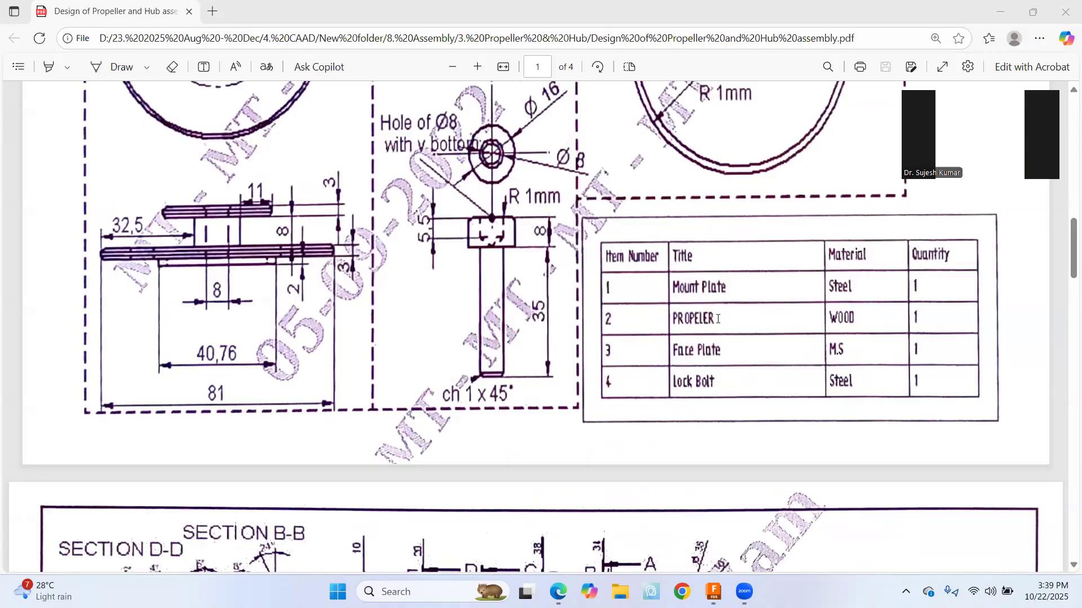
Examine the propeller PDF drawing for the front view's station spacings and the dimensioned airfoil sections
scroll(669, 353, down, 15)
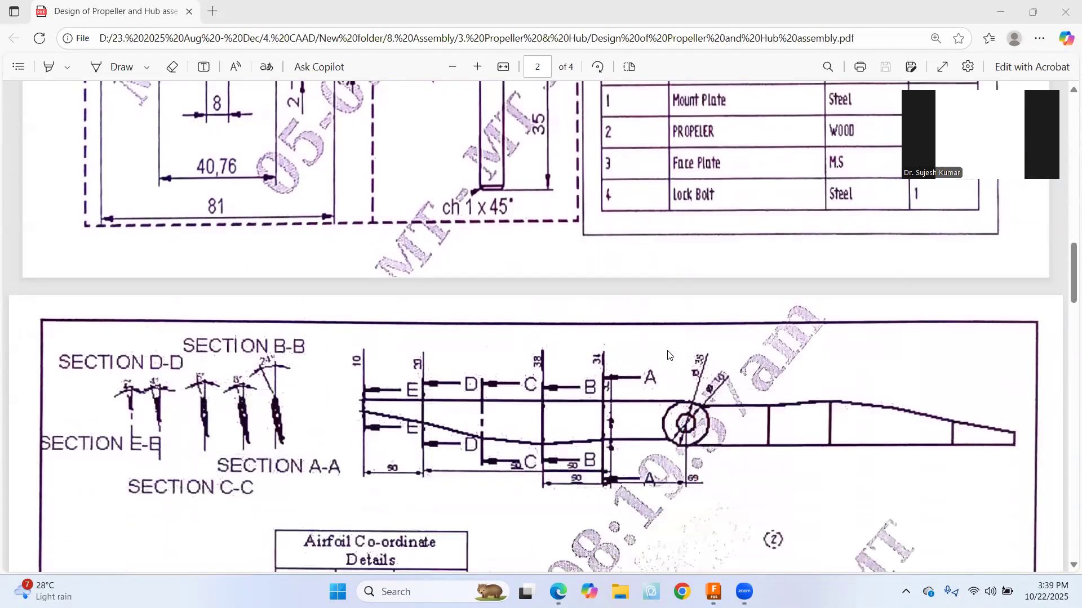
scroll(669, 353, down, 5)
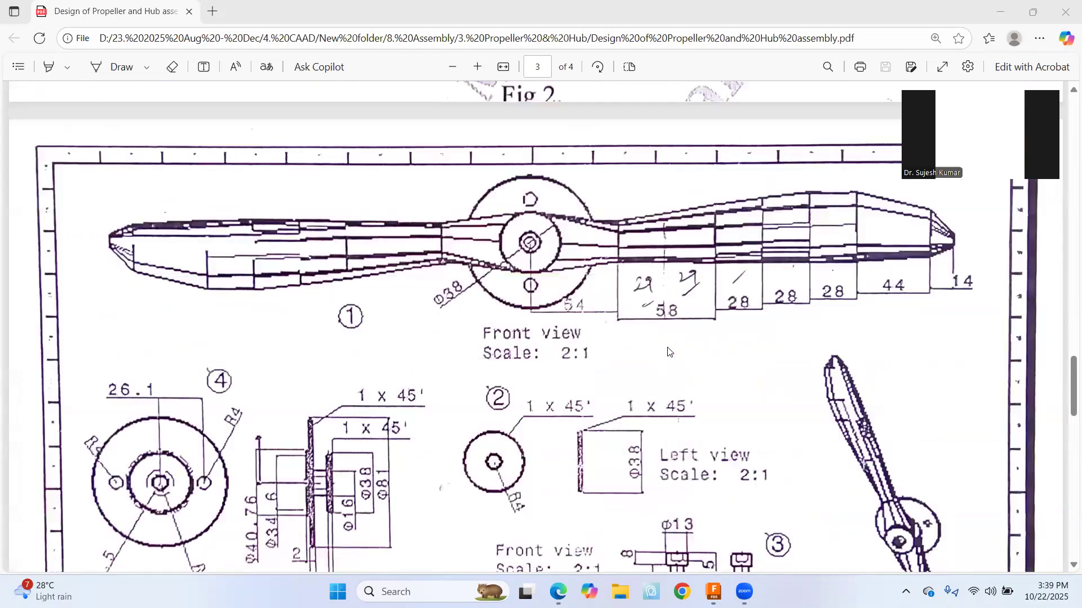
scroll(669, 350, up, 1)
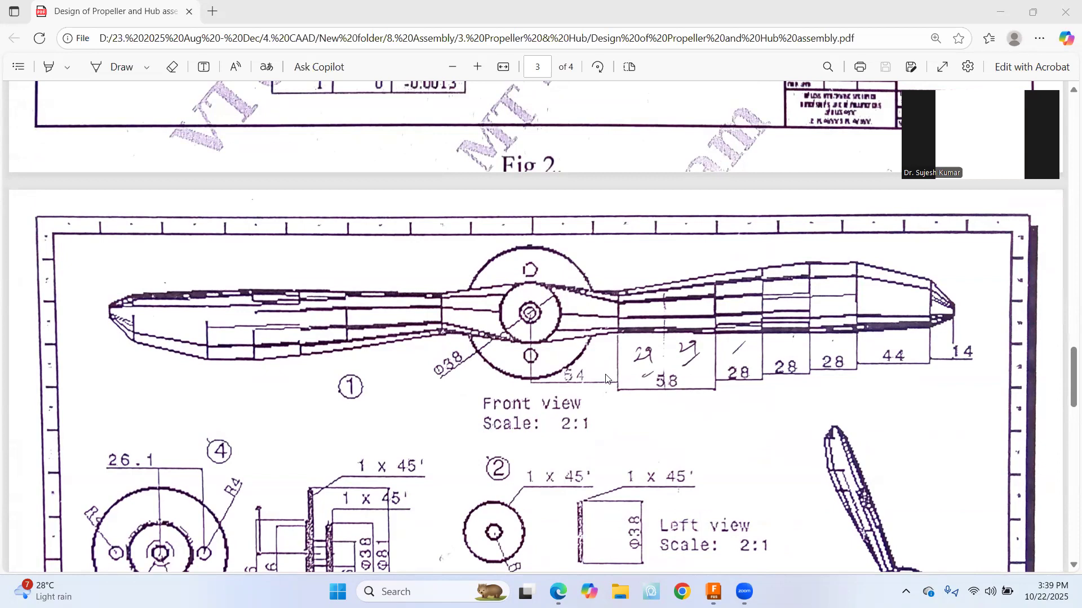
scroll(614, 380, down, 5)
scroll(614, 380, down, 10)
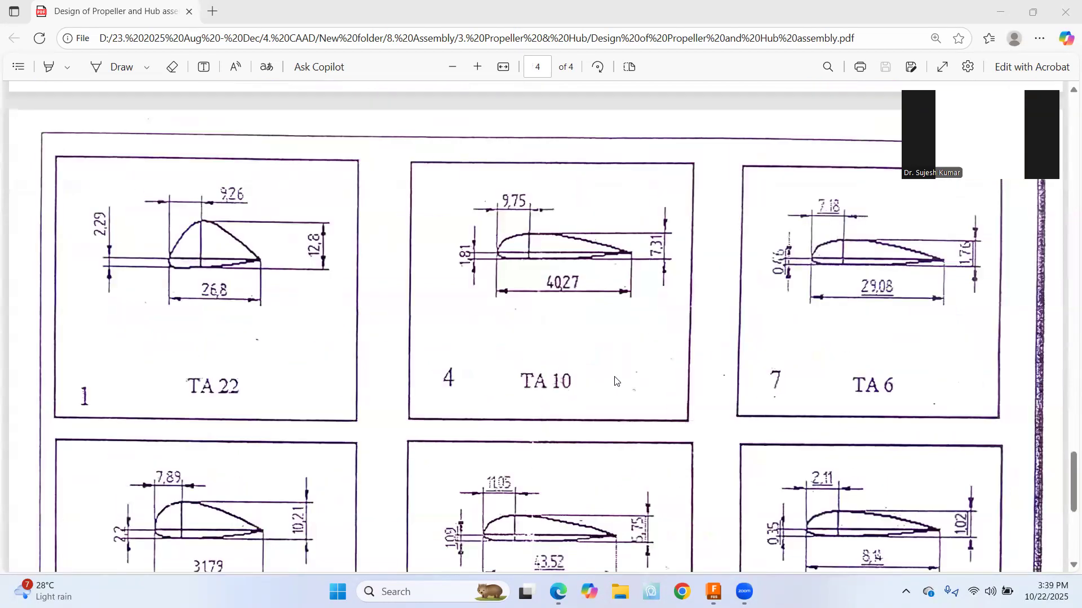
scroll(615, 381, up, 5)
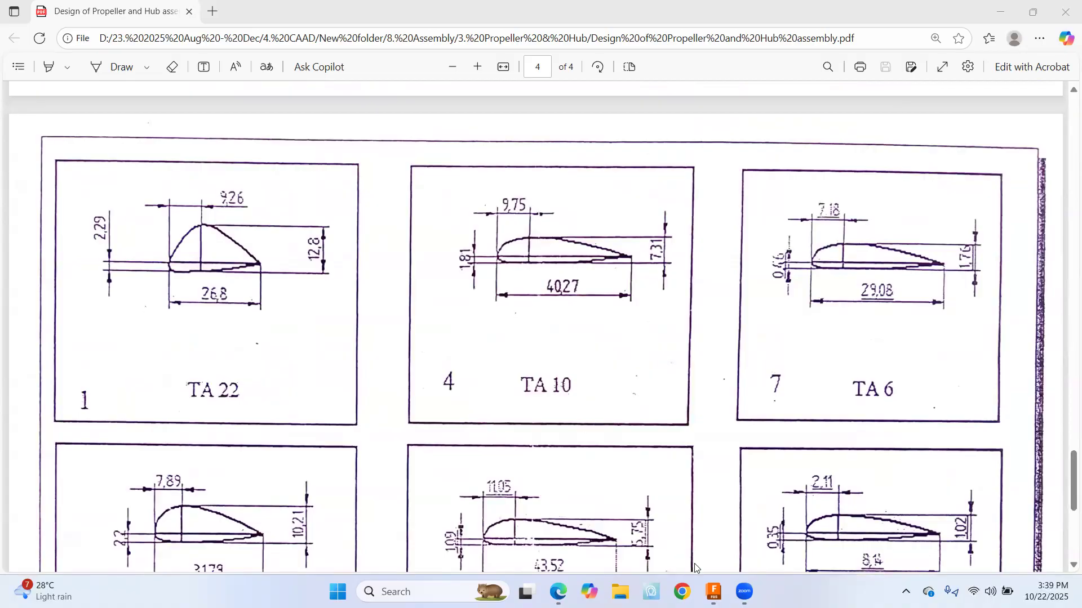
click(714, 591)
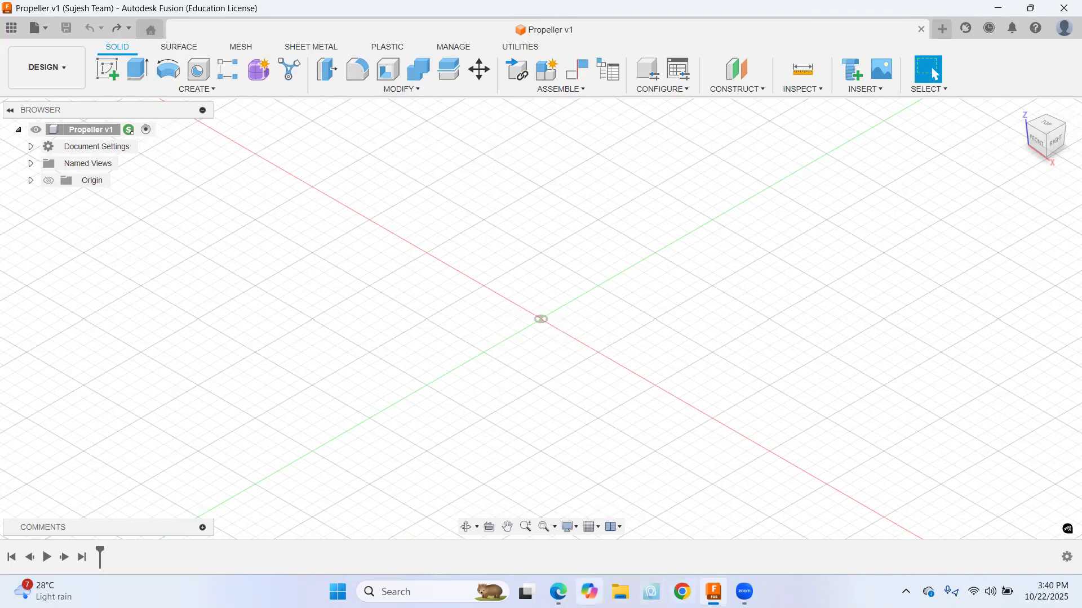
click(558, 592)
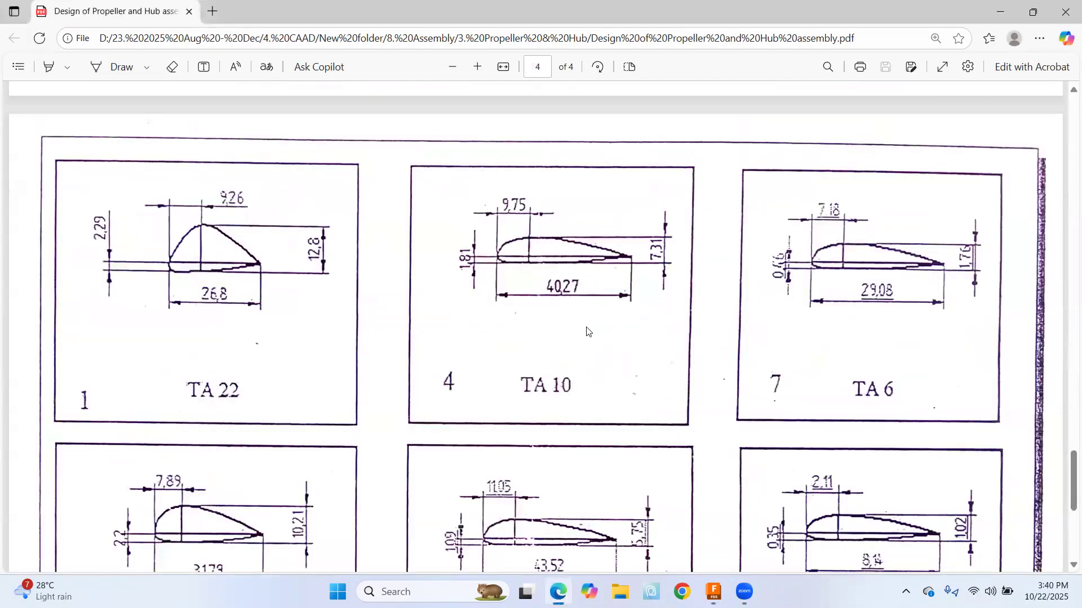
scroll(589, 335, up, 15)
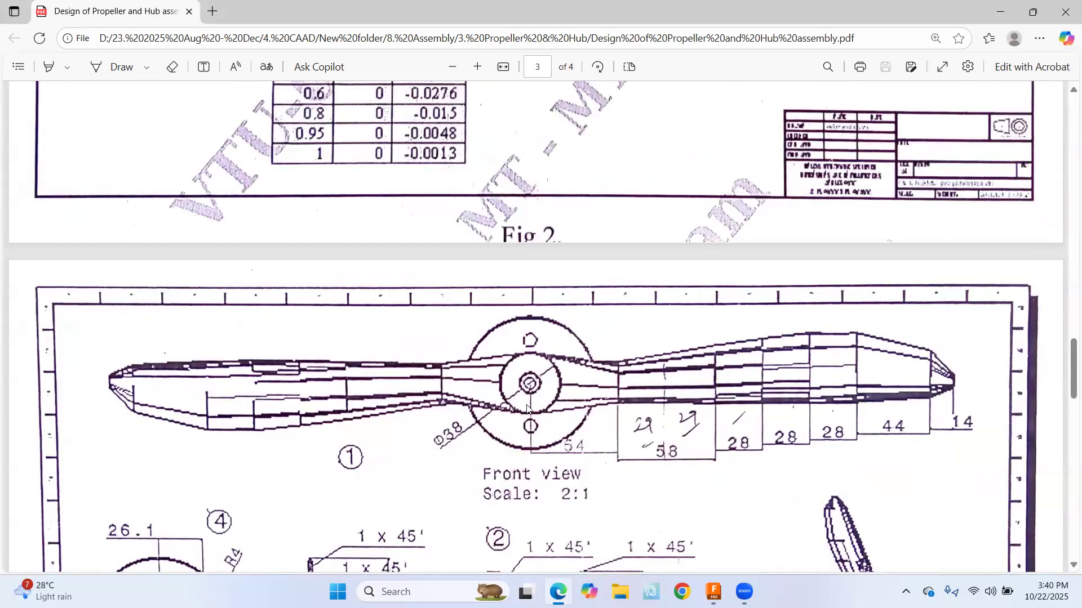
Switch to Fusion and create a construction plane offset 54 mm from the XZ plane
mouse_move(713, 592)
click(696, 514)
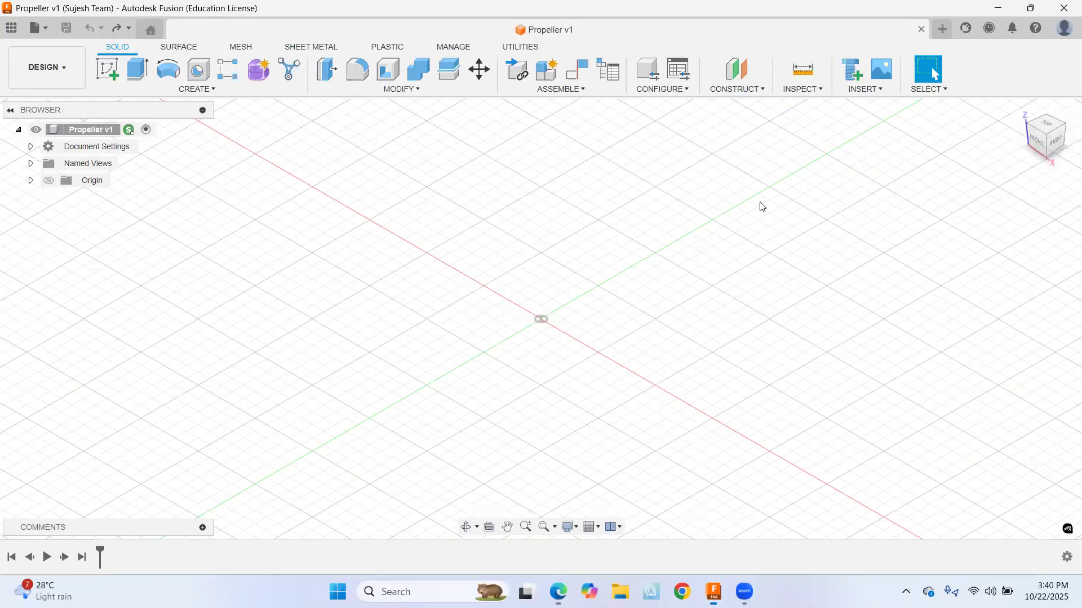
click(738, 92)
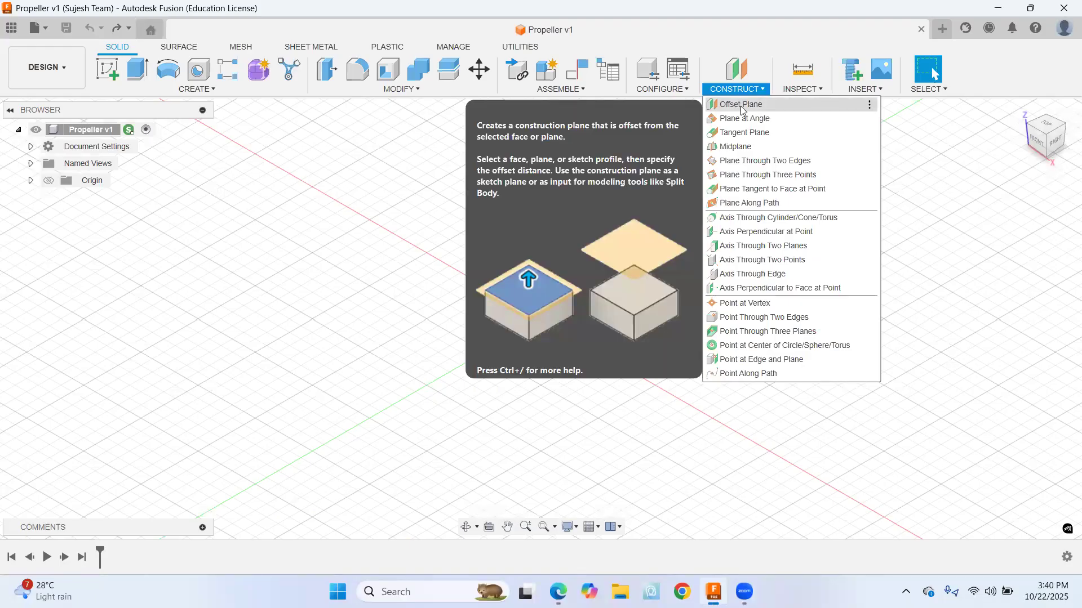
click(741, 105)
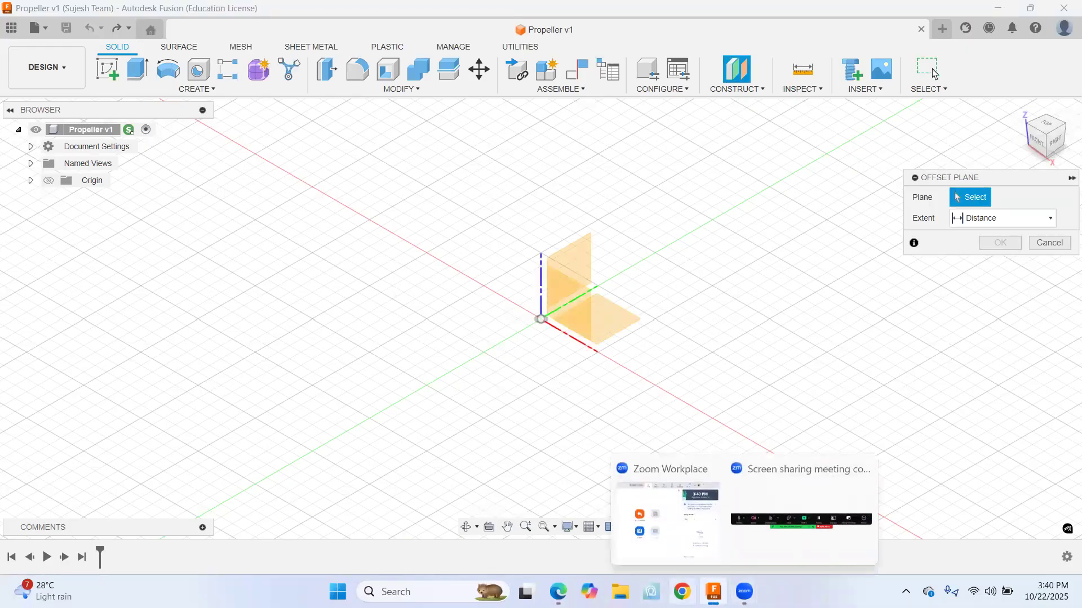
click(558, 592)
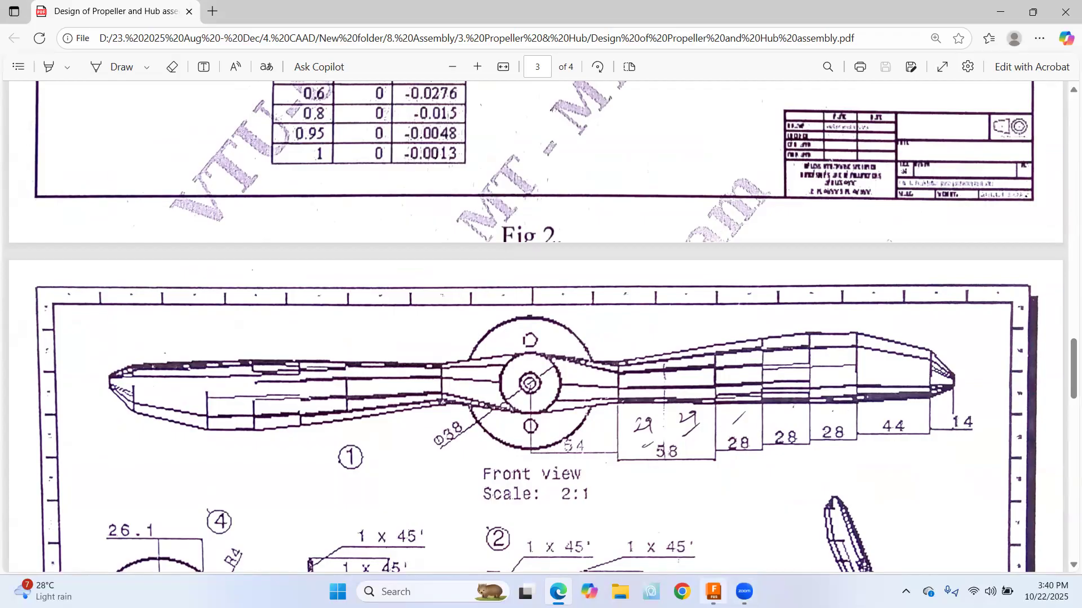
click(557, 592)
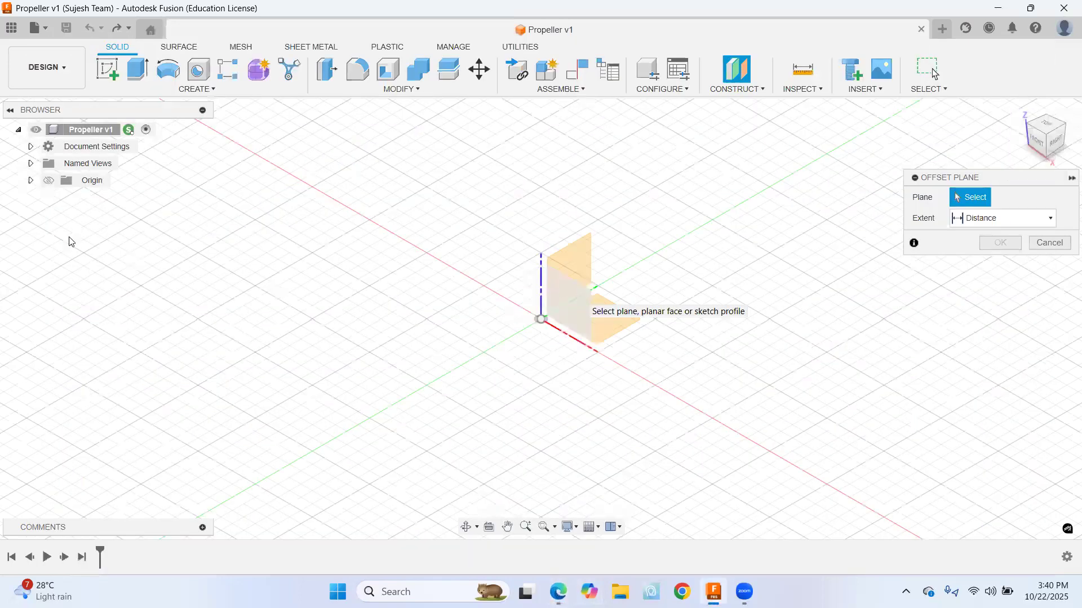
click(31, 181)
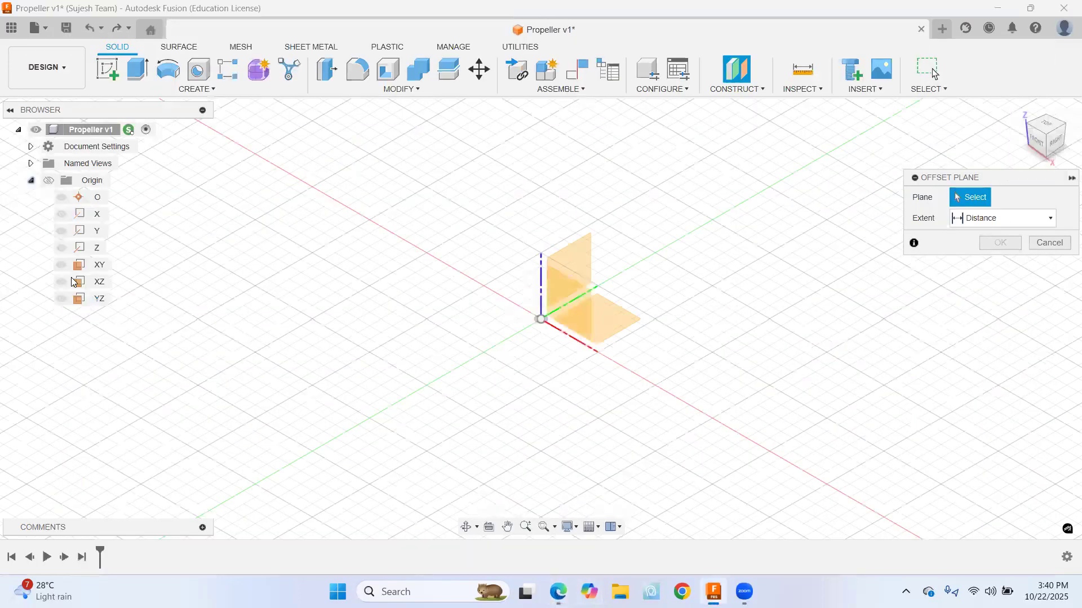
click(574, 310)
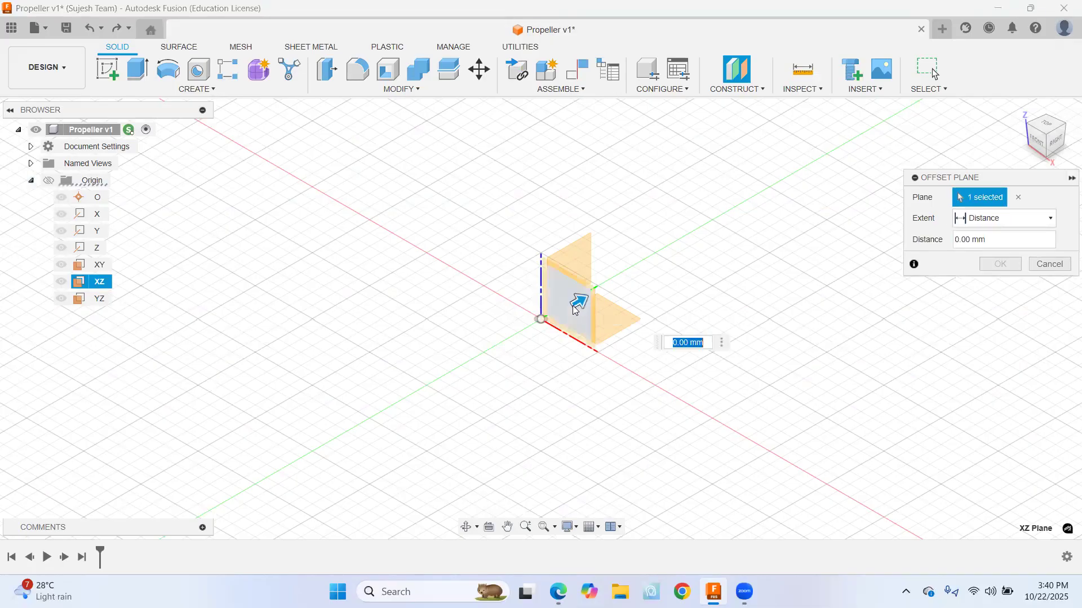
click(961, 238)
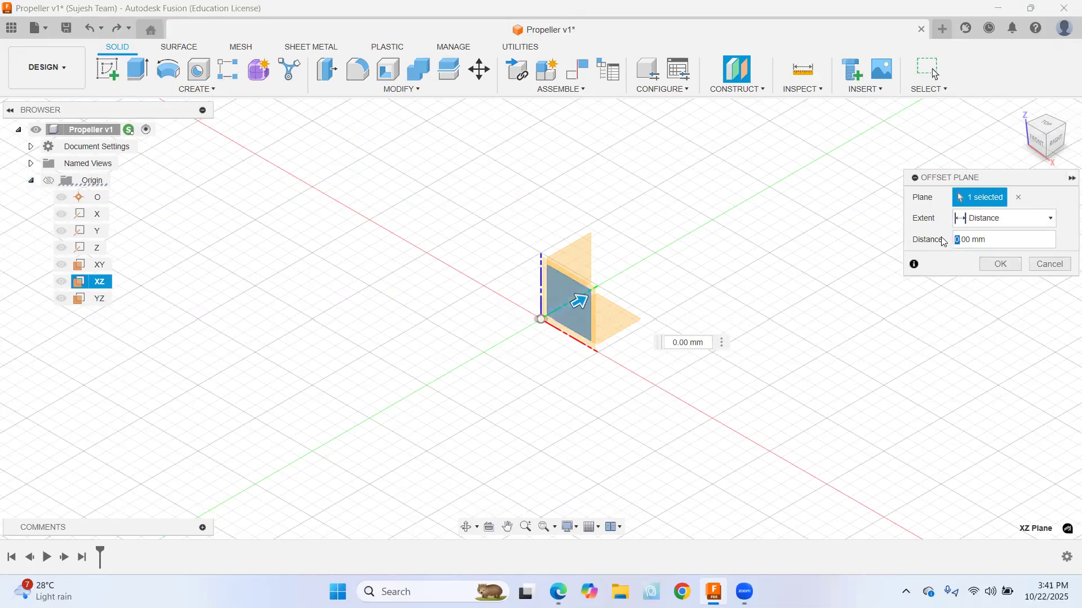
key(BackSpace)
text(54)
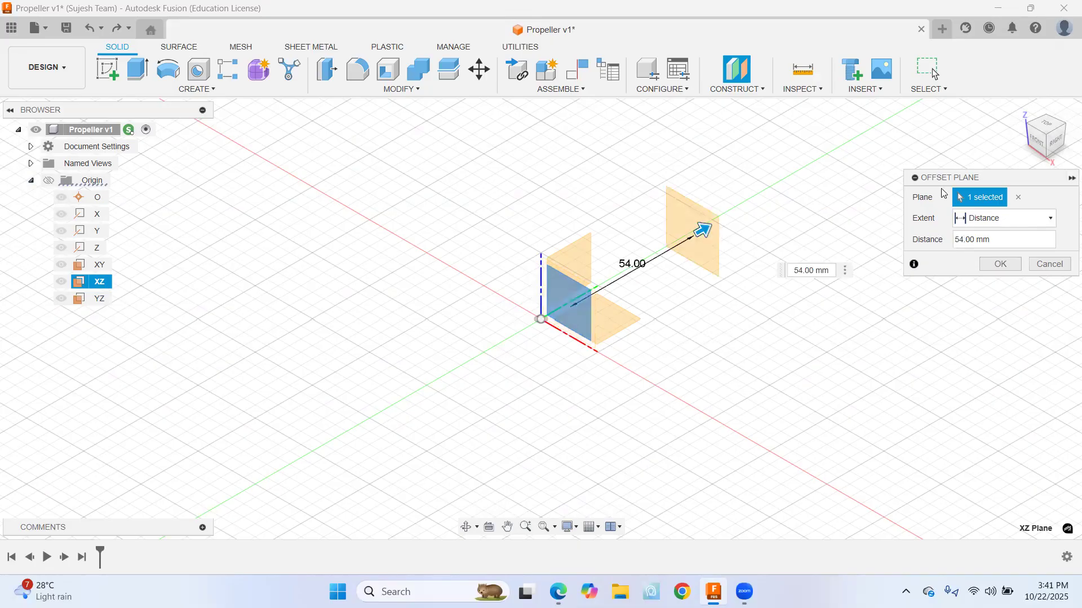
click(1001, 265)
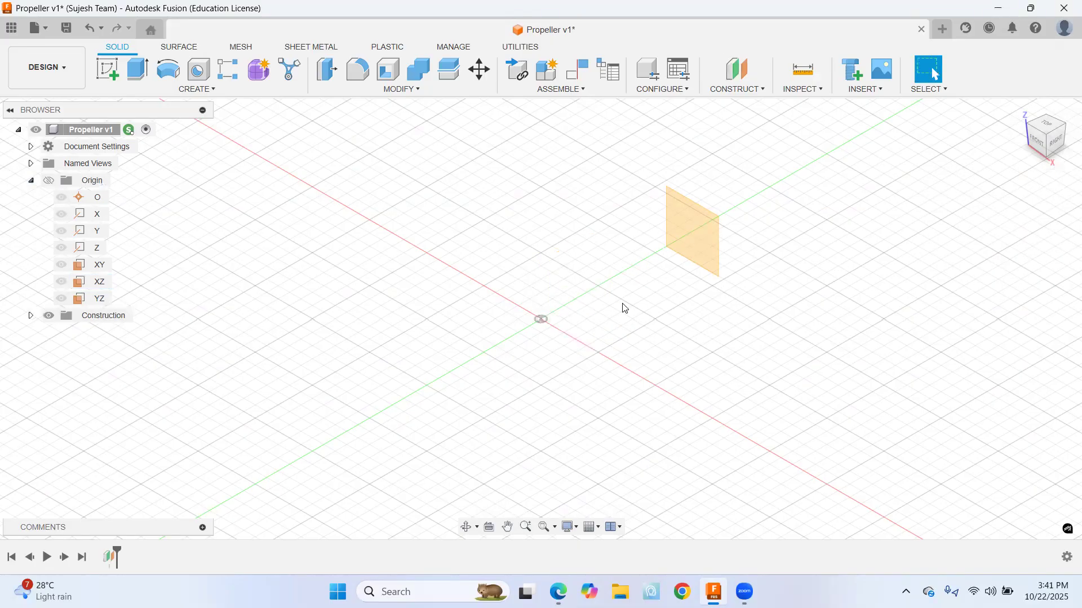
Start a sketch on the offset plane and check airfoil section 1 (TA 22) in the PDF drawing
click(109, 69)
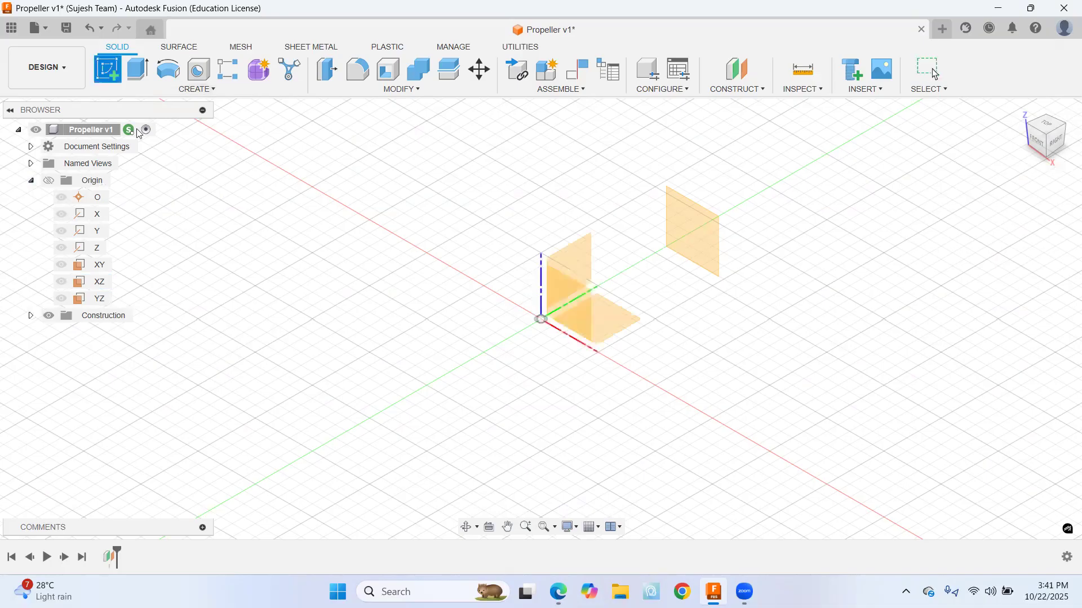
click(703, 229)
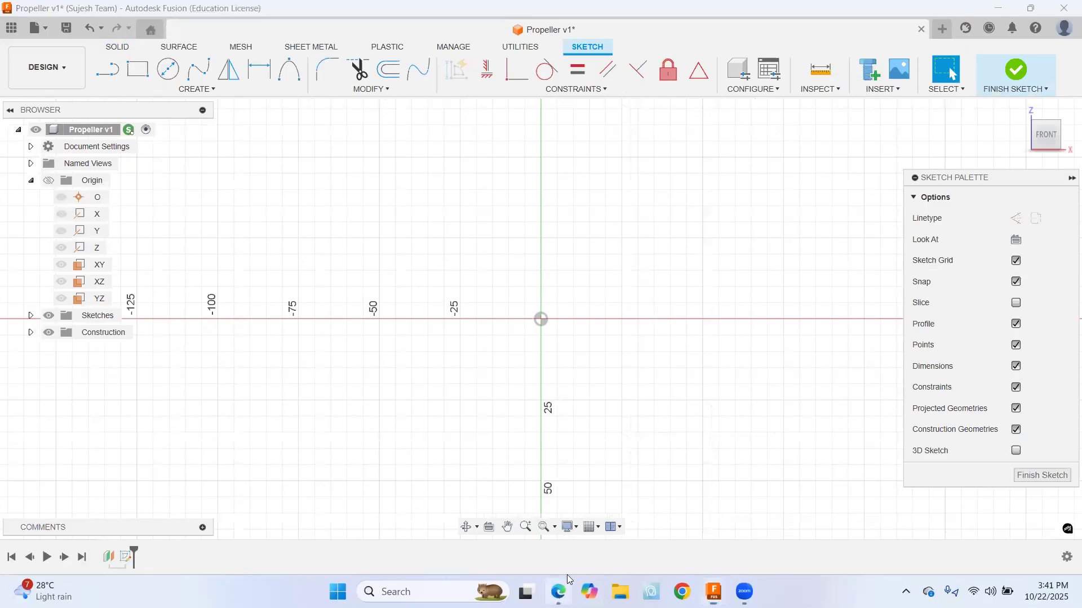
click(560, 590)
scroll(540, 426, down, 15)
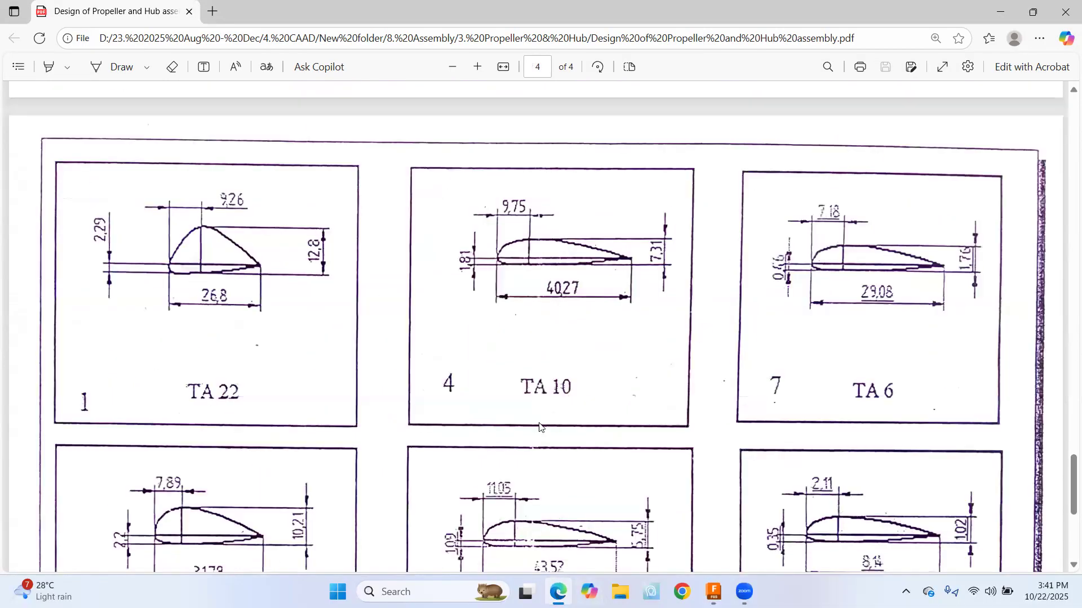
scroll(412, 458, up, 1)
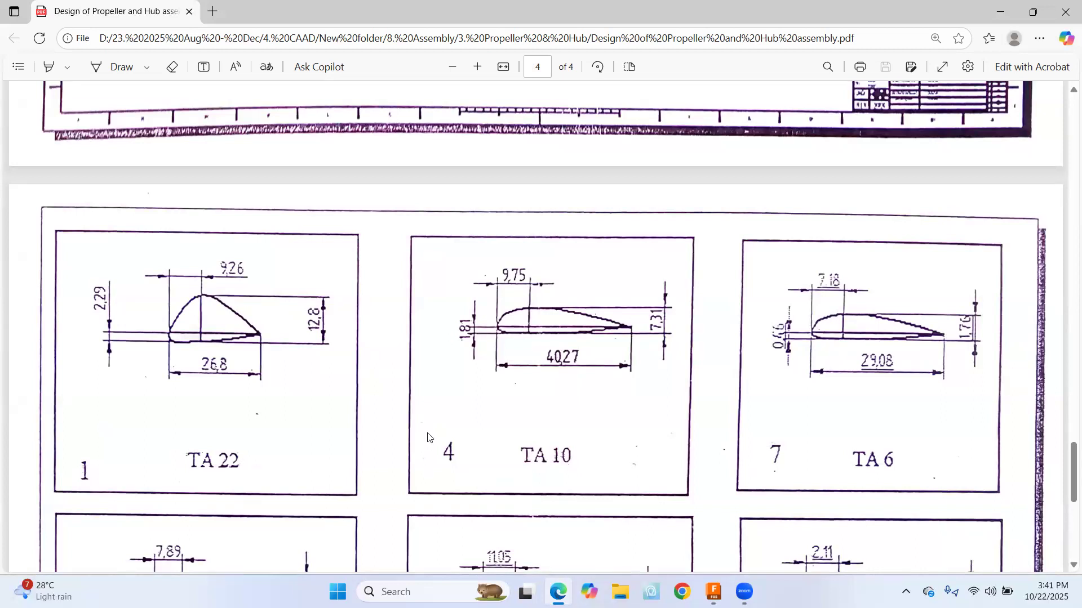
click(558, 592)
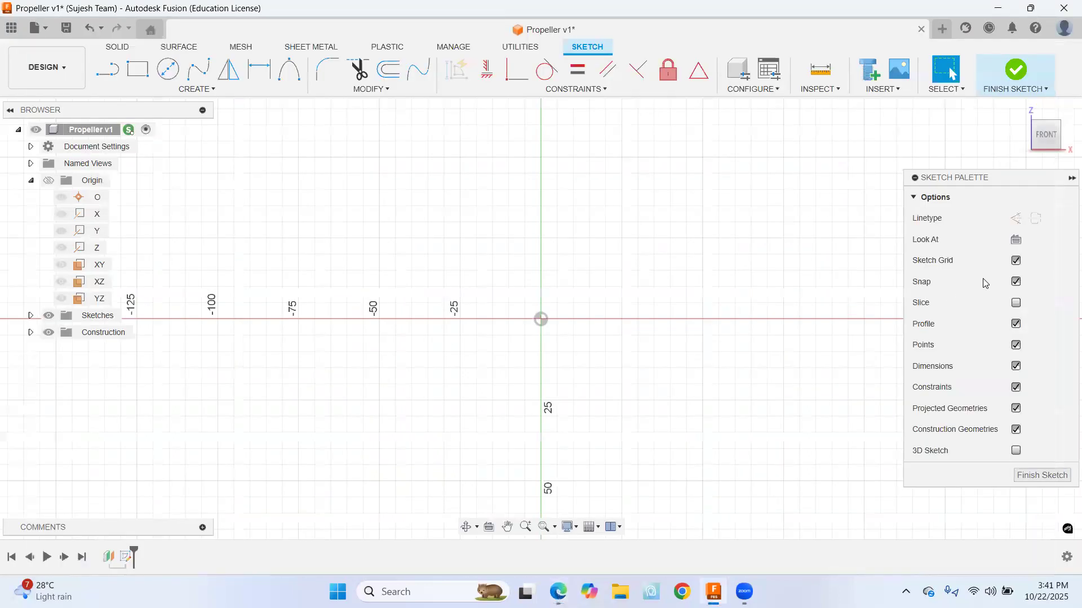
Draw a construction line about 75 mm long from the origin, sloping 22 degrees below the horizontal axis
click(107, 69)
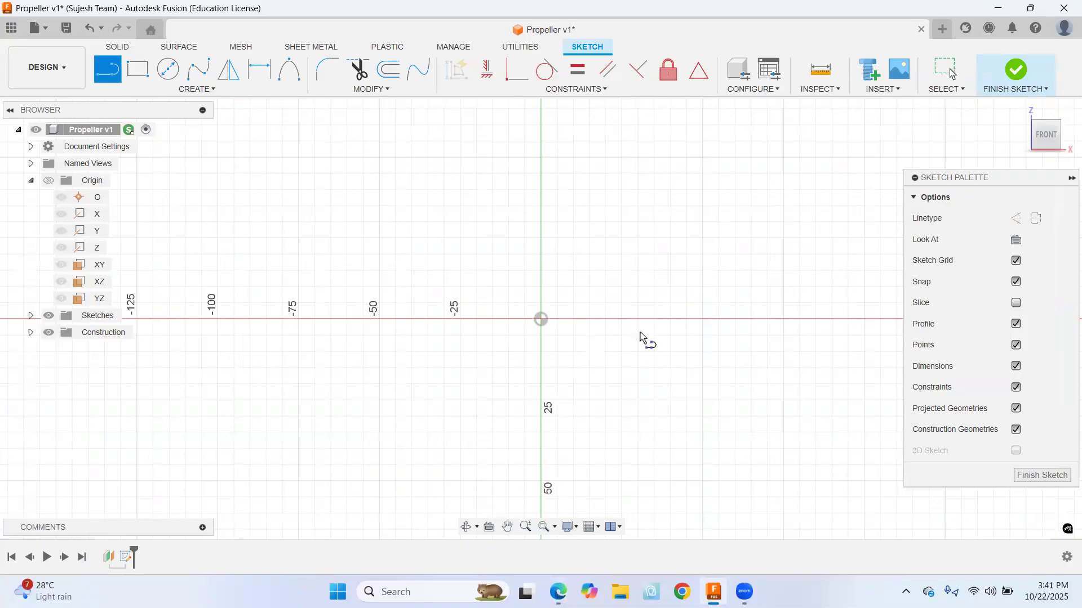
click(1015, 218)
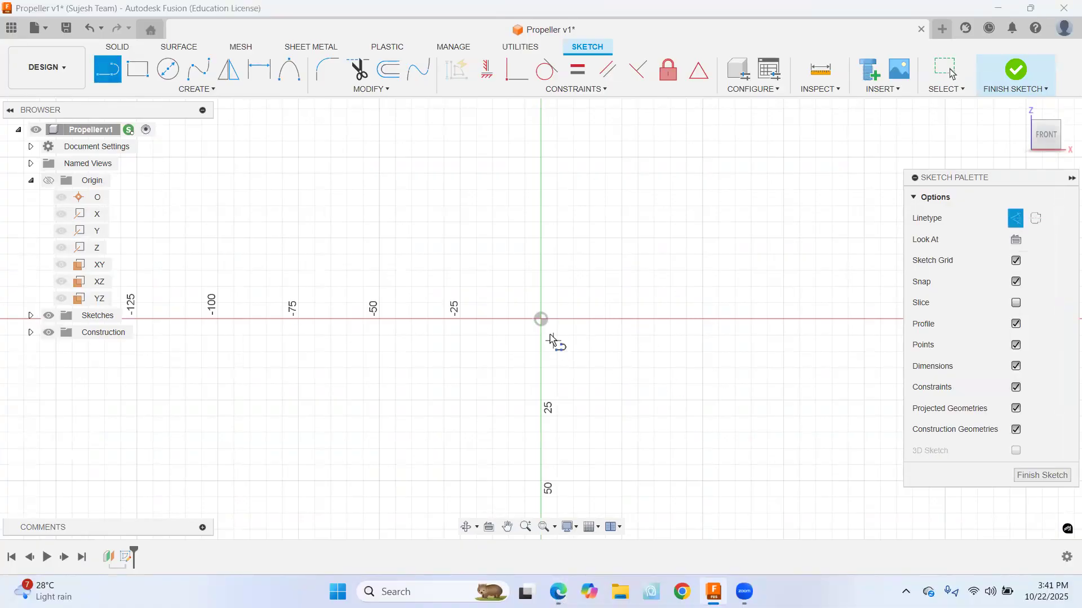
click(541, 319)
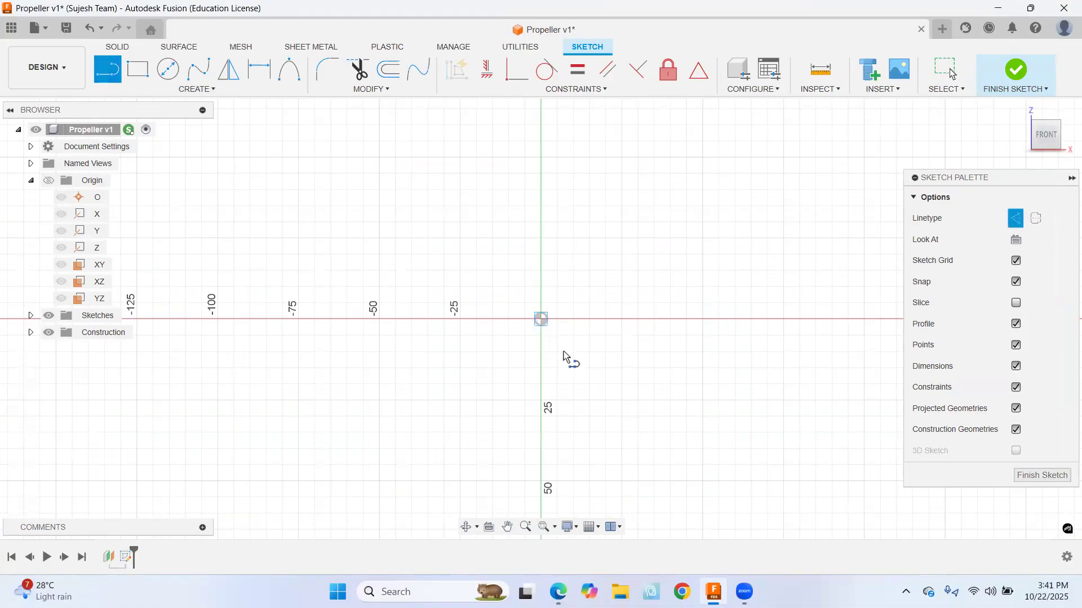
key(Tab)
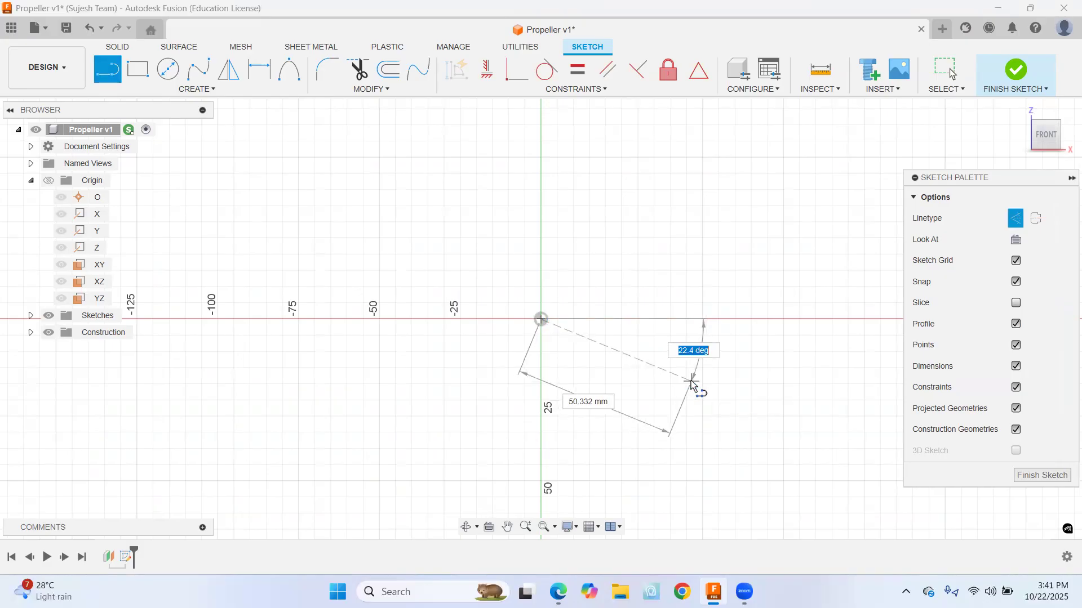
text(2)
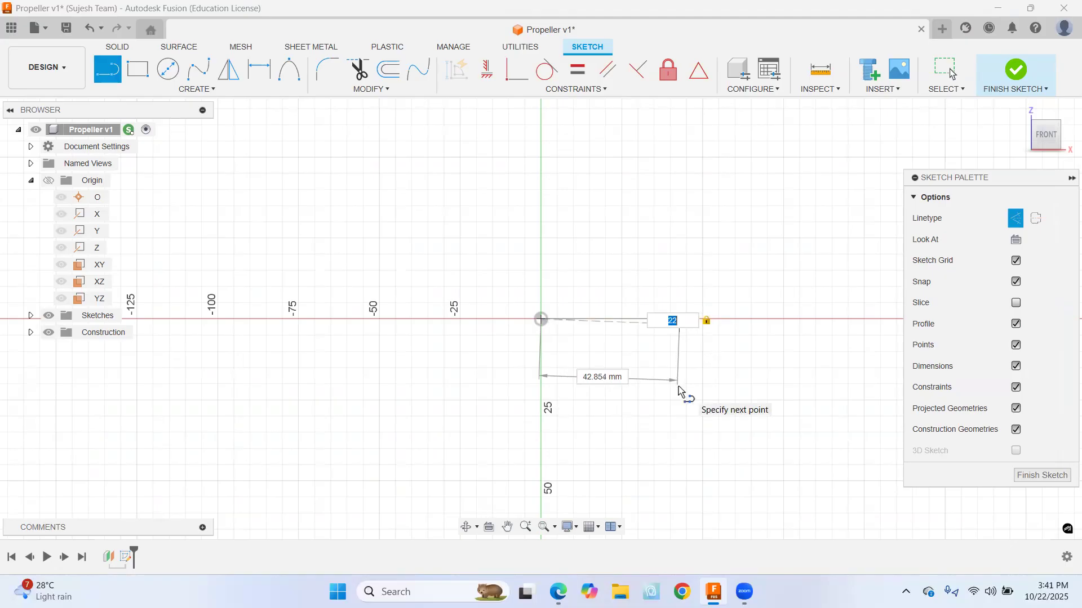
text(2)
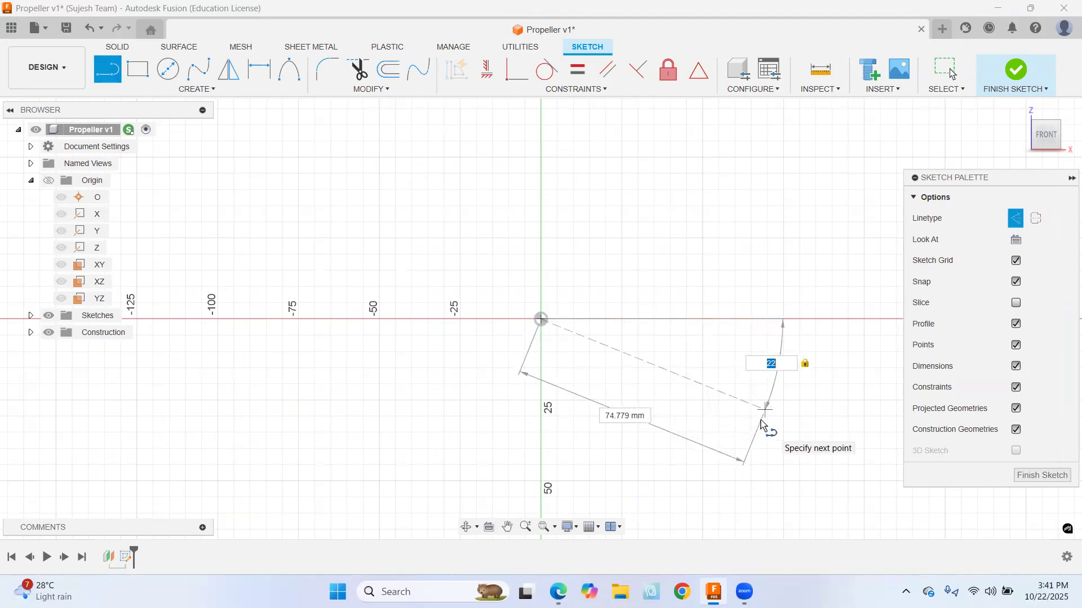
key(Escape)
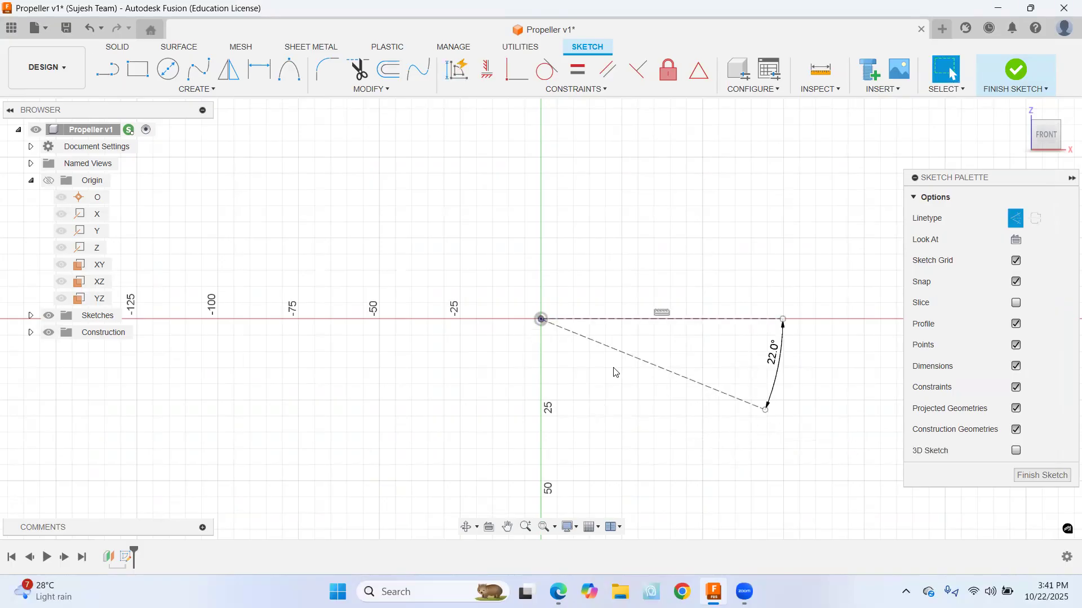
Check section TA 22 in the PDF and draw a 9.26 mm line from the origin, extending the 22-degree construction line up beyond the origin
key(alt+Tab)
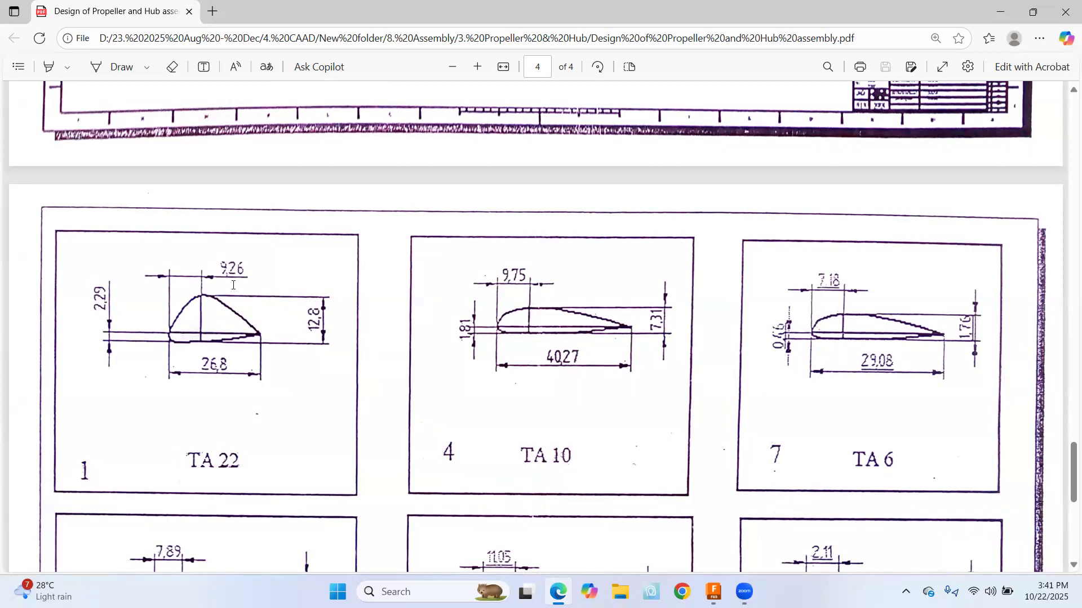
key(alt+Tab)
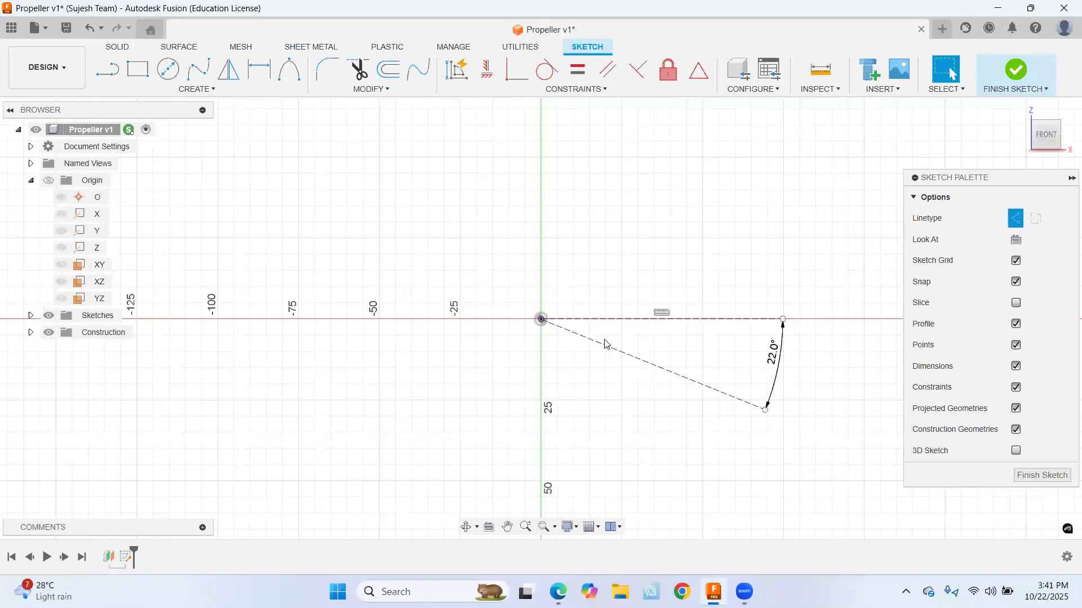
key(l)
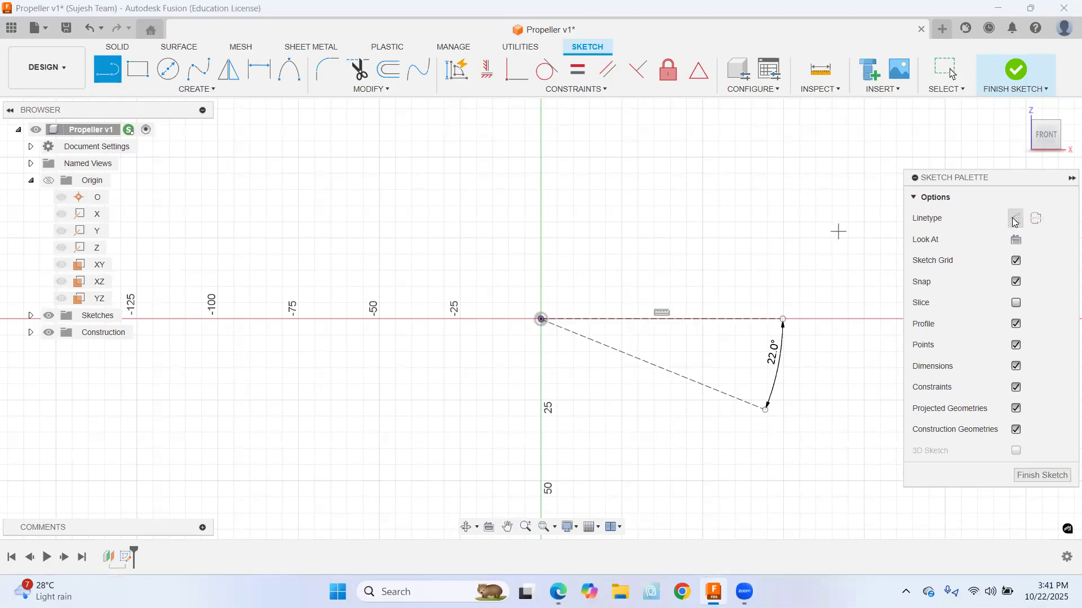
click(540, 319)
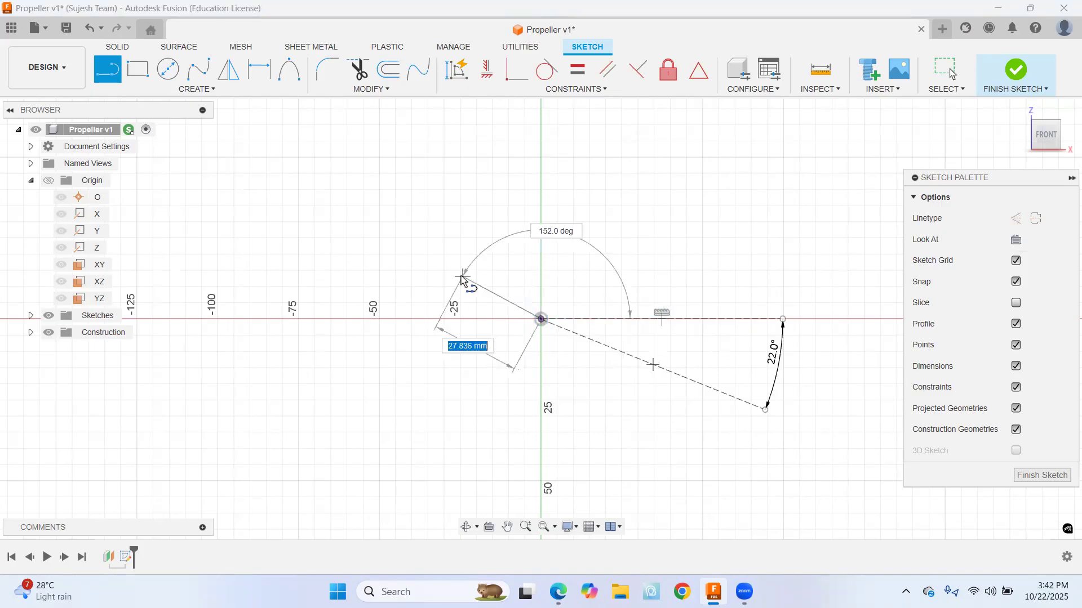
key(alt+Tab)
key(alt+Tab)
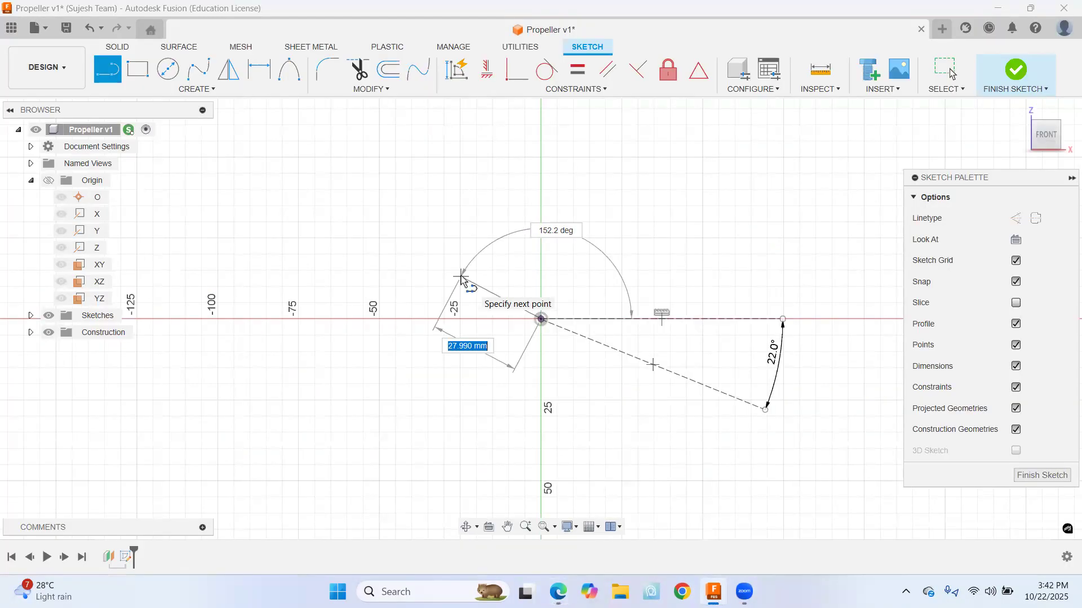
text(9.26)
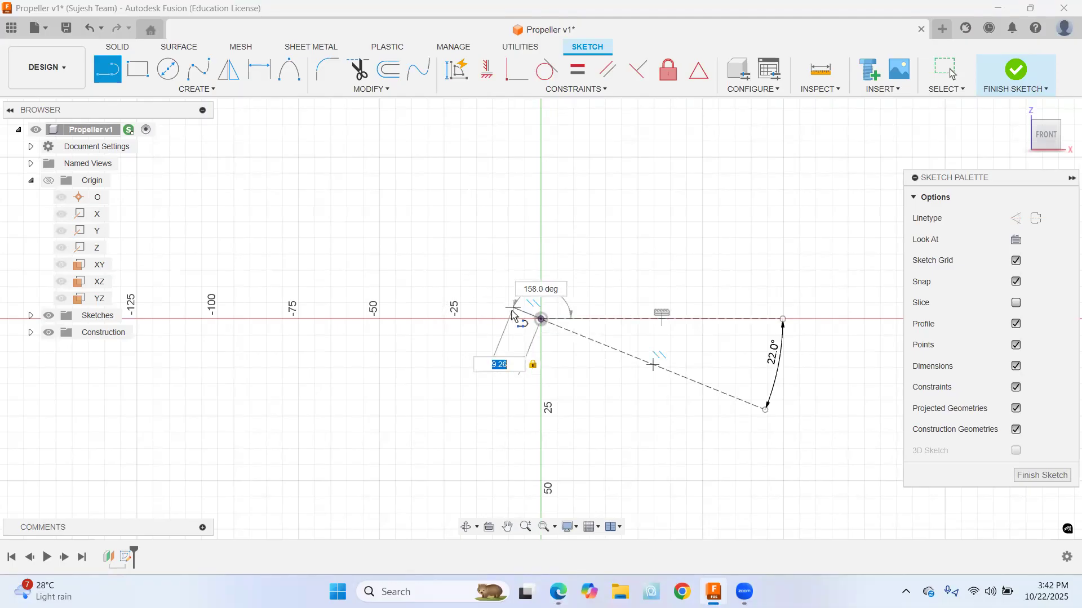
scroll(511, 312, up, 5)
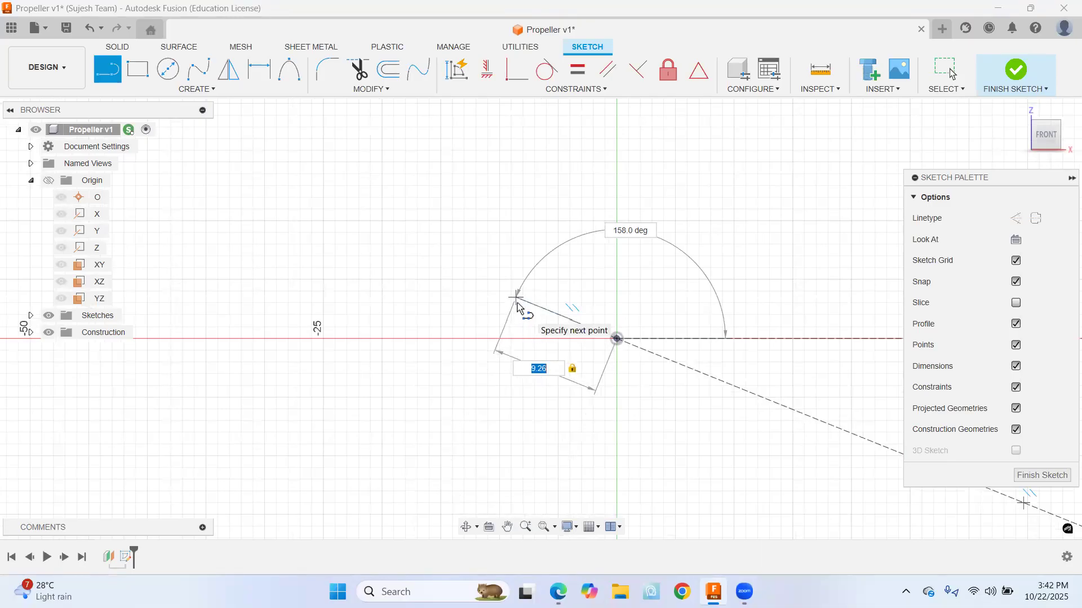
key(Return)
key(Escape)
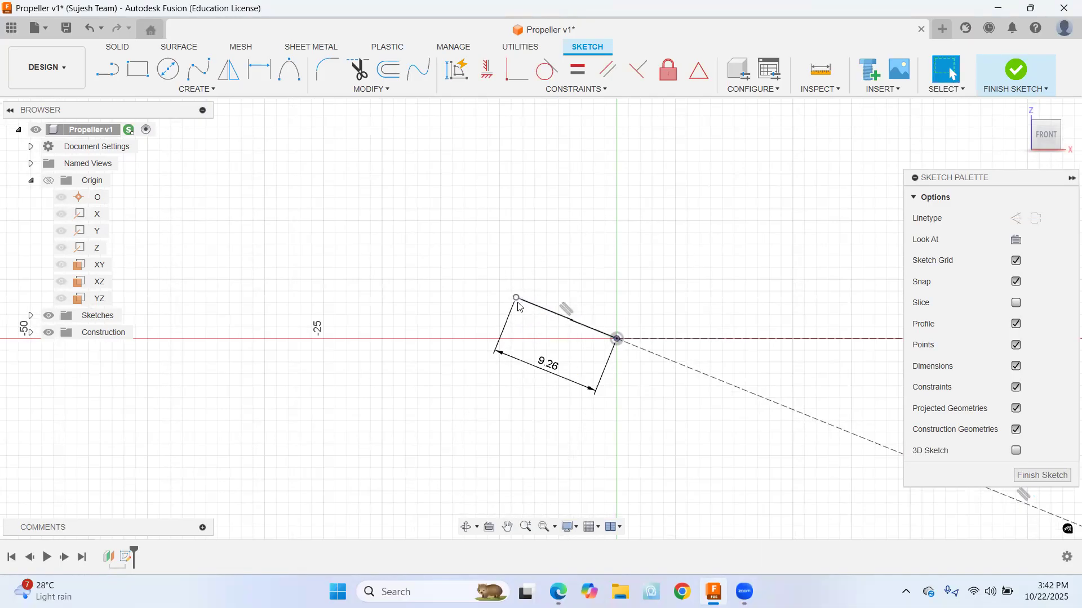
Draw the 26.8 mm chord line from the free end of the 9.26 mm line, along the 22-degree construction line
key(alt+Tab)
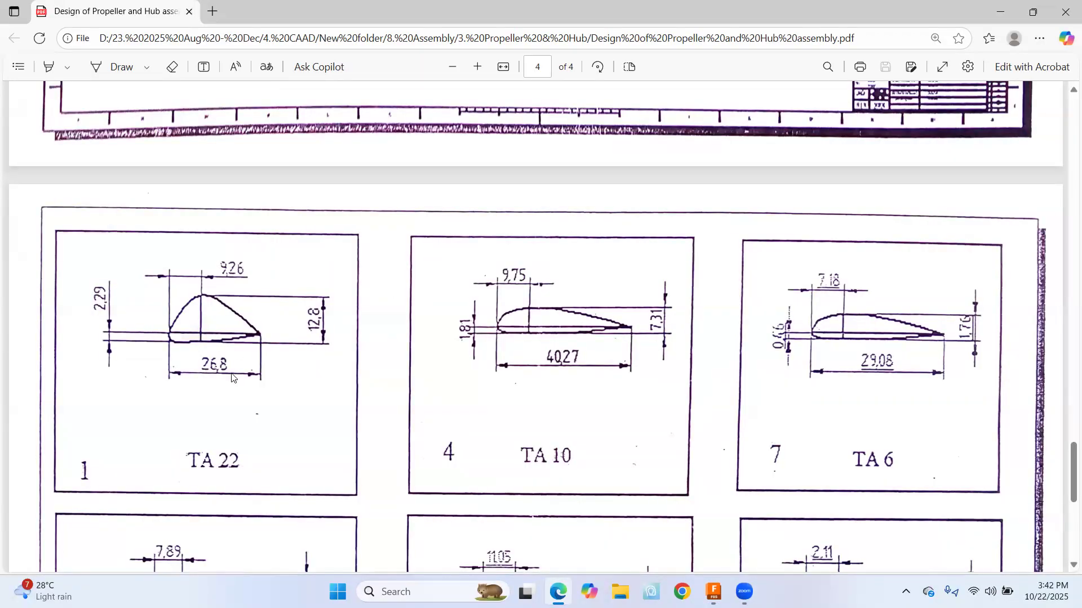
key(alt+Tab)
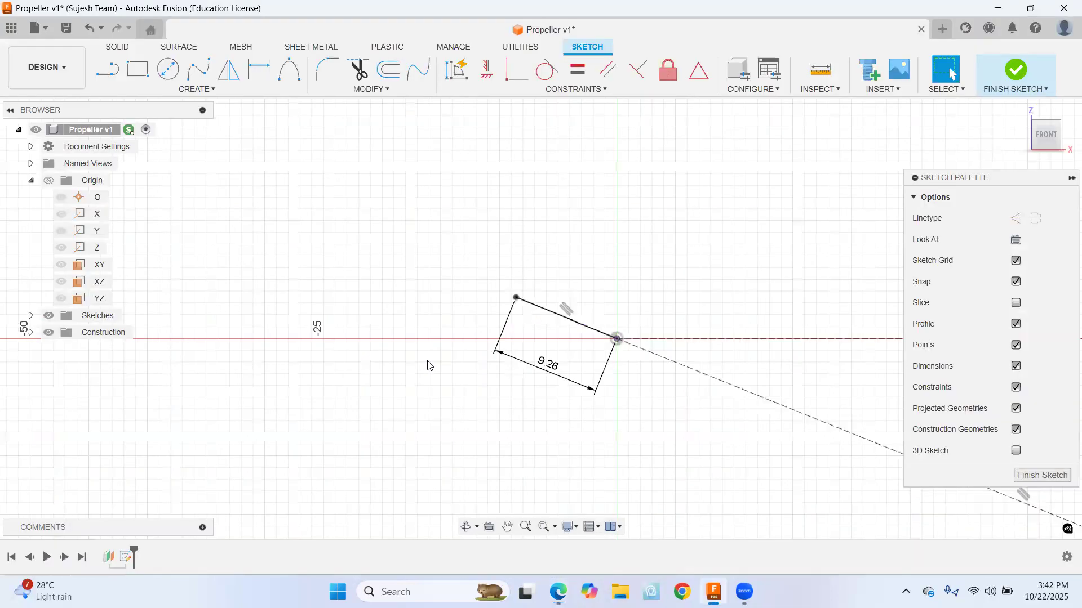
click(103, 75)
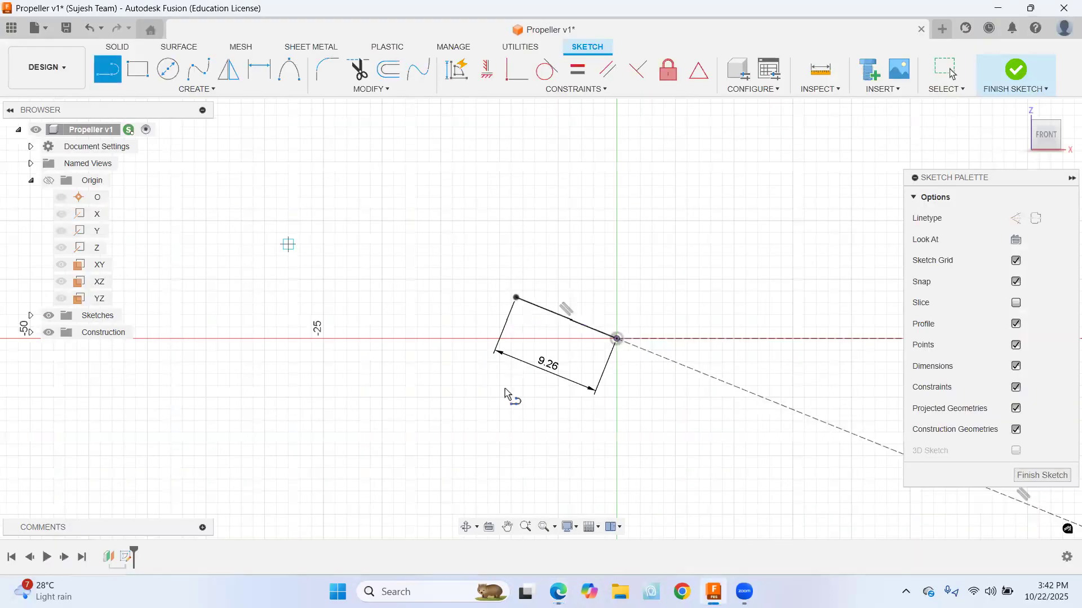
click(516, 298)
text(26.8)
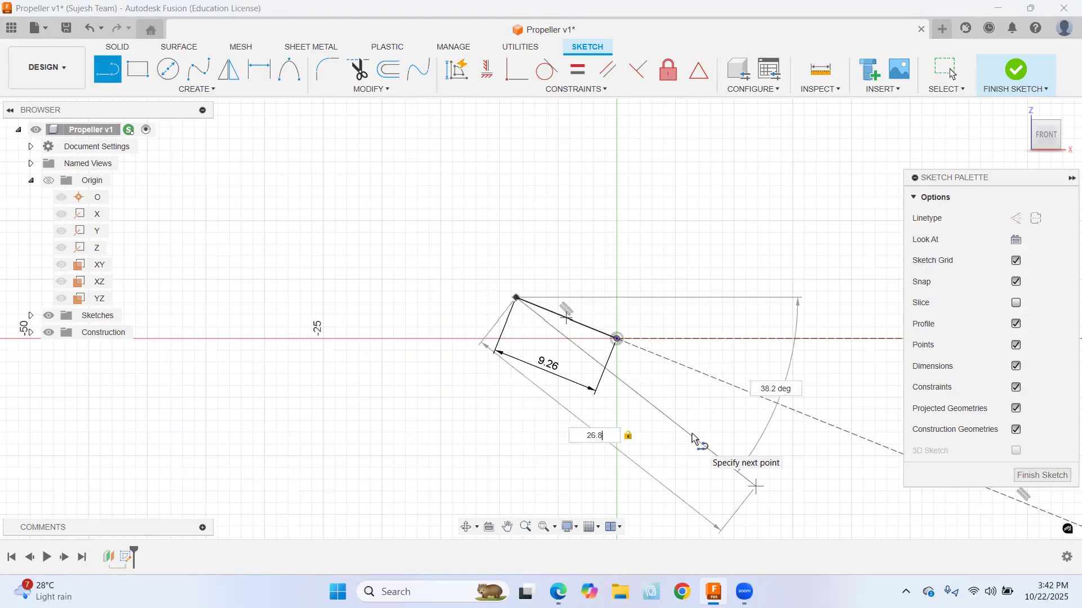
click(727, 383)
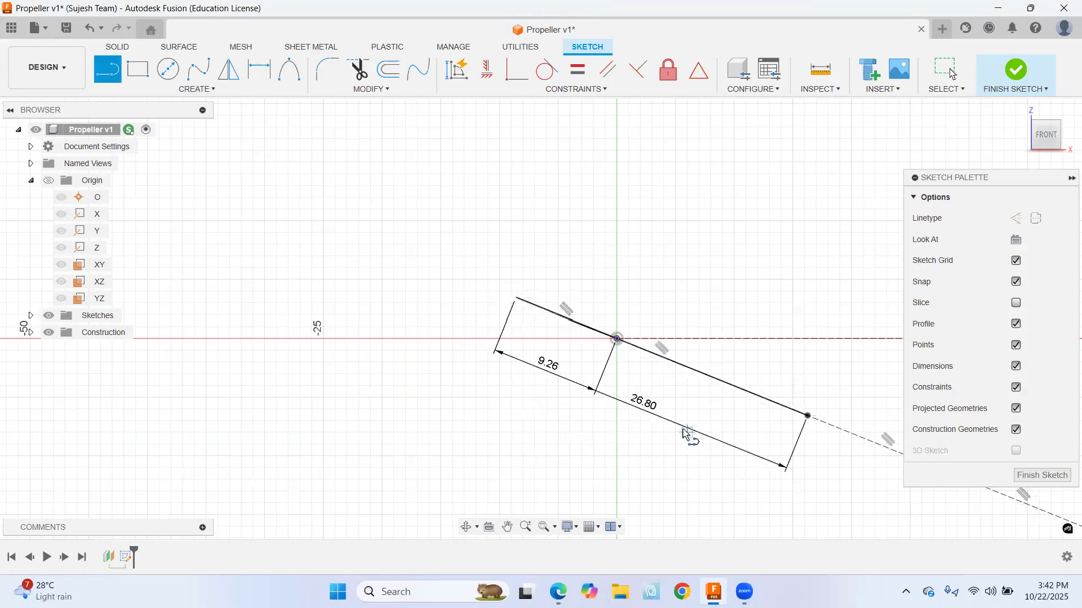
Check the section's lower depth in the PDF, start a line from the origin below the chord, and hide the sketch dimensions
key(alt+Tab)
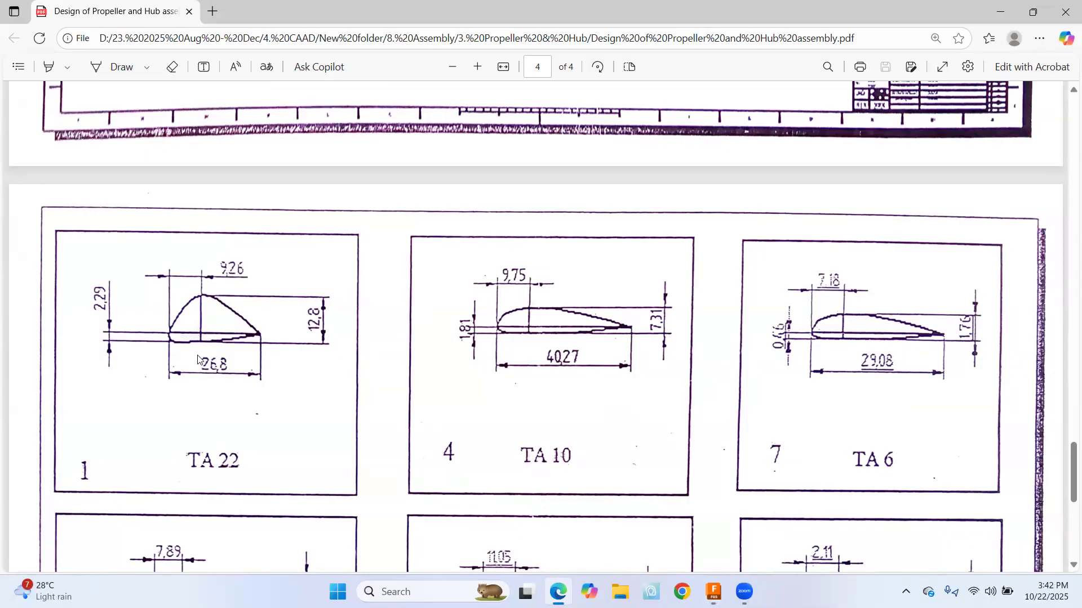
key(alt+Tab)
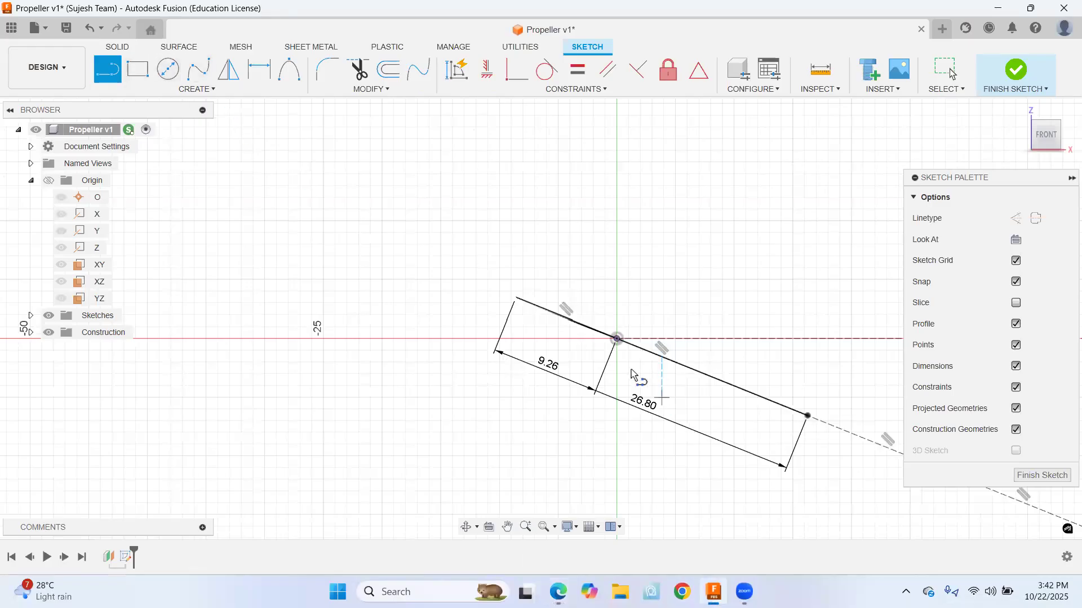
click(618, 340)
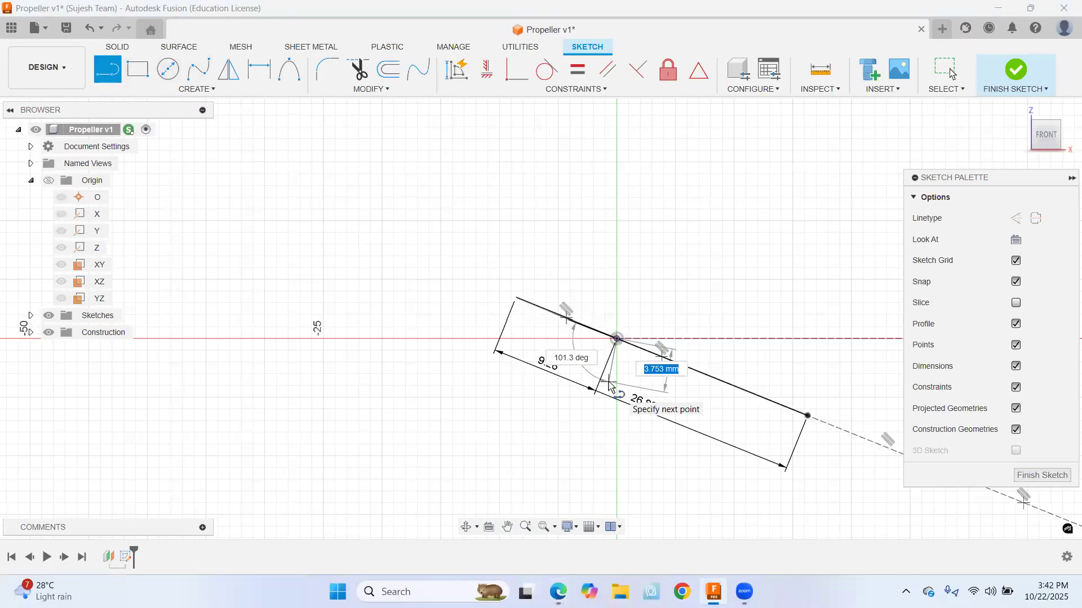
text(2.2)
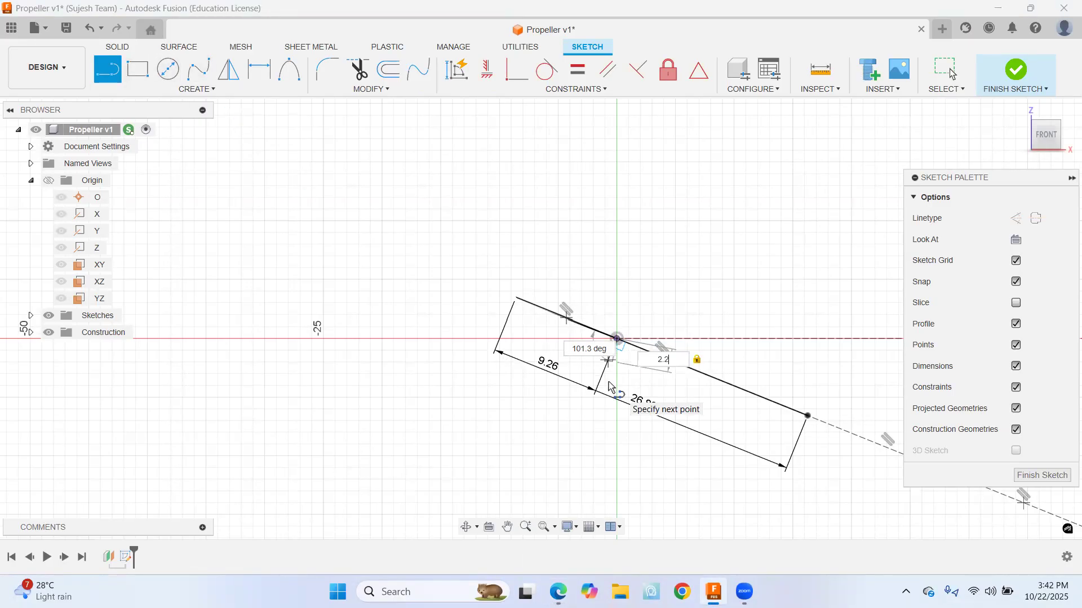
text(9)
key(Tab)
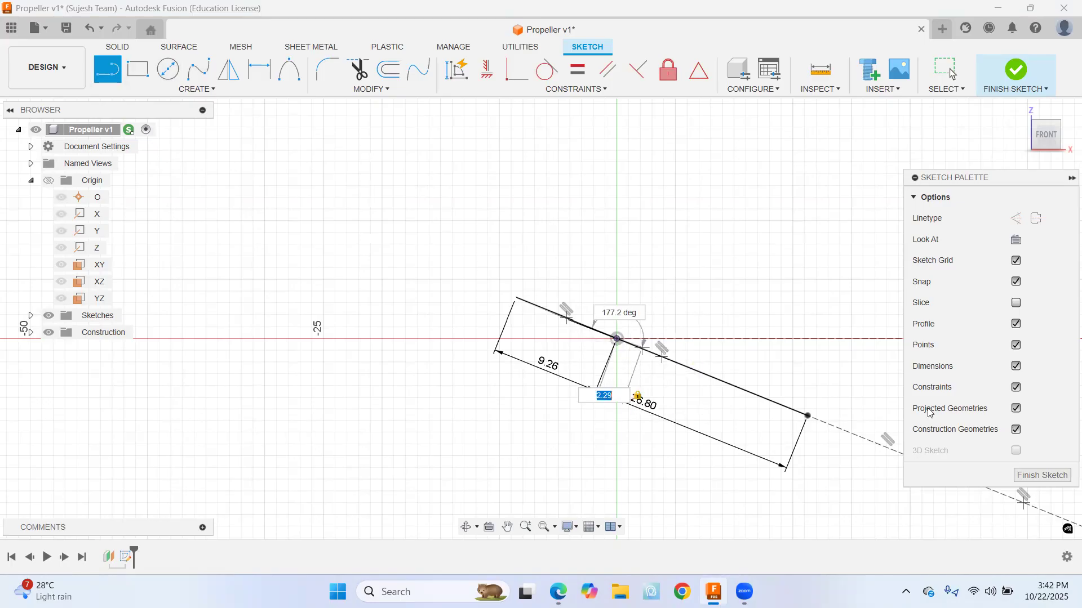
click(1016, 366)
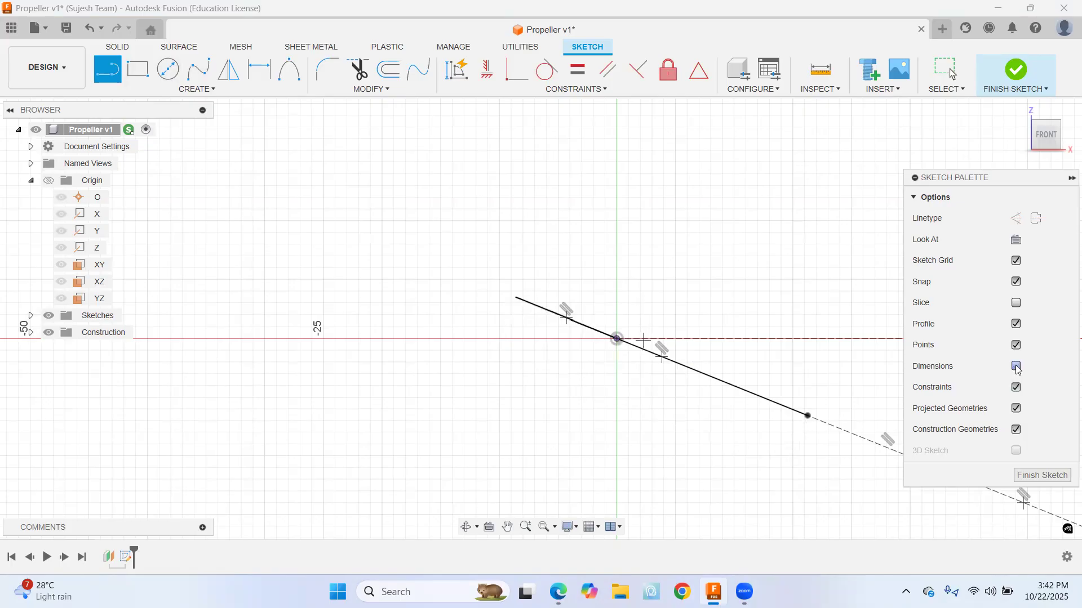
Draw a 2.29 mm line from the origin, perpendicular to the chord on its lower side
scroll(618, 377, up, 4)
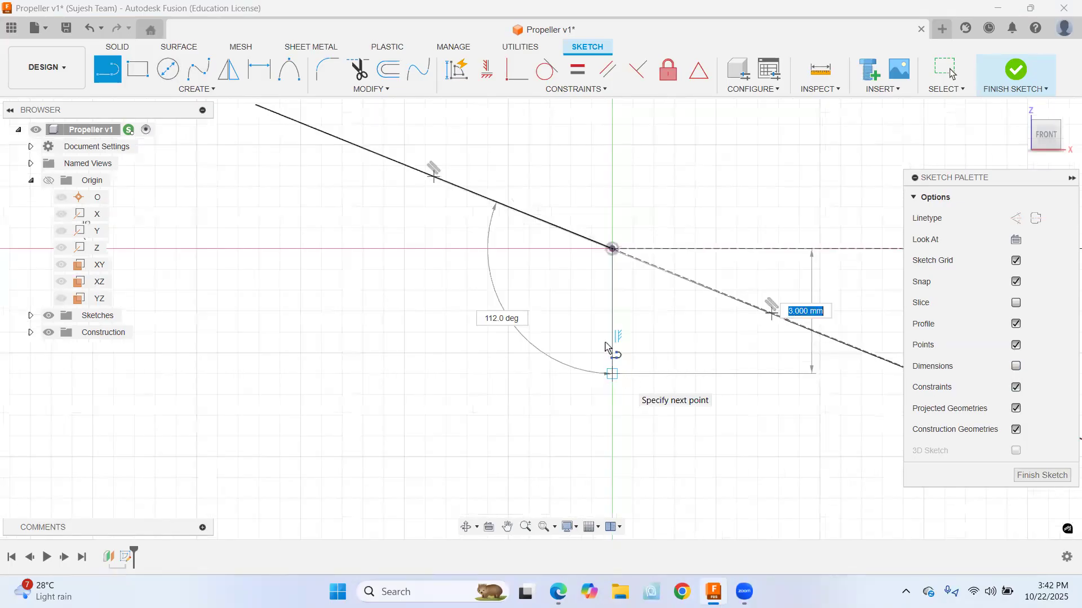
scroll(597, 282, up, 2)
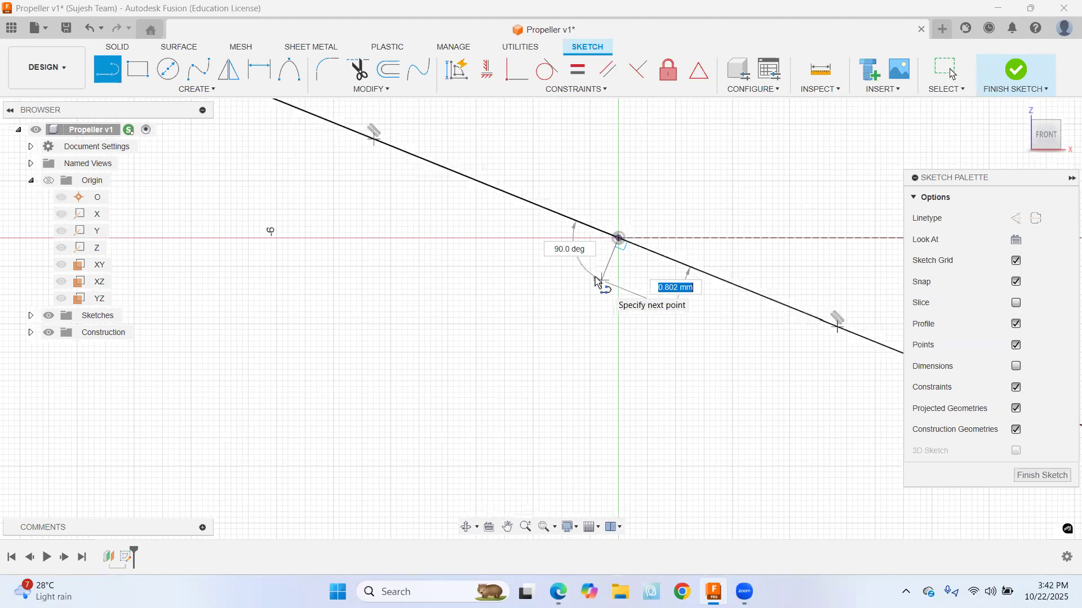
scroll(597, 282, up, 1)
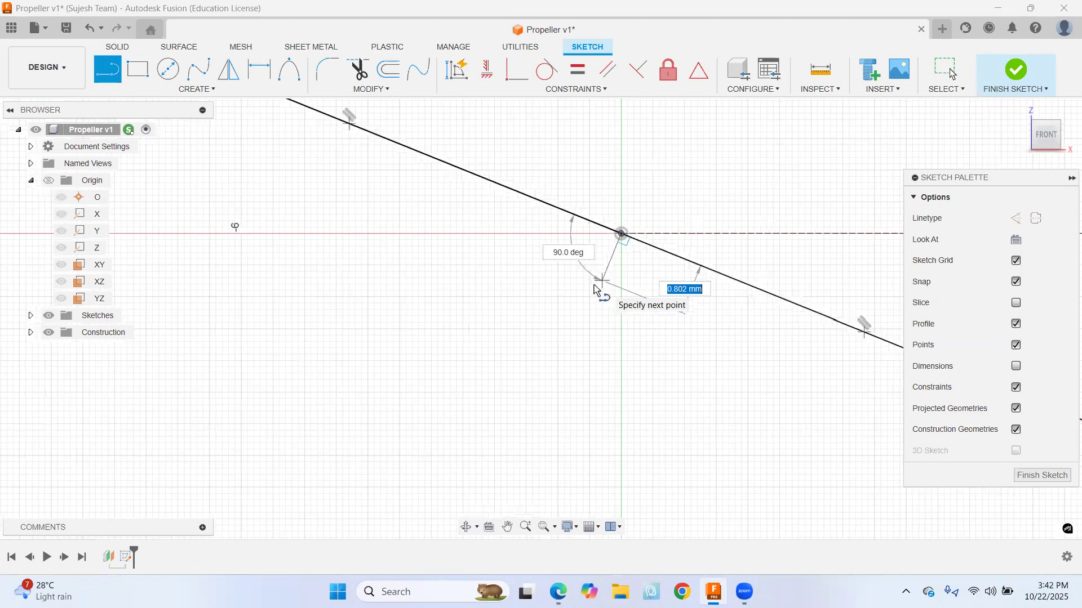
key(alt+Tab)
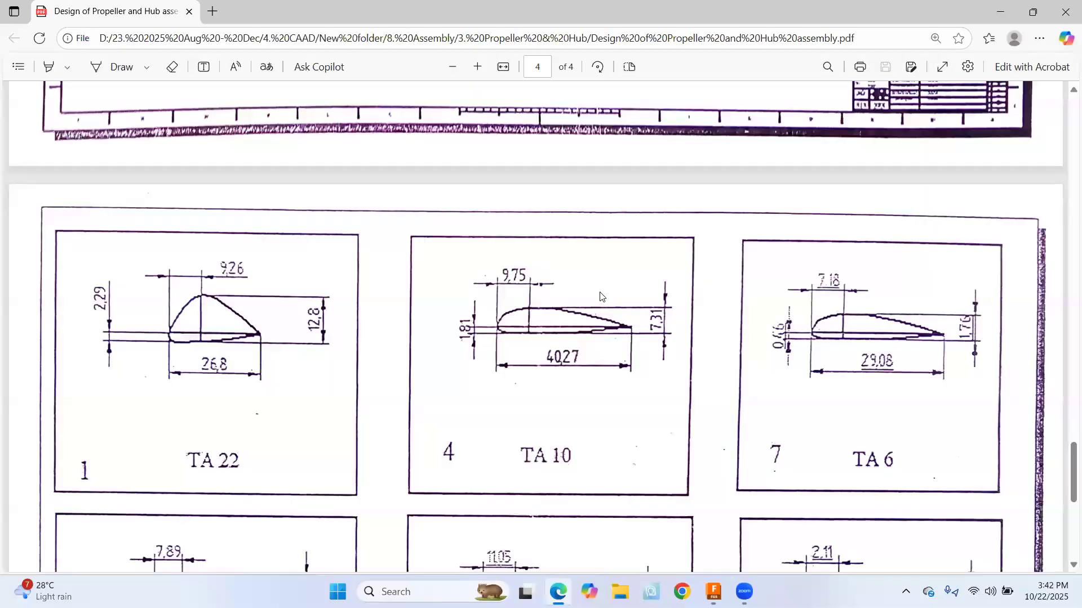
key(alt+Tab)
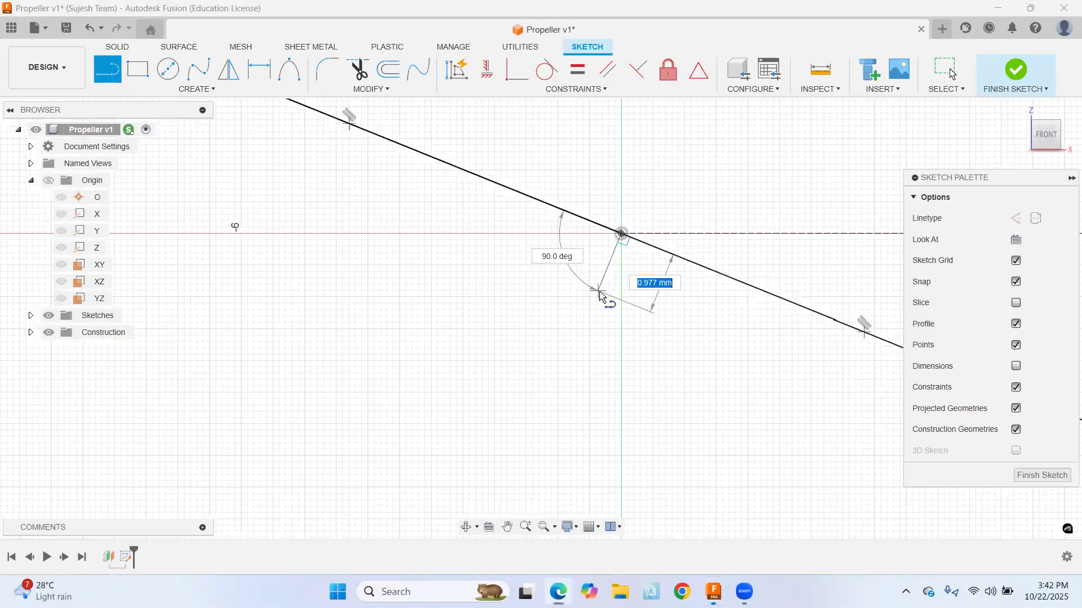
text(2.29)
key(Tab)
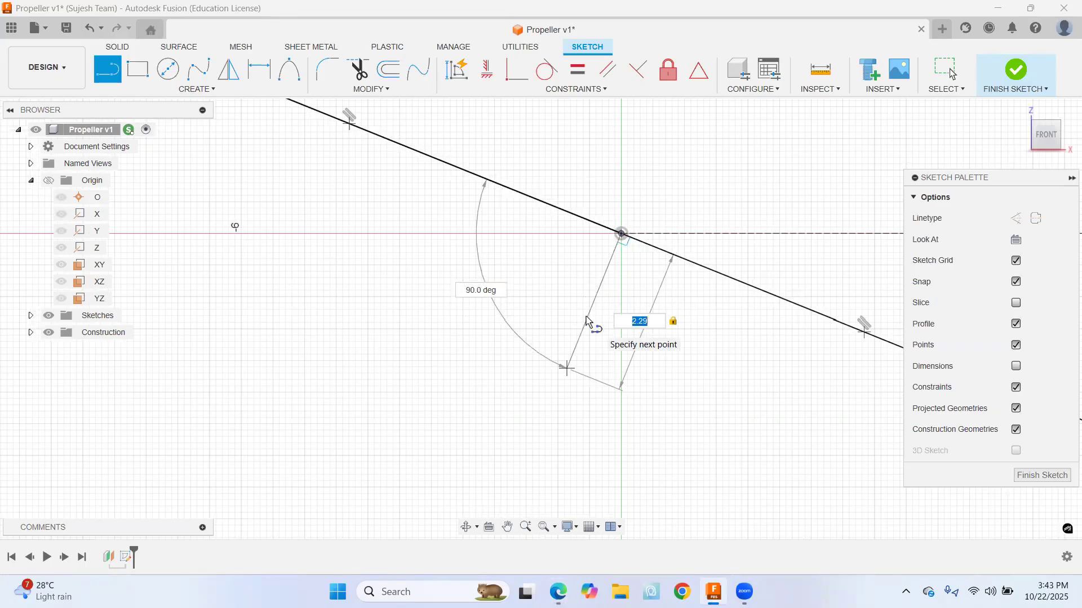
click(586, 320)
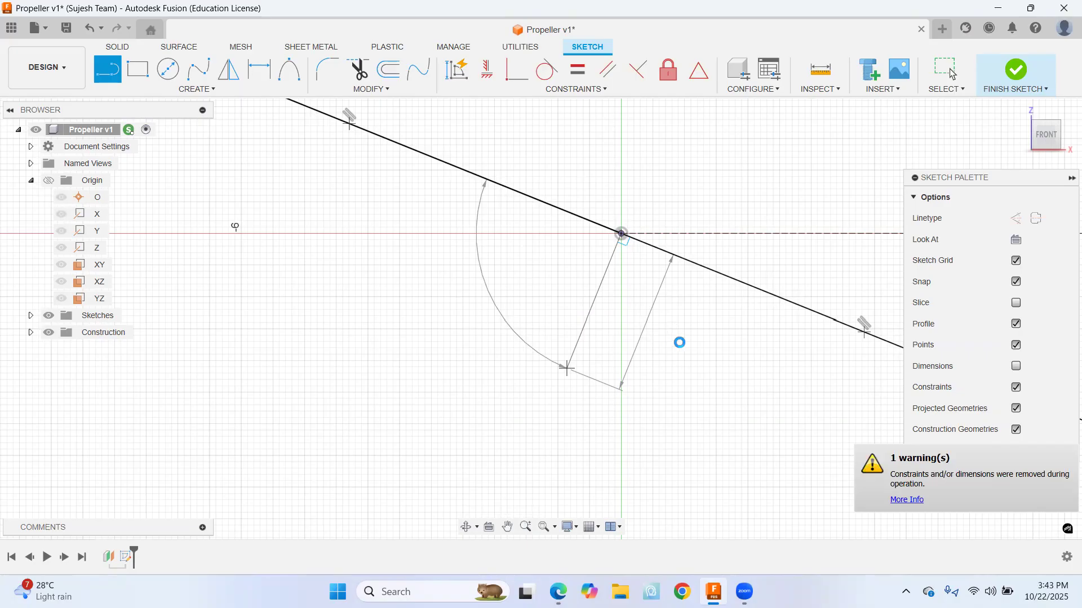
key(Escape)
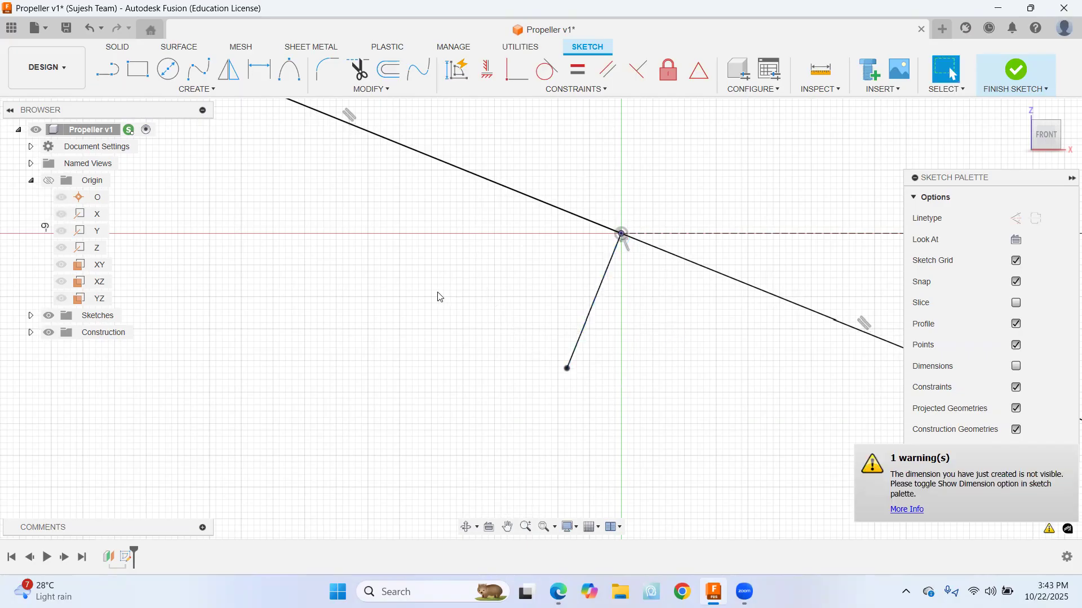
Draw a 12.8 mm line from the lower end of the 2.29 mm line, up through the origin perpendicular to the chord
click(107, 70)
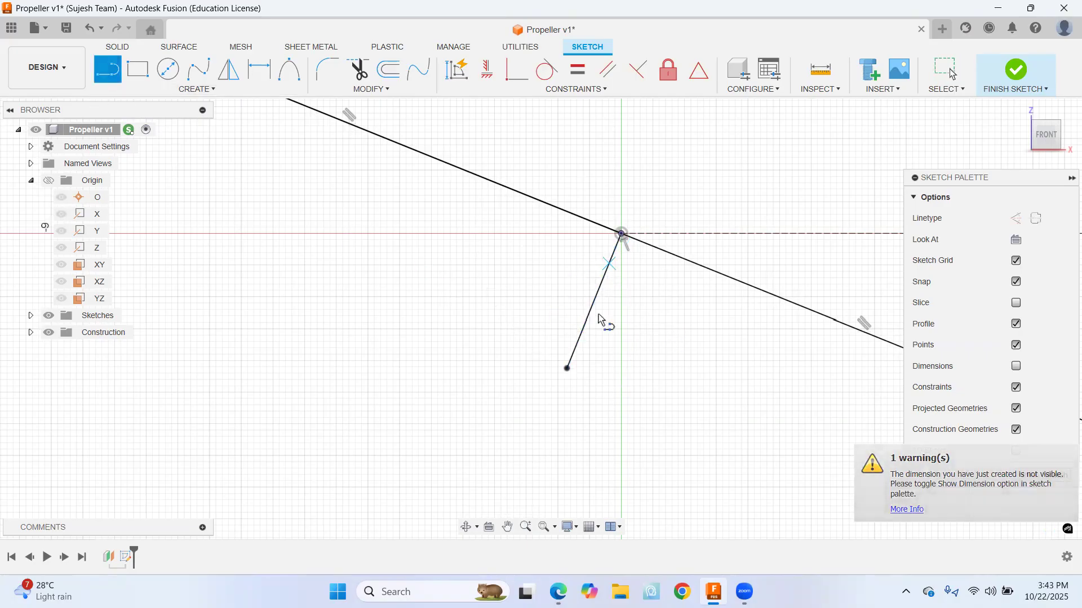
key(alt+Tab)
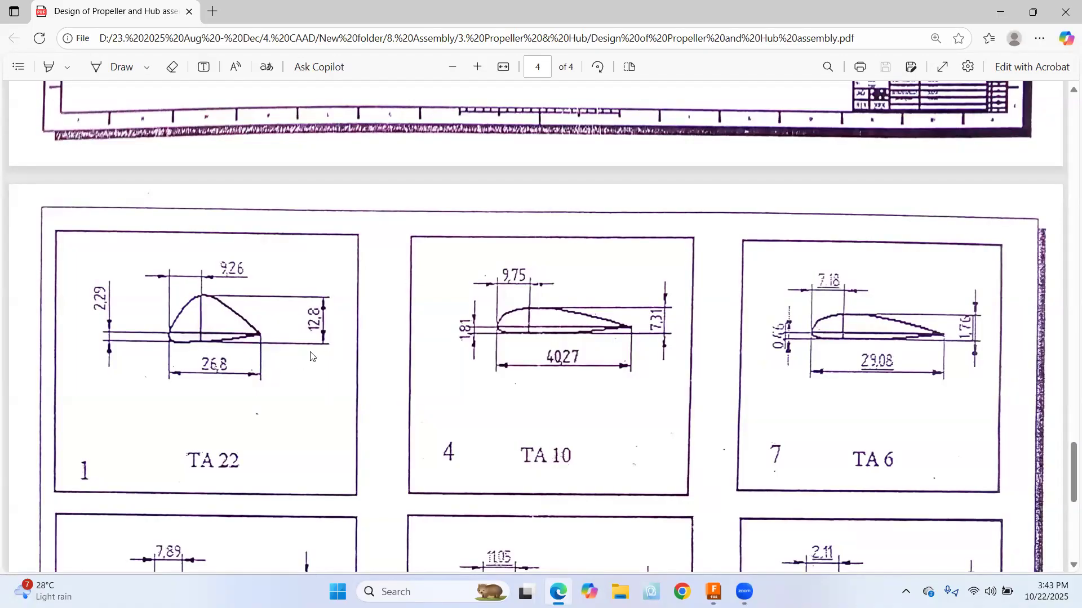
key(alt+Tab)
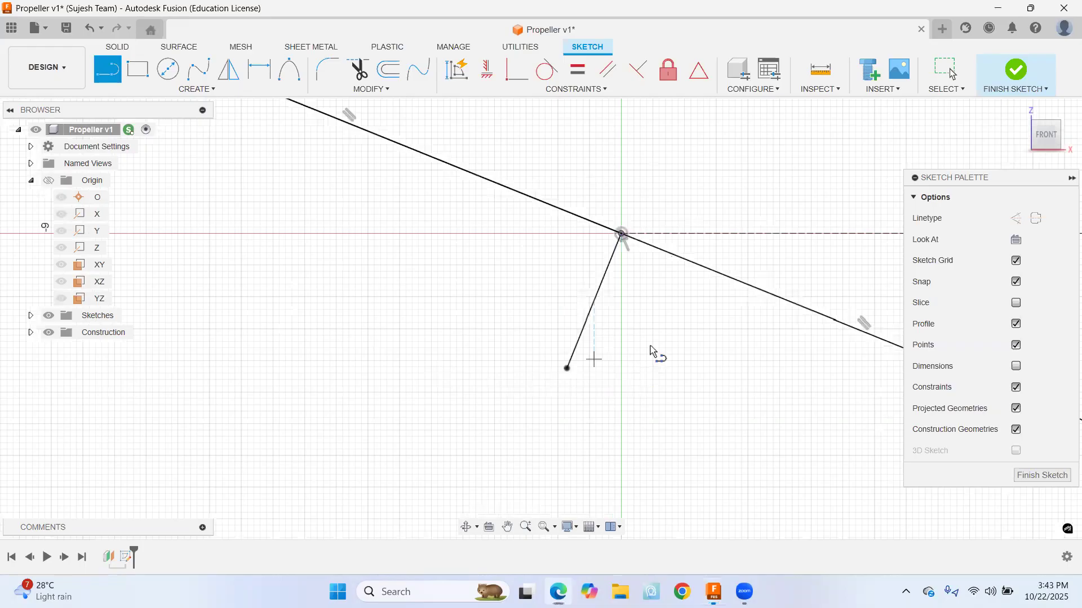
text(12)
key(Tab)
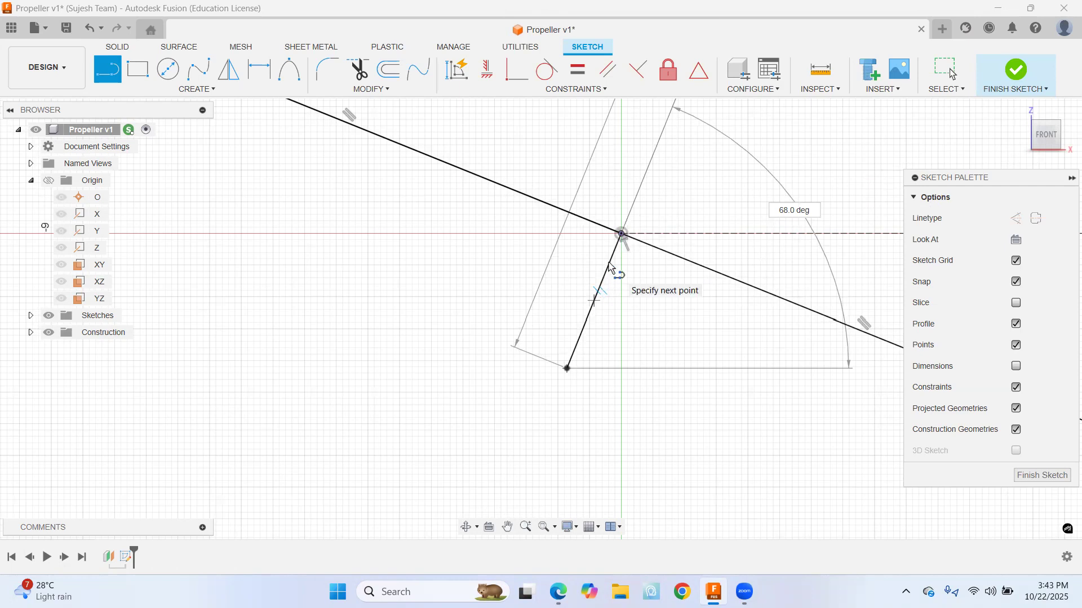
key(Return)
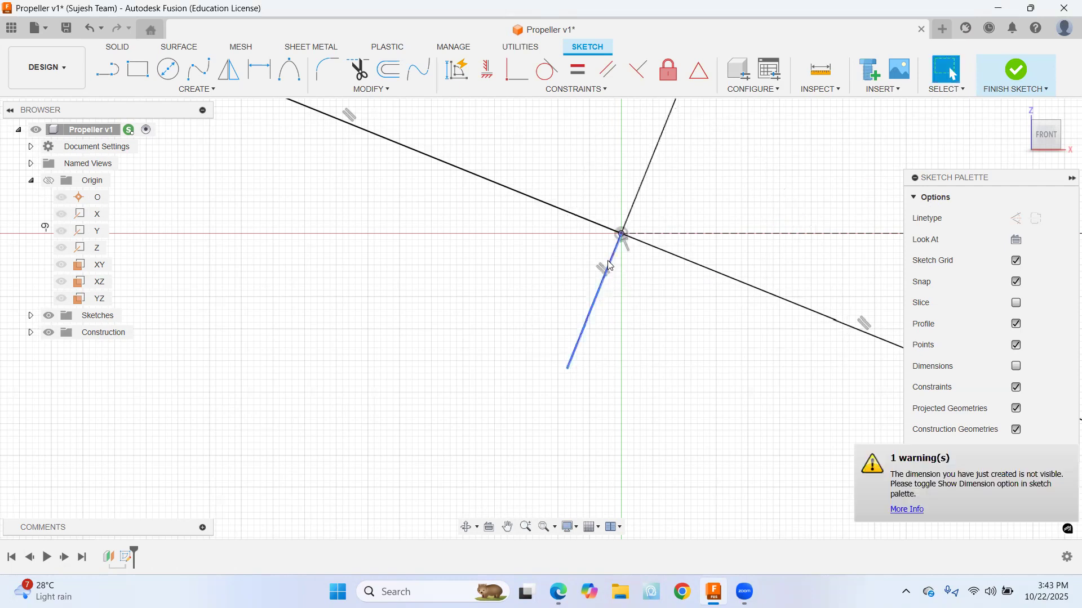
Draw a conic curve with rho 0.75 from the chord's upper-left end to the top of the perpendicular line, bulging outward
click(544, 528)
mouse_move(536, 377)
middle_down()
mouse_move(254, 307)
mouse_move(428, 403)
mouse_move(548, 400)
middle_up()
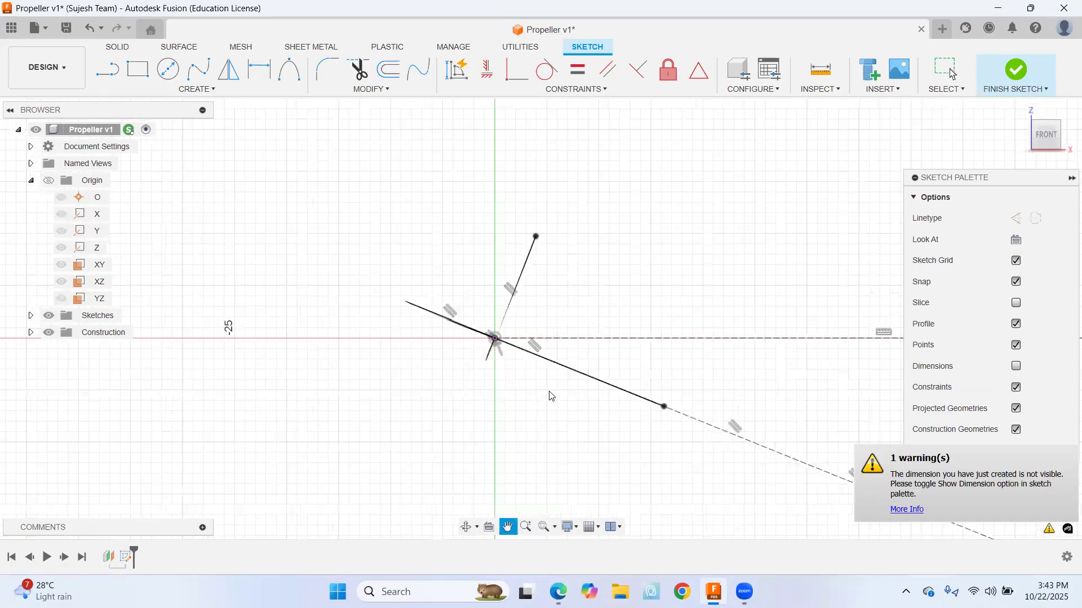
scroll(550, 396, up, 2)
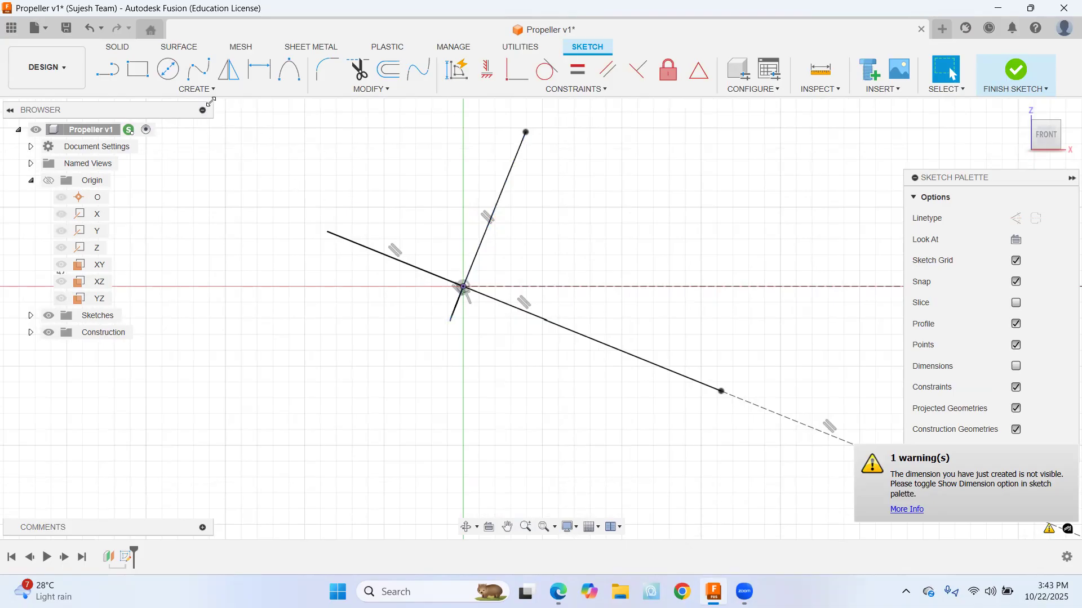
click(284, 74)
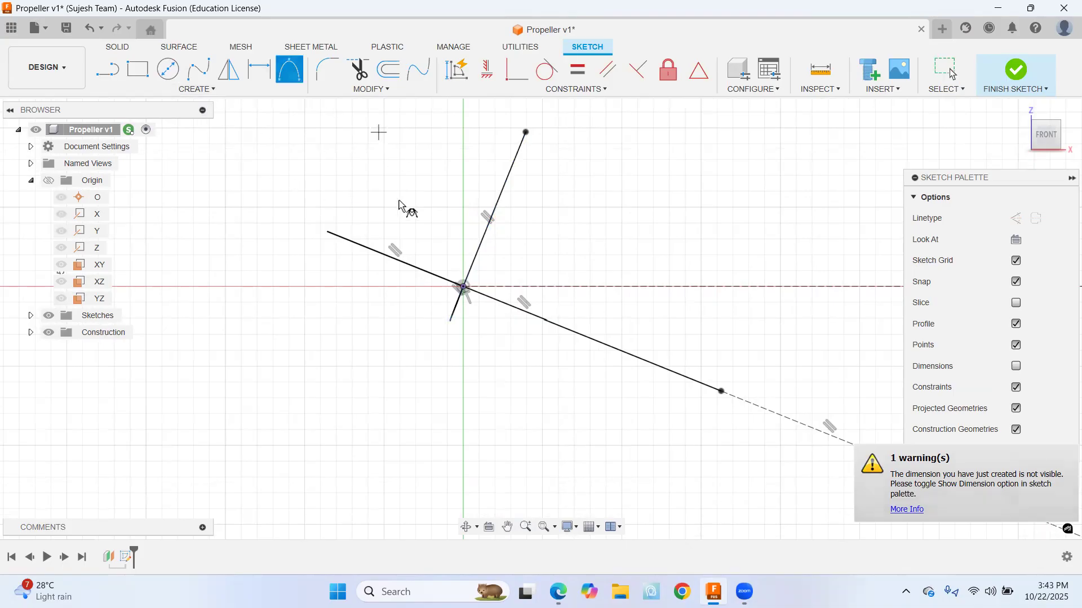
click(329, 232)
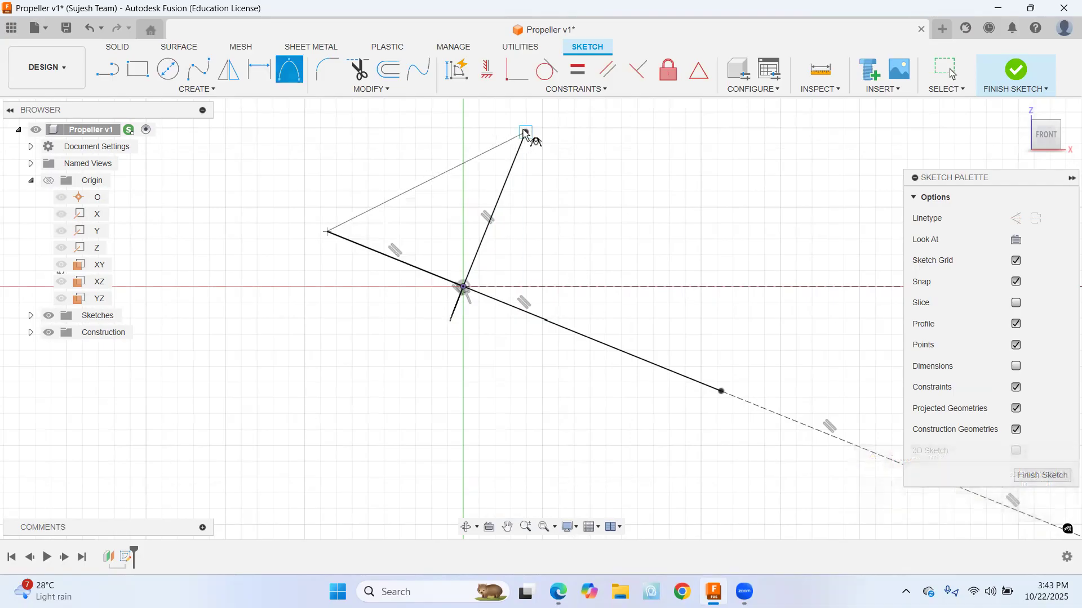
click(525, 132)
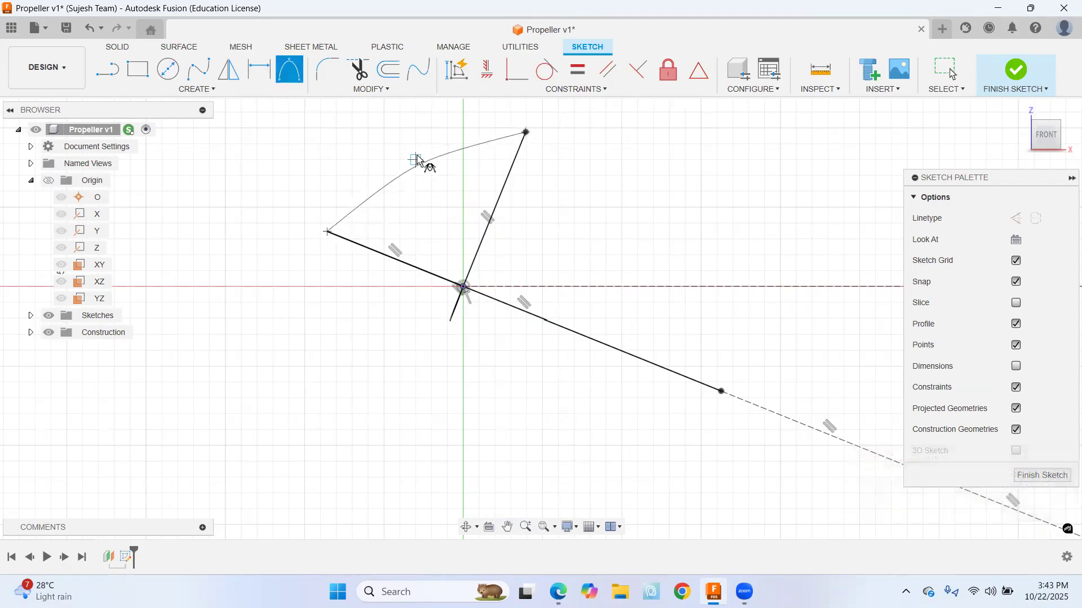
click(416, 159)
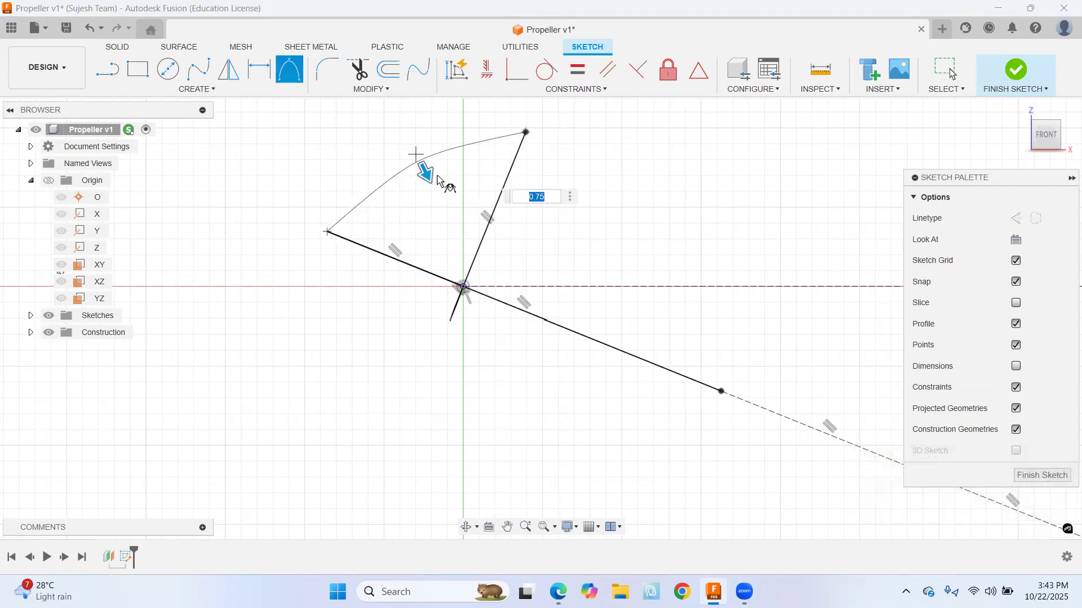
key(Return)
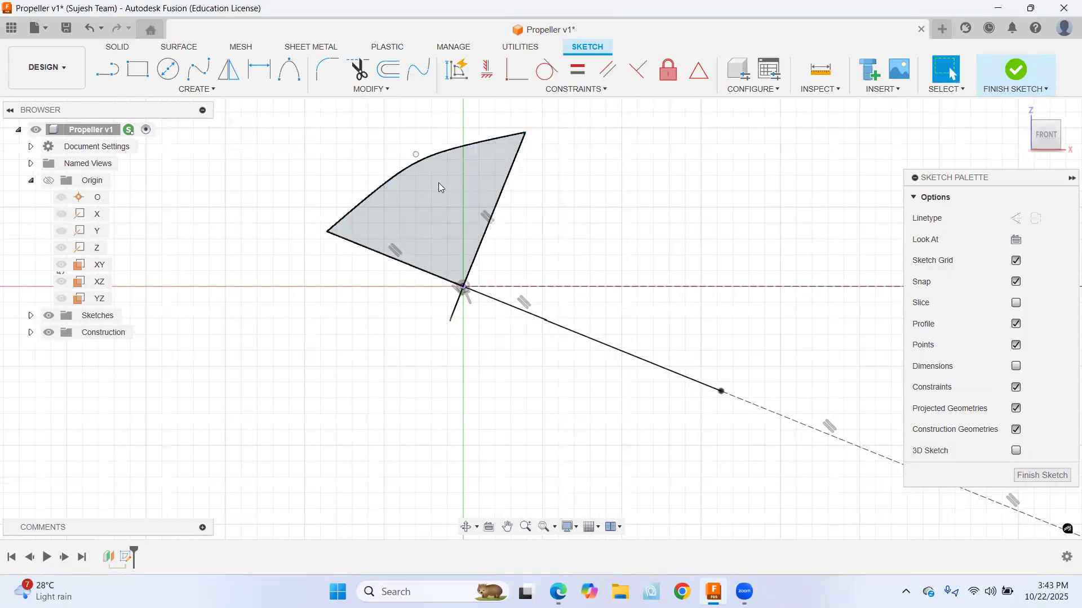
Draw a conic curve with rho 0.75 from the top of the perpendicular line to the chord's lower-right end, bulging outward
click(289, 70)
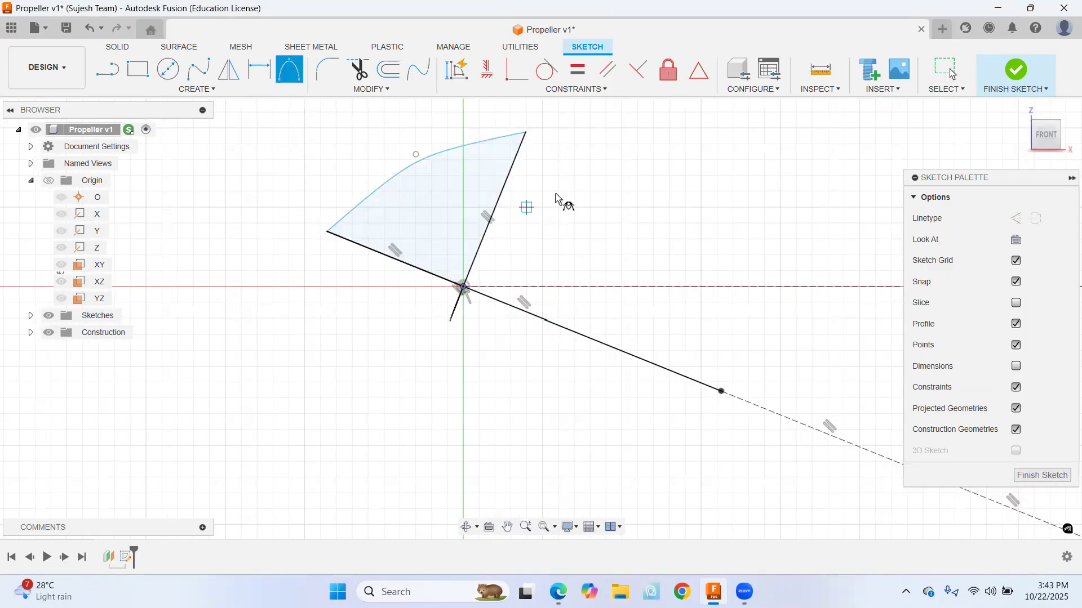
click(525, 134)
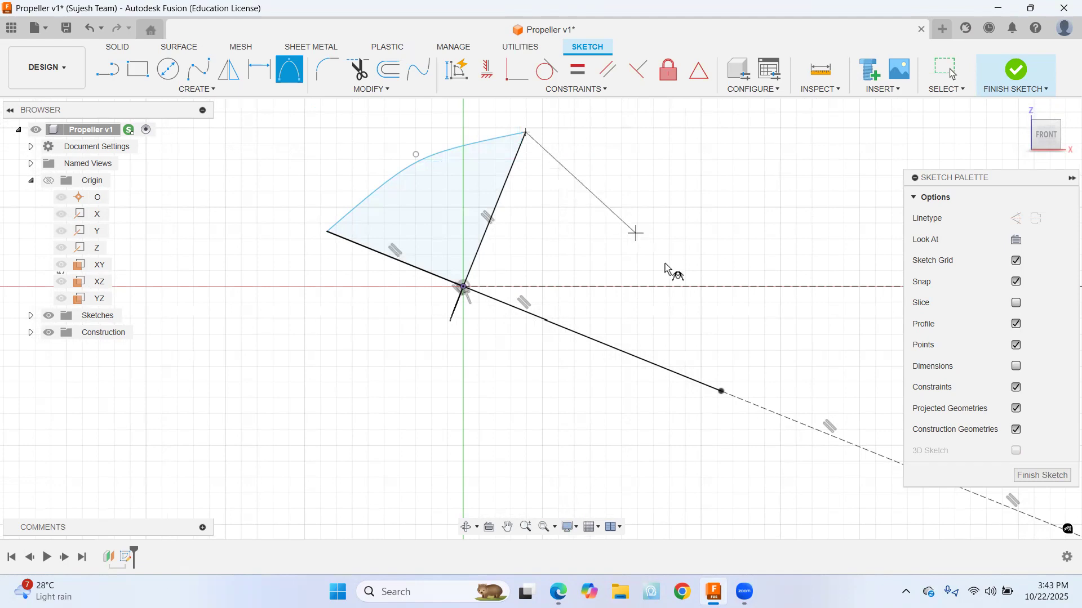
click(720, 390)
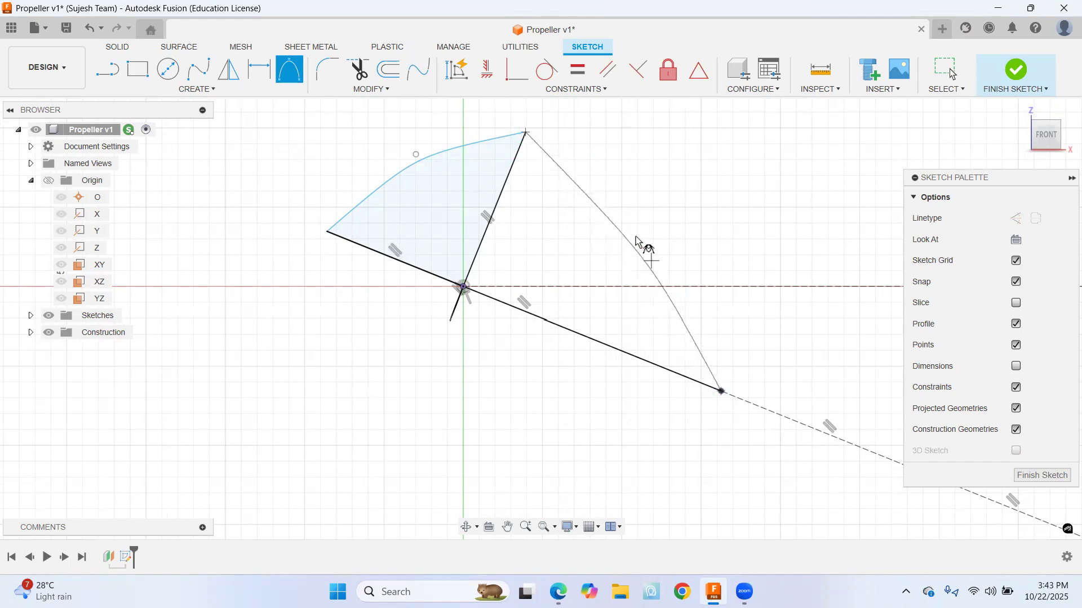
click(633, 228)
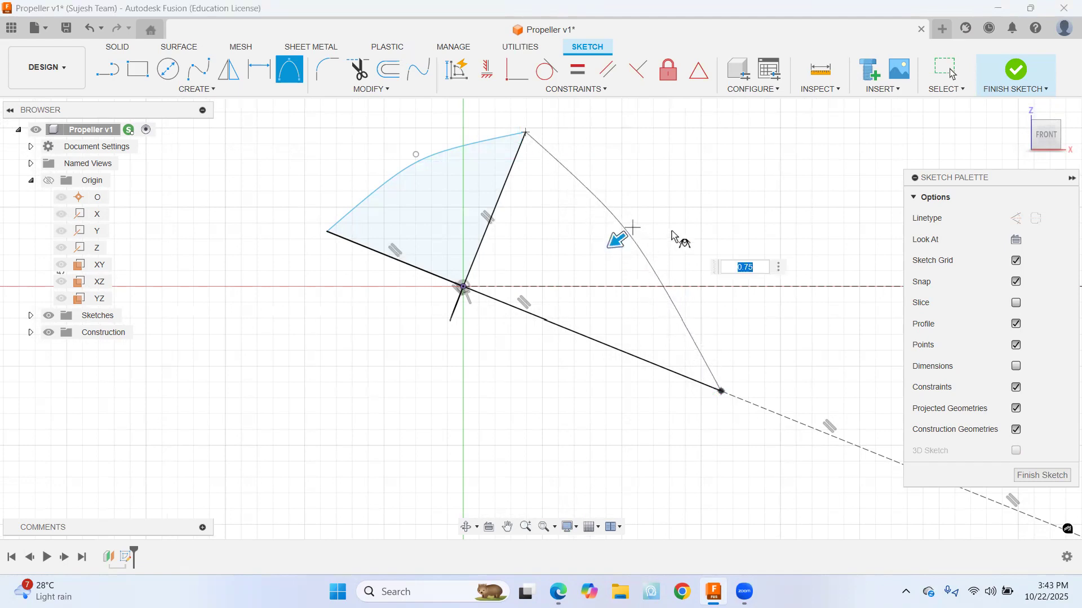
key(Return)
Draw a shallow conic curve with rho 0.75 below the chord, from the perpendicular line's lower end to the chord's lower-right end
click(290, 73)
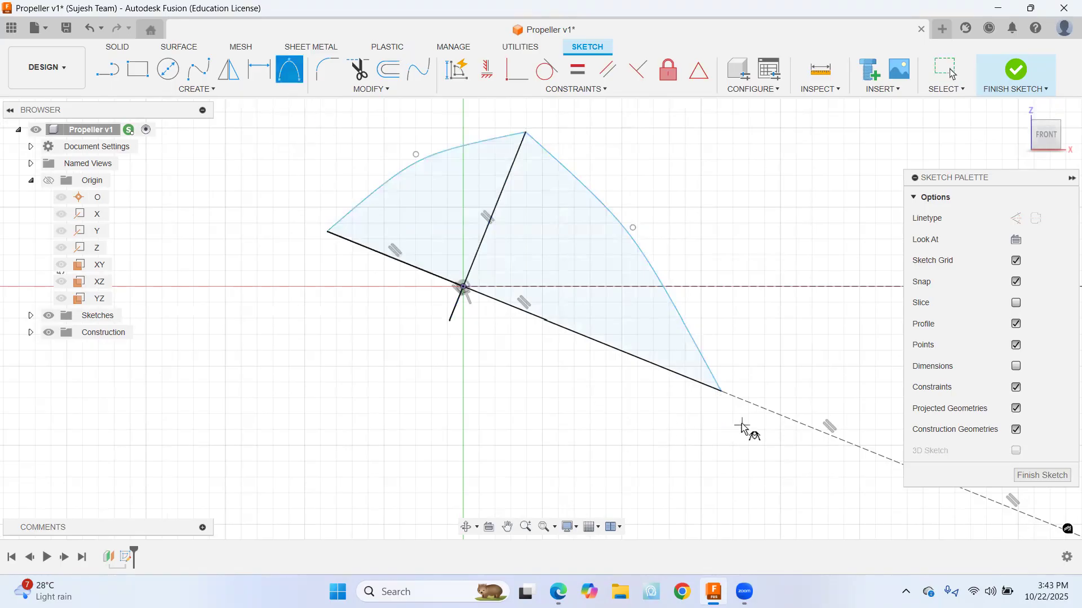
click(449, 321)
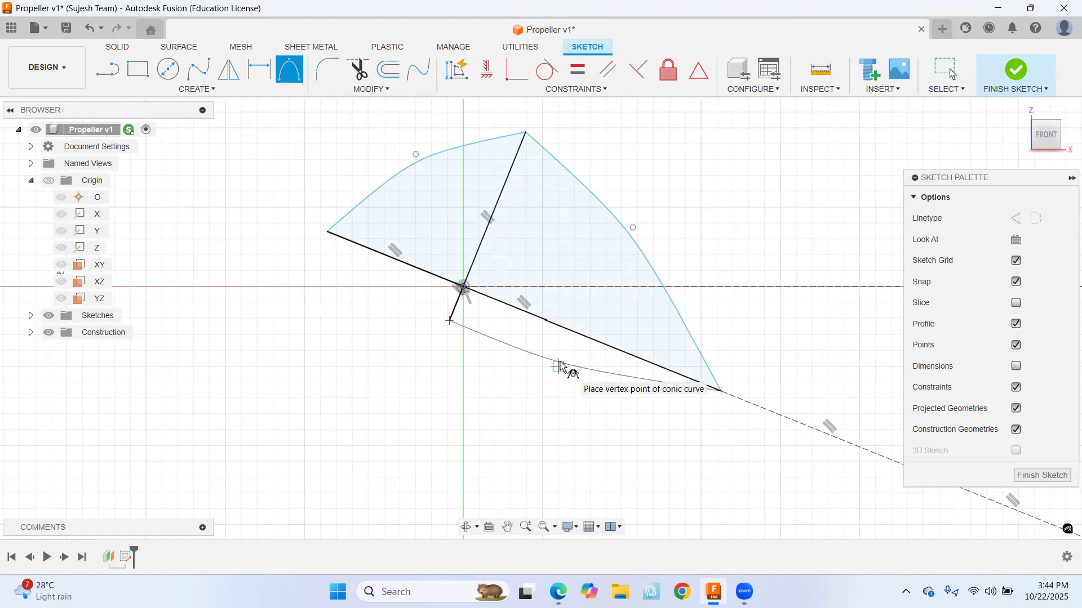
click(567, 365)
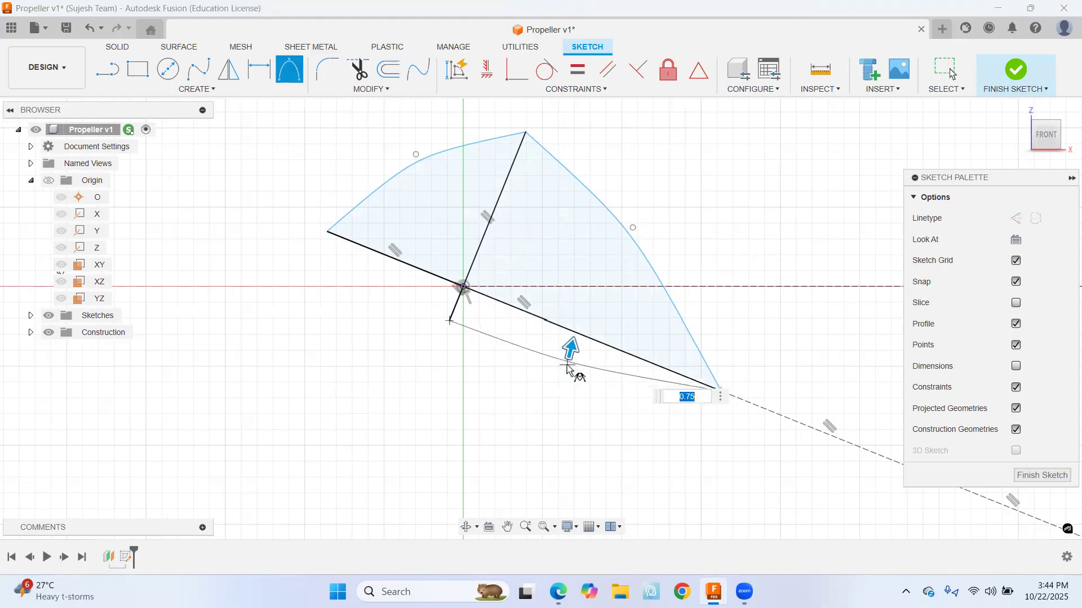
key(Return)
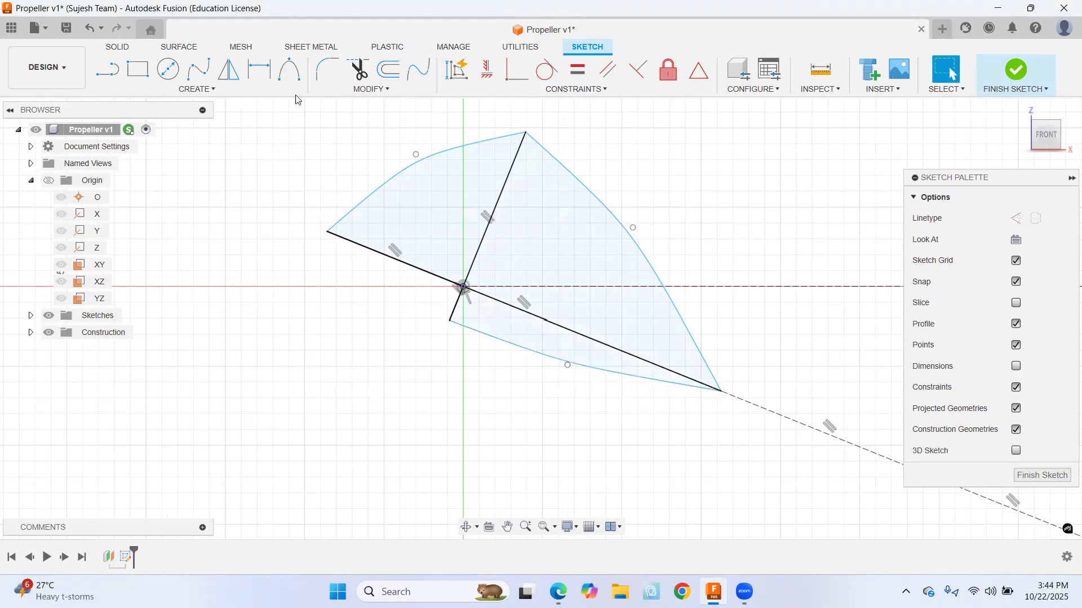
Close the section with a conic curve, rho 0.75, from the perpendicular line's lower end to the chord's upper-left end
click(289, 69)
click(448, 320)
click(328, 232)
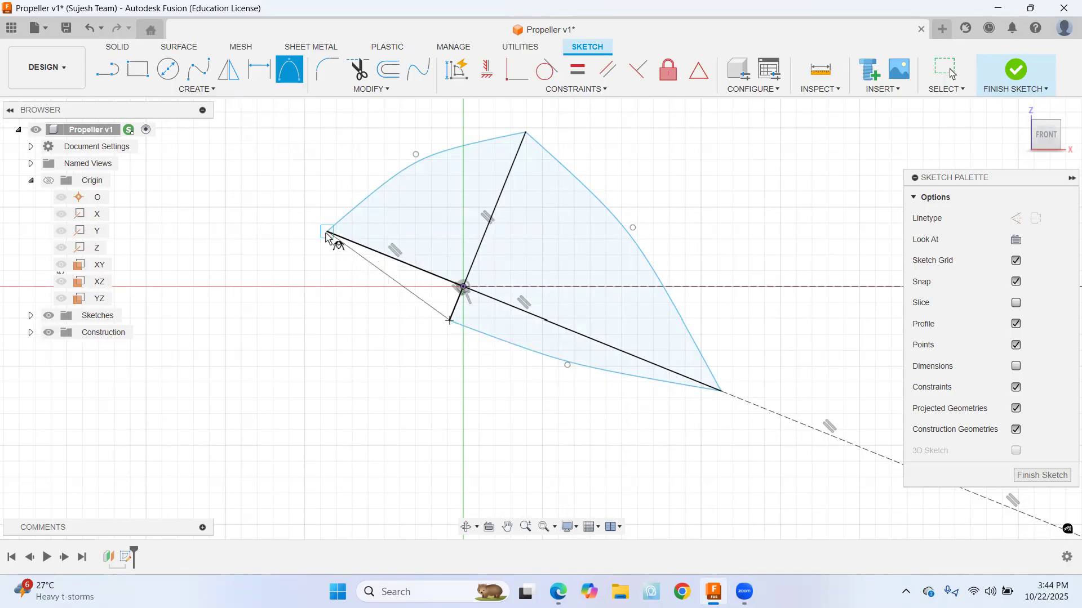
click(355, 260)
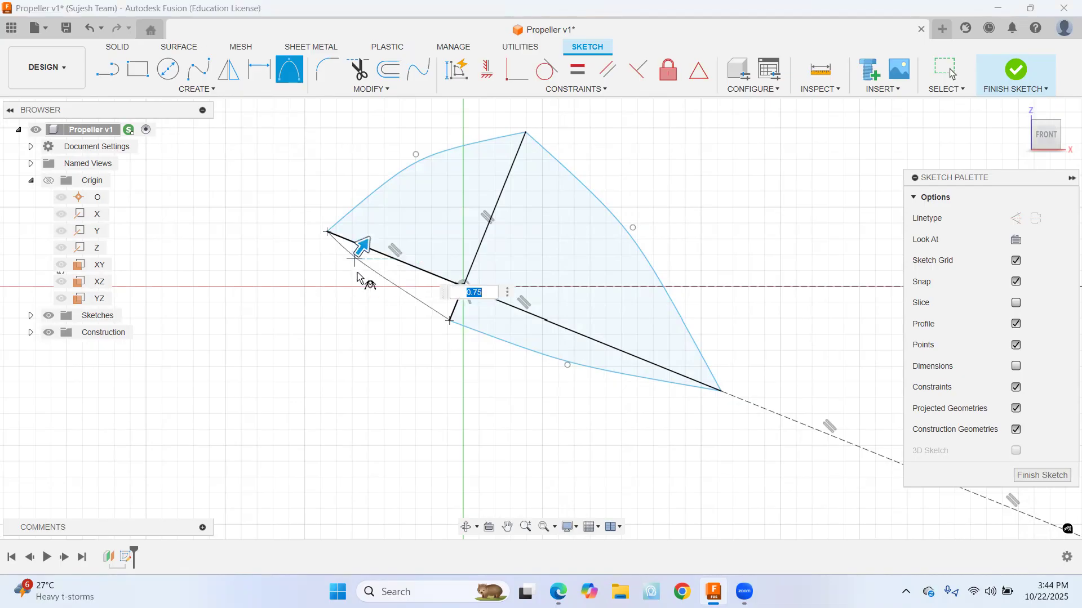
key(Return)
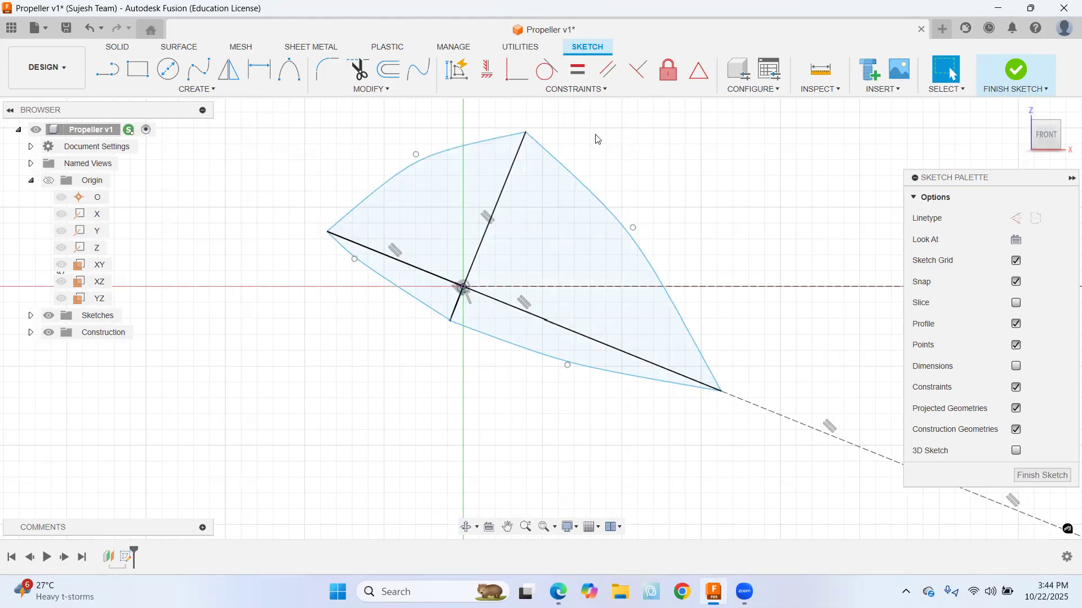
Trim away the chord, perpendicular and construction lines so only the four-curve airfoil outline is left
click(361, 72)
click(438, 275)
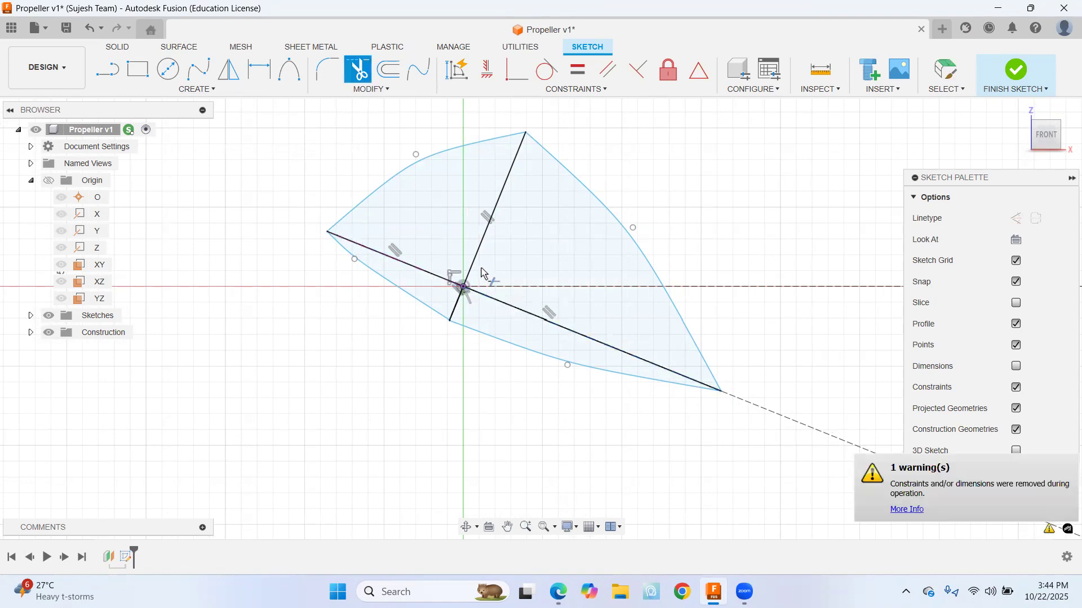
click(474, 280)
click(455, 305)
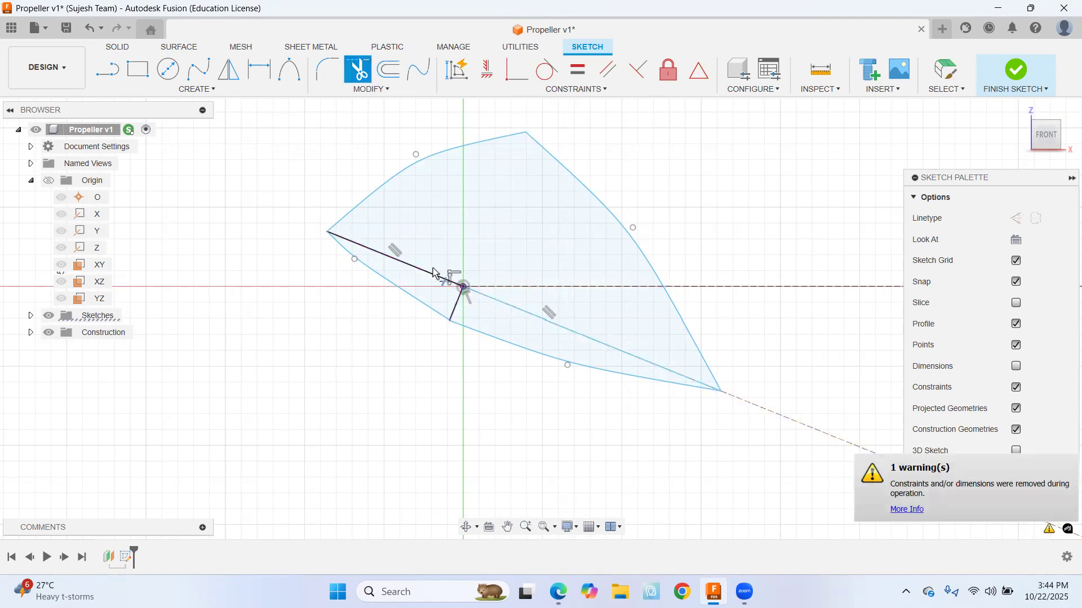
click(457, 285)
click(496, 300)
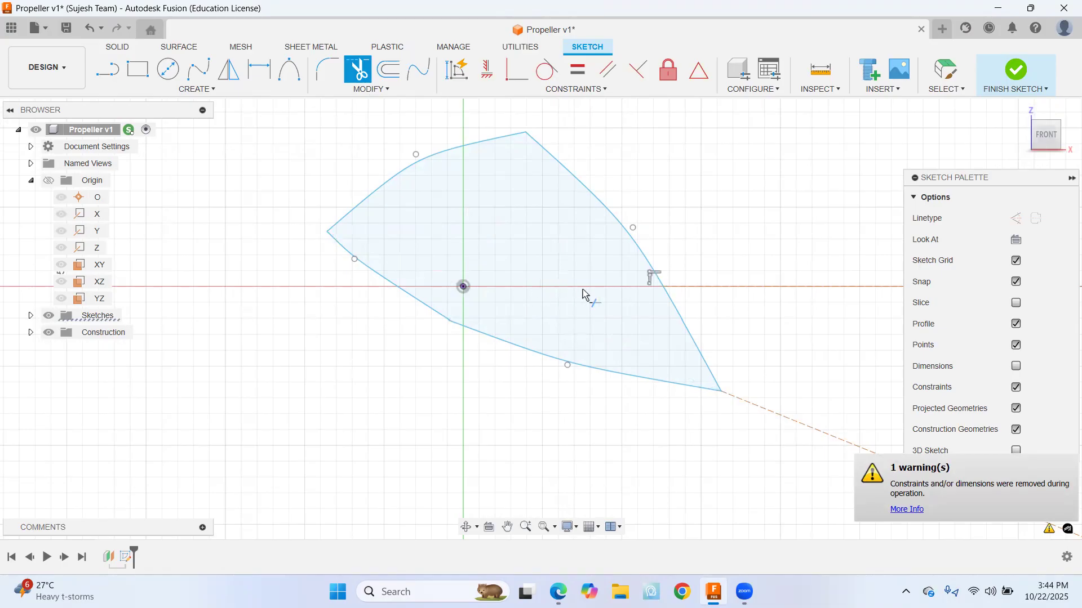
click(765, 287)
click(753, 404)
scroll(759, 427, down, 3)
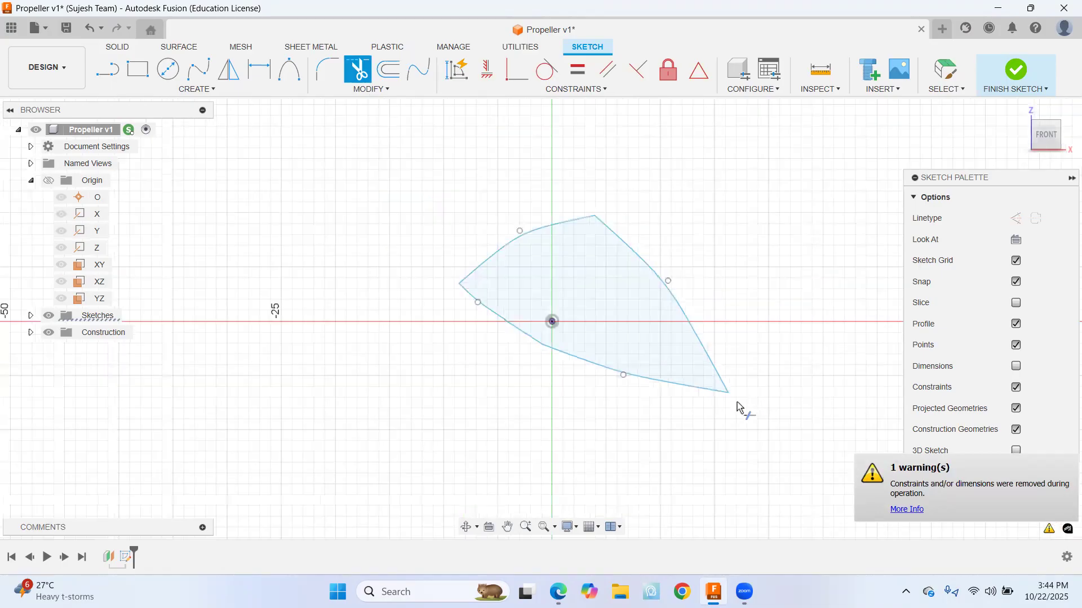
click(542, 525)
scroll(676, 414, up, 2)
scroll(676, 414, down, 2)
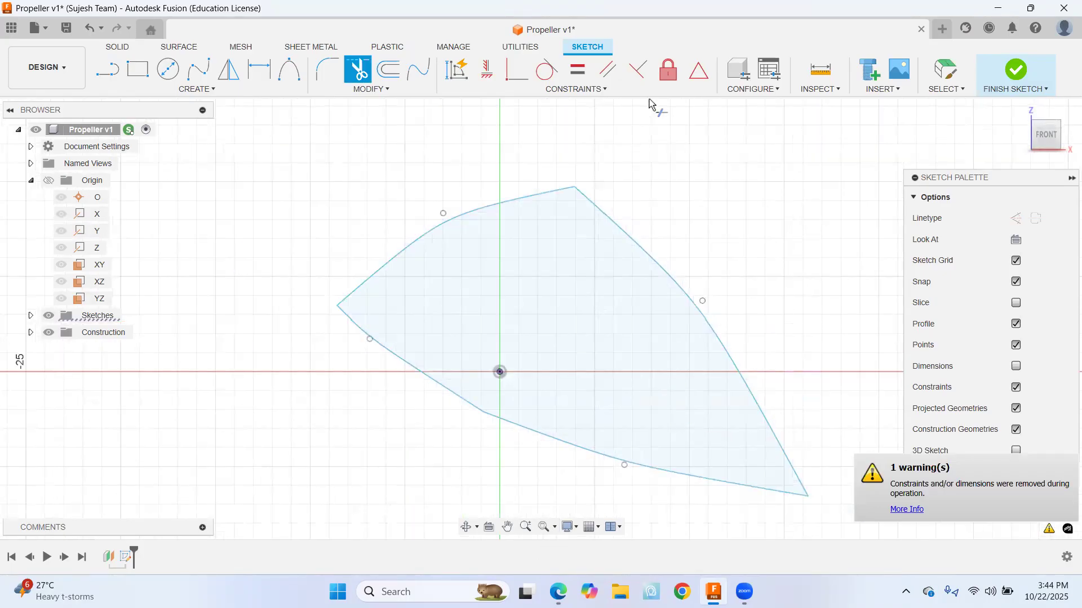
Apply the Fix constraint to the whole airfoil outline and finish the sketch
click(668, 71)
mouse_move(265, 123)
mouse_down()
mouse_move(406, 289)
mouse_move(844, 522)
mouse_move(840, 503)
mouse_up()
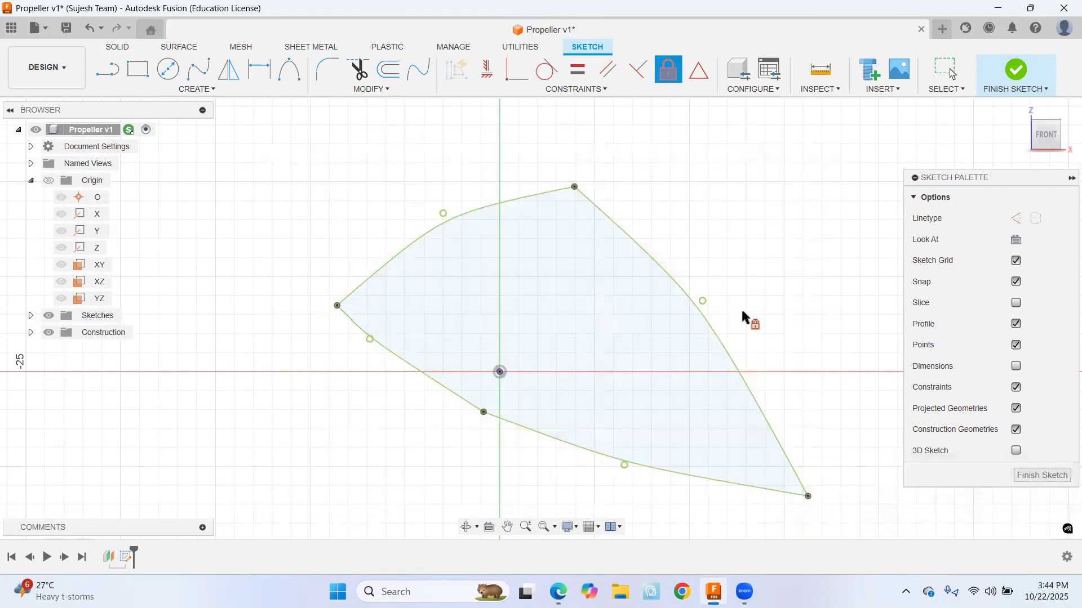
click(1017, 70)
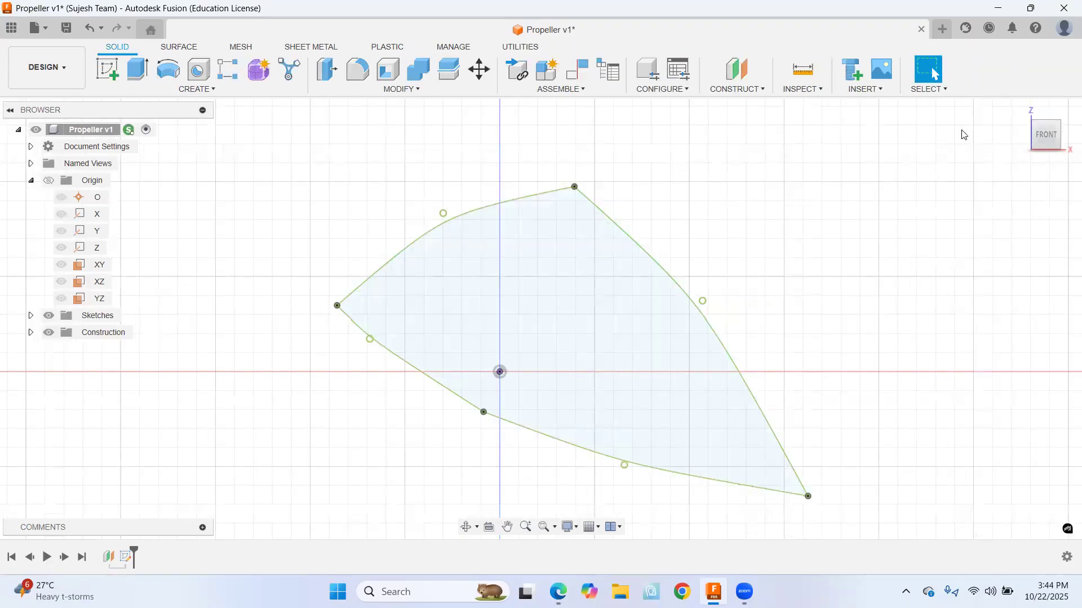
Create a construction plane offset -54 mm from the XZ plane
click(1022, 110)
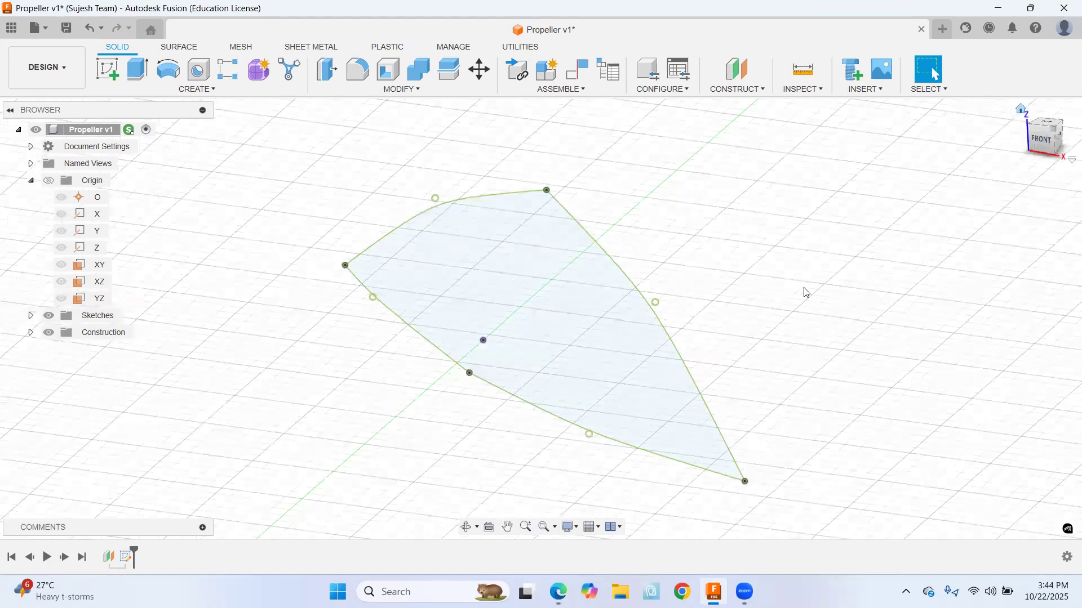
scroll(596, 413, up, 3)
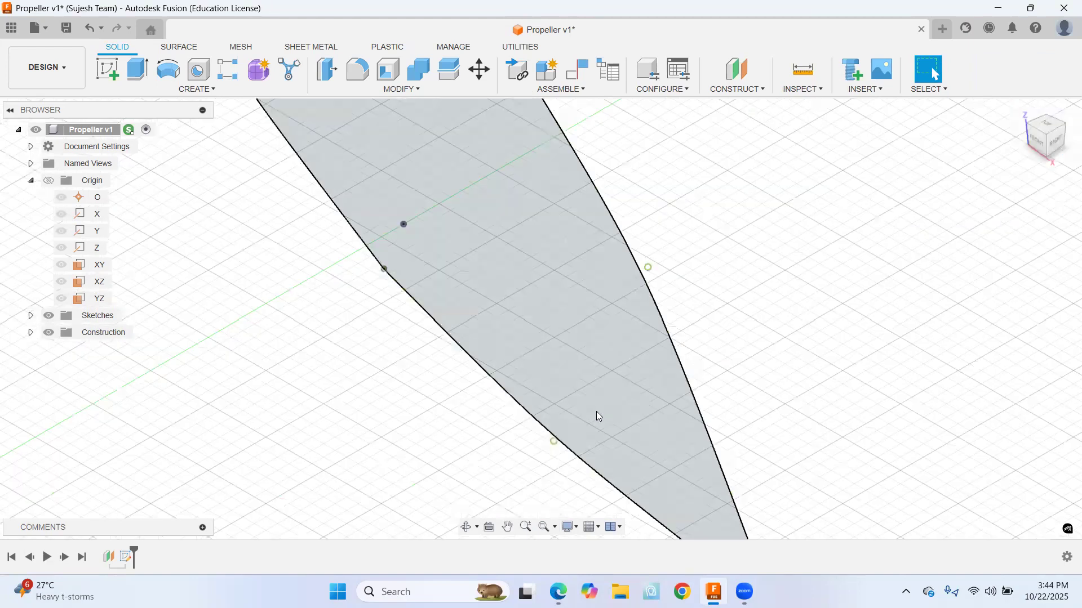
scroll(601, 410, down, 5)
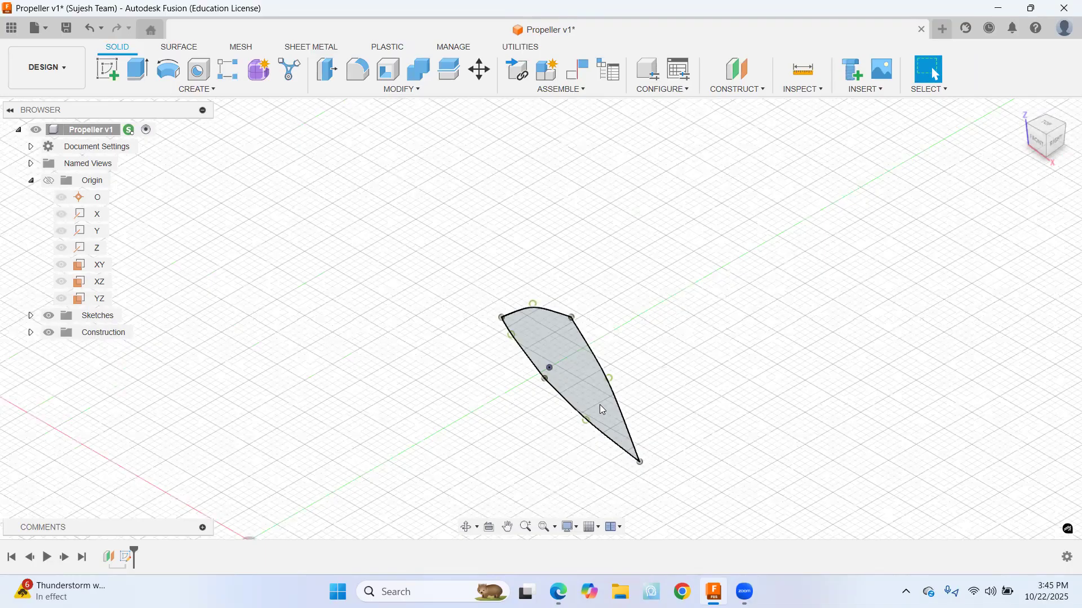
scroll(601, 407, up, 2)
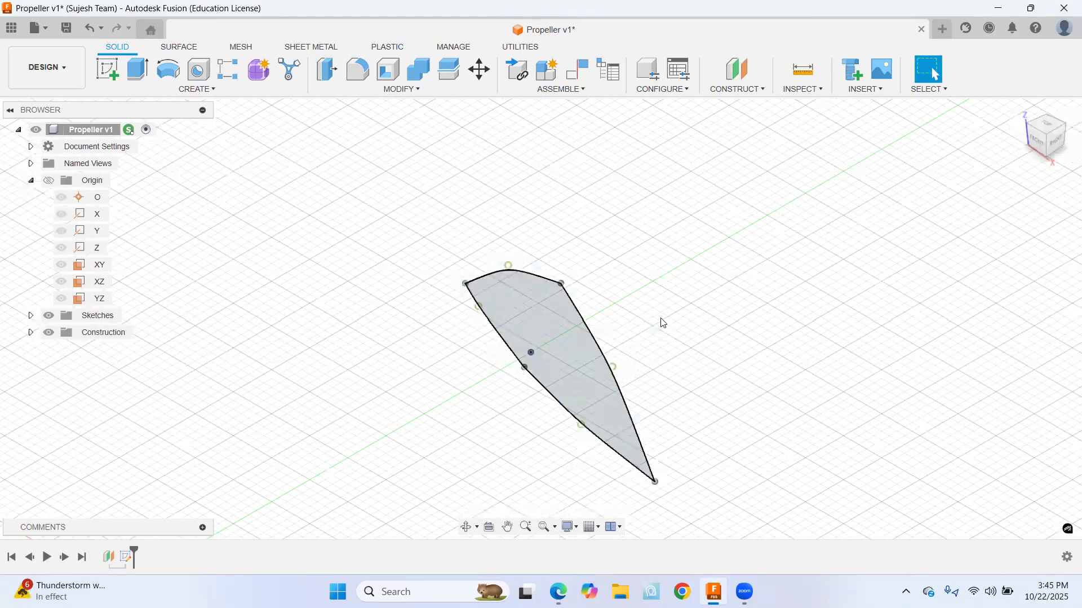
click(727, 90)
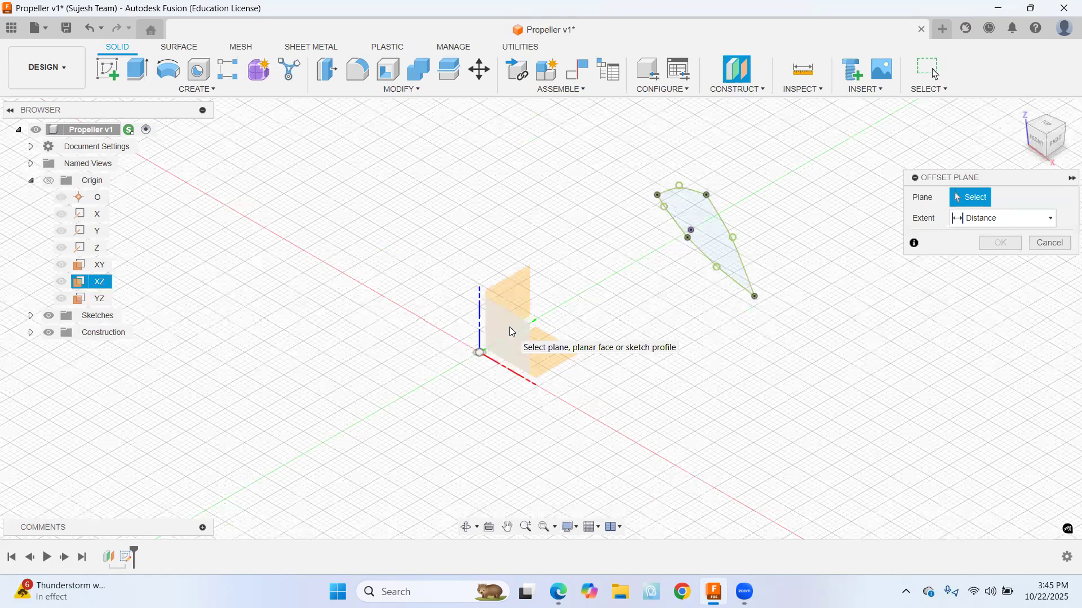
click(511, 329)
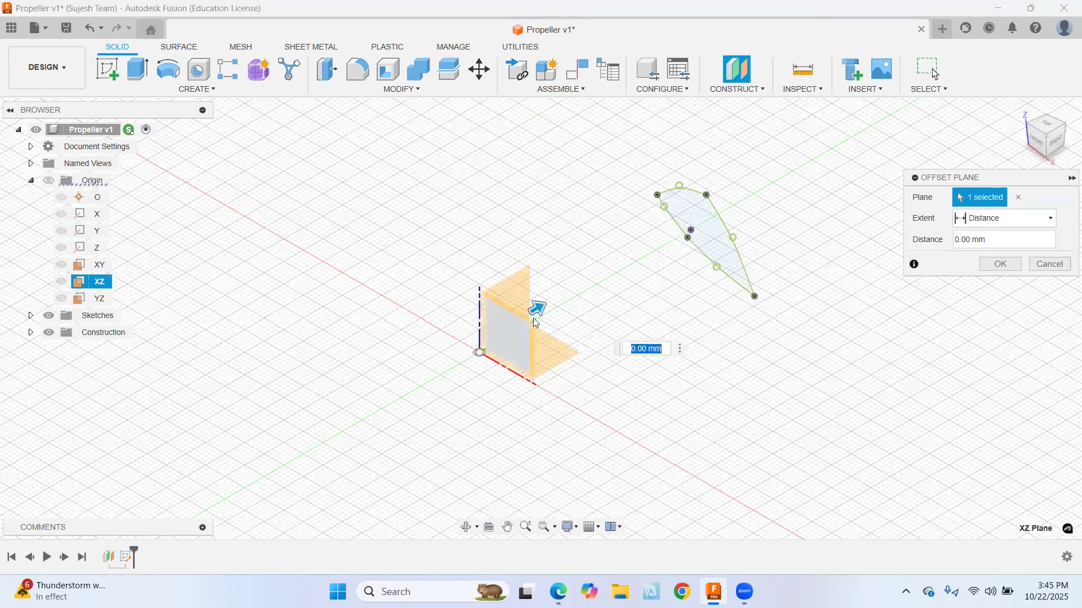
double_click(957, 243)
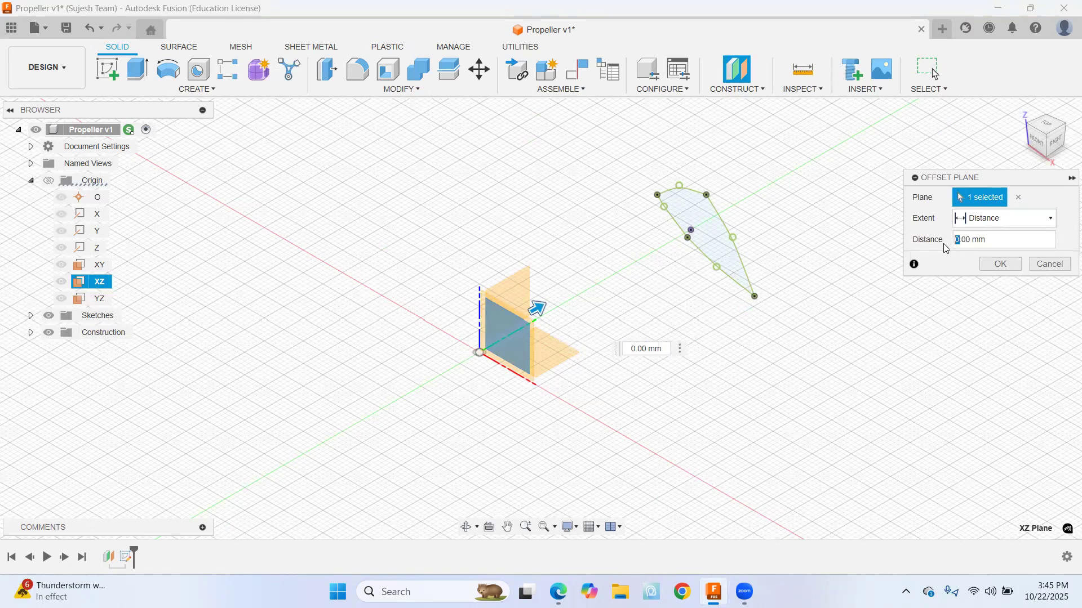
text(-54)
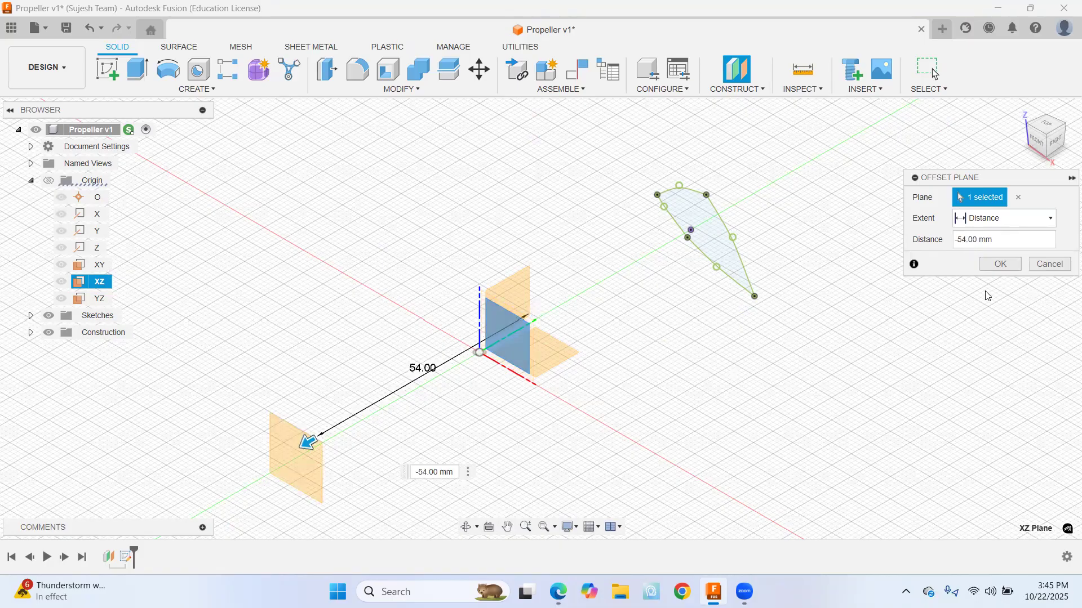
click(996, 267)
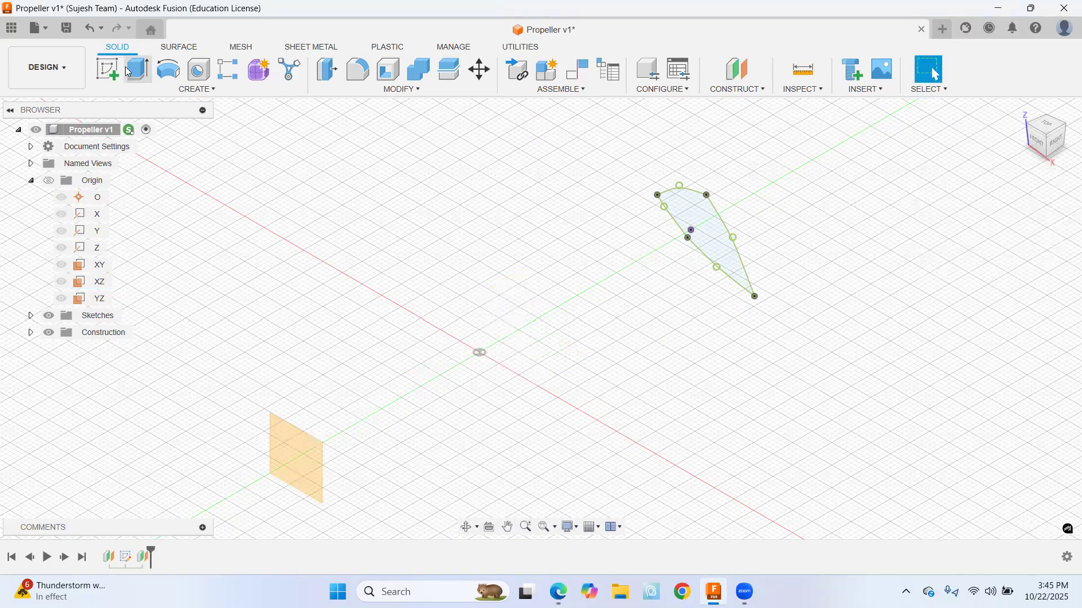
Start a sketch on the -54 mm offset plane and project the four curves of the existing airfoil outline onto it
click(108, 69)
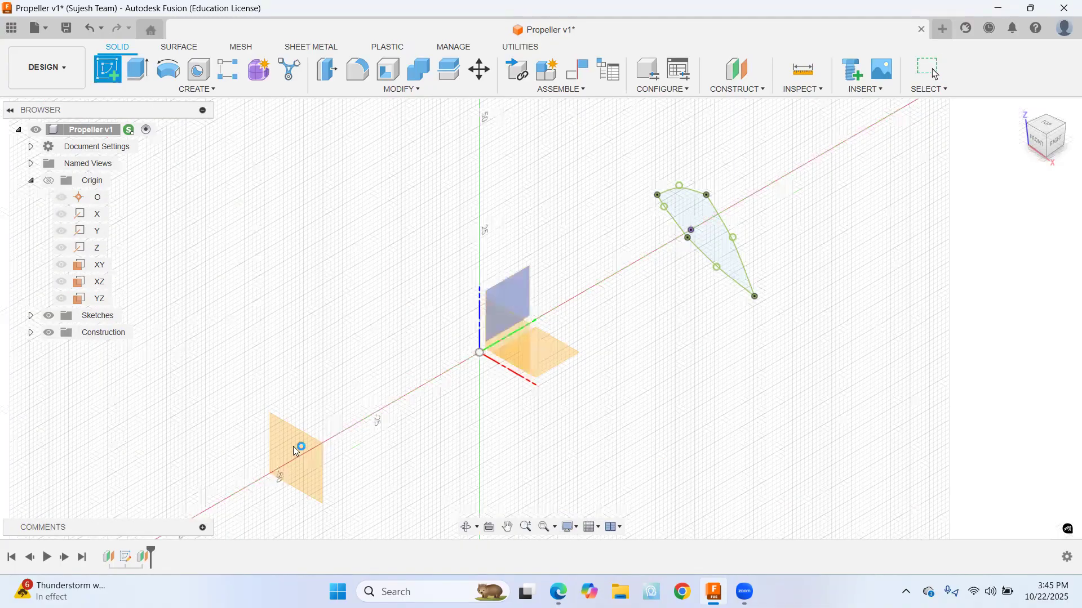
click(557, 337)
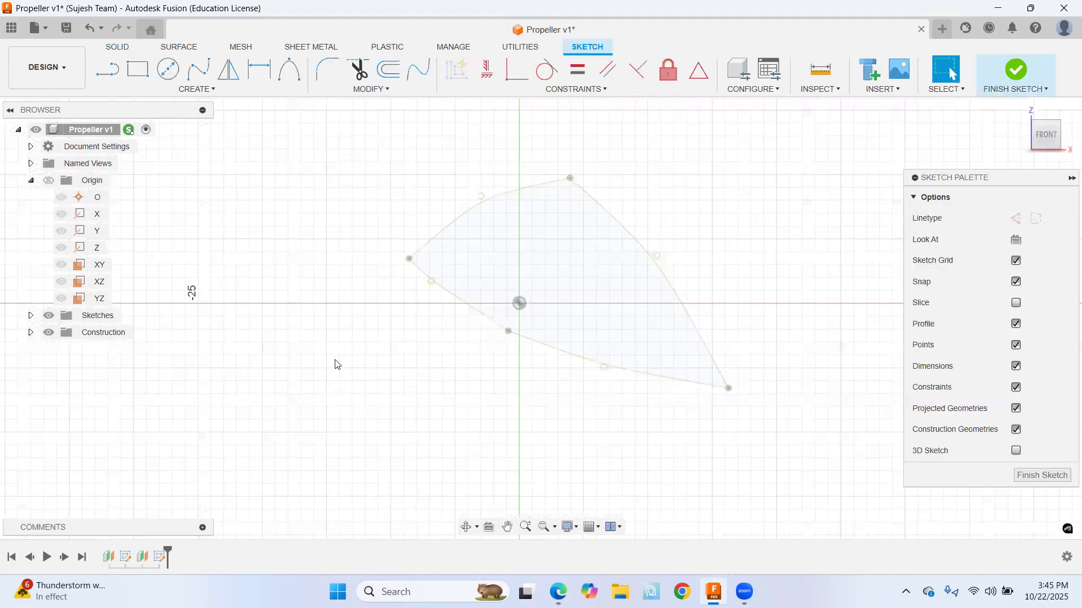
click(208, 91)
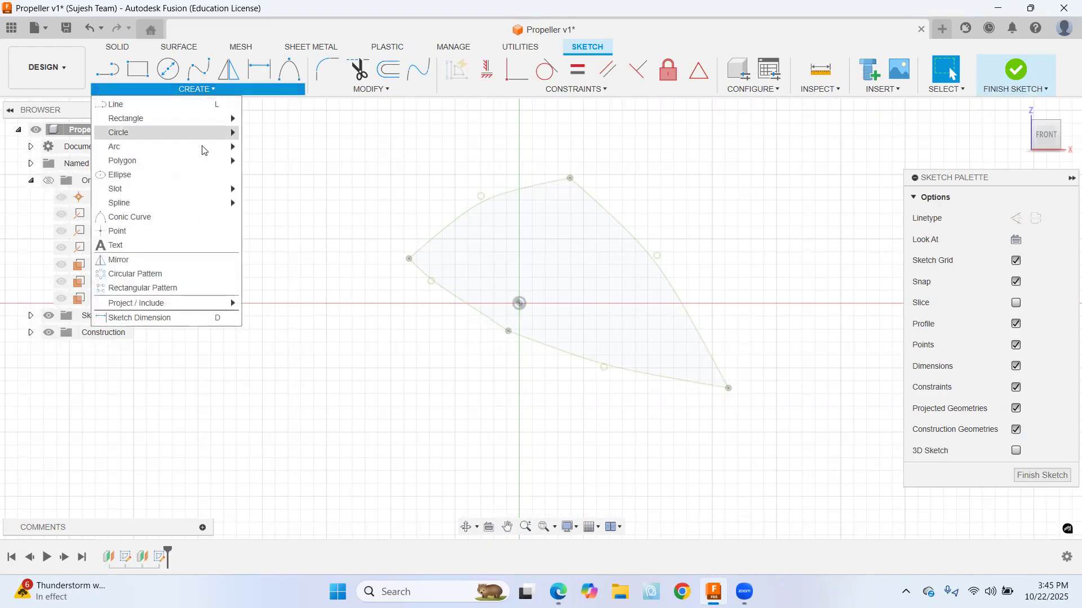
mouse_move(179, 303)
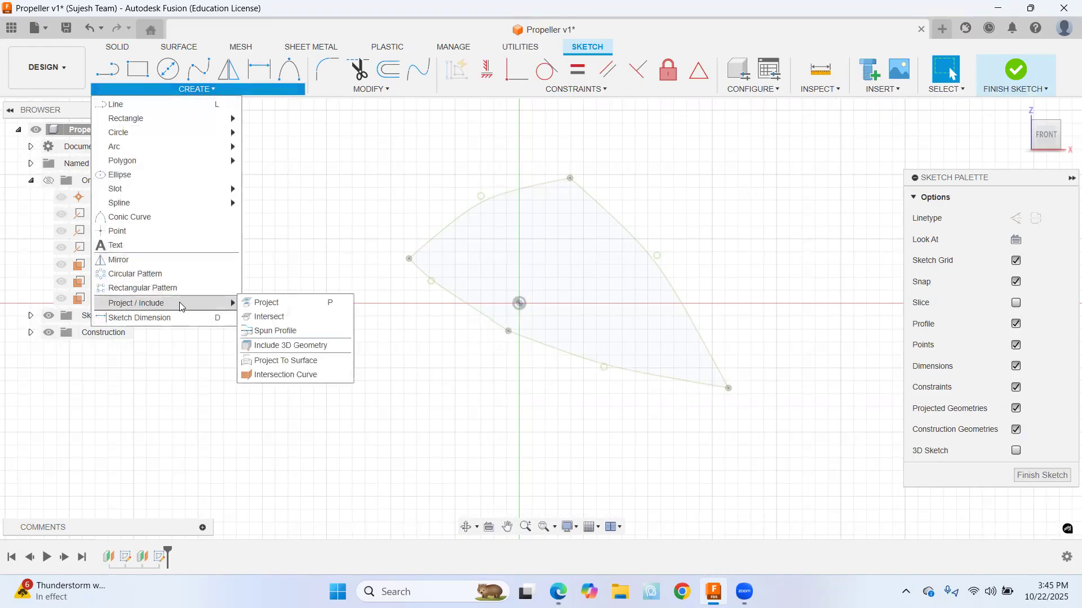
click(281, 302)
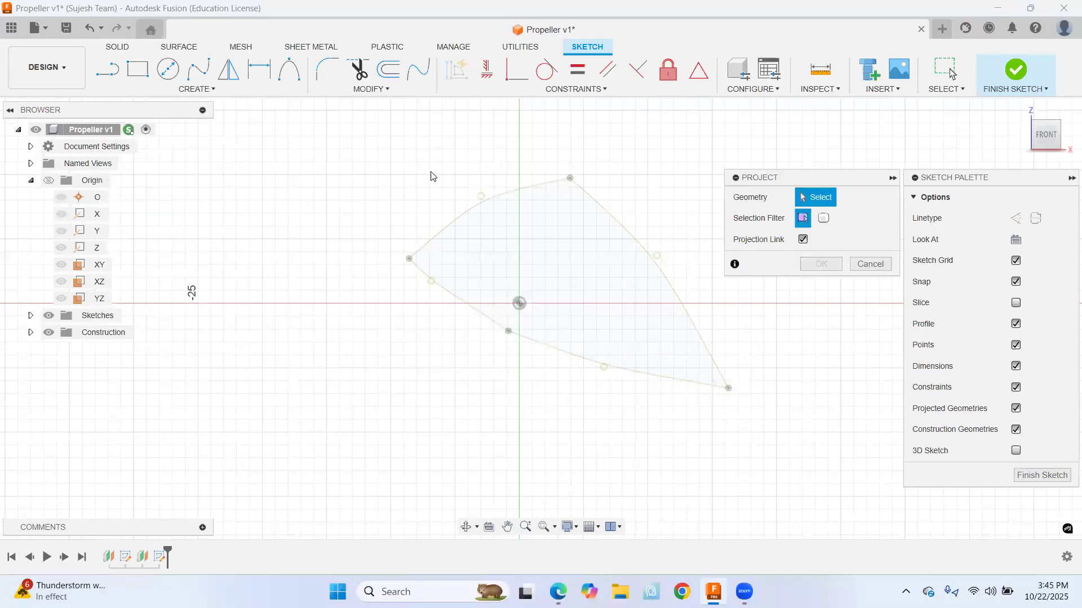
click(454, 224)
click(615, 219)
click(559, 355)
click(500, 325)
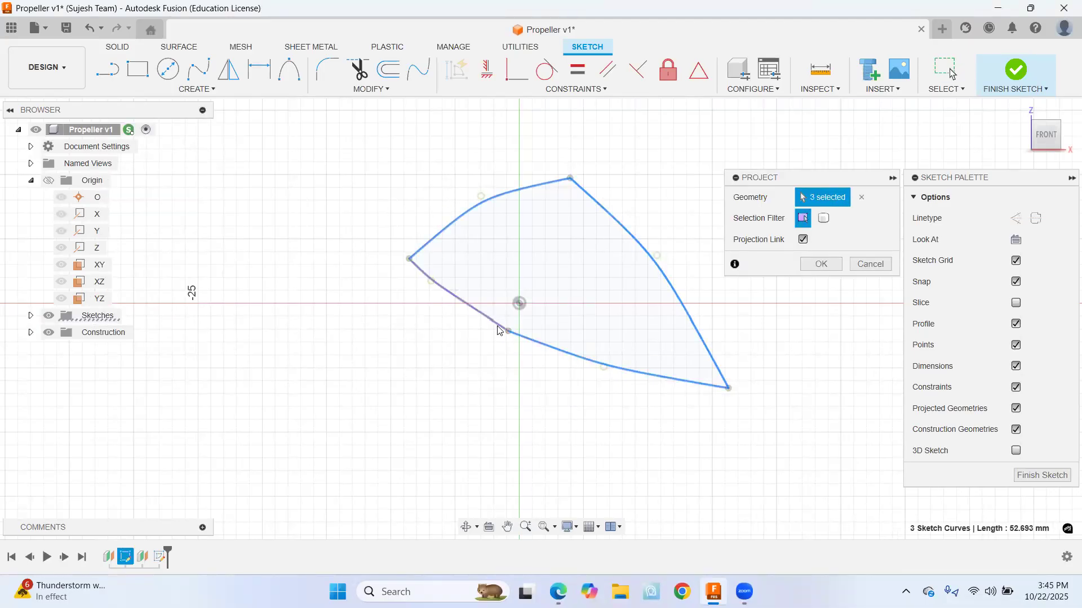
click(821, 264)
Draw a vertical construction line 17 mm long upward from the sketch origin
scroll(581, 241, down, 1)
scroll(580, 241, down, 1)
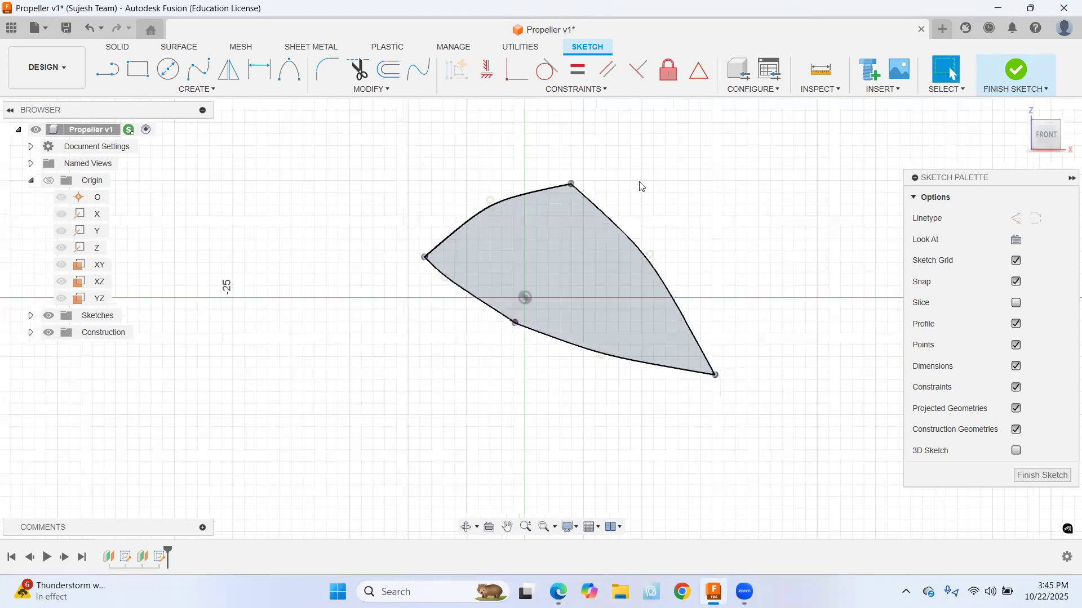
middle_drag(639, 181, 606, 252)
middle_drag(643, 355, 622, 391)
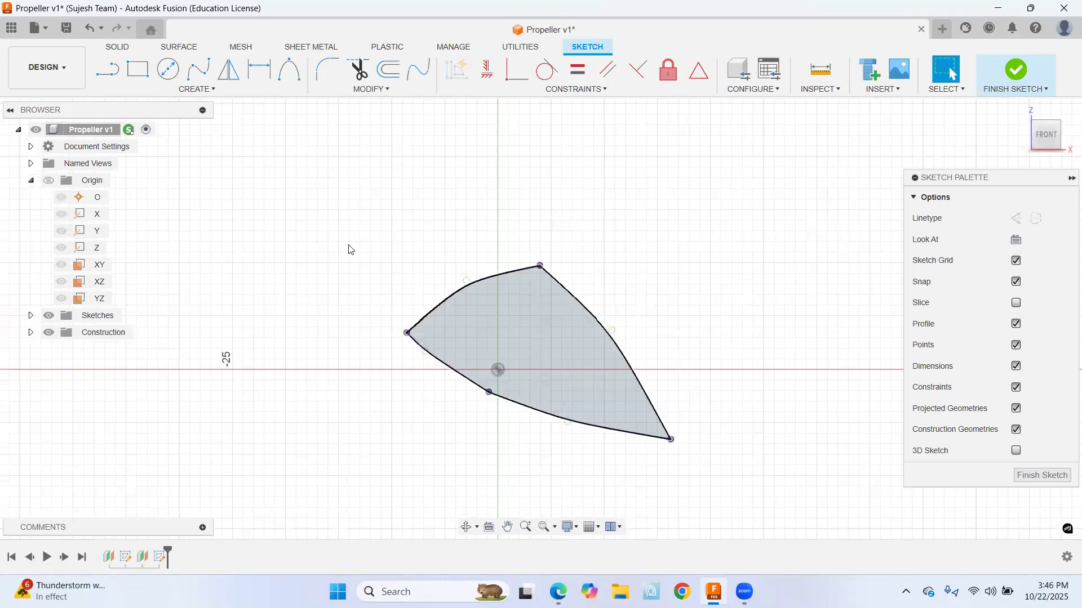
click(107, 70)
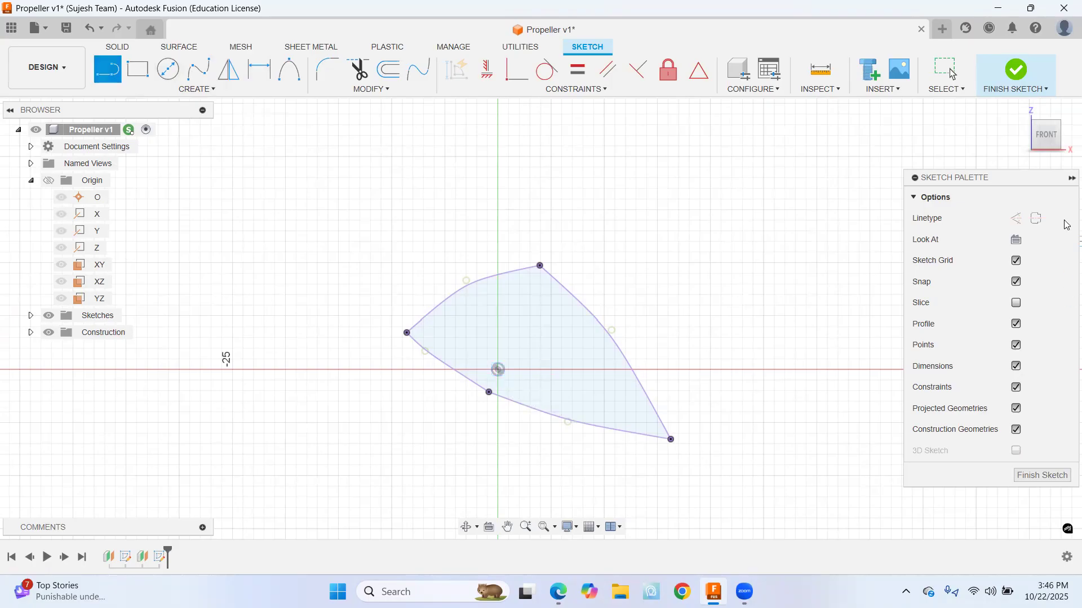
click(1016, 218)
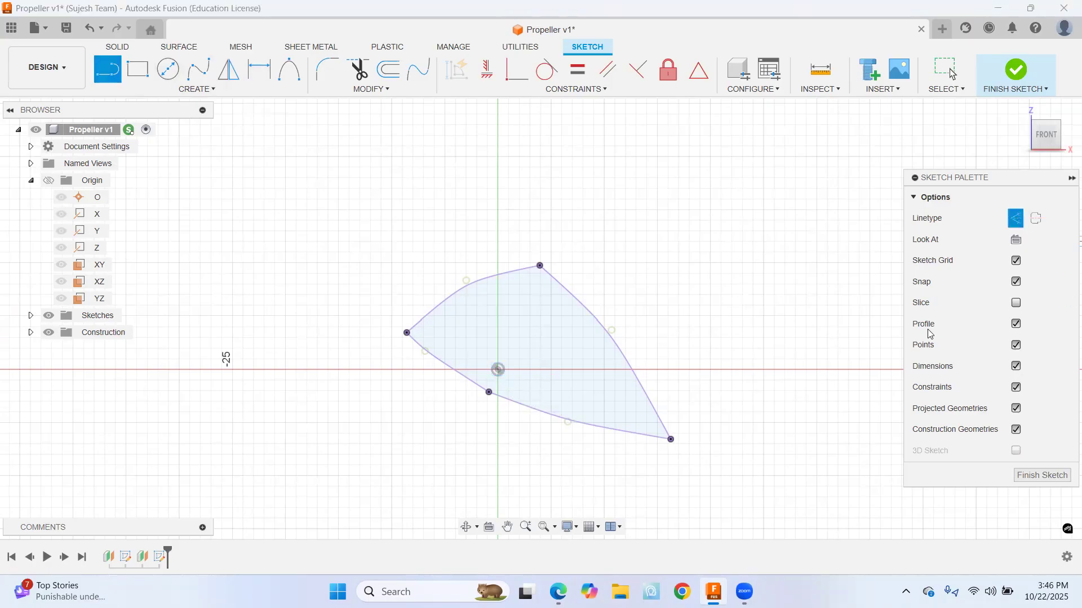
click(498, 369)
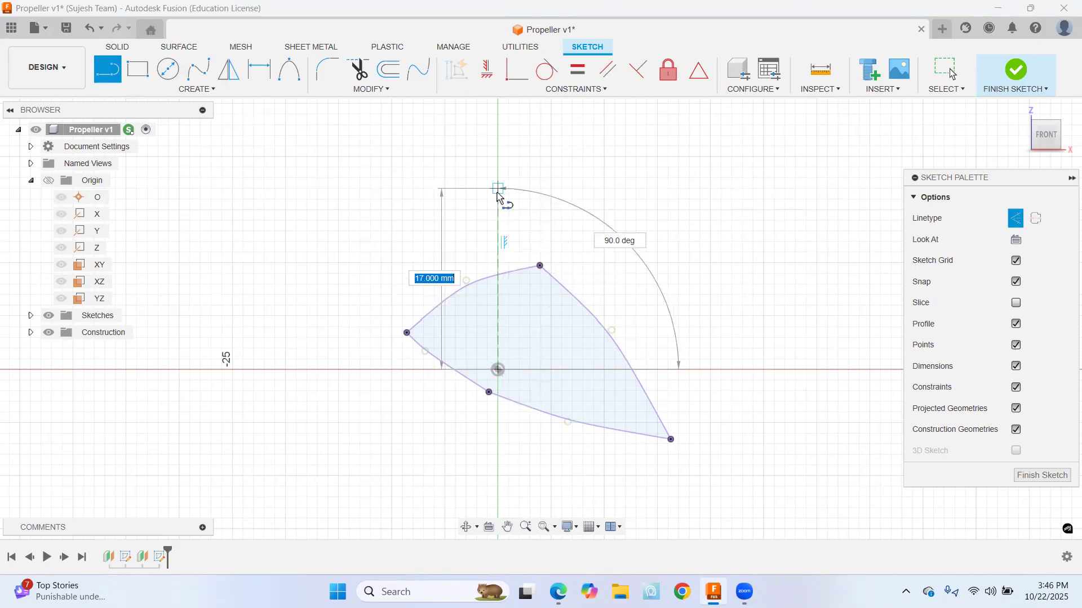
click(499, 188)
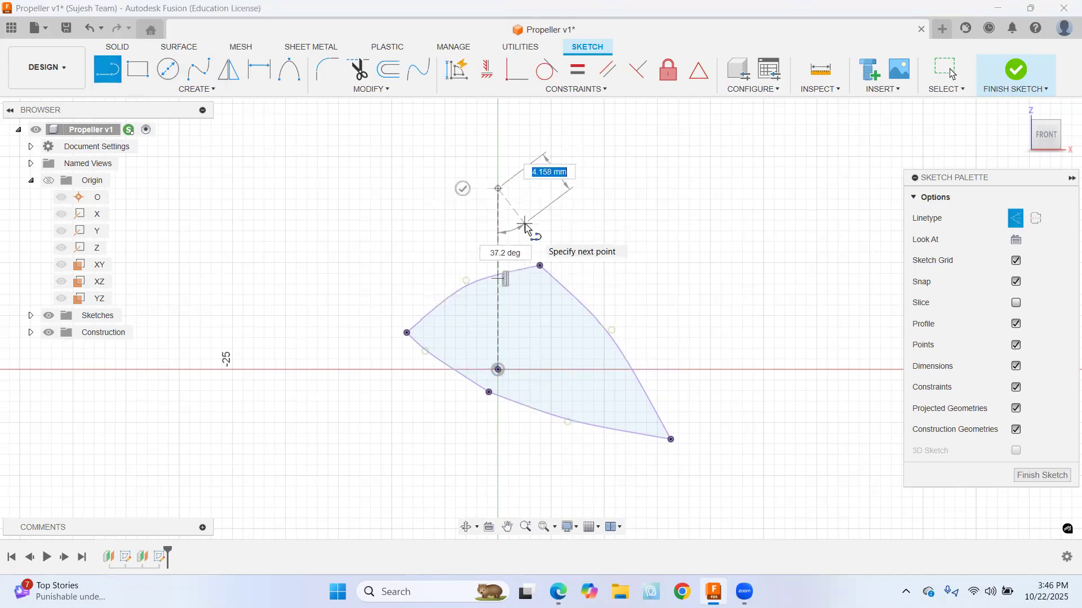
key(Escape)
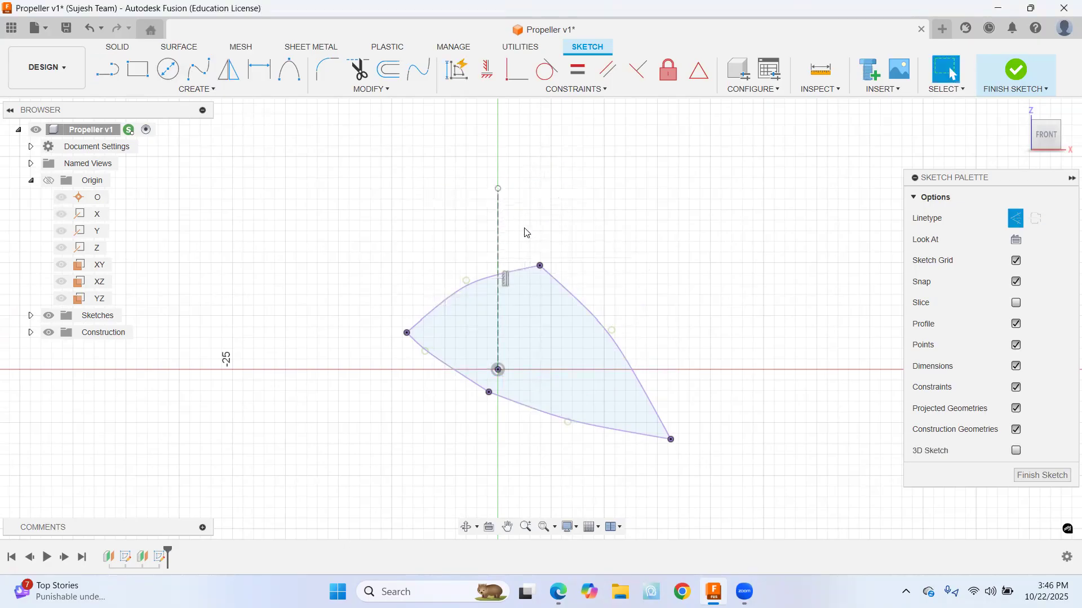
Mirror the projected airfoil outline about the vertical construction line and delete that line
click(221, 78)
drag(365, 246, 703, 479)
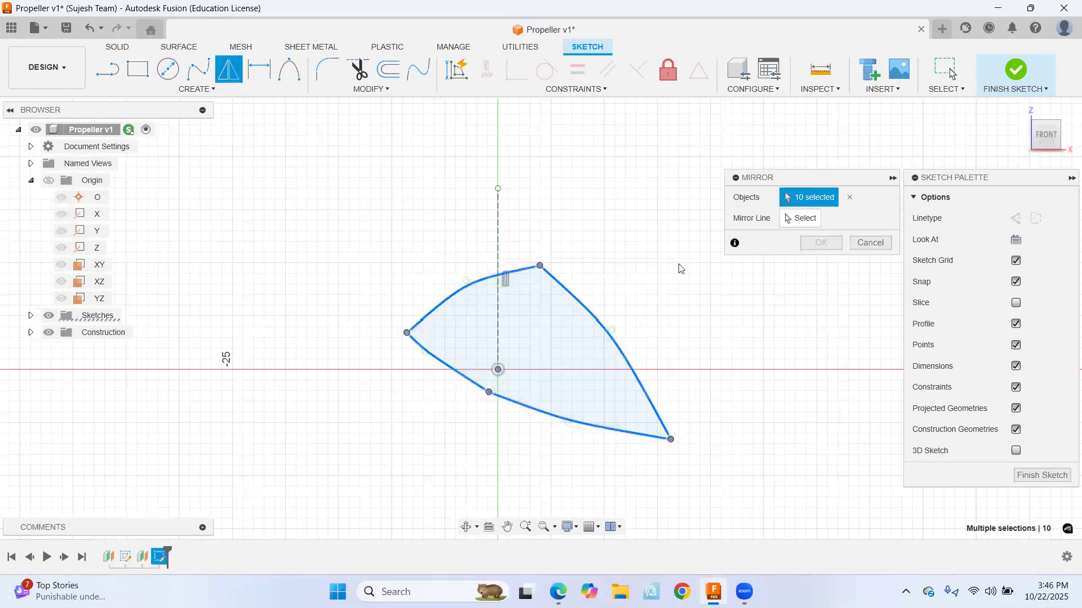
click(797, 222)
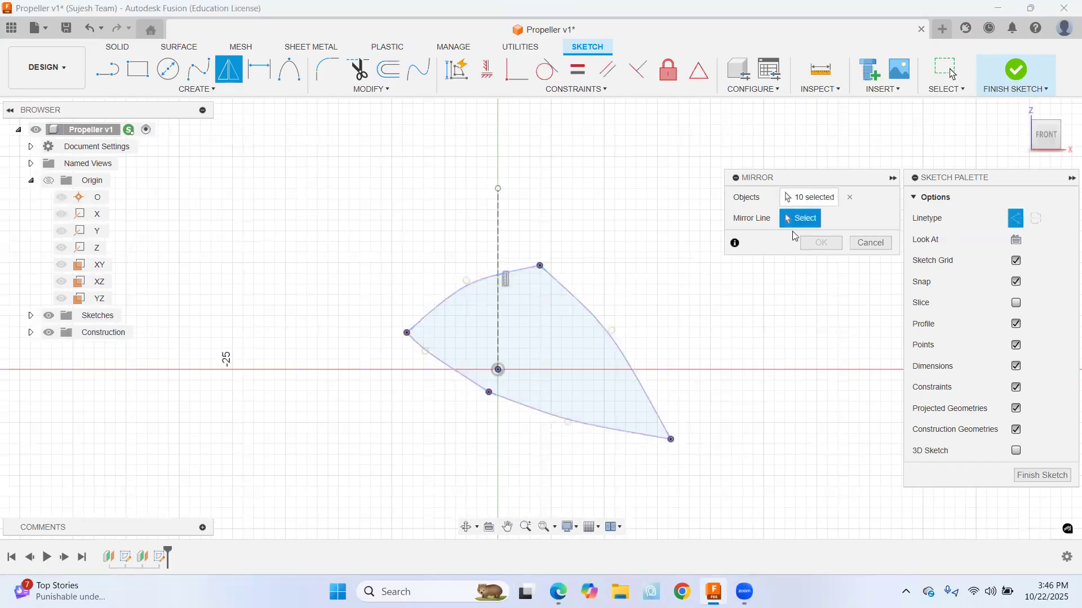
click(498, 230)
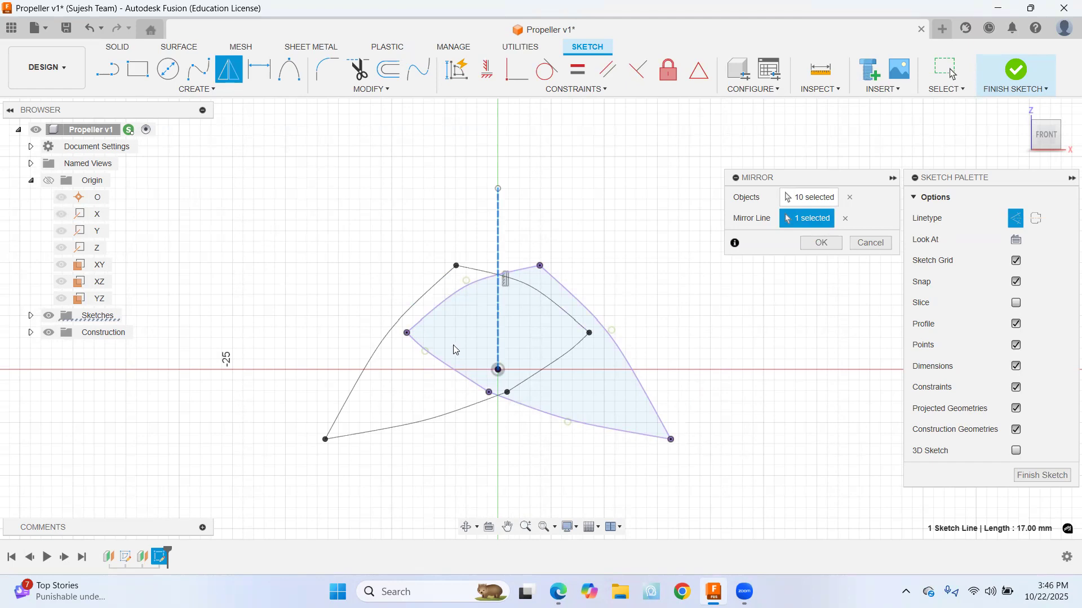
click(821, 243)
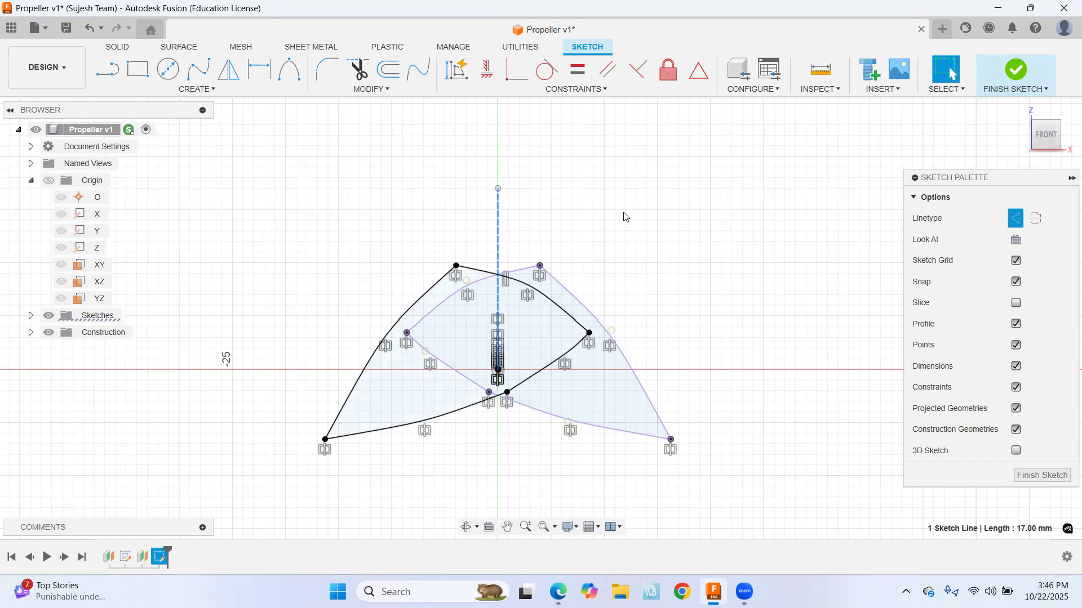
key(Delete)
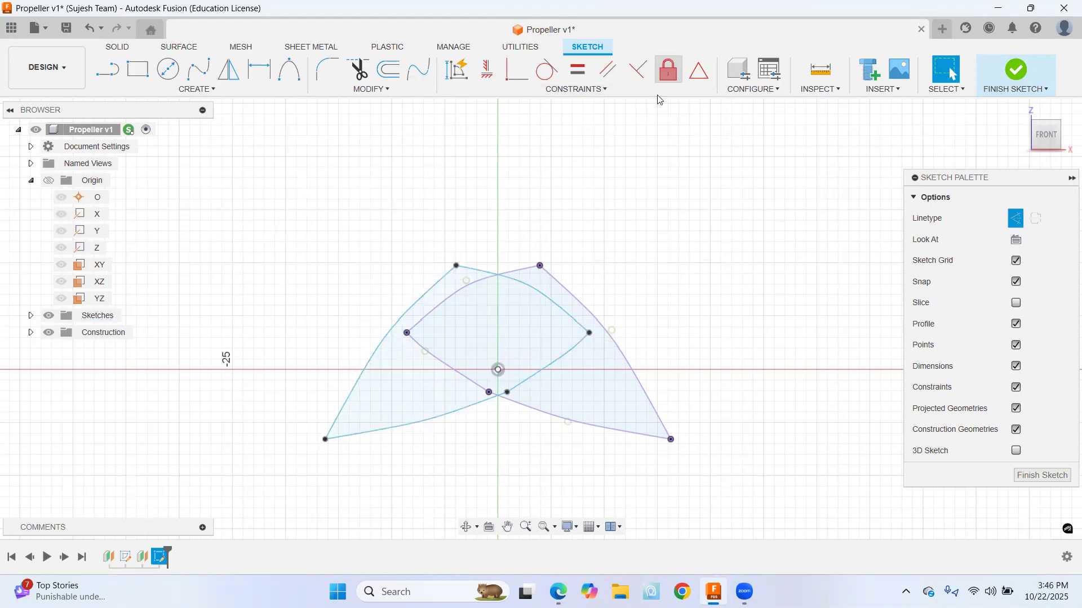
Apply the Fix constraint to the mirrored airfoil outline and finish the sketch
click(667, 71)
drag(279, 237, 618, 477)
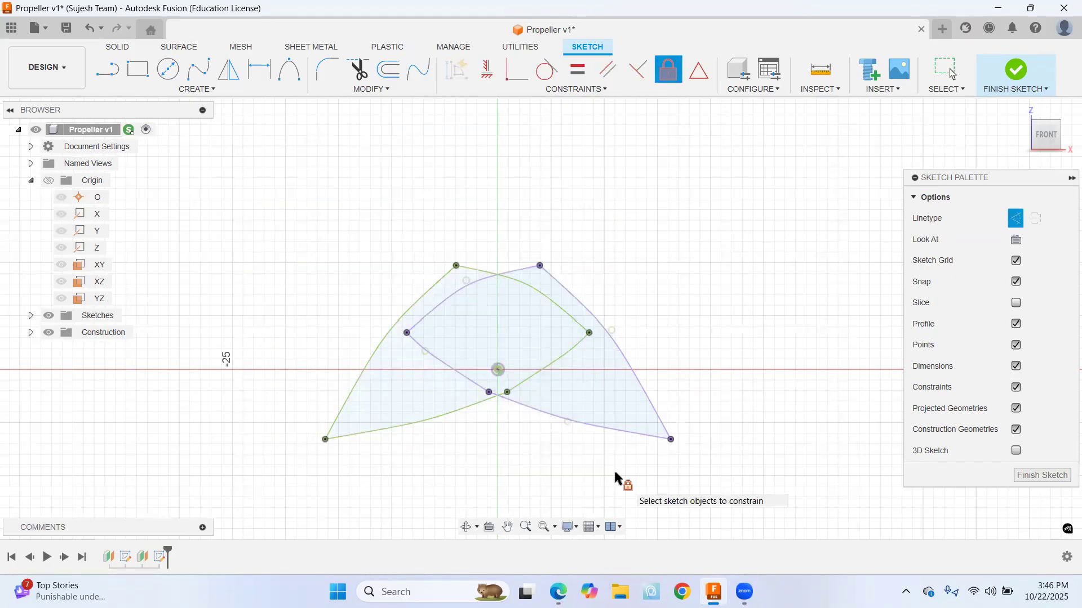
click(1014, 80)
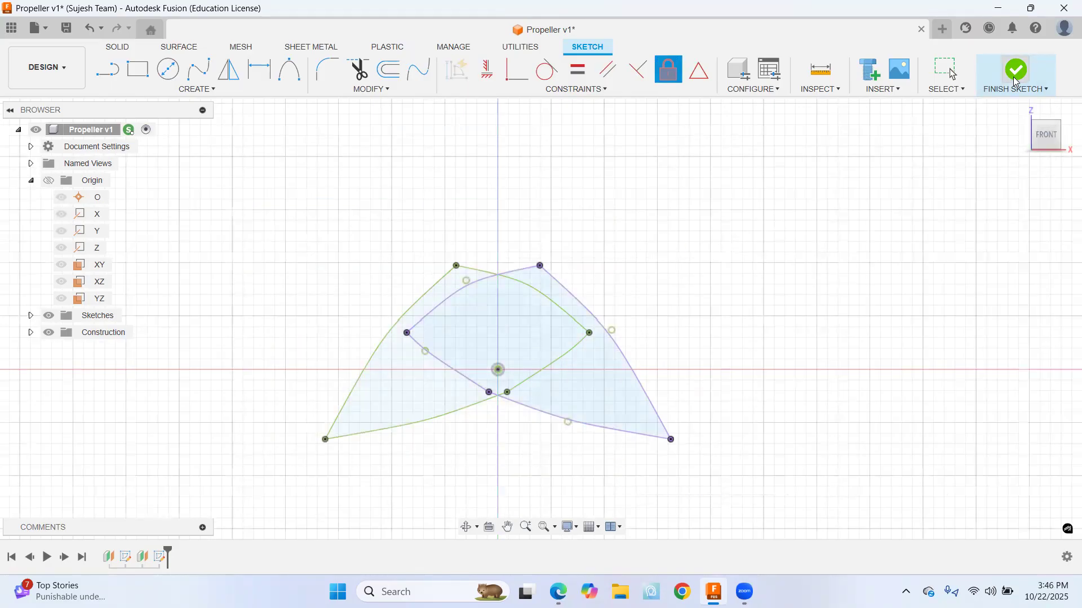
click(1022, 112)
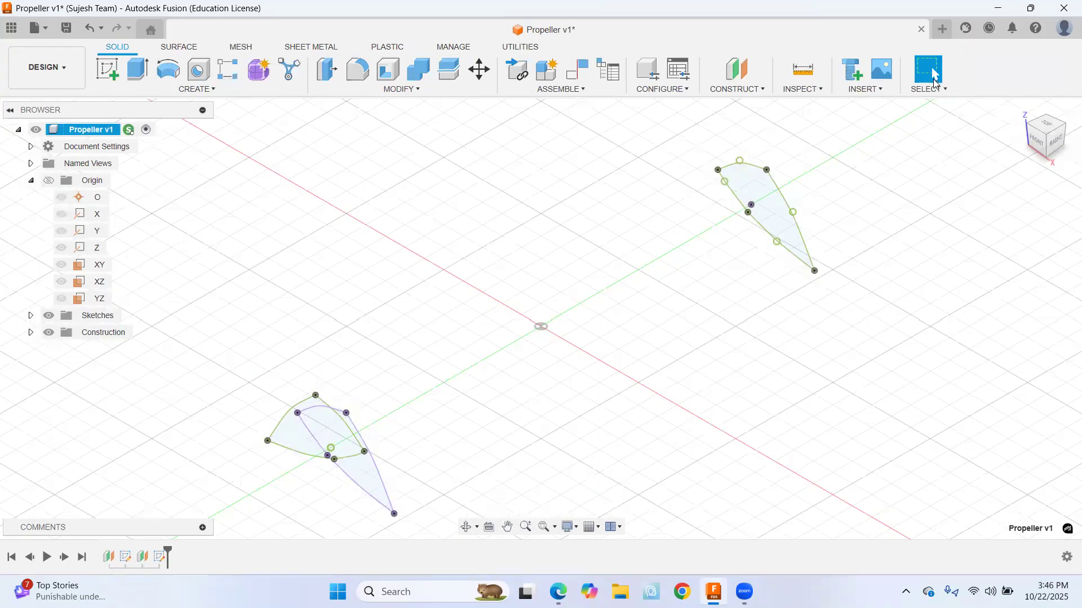
Try to delete the projected airfoil outline that overlaps the mirrored section on the -54 mm plane
click(364, 471)
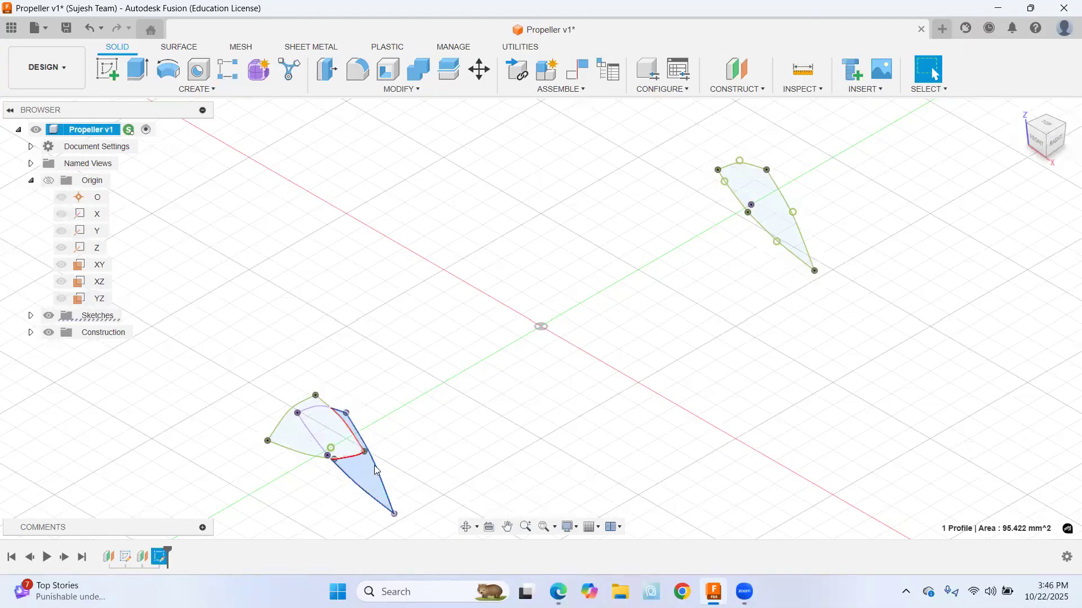
click(377, 471)
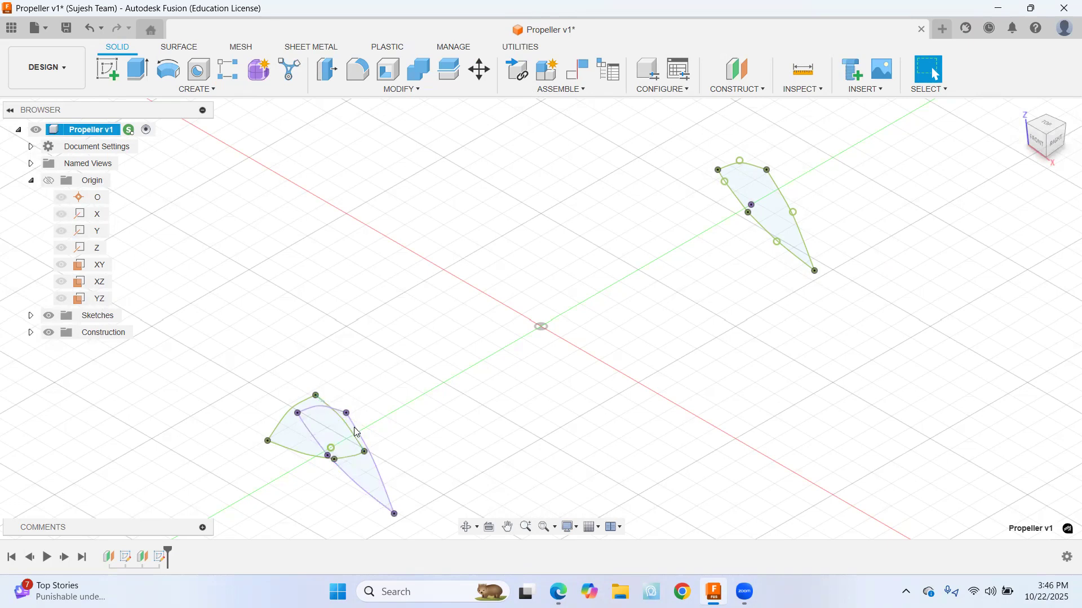
click(376, 477)
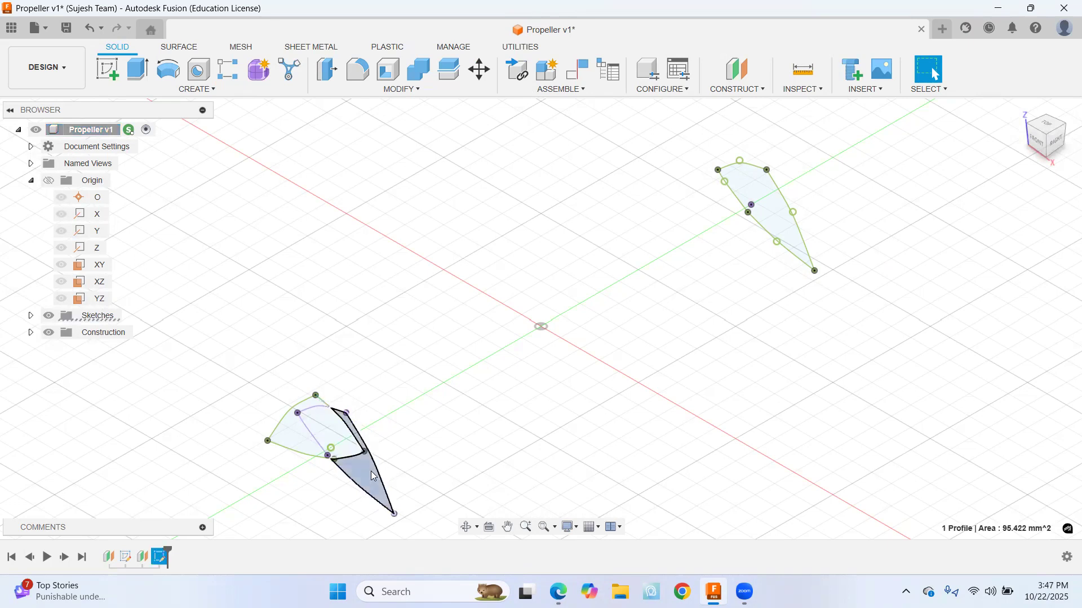
click(361, 494)
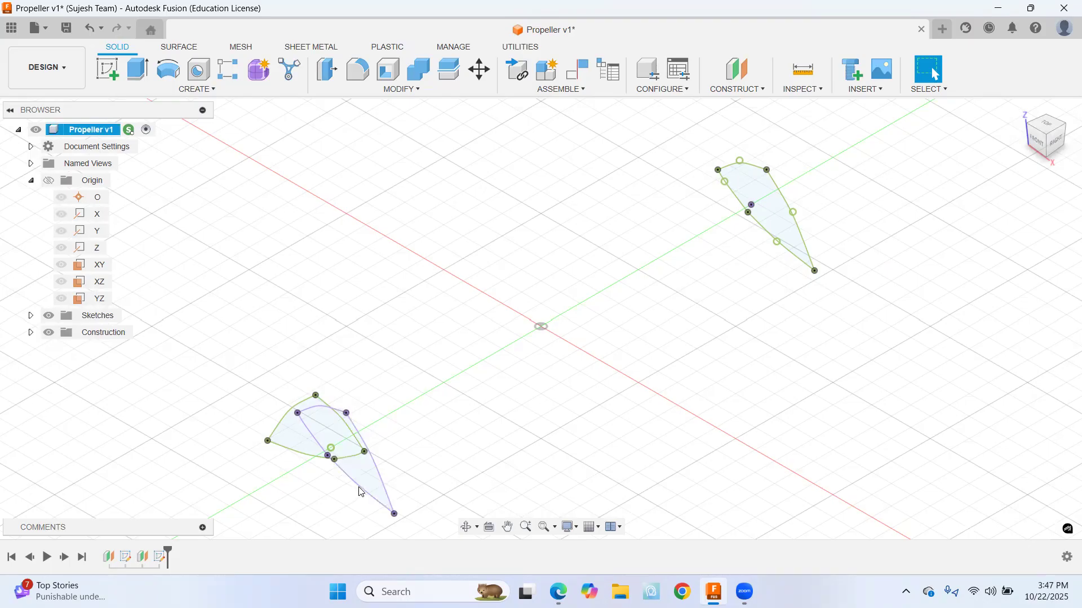
right_click(360, 491)
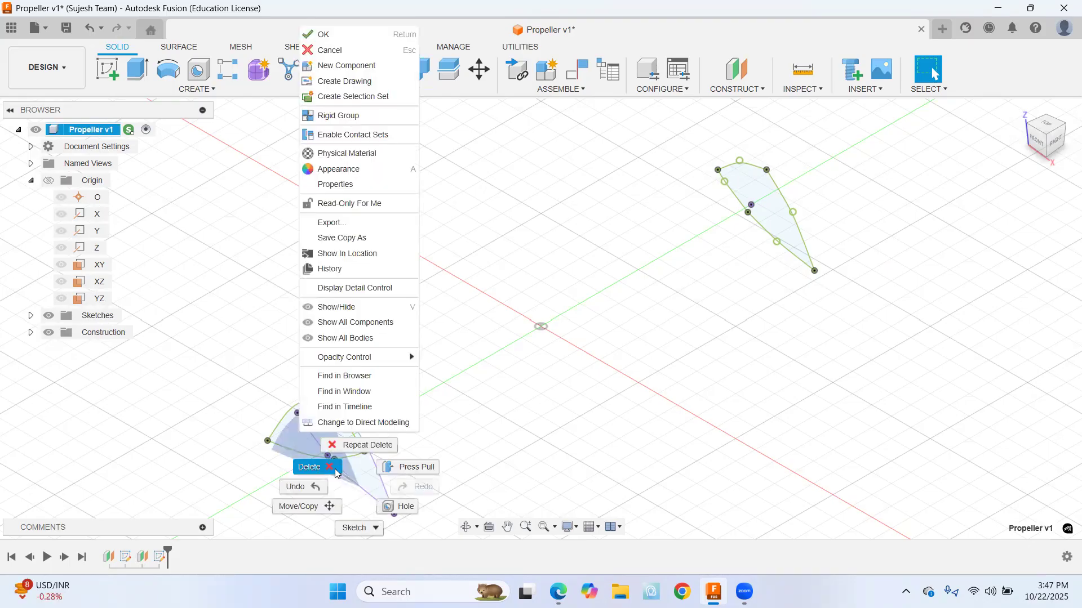
click(311, 467)
right_click(357, 485)
click(327, 466)
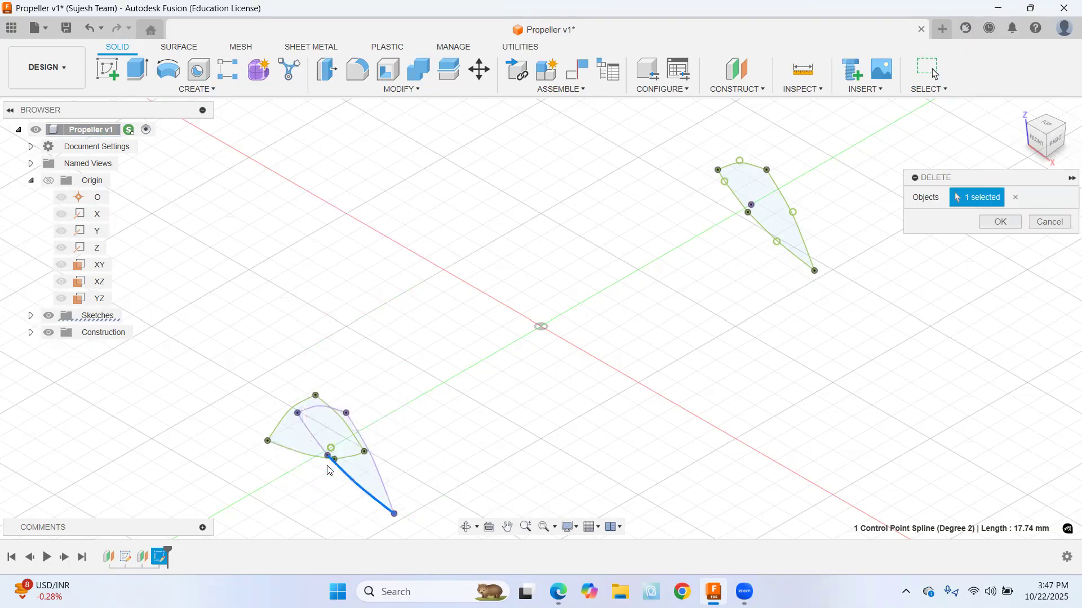
right_click(378, 475)
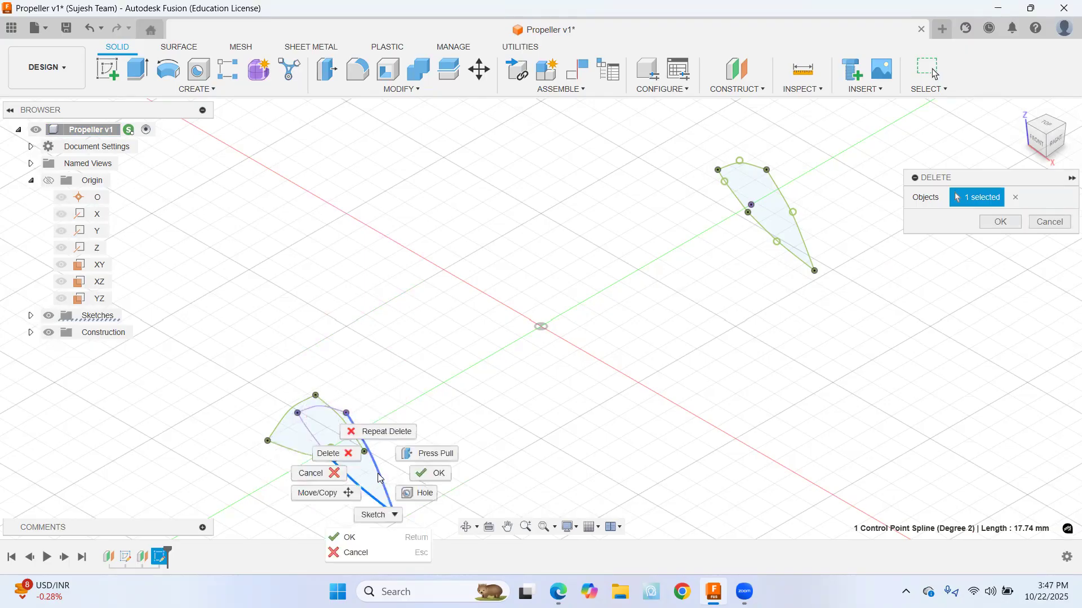
click(342, 458)
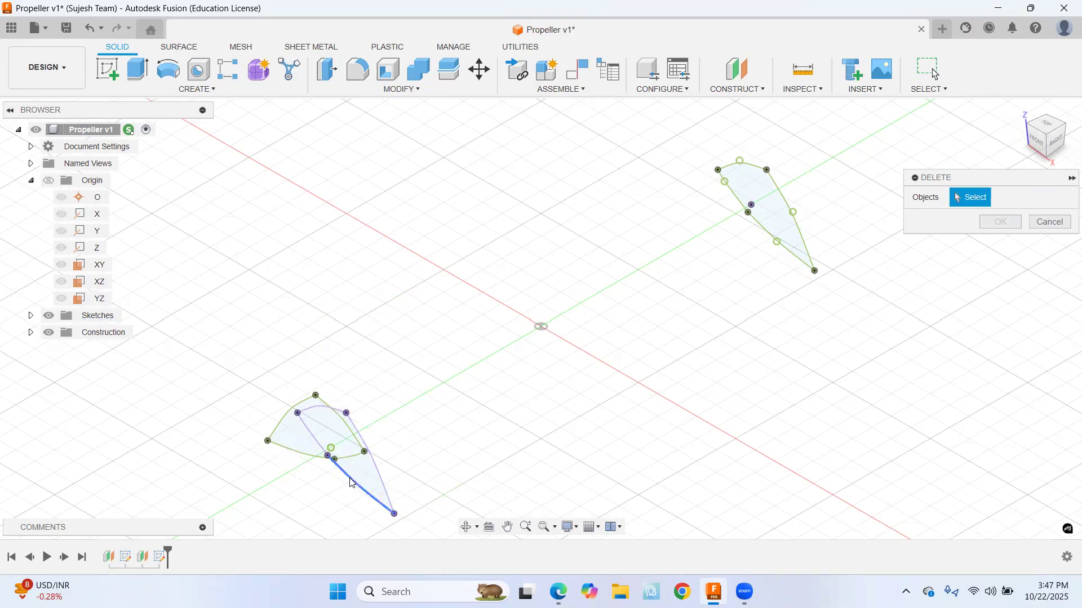
right_click(351, 484)
click(303, 463)
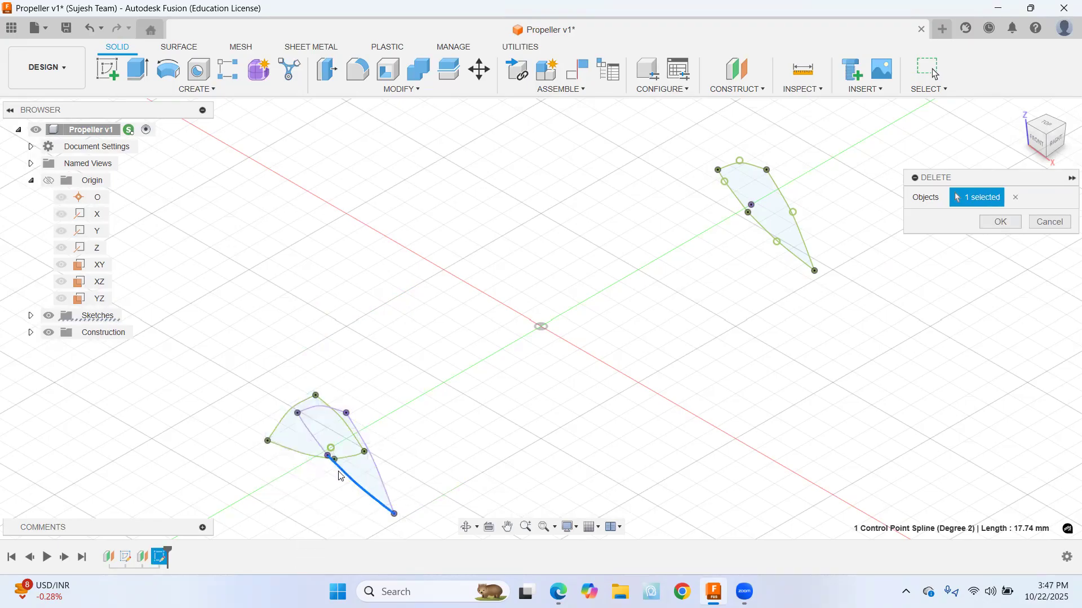
scroll(341, 477, up, 2)
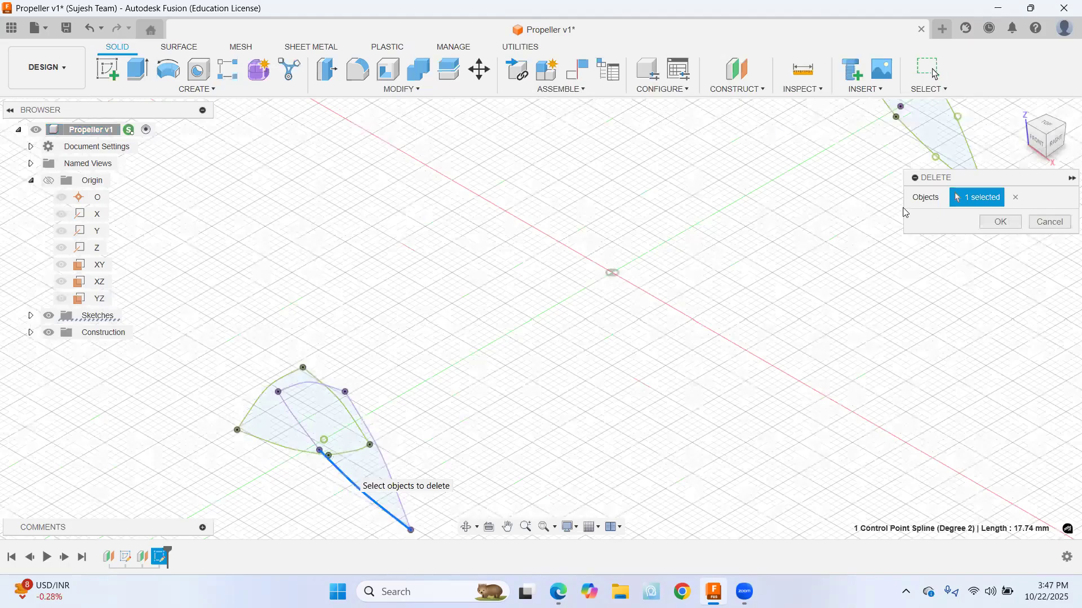
key(Return)
scroll(355, 476, down, 2)
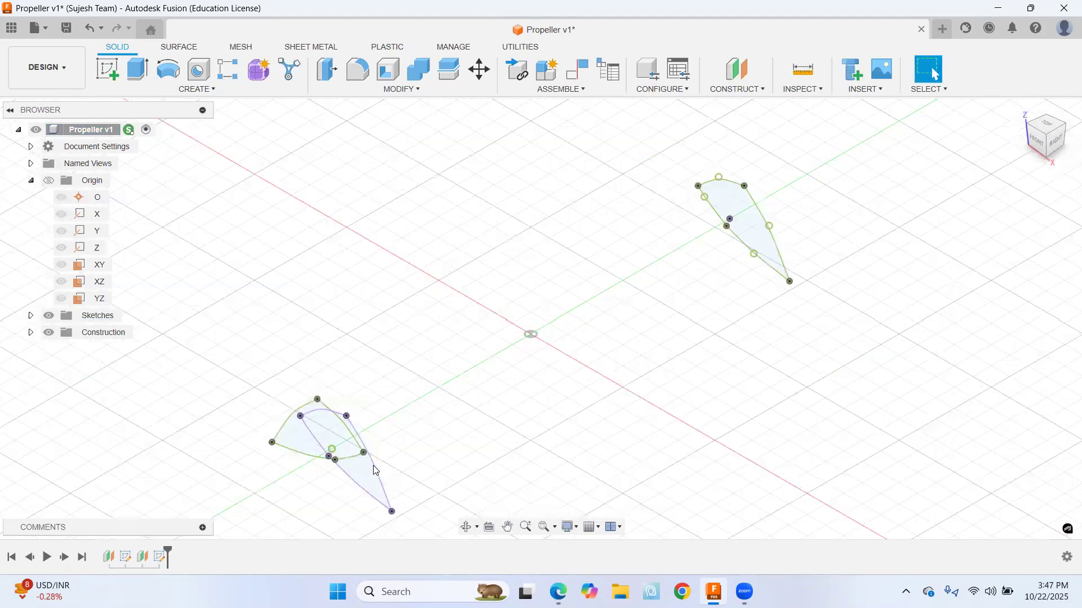
scroll(430, 445, up, 1)
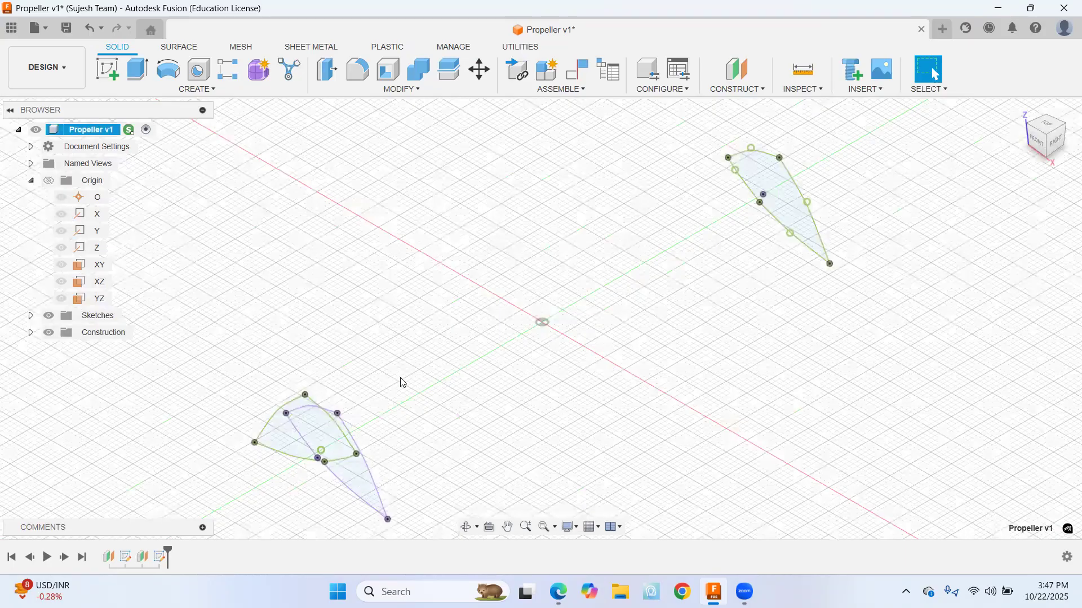
scroll(399, 381, down, 1)
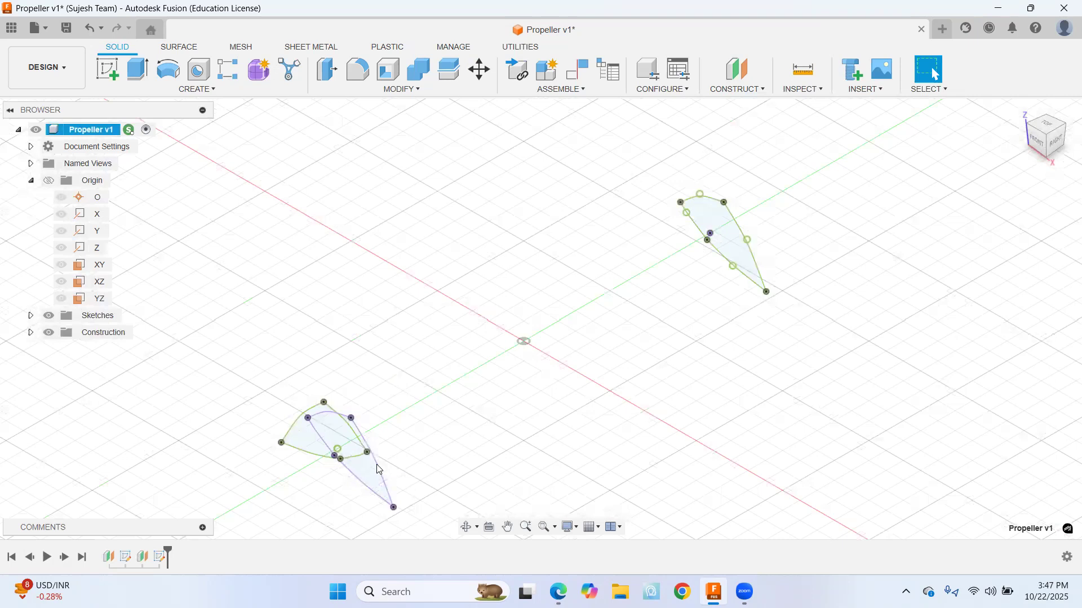
Delete the four curves of the projected airfoil outline on the -54 mm plane, keeping only the mirrored section
click(365, 480)
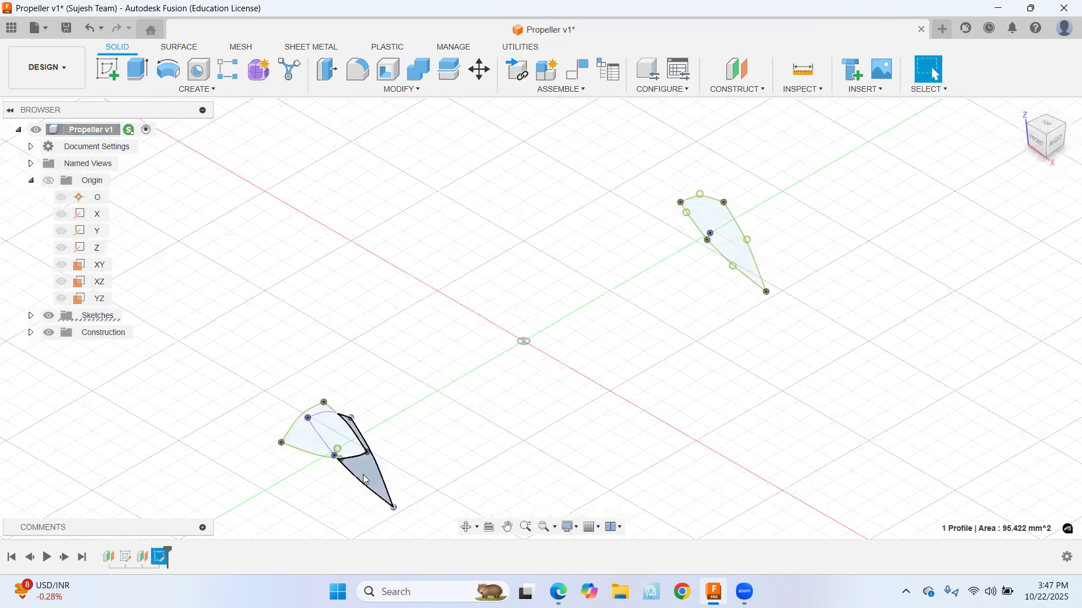
click(366, 470)
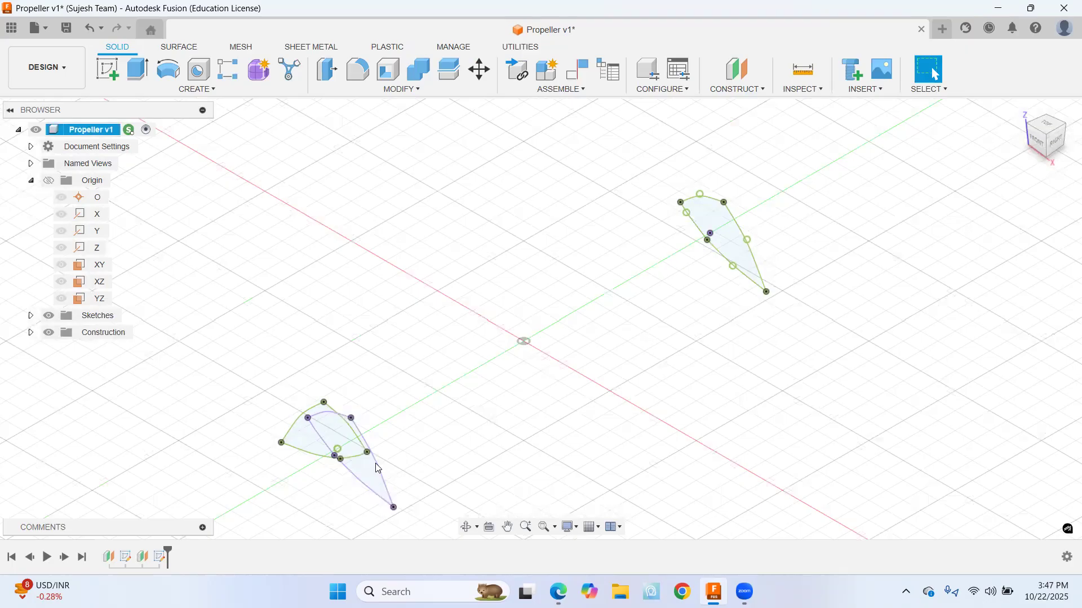
right_click(377, 469)
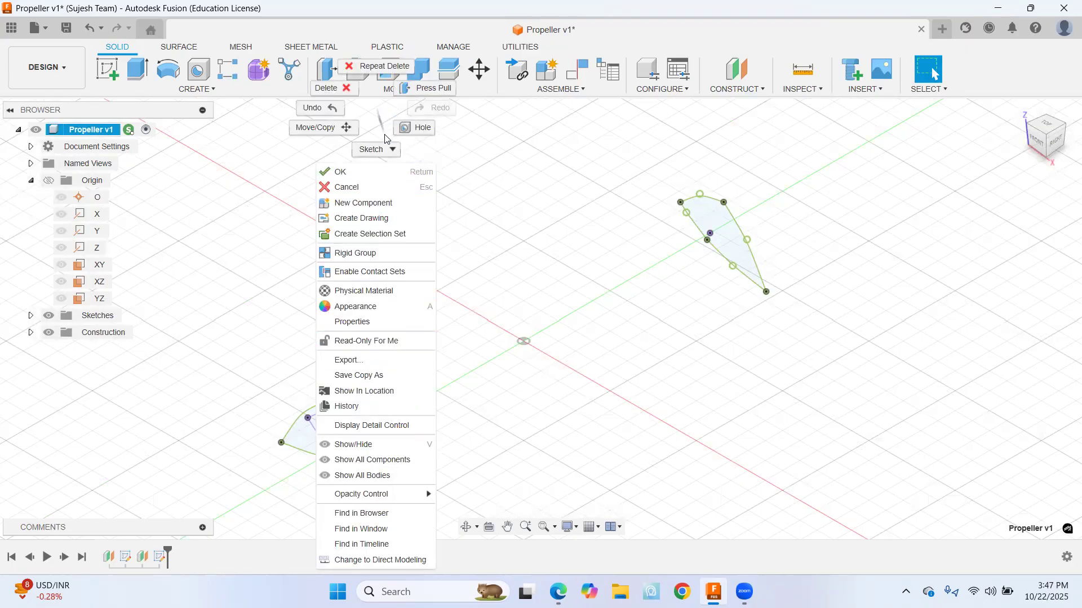
click(329, 89)
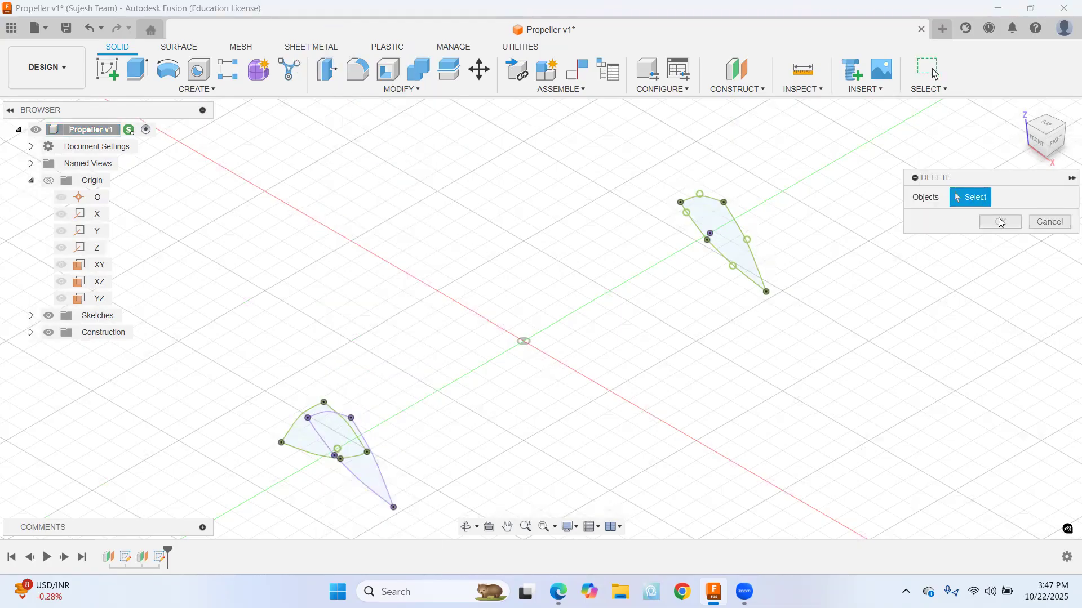
click(382, 479)
click(355, 473)
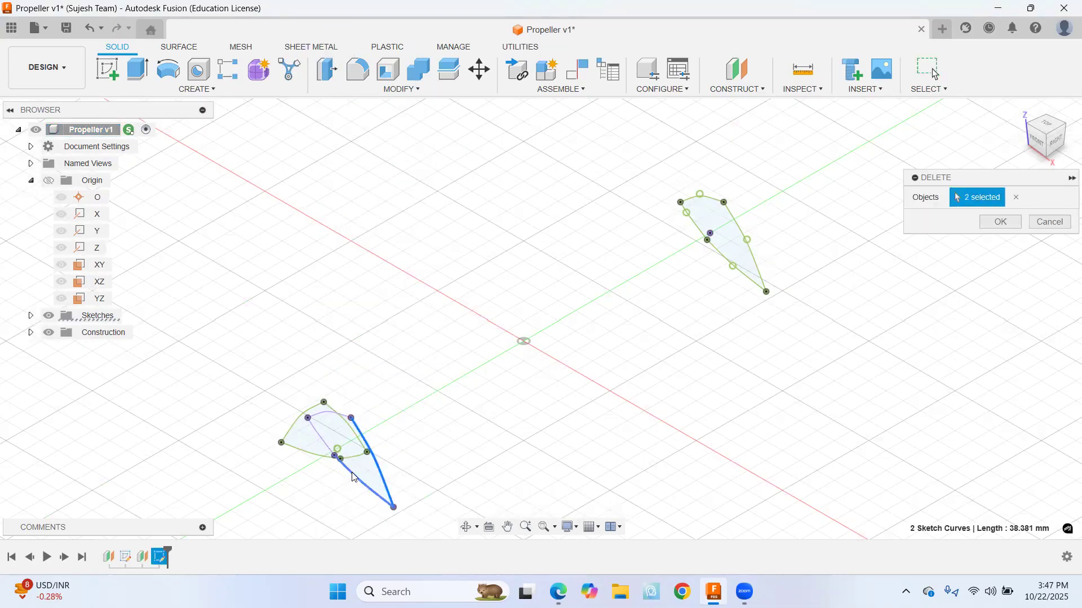
click(320, 435)
click(330, 413)
click(1001, 221)
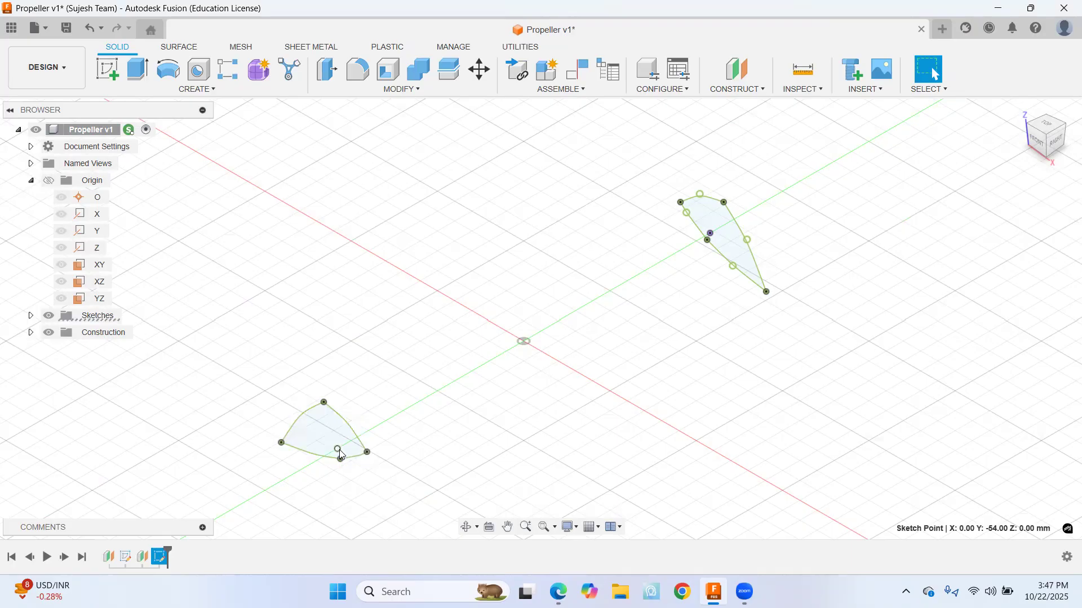
scroll(417, 451, up, 1)
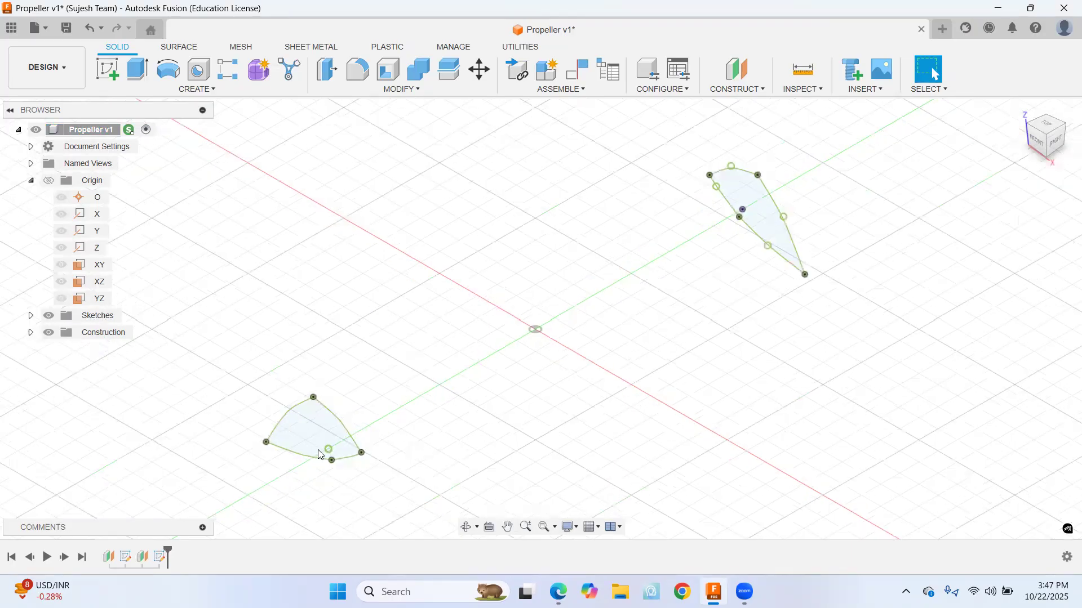
scroll(318, 453, up, 1)
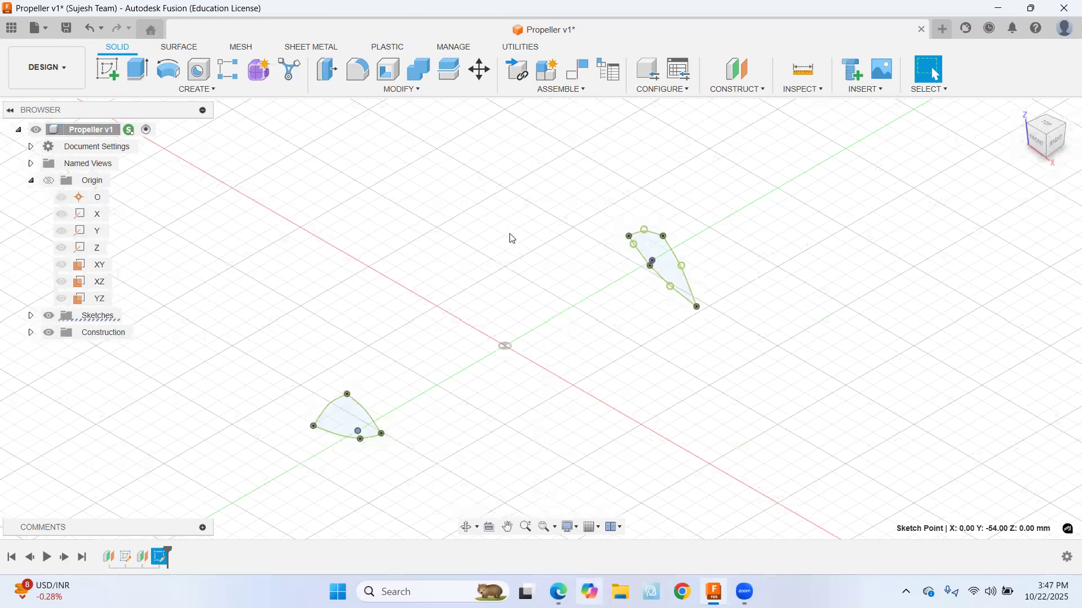
Check the blade station spacings in the PDF drawing, then start an offset plane and make Plane1 visible for selection
key(alt+Tab)
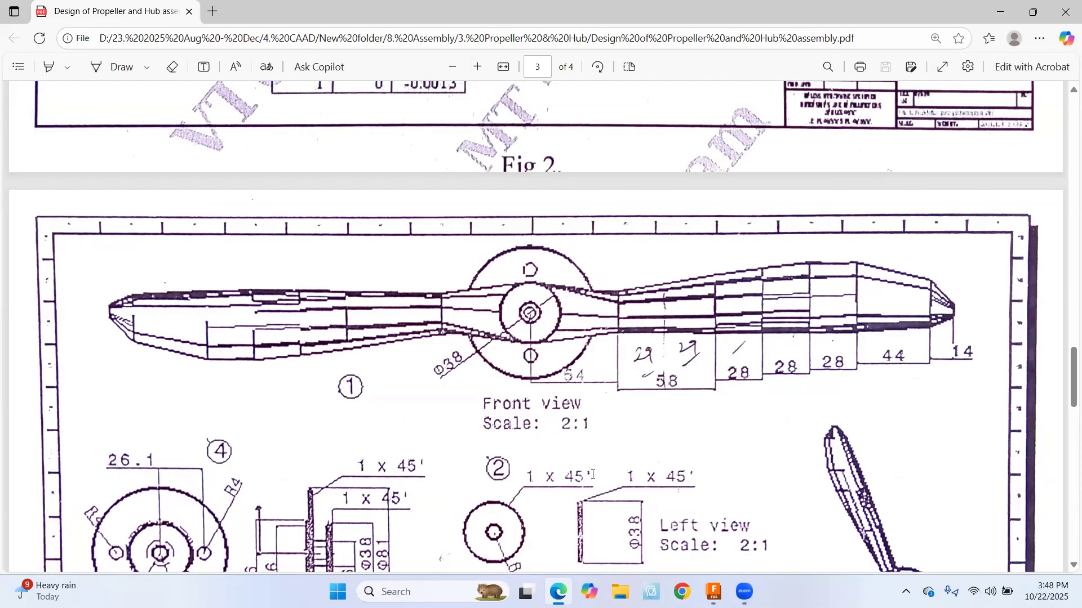
click(714, 592)
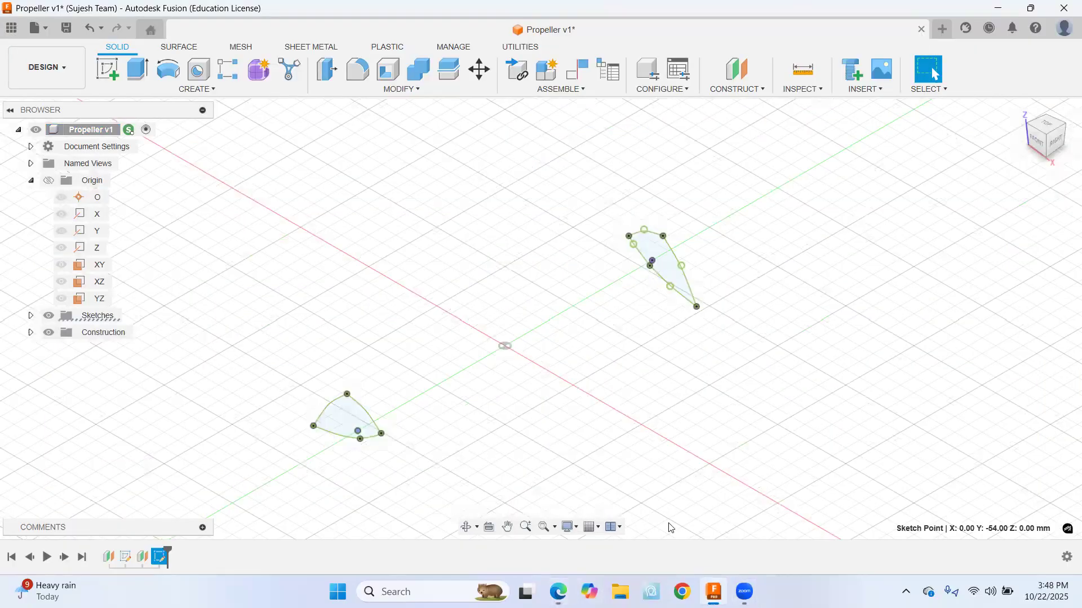
click(743, 94)
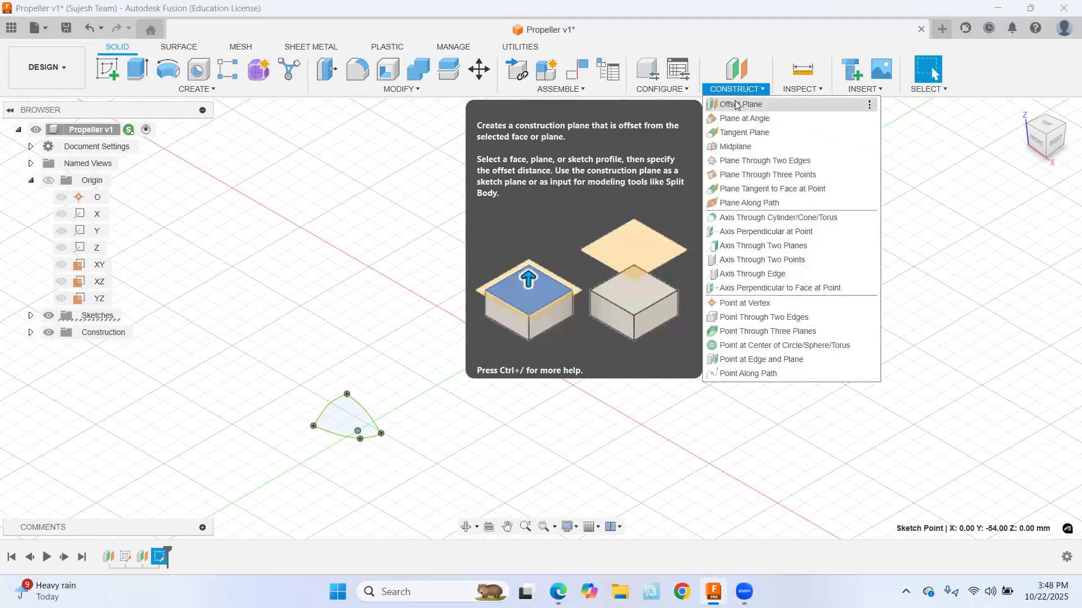
click(735, 104)
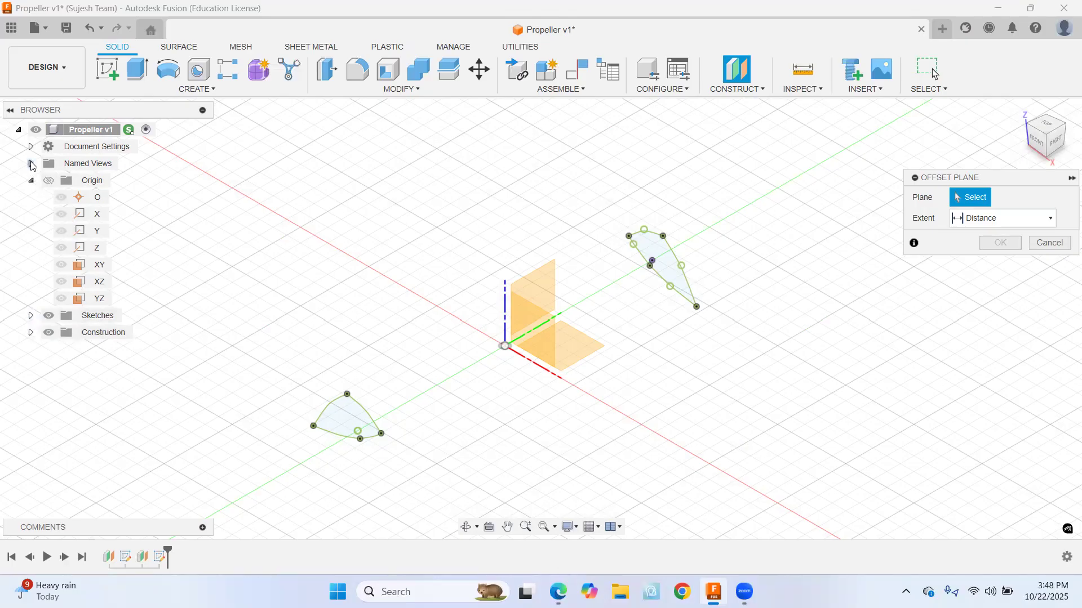
click(31, 163)
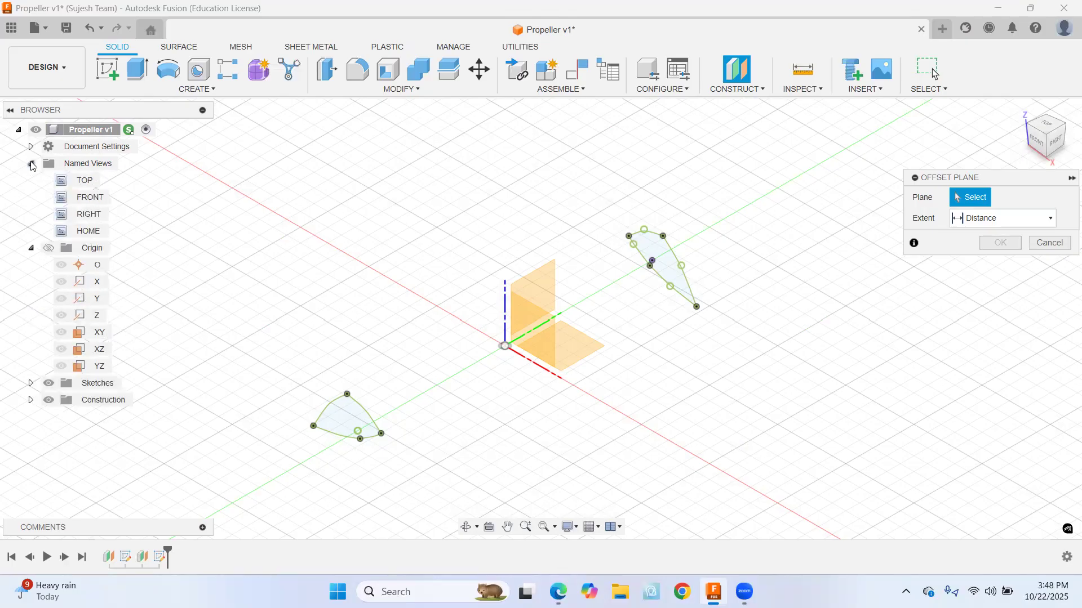
click(31, 383)
click(31, 434)
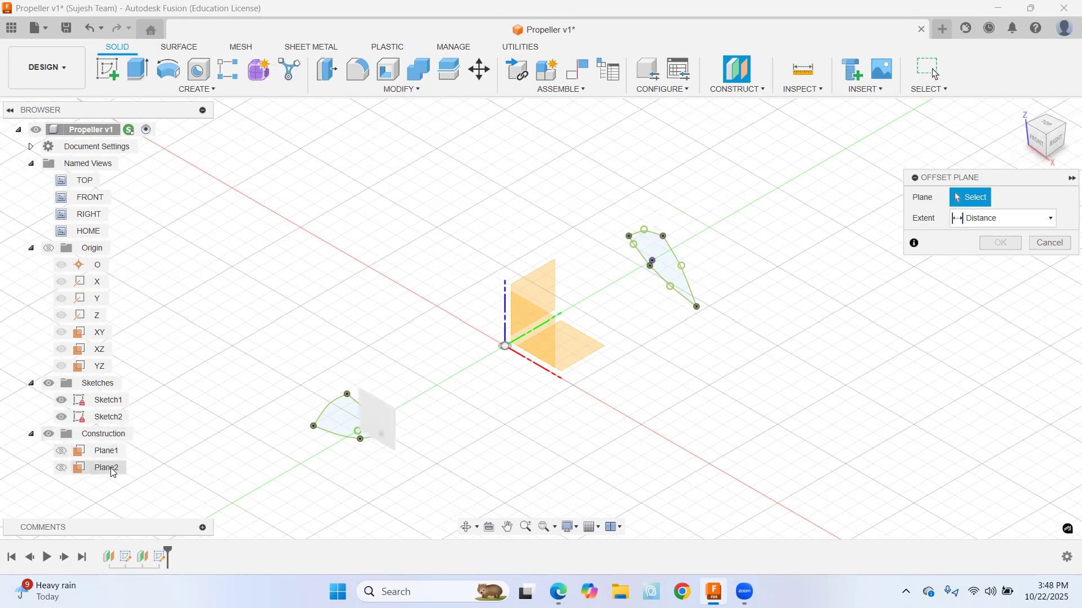
click(61, 451)
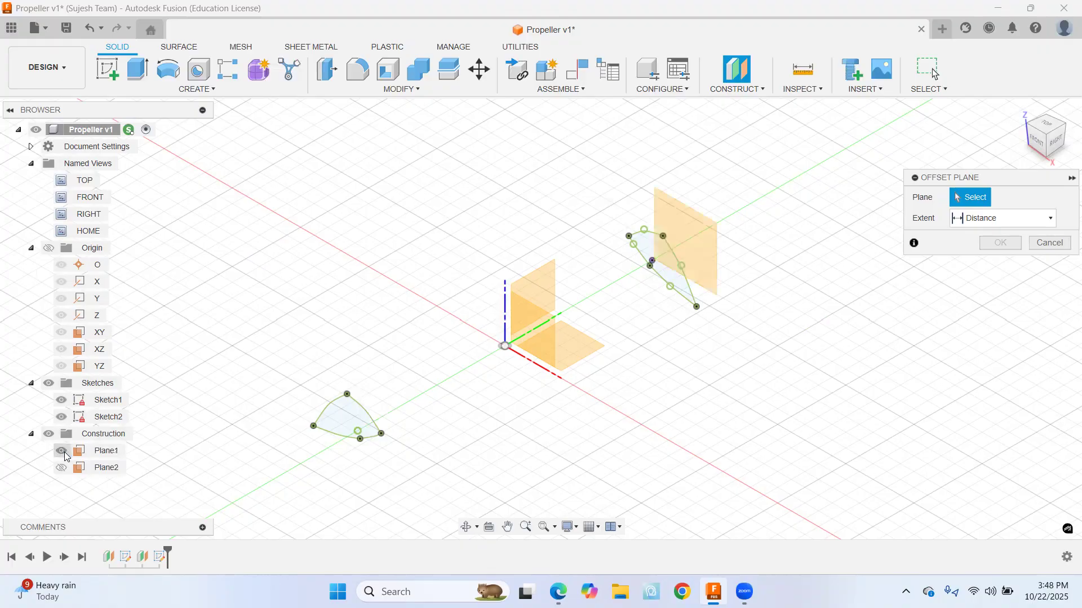
click(66, 404)
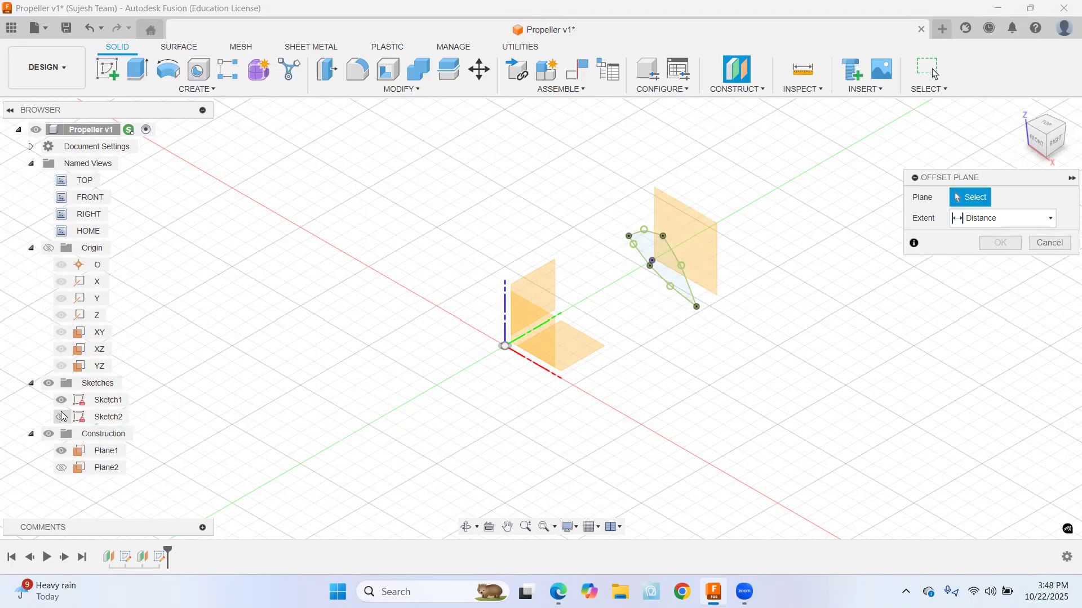
click(62, 416)
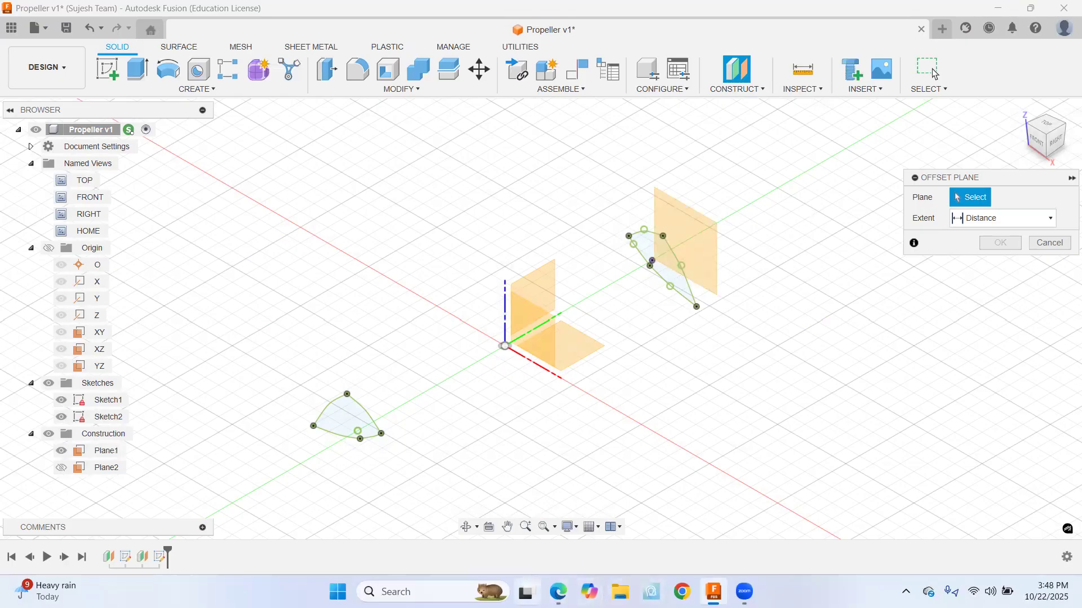
Create a construction plane offset 29 mm from Plane1, outward along the blade, as spaced in the PDF drawing
click(558, 591)
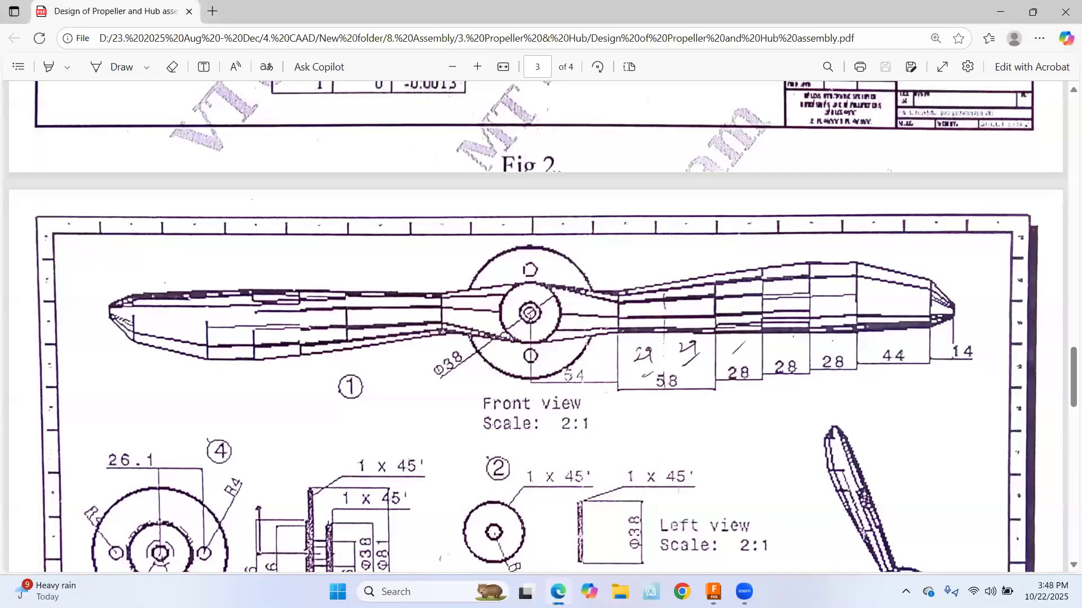
key(alt+Tab)
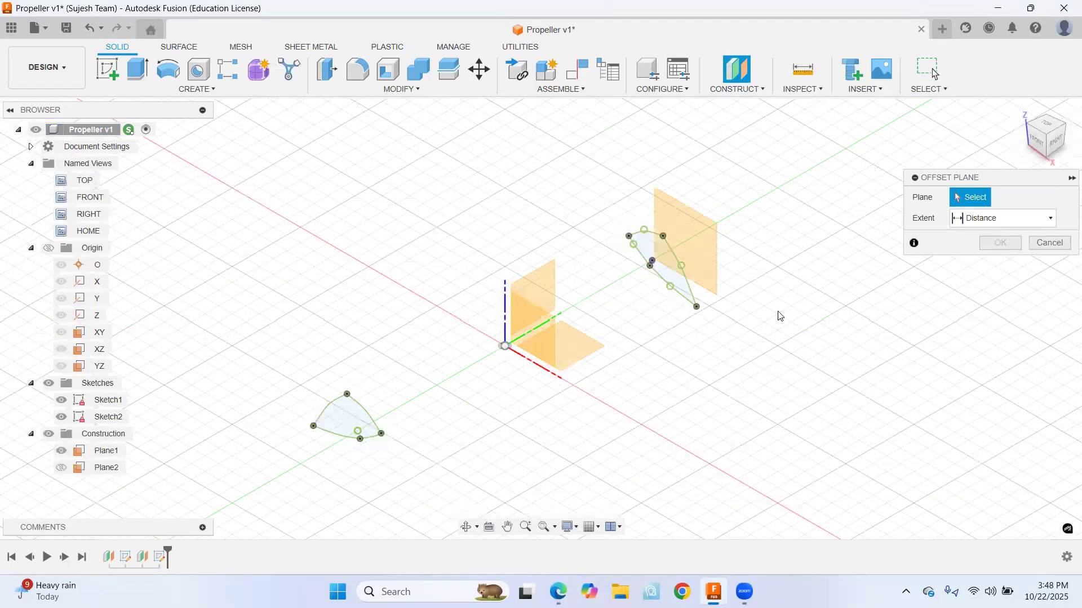
click(706, 254)
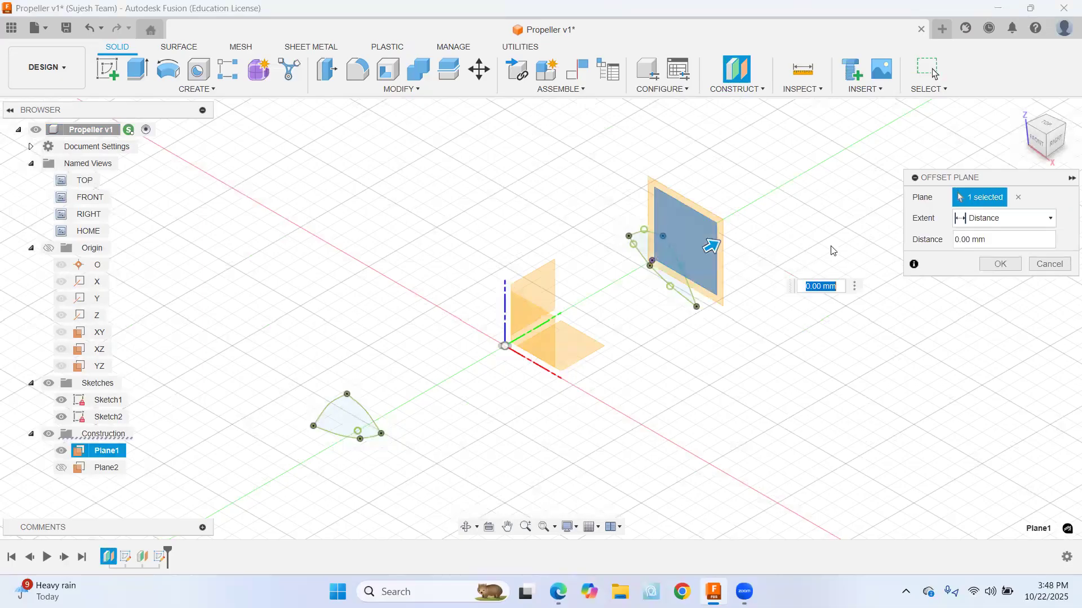
click(958, 240)
text(29)
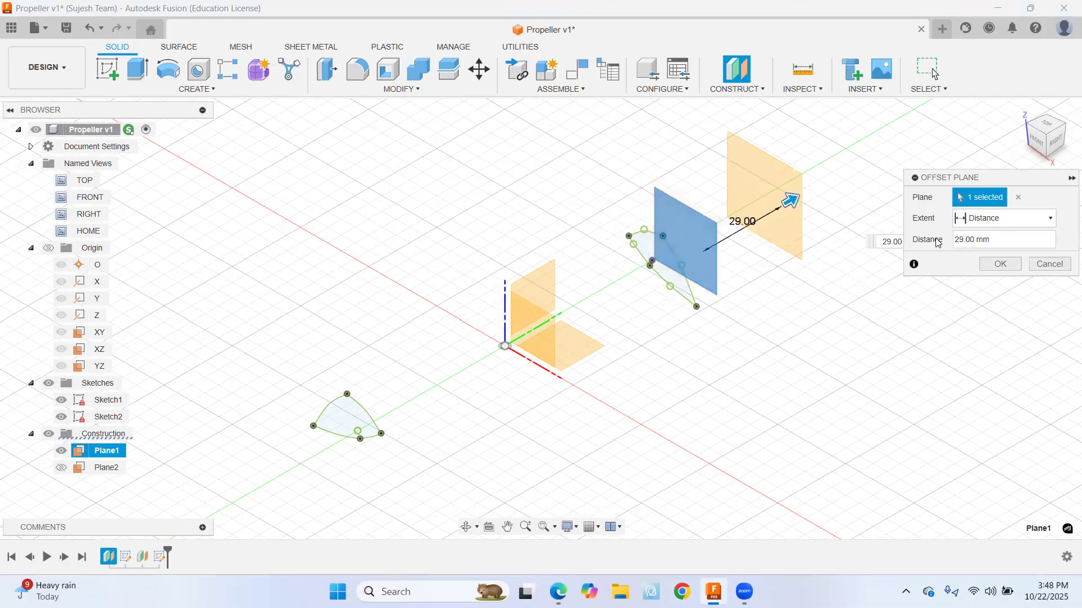
click(1003, 264)
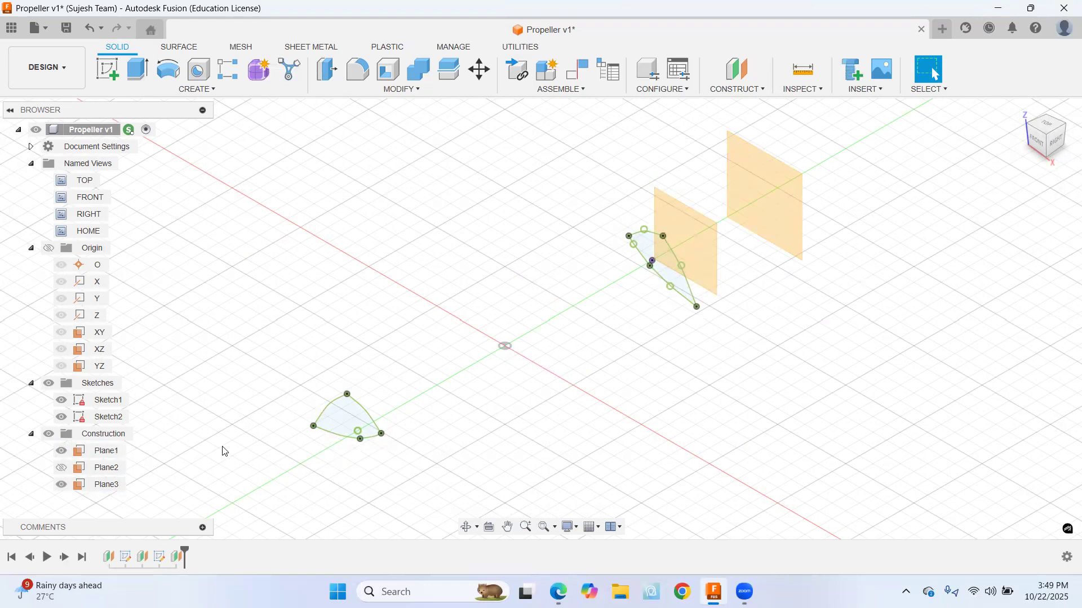
Hide Sketch1, Sketch2 and Plane1, and start a new sketch on Plane3
click(62, 422)
click(61, 417)
click(61, 400)
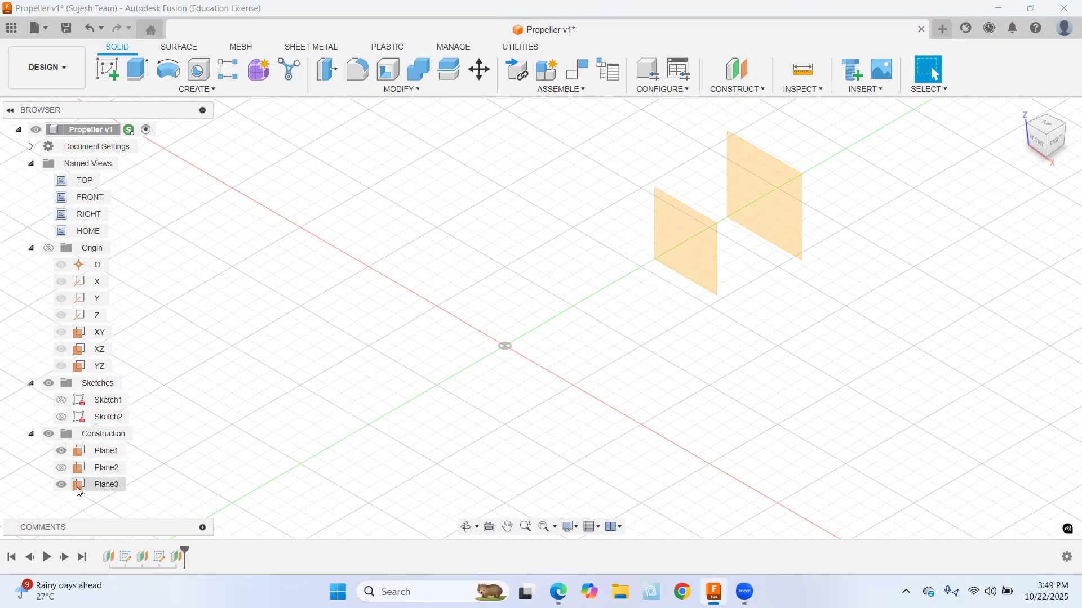
click(62, 451)
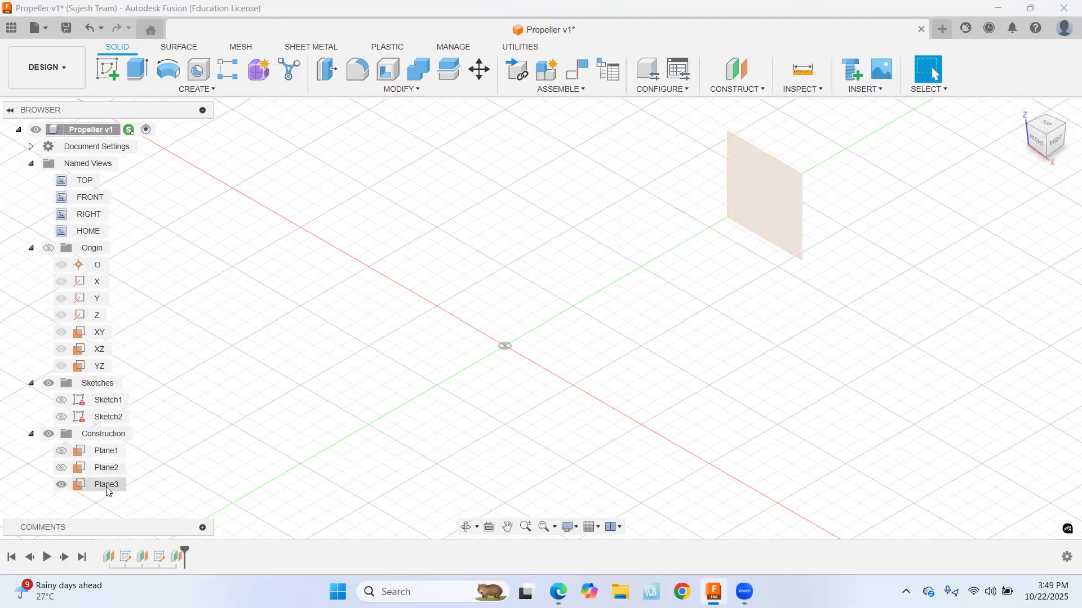
click(112, 66)
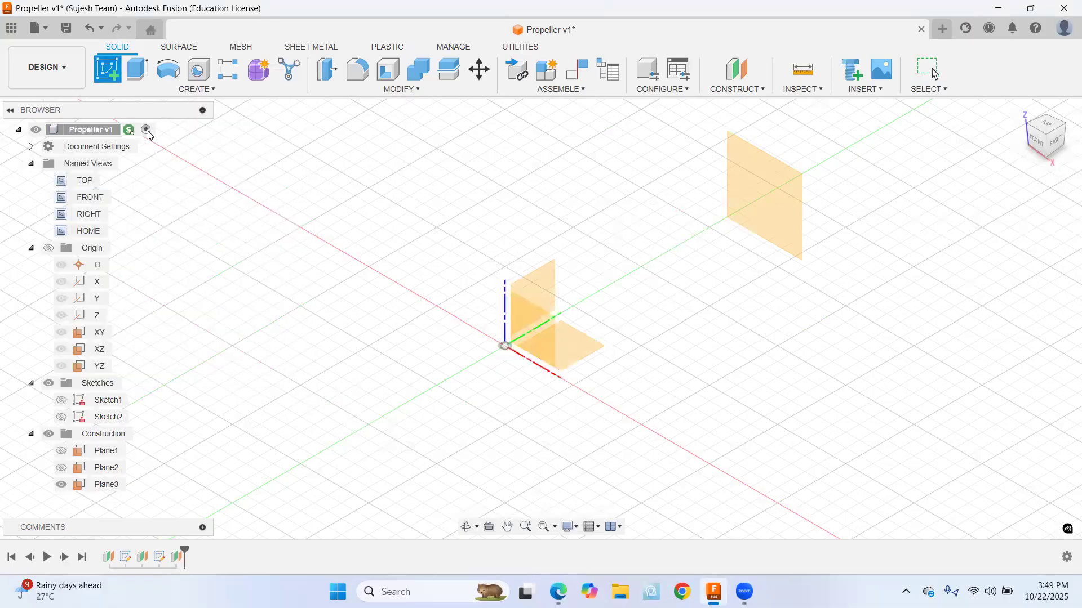
click(760, 197)
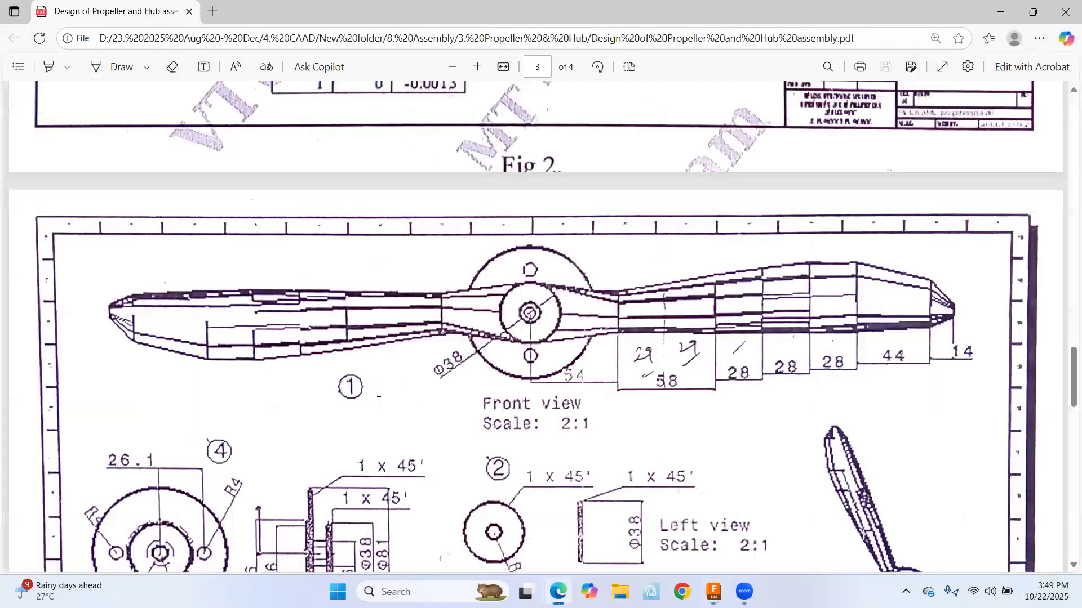
Consult the TA 15 airfoil in the PDF drawing and sketch a construction line about 71 mm long from the origin, 15° below horizontal
scroll(379, 401, down, 15)
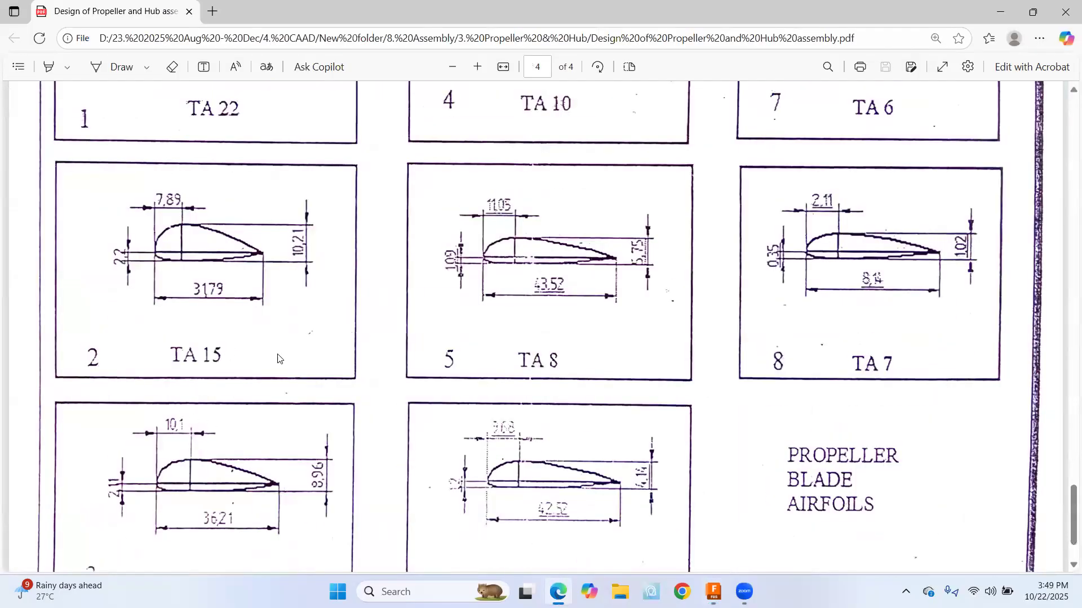
key(alt+Tab)
click(108, 72)
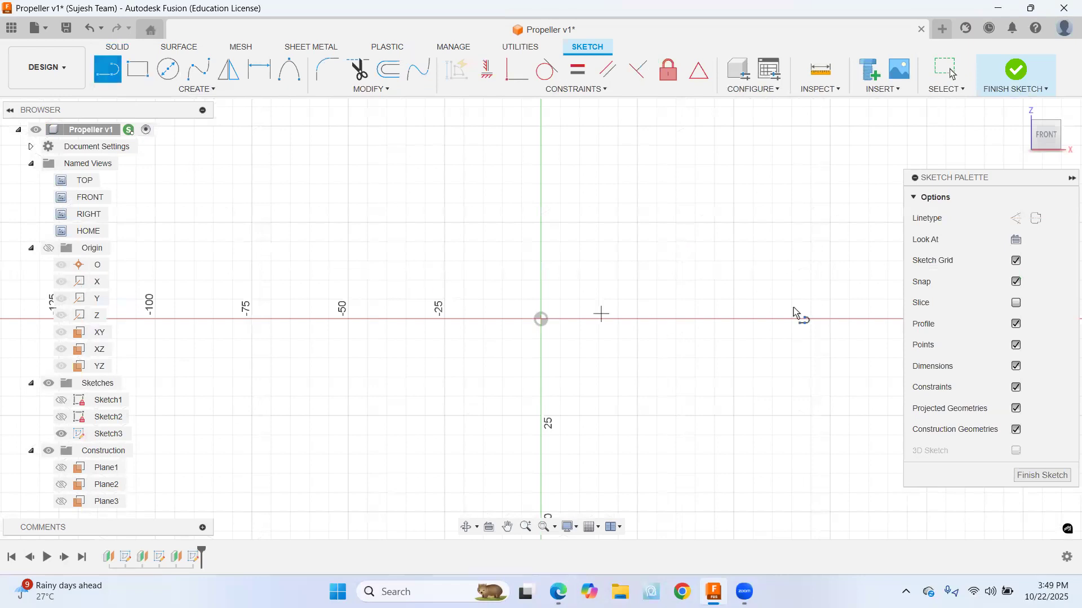
click(1016, 218)
click(542, 320)
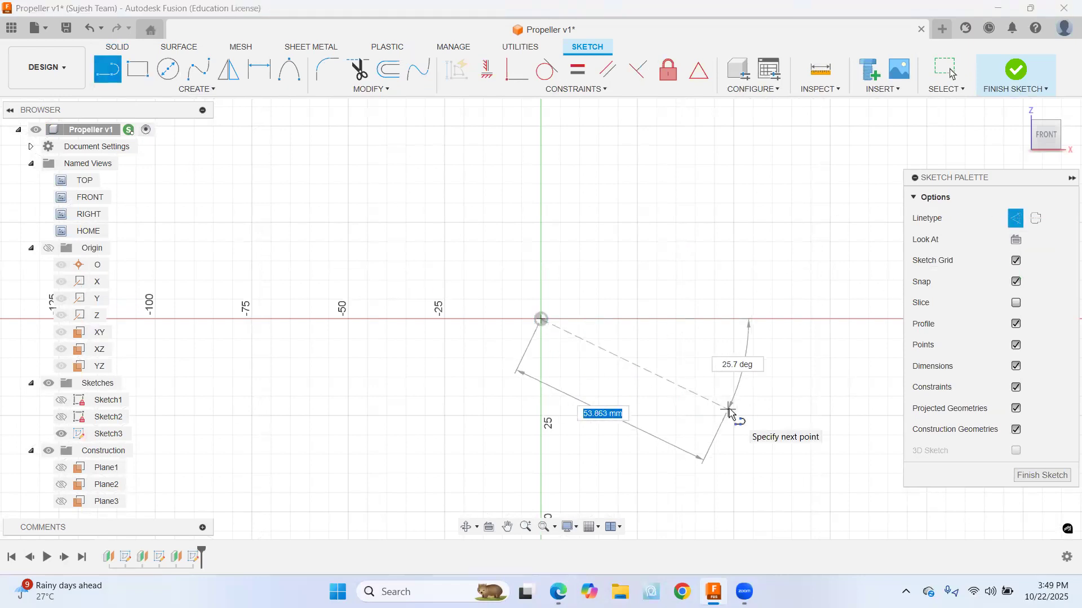
key(Tab)
text(15)
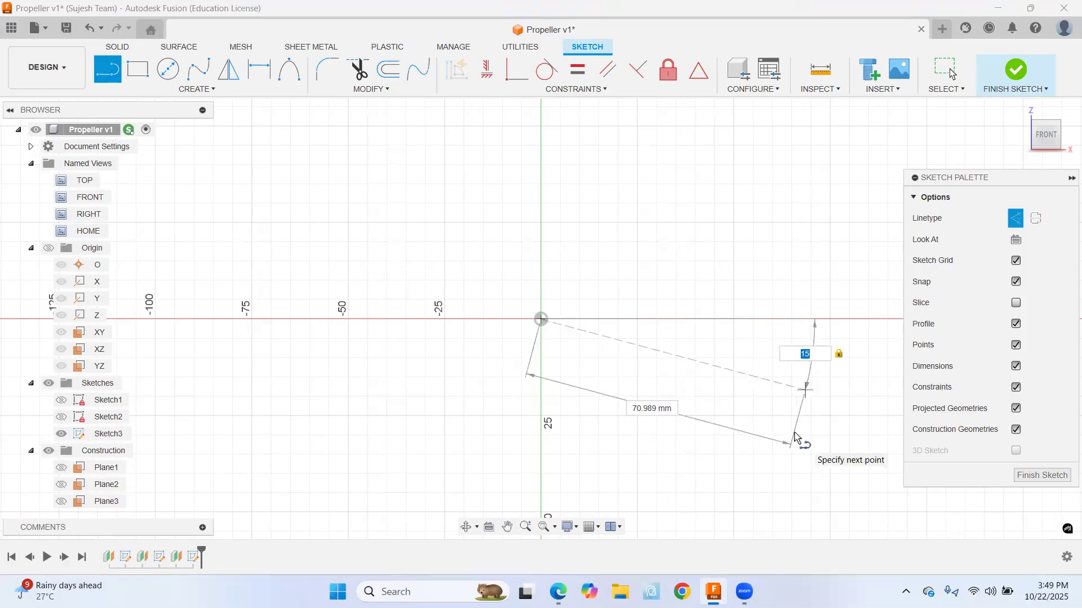
key(Escape)
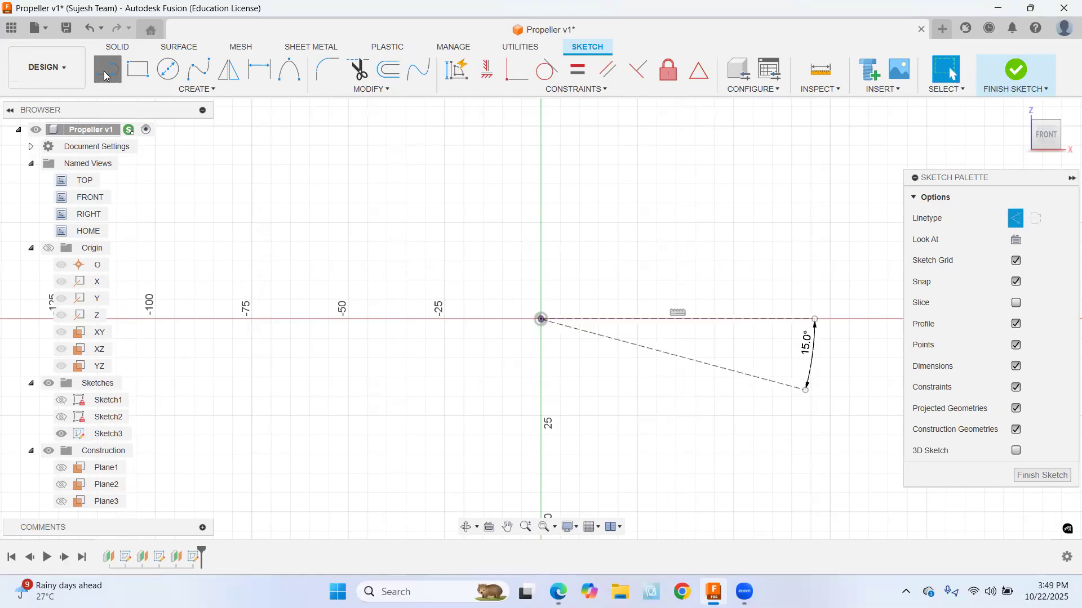
Draw a solid 7.89 mm line from the origin, extending the 15° construction line backwards as dimensioned for airfoil TA 15
key(alt+Tab)
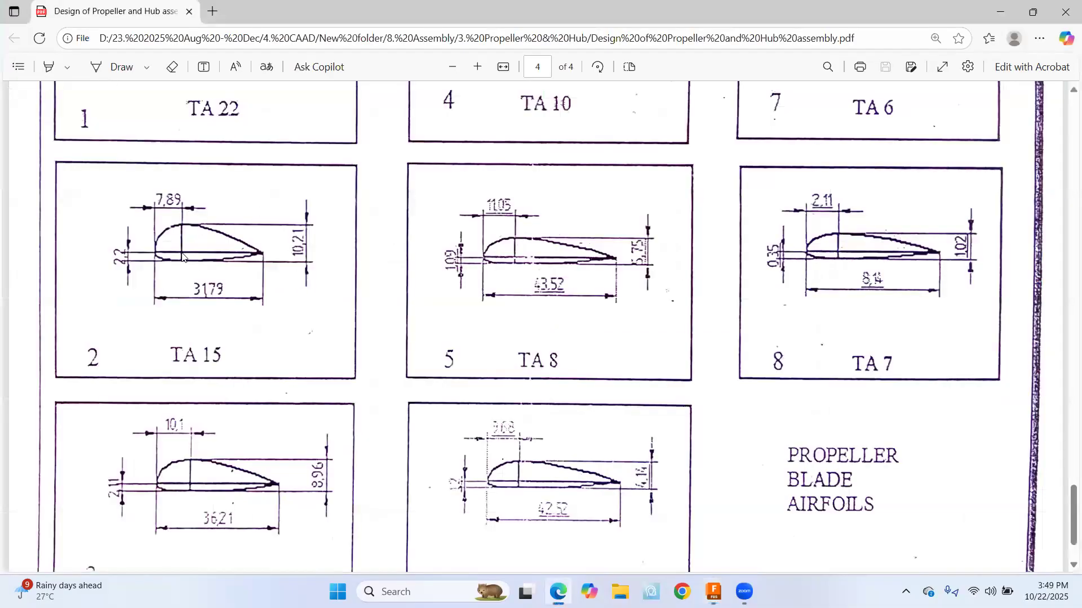
key(alt+Tab)
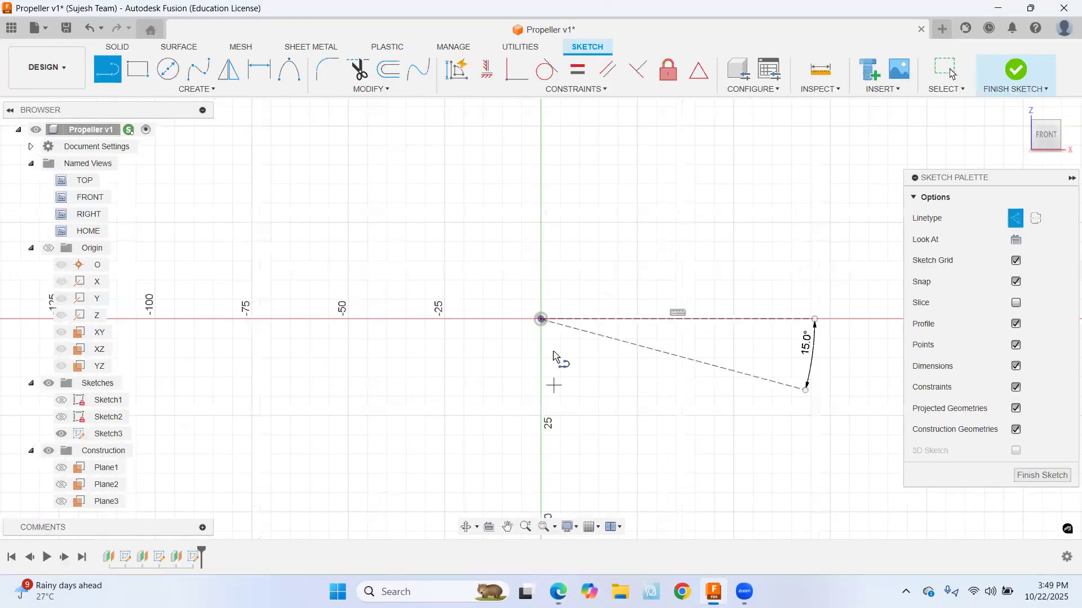
click(1015, 218)
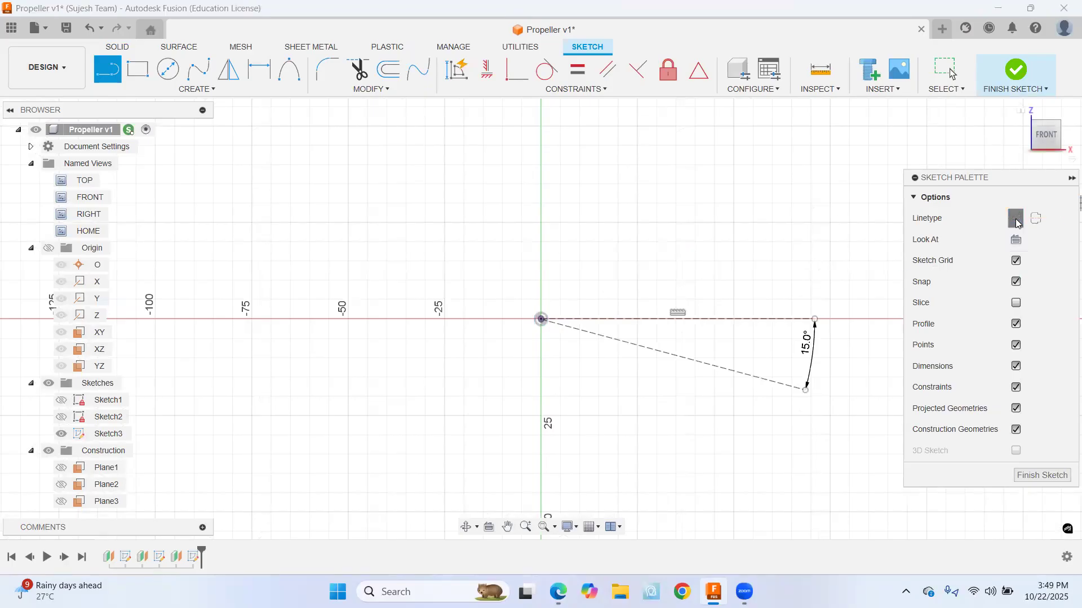
click(541, 319)
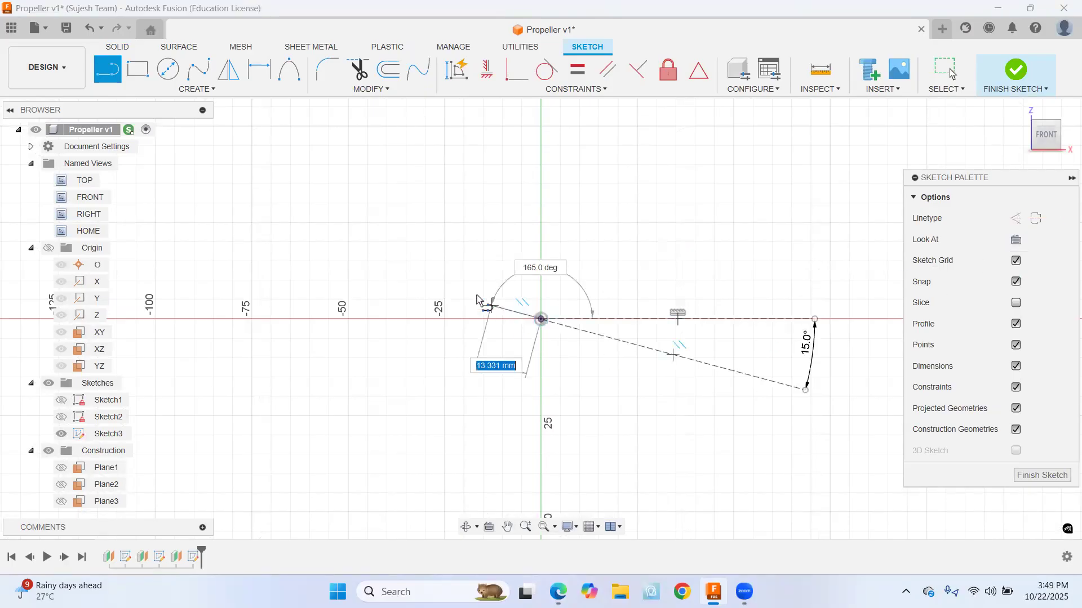
text(.89)
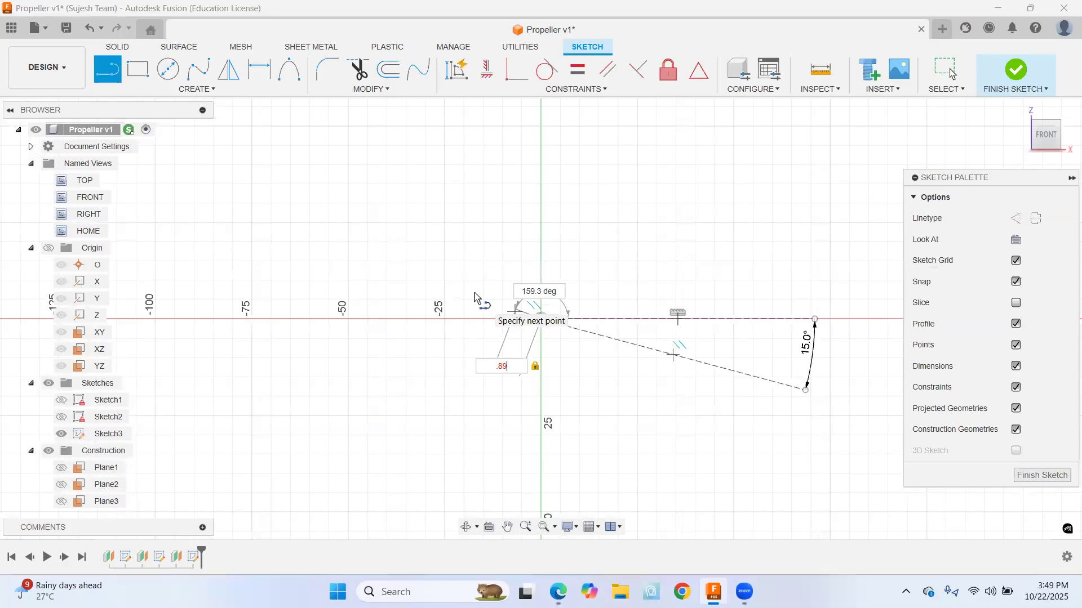
key(Tab)
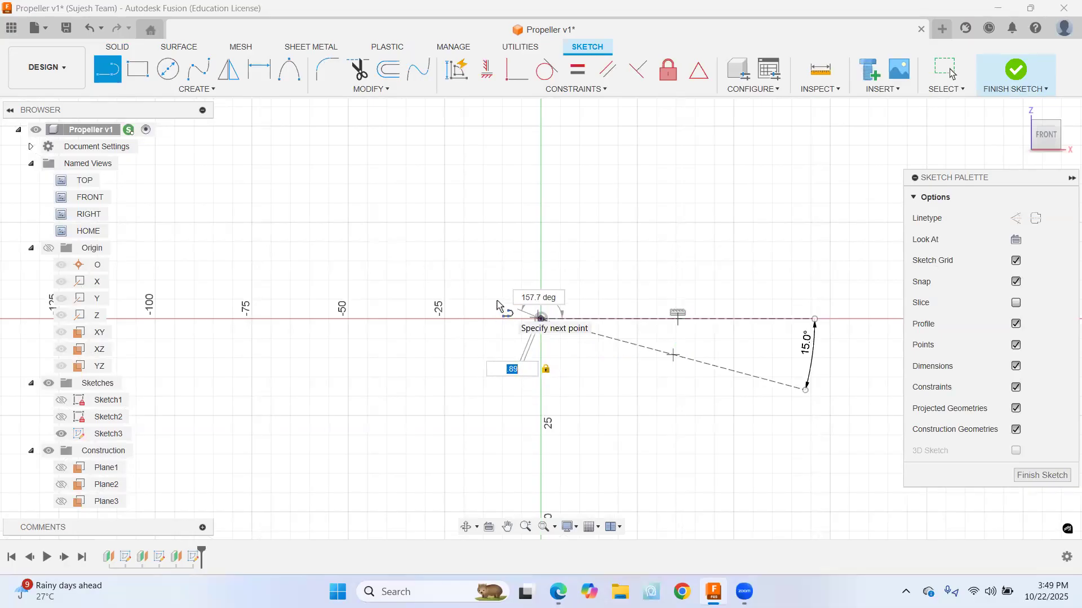
text(7.89)
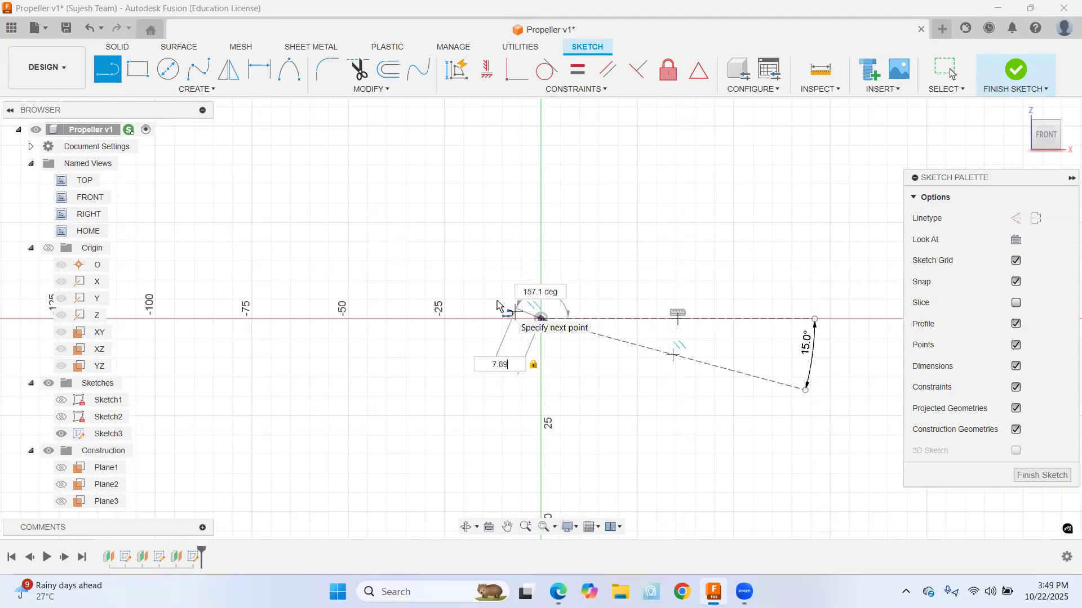
key(Tab)
scroll(498, 303, up, 2)
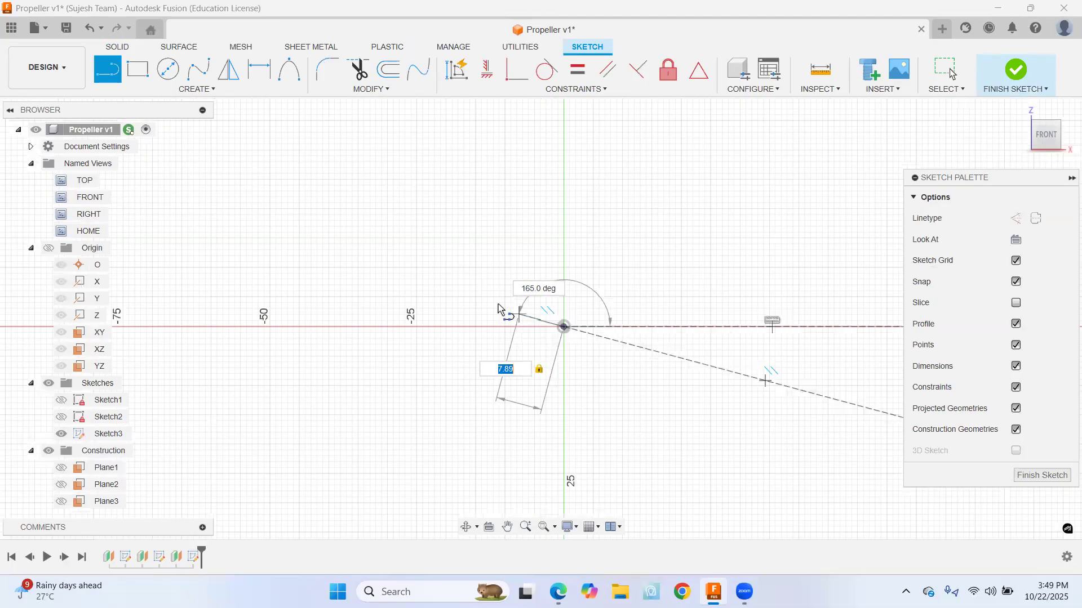
scroll(498, 304, up, 1)
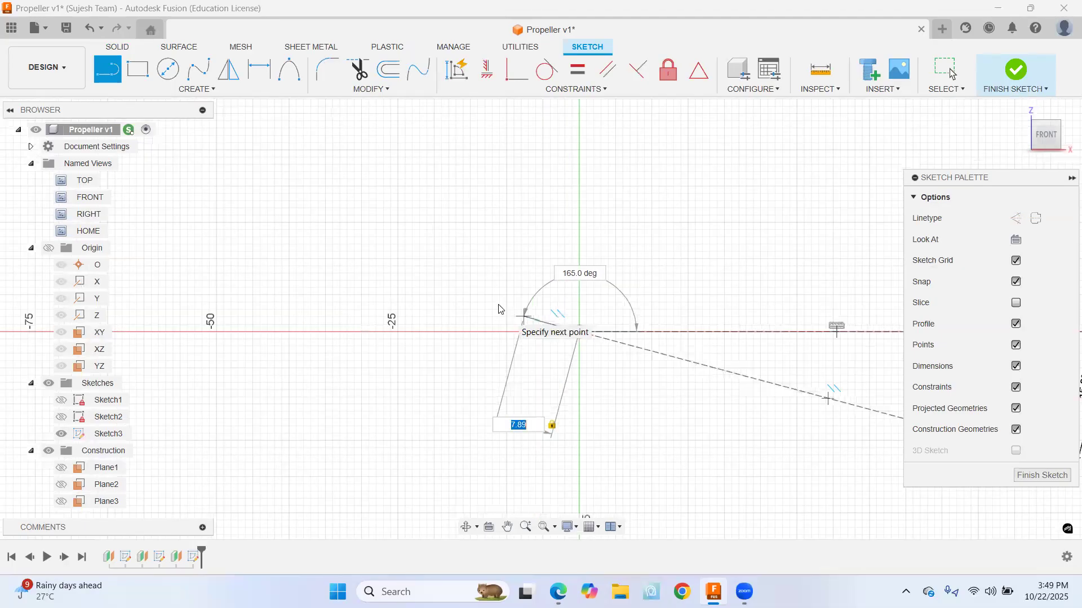
key(Return)
Draw the 31.79 mm chord line from the free end of the 7.89 mm line along the inclined construction line
key(alt+Tab)
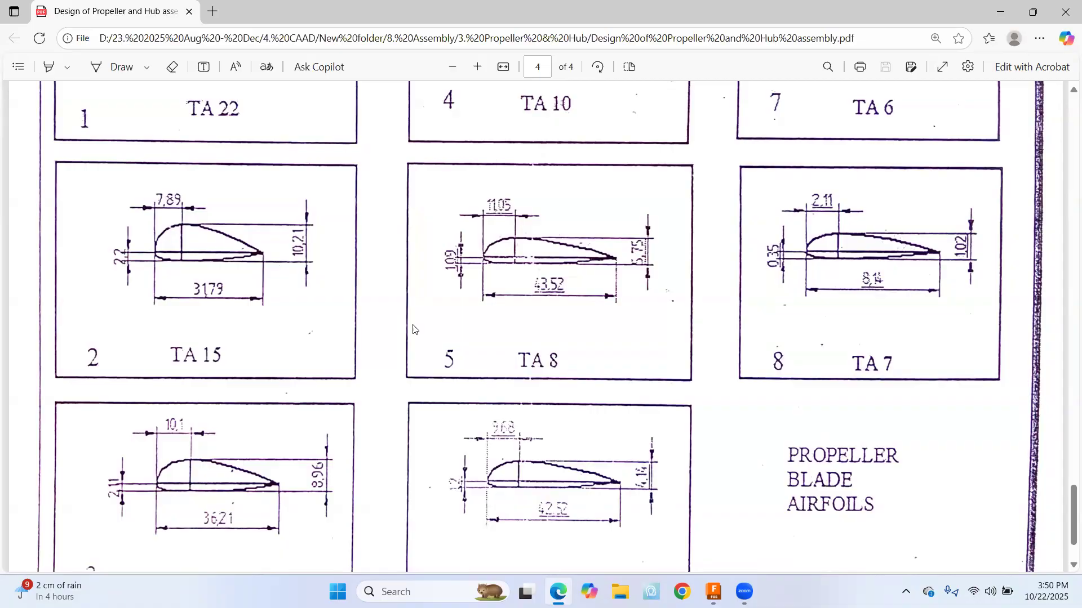
key(alt+Tab)
click(103, 74)
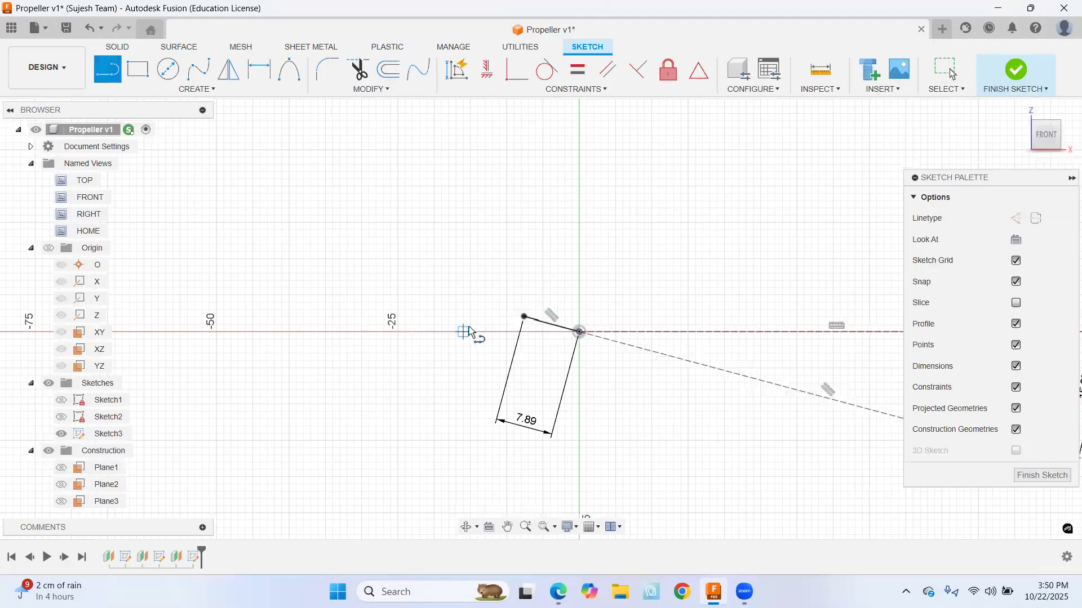
click(524, 316)
text(31)
key(Tab)
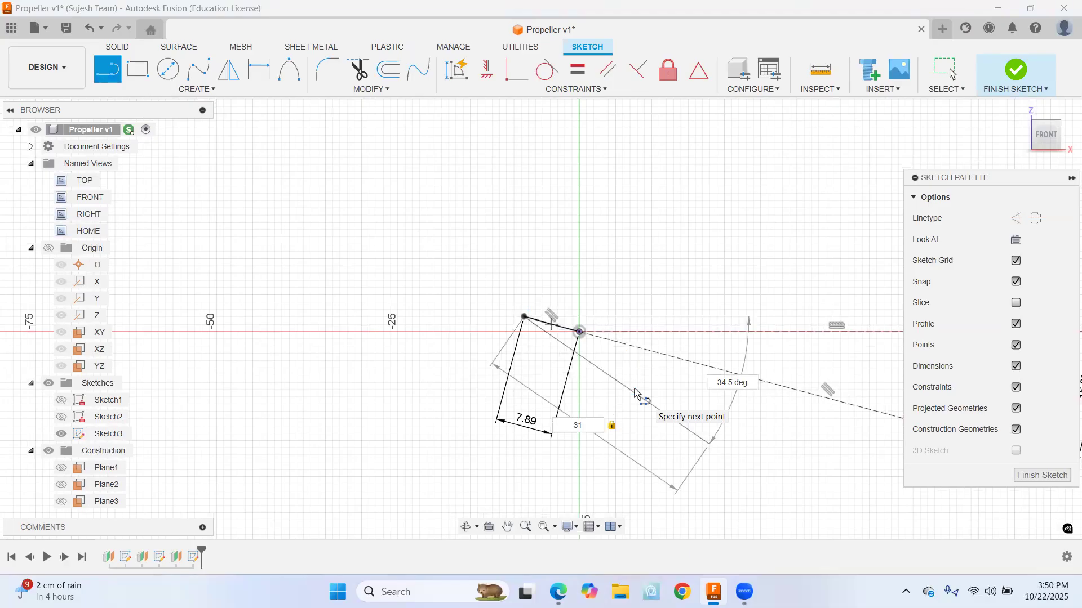
text(.79)
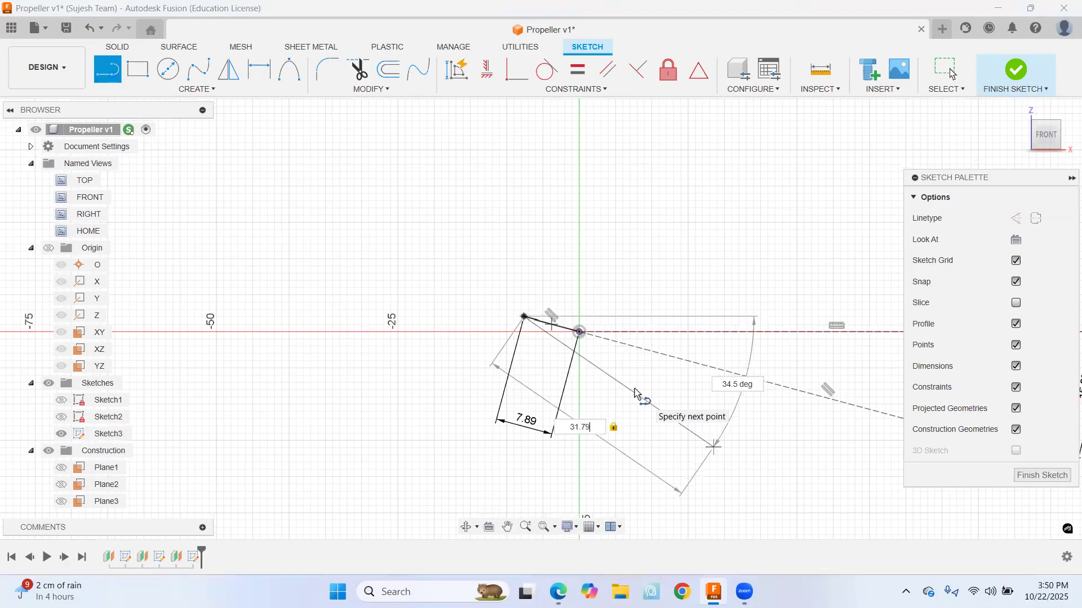
key(Tab)
key(Return)
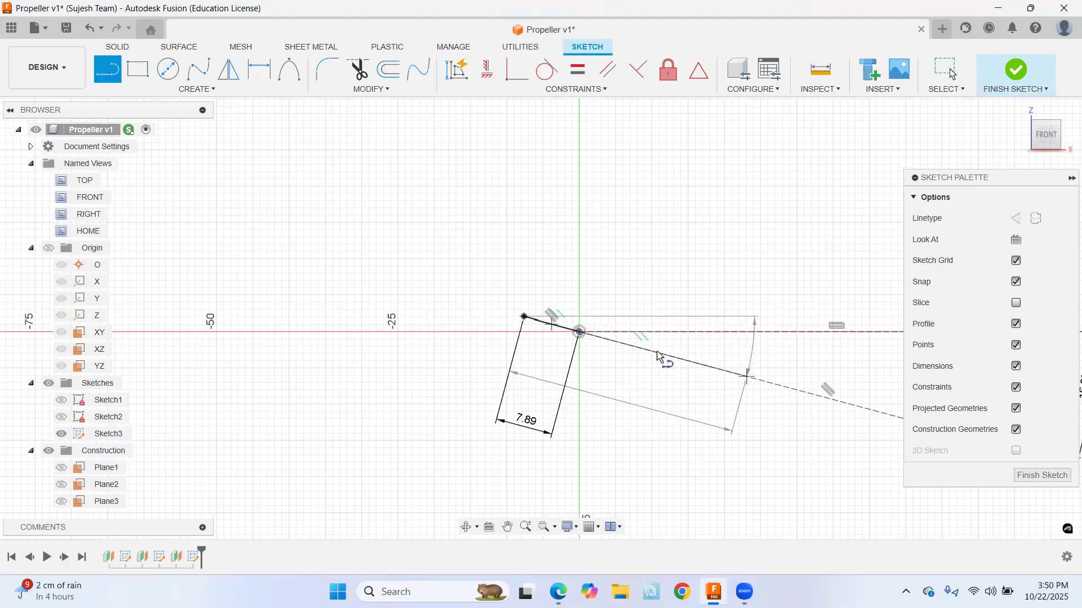
Turn off sketch dimension display and draw a 2.2 mm line from the origin, perpendicular to and below the chord
click(1016, 366)
key(alt+Tab)
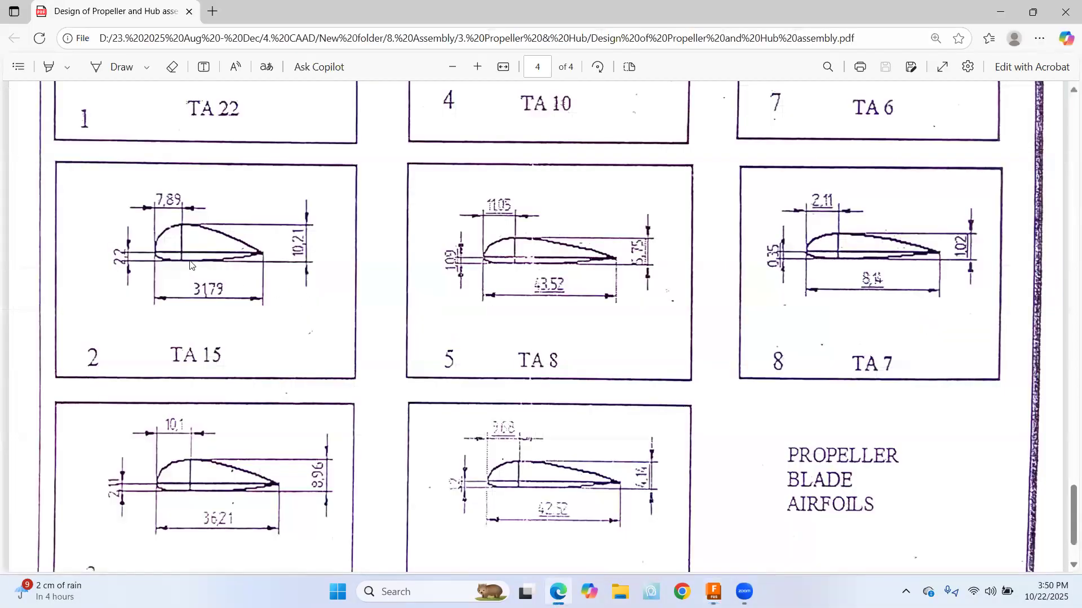
key(alt+Tab)
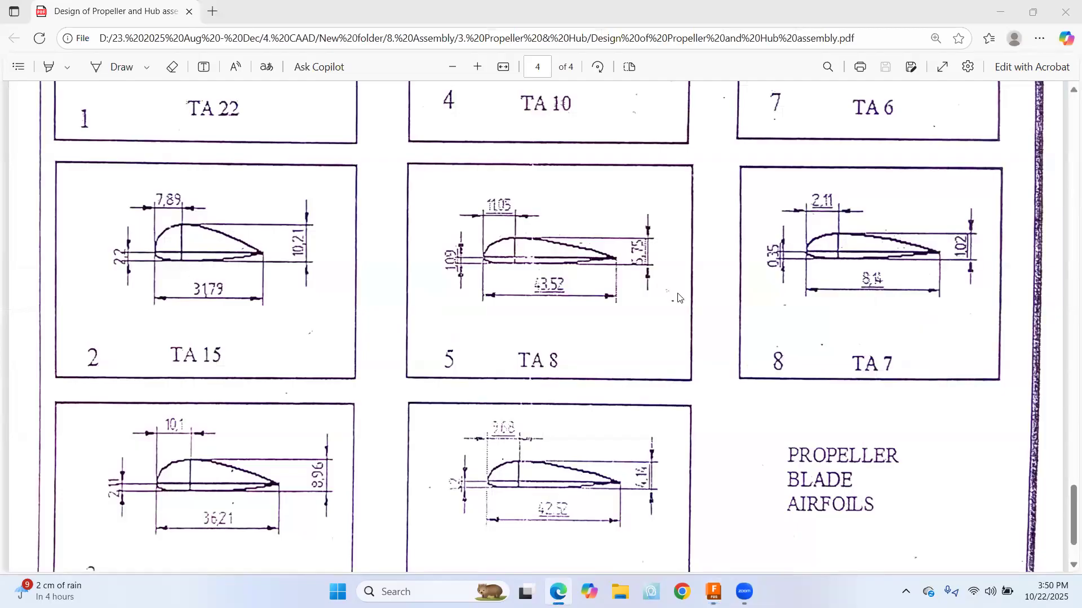
scroll(586, 353, up, 3)
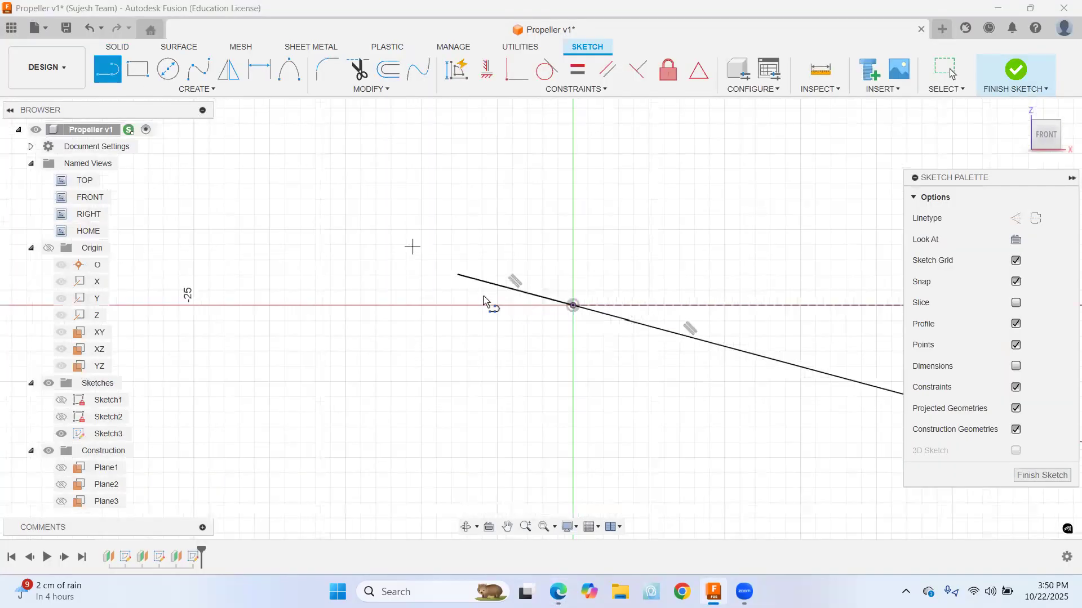
click(573, 306)
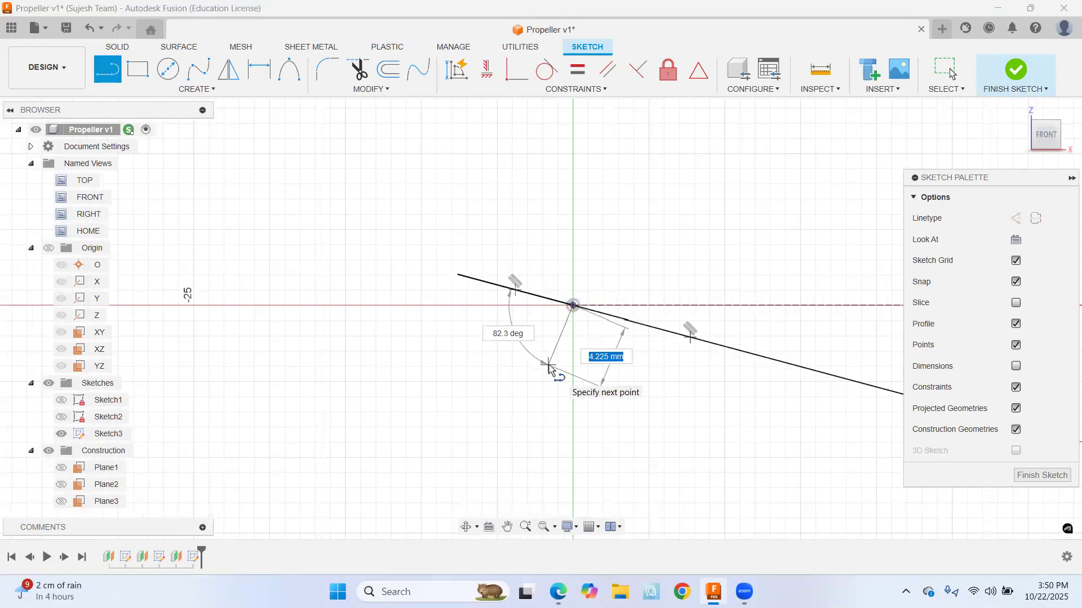
text(2.2)
key(Tab)
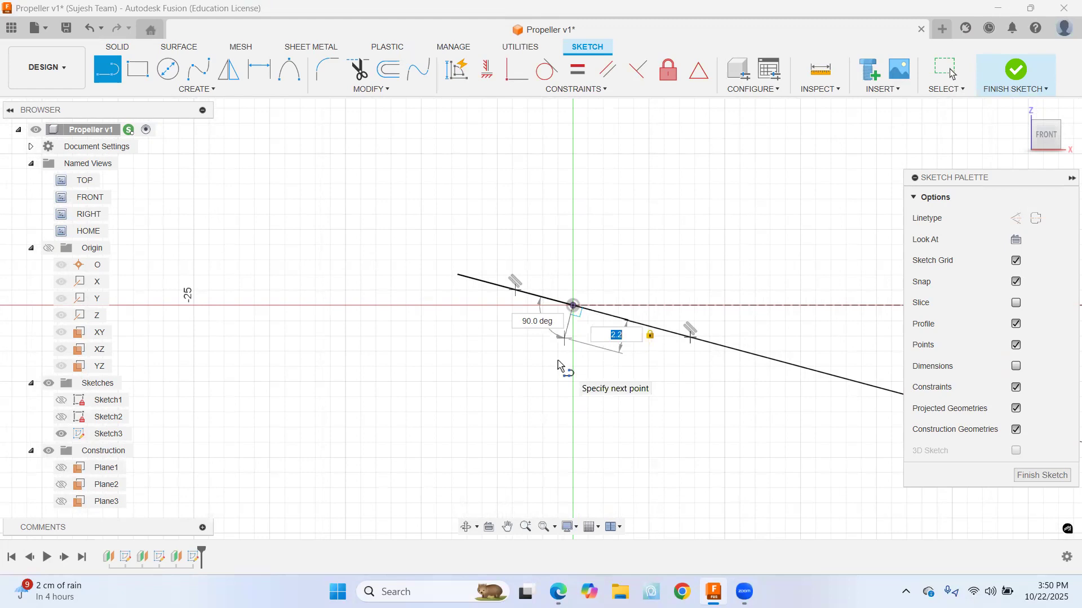
key(Return)
key(Escape)
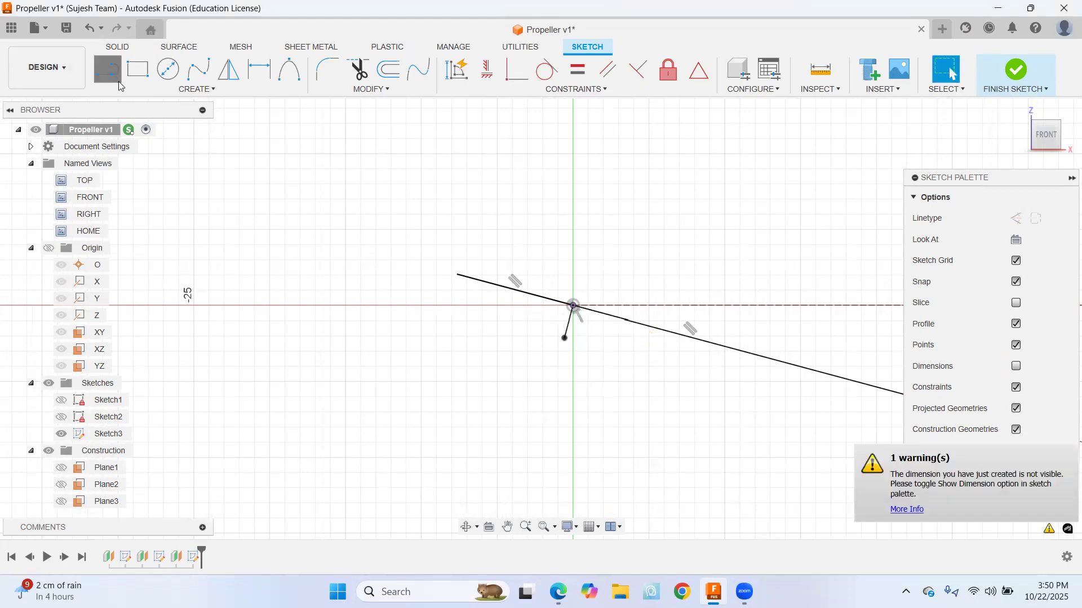
Draw the 10.21 mm airfoil height line from the lower end of the 2.2 mm line, upward through the origin perpendicular to the chord
key(alt+Tab)
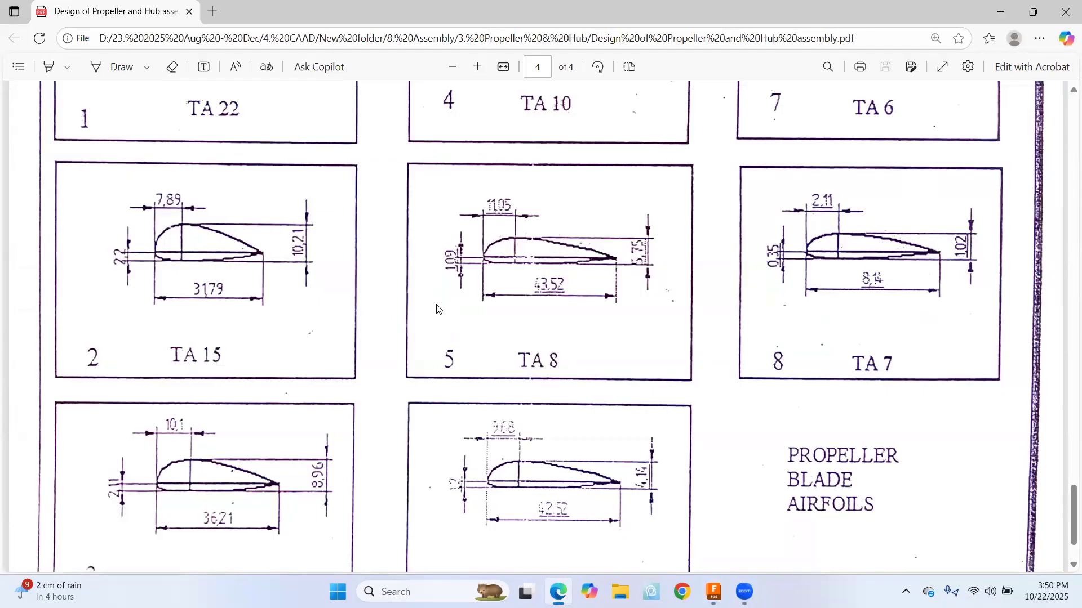
key(alt+Tab)
click(564, 338)
text(10.21)
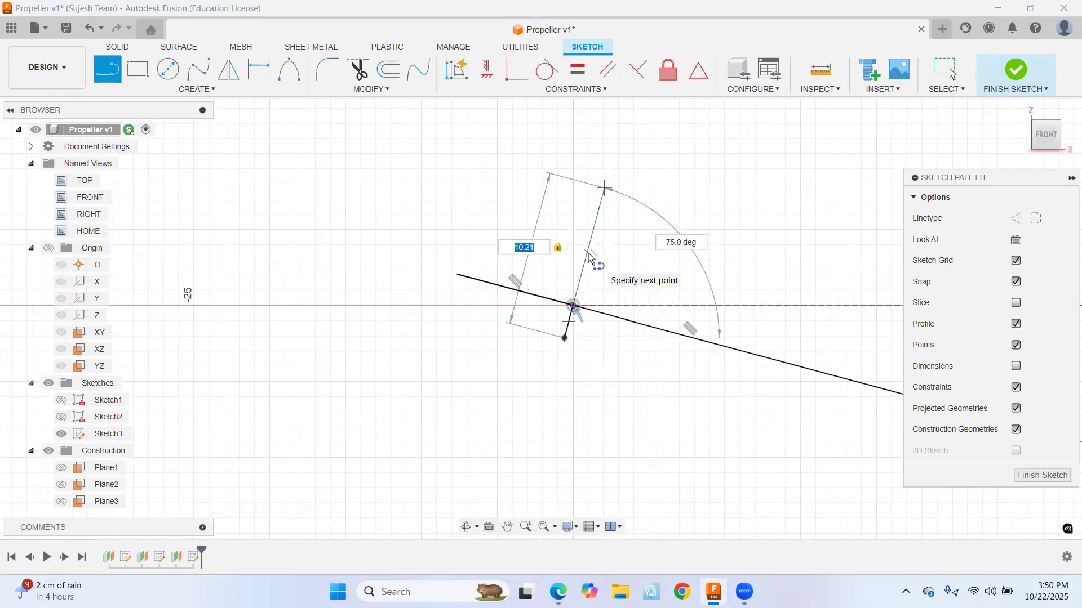
key(Return)
key(Escape)
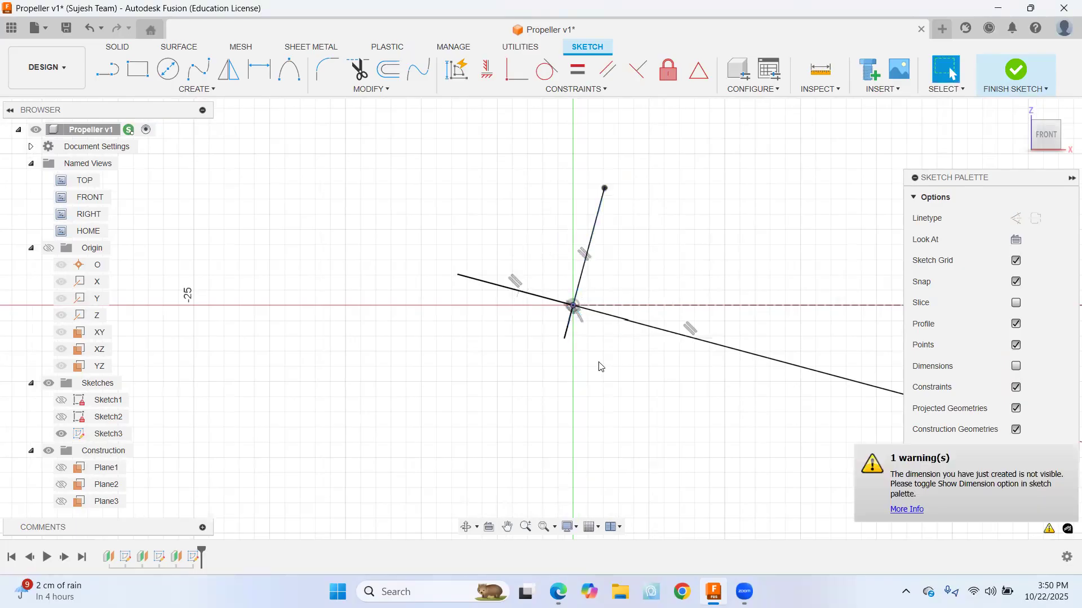
Draw the upper airfoil outline with two 0.75 rho conic curves, from the leading edge over the height line's upper end to the trailing end
scroll(642, 378, down, 3)
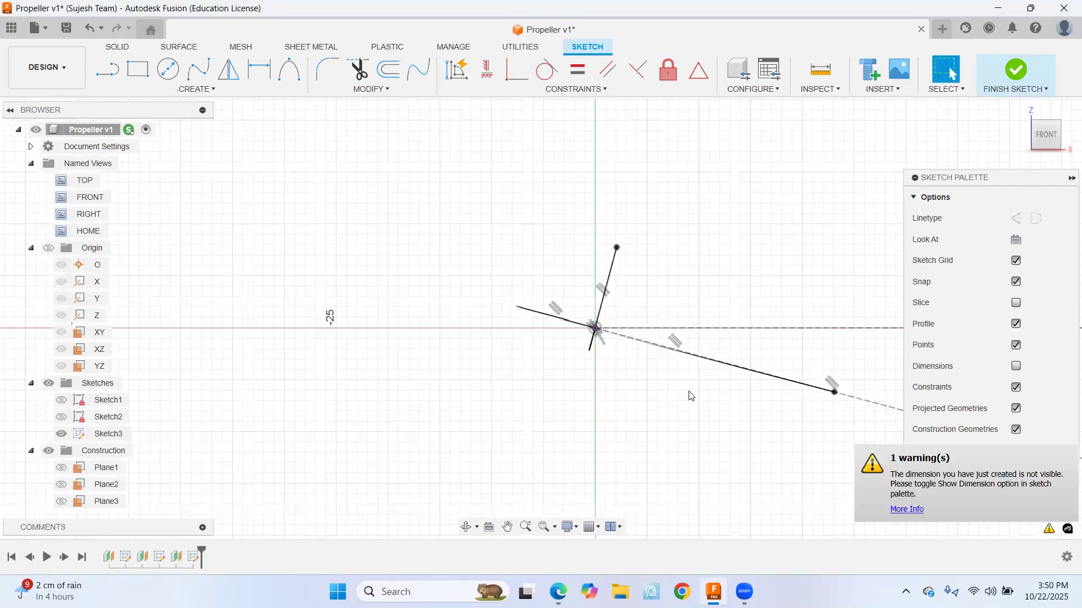
click(289, 69)
click(516, 307)
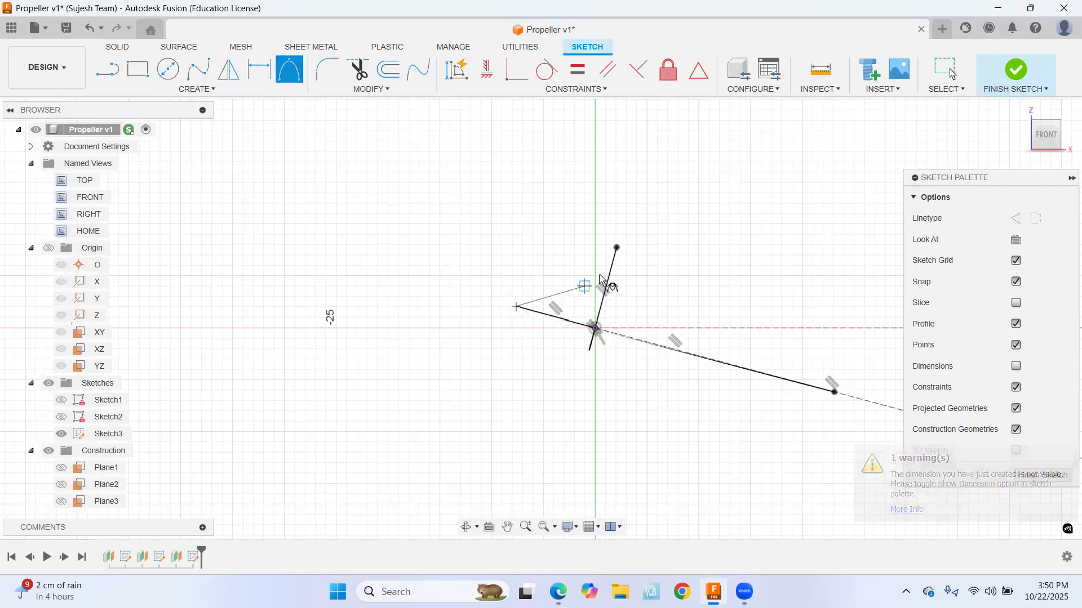
click(617, 247)
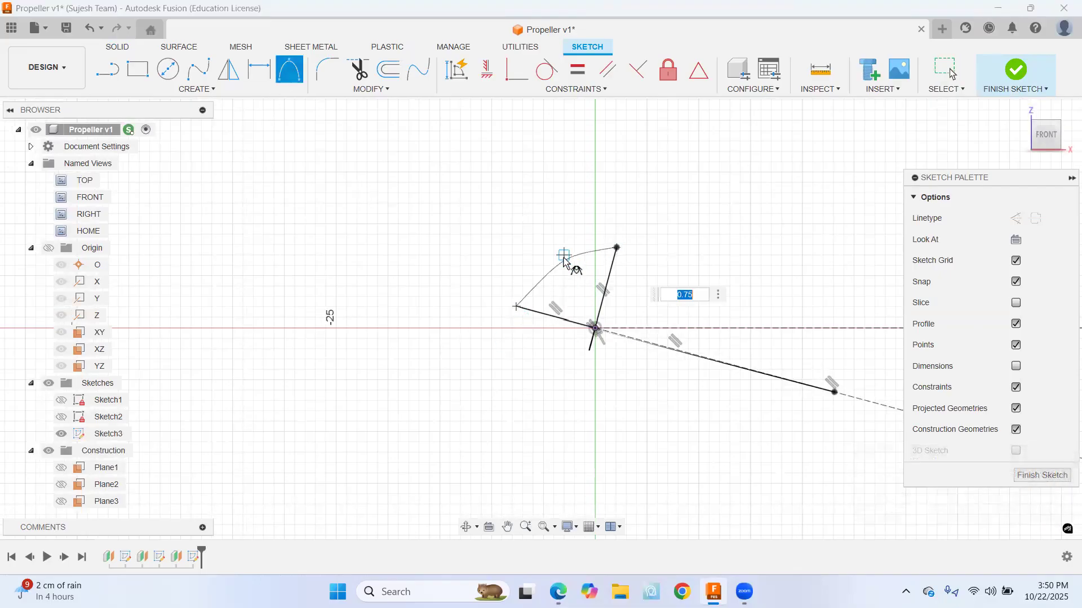
click(564, 255)
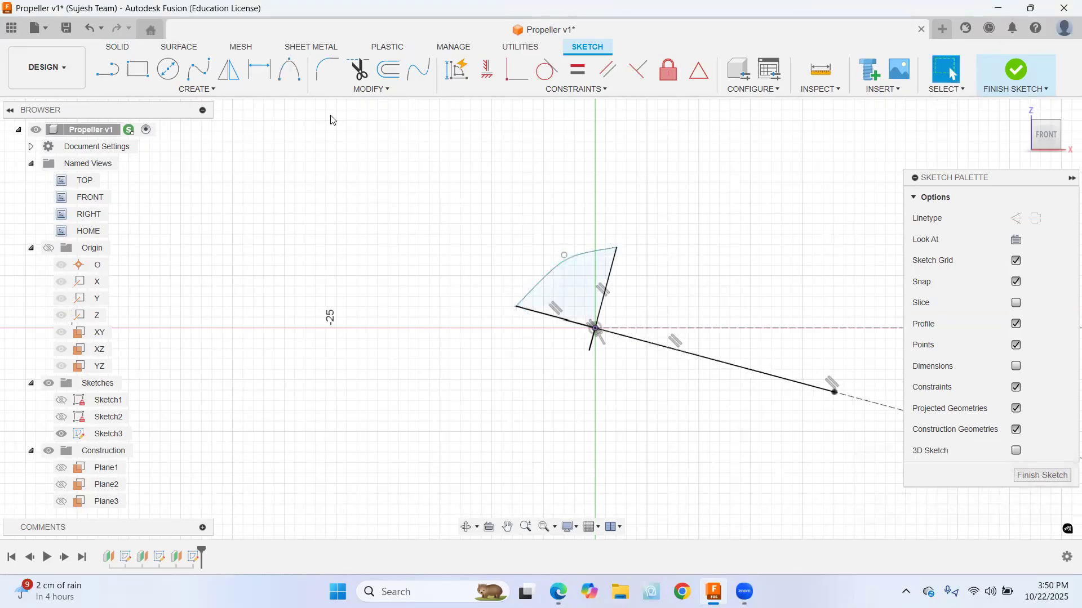
click(289, 69)
click(616, 249)
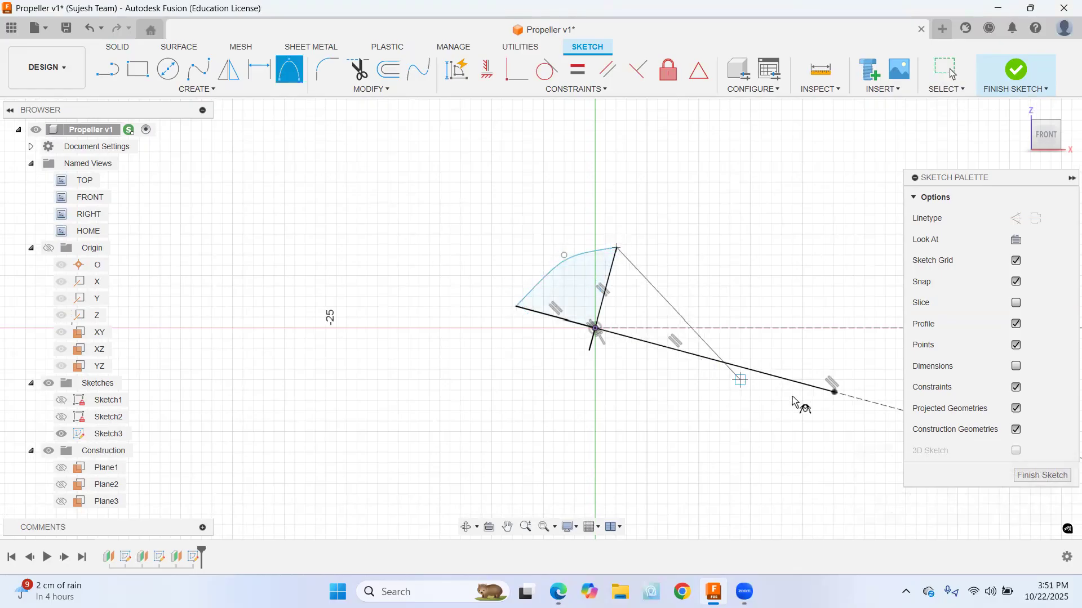
click(834, 392)
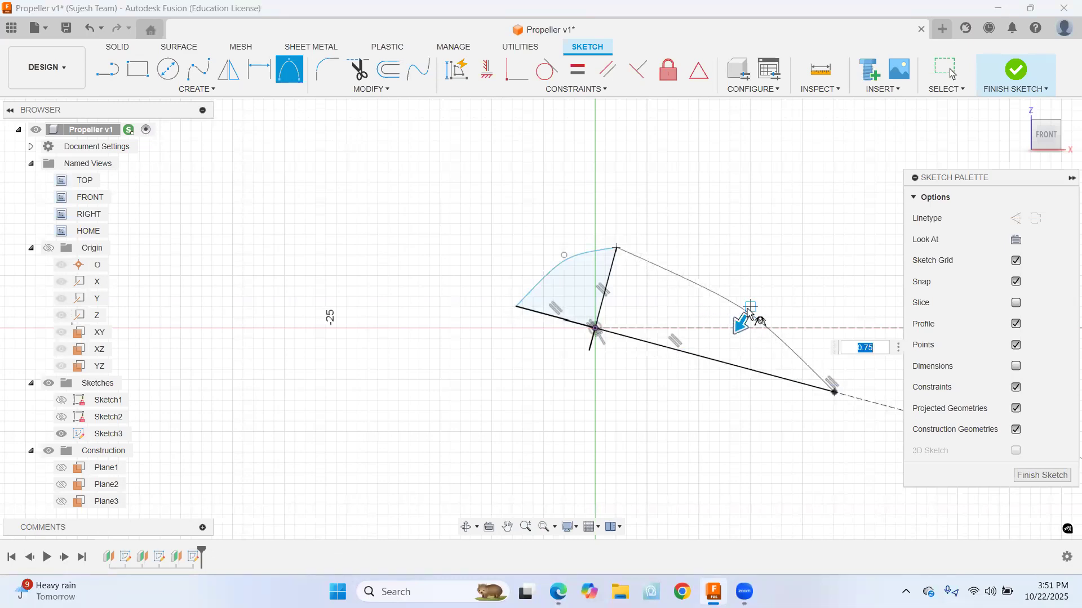
click(749, 308)
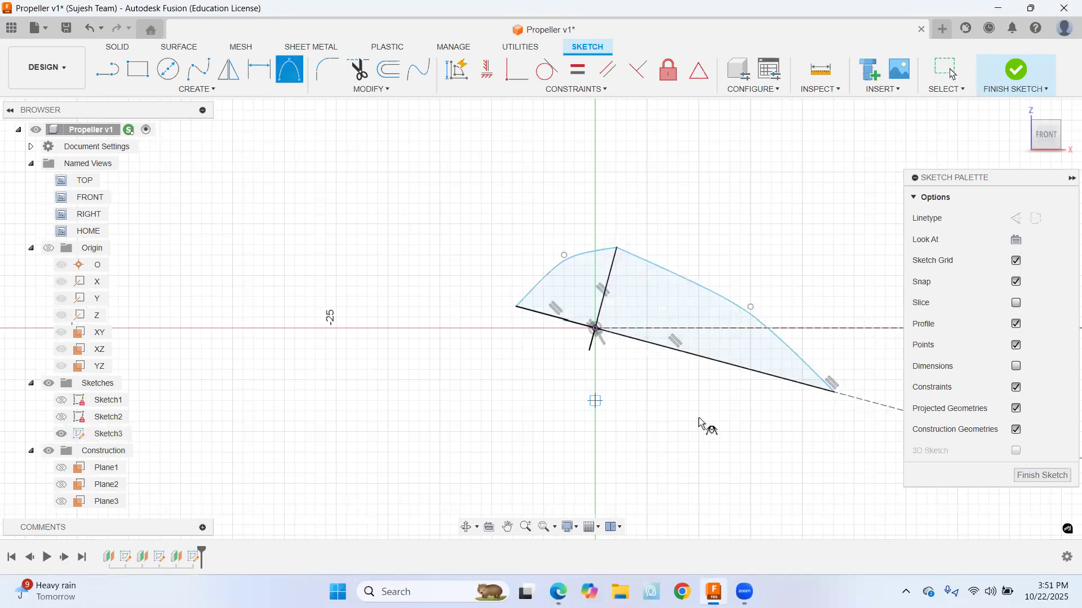
Draw the lower airfoil outline with two 0.75 rho conic curves joining the height line's lower end to the trailing and leading ends
click(835, 392)
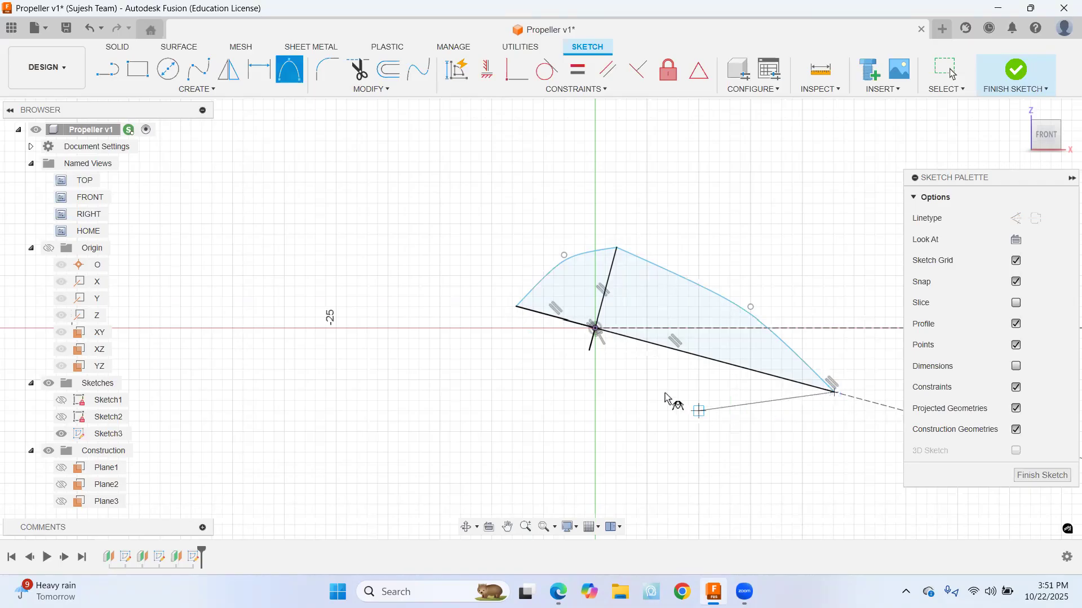
click(589, 351)
click(698, 381)
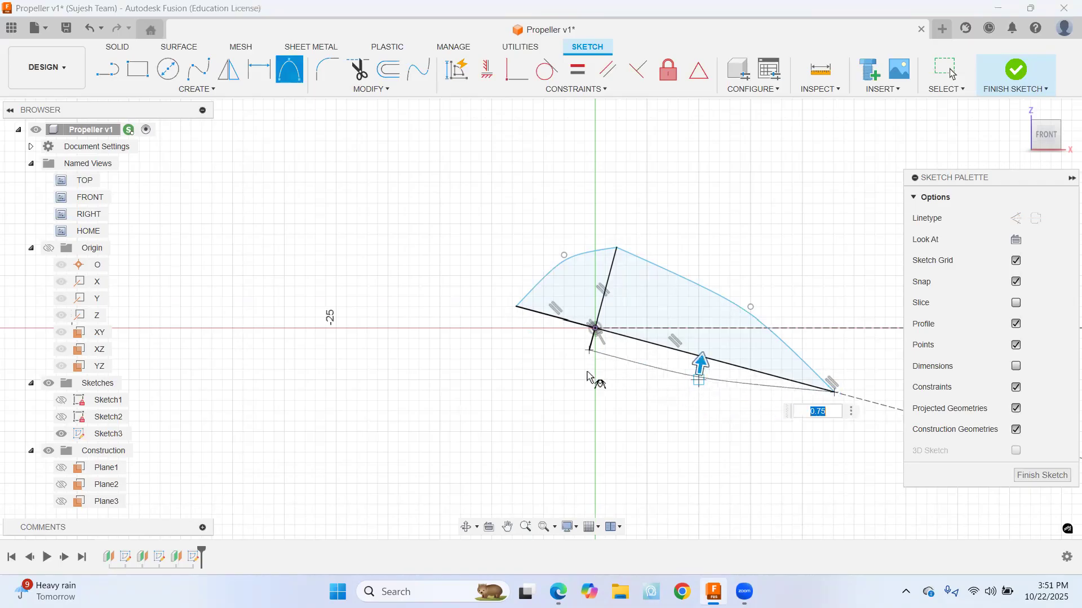
key(Return)
click(277, 81)
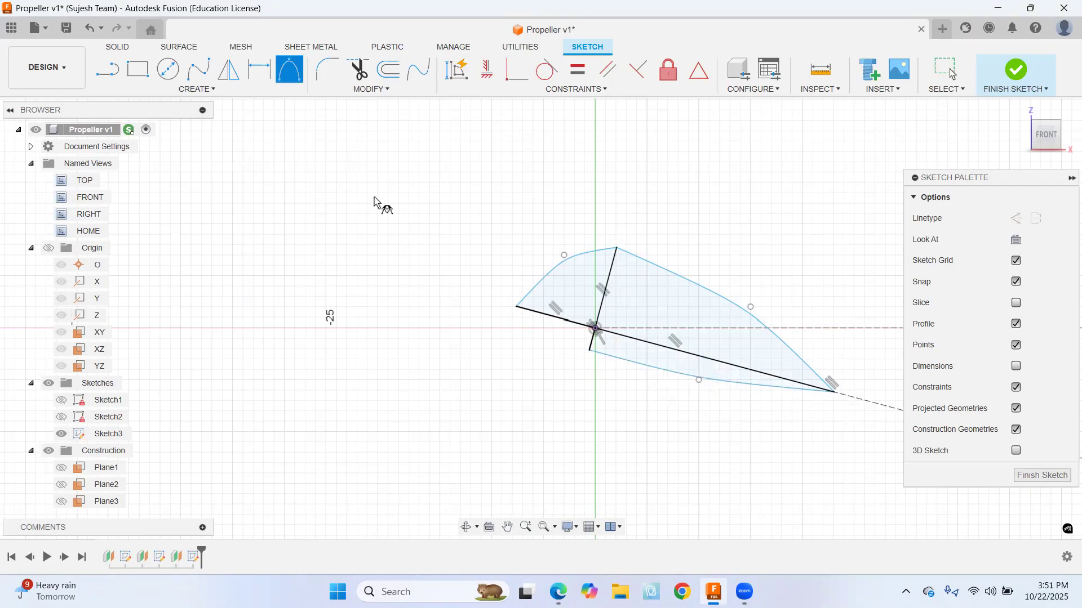
click(516, 306)
click(527, 323)
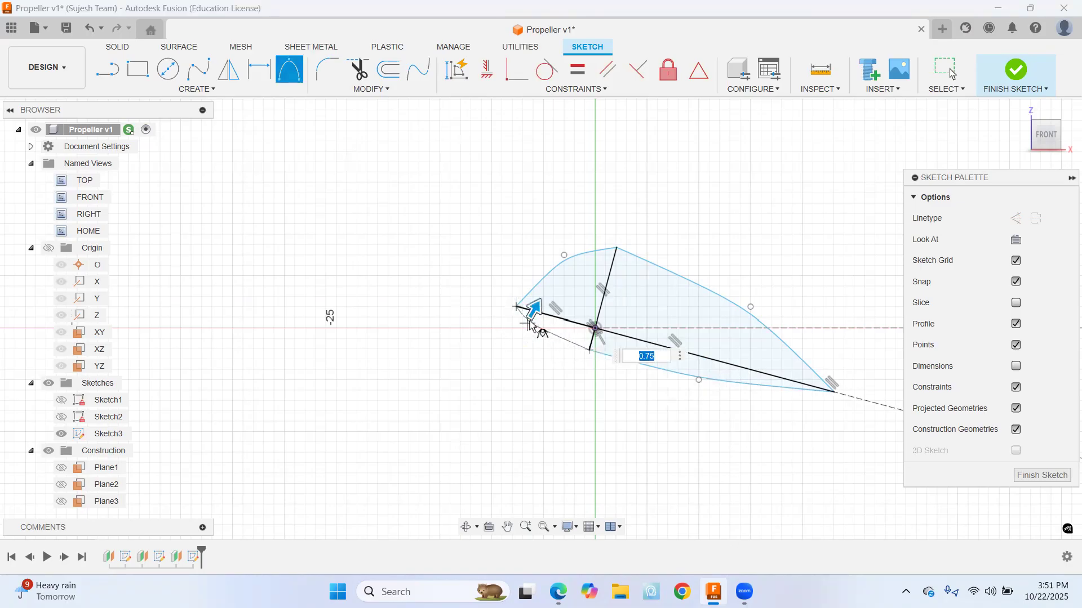
key(Return)
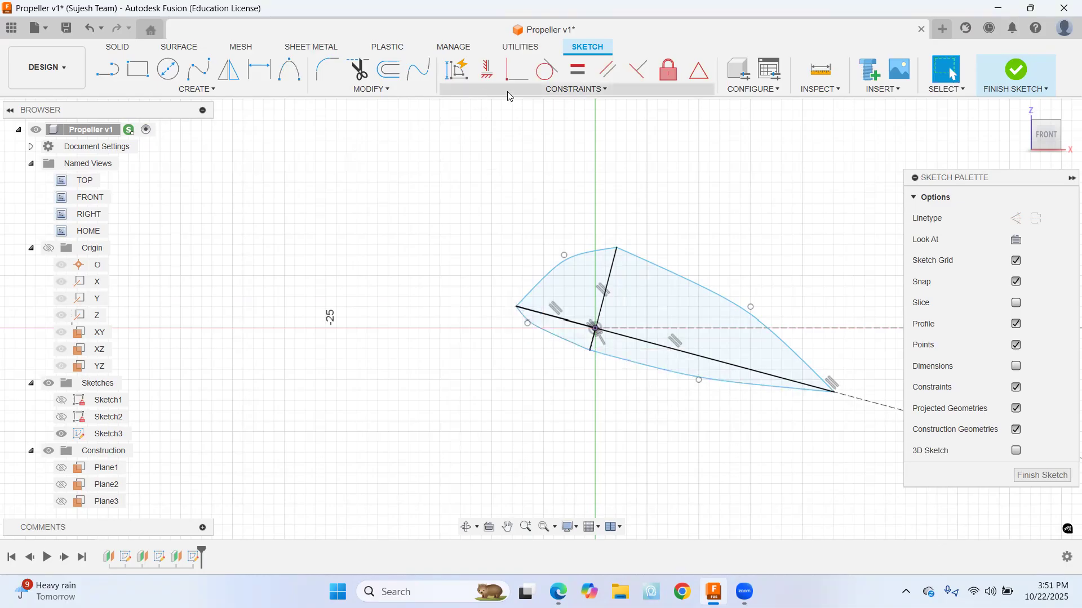
Trim away the chord and height lines inside the airfoil outline
click(358, 69)
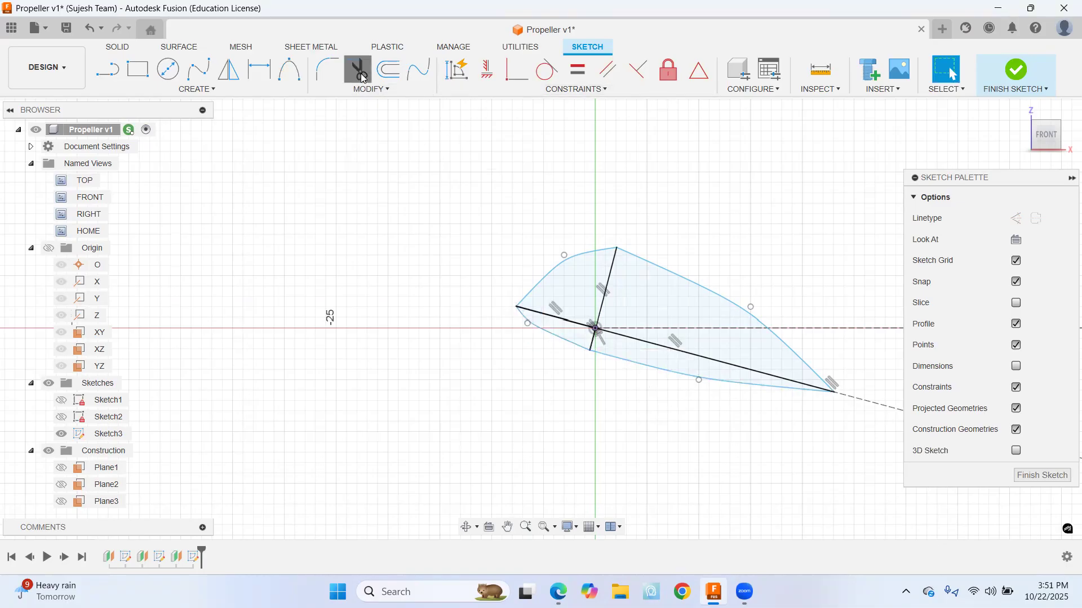
click(591, 326)
click(599, 313)
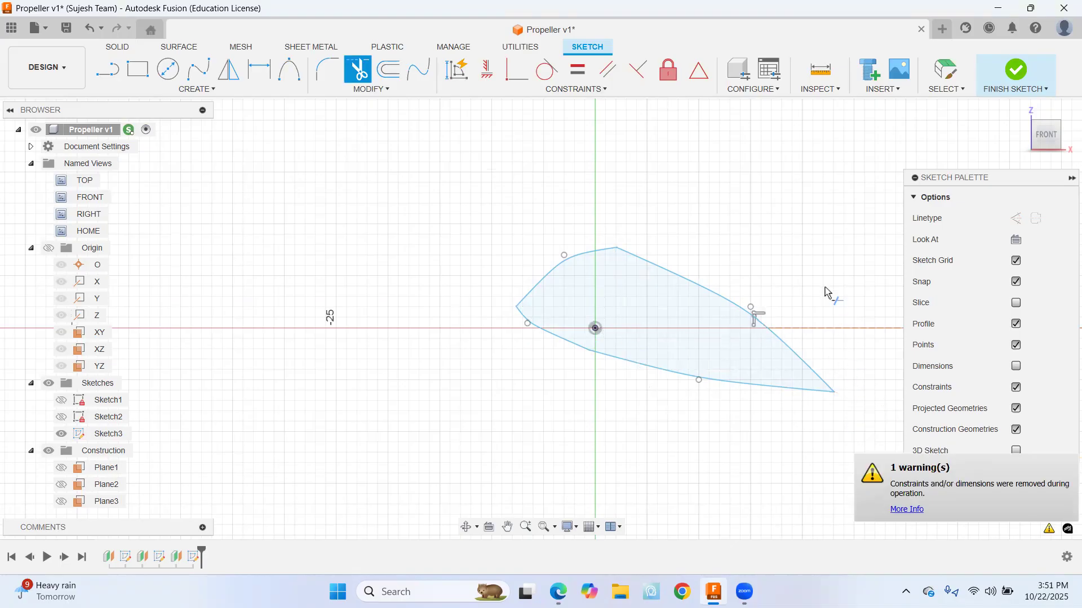
Apply a Fix constraint to the entire TA 15 airfoil outline and finish the sketch
scroll(826, 368, down, 2)
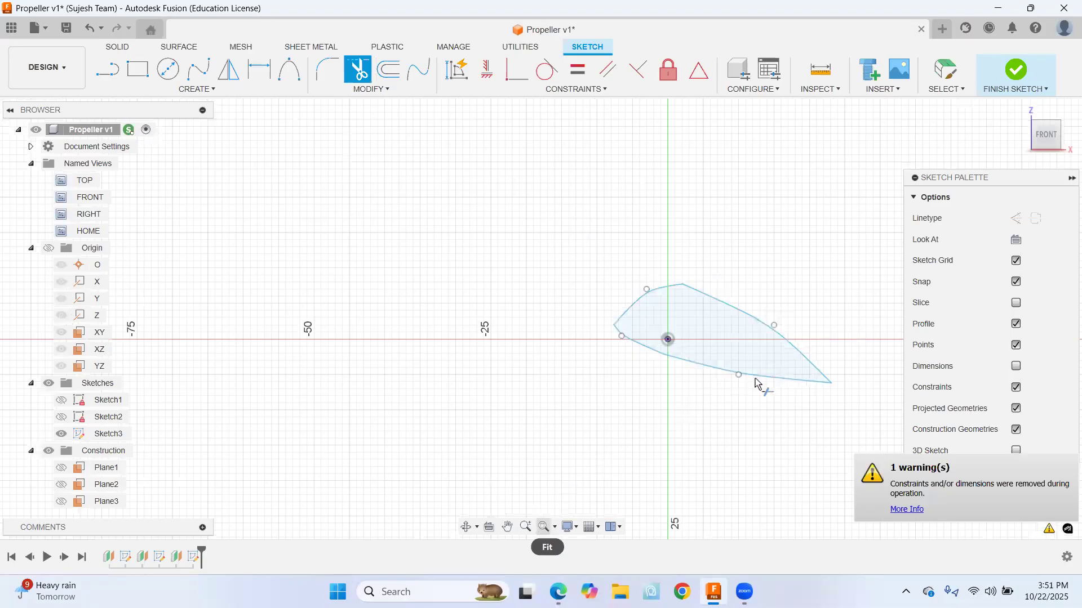
scroll(754, 378, up, 3)
scroll(885, 319, down, 1)
middle_drag(807, 306, 711, 283)
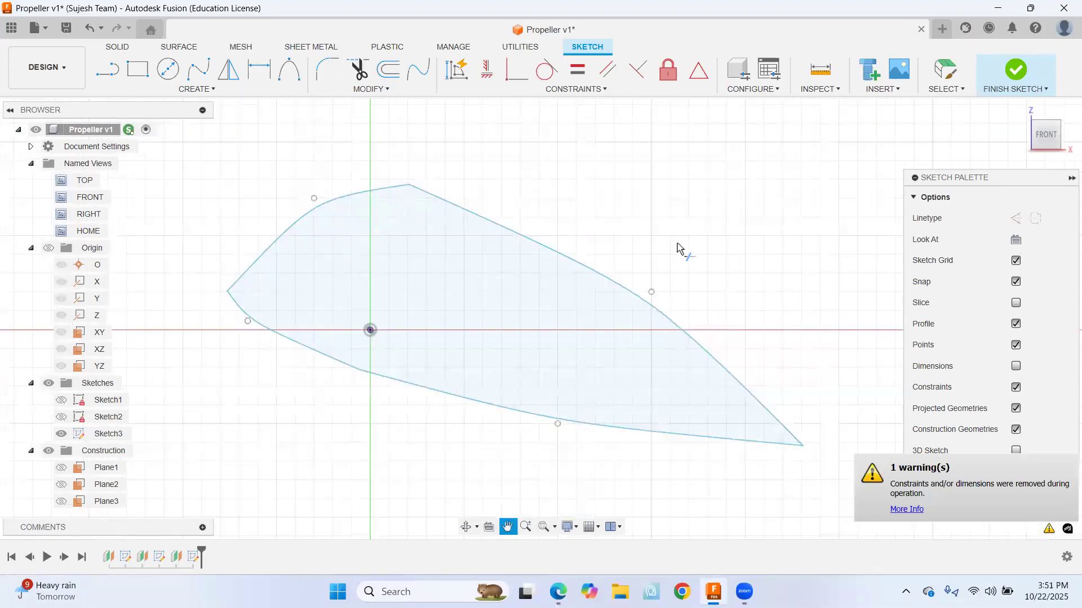
click(668, 73)
mouse_move(172, 149)
mouse_down()
mouse_move(298, 258)
mouse_move(771, 471)
mouse_move(855, 489)
mouse_up()
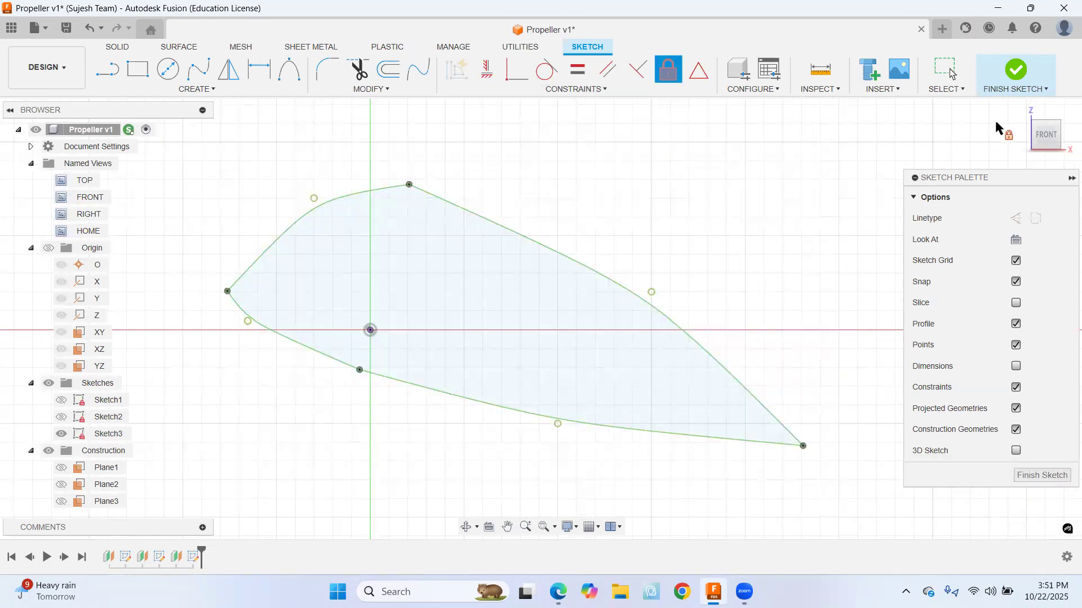
click(1015, 71)
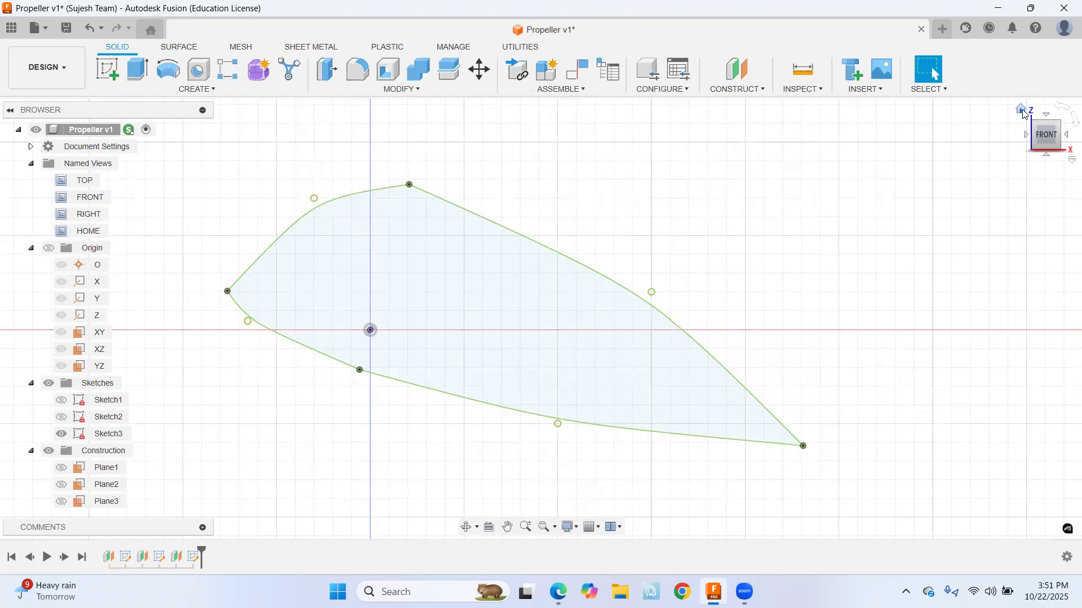
Make Plane2 visible and check the blade section spacings in the propeller front view of the PDF drawing
click(1030, 121)
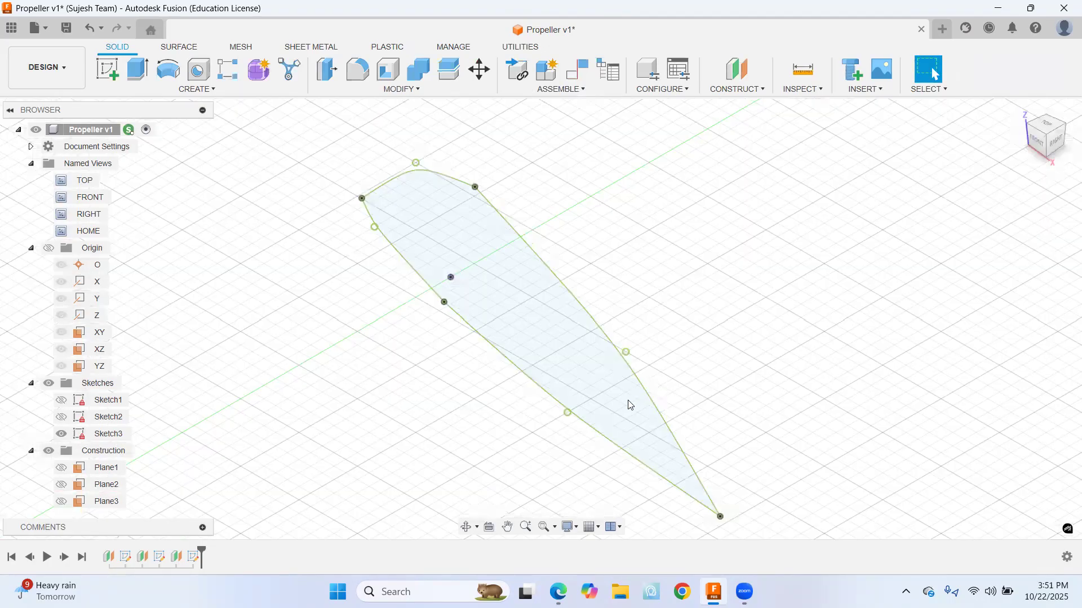
scroll(236, 457, down, 5)
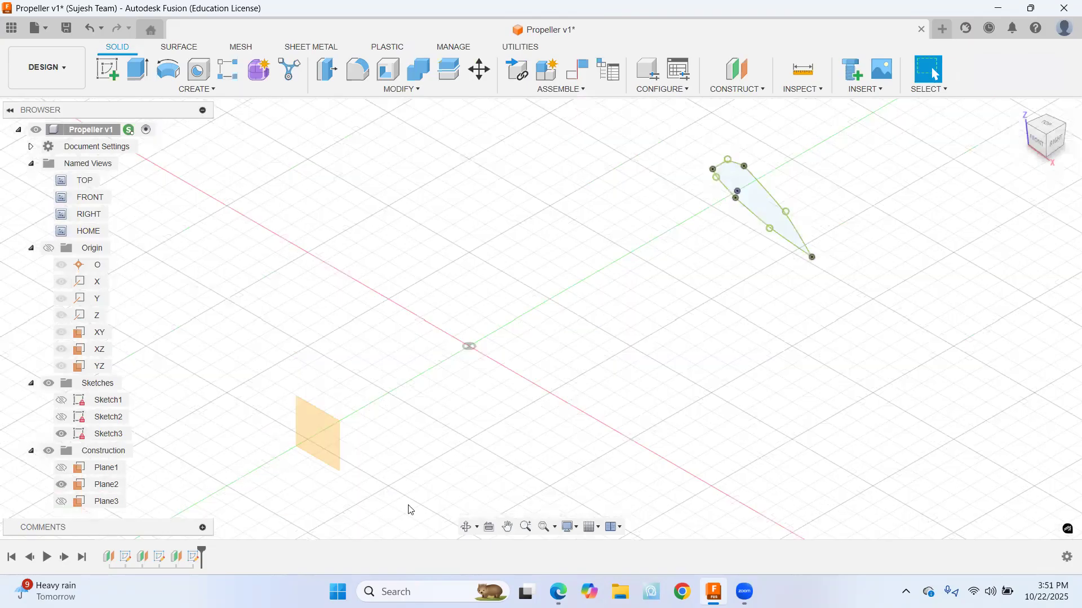
key(alt+Tab)
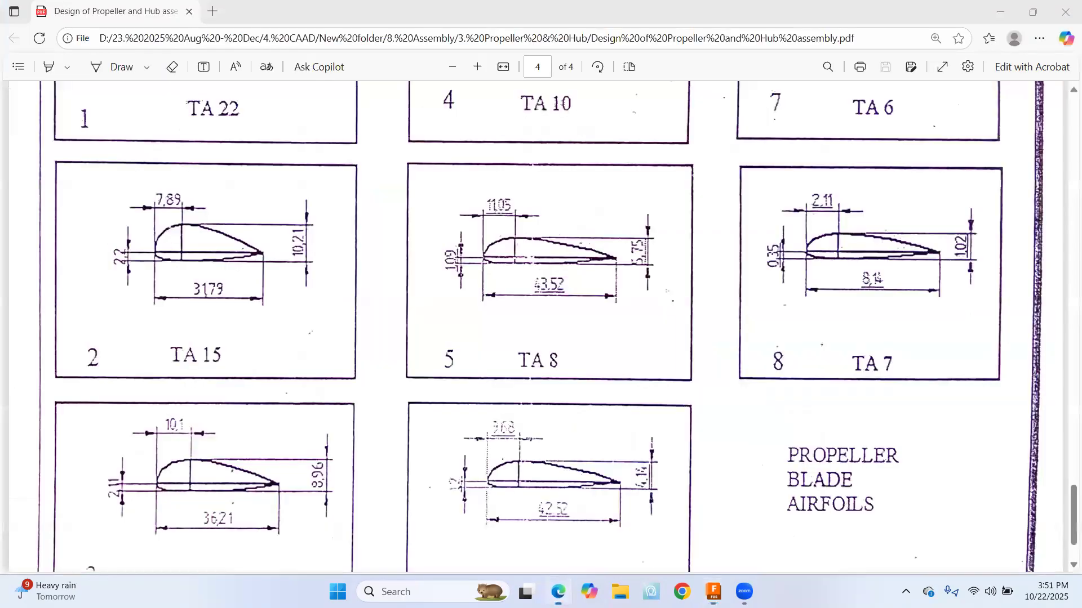
scroll(539, 402, up, 12)
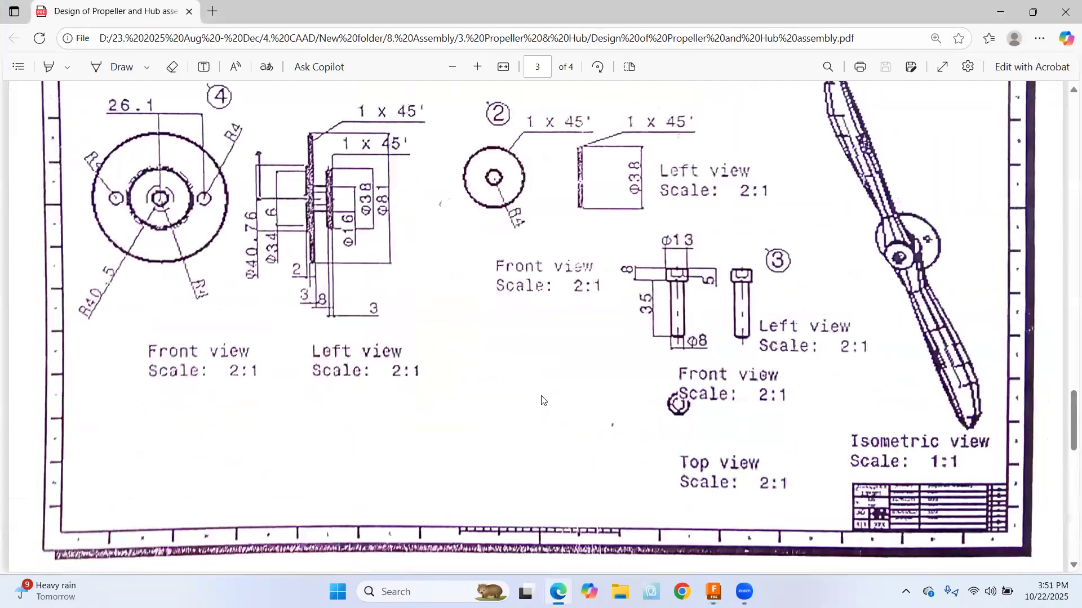
scroll(542, 400, up, 8)
scroll(485, 411, down, 3)
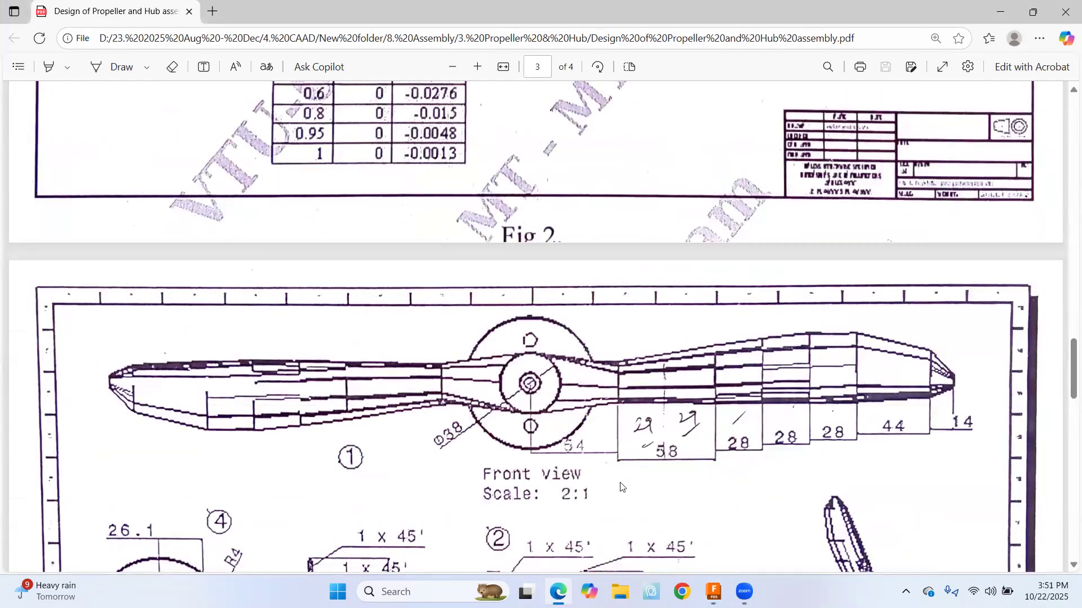
click(558, 592)
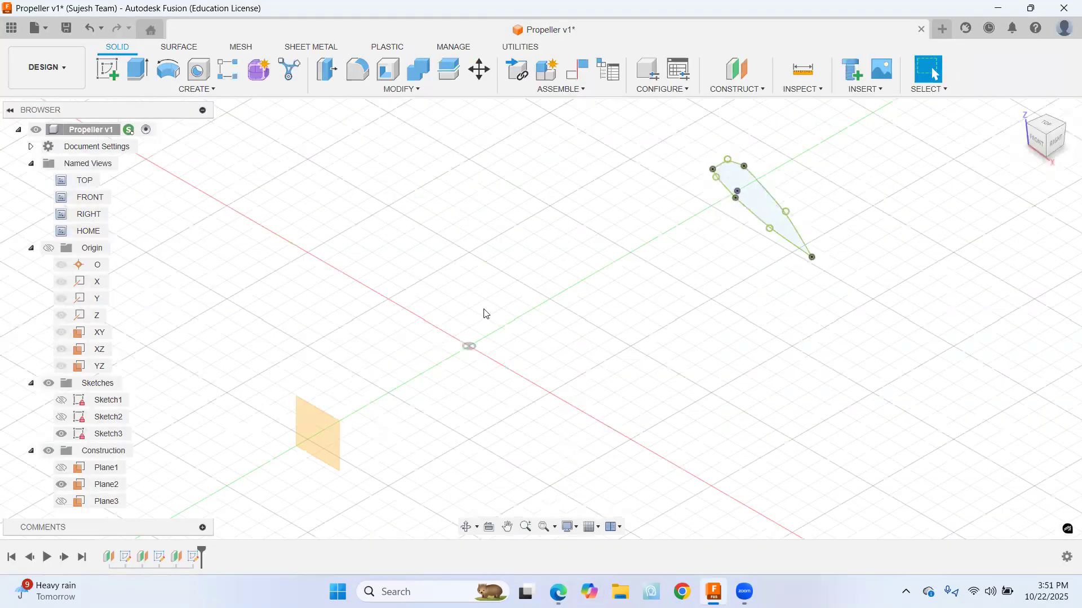
Create a construction plane offset -29 mm from Plane2
click(730, 91)
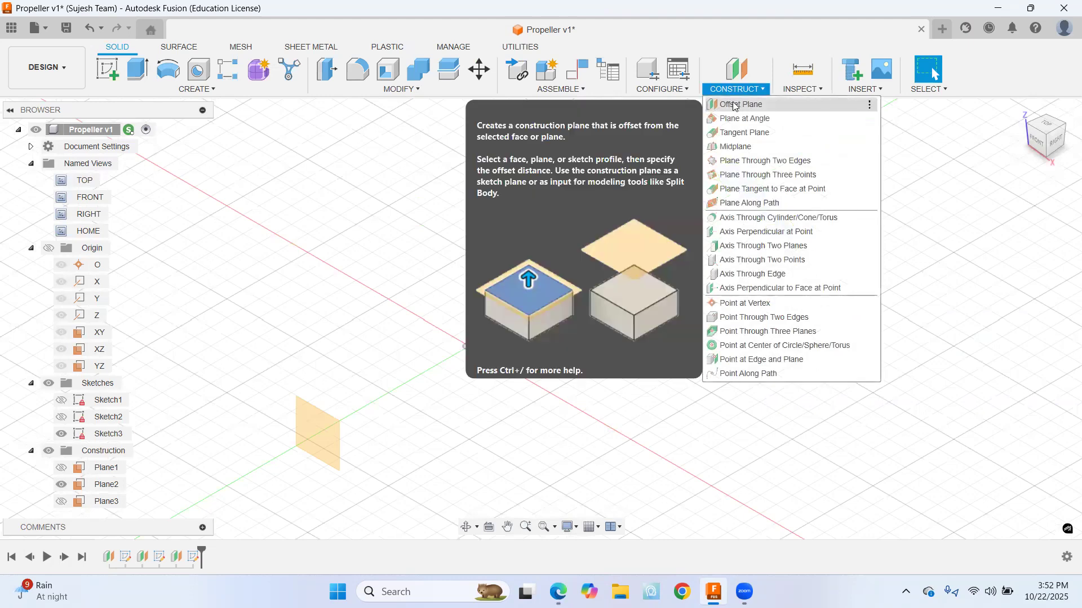
click(736, 105)
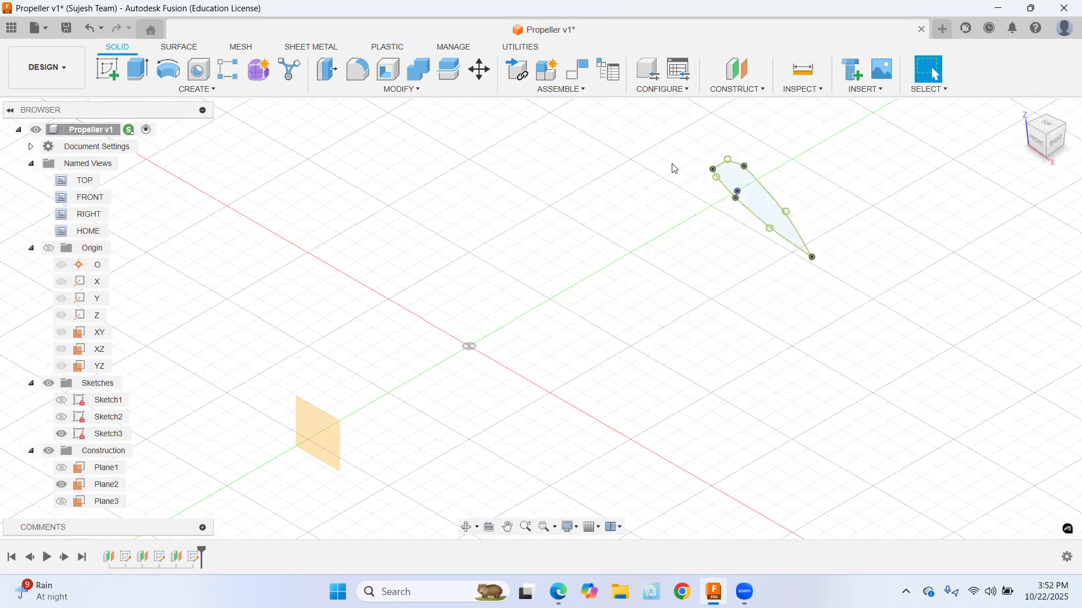
click(329, 441)
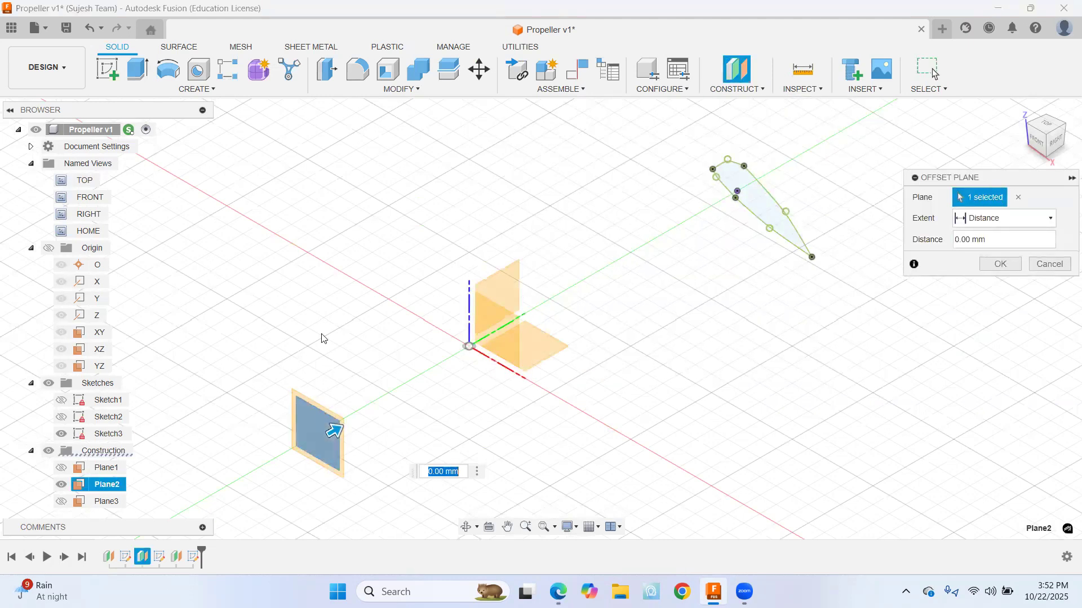
drag(960, 240, 940, 241)
text(-2)
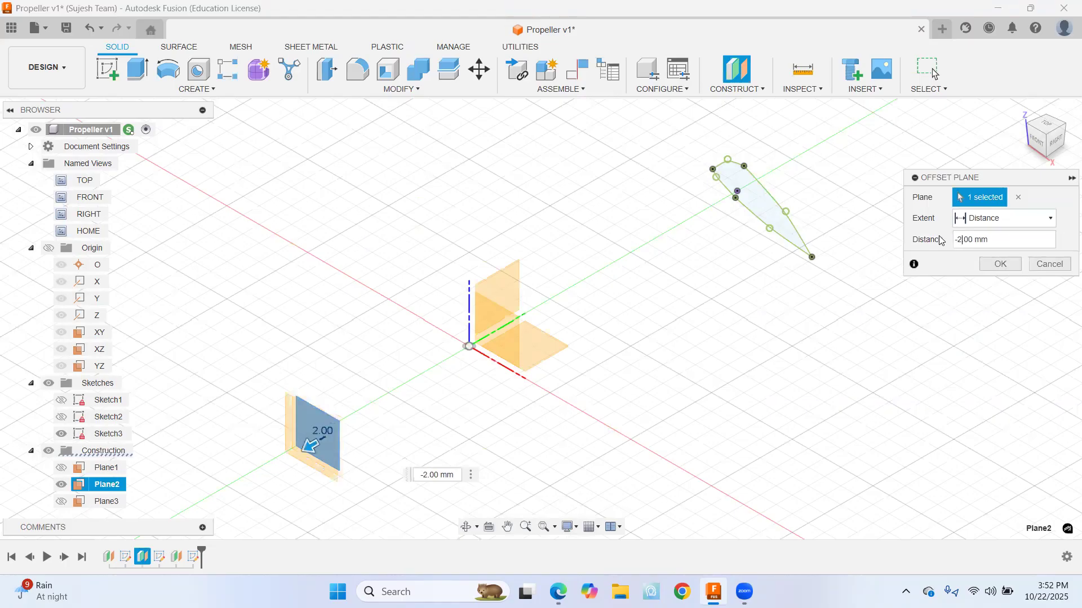
text(9)
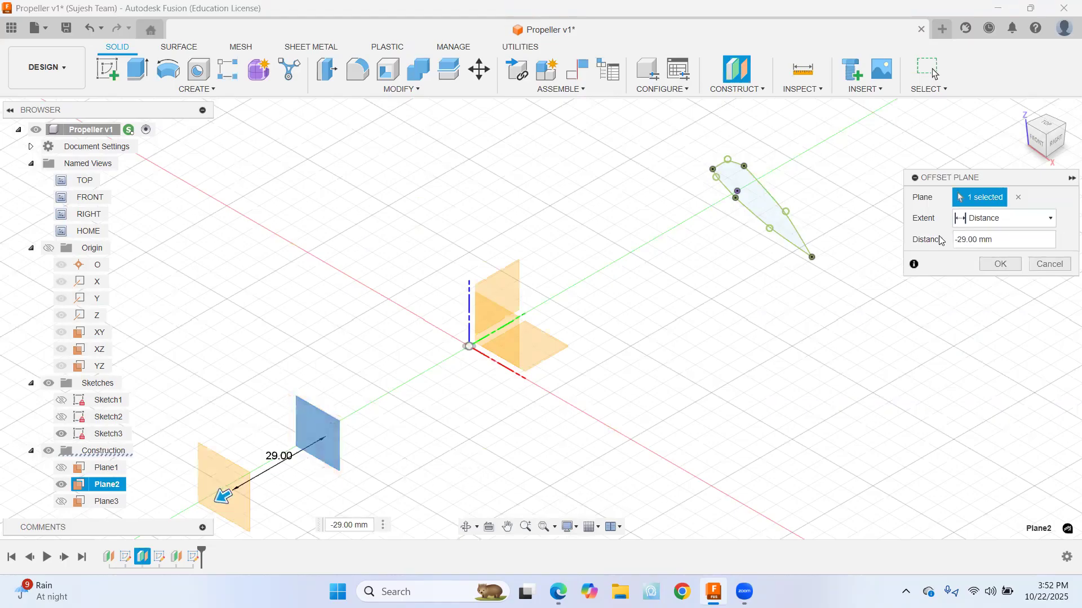
click(1000, 264)
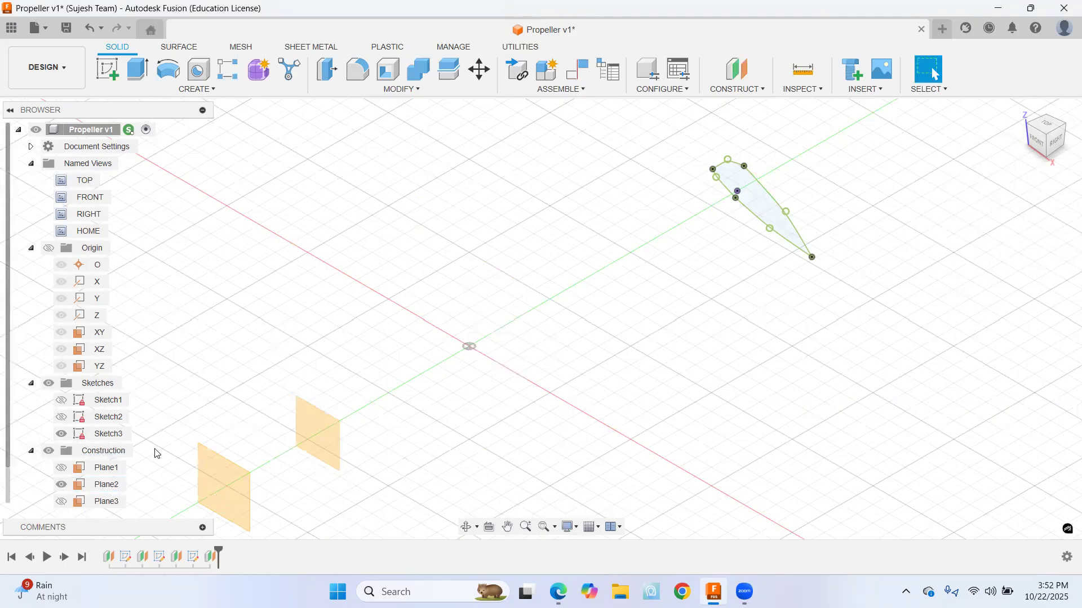
Hide Plane2 and start a sketch on the new -29 mm offset plane
scroll(269, 430, up, 1)
scroll(157, 485, down, 1)
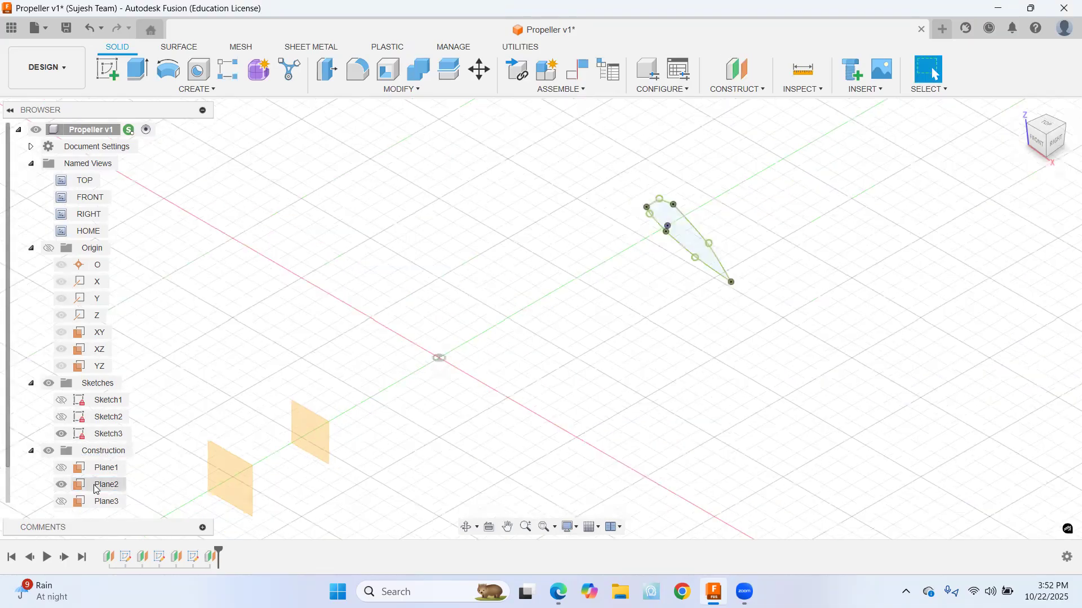
scroll(64, 481, down, 1)
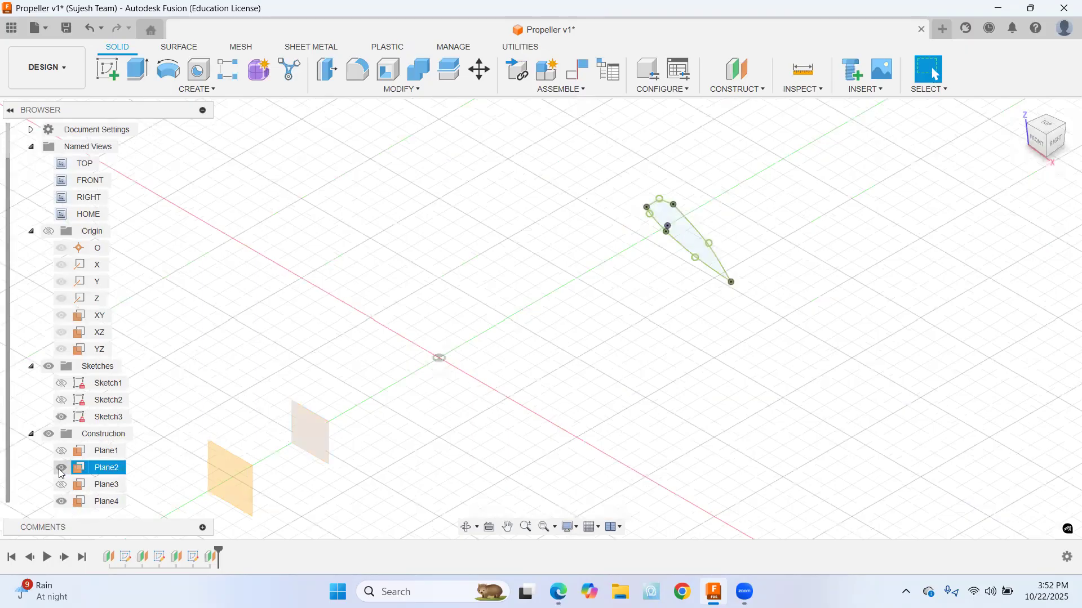
click(62, 468)
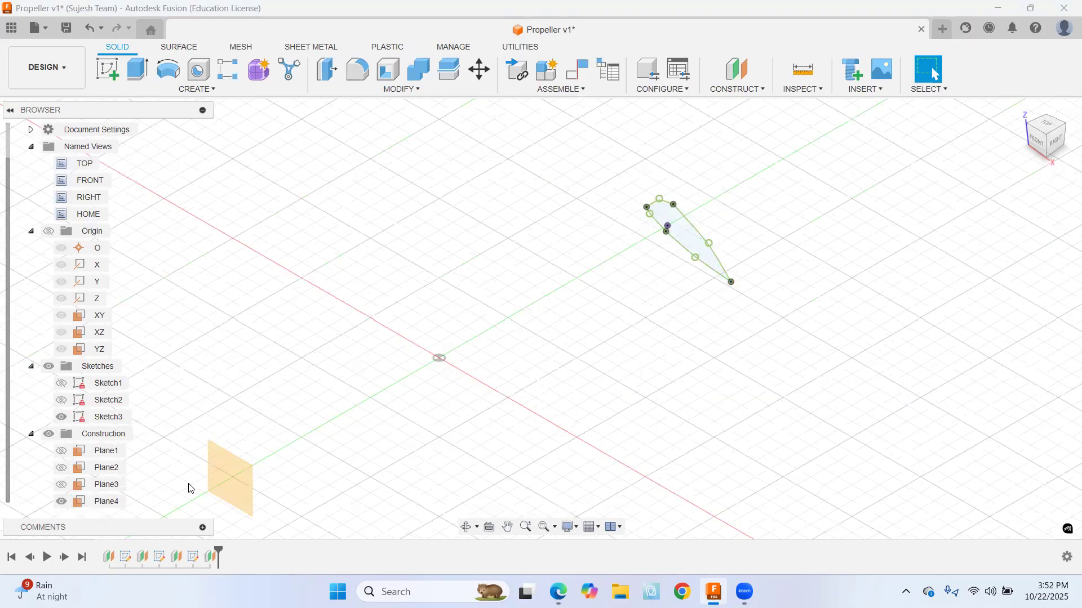
click(107, 69)
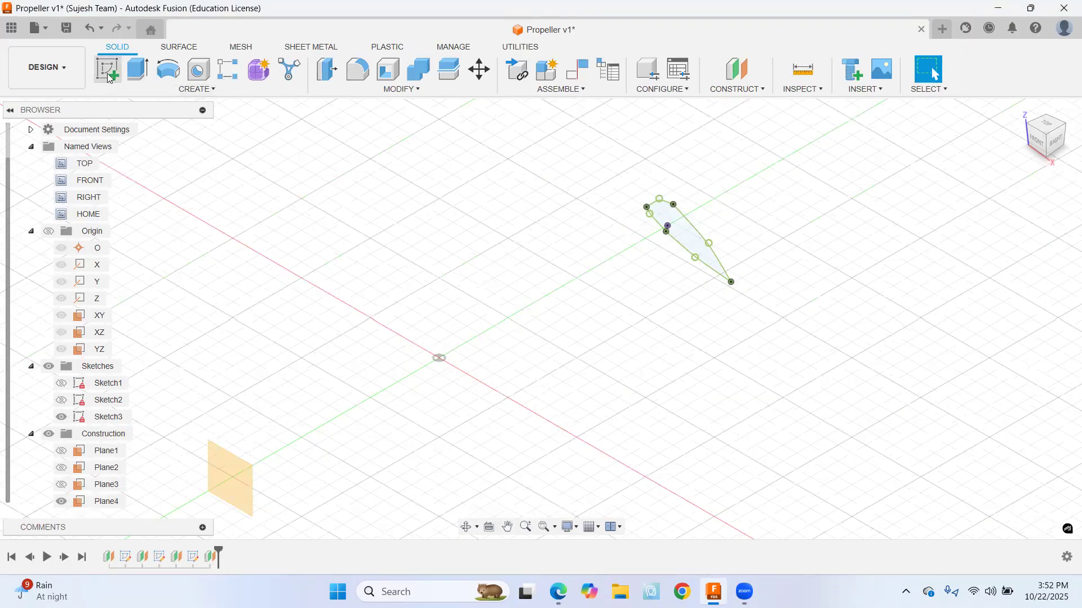
click(236, 473)
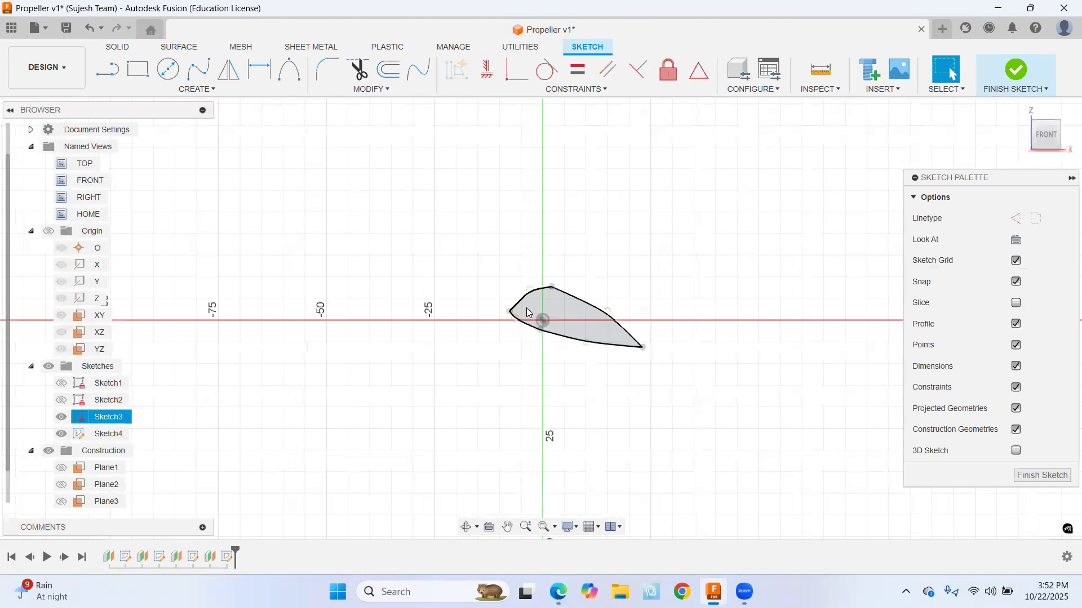
Project the four curves of the Sketch3 airfoil outline into the current sketch with the projection link kept on
scroll(527, 308, up, 3)
click(194, 90)
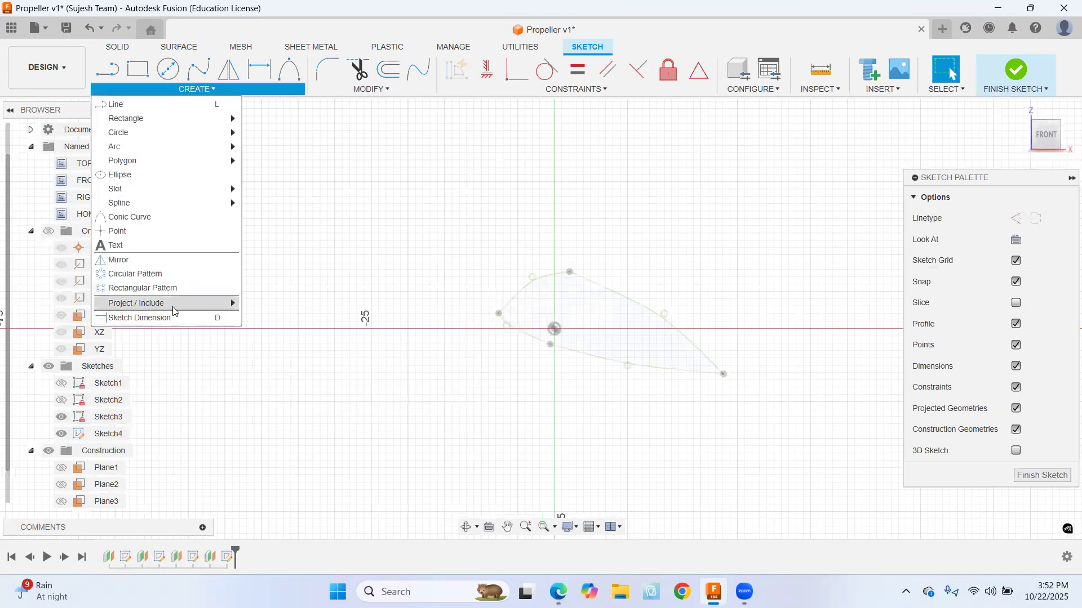
mouse_move(223, 303)
click(281, 305)
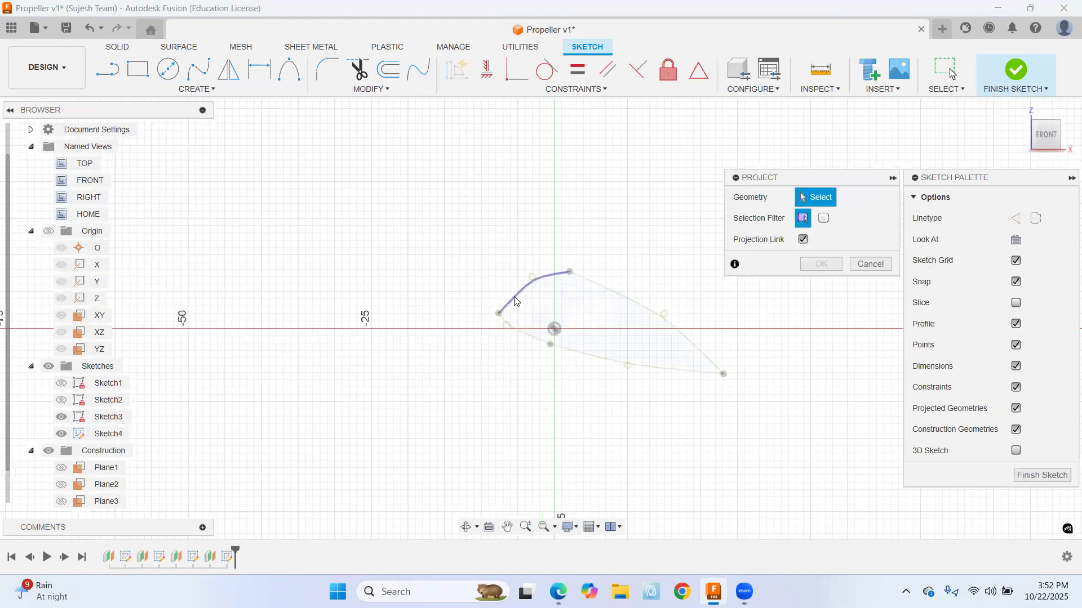
click(514, 296)
click(611, 294)
click(596, 356)
click(524, 341)
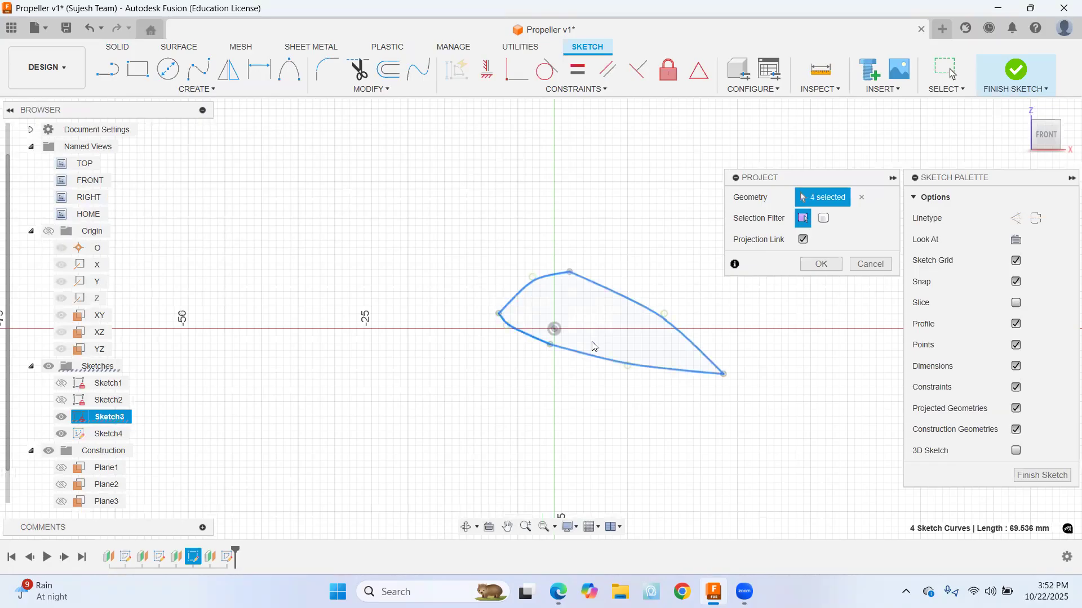
click(821, 265)
Draw a vertical line 19 mm long upward from the origin and convert it to construction geometry
click(108, 69)
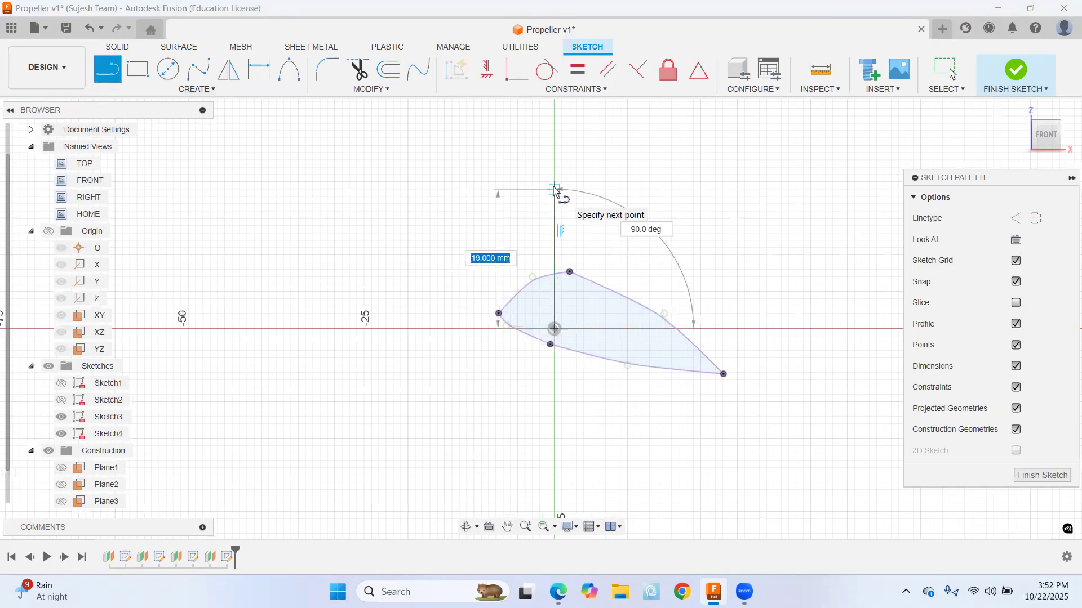
click(555, 191)
key(Escape)
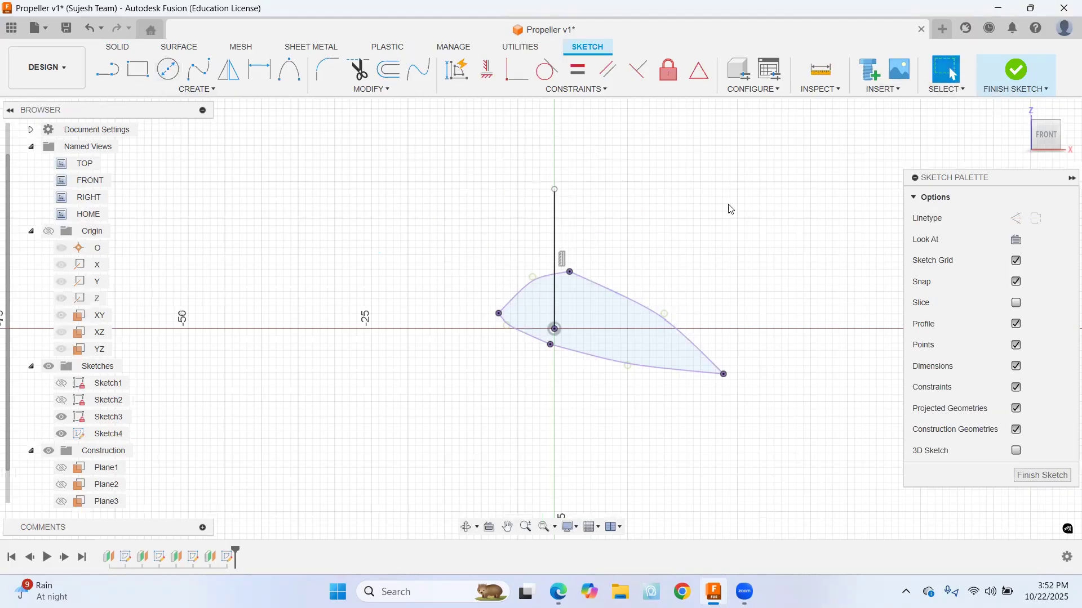
click(560, 213)
click(1016, 218)
click(746, 238)
Mirror the projected airfoil outline about the vertical construction line
click(229, 70)
drag(457, 230, 785, 437)
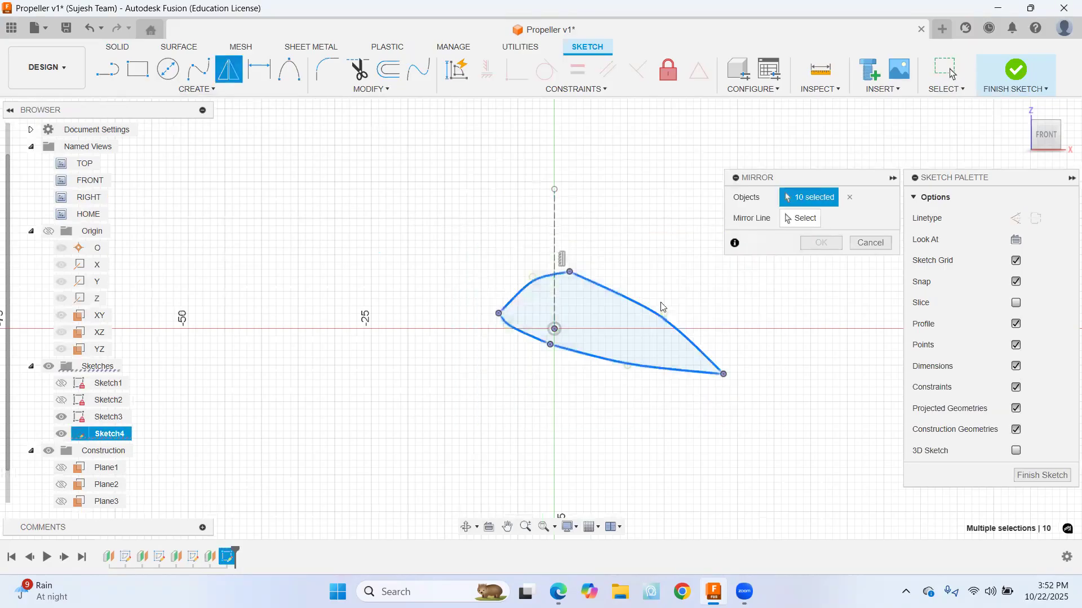
click(560, 211)
click(783, 224)
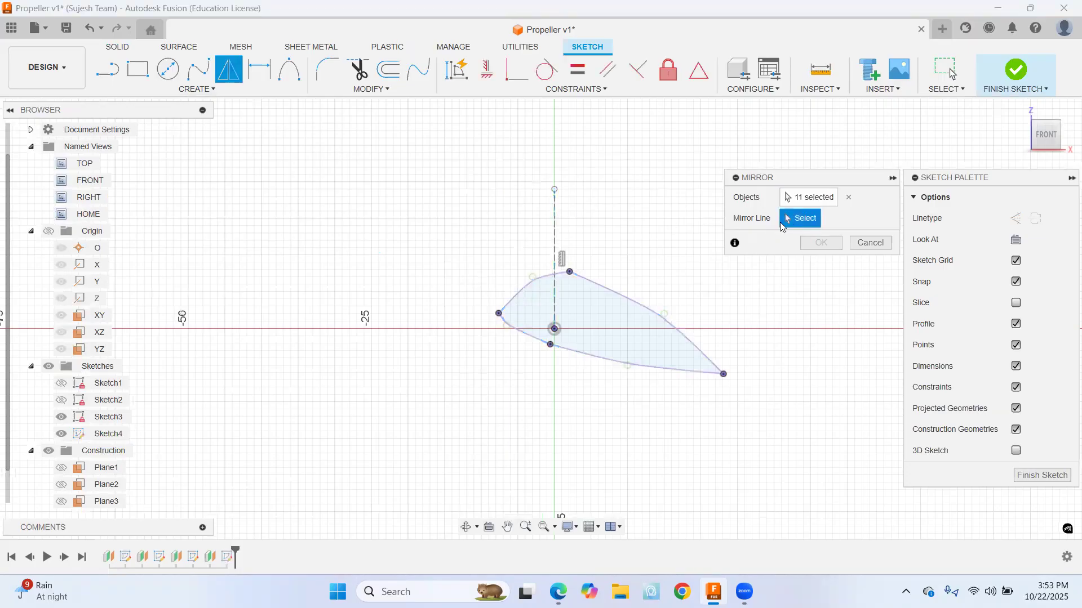
click(557, 225)
click(831, 249)
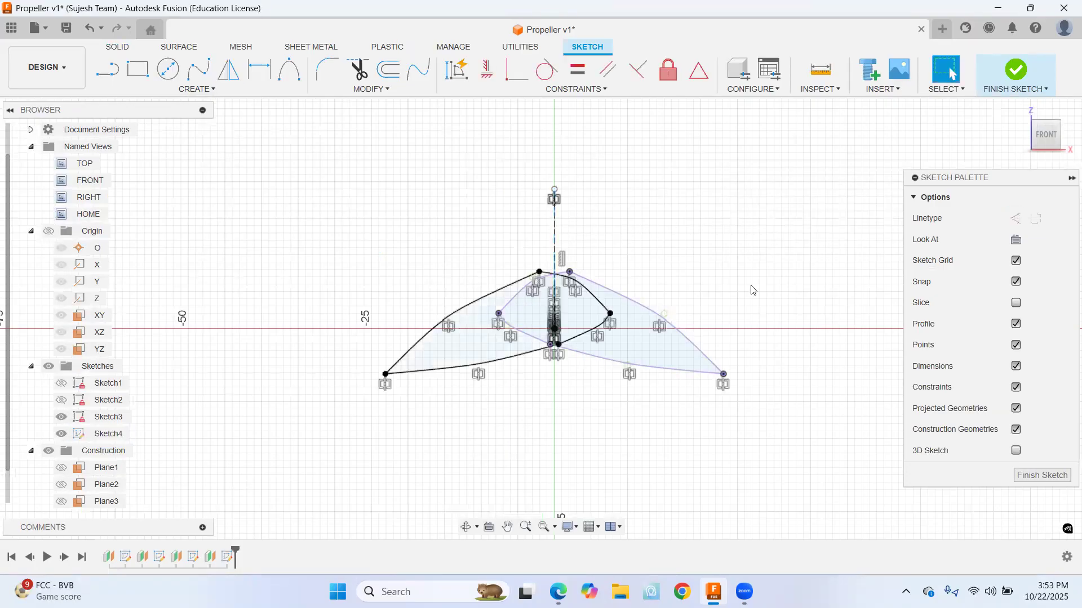
Try to delete the mirror line and apply a Fix constraint to the mirrored airfoil outline
click(556, 242)
key(Delete)
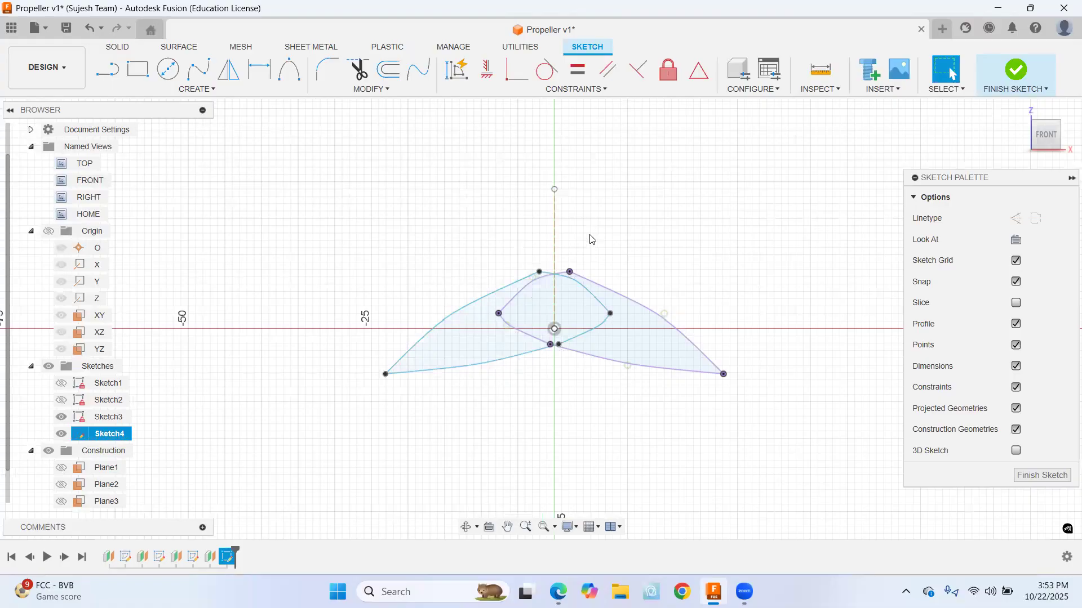
click(556, 236)
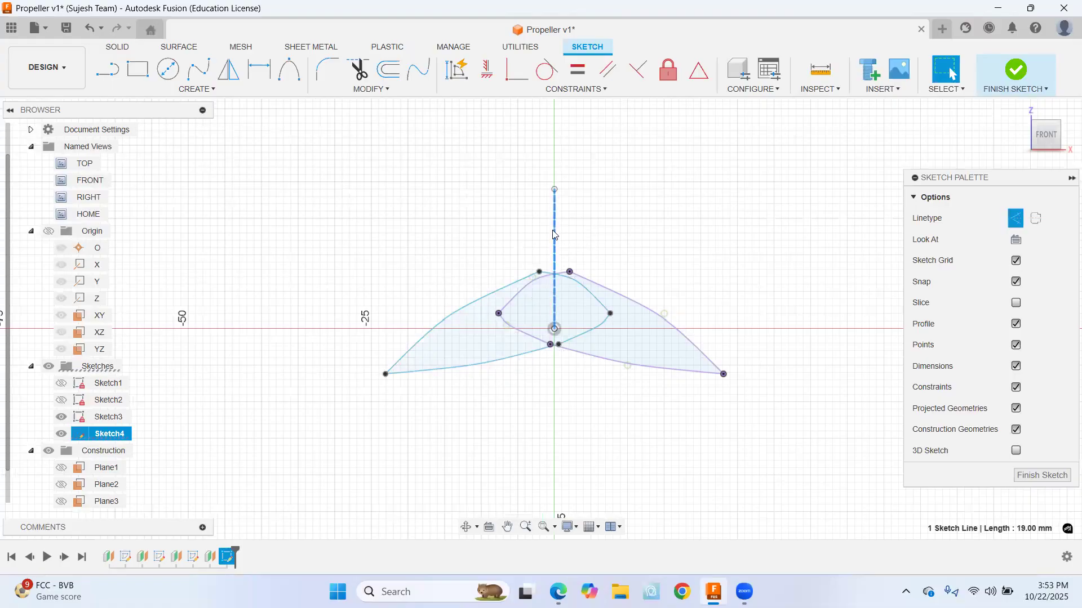
key(Delete)
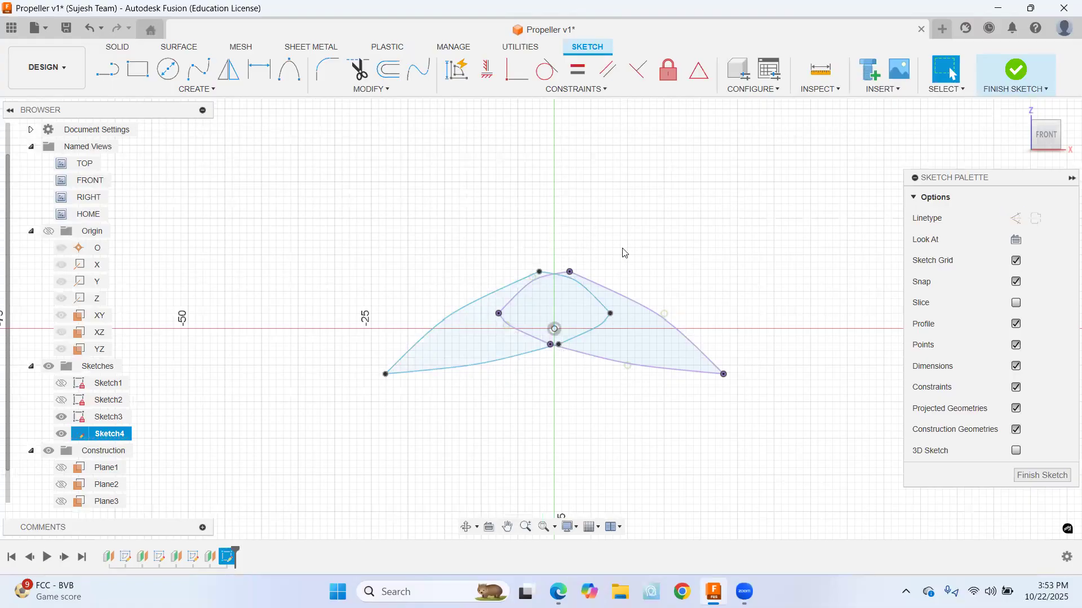
click(668, 69)
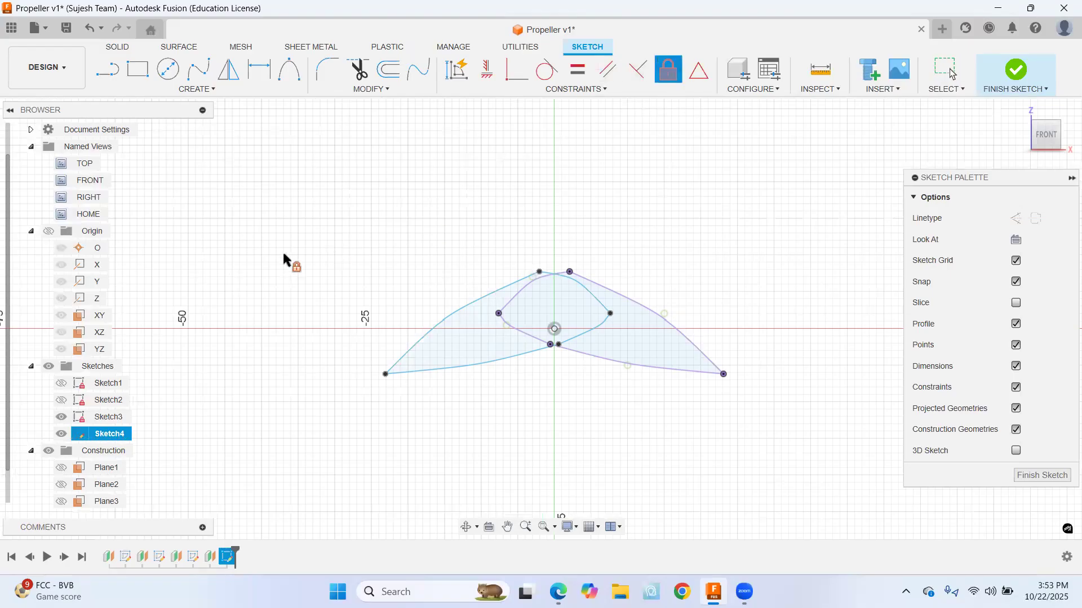
drag(376, 301, 655, 458)
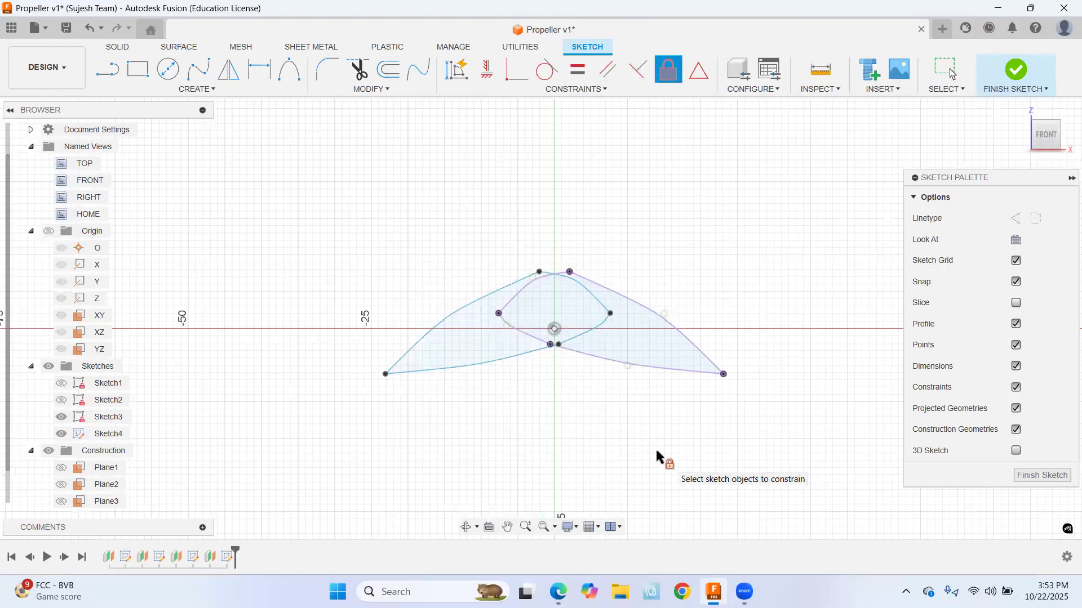
drag(337, 208, 650, 459)
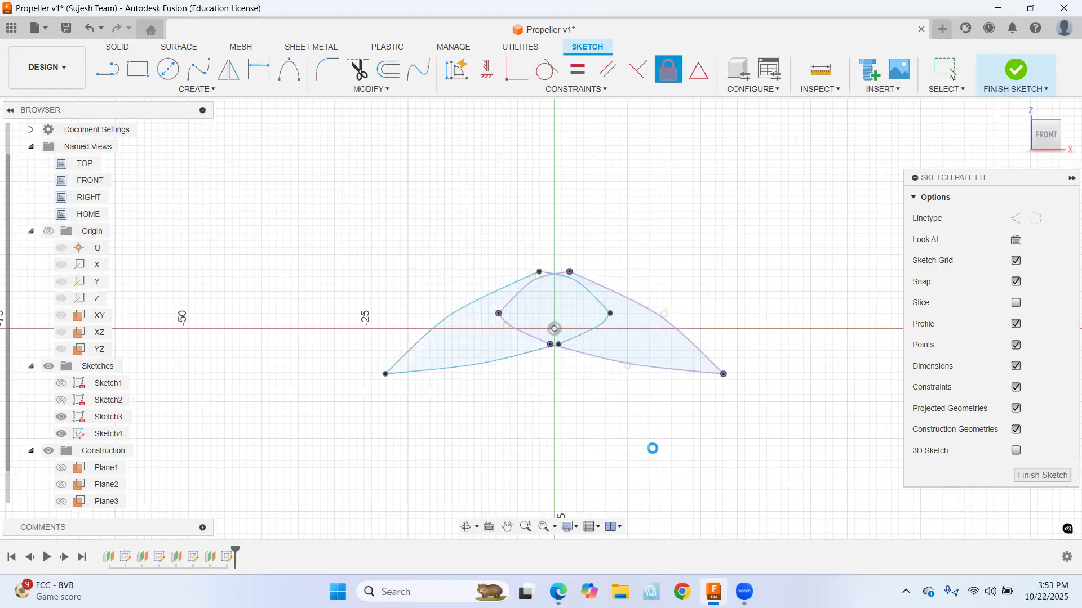
key(Escape)
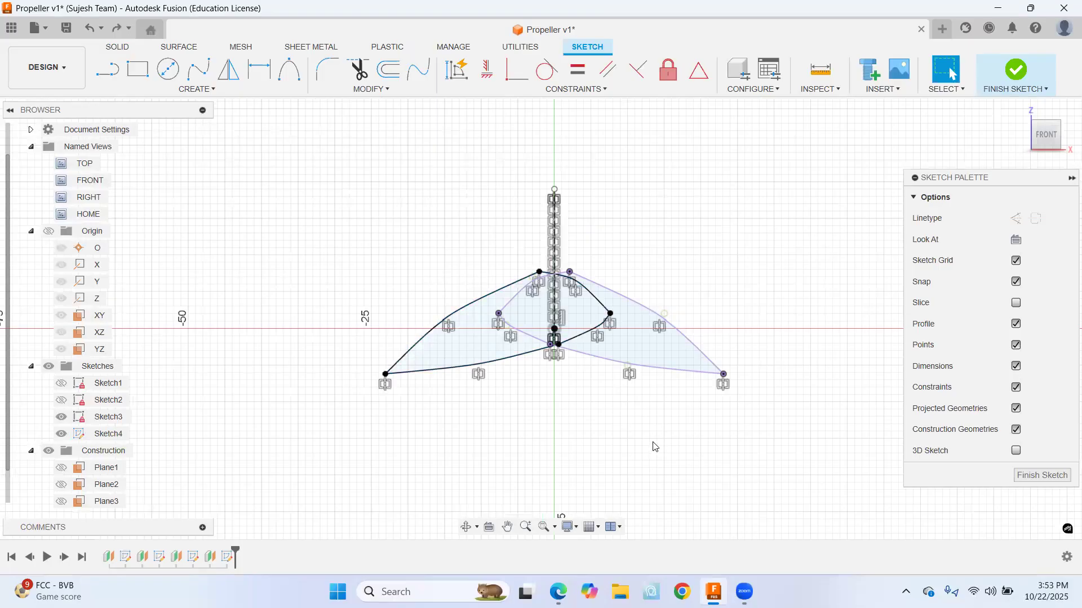
Apply a Fix constraint to the entire mirrored airfoil outline
click(668, 70)
drag(314, 239, 694, 442)
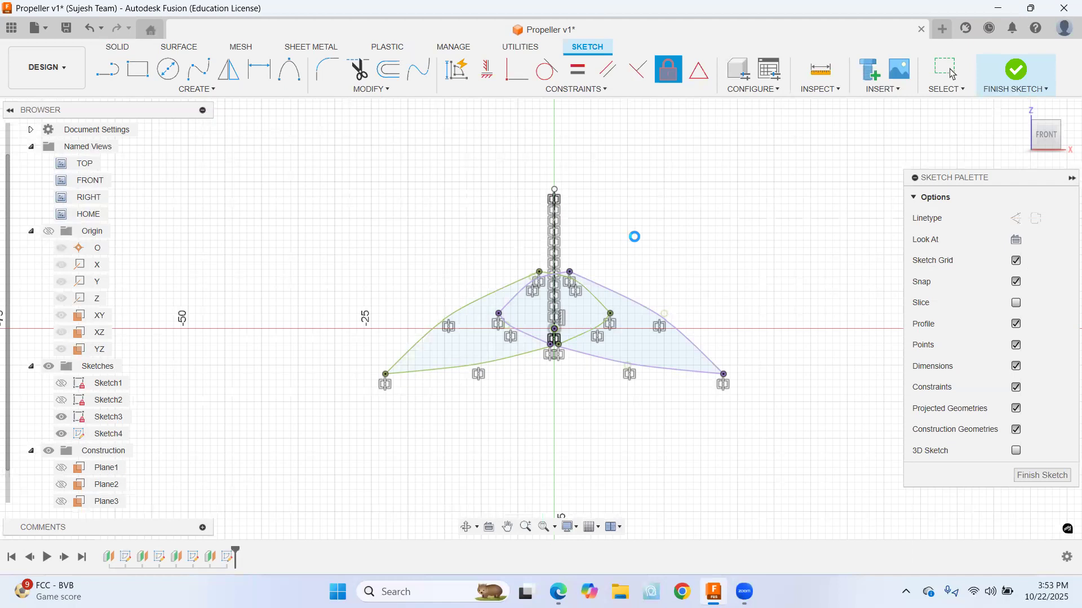
key(Escape)
Delete the symmetry constraints and the vertical construction line, and finish the sketch
click(555, 213)
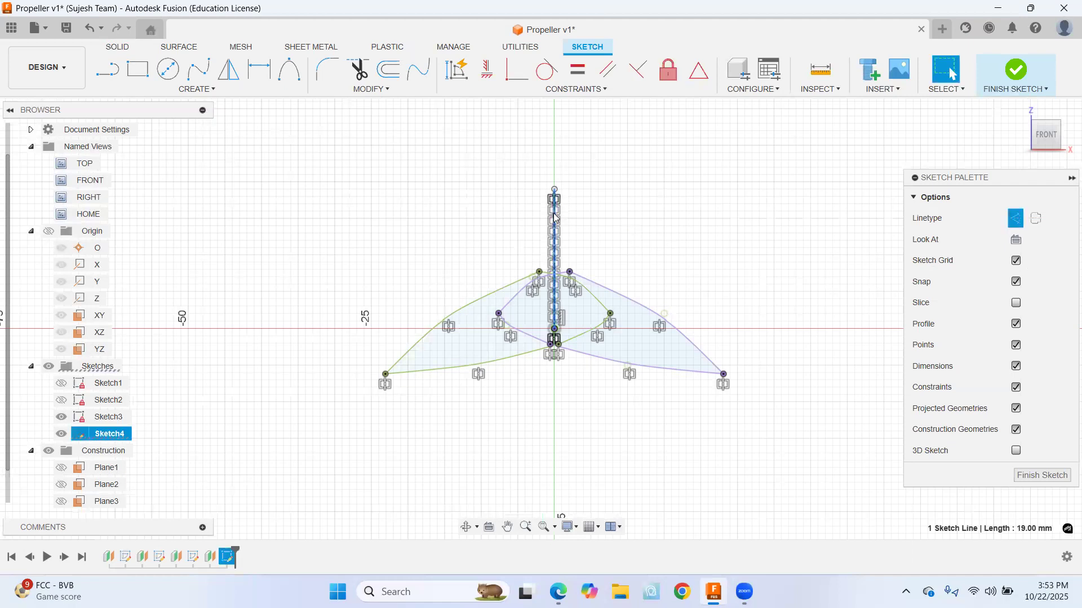
key(x)
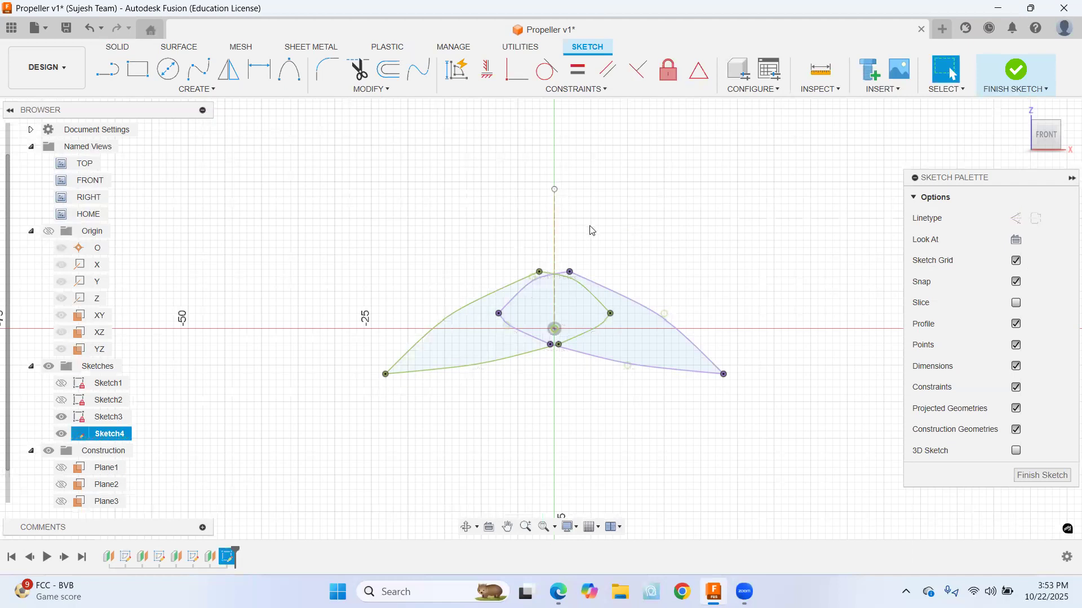
click(555, 230)
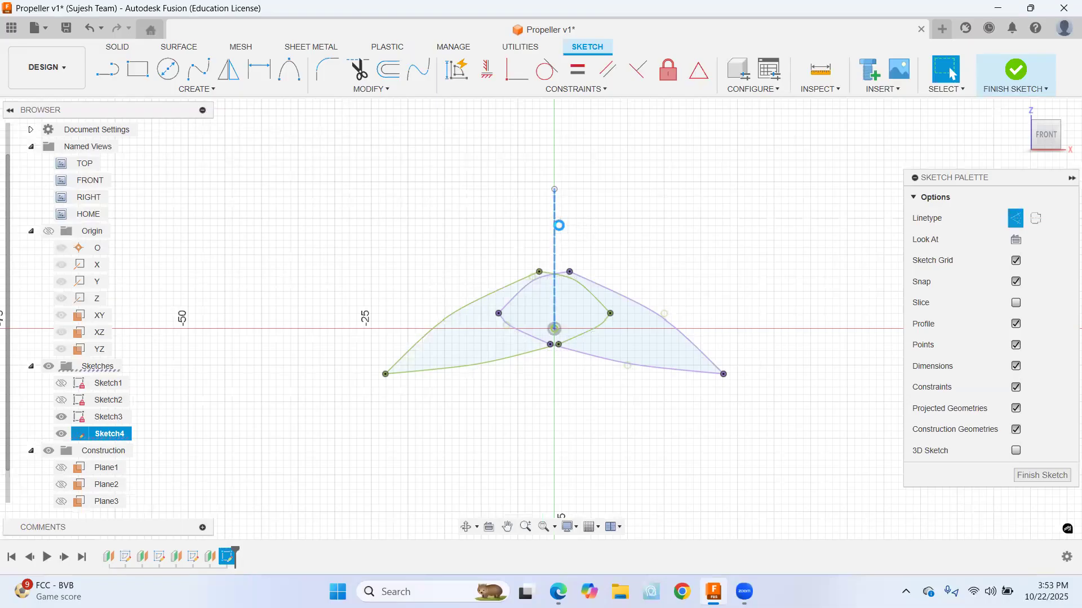
key(Delete)
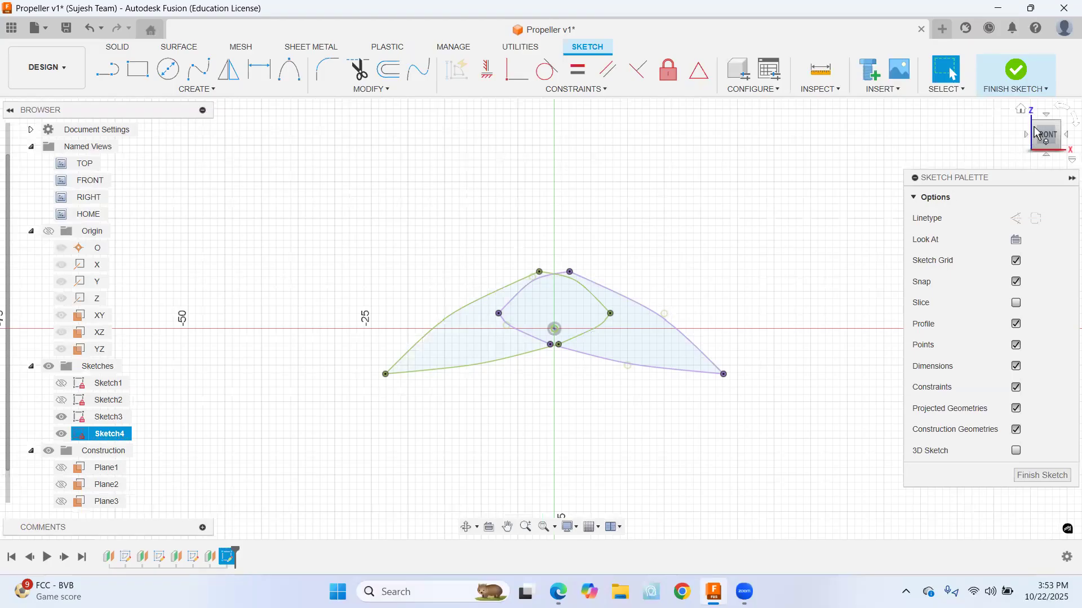
click(1015, 84)
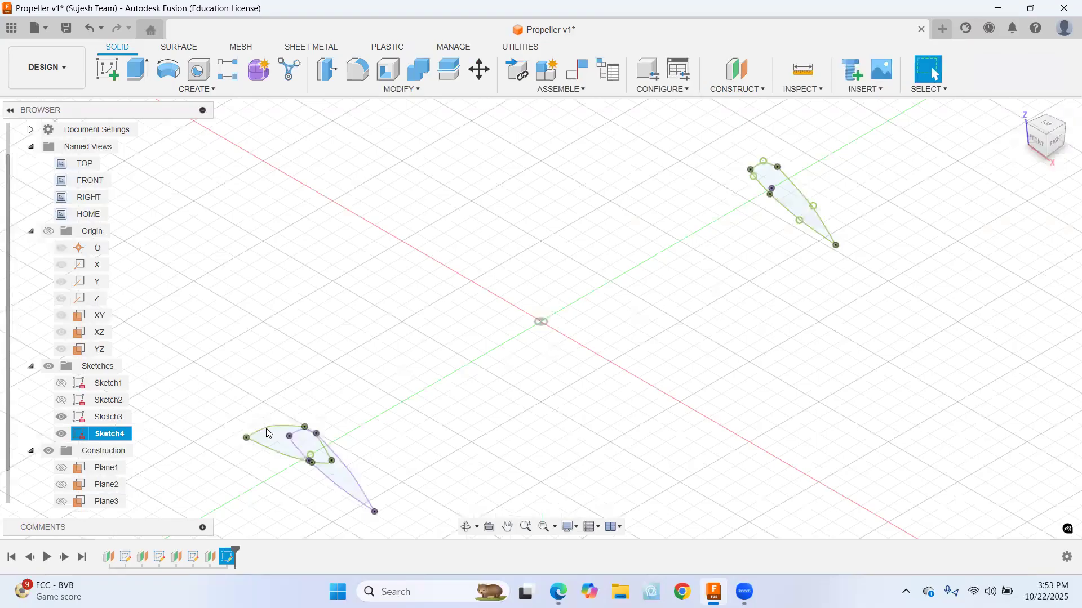
Delete the projected airfoil curves from Sketch4, keeping only the mirrored outline
click(356, 480)
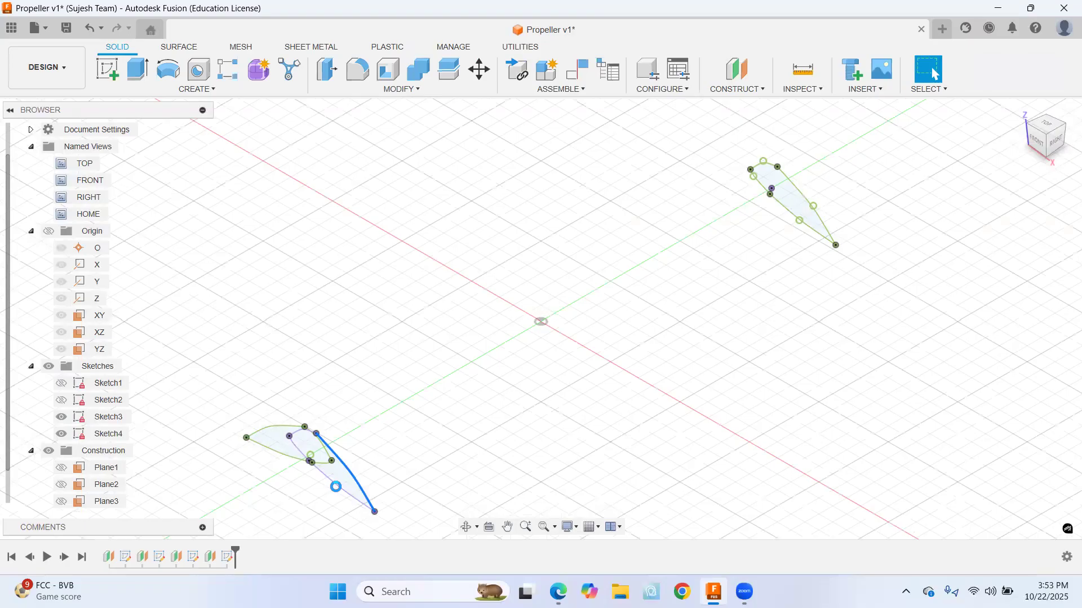
key(Delete)
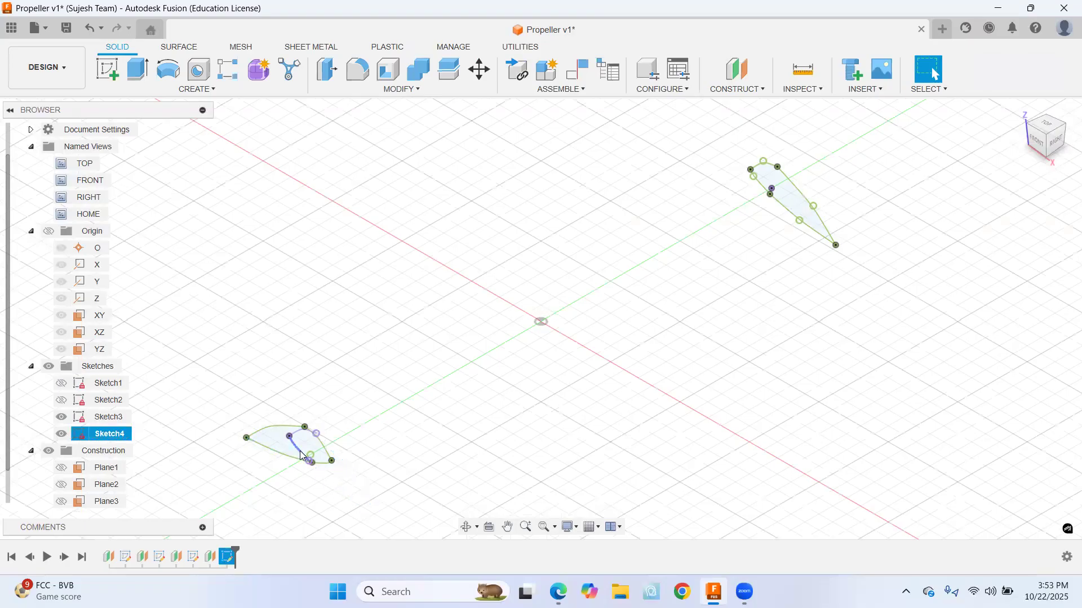
click(304, 432)
key(Delete)
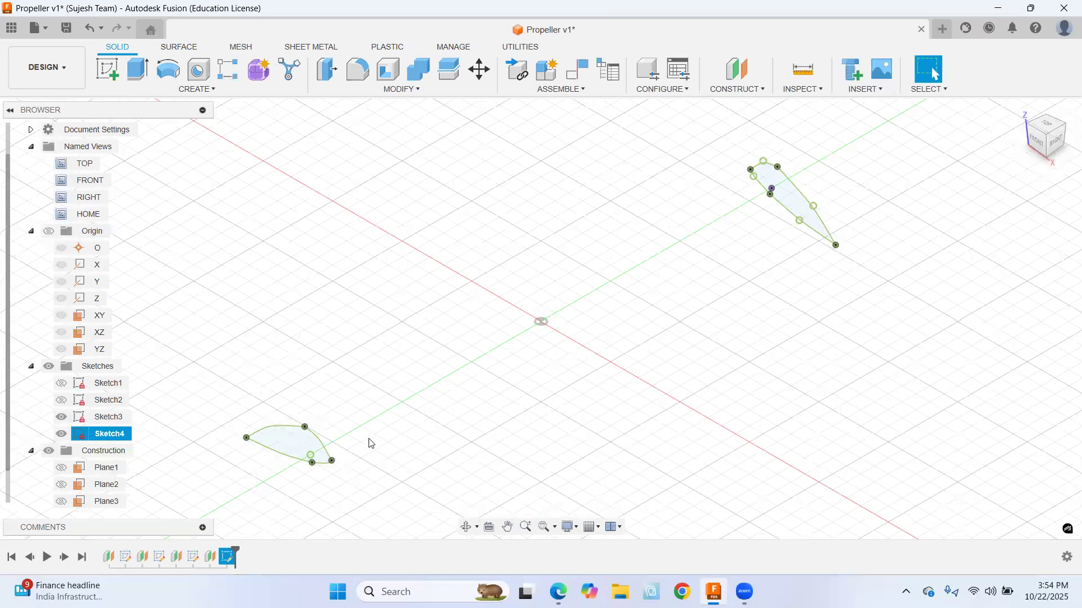
Compare the two opposite airfoil sections in front and isometric views, and check the blade section spacings in the PDF drawing
click(1039, 147)
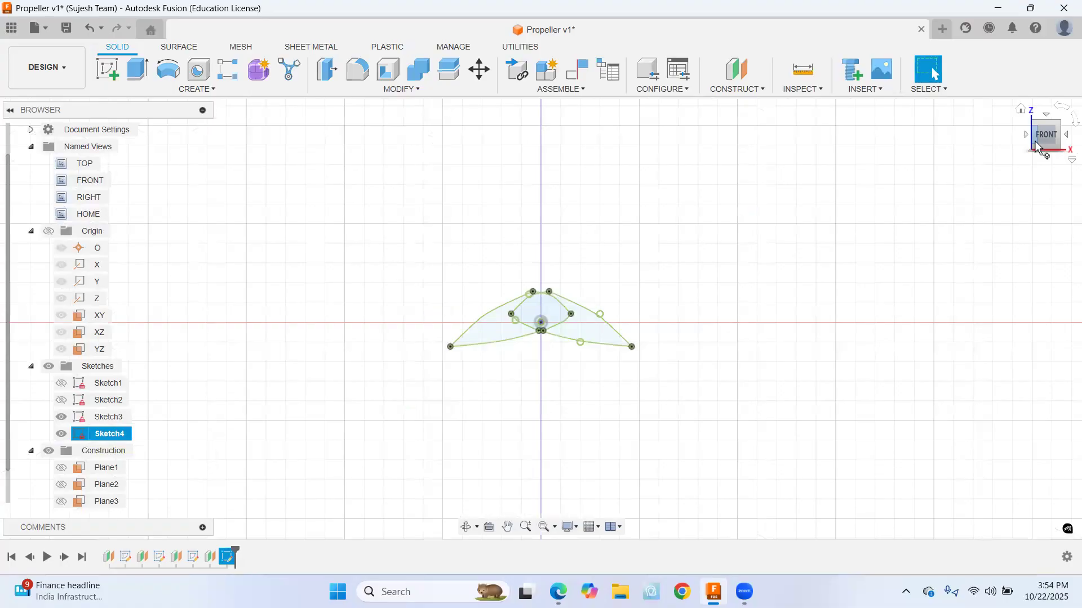
click(1024, 115)
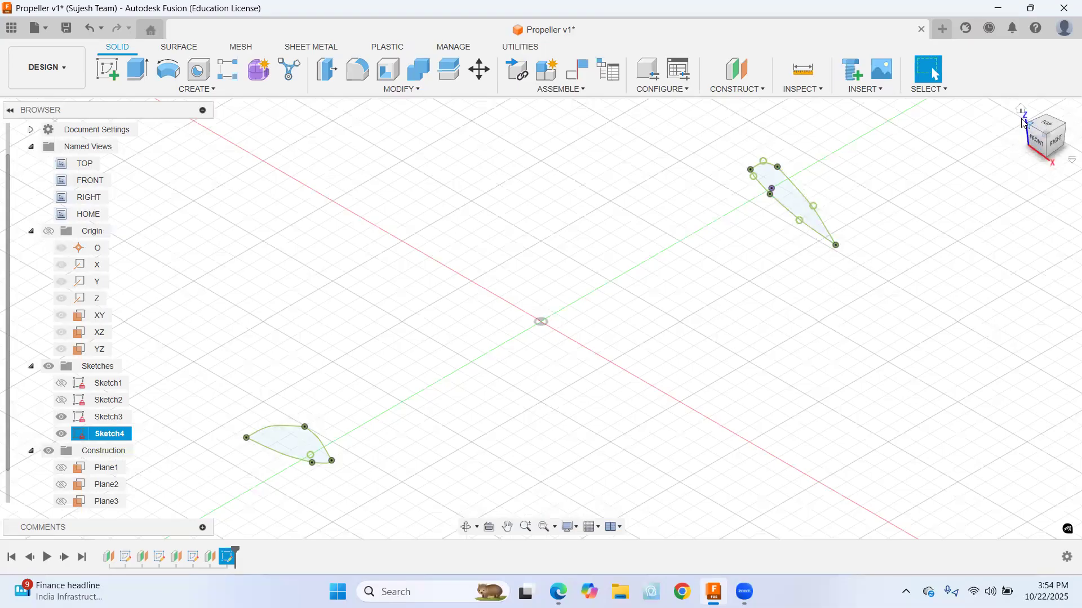
click(1035, 138)
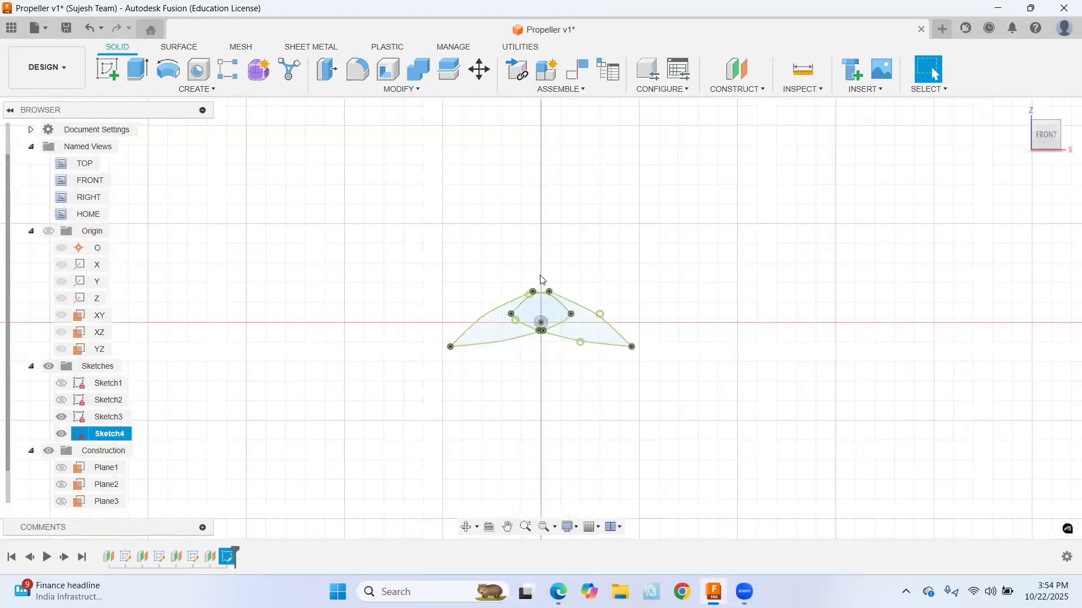
click(1021, 109)
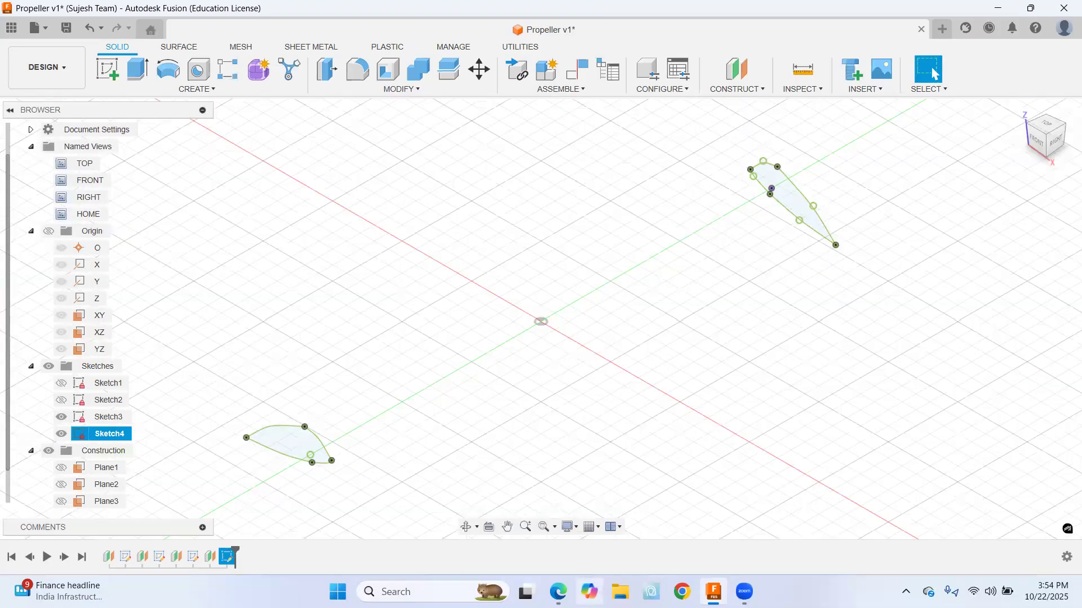
key(alt+Tab)
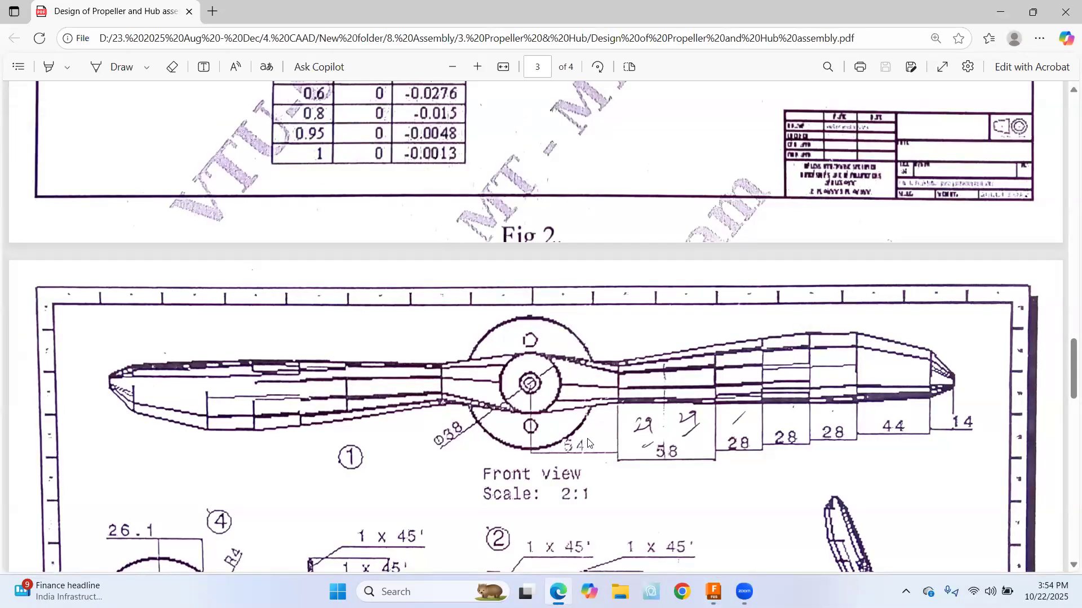
key(alt+Tab)
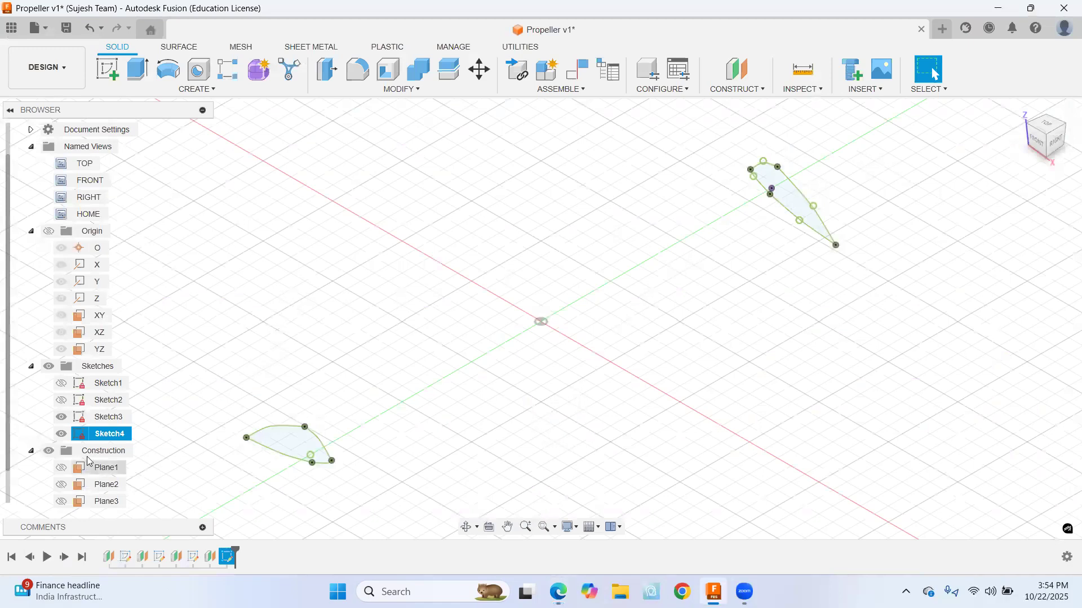
Hide Sketch3 and Sketch4 and make Plane3 visible
click(61, 433)
click(62, 418)
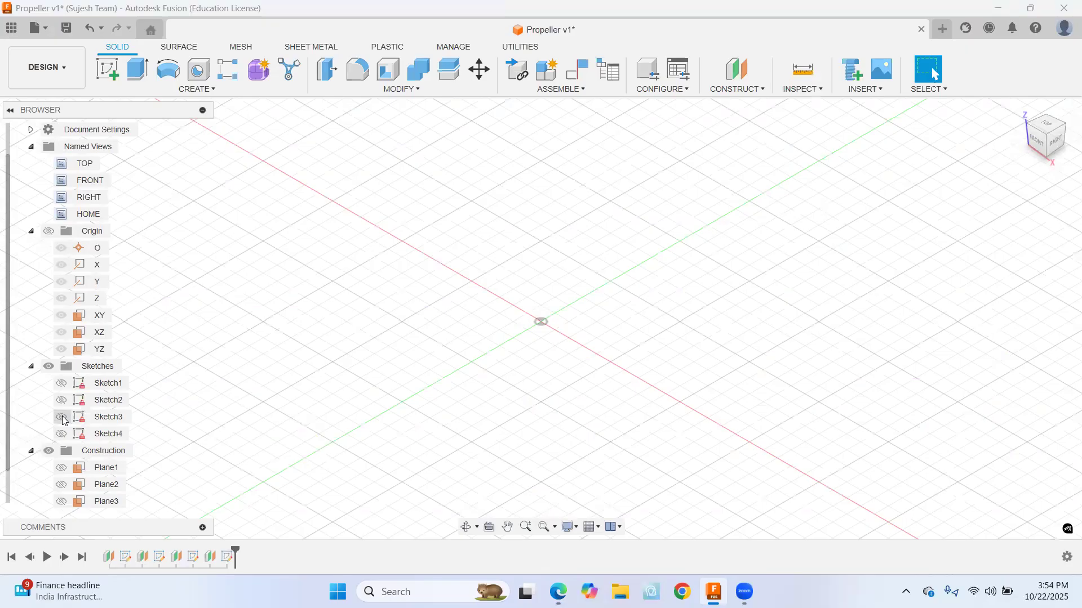
scroll(67, 490, down, 1)
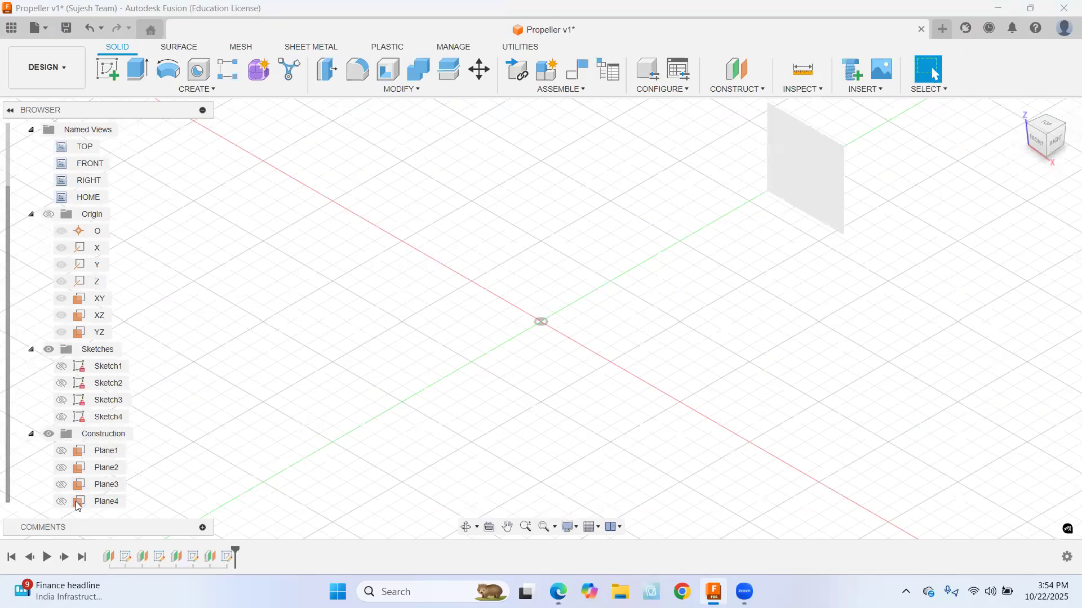
click(61, 485)
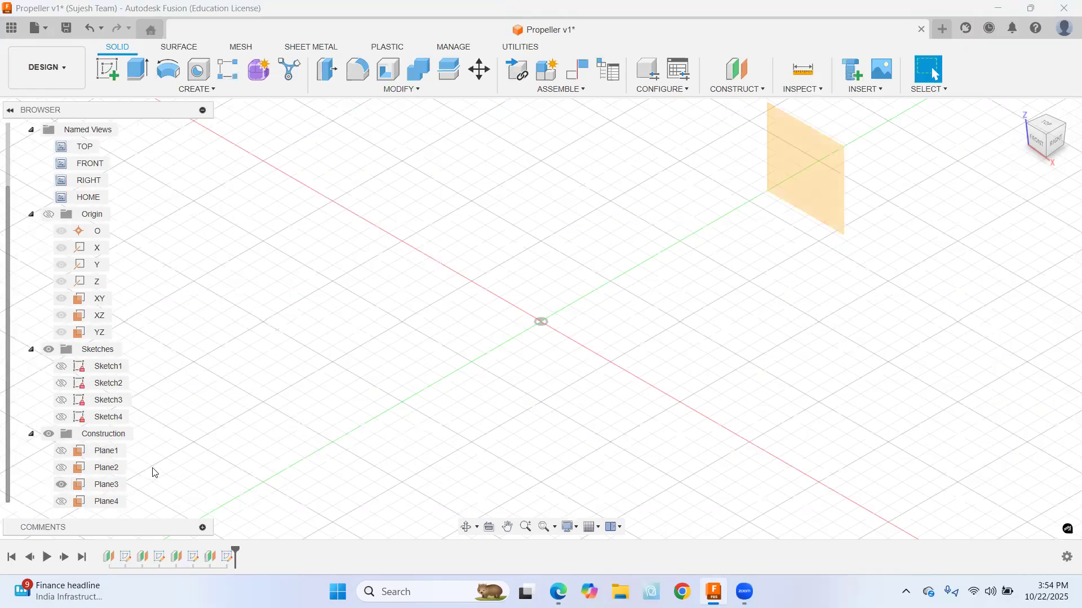
scroll(155, 473, up, 1)
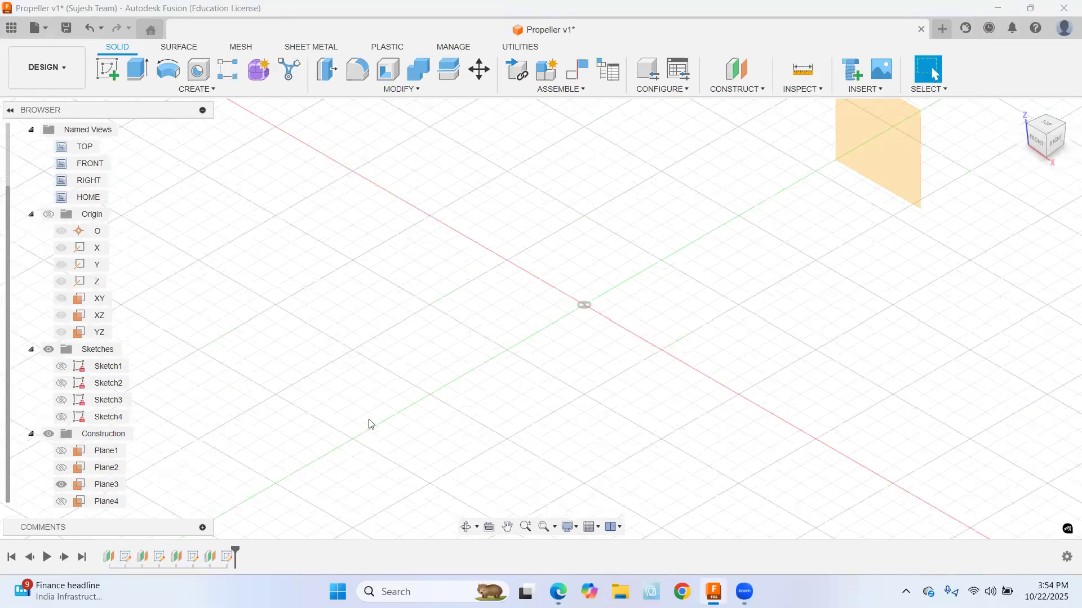
scroll(369, 423, down, 1)
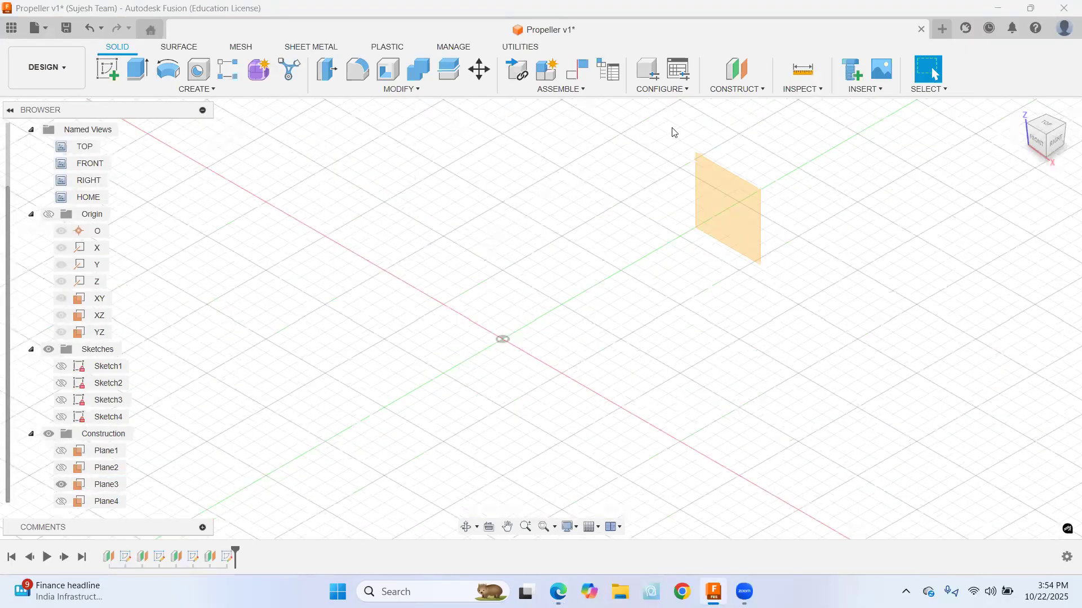
Create a construction plane offset 29 mm from Plane3
click(752, 95)
click(732, 103)
click(742, 189)
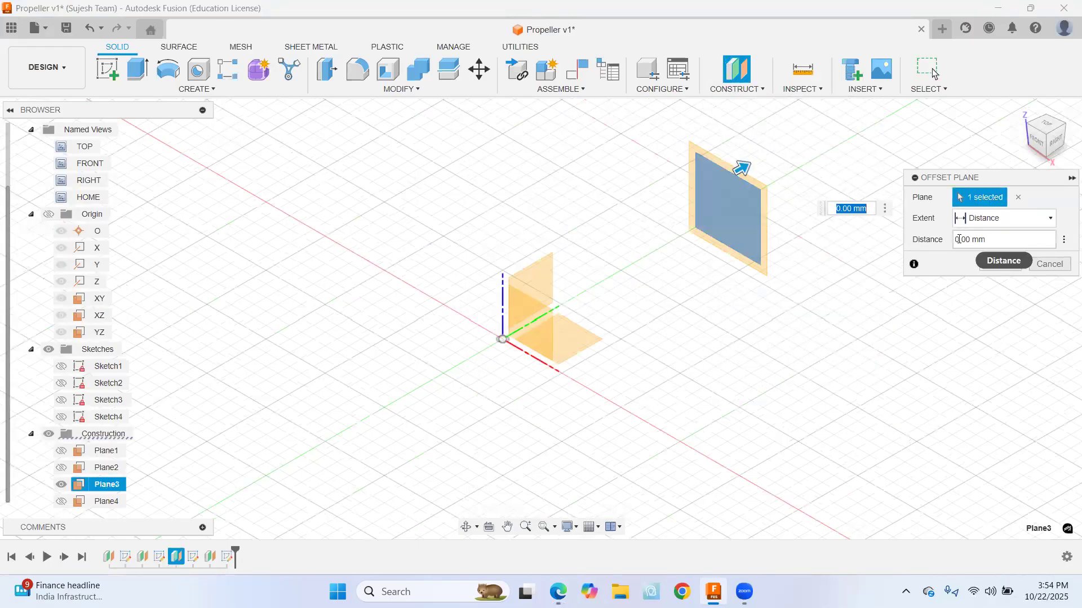
drag(958, 239, 943, 243)
text(29)
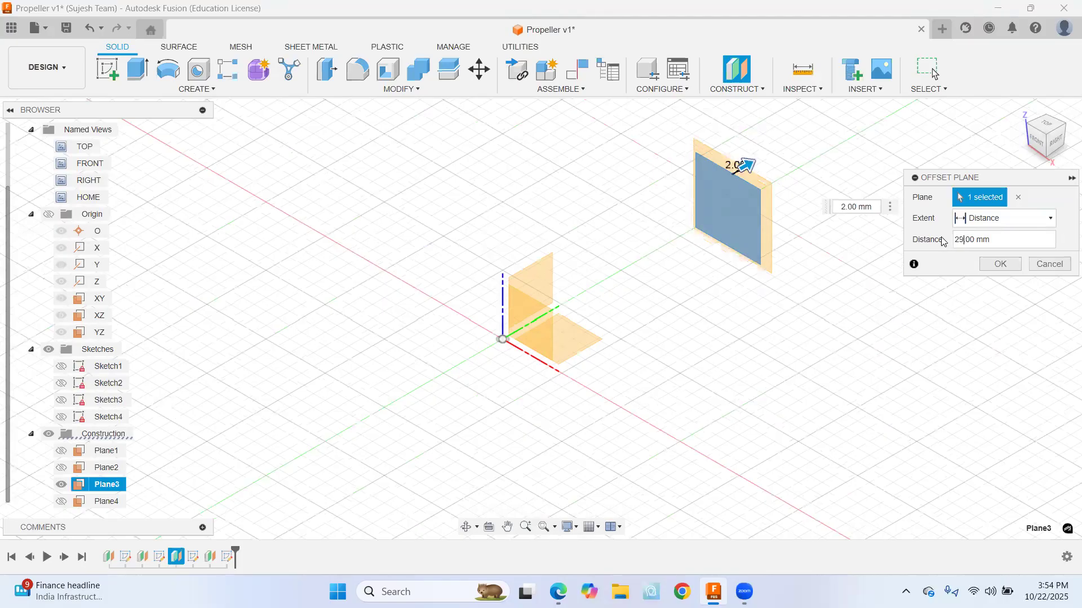
click(992, 264)
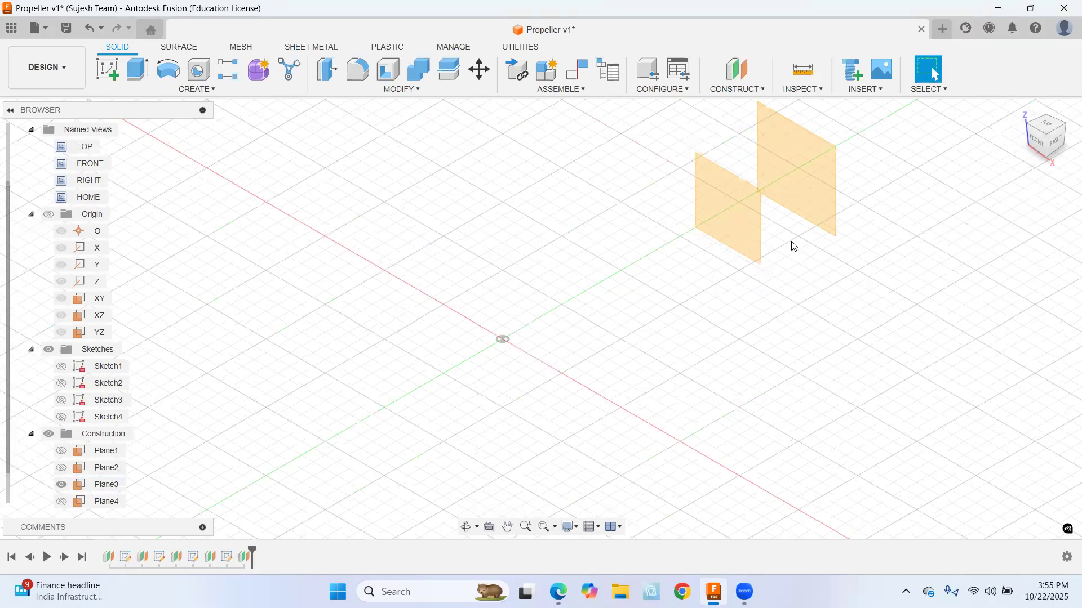
Hide Plane3 and start a sketch on the new offset plane
click(62, 485)
scroll(711, 286, down, 1)
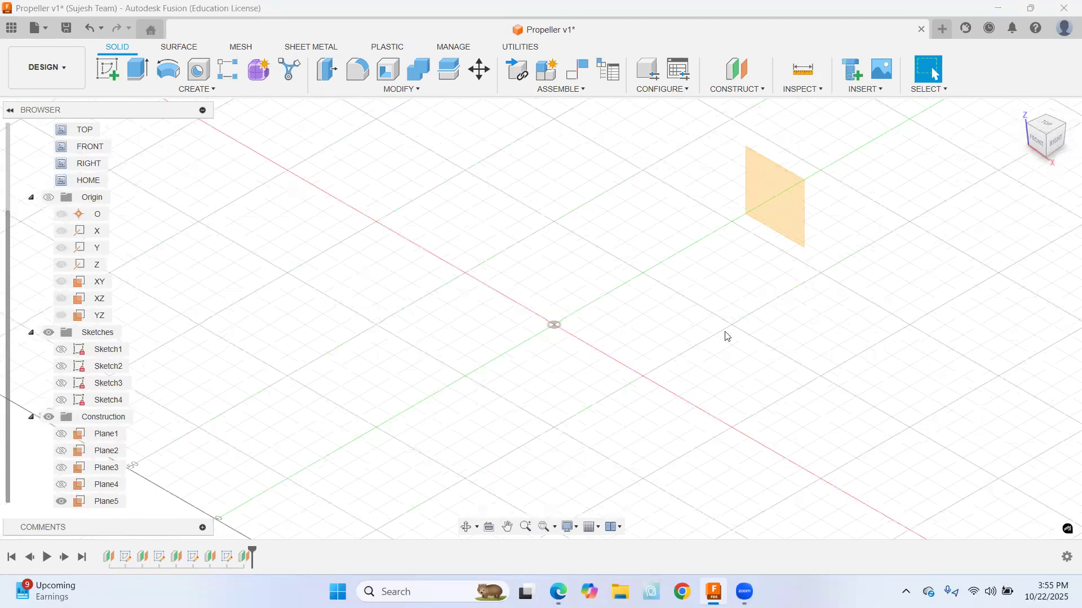
click(779, 212)
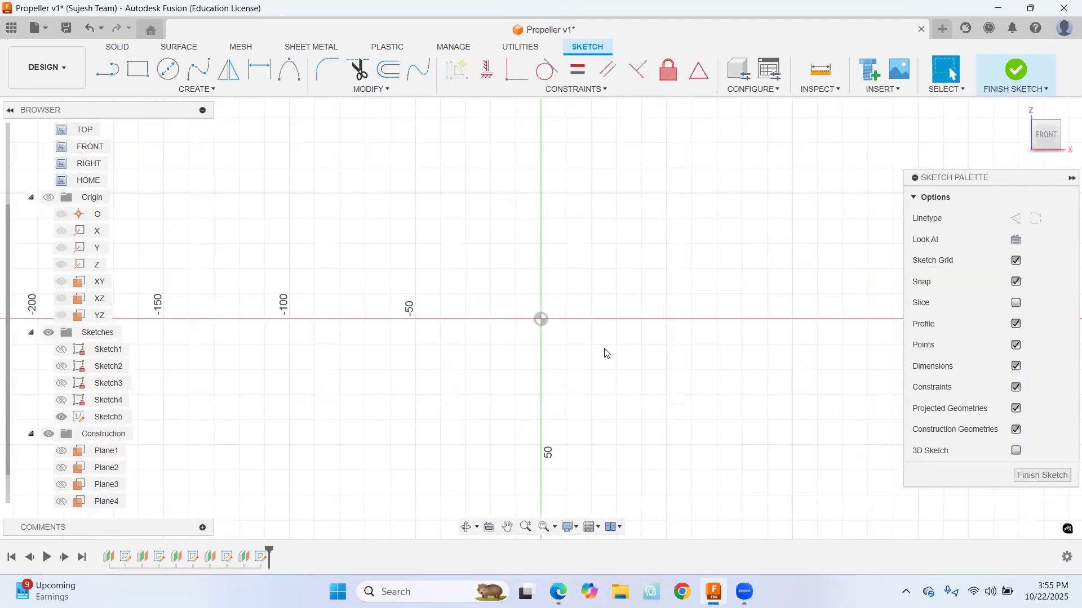
Look up airfoil 3 (TA 12) in the PDF drawing and draw two construction lines from the origin, one horizontal and one 12° below it
key(alt+Tab)
scroll(431, 375, down, 7)
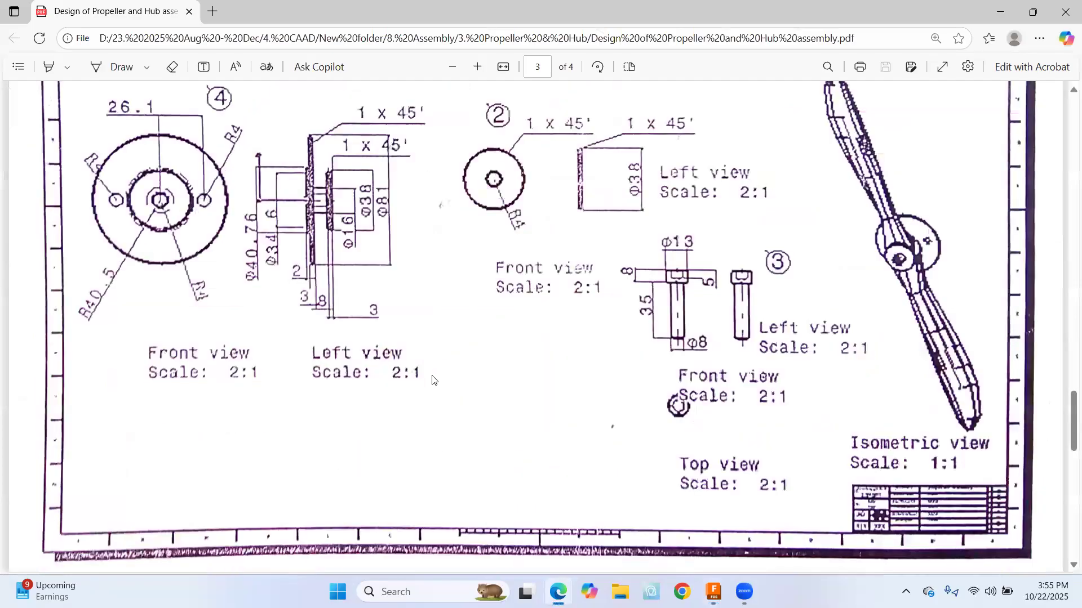
scroll(433, 380, down, 5)
scroll(363, 445, down, 3)
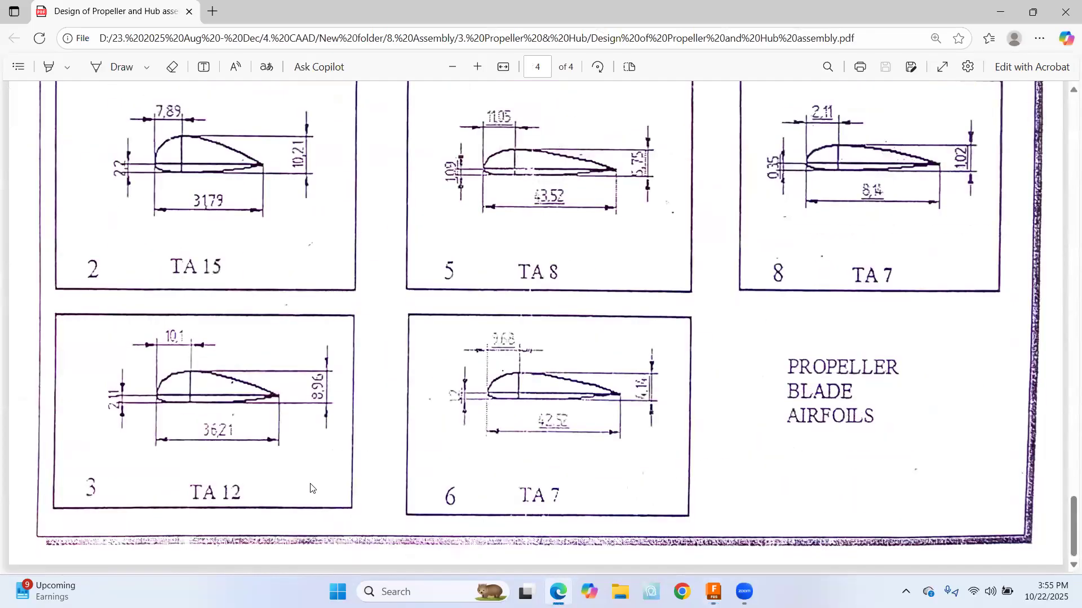
key(alt+Tab)
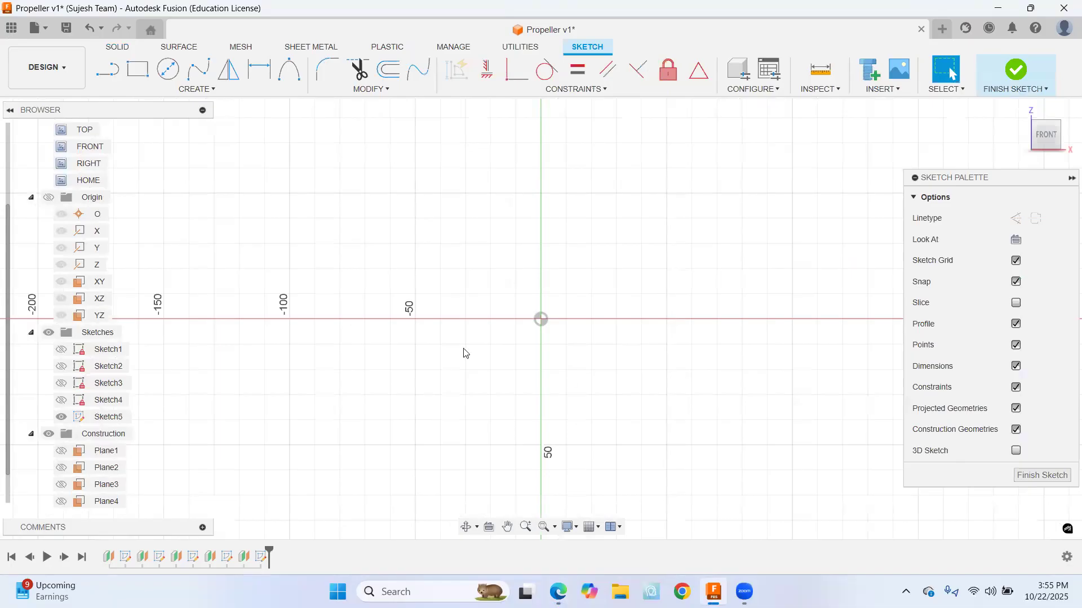
click(108, 70)
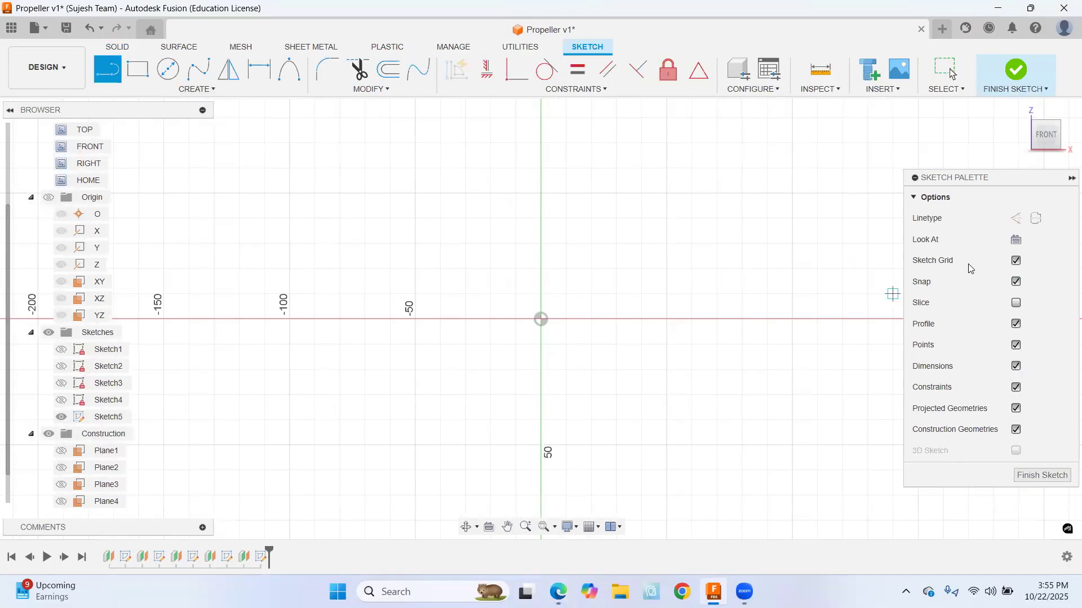
click(1014, 225)
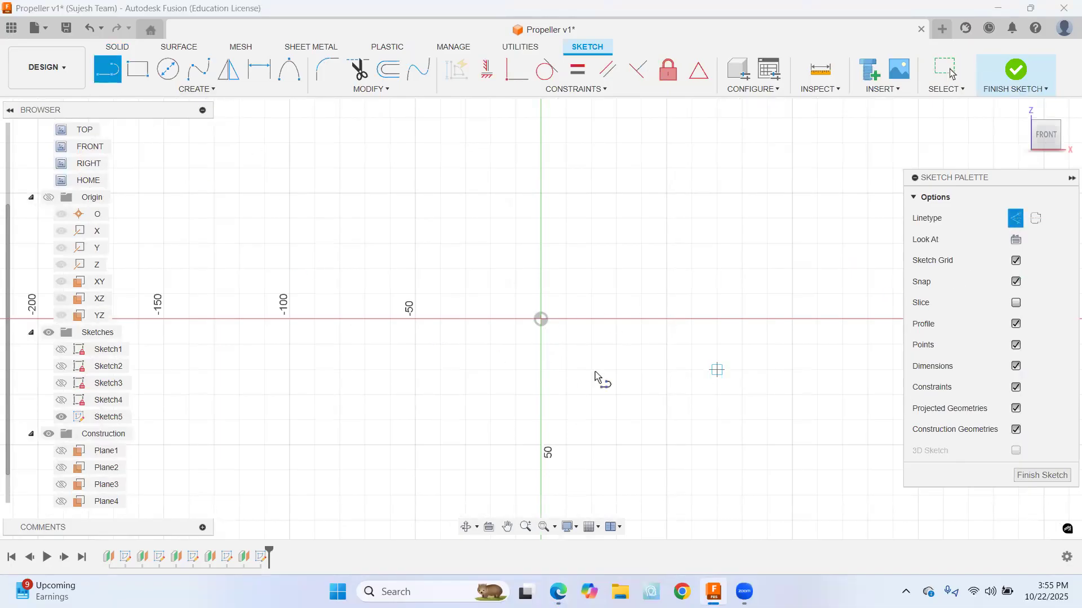
click(541, 319)
key(Tab)
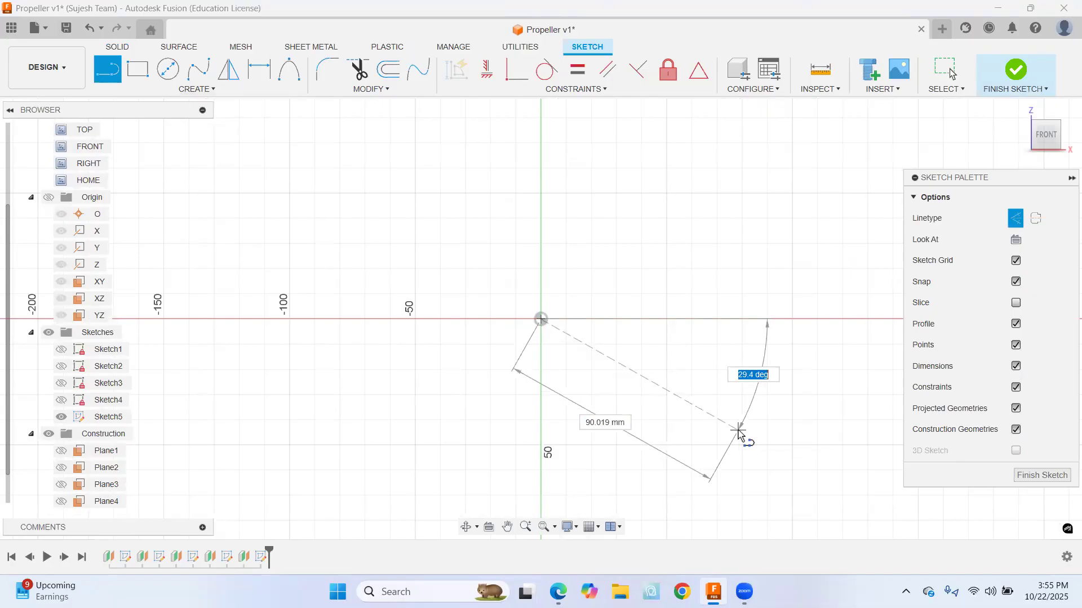
text(12)
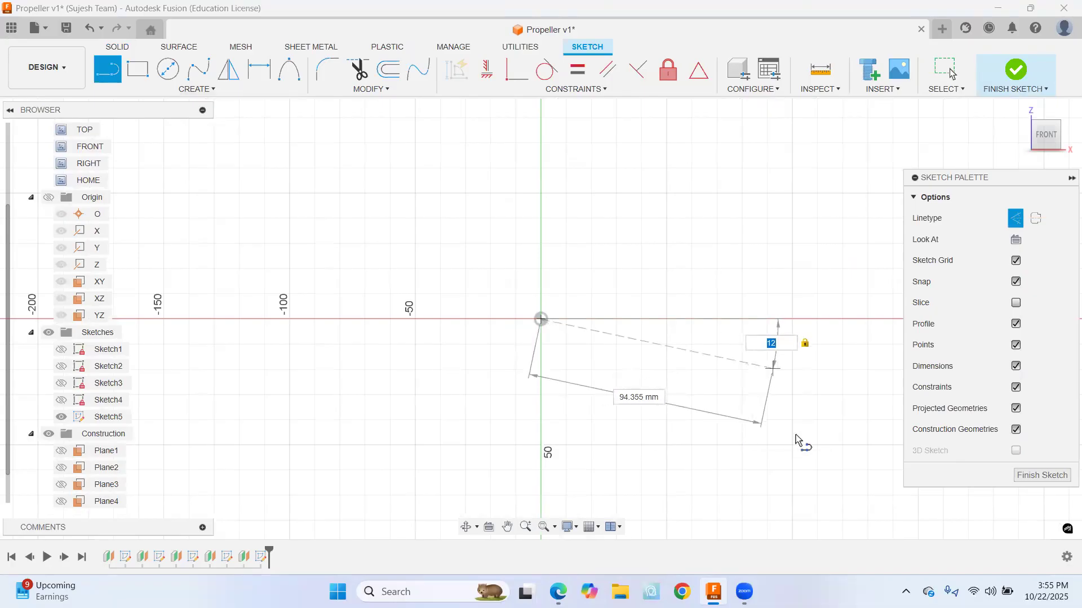
key(Escape)
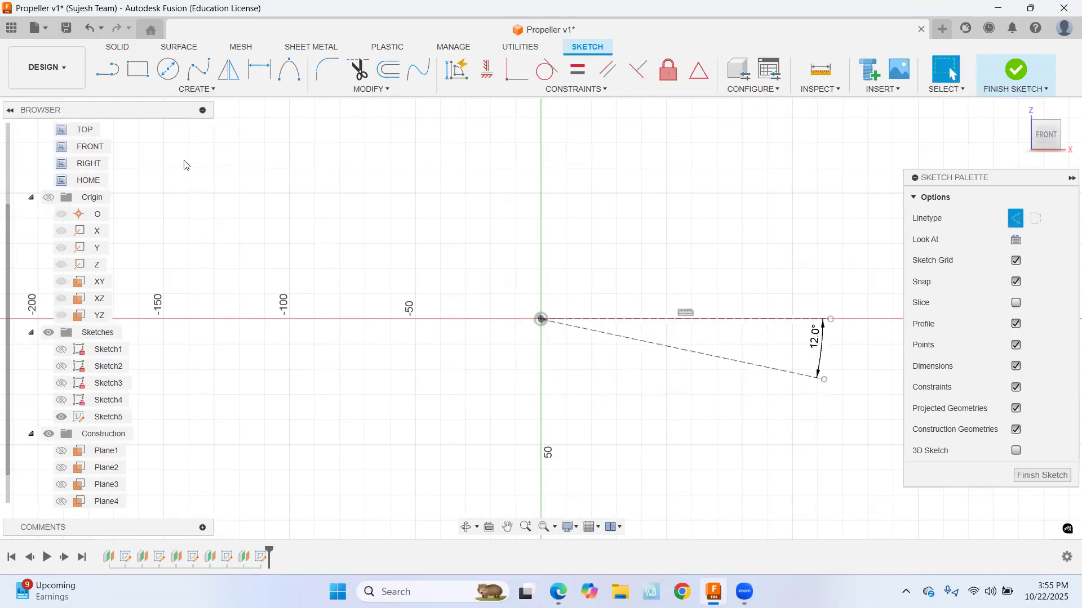
Check airfoil 3 in the PDF drawing and draw a solid 10.1 mm line from the origin, extending back opposite the inclined construction line
key(alt+Tab)
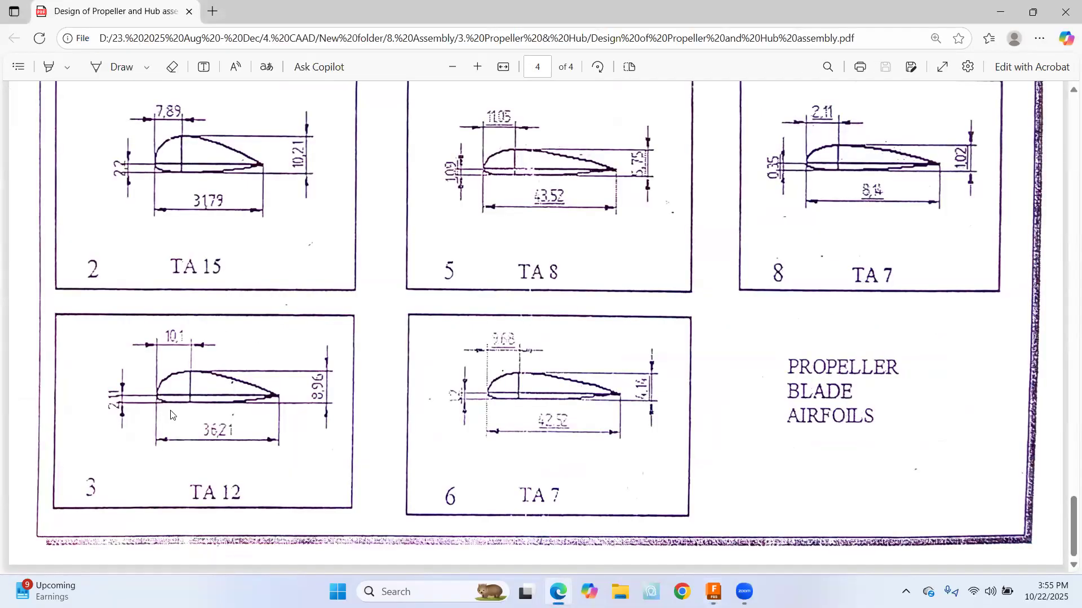
key(alt+Tab)
key(l)
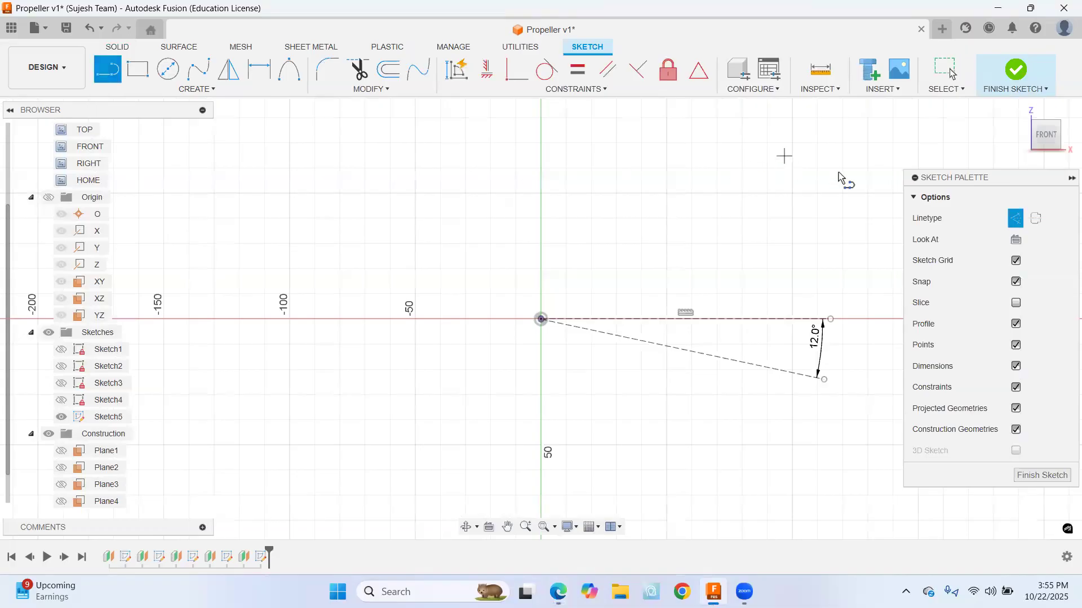
click(1014, 218)
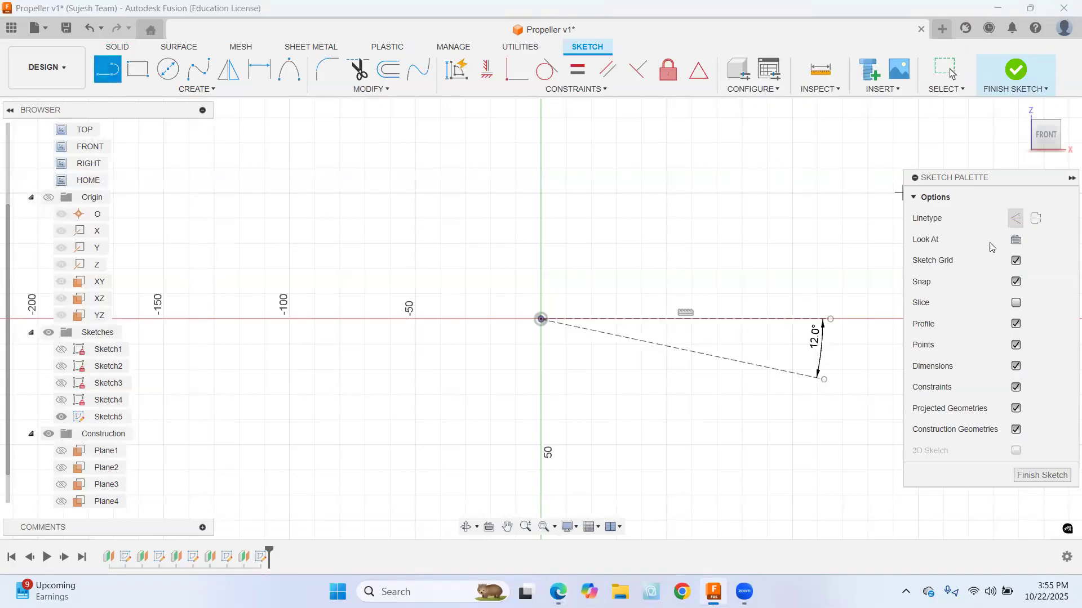
click(541, 320)
text(1)
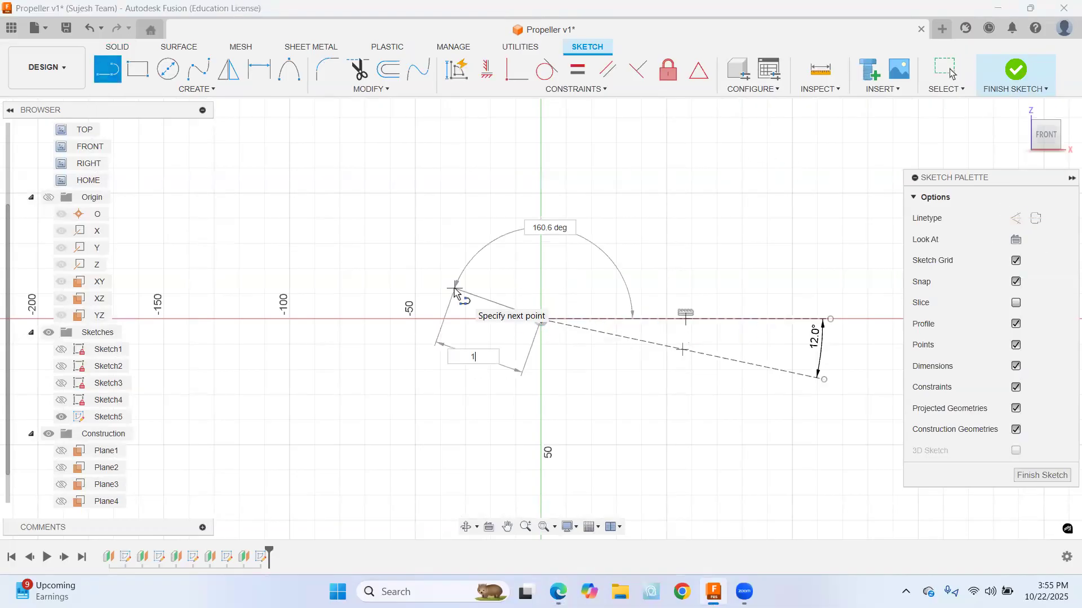
text(0.1)
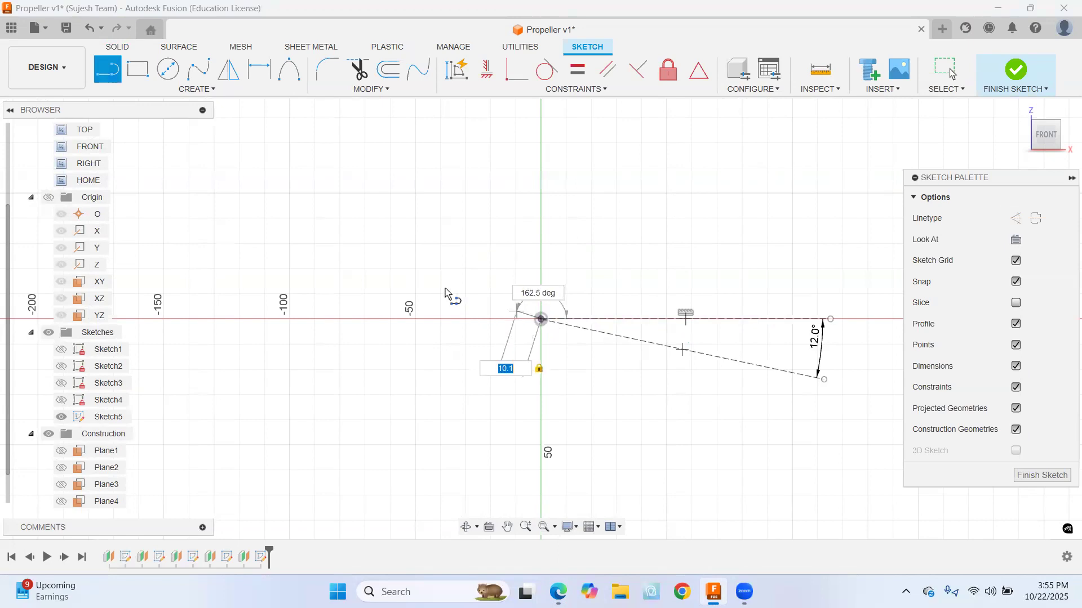
scroll(445, 289, up, 2)
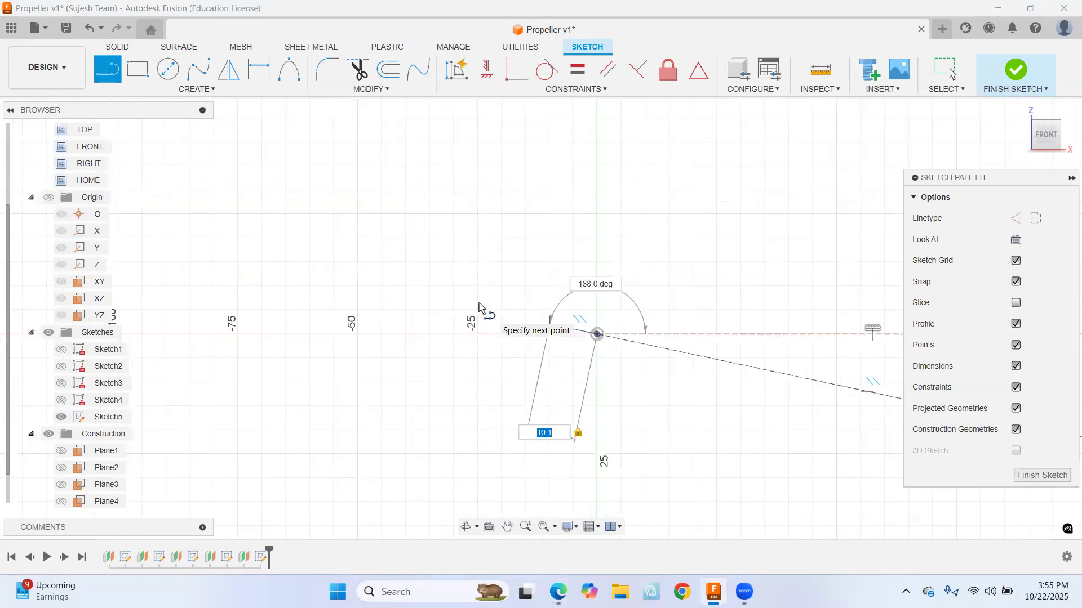
key(Return)
key(Escape)
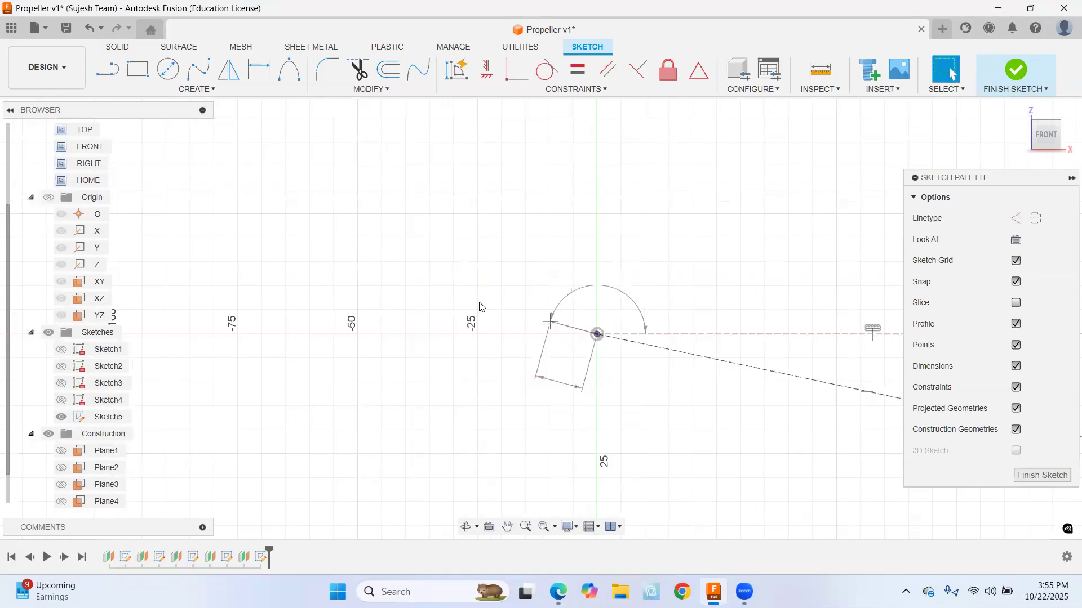
Try to draw a 36.21 mm chord line from the short line's free end, then cancel it and undo the 10.1 mm line
key(alt+Tab)
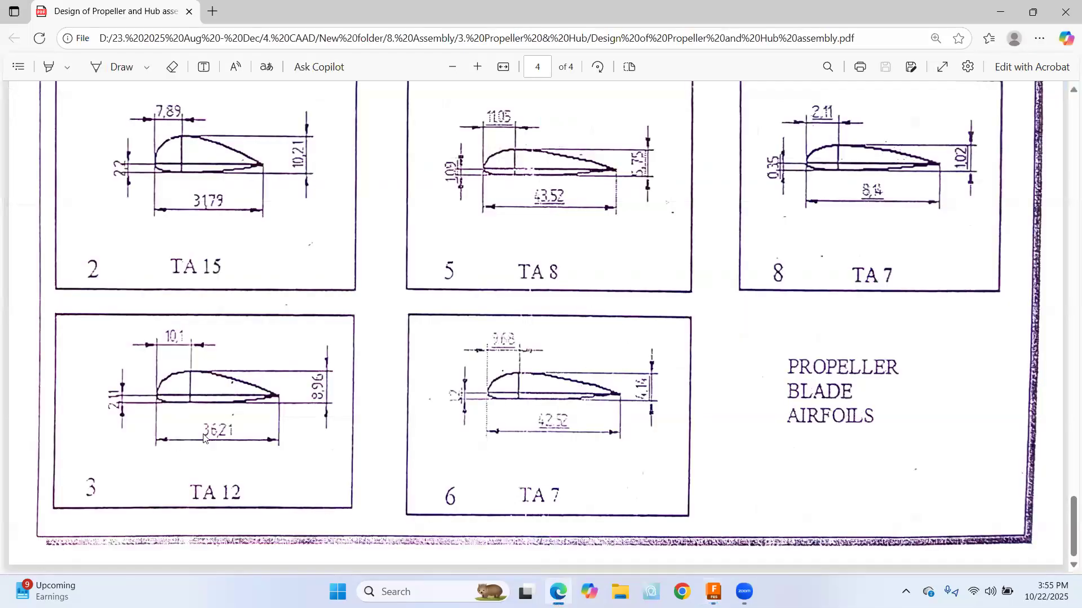
key(alt+Tab)
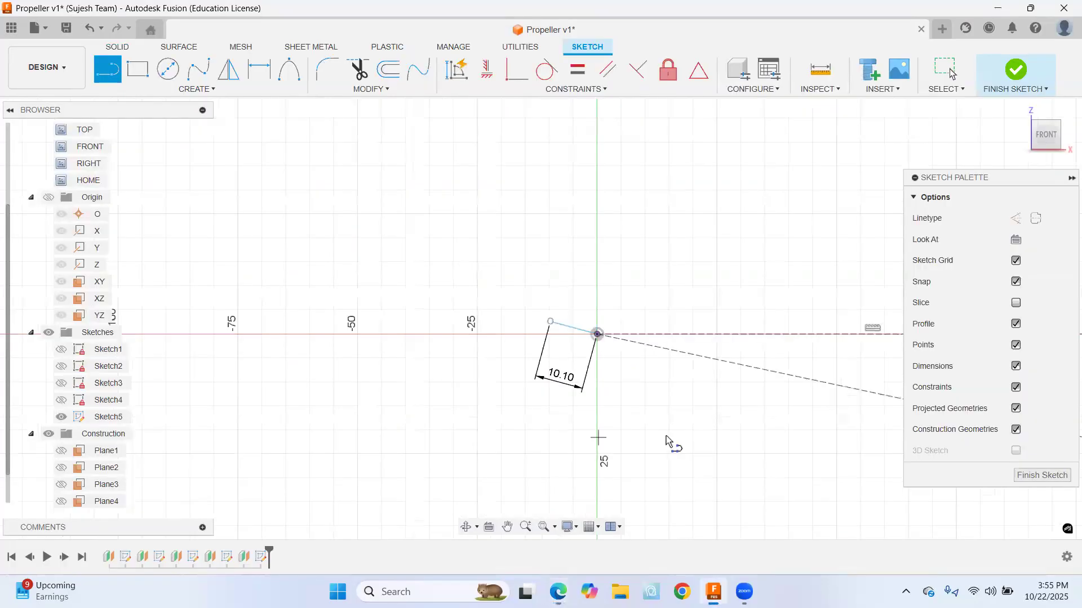
click(550, 323)
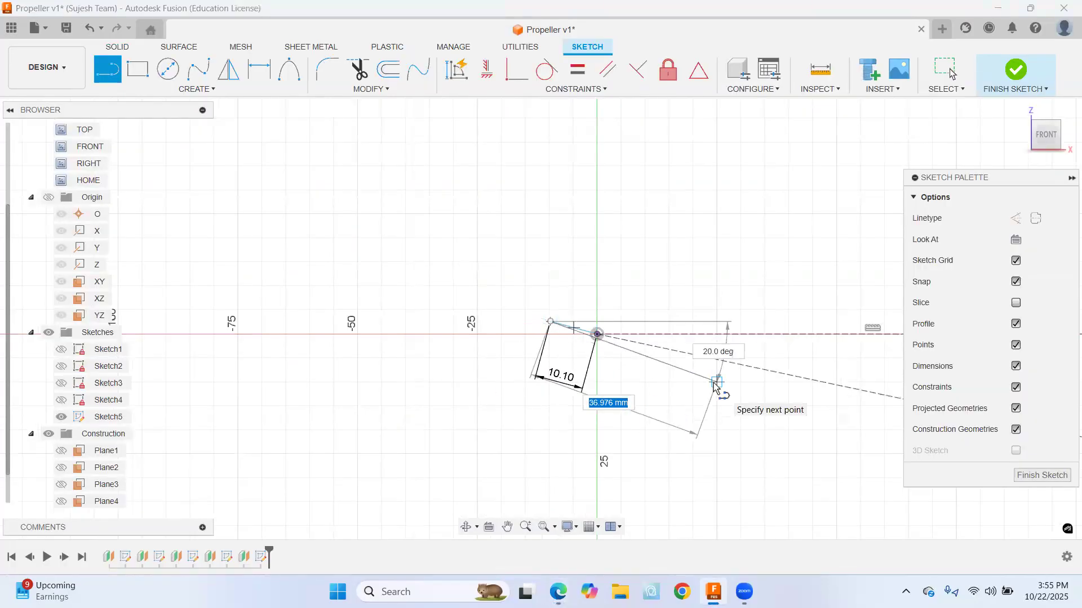
text(36.21)
key(Tab)
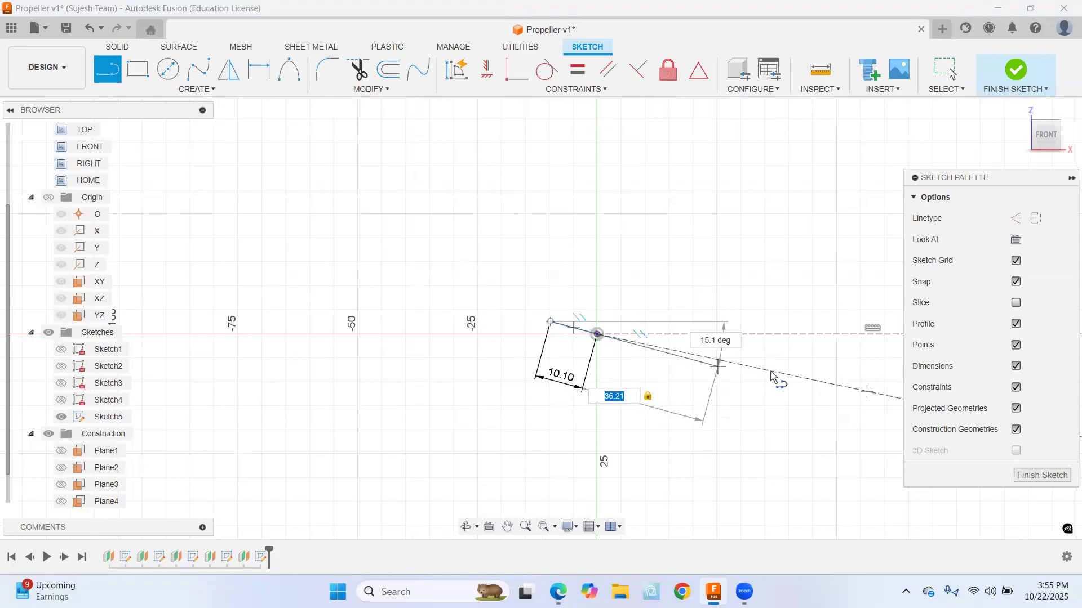
scroll(771, 371, up, 2)
scroll(770, 372, up, 4)
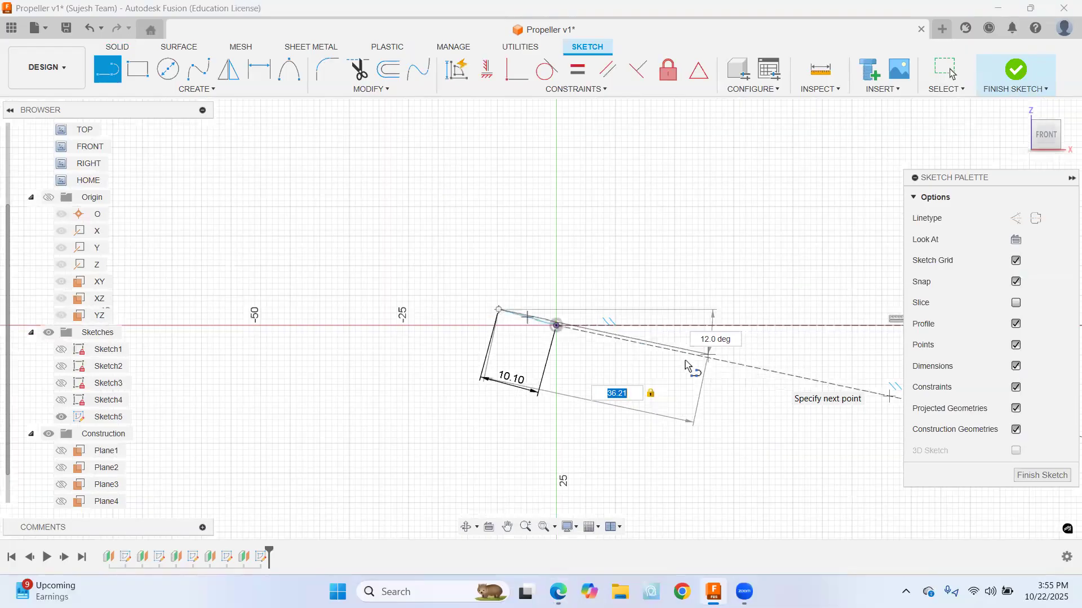
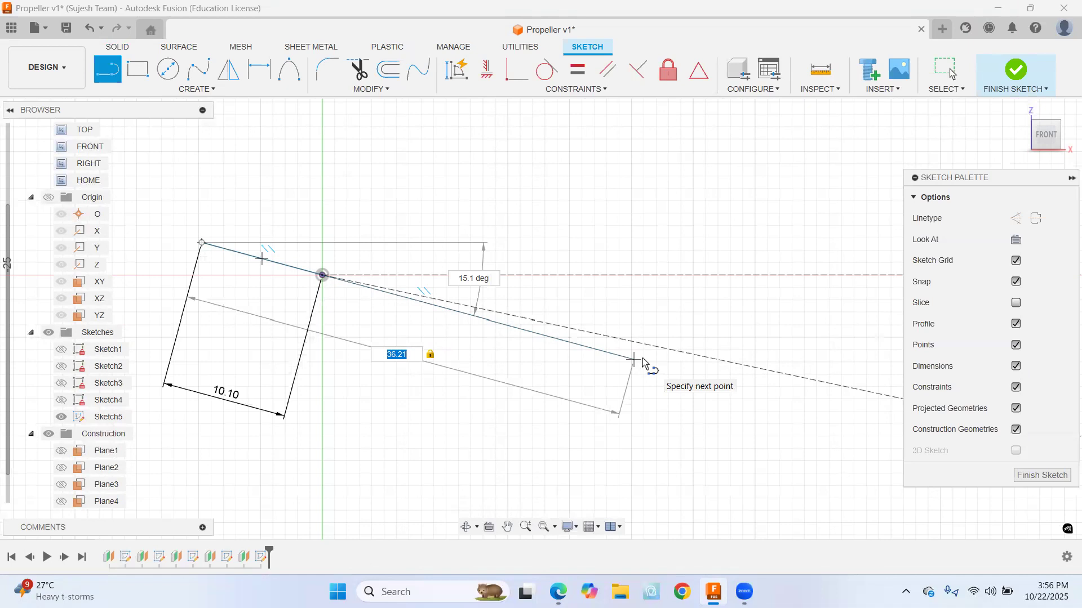
key(Escape)
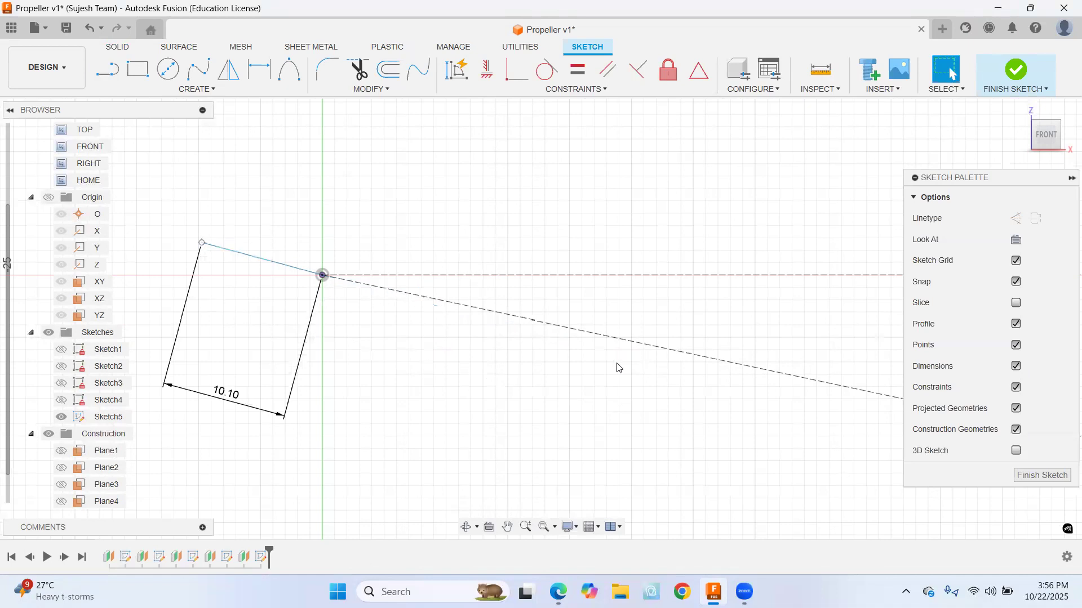
key(ctrl+z)
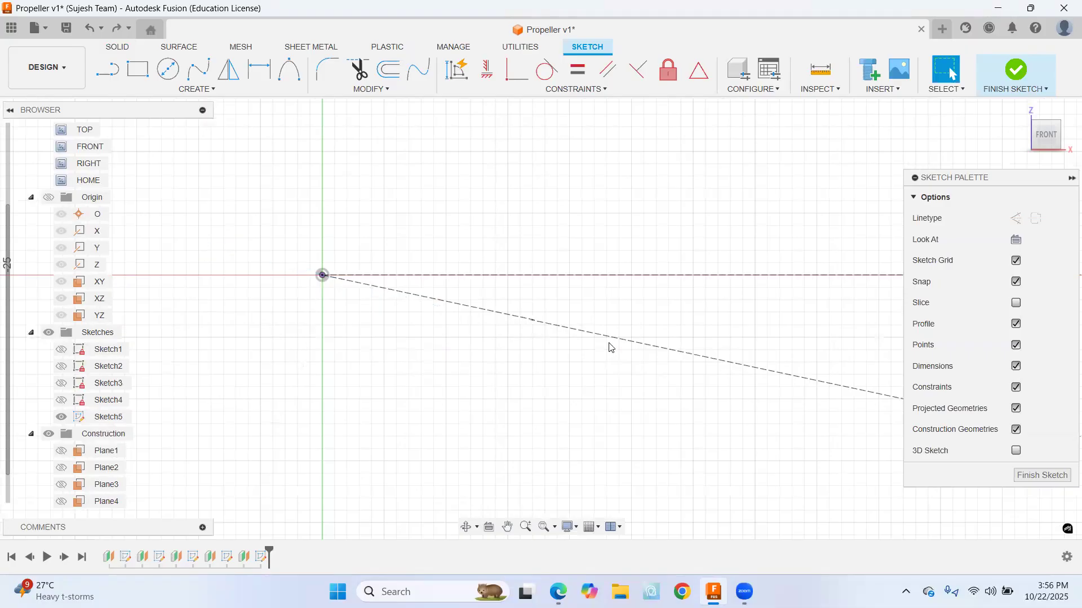
Check airfoil 3 in the PDF drawing and redraw the solid 10.1 mm line from the origin, extending back collinear with the inclined construction line
scroll(699, 356, up, 1)
scroll(707, 356, up, 2)
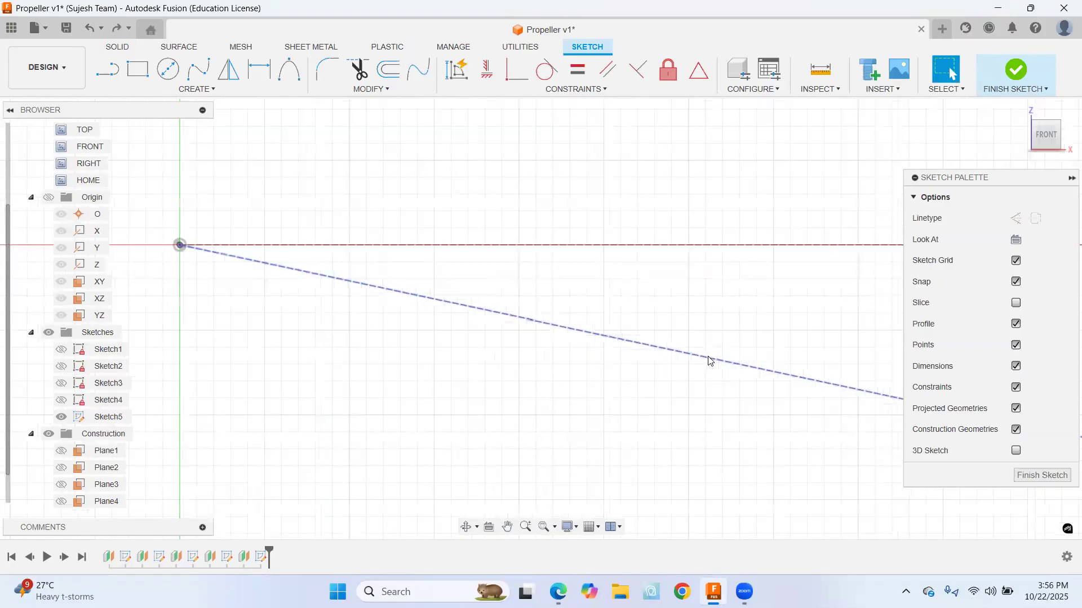
scroll(708, 357, down, 8)
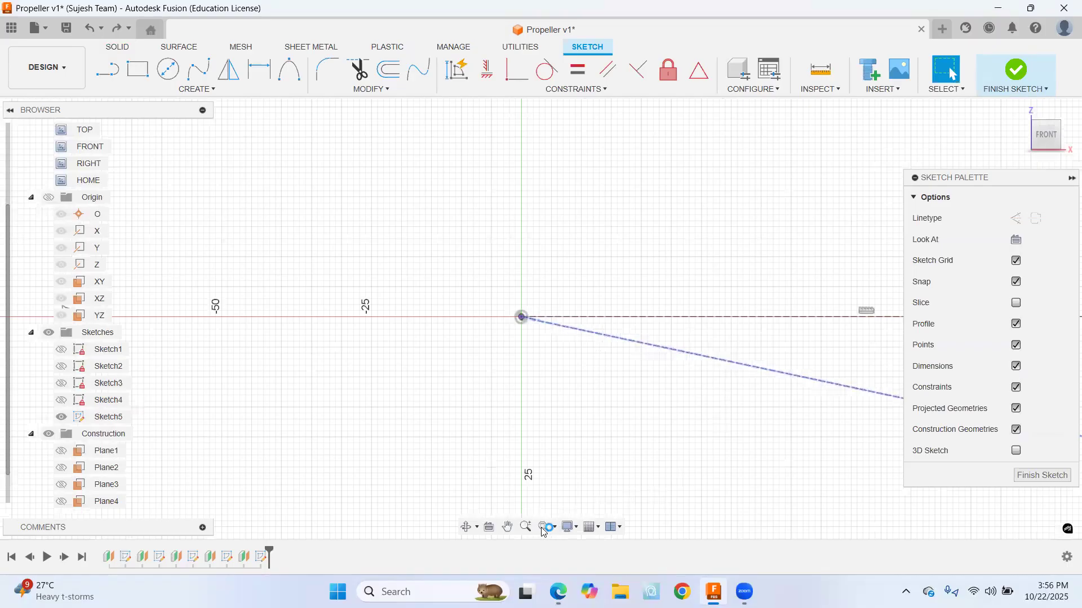
click(543, 529)
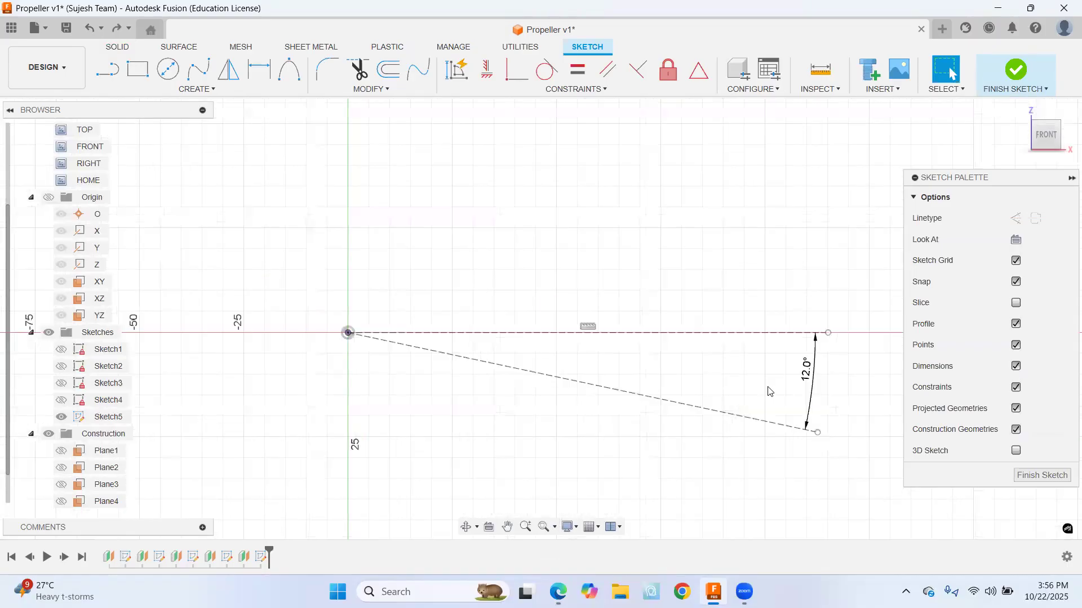
key(alt+Tab)
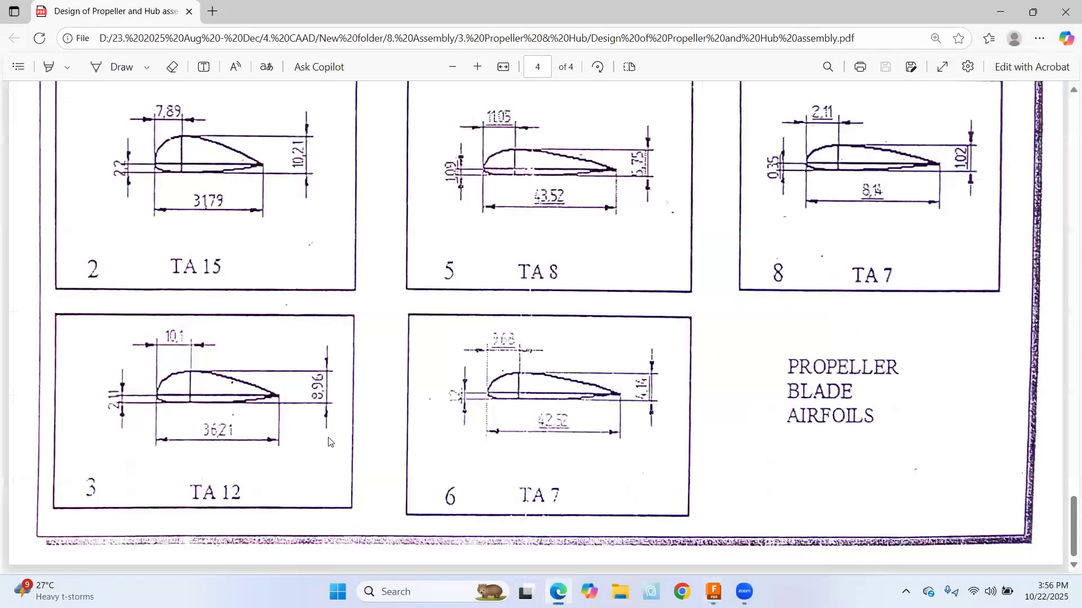
key(alt+Tab)
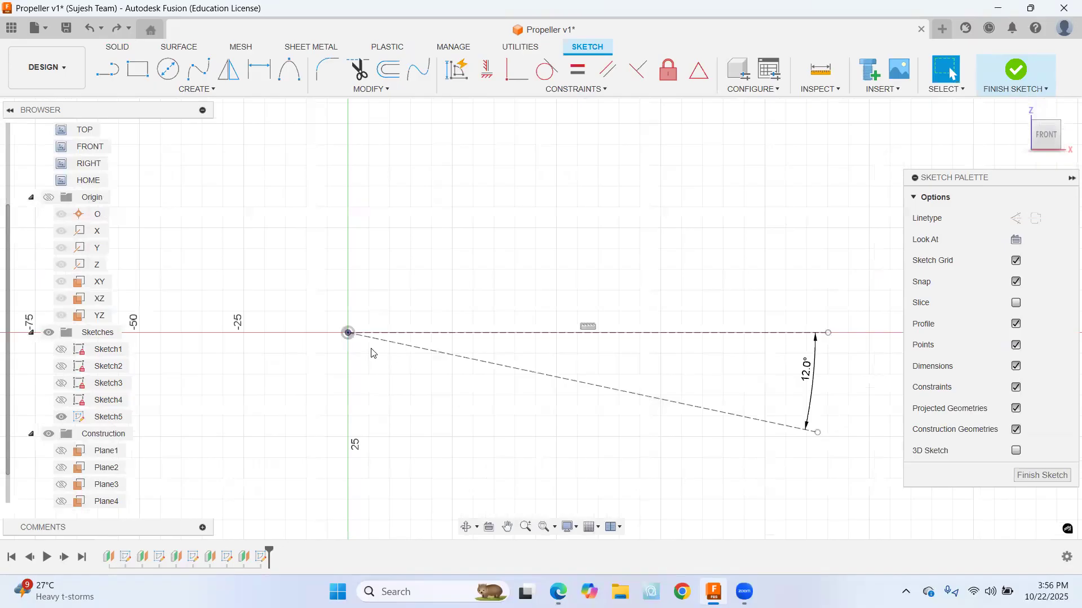
click(114, 74)
key(alt+Tab)
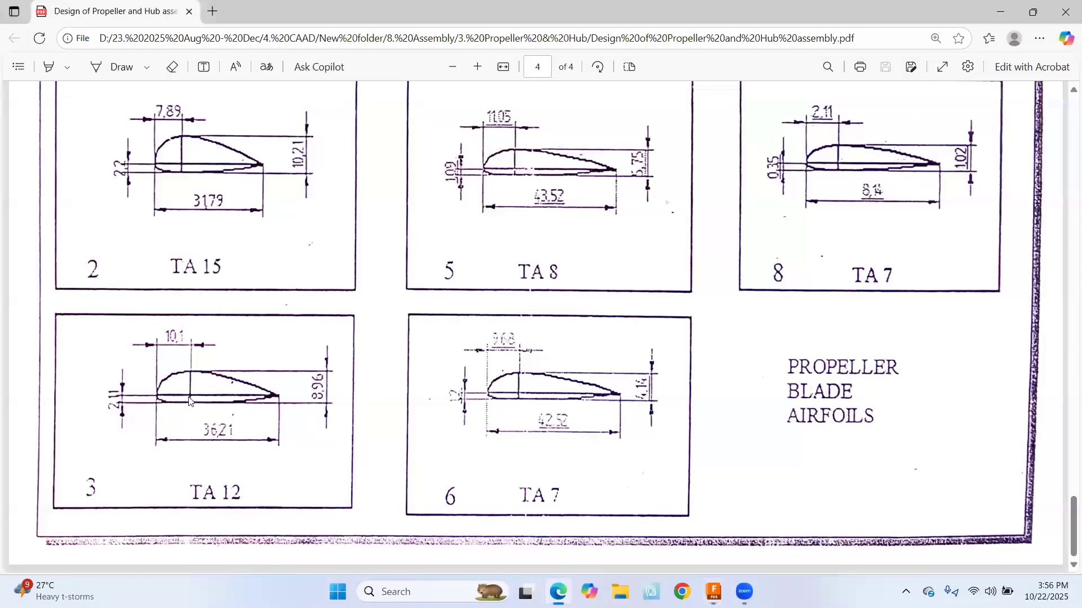
key(alt+Tab)
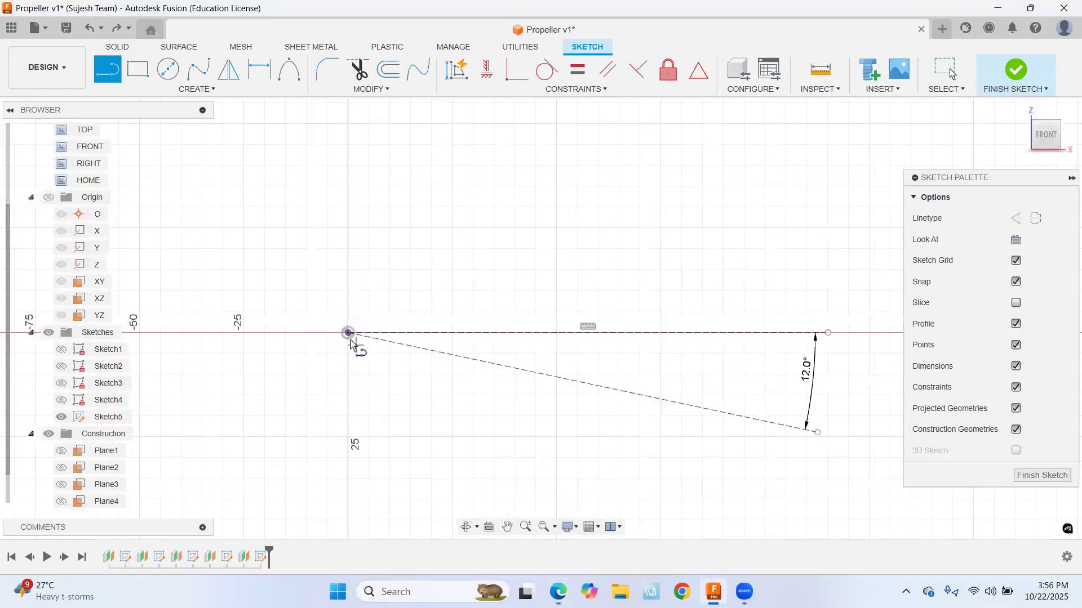
click(349, 333)
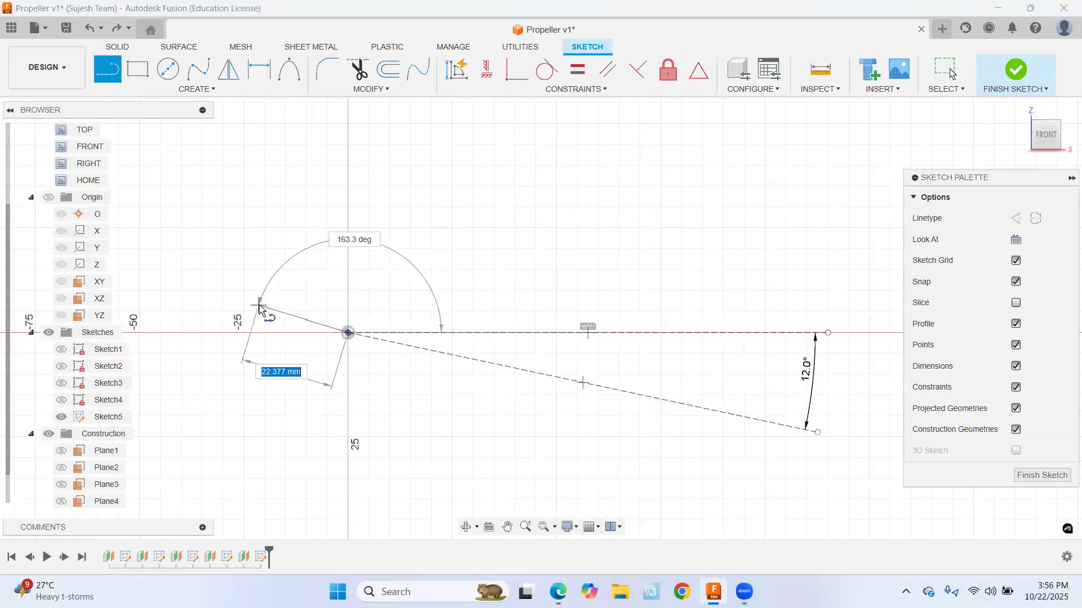
text(1)
key(BackSpace)
text(0.)
text(1)
key(BackSpace)
key(BackSpace)
key(BackSpace)
text(10.)
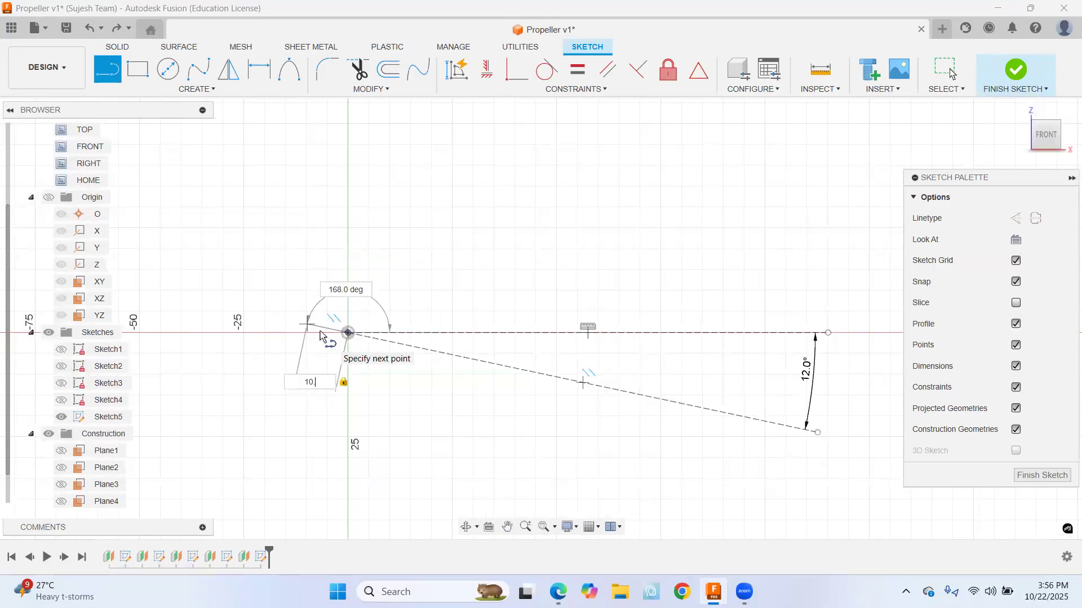
text(1)
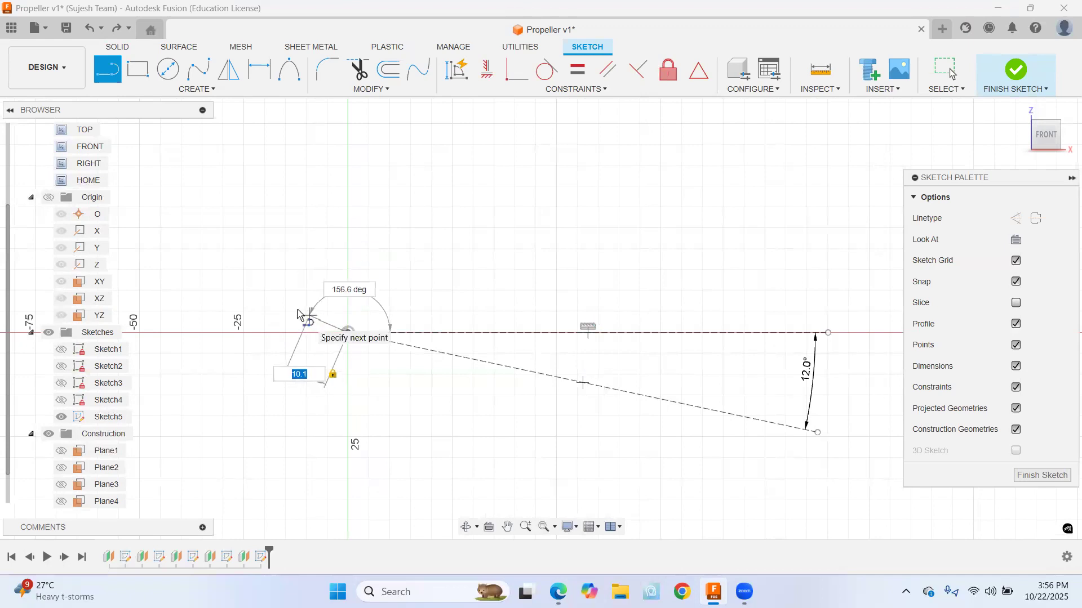
scroll(295, 313, up, 3)
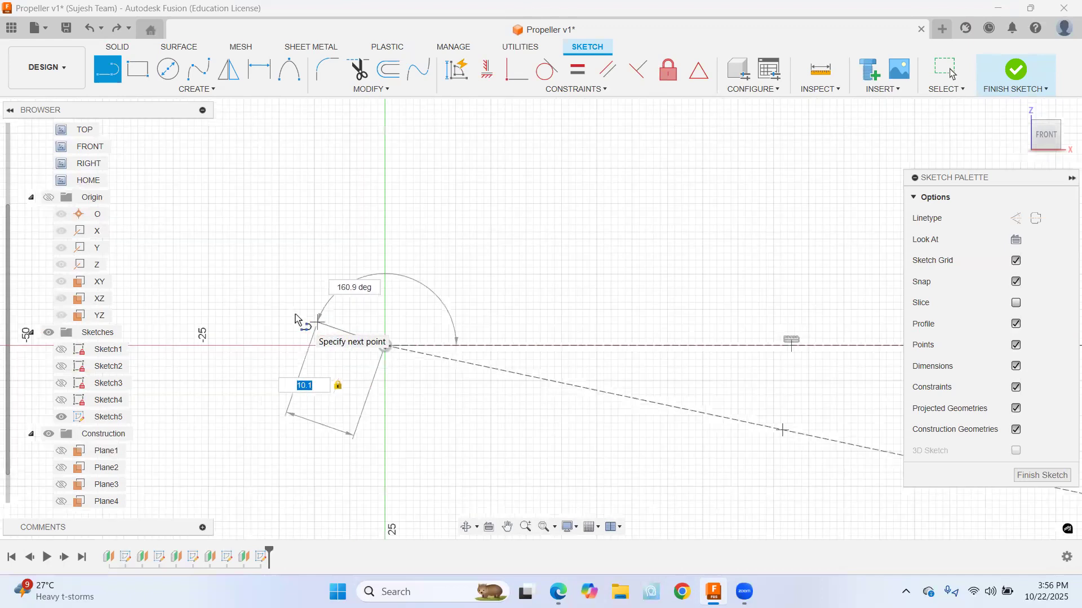
scroll(295, 313, up, 5)
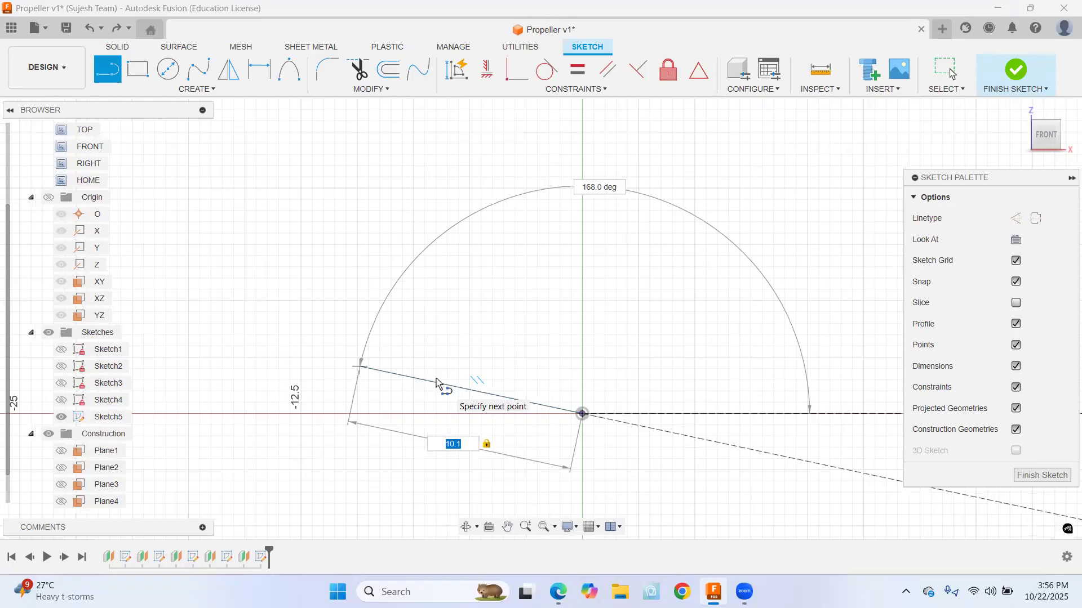
key(Return)
key(Escape)
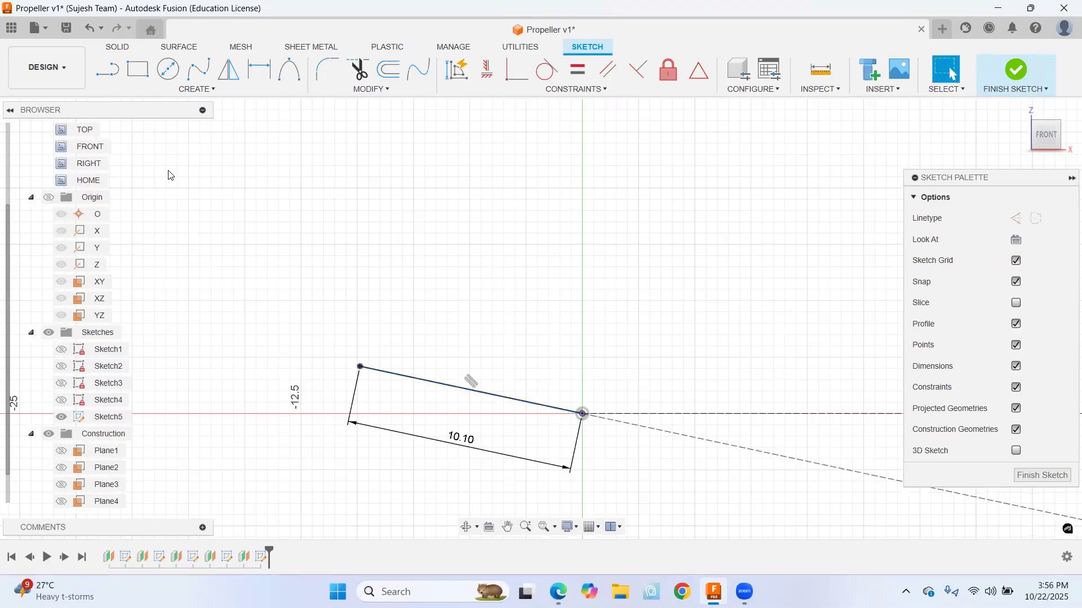
Draw a 36.21 mm chord line from the 10.1 mm line's free end through the origin, along the 12° construction line, checking the length in the PDF drawing
click(99, 70)
click(360, 368)
key(alt+Tab)
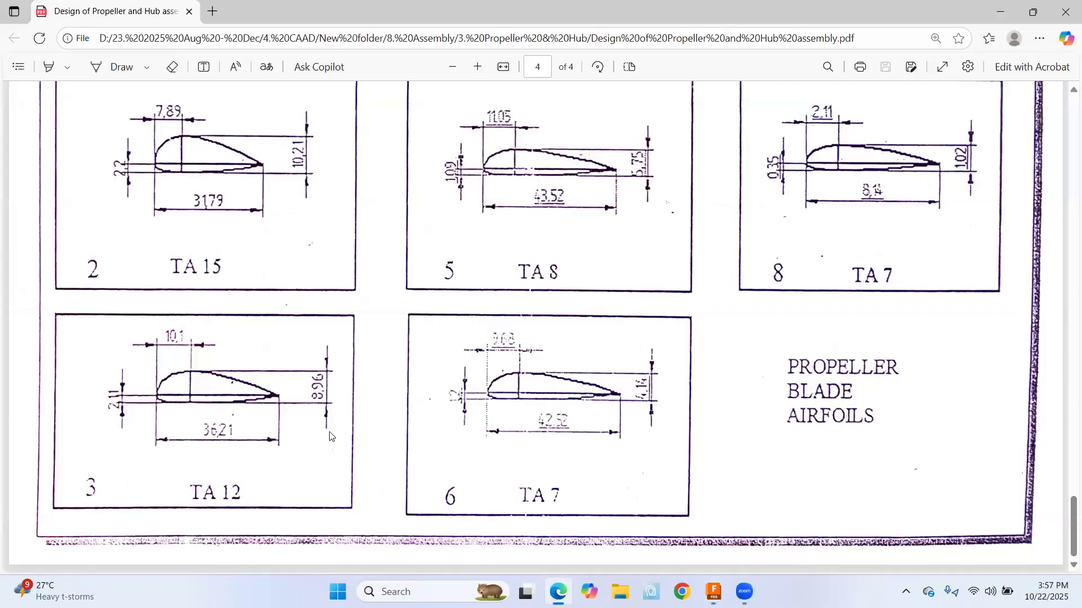
key(alt+Tab)
click(582, 414)
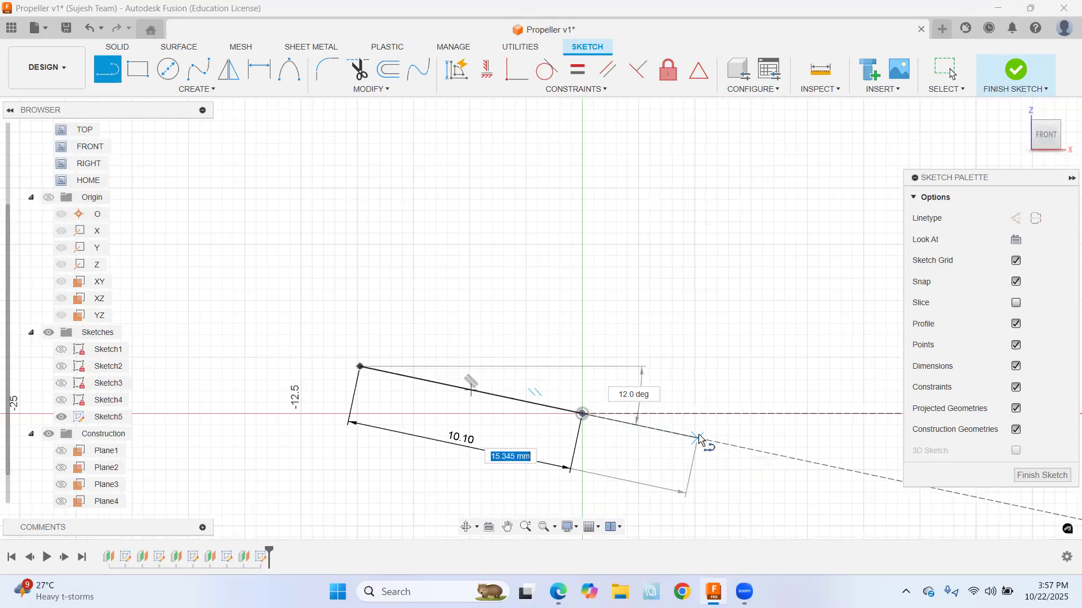
text(36.21)
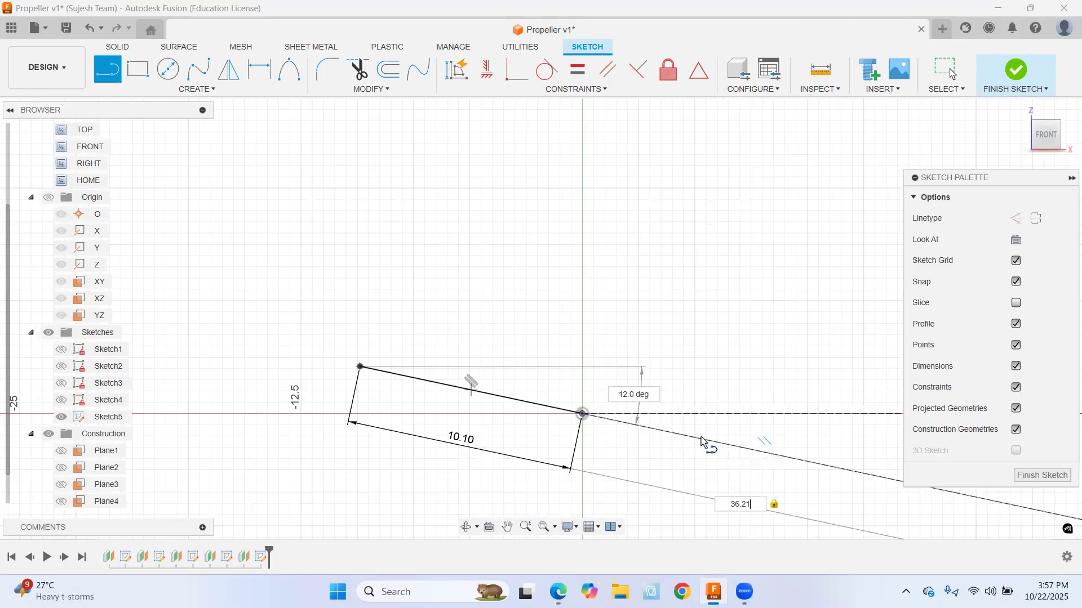
key(Return)
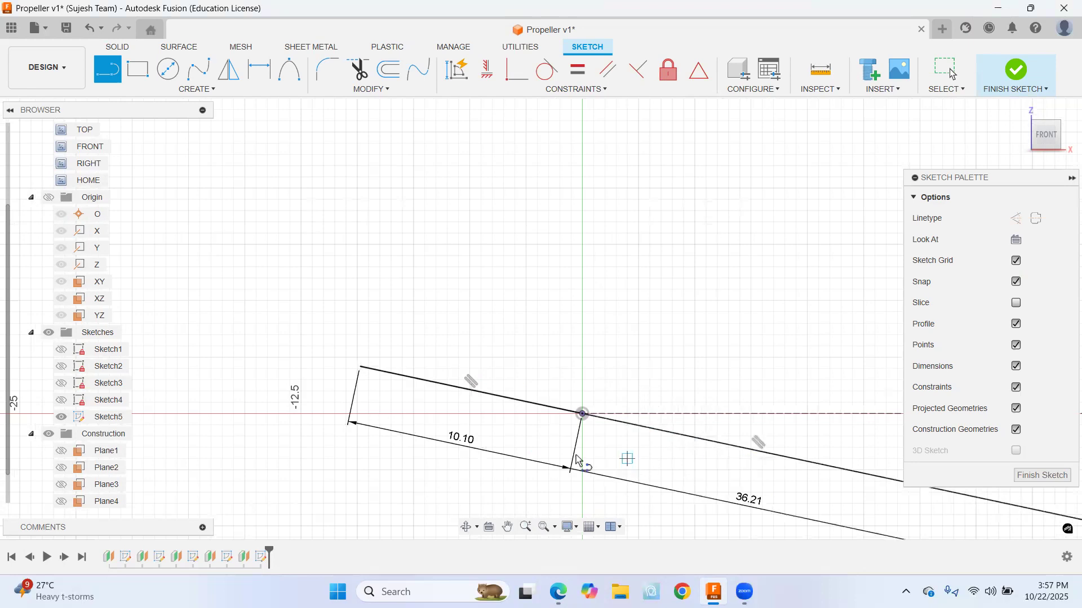
Hide the sketch dimensions and draw a 2.11 mm line from the origin, perpendicular to the chord and below it, as given for airfoil 3
key(alt+Tab)
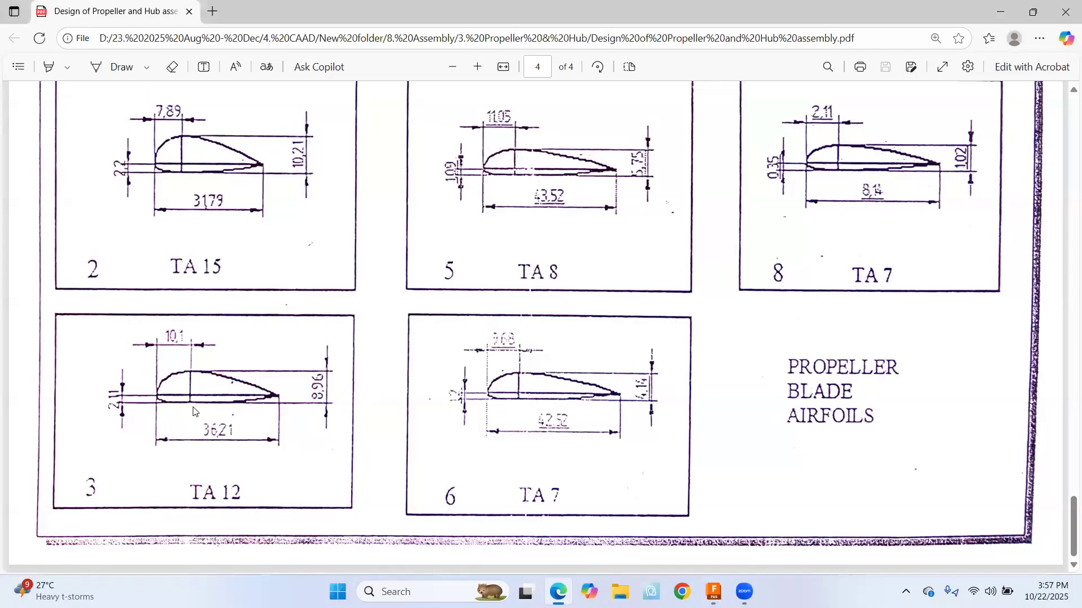
key(alt+Tab)
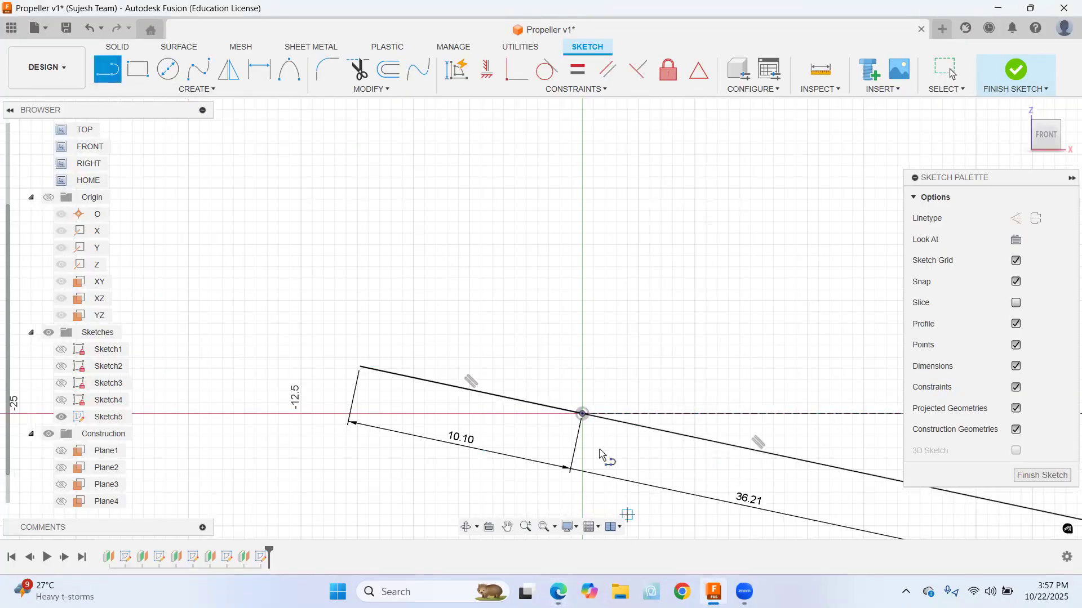
click(1015, 366)
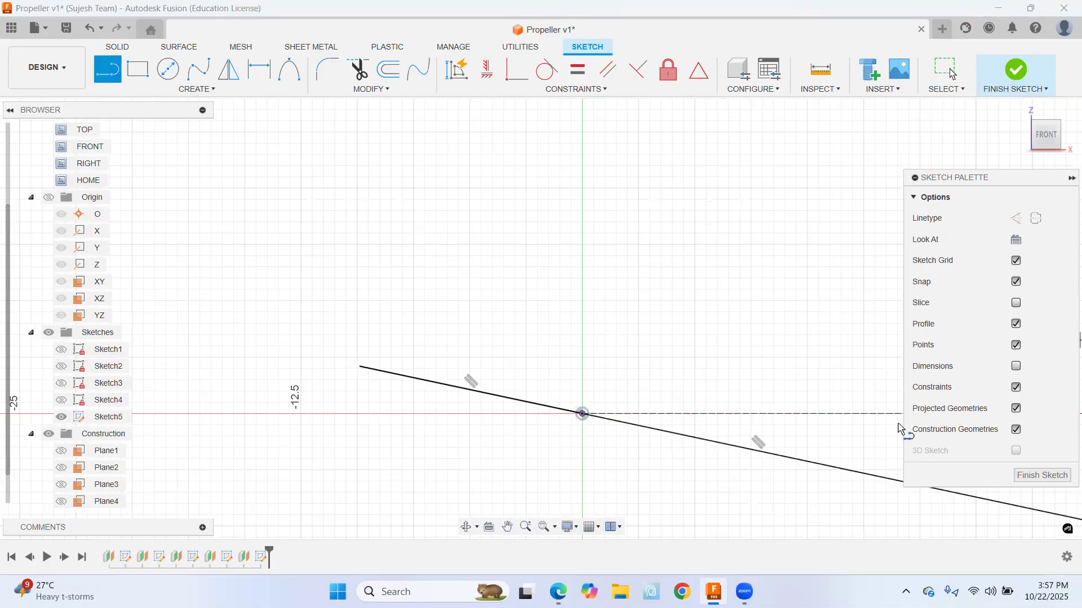
click(583, 414)
text(2)
key(Tab)
text(.11)
key(Tab)
scroll(572, 469, up, 1)
scroll(572, 470, up, 3)
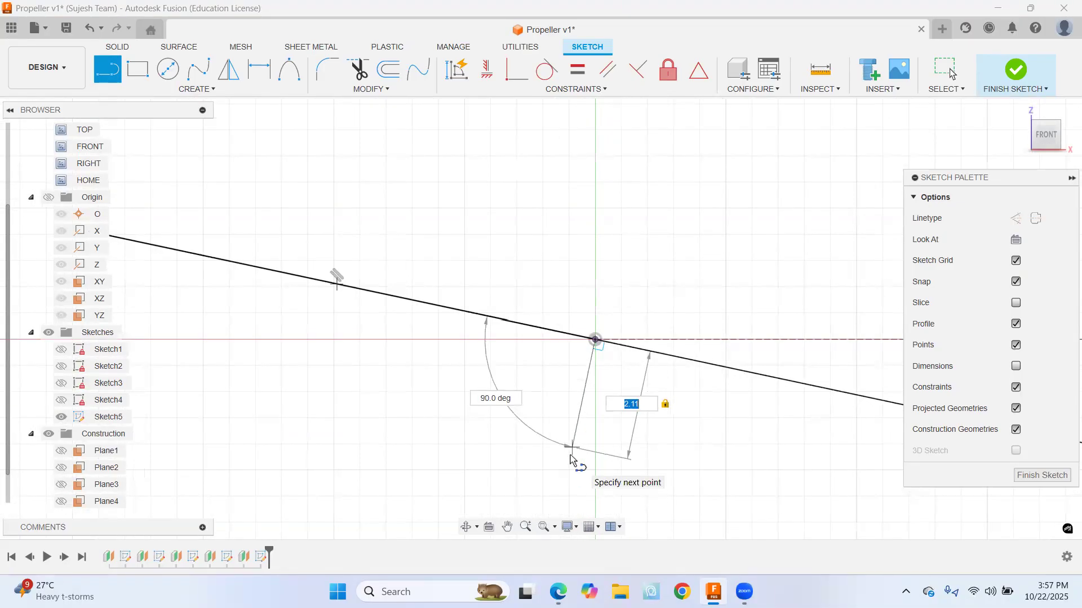
key(Return)
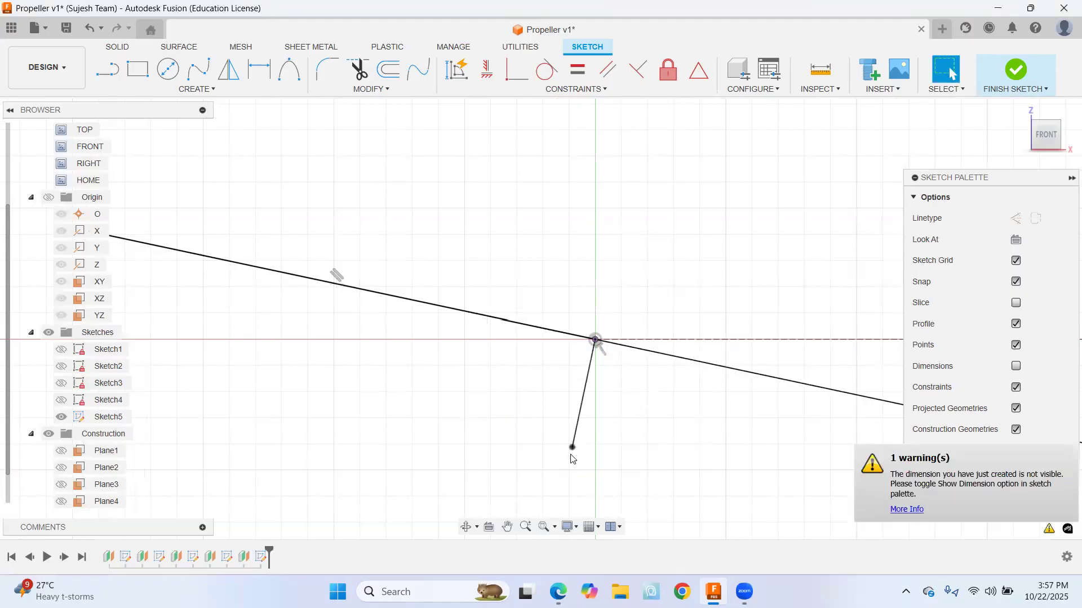
Look up airfoil 3's height in the PDF drawing and draw an 8.96 mm line from the 2.11 mm line's lower end up through the origin
key(alt+Tab)
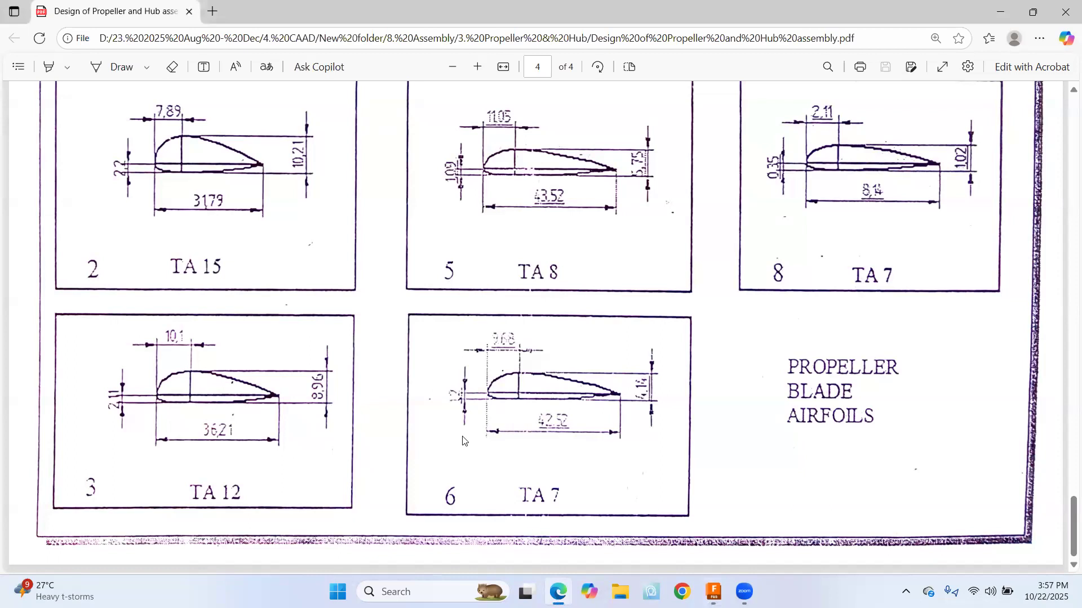
key(alt+Tab)
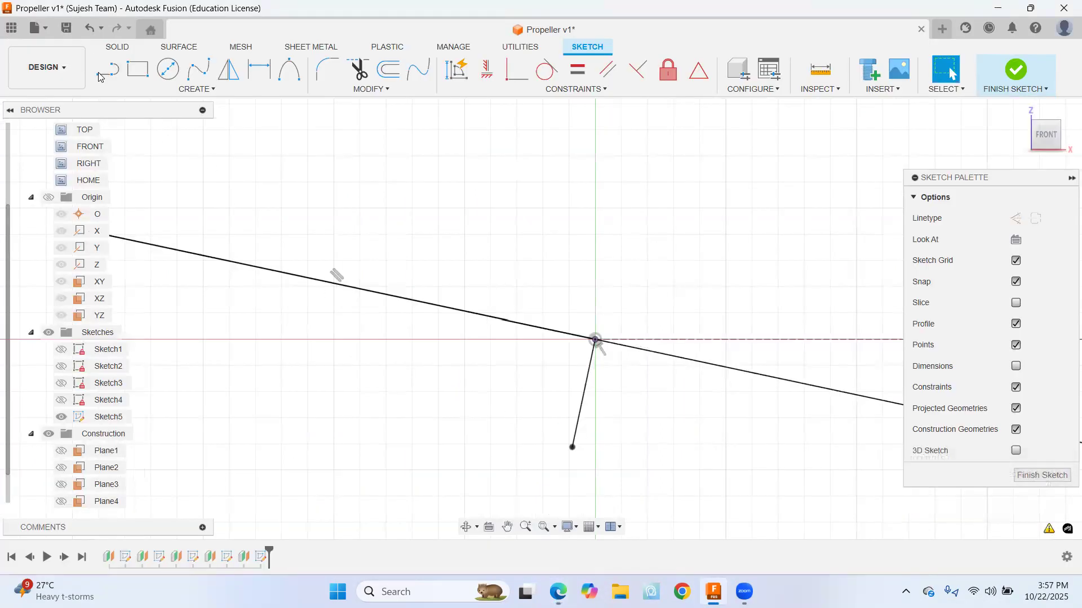
click(101, 73)
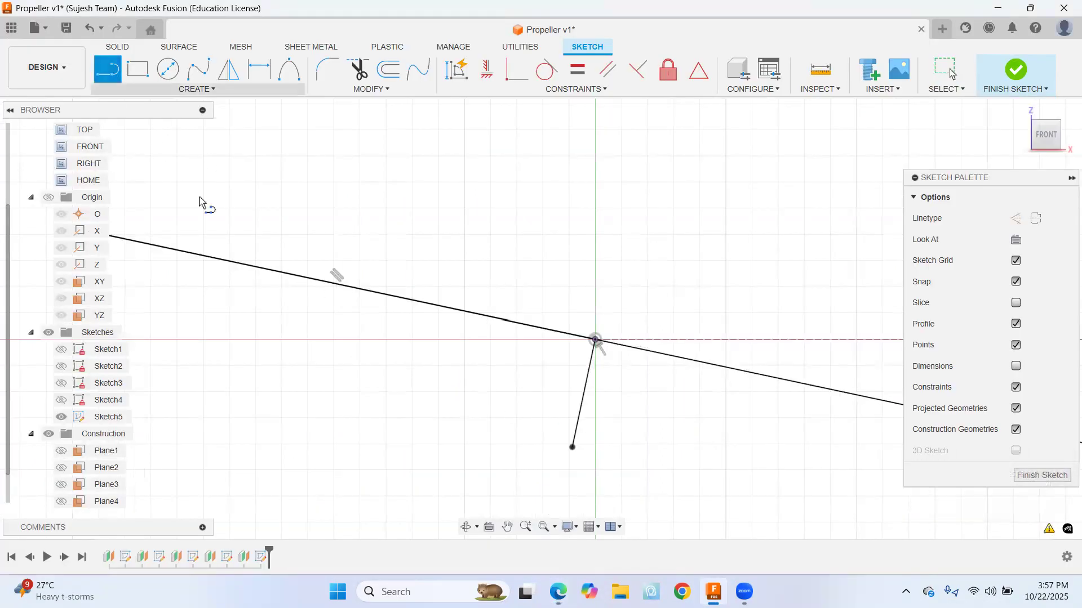
click(572, 448)
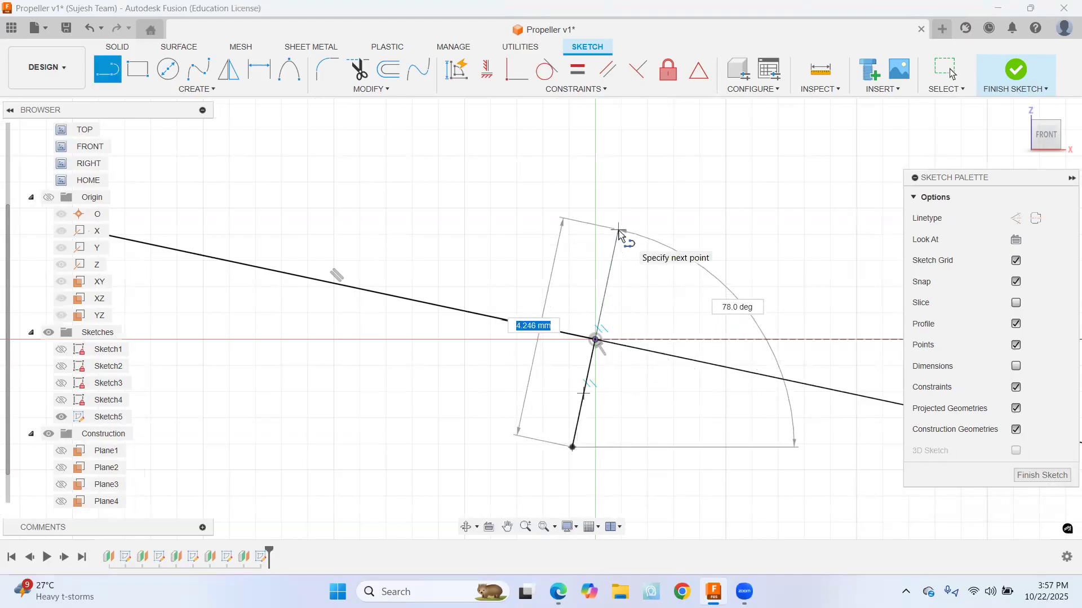
text(8.96)
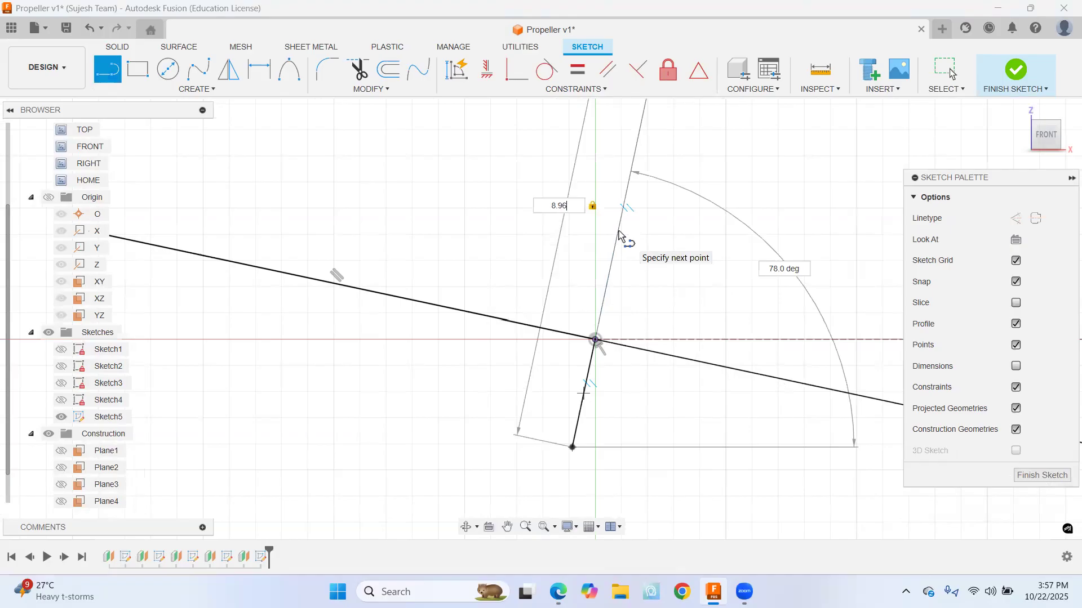
key(Return)
key(Escape)
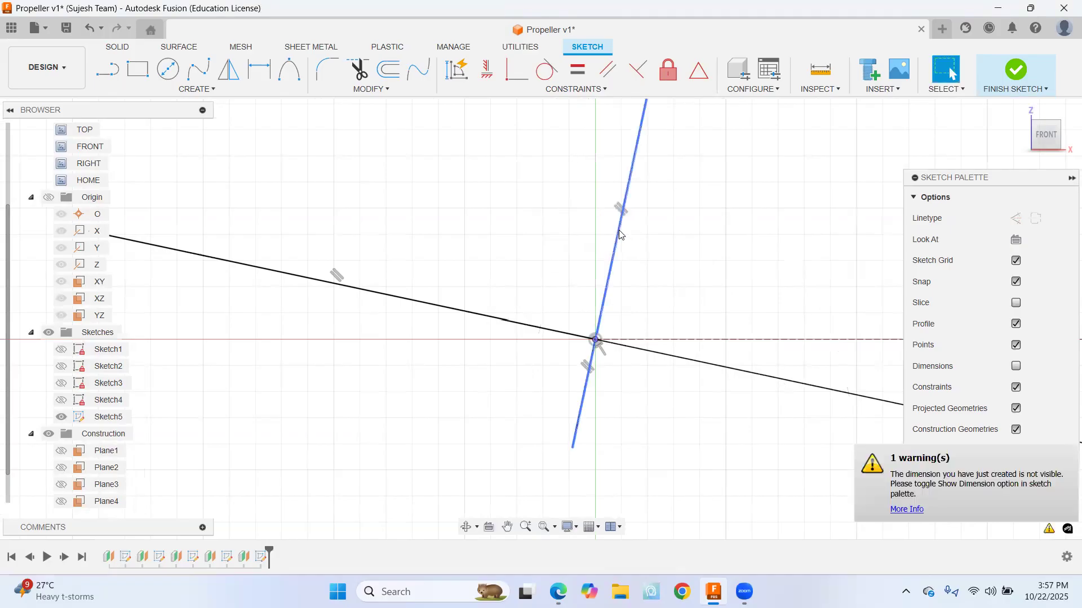
Draw a conic curve with rho 0.75 from the chord's leading end to the top of the 8.96 mm line, with its apex above the front section
scroll(671, 279, down, 3)
scroll(676, 275, down, 5)
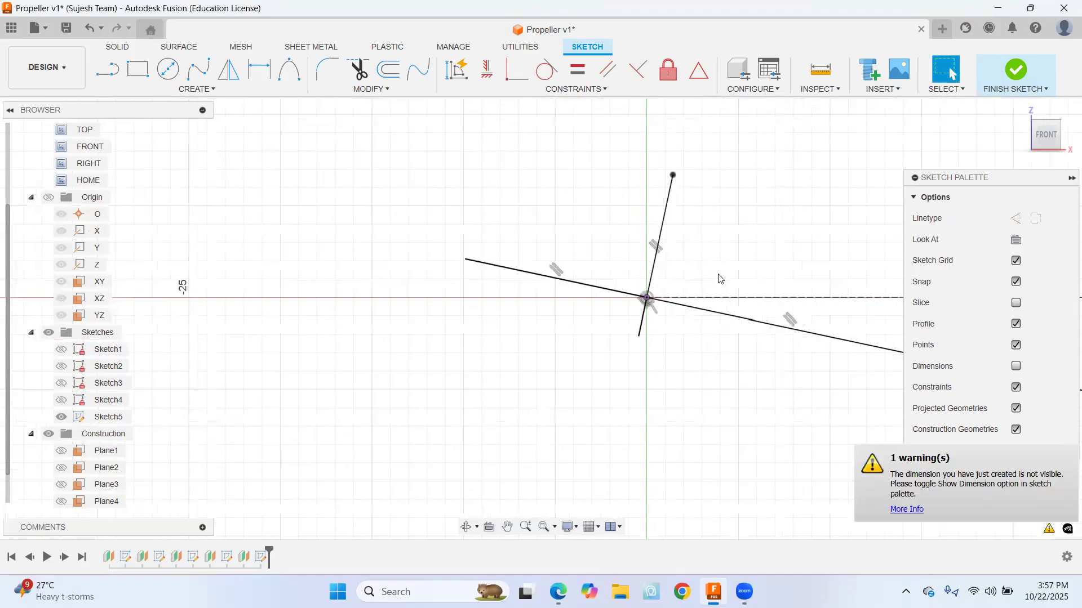
middle_drag(594, 281, 527, 293)
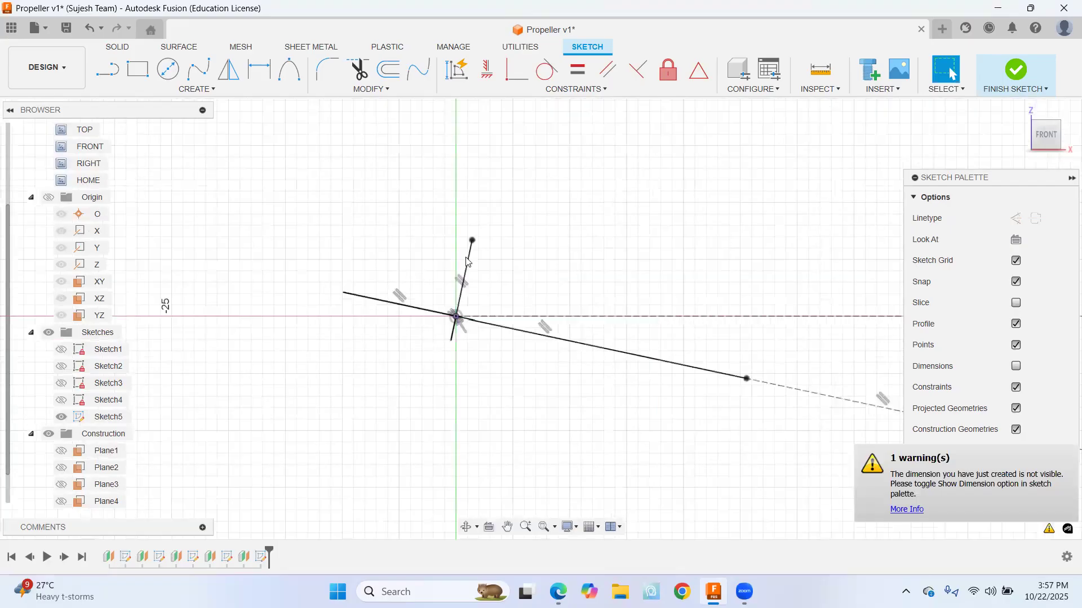
click(290, 70)
click(344, 292)
click(472, 240)
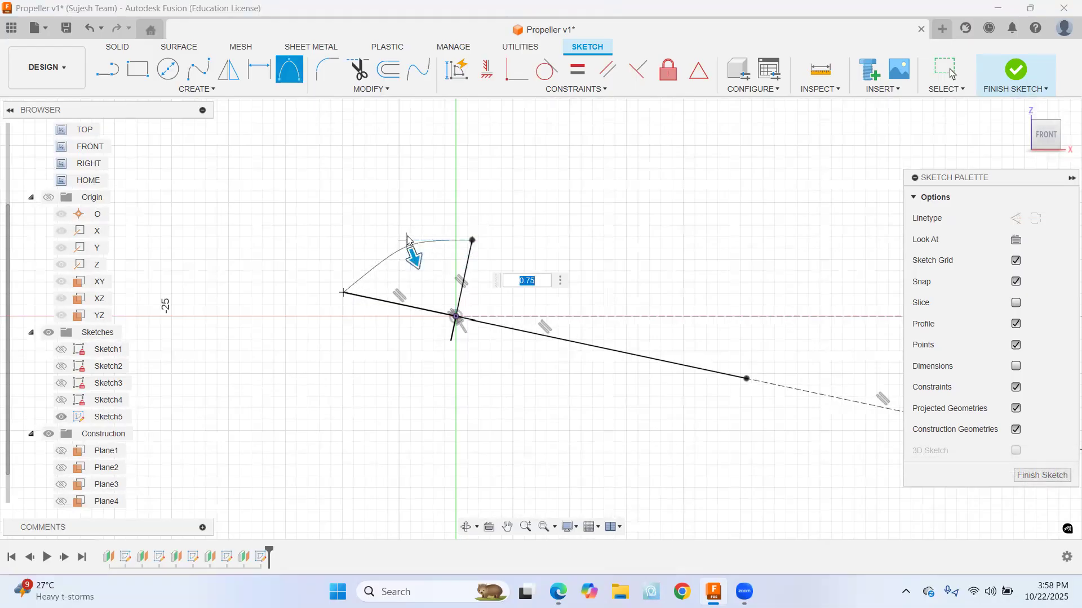
click(406, 240)
Draw a conic curve from the top of the 8.96 mm line to the chord's trailing end, with its apex above the rear section
click(297, 78)
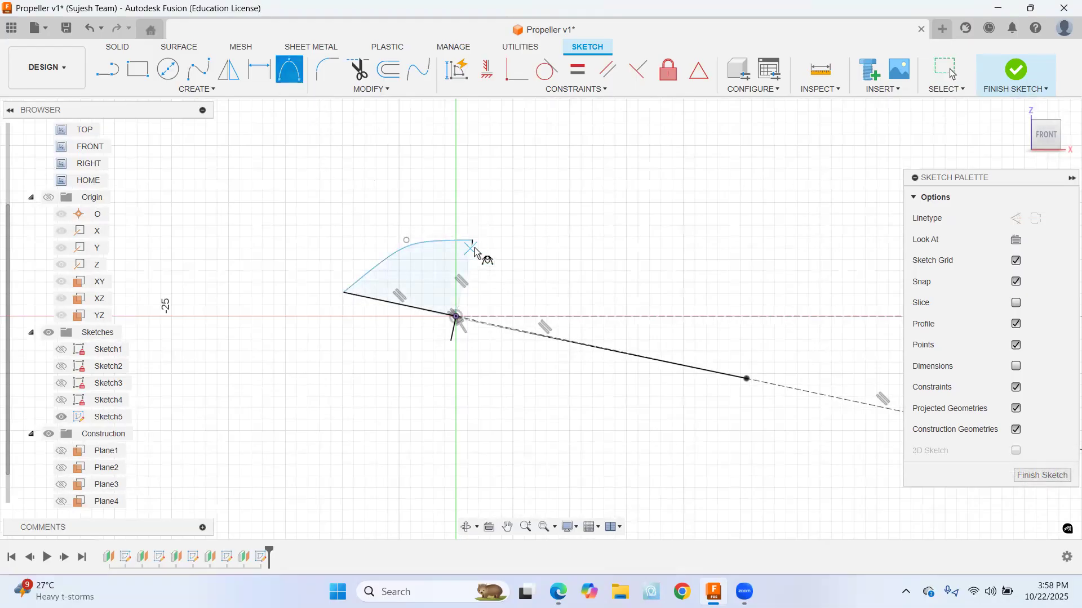
scroll(472, 251, up, 3)
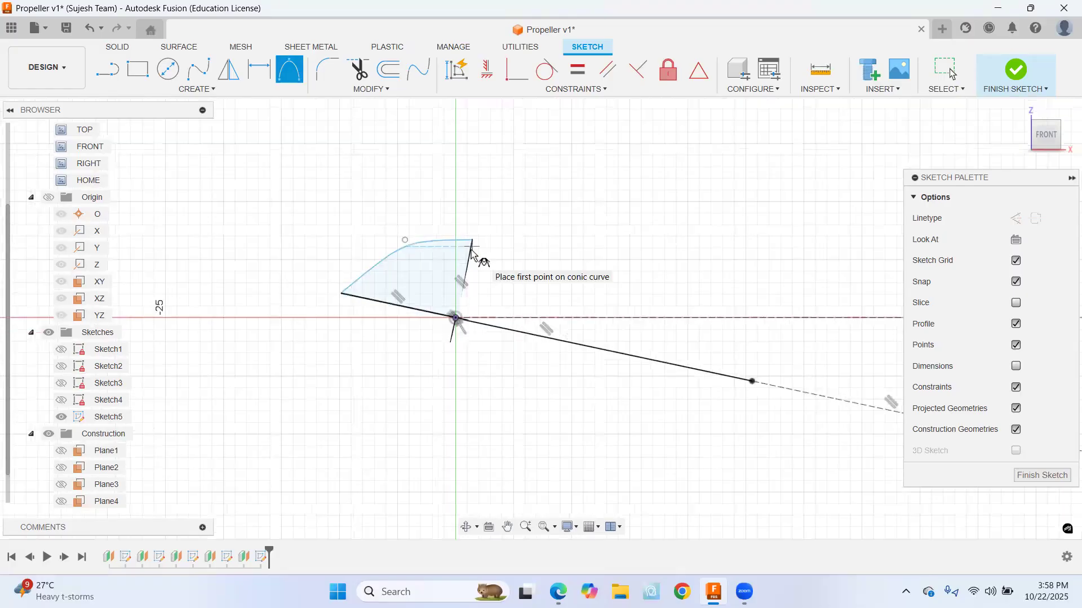
scroll(473, 240, down, 2)
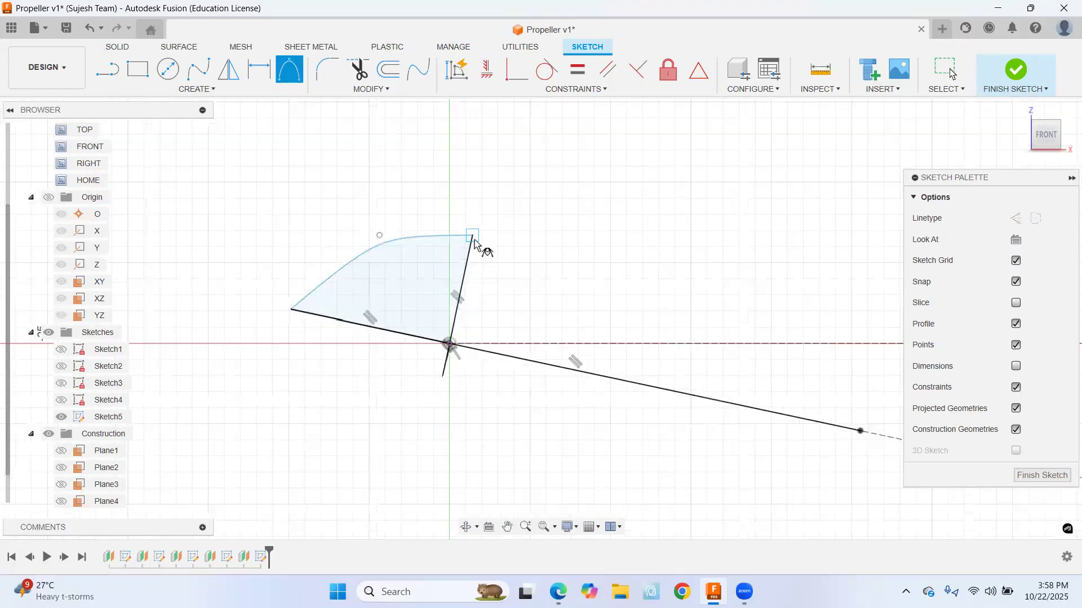
click(473, 237)
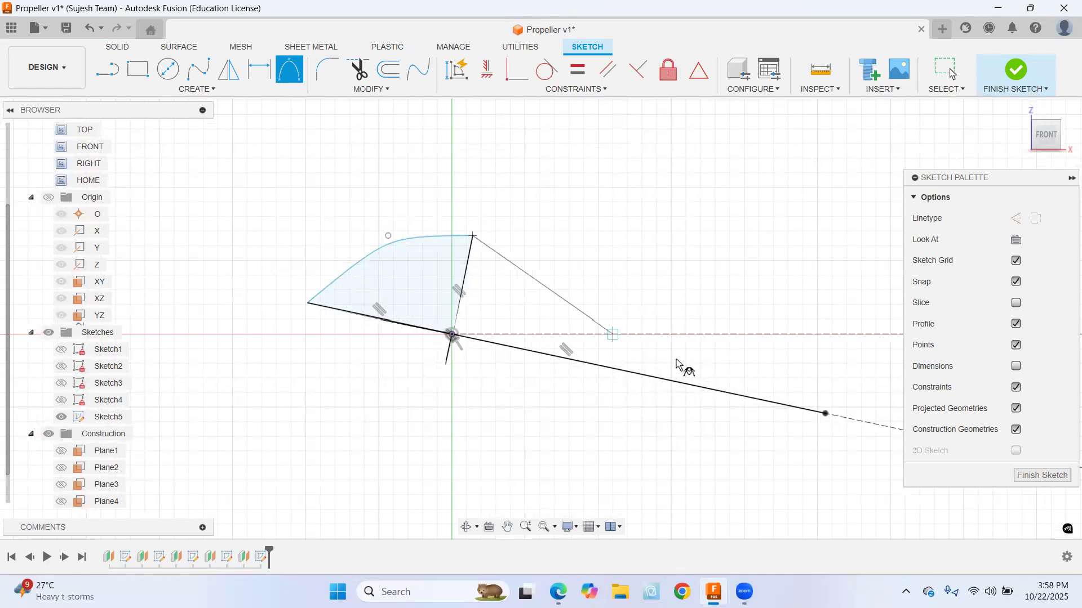
click(822, 413)
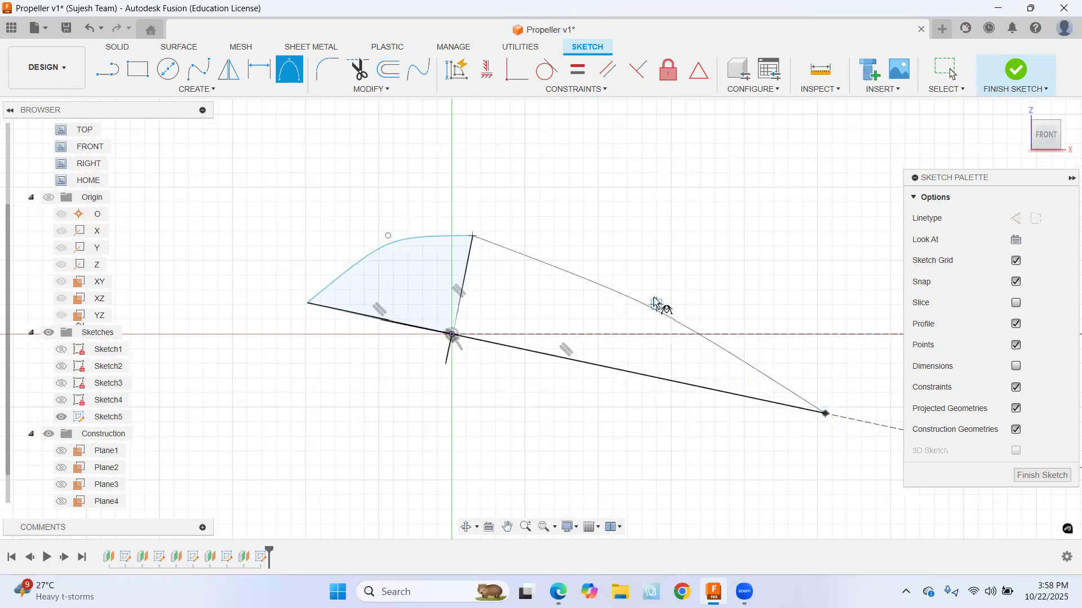
click(616, 297)
key(Escape)
Draw a conic curve from the chord's trailing end to the 2.11 mm line's lower end, with its apex below the chord
click(287, 70)
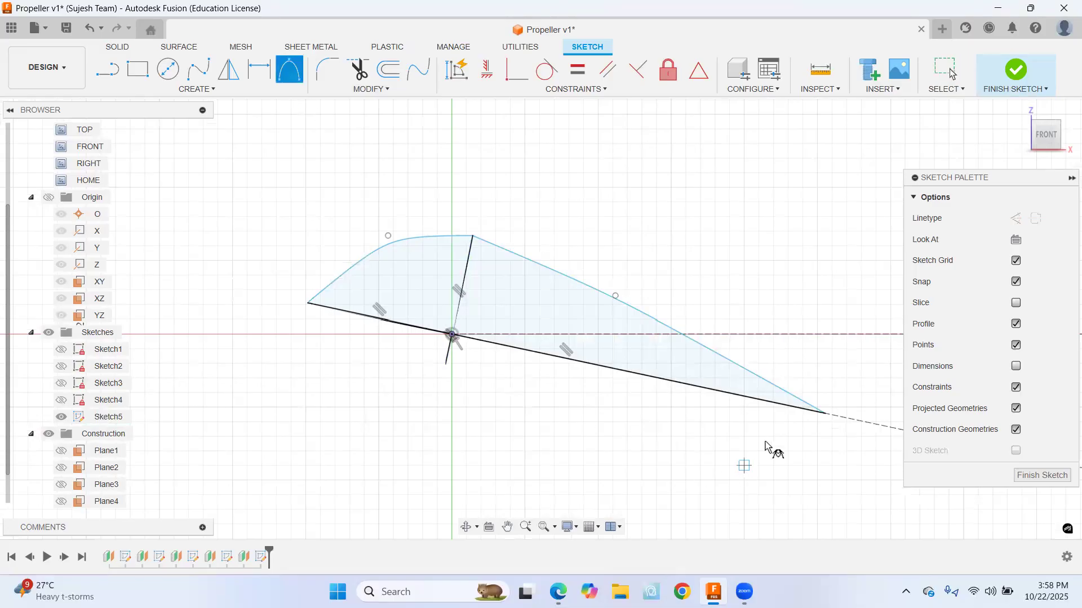
click(826, 416)
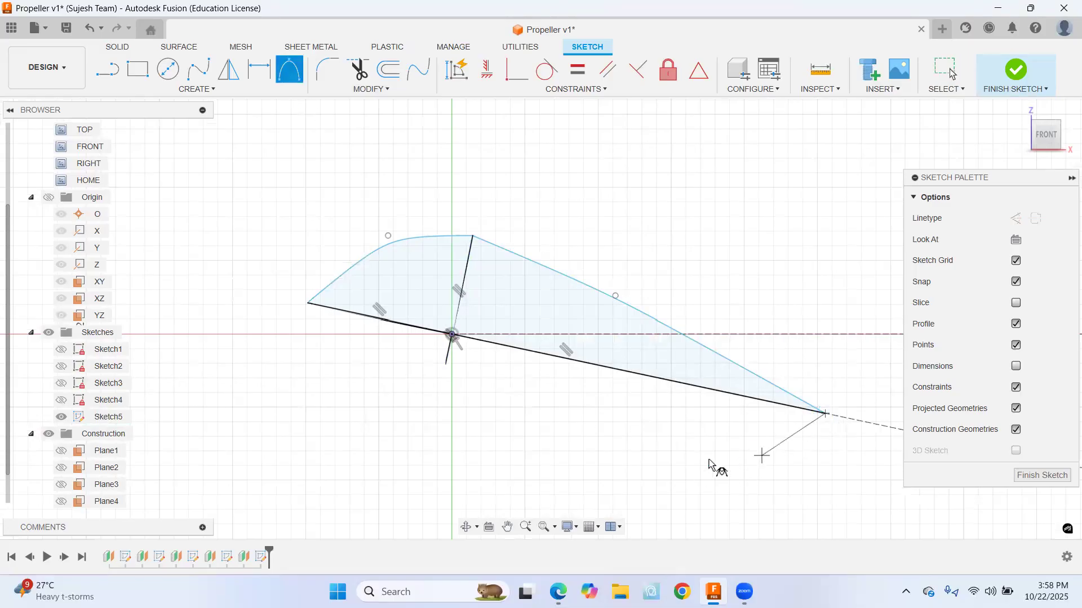
click(446, 365)
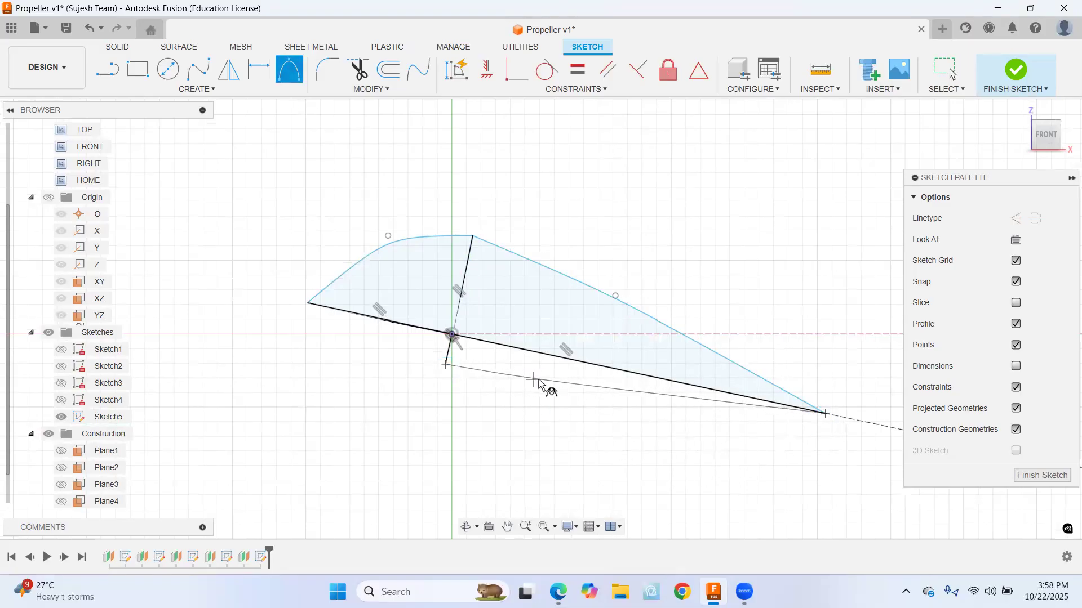
click(546, 386)
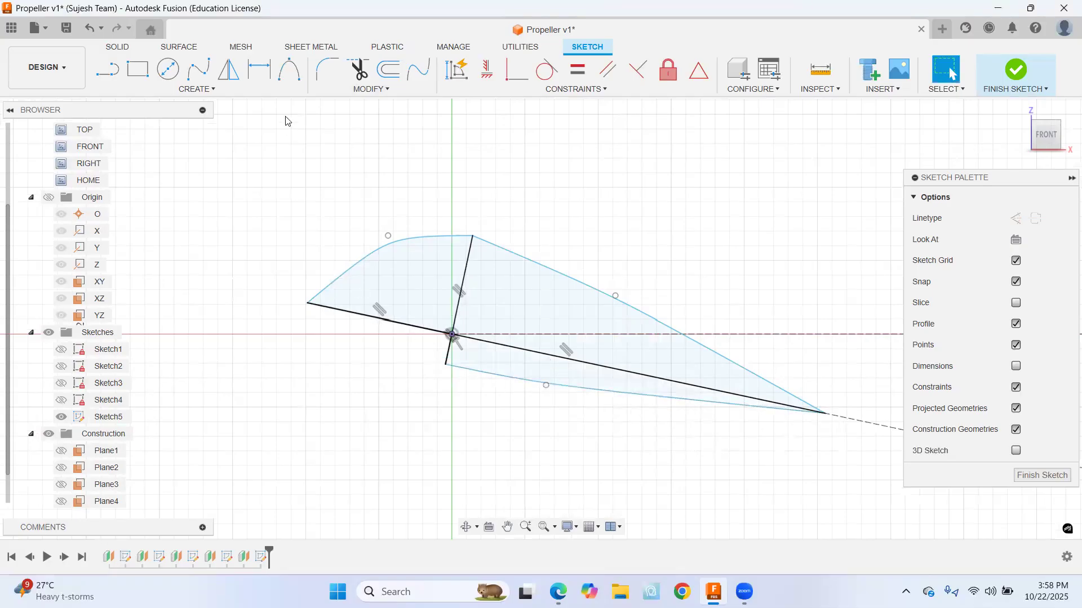
Draw a conic curve with rho 0.75 from the 2.11 mm line's lower end to the chord's leading end, with its apex near the leading end
click(446, 365)
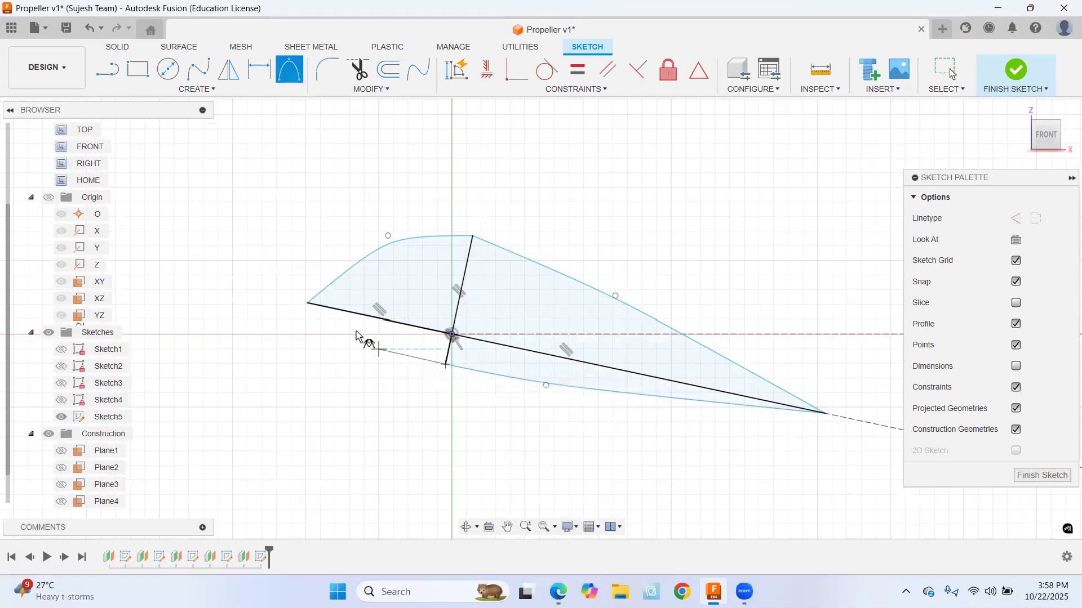
click(313, 309)
click(333, 320)
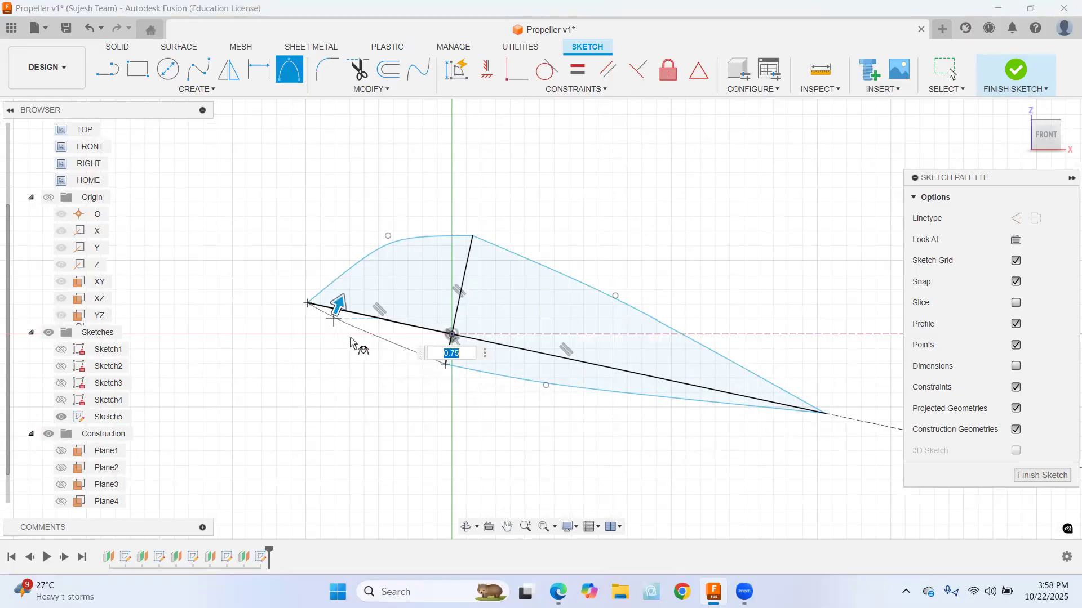
key(Return)
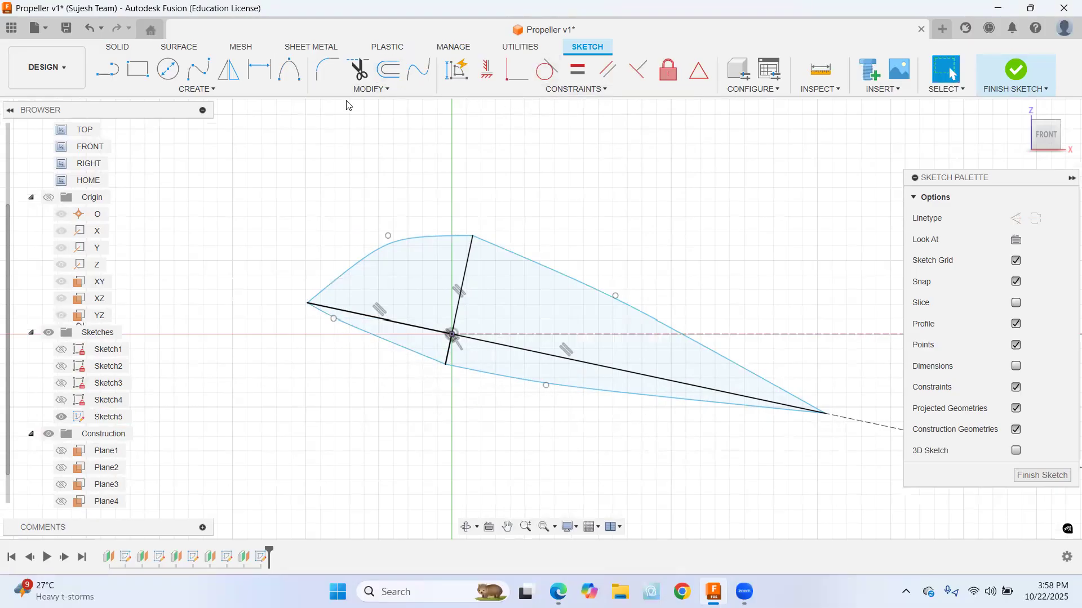
Trim away the chord, vertical and construction lines, leaving only the closed conic outline of airfoil 3
click(358, 70)
click(462, 287)
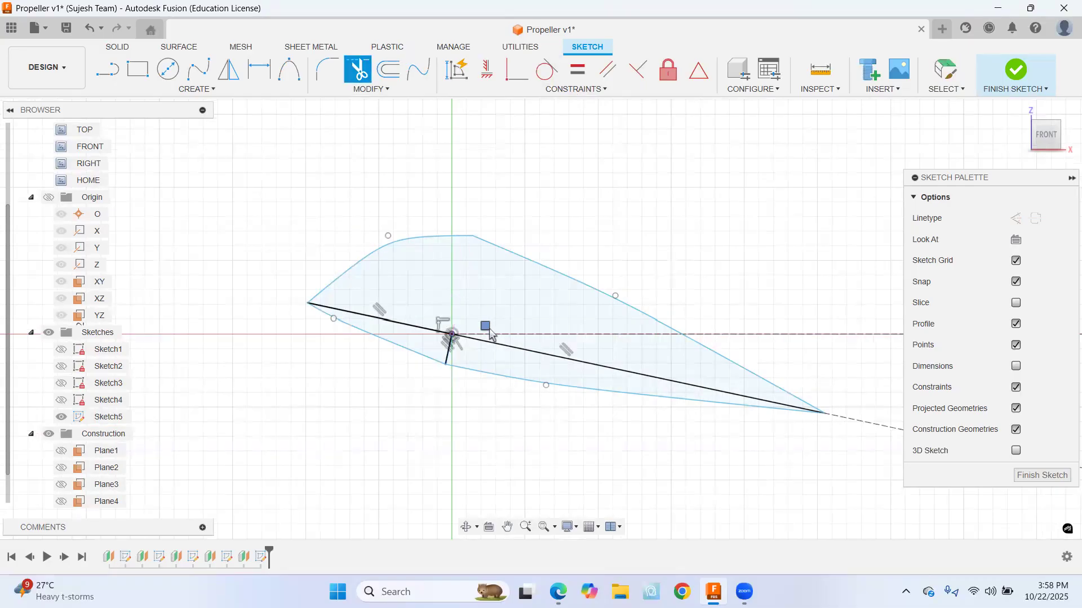
click(489, 334)
click(449, 346)
click(443, 332)
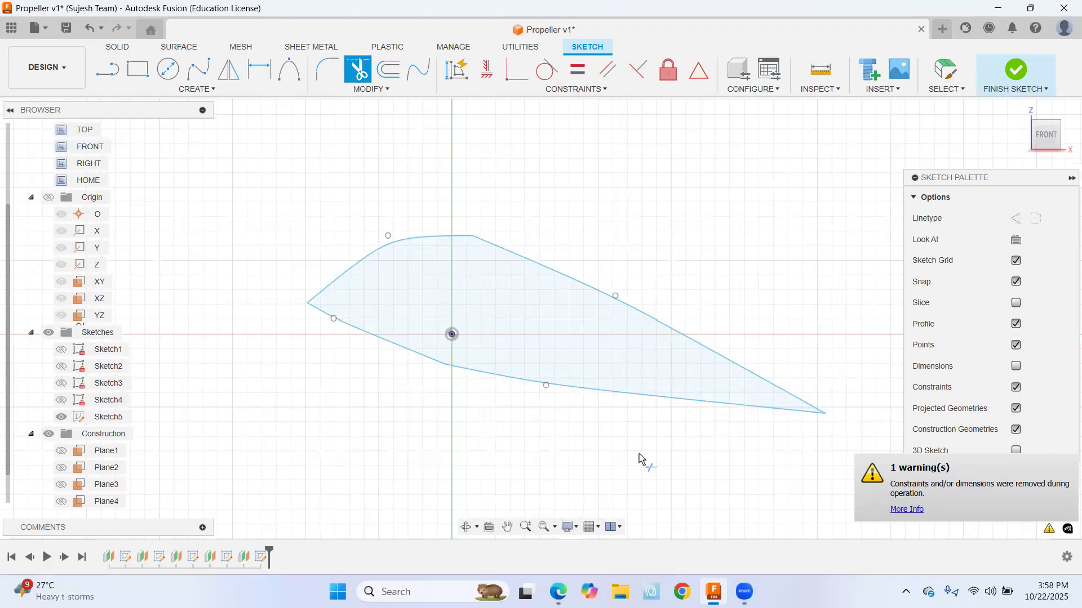
Apply a Fix constraint to the whole airfoil outline and finish the sketch
click(544, 526)
scroll(574, 377, up, 3)
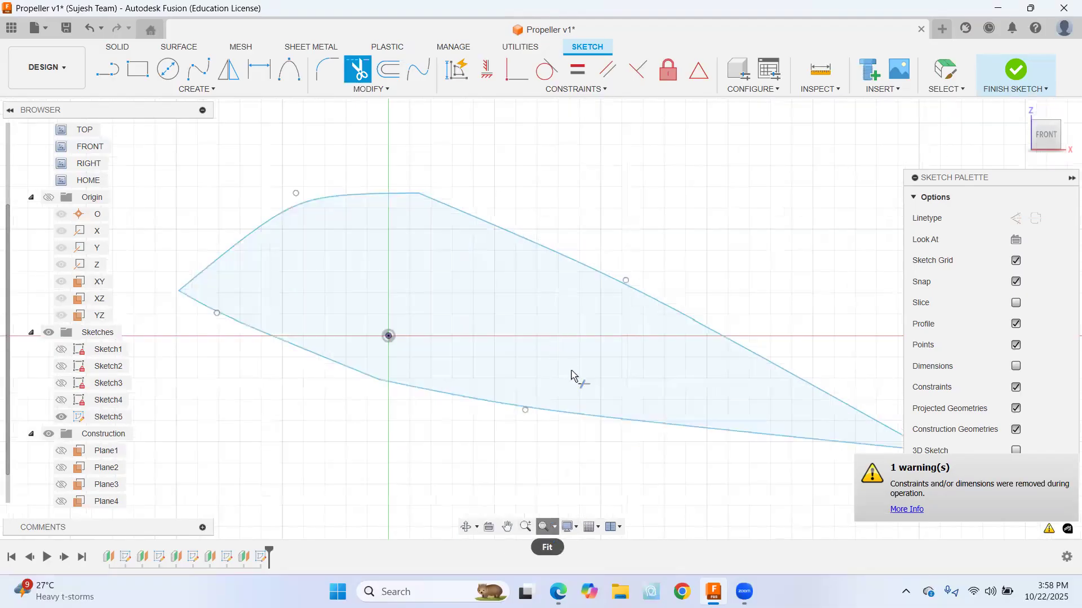
scroll(574, 377, down, 3)
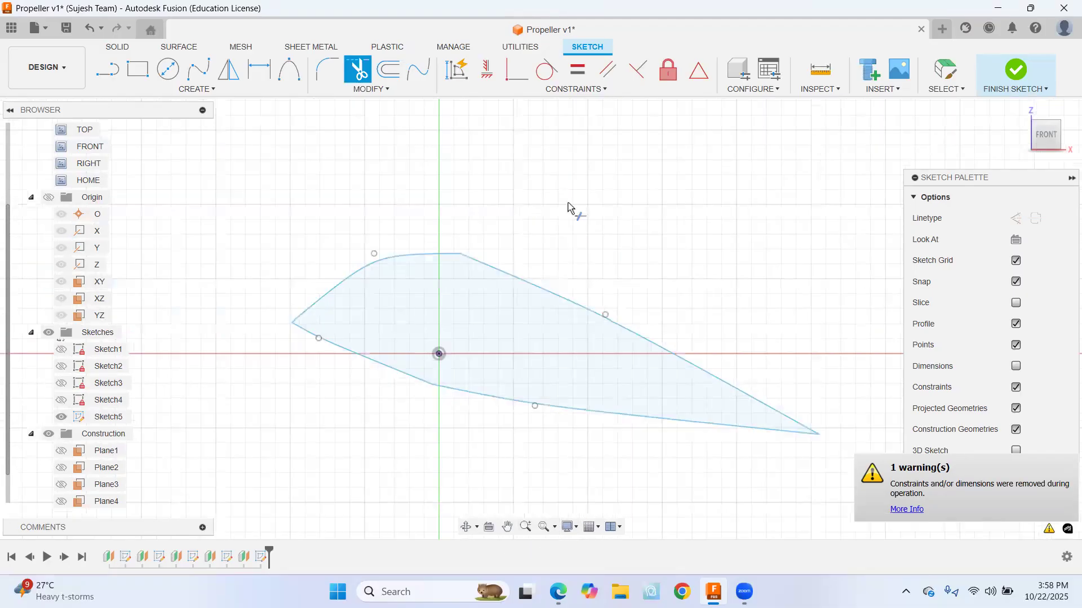
click(665, 76)
mouse_move(255, 215)
mouse_down()
mouse_move(636, 442)
mouse_move(852, 482)
mouse_up()
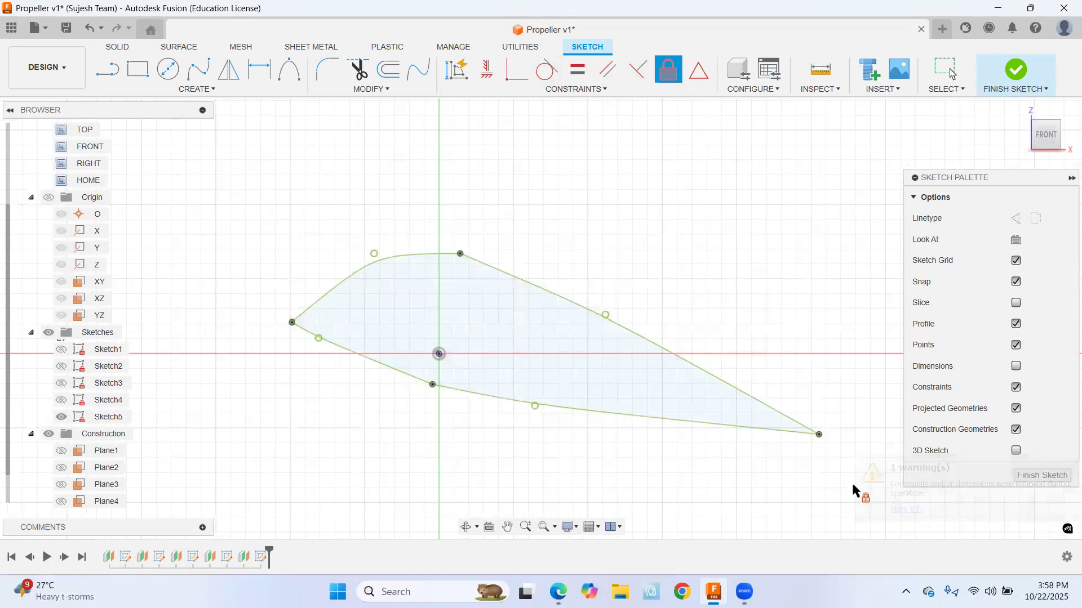
click(1017, 76)
click(1021, 109)
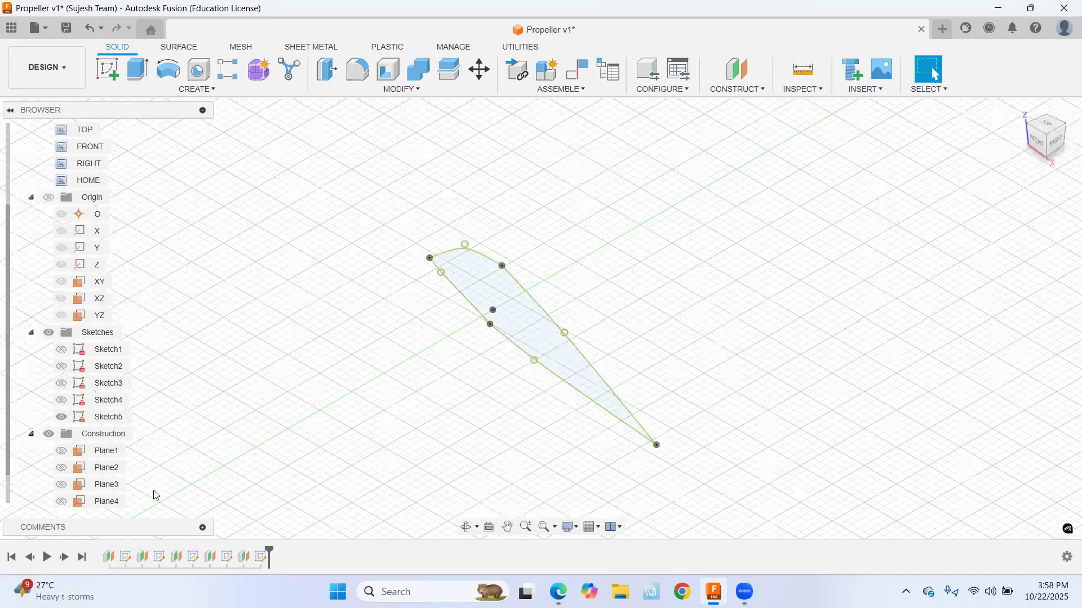
Show Plane4, Sketch4 and Plane5 together with the visible Sketch5
scroll(146, 484, down, 1)
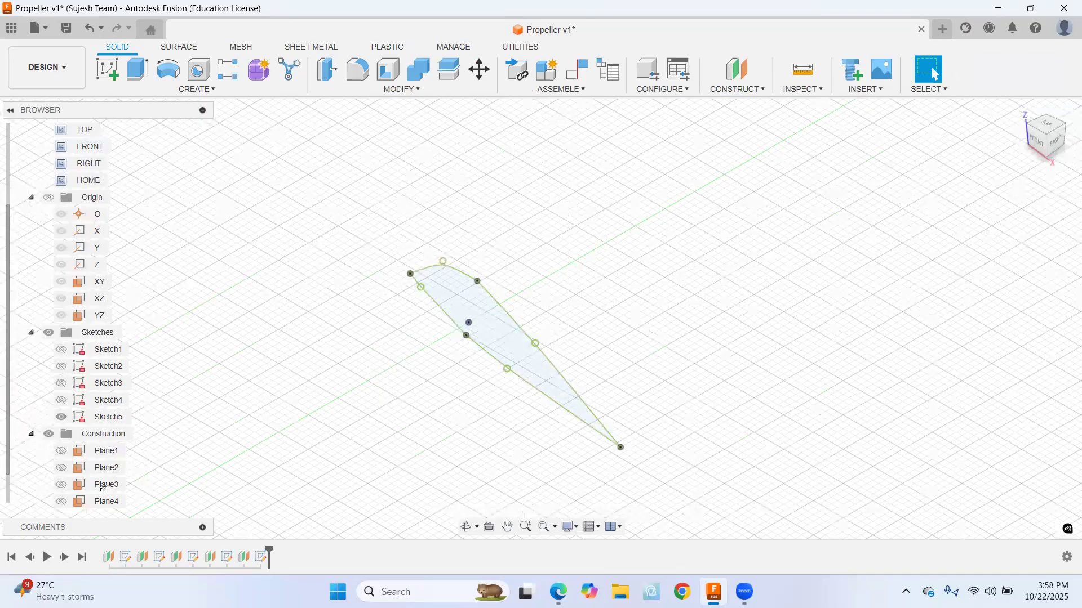
click(62, 502)
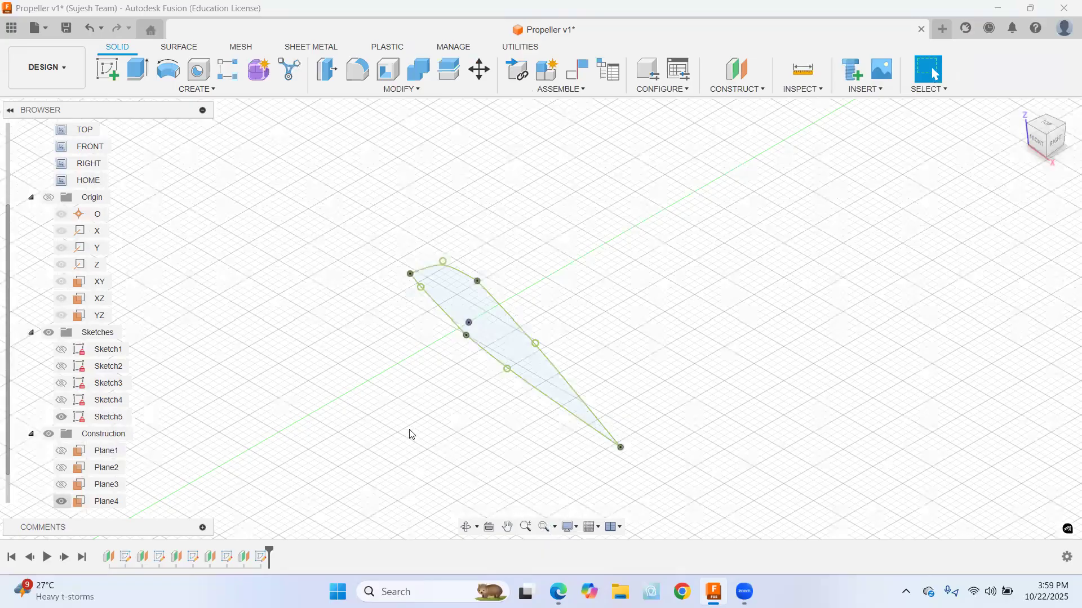
scroll(411, 434, down, 5)
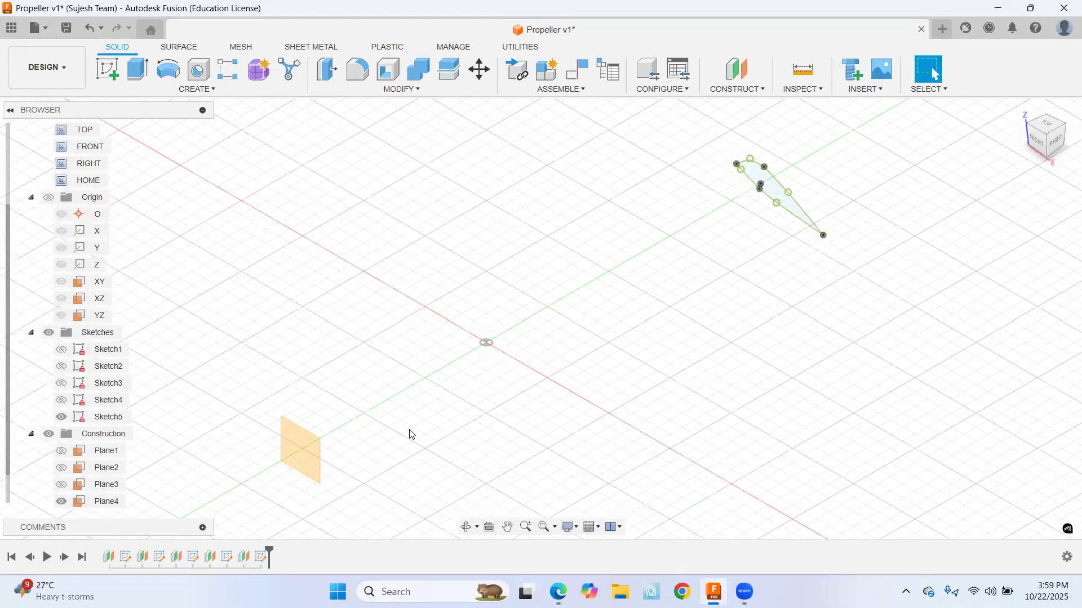
click(62, 400)
click(63, 419)
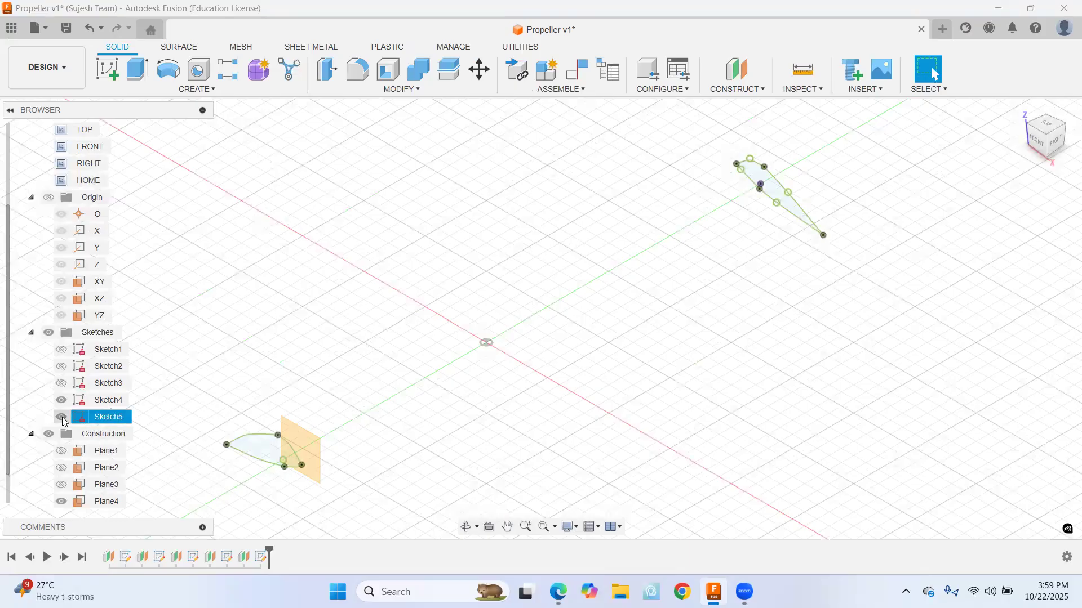
scroll(63, 502, down, 1)
click(62, 502)
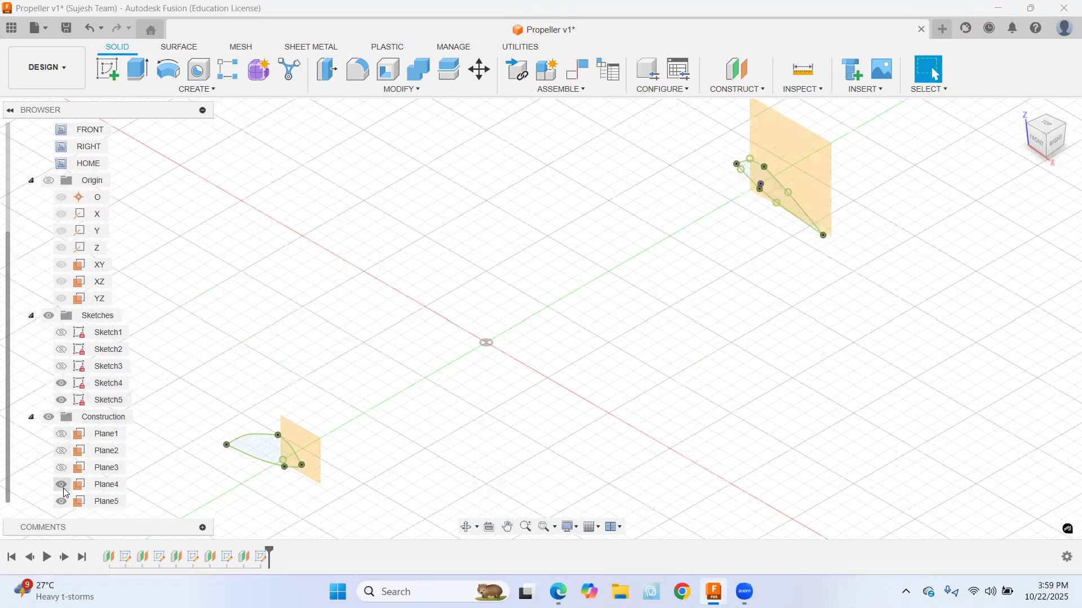
Hide Sketch4 and Plane4 and restore their visibility
click(66, 389)
click(61, 384)
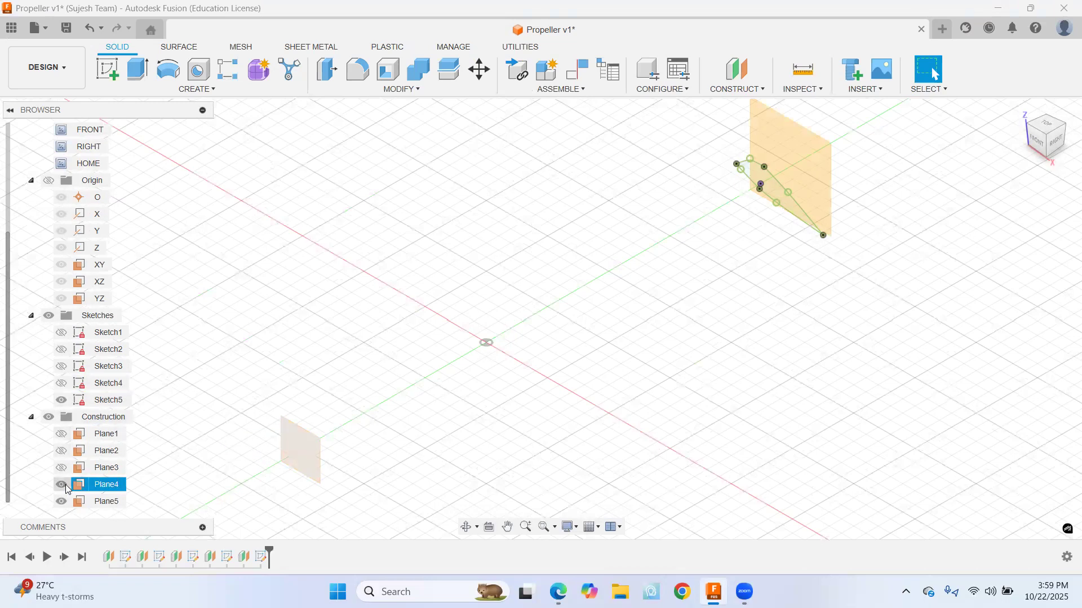
click(62, 486)
click(62, 502)
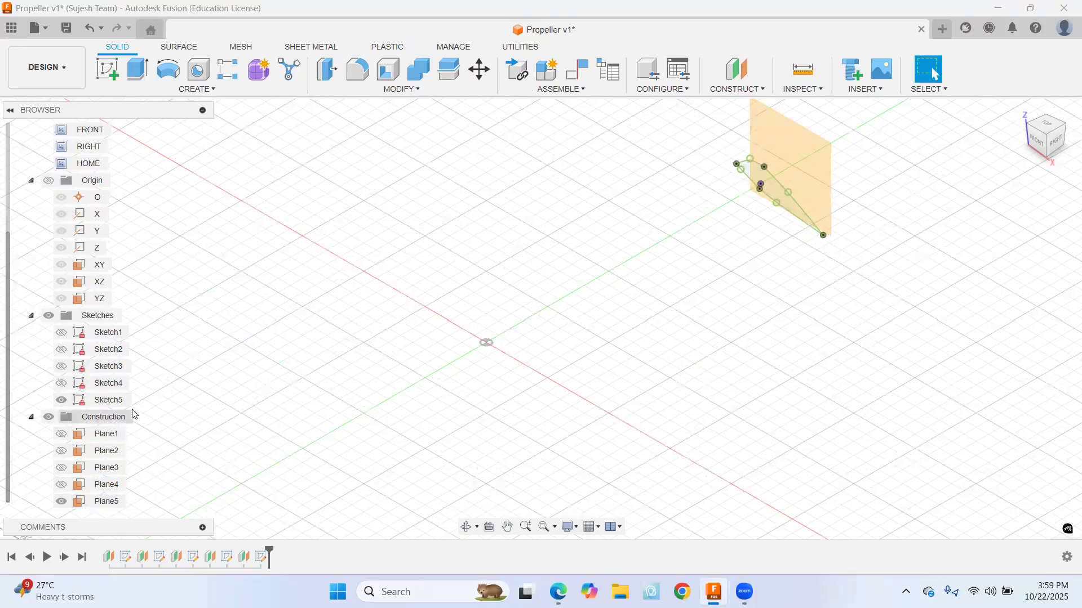
click(62, 485)
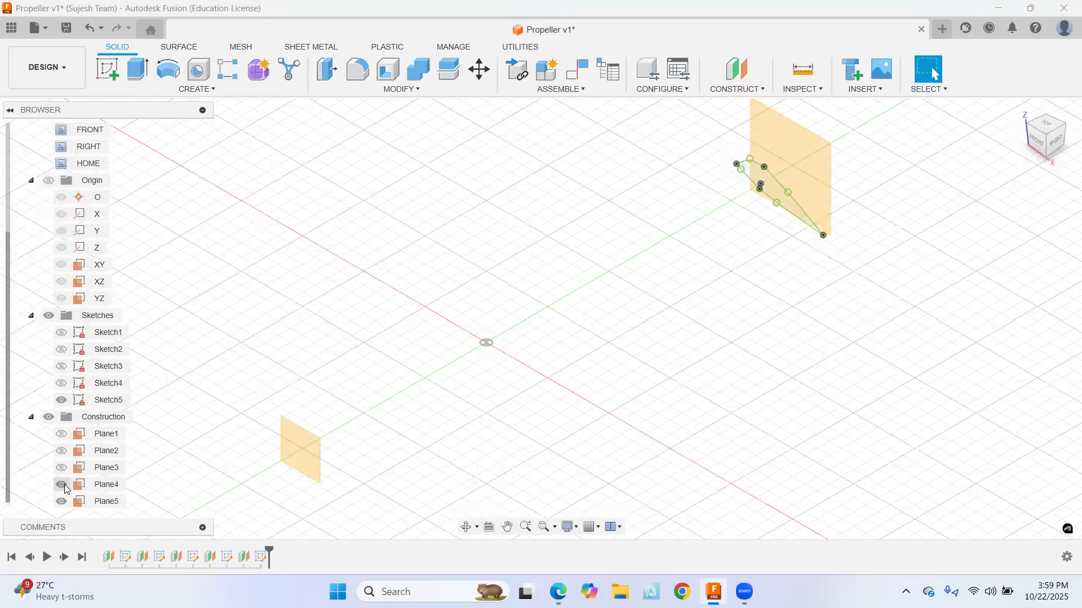
click(64, 398)
click(62, 384)
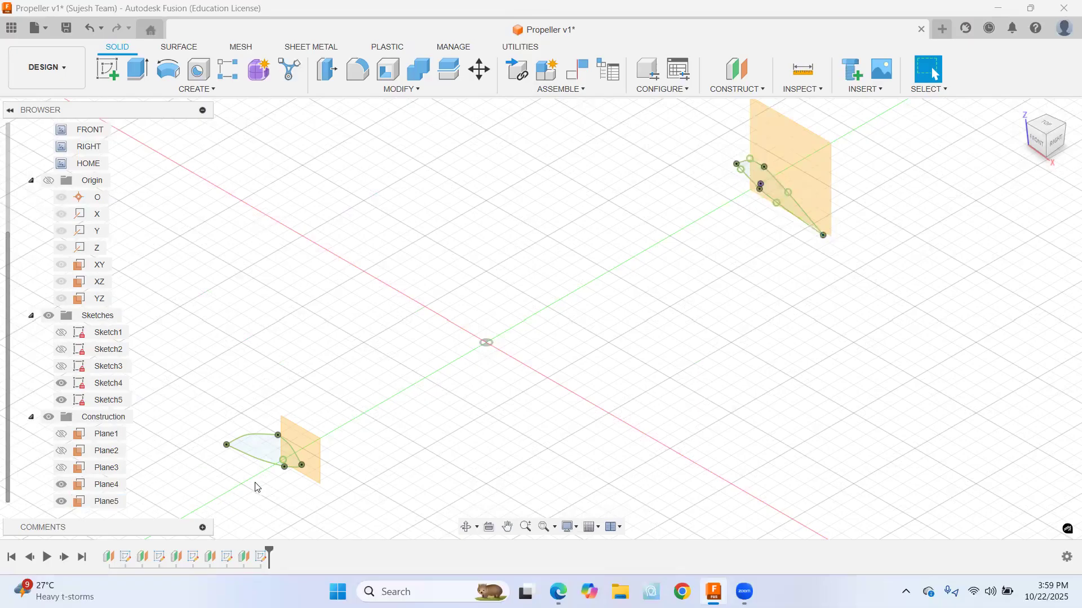
Create a construction plane offset -29 mm from Plane4, away from the origin
scroll(171, 488, up, 1)
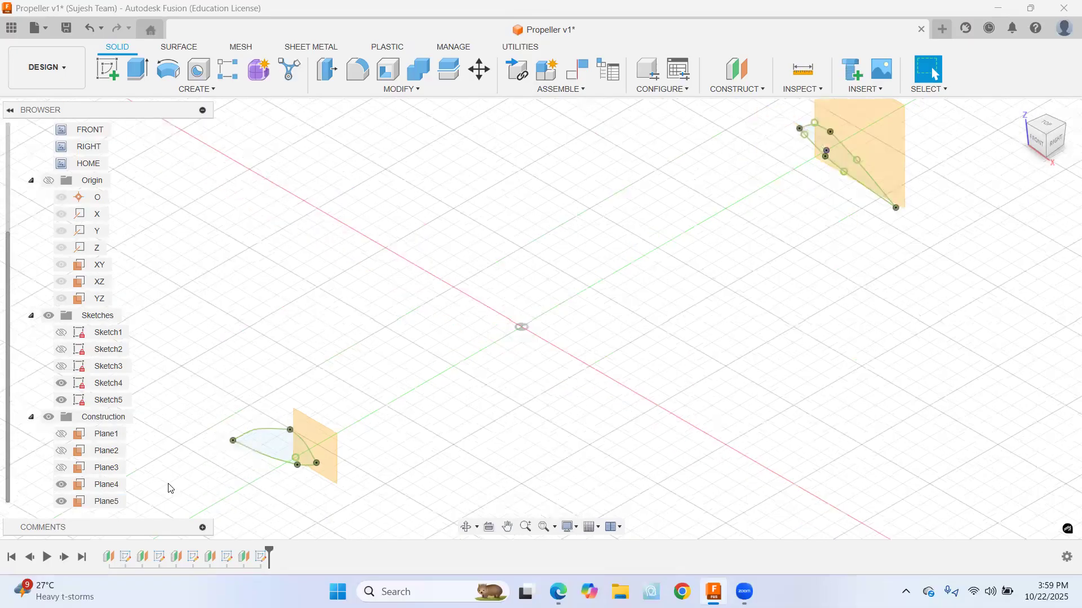
scroll(120, 510, down, 1)
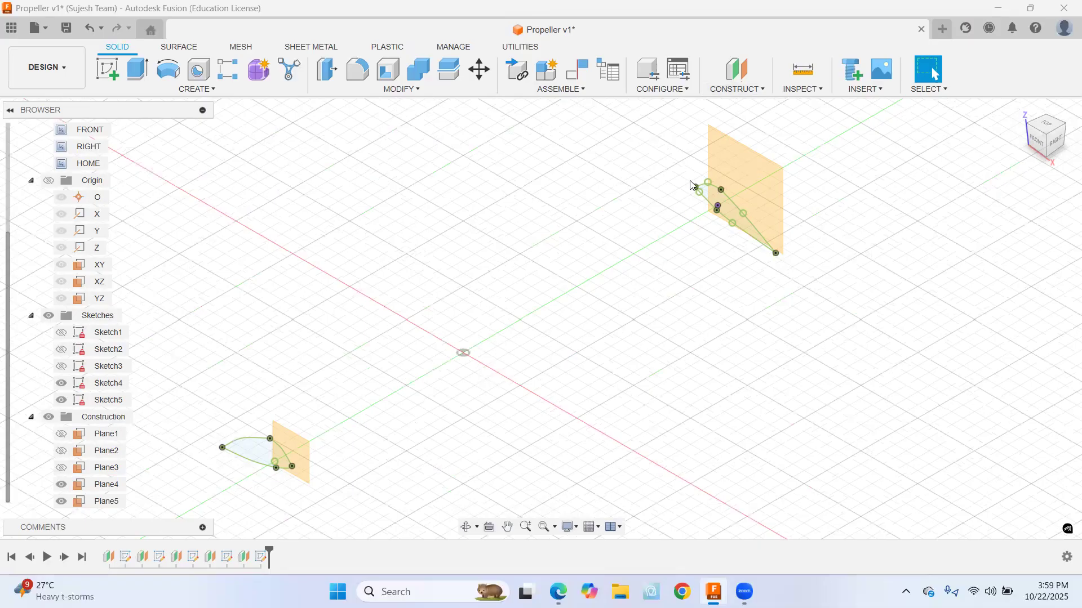
click(747, 90)
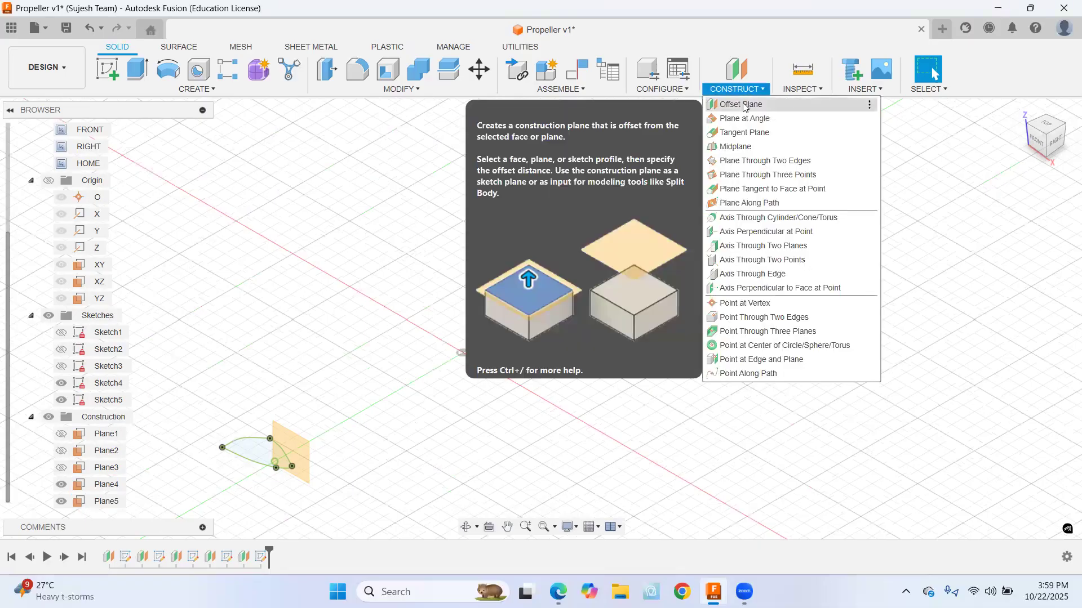
click(743, 105)
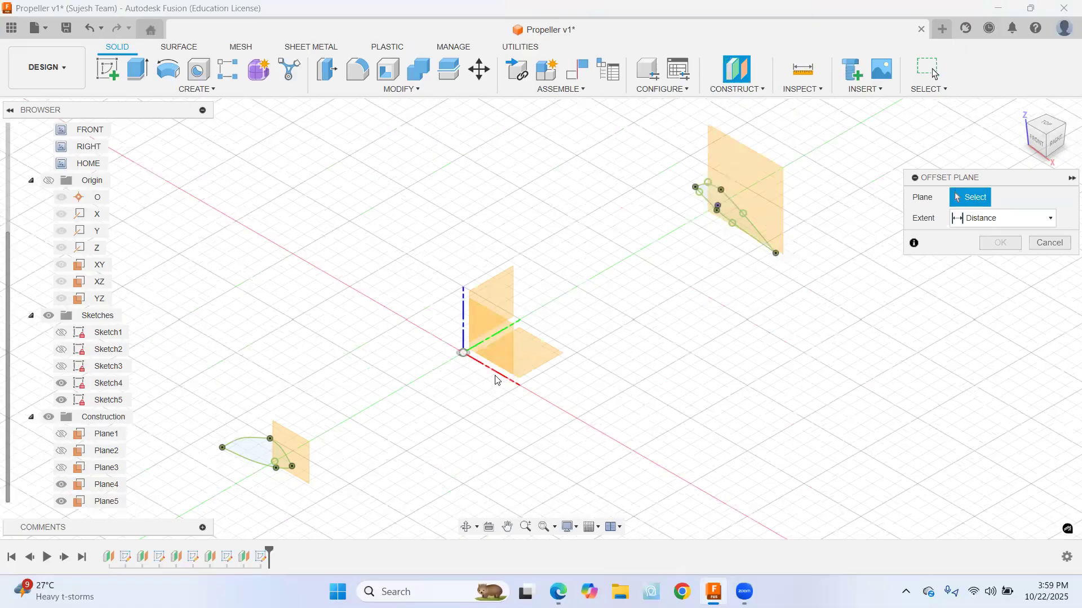
click(301, 452)
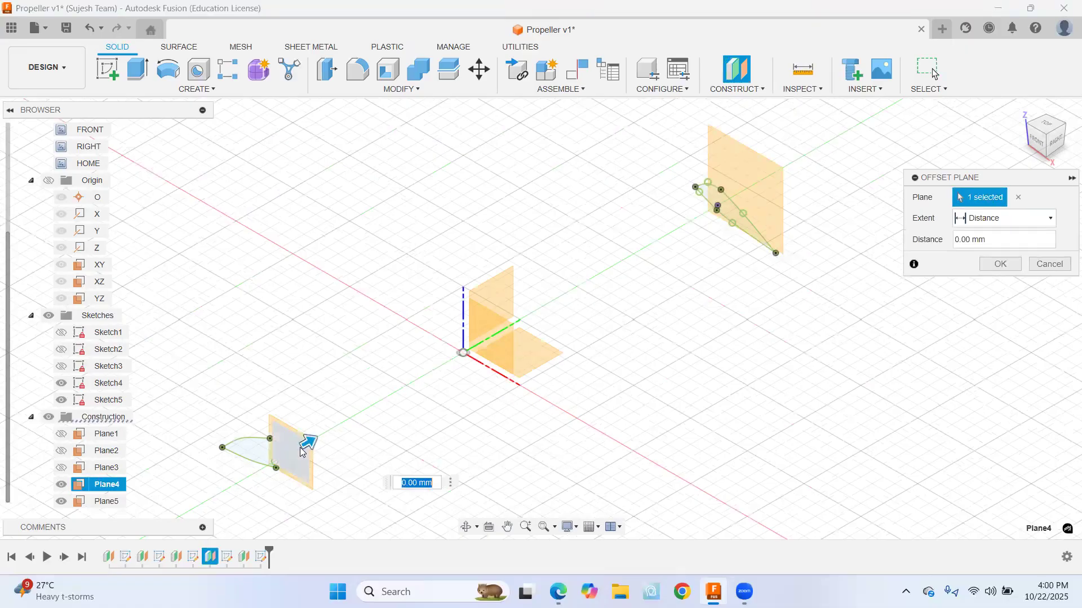
click(956, 240)
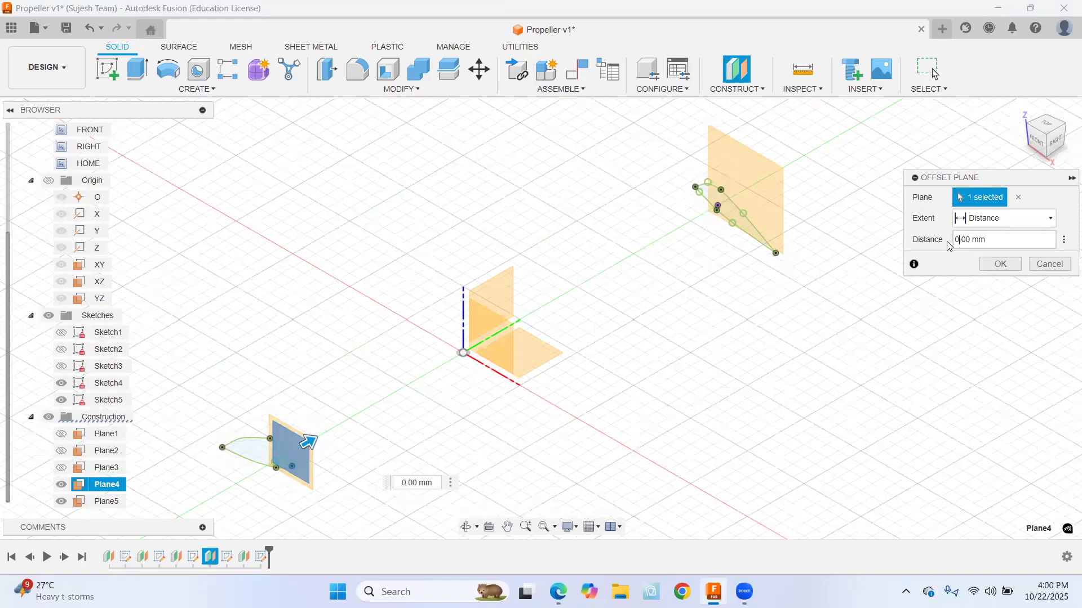
key(BackSpace)
text(-29)
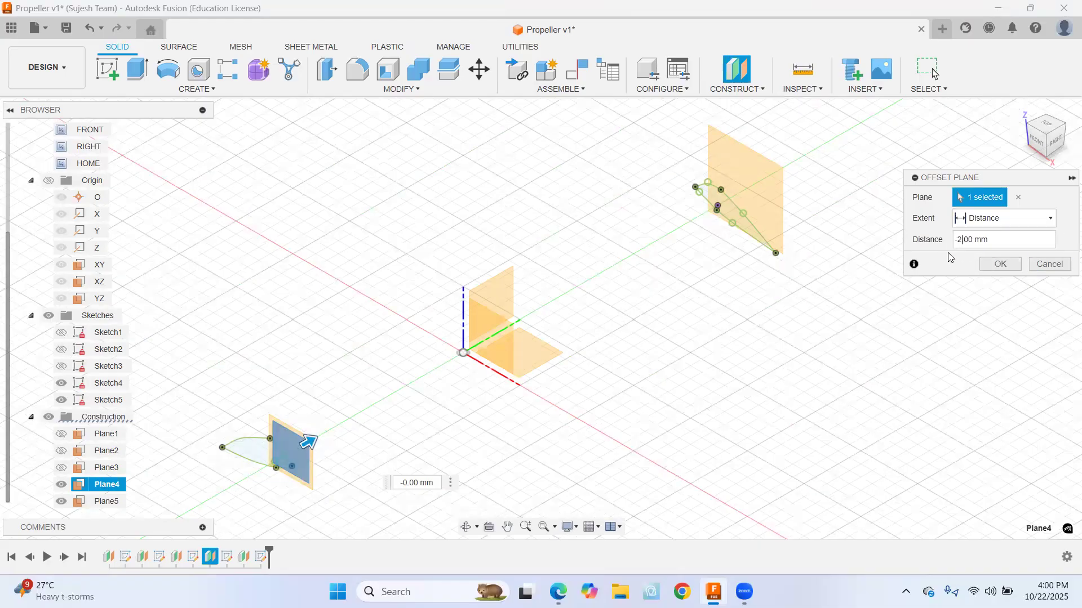
click(999, 265)
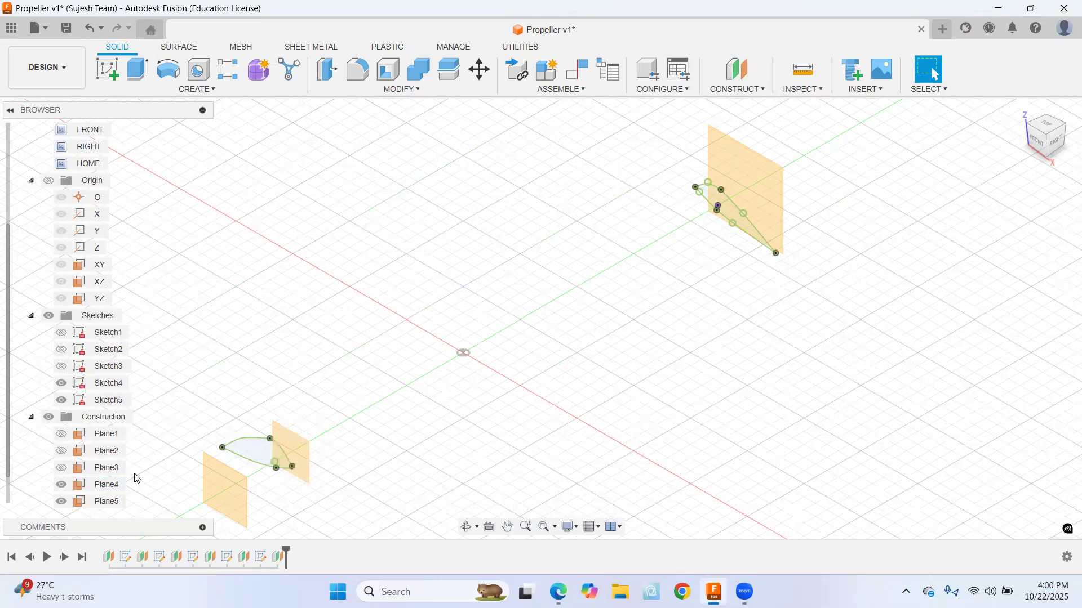
Hide Plane4, Plane5 and Sketch4, leaving only Plane6 and Sketch5 visible
scroll(79, 488, down, 1)
click(62, 468)
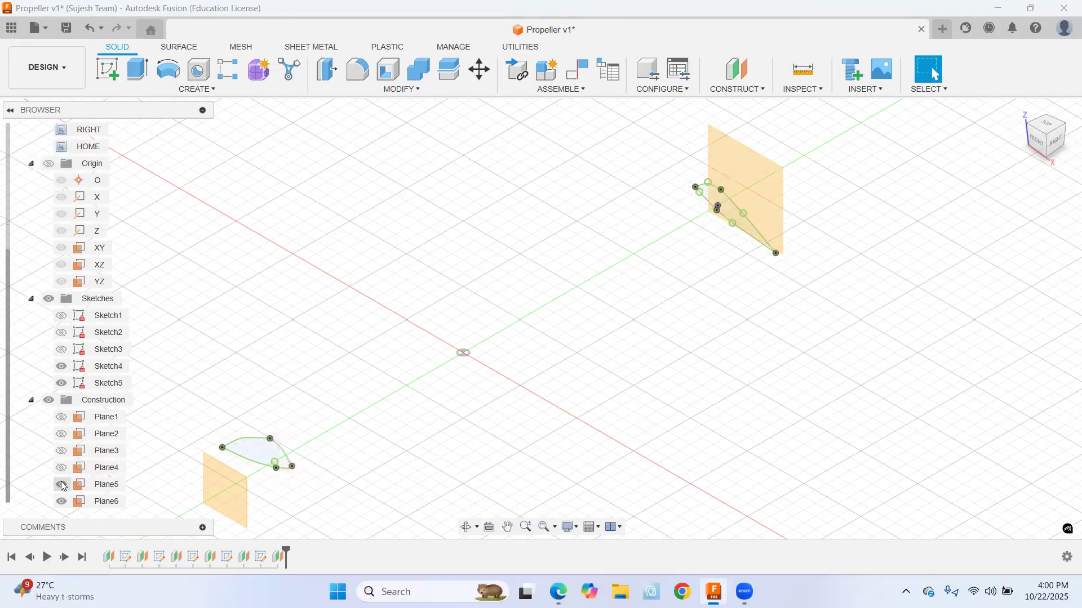
click(62, 485)
click(66, 503)
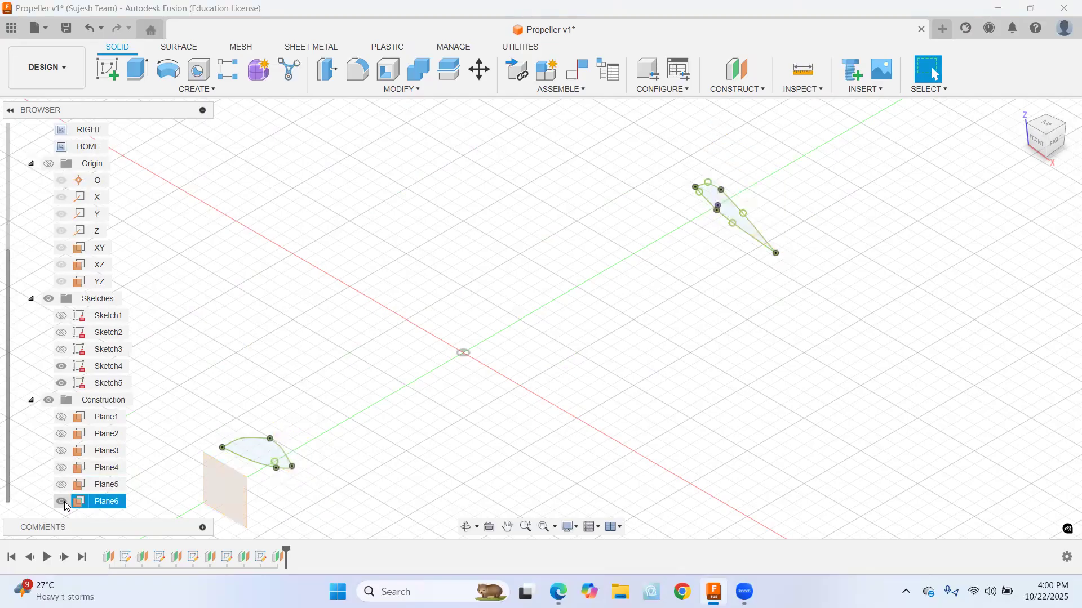
click(62, 383)
click(62, 366)
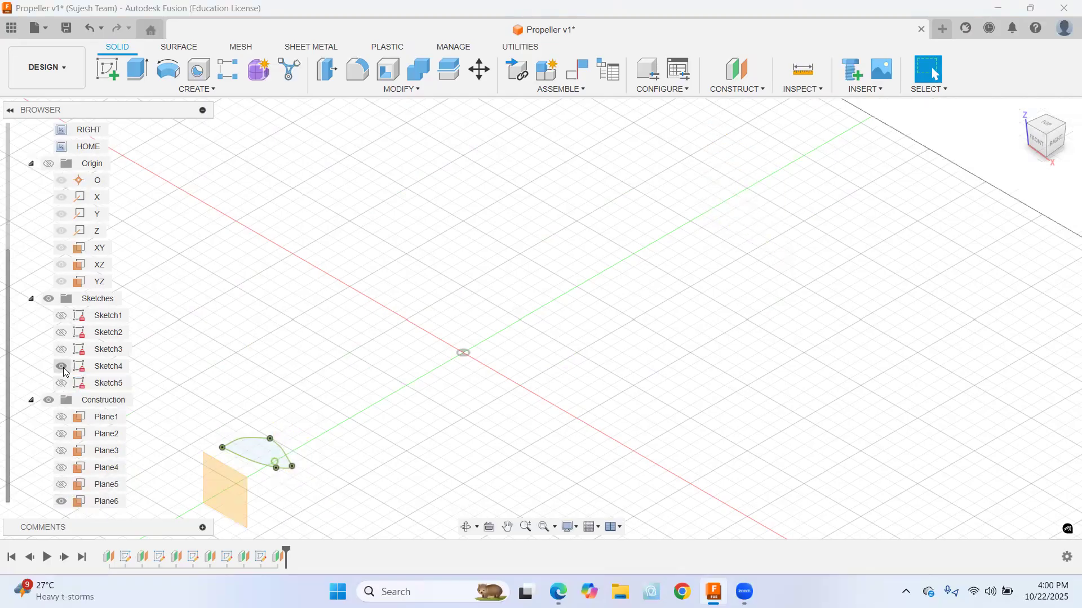
scroll(692, 294, up, 1)
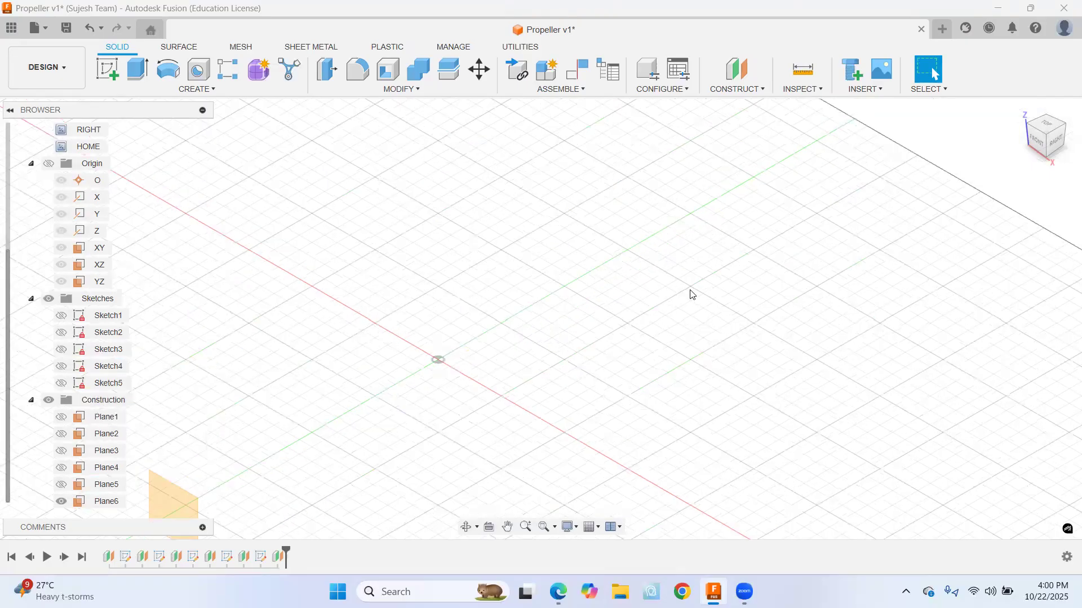
scroll(338, 446, down, 2)
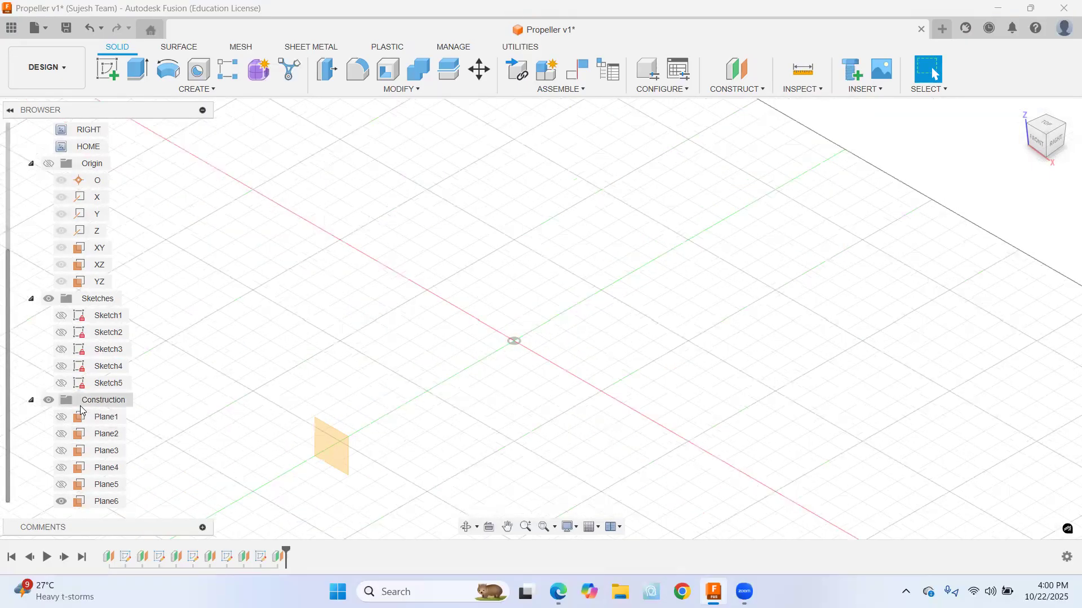
click(62, 384)
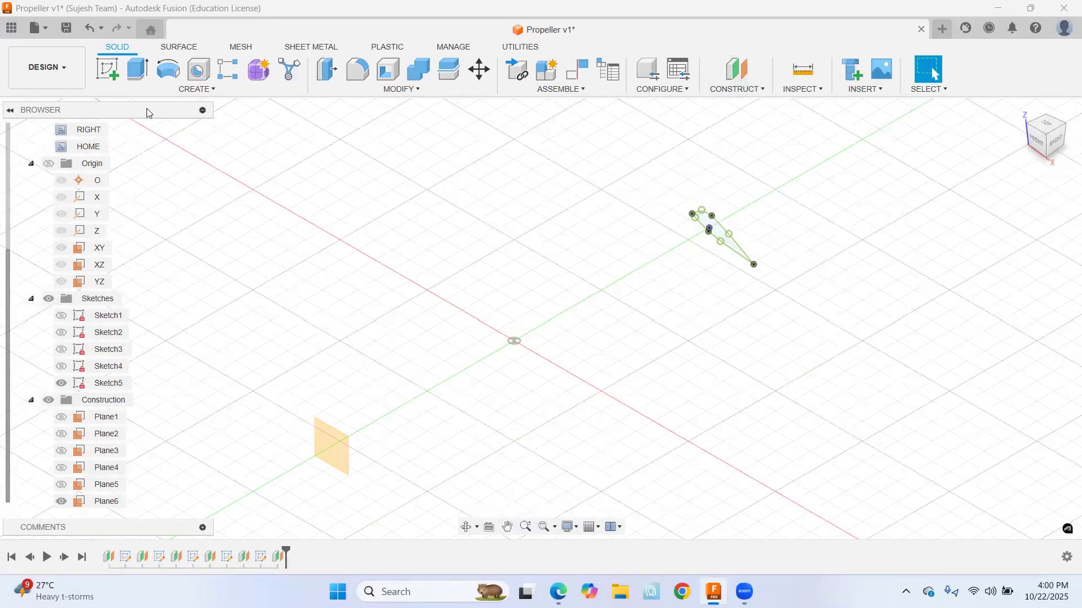
Create a sketch on Plane6 and project the four airfoil curves of Sketch5 into it
click(108, 71)
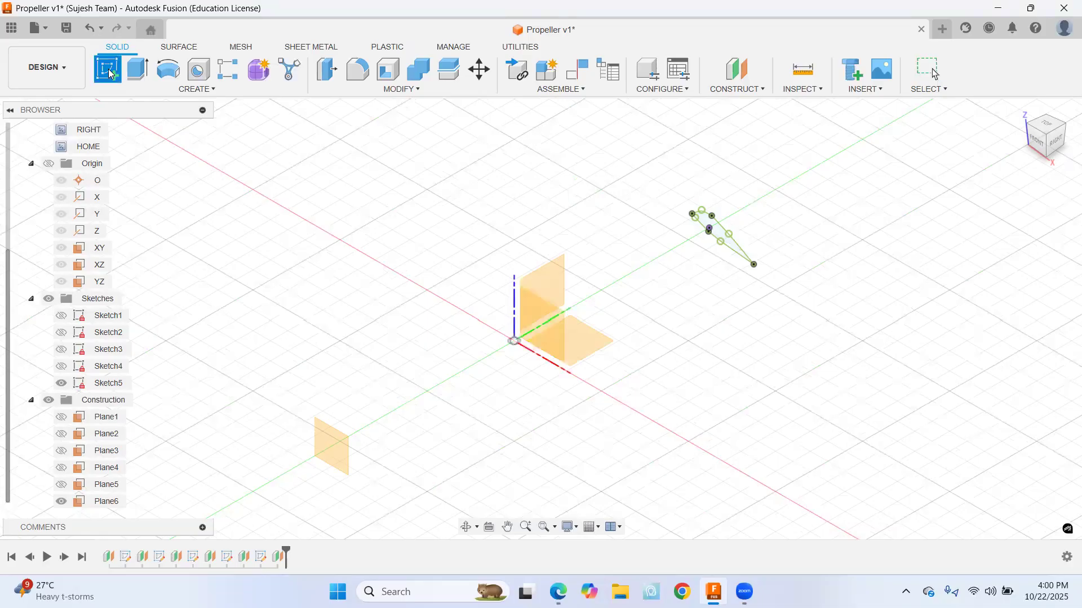
click(331, 461)
scroll(584, 357, up, 3)
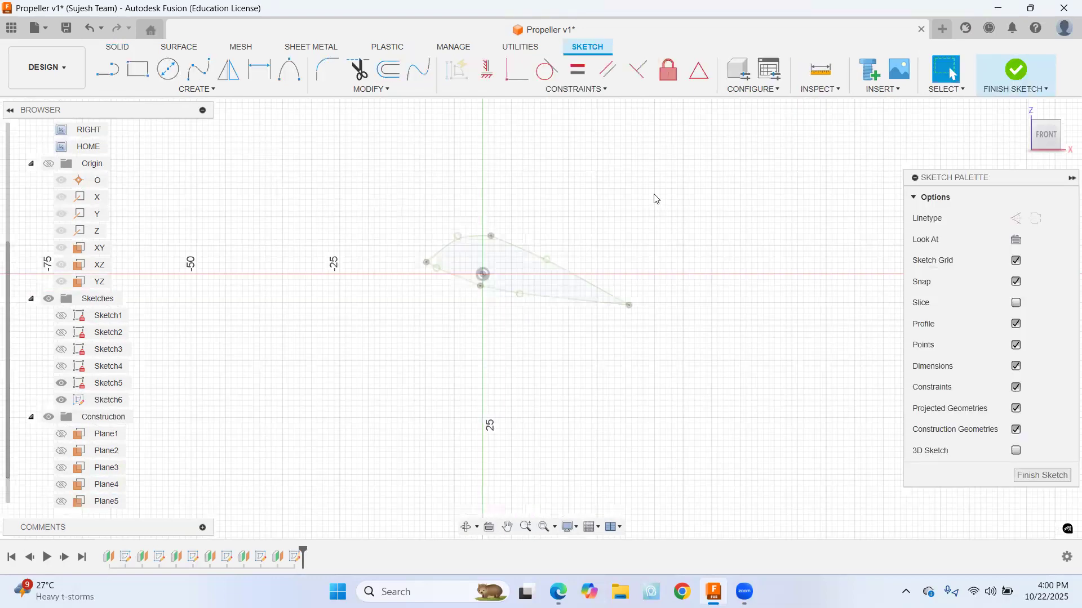
click(213, 89)
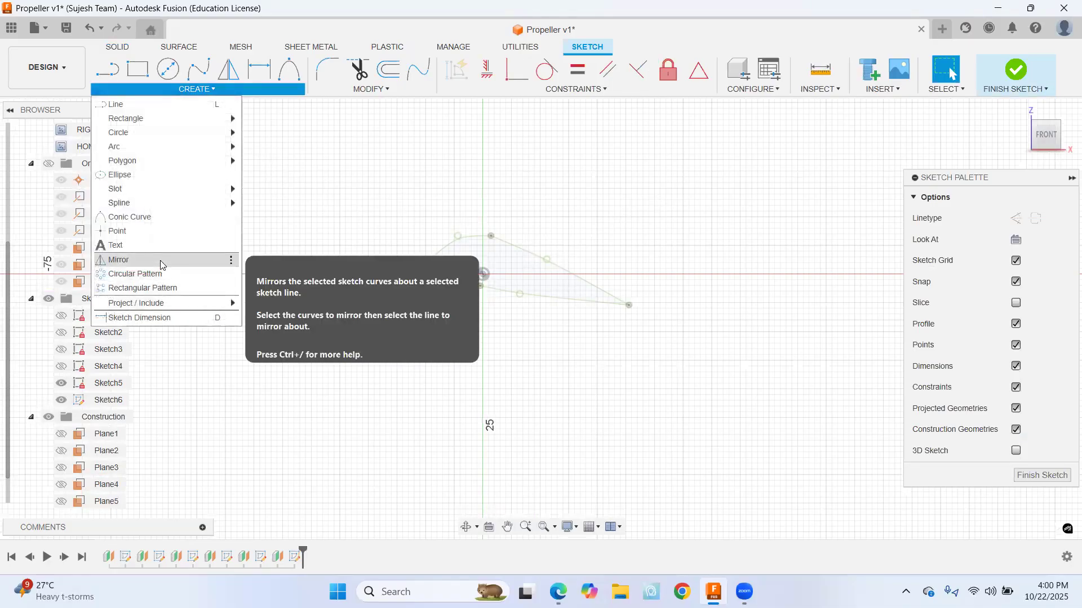
mouse_move(163, 304)
click(274, 308)
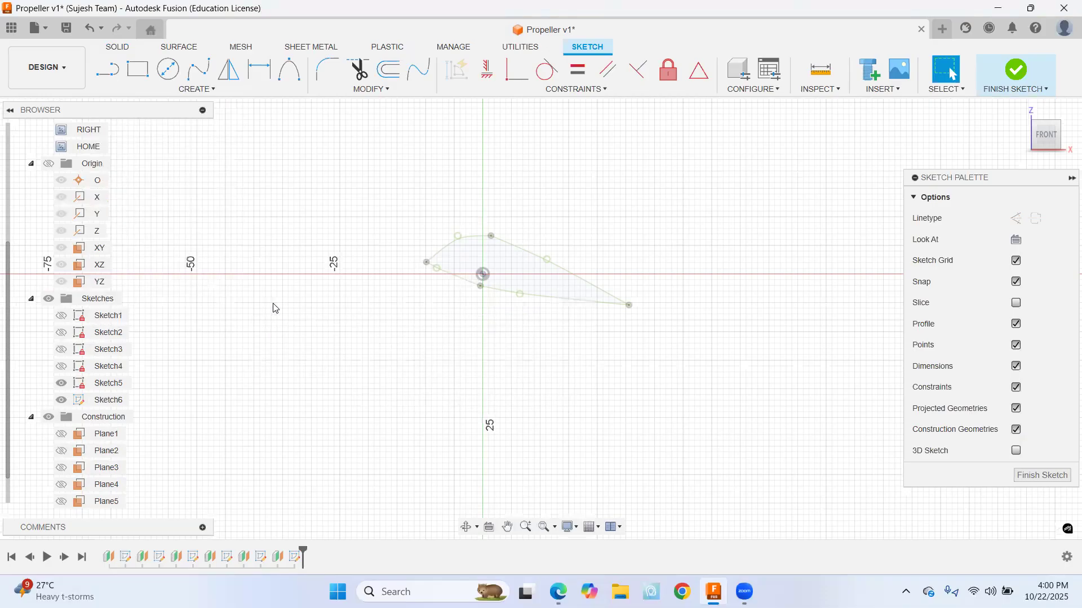
click(436, 254)
click(521, 250)
click(534, 299)
click(468, 282)
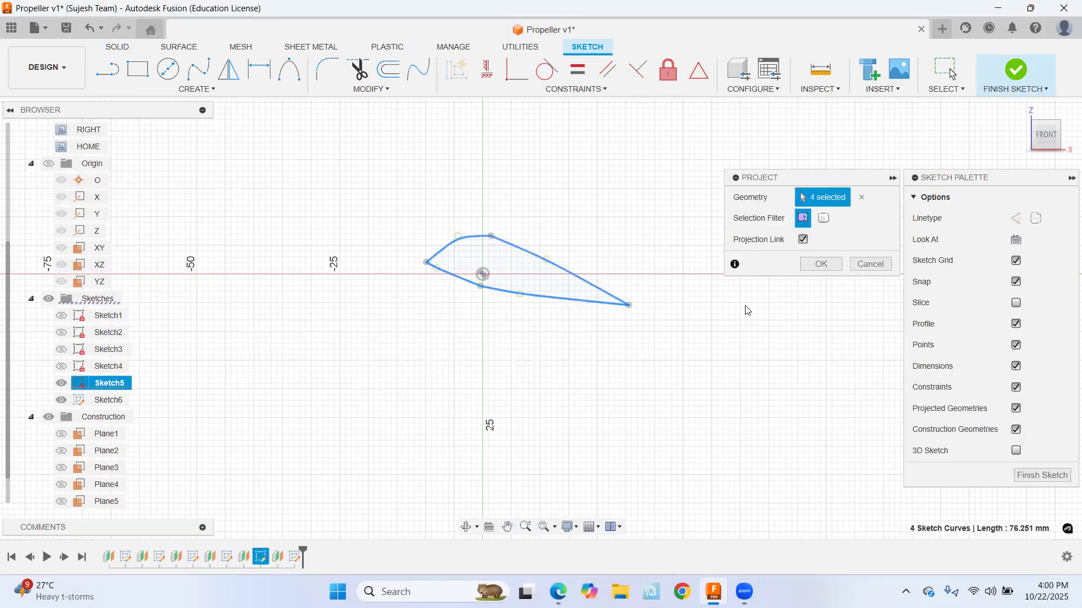
click(822, 265)
Draw a vertical construction line about 18 mm long upward from the origin, removing the stray extra segment
key(l)
click(1016, 218)
click(484, 274)
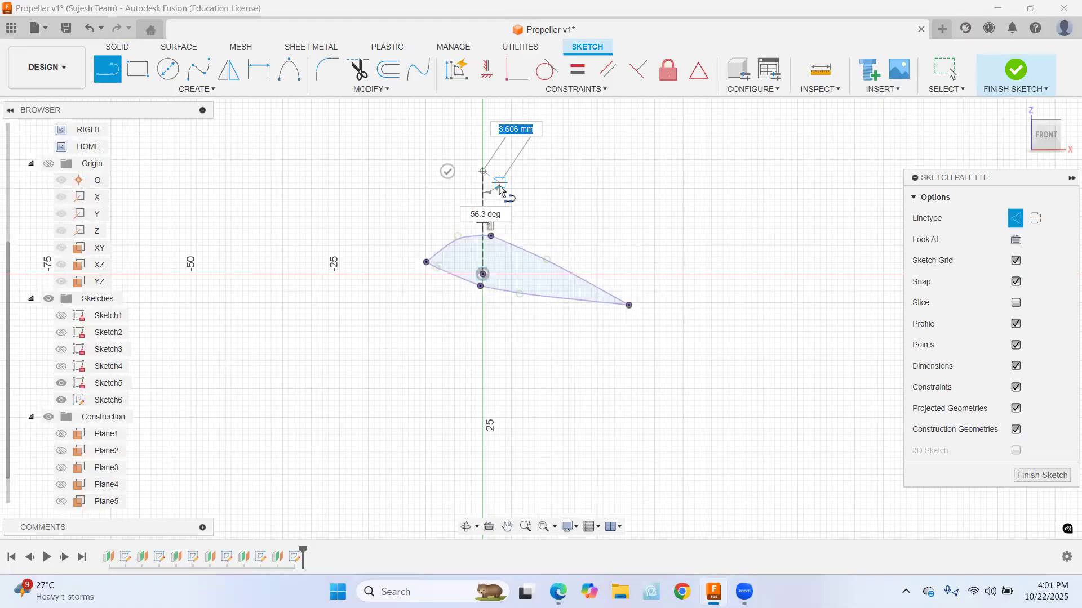
click(485, 172)
key(Escape)
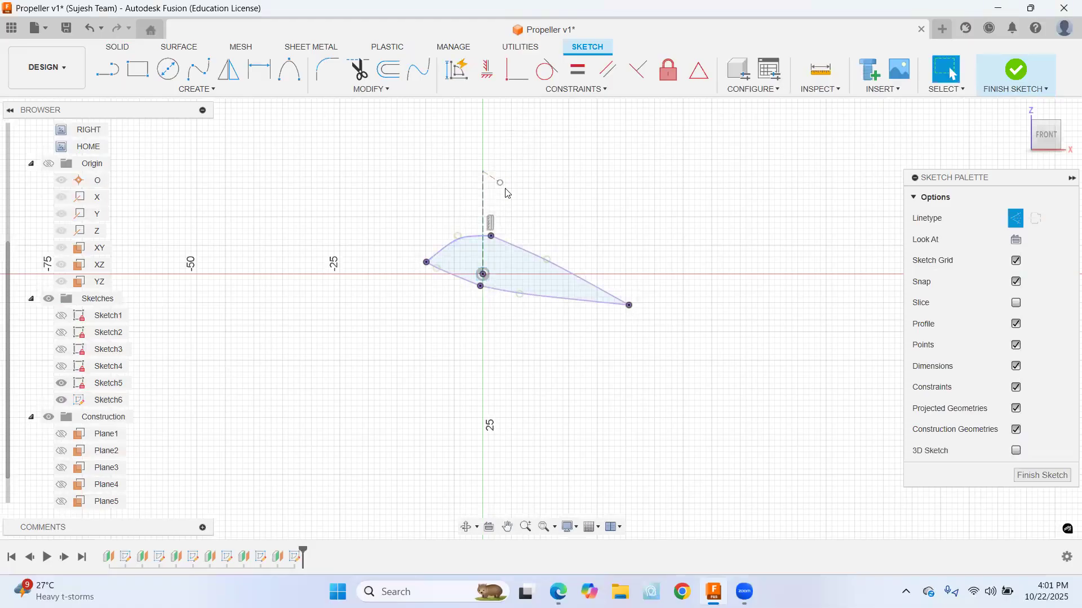
key(ctrl+z)
Mirror the projected airfoil outline about the vertical construction line
click(229, 72)
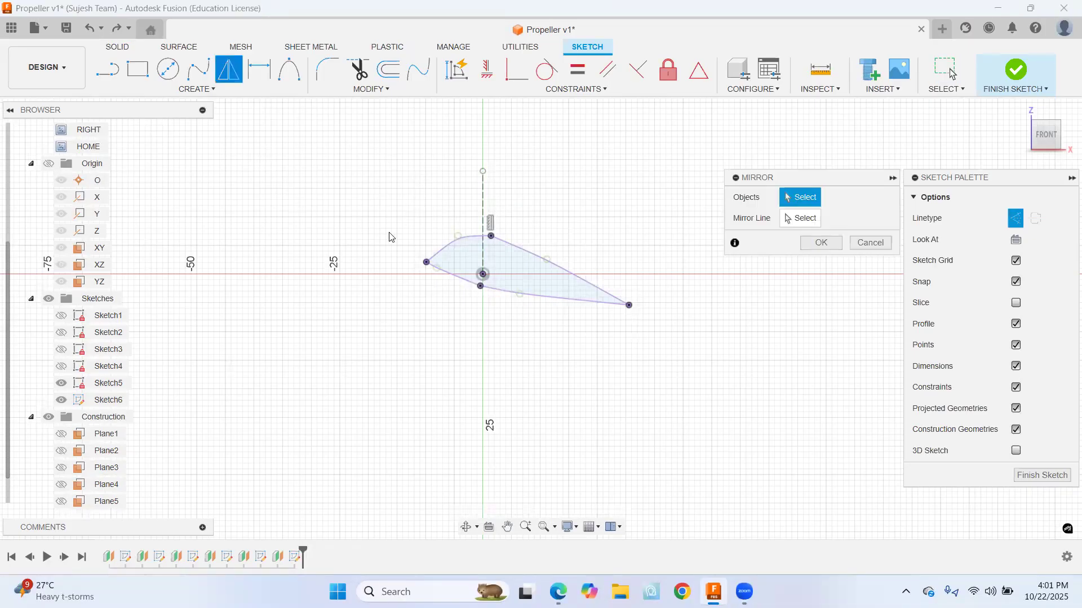
drag(390, 221, 658, 344)
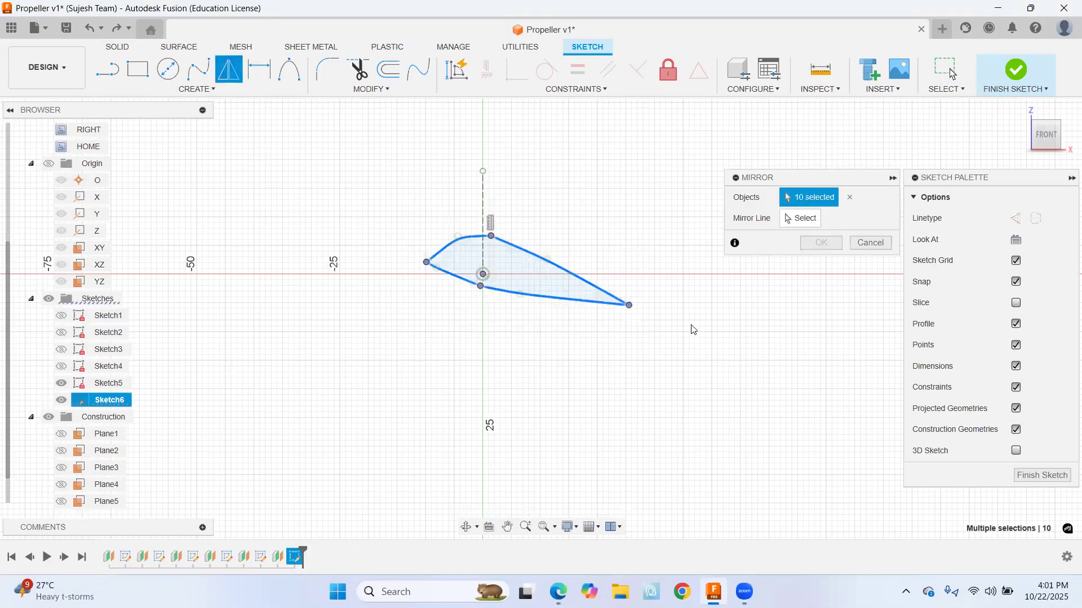
click(800, 219)
click(483, 200)
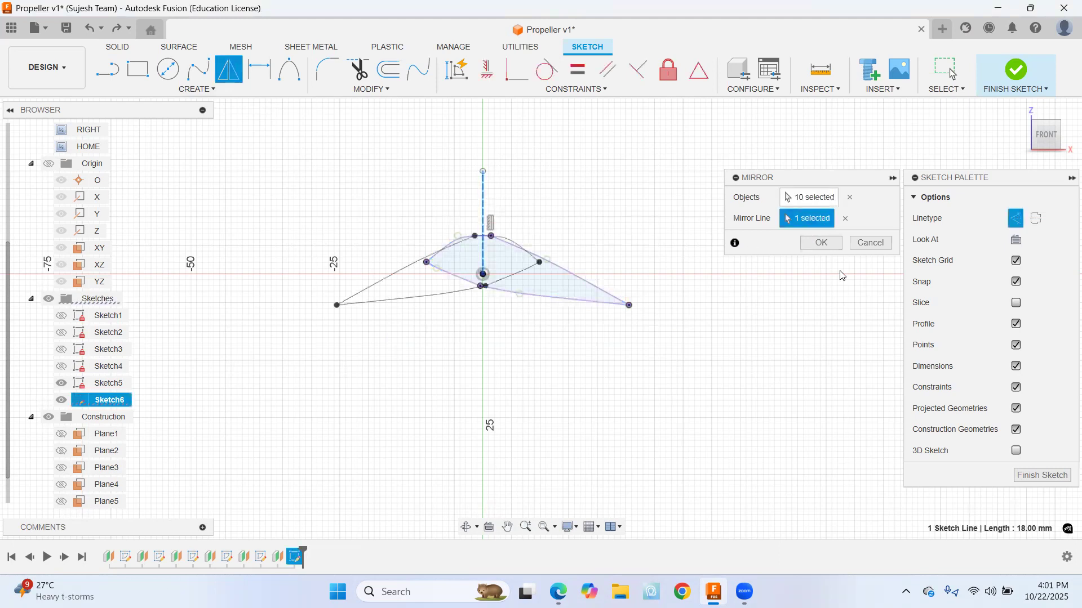
click(828, 243)
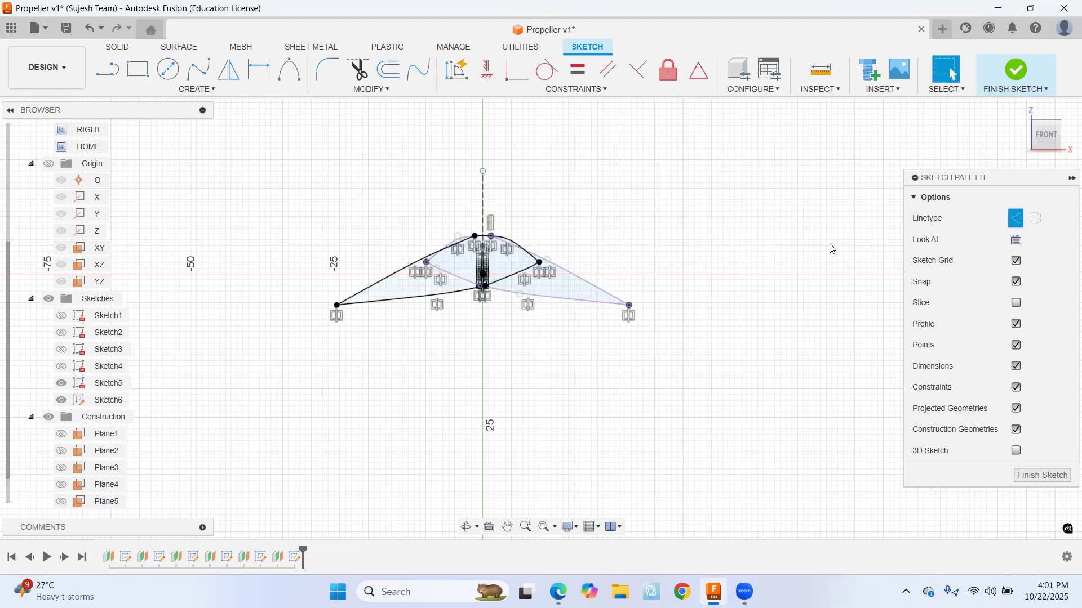
Apply a Fix constraint to the mirrored airfoil outline
click(668, 70)
drag(277, 221, 570, 363)
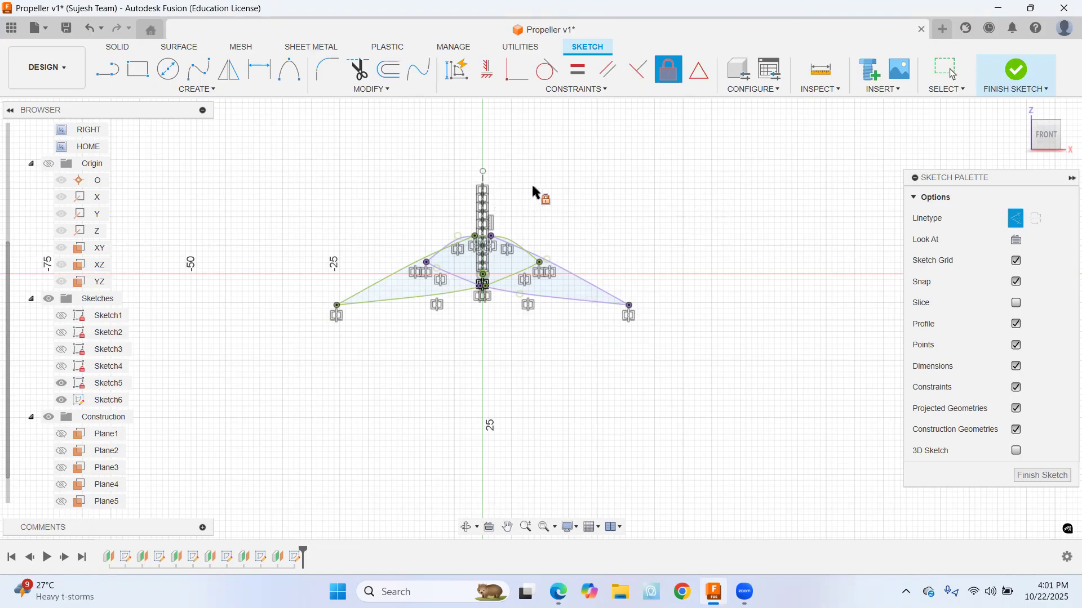
key(Escape)
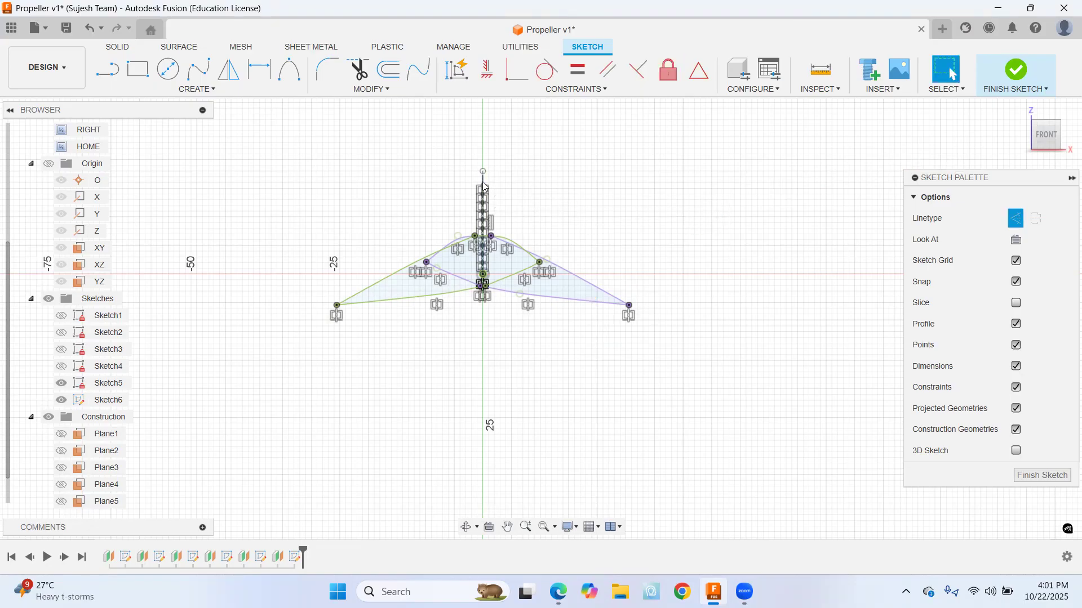
Delete the vertical construction line used for mirroring
click(484, 186)
key(Delete)
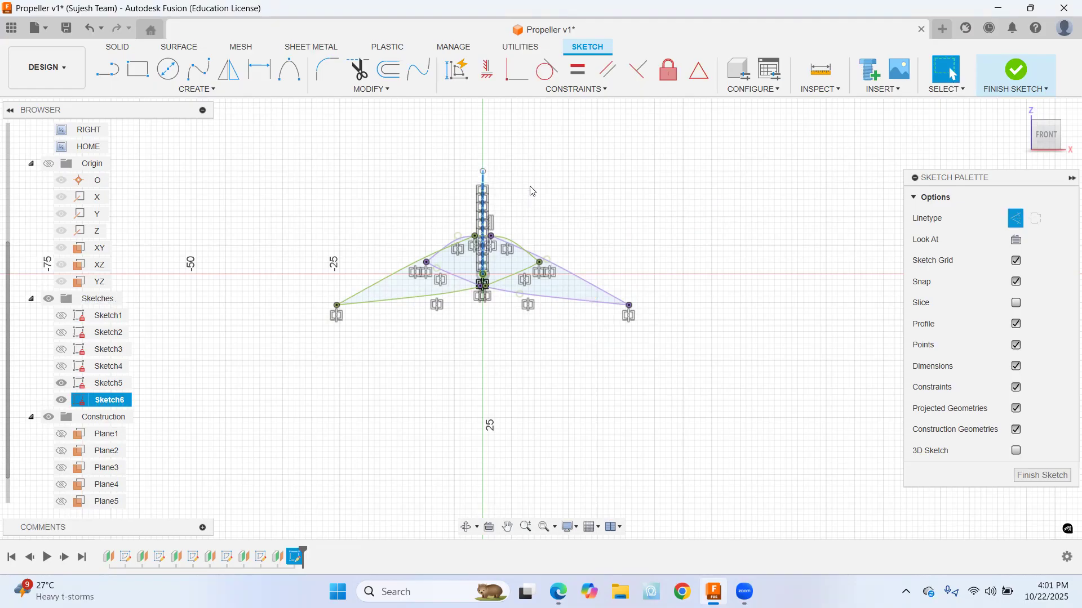
Finish the sketch without its vertical mirror line and delete the projected original airfoil curves around the mirrored profile
click(1017, 82)
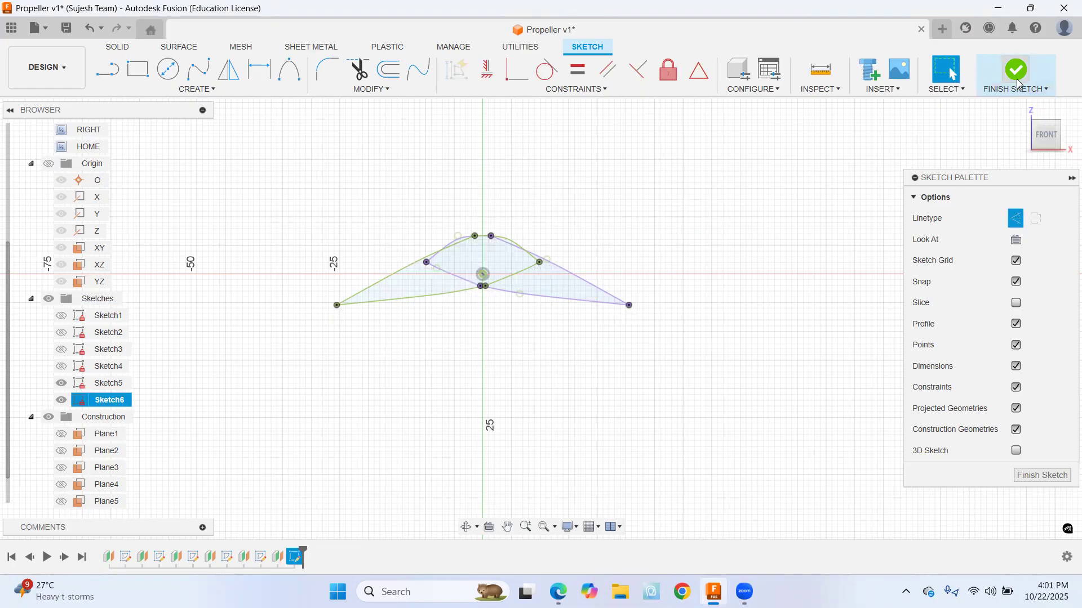
click(1021, 108)
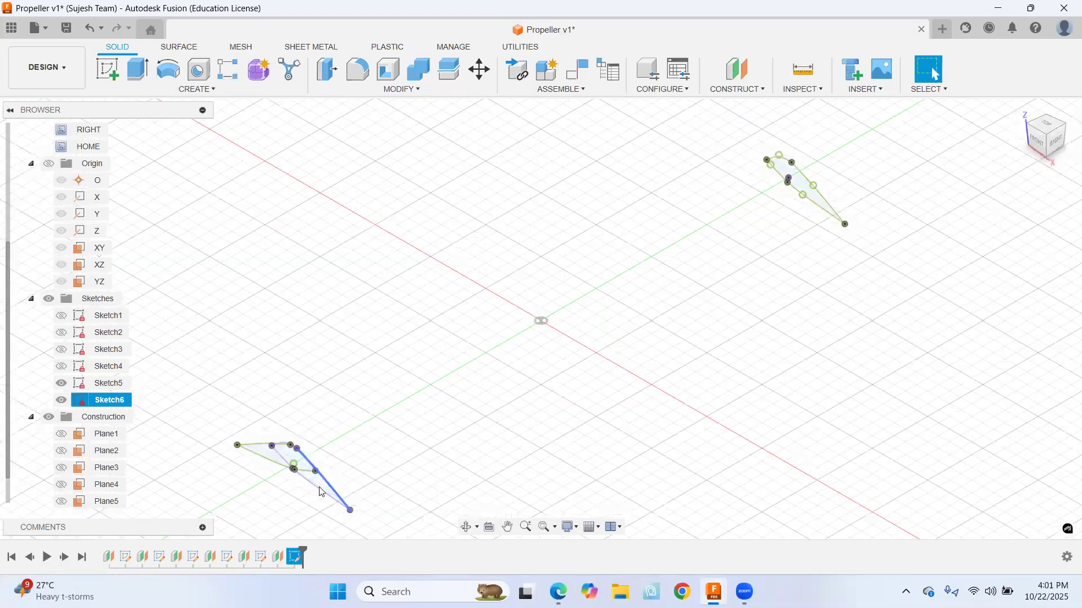
key(Delete)
click(288, 464)
key(Delete)
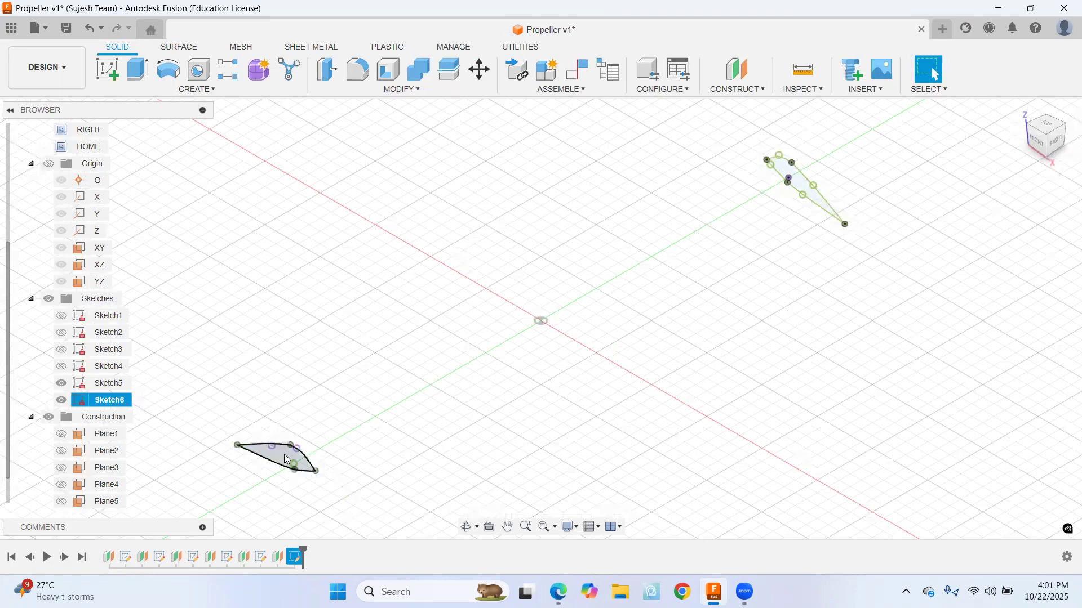
Delete the leftover projected spline crossing the upper edge of the mirrored airfoil
scroll(287, 459, up, 1)
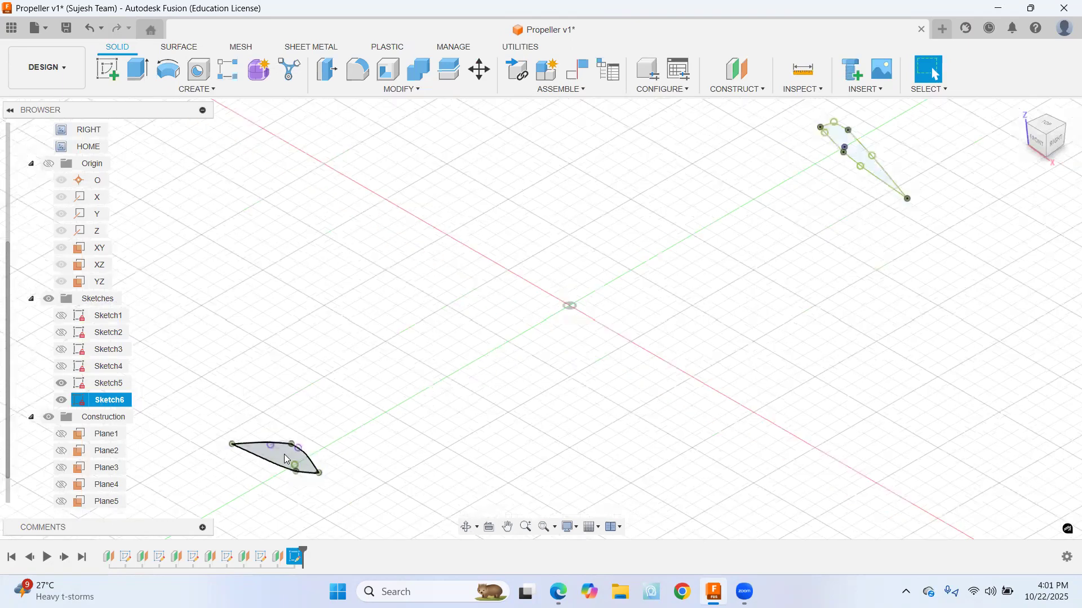
scroll(285, 392, up, 5)
click(285, 390)
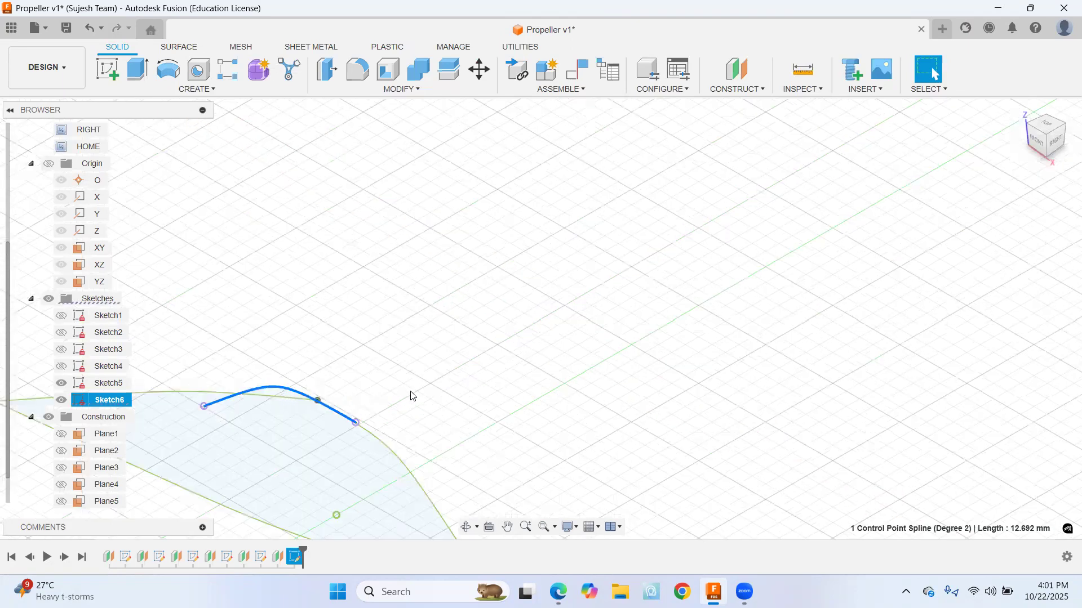
key(Delete)
scroll(411, 393, down, 6)
scroll(180, 458, down, 1)
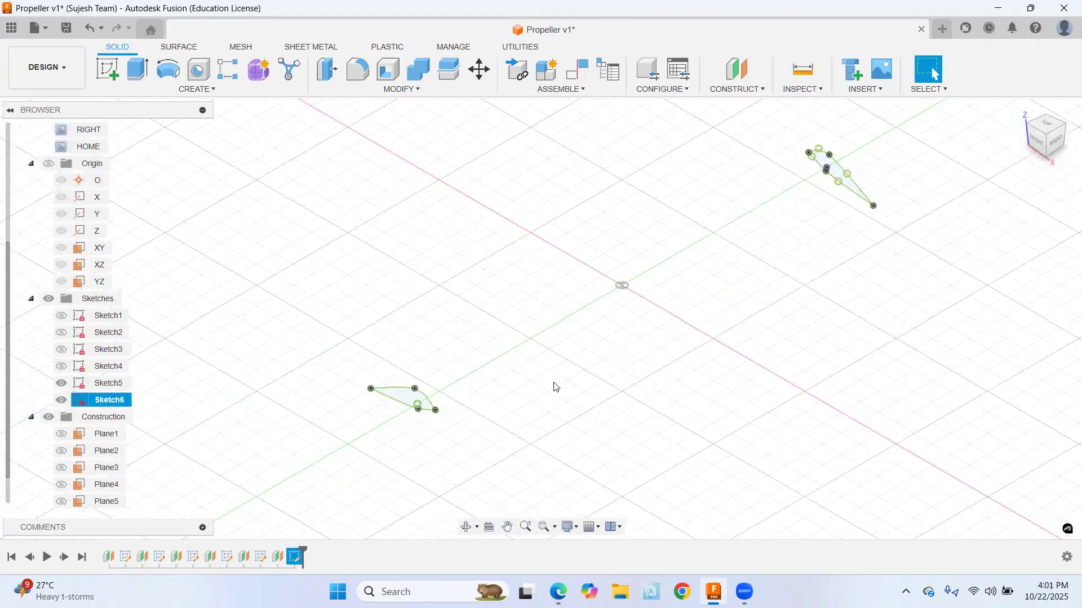
Show Sketch1 to Sketch4 and inspect all six airfoil profiles from the front and in the home view
click(1038, 141)
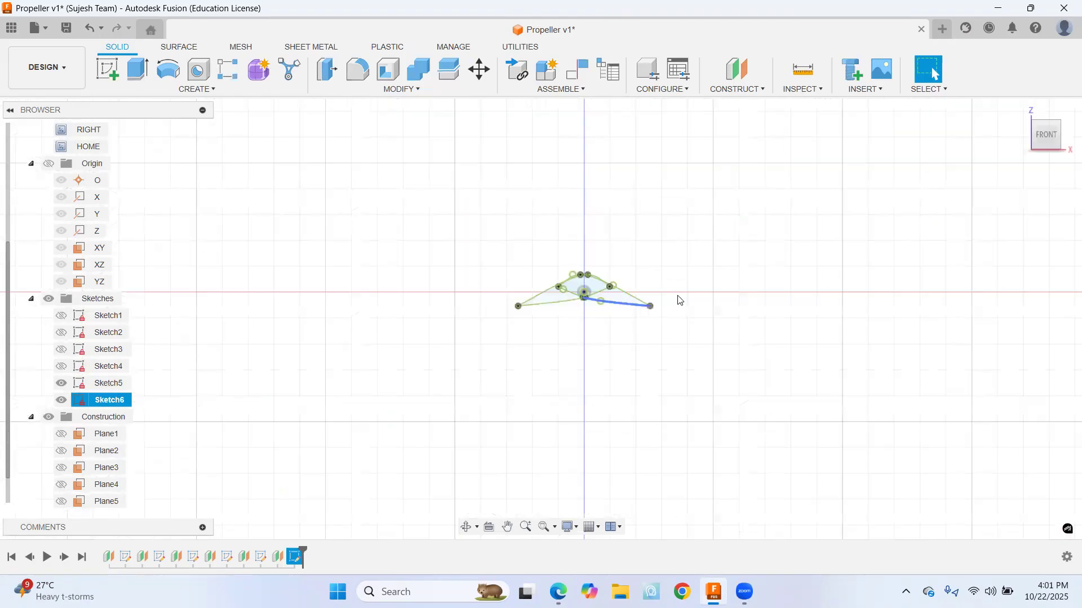
click(1022, 110)
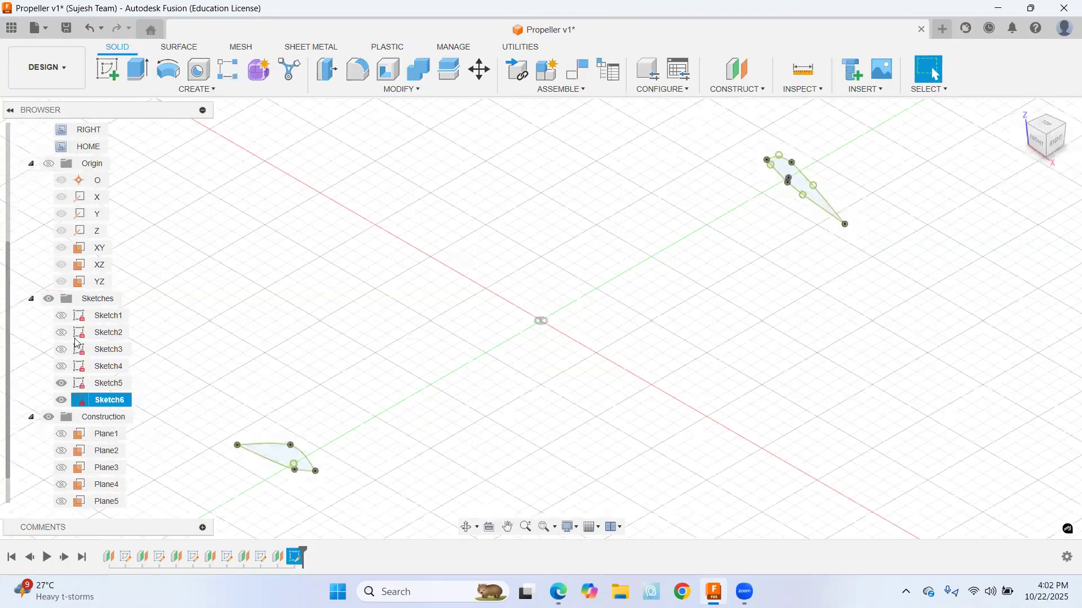
click(62, 317)
click(62, 333)
click(62, 351)
click(62, 367)
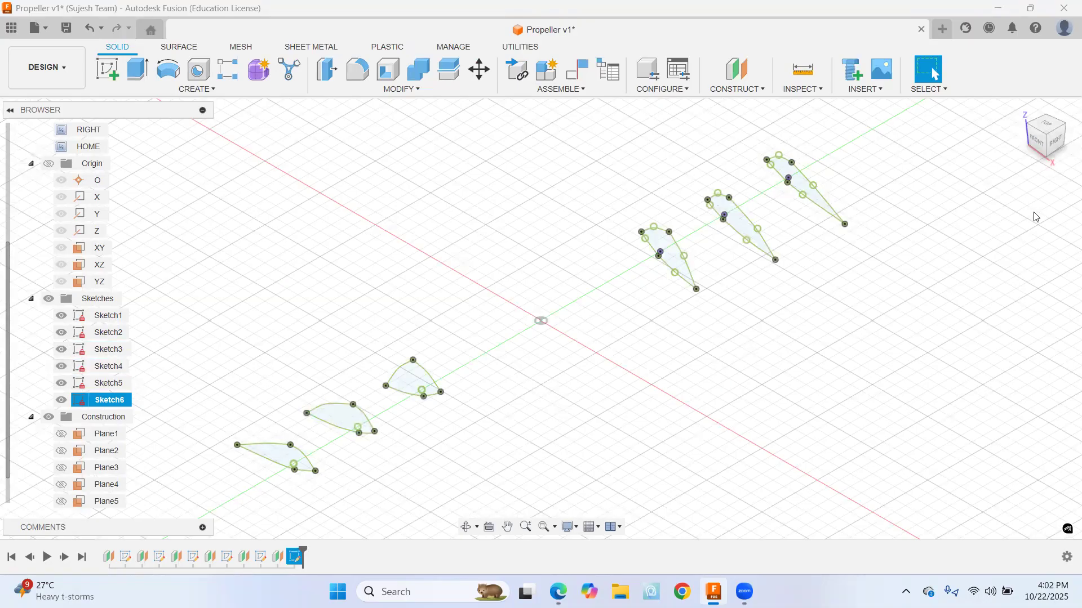
click(1038, 146)
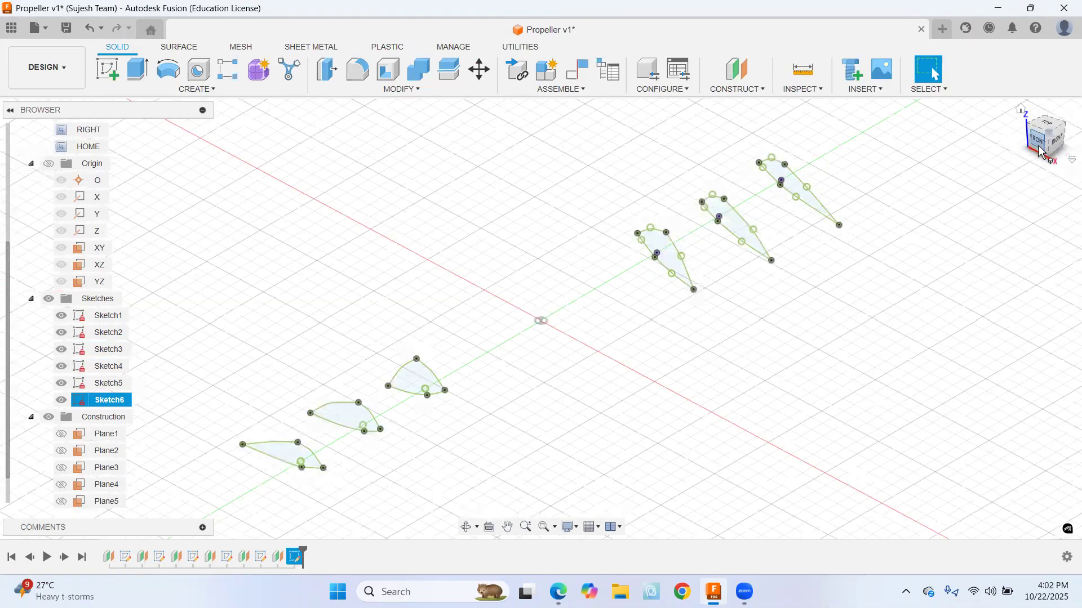
click(1039, 143)
click(1021, 110)
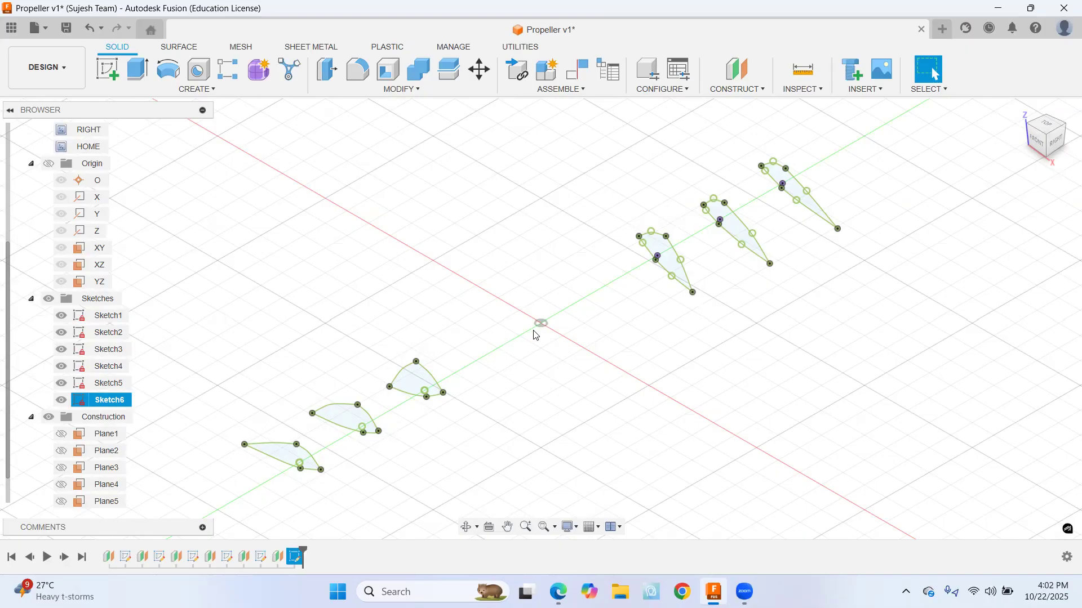
scroll(546, 379, up, 2)
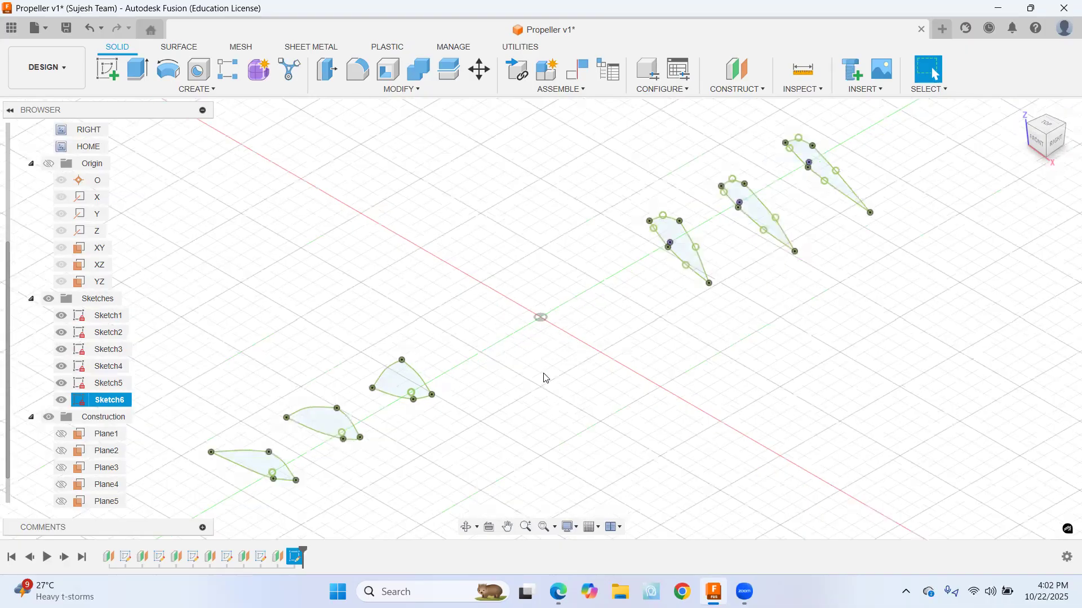
scroll(545, 379, down, 2)
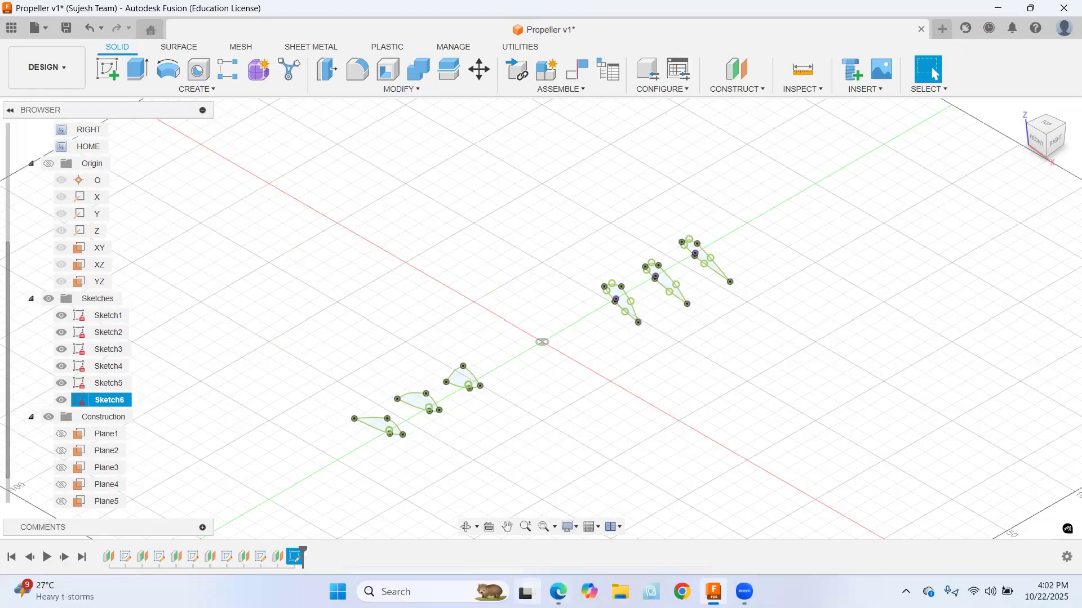
Switch to the PDF drawing in Edge and review the blade airfoil dimensions and the section spacings in the propeller's front view
click(557, 592)
scroll(331, 287, up, 7)
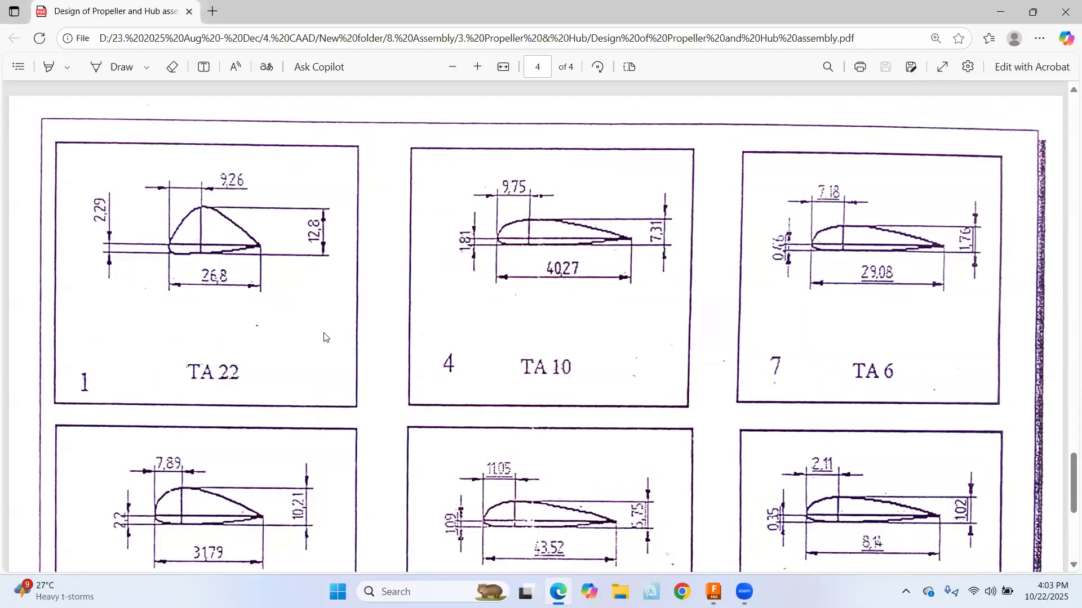
scroll(330, 334, down, 3)
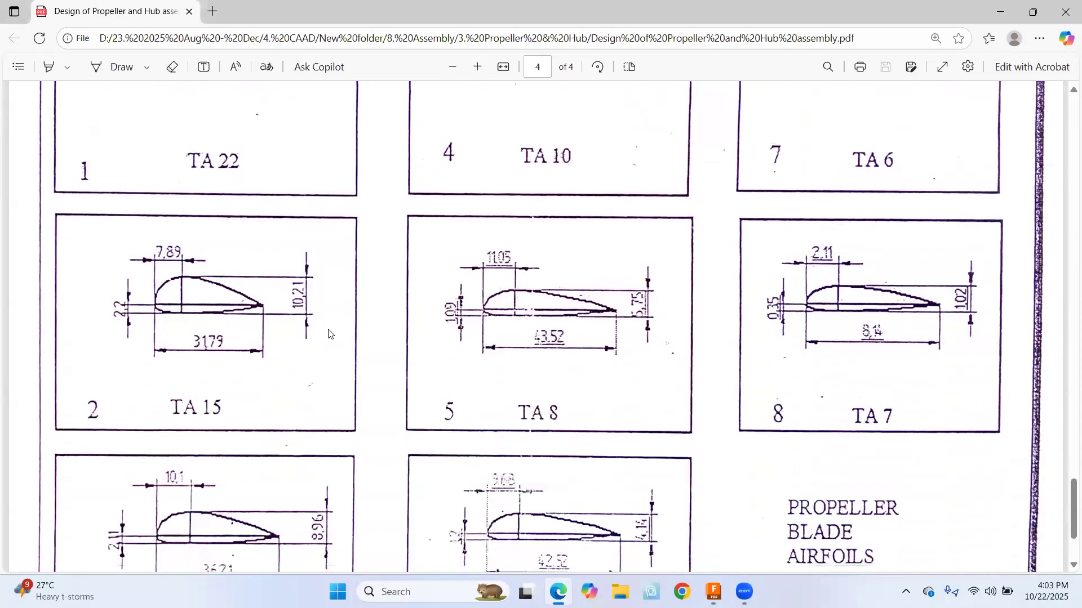
scroll(331, 338, down, 2)
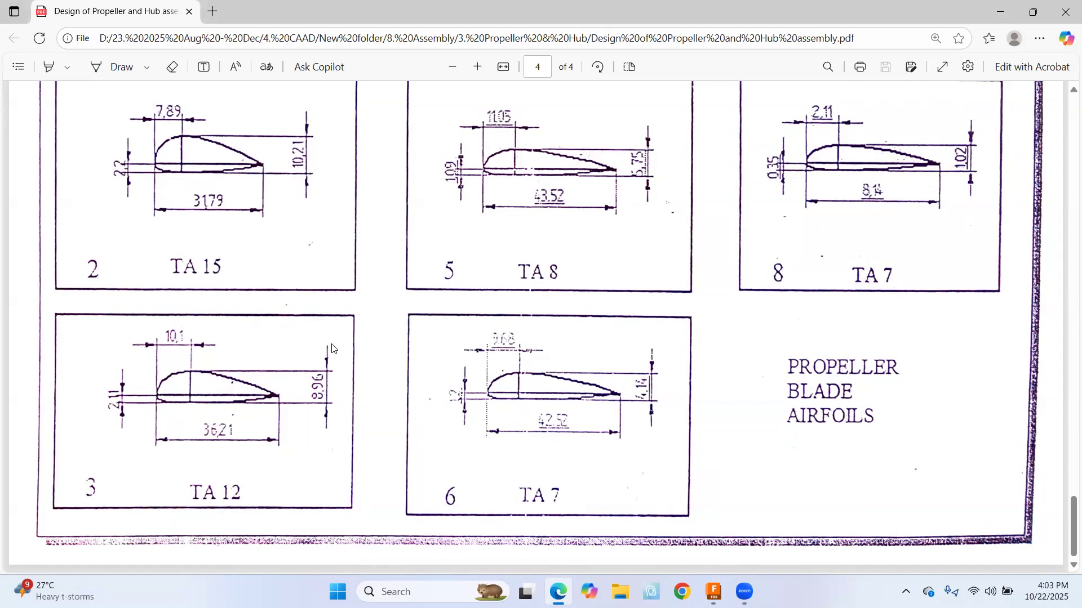
scroll(439, 383, up, 4)
scroll(439, 383, up, 1)
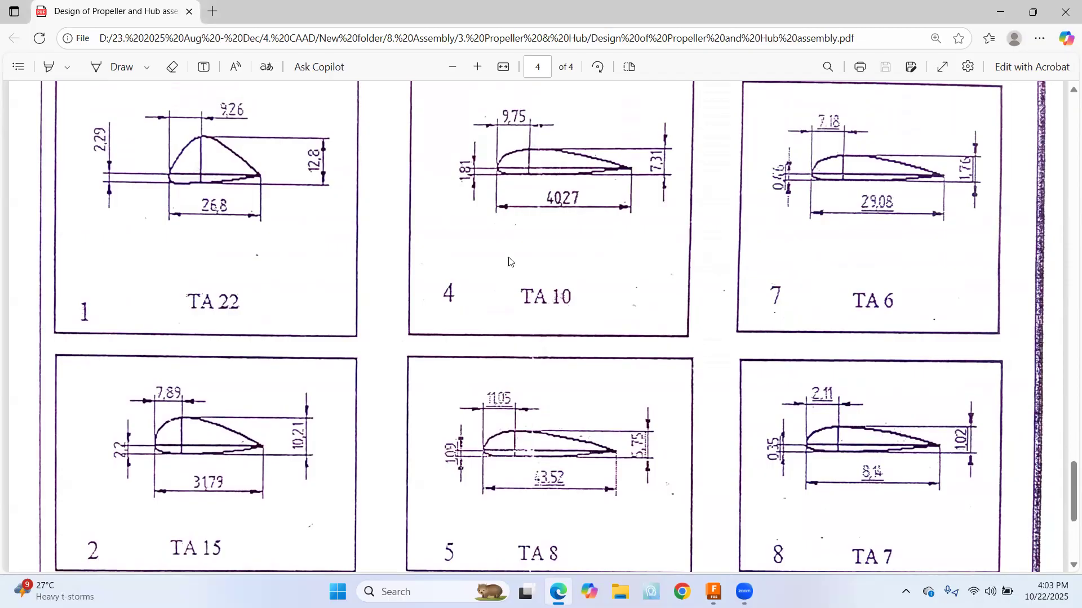
scroll(511, 260, up, 3)
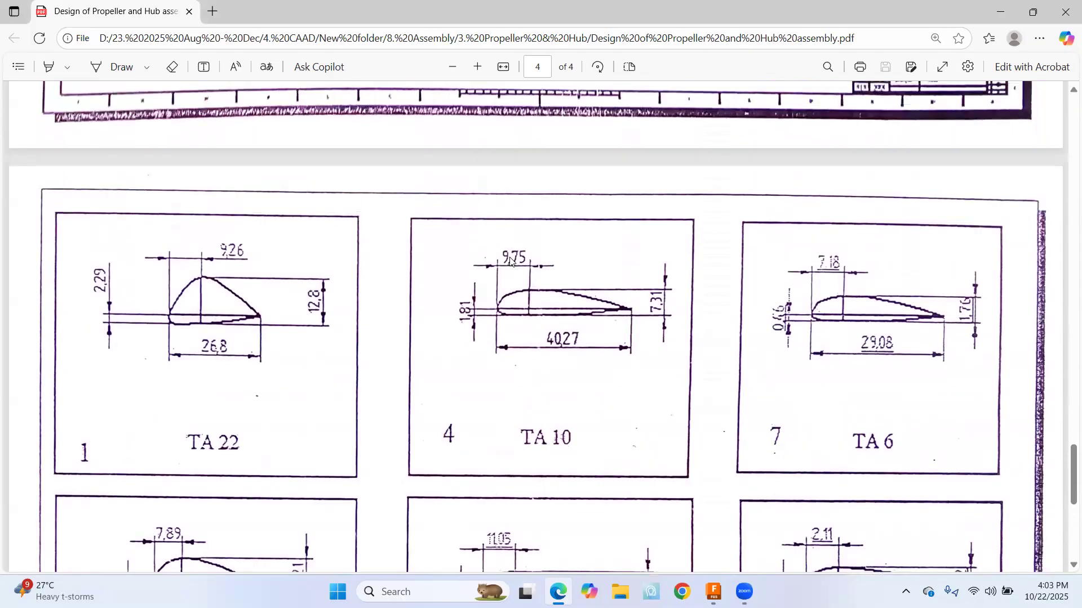
scroll(511, 260, up, 15)
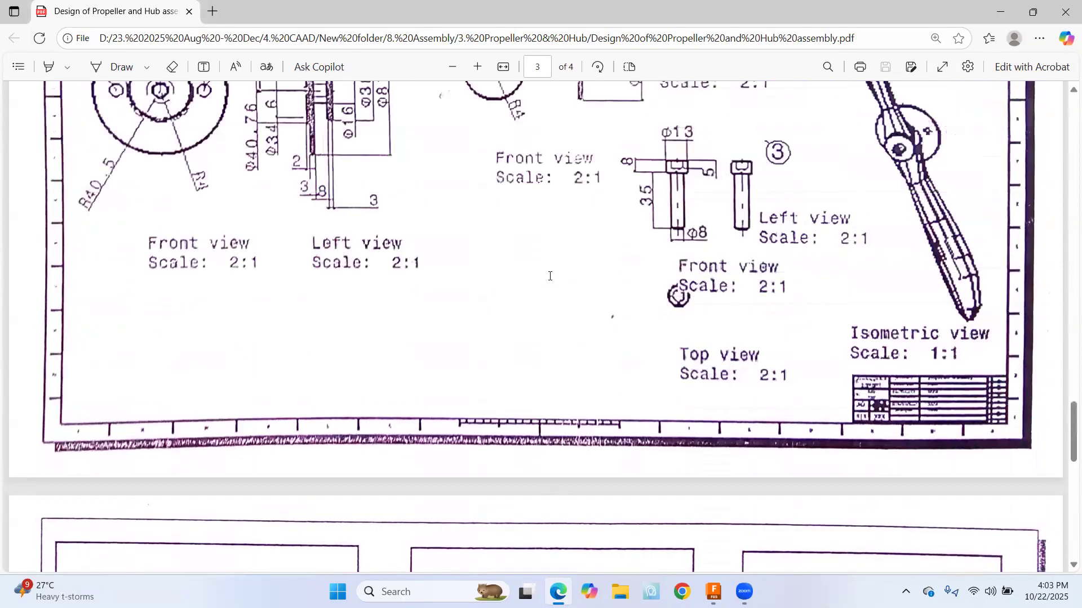
scroll(561, 287, up, 1)
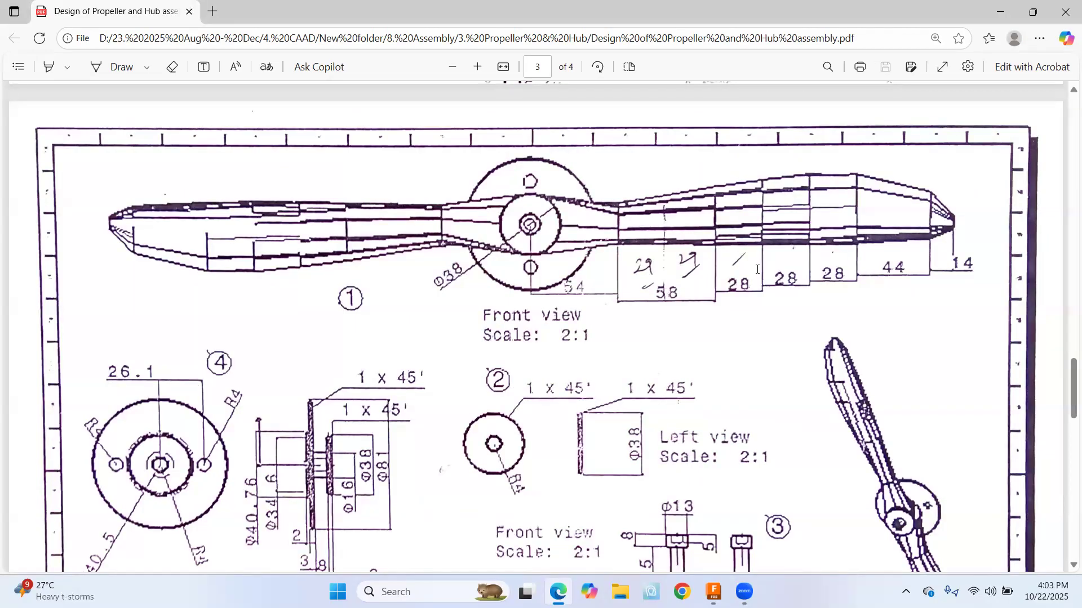
key(alt+Tab)
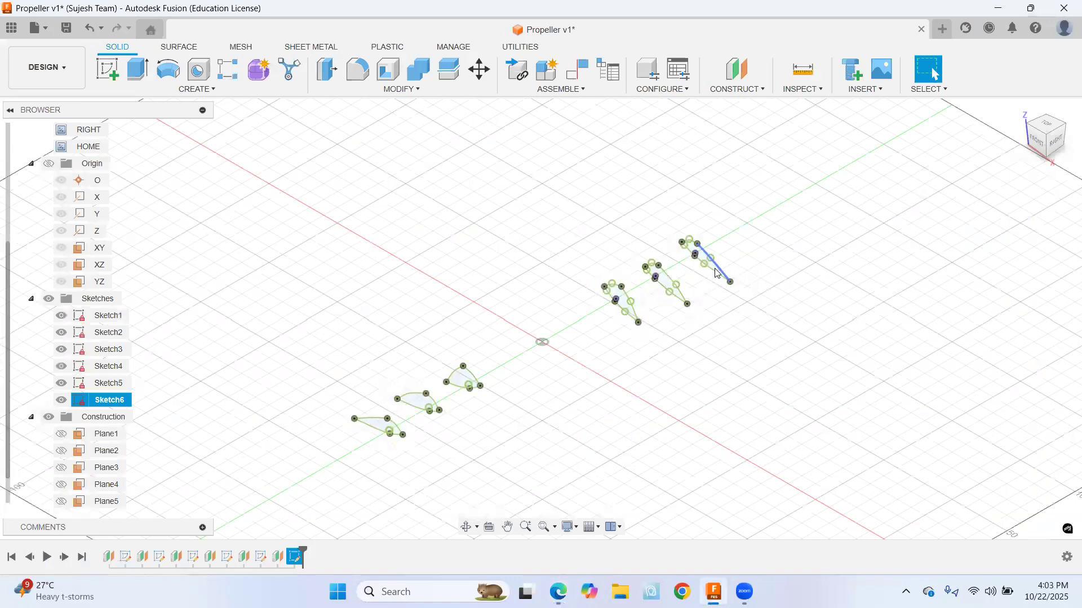
Show Plane5 as the only visible construction plane, keeping Plane6 hidden
scroll(202, 451, up, 1)
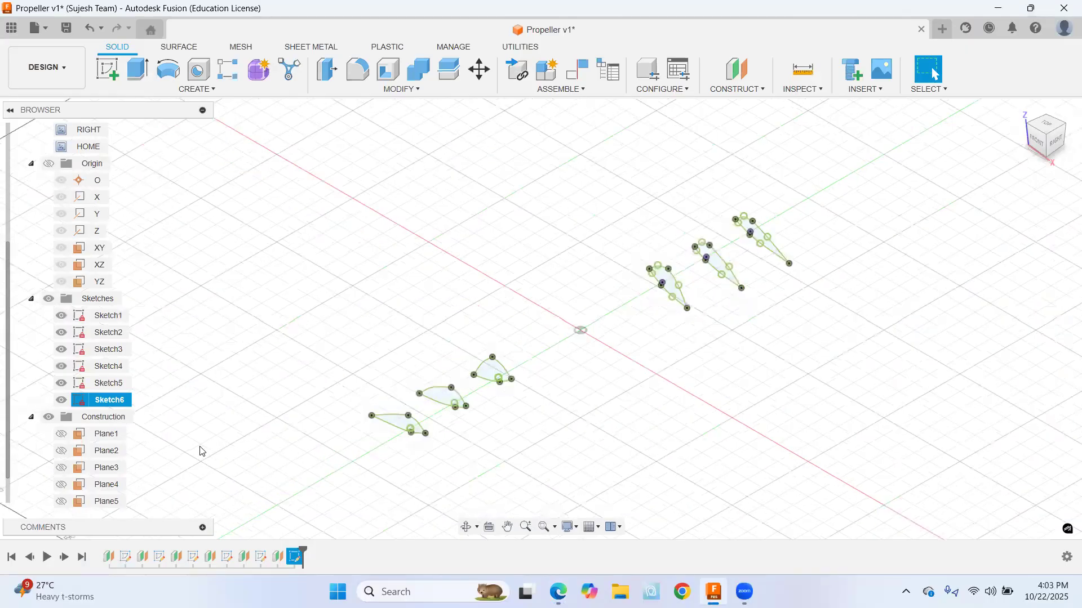
scroll(76, 478, down, 1)
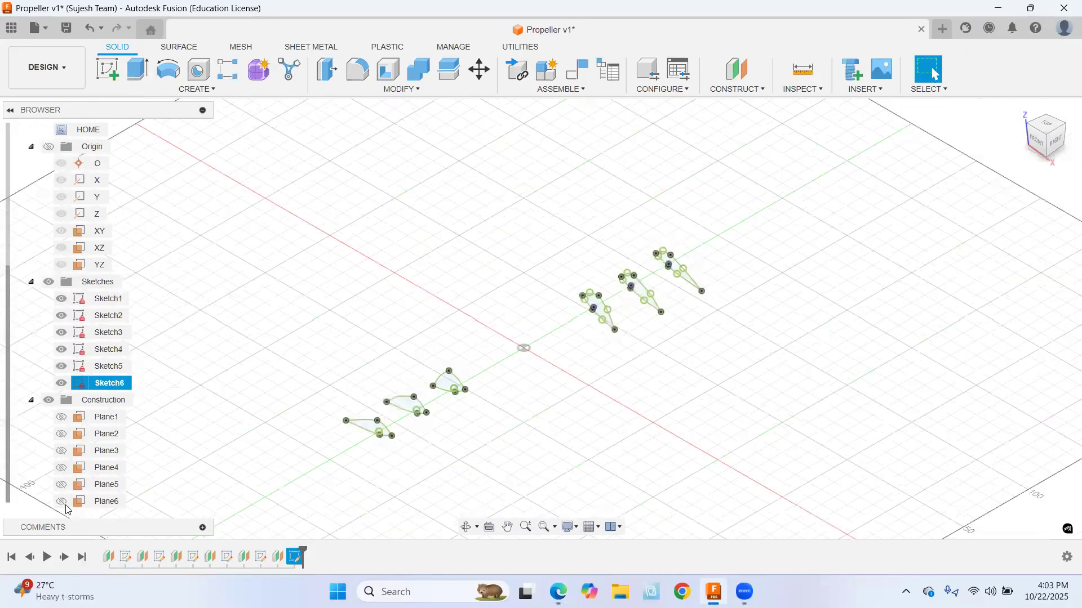
click(62, 484)
click(62, 501)
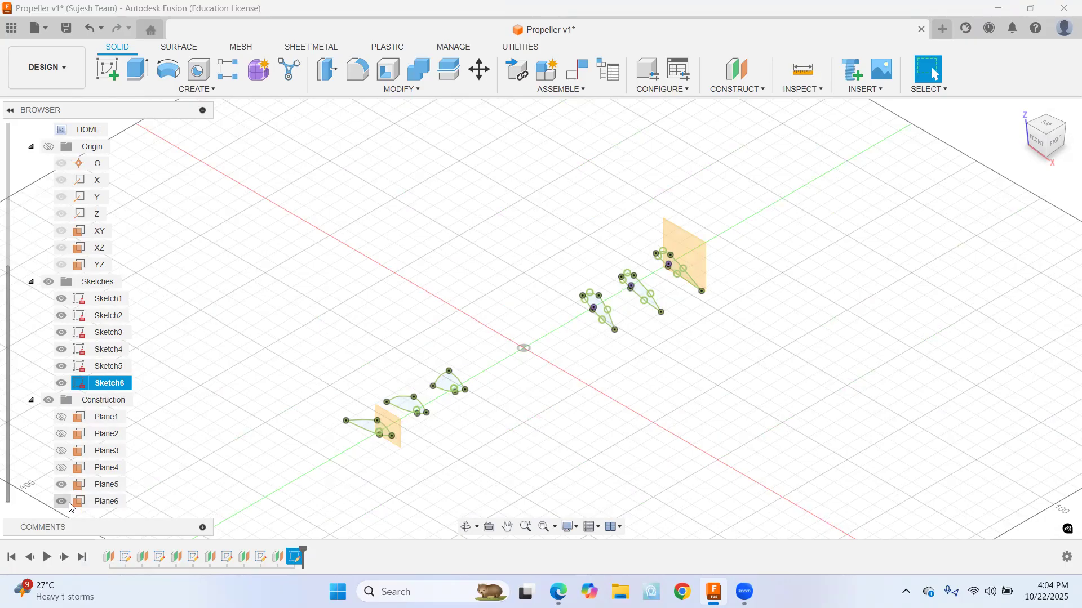
click(62, 501)
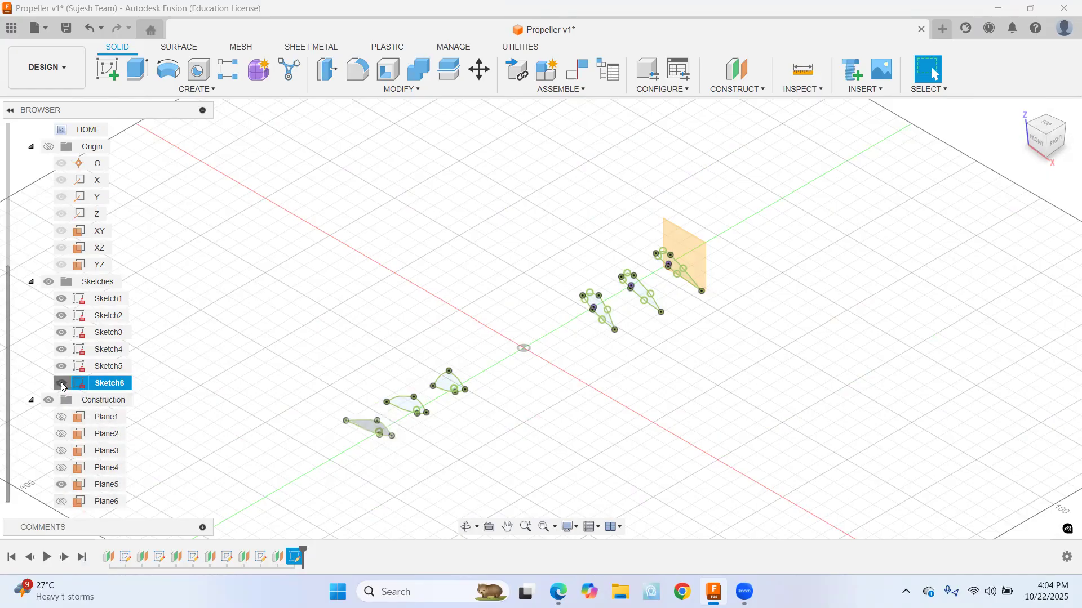
Hide Sketch1 to Sketch6 to clear the canvas of the finished airfoil profiles
click(62, 383)
click(62, 366)
click(62, 350)
click(62, 333)
click(62, 316)
click(64, 300)
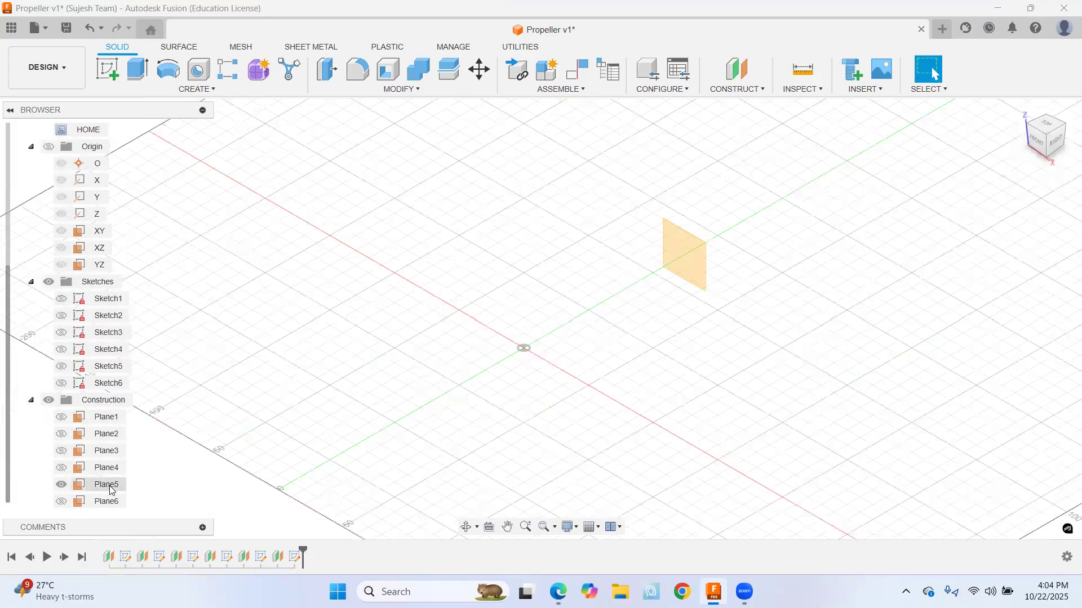
Create an offset construction plane 28 mm outward from Plane5
click(754, 90)
click(738, 104)
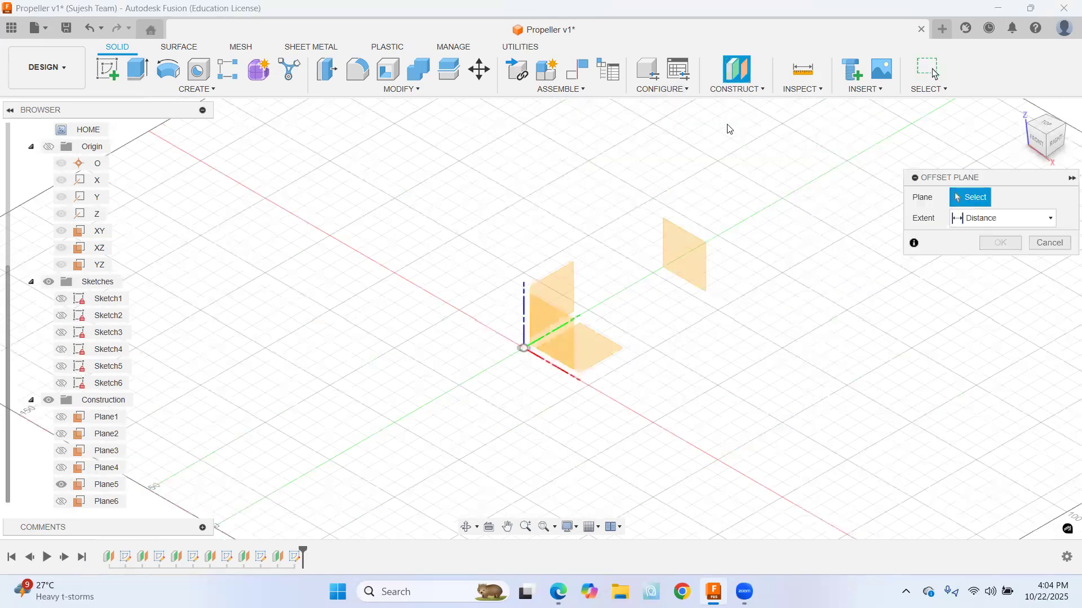
click(685, 250)
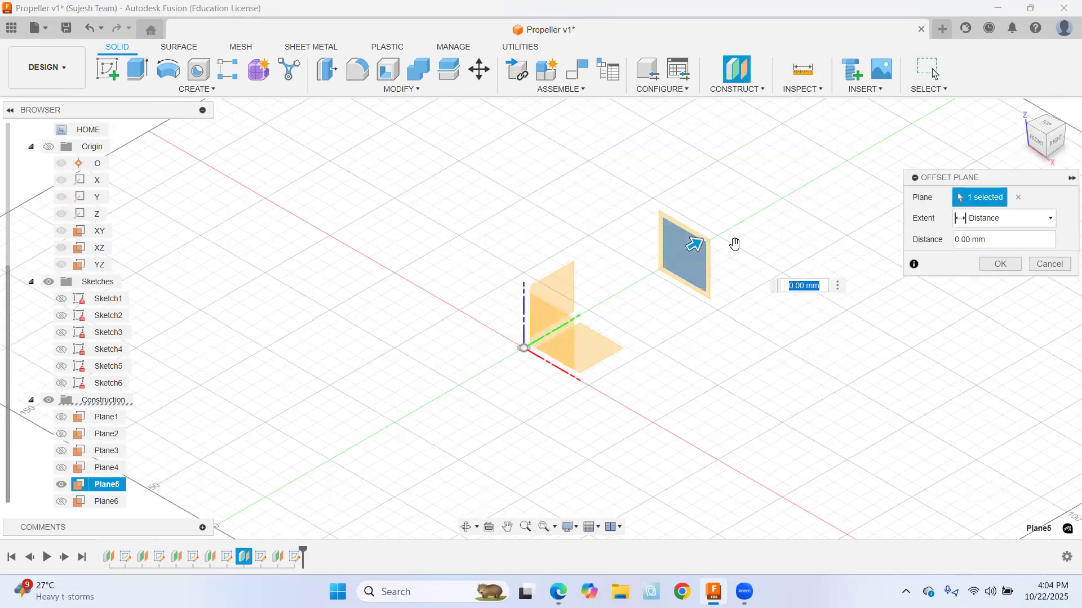
double_click(958, 239)
text(28)
click(995, 268)
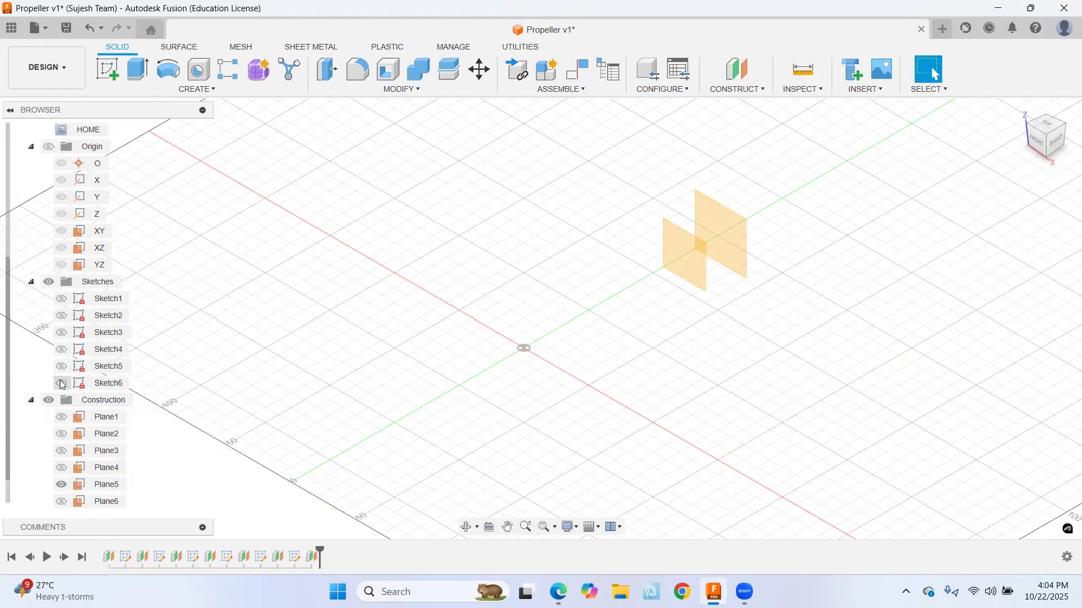
Hide Plane5 and start a new sketch on the new outer offset plane
scroll(93, 447, down, 1)
click(60, 467)
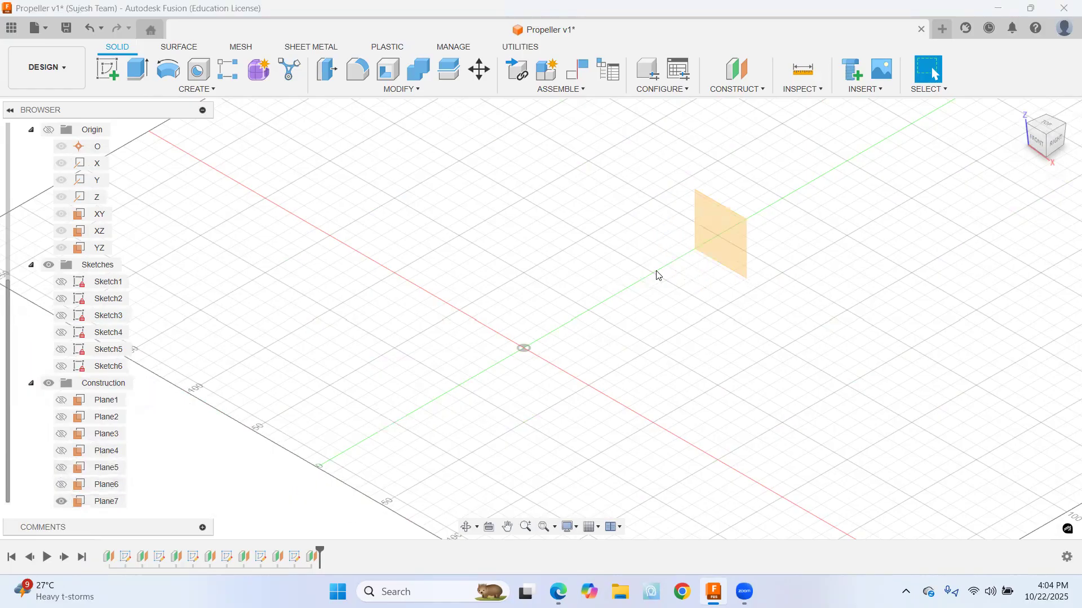
click(107, 69)
click(726, 242)
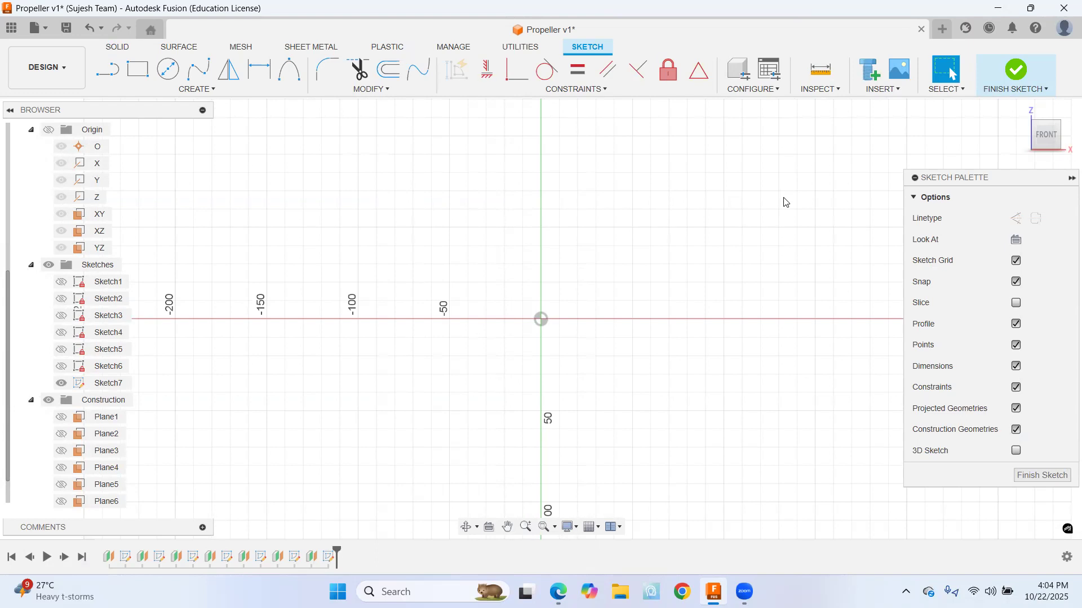
Draw a construction line about 100 mm long from the origin, angled 10° below the horizontal axis
key(alt+Tab)
scroll(631, 392, down, 15)
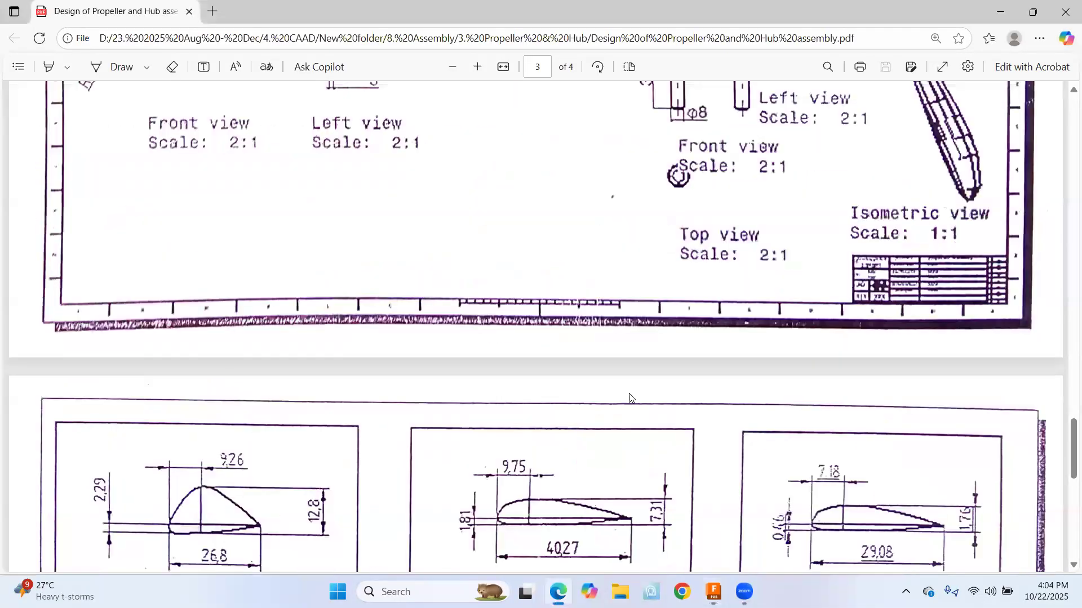
key(alt+Tab)
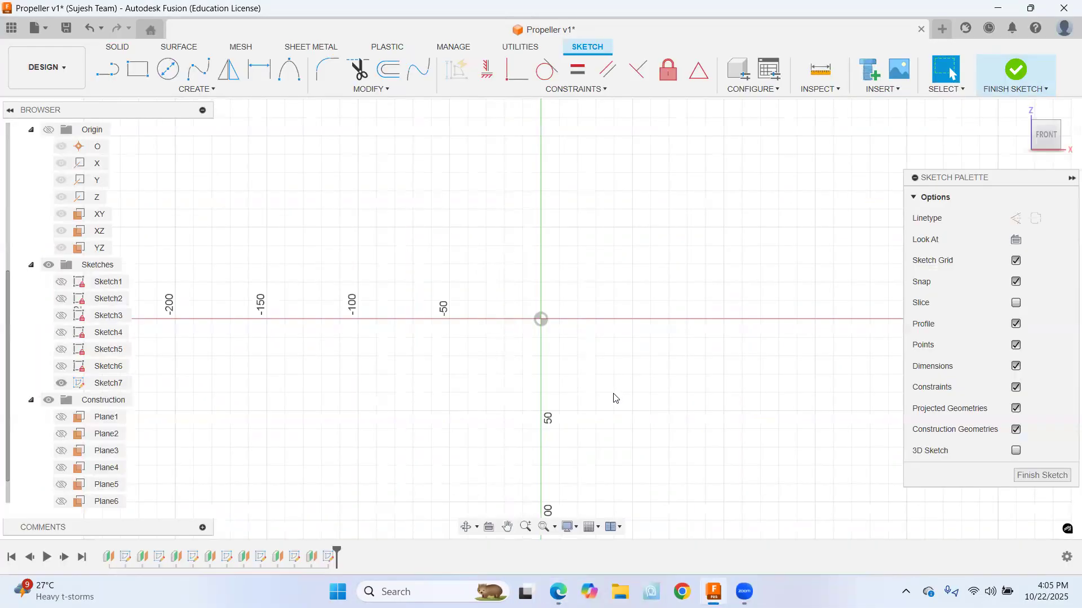
click(1016, 218)
click(541, 320)
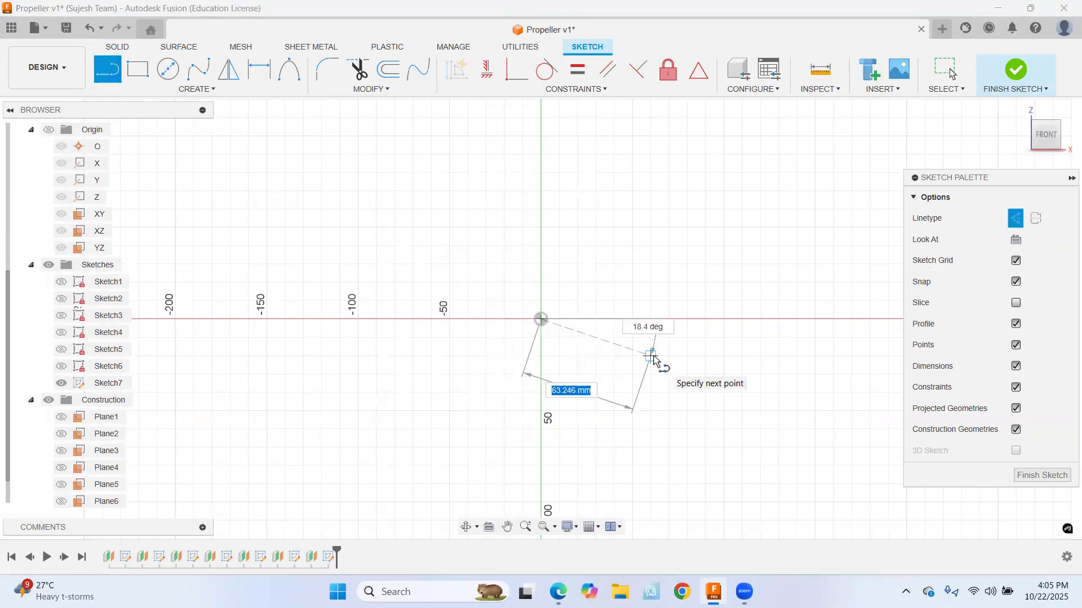
key(Tab)
text(10)
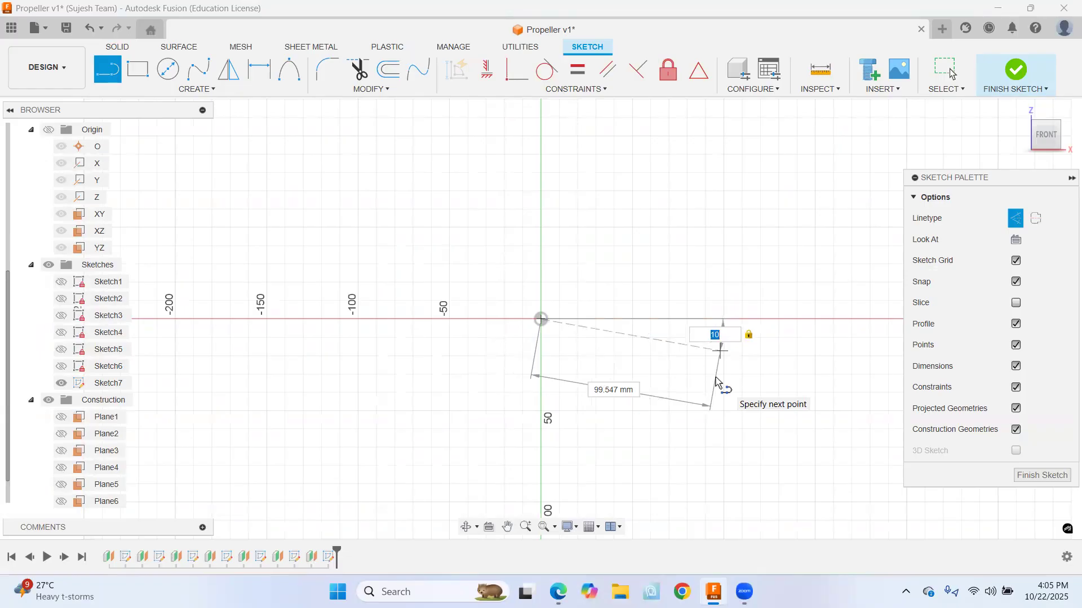
key(Return)
Using section 4 (TA 10) in the PDF drawing, draw a 9.75 mm solid line from the origin, extending the 10° construction line backward
key(alt+Tab)
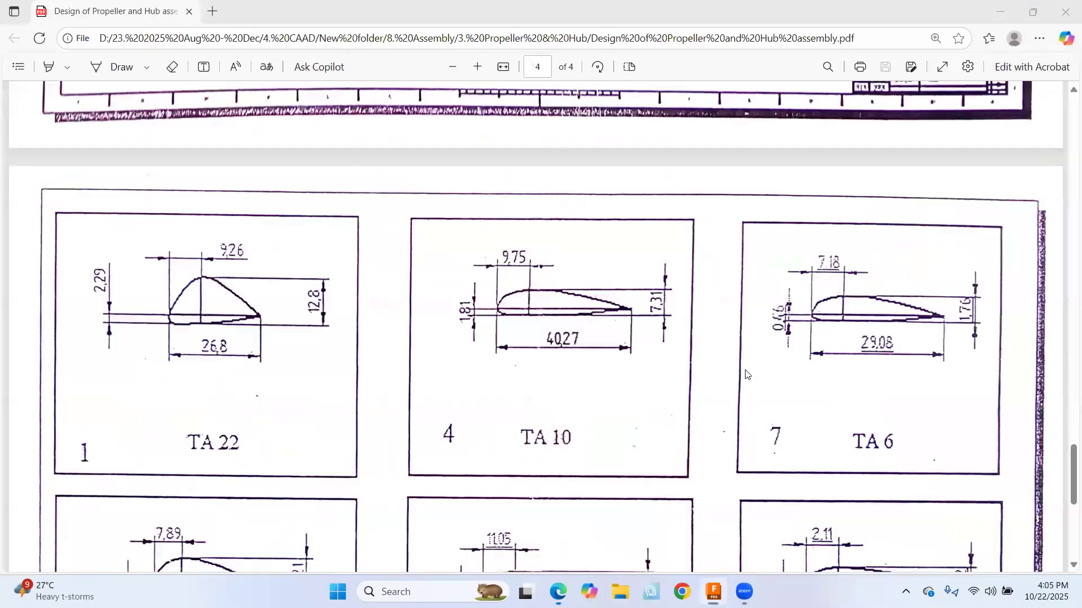
scroll(558, 375, up, 2)
scroll(558, 375, down, 2)
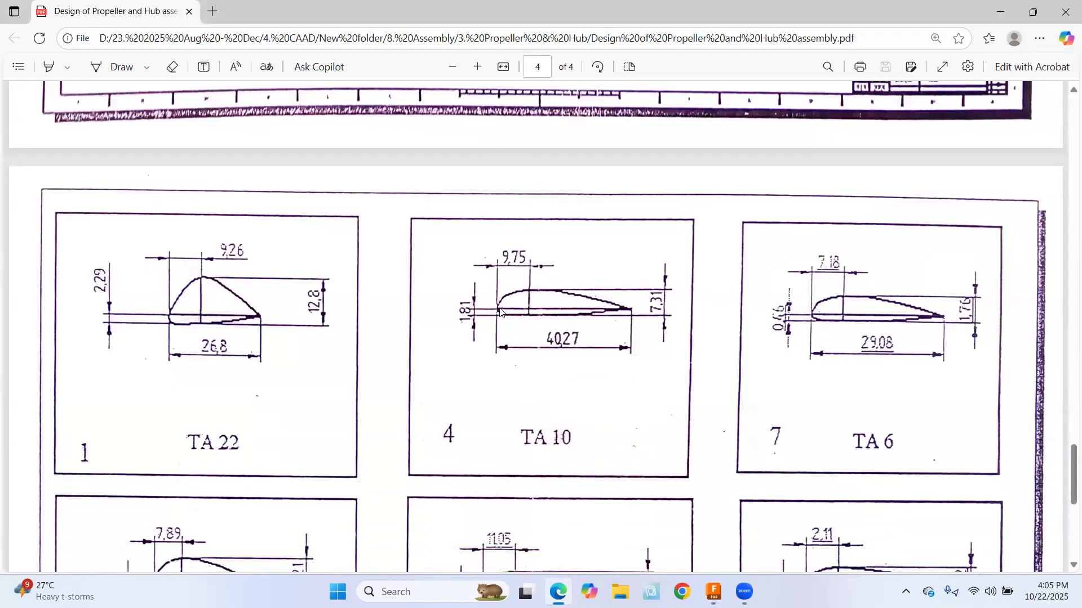
key(alt+Tab)
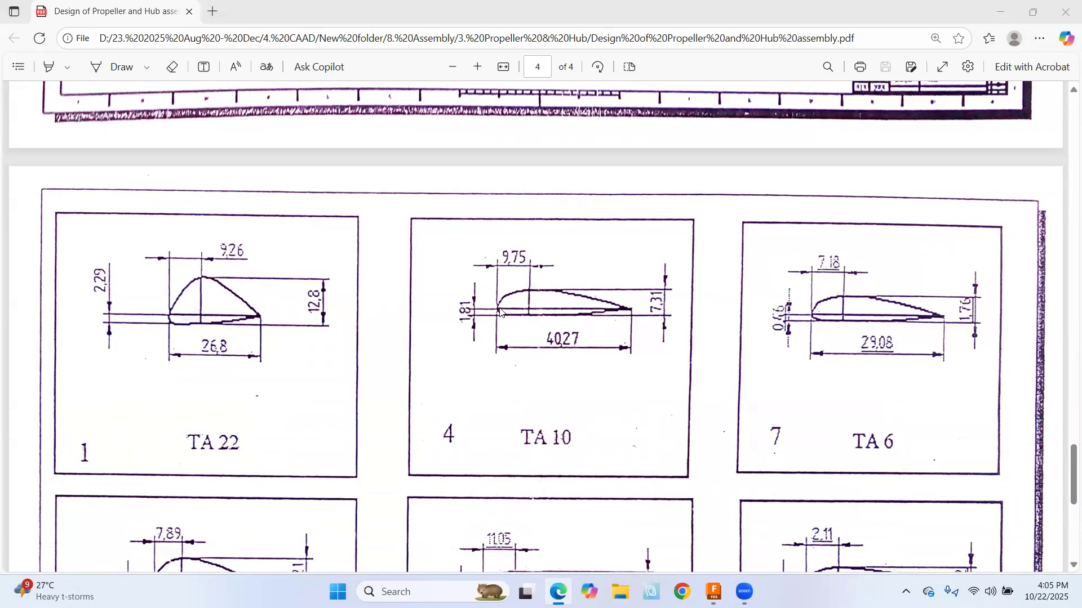
click(109, 77)
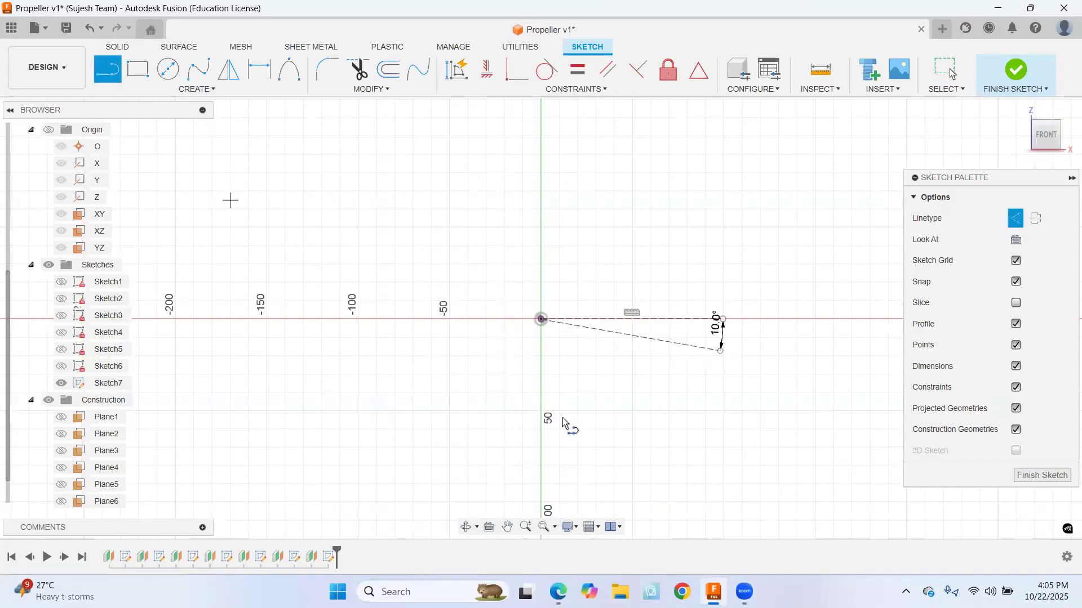
click(541, 320)
key(alt+Tab)
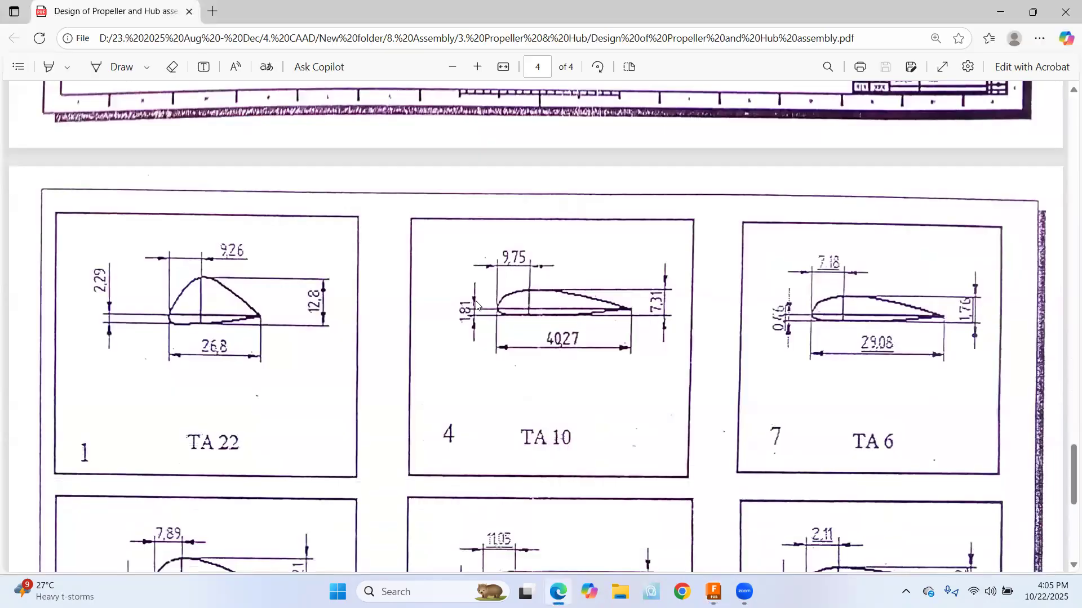
key(alt+Tab)
click(1016, 219)
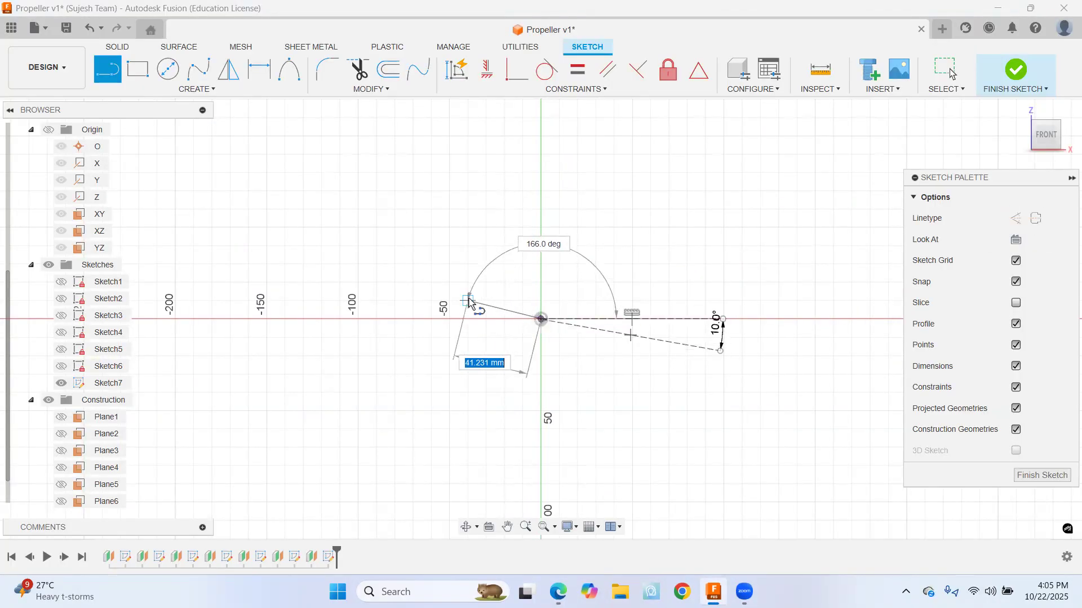
text(9.75)
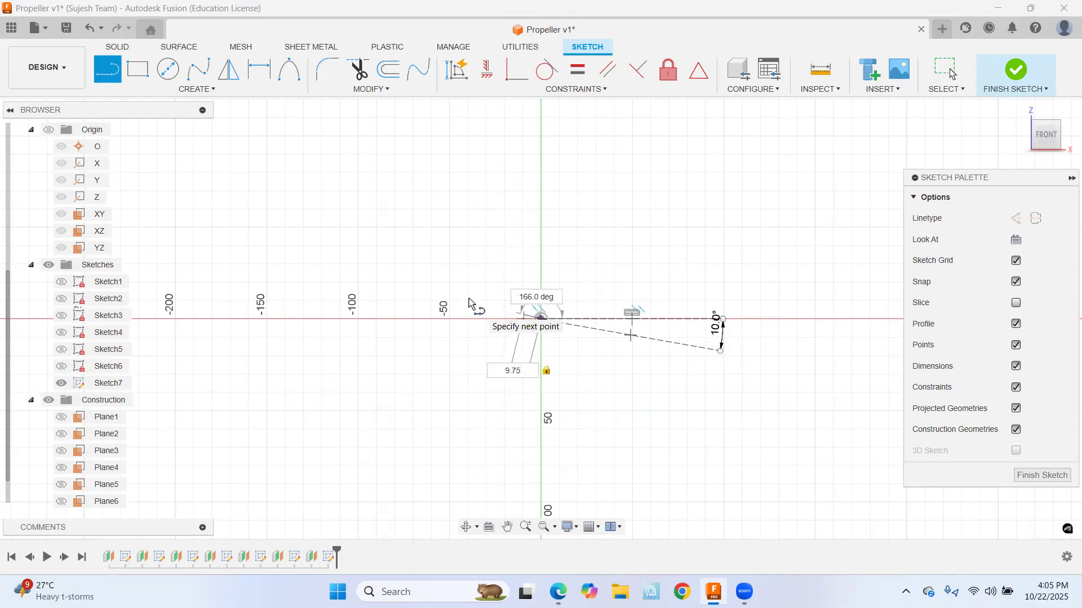
scroll(470, 302, up, 5)
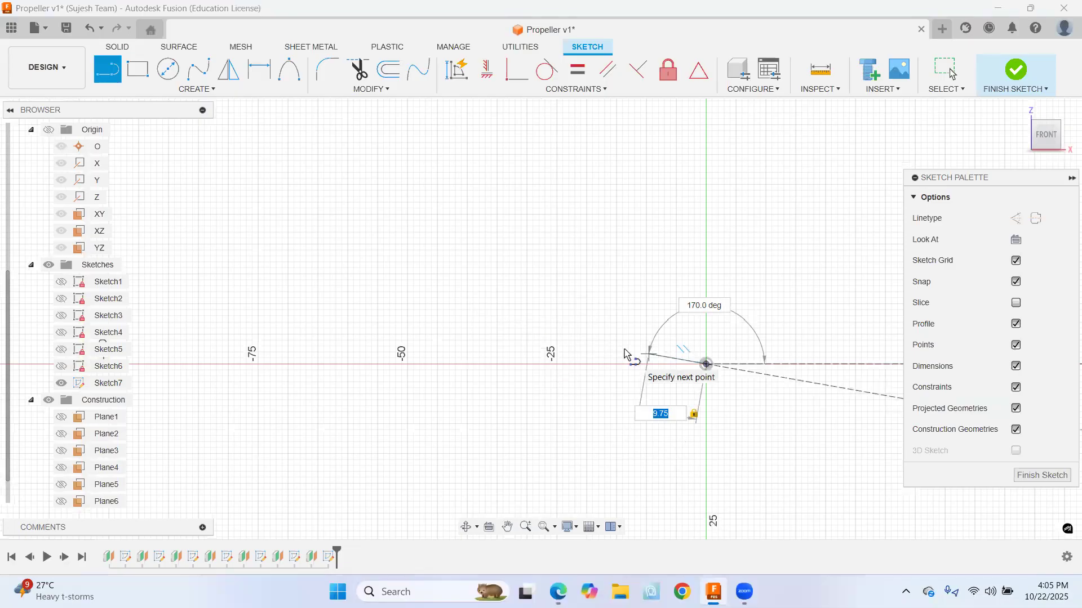
key(Return)
key(Escape)
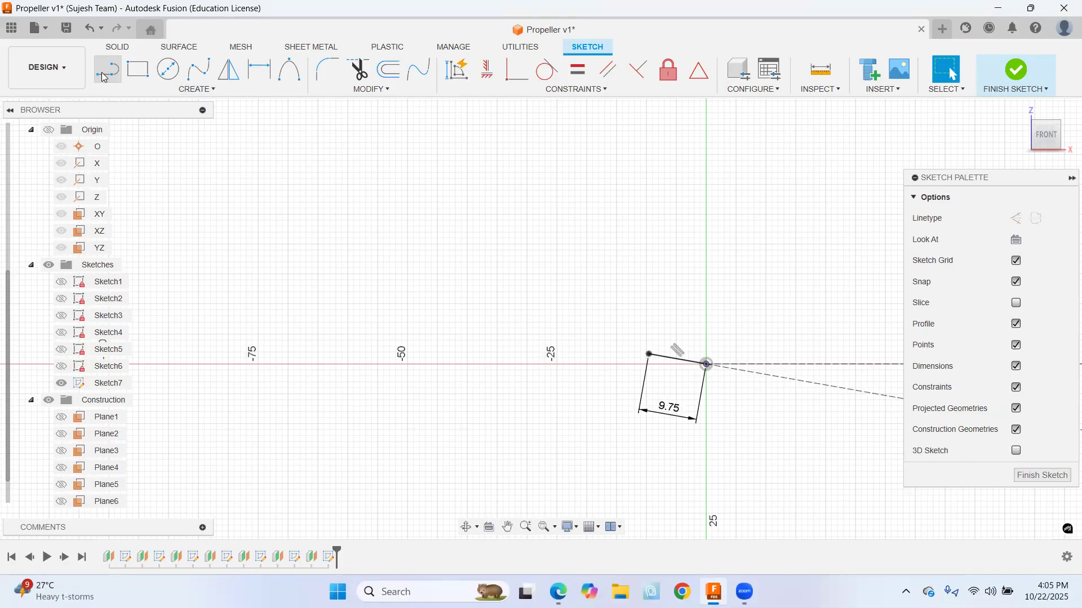
Draw the 40.27 mm chord line from the outer end of the 9.75 mm line, along the 10° direction through the origin
key(alt+Tab)
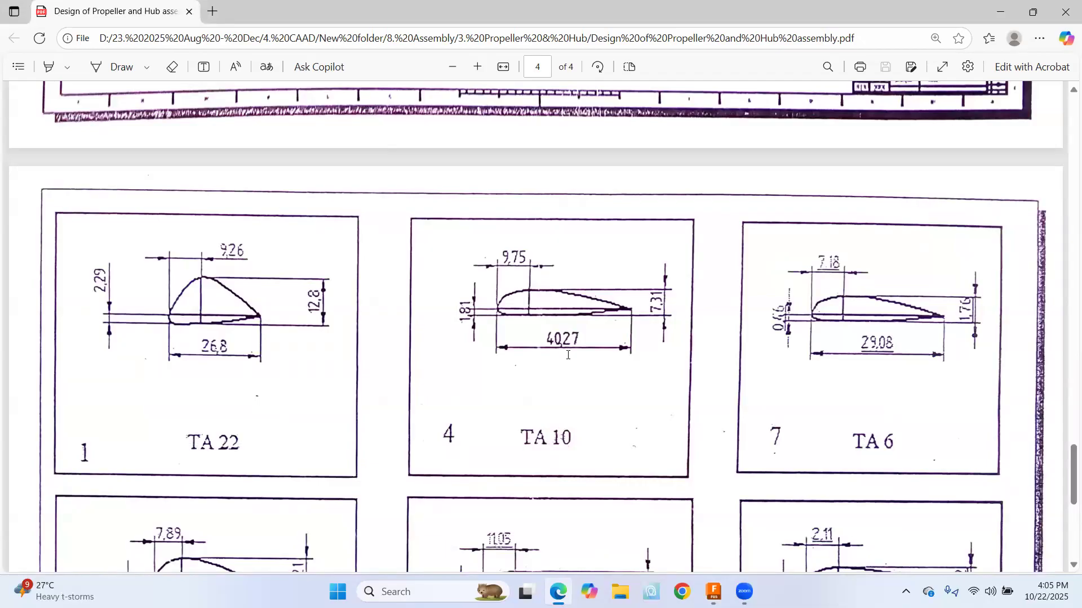
key(alt+Tab)
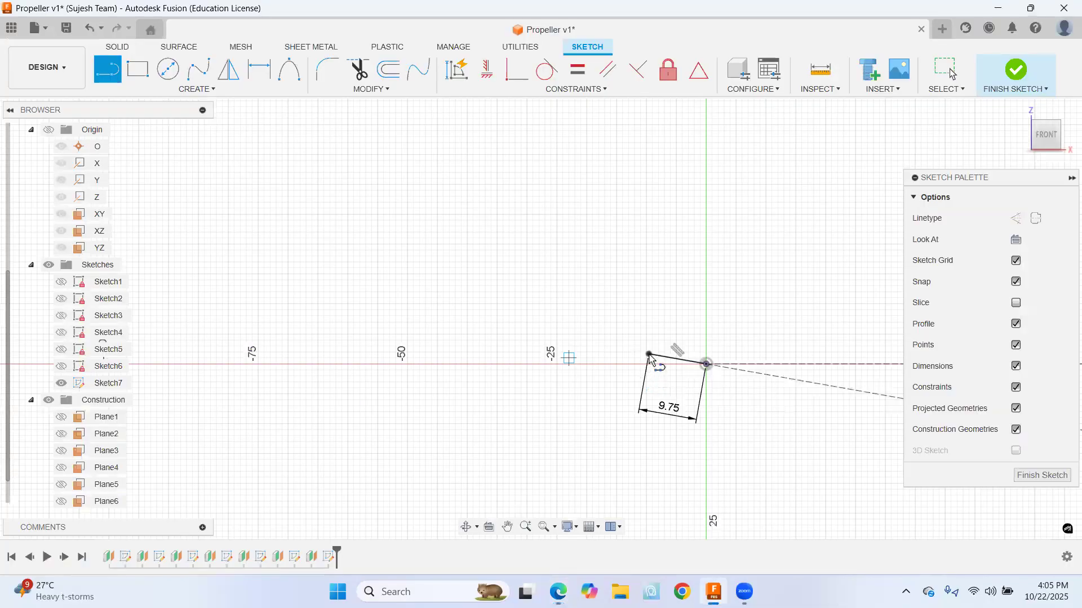
text(40.27)
key(Tab)
key(Tab)
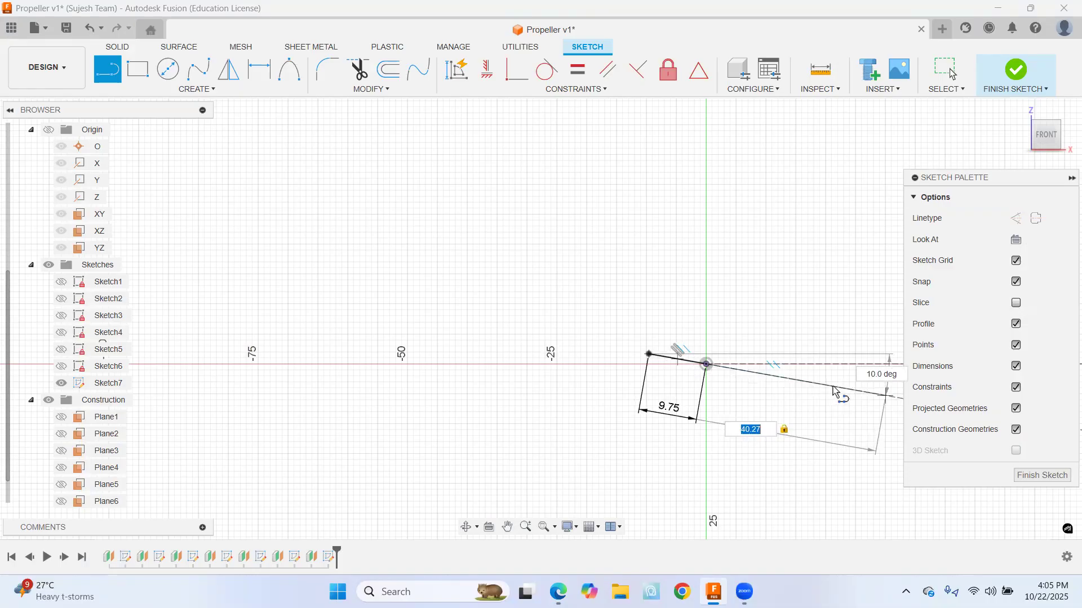
key(Return)
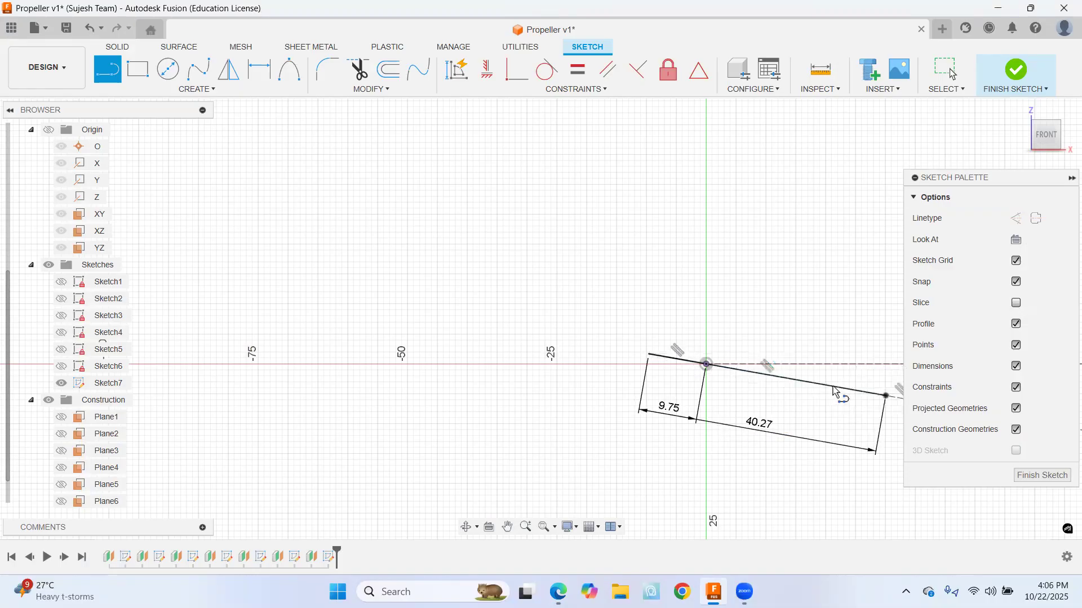
Hide the sketch dimensions and draw a 1.81 mm line from the origin, perpendicular to and below the chord
key(alt+Tab)
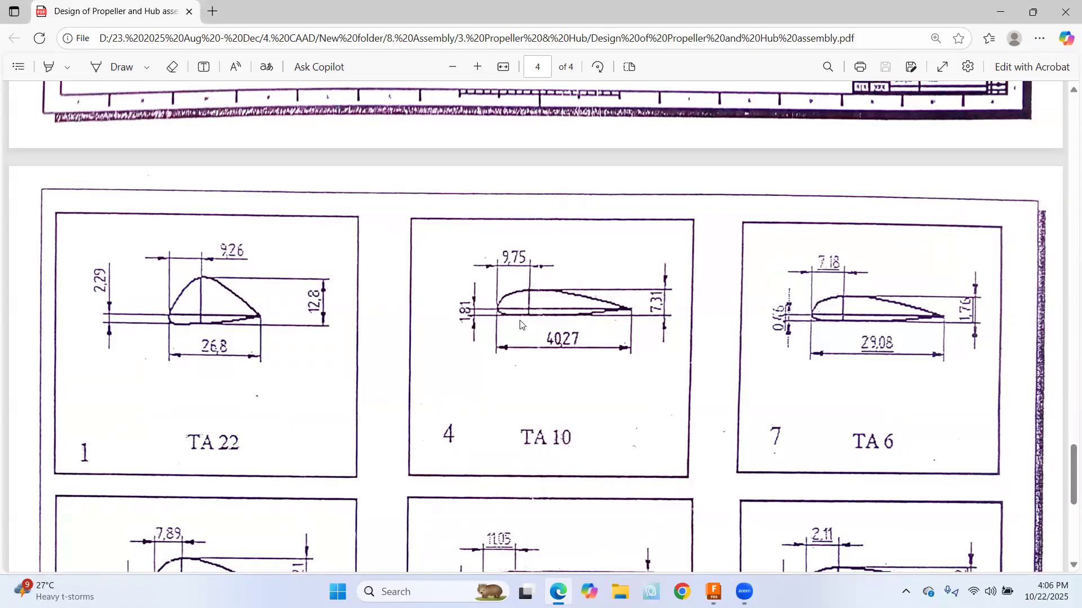
key(alt+Tab)
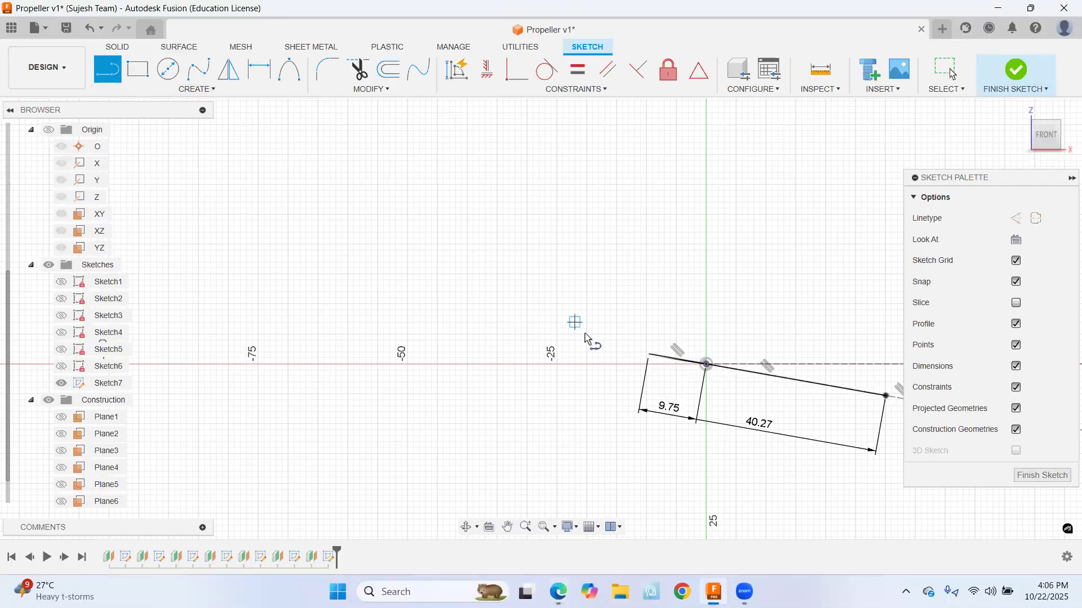
key(alt+Tab)
key(alt+Tab)
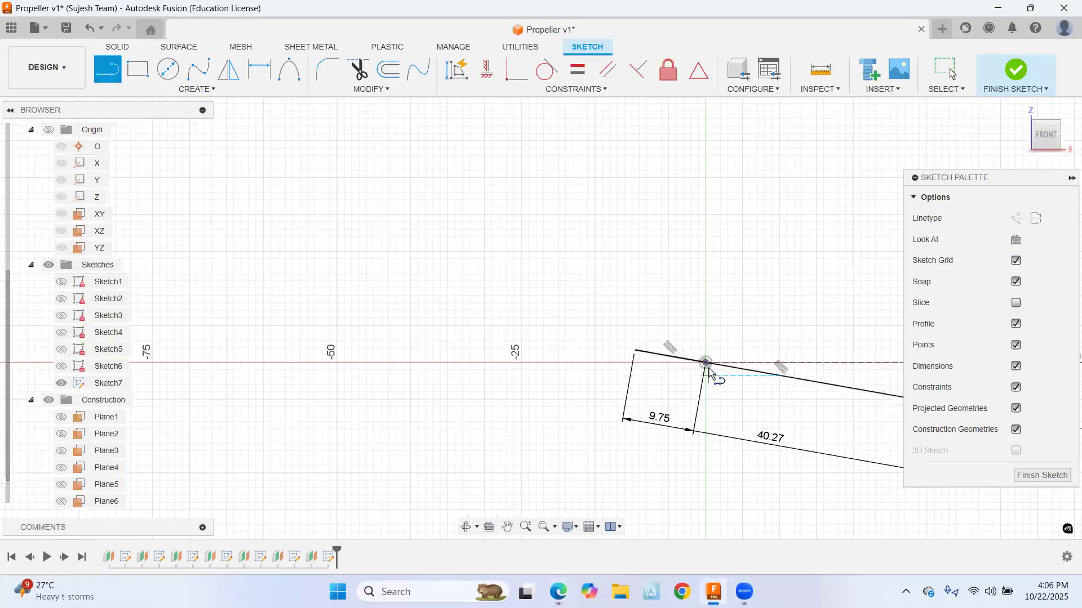
scroll(704, 360, up, 3)
click(704, 359)
click(1014, 368)
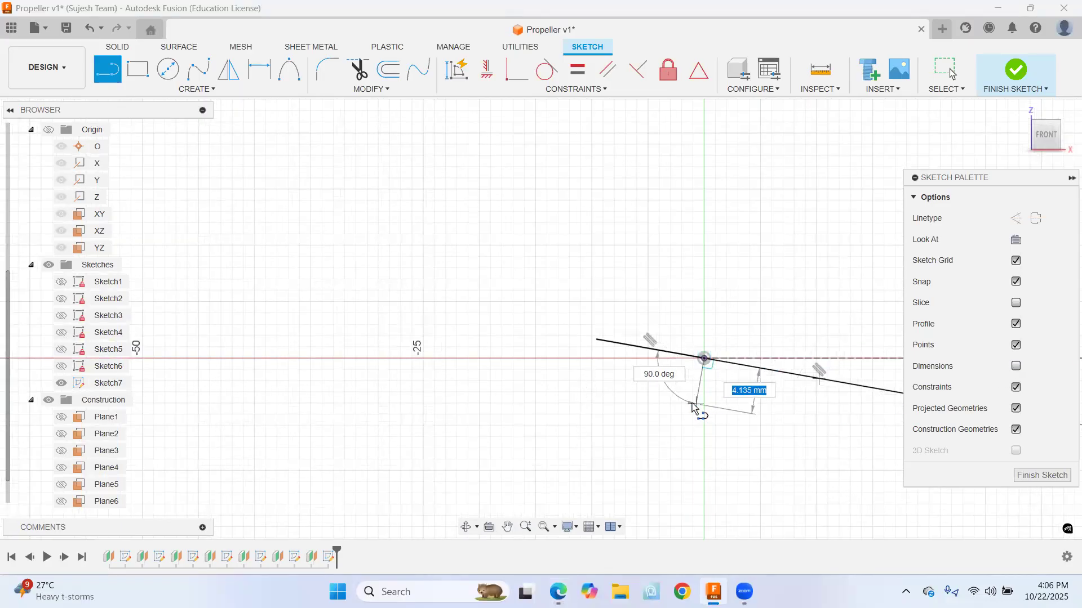
text(1.)
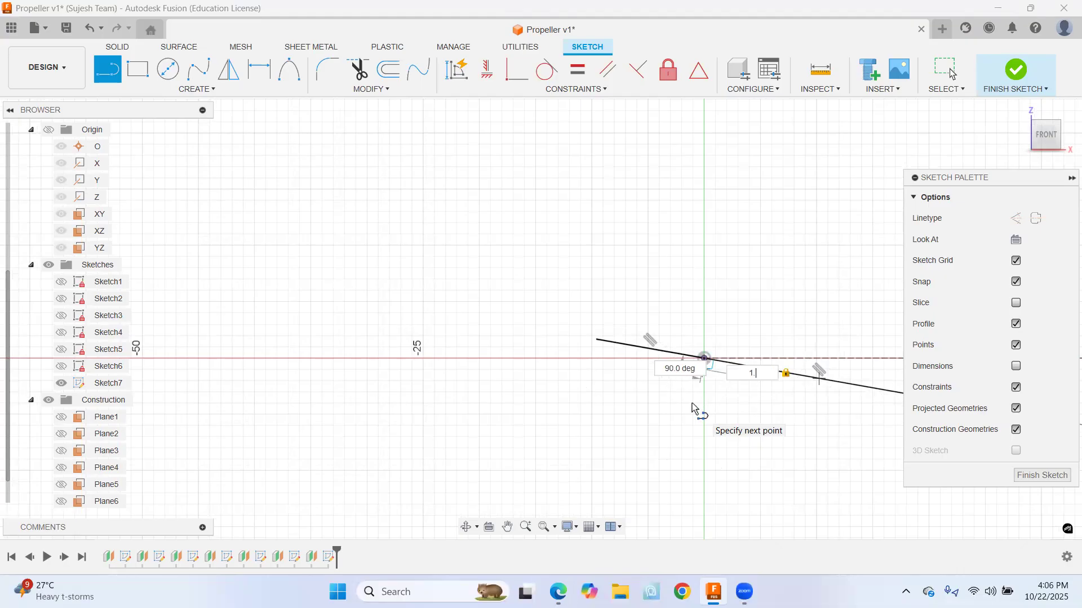
text(81)
scroll(692, 401, up, 5)
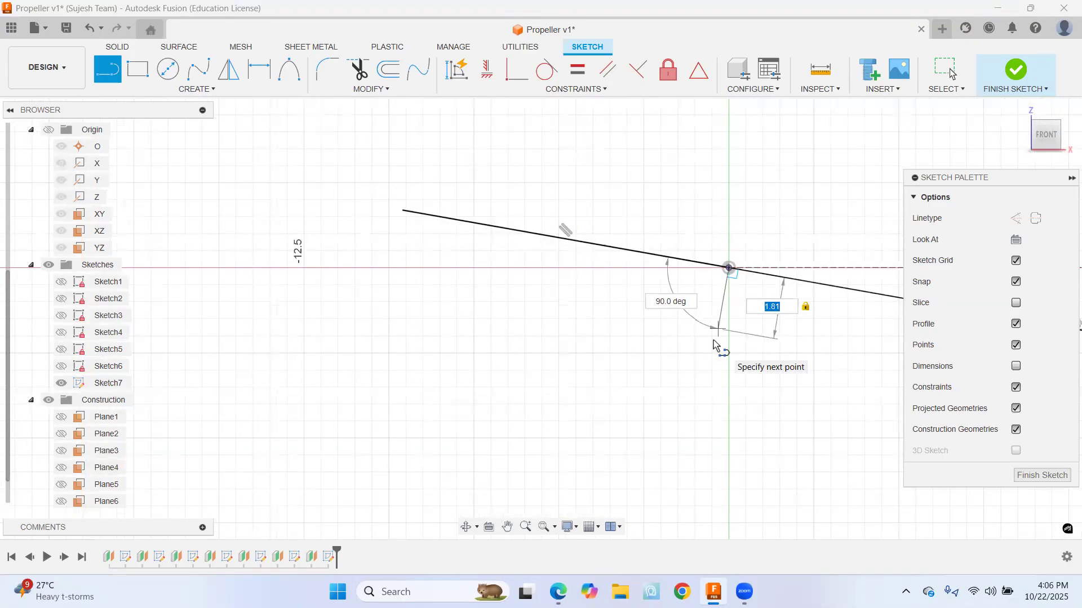
key(Return)
key(Escape)
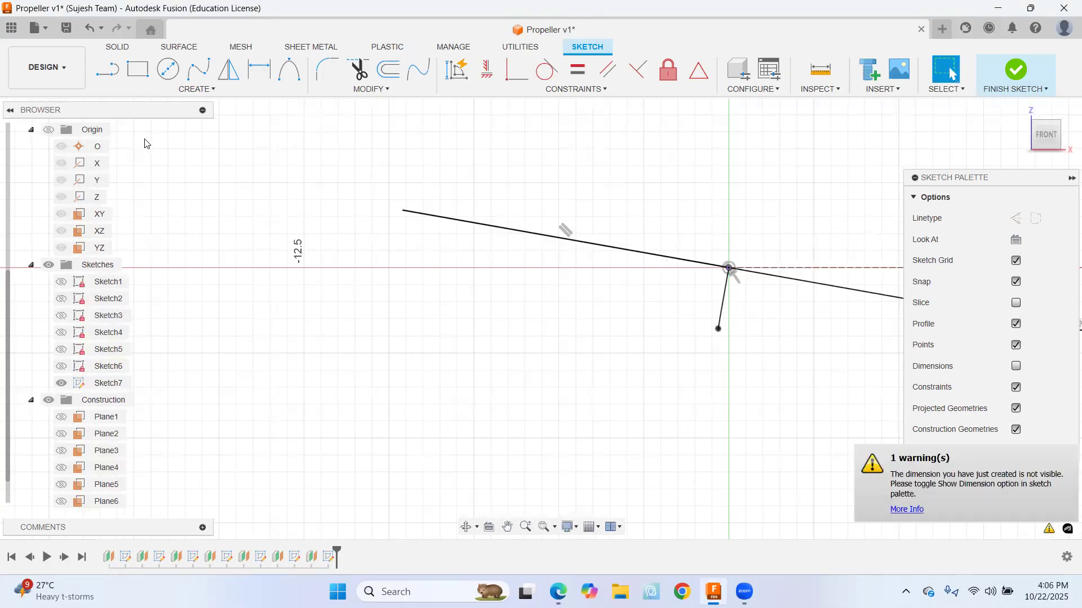
Draw the 7.31 mm section height line from the lower end of the 1.81 mm line, up through the origin
key(alt+Tab)
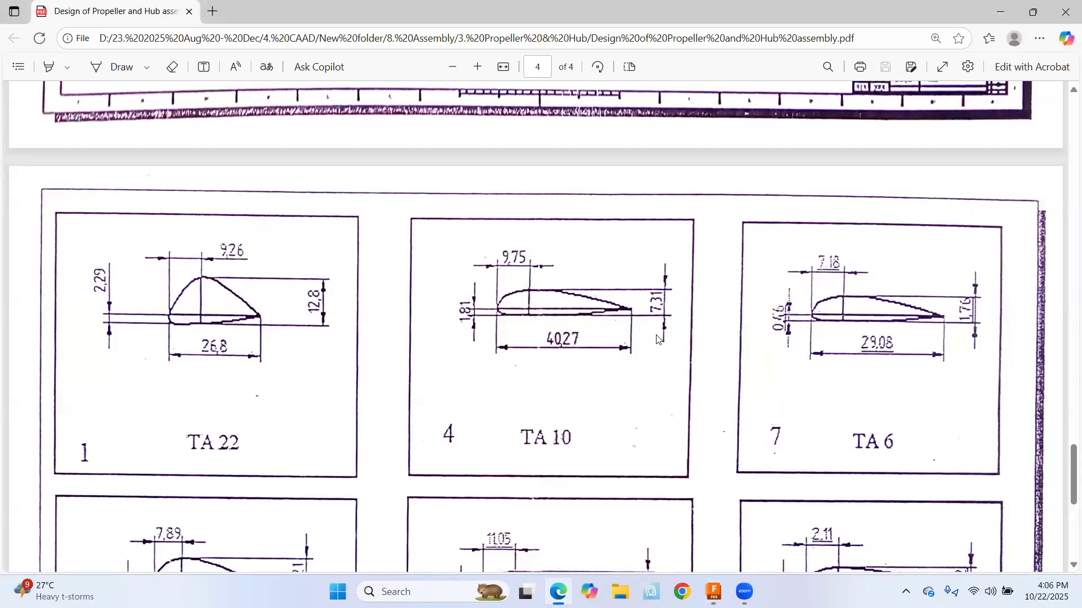
key(alt+Tab)
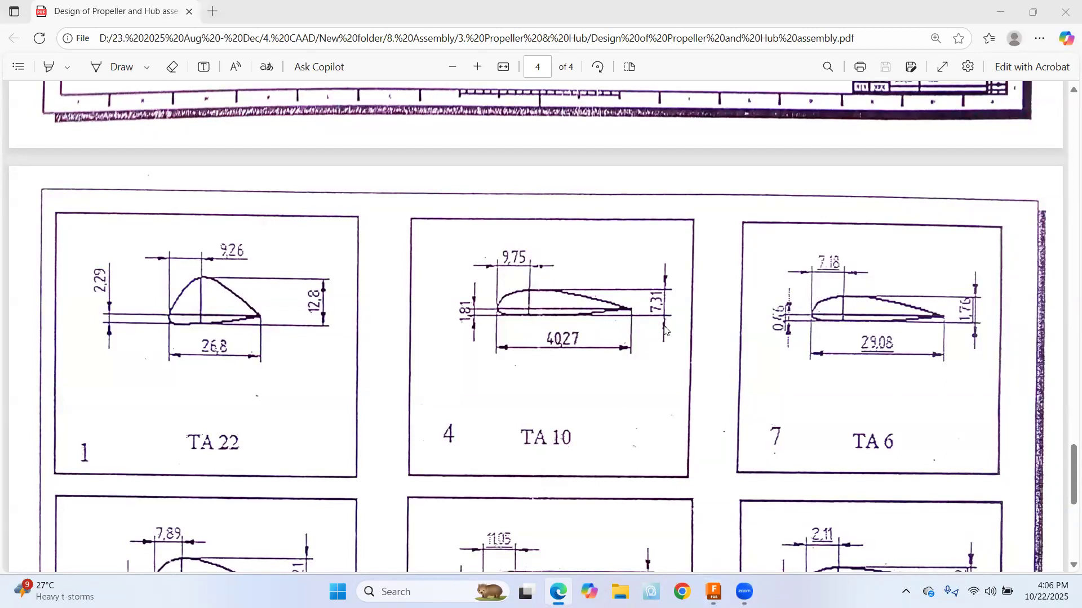
click(718, 329)
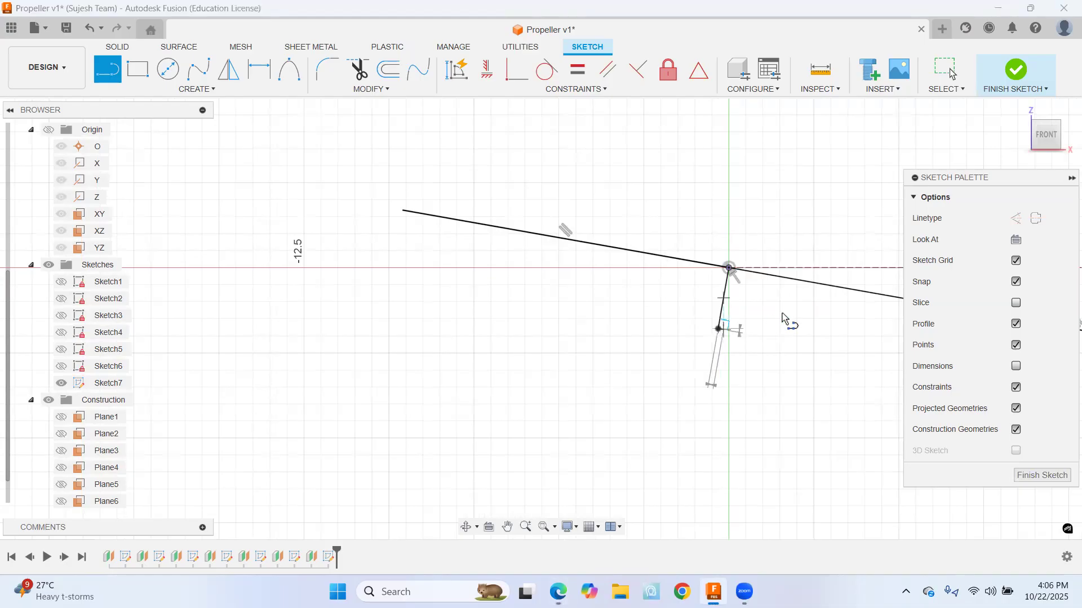
text(7.)
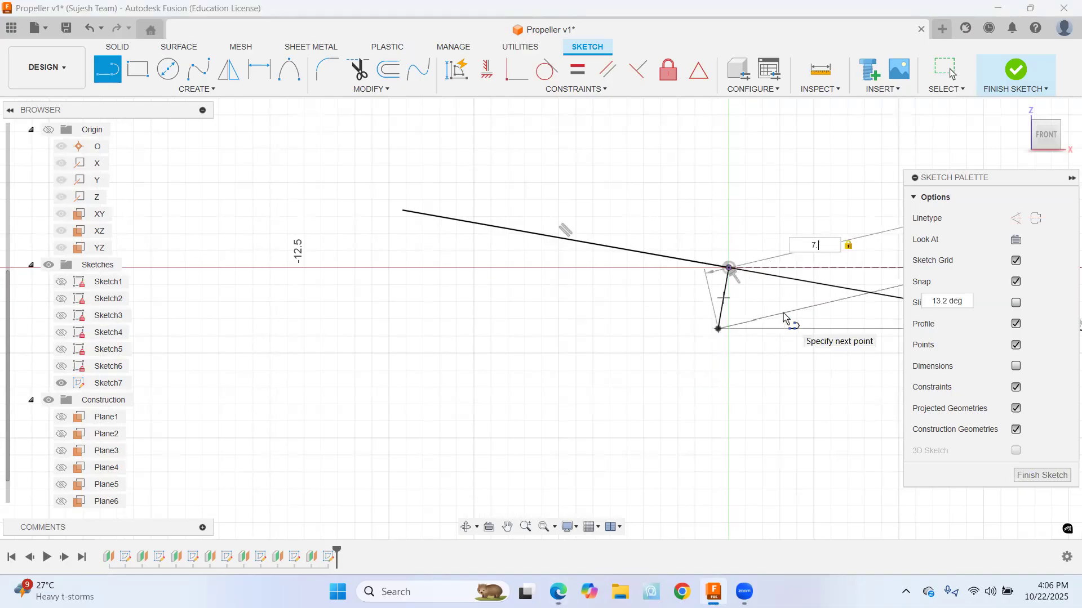
text(31)
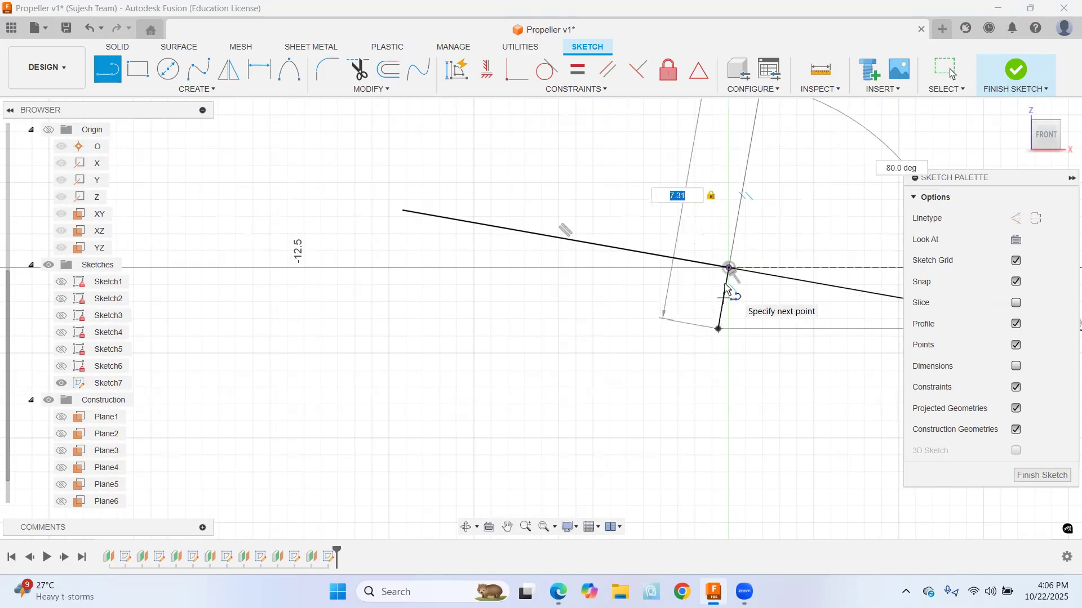
key(Return)
key(Escape)
scroll(817, 282, down, 3)
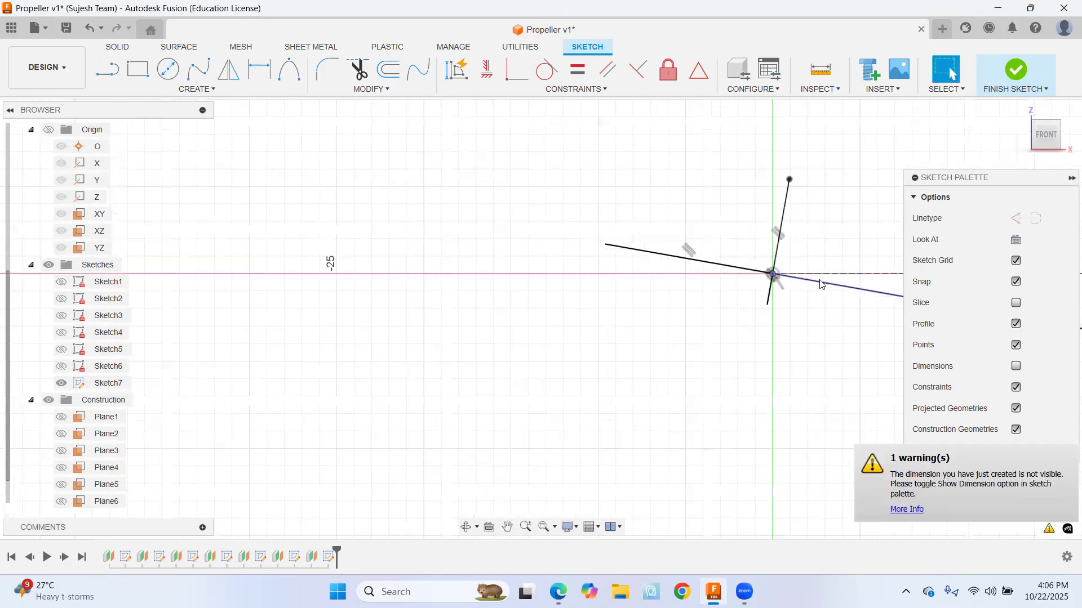
Delete the 10° inclined construction line, keeping the solid chord line, and bring the remaining profile lines into view
click(542, 526)
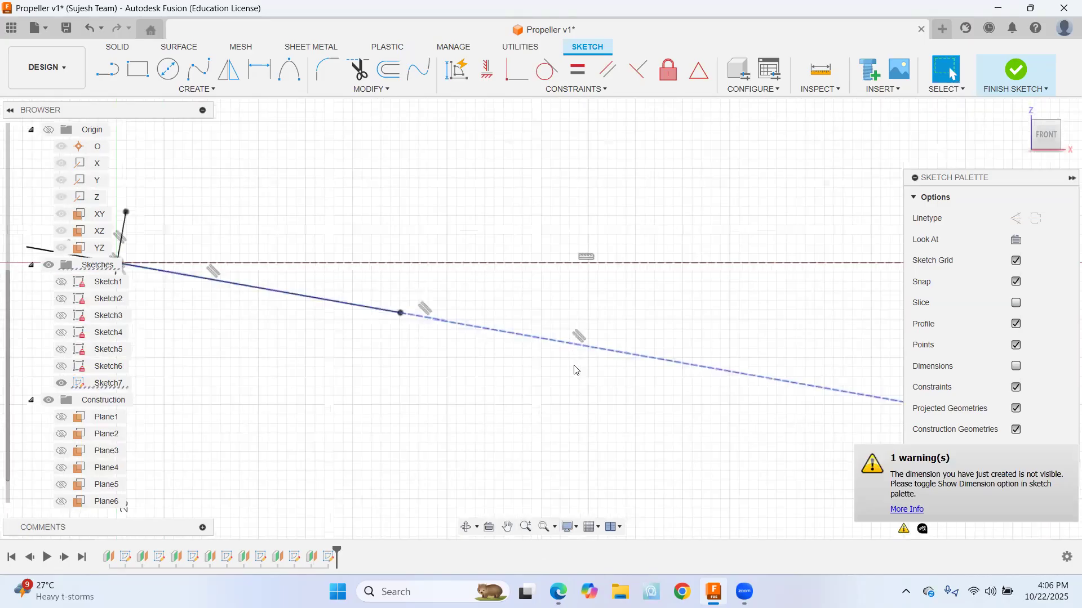
key(Delete)
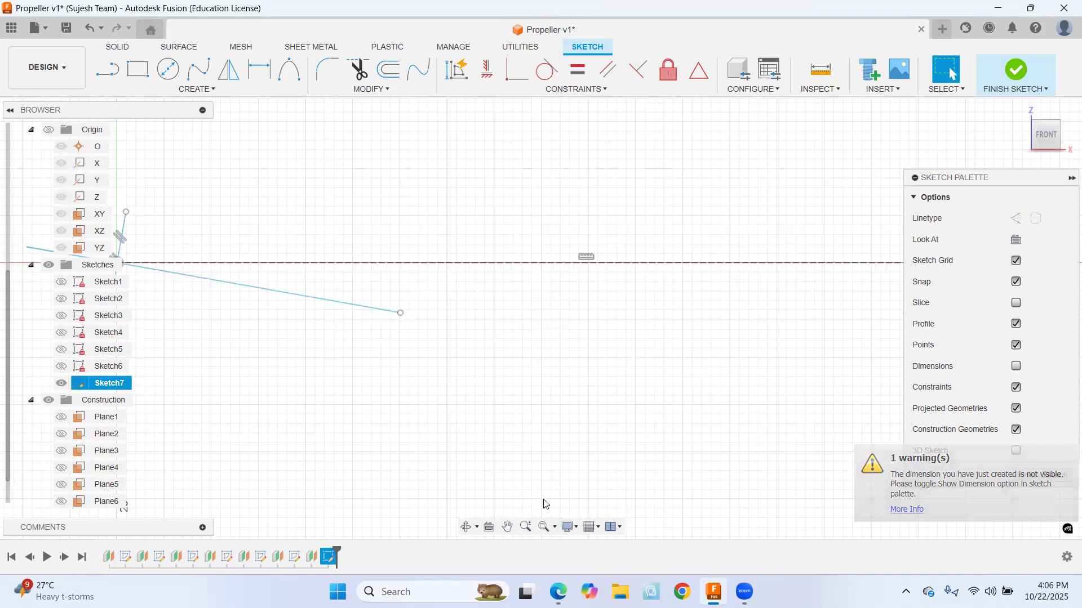
click(542, 528)
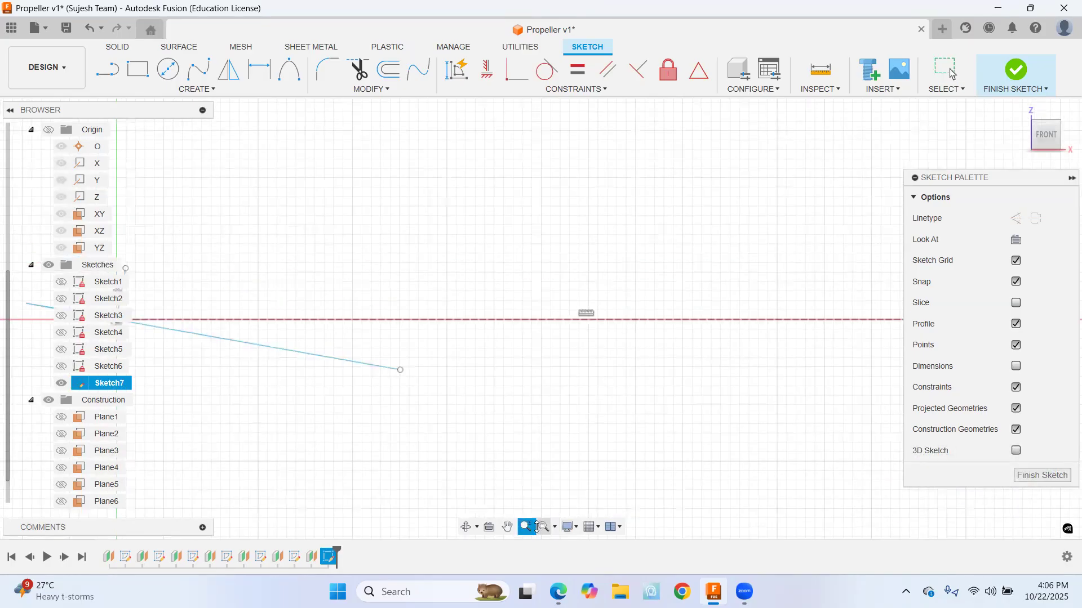
click(543, 529)
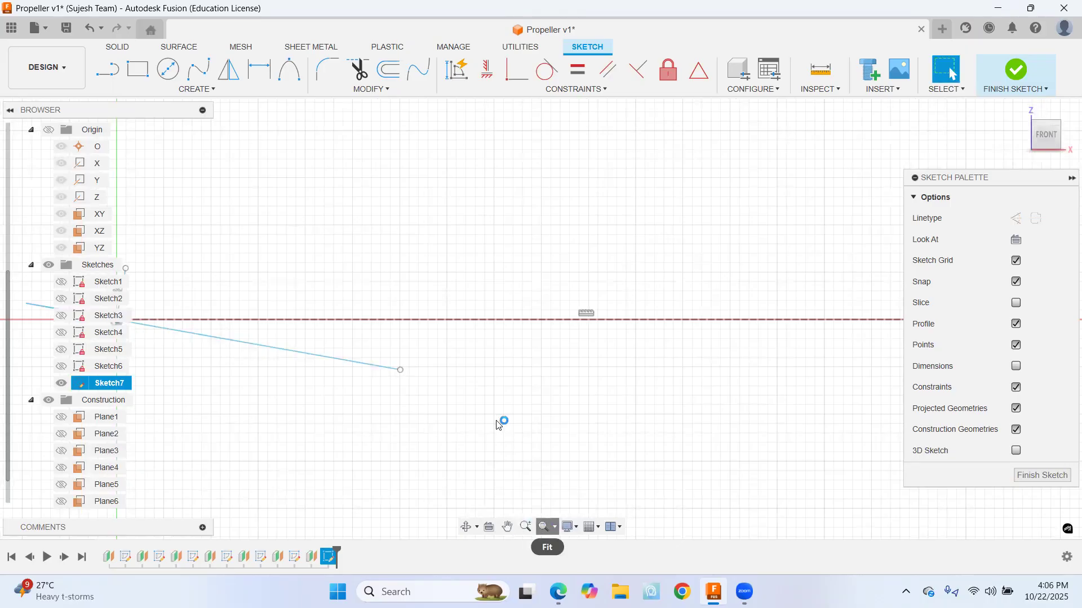
scroll(510, 389, down, 2)
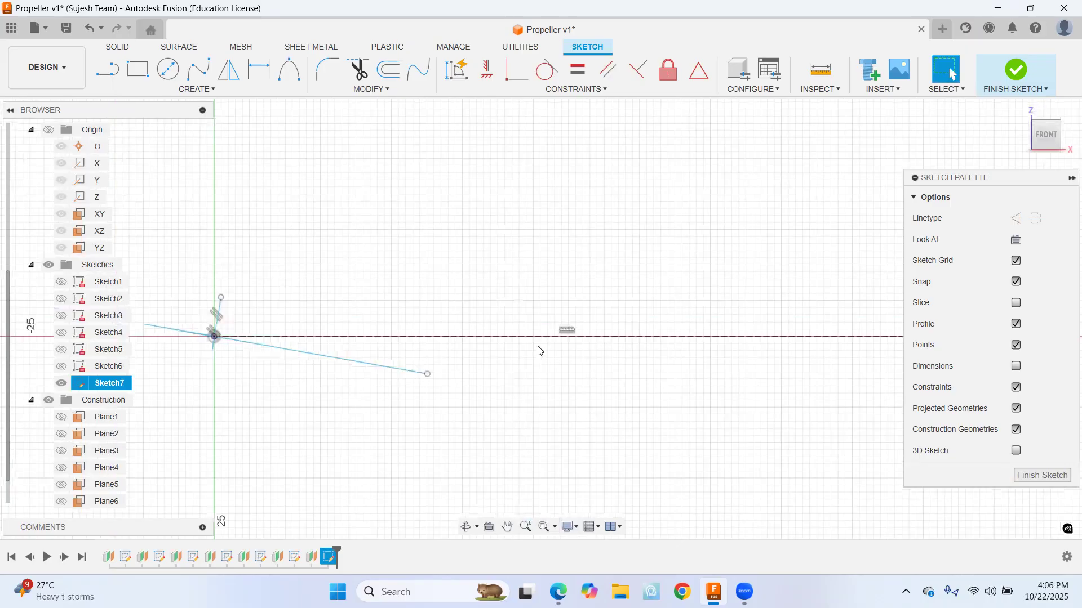
Draw a conic curve from the chord's leading end to the upper end of the section height line, bulging above the chord
scroll(539, 351, down, 1)
click(545, 527)
scroll(398, 386, up, 3)
middle_drag(399, 386, 497, 354)
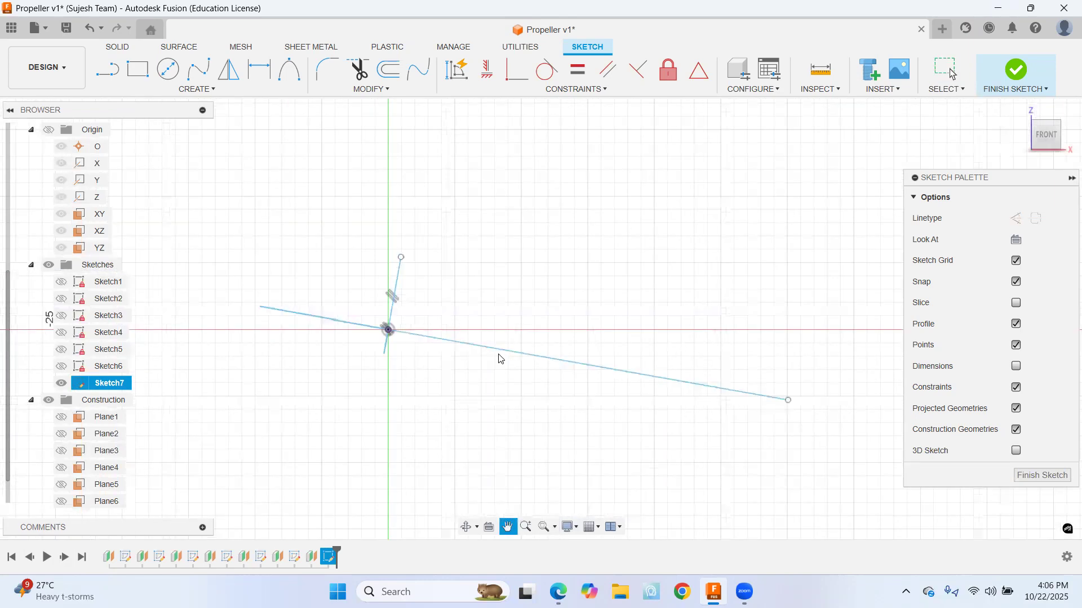
click(285, 74)
click(308, 297)
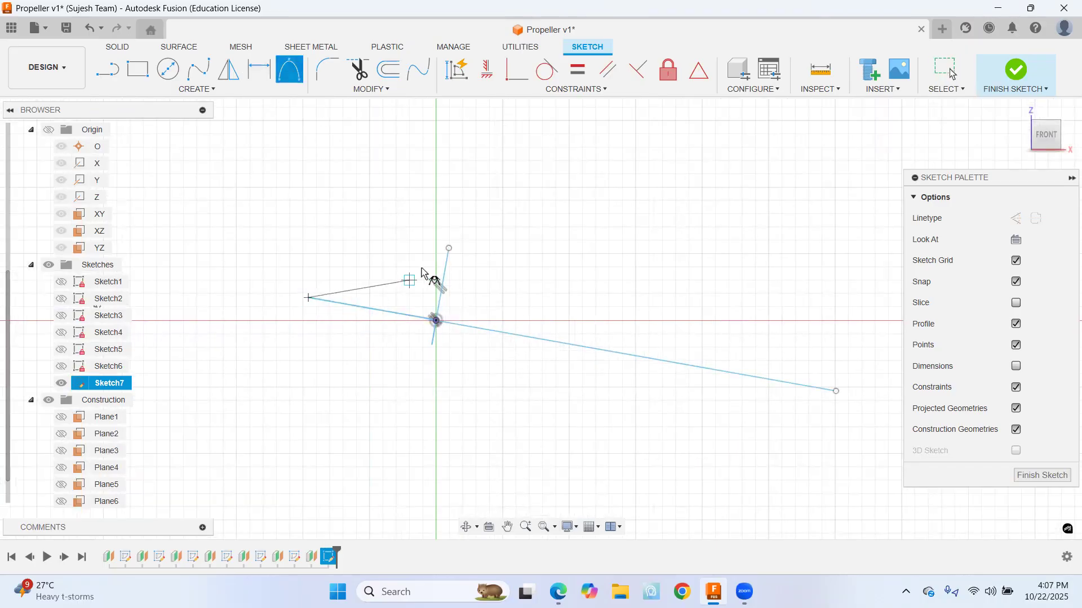
click(449, 249)
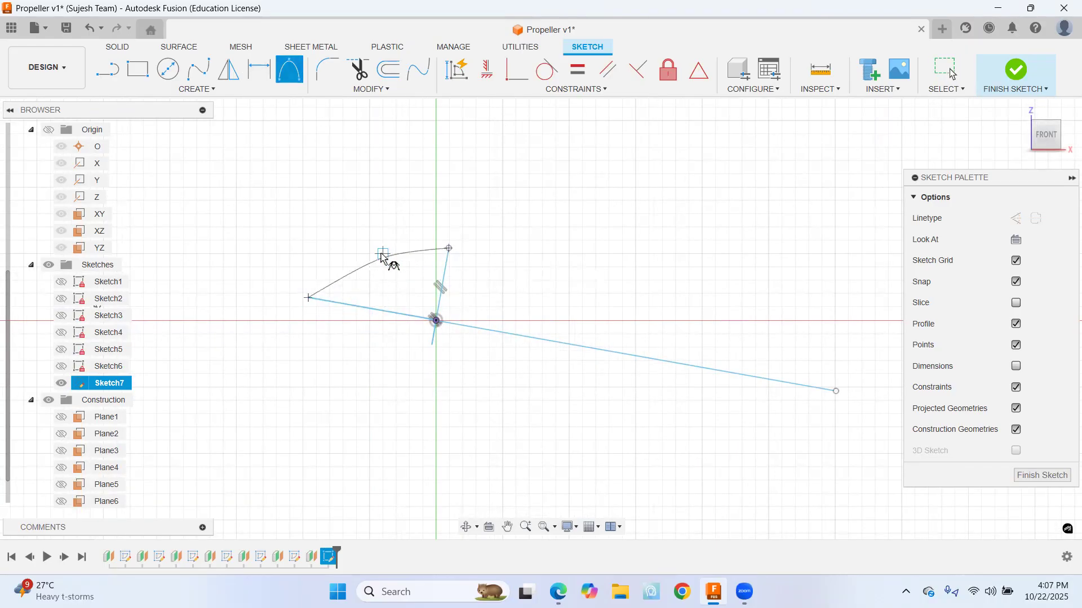
click(372, 254)
key(Return)
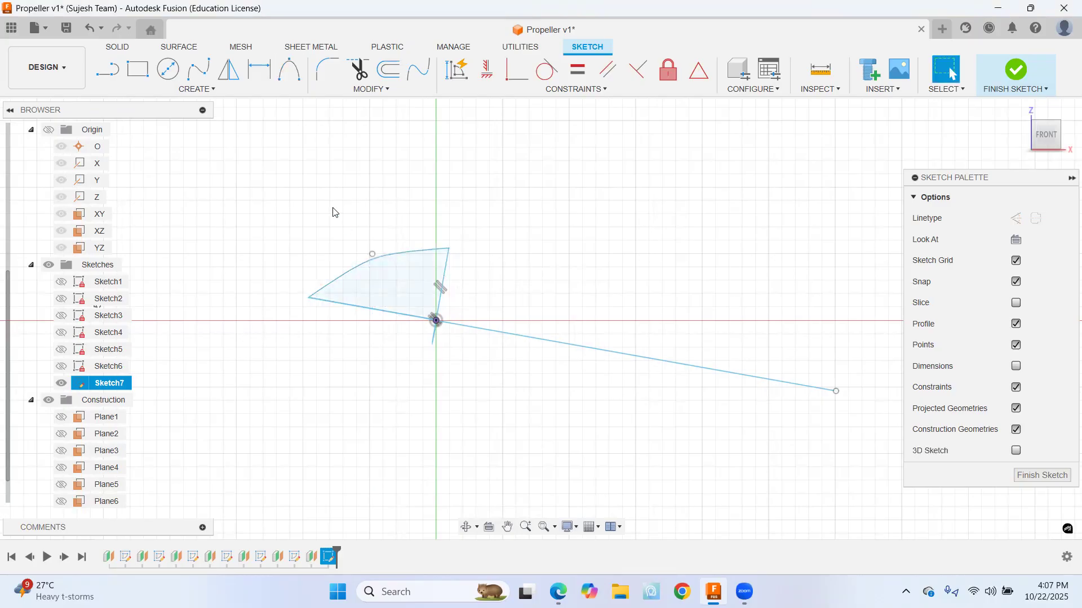
Draw the upper rear conic curve from the top of the height line to the chord's trailing end, with rho 0.75
click(289, 69)
click(449, 249)
click(834, 391)
click(696, 335)
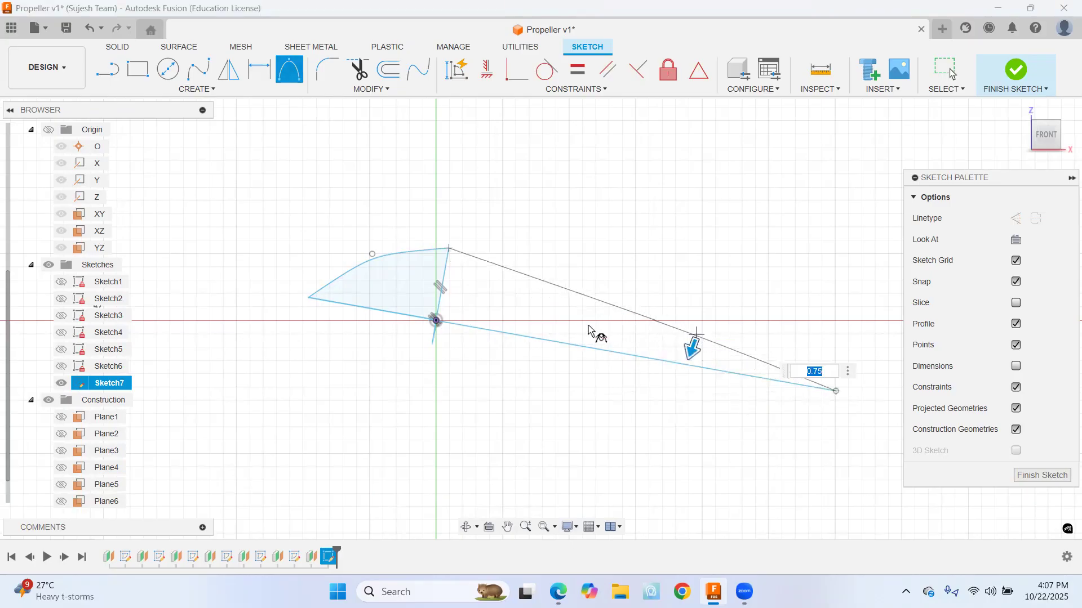
key(Return)
Draw the lower rear conic curve from the chord's trailing end to the lower end of the height line
click(289, 69)
click(836, 391)
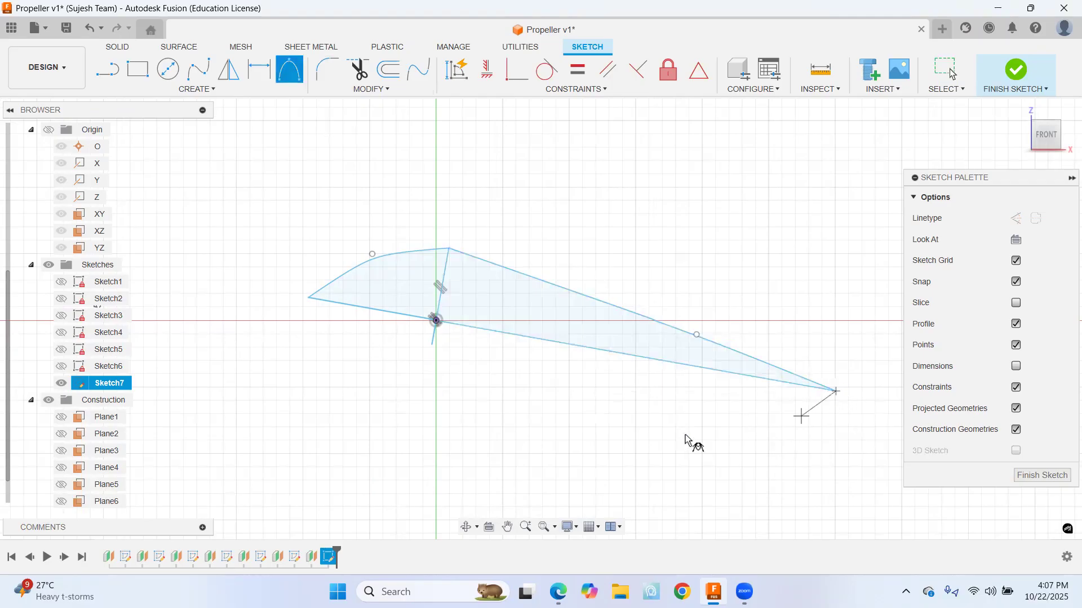
click(432, 345)
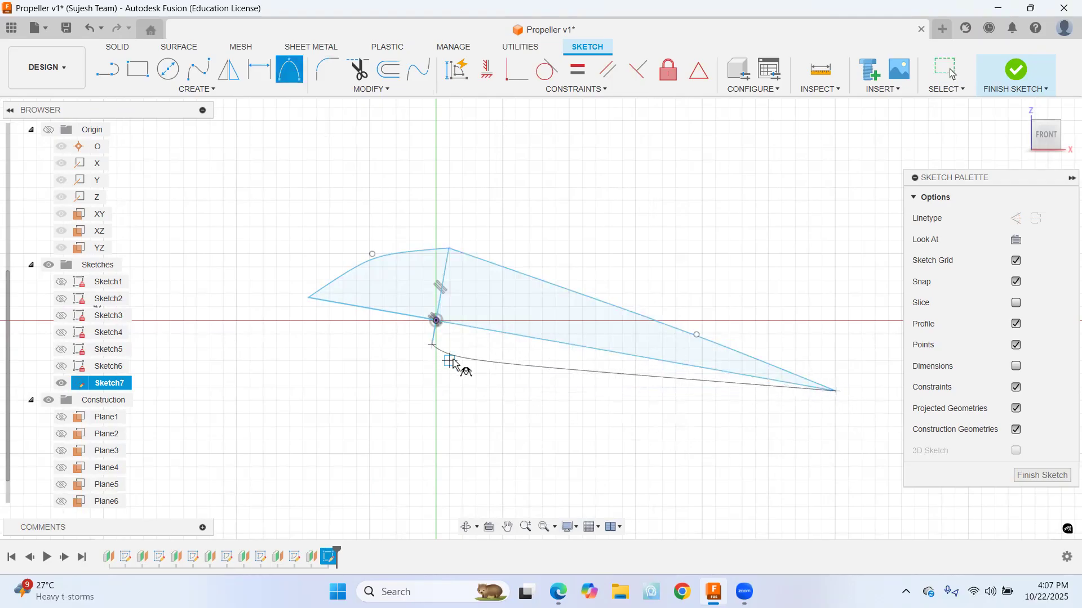
click(497, 358)
key(Return)
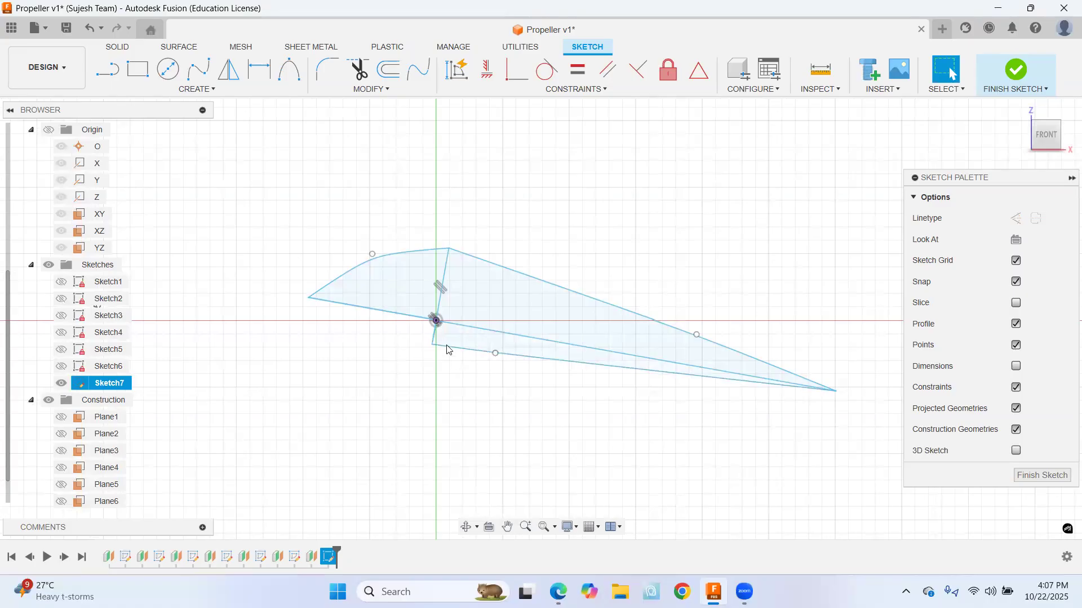
Close the airfoil with a lower front conic curve between the height line's lower end and the chord's leading end, rho 0.75
click(289, 70)
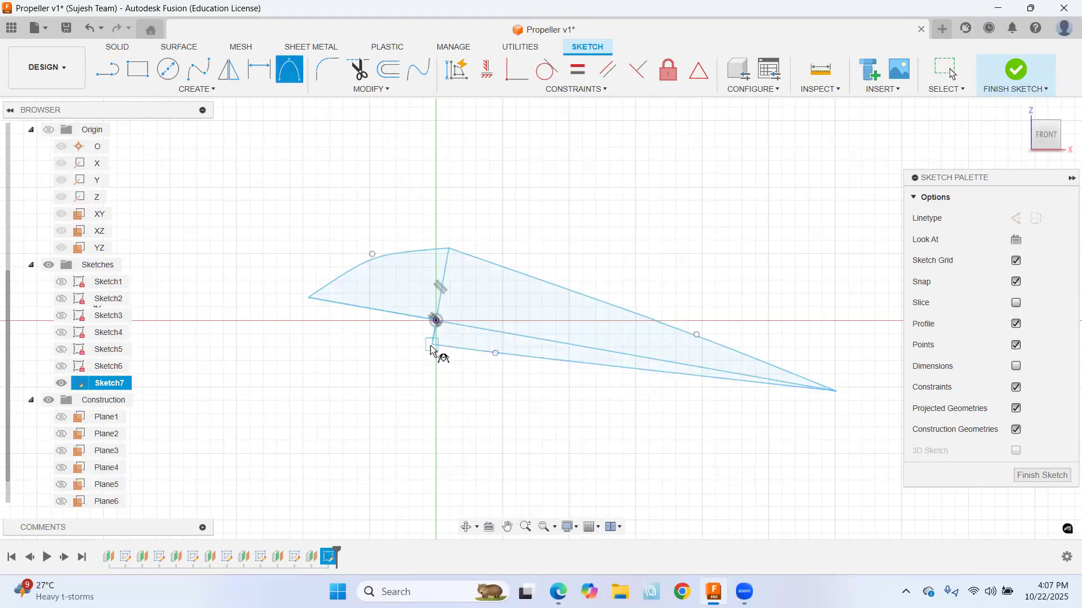
click(309, 298)
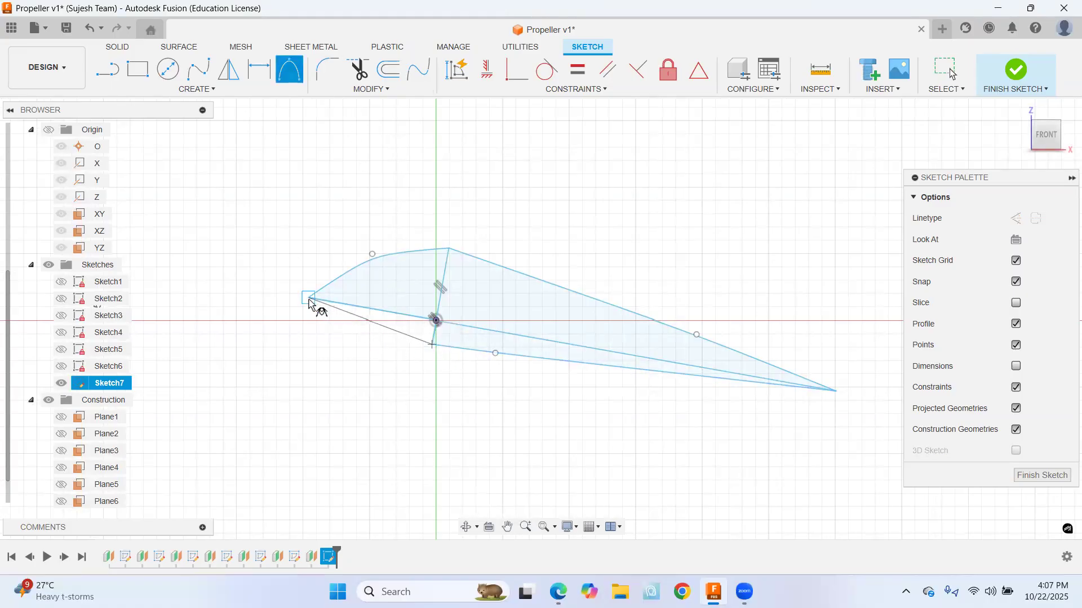
click(354, 327)
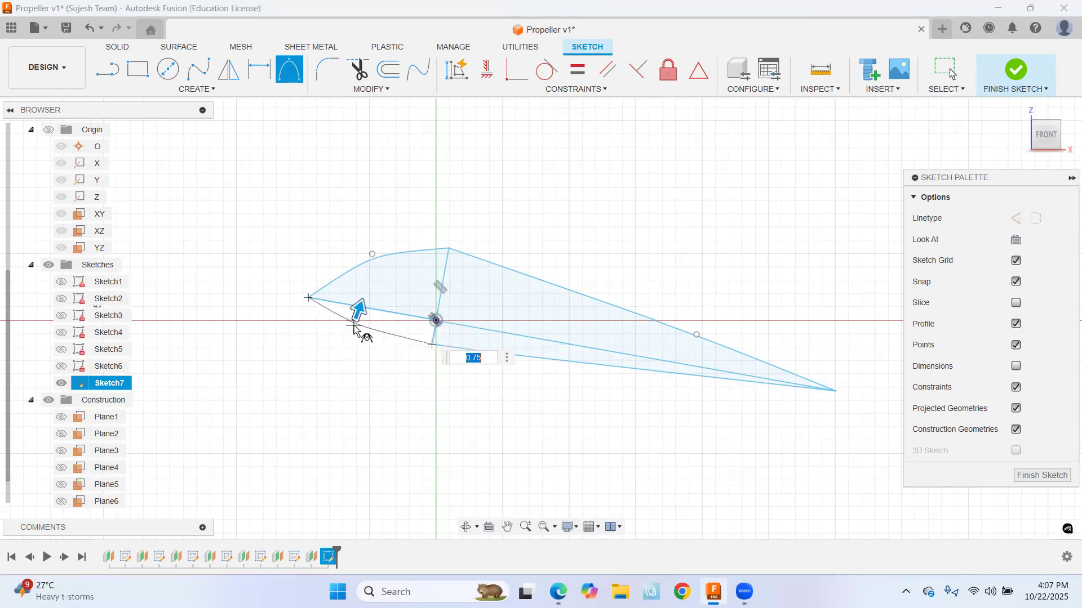
key(Escape)
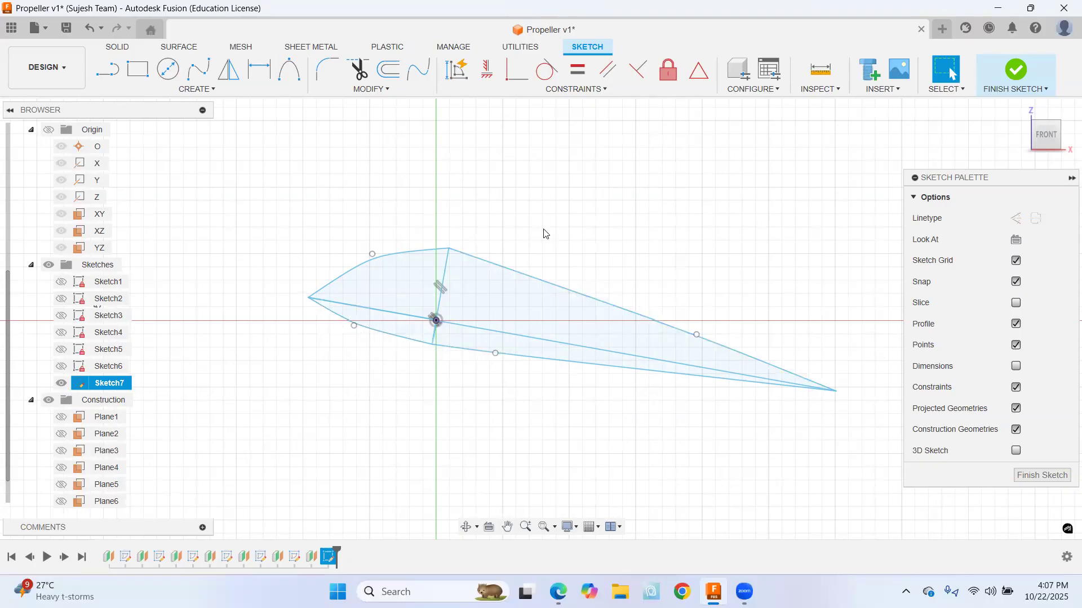
Trim away the inner chord and height lines, and fix the whole airfoil outline before finishing the sketch
click(358, 69)
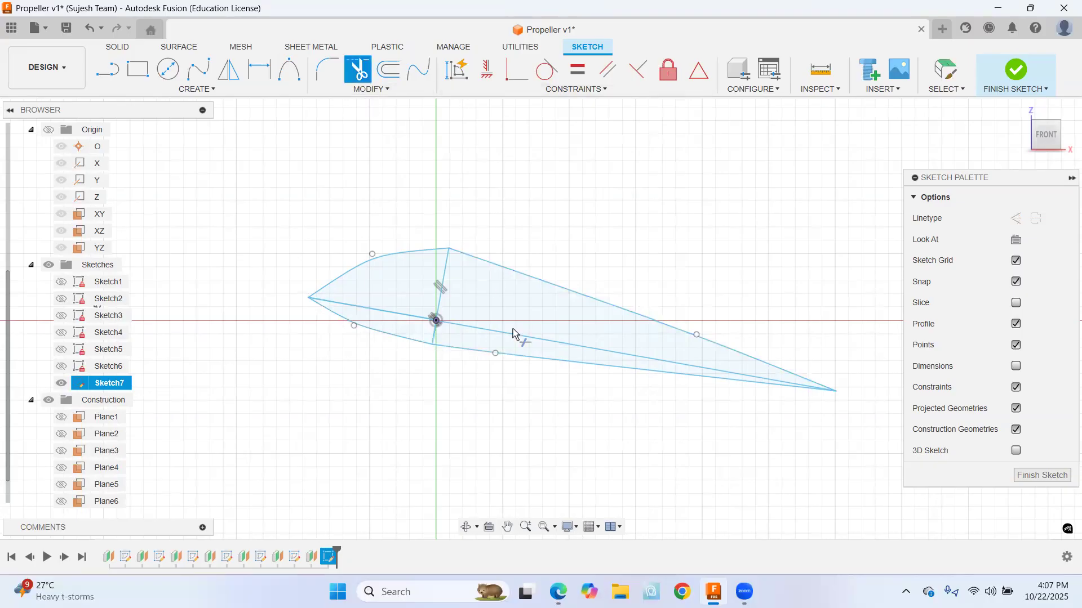
mouse_move(477, 333)
mouse_down()
mouse_move(425, 310)
mouse_move(470, 329)
mouse_up()
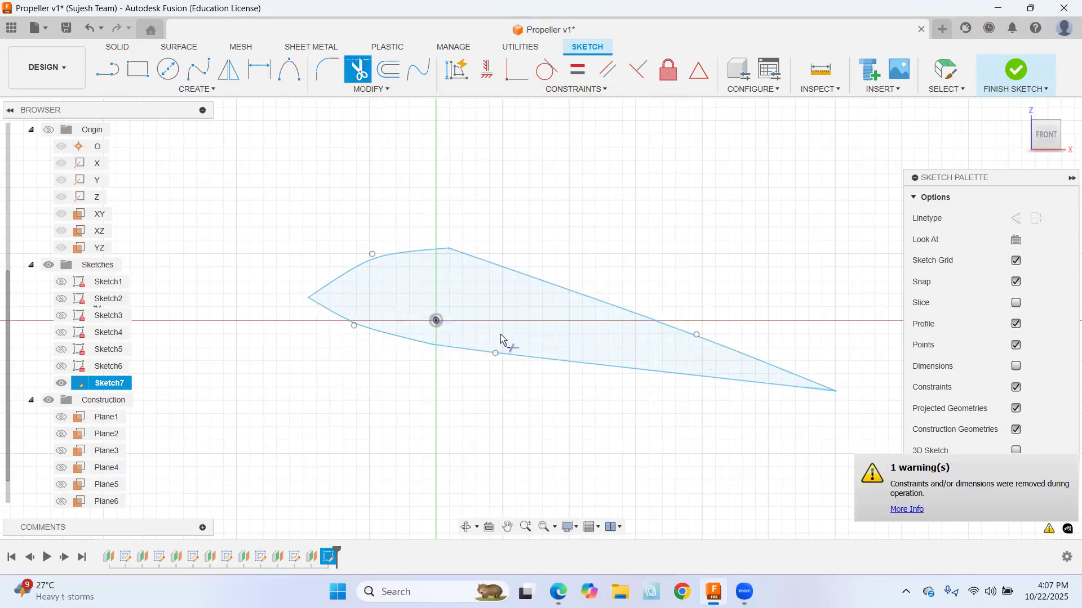
click(667, 70)
mouse_move(235, 217)
mouse_down()
mouse_move(710, 423)
mouse_move(853, 438)
mouse_up()
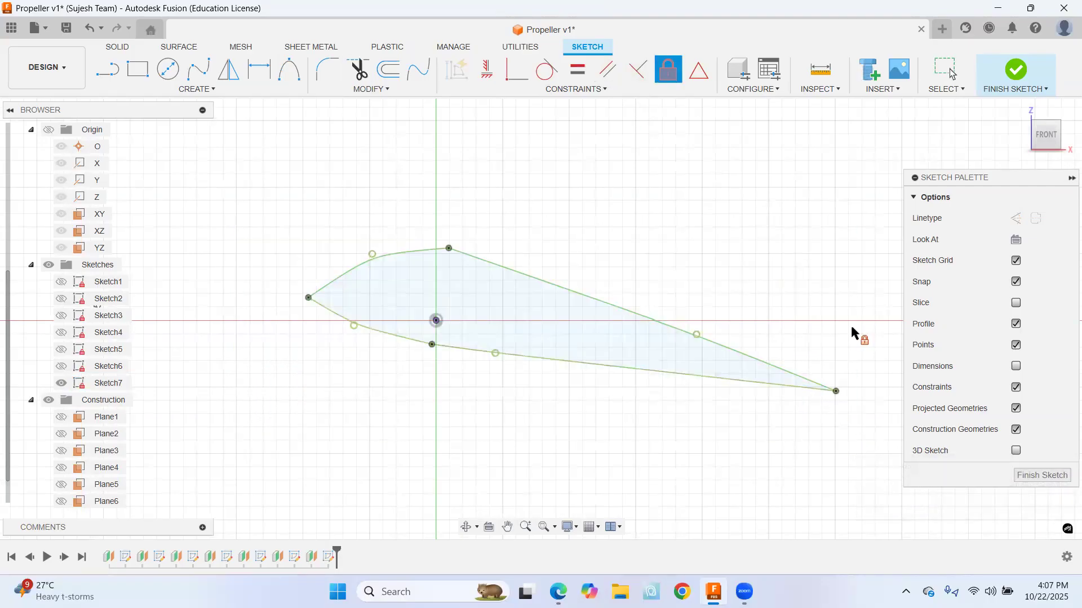
click(1015, 70)
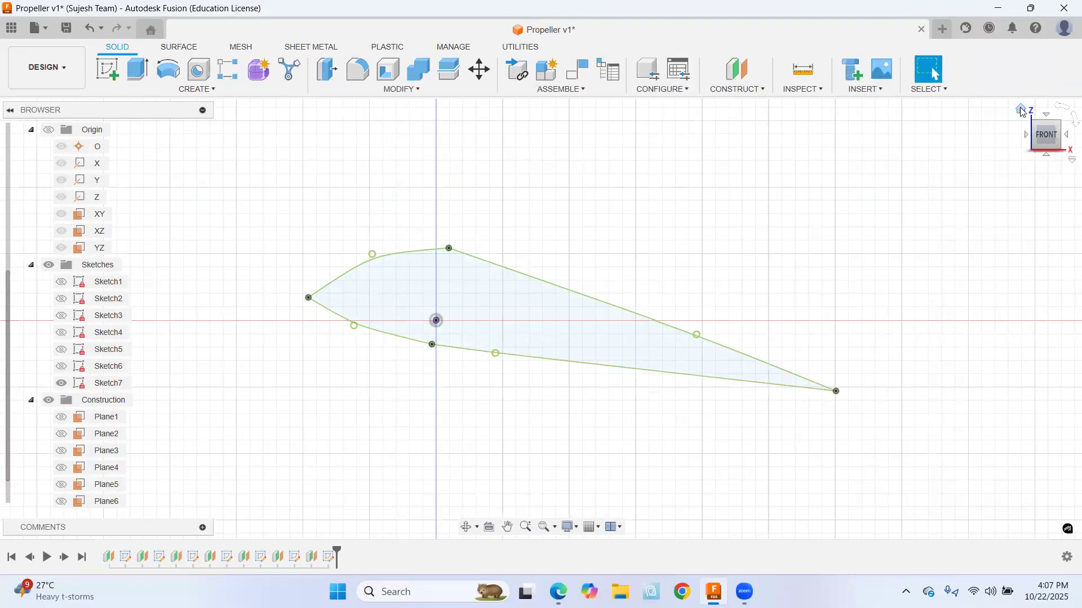
Show Plane6 on the opposite blade side and create a construction plane offset -28 mm from it
click(1022, 109)
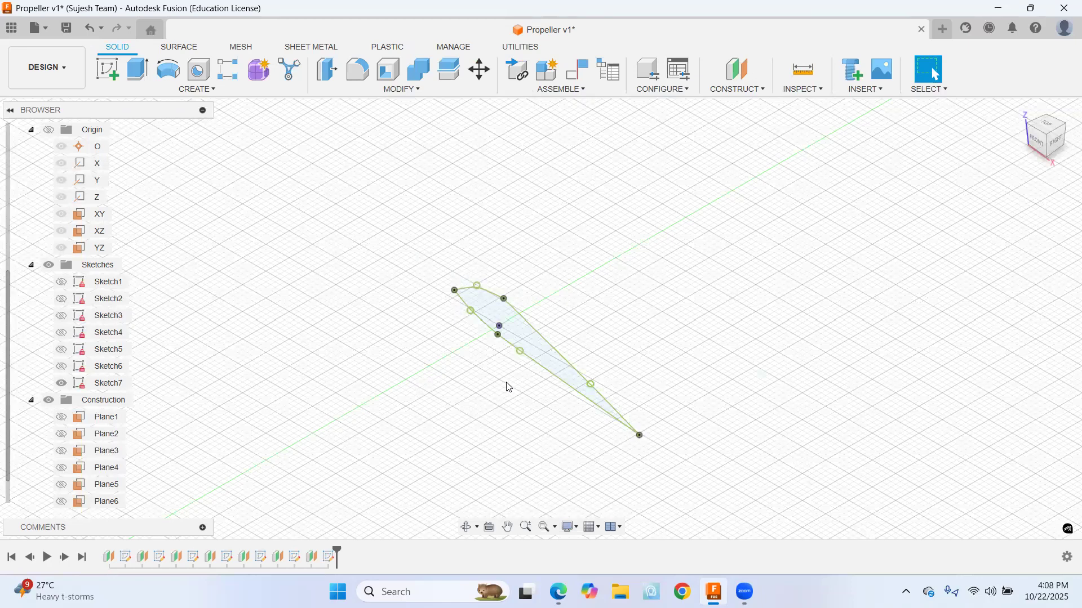
scroll(509, 387, down, 1)
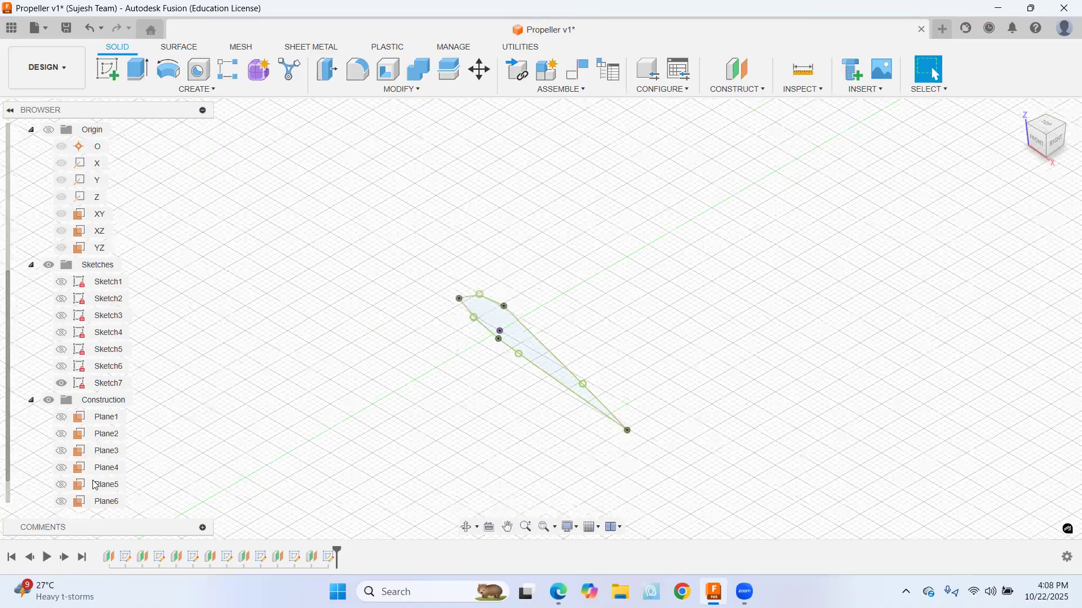
scroll(60, 501, down, 1)
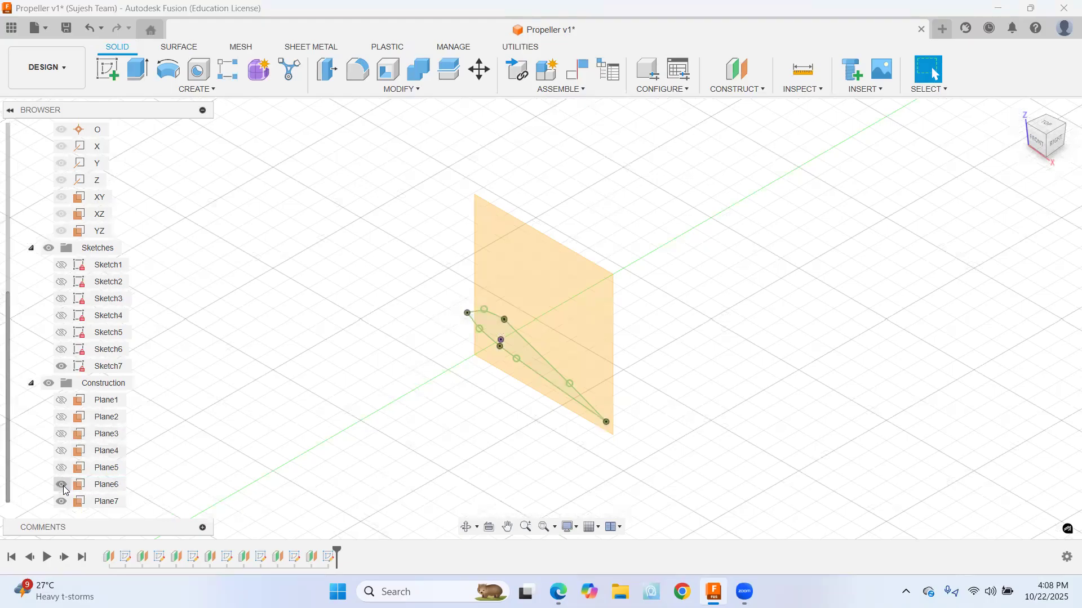
click(544, 528)
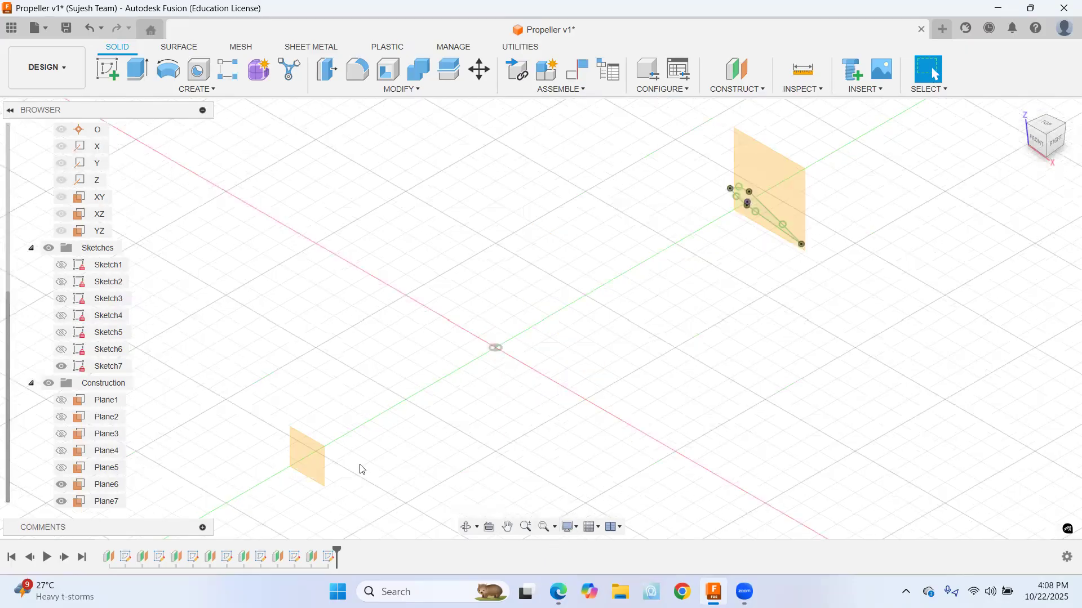
click(732, 92)
click(744, 104)
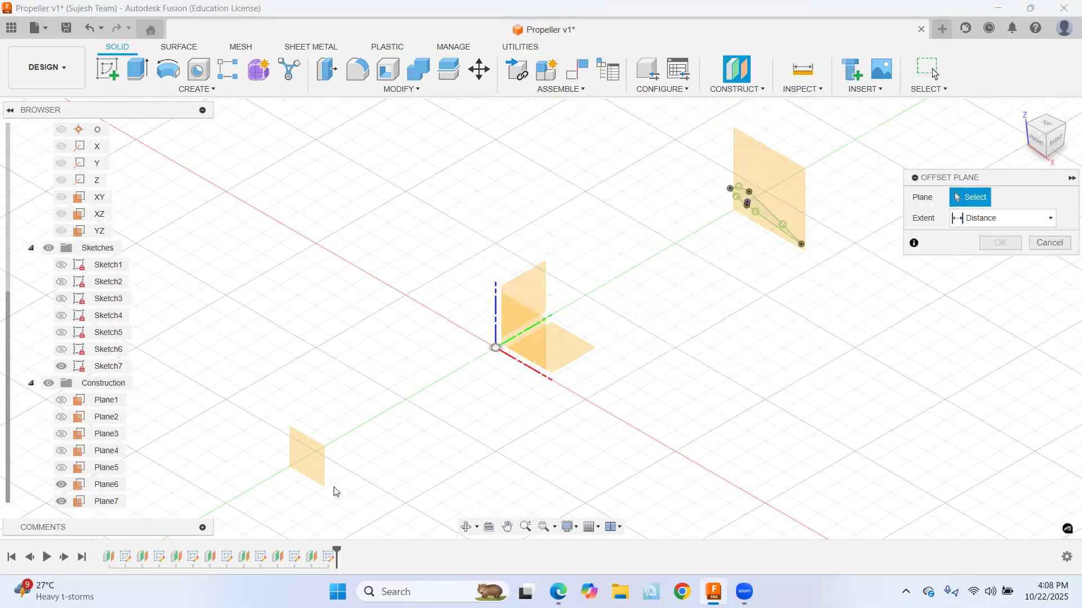
click(319, 457)
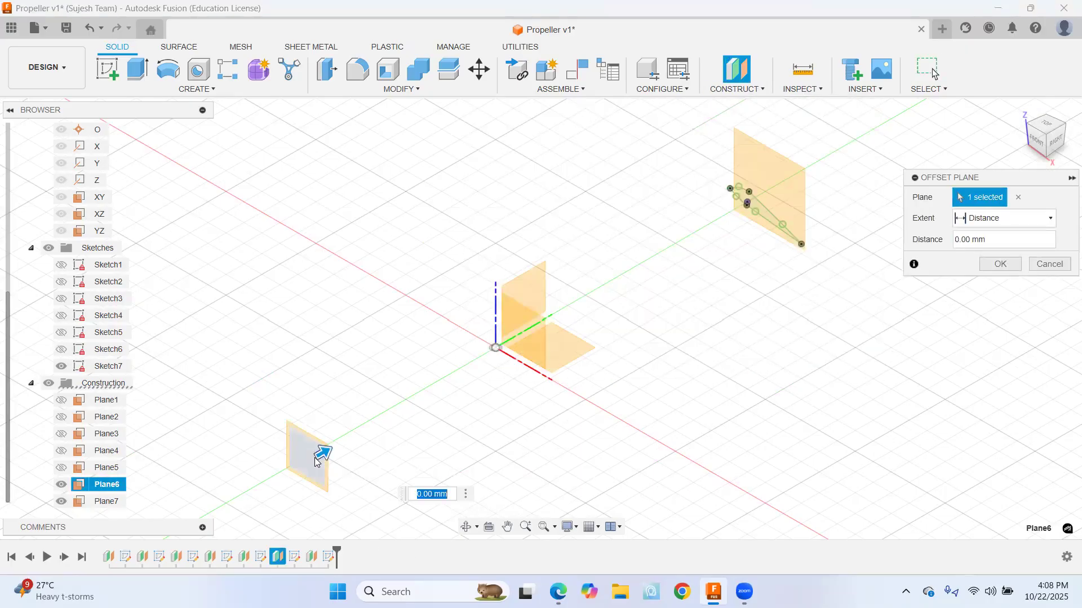
drag(960, 240, 947, 241)
text(-28)
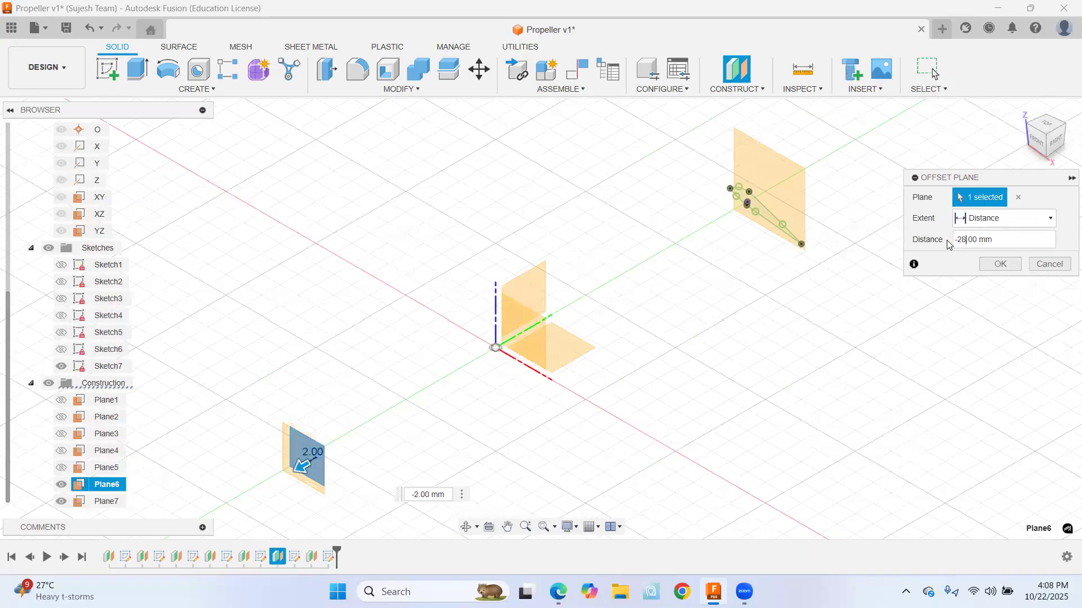
click(998, 264)
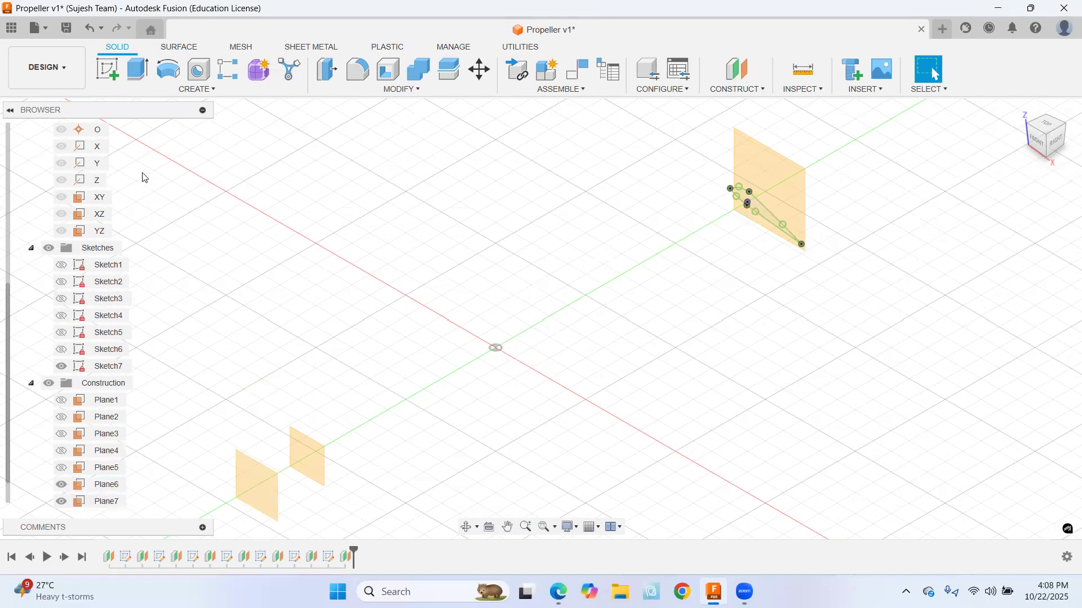
Start a sketch on the new offset plane and project the four airfoil curves of Sketch7 onto it, keeping the projection link
click(107, 70)
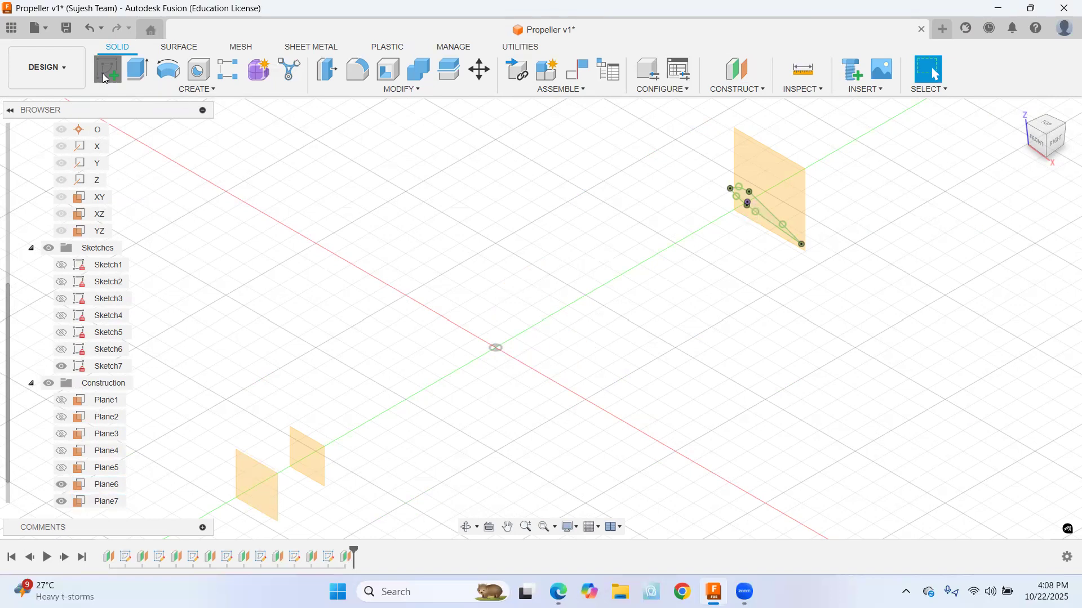
click(251, 481)
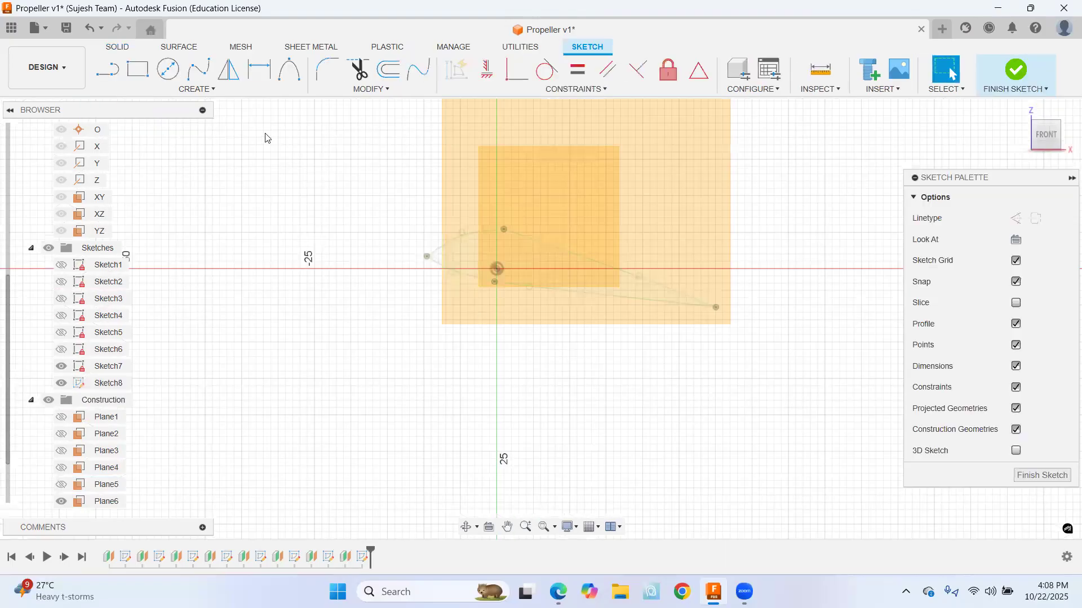
click(213, 90)
mouse_move(169, 304)
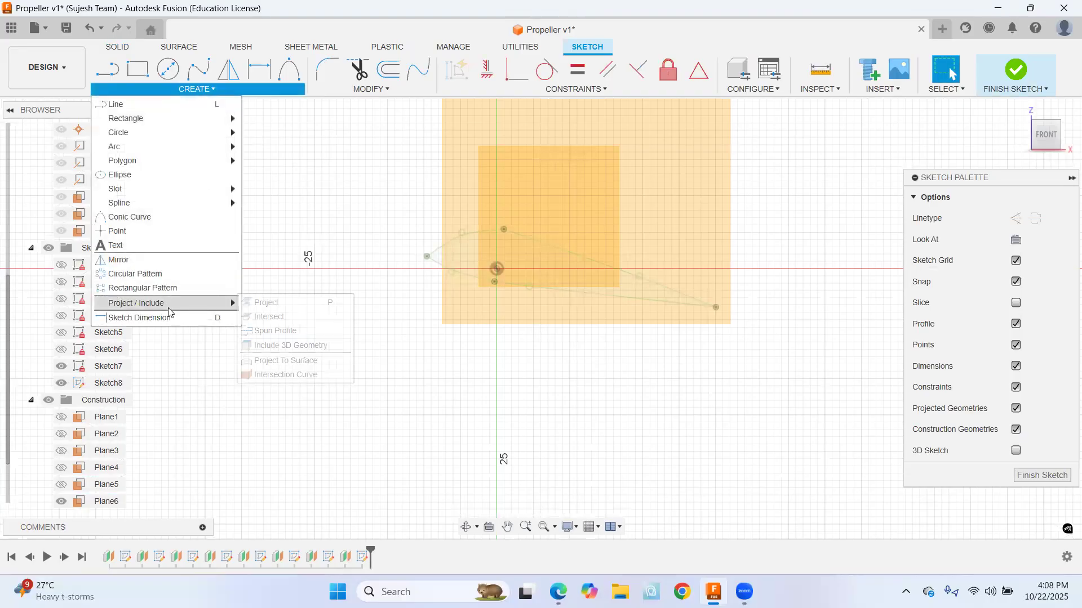
click(263, 311)
click(441, 247)
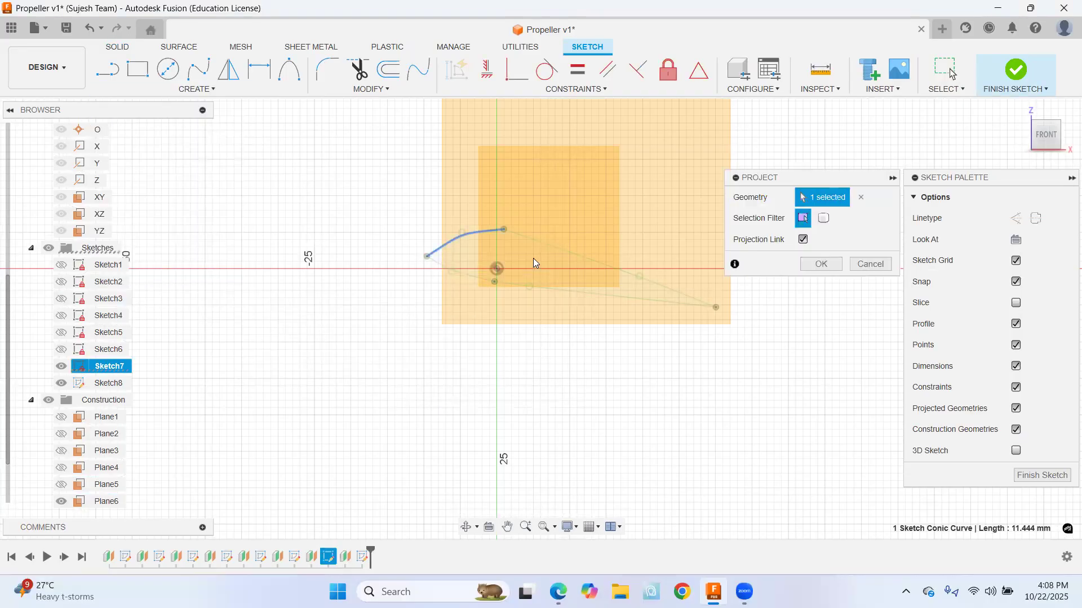
click(549, 243)
click(546, 289)
click(480, 277)
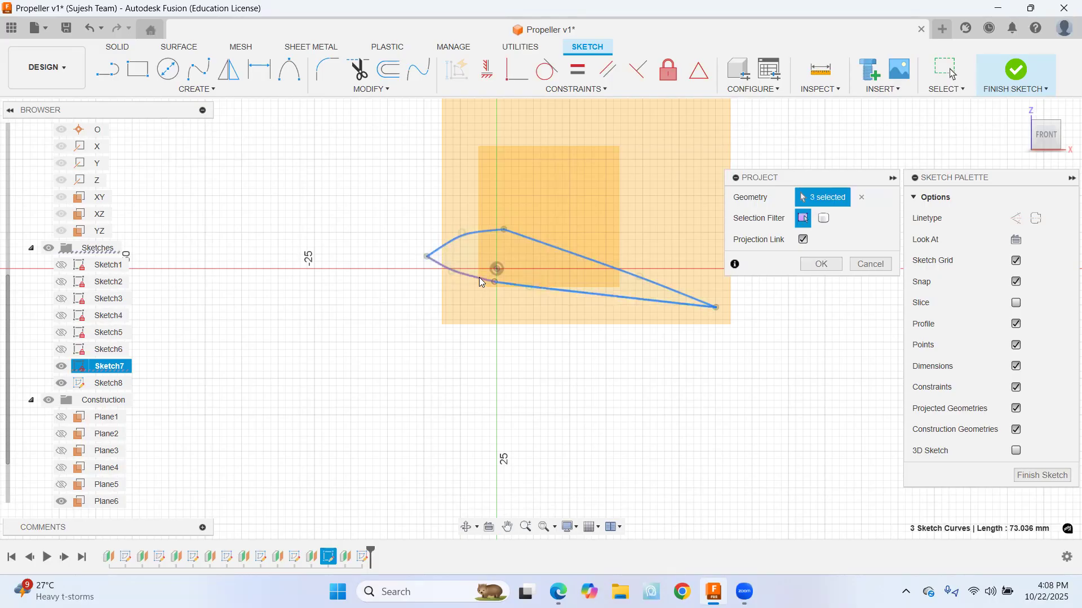
scroll(718, 349, down, 1)
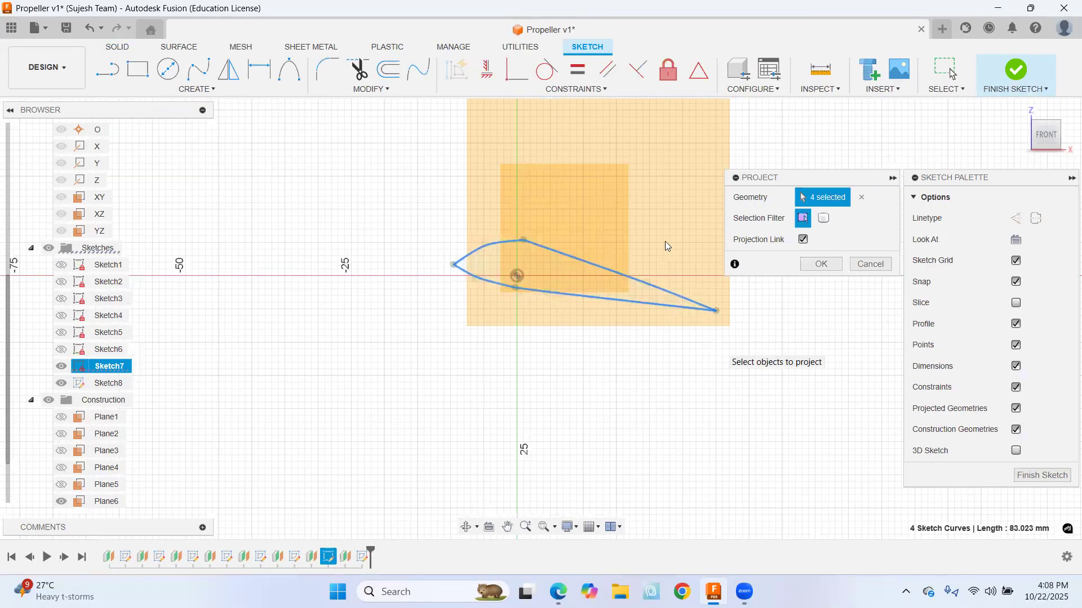
scroll(721, 338, down, 1)
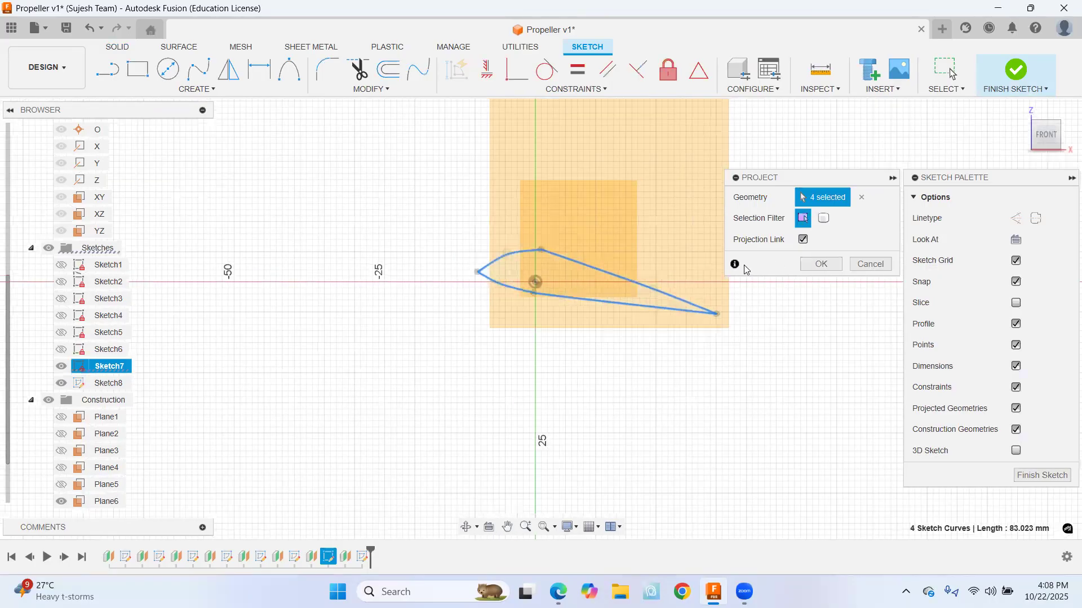
click(820, 264)
Draw a vertical construction line from the origin up past the top of the projected airfoil
click(107, 69)
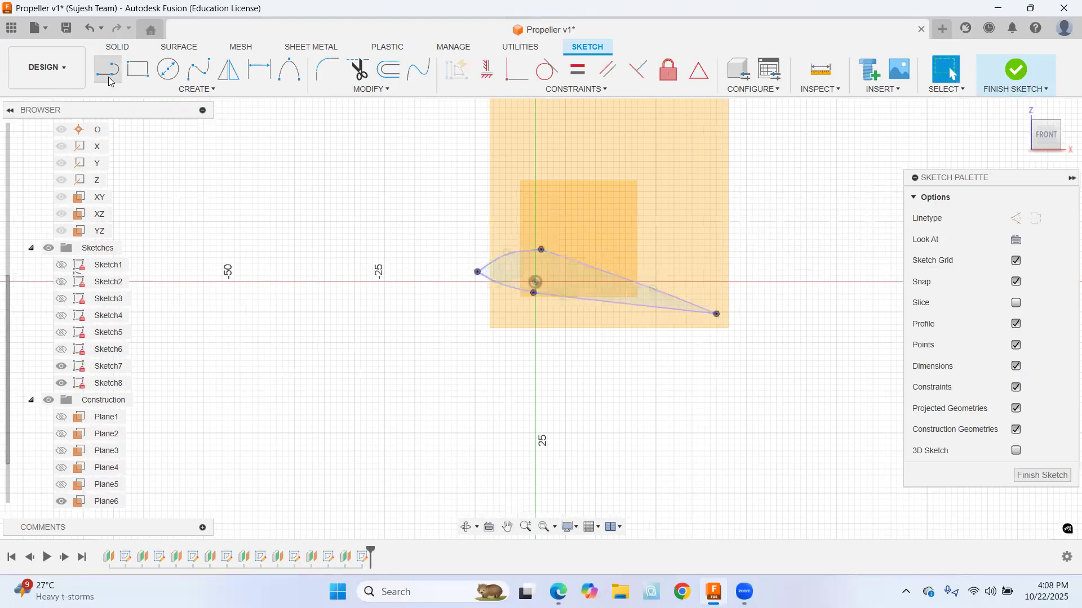
click(1016, 219)
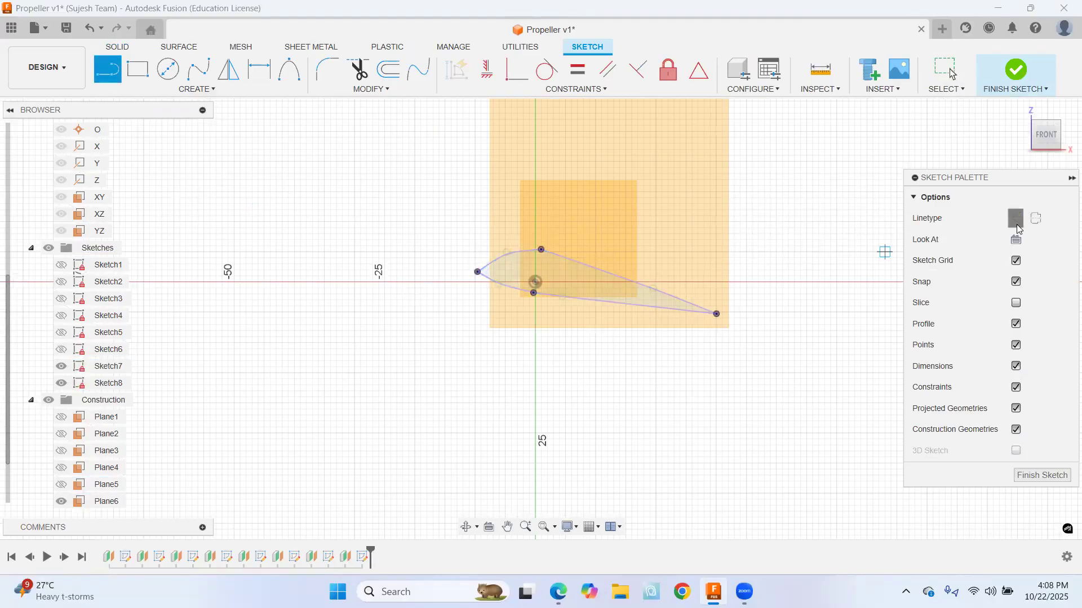
scroll(535, 282, up, 3)
click(529, 277)
click(528, 132)
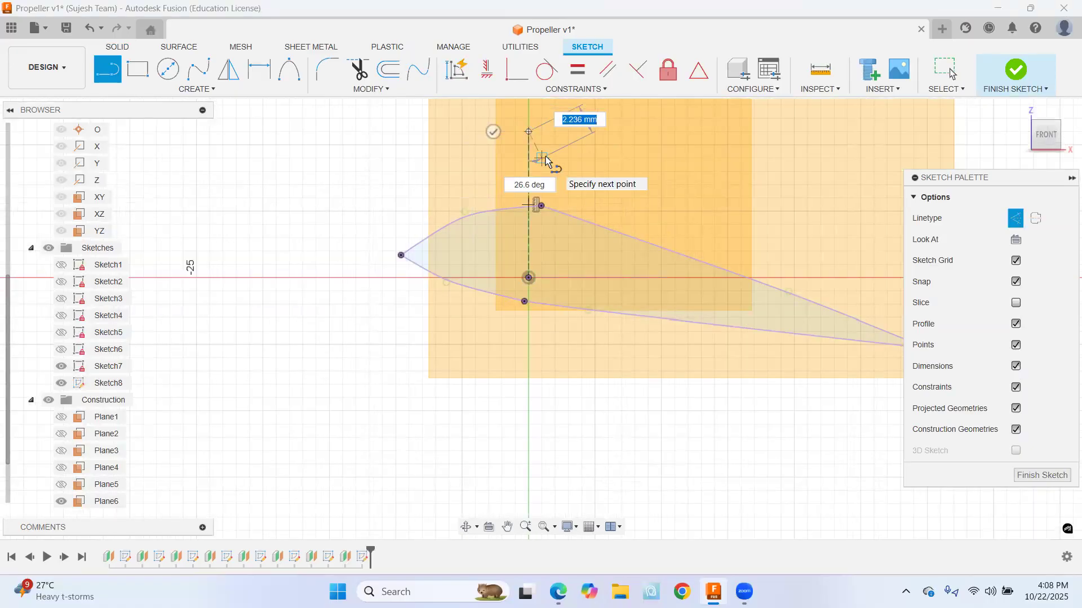
key(Escape)
scroll(717, 382, down, 1)
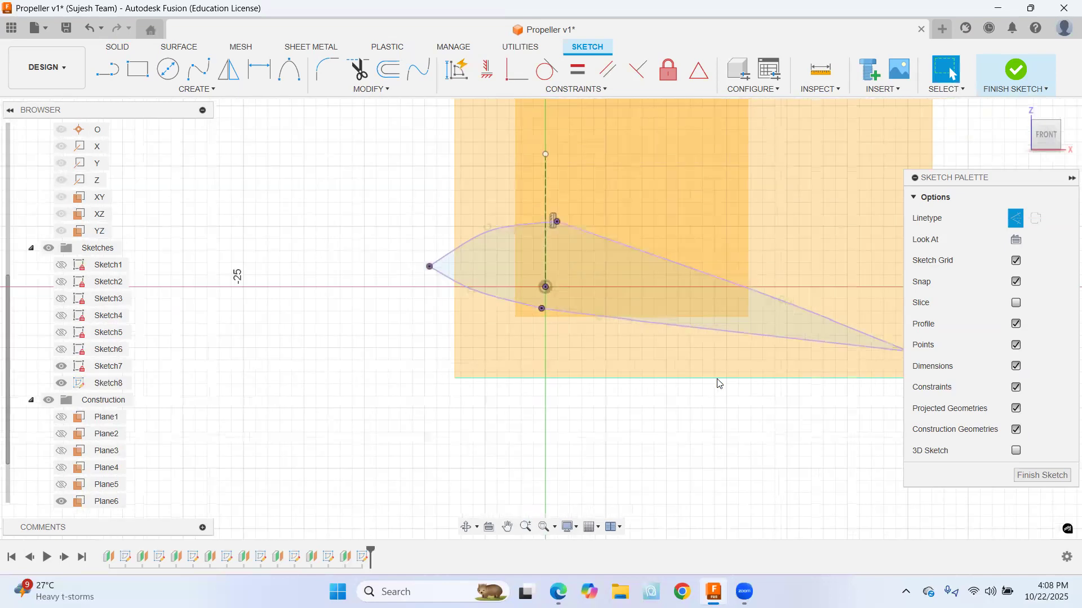
Mirror the projected airfoil curves about the vertical construction line
scroll(718, 383, down, 1)
middle_drag(814, 393, 682, 392)
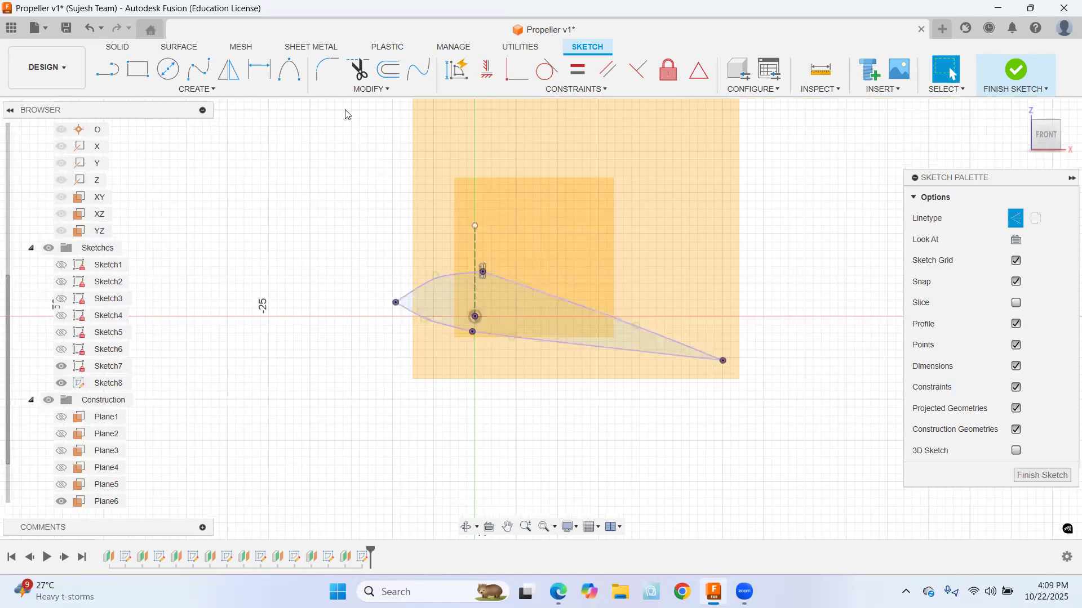
mouse_move(366, 261)
mouse_down()
mouse_move(635, 370)
mouse_move(779, 403)
mouse_up()
click(799, 221)
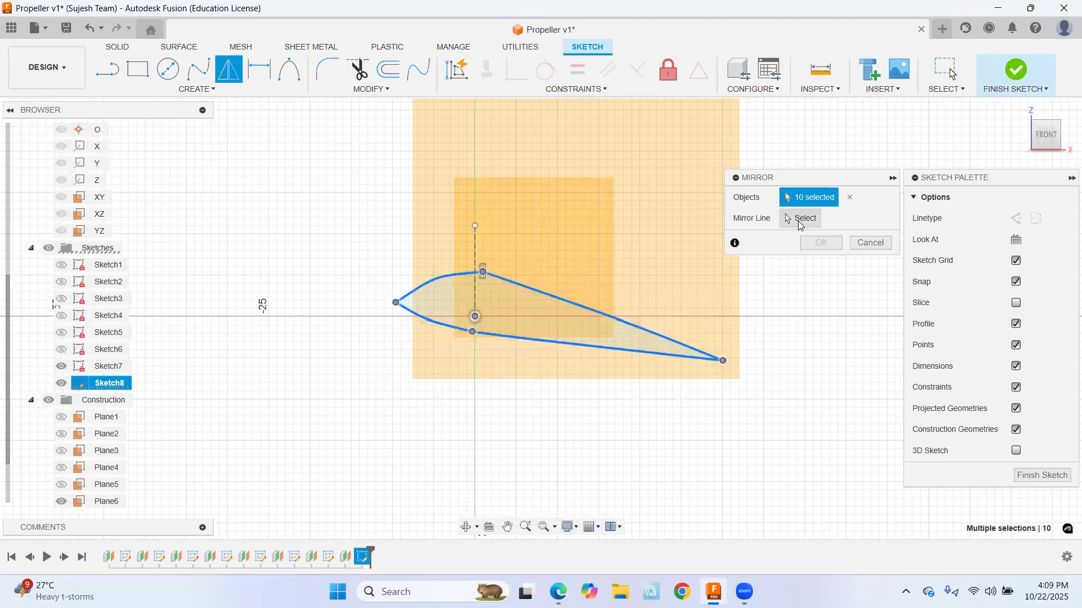
click(475, 240)
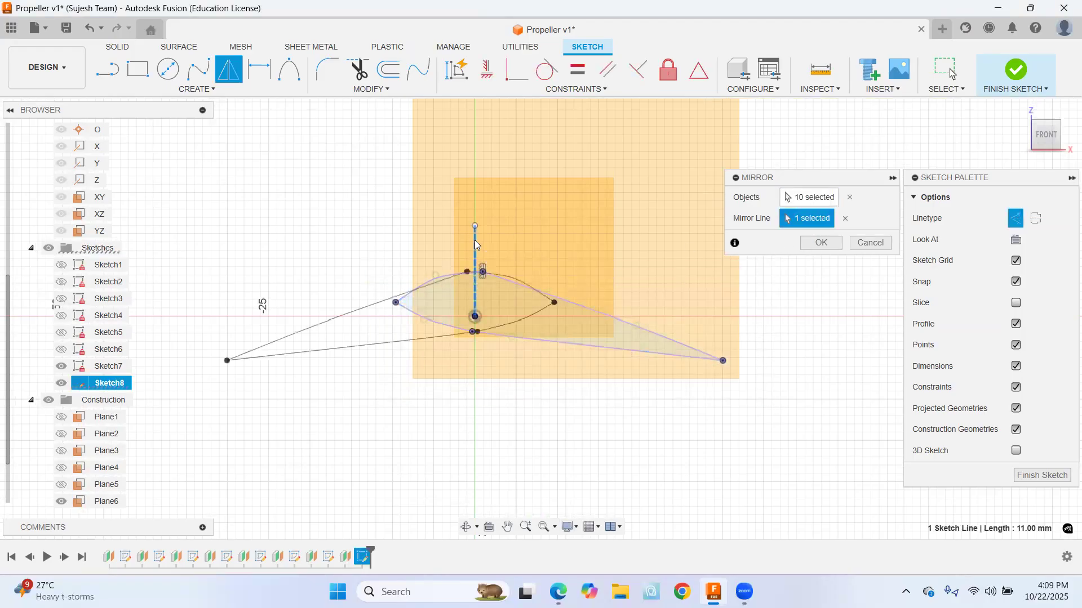
click(820, 244)
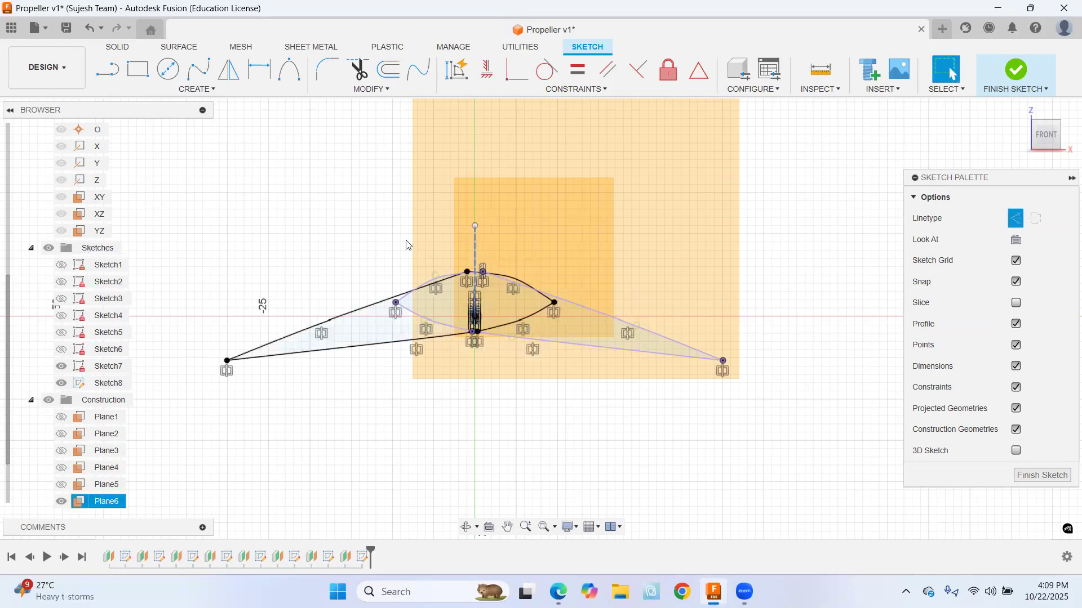
Apply a Fix constraint to the whole mirrored airfoil outline
click(668, 69)
drag(176, 228, 576, 450)
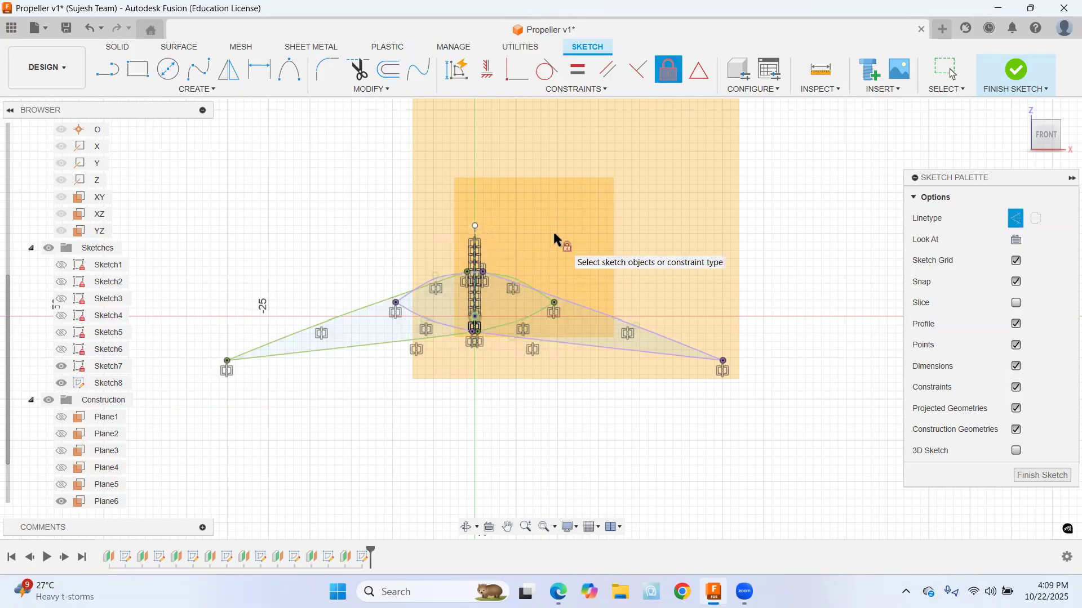
key(Escape)
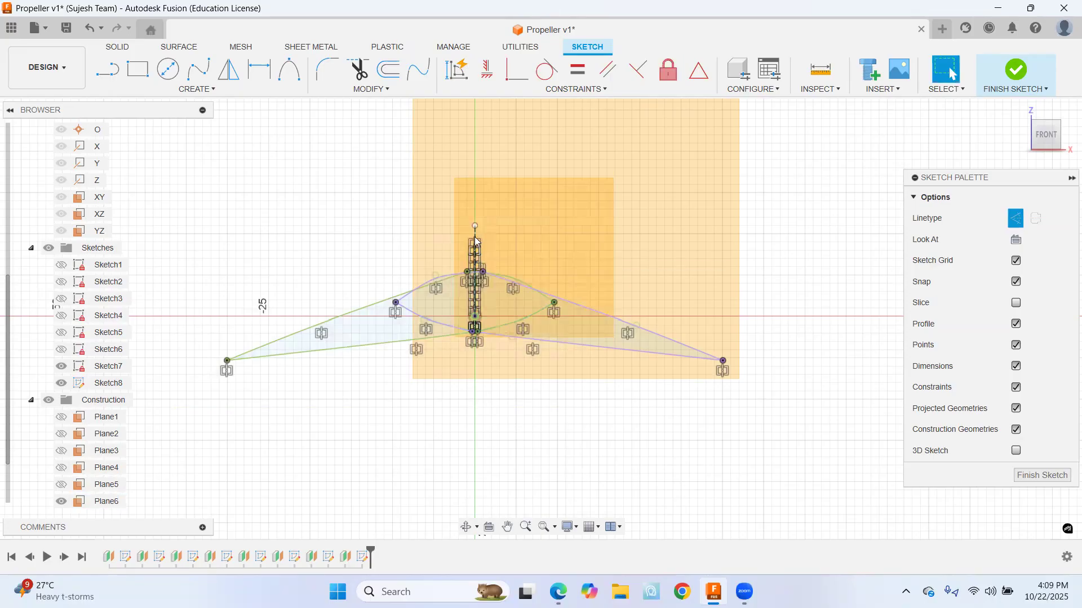
Delete the vertical construction line used for mirroring and finish the sketch
click(476, 233)
key(Delete)
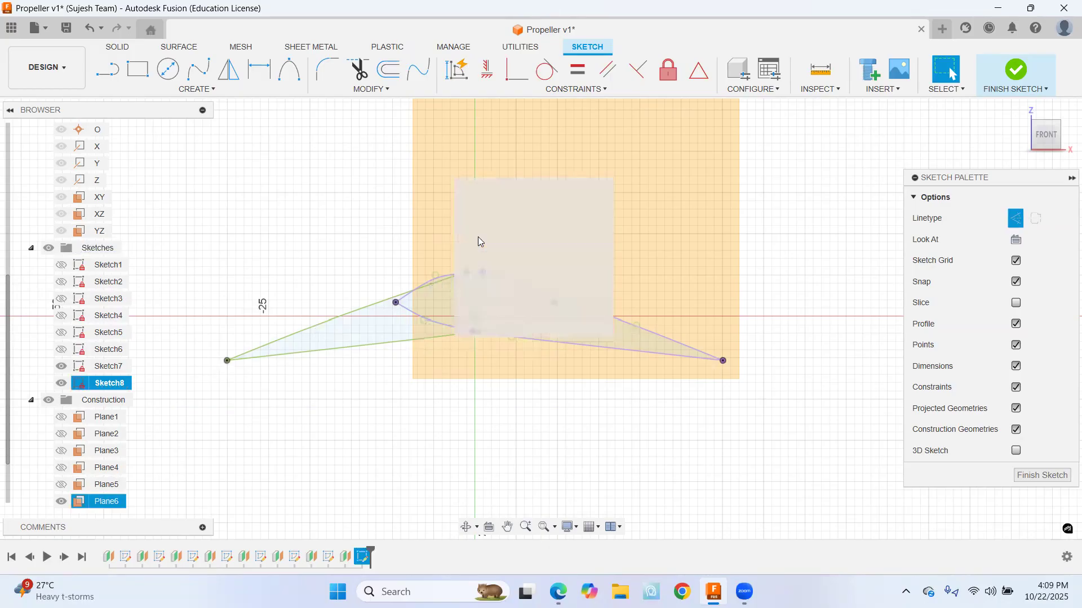
click(1020, 76)
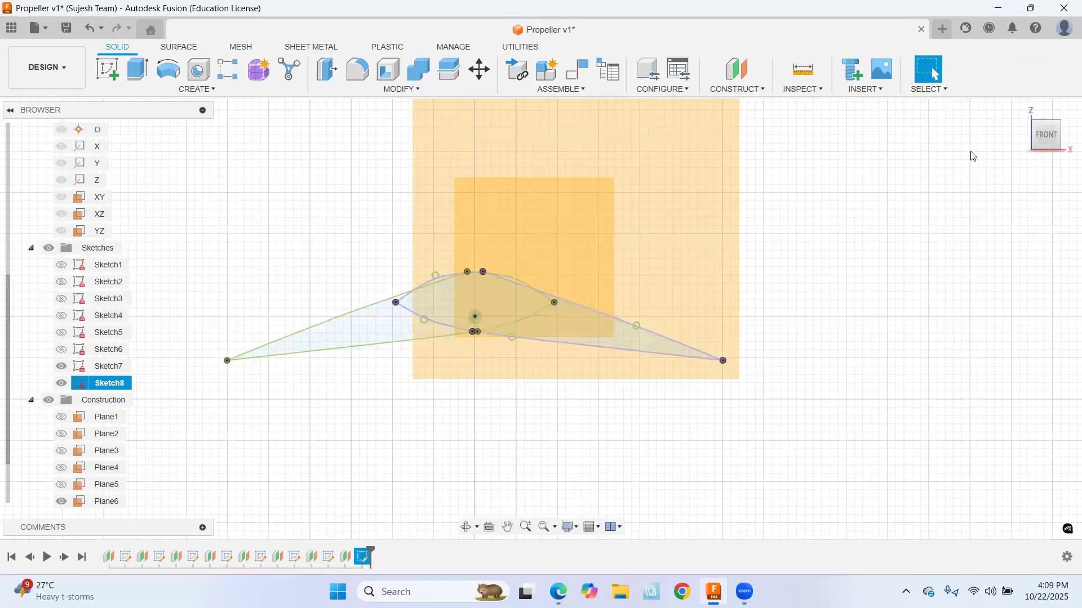
Delete the original projected airfoil curves from Sketch8, keeping only the mirrored profile
mouse_move(1025, 115)
click(1020, 112)
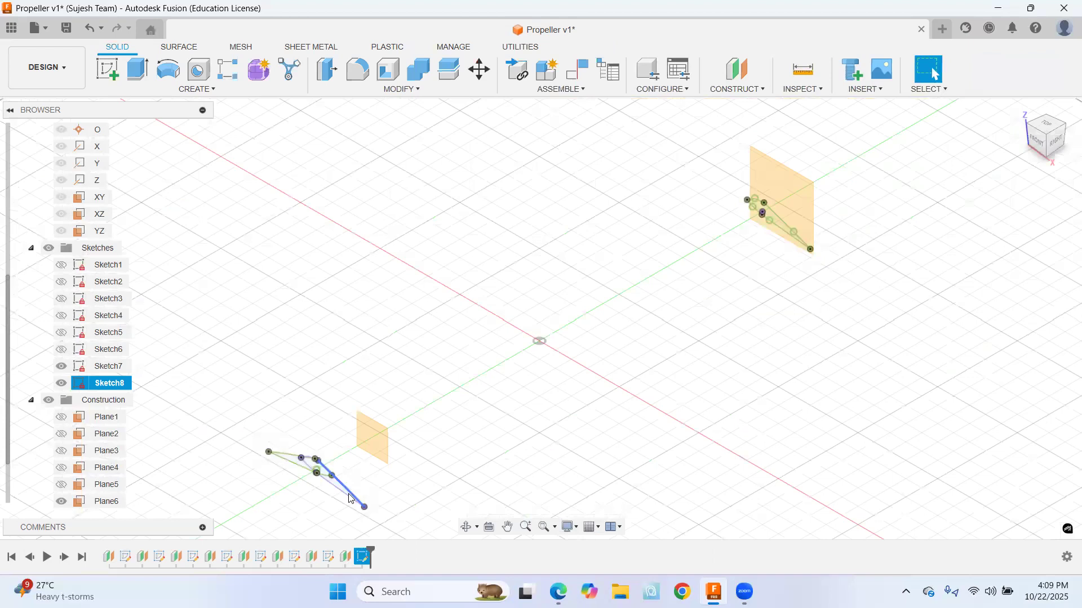
click(345, 491)
key(Delete)
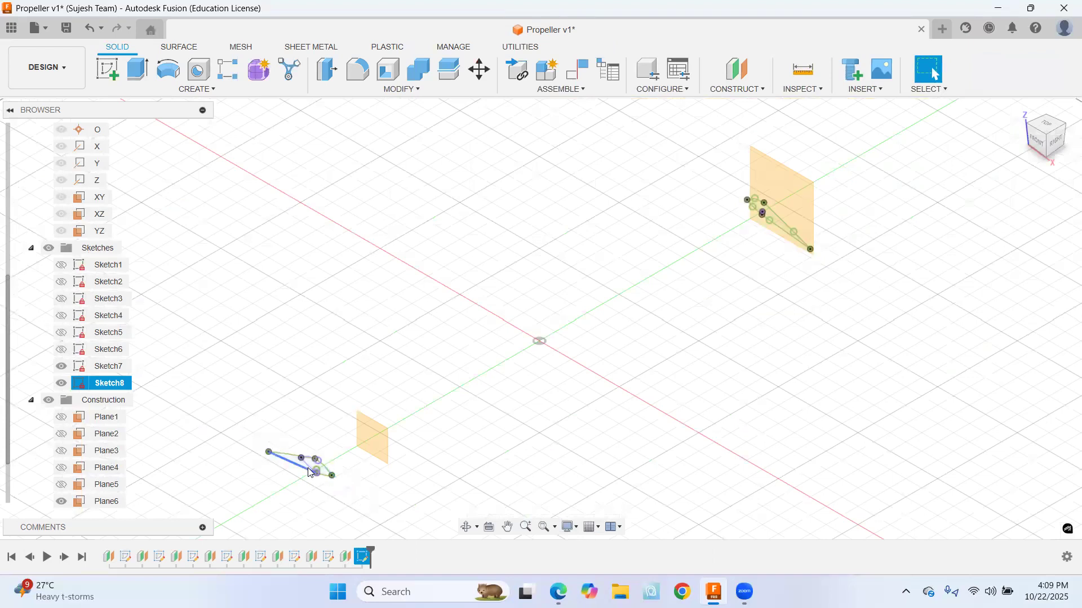
scroll(309, 469, up, 3)
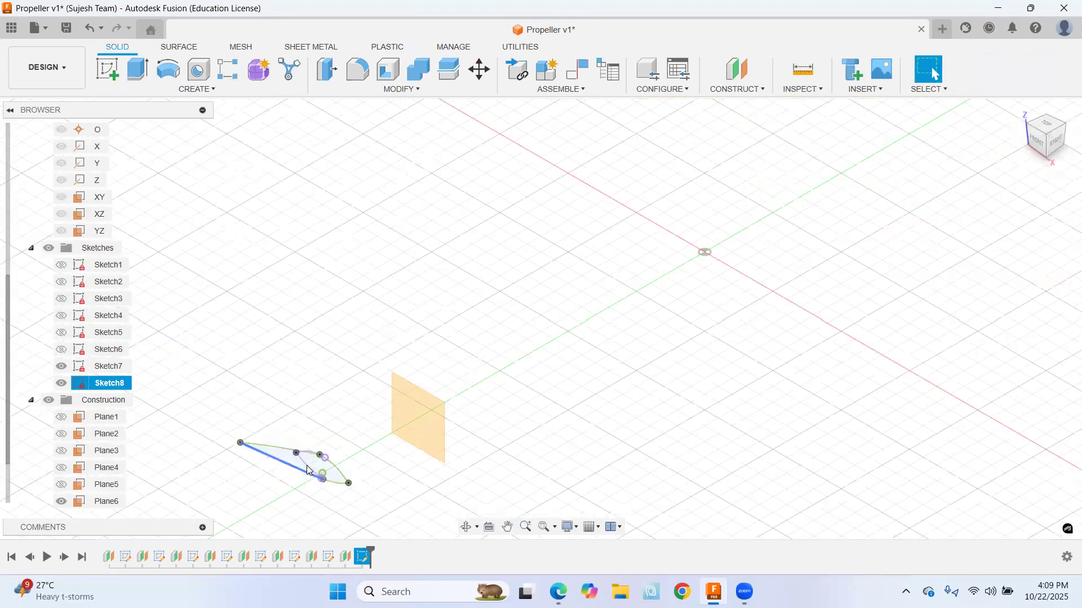
scroll(311, 450, up, 2)
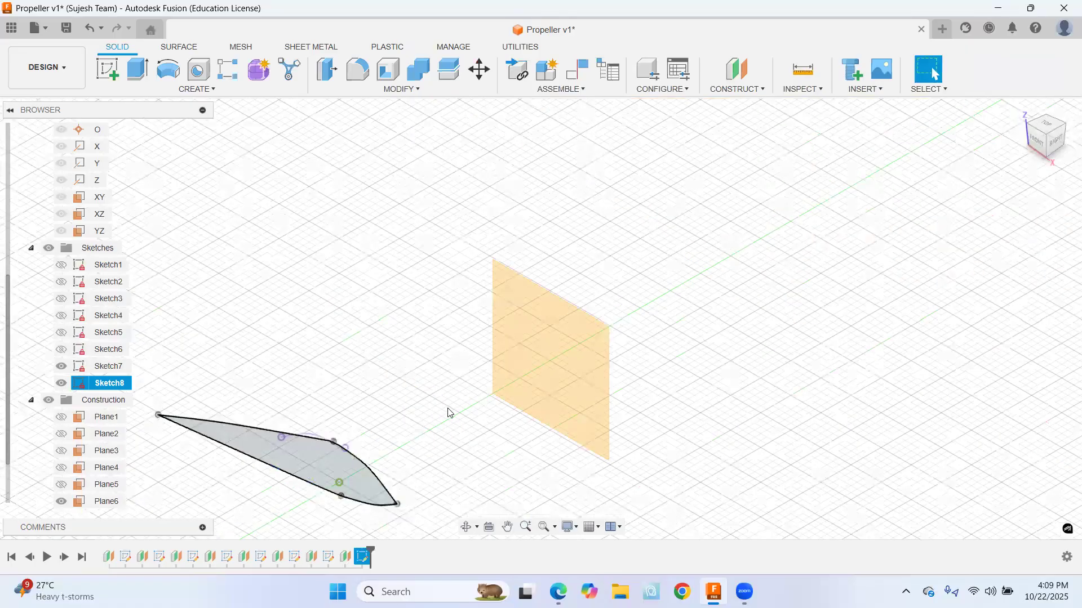
scroll(486, 399, down, 5)
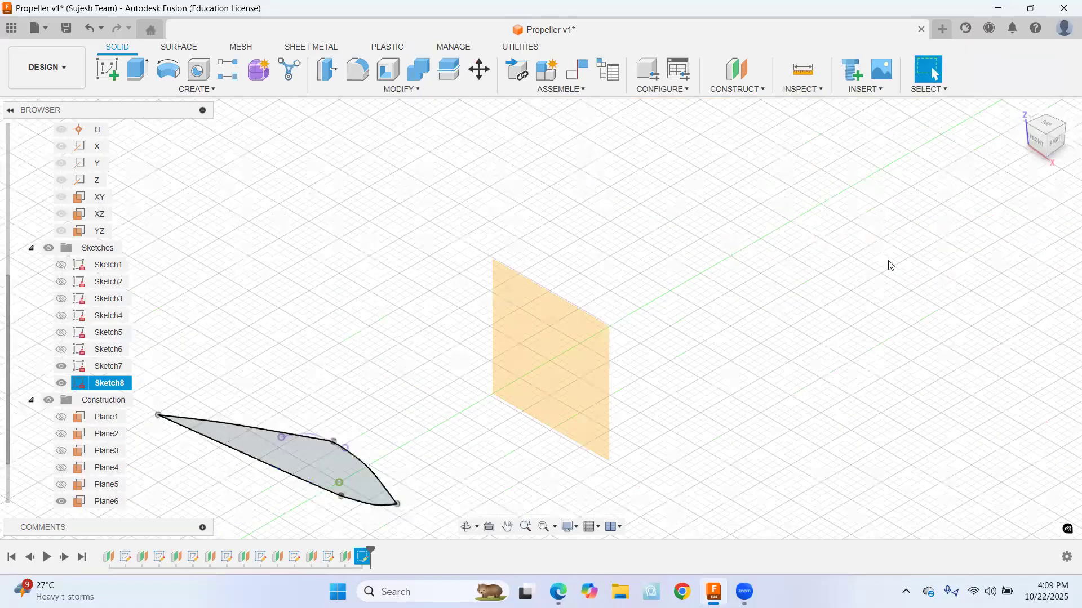
click(1035, 145)
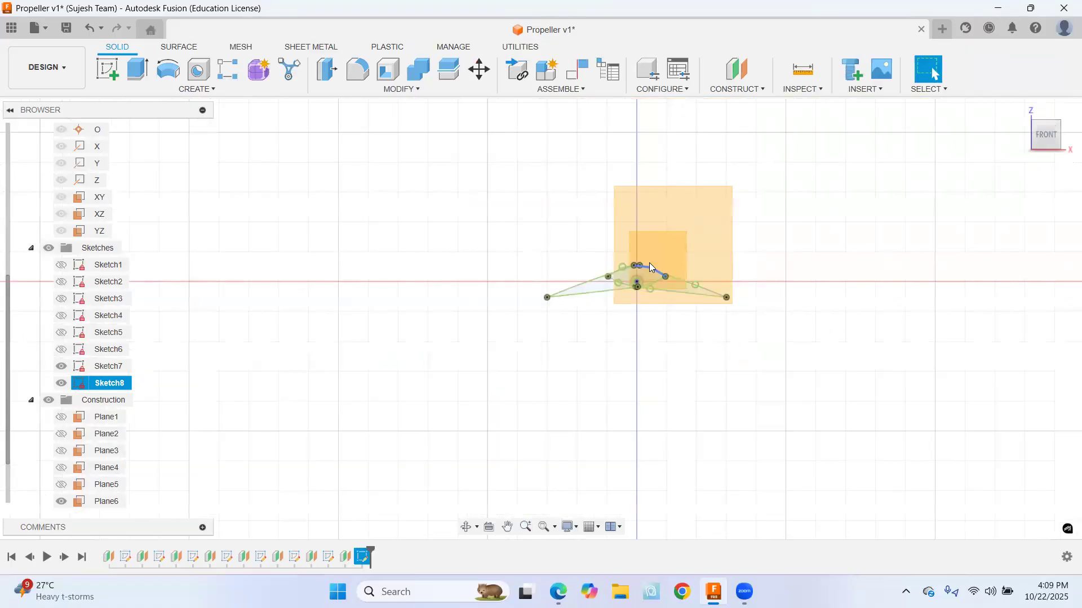
click(1020, 111)
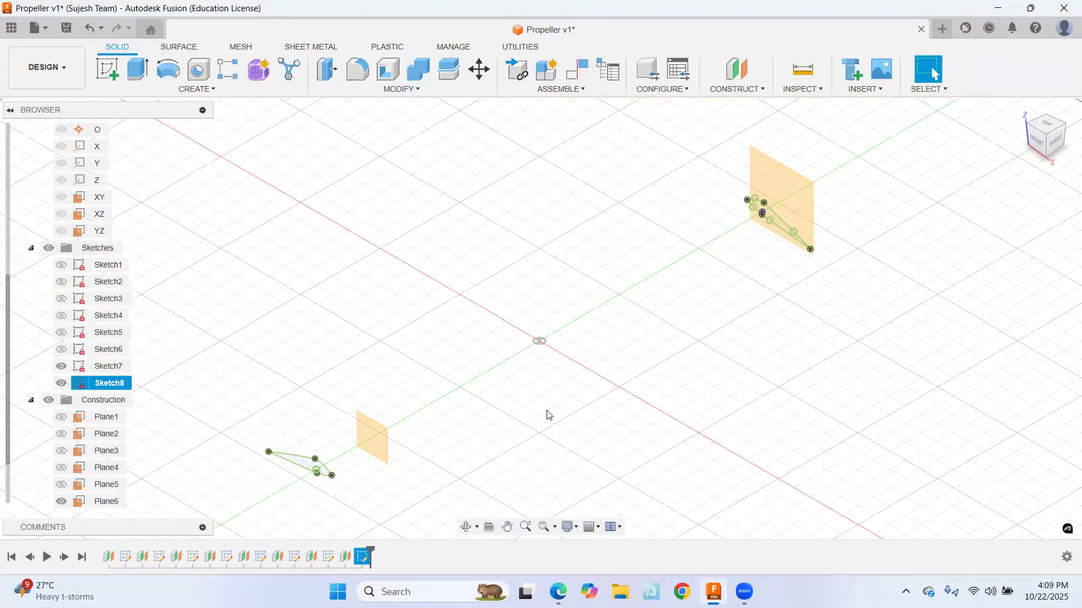
Hide Plane6 and show Plane8 alongside Plane7 in the model
scroll(96, 428, down, 2)
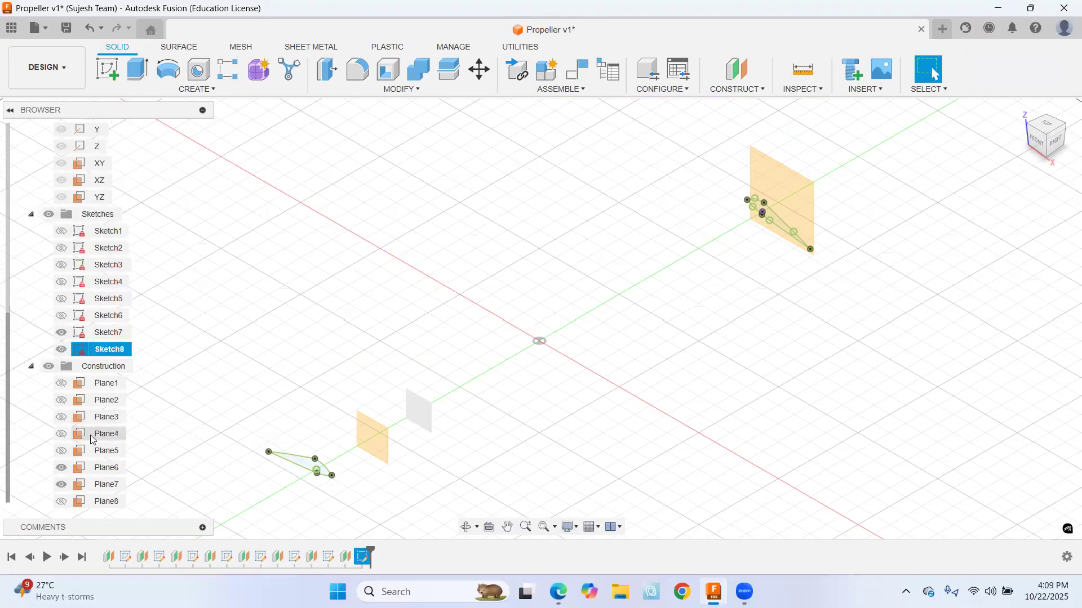
click(62, 485)
click(61, 468)
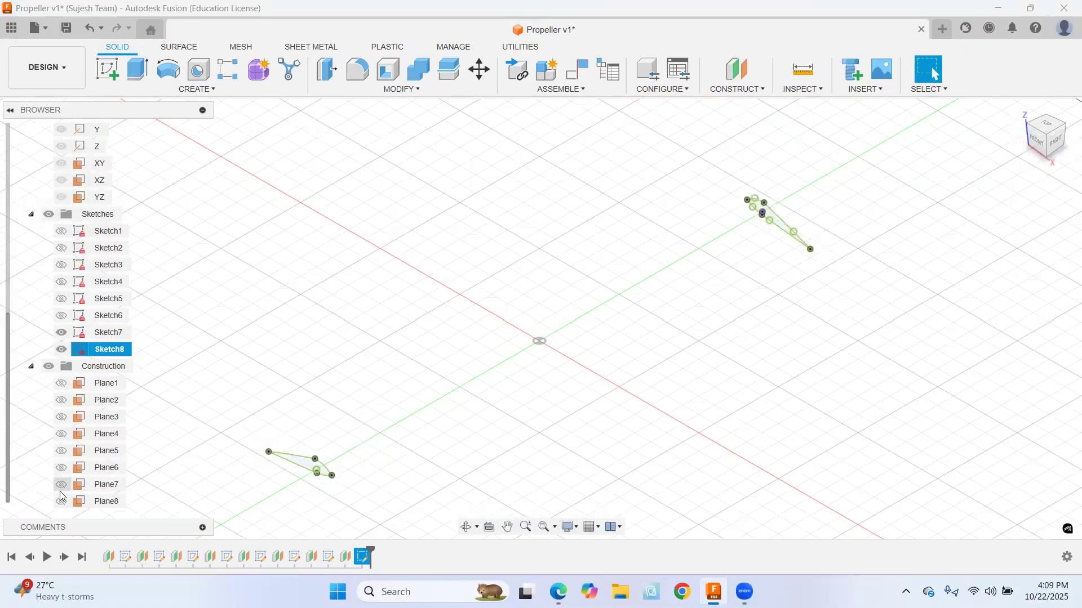
click(61, 503)
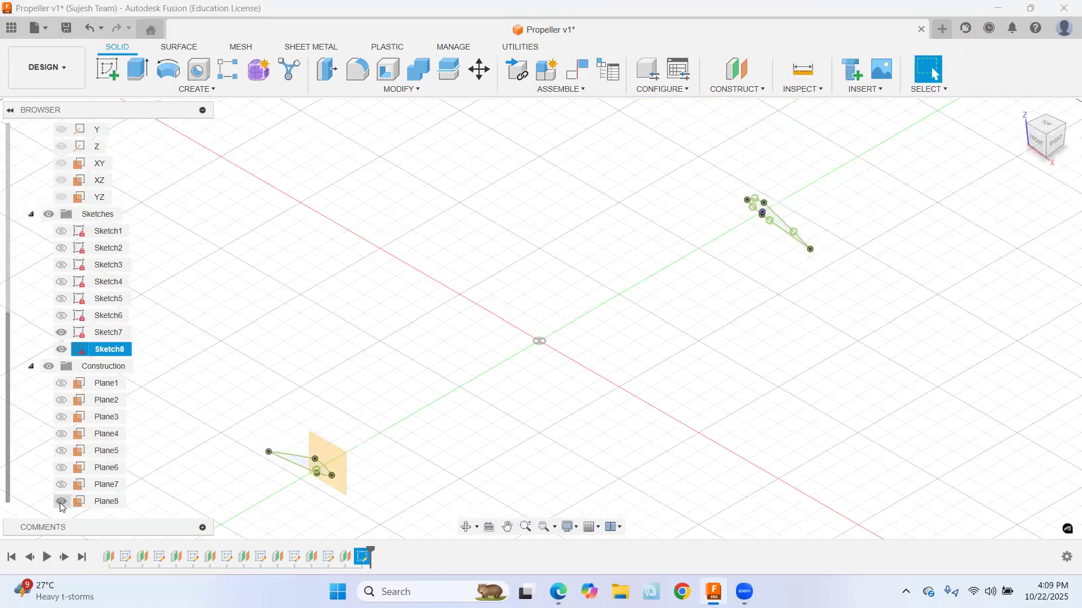
click(62, 486)
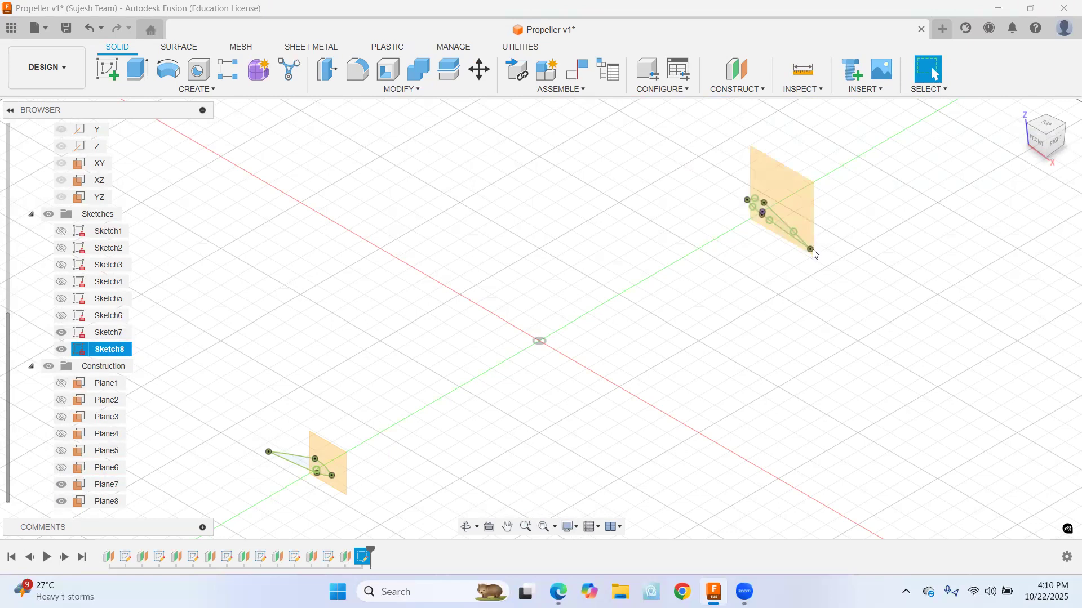
Switch to the PDF drawing in Edge, examine the blade's station spacings and the TA 8 airfoil section, and return to Fusion
click(558, 592)
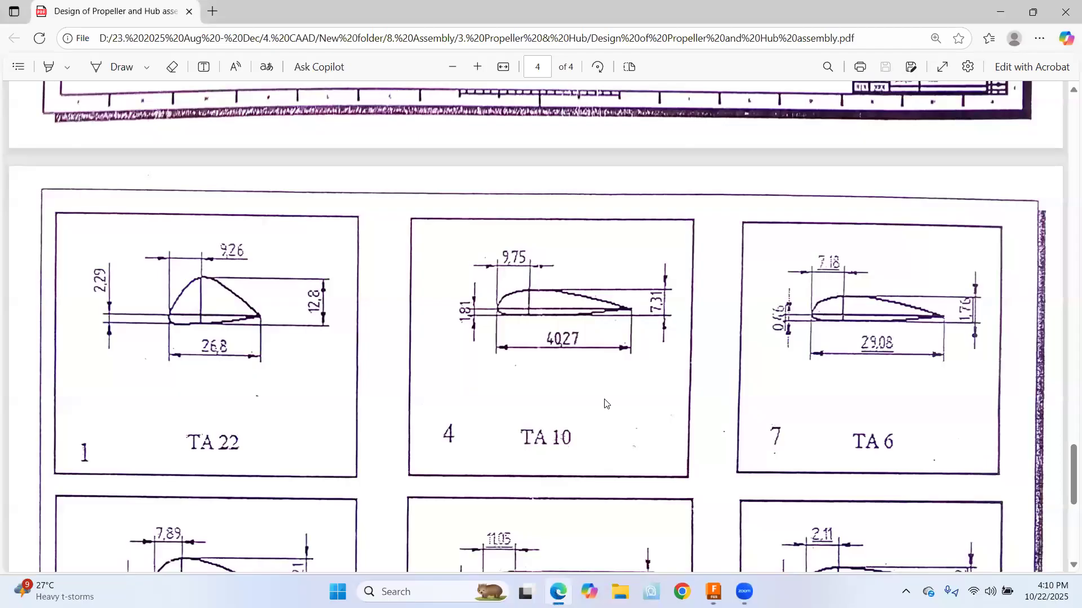
scroll(606, 403, up, 10)
scroll(605, 401, up, 5)
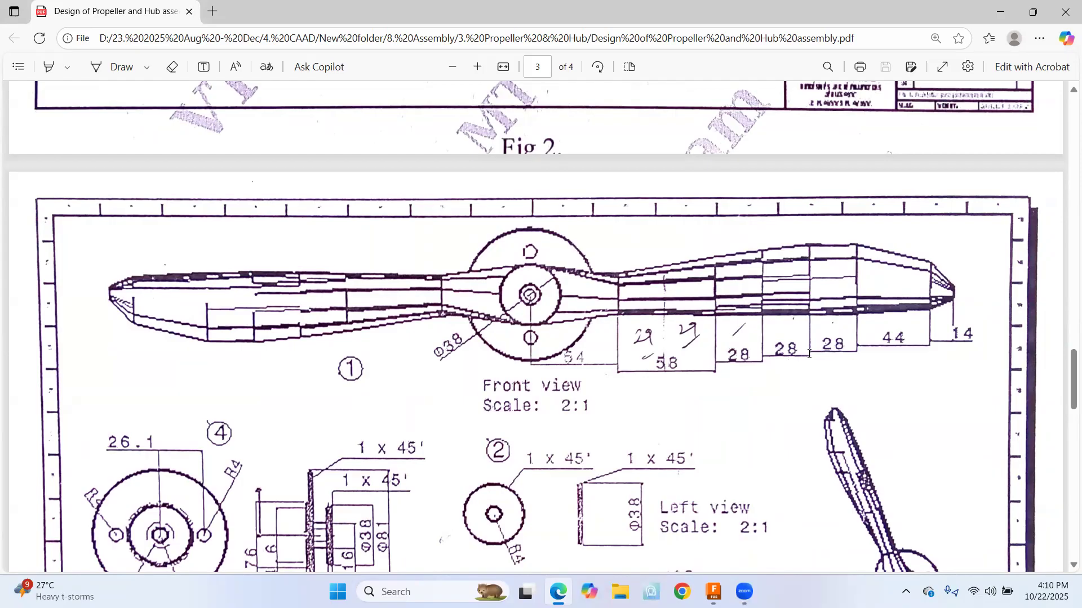
scroll(769, 409, down, 15)
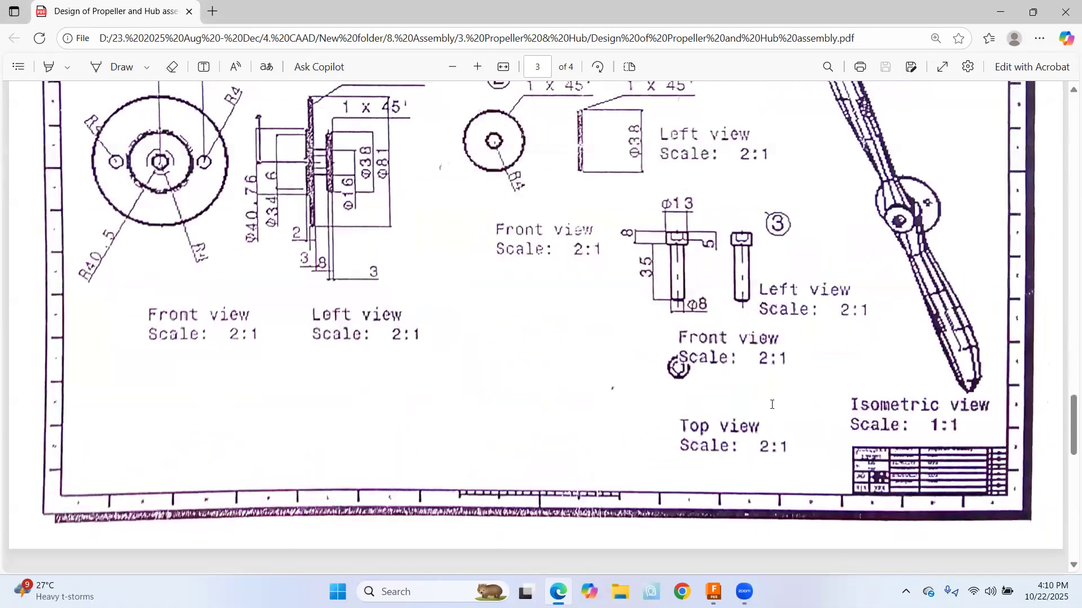
scroll(772, 405, down, 2)
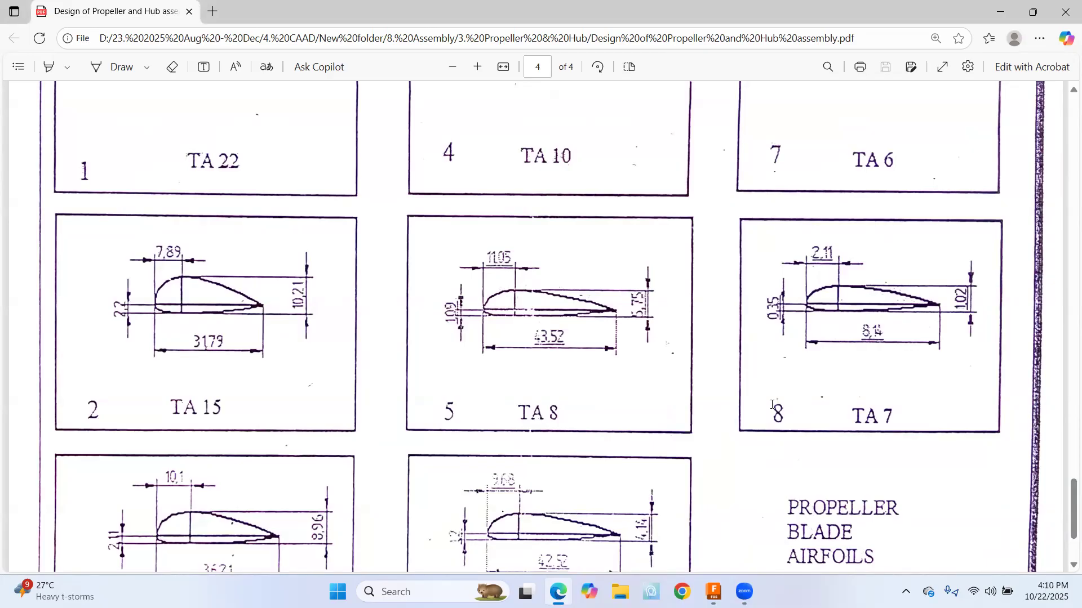
key(alt+Tab)
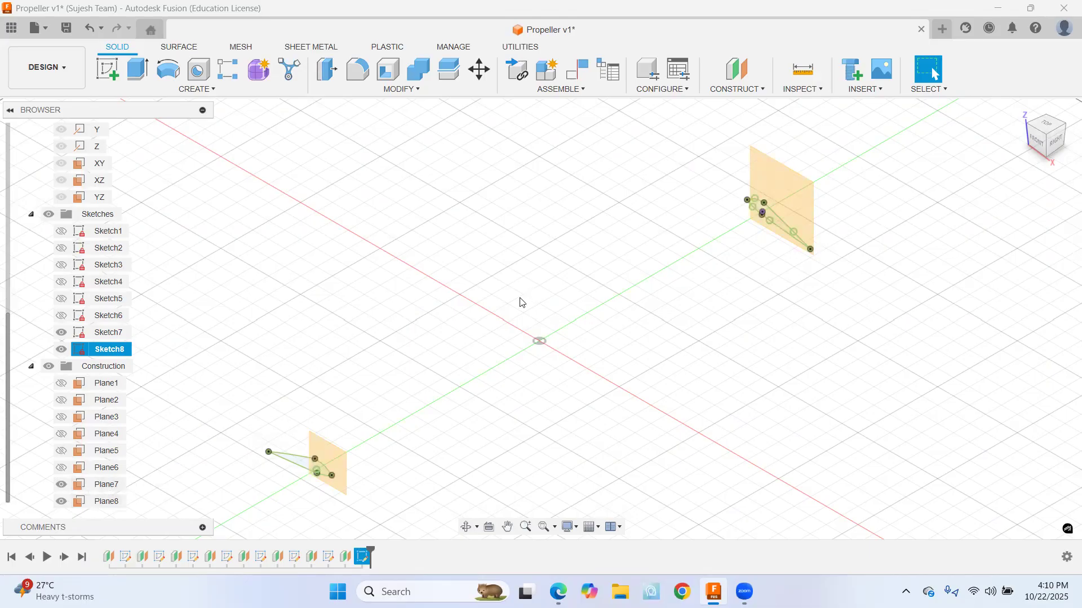
Hide Sketch7 and Sketch8, and create a construction plane offset 28 mm outward from Plane7
click(62, 332)
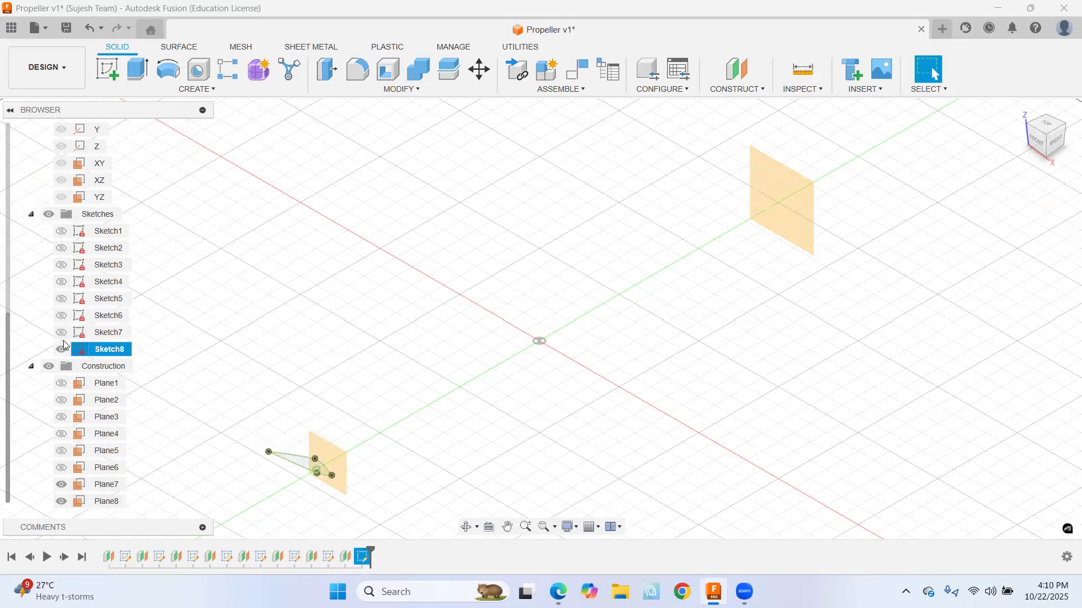
click(61, 349)
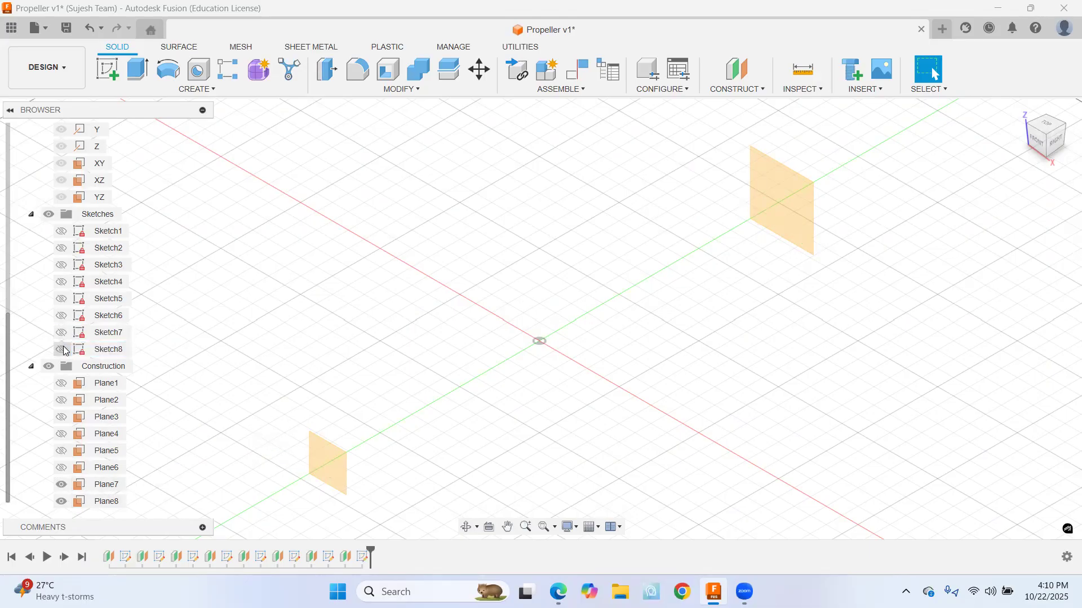
click(731, 90)
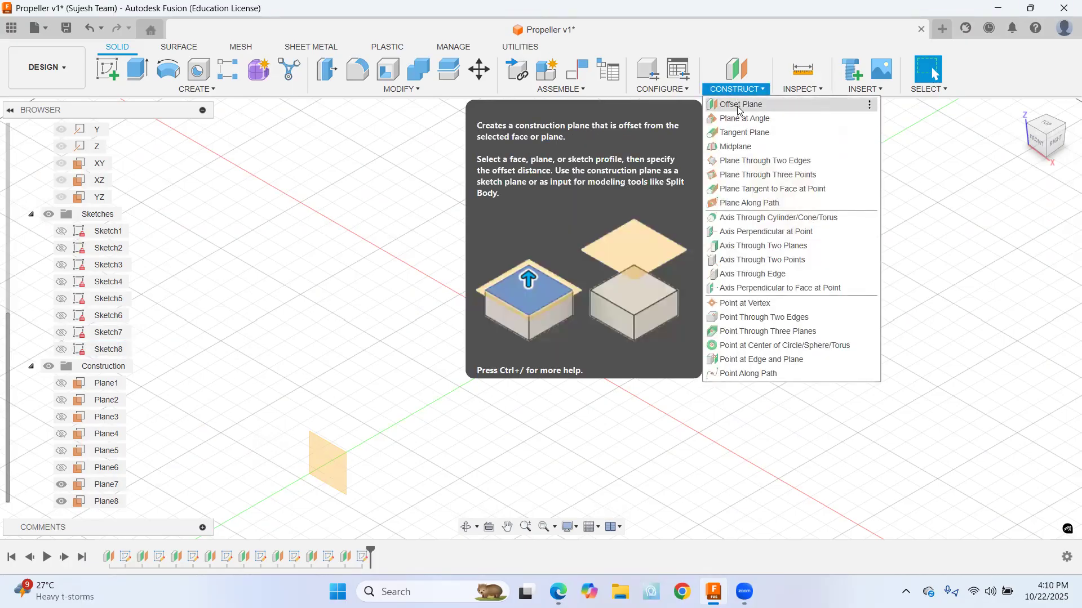
click(735, 104)
click(796, 205)
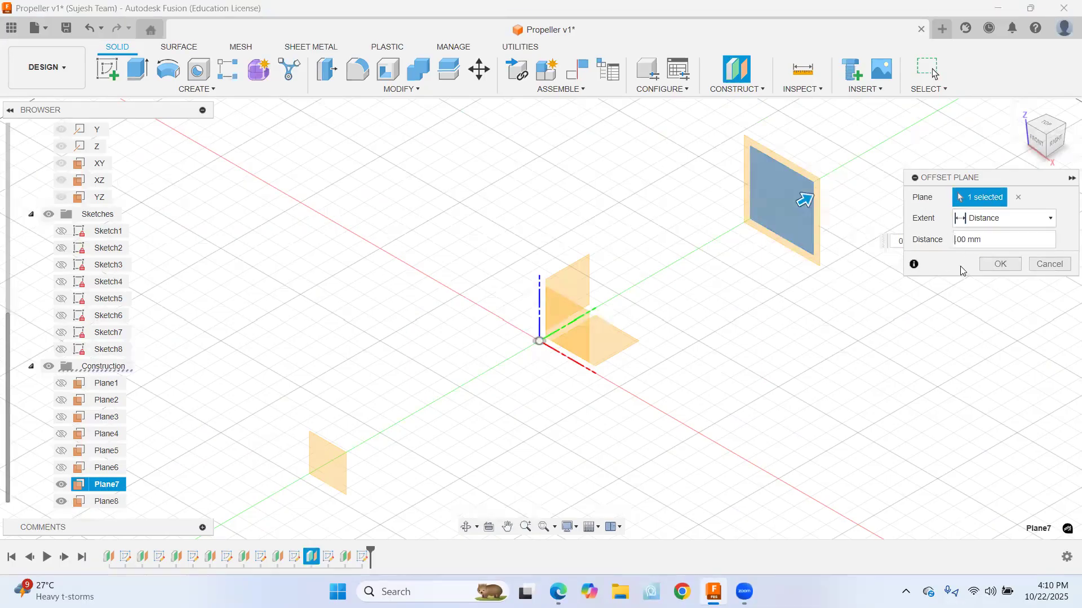
text(8)
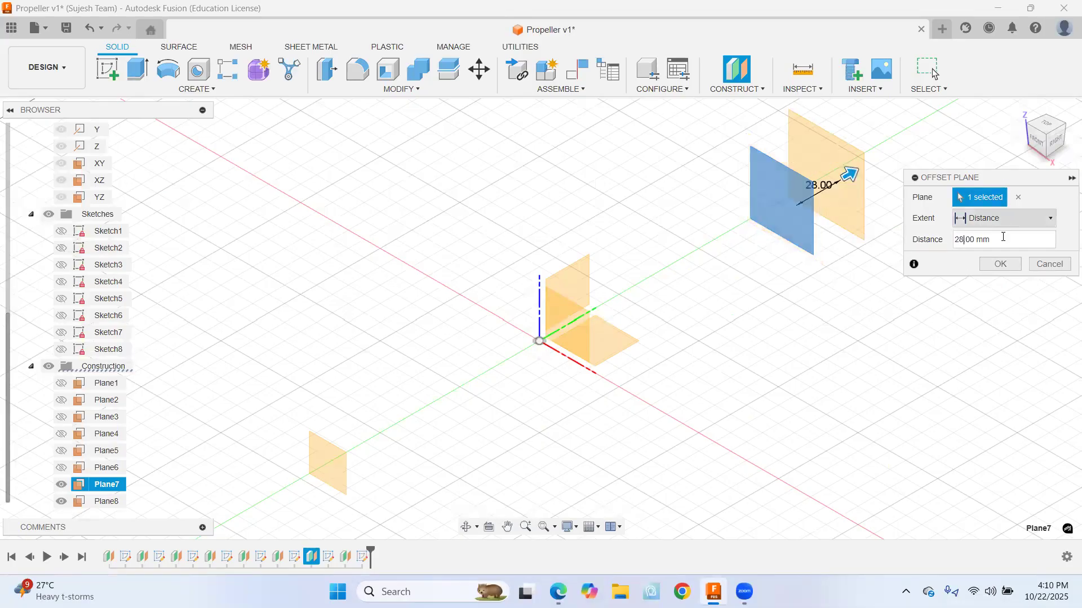
click(1001, 265)
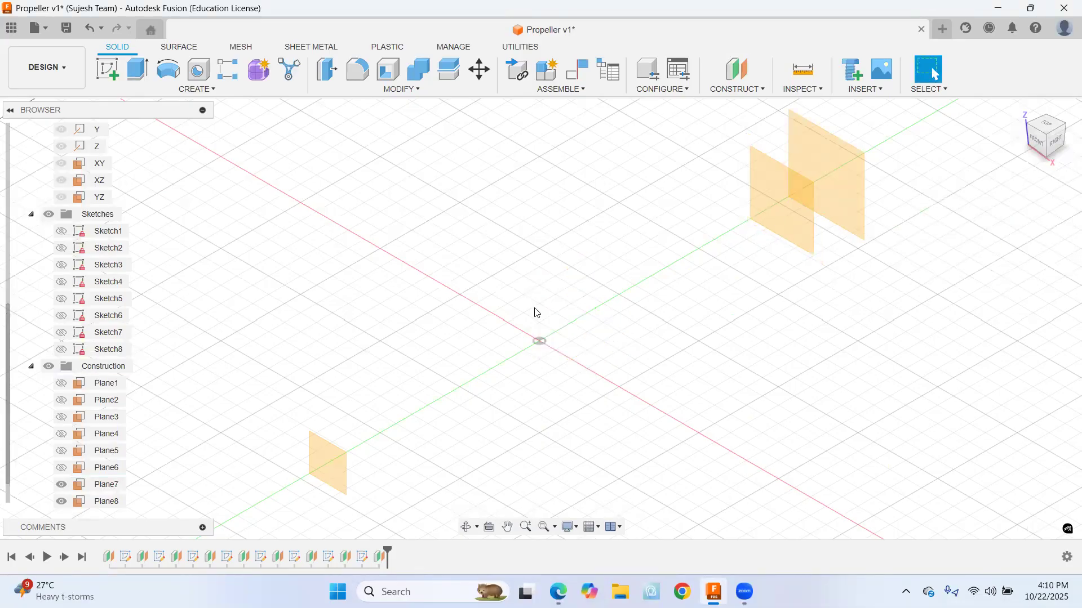
Hide Plane7 and Plane8 so that only the new offset plane is shown
click(62, 484)
scroll(82, 477, down, 1)
click(62, 485)
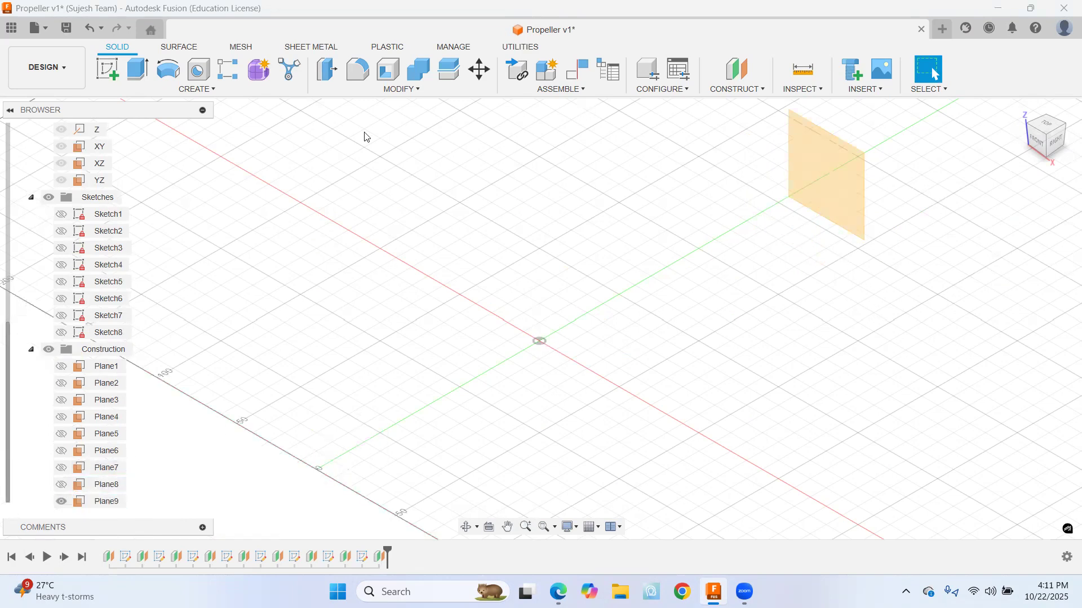
Start a sketch on the new offset plane and check the TA 8 airfoil dimensions in the PDF drawing
click(107, 69)
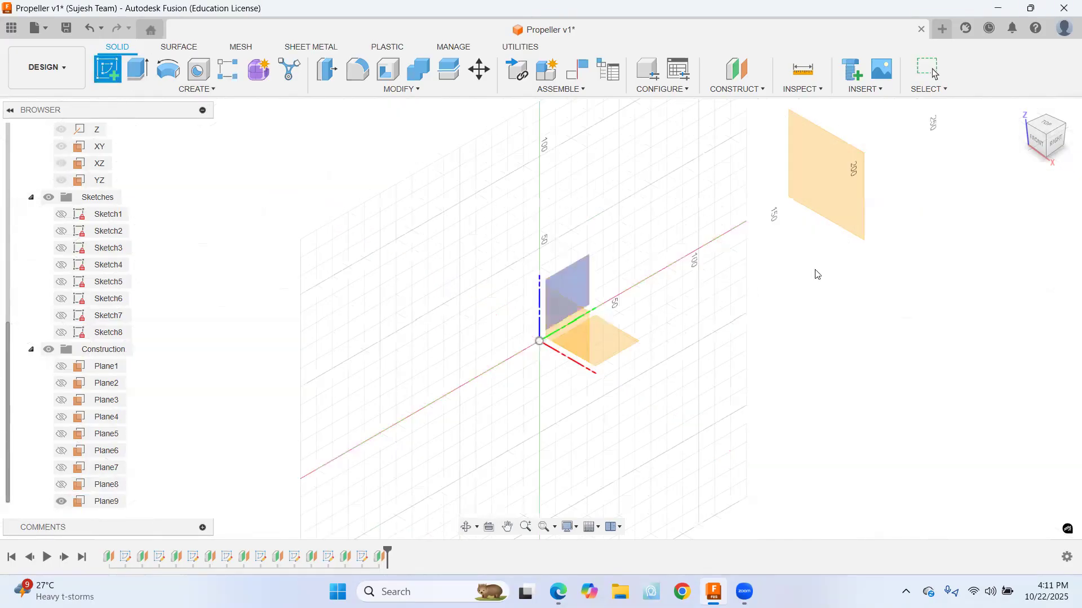
click(830, 193)
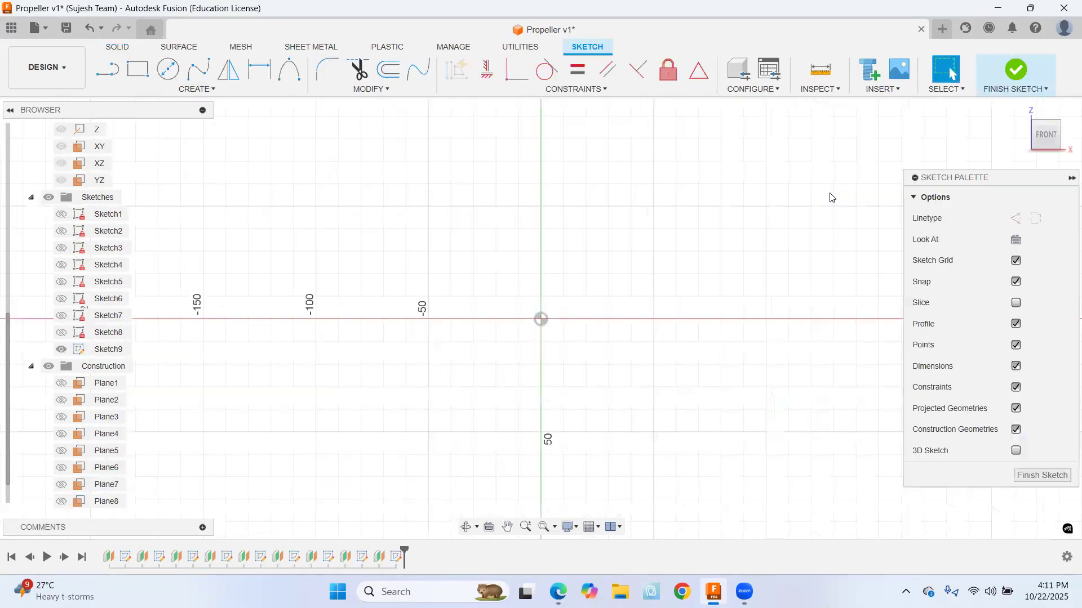
key(alt+Tab)
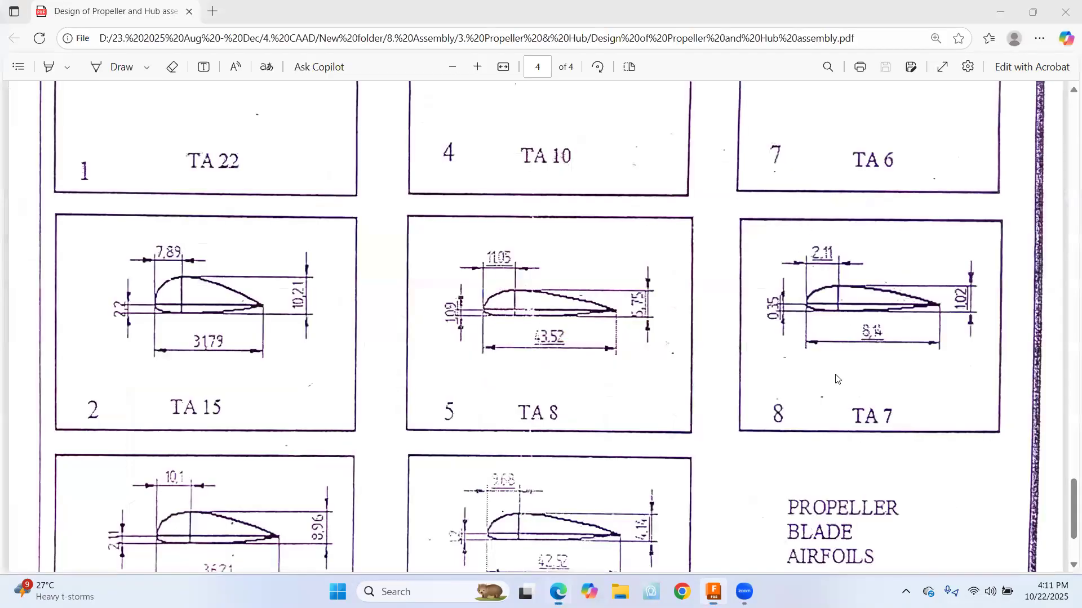
key(alt+Tab)
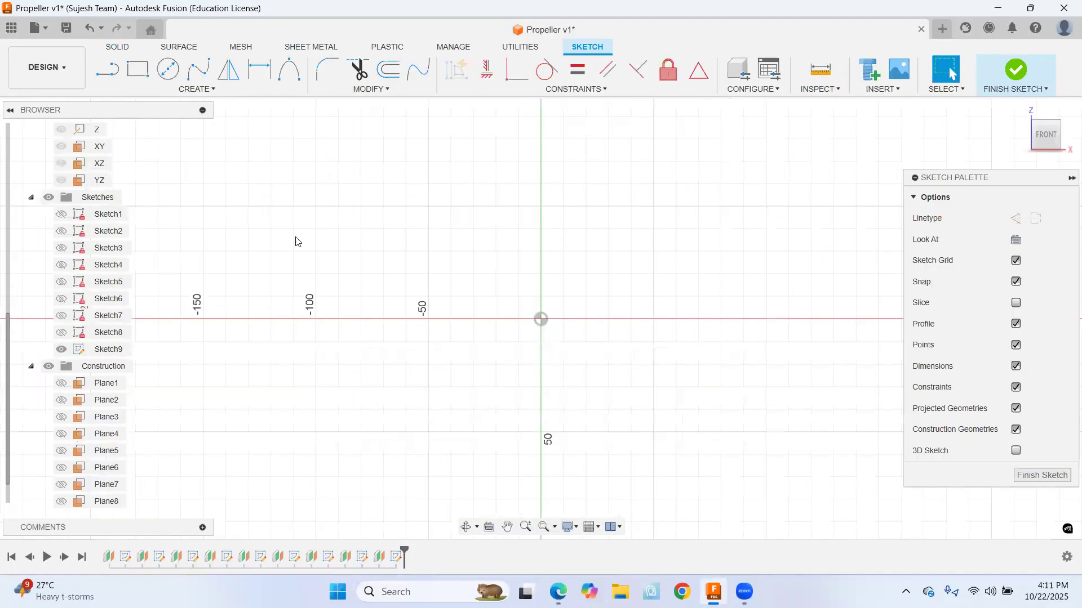
Draw a construction line from the origin, angled 8° below the horizontal axis and about 120 mm long
click(101, 74)
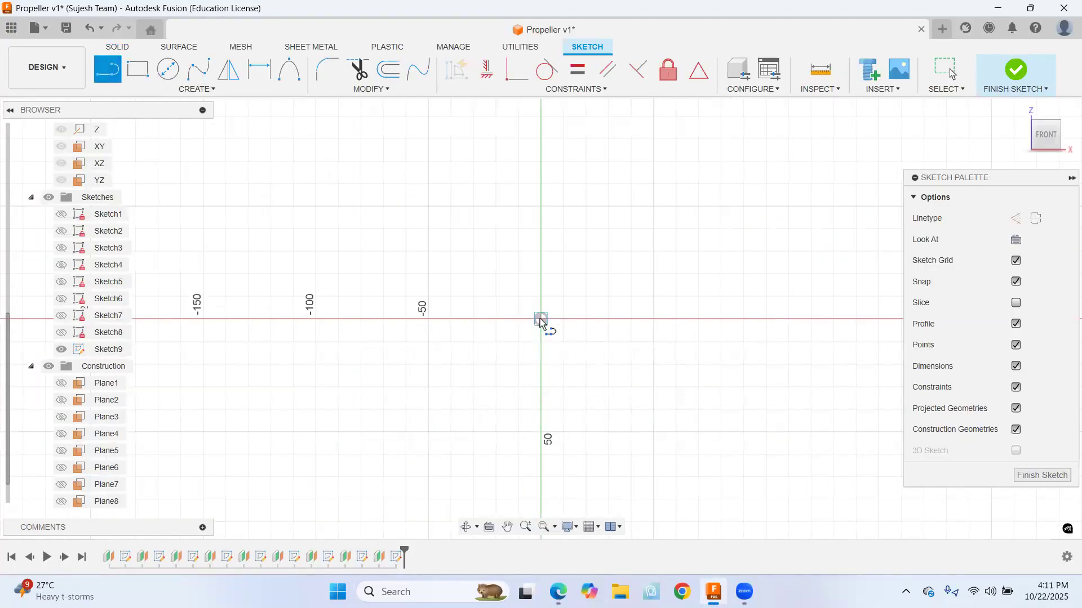
click(540, 319)
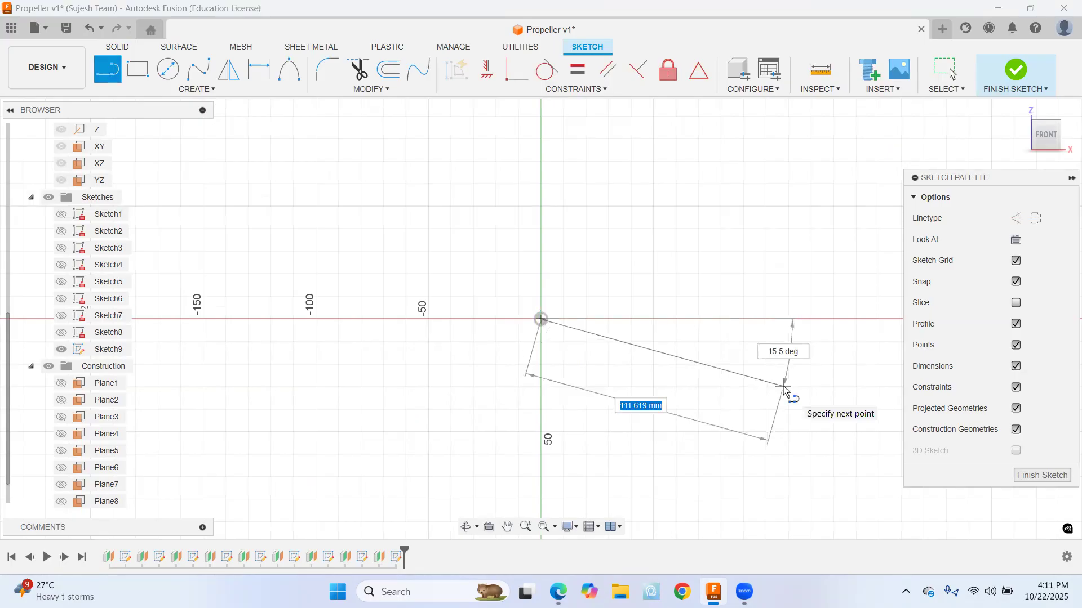
key(Tab)
text(8)
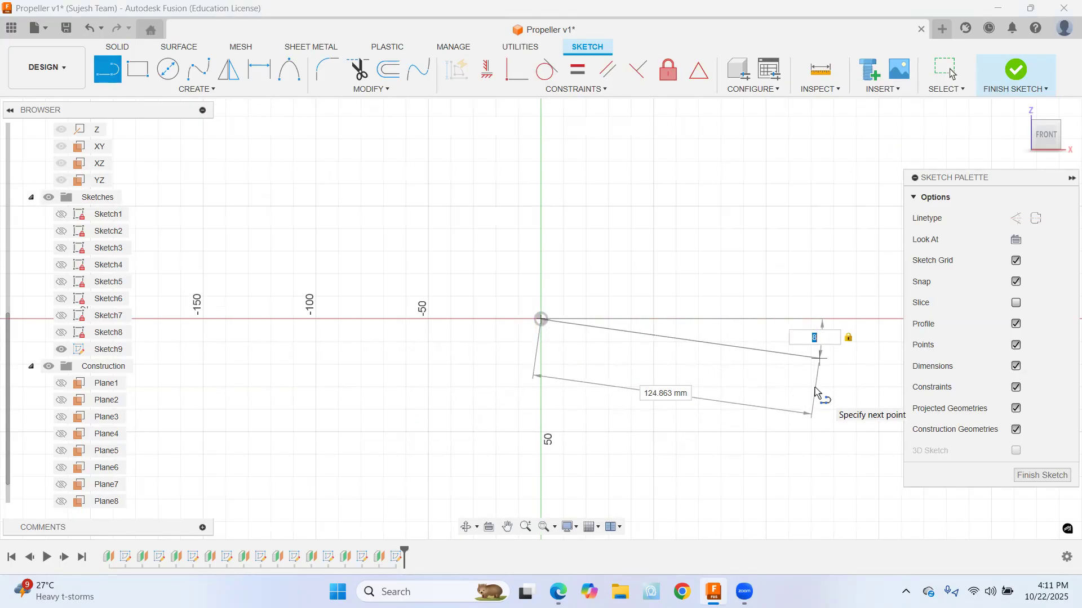
click(1016, 218)
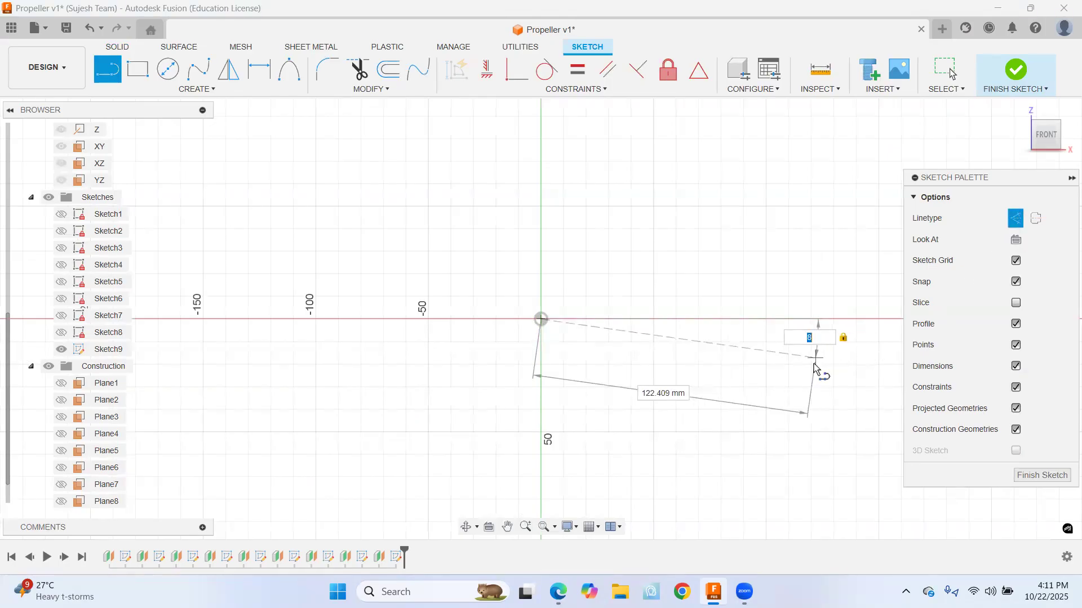
key(Escape)
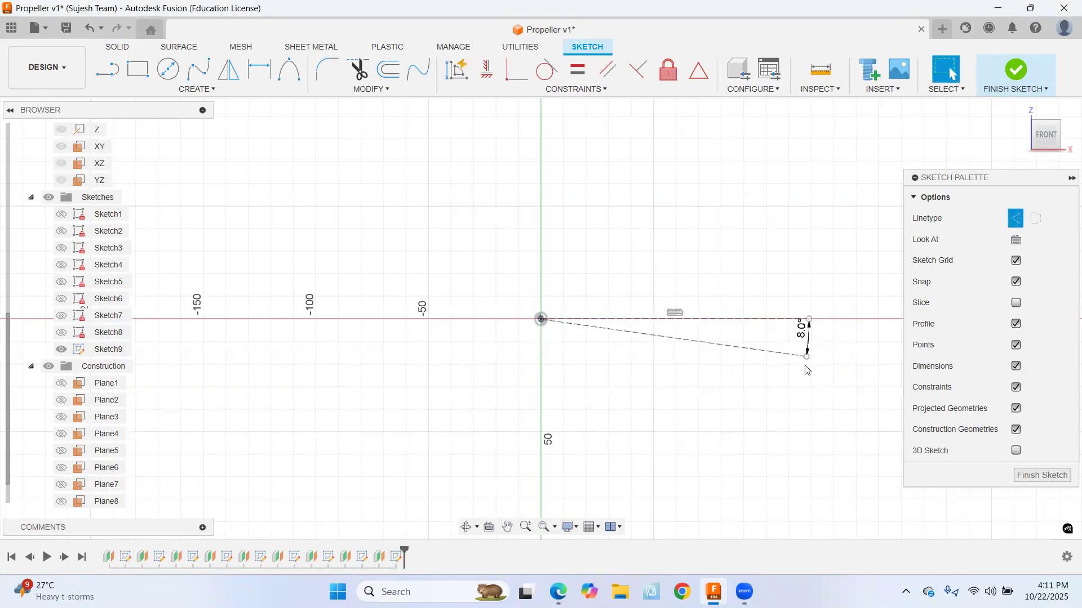
Check the TA 8 section in the PDF drawing and draw a solid 11.05 mm line from the origin, extending the 8° construction line backward
key(alt+Tab)
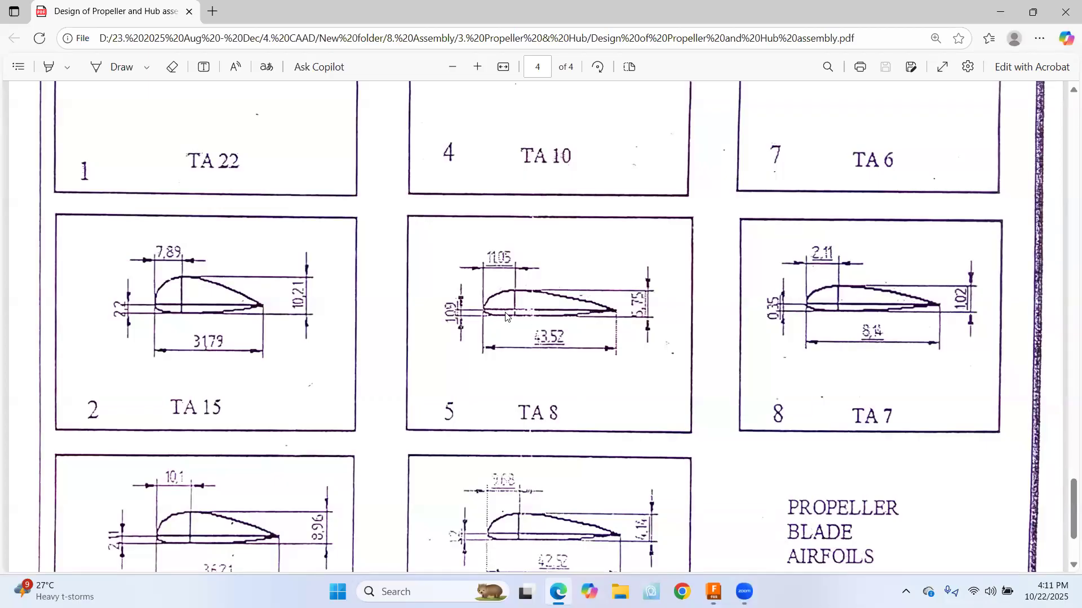
key(alt+Tab)
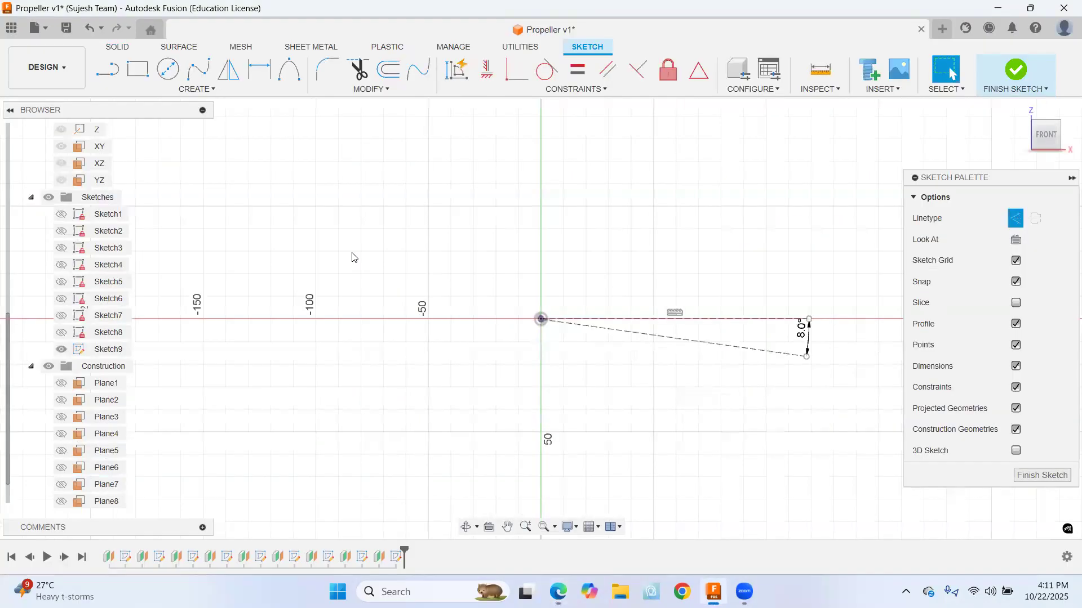
click(107, 69)
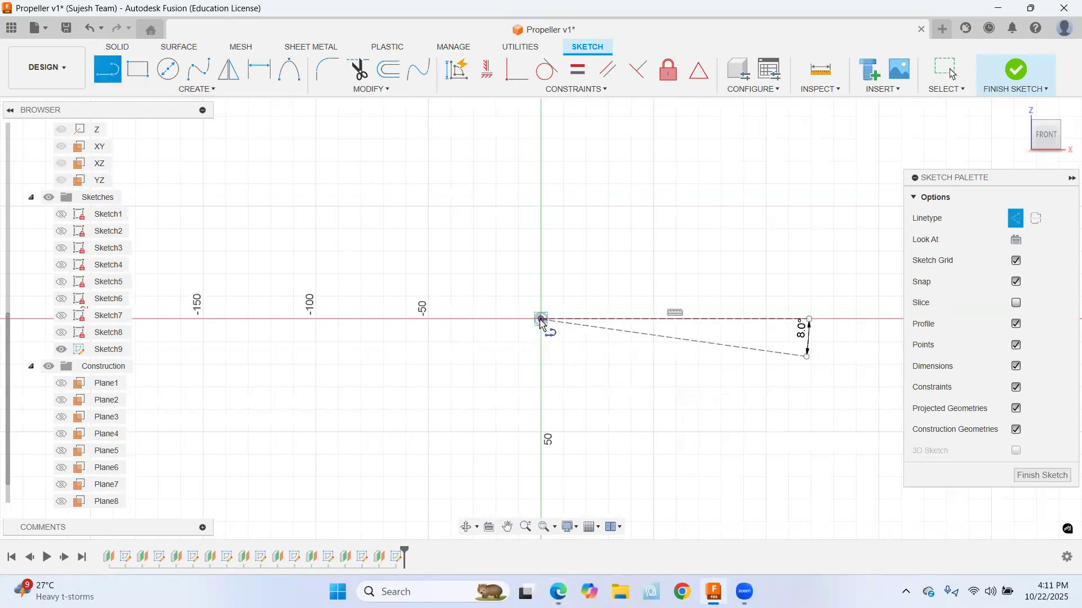
click(1016, 219)
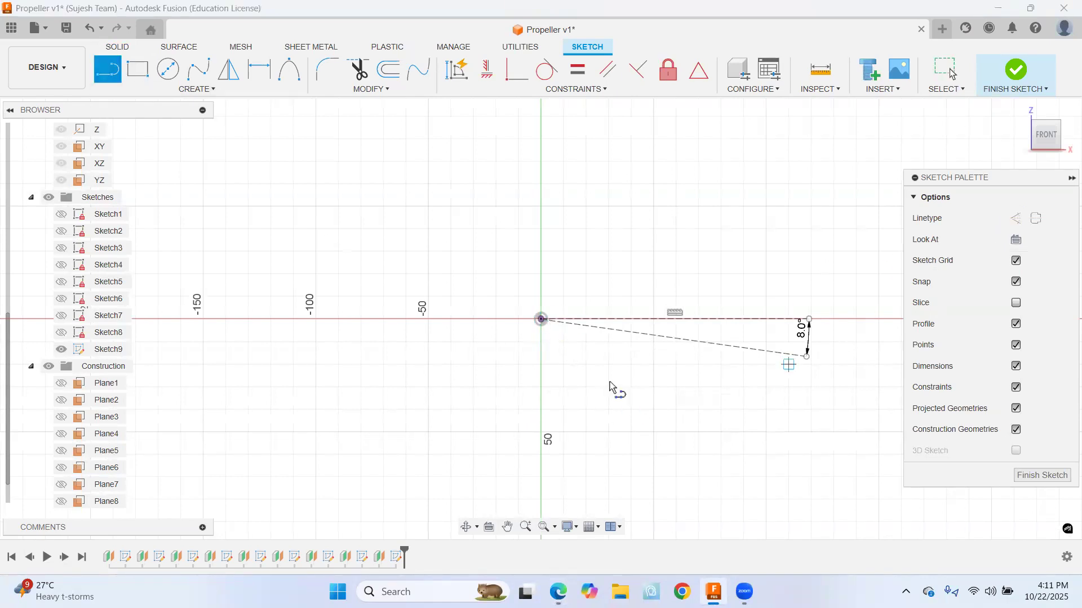
click(541, 319)
text(11.05)
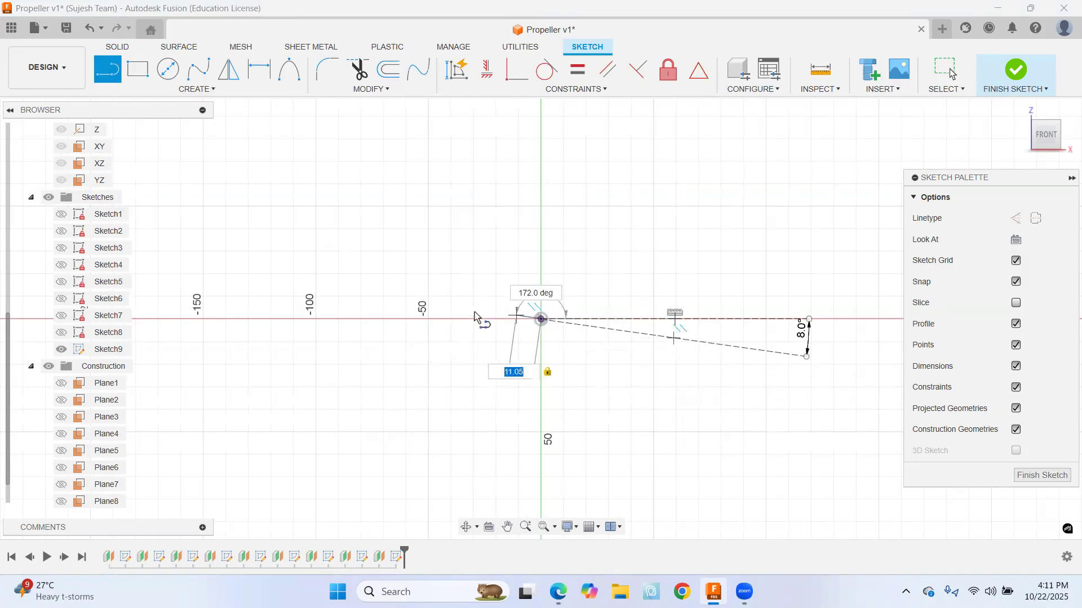
scroll(496, 311, up, 1)
scroll(496, 315, up, 2)
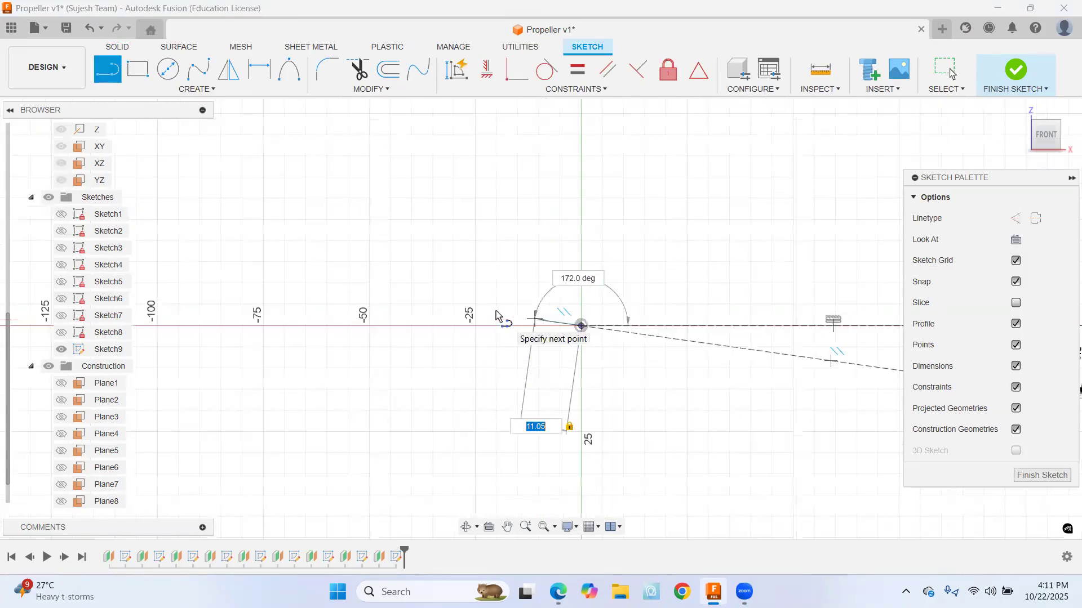
scroll(505, 314, up, 1)
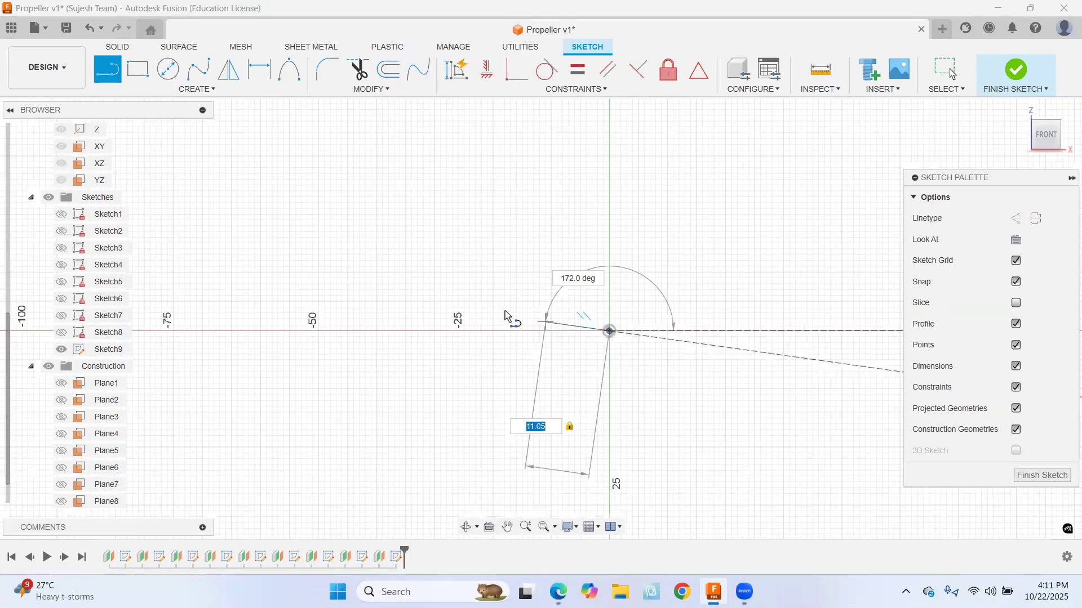
scroll(520, 320, up, 1)
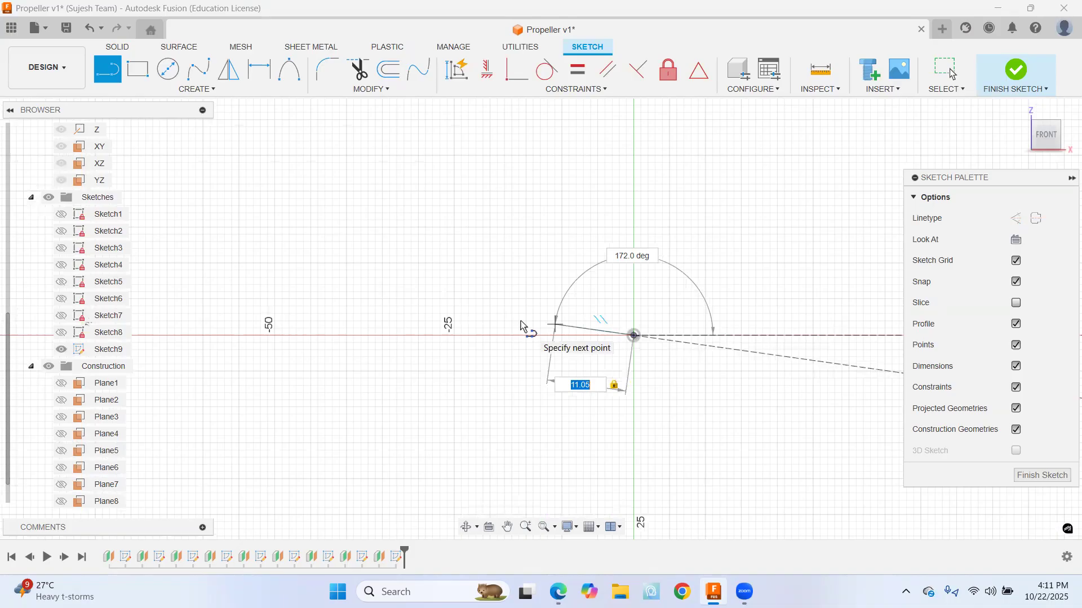
key(Return)
key(Escape)
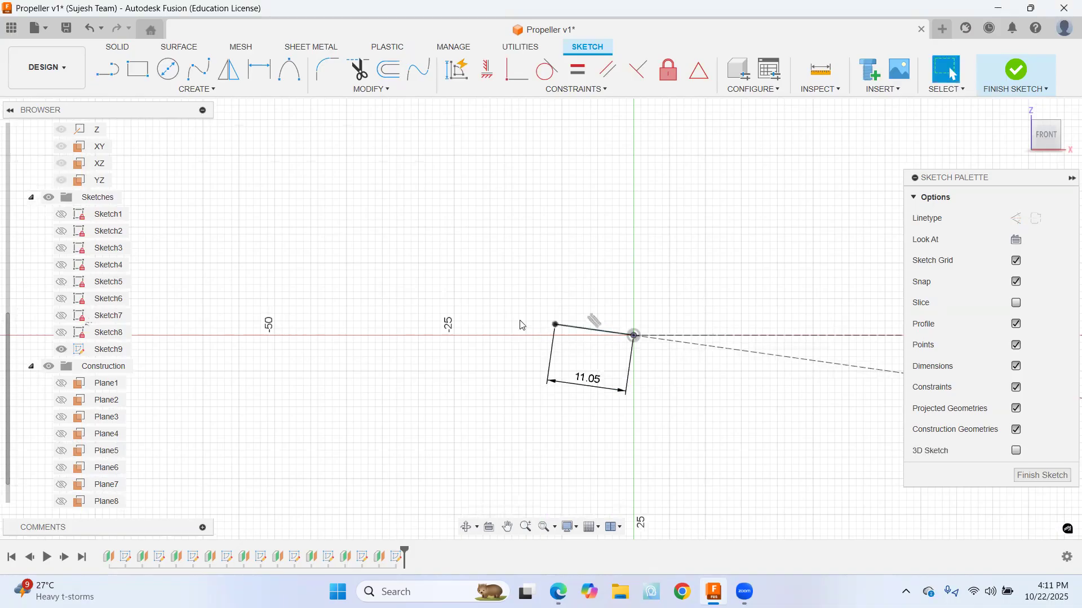
Check the TA 8 chord in the PDF drawing and draw a 43.52 mm chord line from the 11.05 mm line's outer end through the origin
key(alt+Tab)
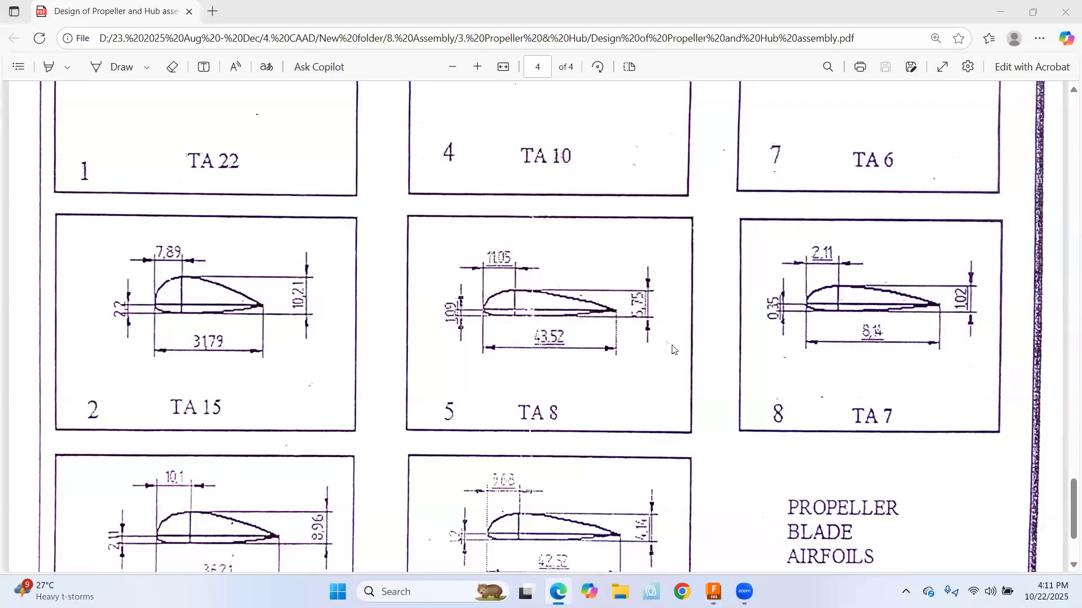
key(alt+Tab)
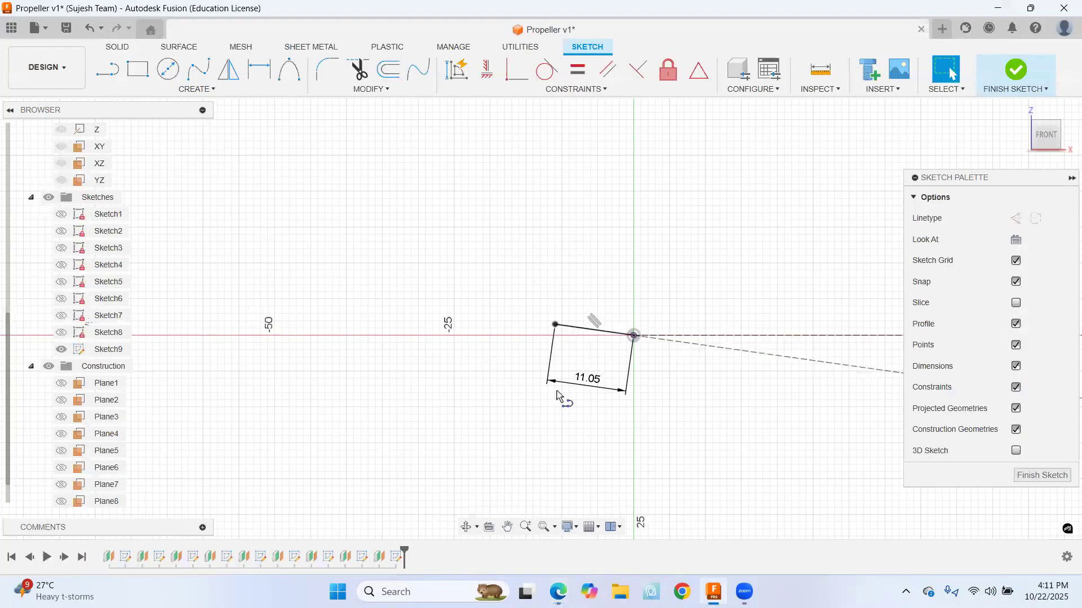
key(l)
click(555, 325)
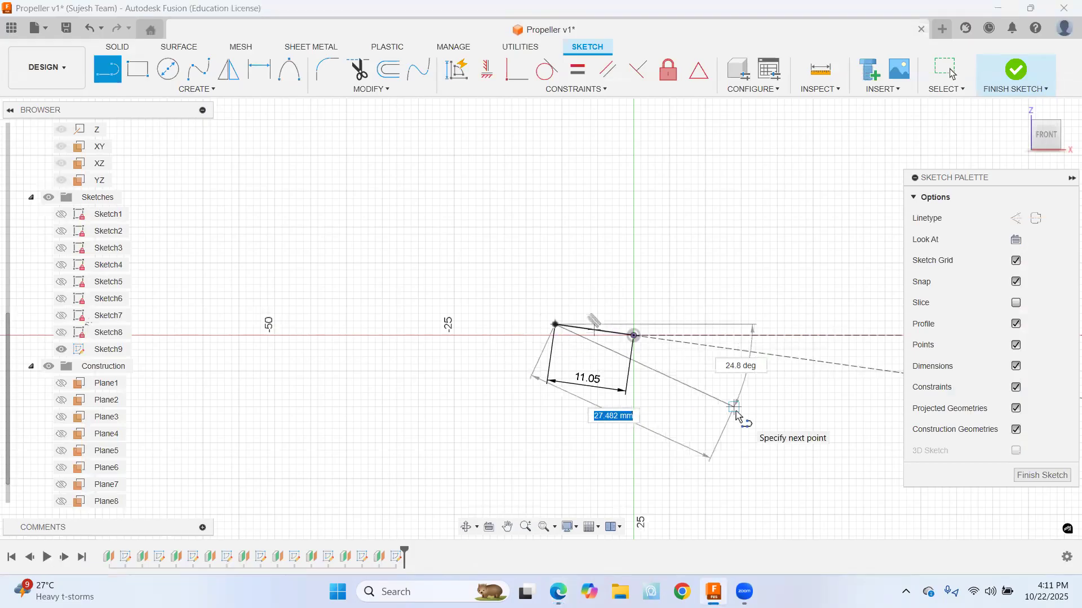
text(1)
text(3)
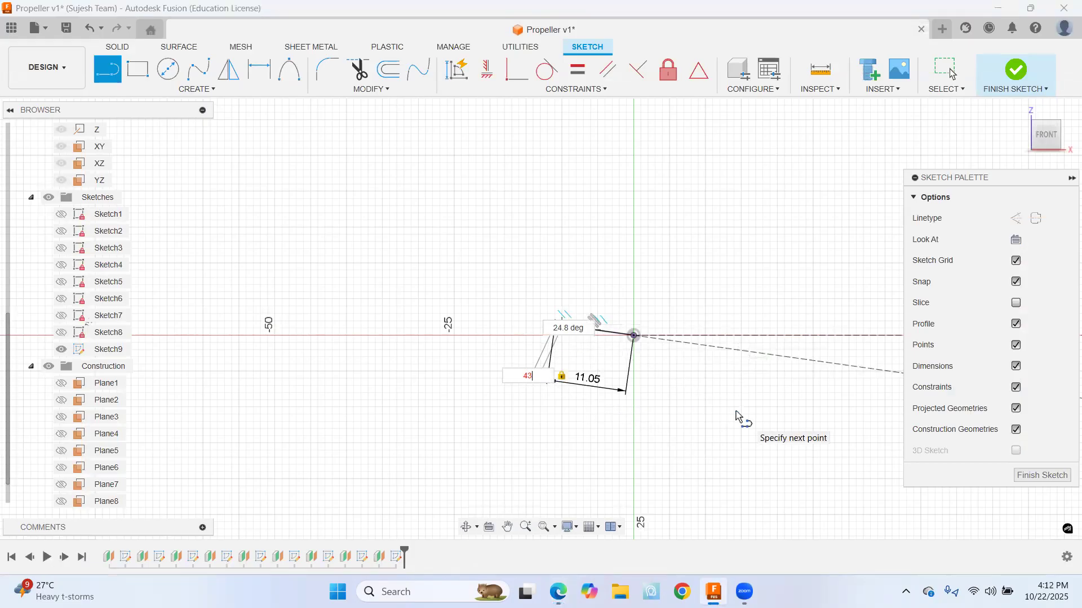
text(.52)
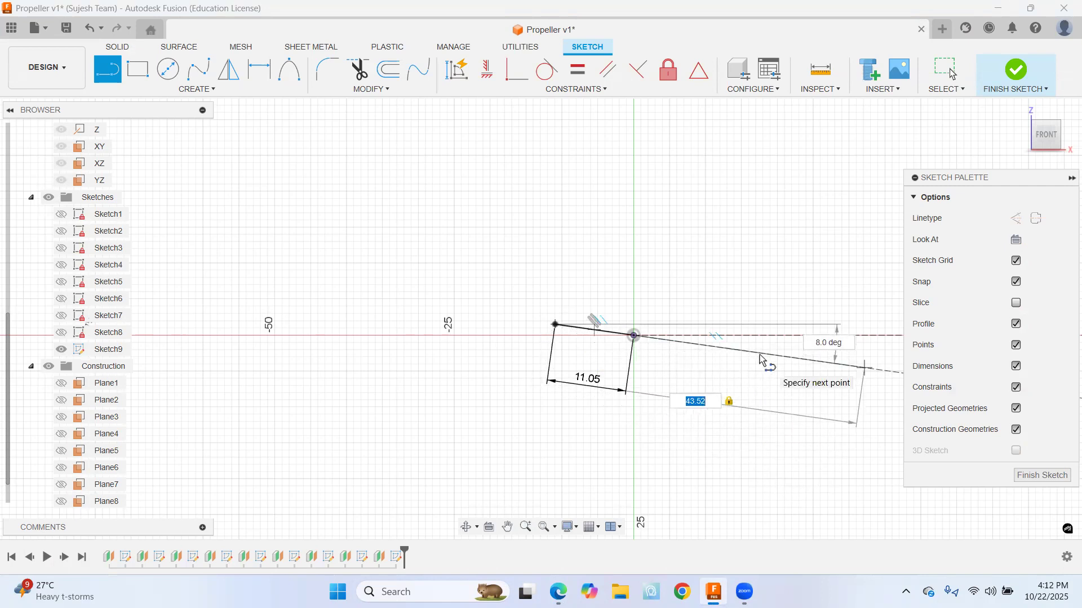
key(Return)
key(Escape)
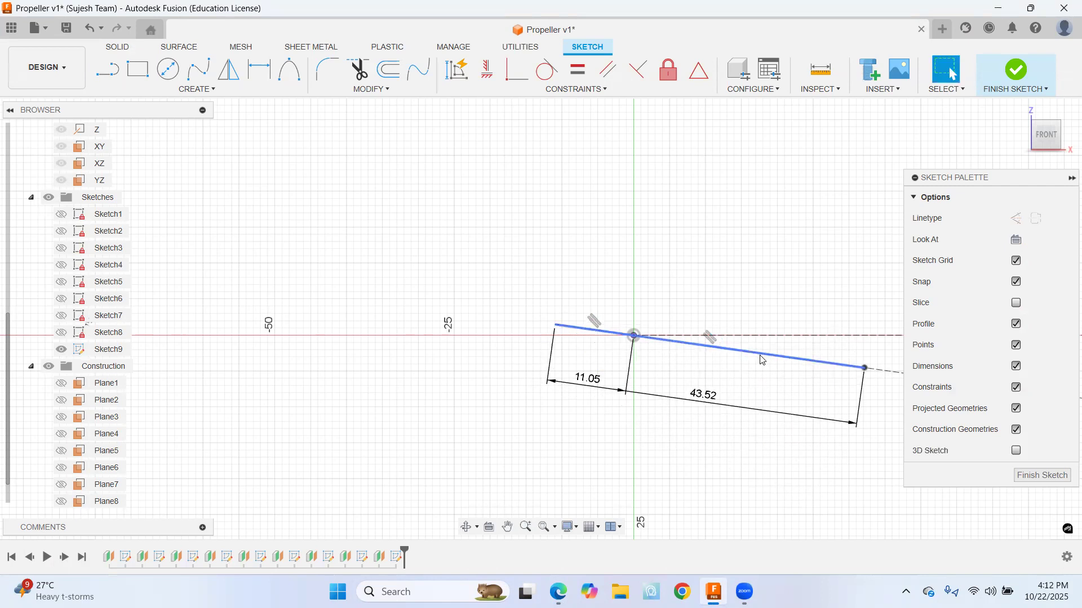
Examine the TA 8 thickness dimensions in the PDF drawing, return to Fusion, and hide the sketch dimensions
key(alt+Tab)
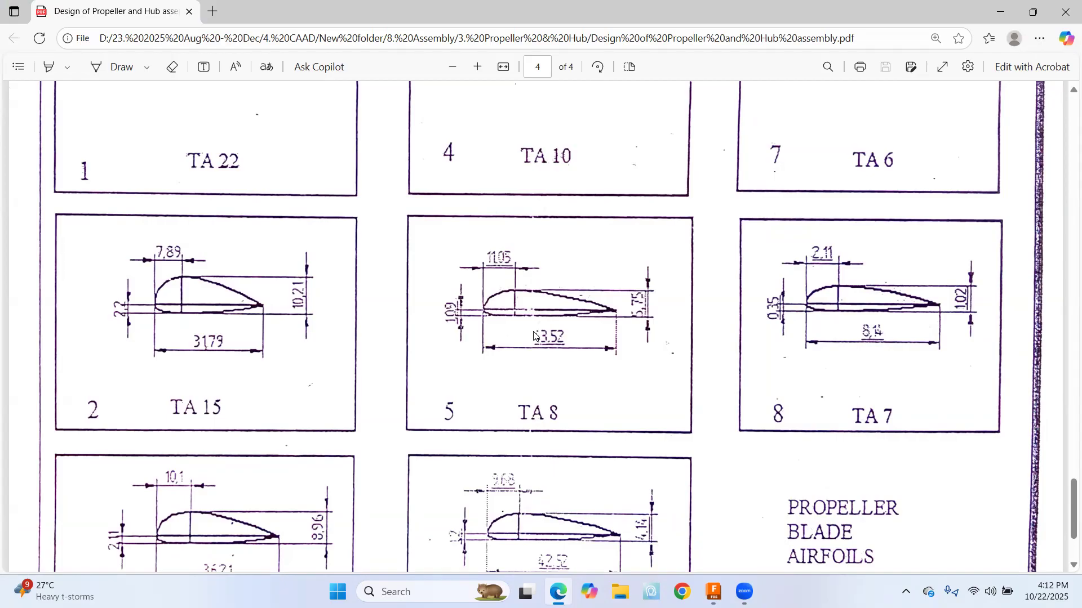
scroll(459, 322, down, 2)
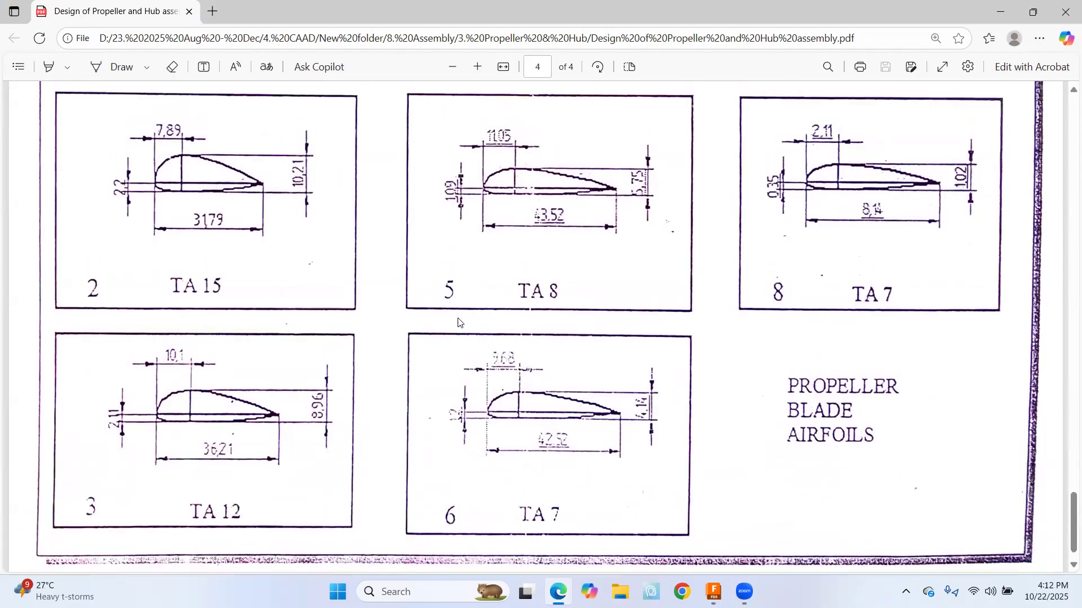
scroll(464, 352, up, 3)
scroll(466, 389, down, 3)
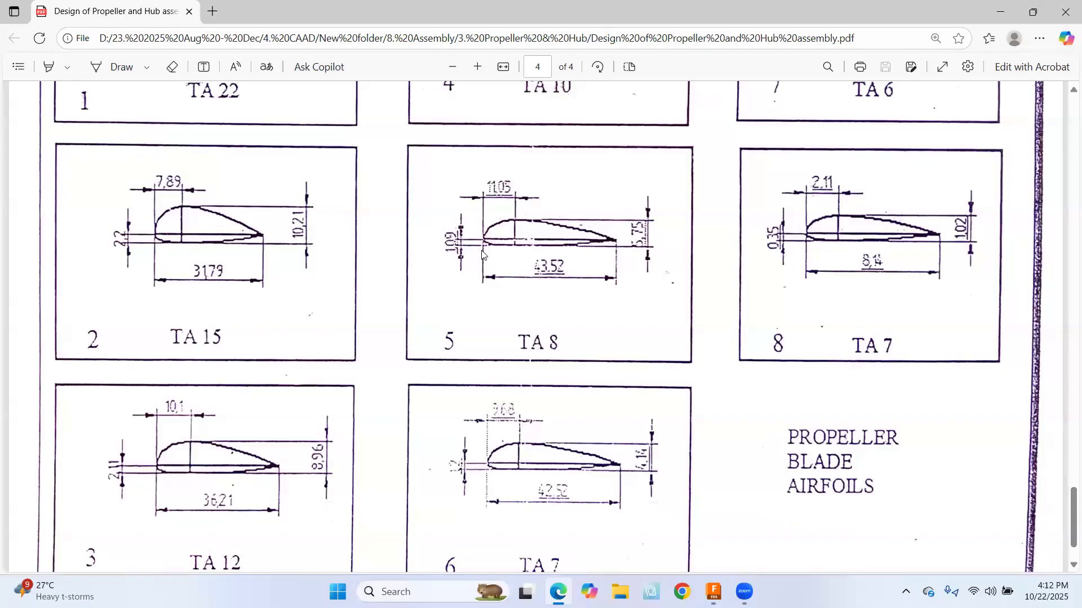
key(alt+Tab)
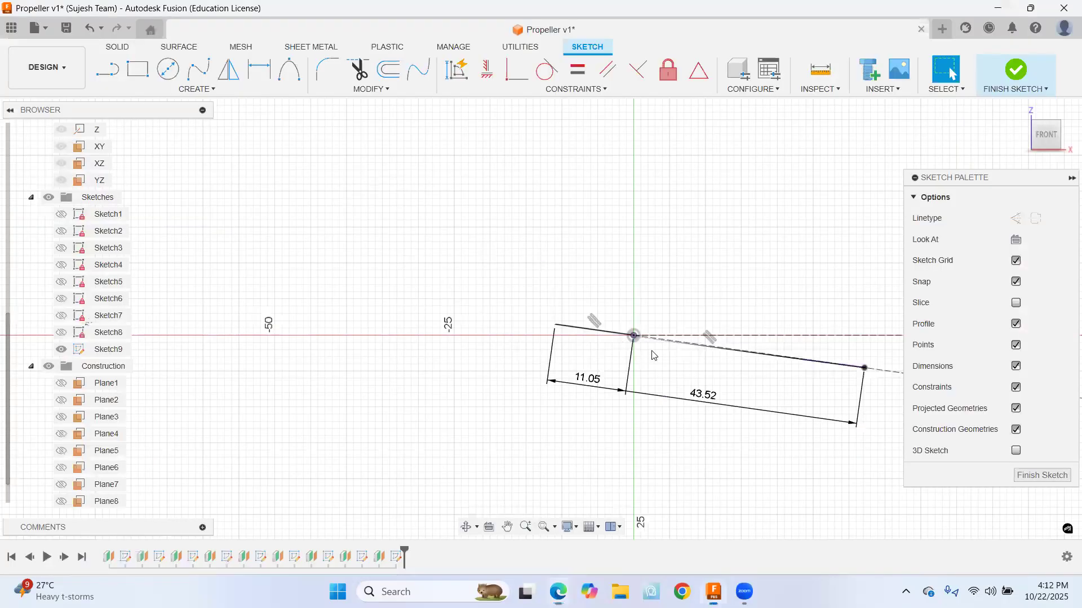
scroll(646, 354, up, 5)
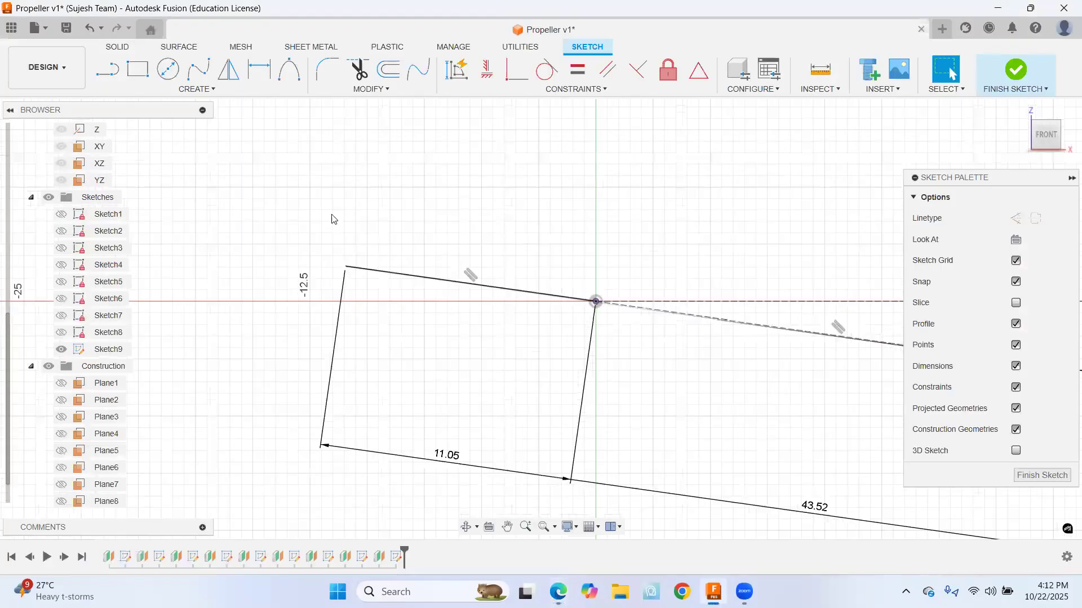
click(1016, 366)
Draw a 1.09 mm line from the origin downward, perpendicular to the chord line
key(l)
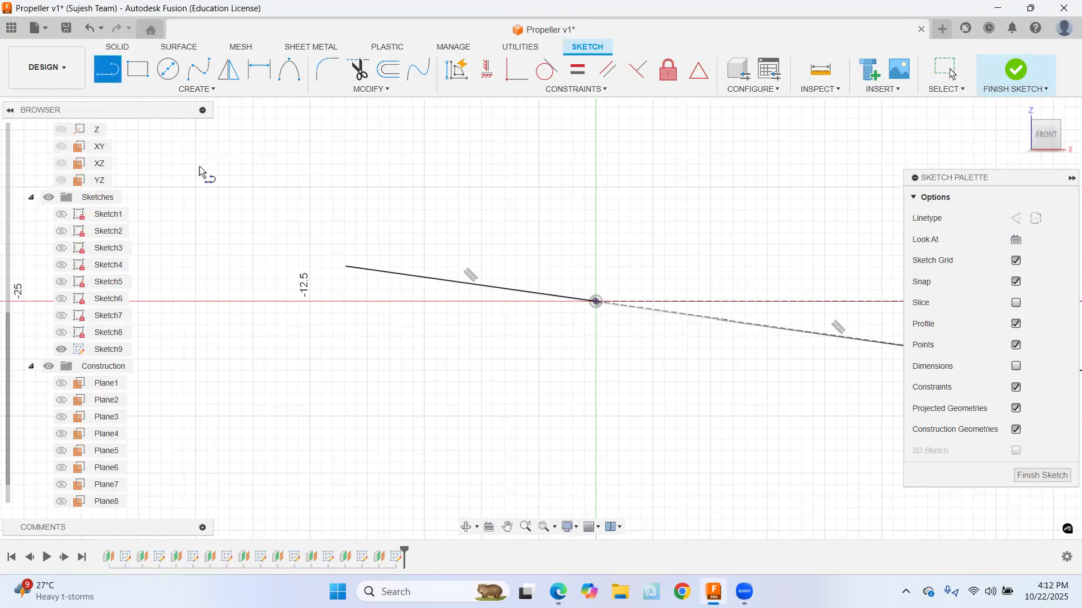
click(596, 302)
text(1.09)
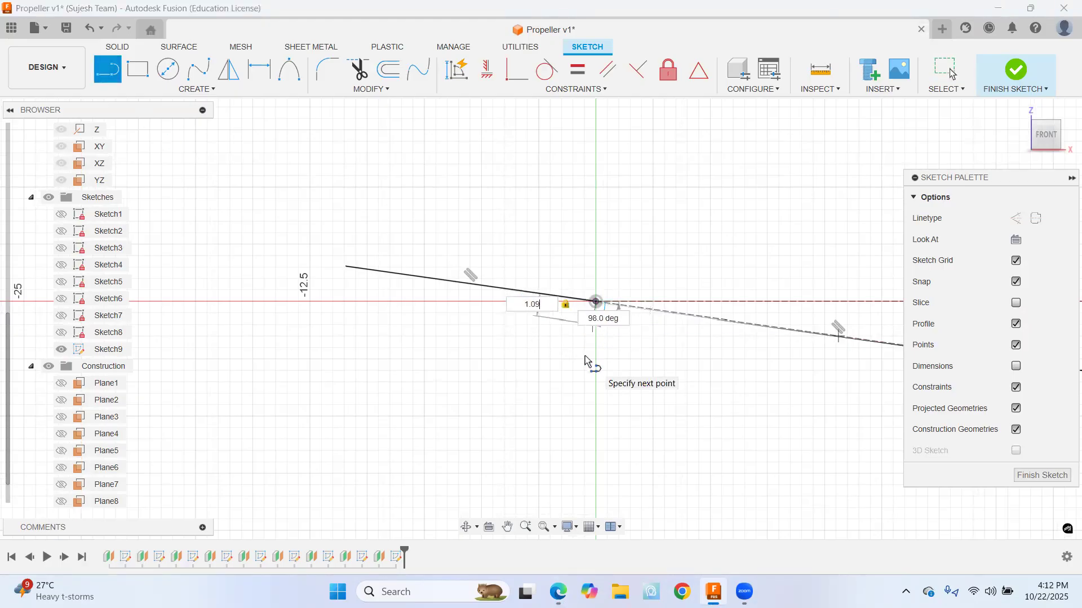
scroll(587, 352, up, 2)
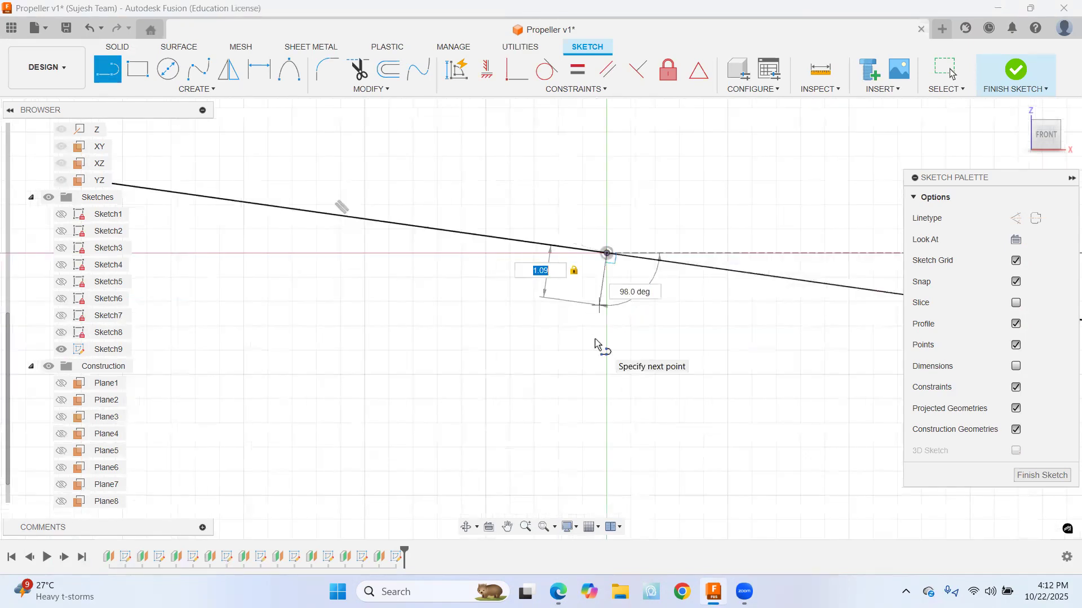
key(Return)
key(Escape)
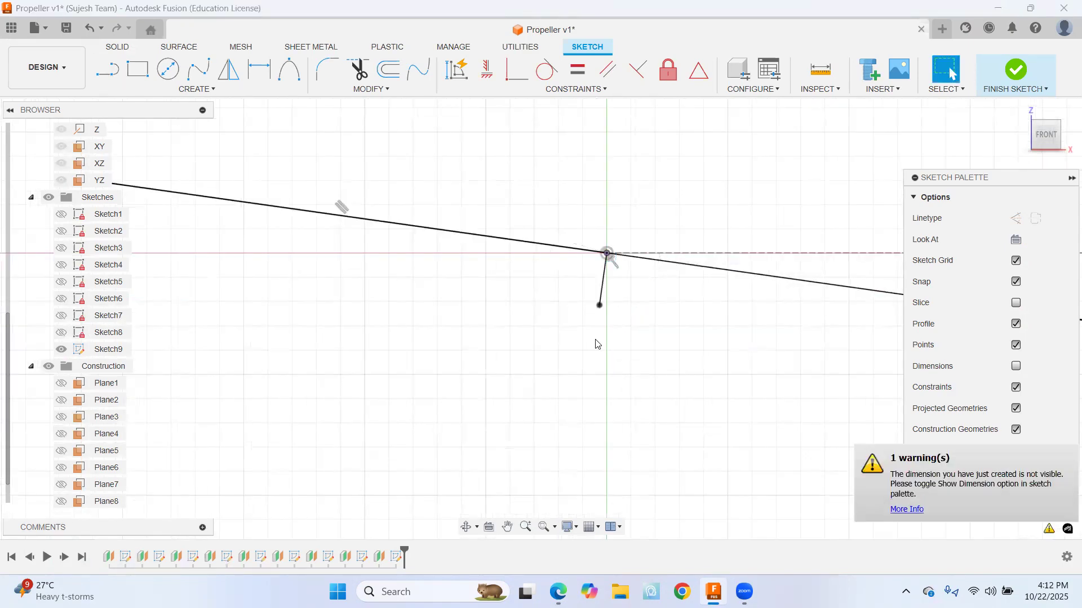
Draw a 5.75 mm line from the 1.09 mm line's lower end up through the origin, checking the TA 8 height in the PDF drawing
key(alt+Tab)
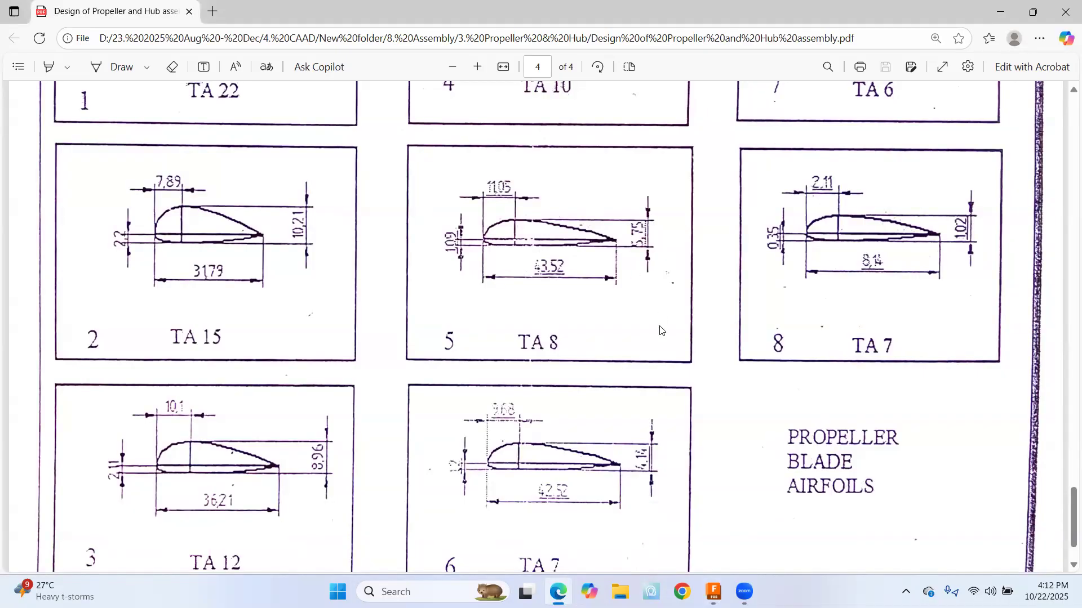
key(alt+Tab)
click(110, 71)
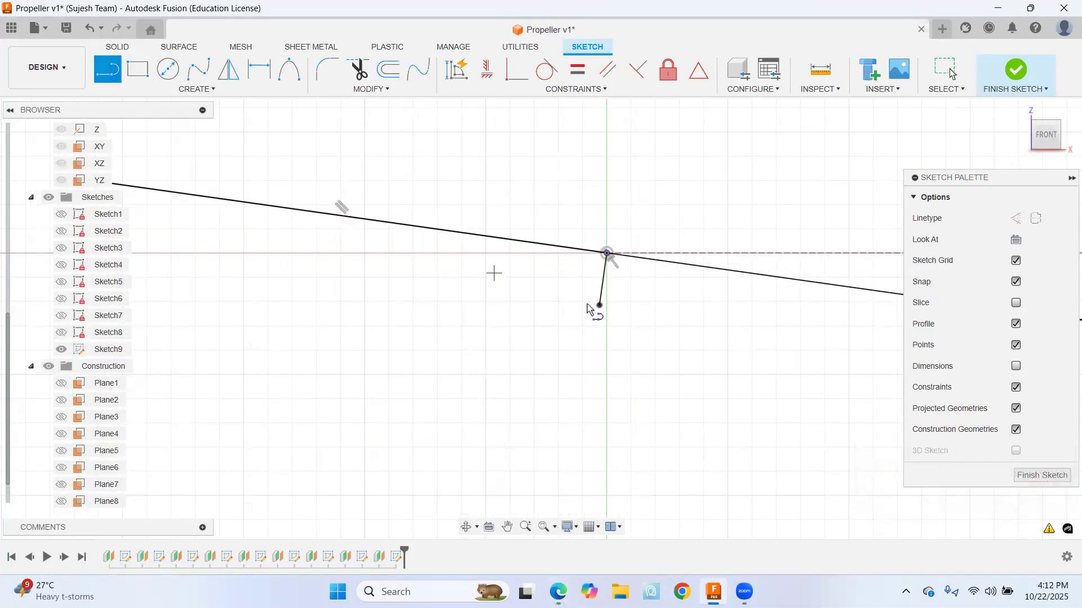
click(599, 305)
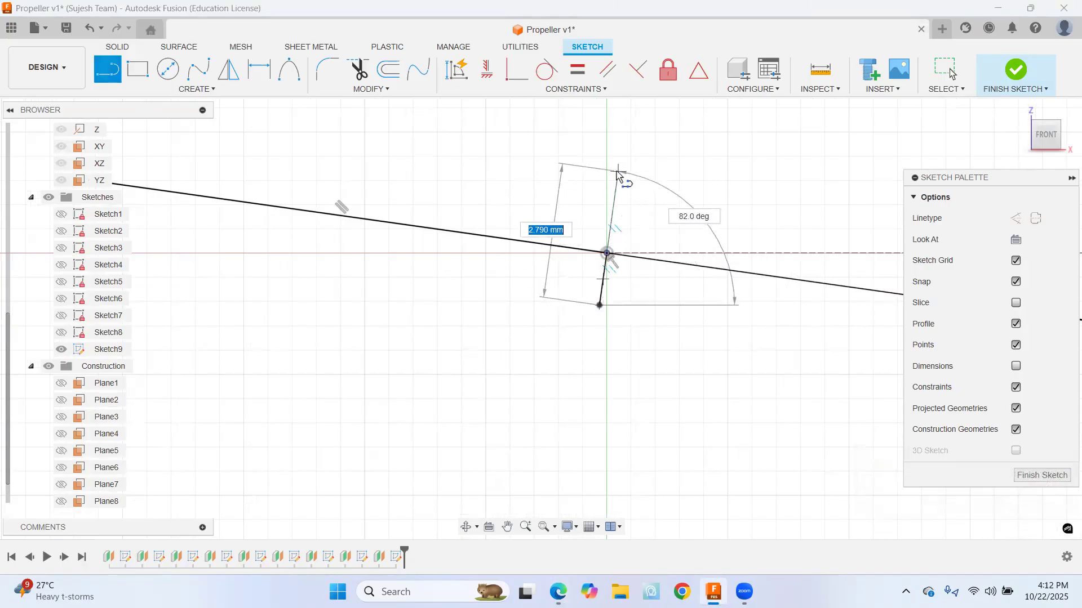
text(5.75)
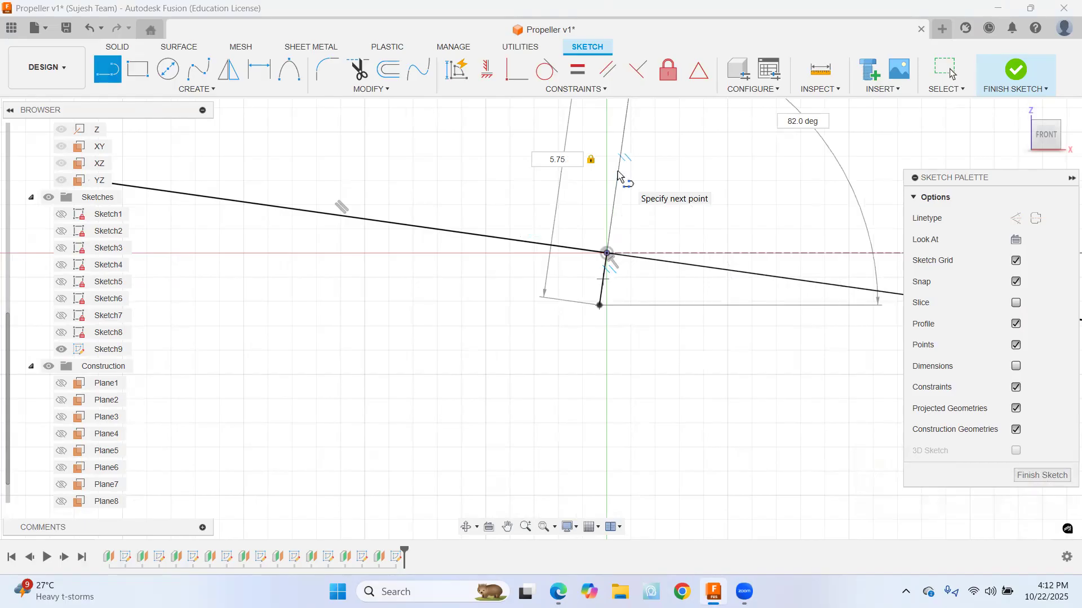
key(Return)
key(Escape)
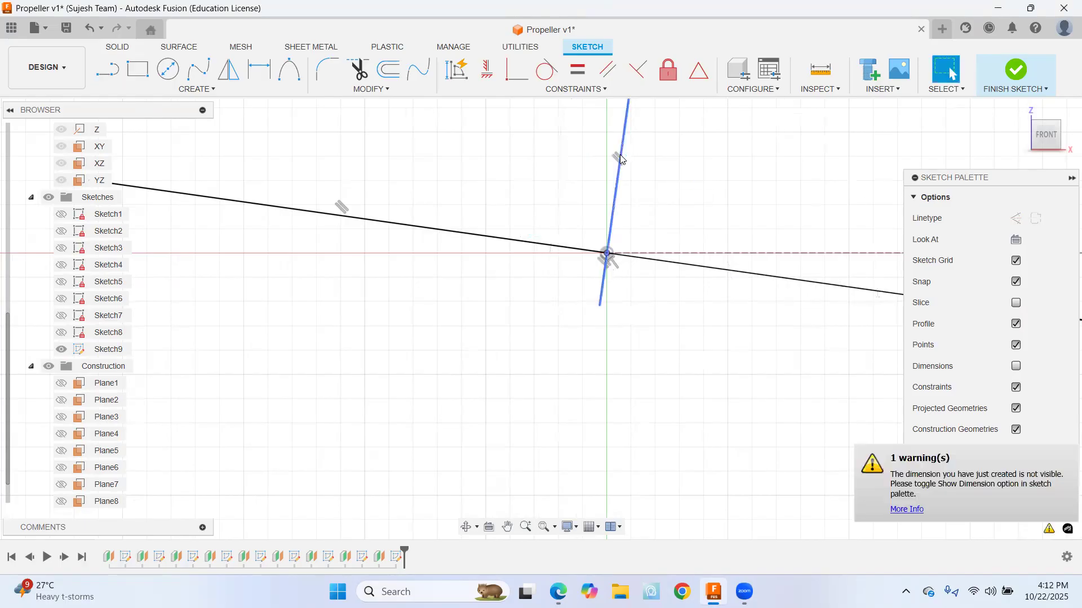
key(alt+Tab)
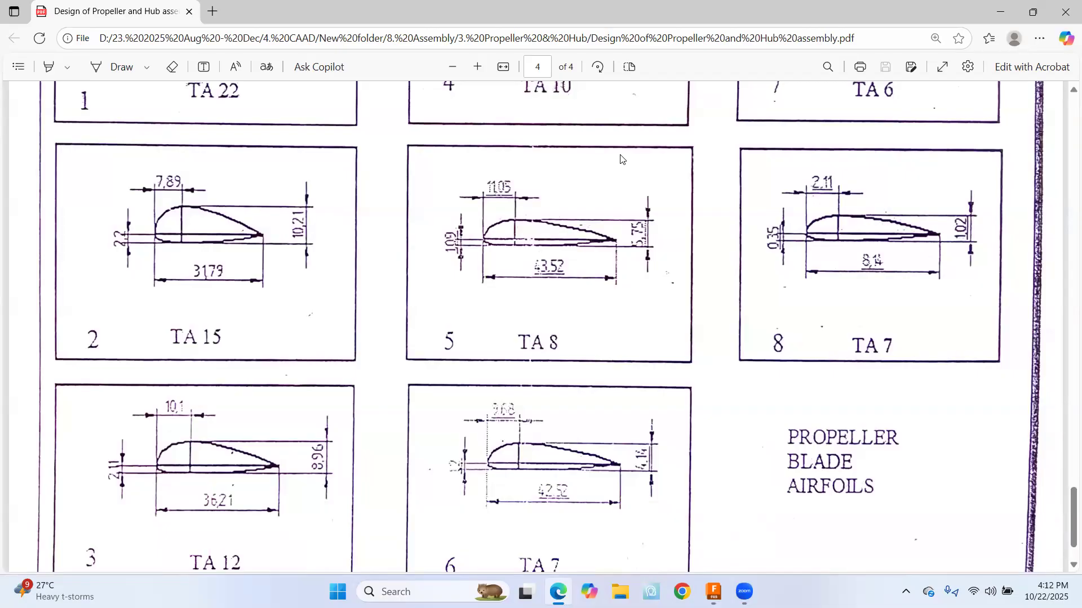
Return to Fusion and draw a conic curve with rho 0.75 from the chord's leading end to the upper end of the height line
key(alt+Tab)
scroll(716, 224, down, 5)
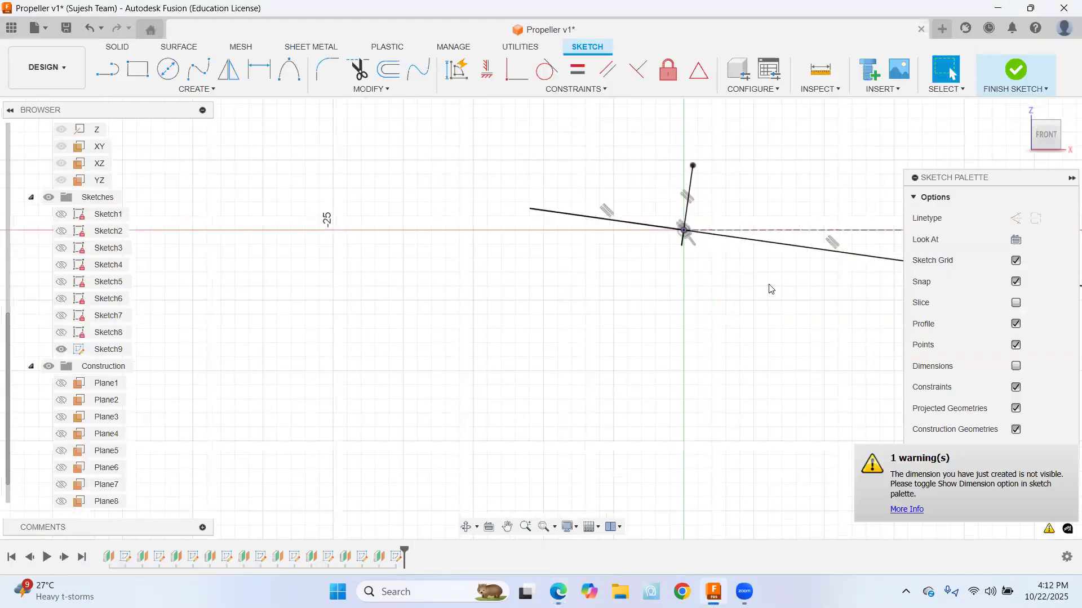
middle_drag(770, 289, 638, 316)
middle_drag(446, 319, 232, 326)
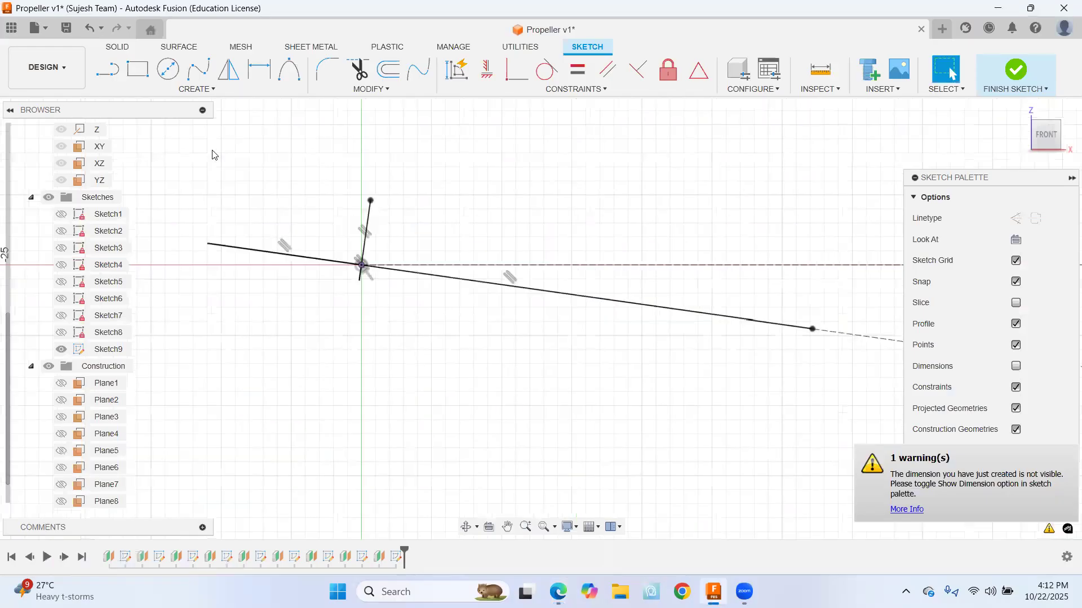
click(289, 69)
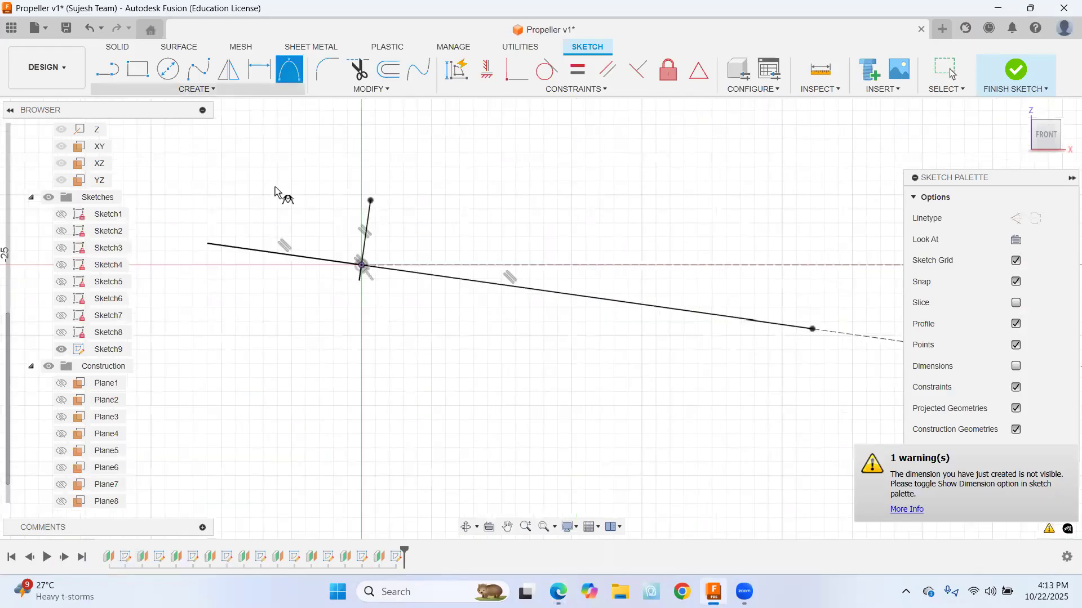
click(209, 243)
click(370, 200)
click(302, 200)
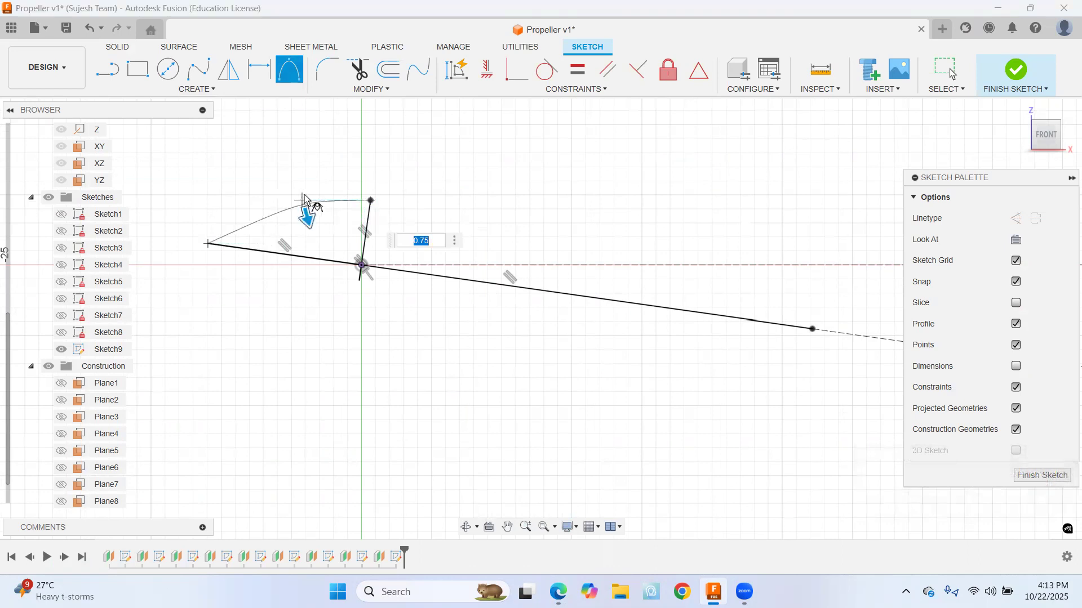
key(Return)
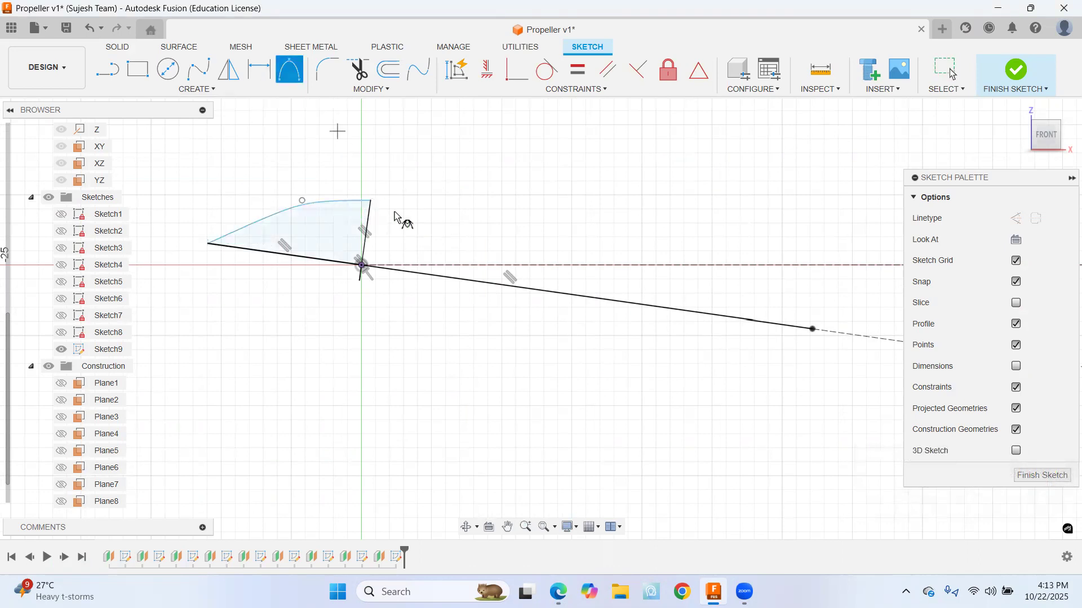
Draw an upper conic curve from the height line's upper end to the chord's trailing end
click(371, 200)
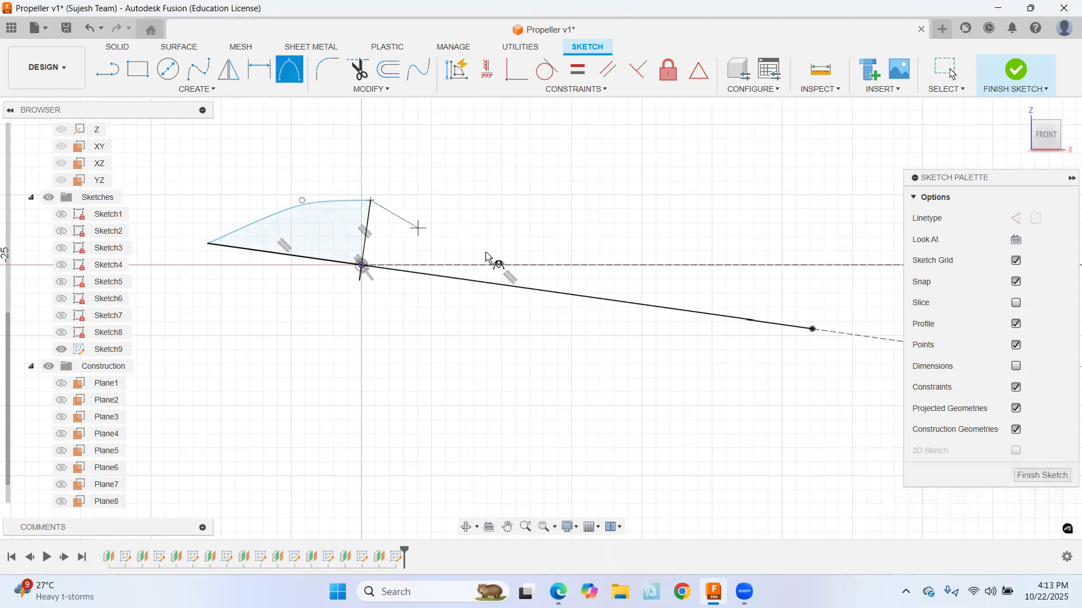
click(810, 329)
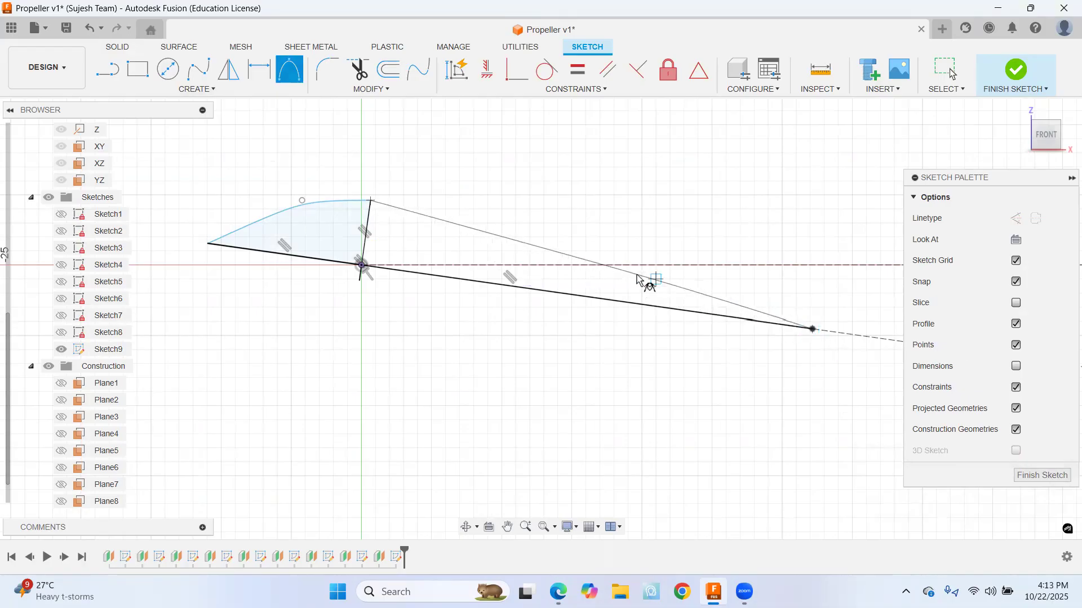
click(592, 260)
key(Return)
key(Escape)
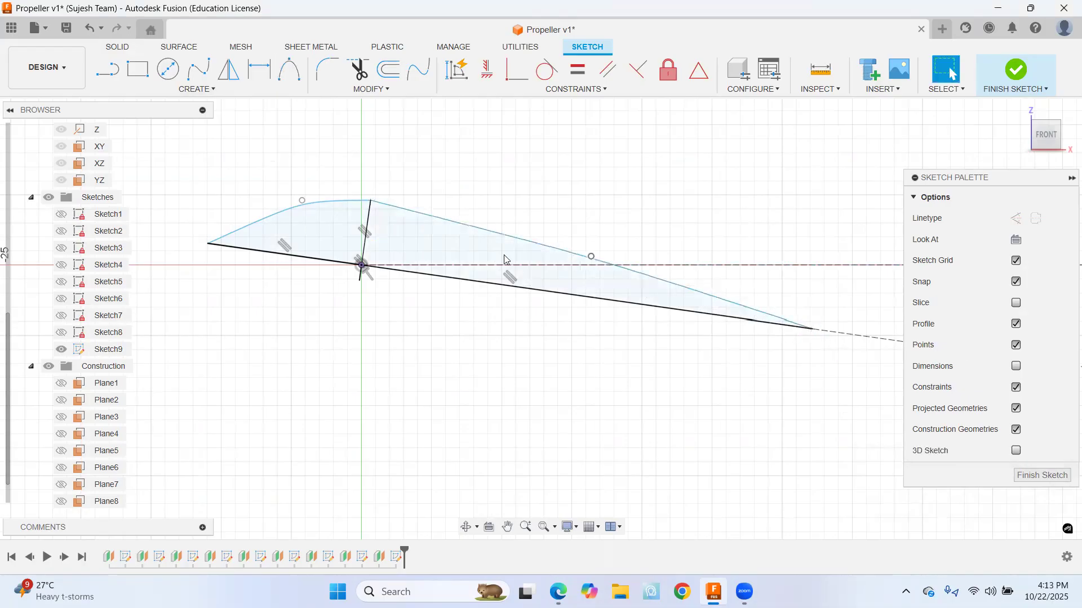
Draw a lower conic curve from the chord's trailing end to the lower end of the 1.09 mm line
click(290, 69)
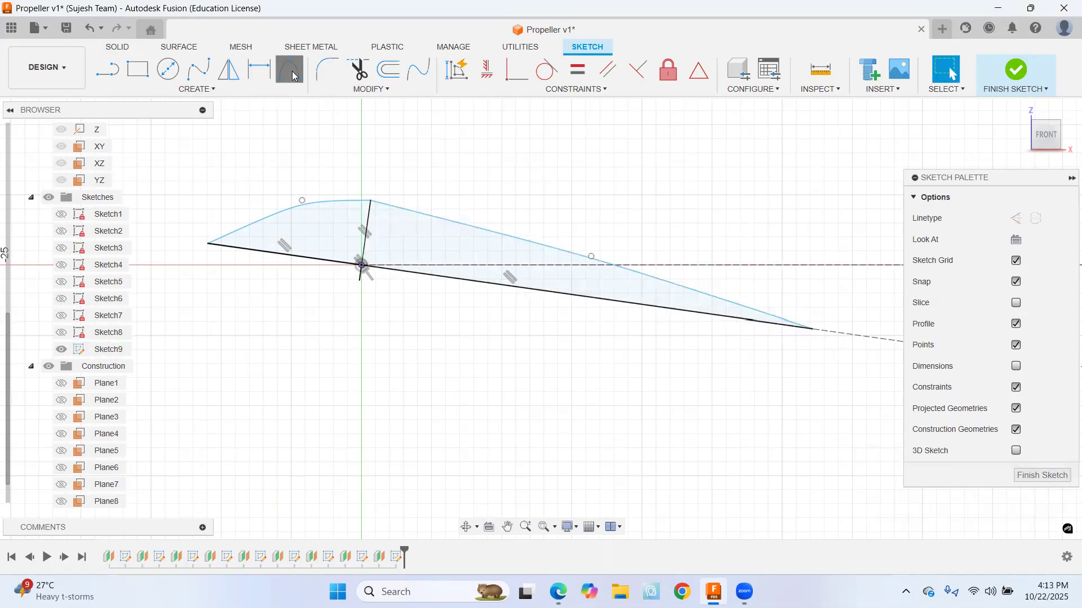
click(813, 329)
click(360, 280)
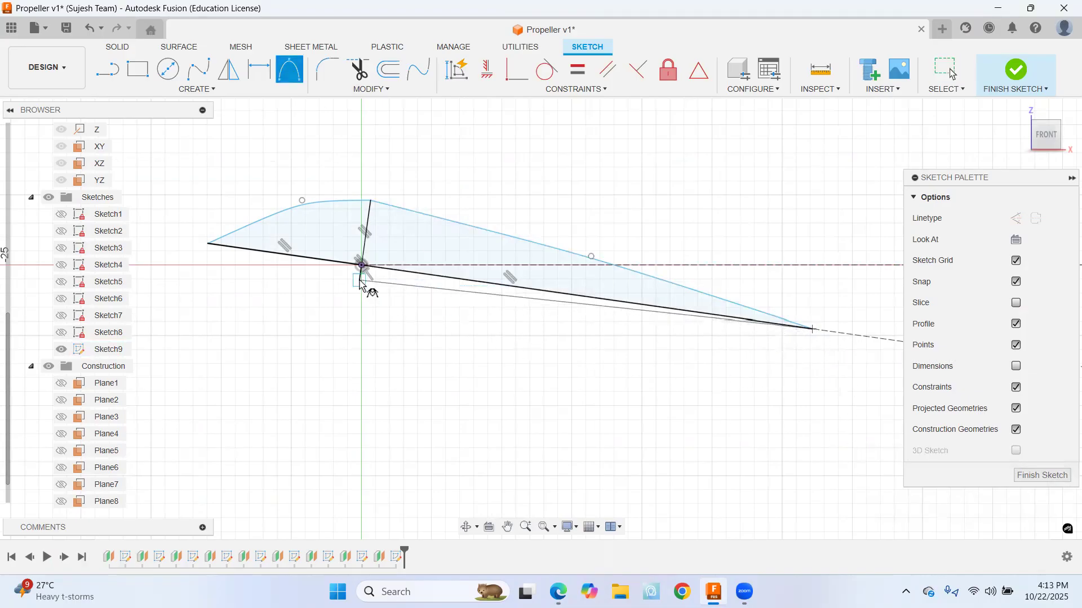
click(439, 293)
key(Return)
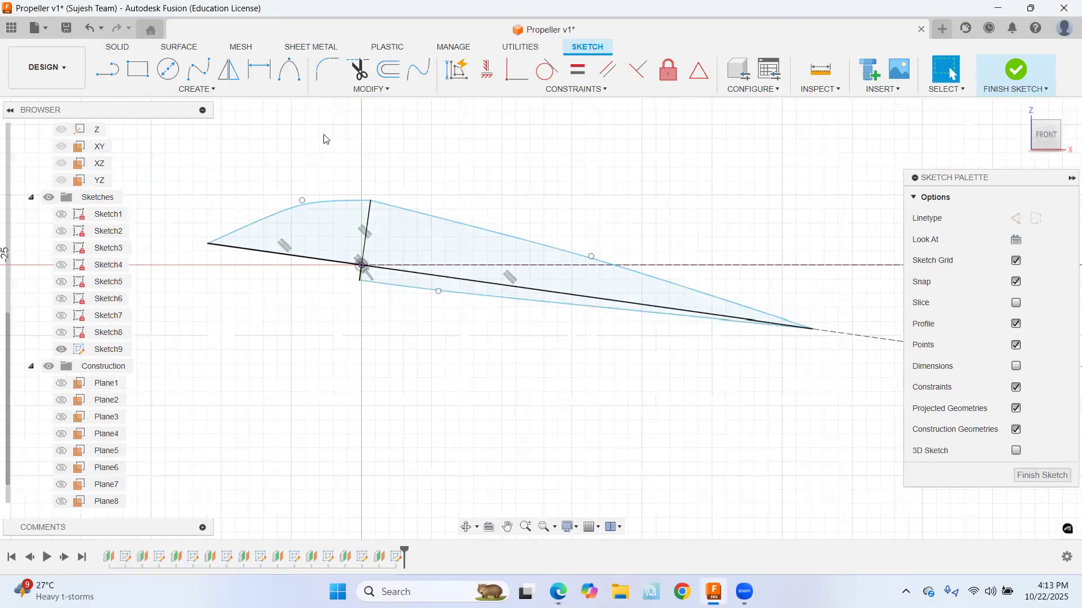
Close the airfoil with a conic curve, rho 0.75, from the 1.09 mm line's lower end to the chord's leading end
click(302, 76)
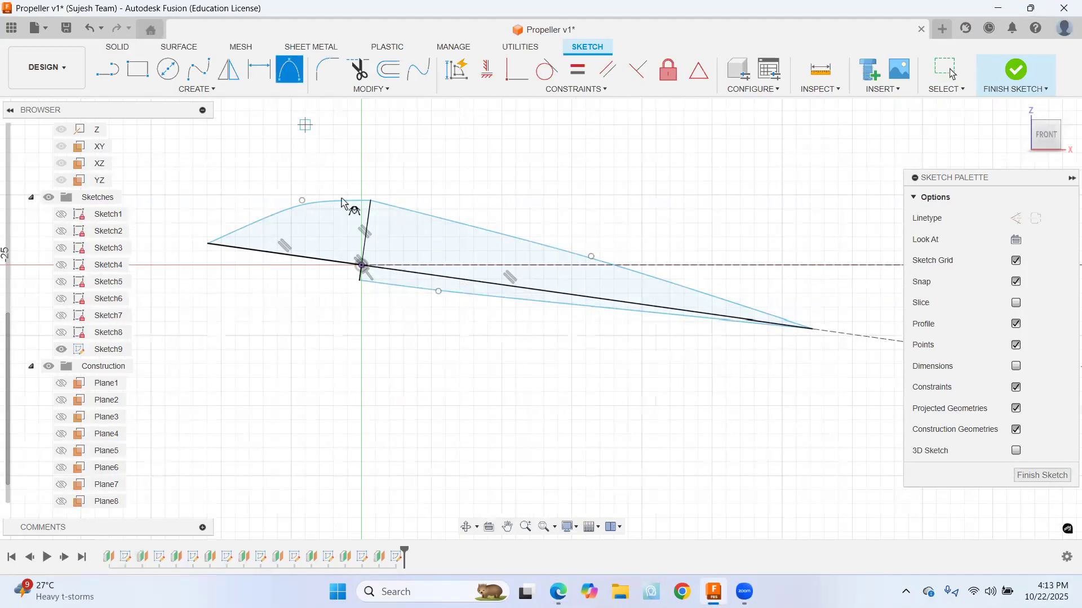
click(358, 279)
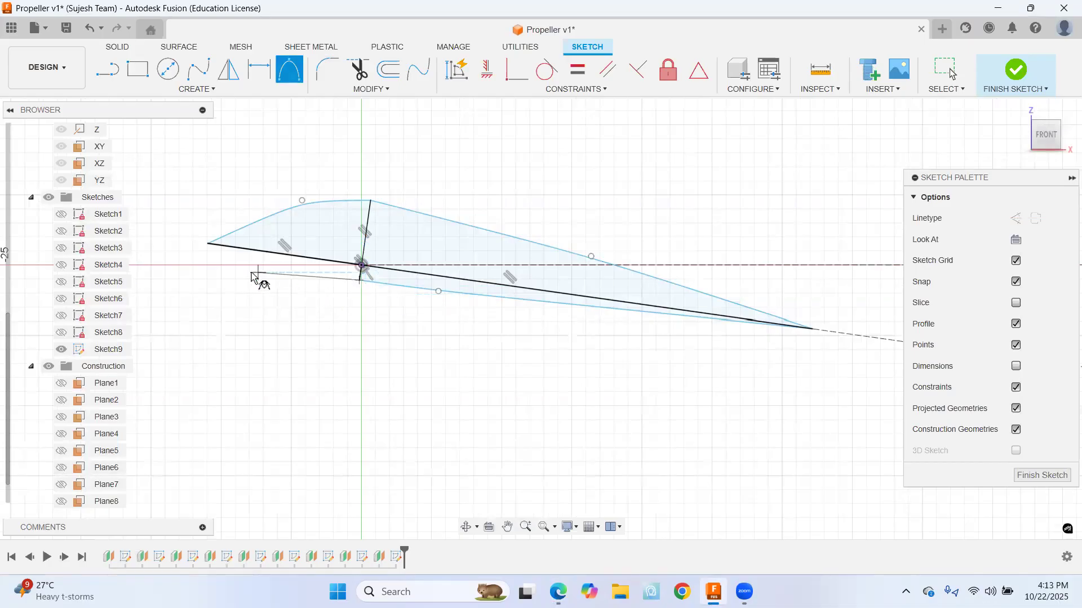
click(208, 245)
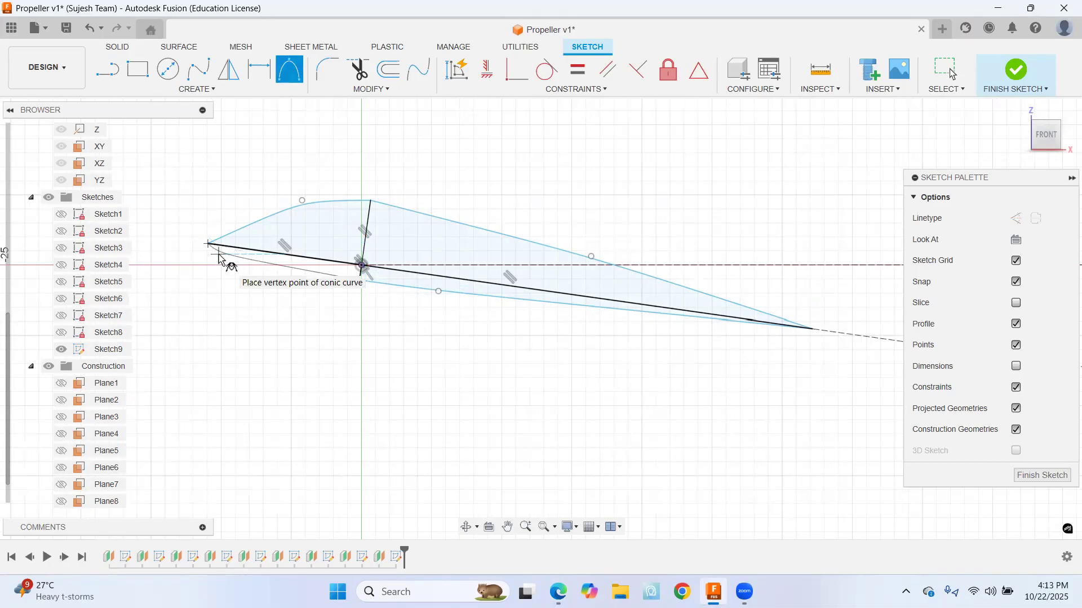
click(218, 258)
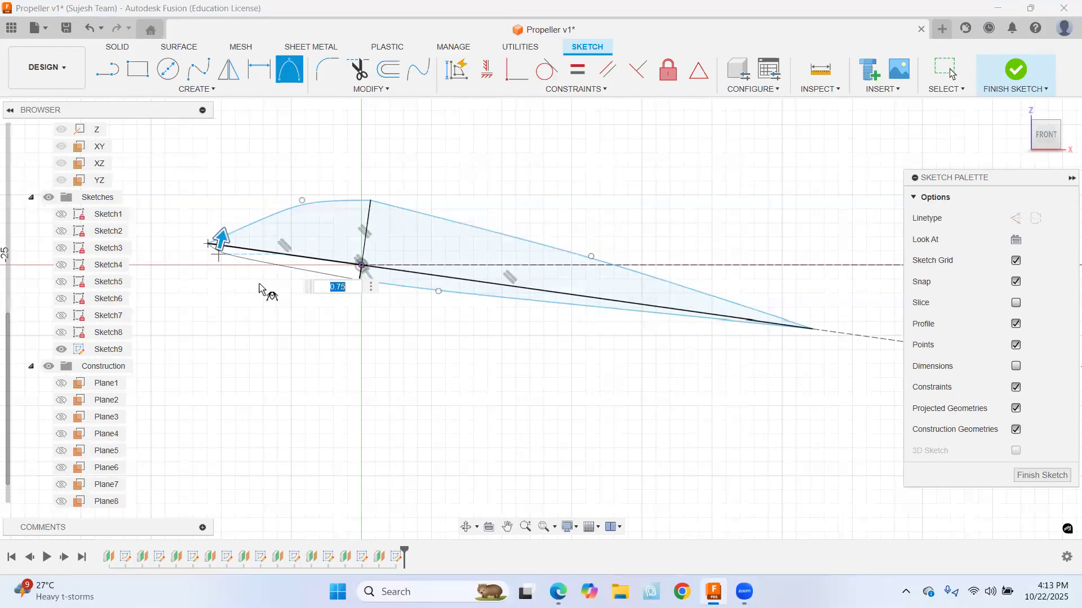
key(Escape)
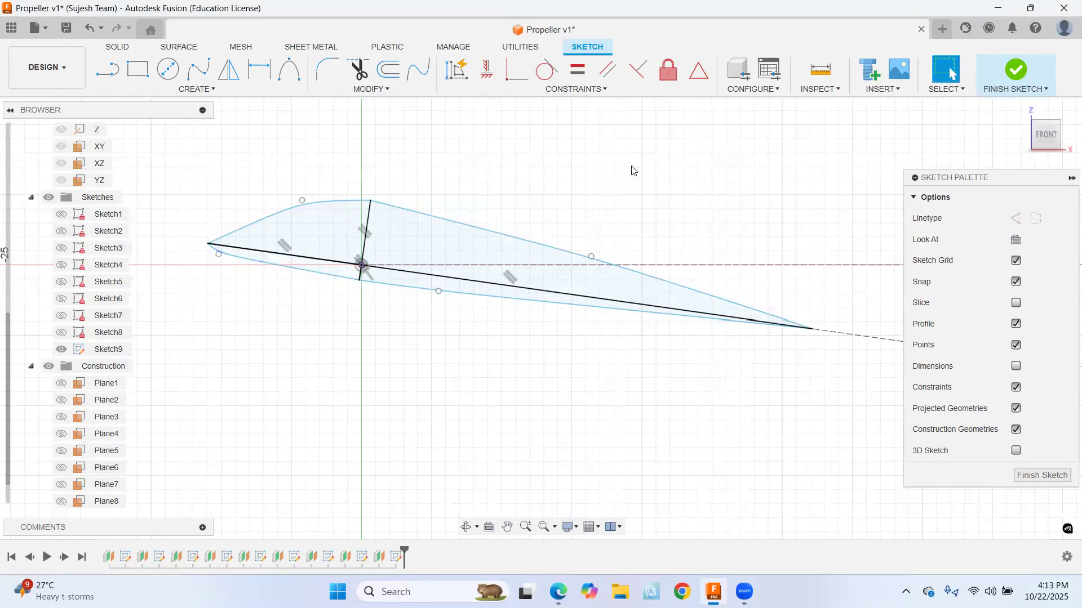
Try to fix the airfoil sketch geometry in place, and undo the constraint
click(668, 70)
mouse_move(375, 301)
mouse_down()
mouse_move(893, 443)
mouse_move(845, 412)
mouse_up()
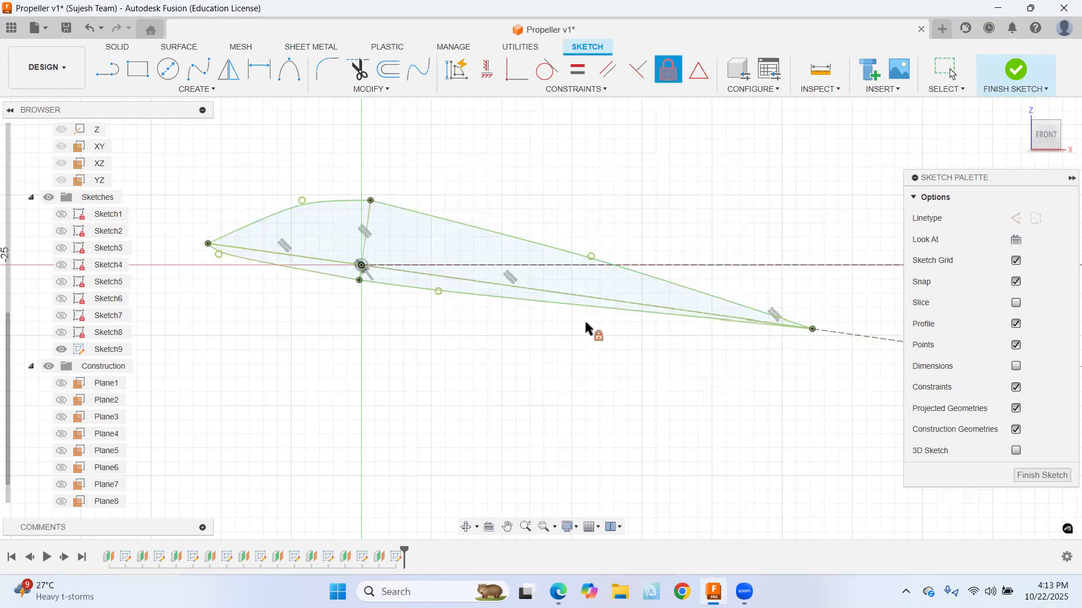
key(Escape)
key(ctrl+z)
Trim away the chord, thickness and reference lines, leaving only the four conic curves of the TA 8 airfoil
click(358, 69)
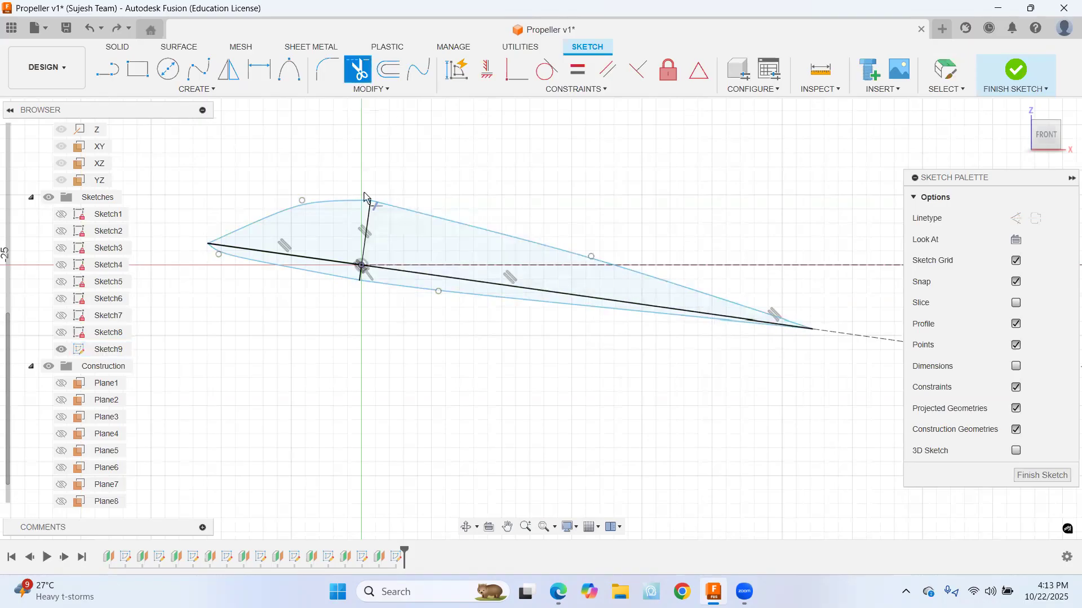
click(395, 269)
click(366, 232)
click(329, 260)
click(361, 274)
click(398, 265)
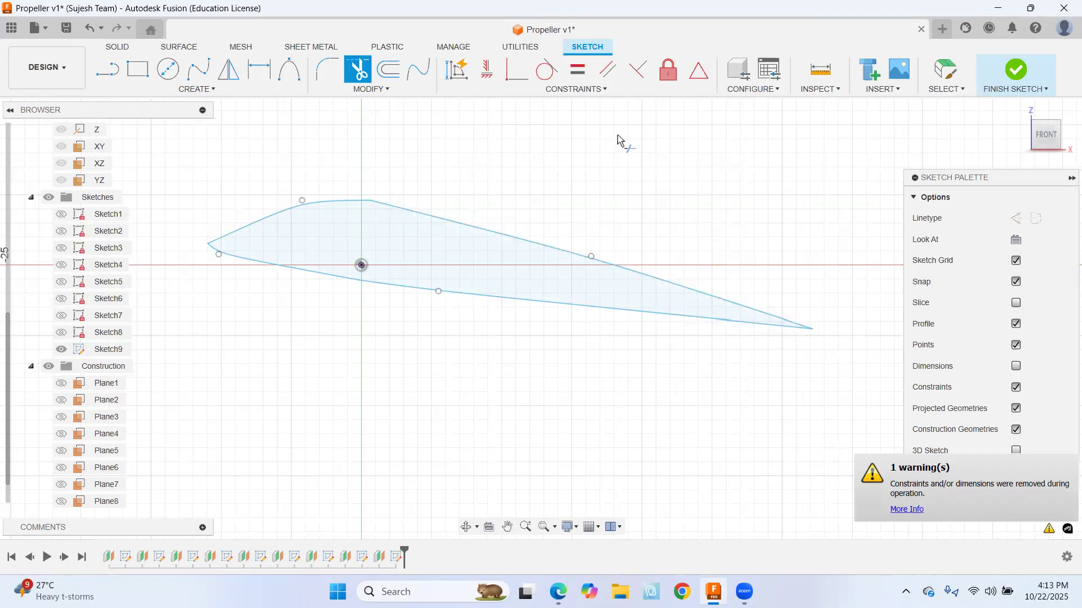
Apply the Fix constraint to the whole airfoil outline, finish the sketch and return to the home view
click(669, 70)
mouse_move(171, 172)
mouse_down()
mouse_move(746, 367)
mouse_move(837, 370)
mouse_up()
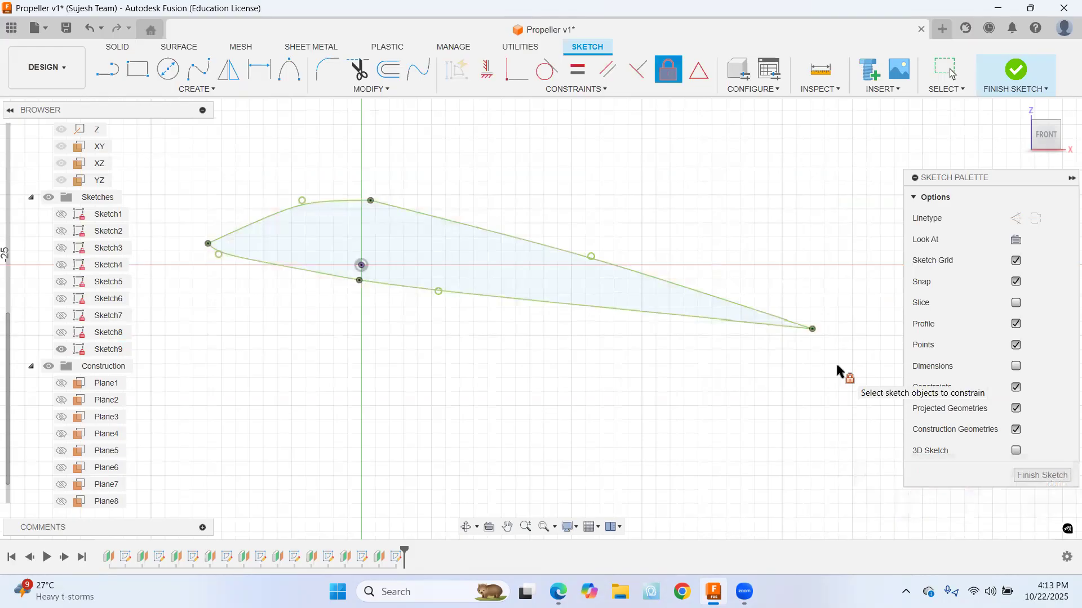
click(1014, 72)
click(1021, 109)
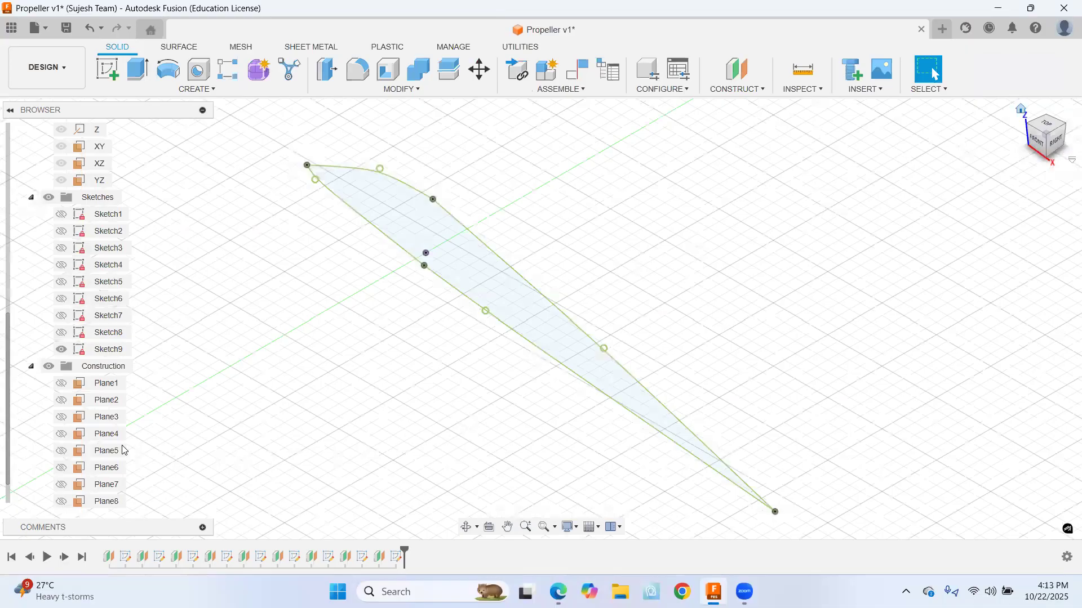
Show Plane8 and Plane9, and display Plane7 briefly to compare the plane positions before hiding it again
scroll(103, 448, down, 1)
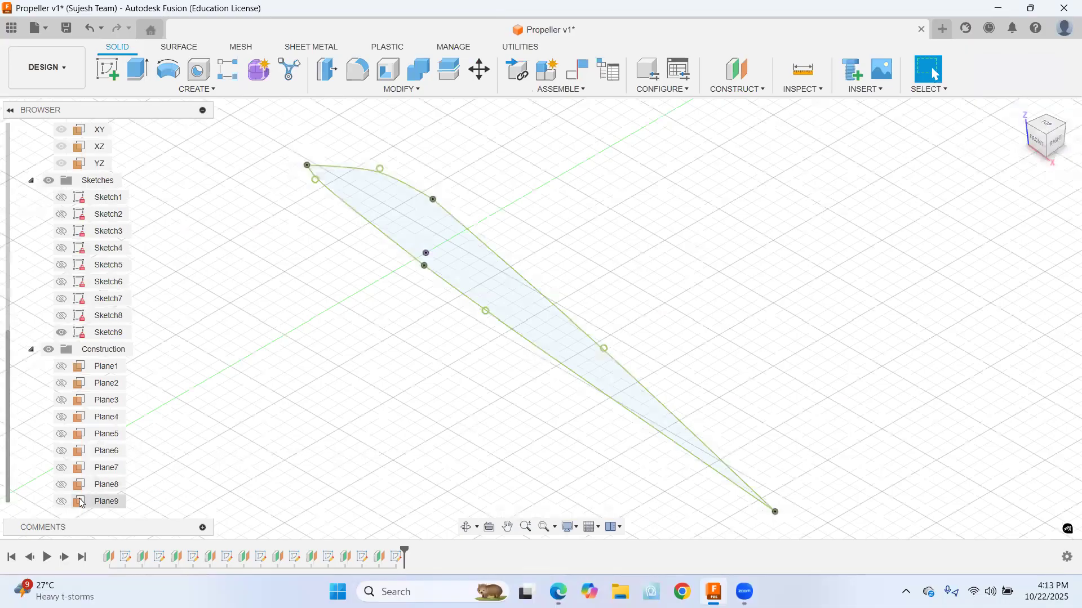
click(62, 501)
click(61, 485)
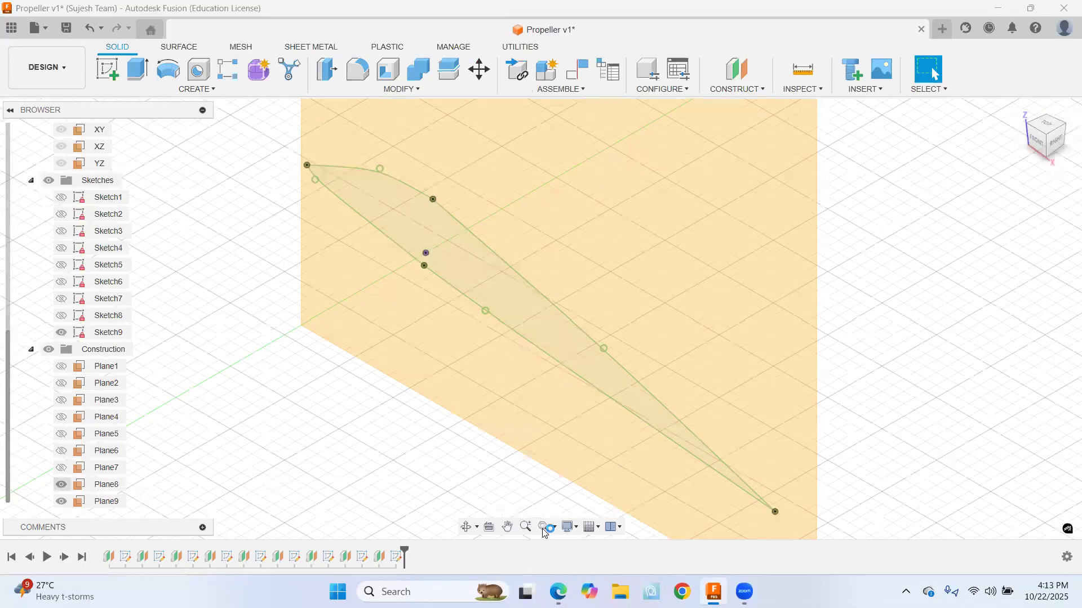
scroll(760, 237, down, 5)
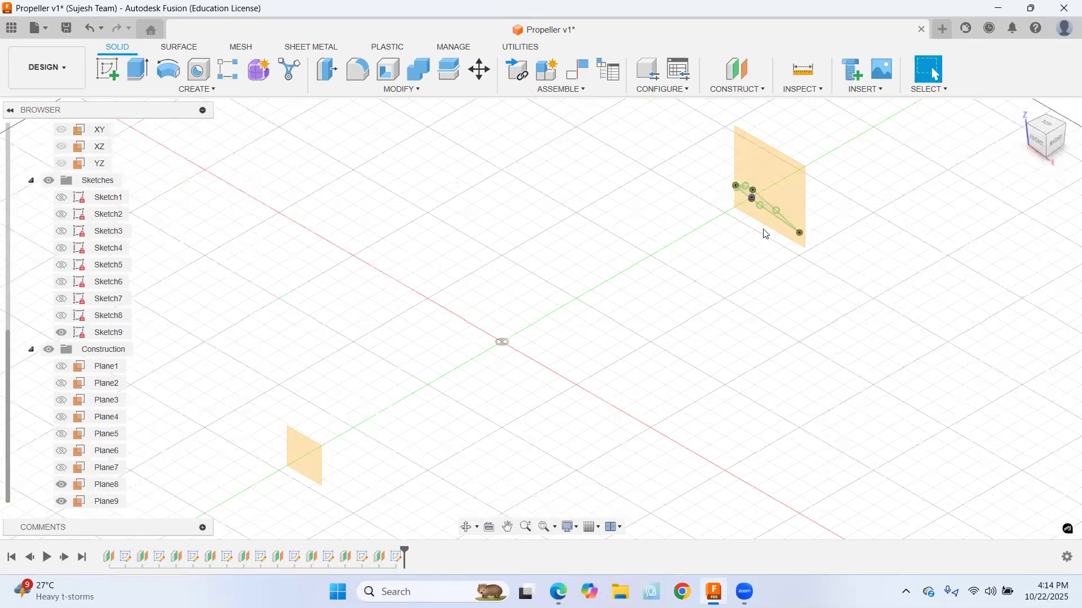
click(62, 468)
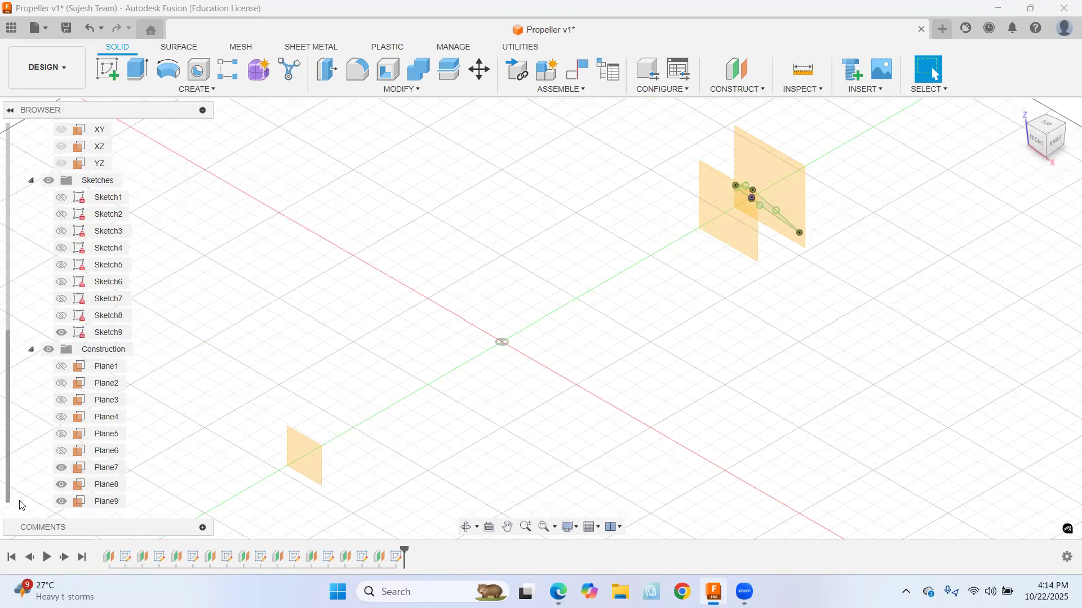
click(60, 473)
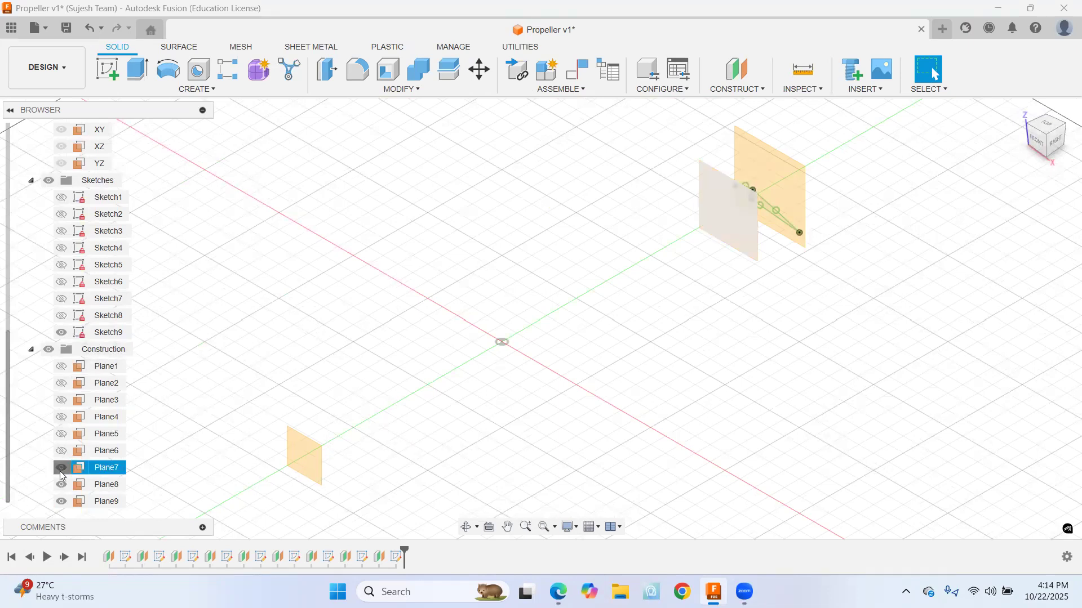
click(61, 469)
click(66, 503)
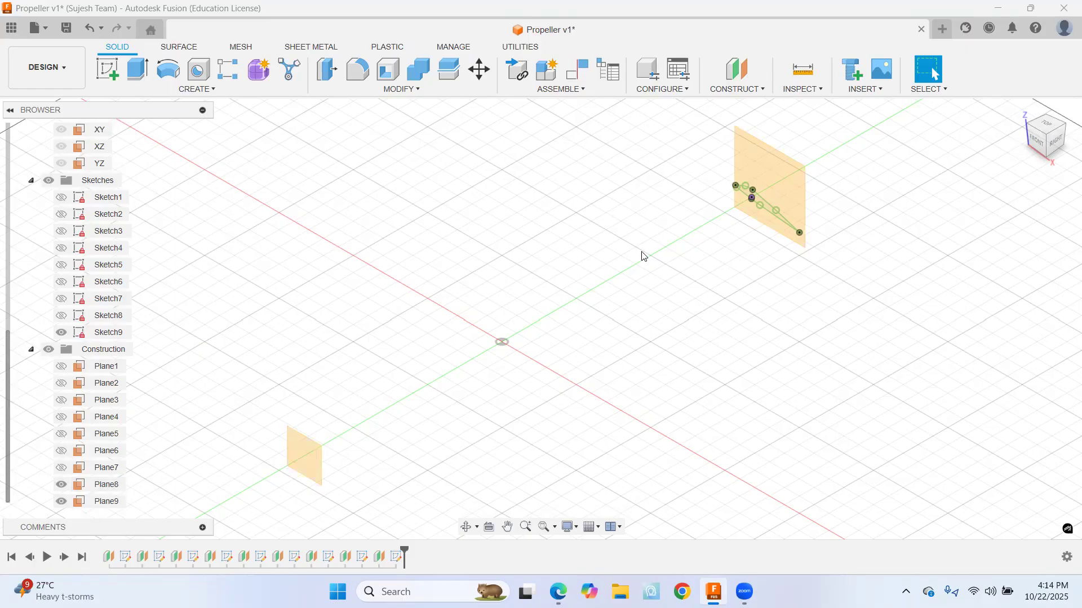
Create an offset plane at -28 mm from Plane8
click(733, 90)
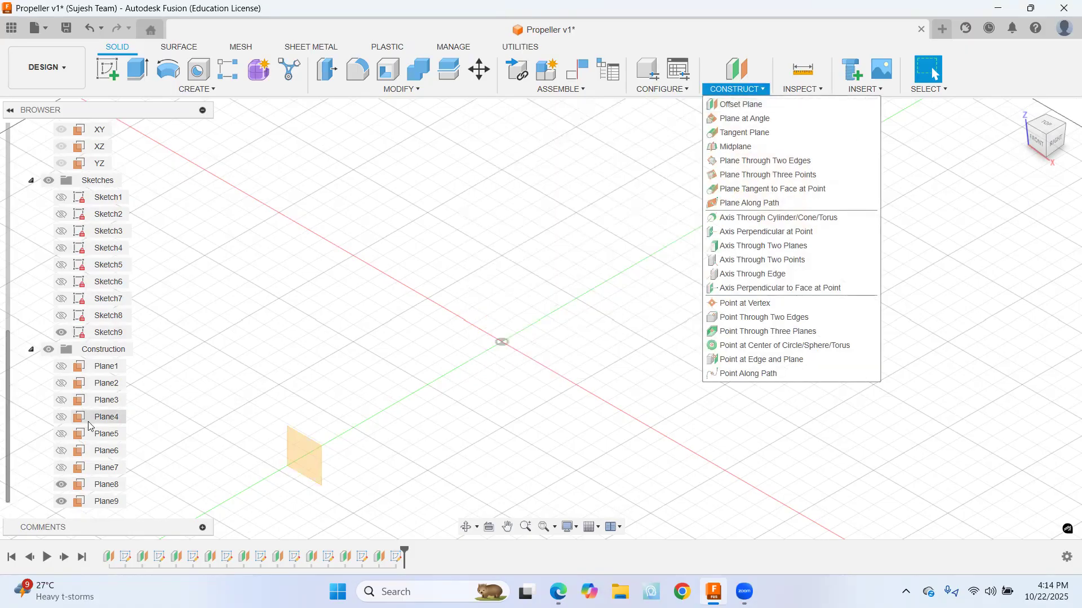
click(743, 105)
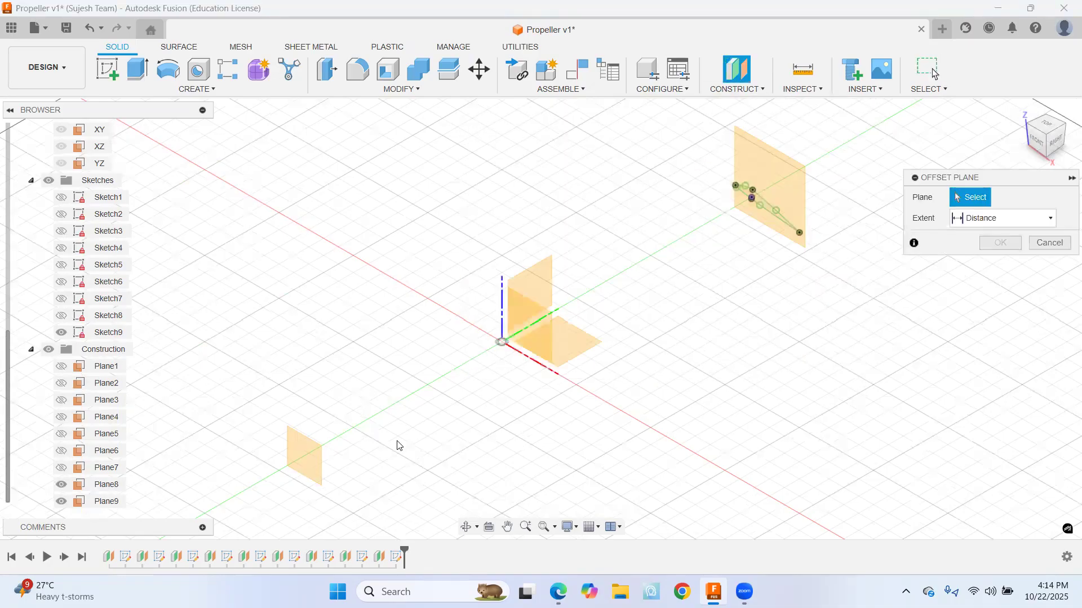
click(299, 449)
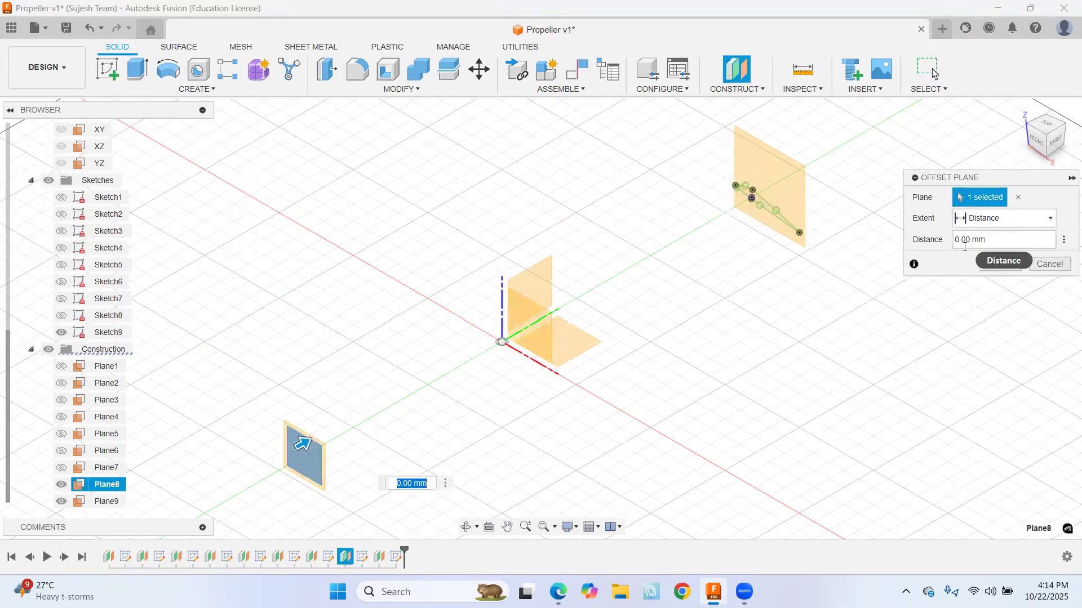
drag(958, 239, 948, 243)
text(-3)
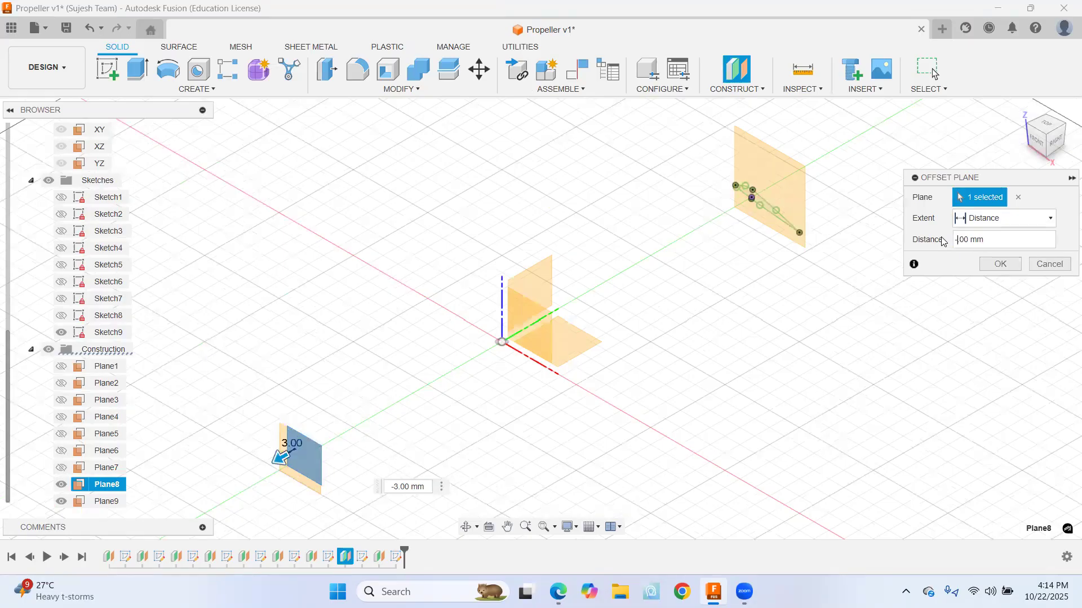
text(28)
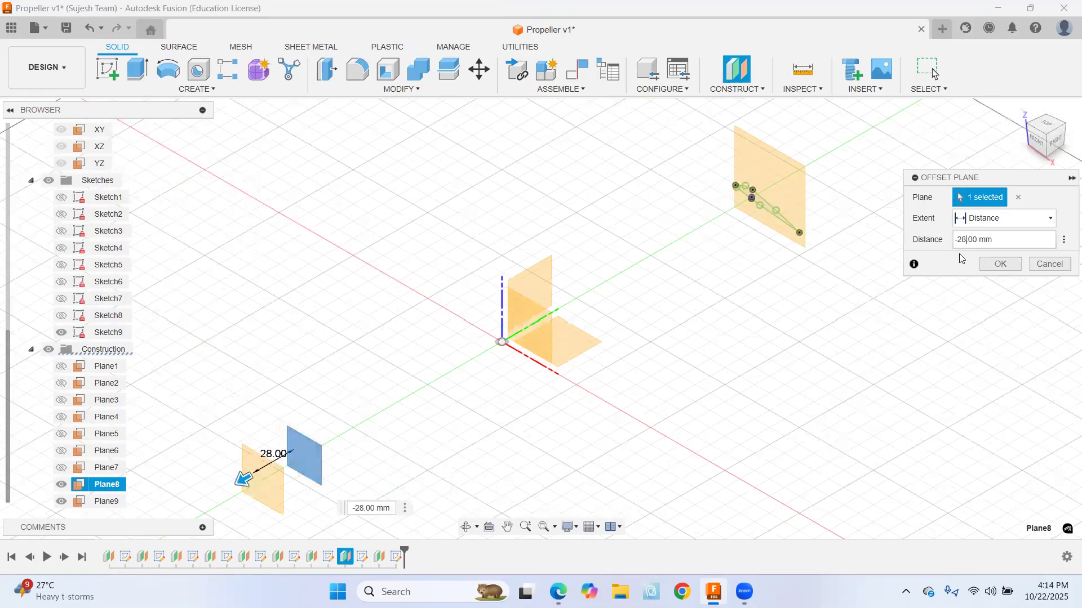
click(1001, 266)
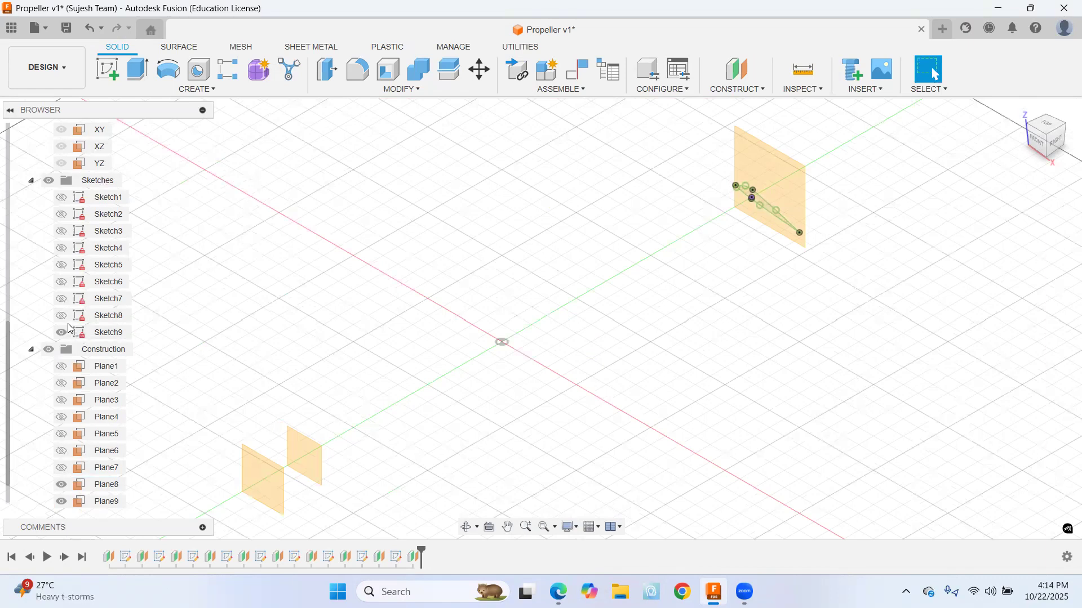
Hide Plane8 and Plane9, leaving the newest offset plane and the TA 8 airfoil sketch (Sketch9) displayed
click(61, 332)
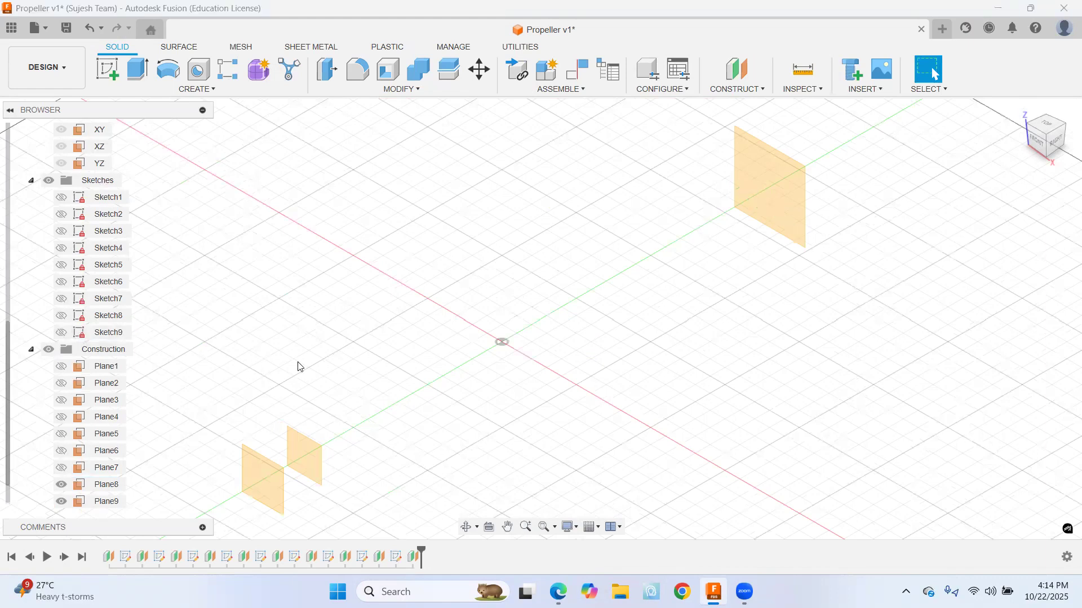
click(68, 472)
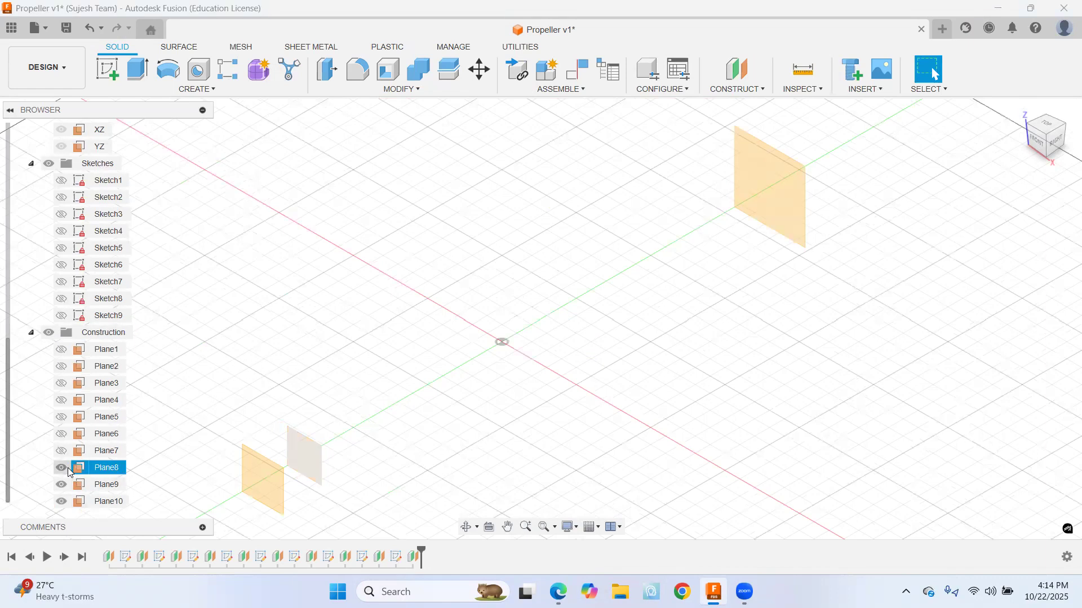
click(61, 316)
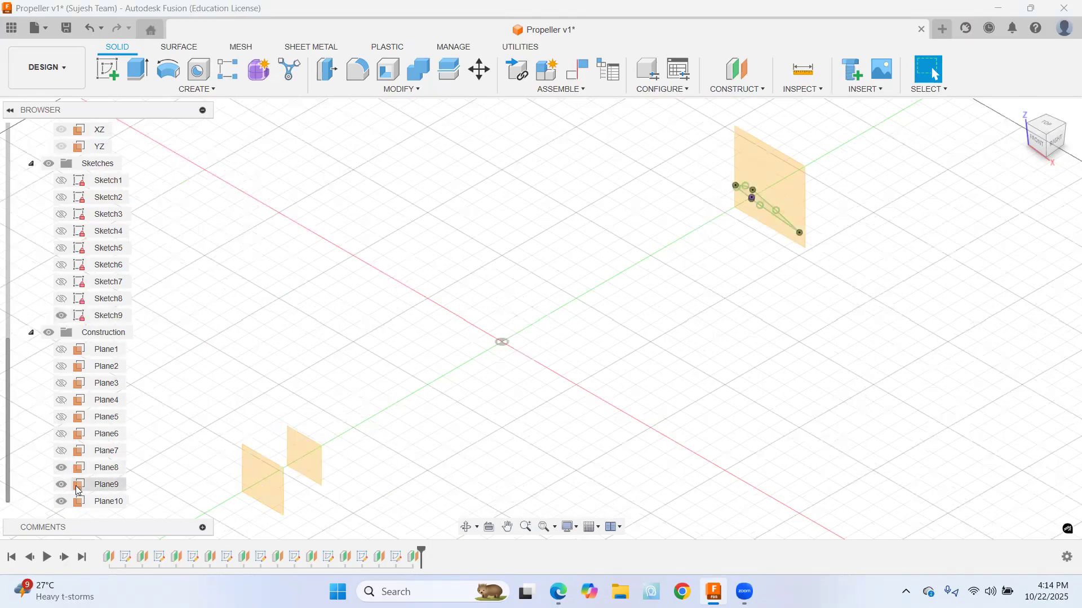
click(61, 468)
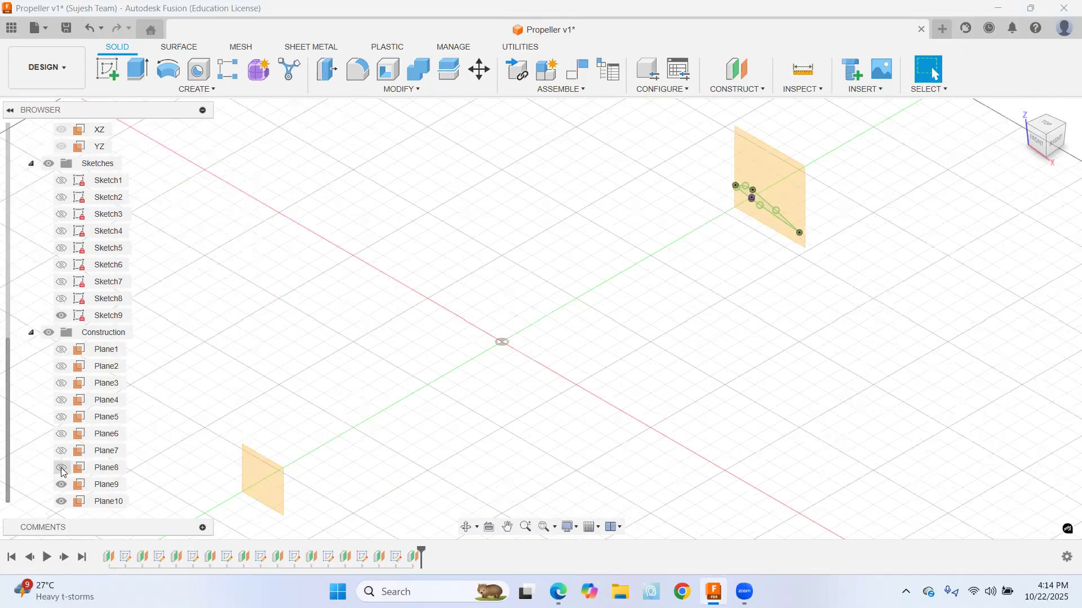
click(61, 468)
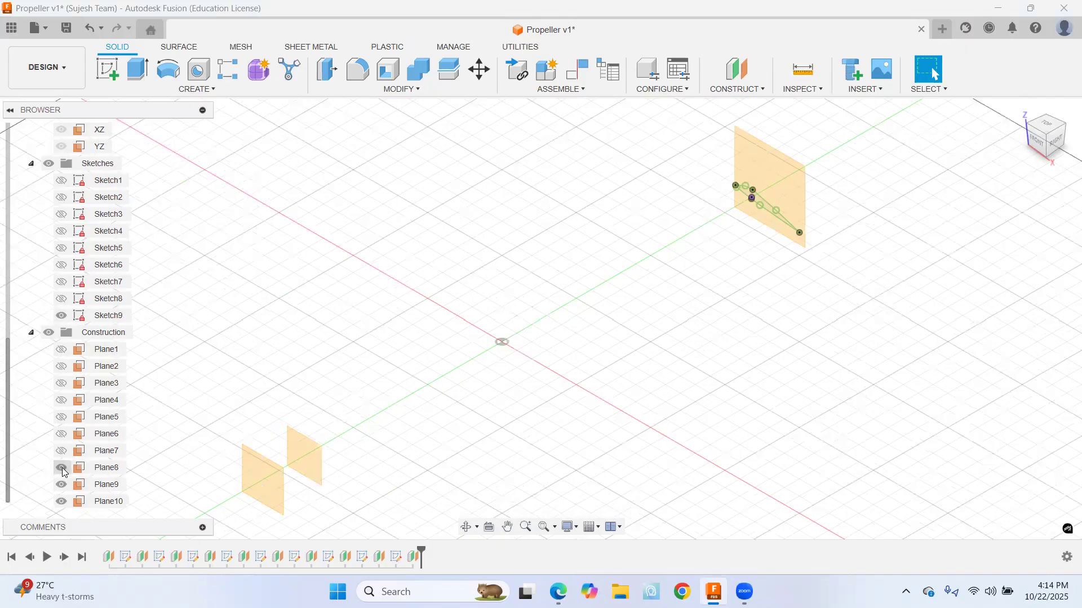
click(61, 469)
click(66, 487)
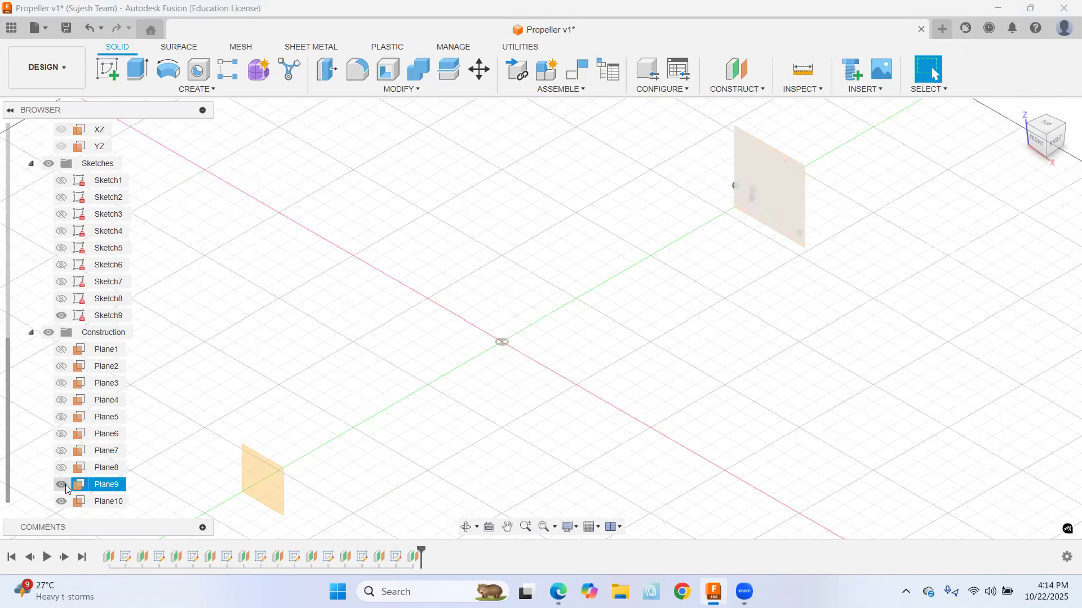
click(63, 485)
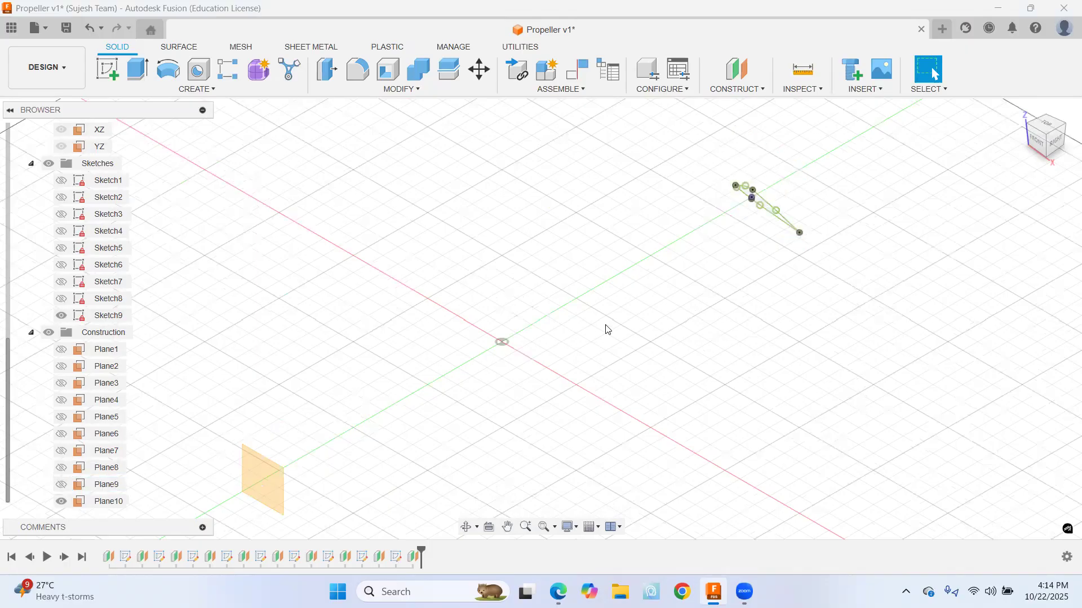
Start a sketch on Plane10 and project the four curves of the TA 8 airfoil from Sketch9 onto it
click(107, 68)
click(264, 477)
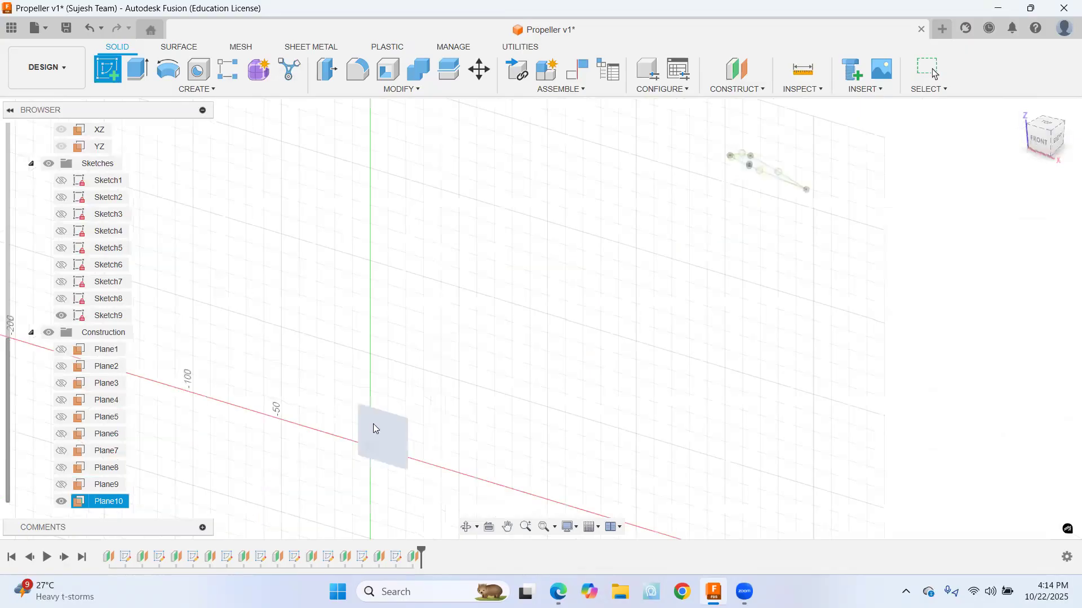
scroll(560, 337, up, 5)
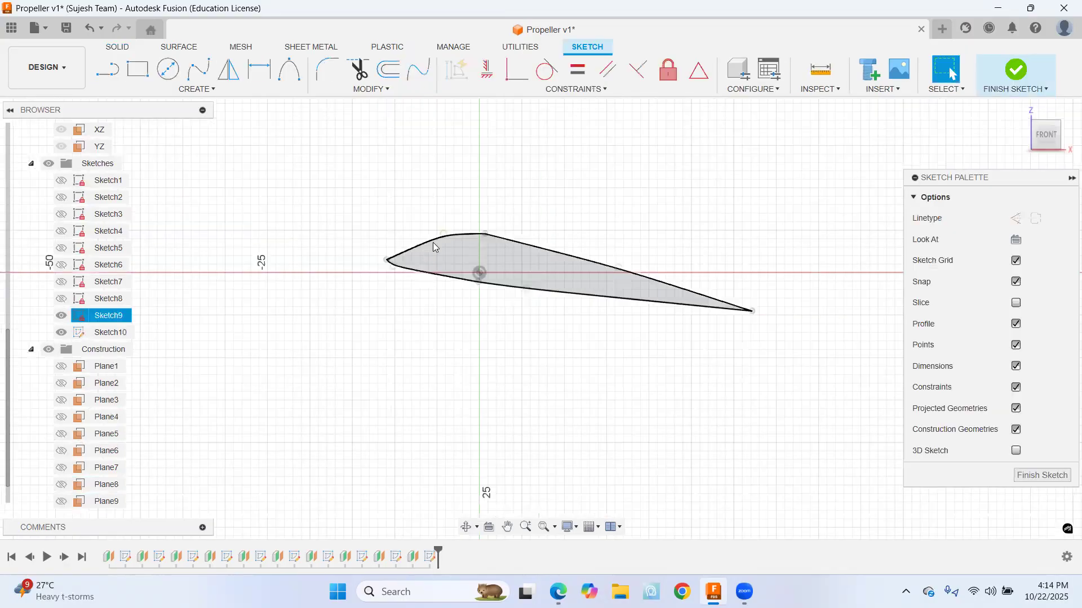
click(207, 187)
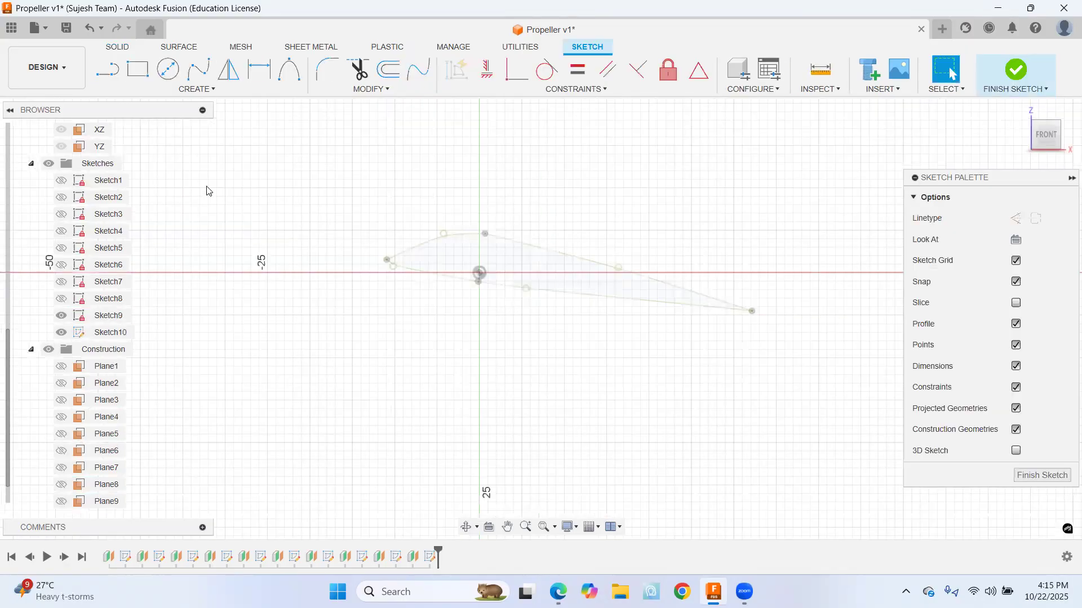
click(202, 92)
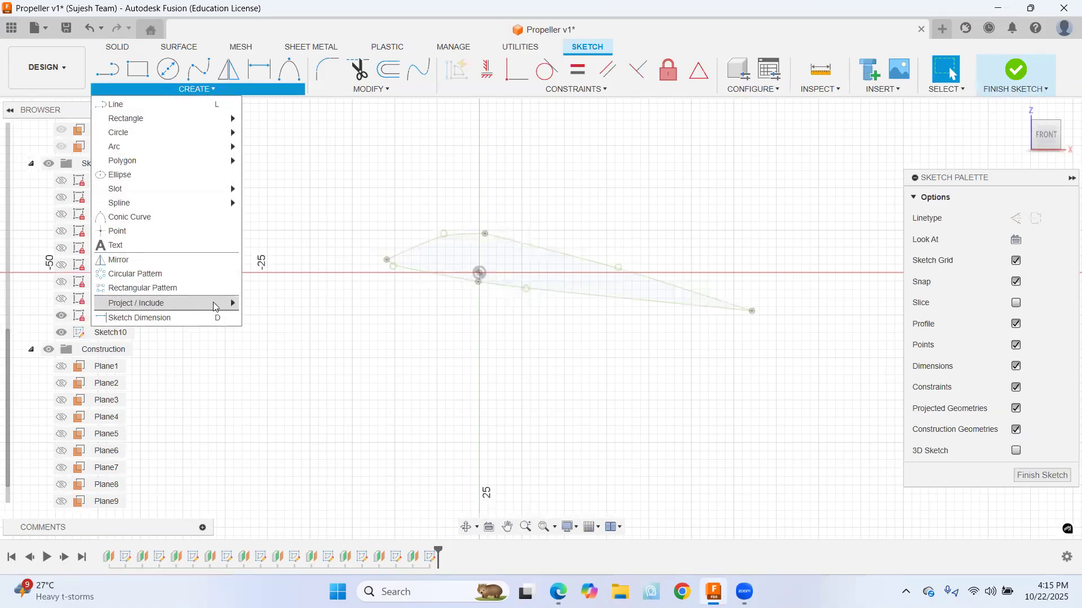
click(297, 303)
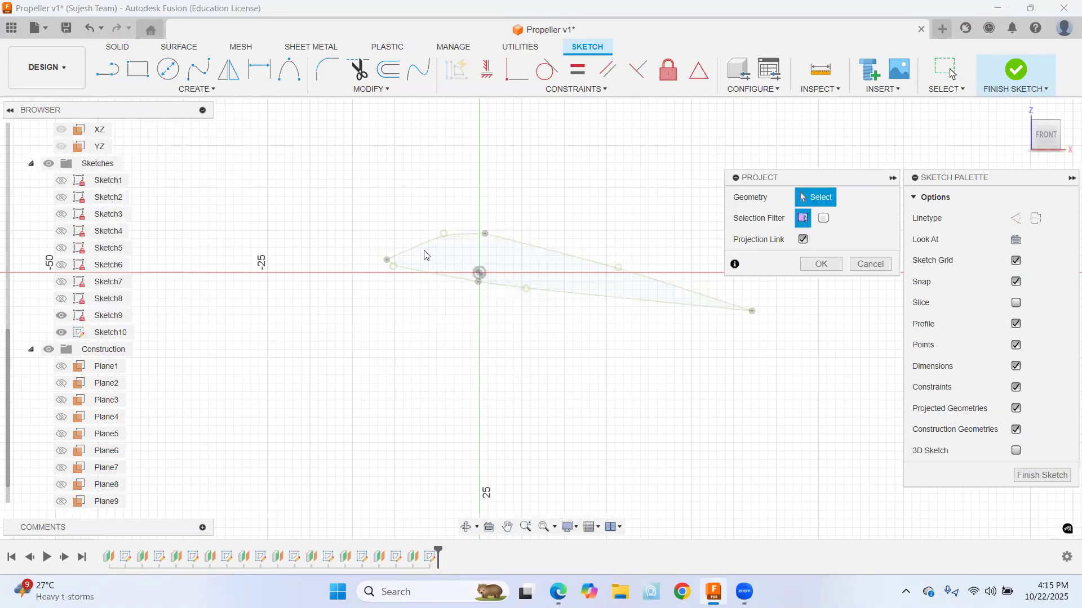
click(424, 250)
click(535, 247)
click(559, 293)
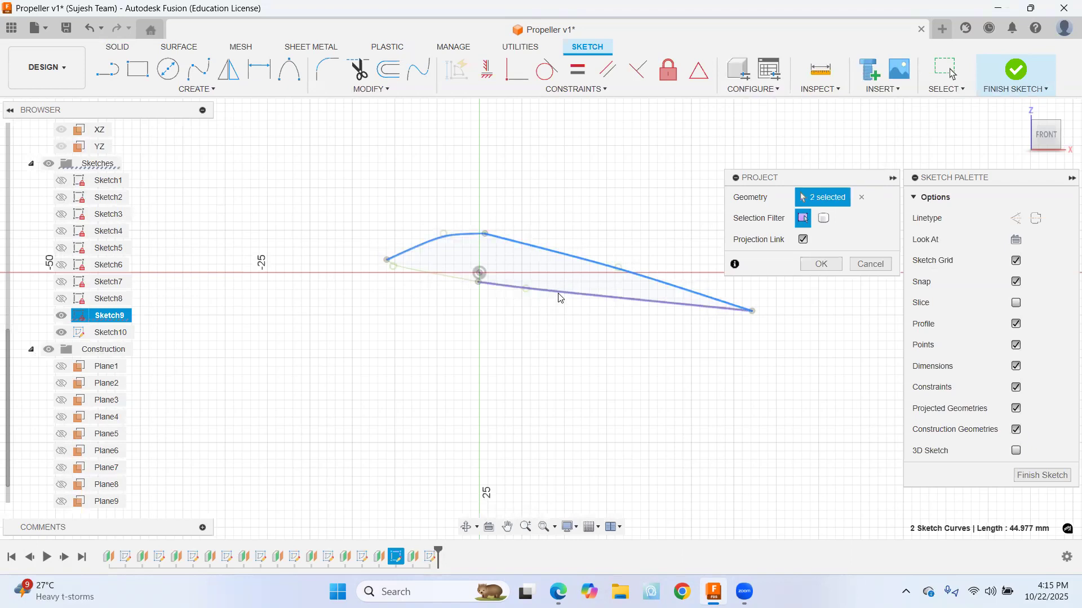
click(459, 280)
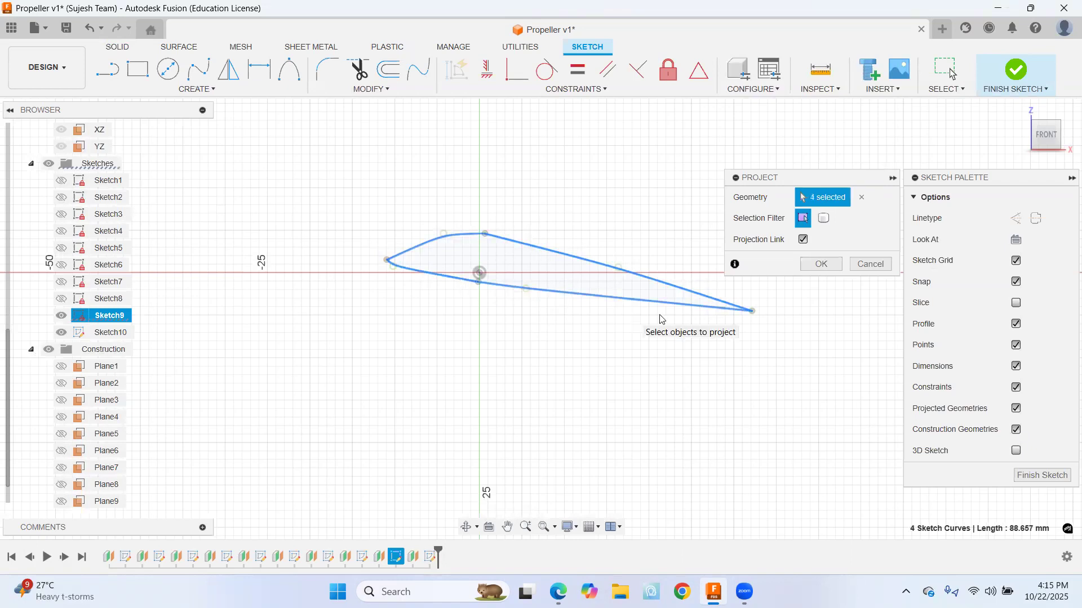
click(822, 265)
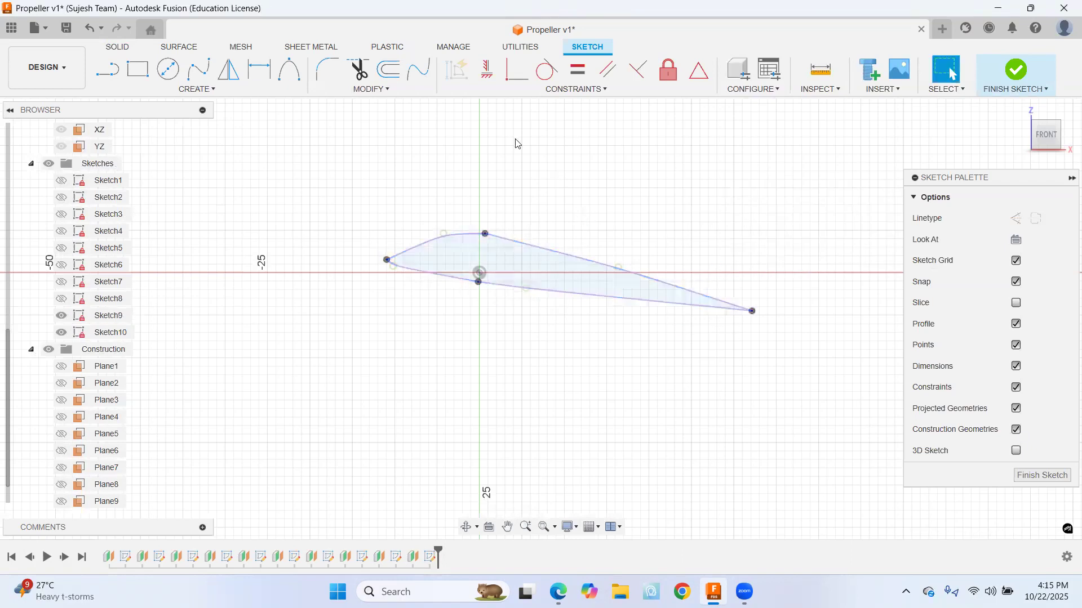
Sketch a vertical mirror line about 13 mm long upward from the origin
click(107, 69)
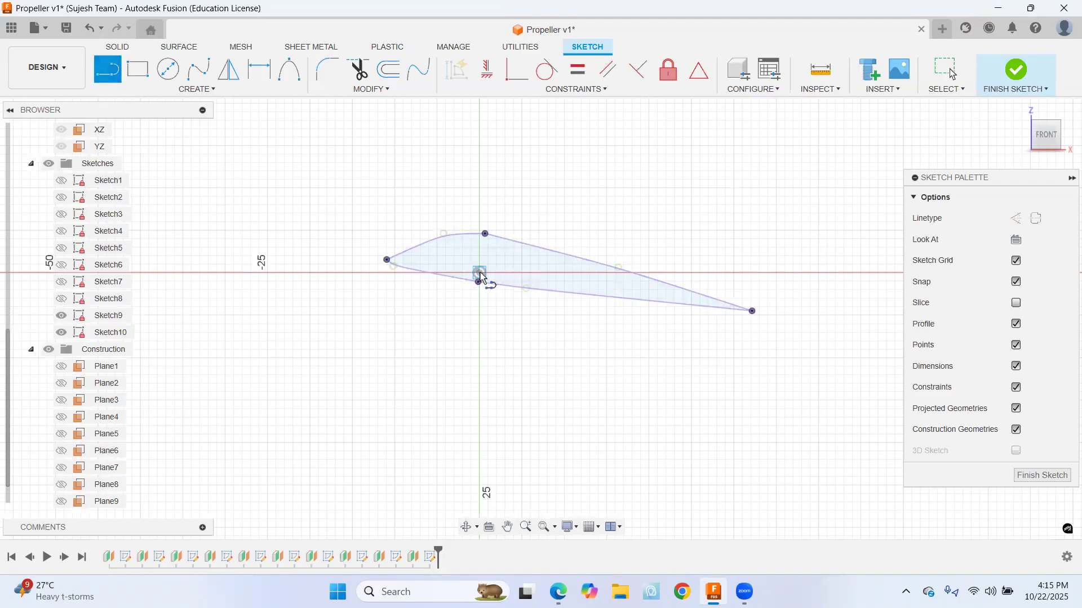
click(480, 273)
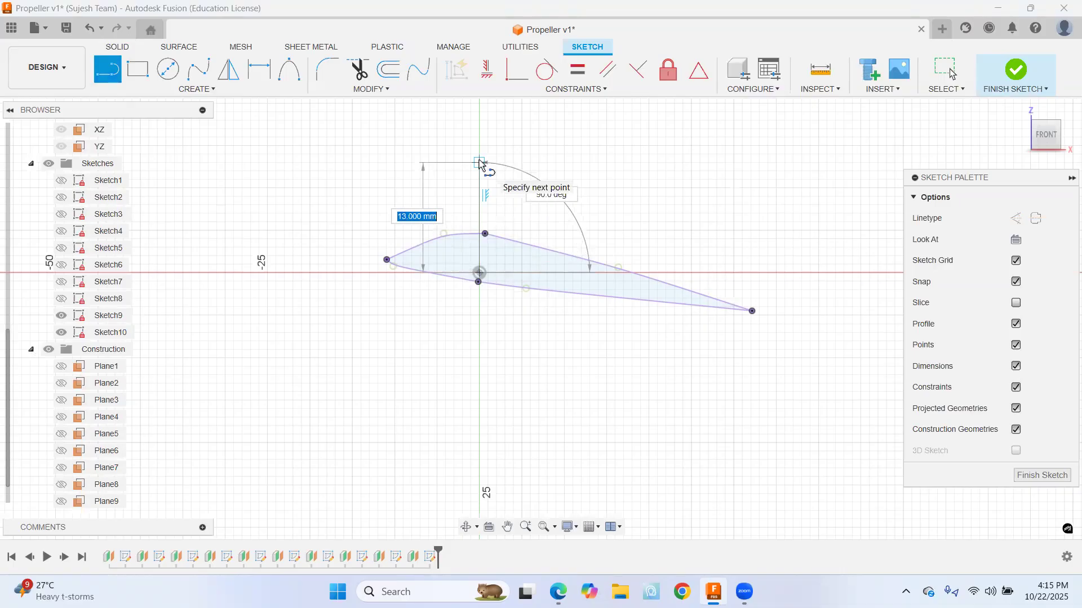
click(479, 163)
click(515, 244)
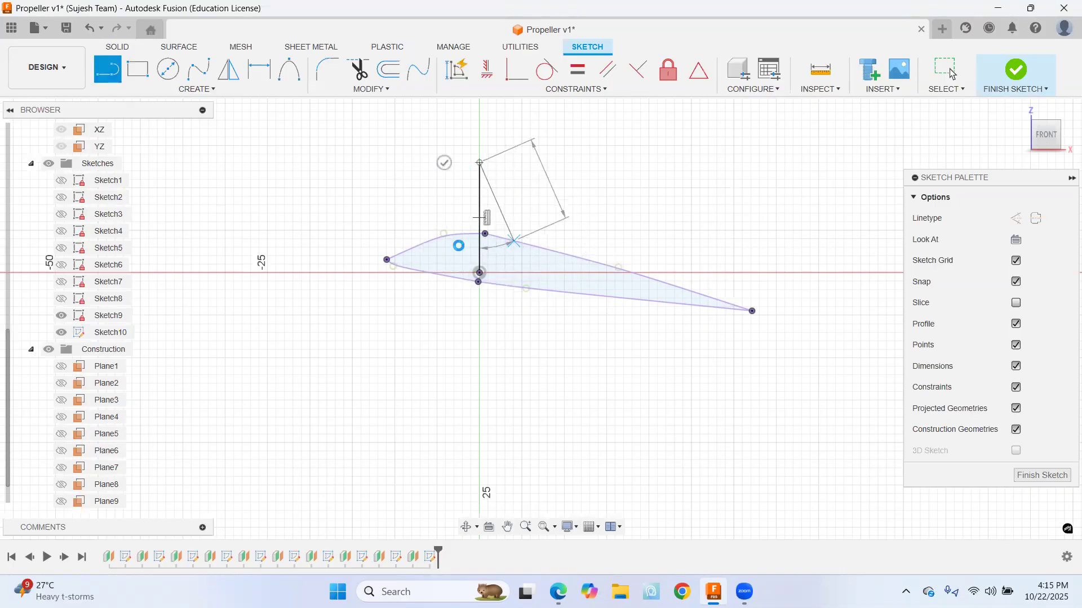
key(Escape)
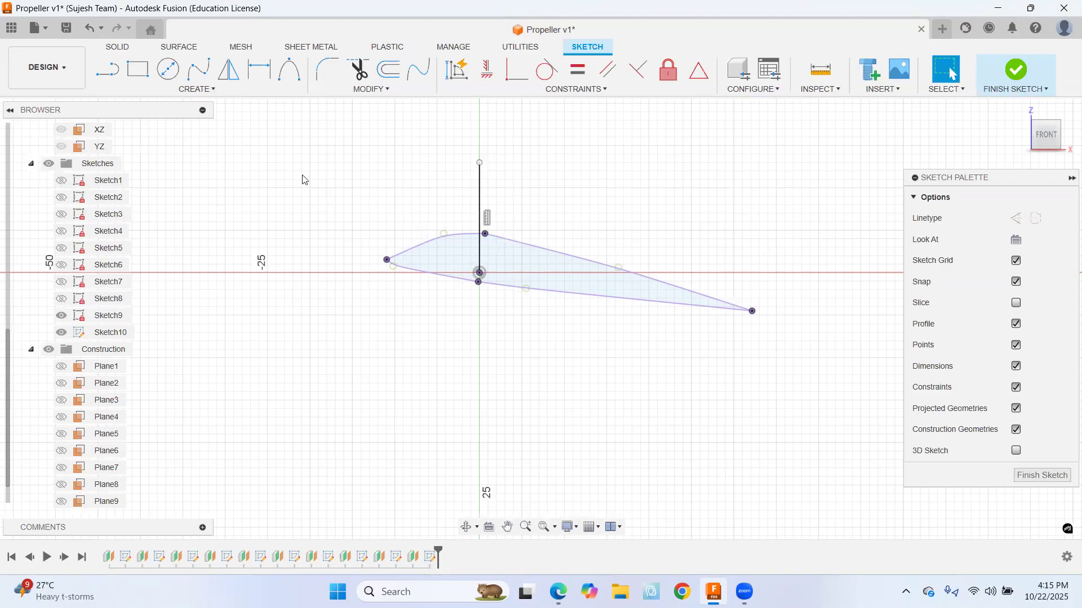
Mirror the whole projected airfoil outline about the vertical line
click(229, 69)
drag(348, 212, 801, 355)
click(800, 221)
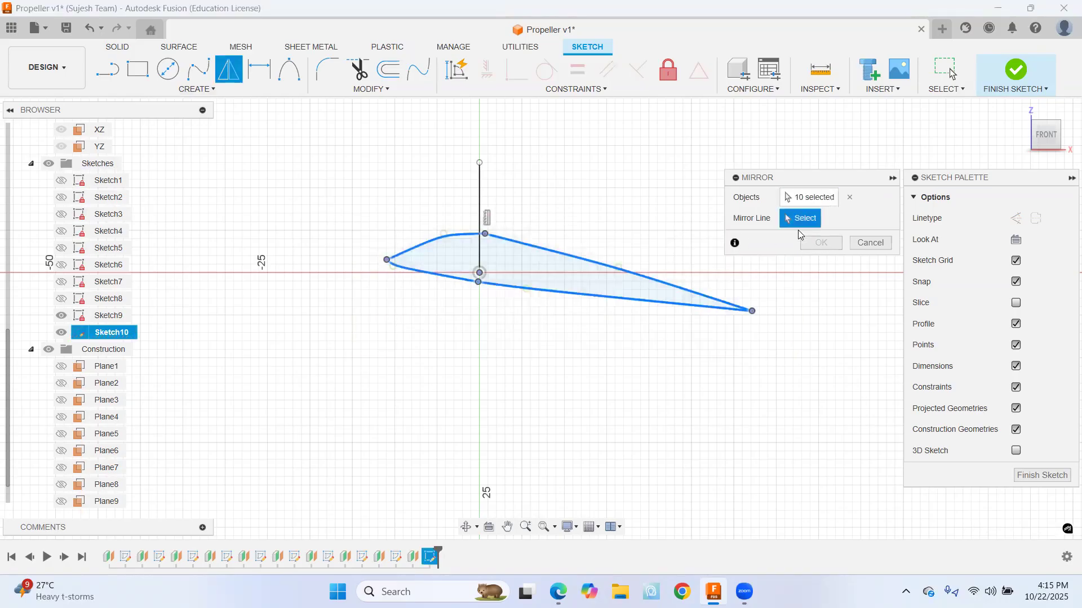
click(480, 199)
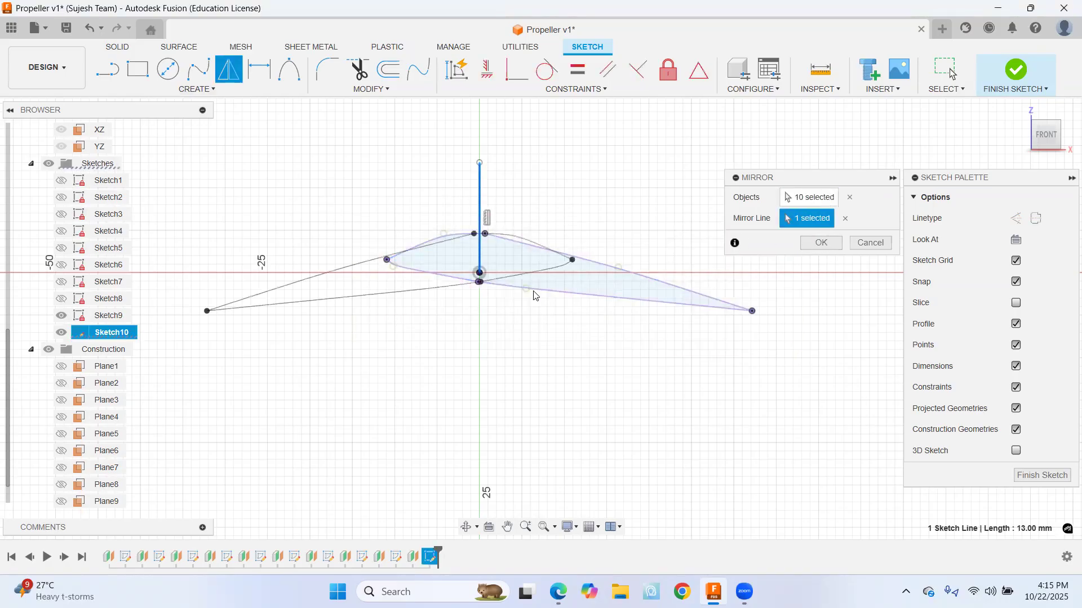
click(837, 239)
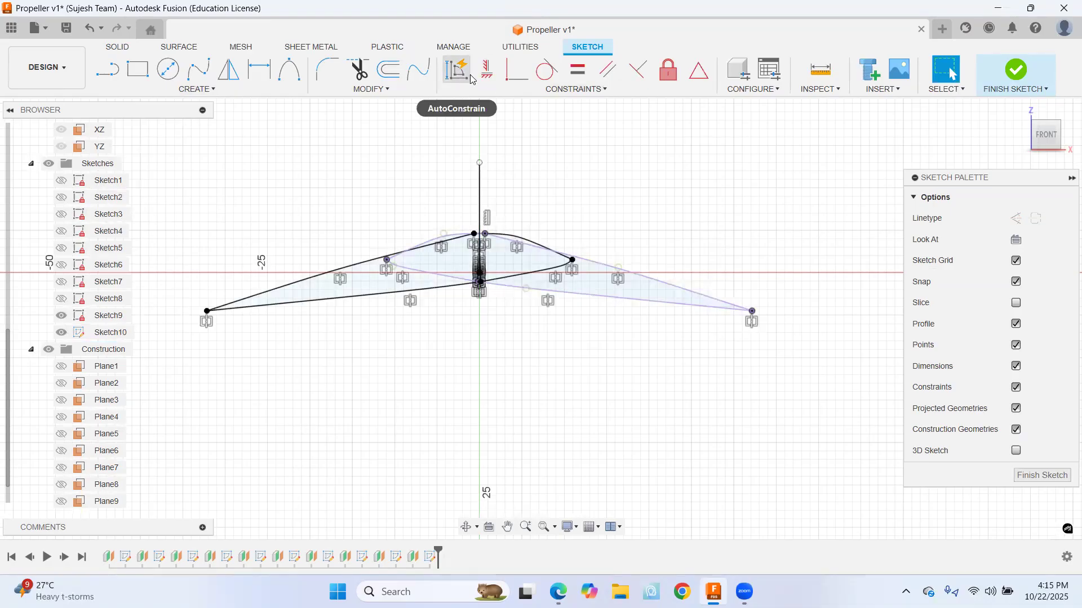
Apply the Fix constraint to the mirrored airfoil outline
click(668, 70)
drag(174, 221, 586, 398)
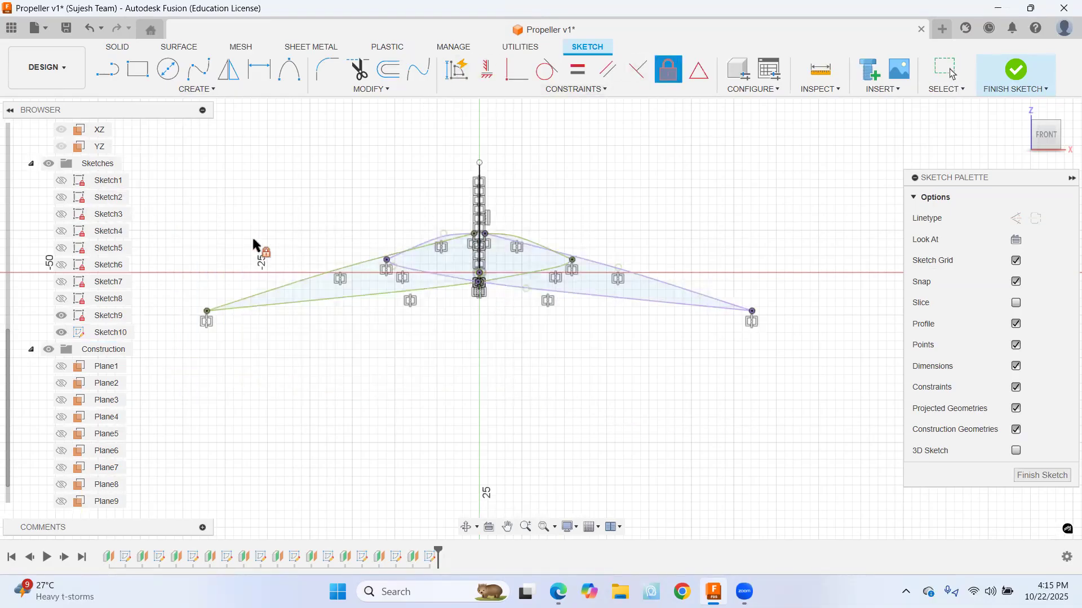
key(Escape)
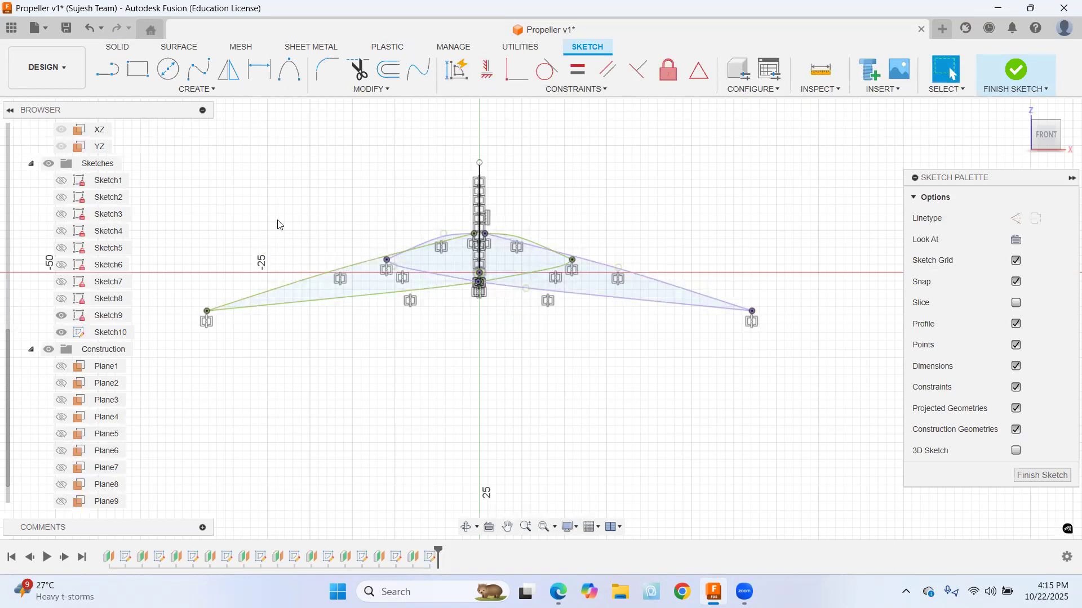
Delete the vertical mirror line and finish the sketch
click(483, 194)
key(Delete)
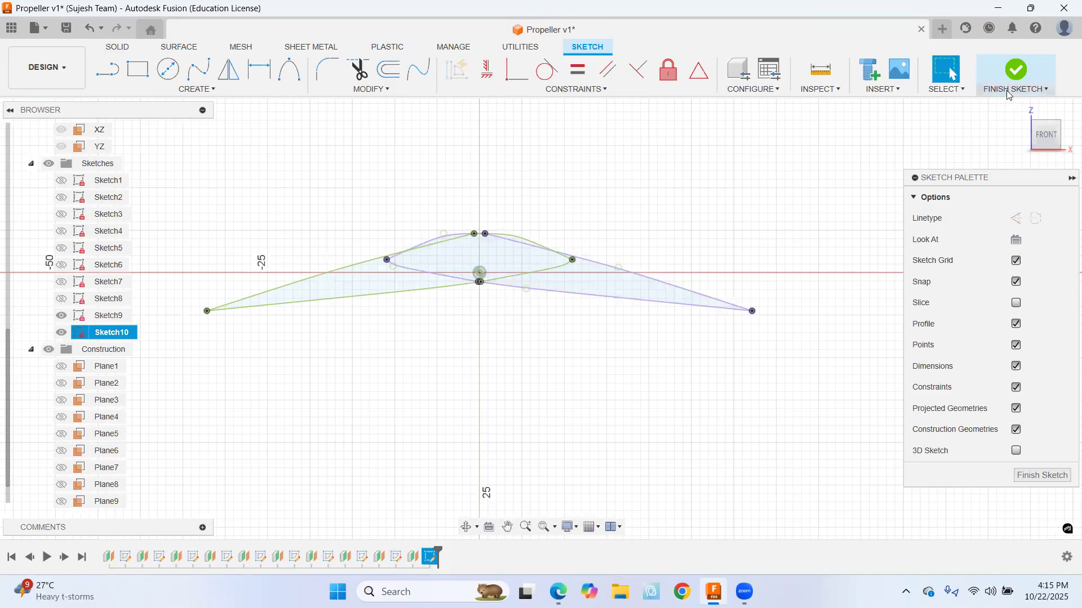
click(1015, 72)
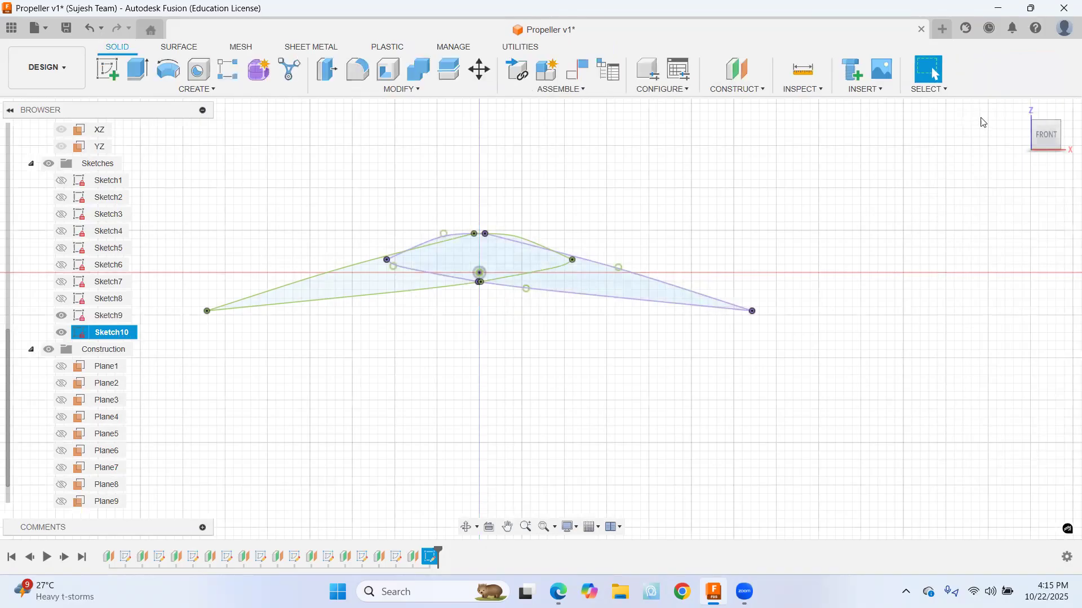
click(1021, 111)
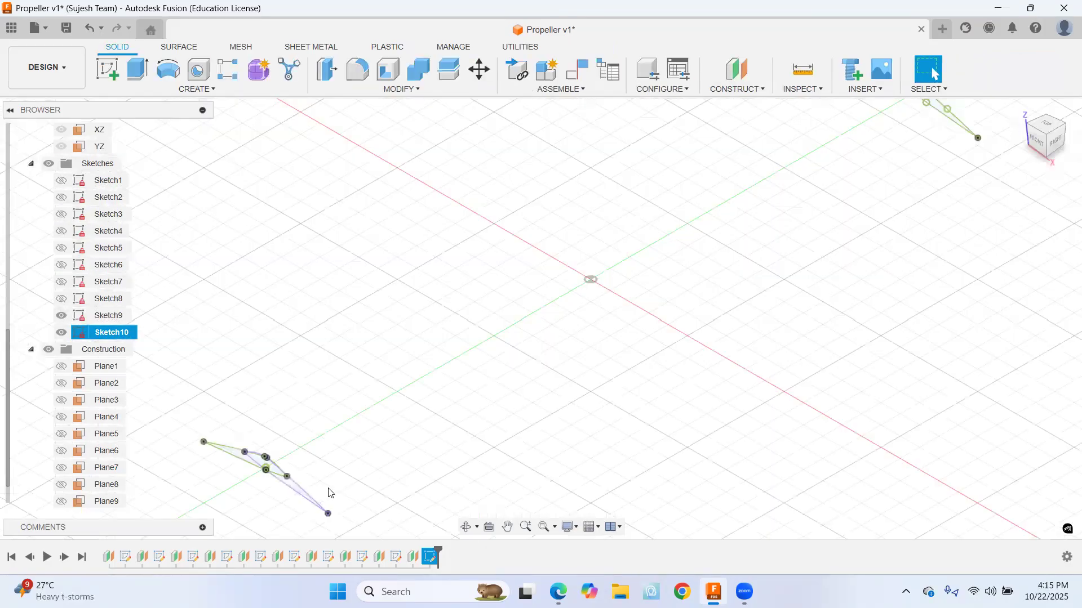
Remove the projected airfoil curves from Sketch10, leaving only the mirrored outline
middle_drag(300, 489, 455, 347)
scroll(455, 347, up, 5)
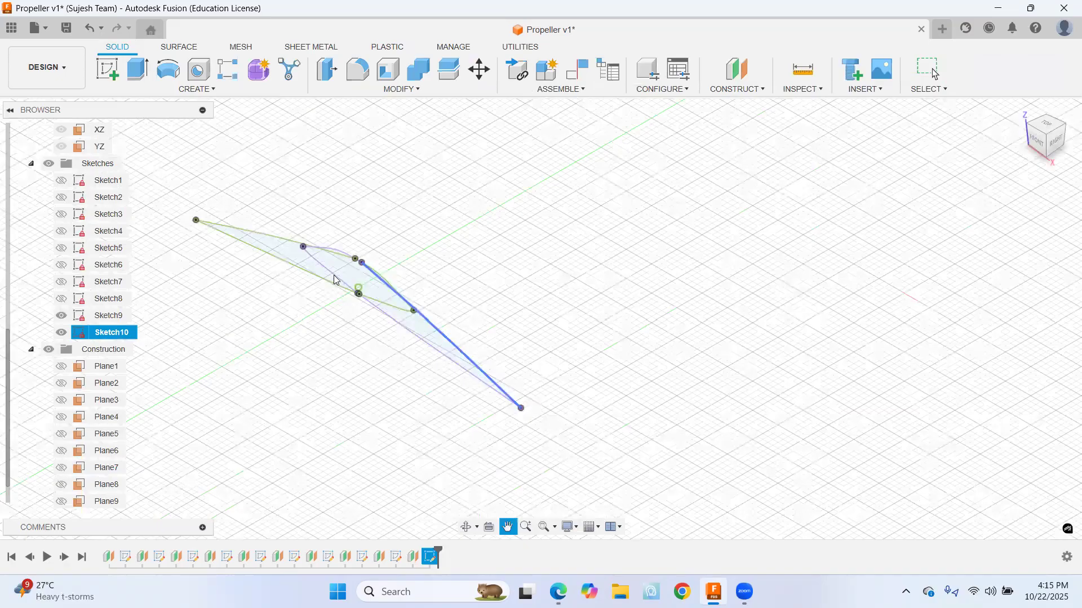
key(Escape)
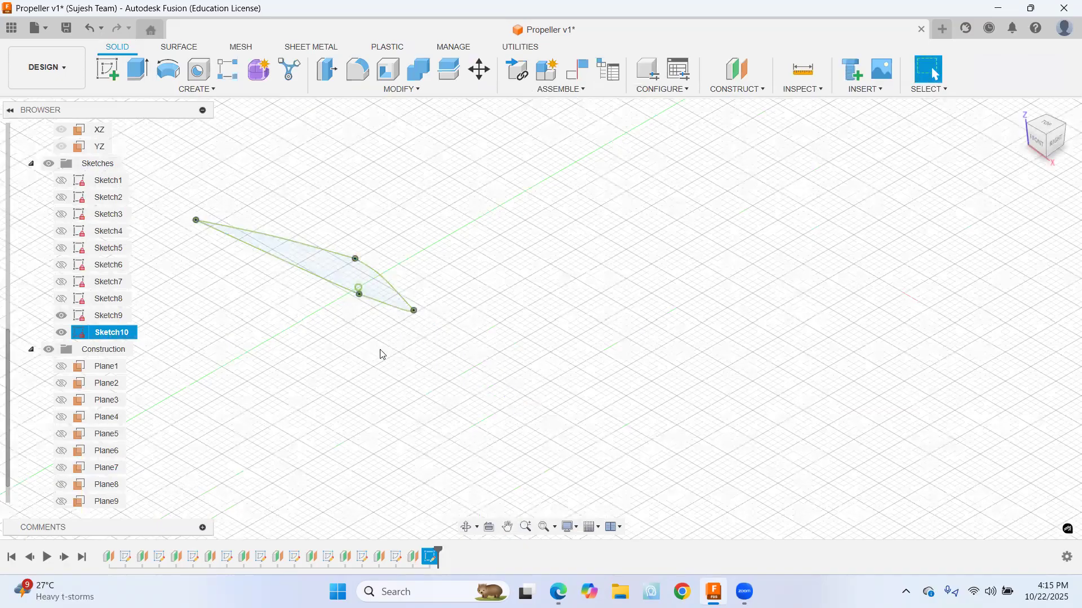
Show Plane9 and Plane10 together with the two TA 8 airfoil sketches
scroll(484, 377, down, 1)
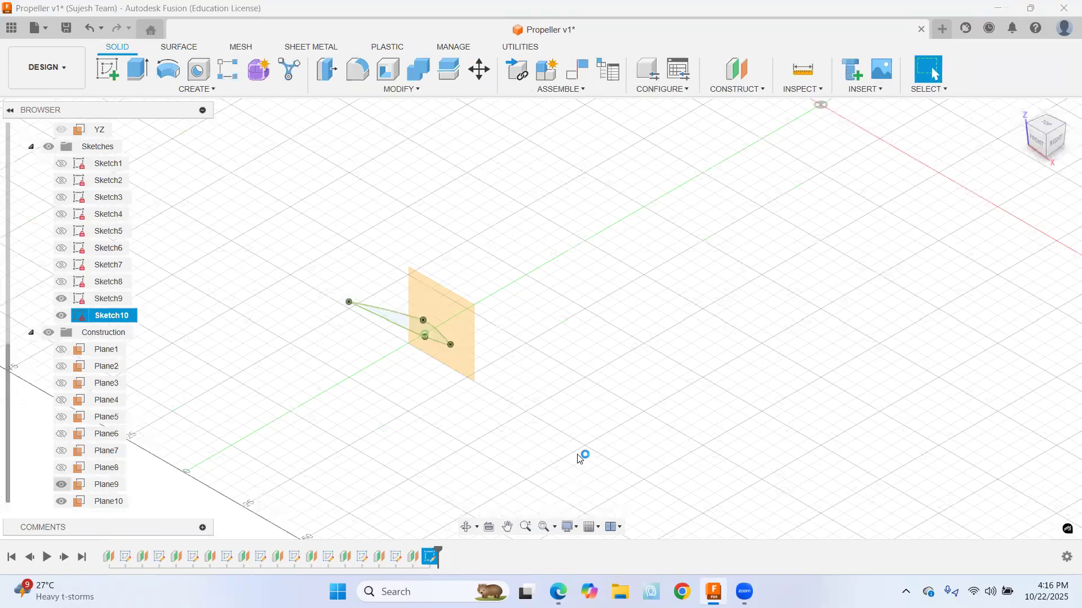
scroll(219, 475, down, 3)
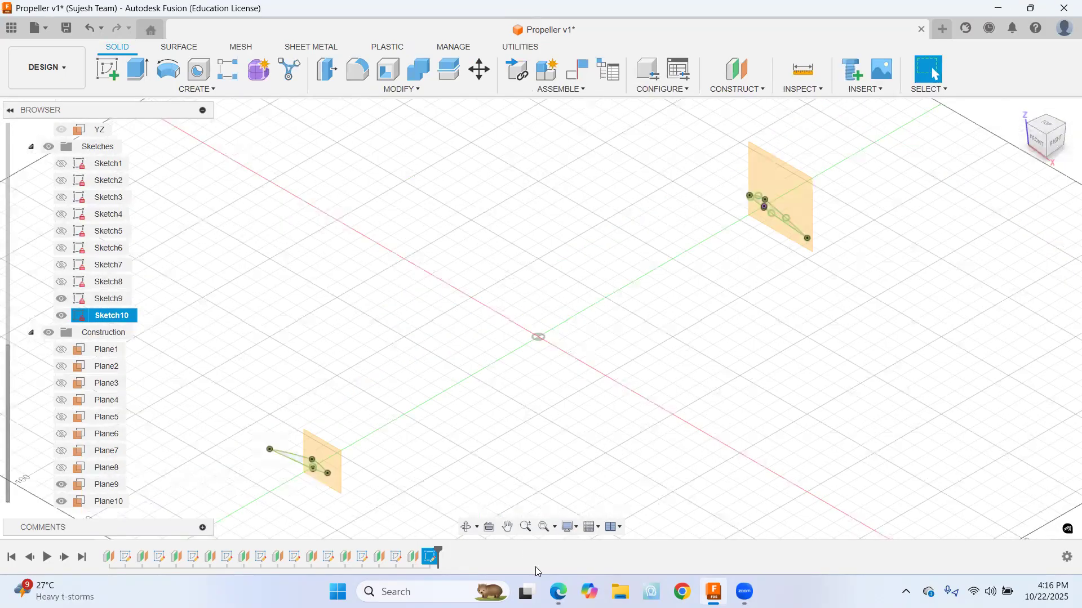
scroll(203, 478, down, 1)
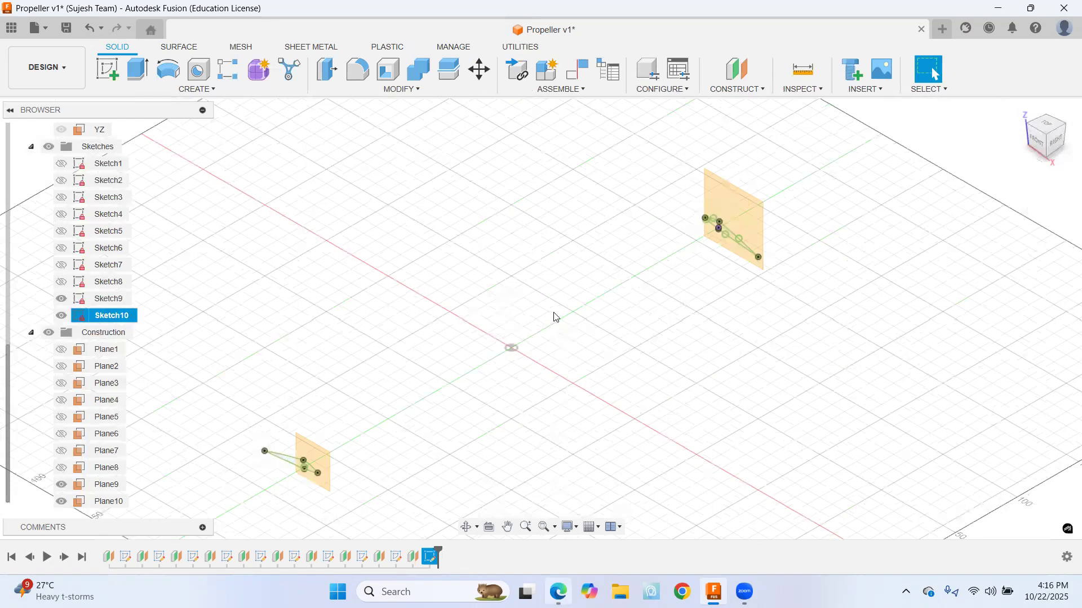
Switch to the PDF drawing in Edge and examine the section spacing in the propeller's front view on page 3
key(alt+Tab)
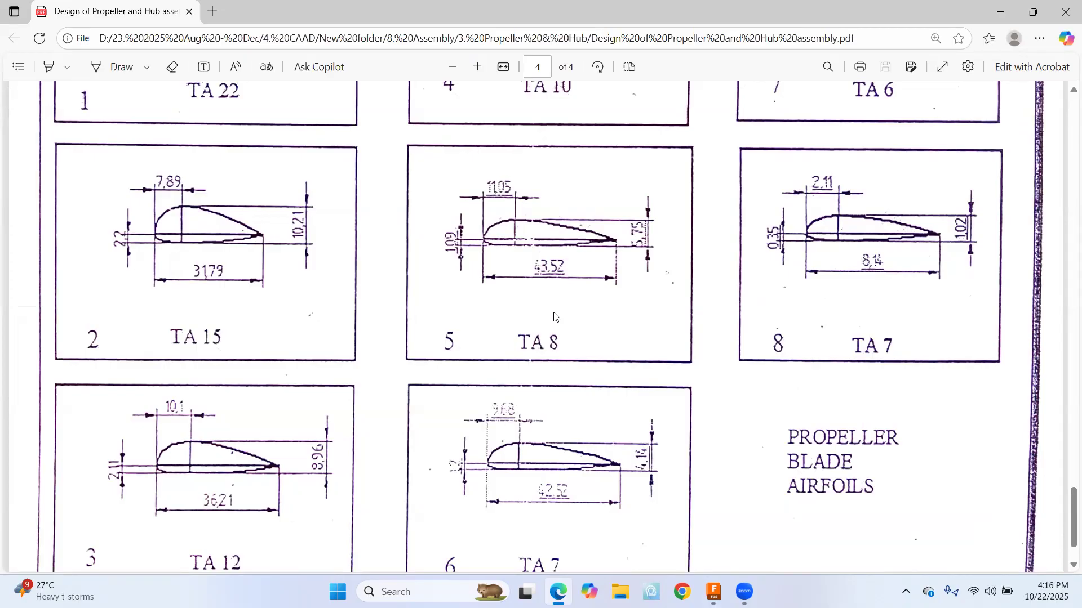
scroll(627, 279, up, 10)
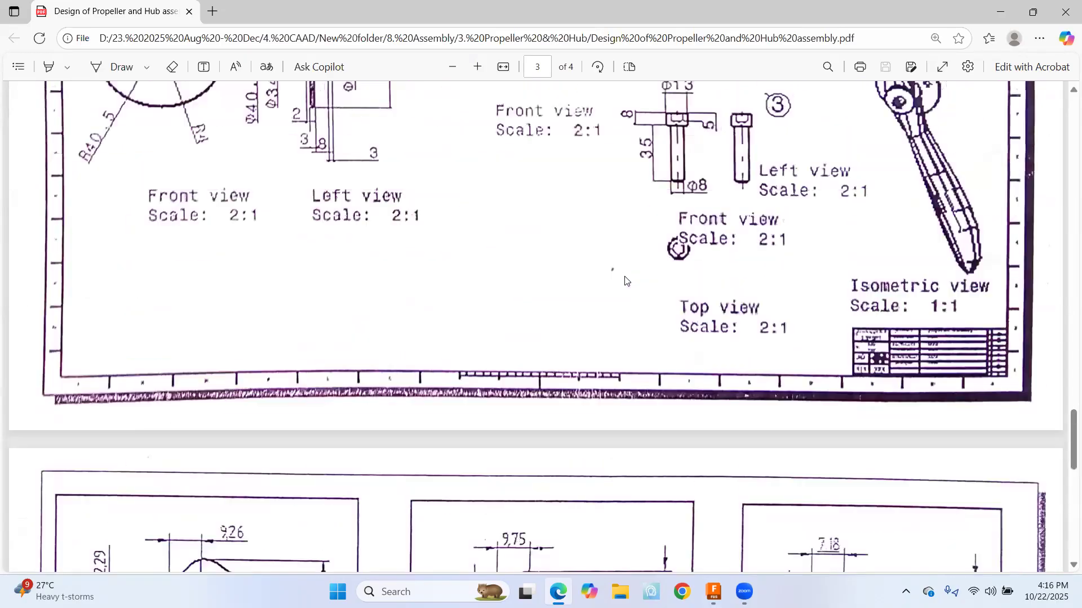
scroll(674, 280, up, 4)
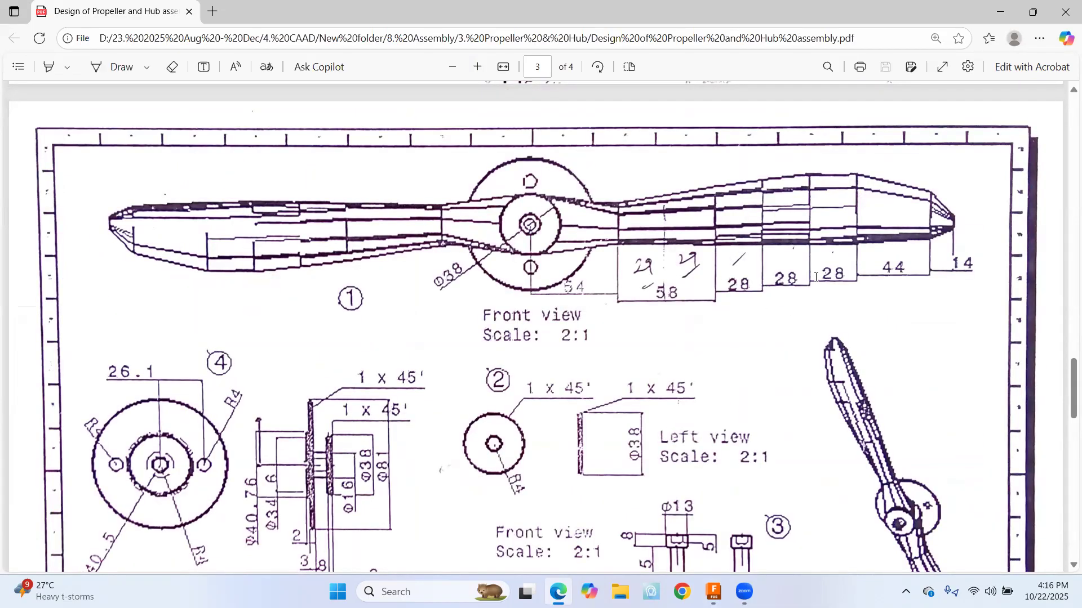
Switch back to Fusion and hide Sketch9, Sketch10 and Plane10, leaving Plane9 shown
key(alt+Tab)
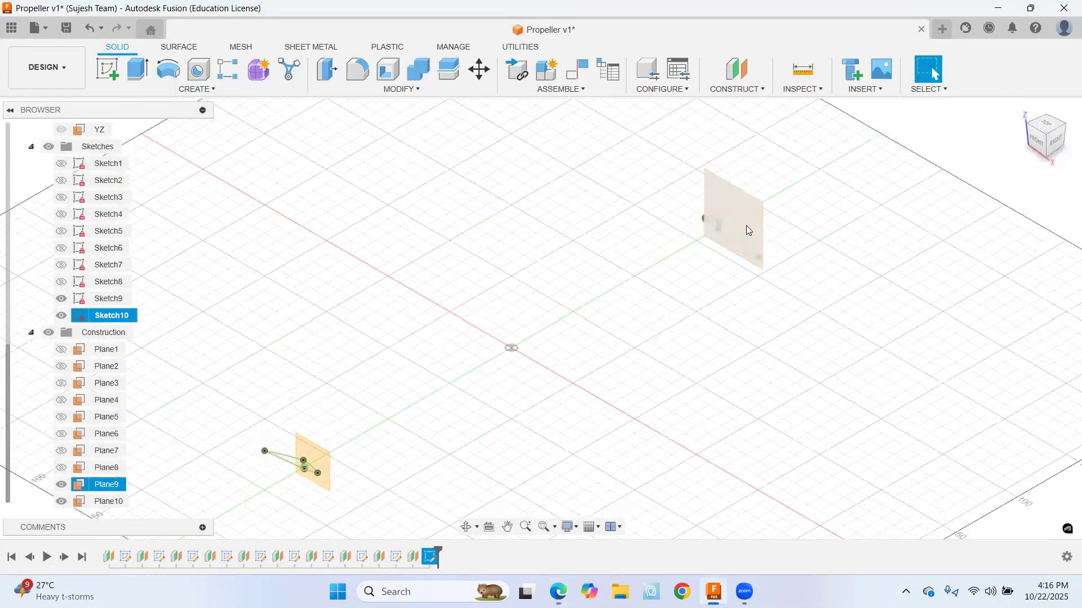
click(62, 298)
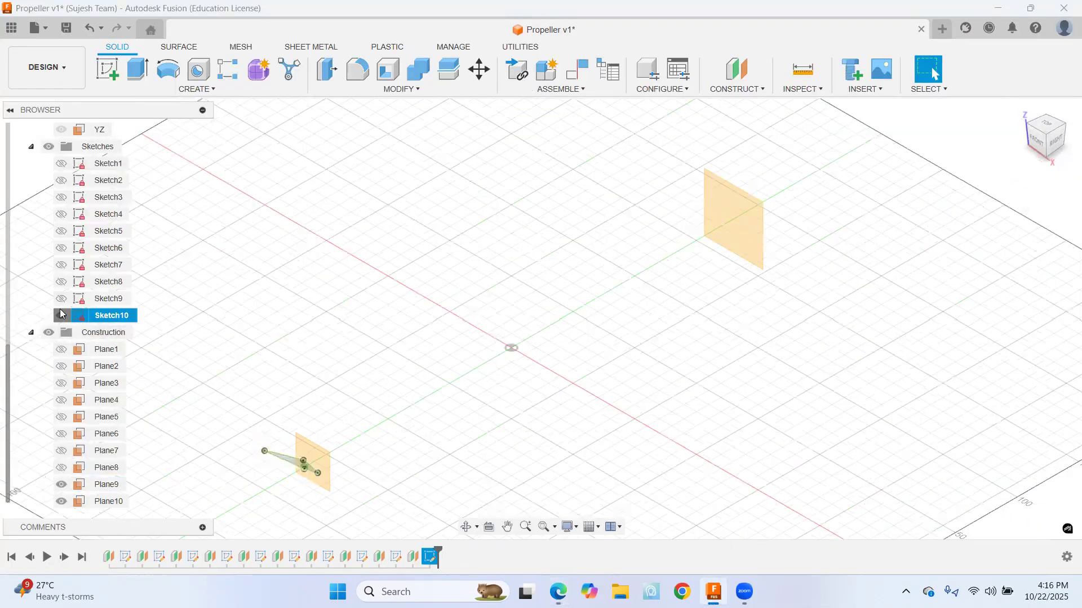
click(61, 316)
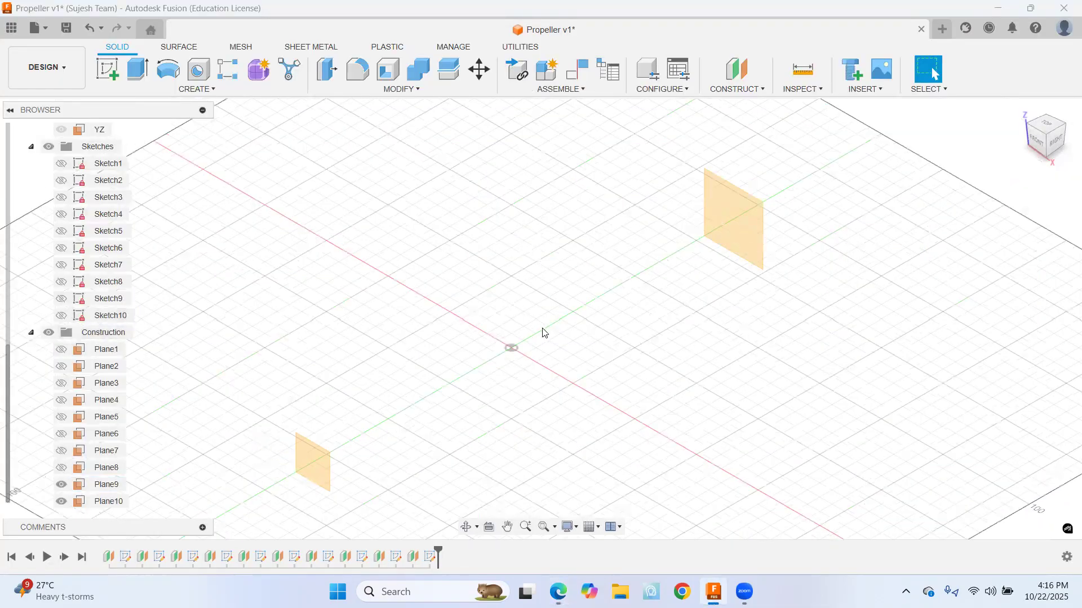
click(67, 487)
click(62, 485)
click(62, 503)
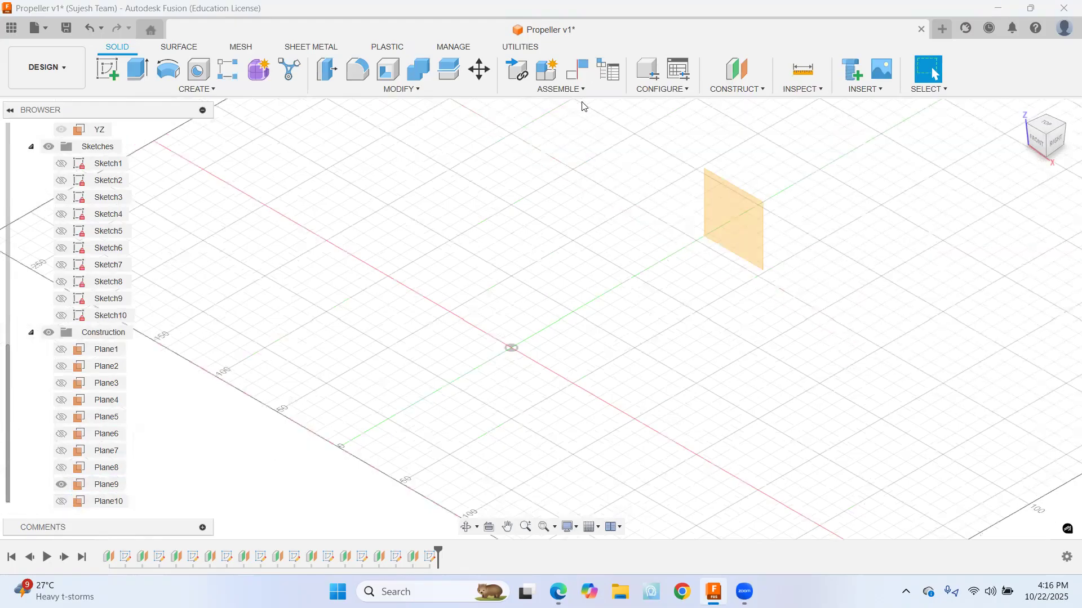
Create a construction plane offset 28 mm outward from Plane9
click(755, 90)
click(732, 104)
click(728, 218)
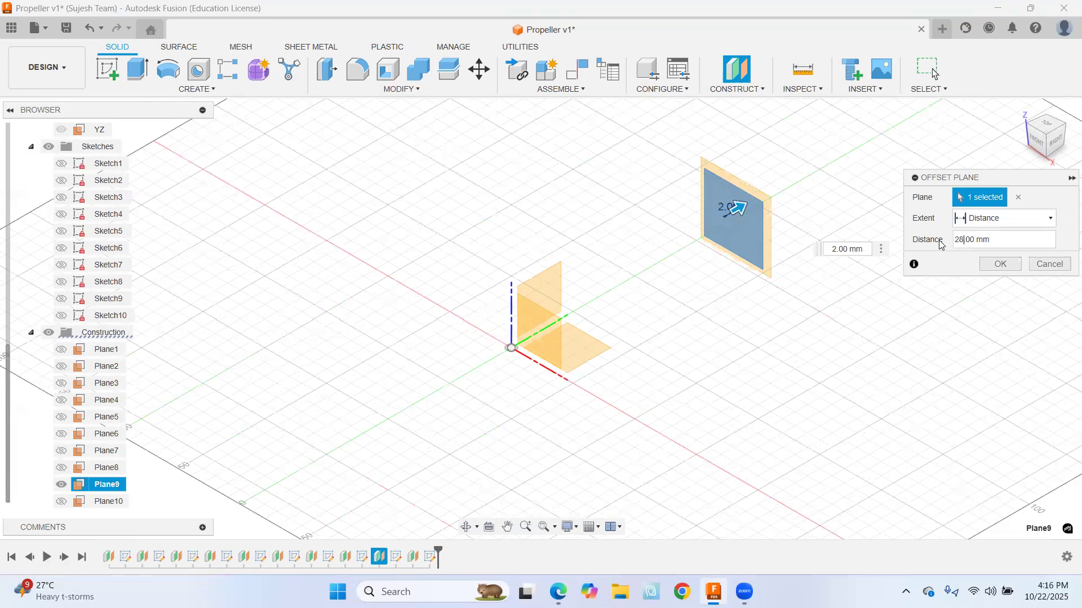
text(8)
click(1009, 268)
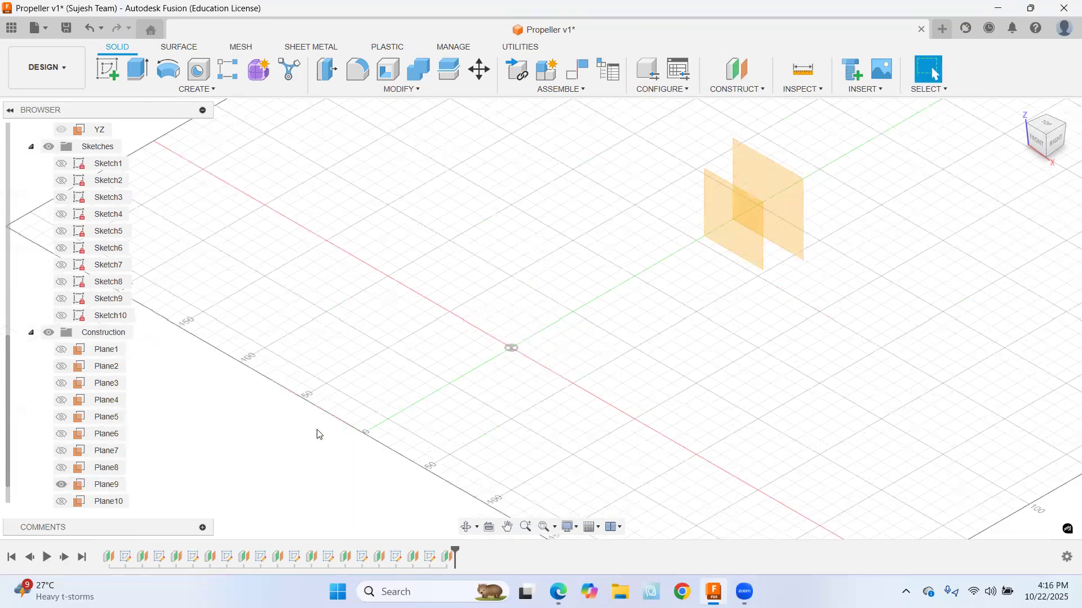
Hide Plane9 and start a sketch on the new outermost offset plane
click(67, 489)
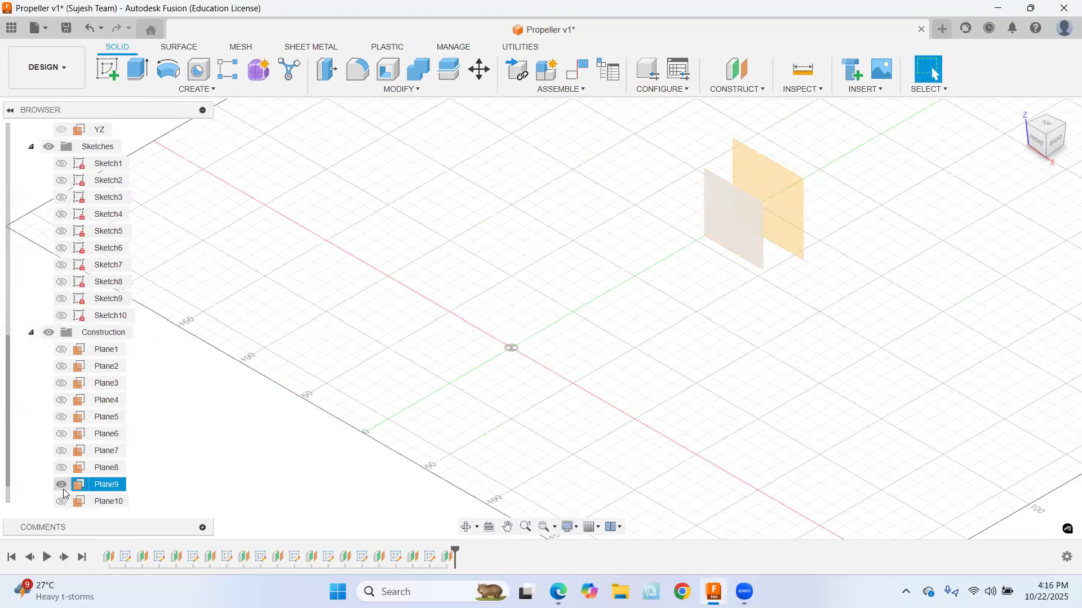
click(62, 488)
scroll(68, 489, down, 1)
click(71, 501)
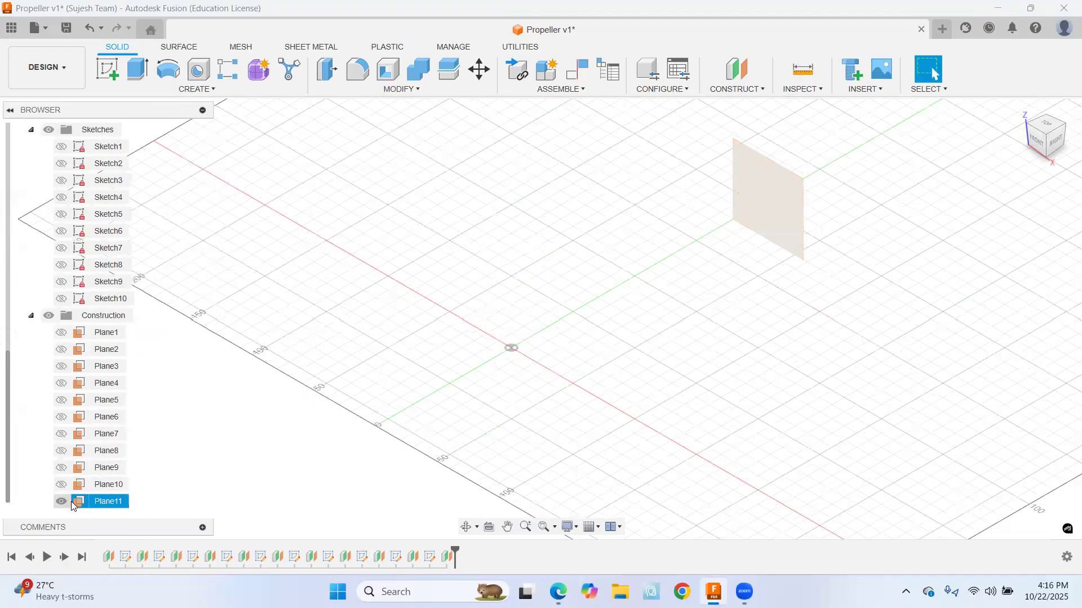
click(307, 387)
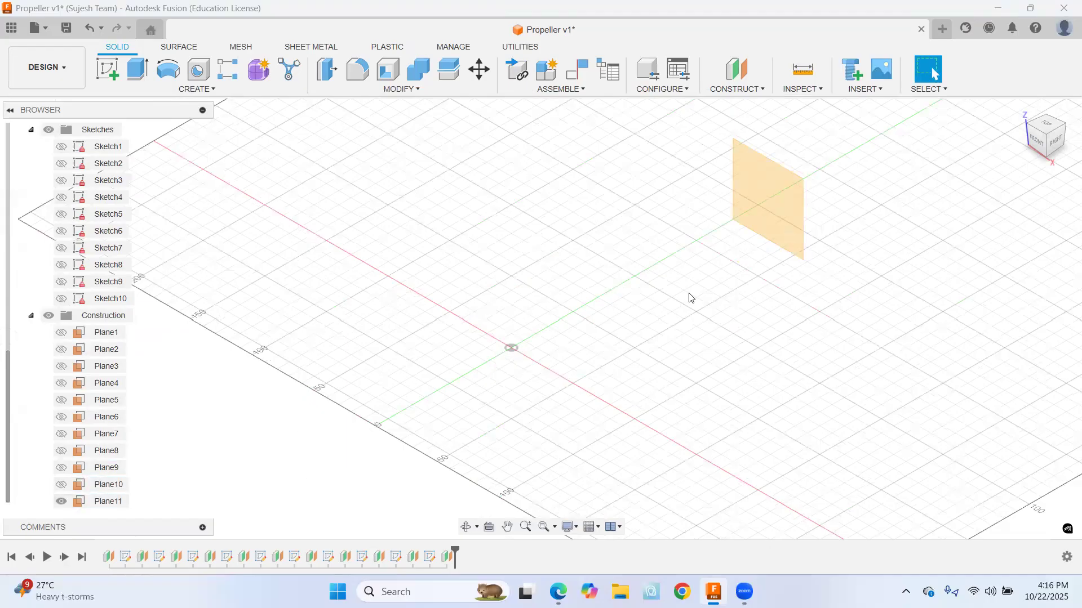
click(110, 72)
click(784, 205)
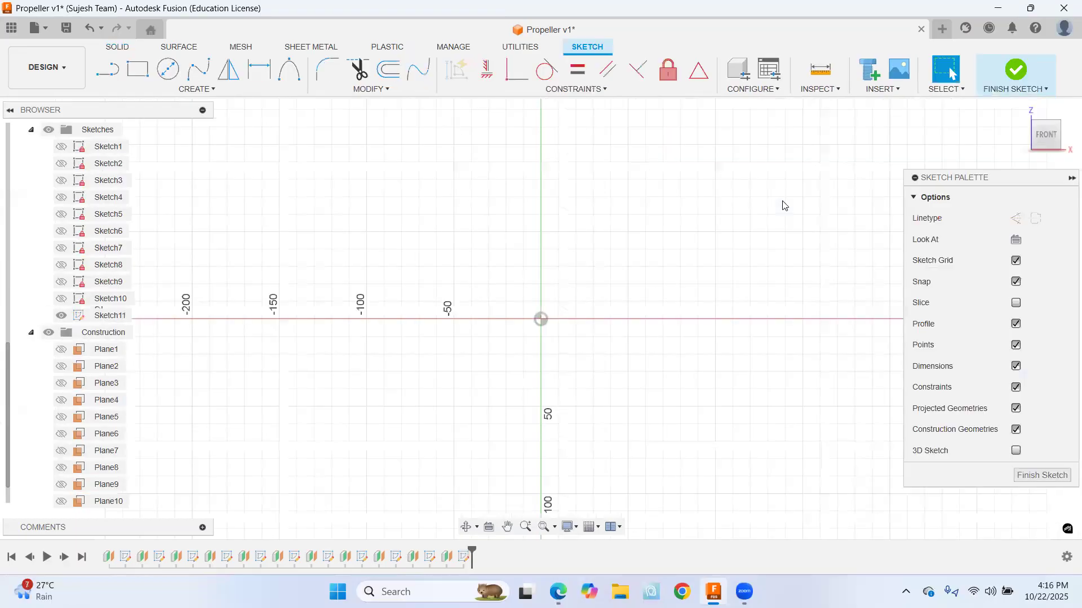
Switch to the PDF drawing in Edge and examine the dimensions of airfoil 6, TA 7, on page 4
key(alt+Tab)
scroll(640, 379, down, 9)
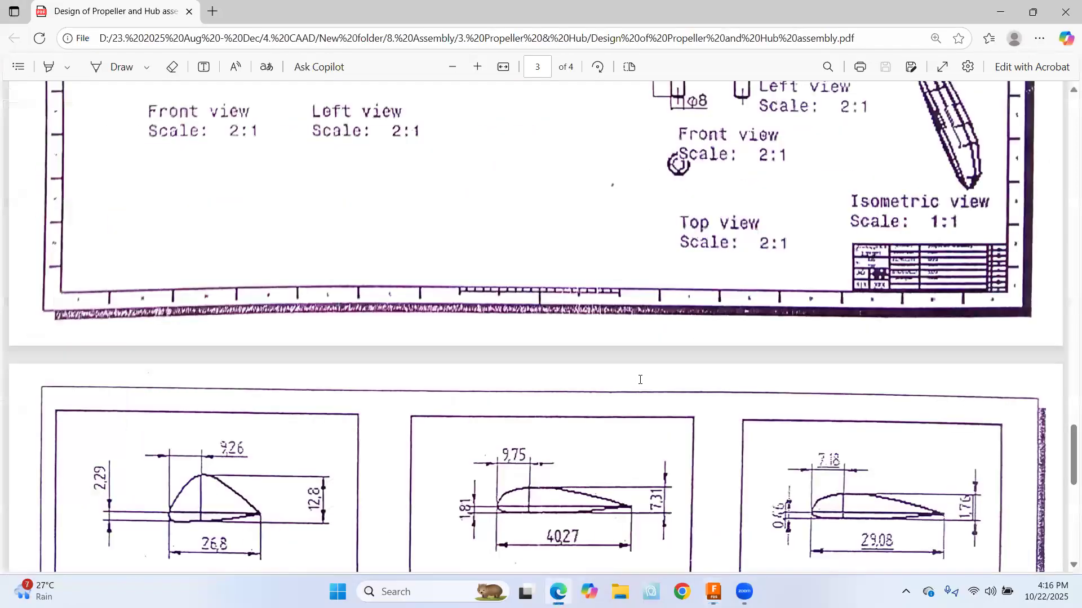
scroll(640, 380, down, 9)
scroll(640, 383, down, 1)
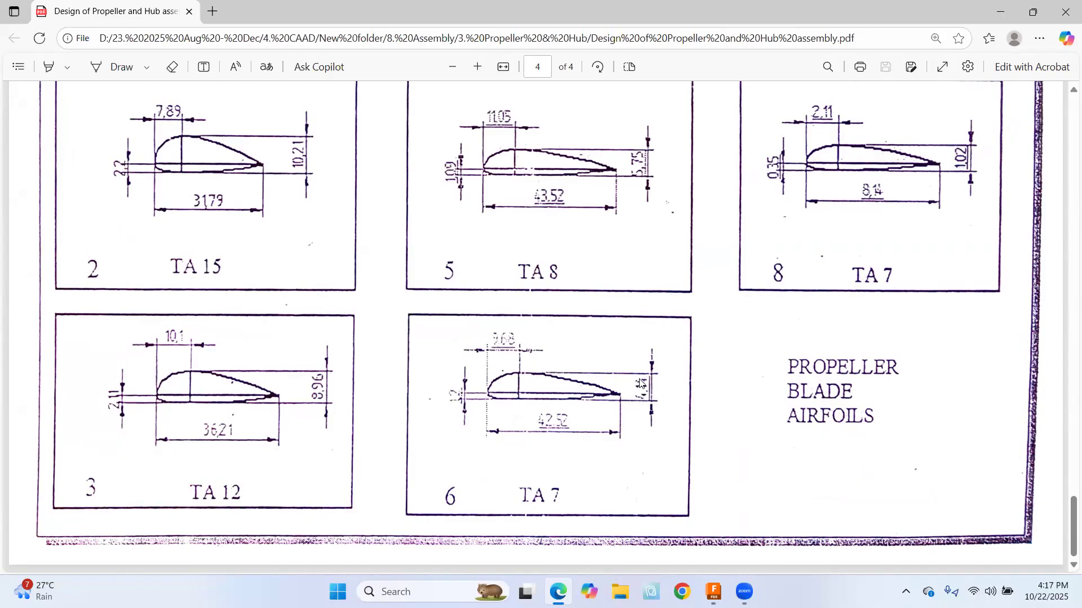
key(alt+Tab)
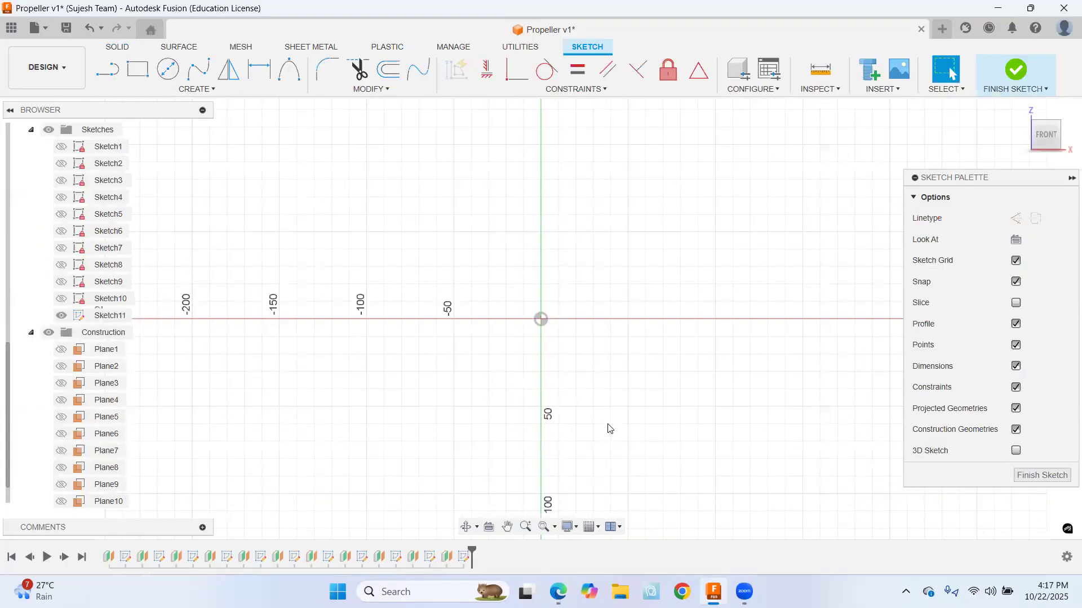
key(alt+Tab)
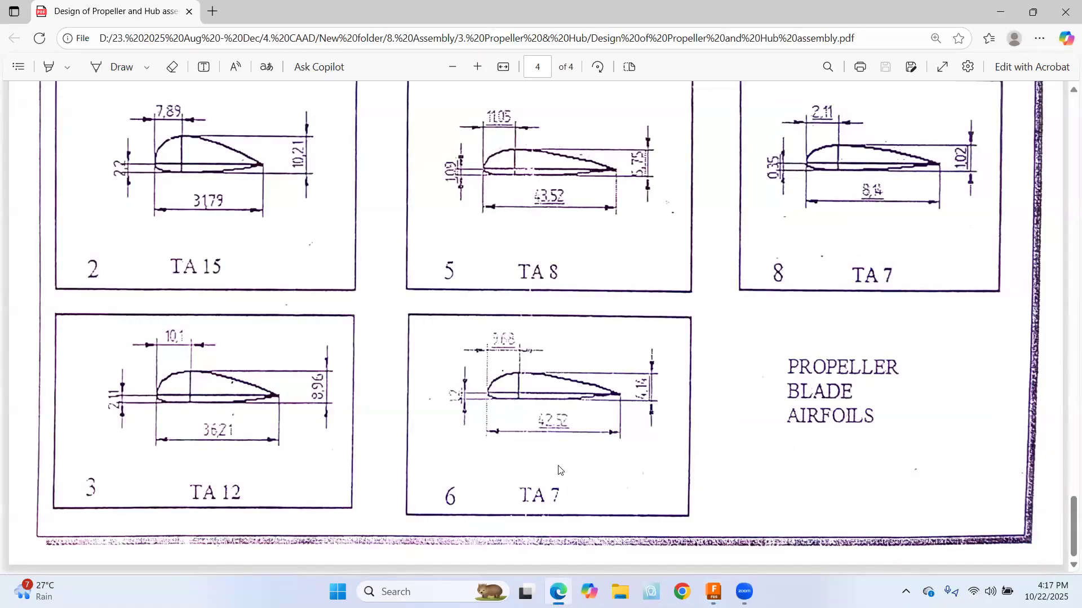
key(alt+Tab)
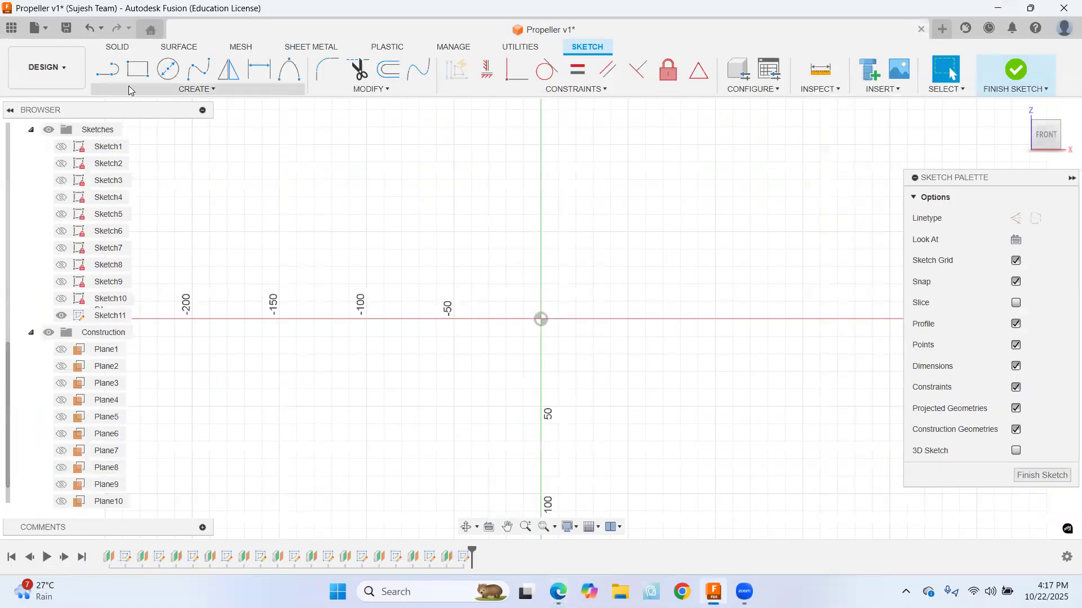
key(alt+Tab)
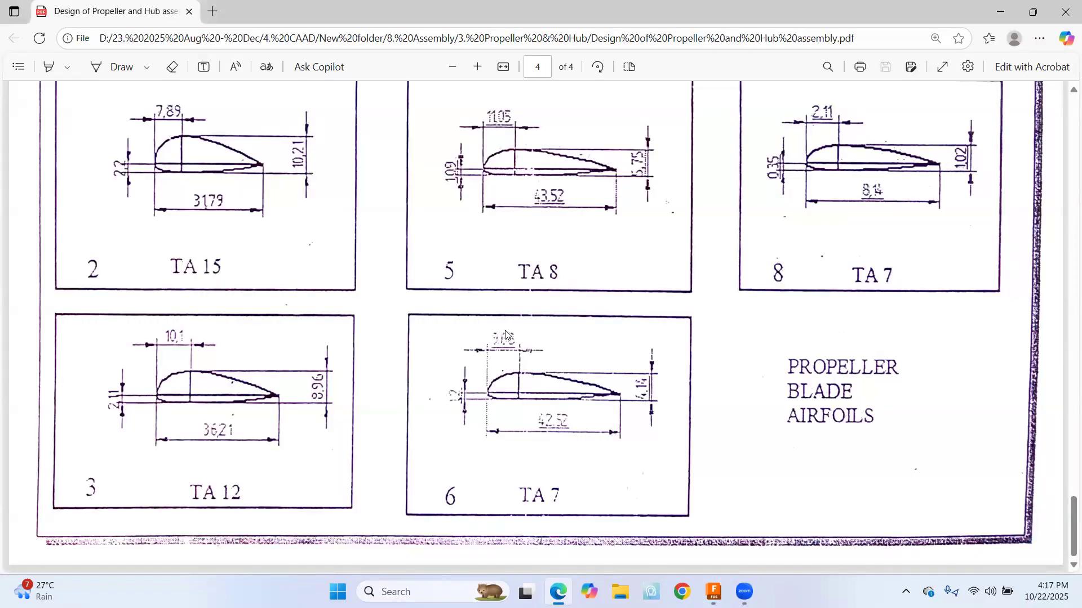
Back in Fusion, draw a construction line from the origin sloping 7° below the horizontal axis for the TA 7 airfoil
key(alt+Tab)
click(541, 319)
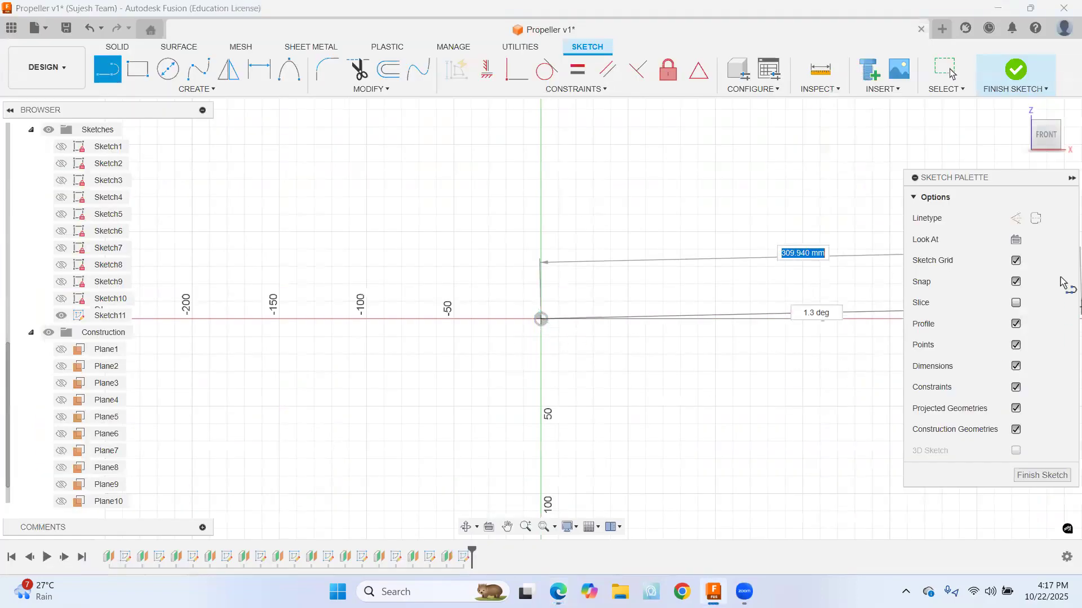
click(1016, 218)
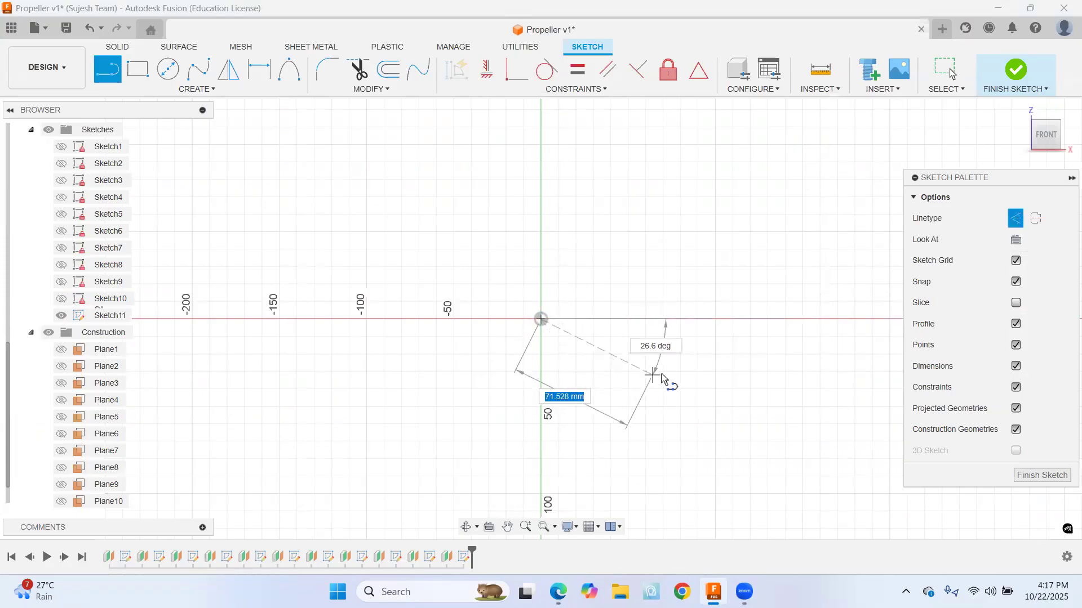
key(alt+Tab)
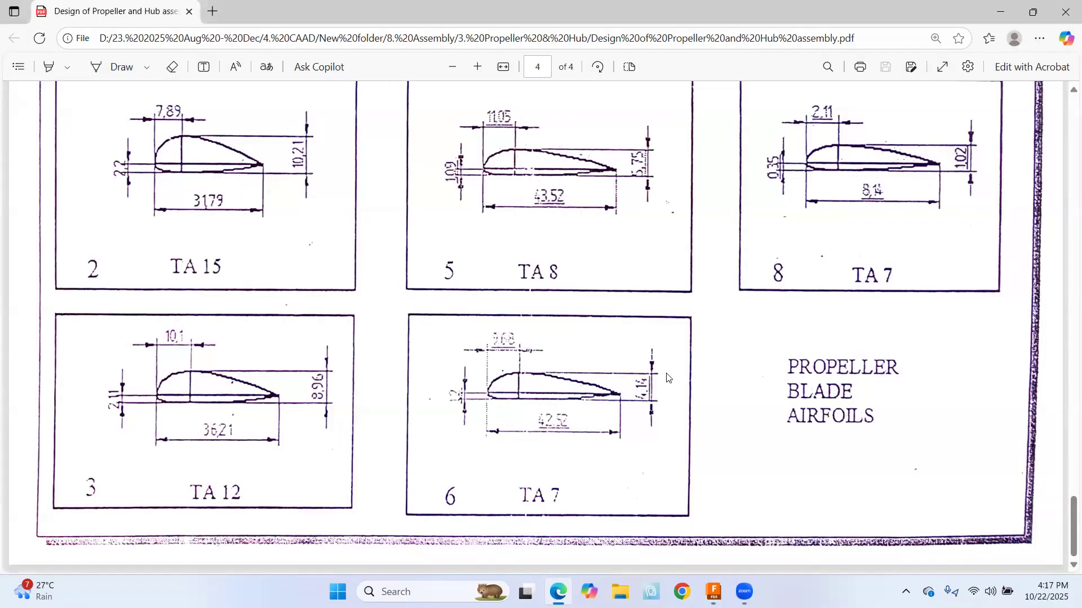
key(alt+Tab)
text(7)
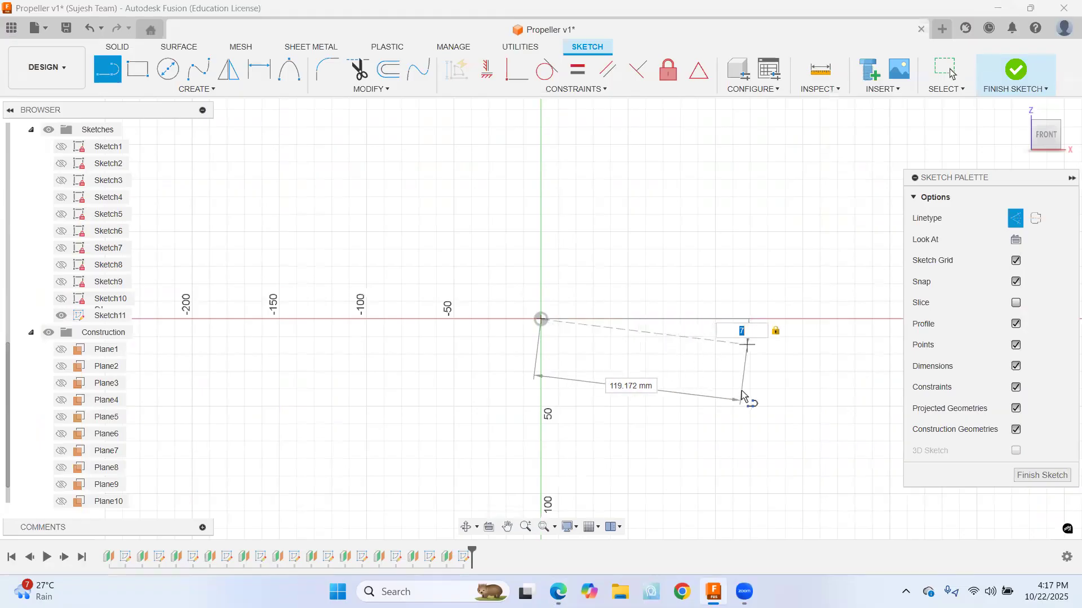
key(Return)
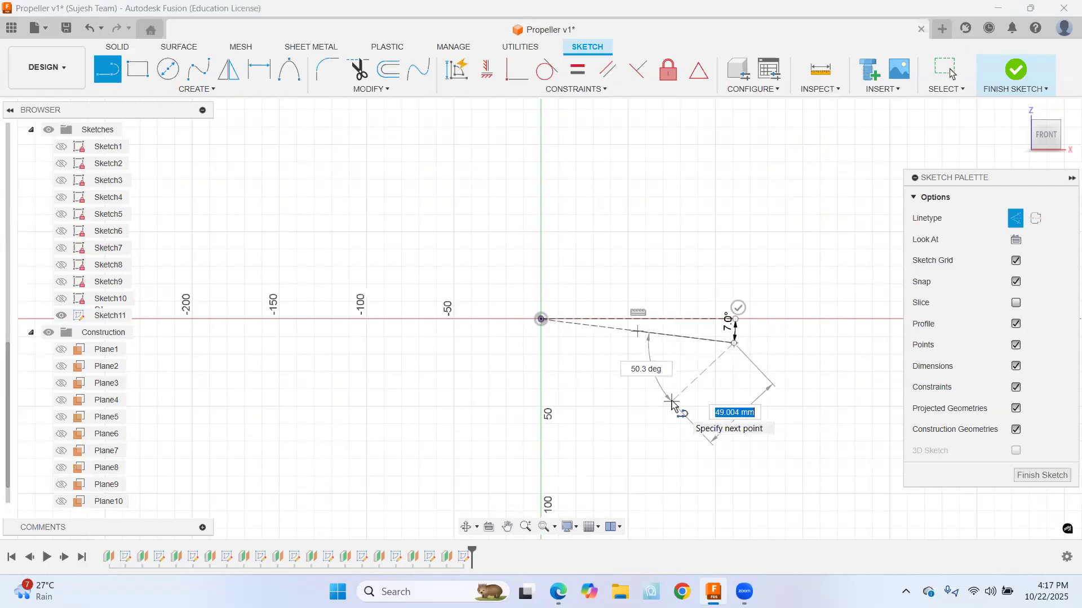
key(Escape)
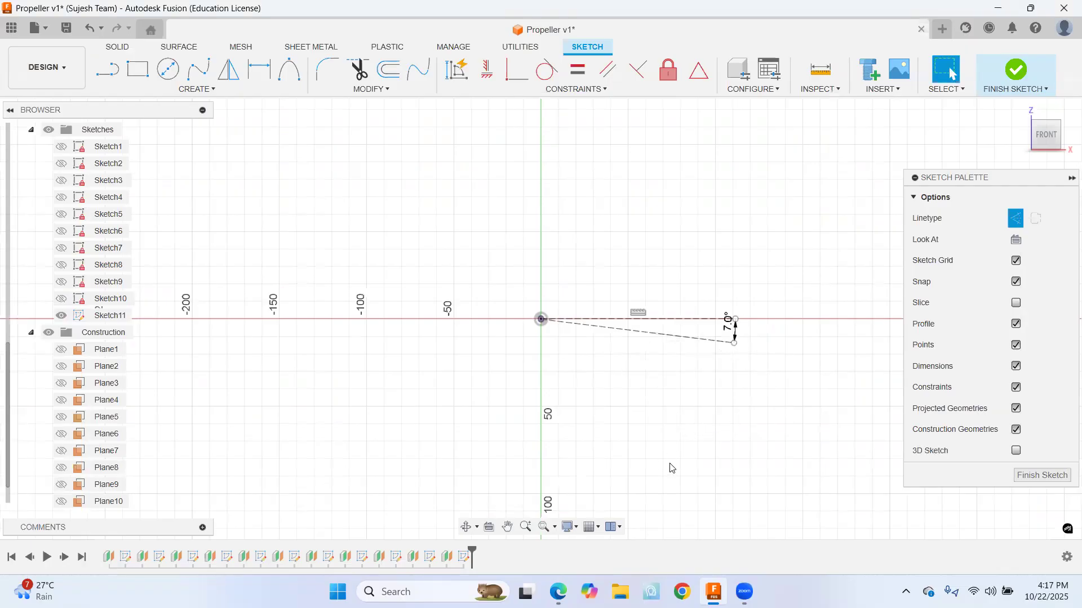
Check the TA 7 drawing and extend the 7° line backward past the origin with a 7.68 mm construction line
key(alt+Tab)
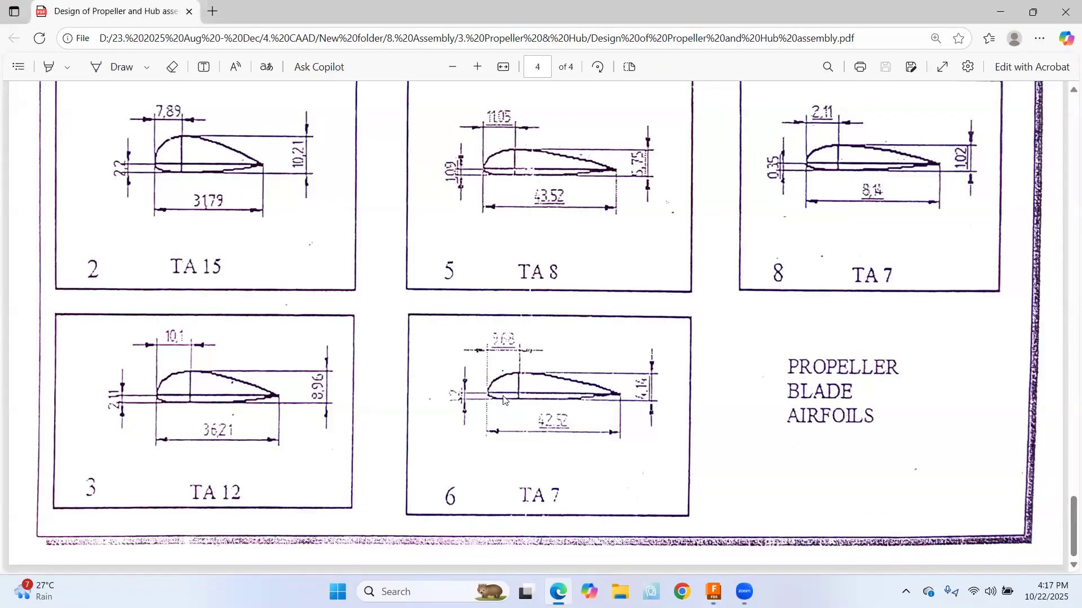
key(alt+Tab)
click(106, 70)
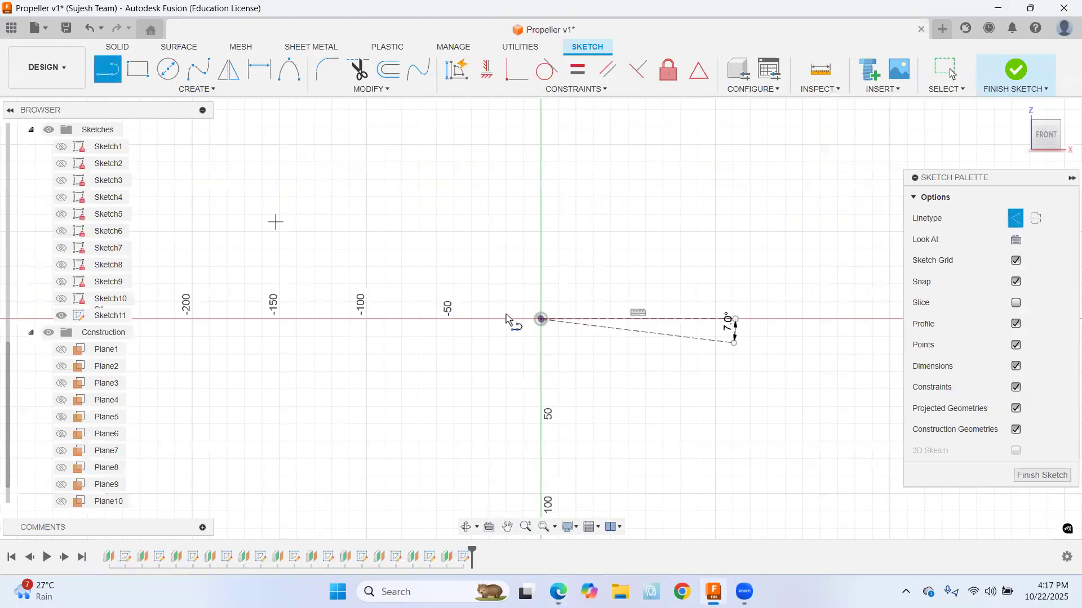
click(541, 320)
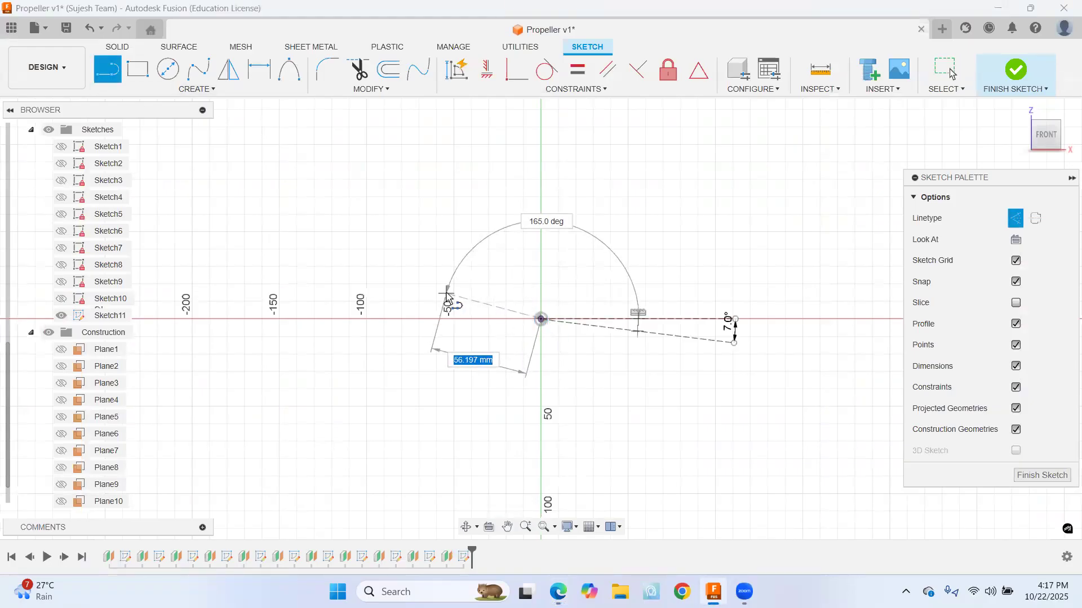
key(BackSpace)
text(.68)
key(Tab)
text(7.68)
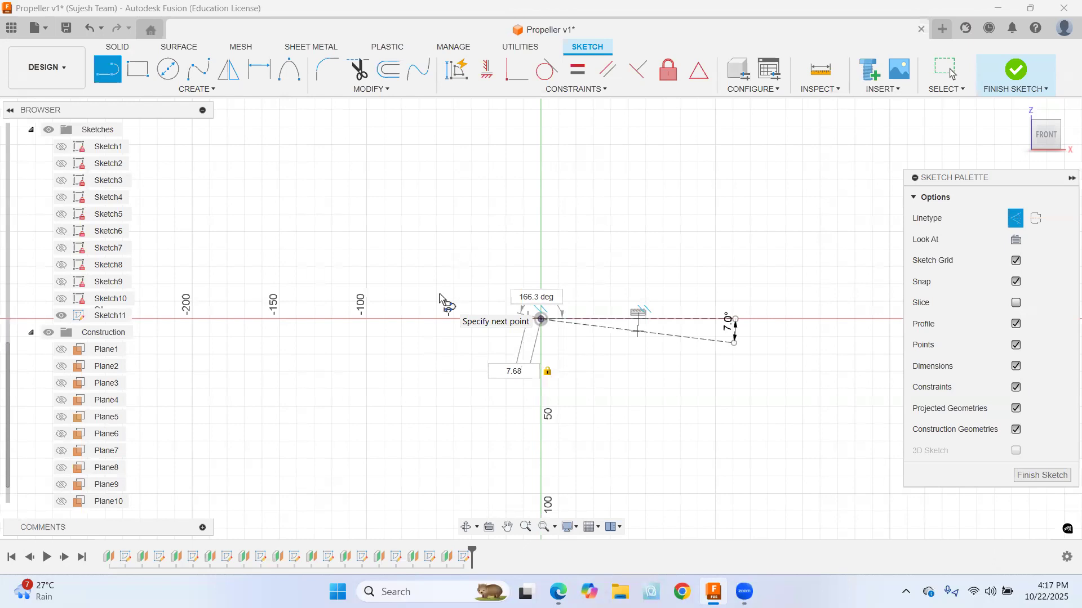
key(Tab)
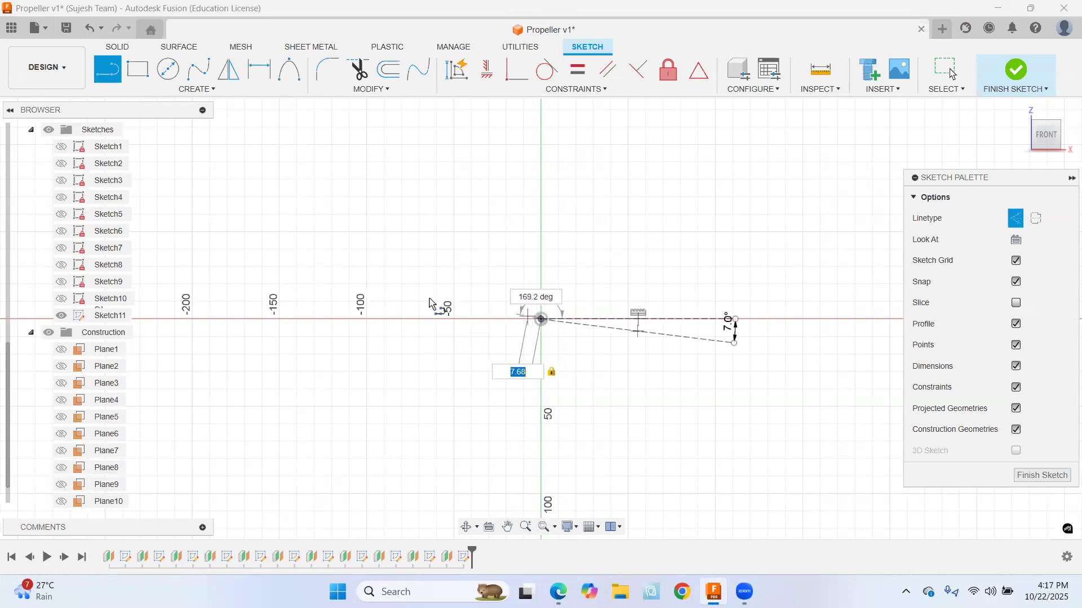
scroll(490, 299, up, 5)
scroll(490, 299, up, 2)
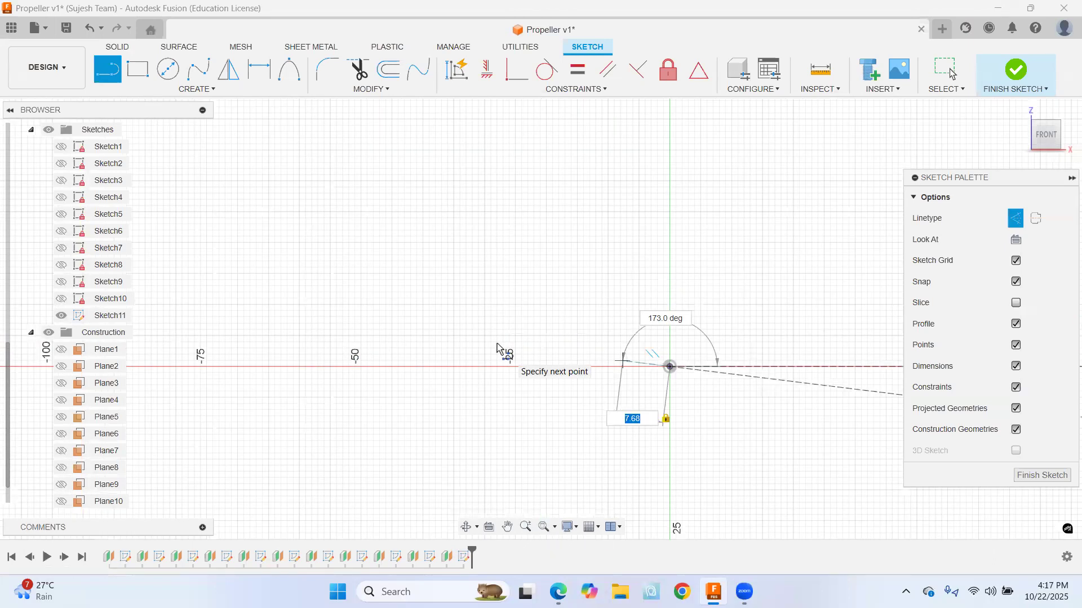
click(497, 348)
key(Escape)
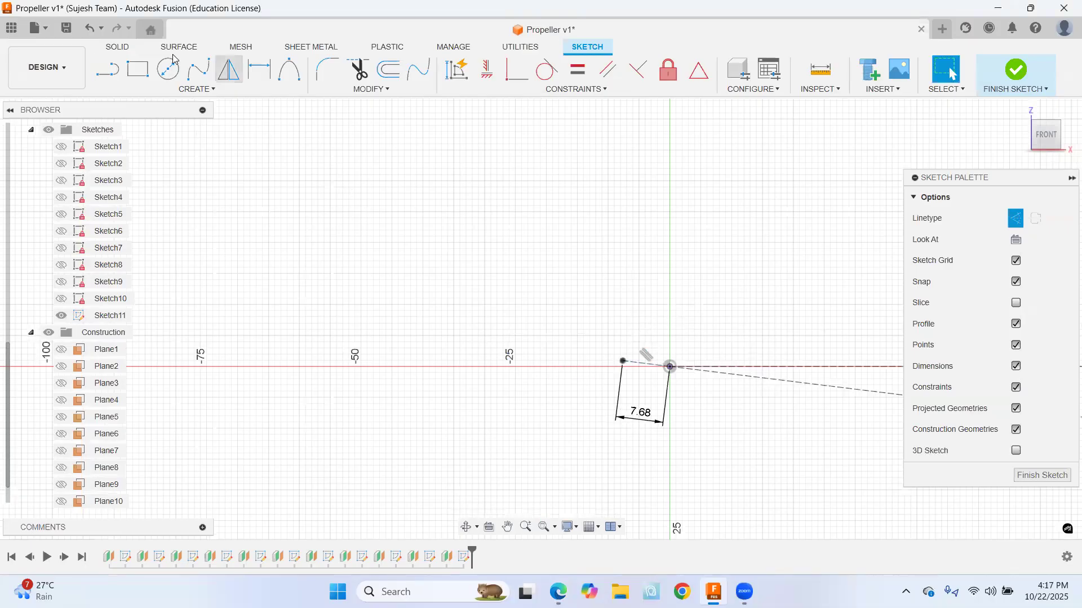
Draw the 42.52 mm TA 7 chord as a construction line along the 7° line, starting at the 7.68 mm line's free end
key(alt+Tab)
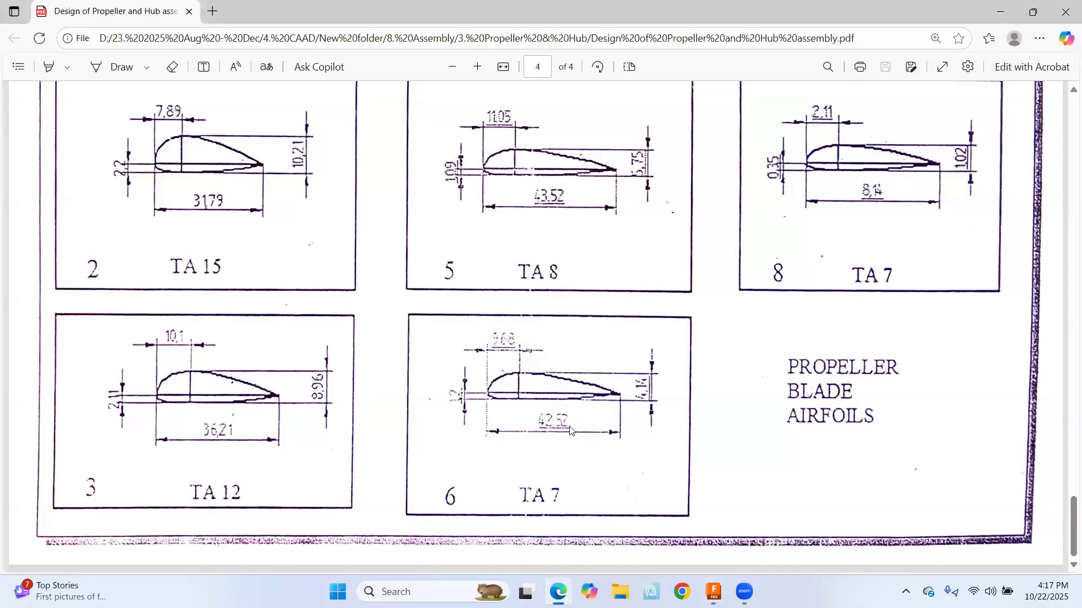
key(alt+Tab)
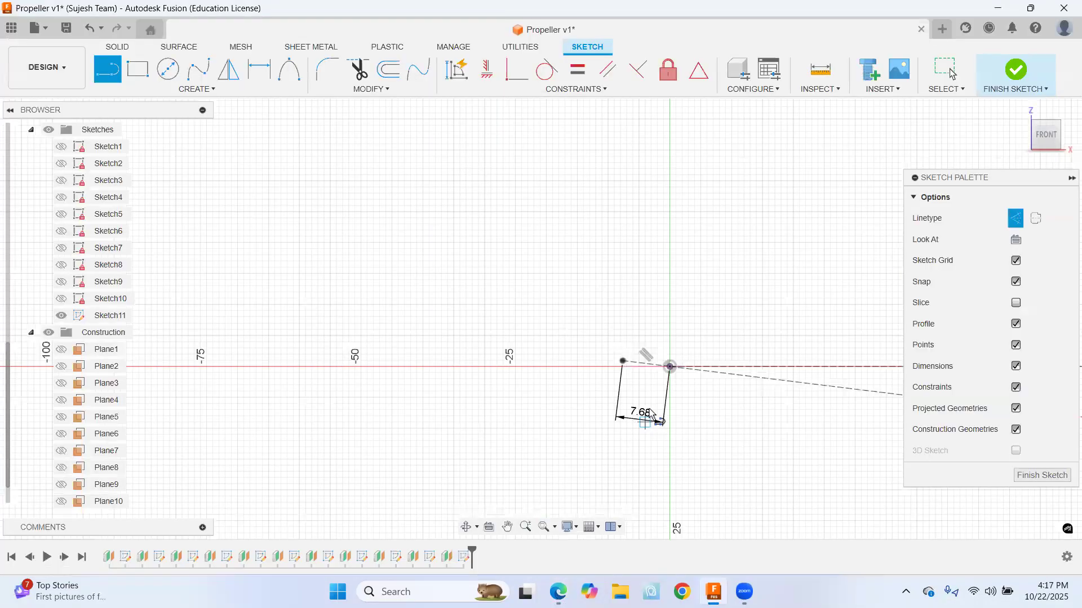
click(623, 361)
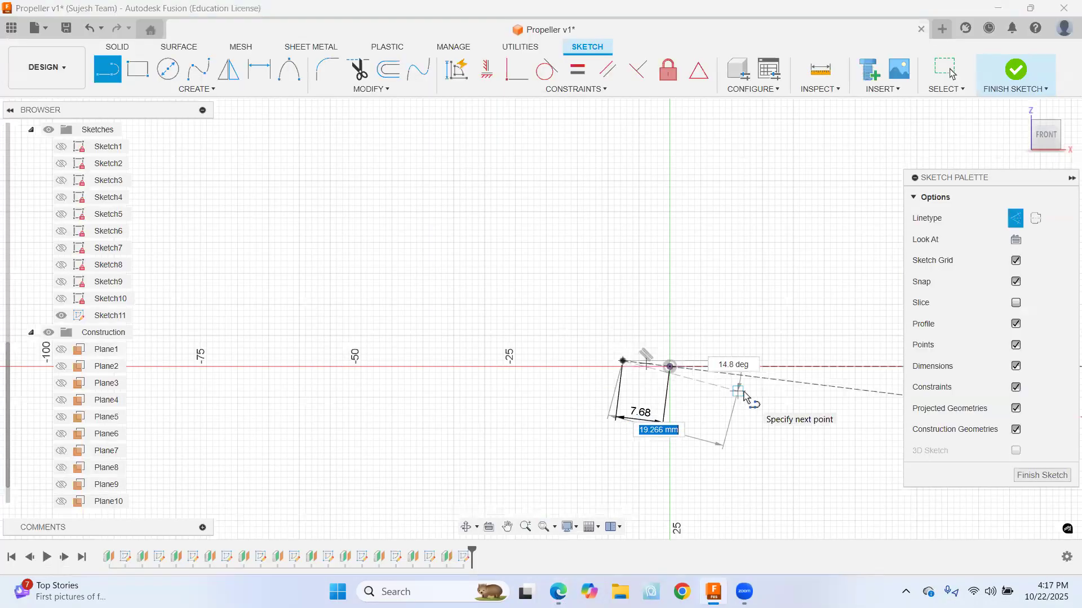
text(4)
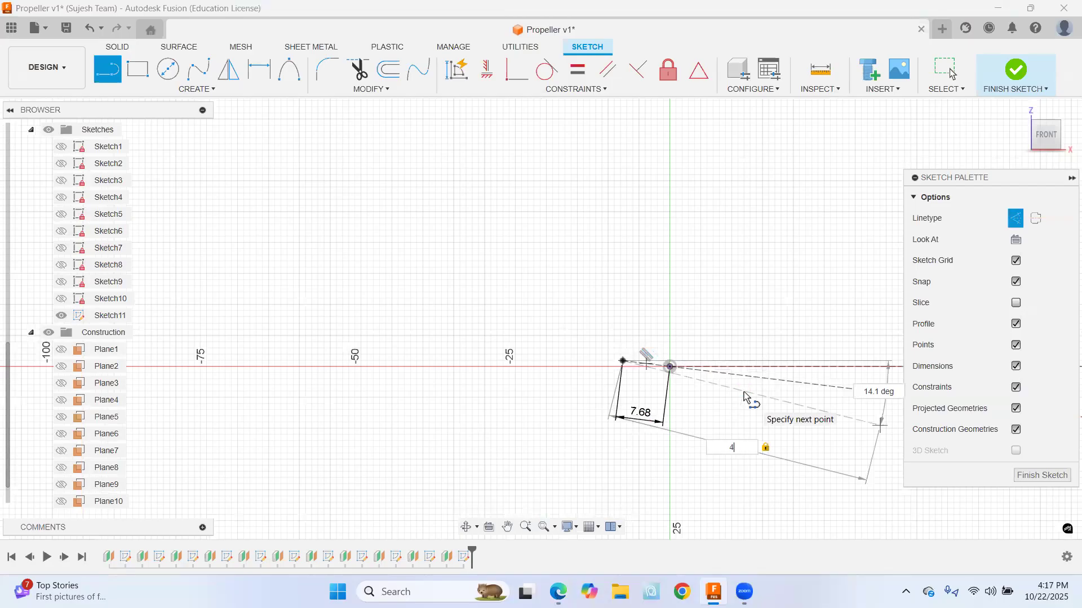
text(2.52)
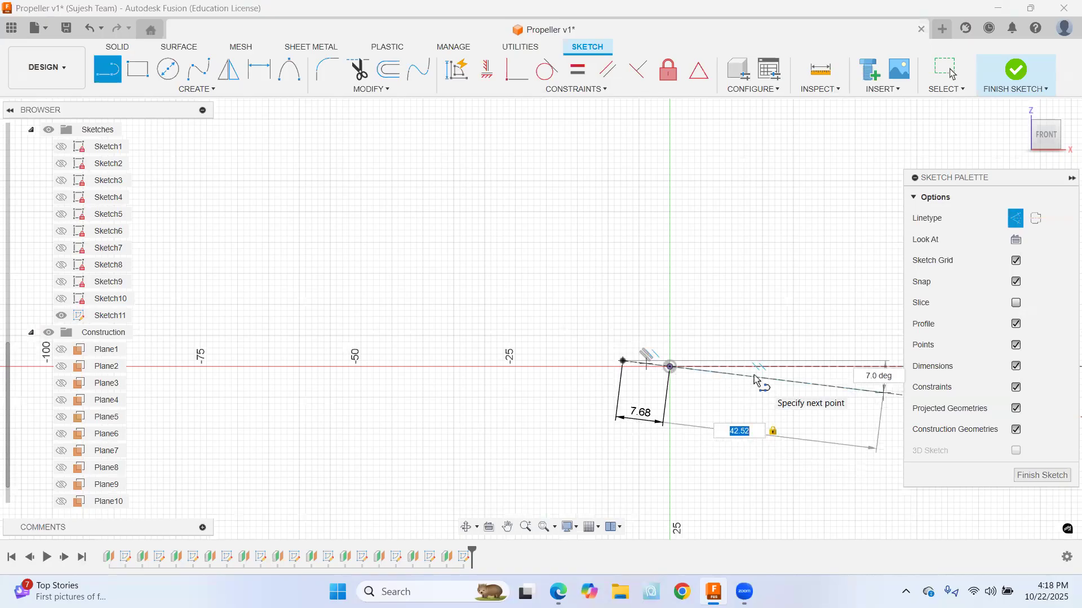
click(755, 380)
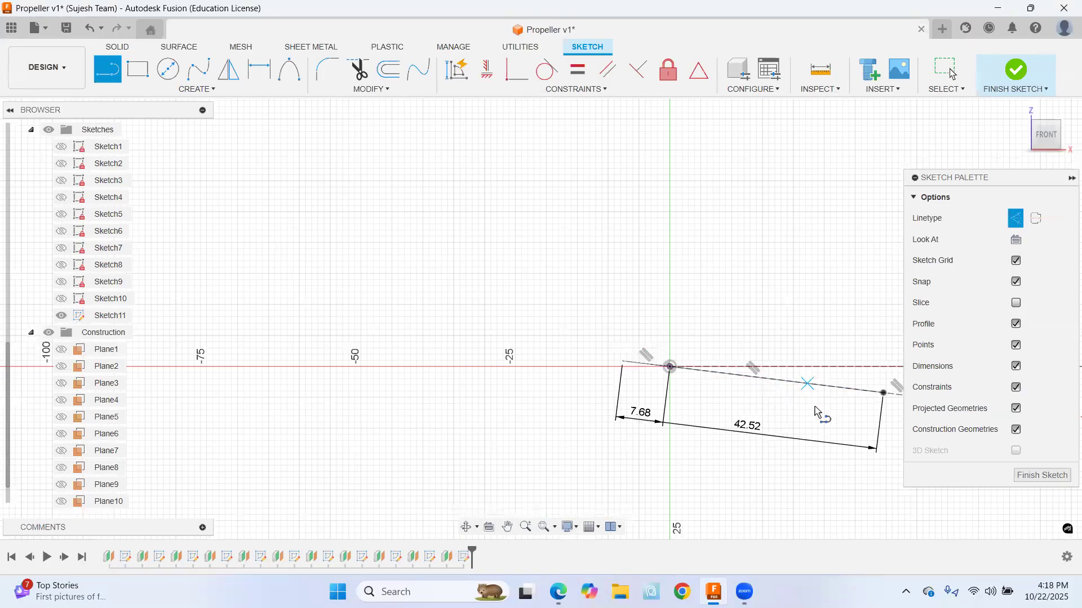
Convert the 42.52 mm TA 7 chord from a construction line to a normal sketch line
scroll(817, 410, down, 1)
middle_drag(688, 418, 603, 416)
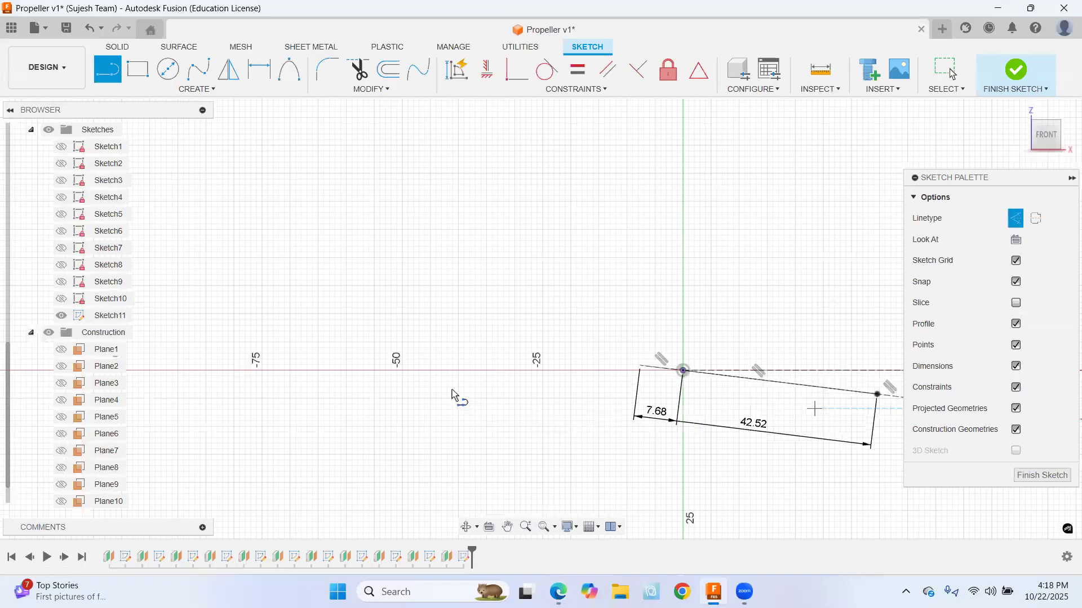
scroll(452, 389, up, 5)
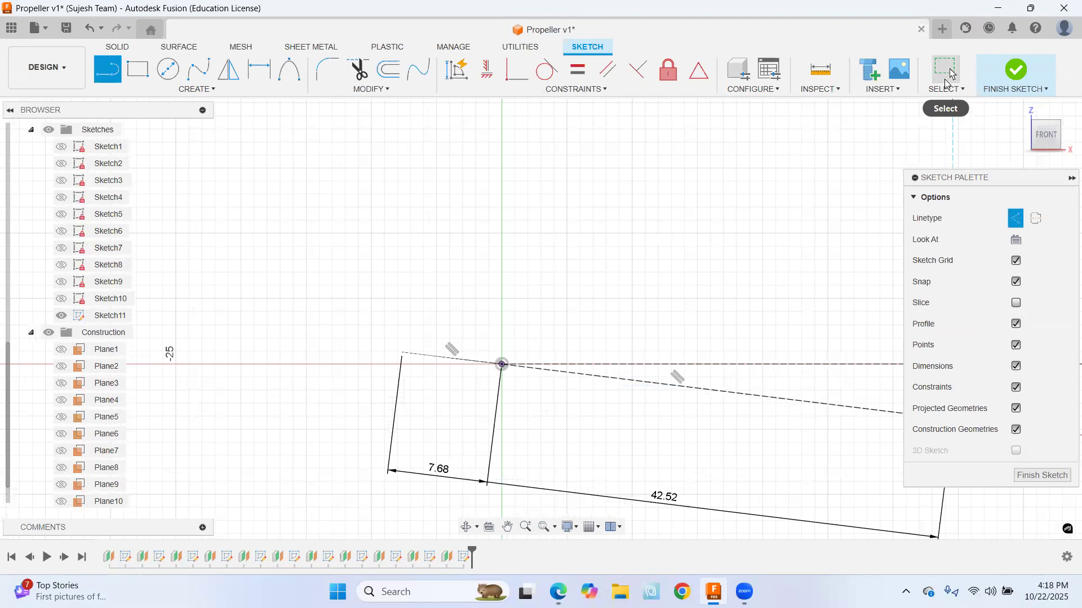
click(950, 74)
click(432, 357)
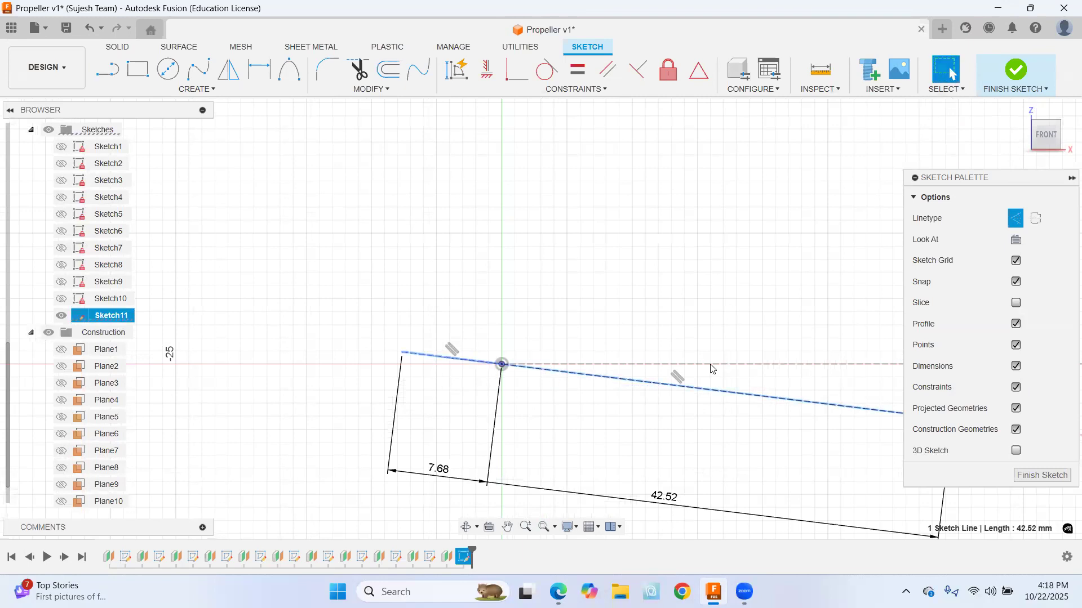
click(1016, 218)
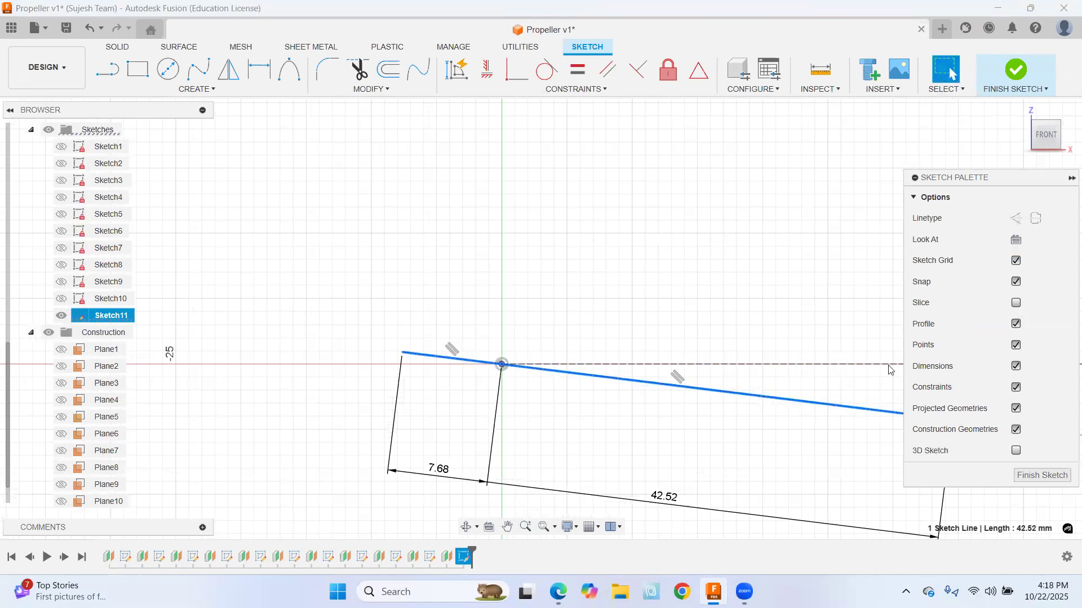
click(698, 420)
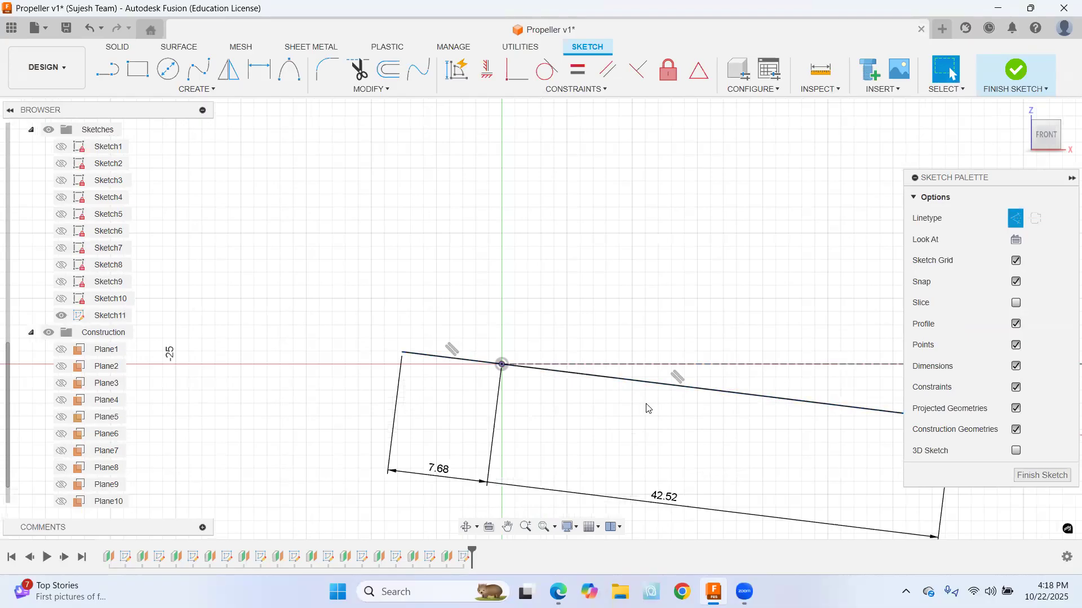
Check the TA 7 airfoil's thickness dimensions on the PDF drawing, and hide the dimensions in the Fusion sketch
scroll(648, 409, down, 2)
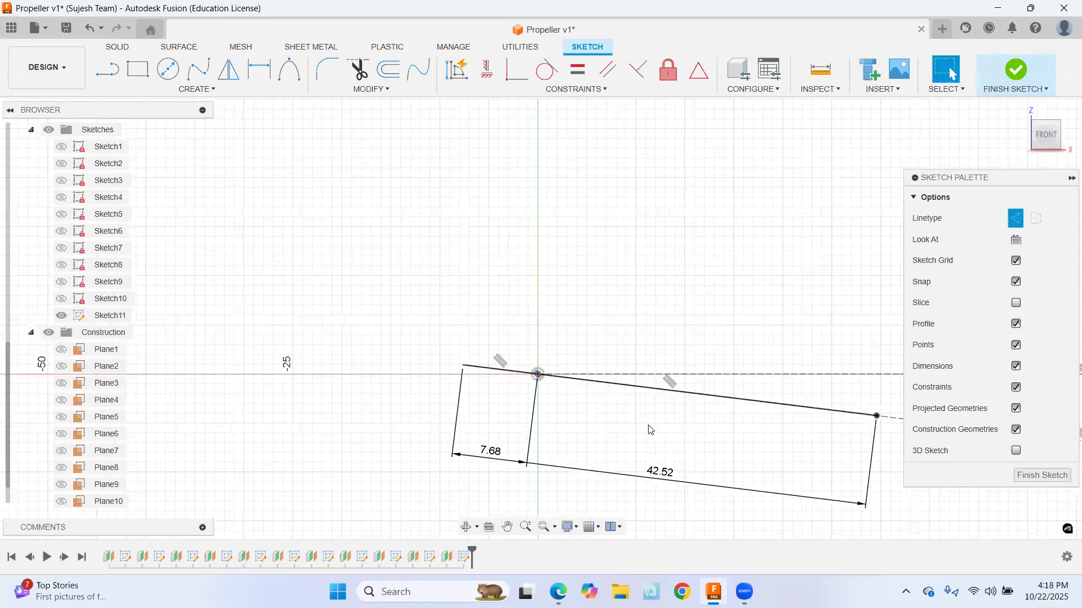
middle_drag(590, 391, 525, 340)
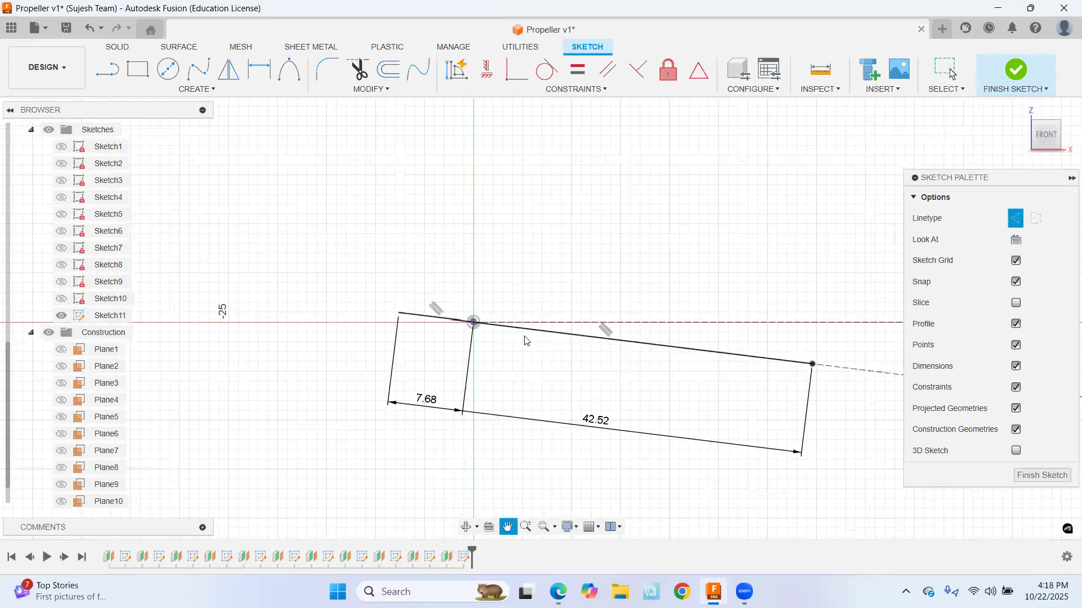
key(alt+Tab)
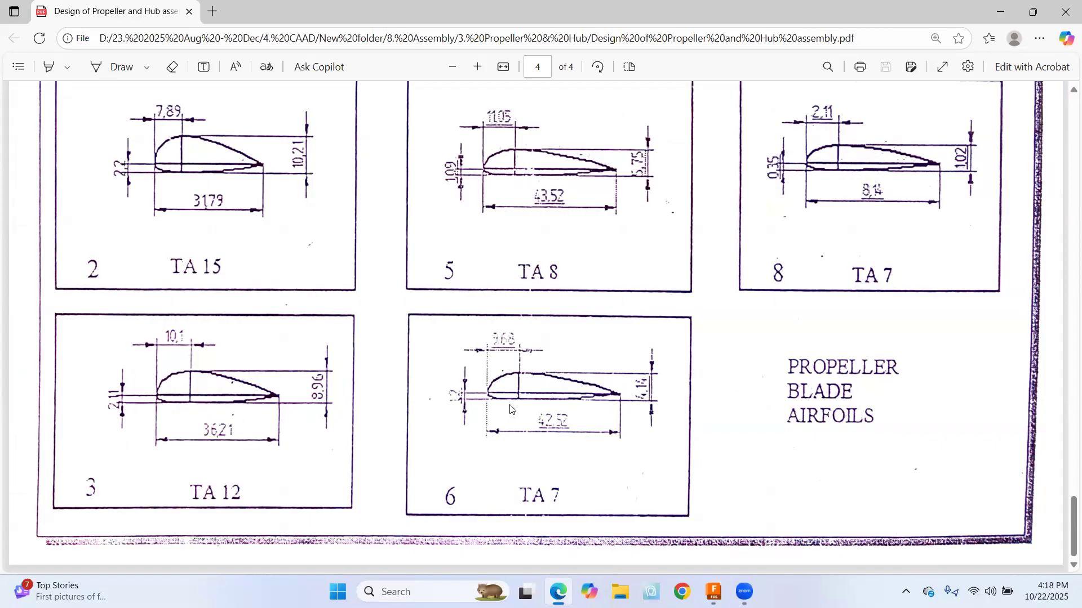
key(alt+Tab)
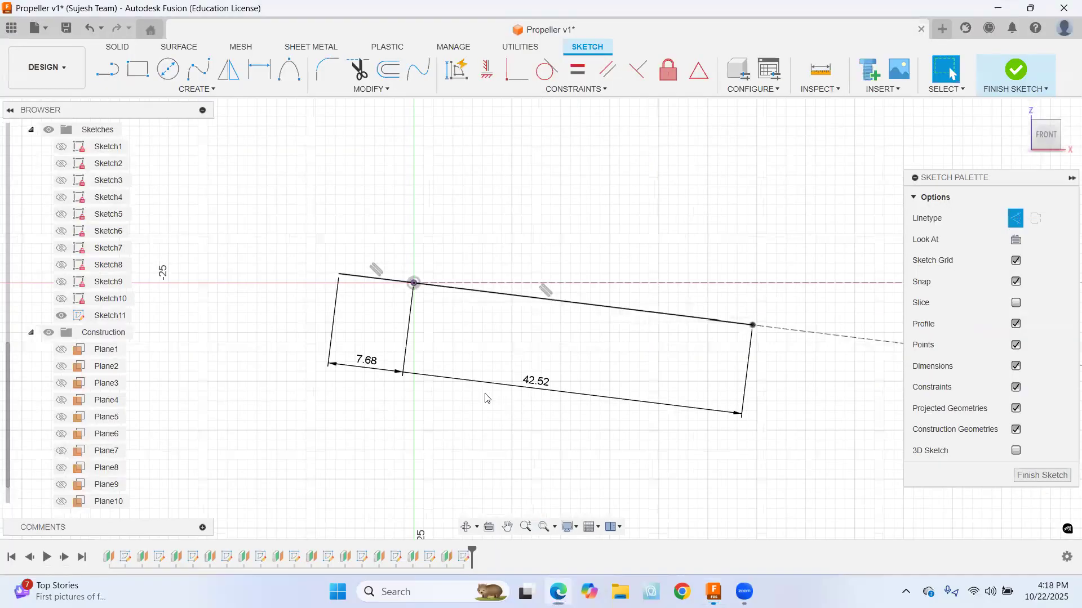
key(alt+Tab)
key(alt+Tab)
key(l)
click(1016, 366)
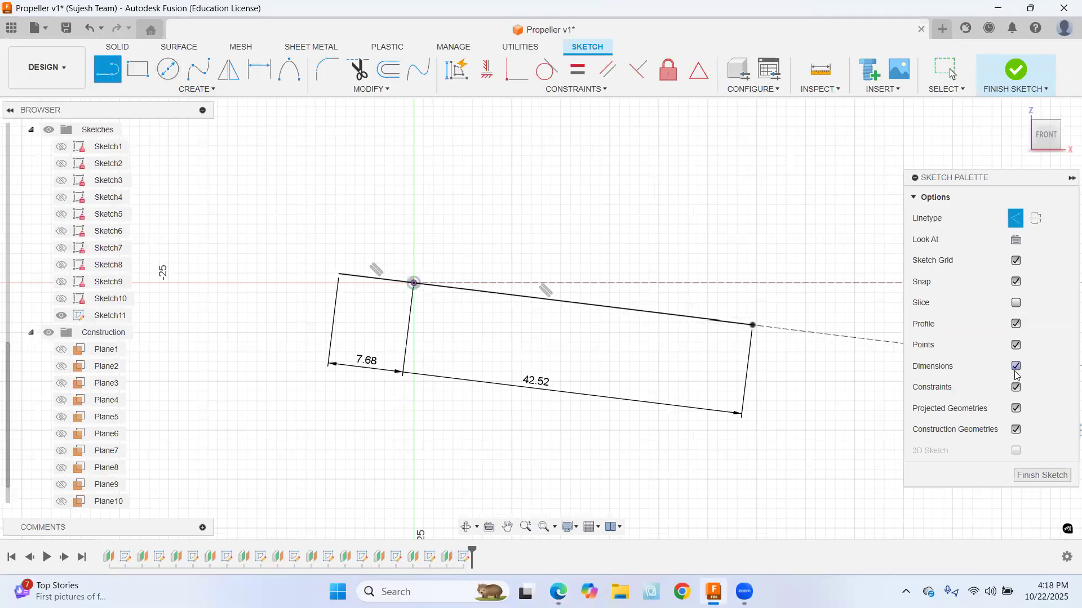
Draw a 1.2 mm normal line from the origin, perpendicular to the chord on its lower side
click(414, 283)
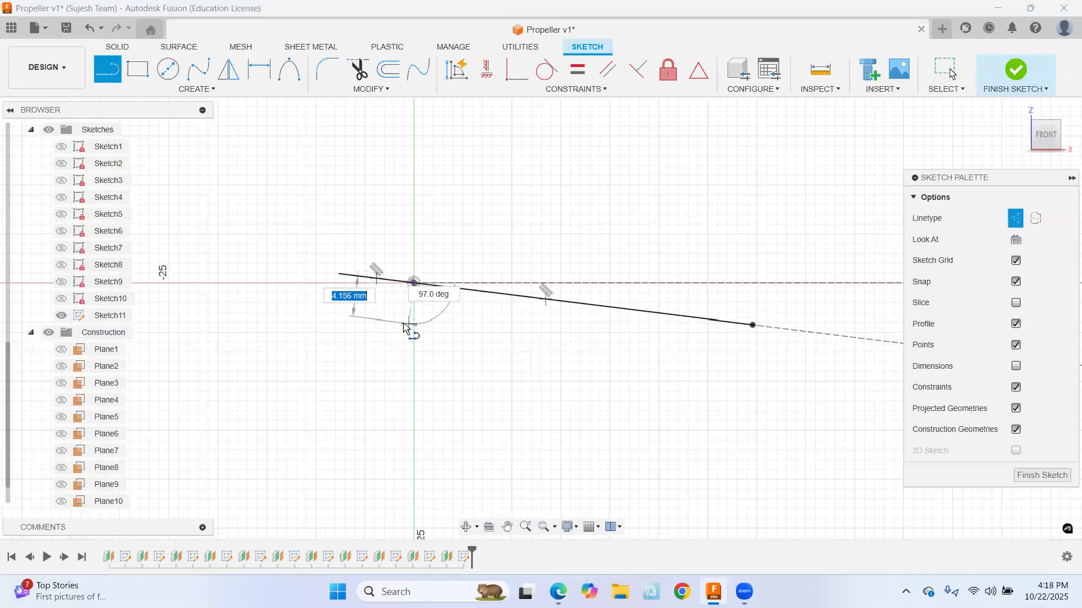
click(1015, 220)
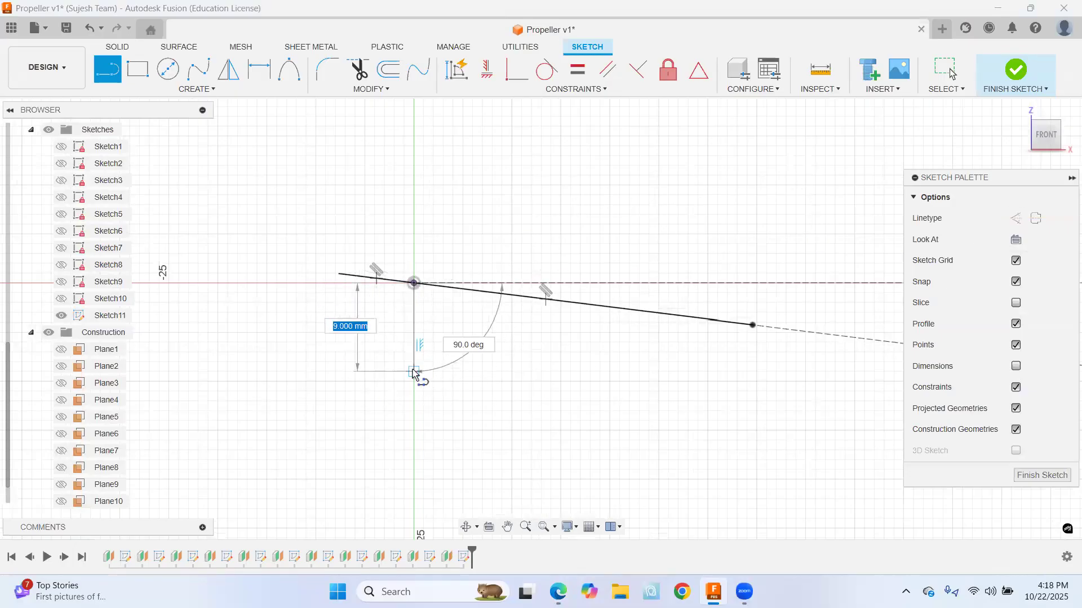
text(1.2)
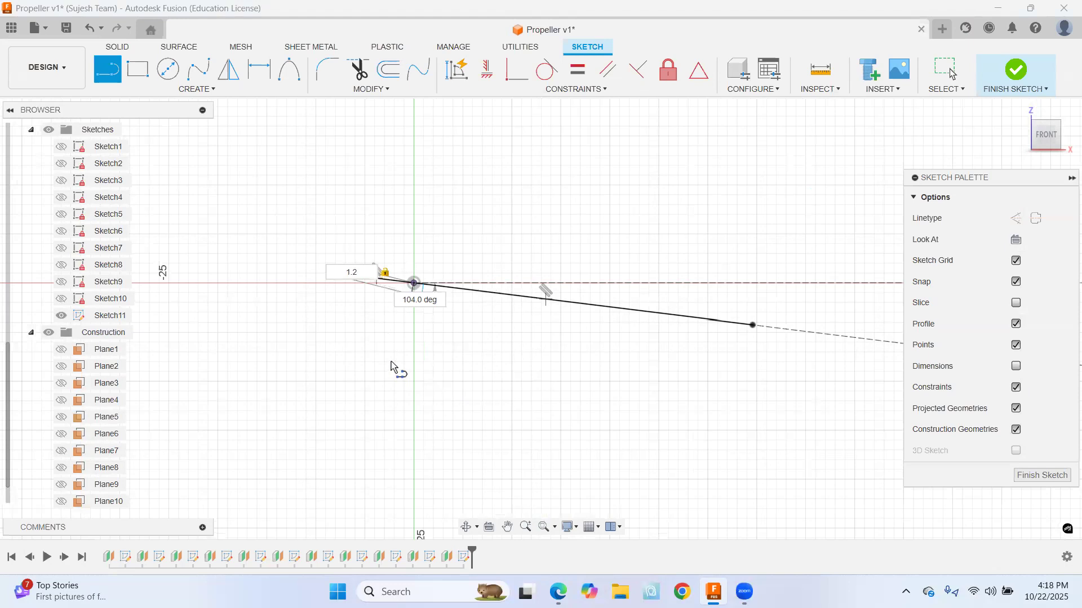
scroll(393, 368, up, 4)
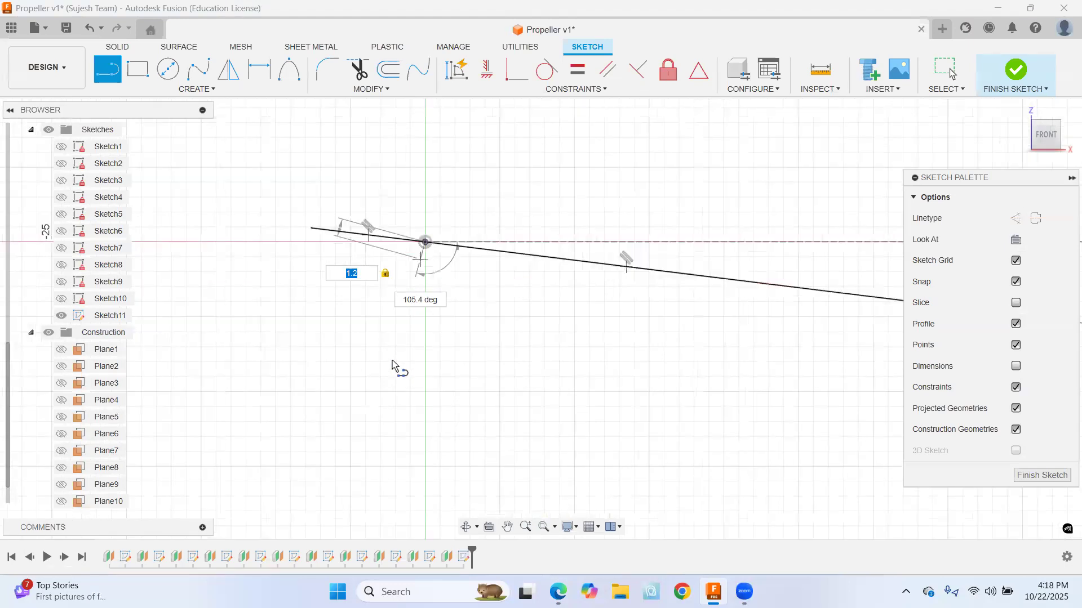
middle_drag(518, 199, 475, 444)
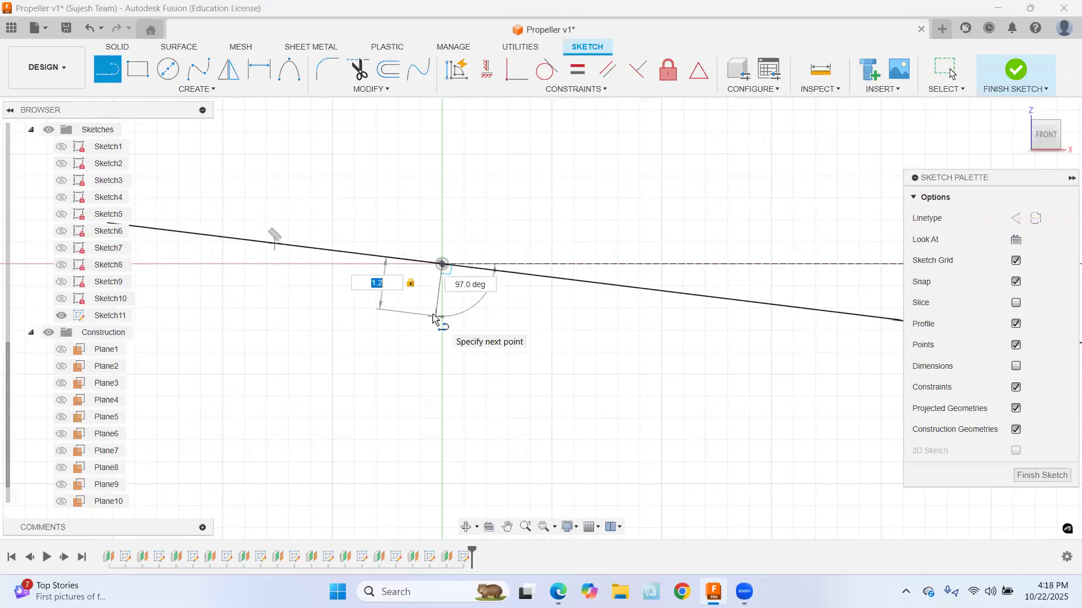
key(Return)
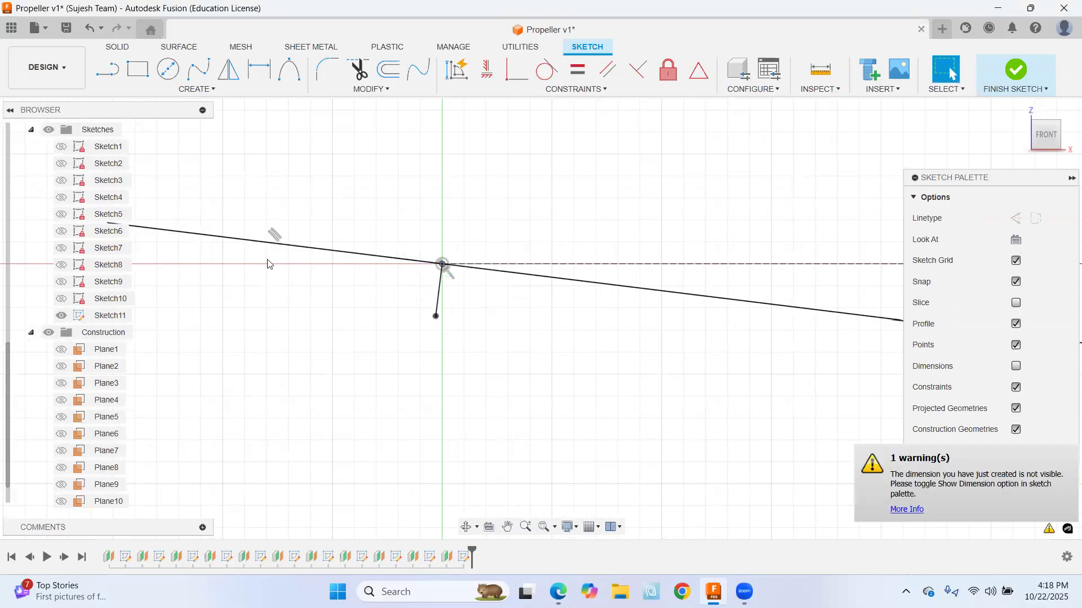
Check the TA 7 thickness on the PDF and draw a 4.14 mm line upward from the 1.2 mm line's lower end, perpendicular to the chord
key(alt+Tab)
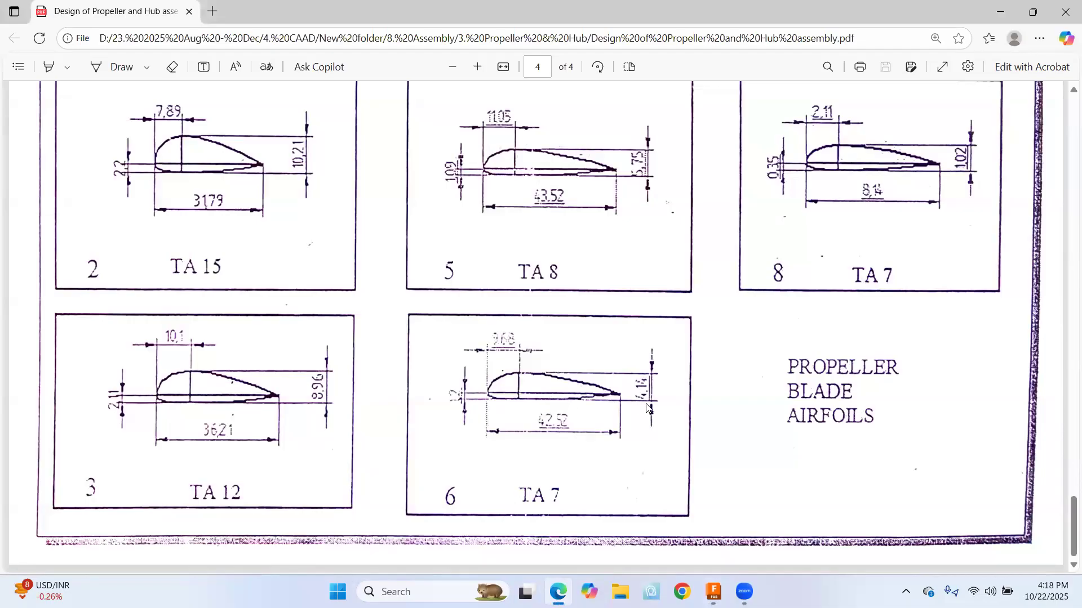
key(alt+Tab)
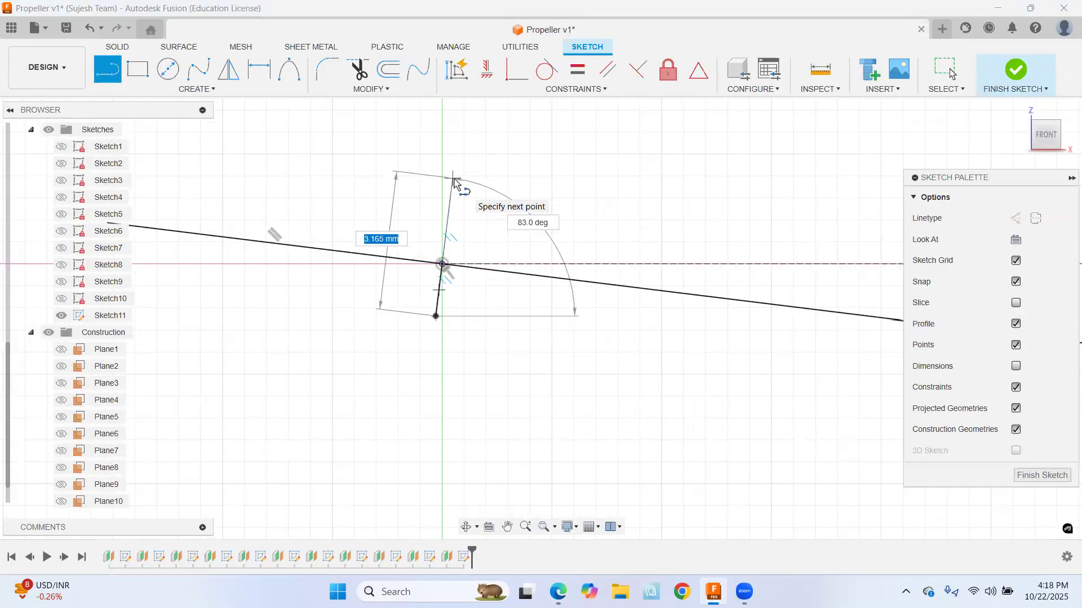
text(4.4)
key(BackSpace)
text(14)
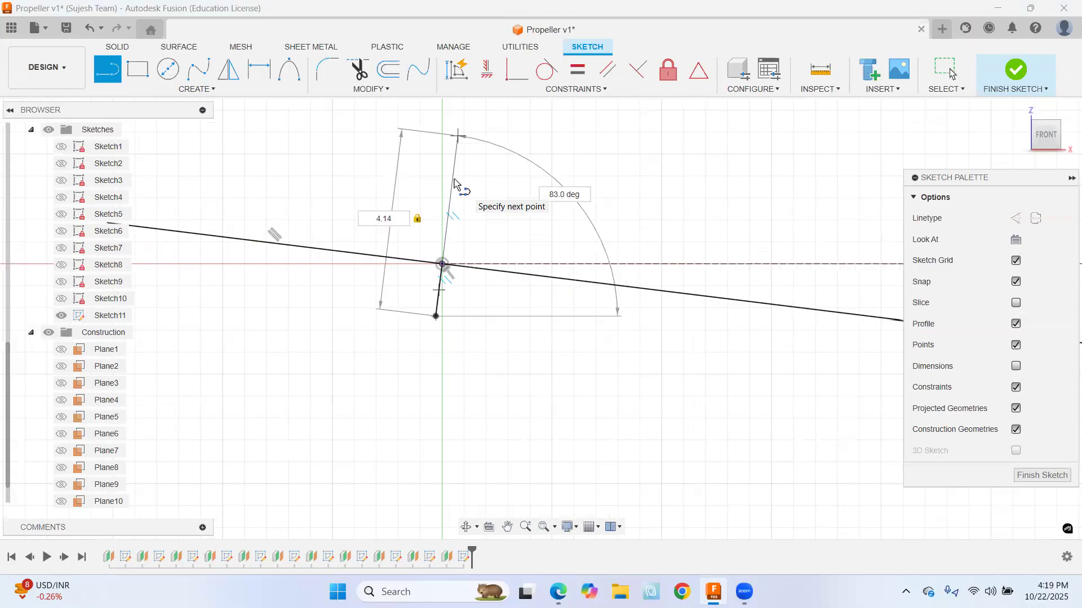
key(Return)
key(Escape)
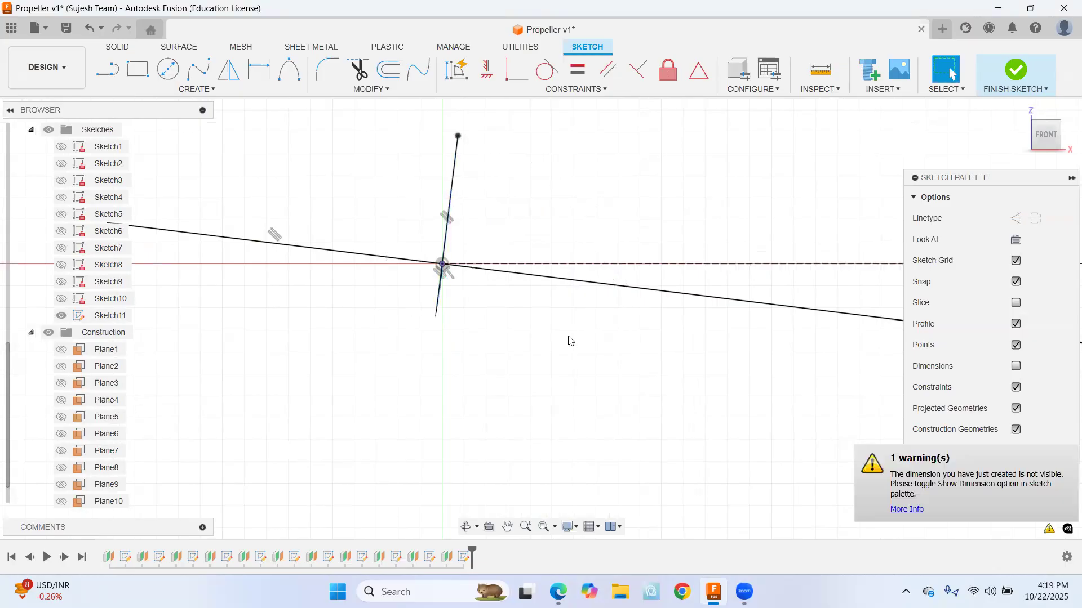
Draw a conic curve with a rho of 0.75 from the chord's leading end to the upper end of the thickness line
scroll(569, 340, down, 3)
mouse_move(666, 340)
middle_down()
mouse_move(517, 323)
mouse_move(481, 304)
middle_up()
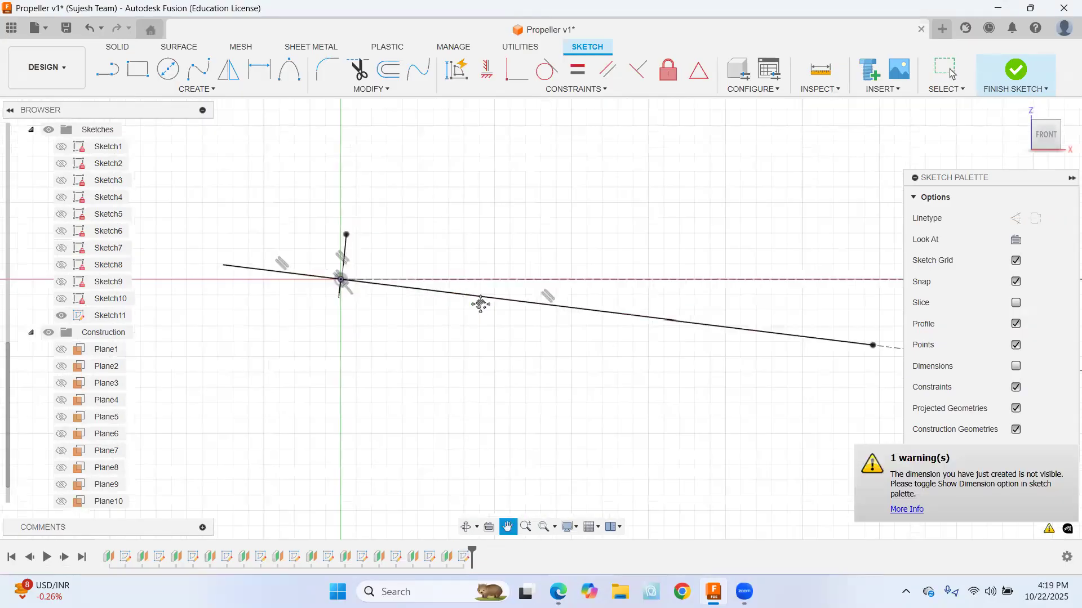
click(289, 69)
click(223, 264)
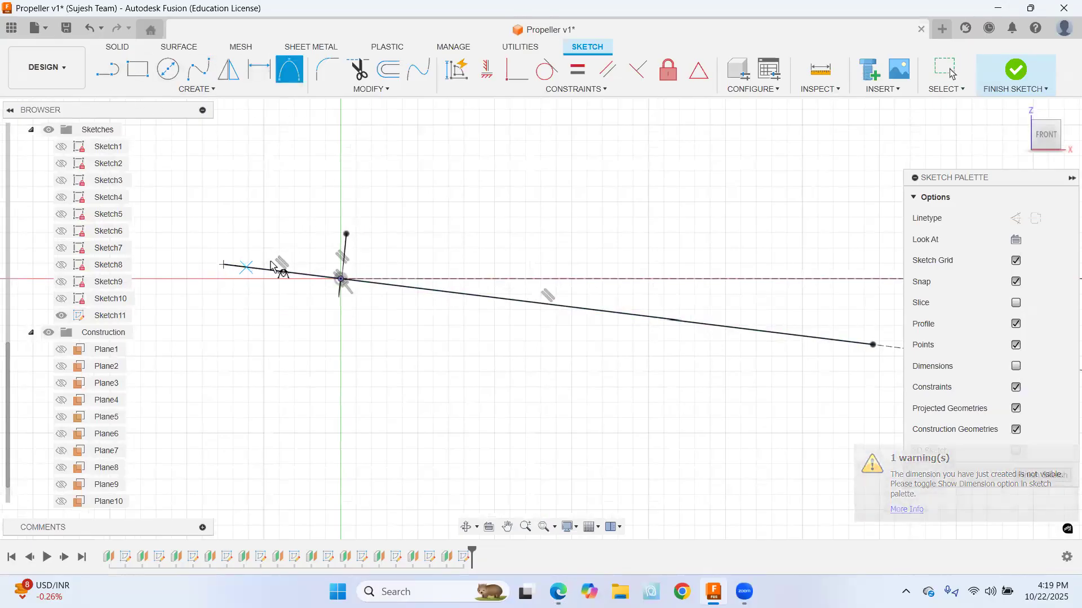
click(347, 234)
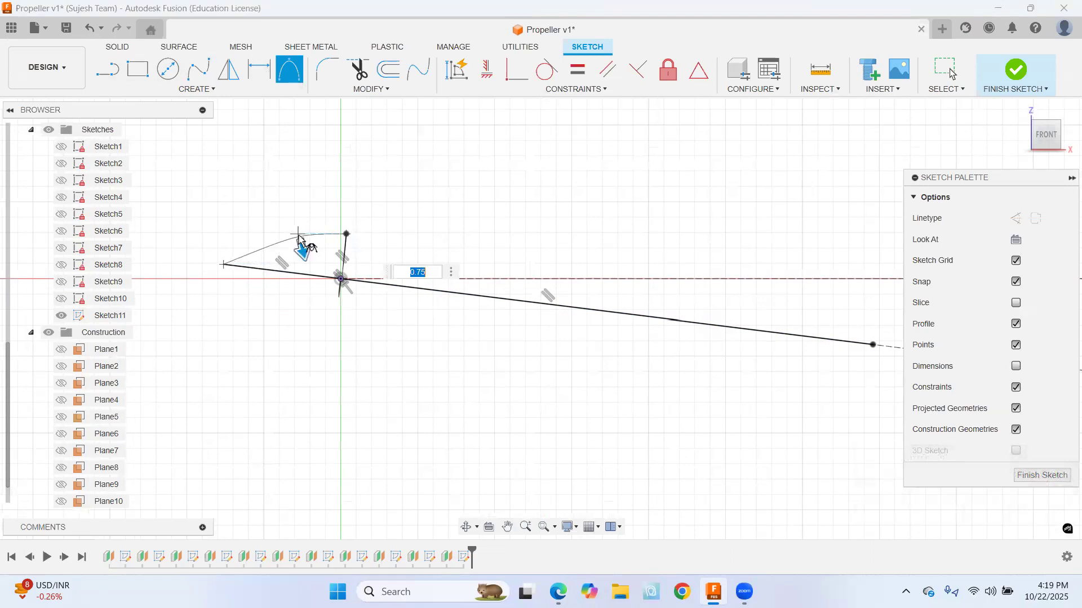
click(295, 221)
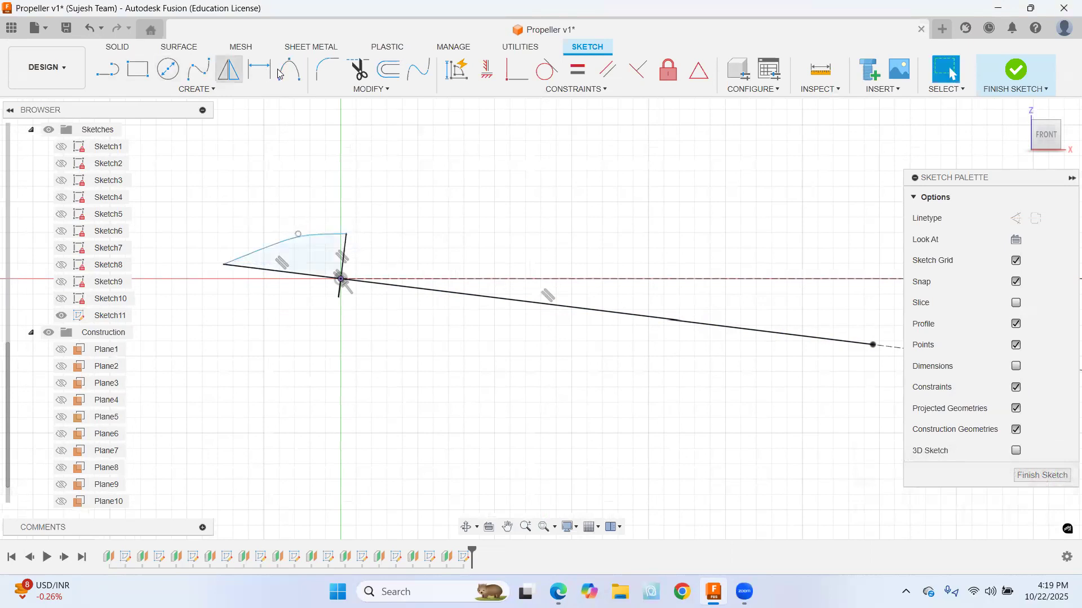
Draw the upper rear conic curve from the top of the thickness line to the chord's trailing end
click(346, 234)
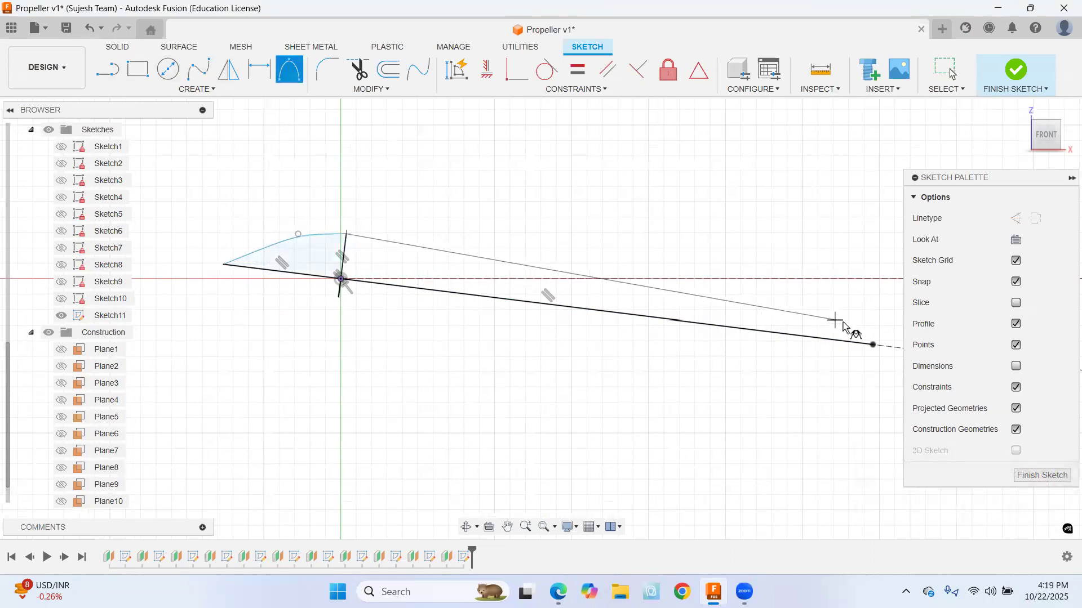
click(873, 346)
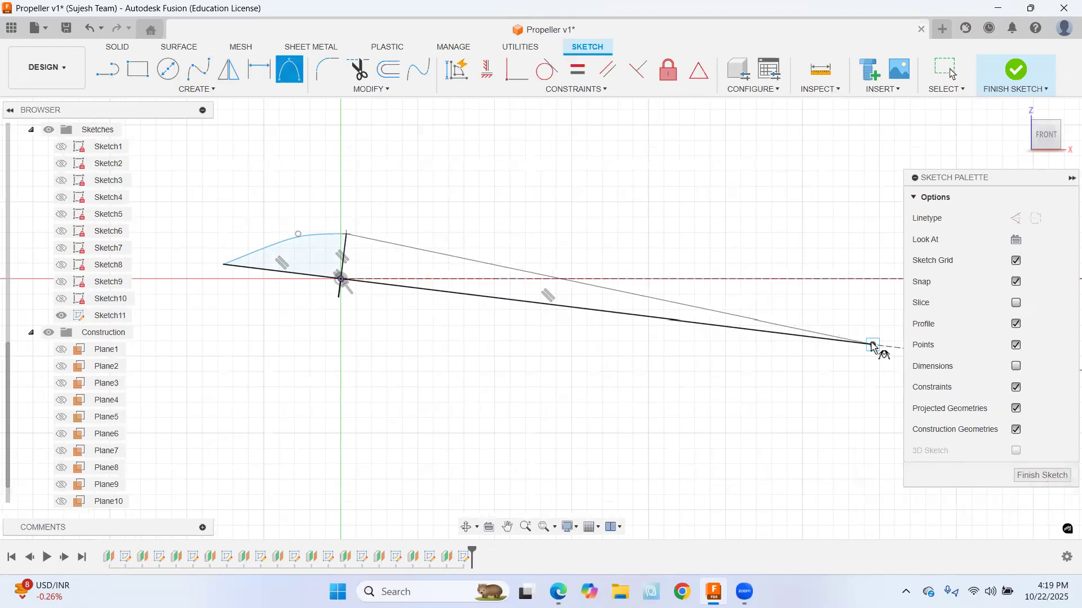
click(401, 235)
key(Return)
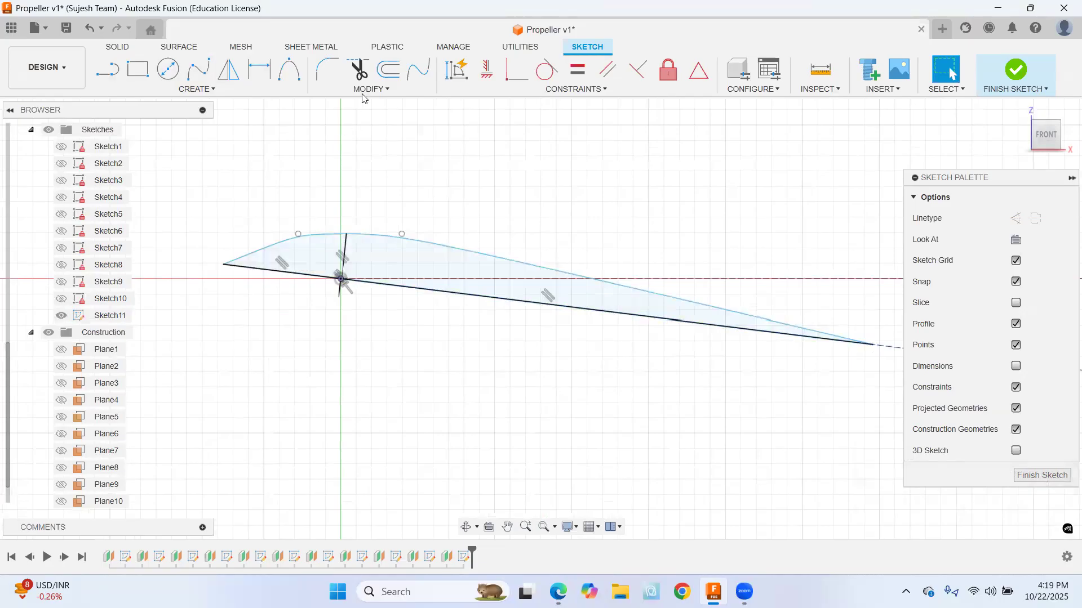
Draw the lower rear conic curve from the bottom of the thickness line to the chord's trailing end
click(289, 69)
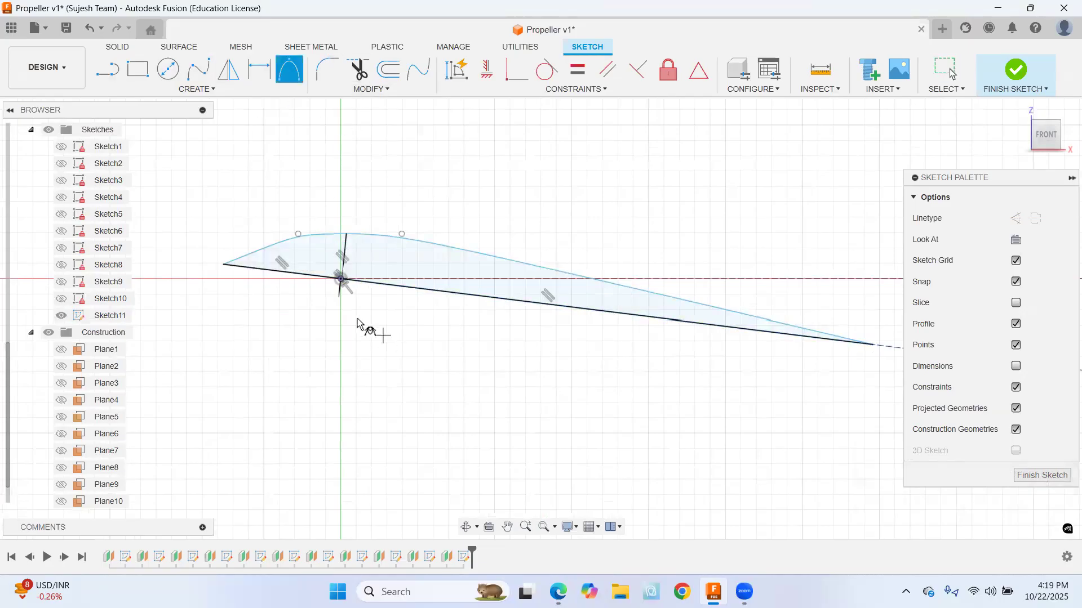
click(338, 297)
click(873, 345)
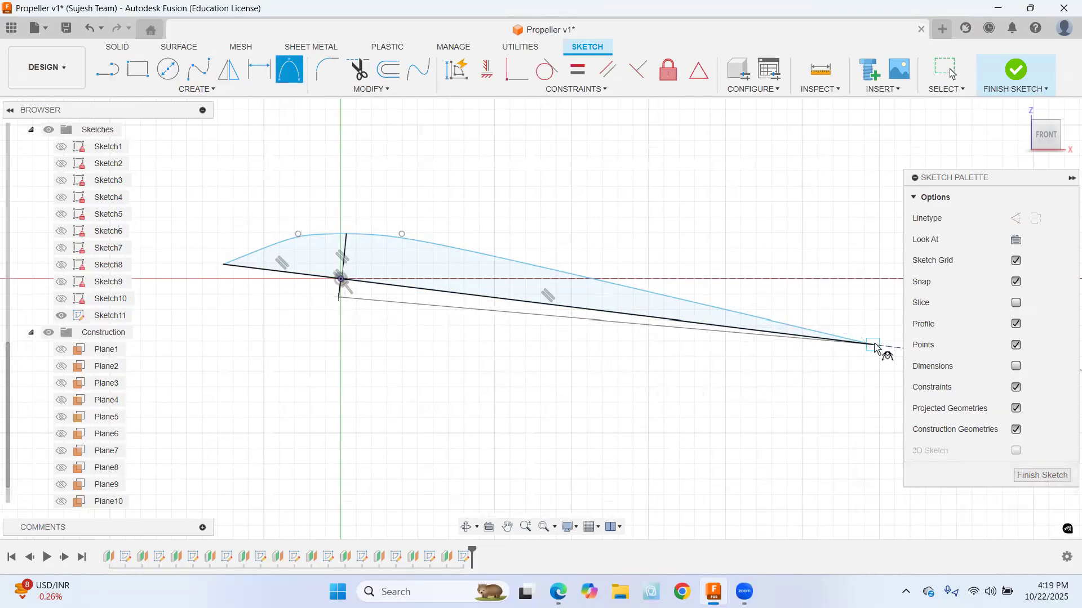
click(587, 327)
key(Return)
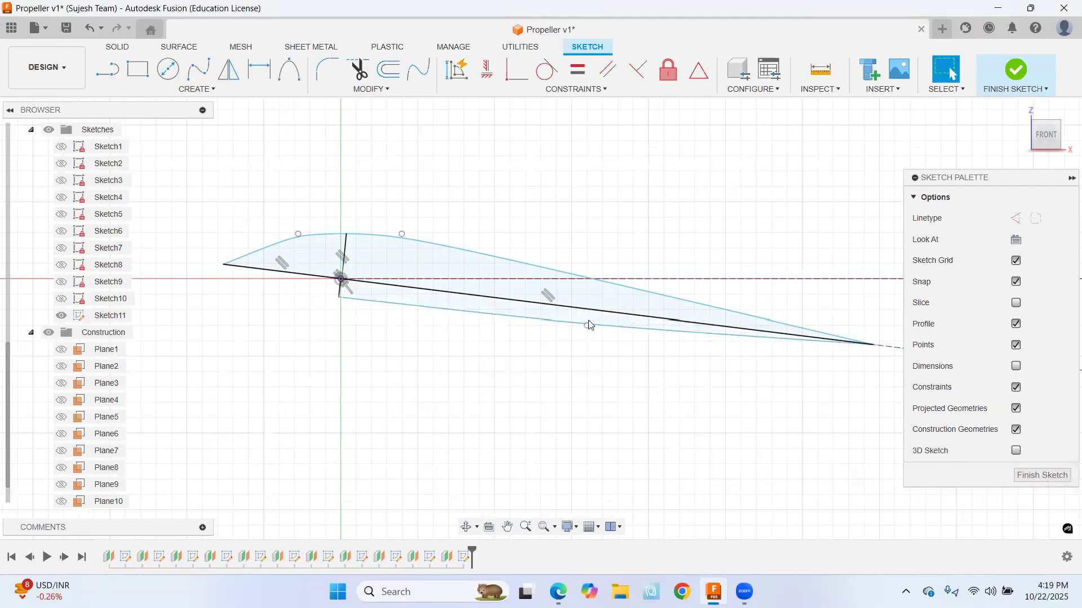
Close the airfoil outline with a conic curve from the bottom of the thickness line to the chord's leading end
click(290, 77)
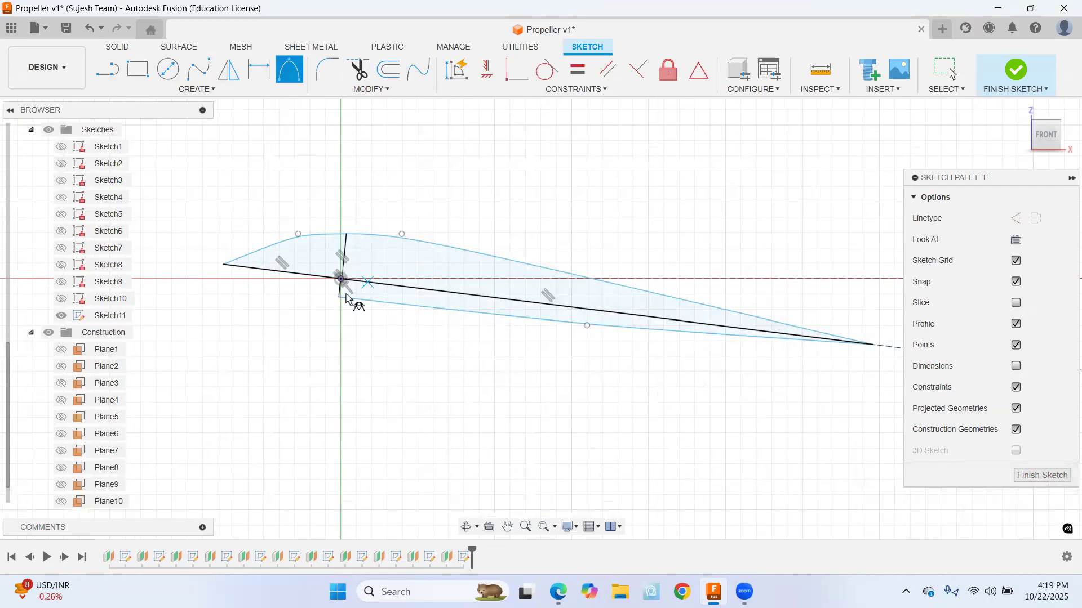
click(339, 297)
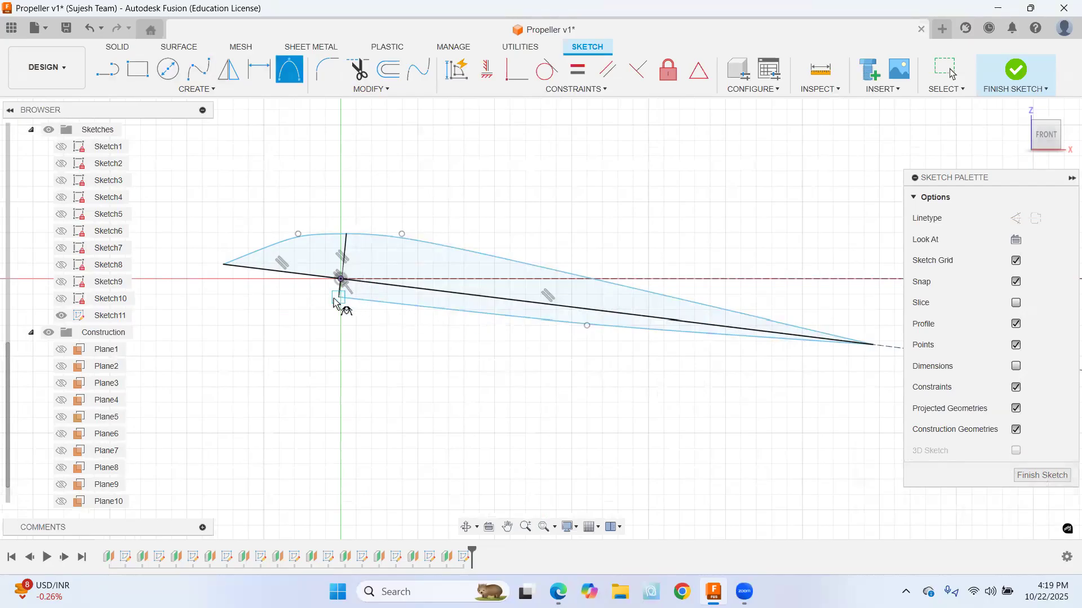
click(224, 264)
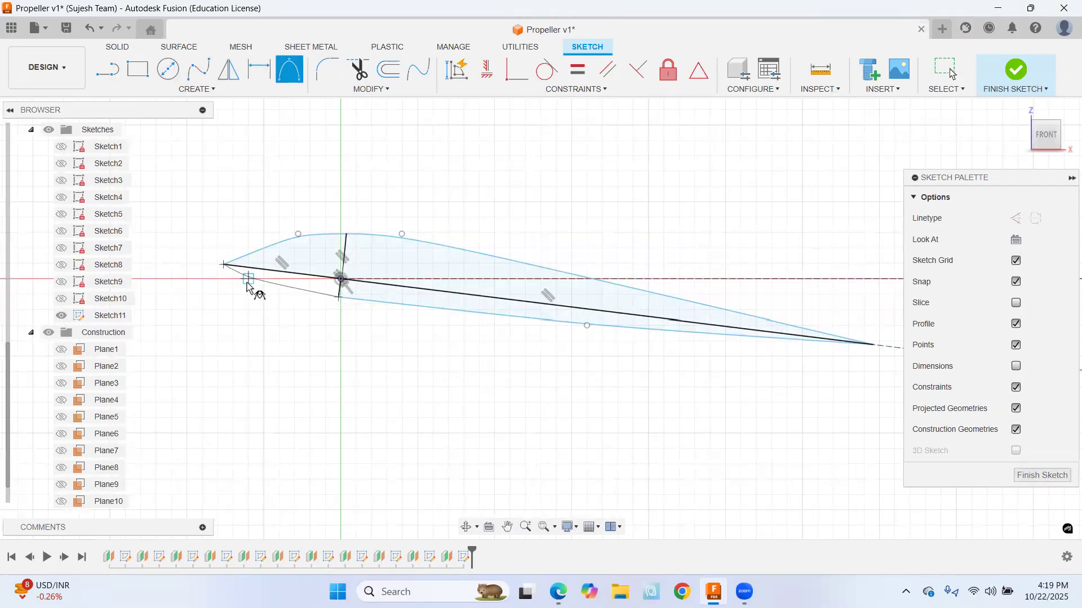
click(249, 281)
key(Return)
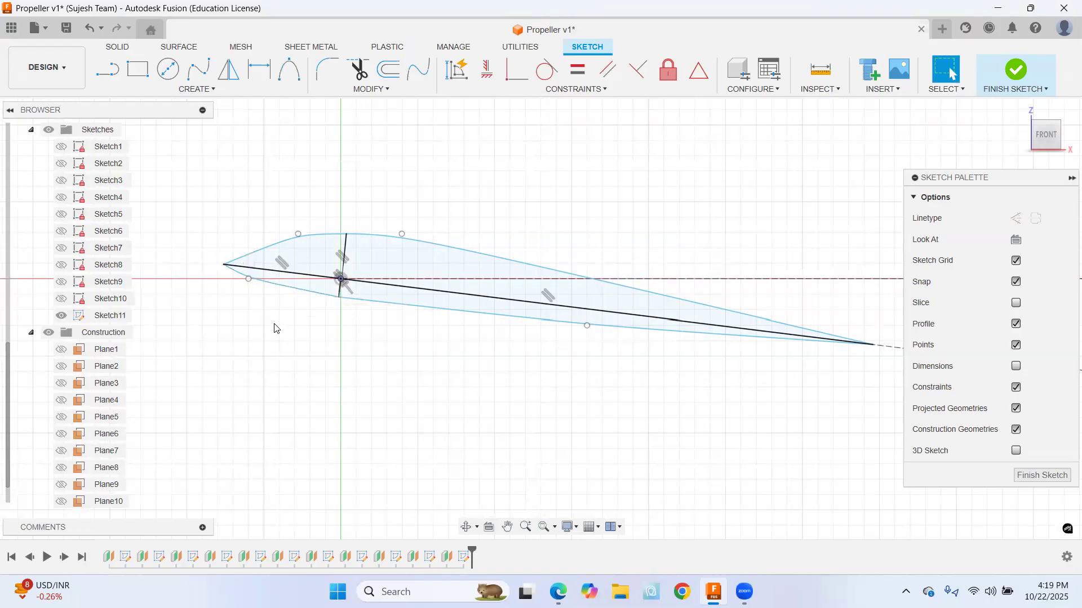
Trim away the thickness line, the chord line and the dashed reference line, leaving only the closed airfoil outline
click(358, 70)
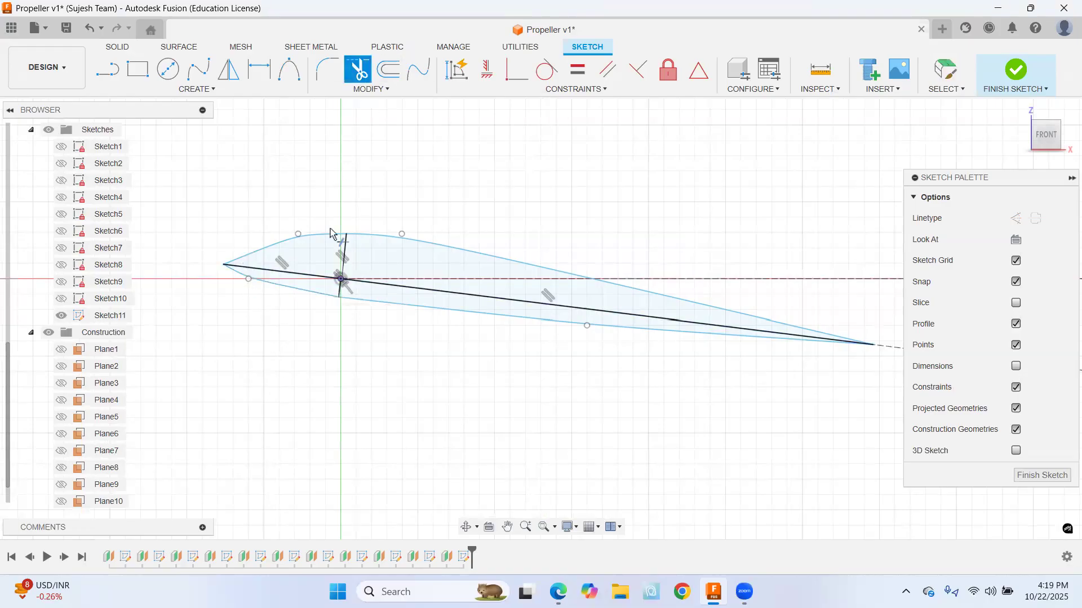
click(339, 283)
click(365, 282)
click(331, 278)
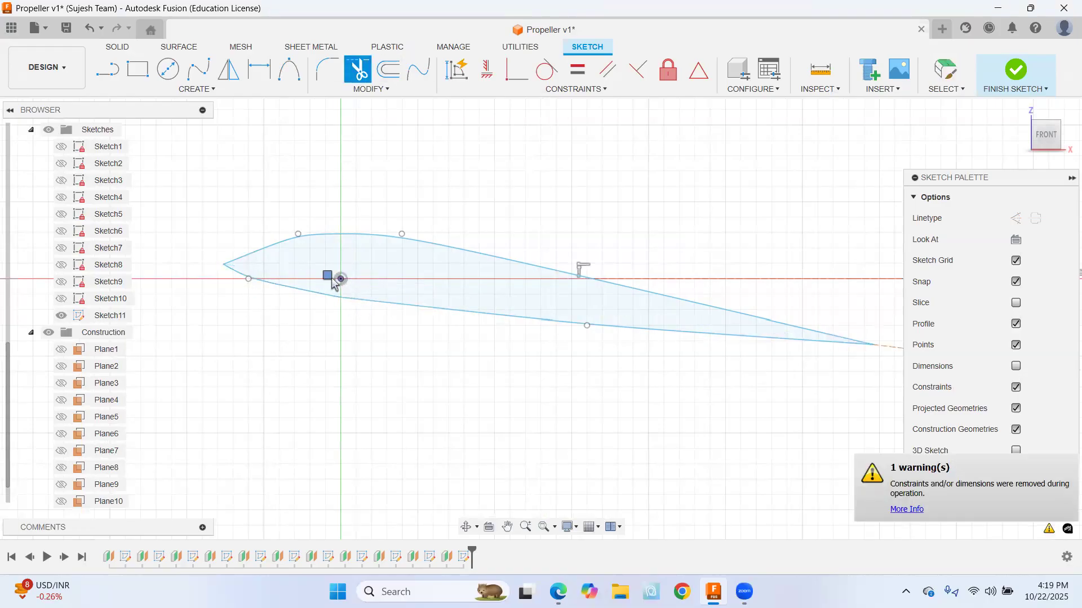
click(868, 278)
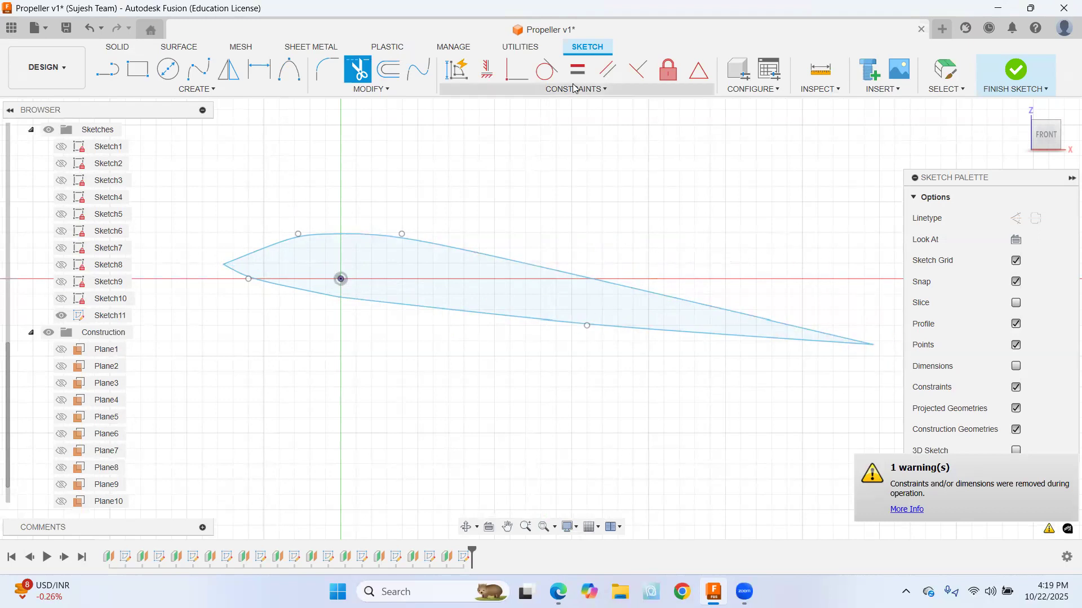
Apply a Fix constraint to the whole airfoil outline and finish the sketch
click(668, 69)
drag(330, 304, 888, 387)
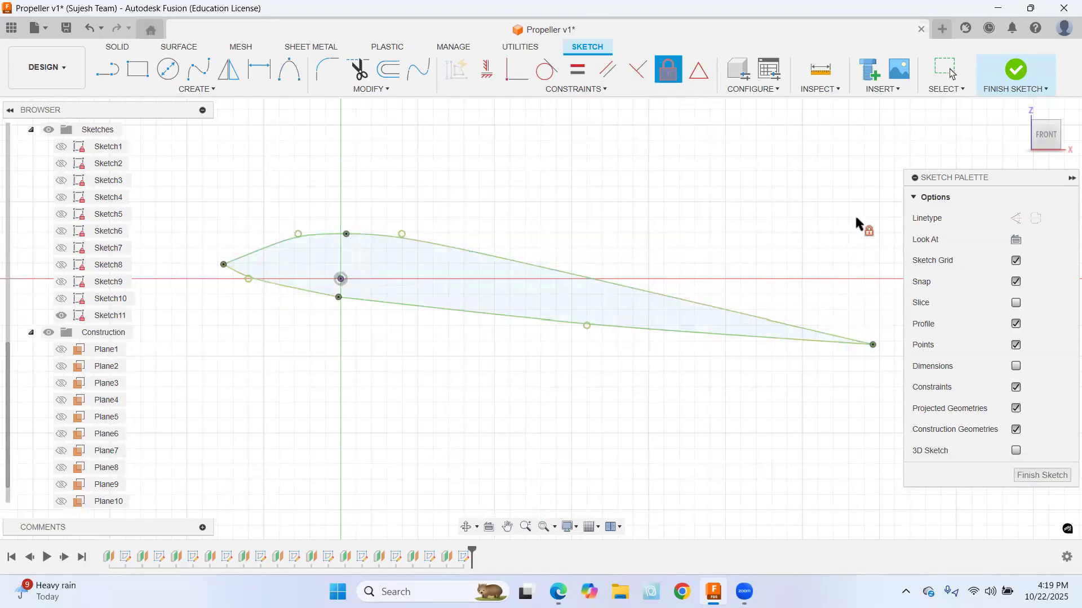
click(1009, 79)
click(1022, 112)
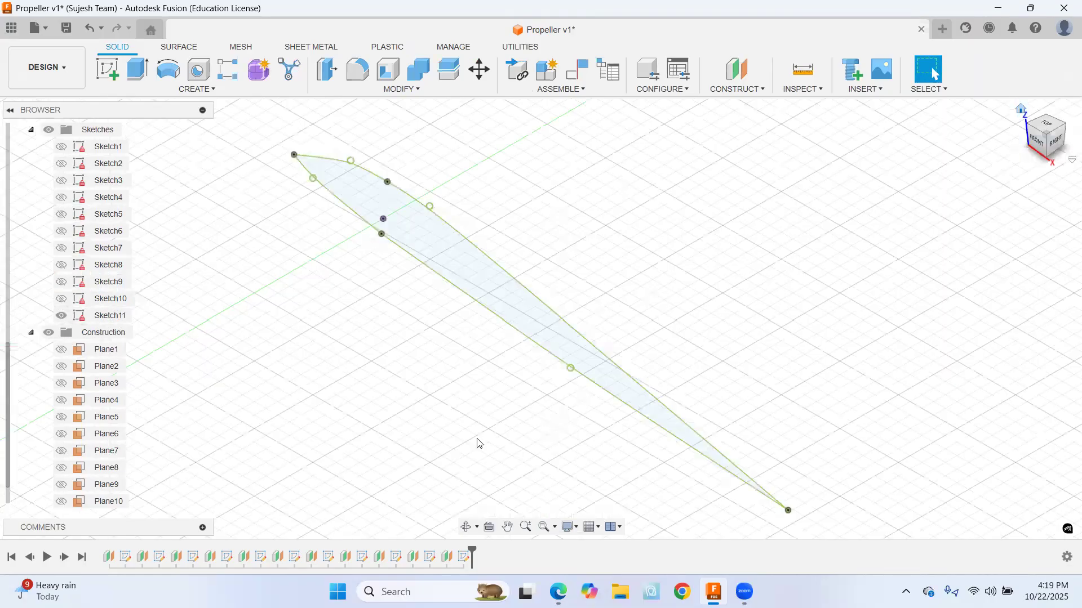
Show Plane10 and Plane11, and construct a plane offset -28 mm from Plane10
scroll(67, 507, down, 1)
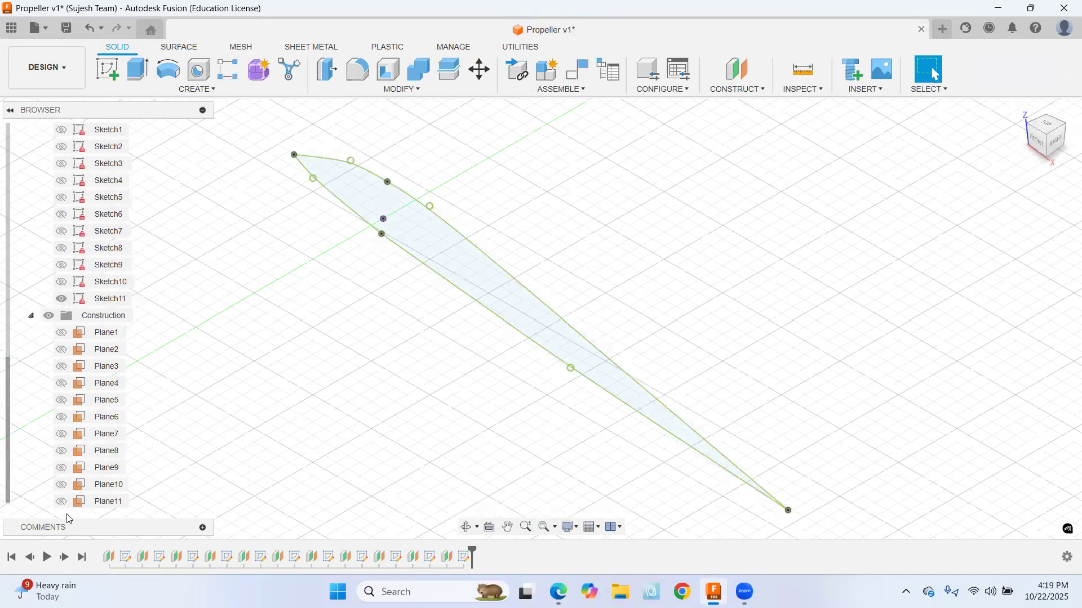
click(64, 504)
click(62, 486)
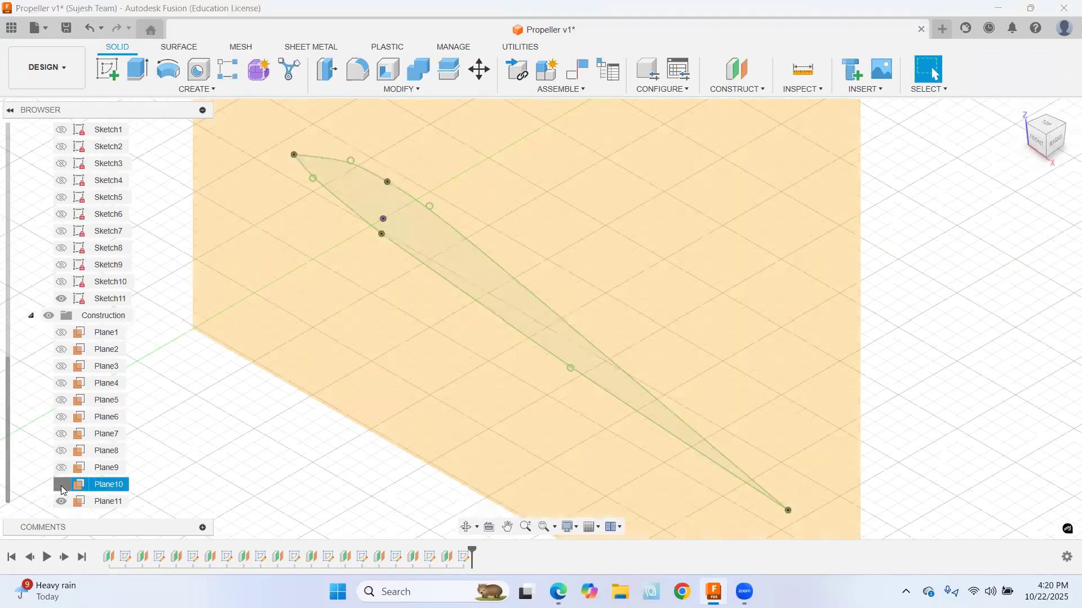
click(248, 489)
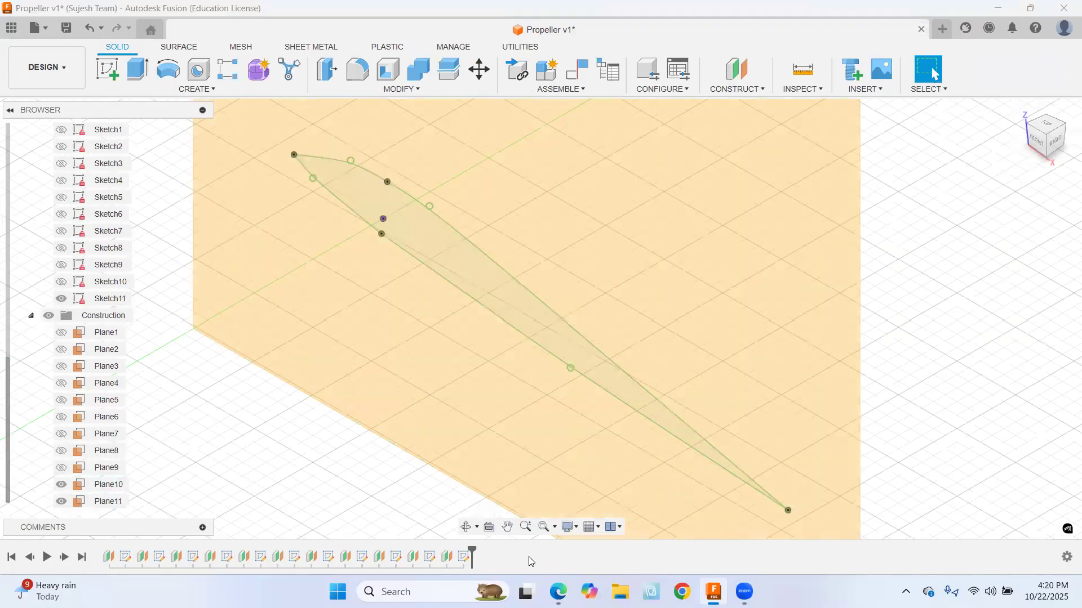
click(545, 530)
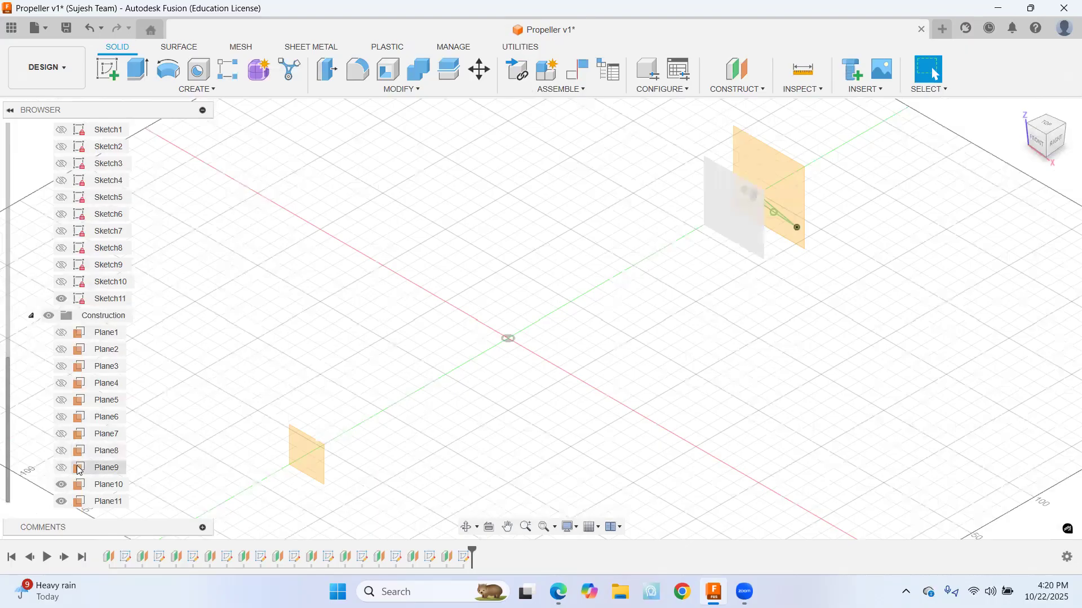
click(727, 90)
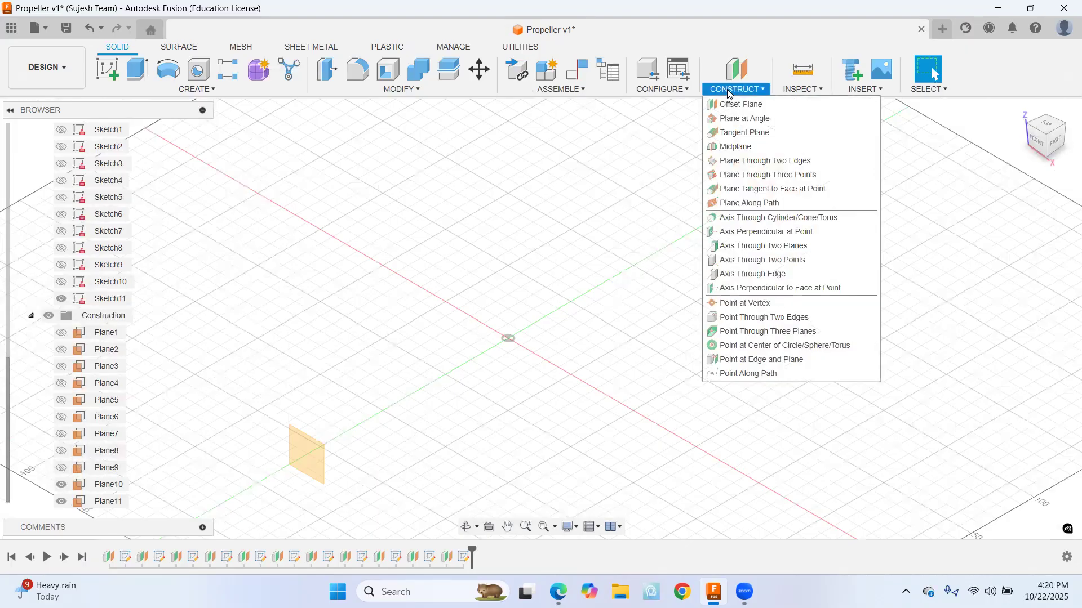
click(741, 104)
click(302, 466)
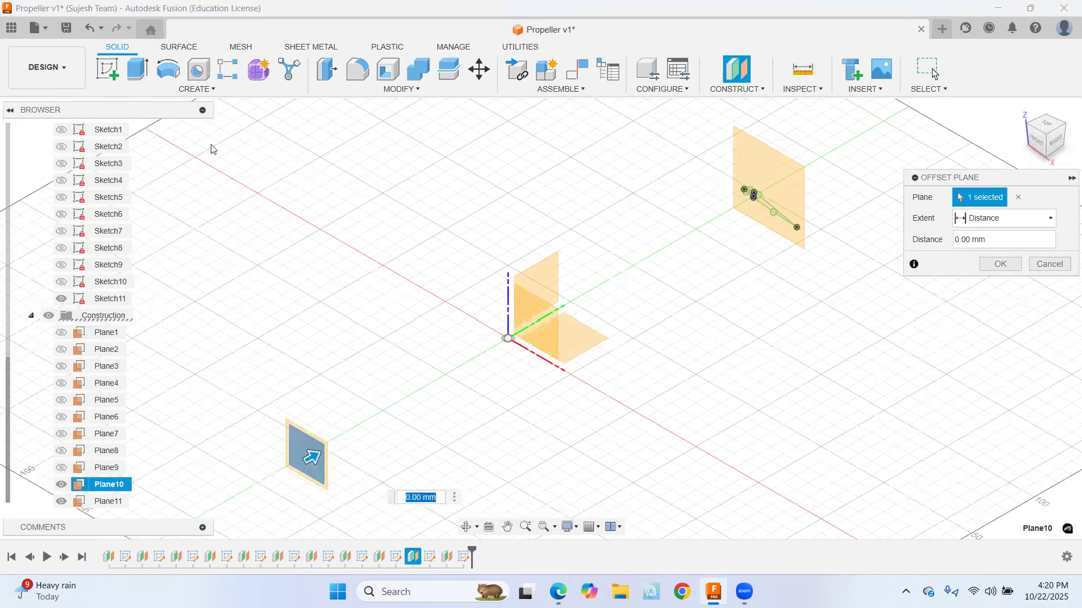
double_click(958, 239)
text(-28)
click(996, 267)
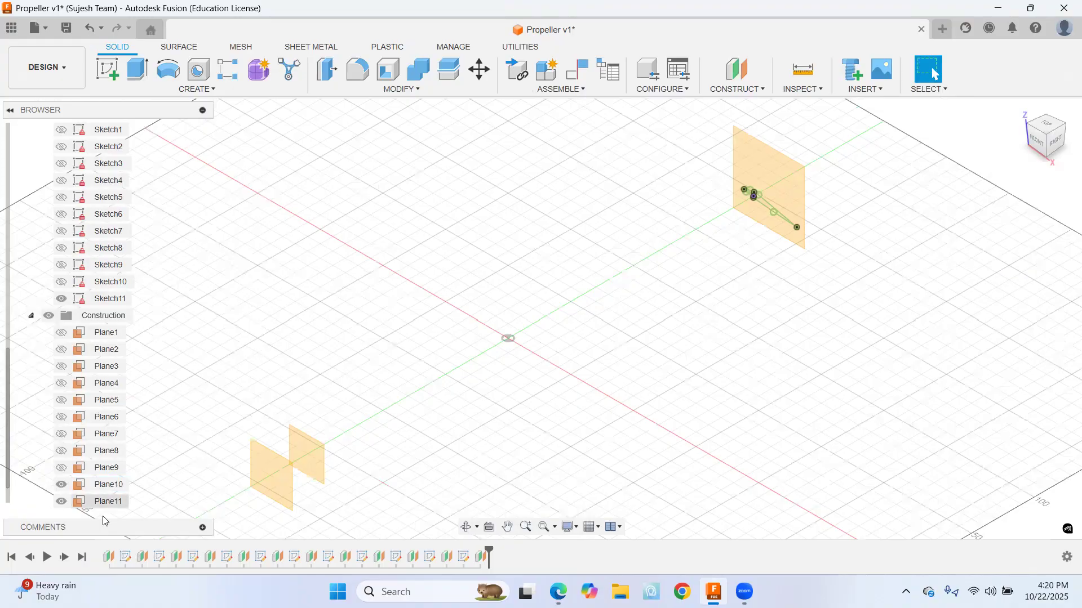
Hide Plane10 and start a sketch on the new offset plane on the opposite blade's side
click(67, 486)
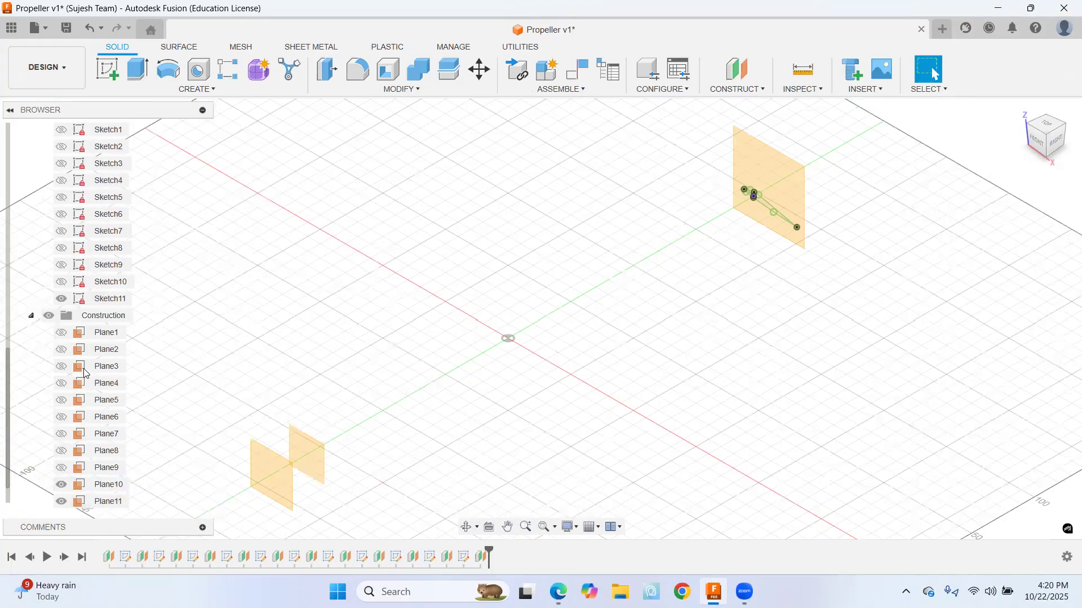
click(62, 282)
click(62, 282)
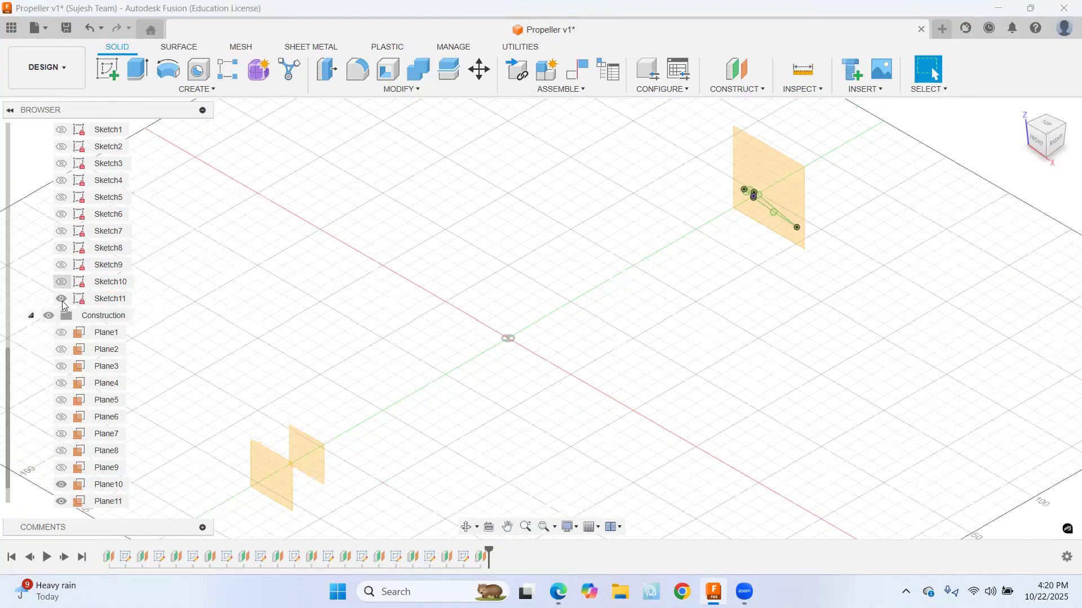
click(61, 484)
scroll(72, 473, down, 1)
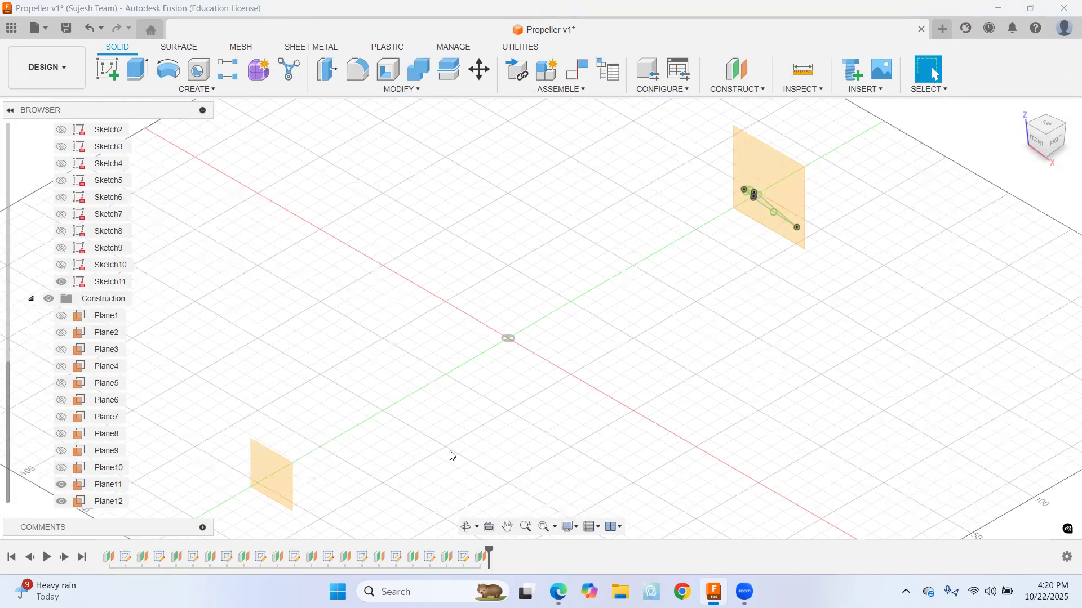
click(107, 68)
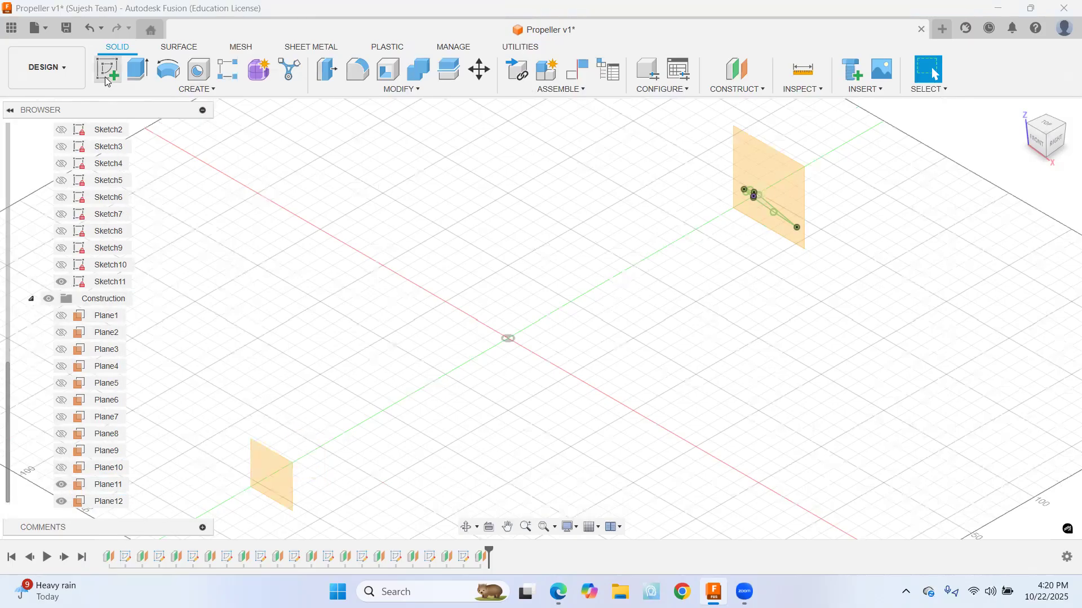
click(261, 464)
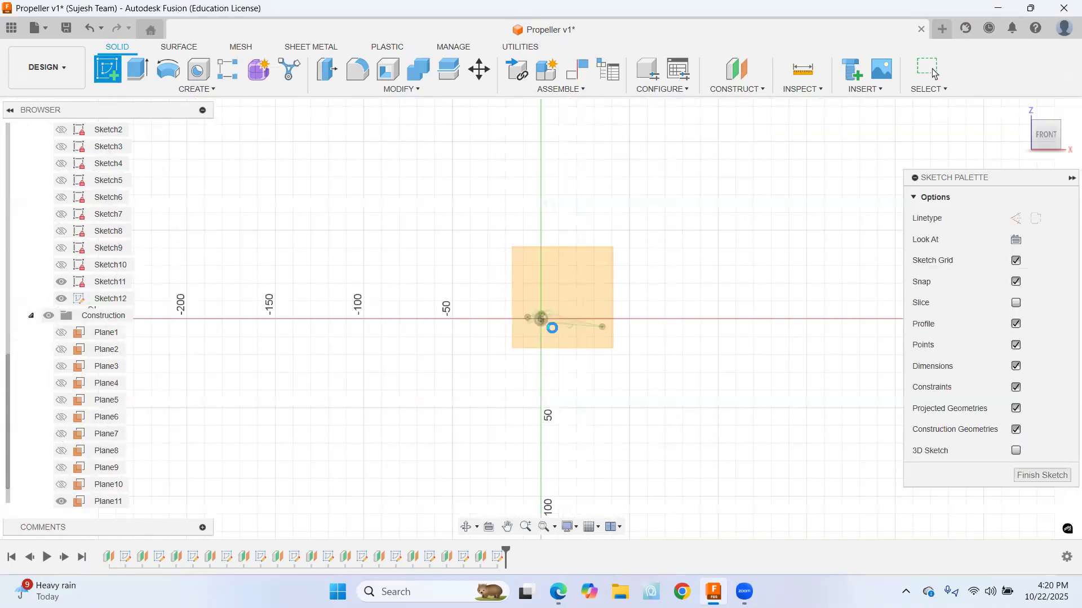
click(554, 325)
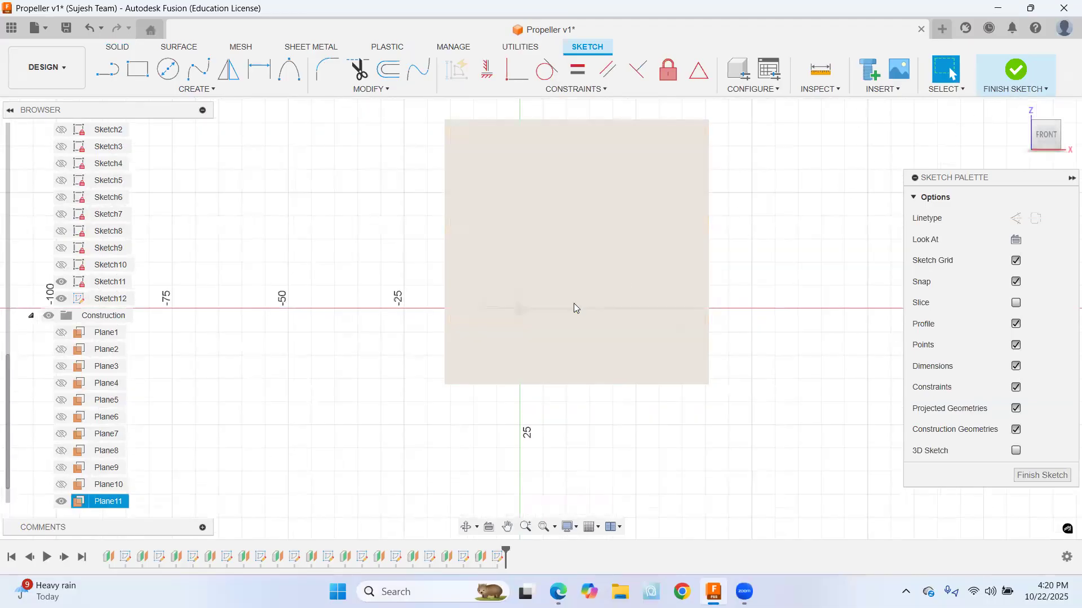
Project the airfoil outline curves of Sketch11 into the new sketch
click(212, 94)
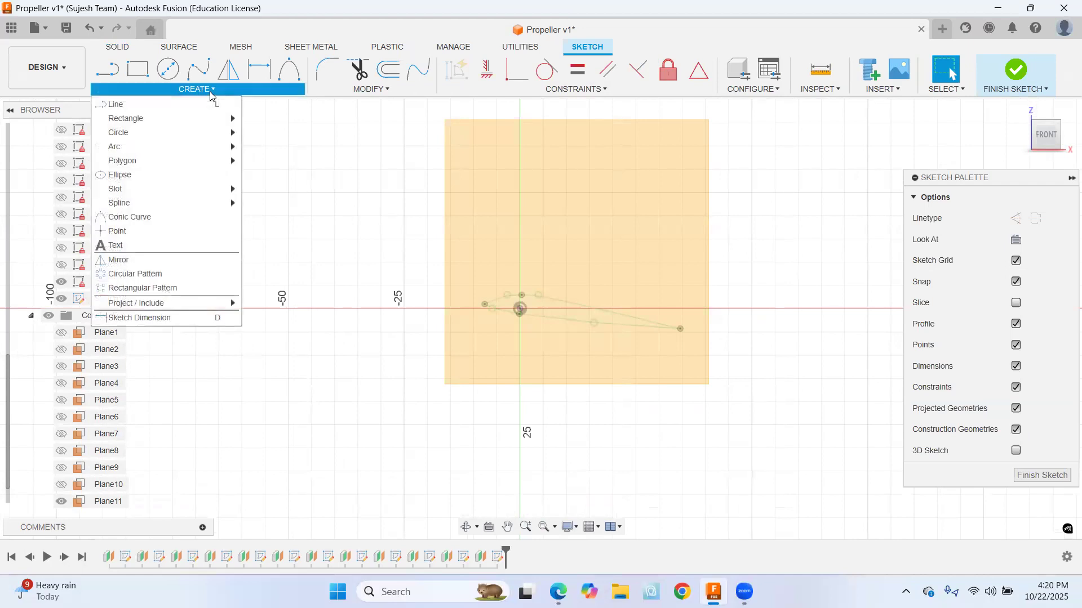
mouse_move(214, 303)
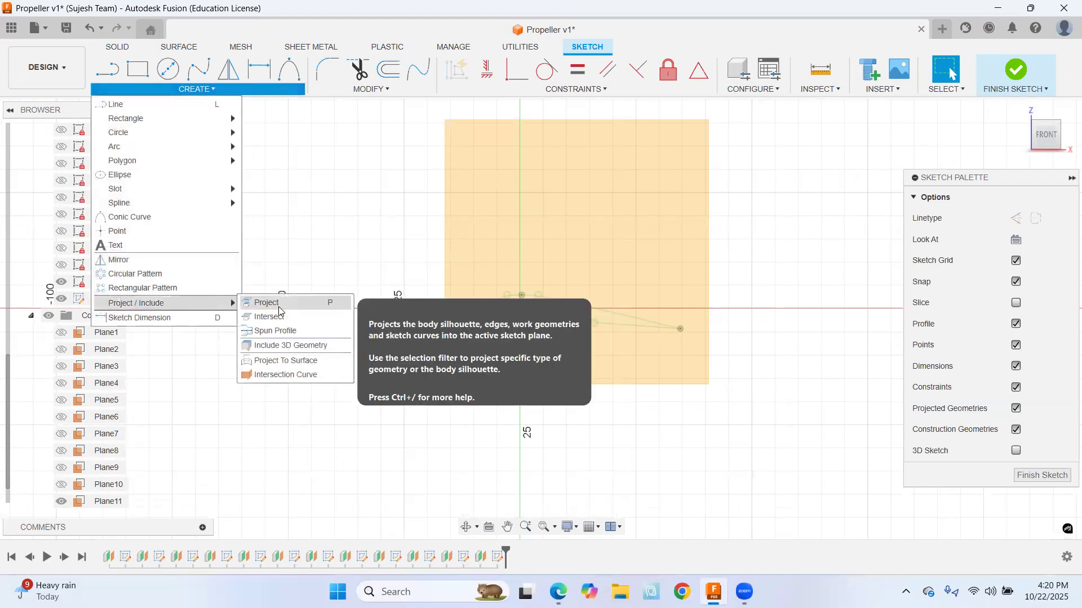
click(264, 303)
scroll(570, 311, up, 1)
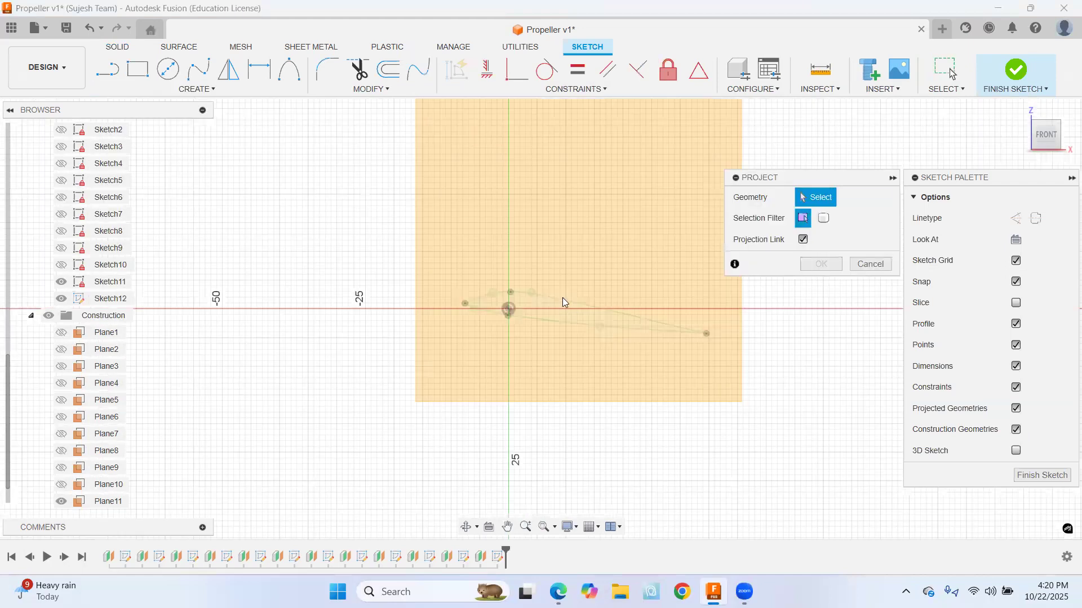
scroll(569, 309, up, 3)
click(569, 299)
click(554, 329)
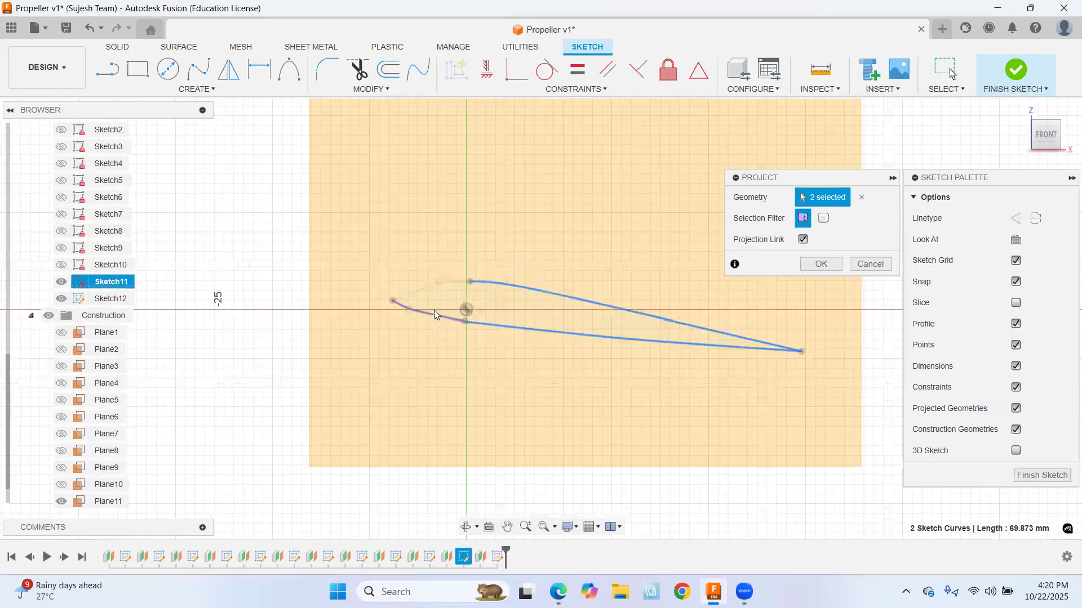
Draw a vertical line about 9 mm long upward from the origin as the mirror axis
click(107, 70)
click(466, 310)
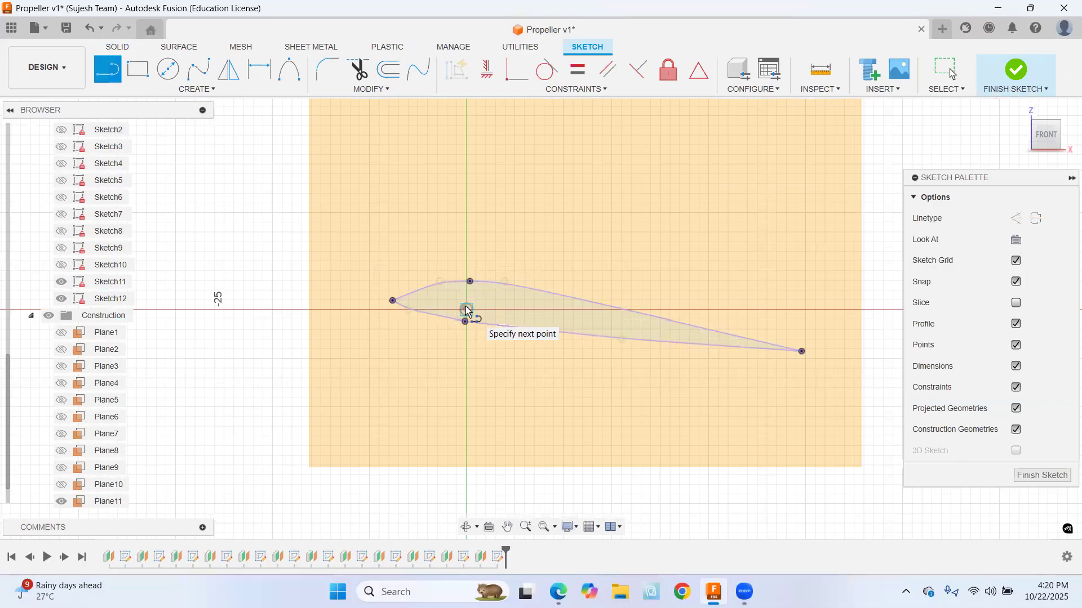
click(464, 222)
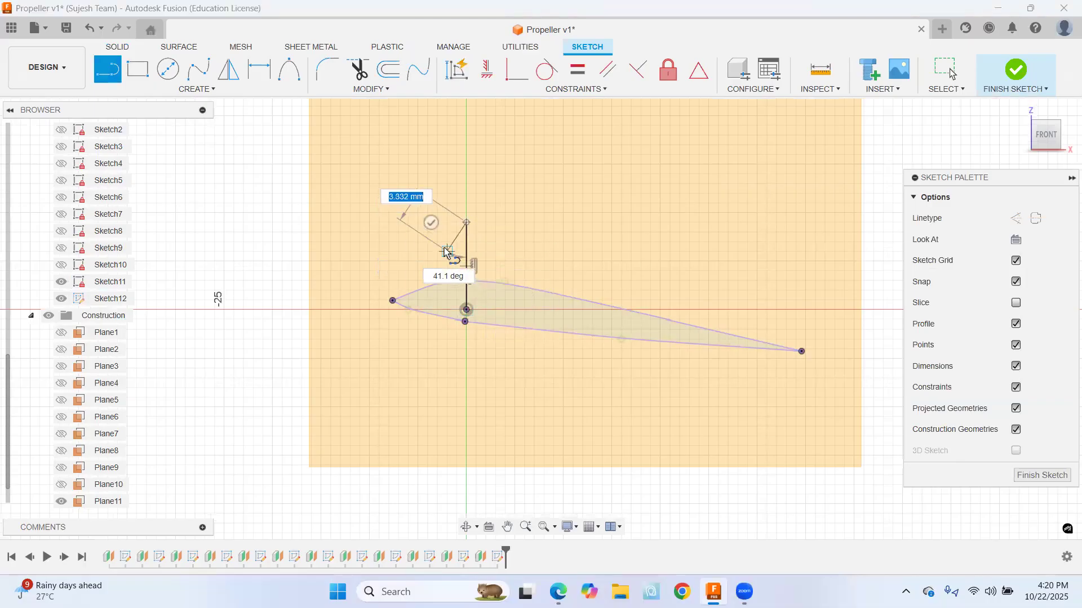
key(Escape)
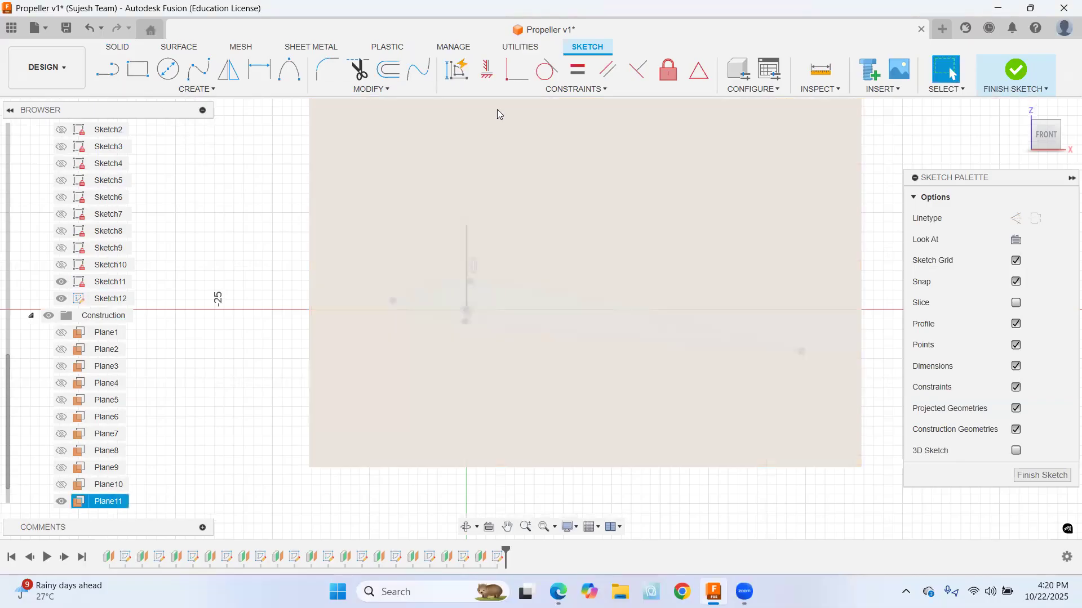
Mirror the projected airfoil outline about the vertical line, and delete that line
click(236, 76)
drag(379, 267, 845, 389)
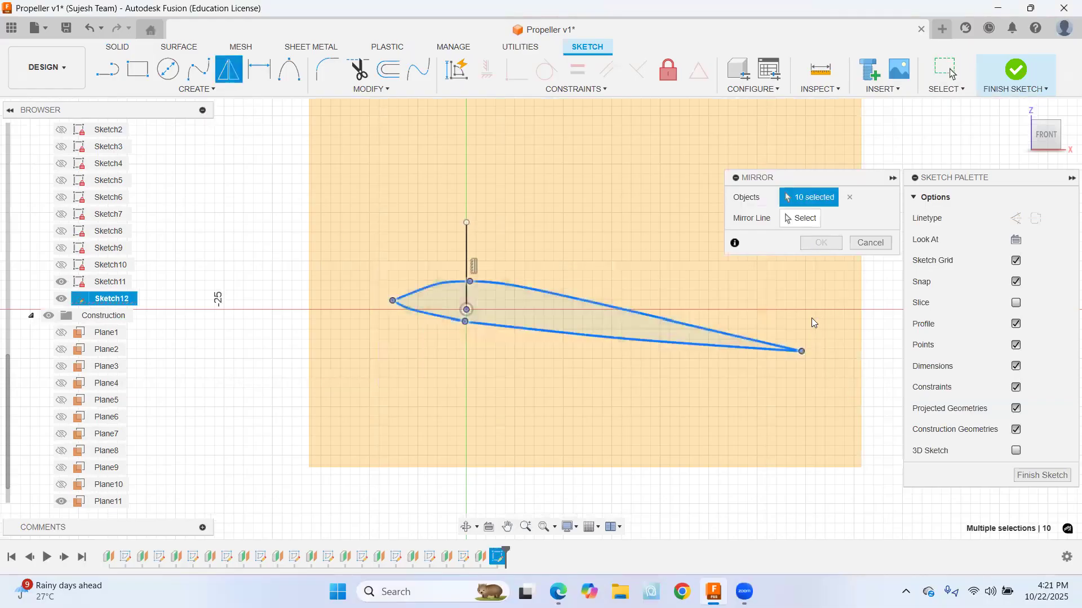
click(799, 223)
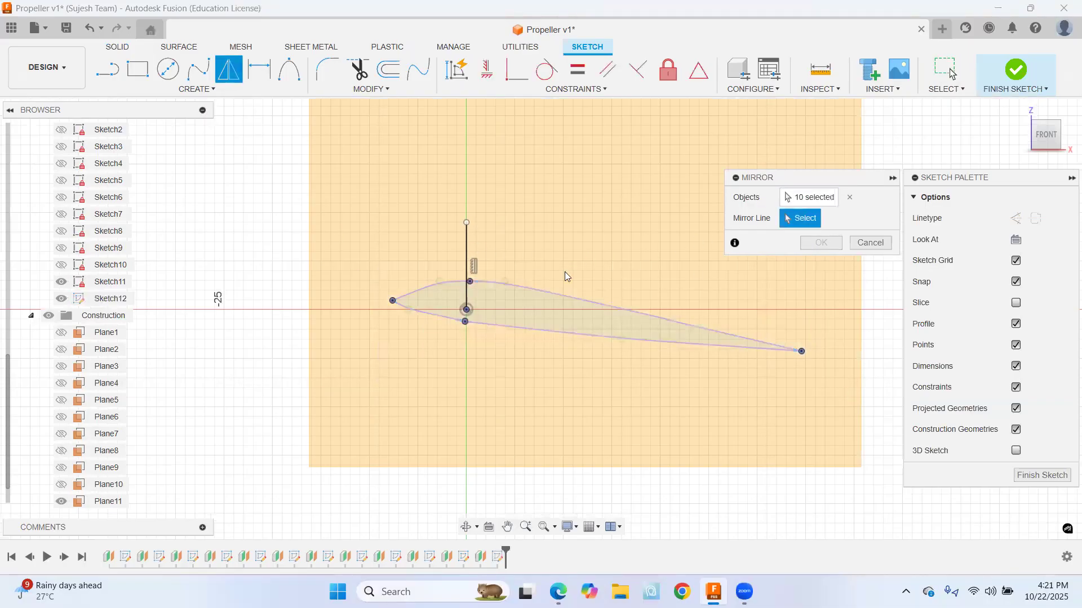
click(465, 245)
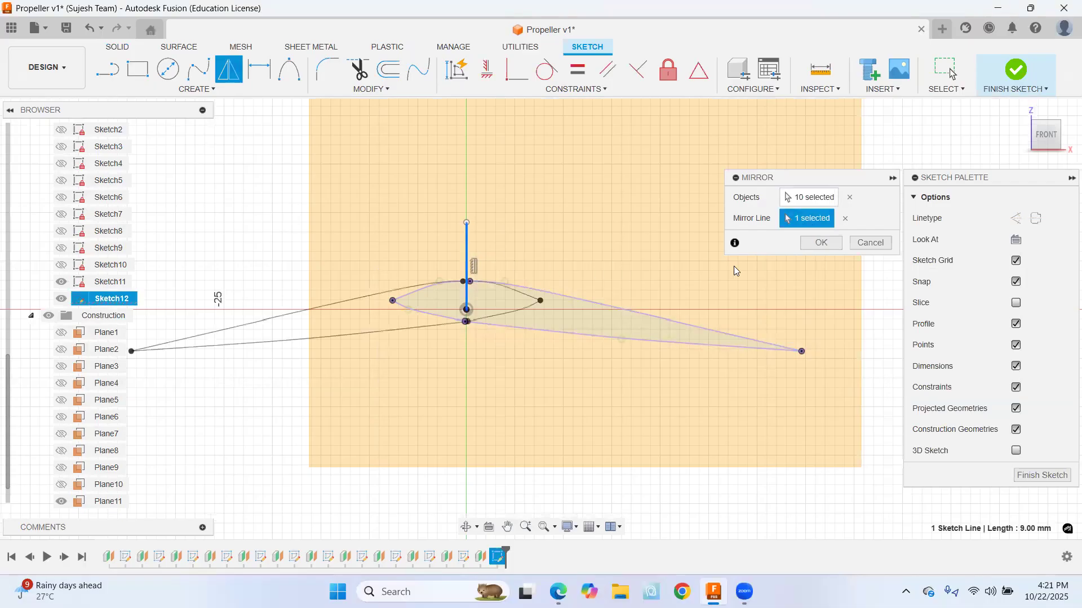
click(821, 243)
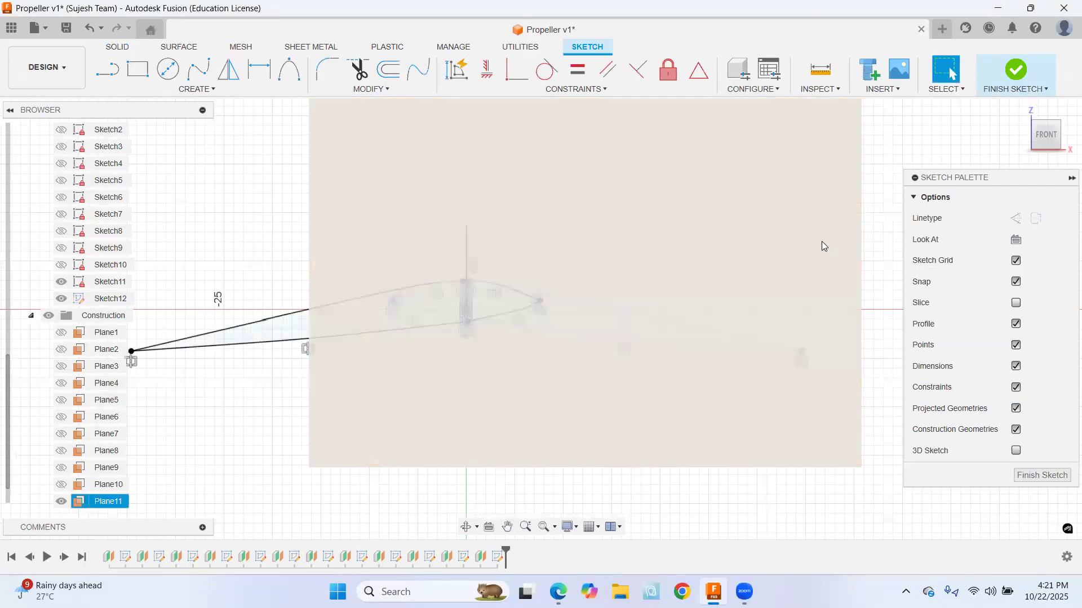
click(466, 252)
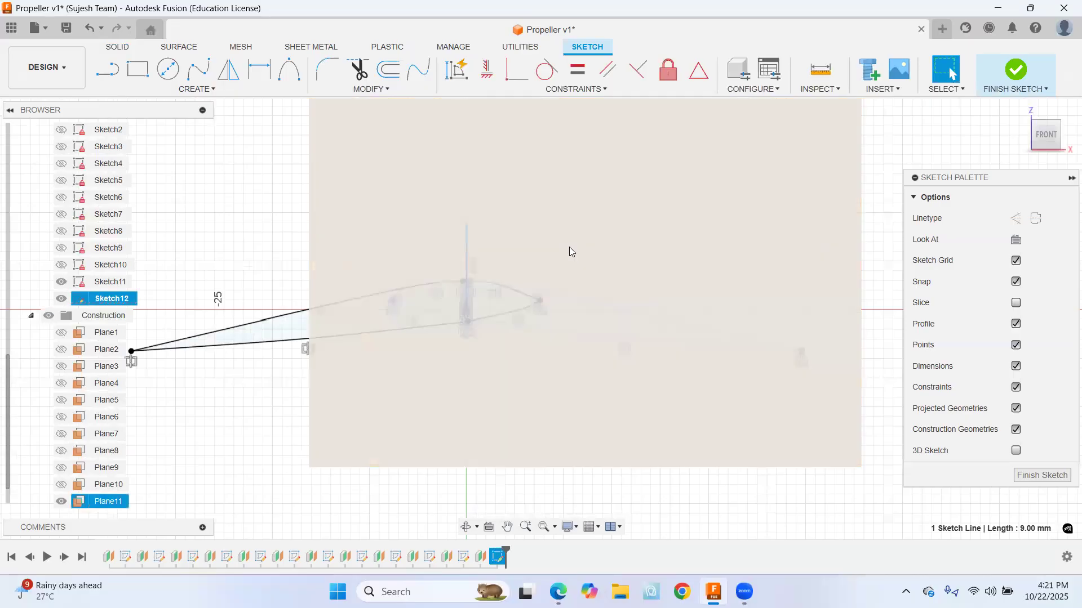
key(Delete)
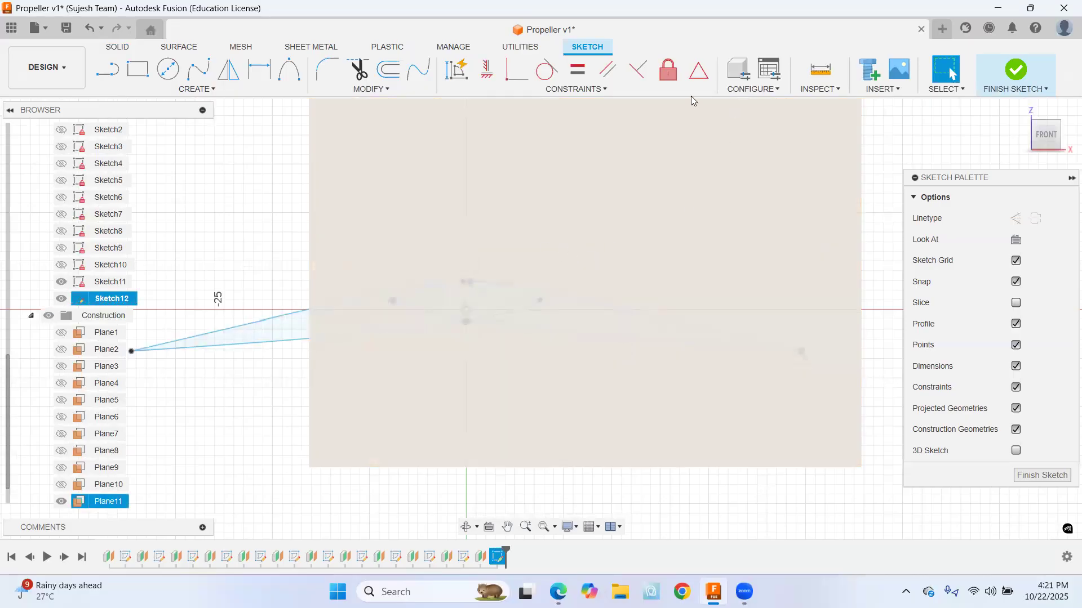
Apply a Fix constraint to the mirrored airfoil outline and finish the sketch
click(667, 70)
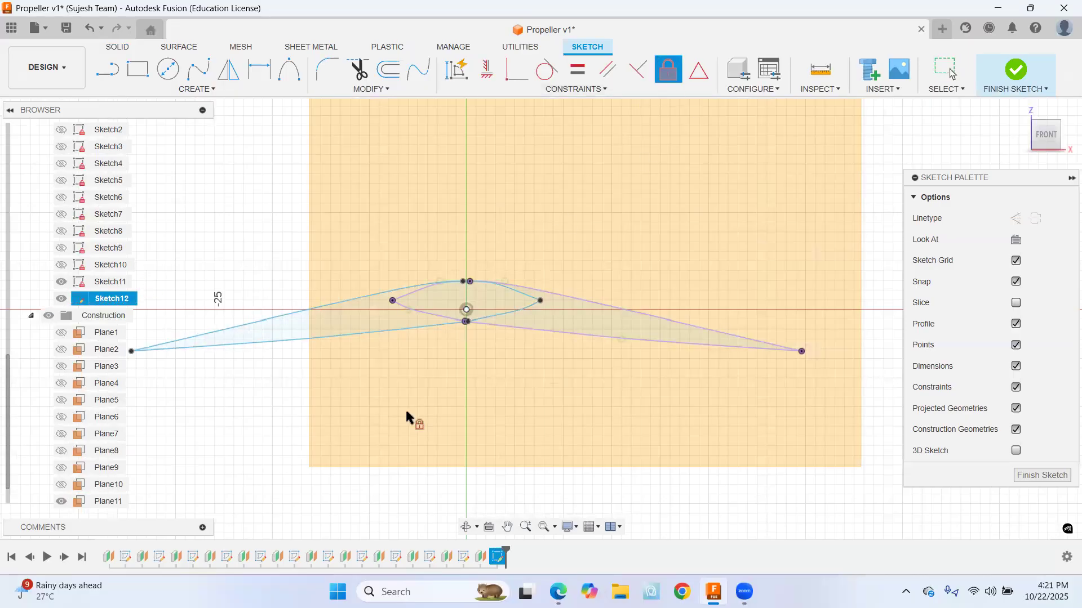
mouse_move(569, 427)
mouse_down()
mouse_move(546, 388)
mouse_move(144, 213)
mouse_move(84, 204)
mouse_up()
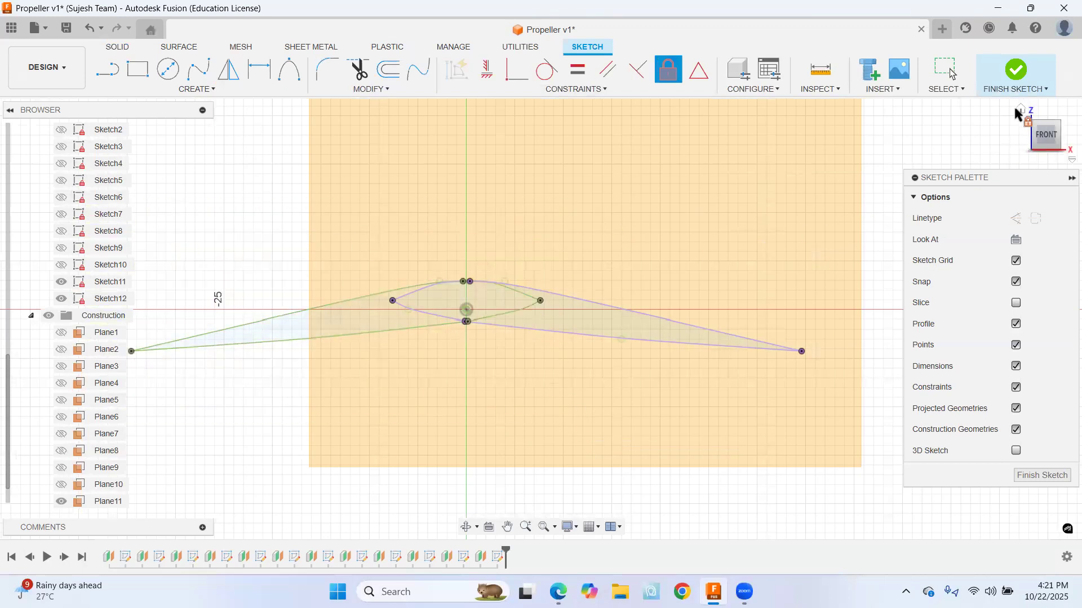
click(1012, 81)
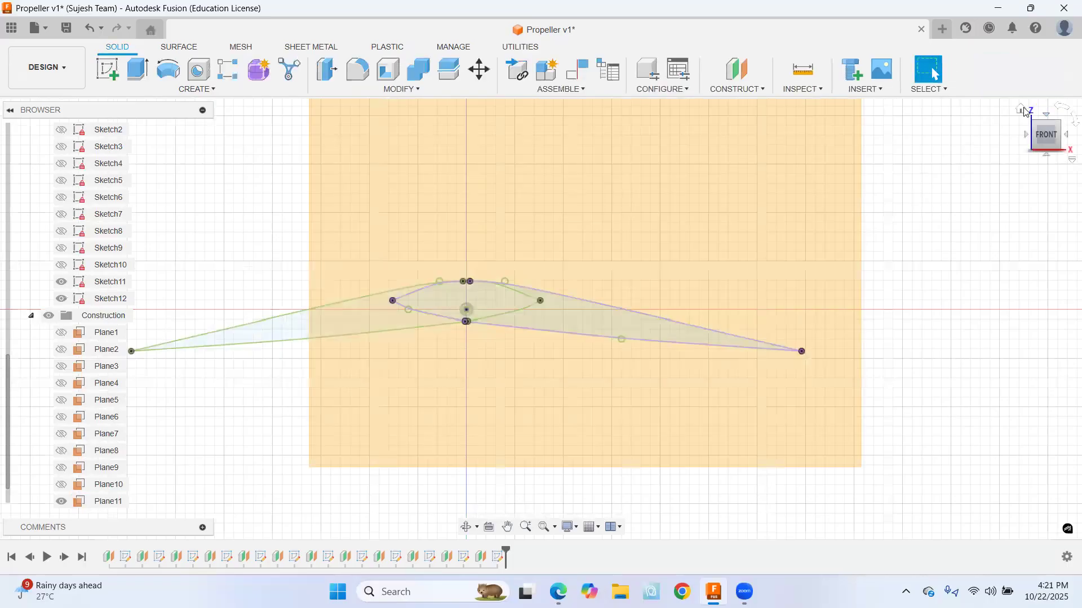
click(1020, 109)
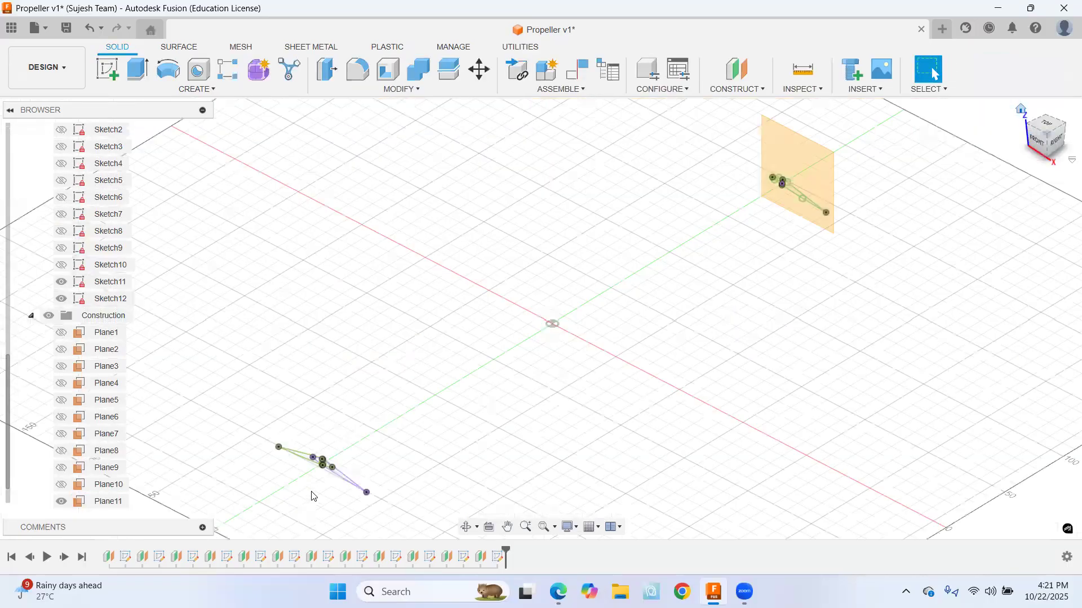
Delete the projected original airfoil curves from Sketch12, keeping only the mirrored airfoil outline
scroll(321, 499, up, 8)
click(402, 361)
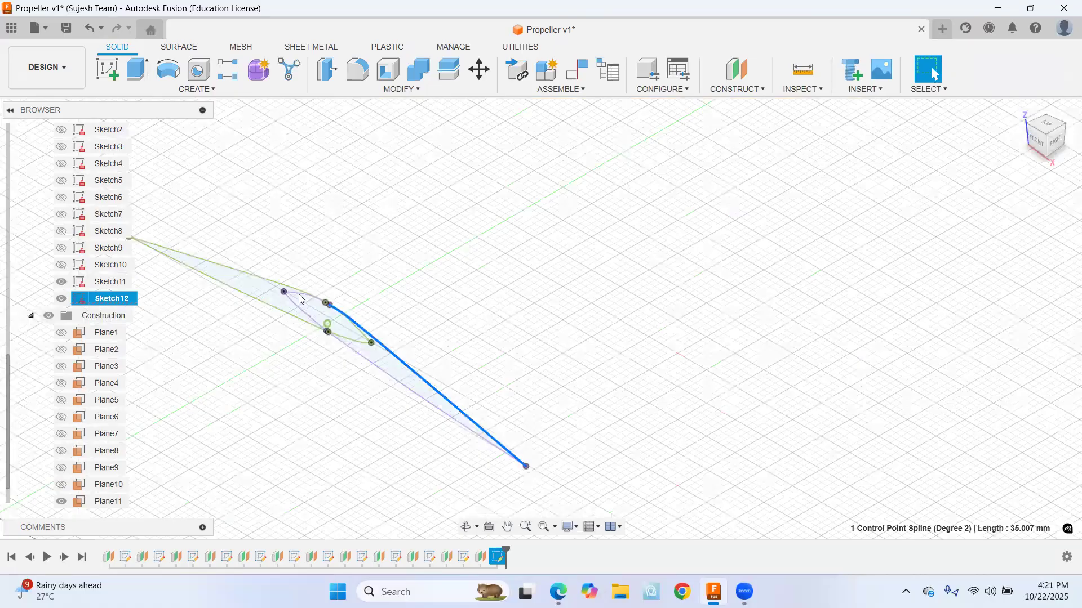
key(Delete)
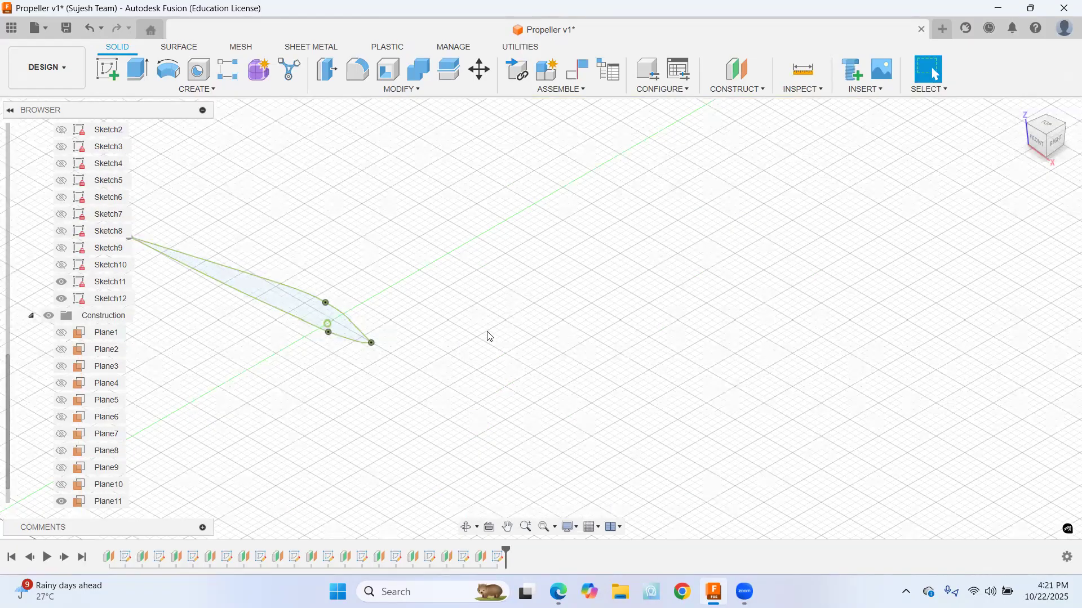
click(544, 528)
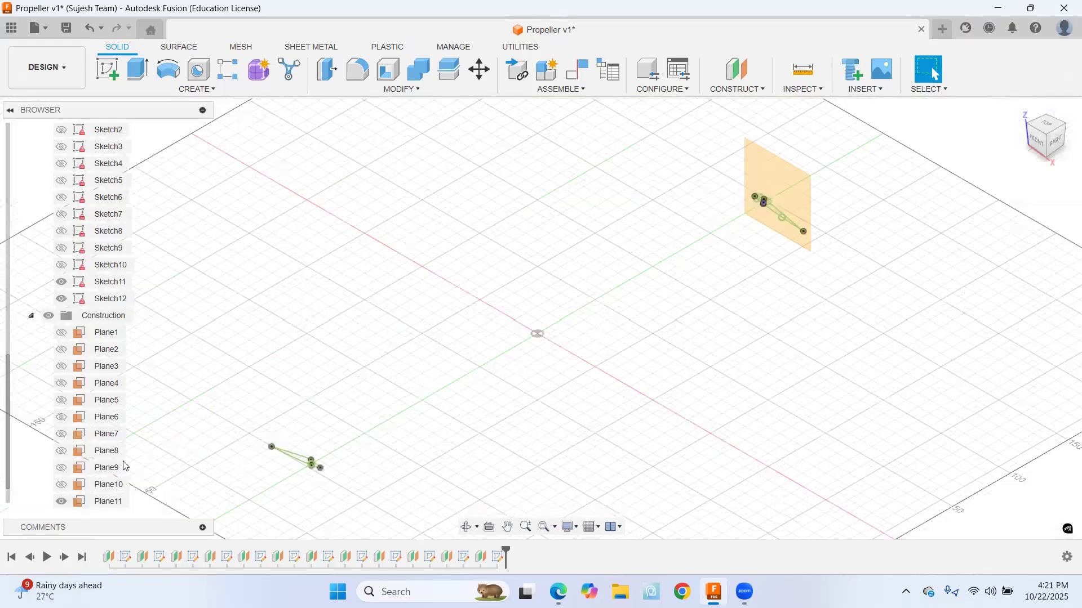
Hide Sketch11, Sketch12 and Plane12, leaving only Plane11 shown as the reference for the next offset
scroll(73, 509, down, 1)
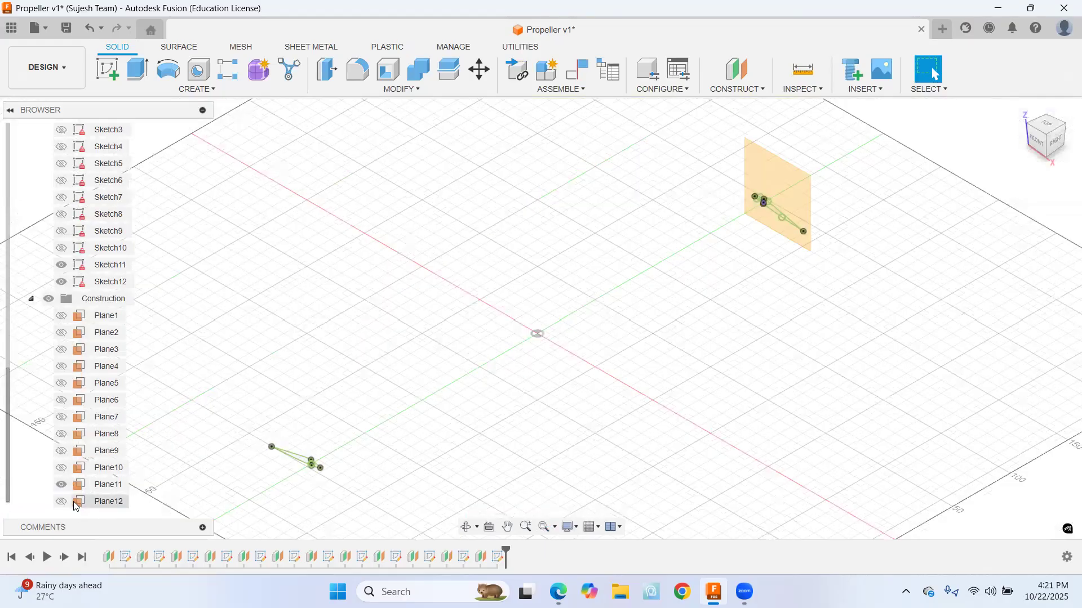
click(62, 507)
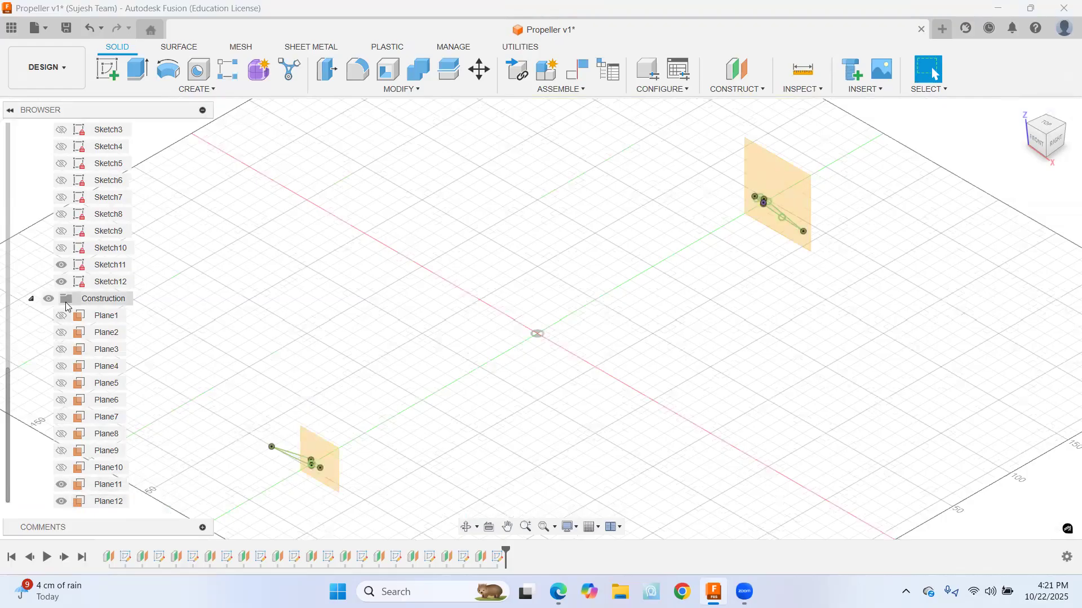
click(61, 265)
click(61, 282)
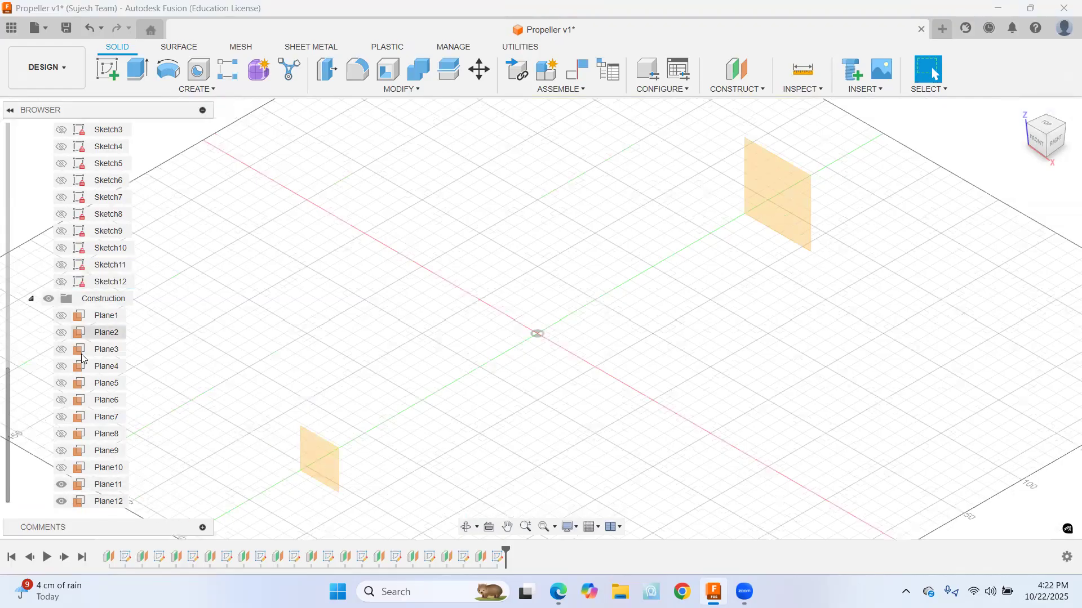
click(60, 502)
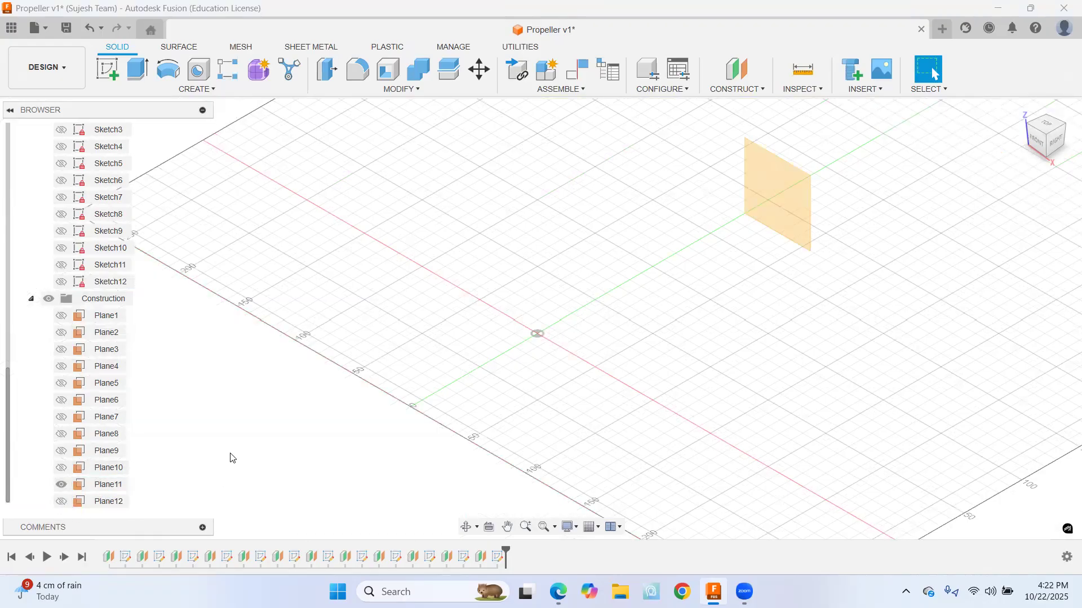
Switch to the PDF drawing in Edge and examine the section spacing along the blade in the propeller's front view
key(alt+Tab)
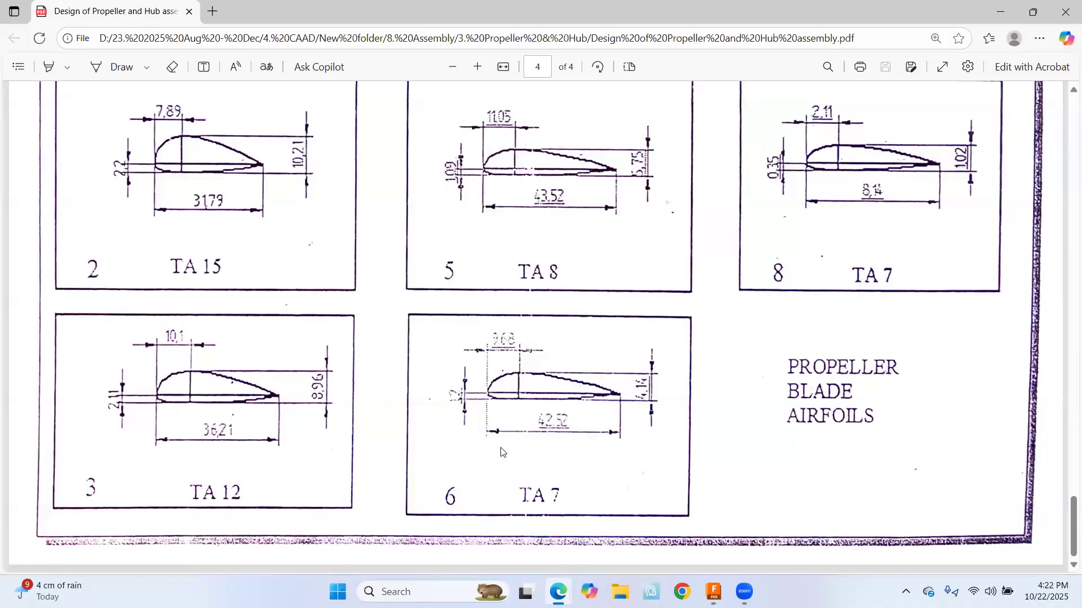
scroll(501, 448, up, 6)
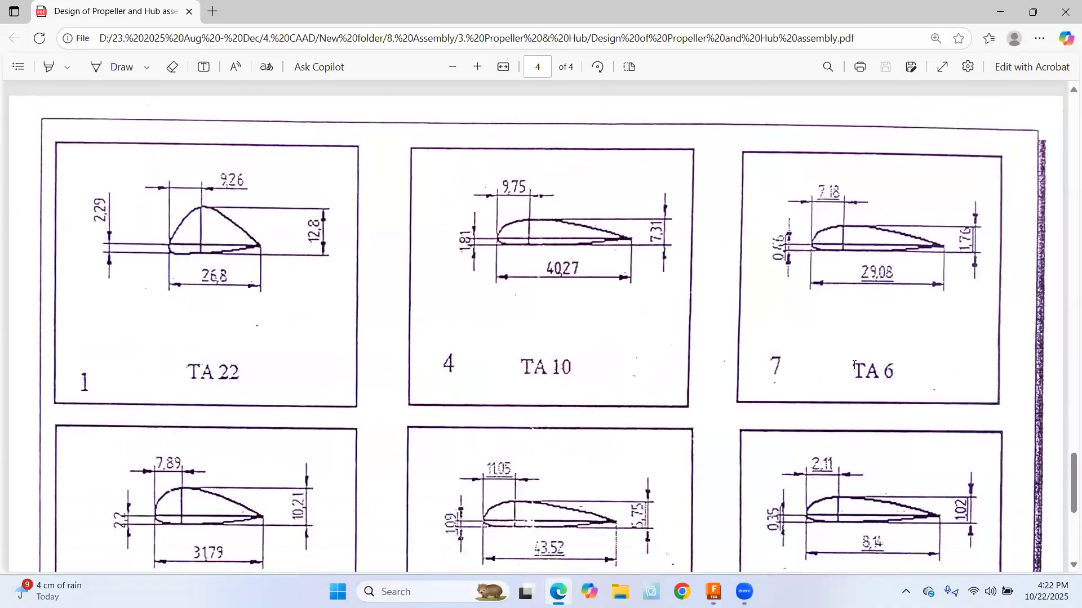
scroll(583, 313, up, 5)
scroll(689, 360, up, 3)
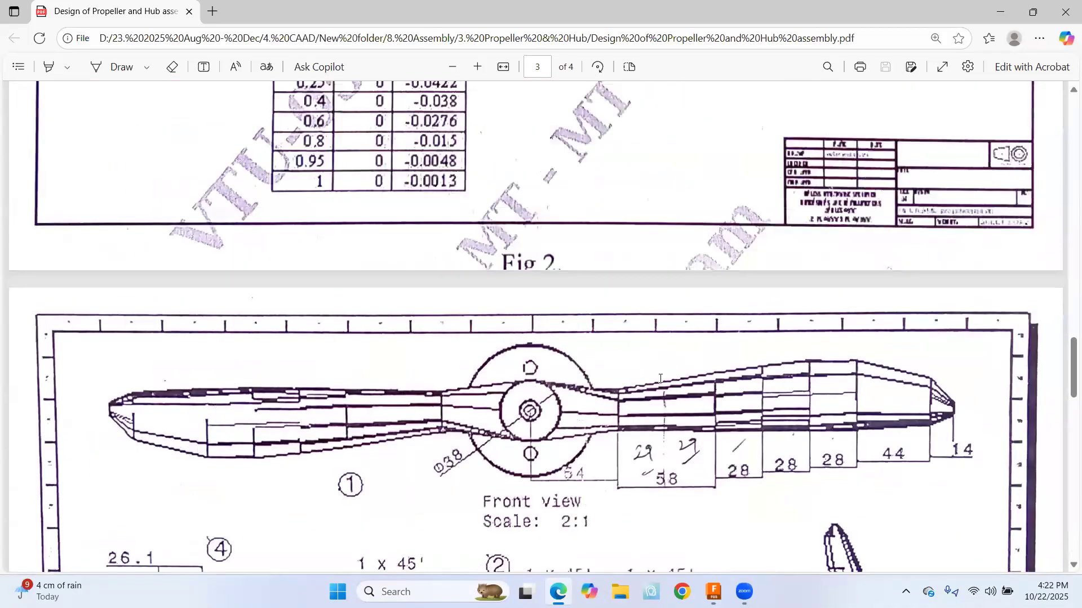
scroll(618, 358, down, 2)
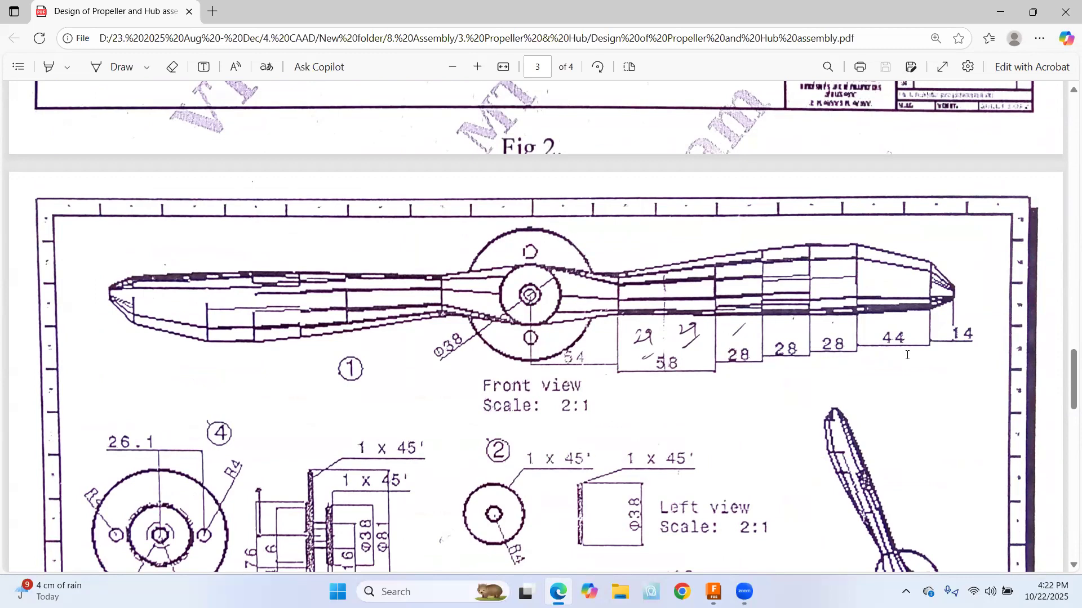
key(alt+Tab)
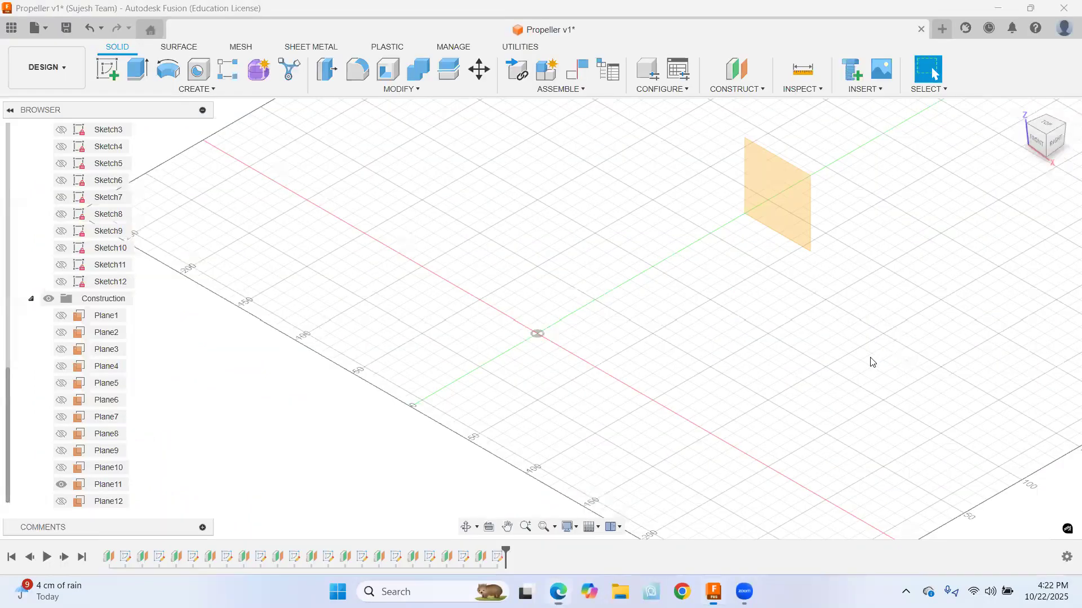
Examine the propeller blade airfoil sheet in the PDF for sections 7 (TA 6) and 8 (TA 7)
key(alt+Tab)
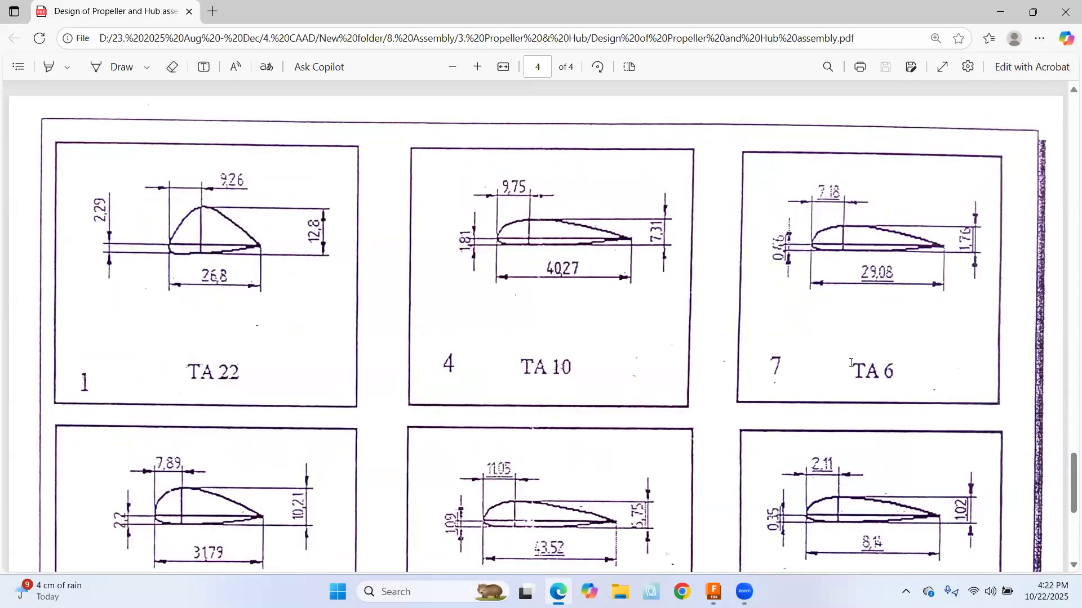
scroll(851, 363, down, 5)
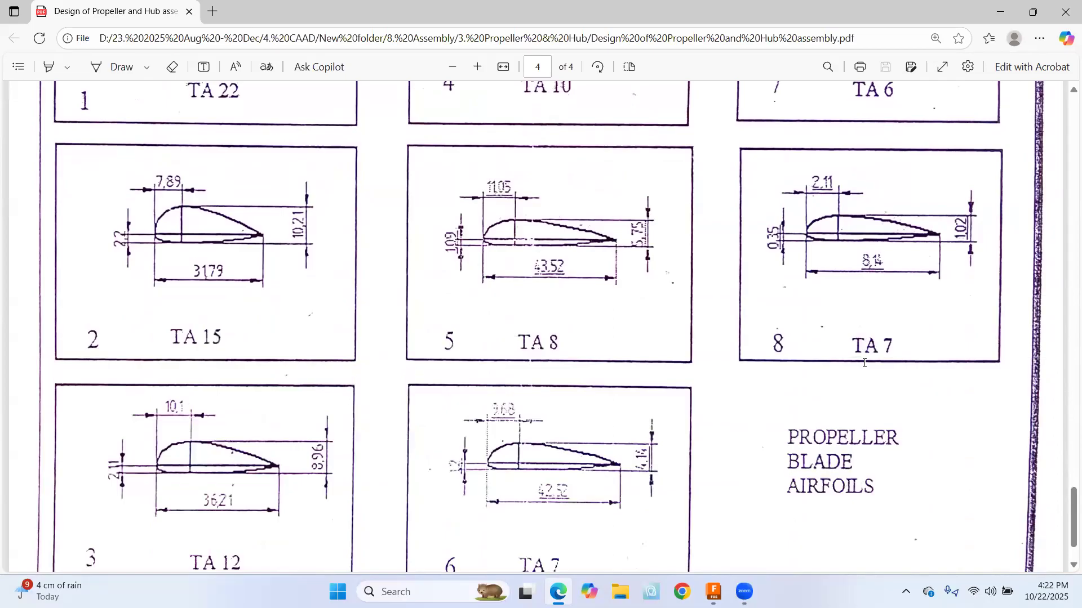
scroll(865, 363, up, 2)
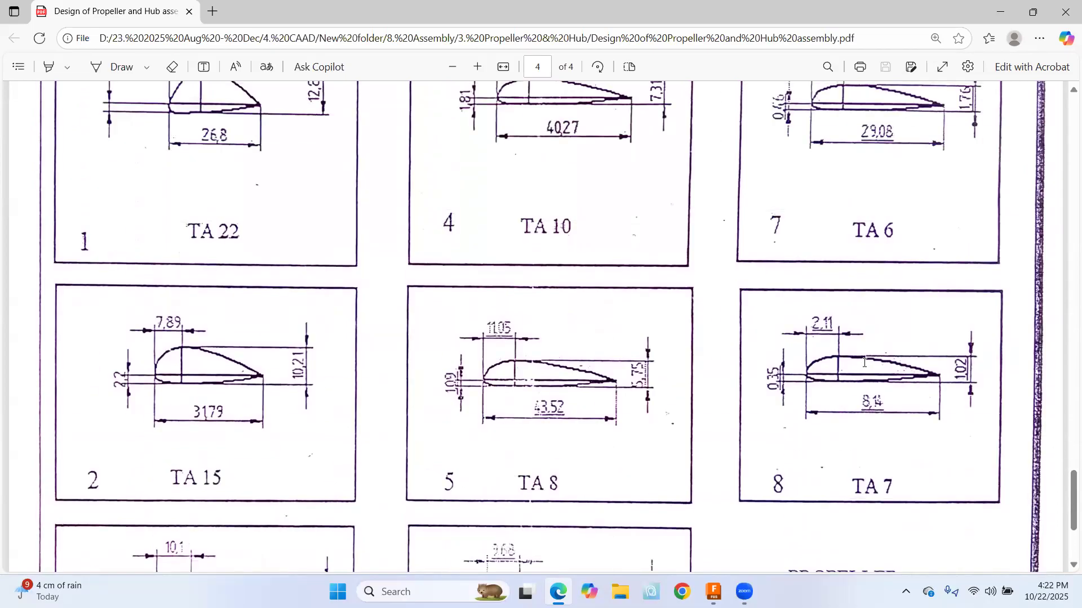
scroll(865, 363, down, 4)
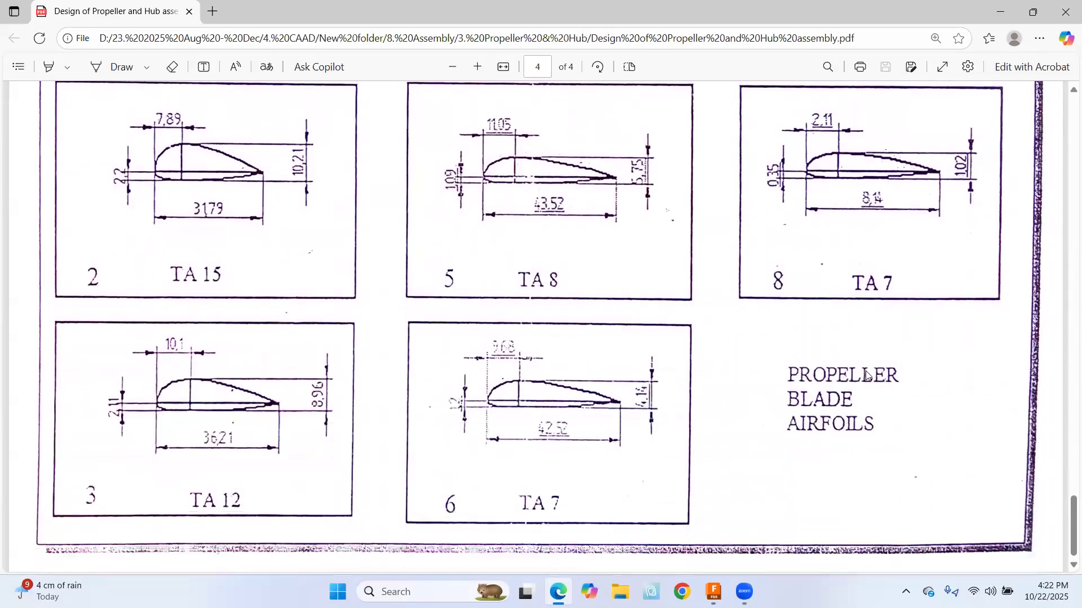
scroll(865, 374, up, 4)
scroll(868, 376, up, 4)
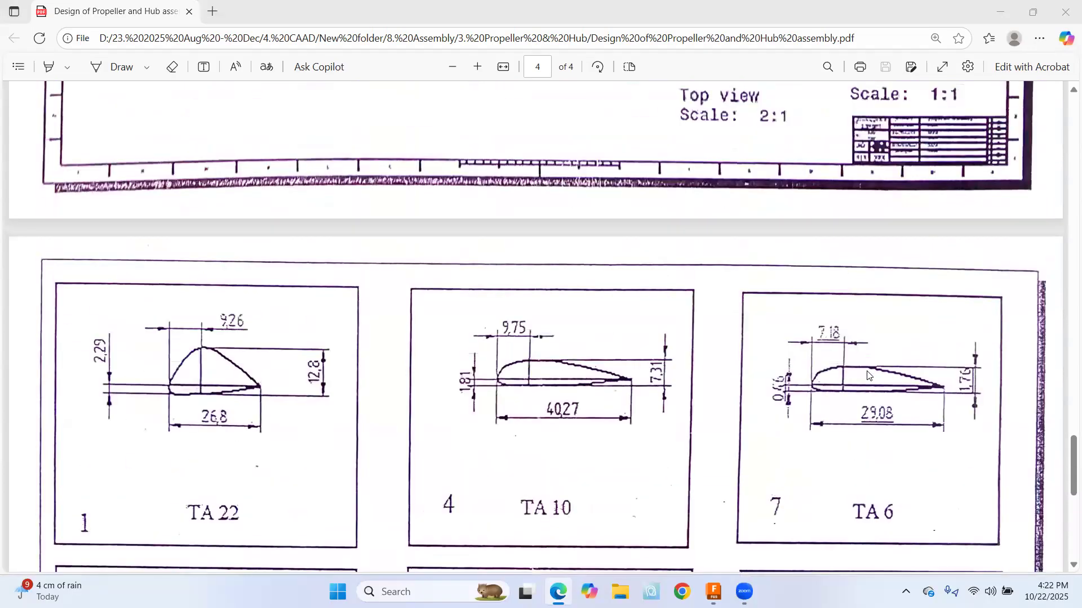
key(alt+Tab)
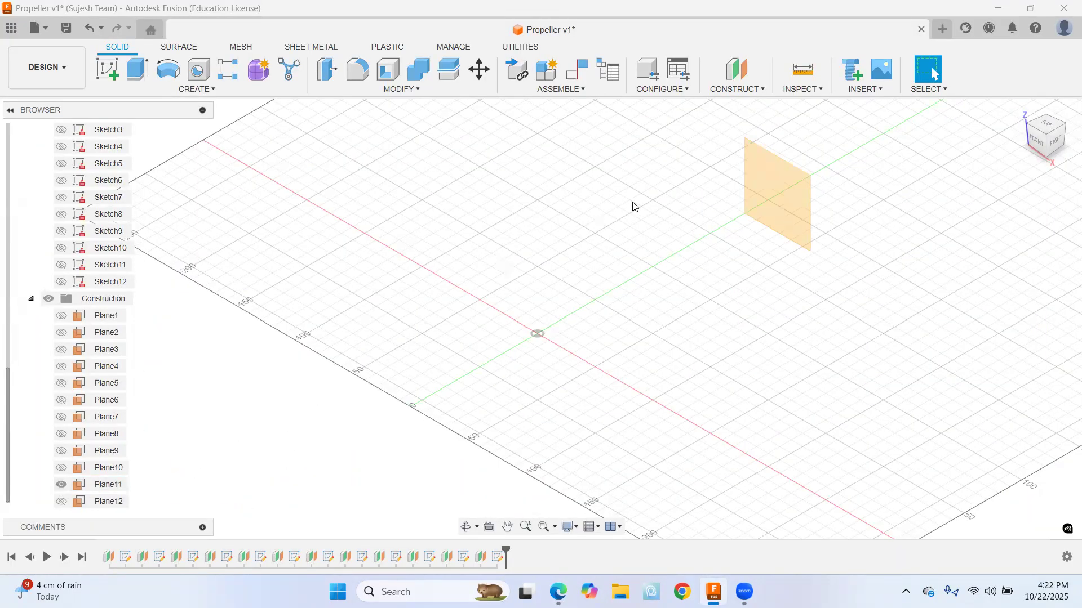
Create a construction plane offset 44 mm from Plane11 in Fusion
click(739, 92)
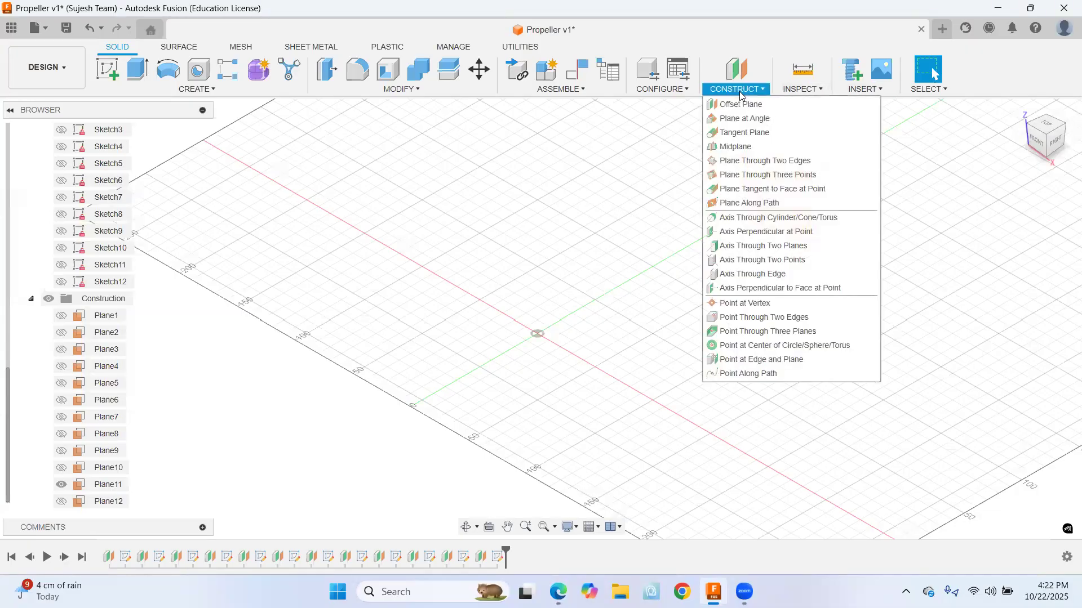
click(740, 109)
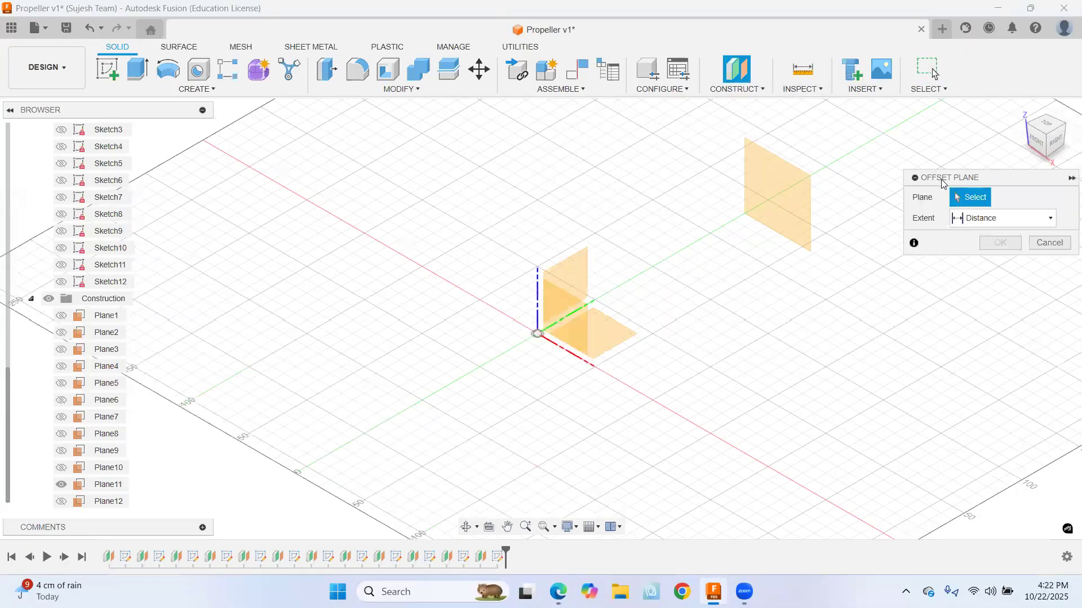
click(788, 210)
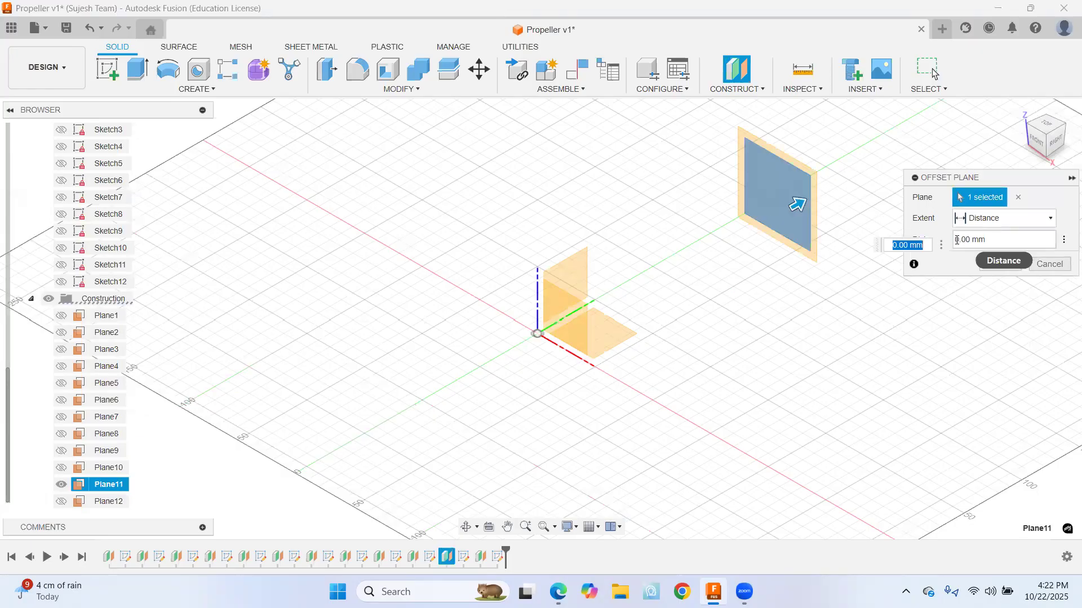
drag(957, 240, 953, 242)
text(0)
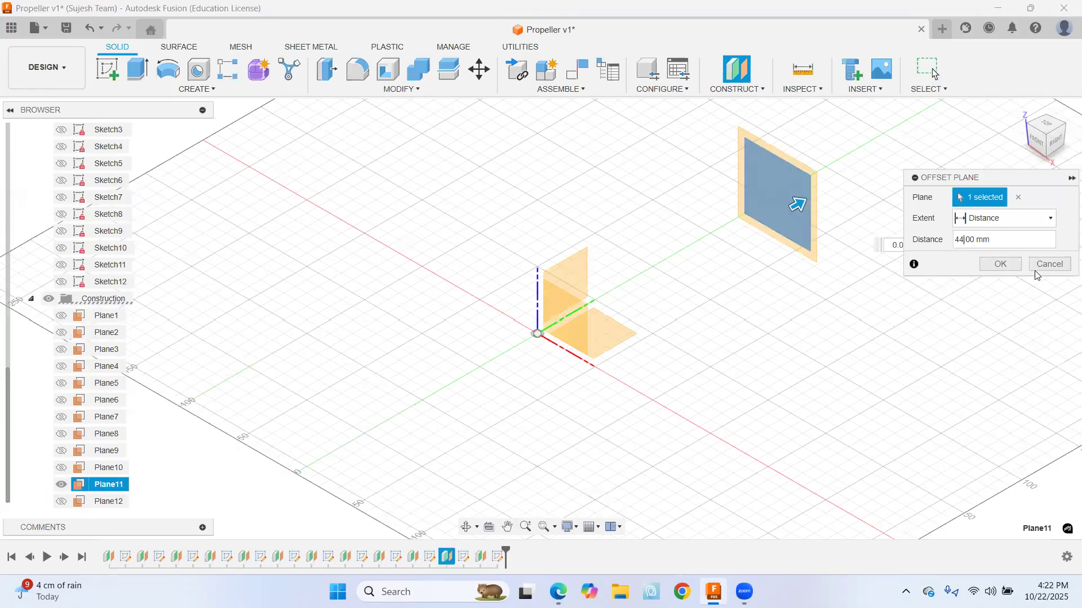
click(999, 265)
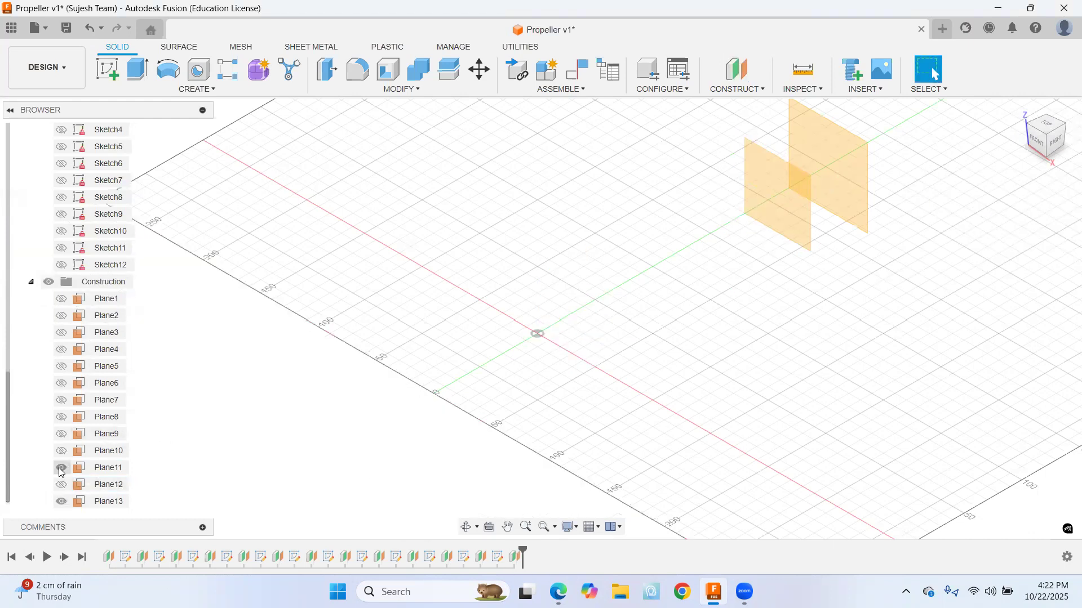
Hide Plane11 and start a new sketch on the plane offset 44 mm from it
click(107, 68)
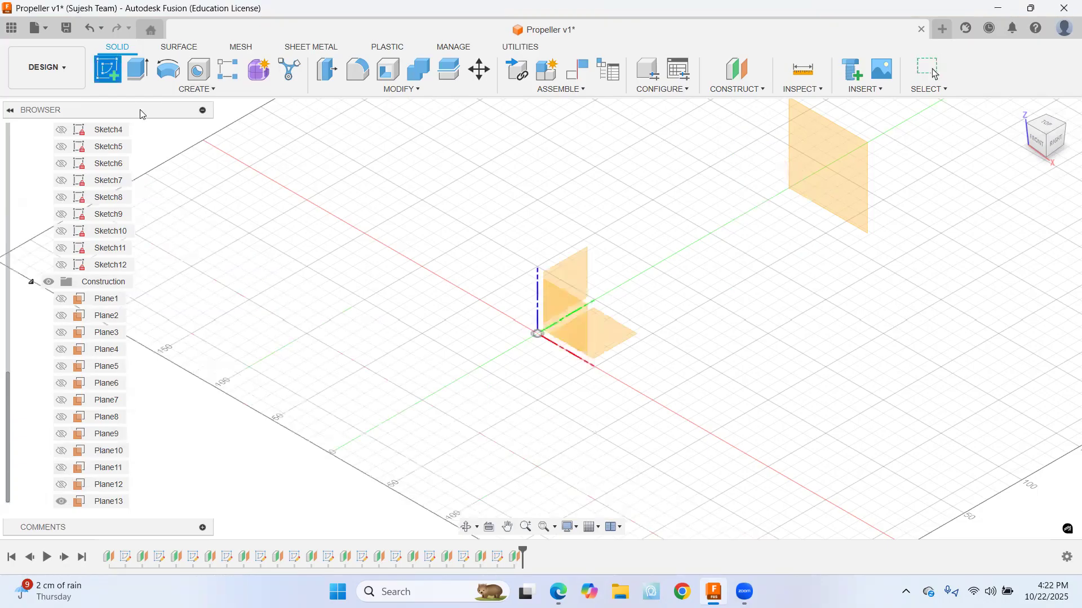
click(816, 178)
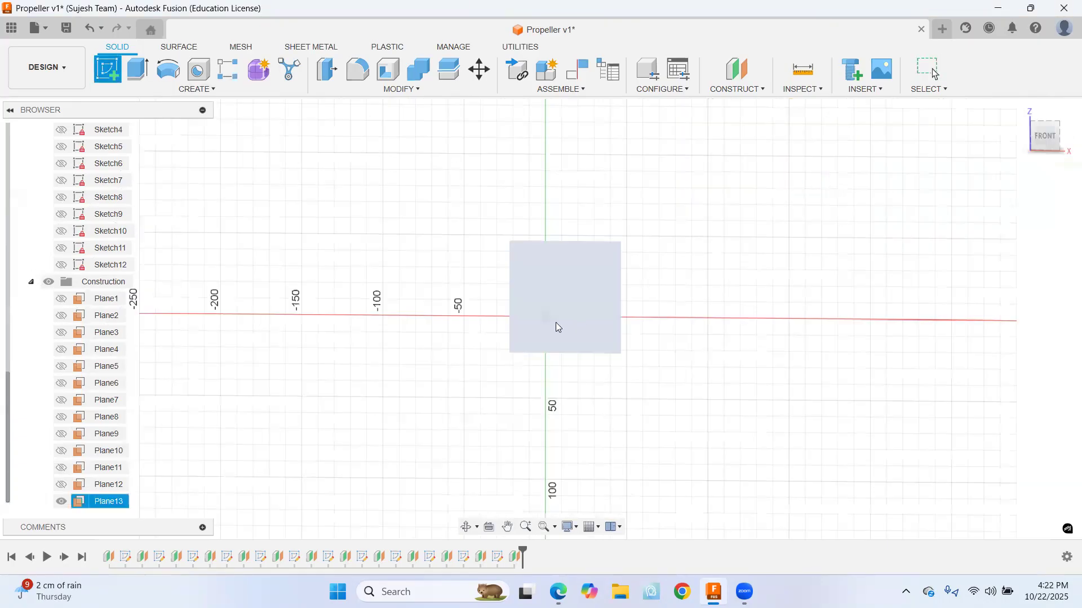
scroll(550, 326, up, 3)
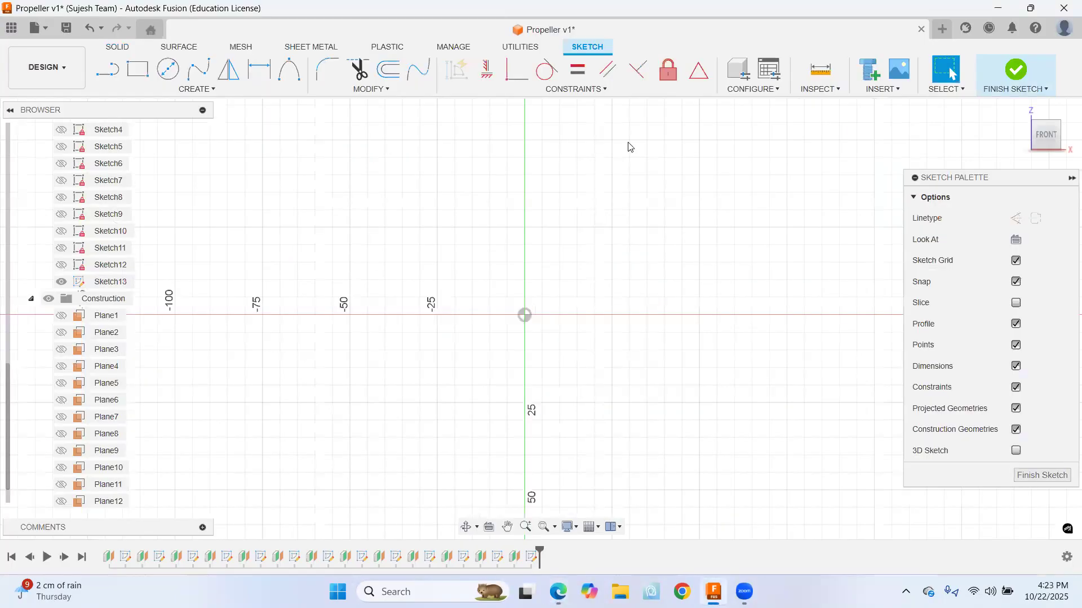
Draw a construction line from the sketch origin, inclined 6° from the horizontal axis towards the lower right
key(l)
key(x)
click(524, 315)
key(Tab)
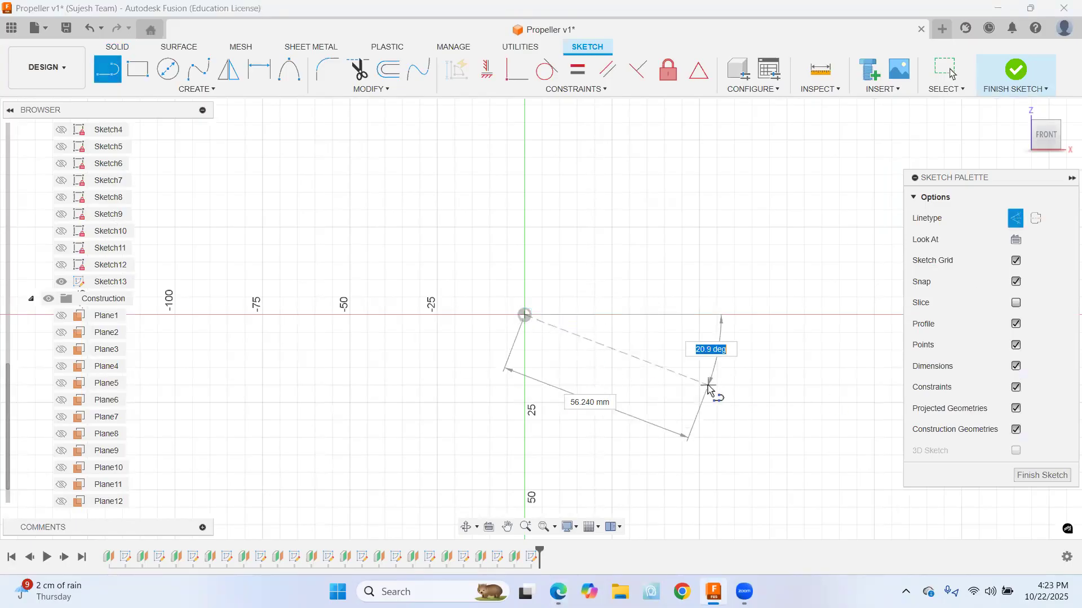
text(6)
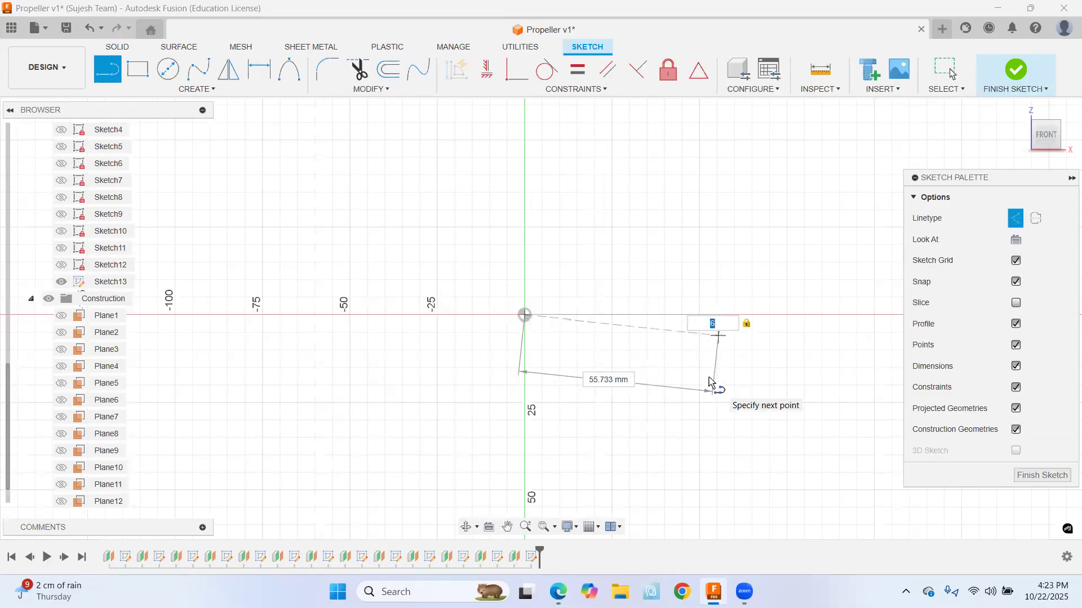
key(Return)
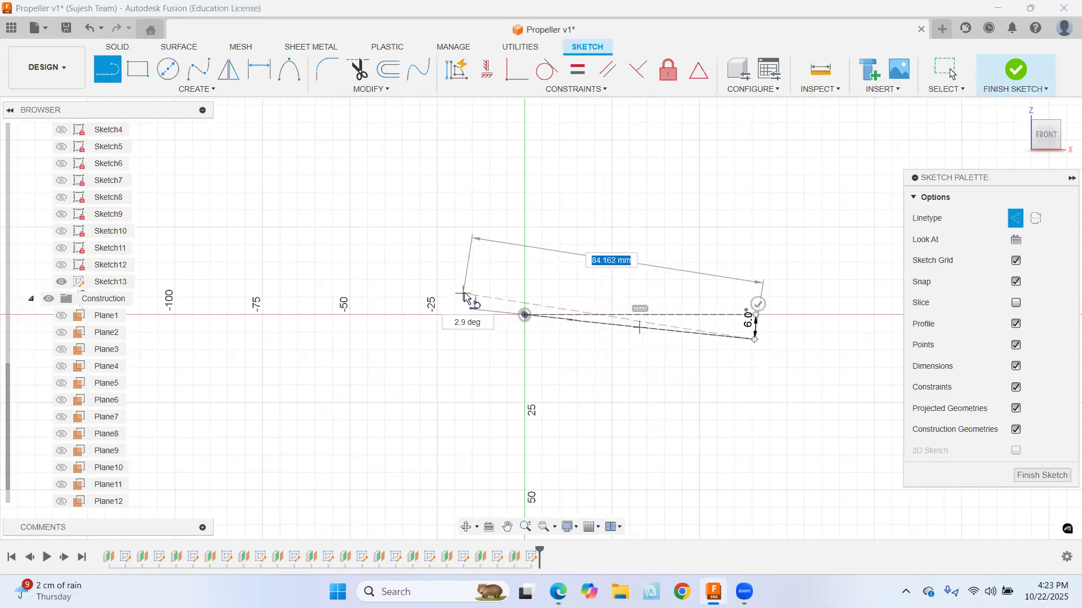
key(Escape)
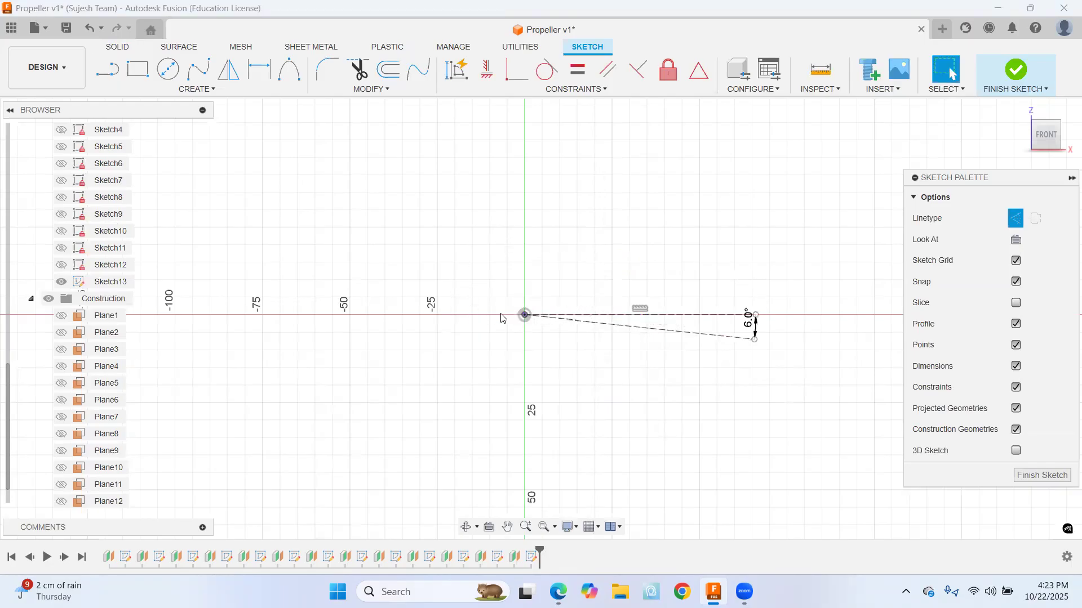
Draw a solid 7.18 mm line from the origin, extending the 6° construction line in the opposite direction
key(alt+Tab)
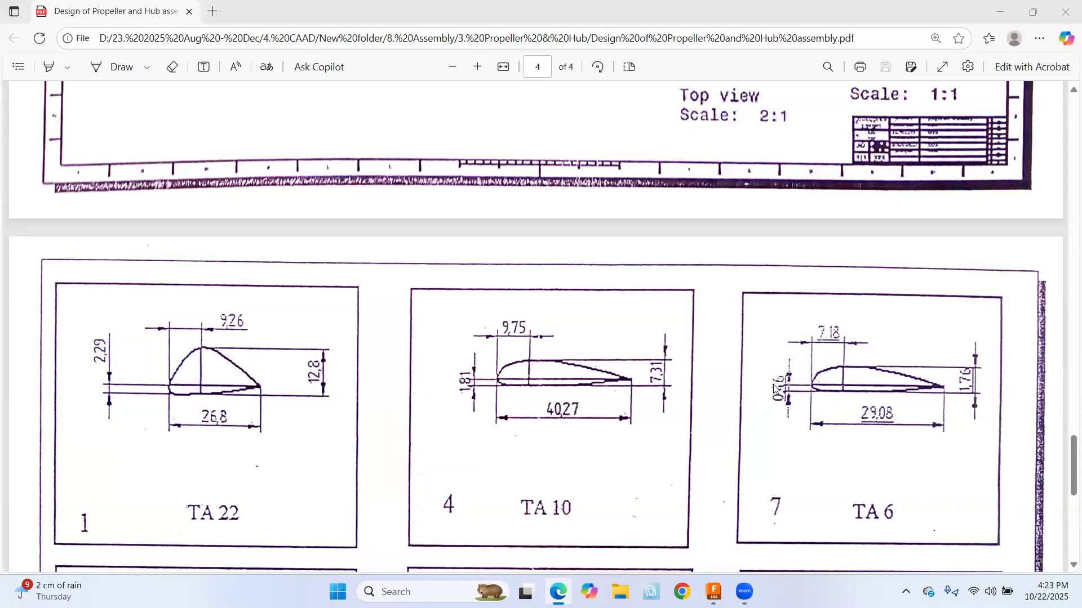
key(alt+Tab)
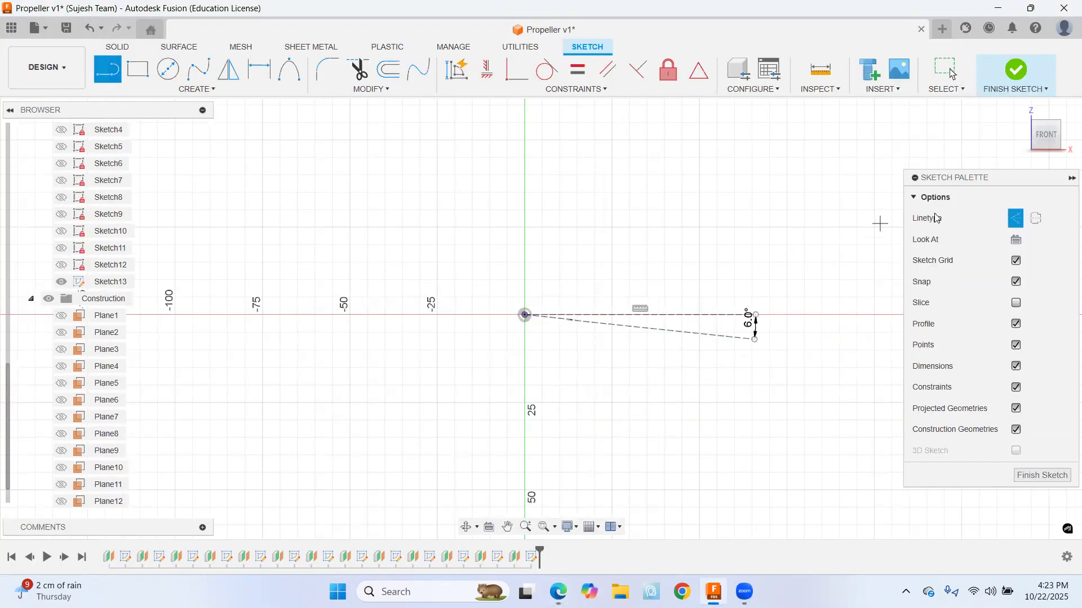
click(1016, 218)
click(523, 315)
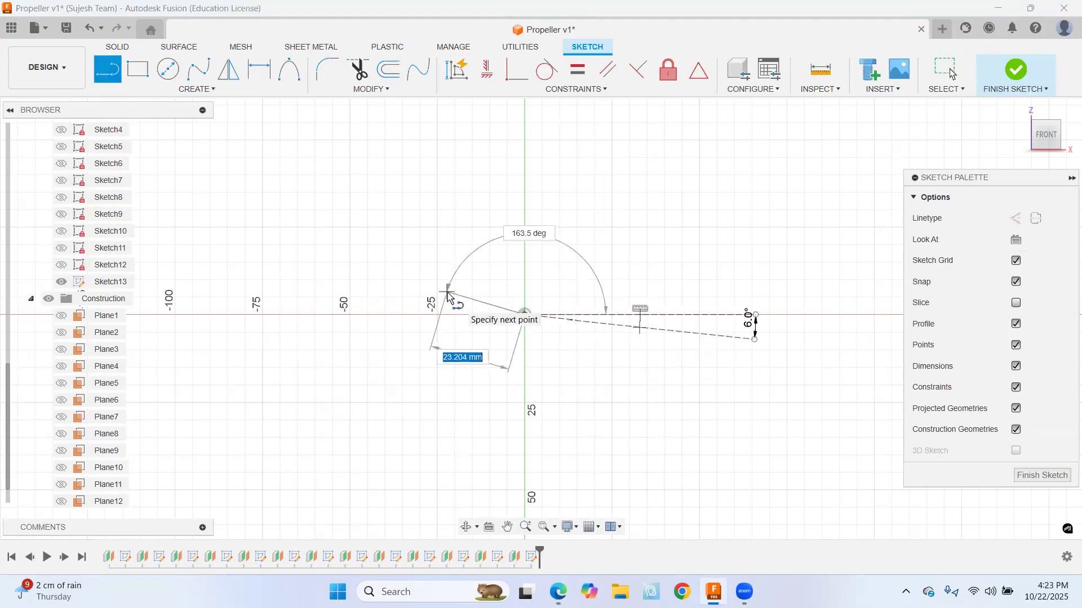
text(7.18)
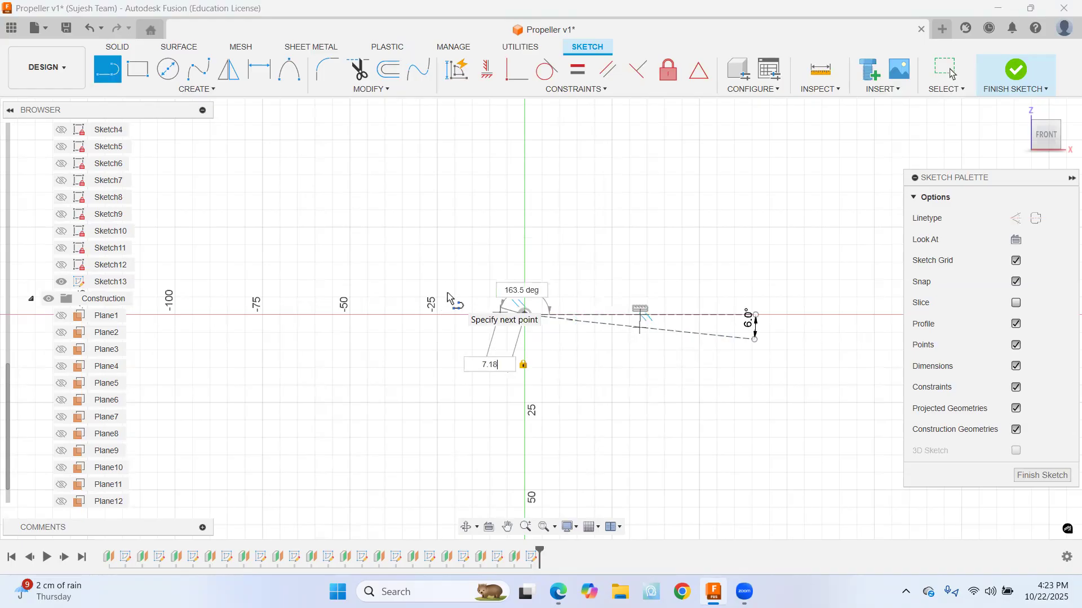
scroll(445, 292, up, 3)
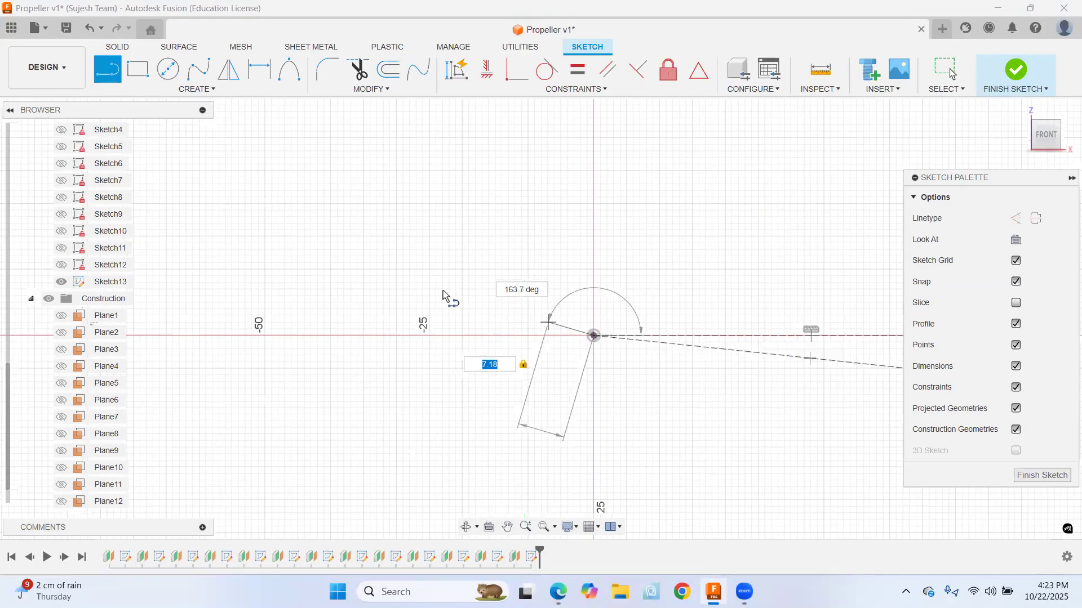
scroll(430, 302, up, 2)
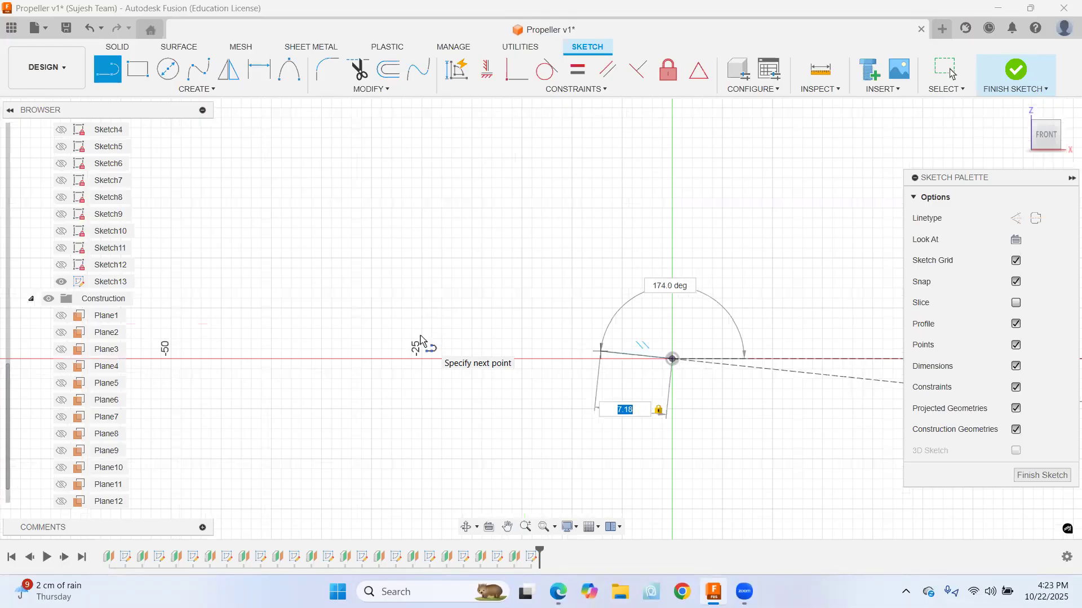
key(Return)
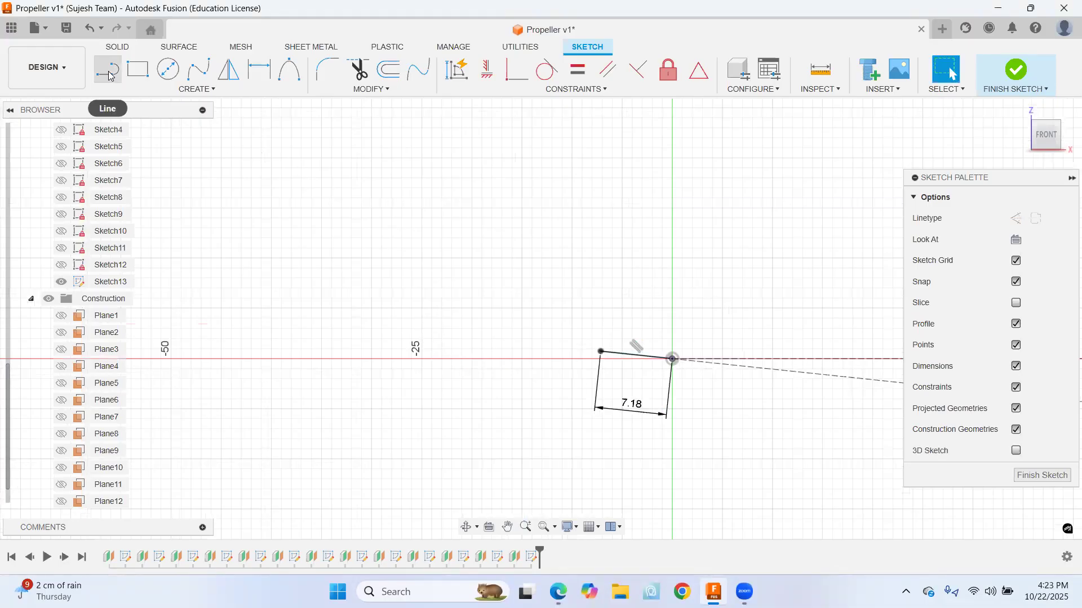
Draw a 29.08 mm chord line from the free end of the 7.18 mm line through the origin, along the 6° construction line
key(alt+Tab)
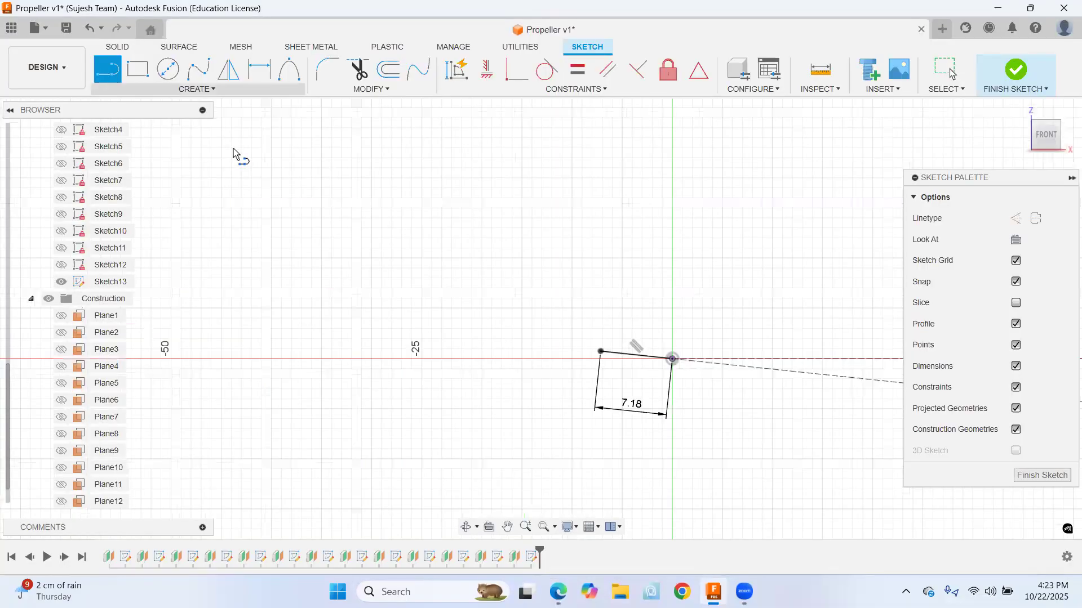
key(alt+Tab)
click(601, 351)
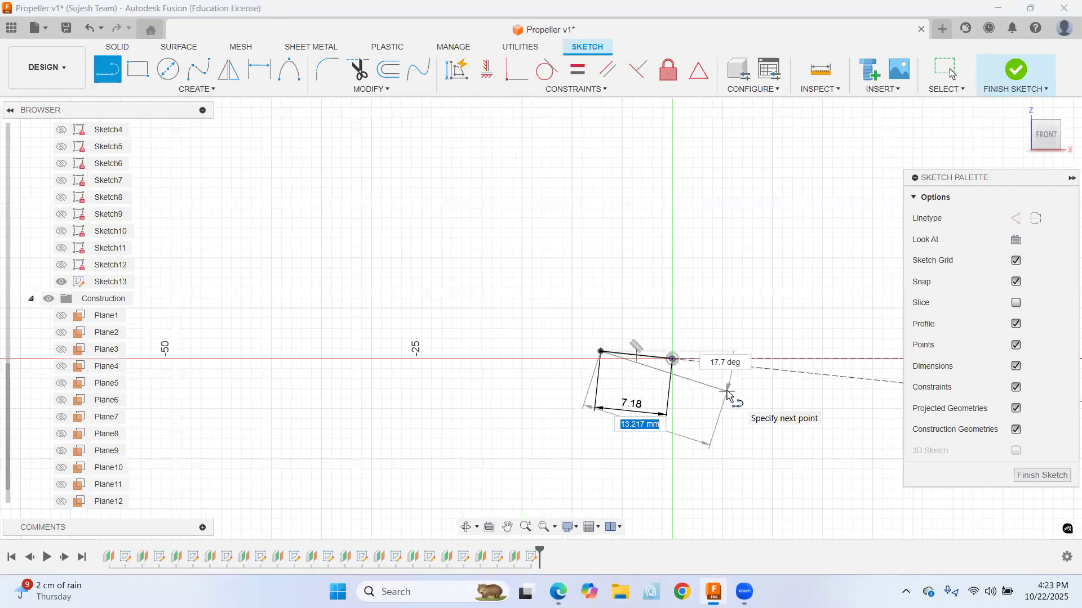
text(29.08)
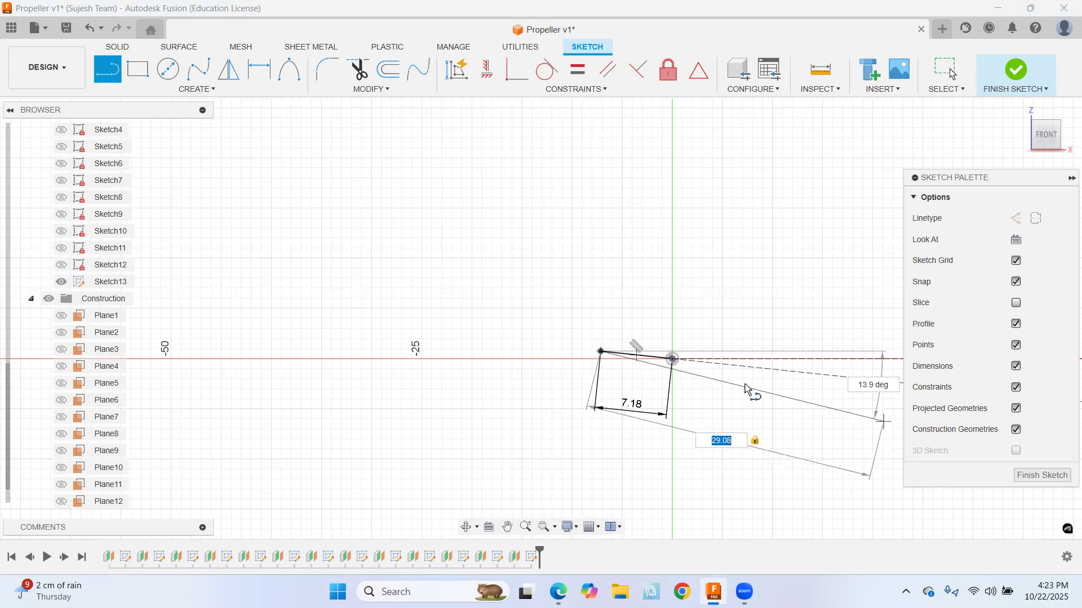
key(Return)
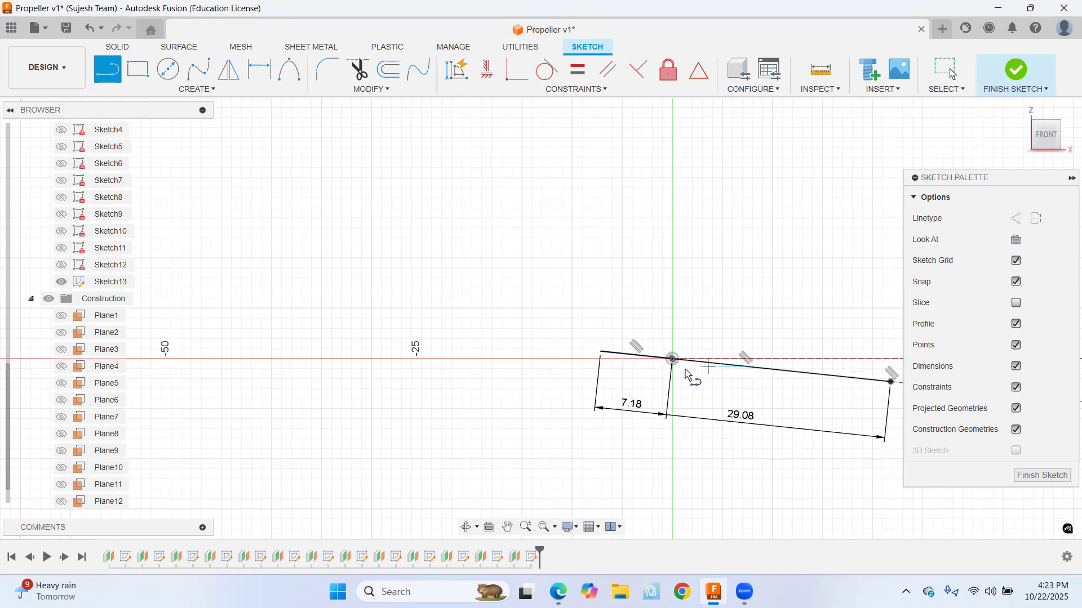
Hide the dimensions in the sketch and cancel the stray line below the chord
click(1016, 366)
click(768, 446)
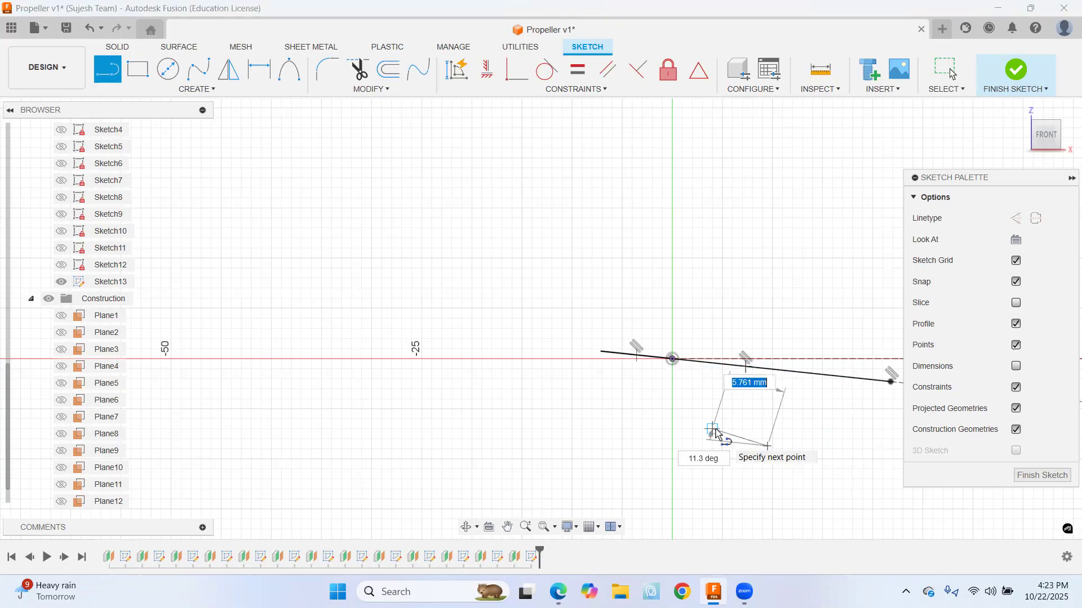
key(Escape)
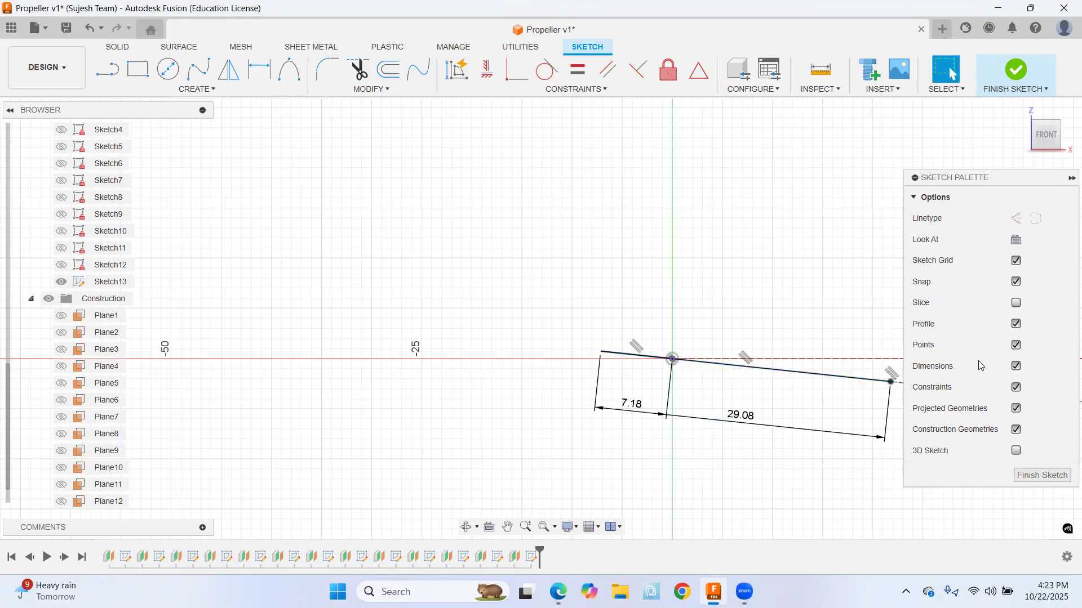
click(1017, 367)
Draw a 0.46 mm line from the origin downwards, perpendicular to the inclined chord line, using the TA 6 profile in the reference PDF
key(alt+Tab)
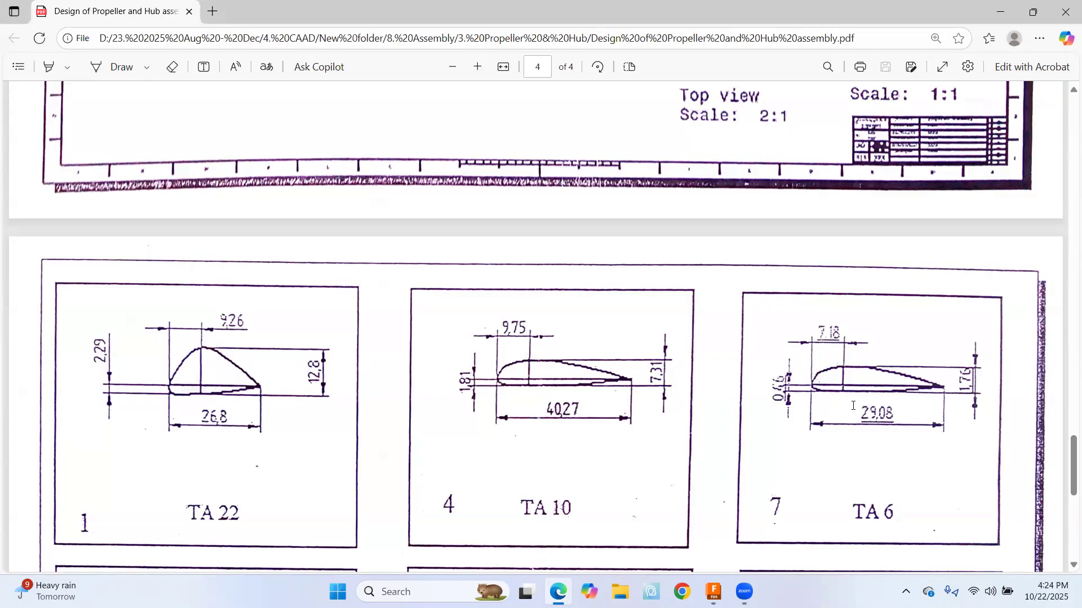
key(alt+Tab)
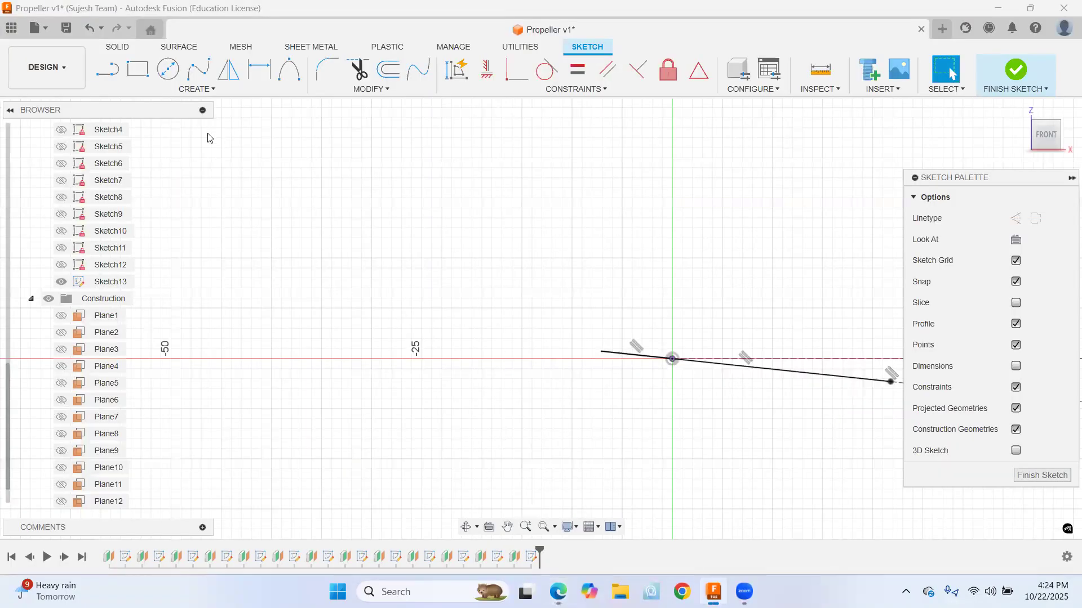
click(102, 69)
scroll(697, 377, up, 5)
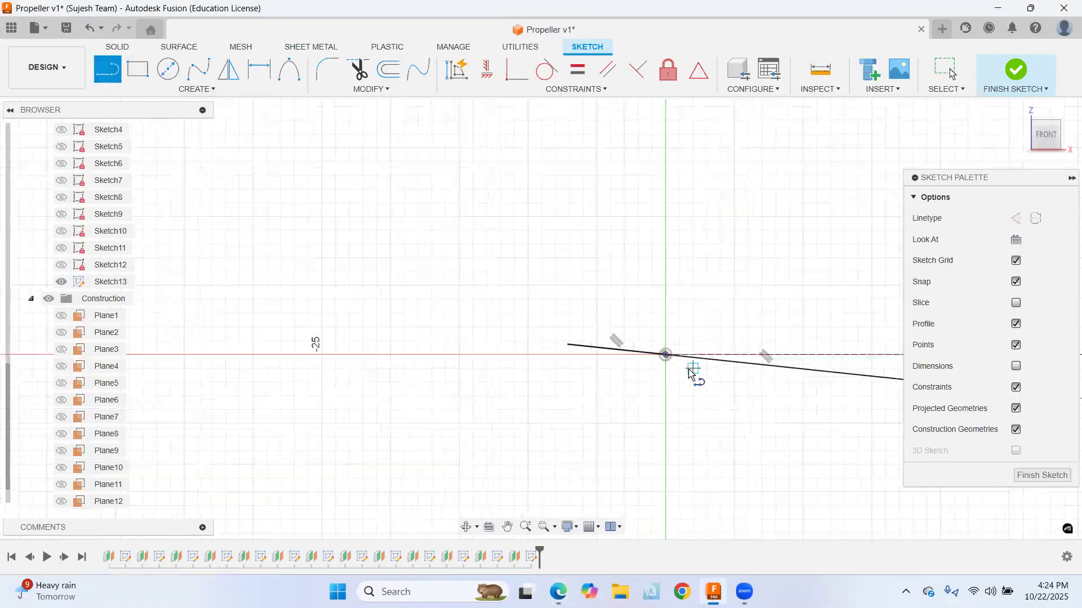
click(606, 314)
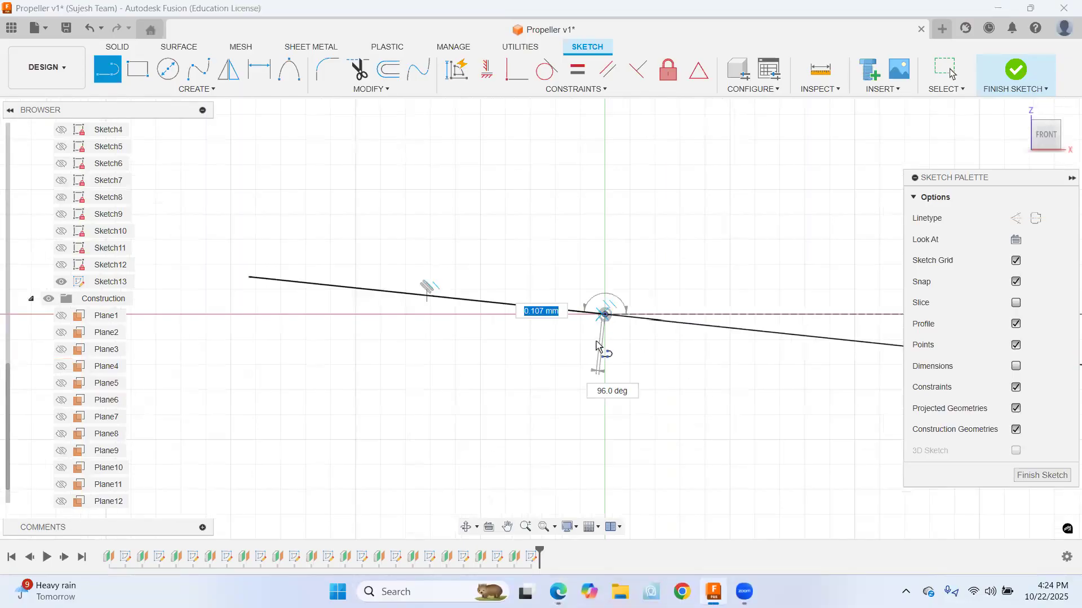
key(alt+Tab)
key(alt+Tab)
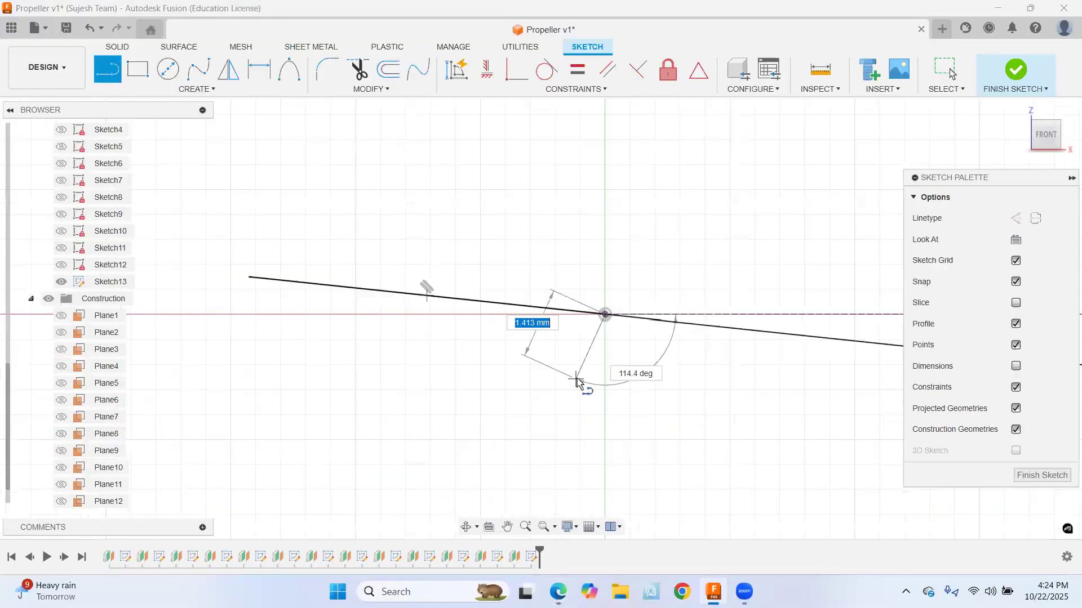
text(0)
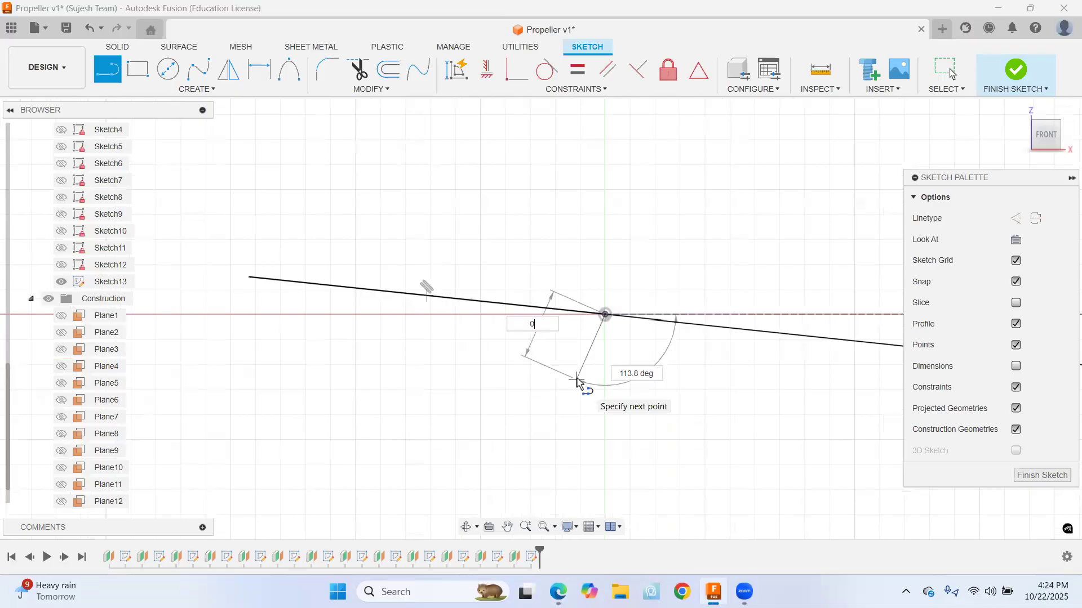
text(.46)
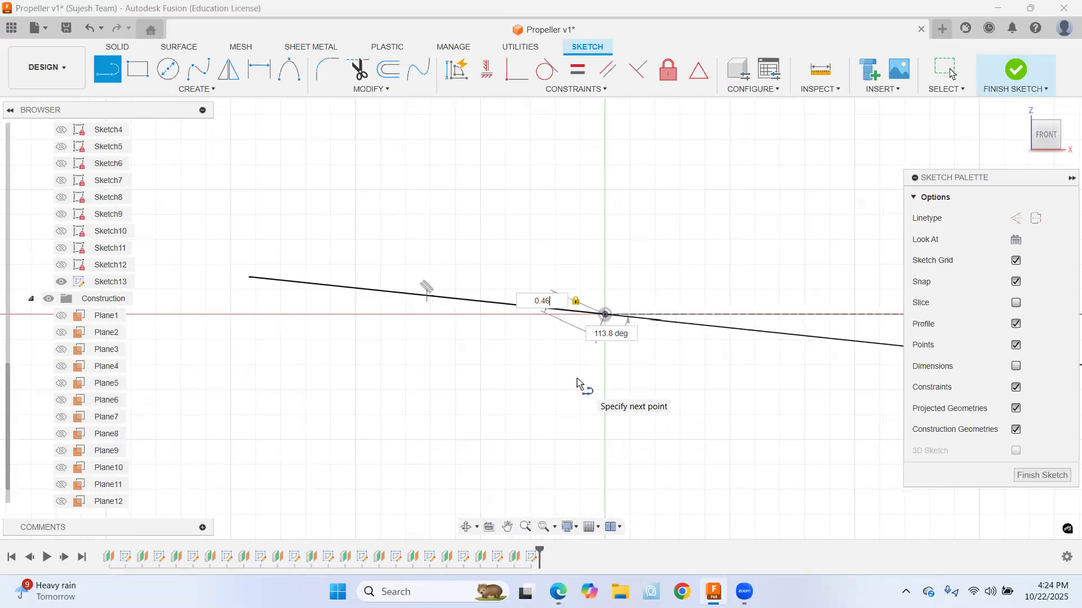
scroll(587, 345, up, 1)
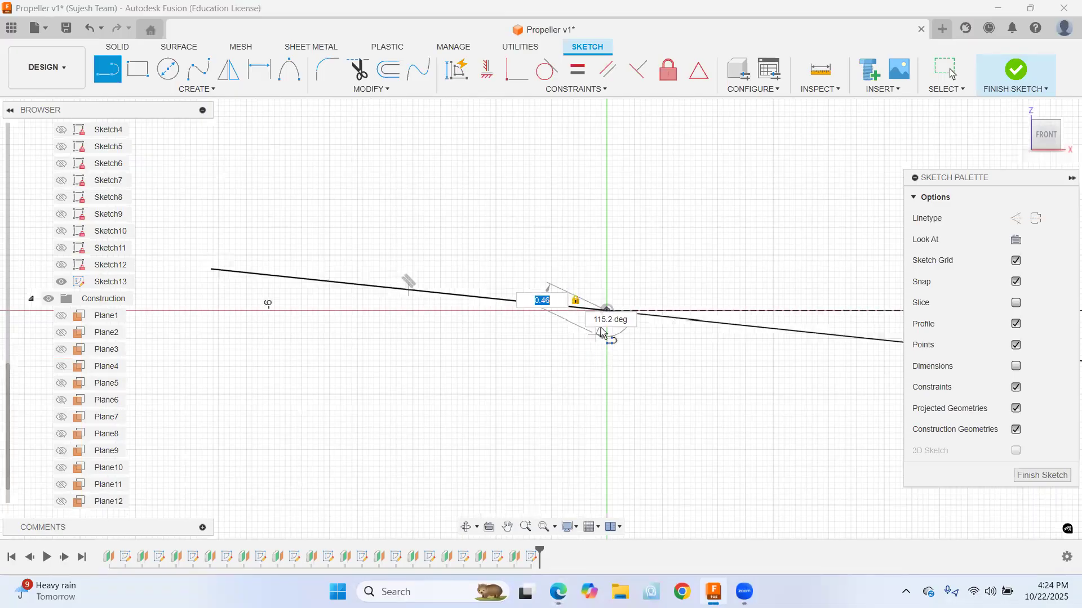
scroll(611, 337, up, 2)
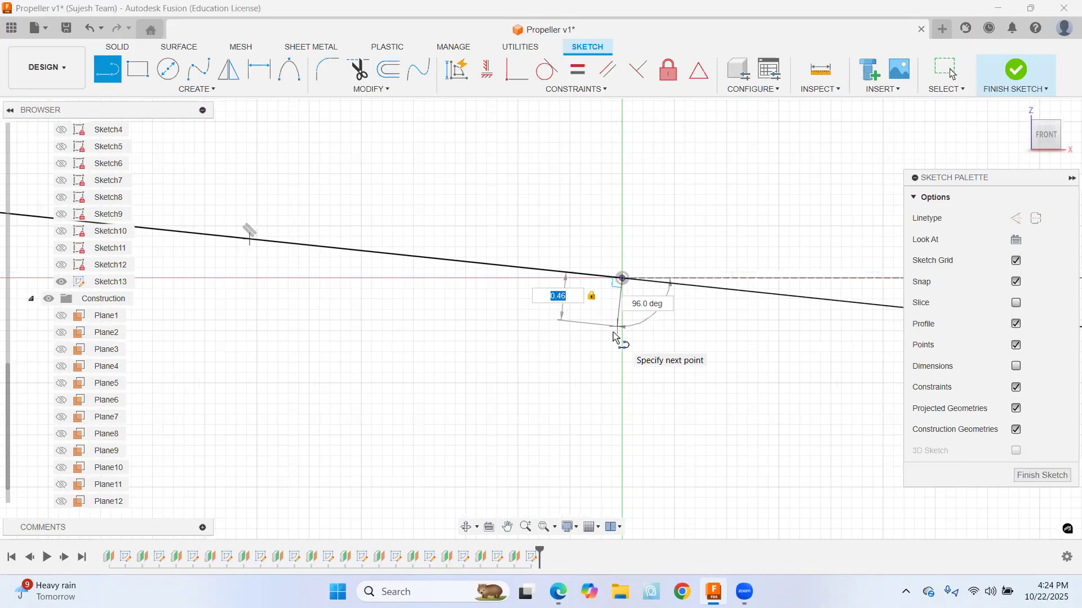
key(Return)
Check the TA 6 profile in the reference PDF, and show the sketch dimensions again in Fusion
key(alt+Tab)
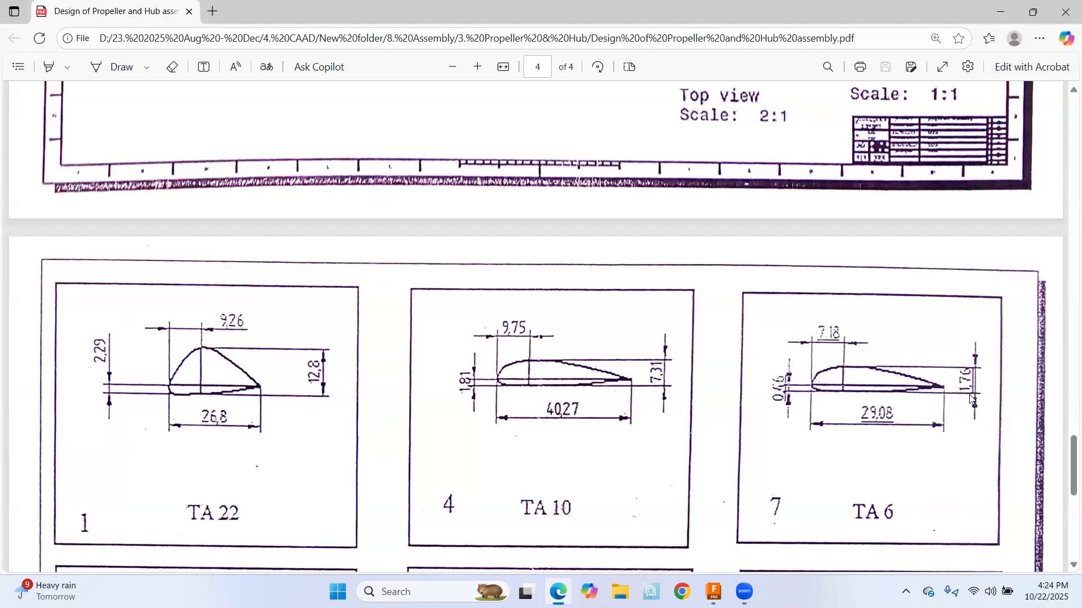
scroll(969, 405, down, 2)
scroll(967, 410, up, 2)
key(alt+Tab)
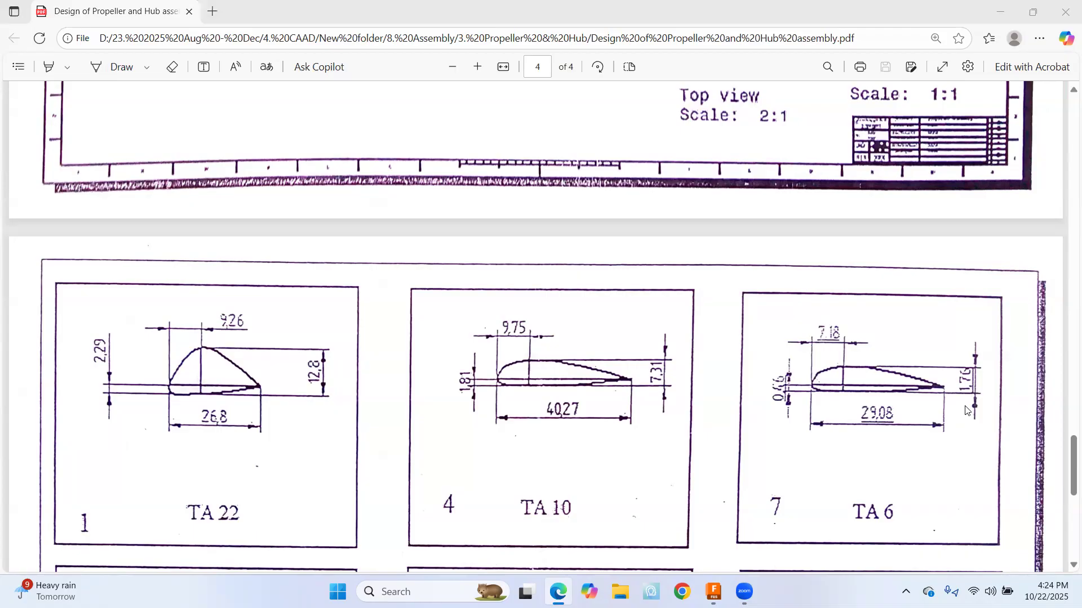
click(1016, 366)
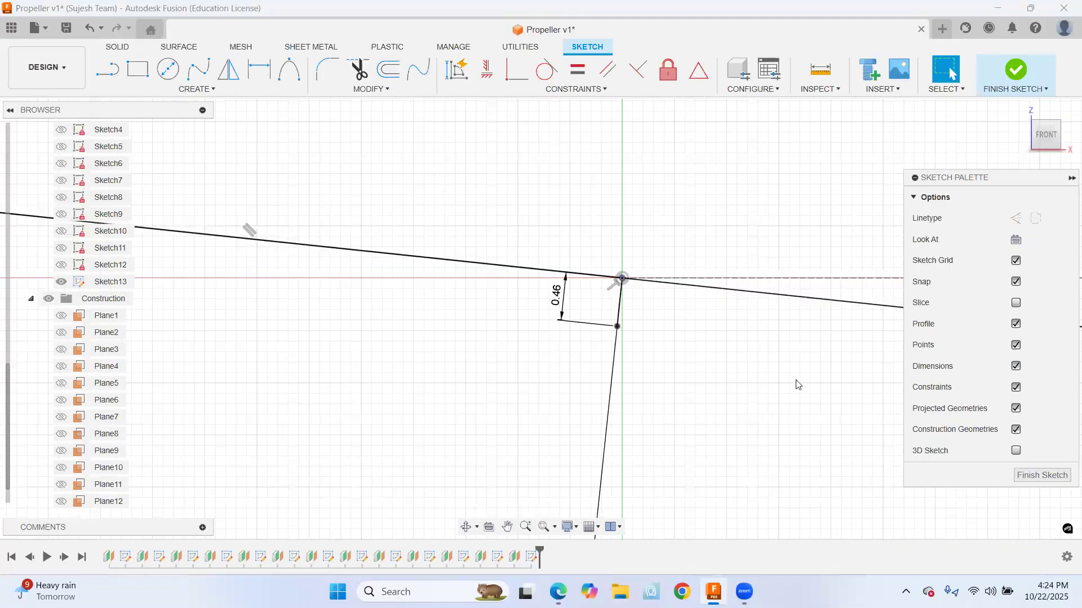
Compare the sketch's chord and offset dimensions with the TA 6 section in the reference PDF
scroll(748, 374, down, 2)
scroll(747, 374, down, 2)
mouse_move(727, 333)
middle_down()
mouse_move(693, 222)
mouse_move(651, 234)
middle_up()
key(alt+Tab)
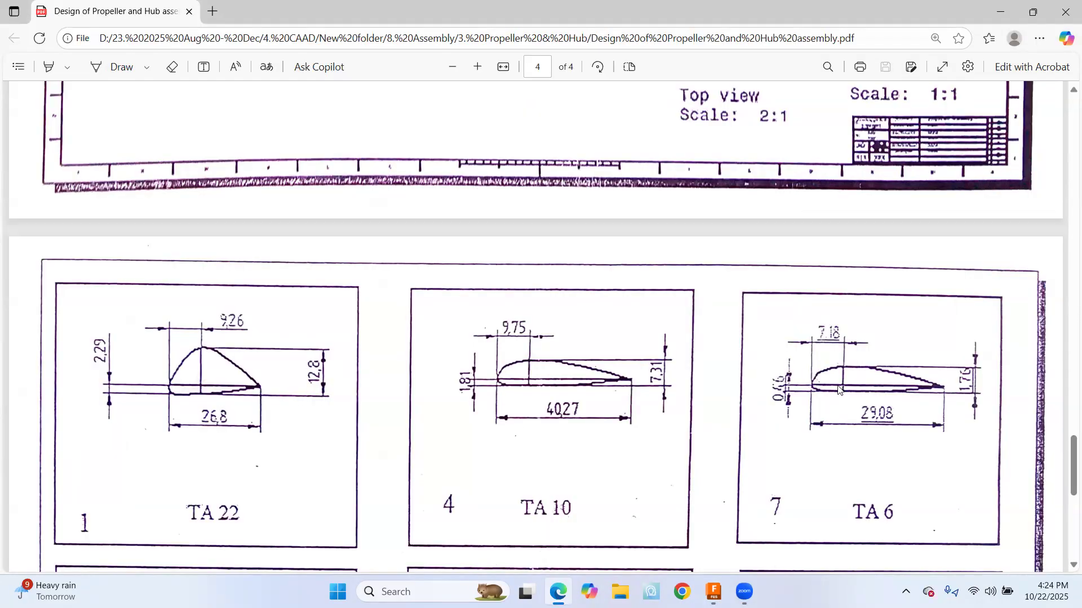
key(alt+Tab)
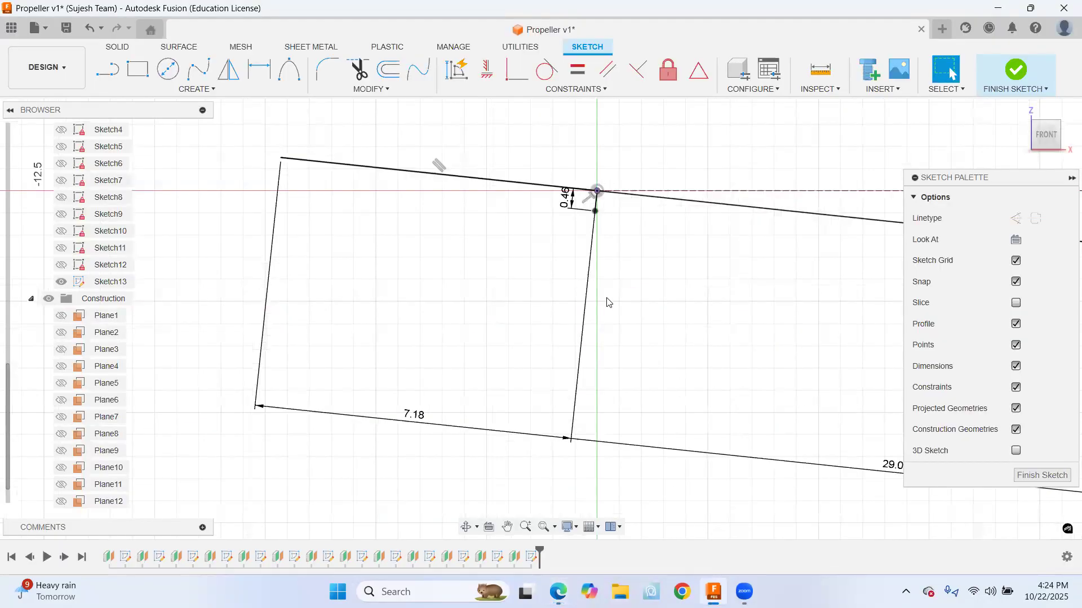
key(alt+Tab)
key(alt+Tab)
scroll(717, 391, down, 4)
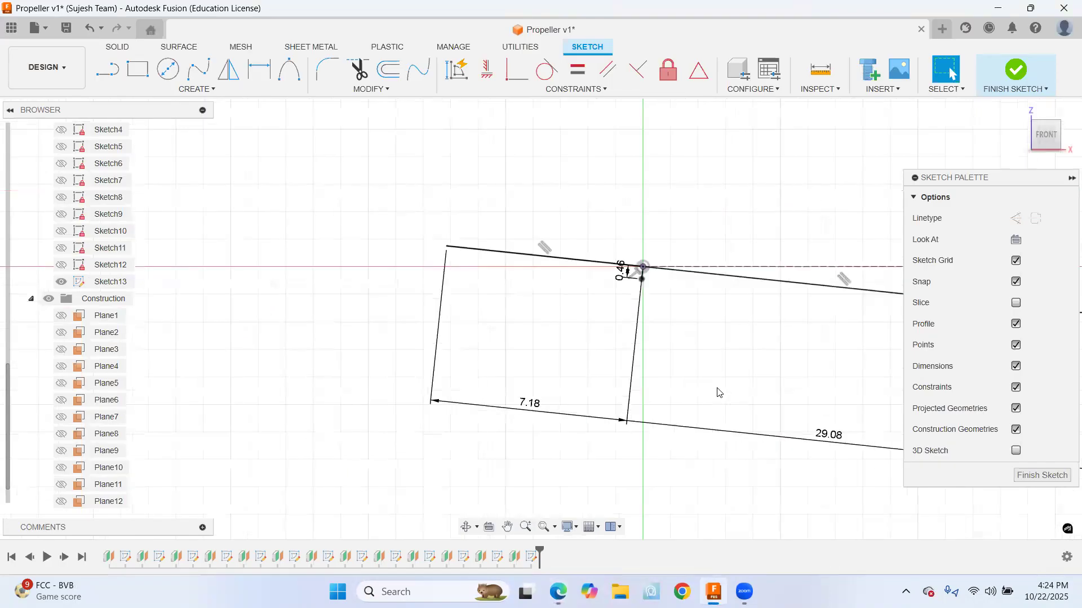
scroll(717, 391, down, 2)
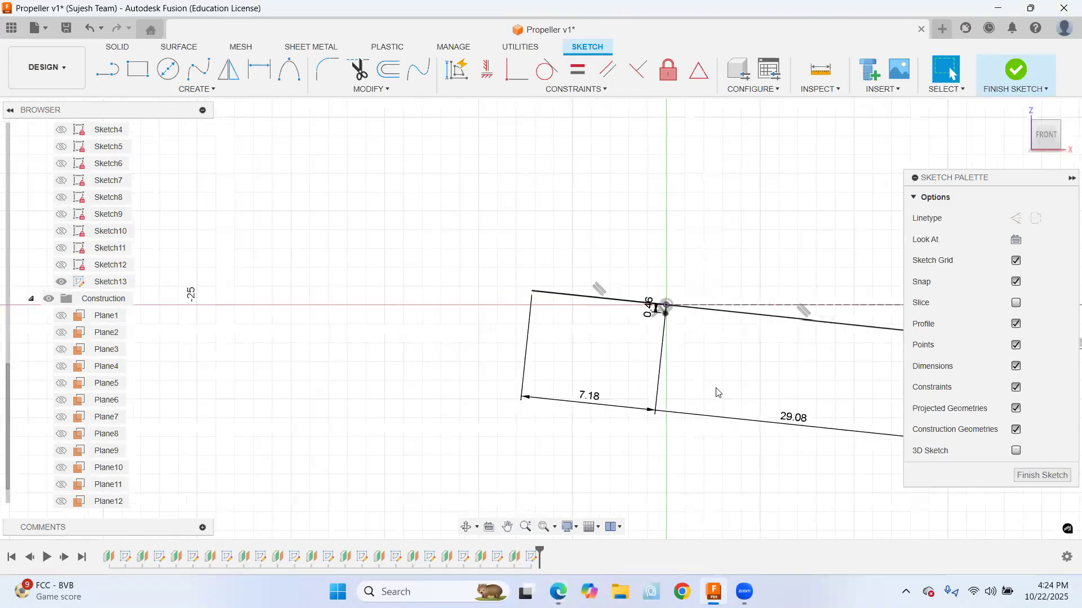
scroll(717, 391, down, 1)
key(alt+Tab)
key(alt+Tab)
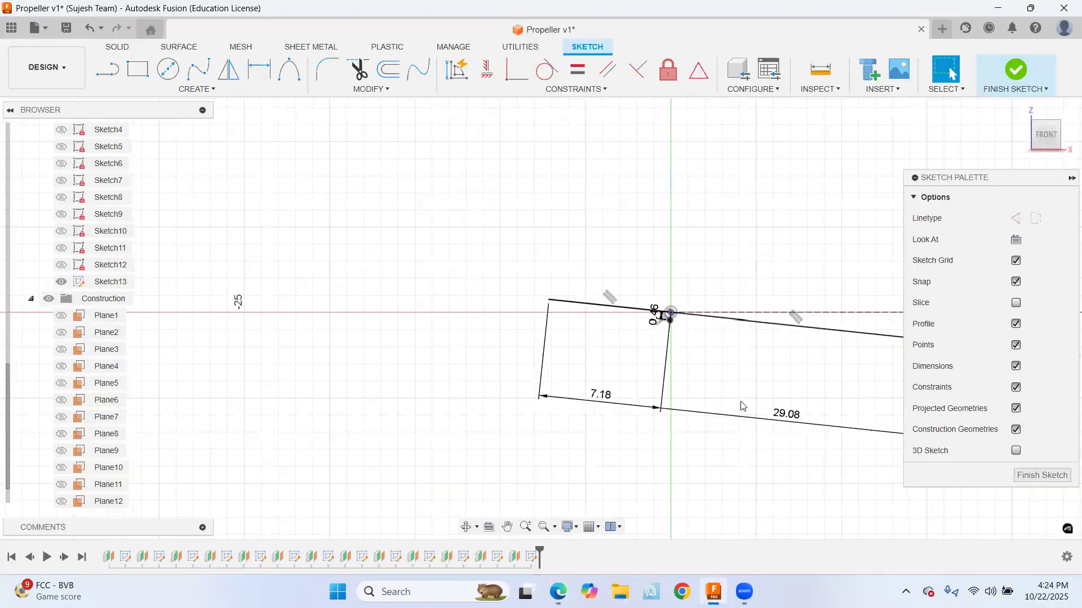
scroll(680, 376, up, 2)
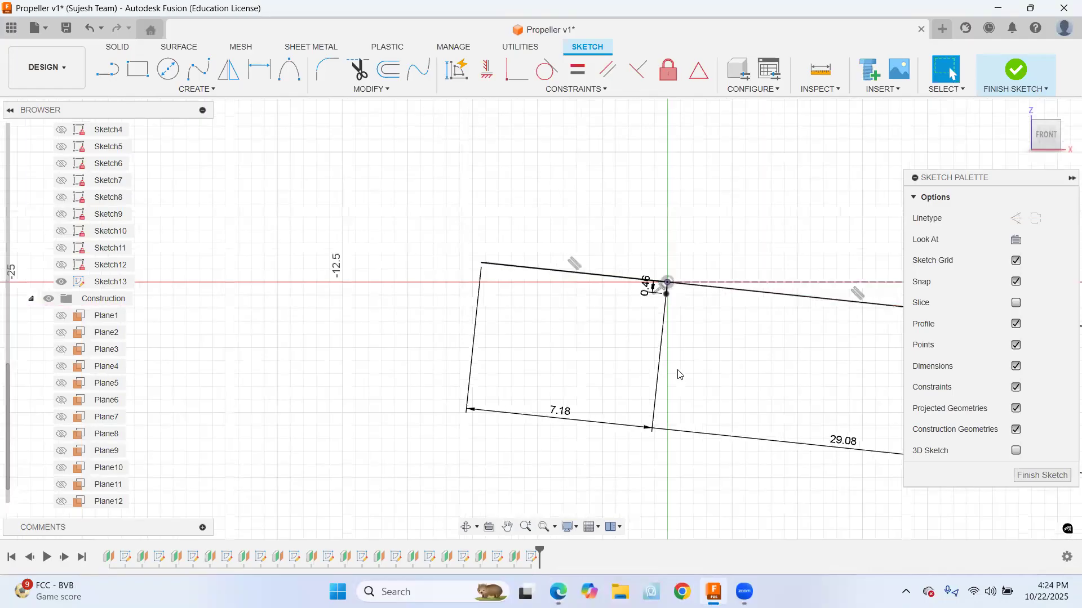
Check the TA 6 section's thickness dimension in the reference PDF, and hide the sketch dimensions back in Fusion
key(alt+Tab)
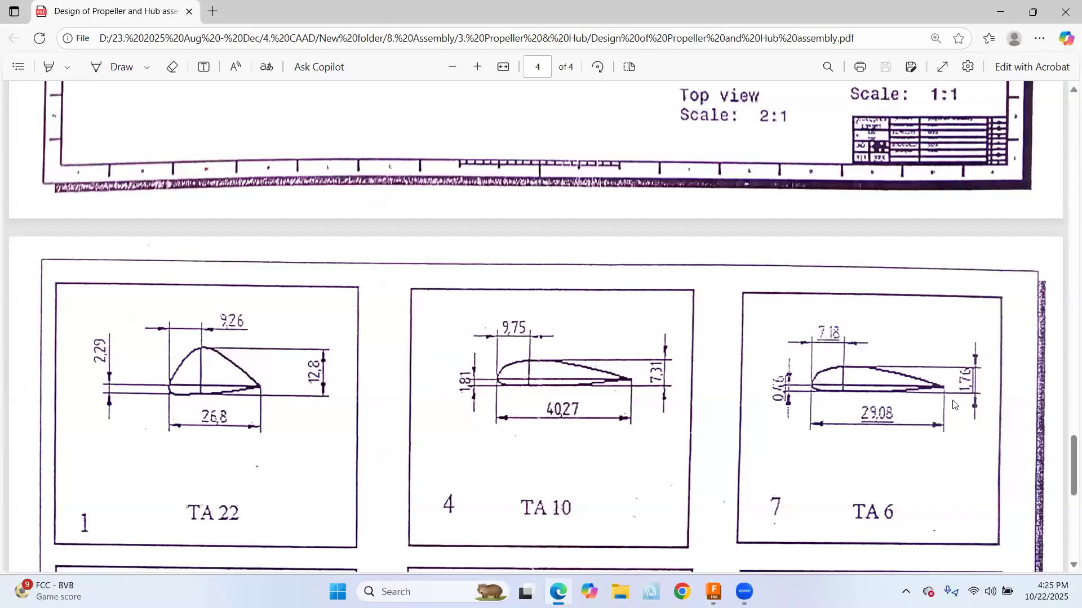
key(alt+Tab)
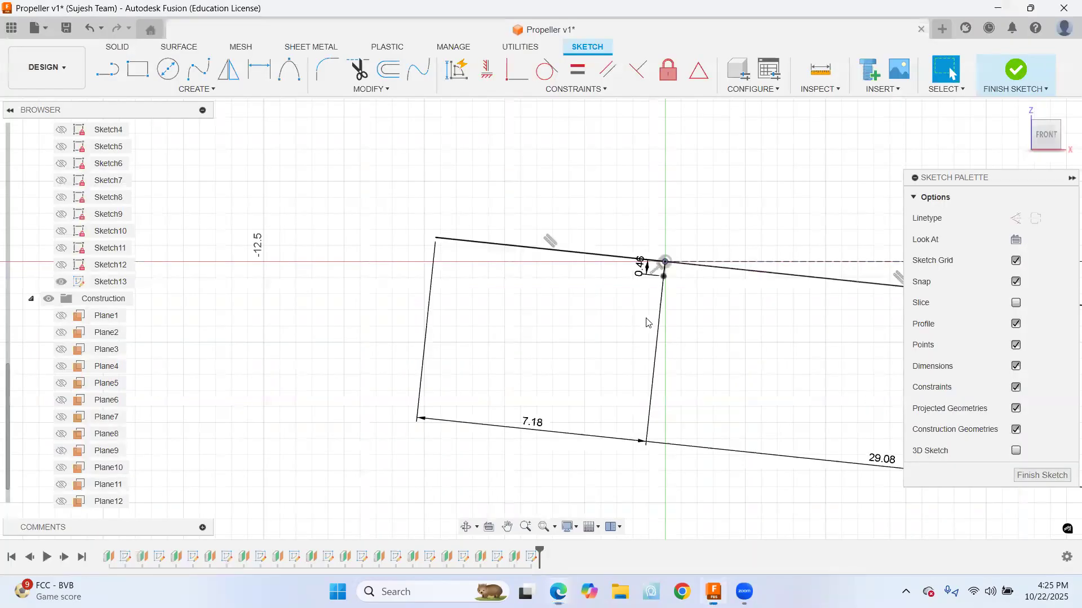
key(alt+Tab)
key(alt+Tab)
click(1016, 366)
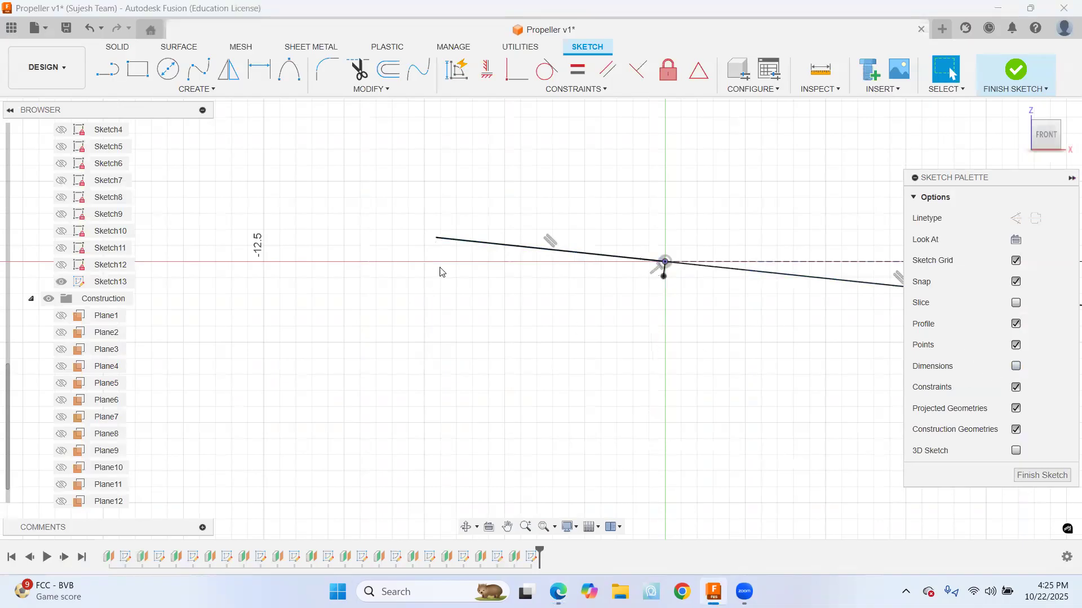
Draw a 1.76 mm line from the lower end of the short offset line up through the origin, perpendicular to the chord
click(107, 69)
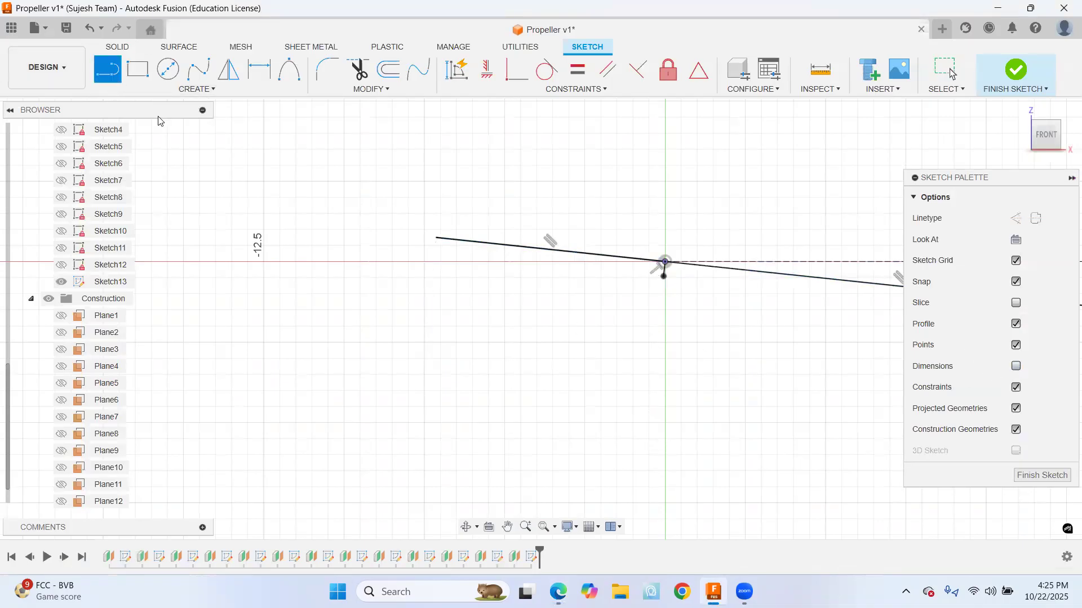
click(664, 276)
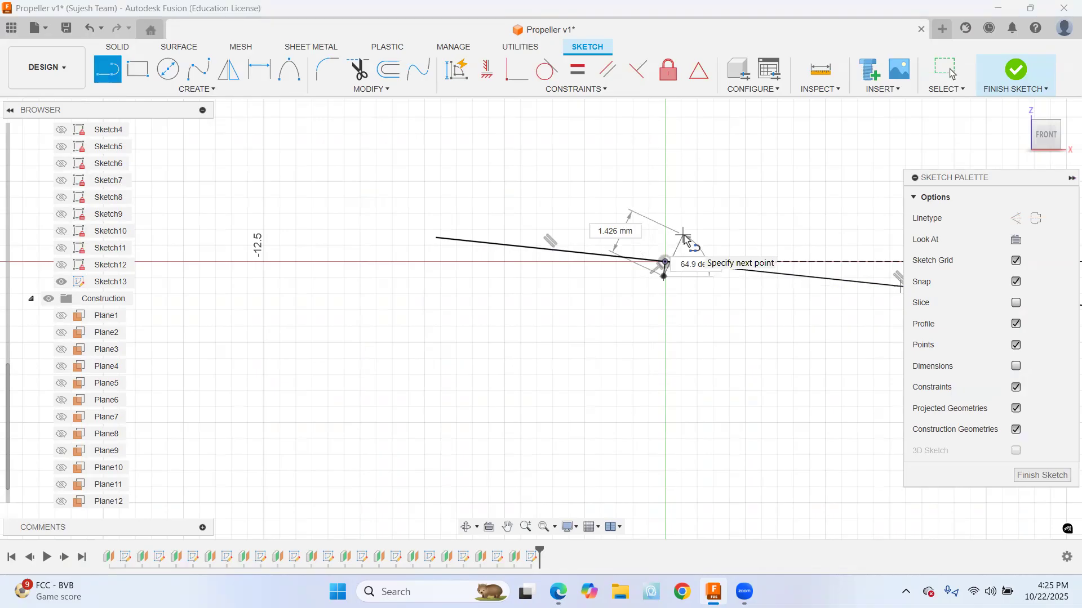
key(alt+Tab)
key(alt+Tab)
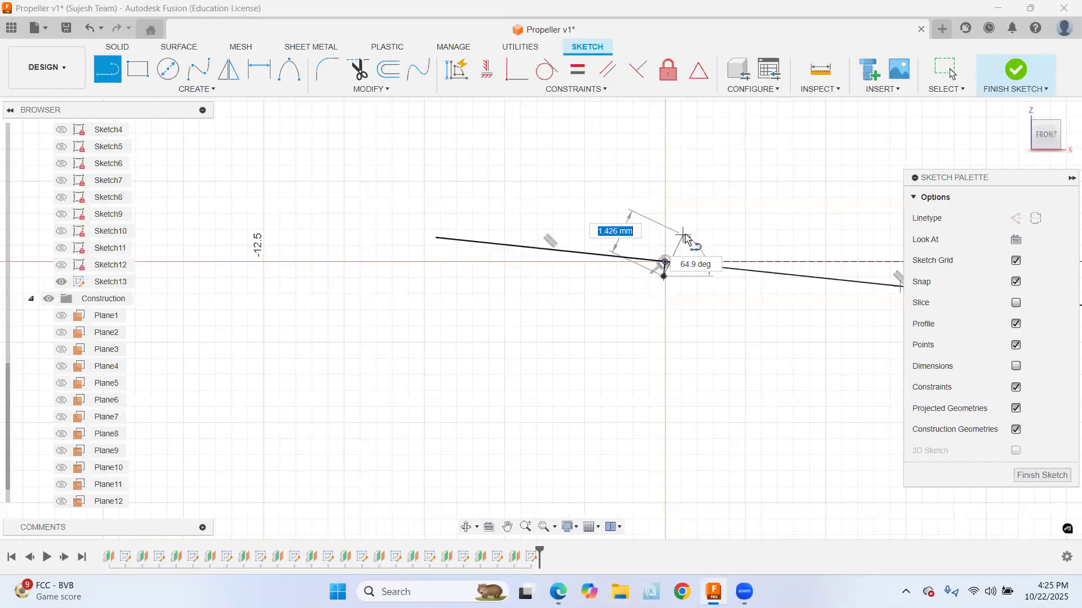
text(1.7)
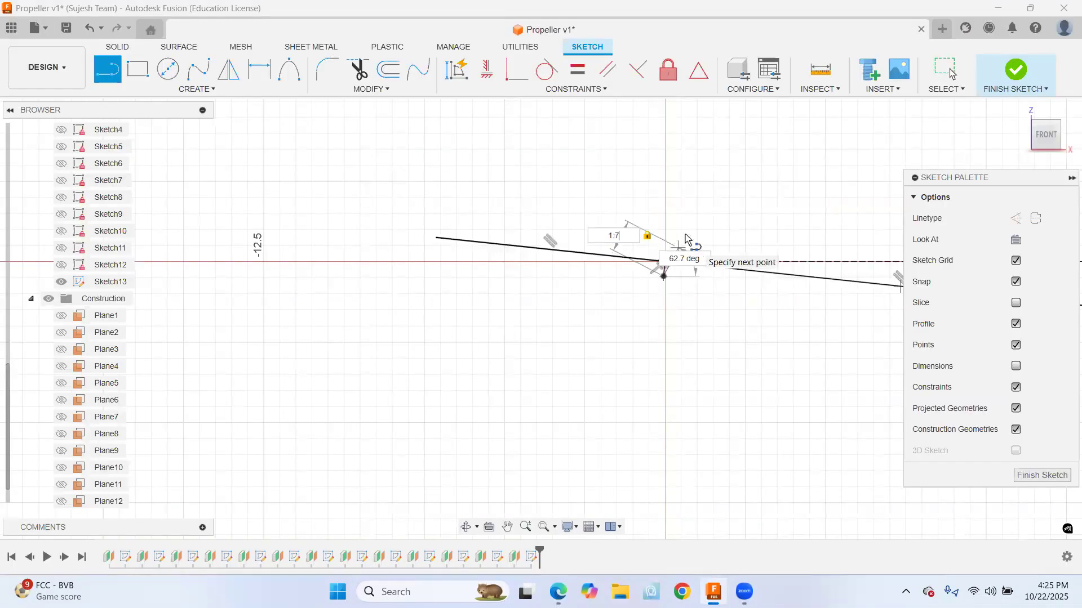
text(6)
key(Tab)
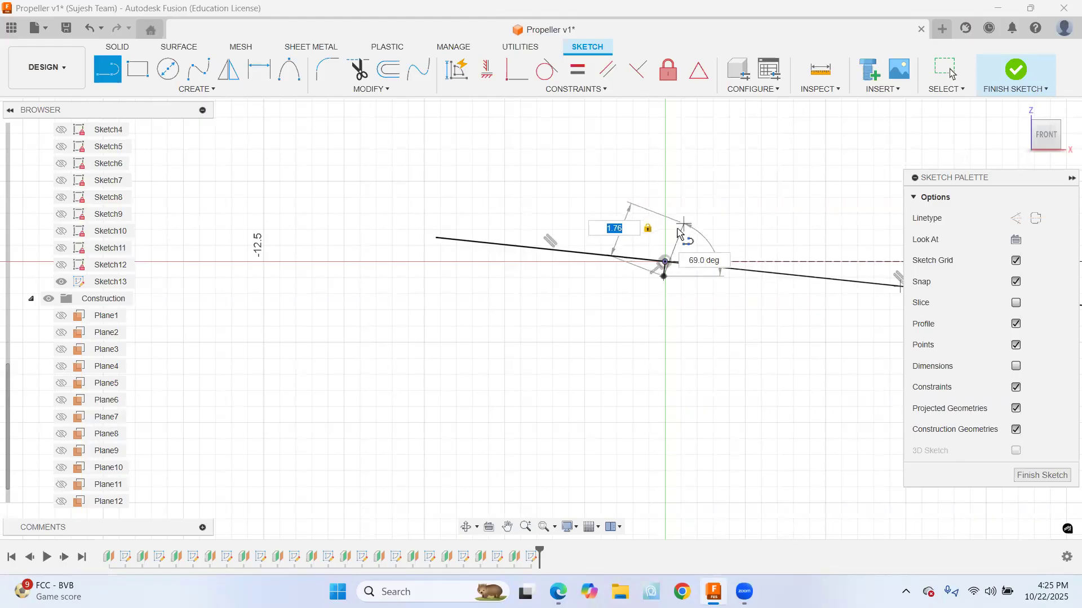
scroll(674, 228, up, 4)
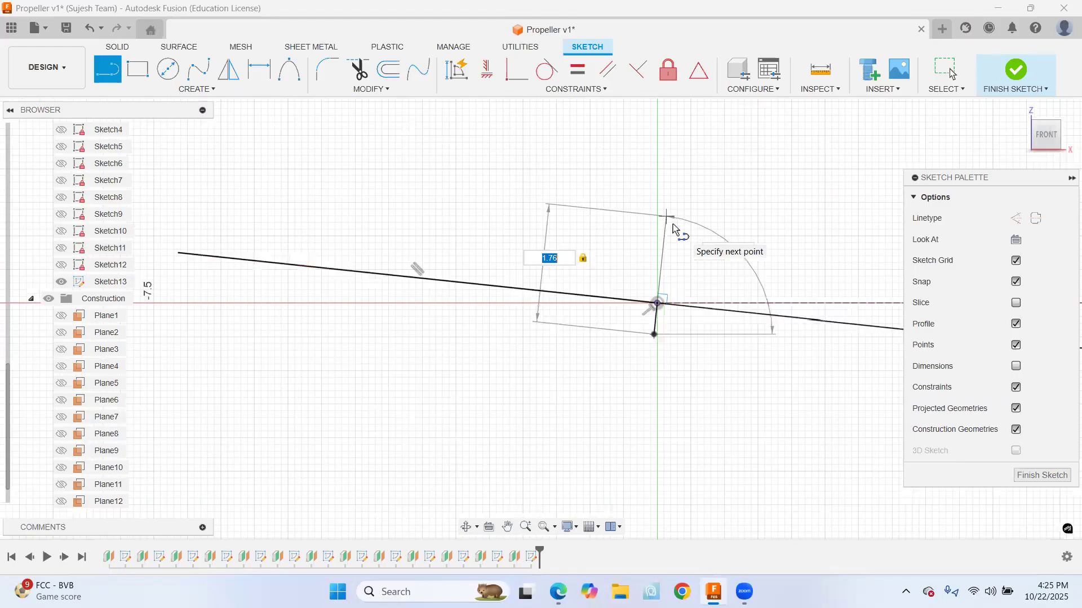
scroll(674, 228, up, 3)
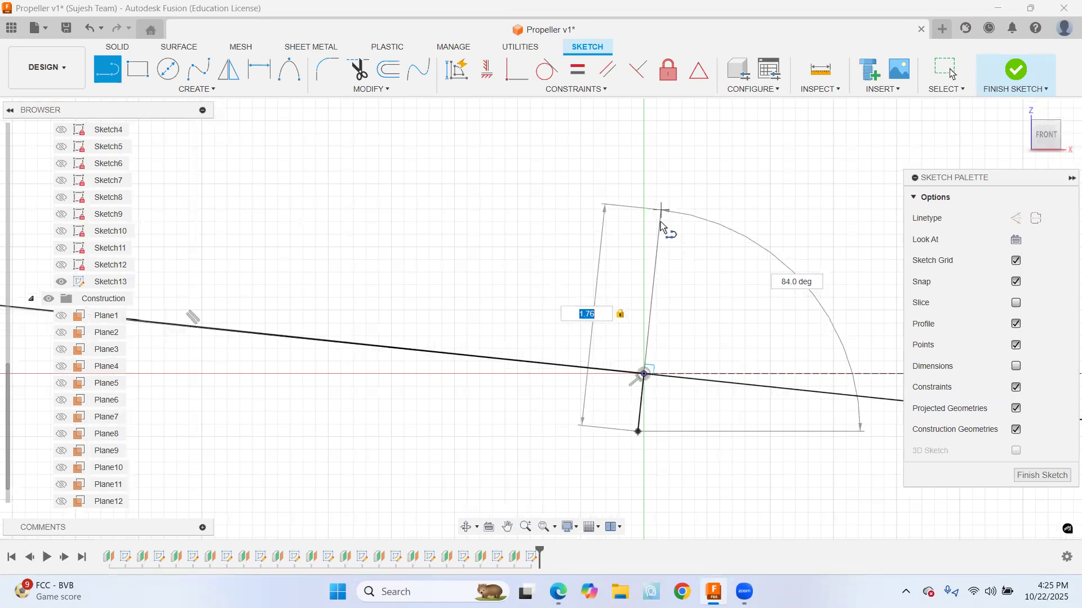
click(663, 226)
key(Escape)
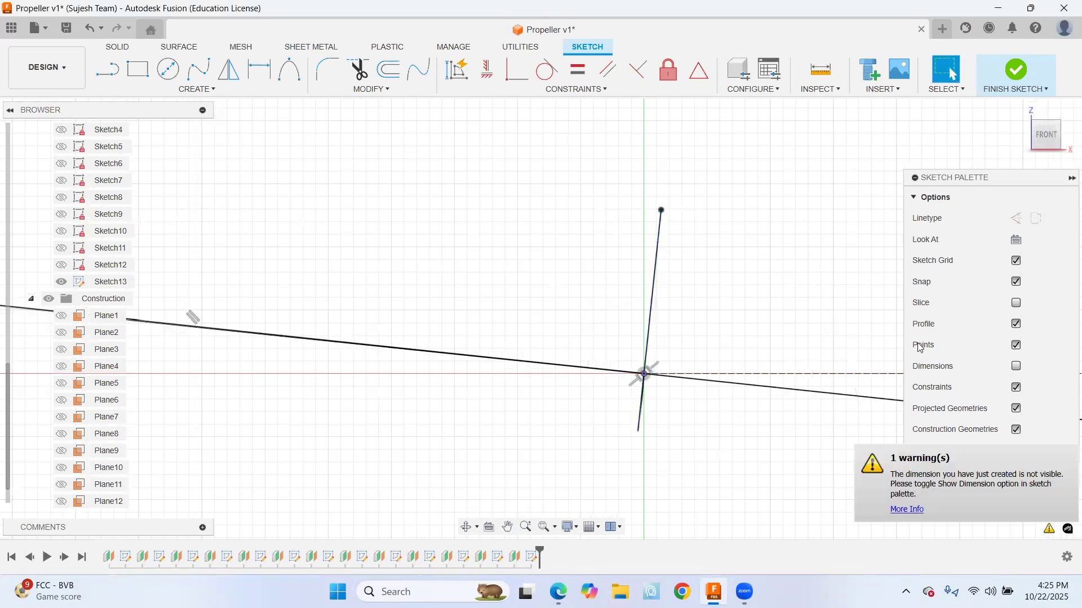
Draw a conic curve from the chord's leading end to the upper end of the thickness line, bulging above the chord
scroll(770, 304, down, 1)
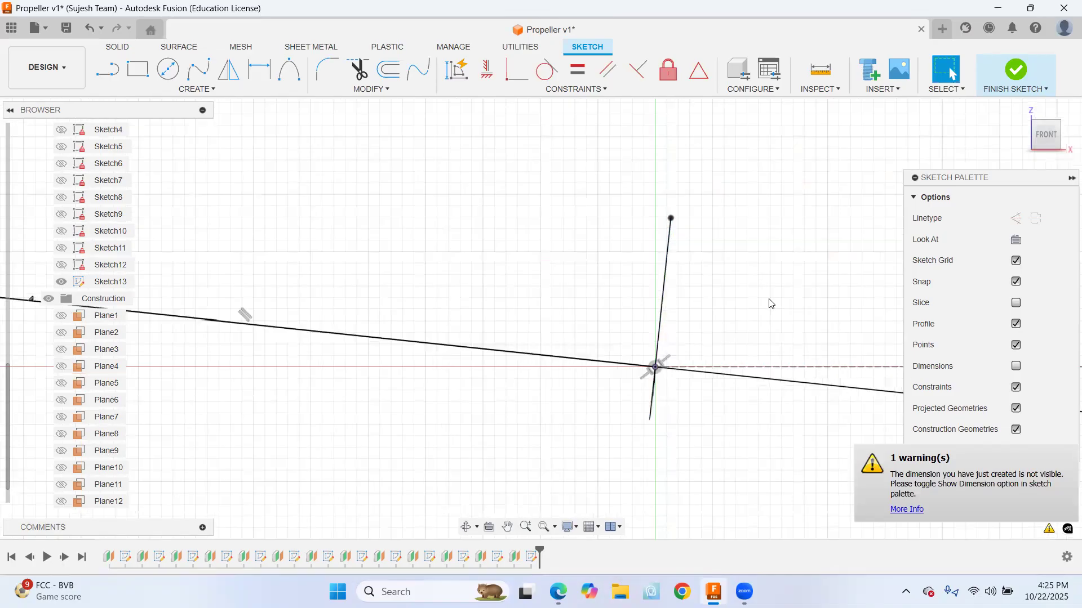
scroll(770, 304, down, 5)
mouse_move(785, 297)
middle_down()
mouse_move(514, 261)
mouse_move(372, 252)
mouse_move(378, 263)
middle_up()
scroll(385, 265, down, 4)
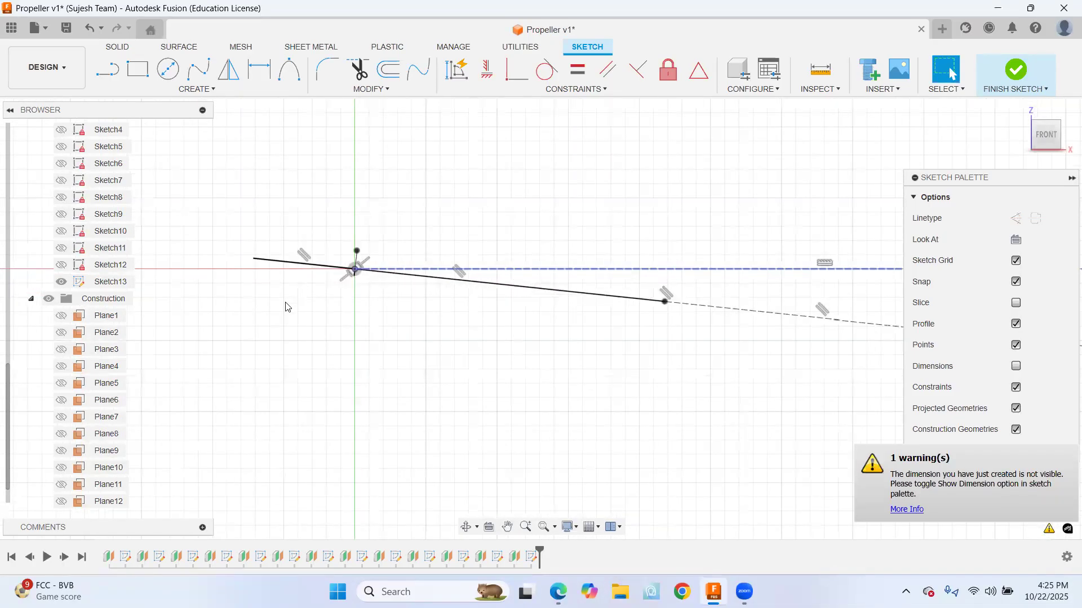
click(289, 69)
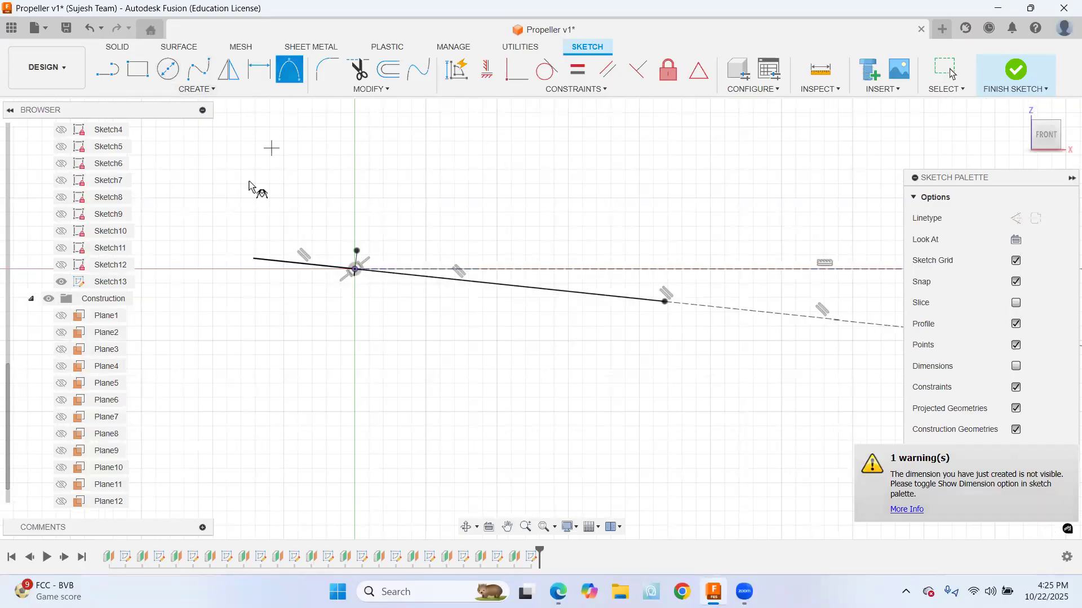
scroll(257, 237, up, 1)
scroll(258, 277, up, 1)
click(254, 267)
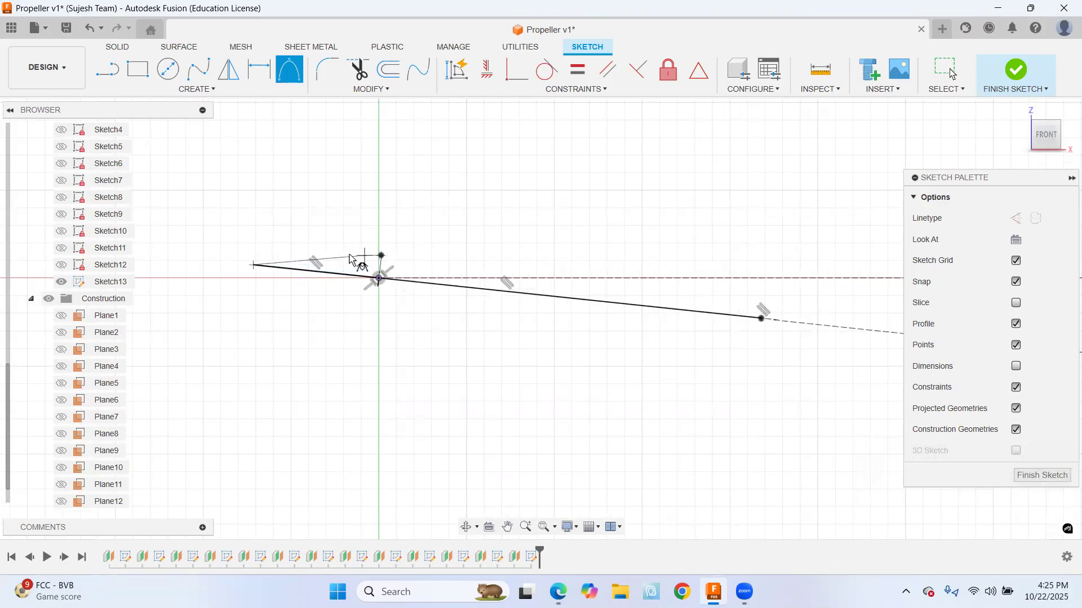
click(345, 254)
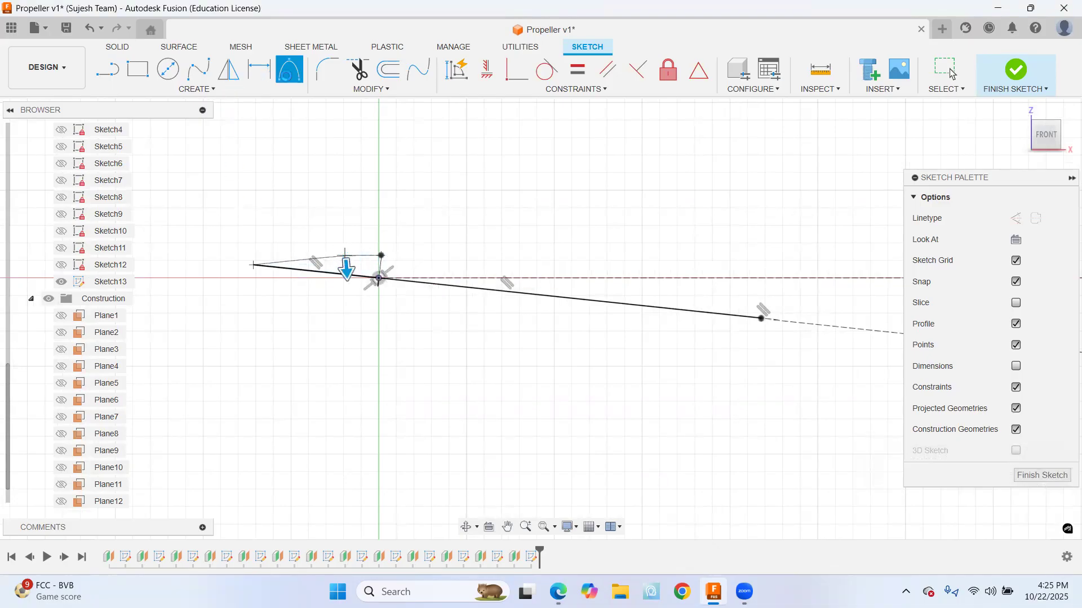
Draw a conic curve from the upper end of the thickness line to the chord's trailing end, with its vertex above the chord
click(286, 74)
click(381, 256)
click(760, 319)
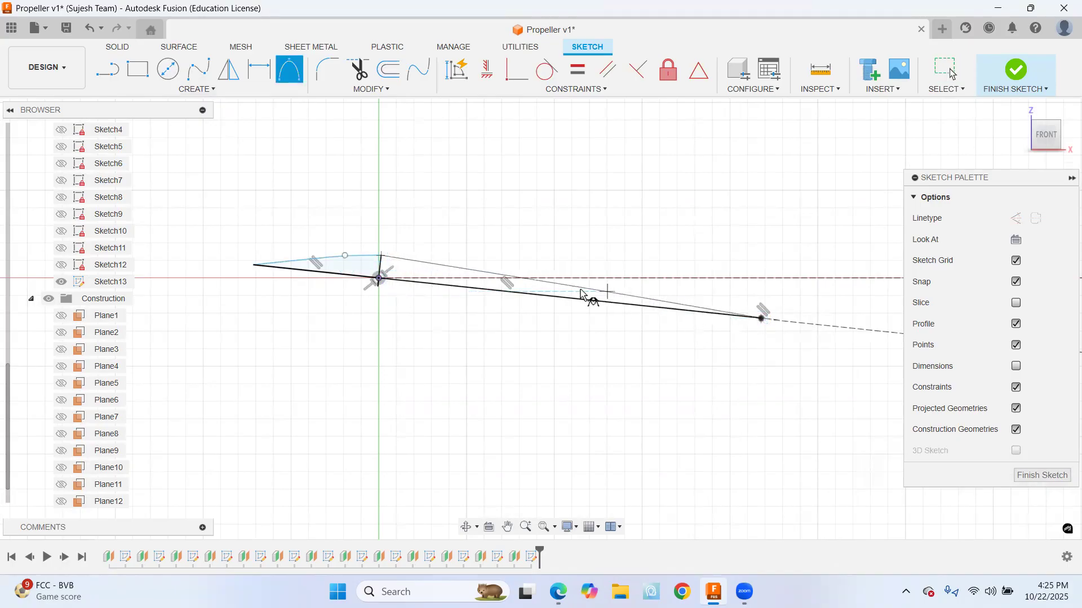
click(554, 276)
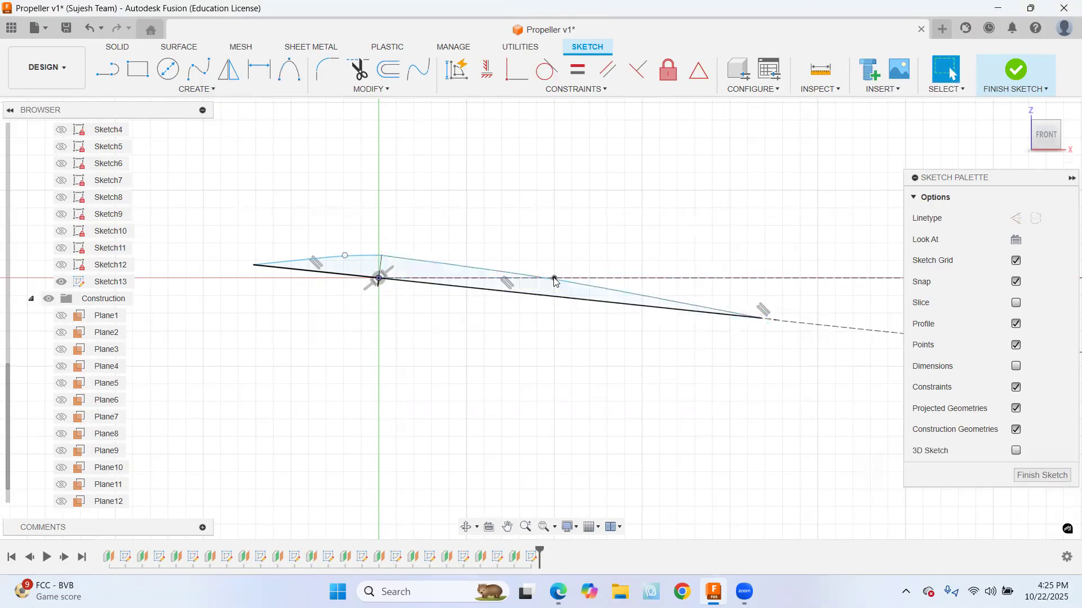
Draw a shallow conic curve below the chord, from the lower end of the thickness line to the chord's trailing end
click(288, 79)
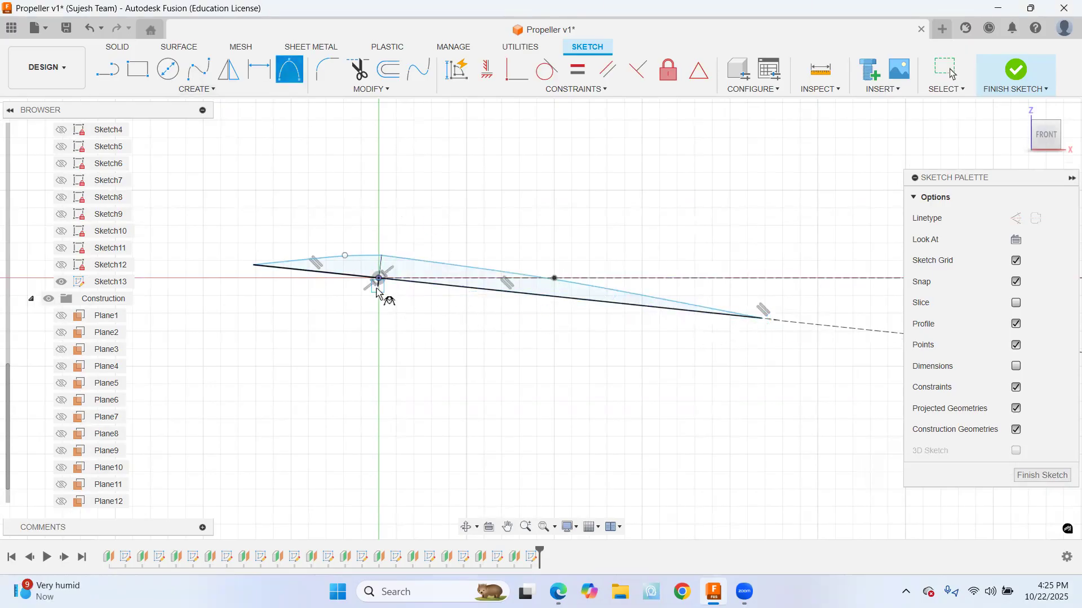
scroll(376, 291, up, 2)
scroll(381, 288, up, 2)
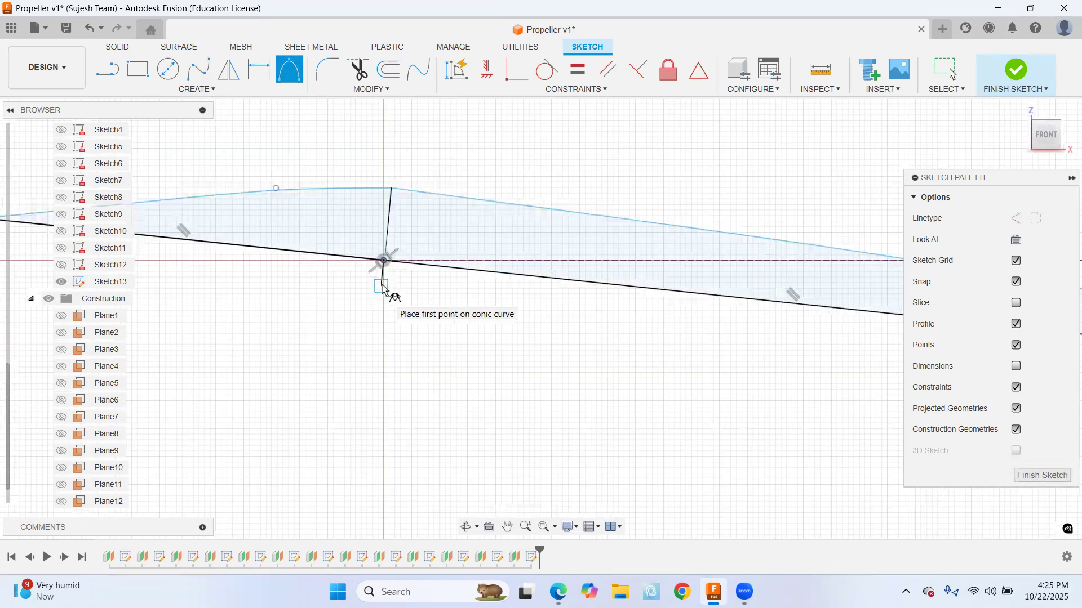
click(382, 286)
scroll(533, 343, down, 3)
middle_drag(703, 381, 554, 346)
scroll(733, 327, down, 1)
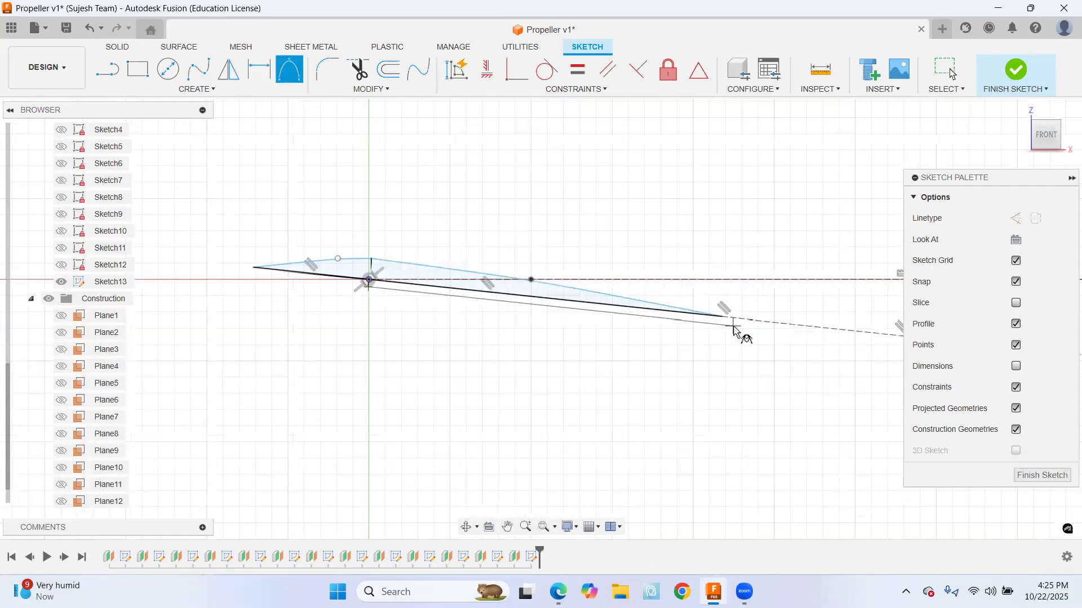
scroll(736, 322, up, 3)
click(710, 308)
scroll(449, 302, down, 2)
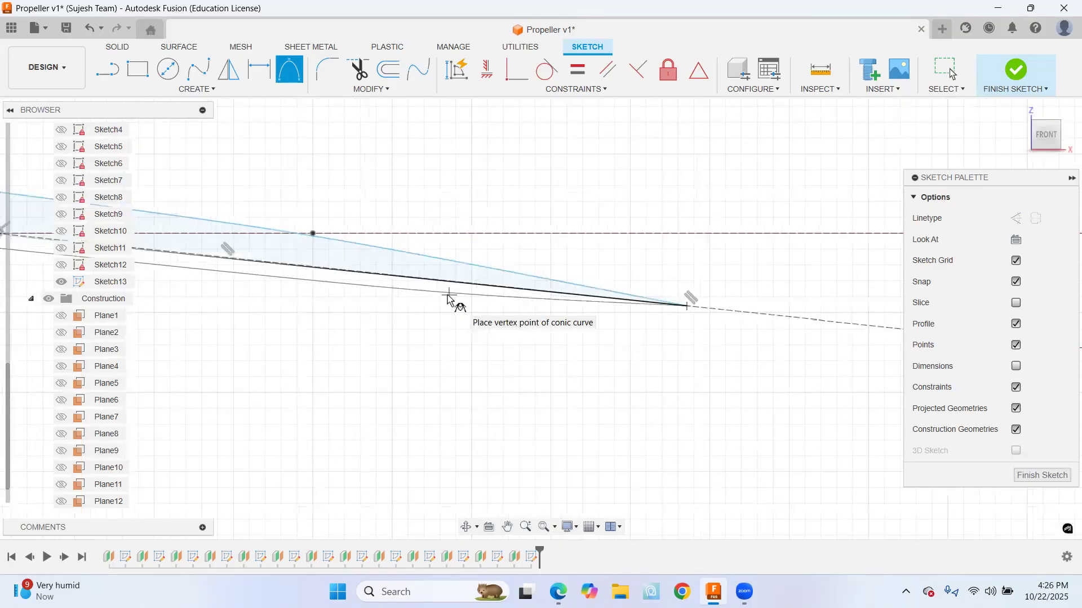
click(400, 290)
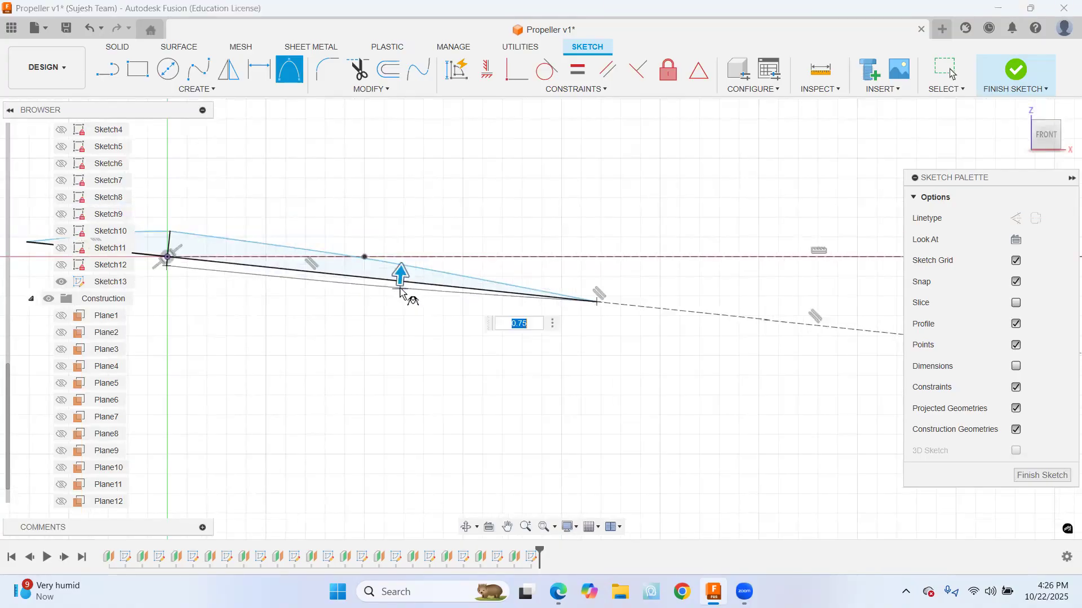
key(Escape)
key(Escape)
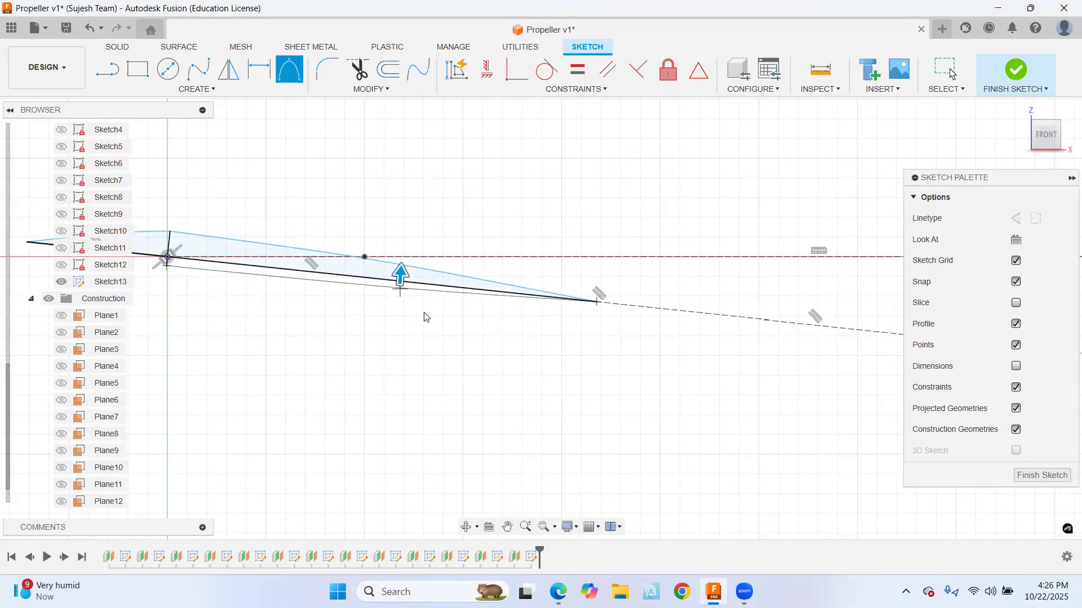
scroll(328, 329, down, 3)
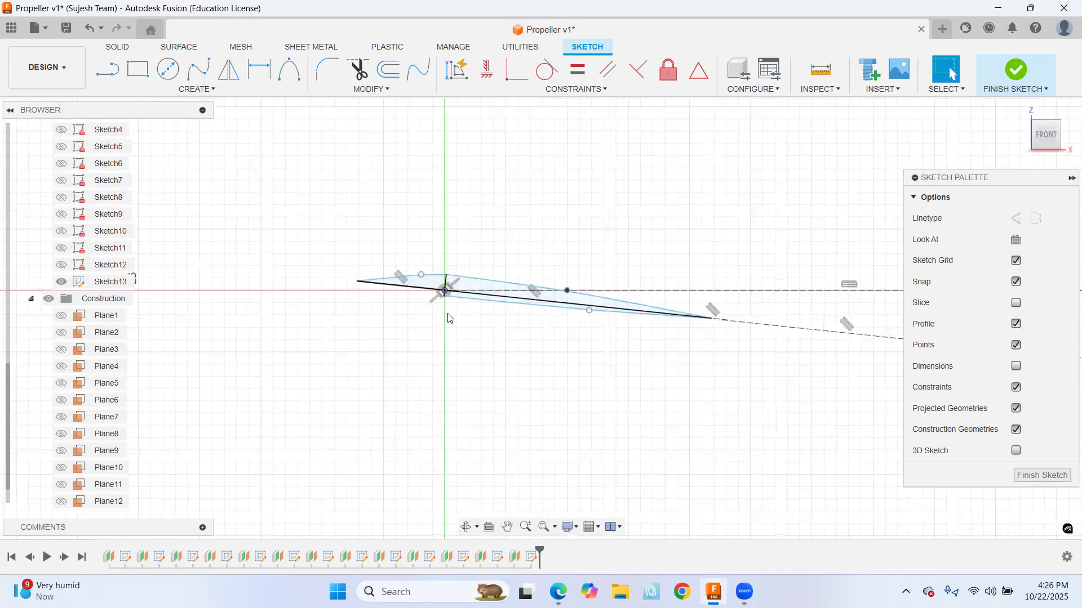
Close the airfoil outline with a conic curve from the thickness line's lower end to the chord's leading end
scroll(448, 318, up, 5)
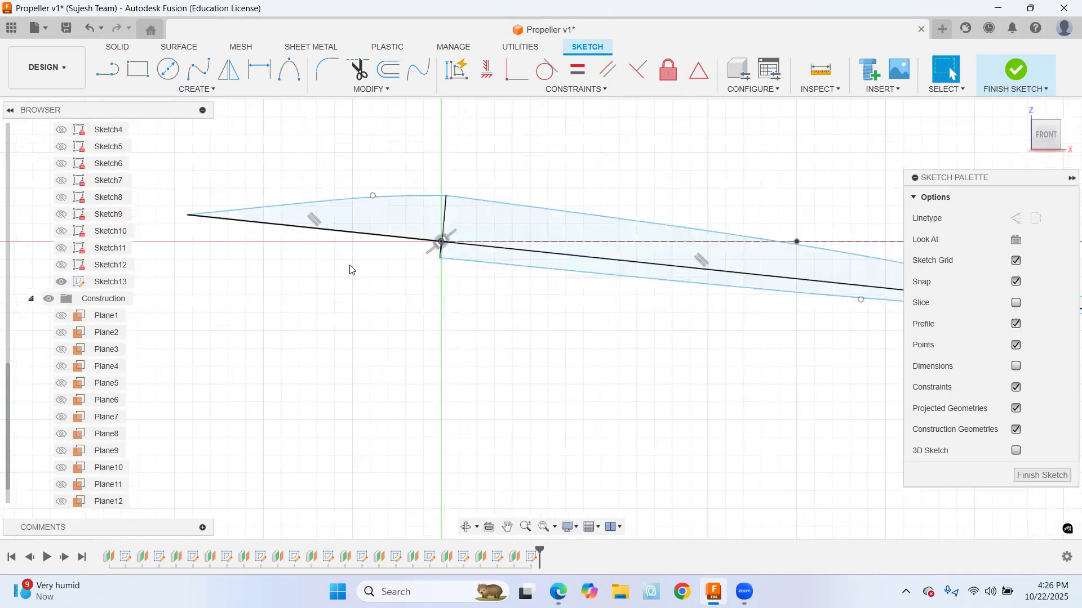
click(289, 69)
click(439, 258)
click(188, 215)
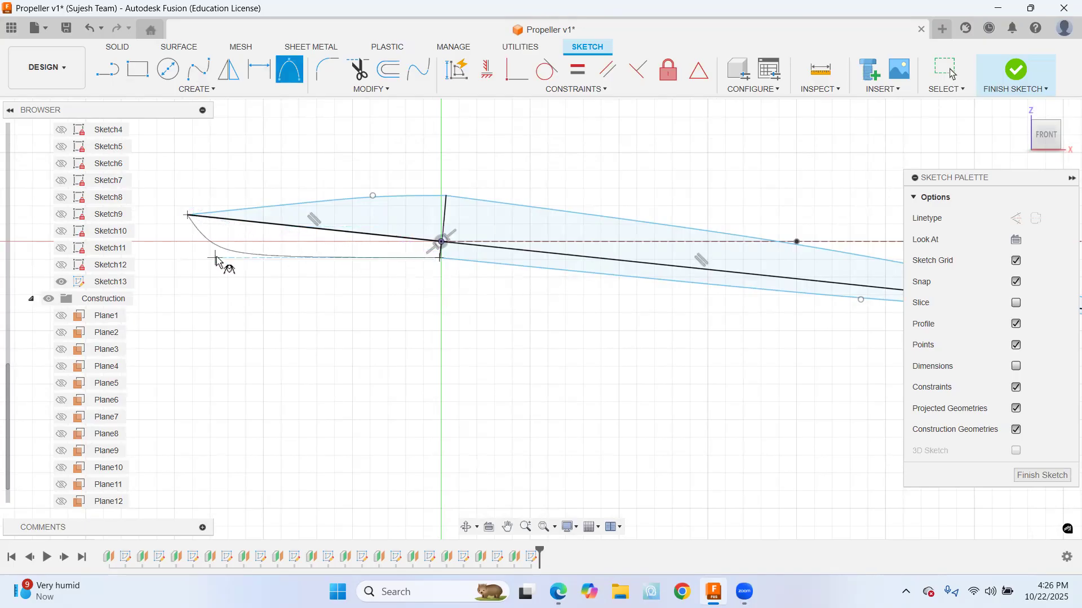
click(236, 234)
key(Escape)
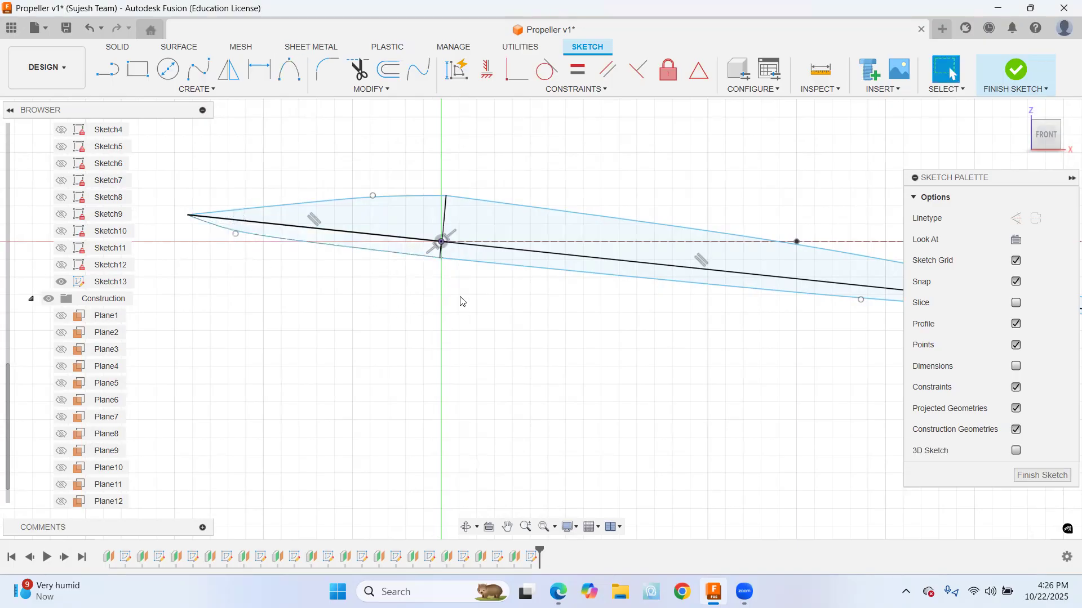
Trim away the chord and thickness lines inside the airfoil and the construction lines extending beyond it
scroll(514, 306, down, 1)
scroll(474, 300, up, 1)
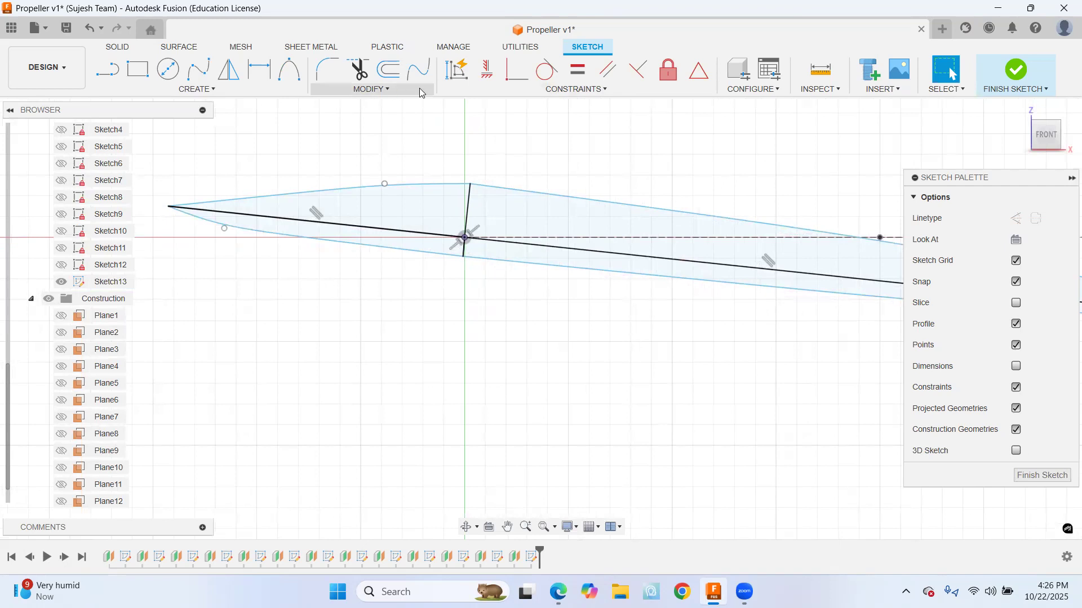
click(358, 70)
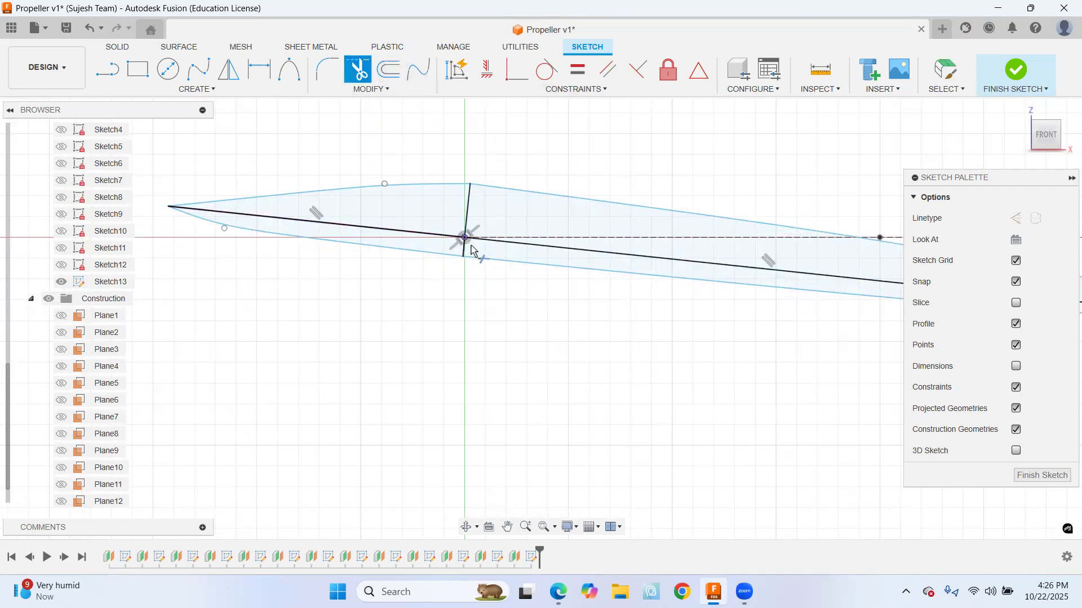
click(459, 235)
click(469, 237)
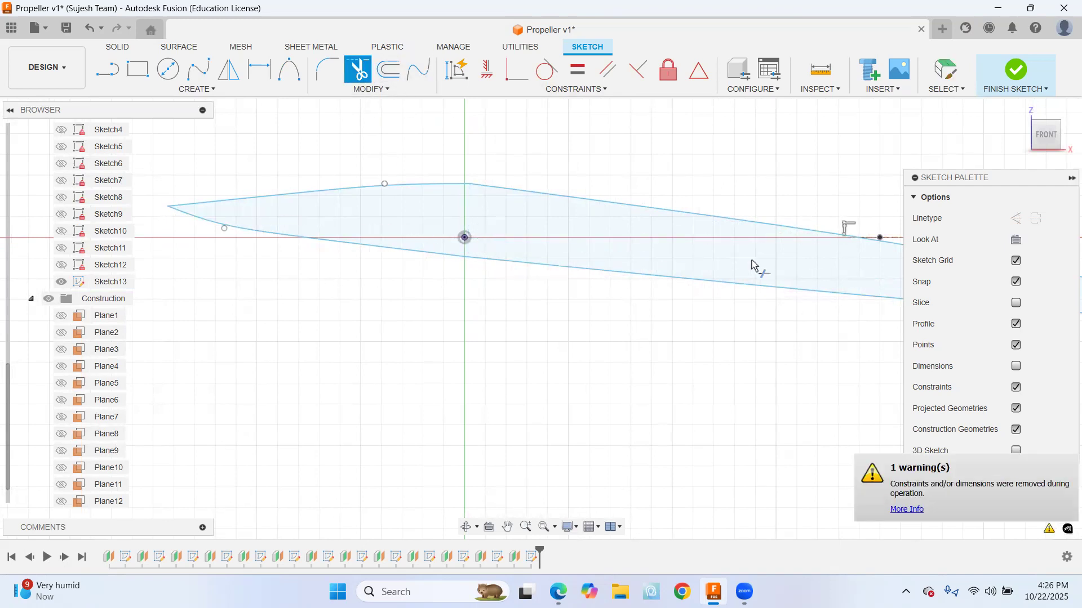
scroll(756, 265, down, 2)
middle_drag(803, 292, 409, 286)
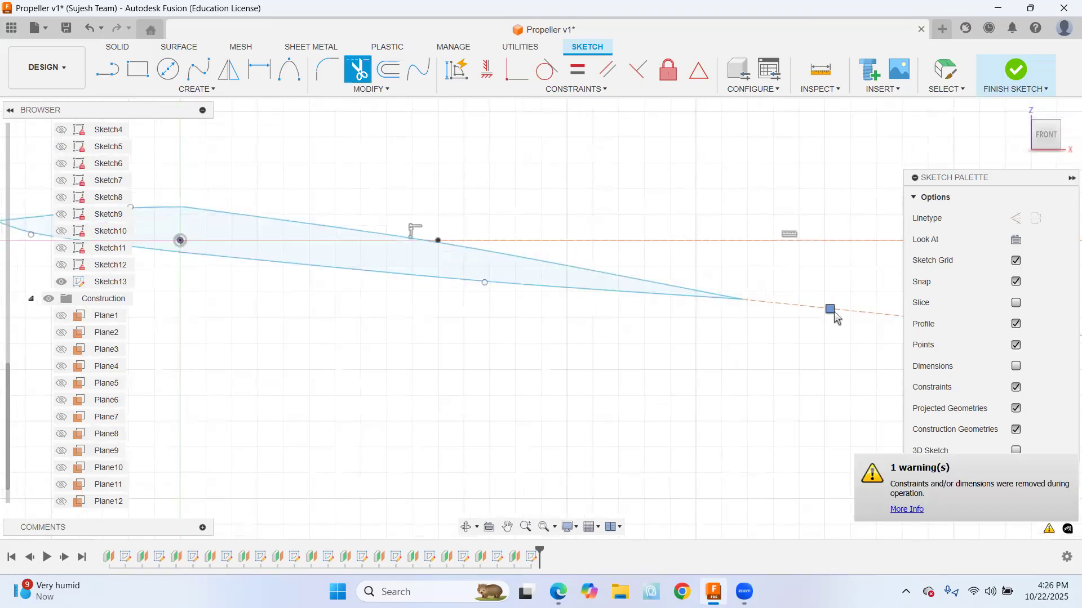
click(813, 306)
scroll(677, 336, down, 1)
scroll(540, 528, up, 1)
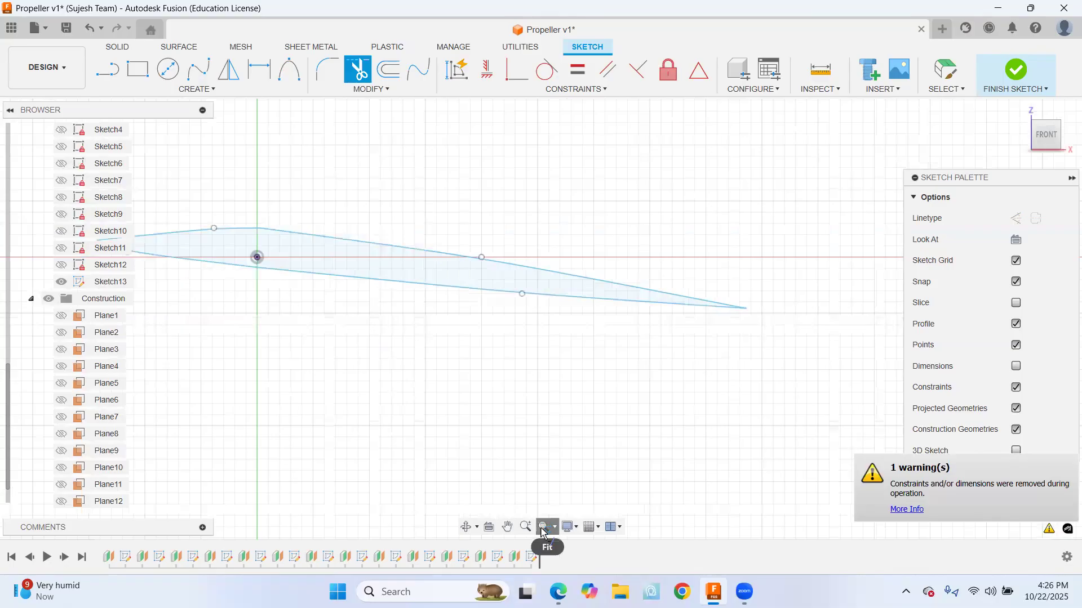
Apply a Fix constraint to all curves of the closed airfoil outline
scroll(554, 451, up, 3)
scroll(565, 421, down, 4)
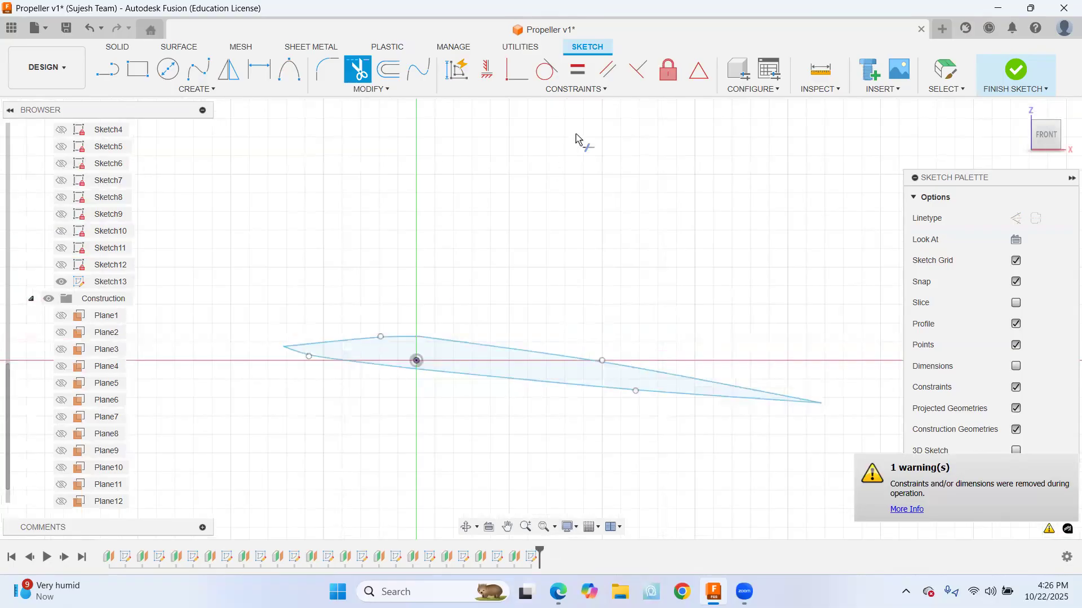
click(668, 70)
drag(249, 280, 854, 477)
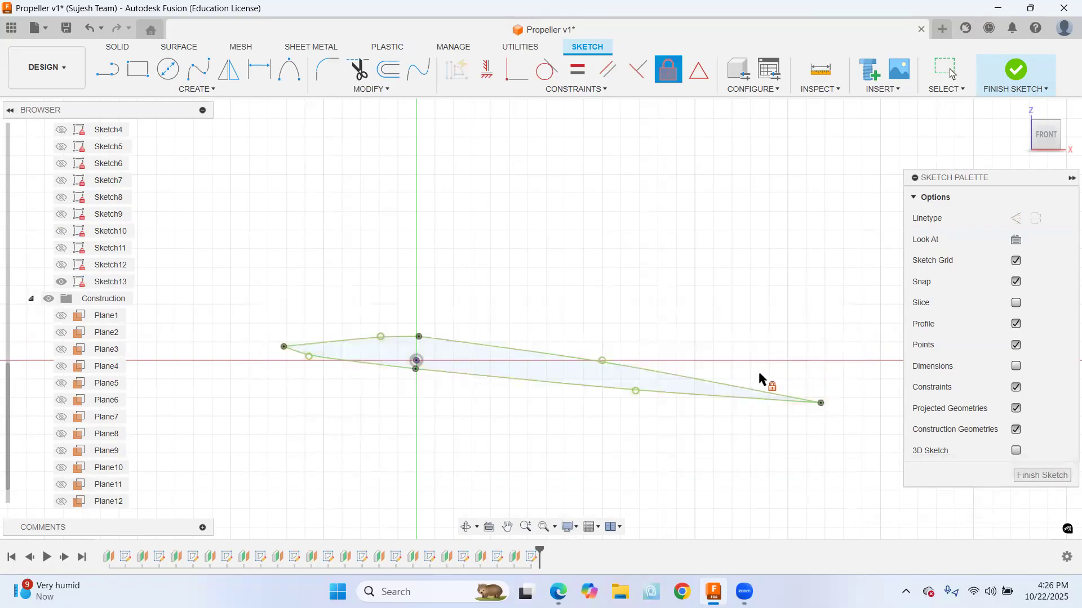
Finish the airfoil sketch and show construction planes Plane12 and Plane13
click(1016, 71)
click(1021, 112)
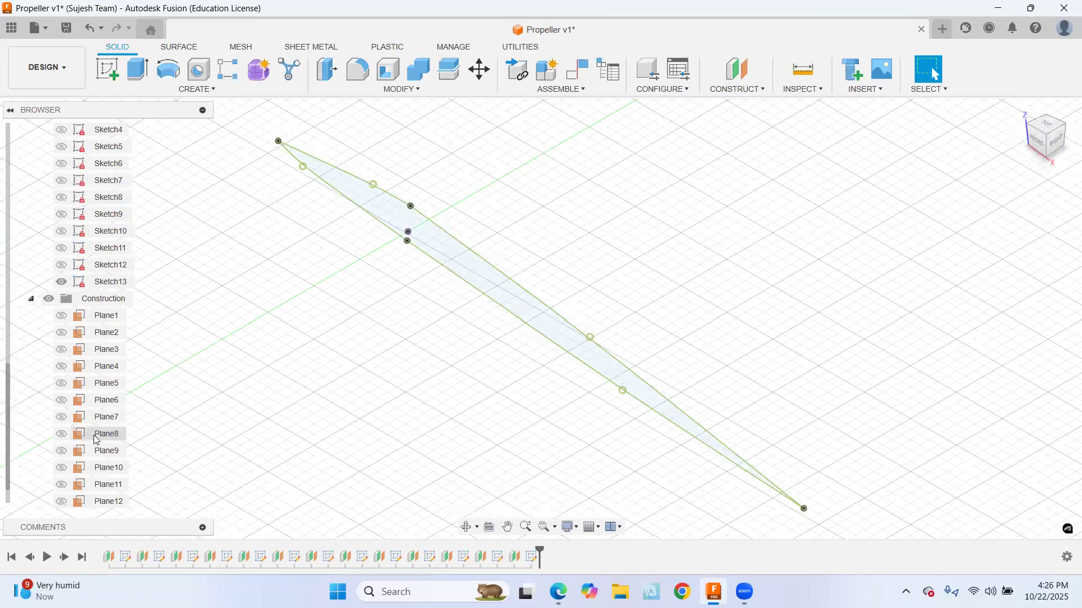
scroll(95, 441, down, 1)
click(68, 506)
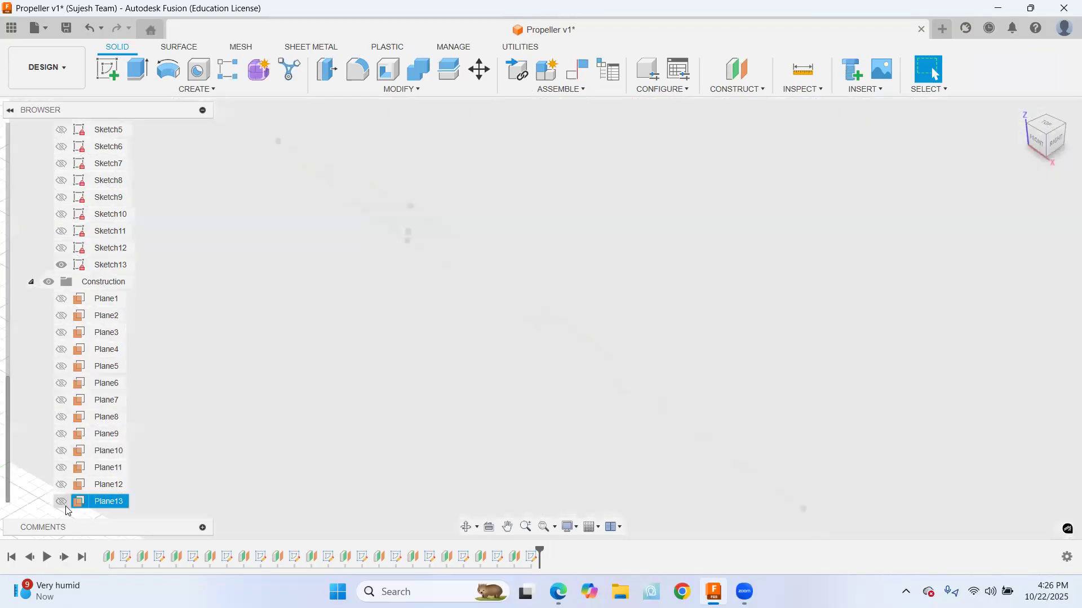
click(64, 504)
click(63, 487)
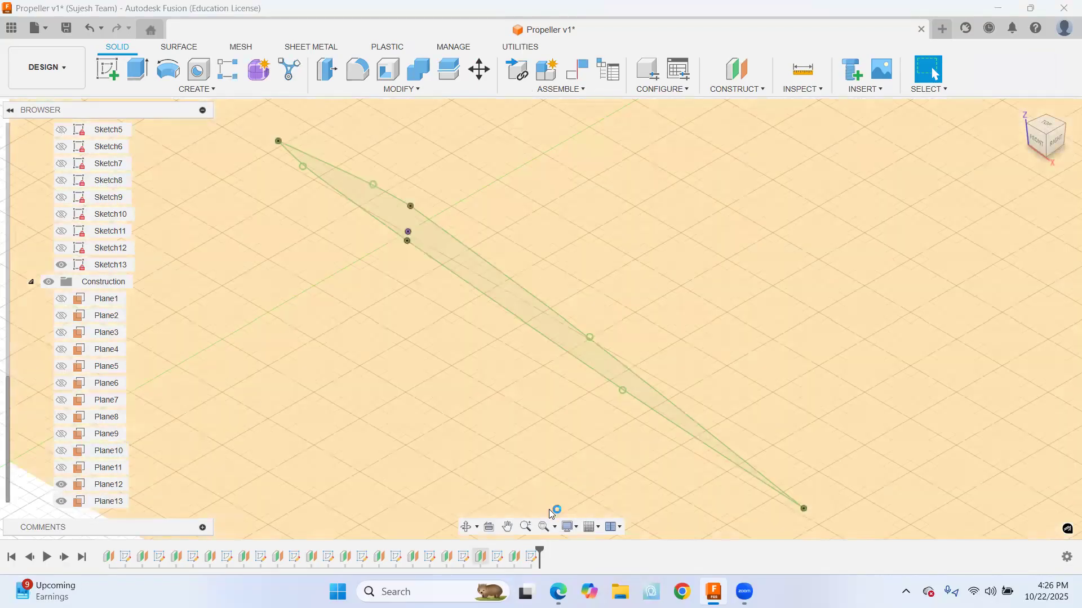
scroll(572, 424, down, 5)
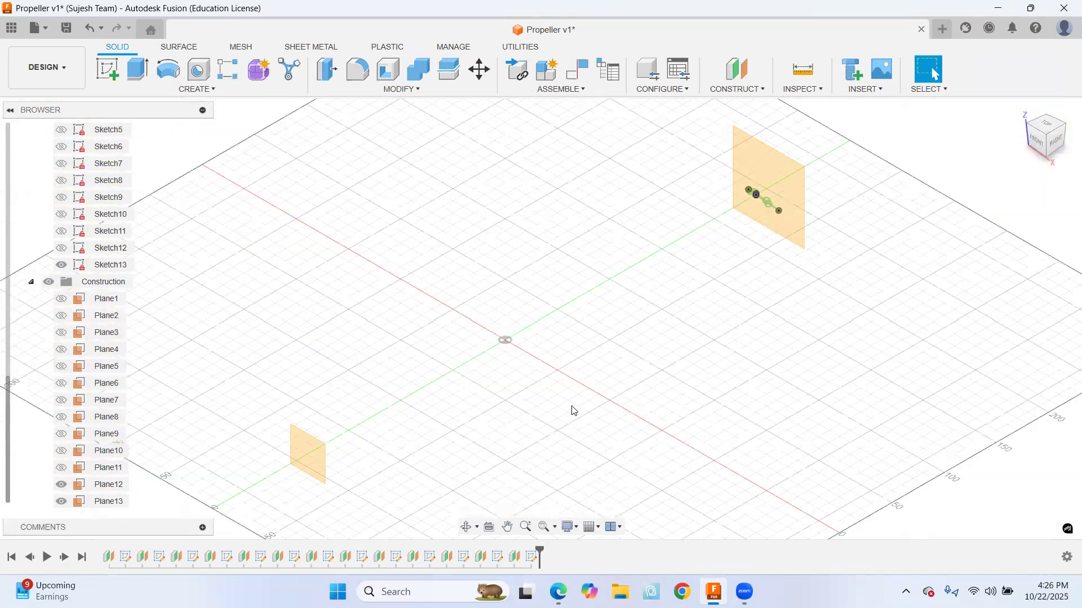
Create a construction plane offset -44 mm from Plane12, and hide Plane12 and Plane13
click(742, 92)
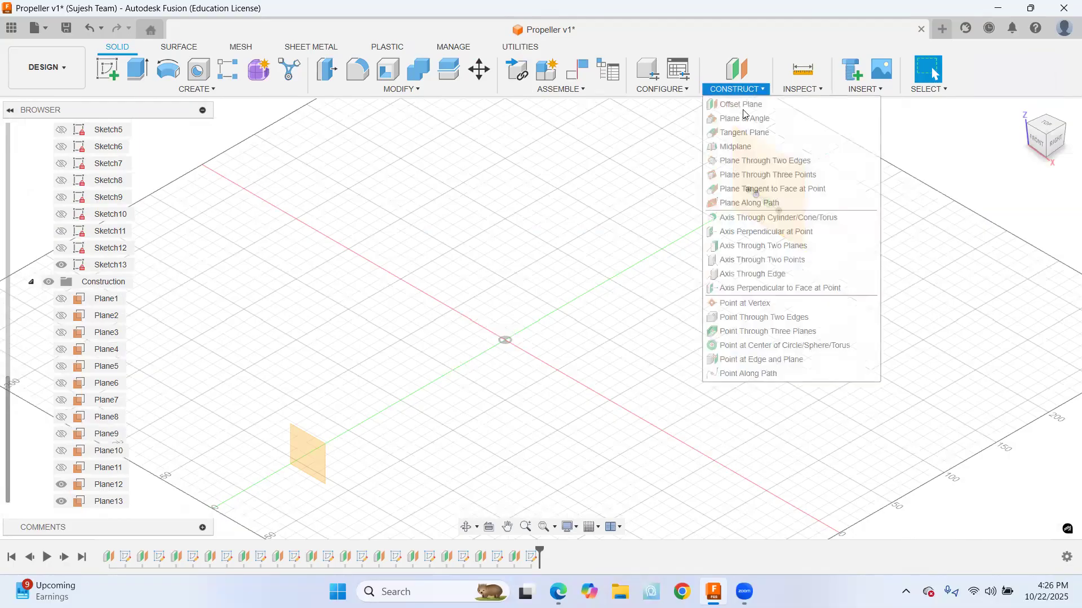
click(737, 107)
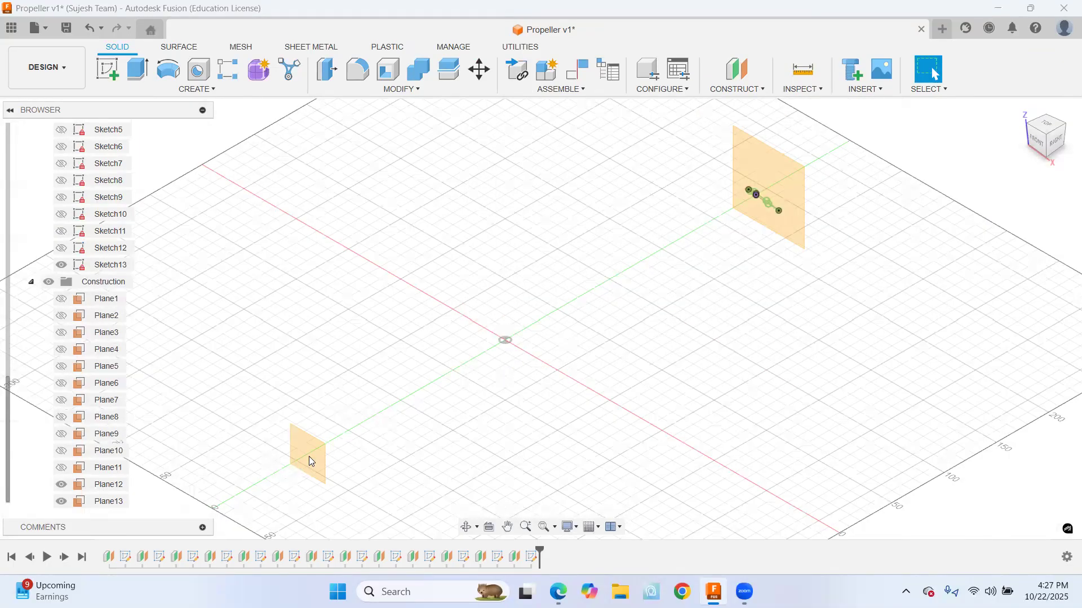
click(957, 240)
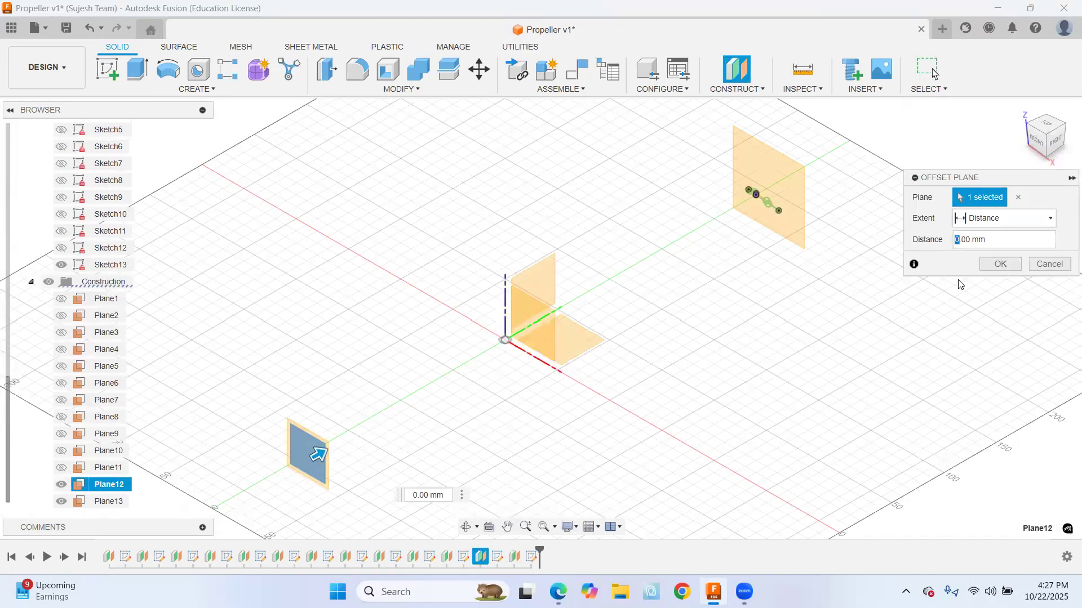
text(-44)
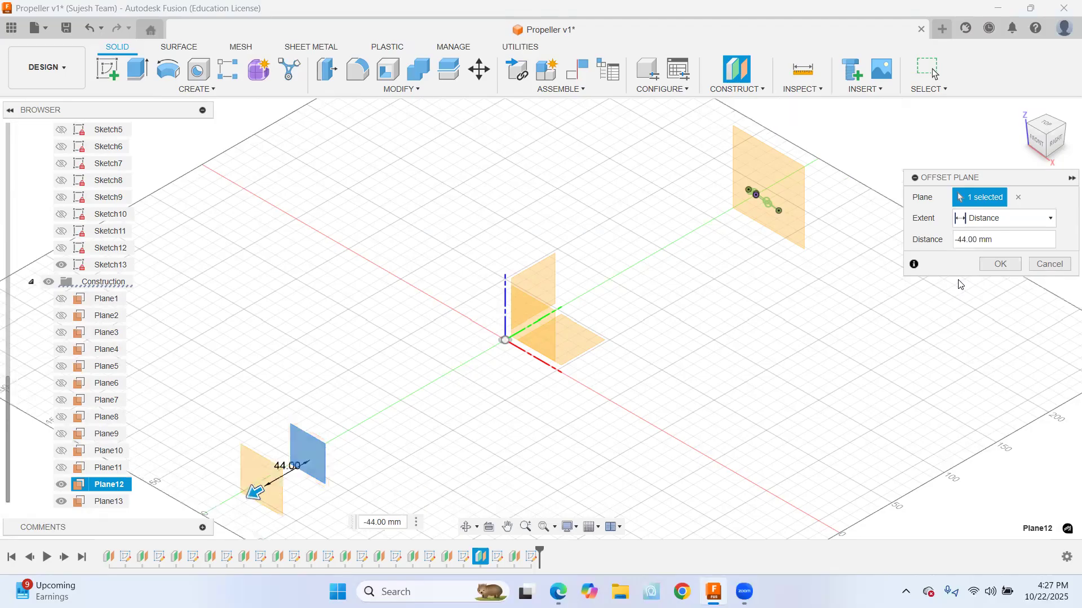
click(990, 267)
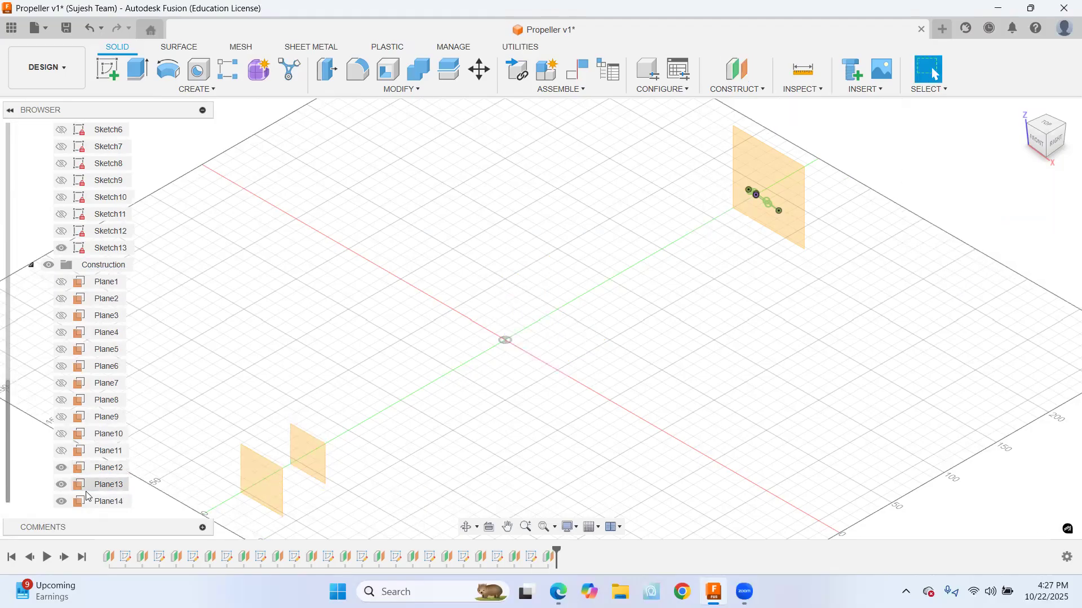
click(61, 468)
click(61, 484)
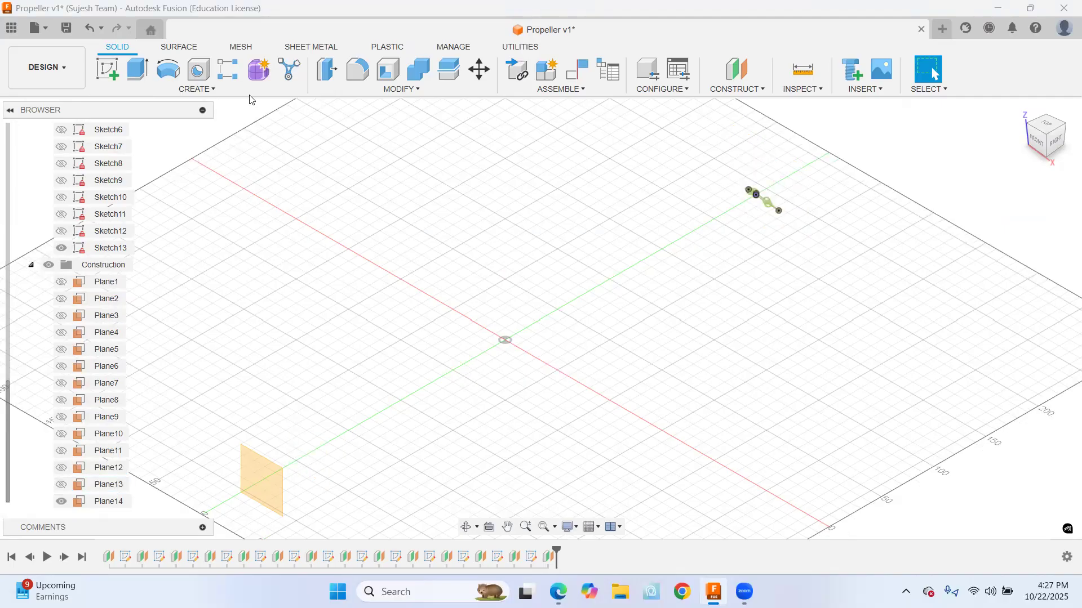
Start a sketch on the new offset plane and project the four airfoil curves of Sketch13 onto it
click(107, 69)
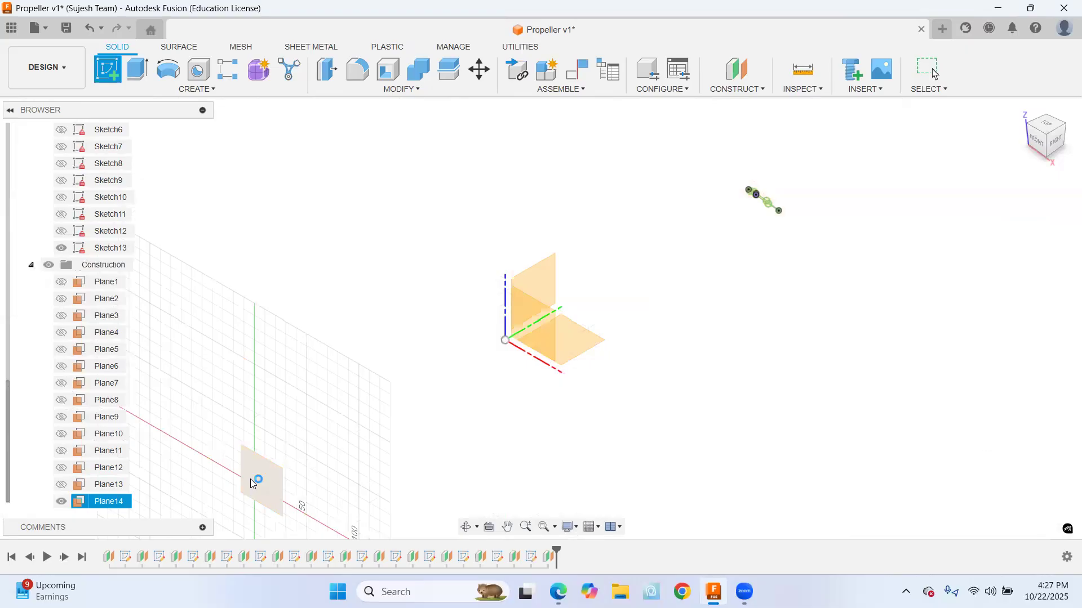
click(250, 479)
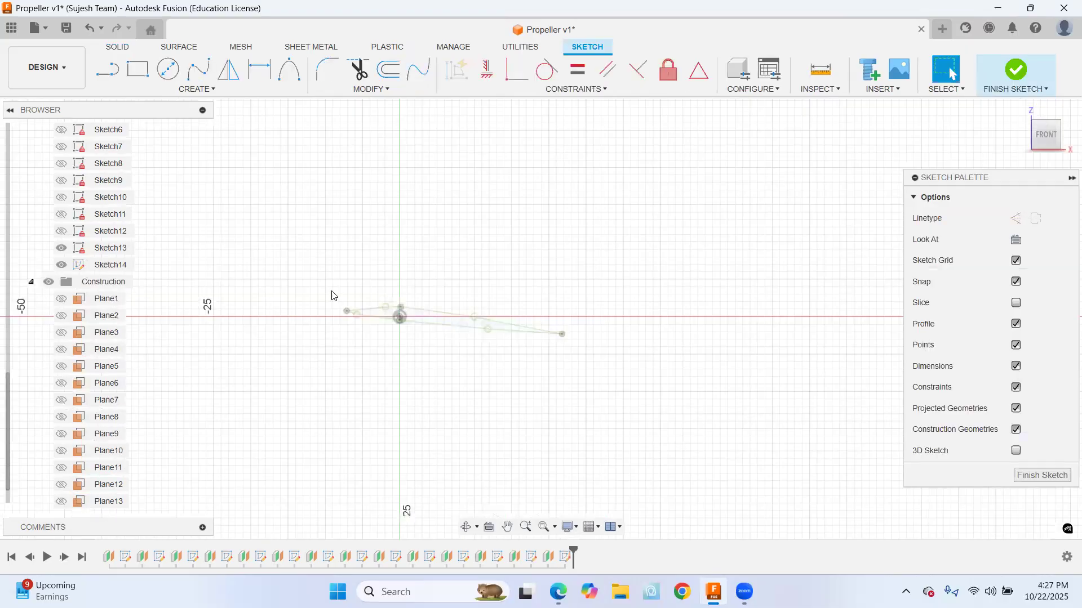
click(197, 89)
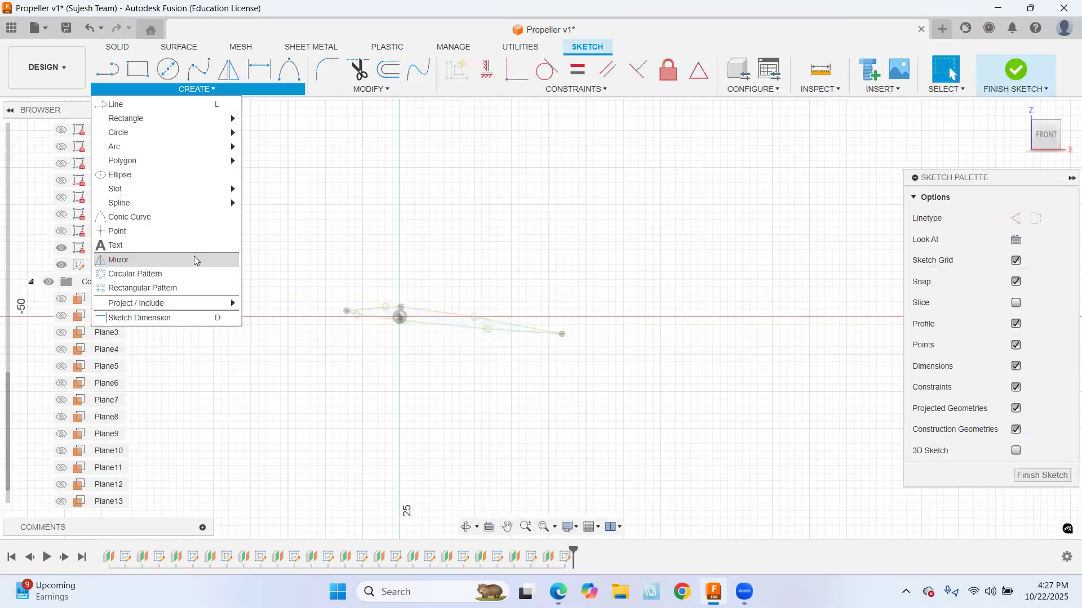
mouse_move(184, 306)
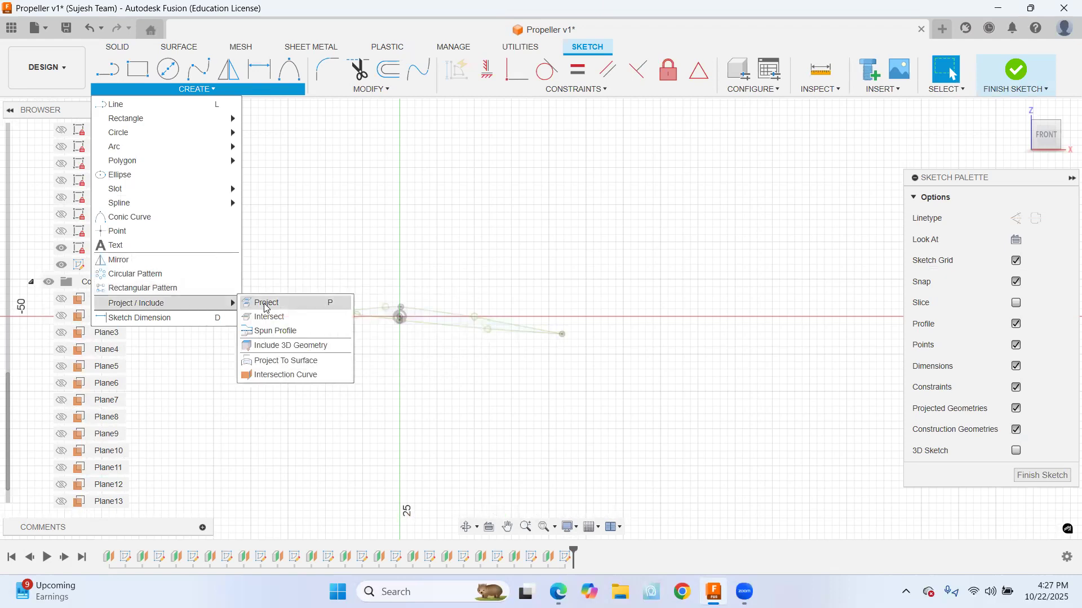
click(268, 304)
click(369, 313)
click(413, 311)
click(415, 323)
click(437, 330)
scroll(434, 331, up, 2)
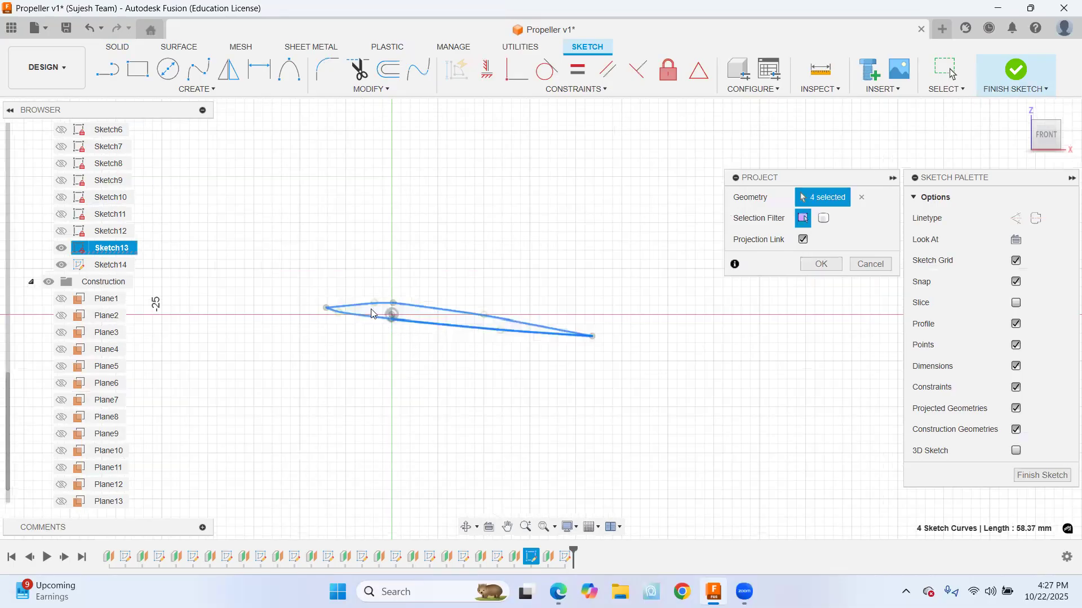
Draw a vertical line about 5.5 mm long upward from the origin
scroll(353, 305, up, 3)
key(l)
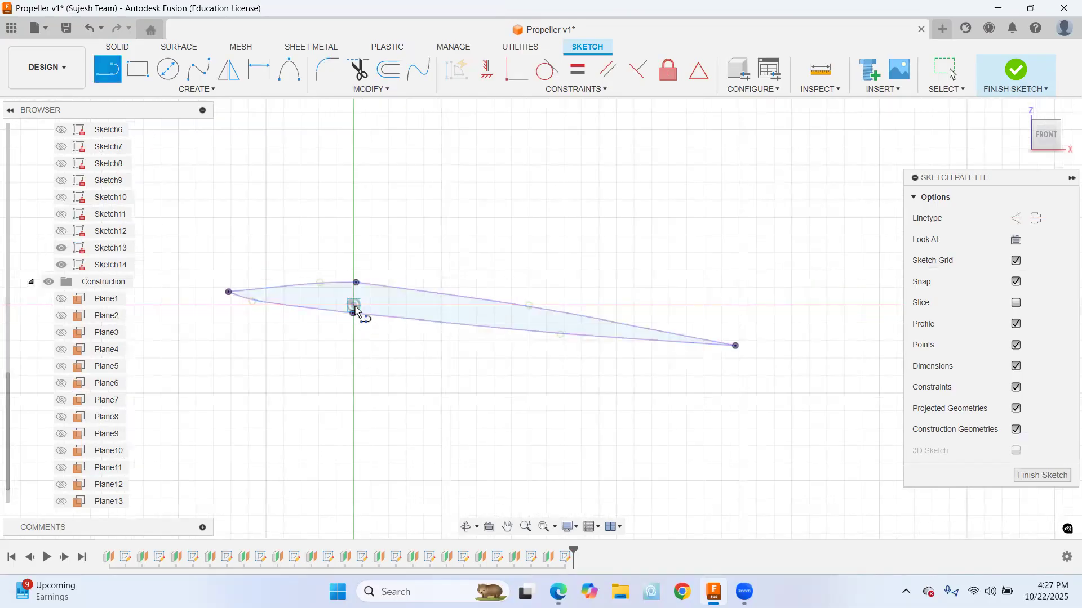
click(354, 305)
click(353, 209)
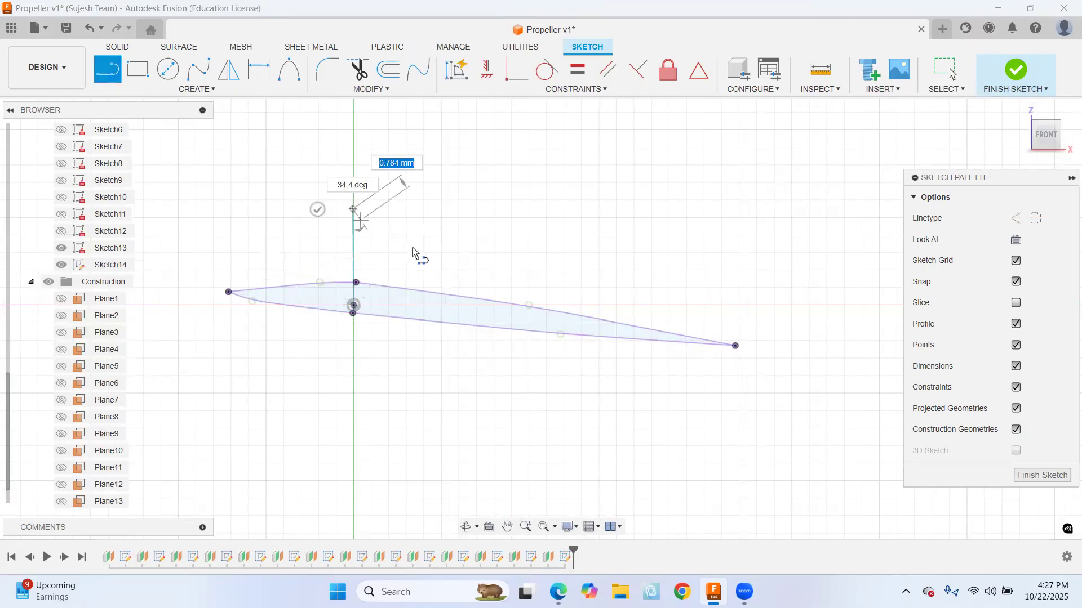
key(Escape)
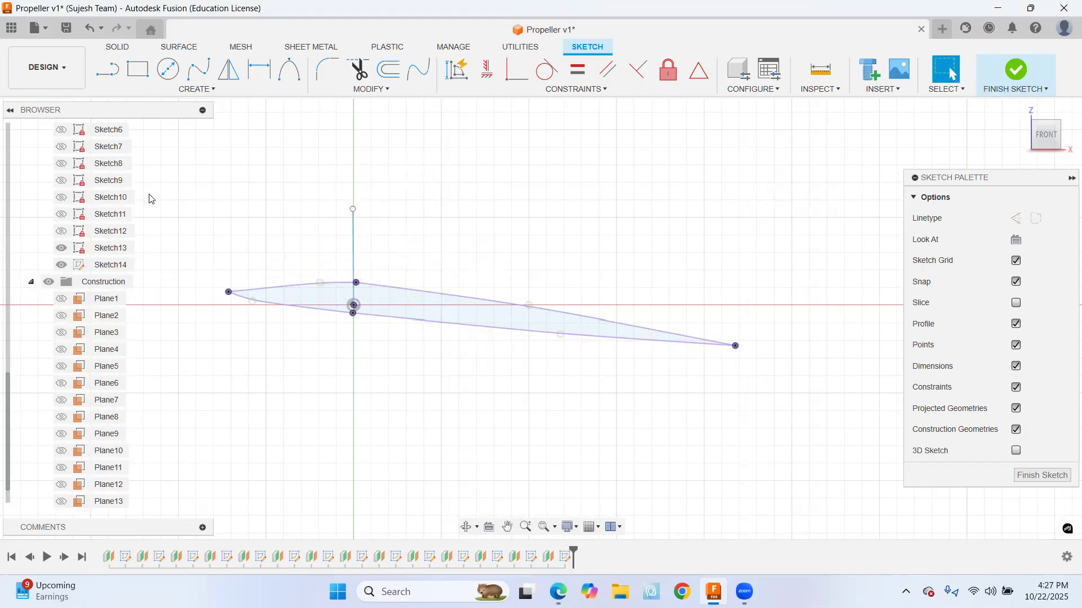
Mirror the projected airfoil outline about the vertical line
click(228, 69)
mouse_move(205, 260)
mouse_down()
mouse_move(255, 284)
mouse_move(676, 370)
mouse_move(786, 404)
mouse_up()
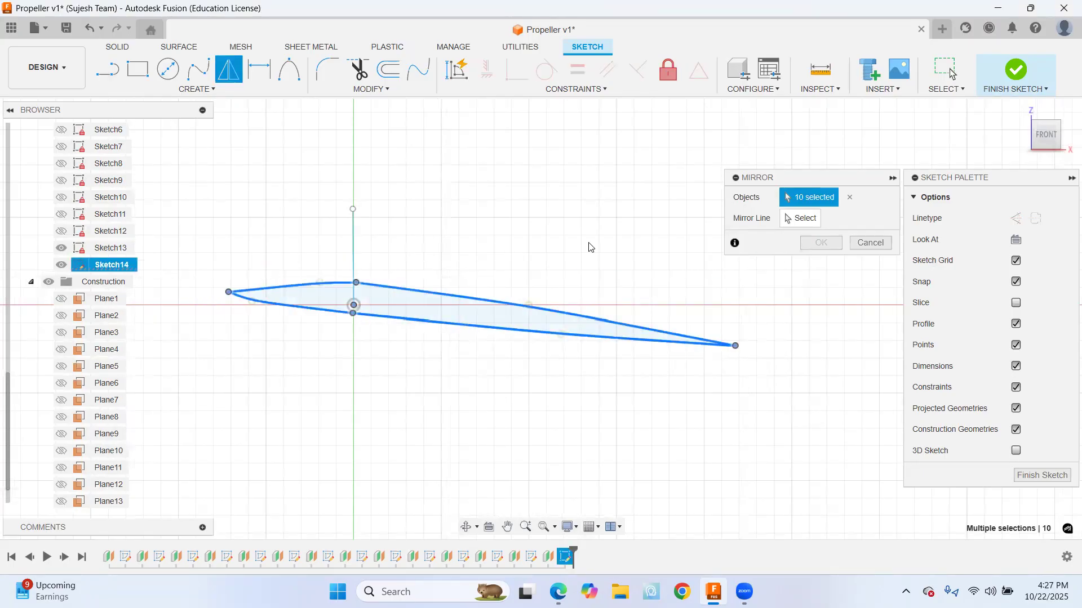
click(796, 219)
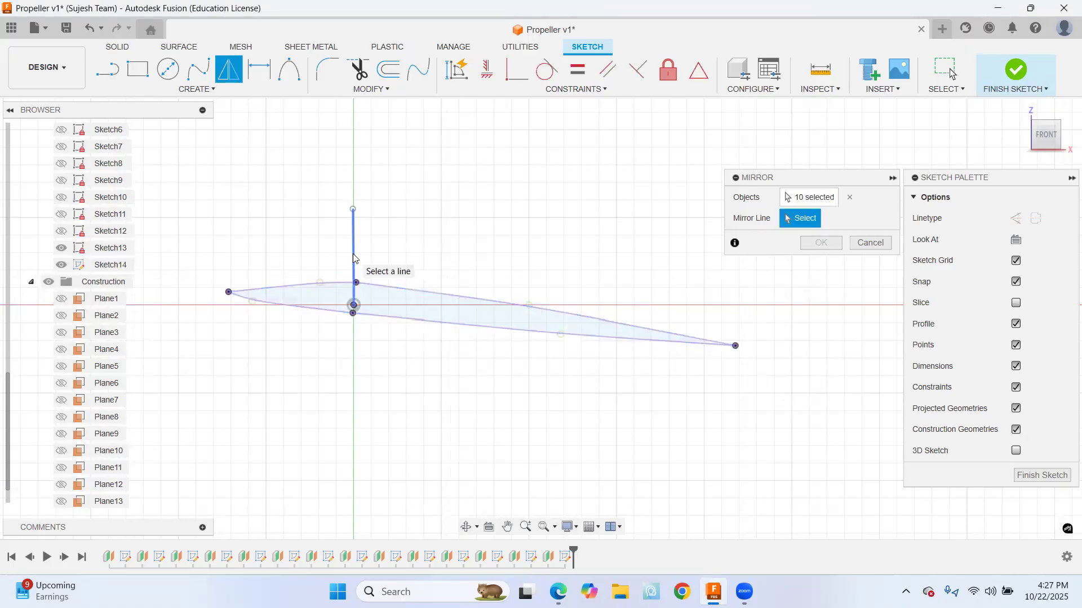
click(354, 258)
click(824, 244)
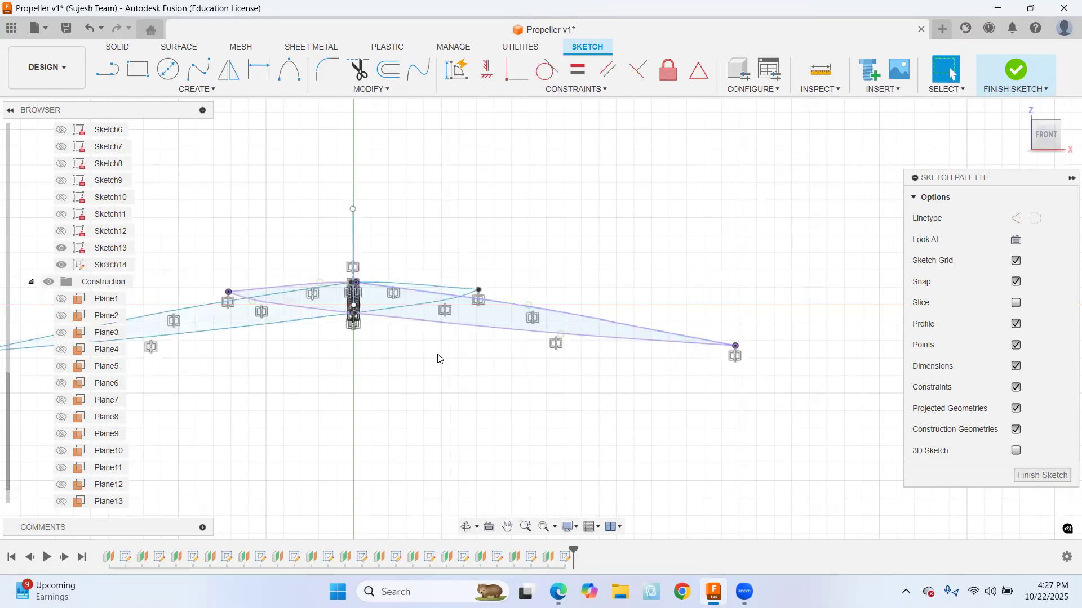
Apply a Fix constraint to all curves of the mirrored airfoil outline
scroll(437, 357, down, 3)
middle_drag(436, 355, 596, 338)
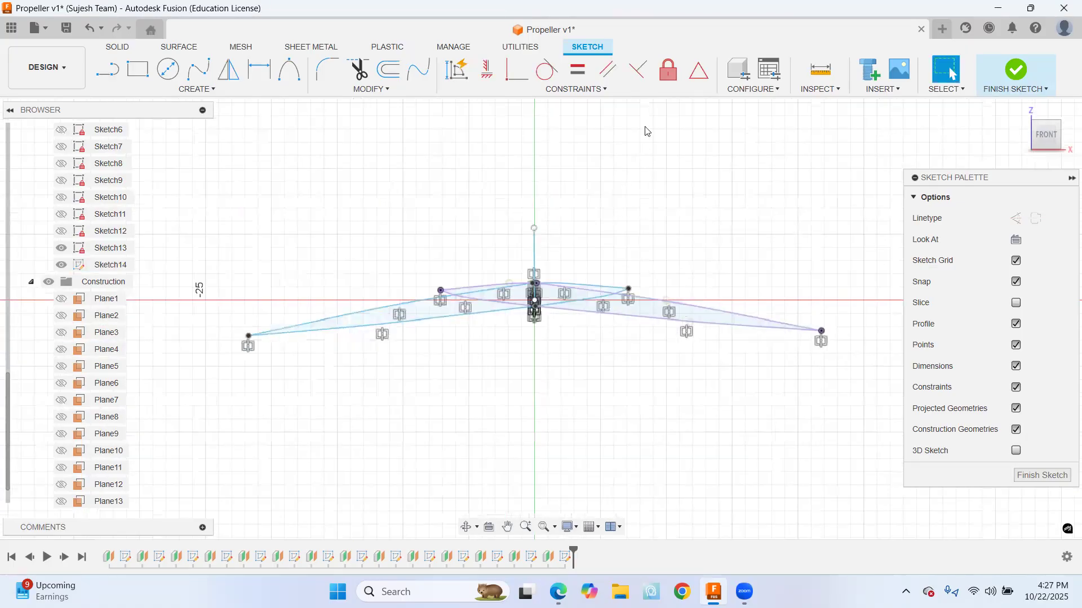
click(672, 84)
drag(206, 270, 641, 380)
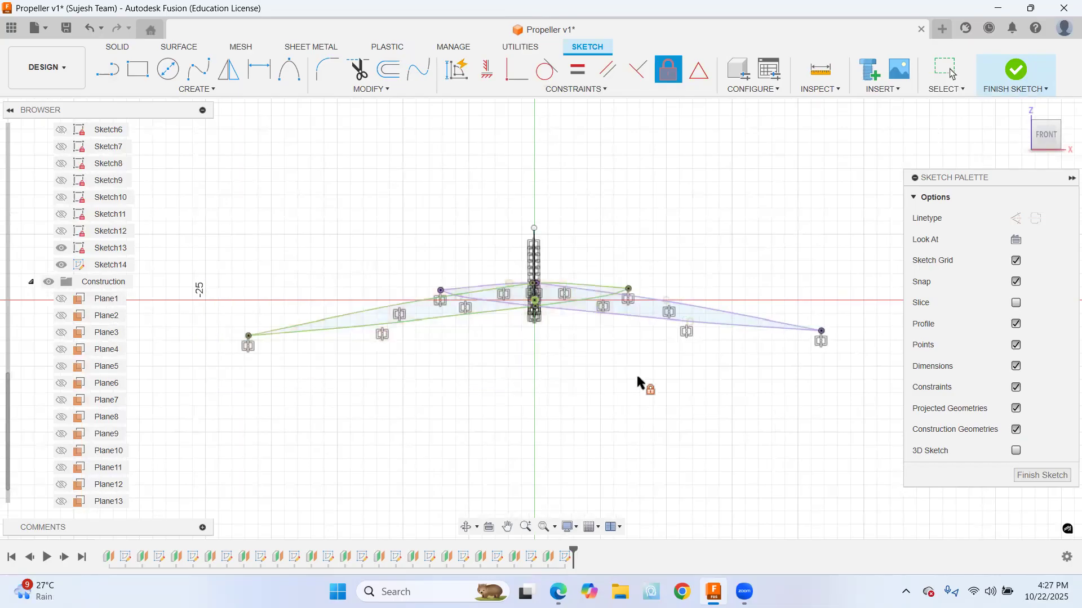
click(610, 303)
key(Escape)
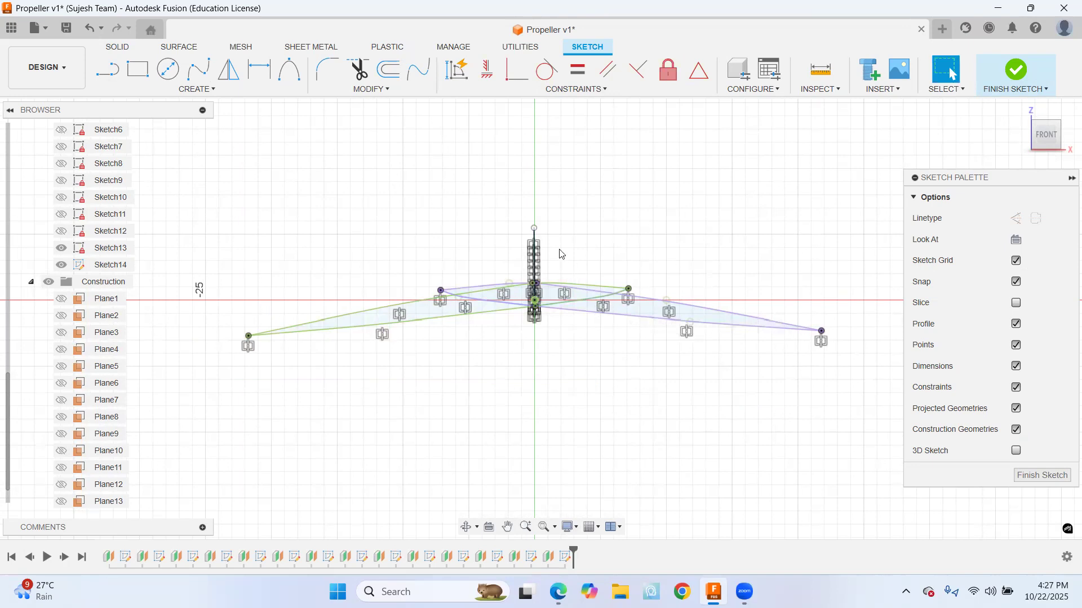
Delete the vertical mirror line and finish the sketch
click(535, 239)
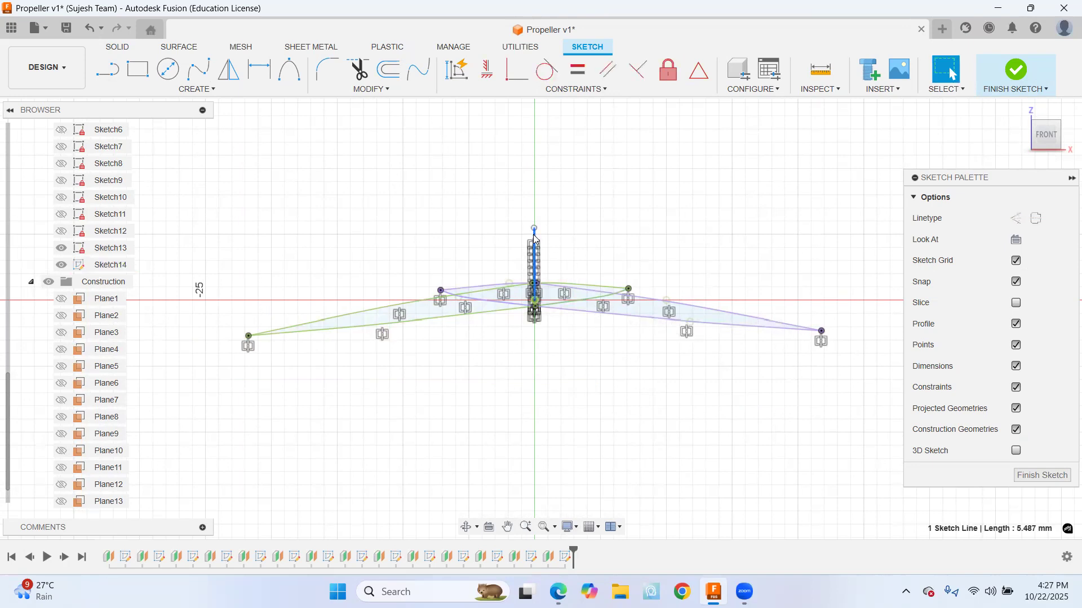
key(Delete)
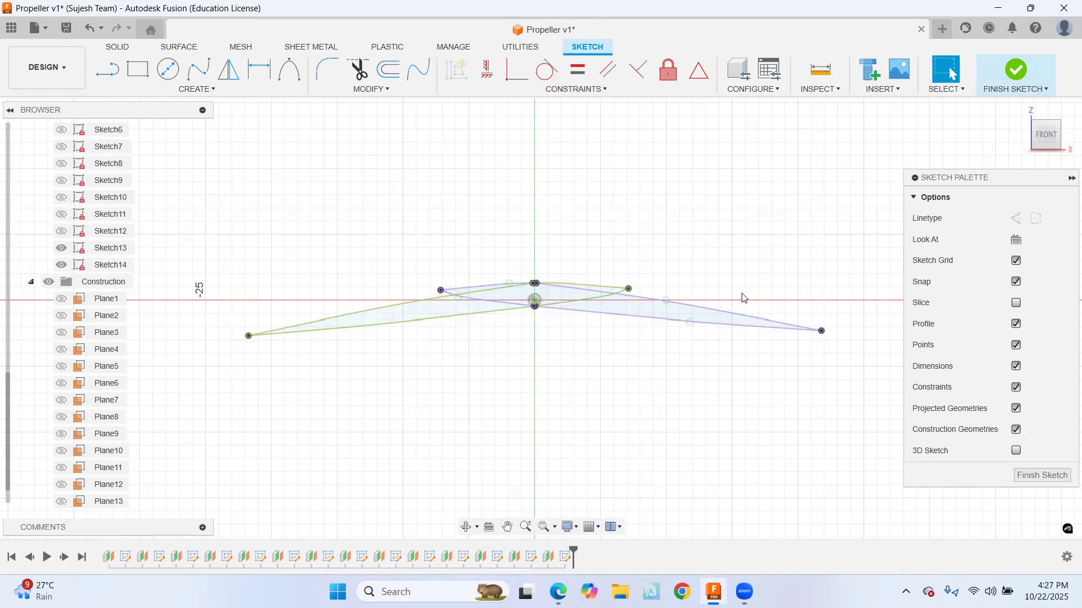
click(1022, 79)
click(1019, 110)
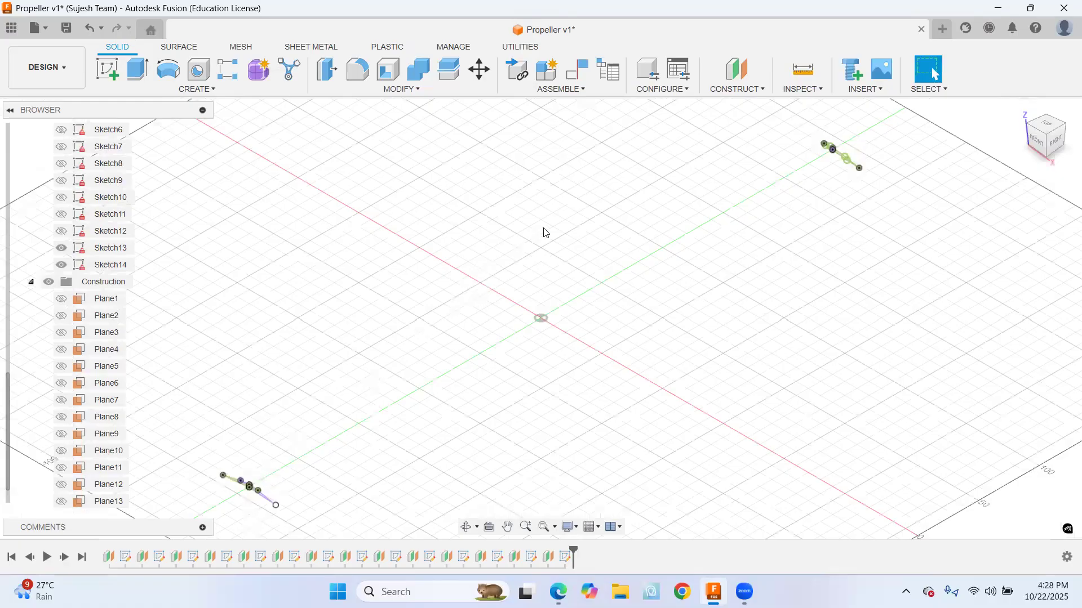
Delete the projected original airfoil curves from Sketch14, keeping only the mirrored airfoil
scroll(562, 219, up, 10)
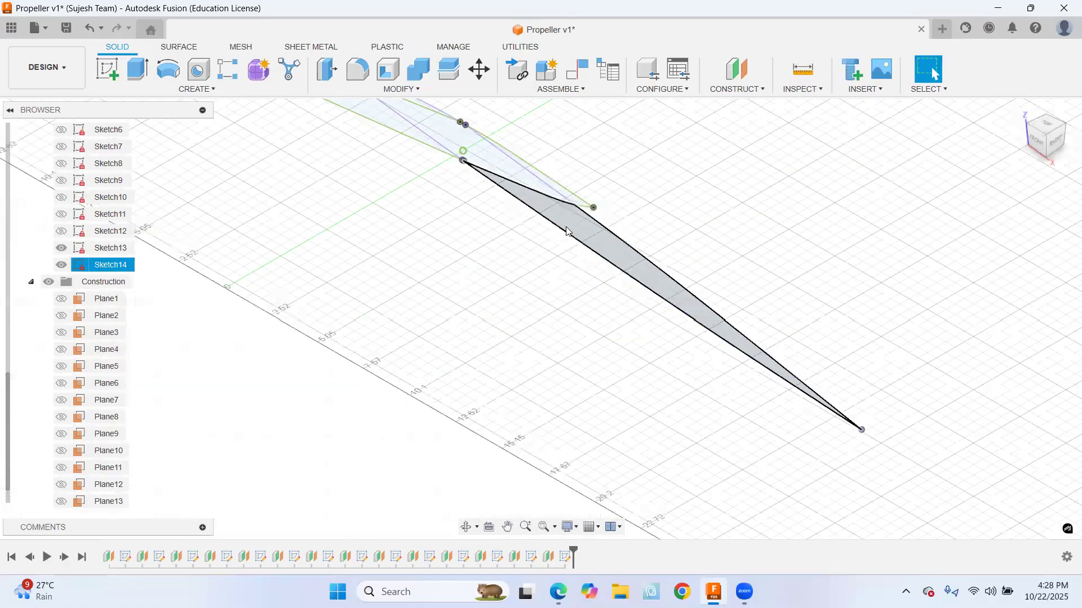
middle_drag(532, 241, 601, 402)
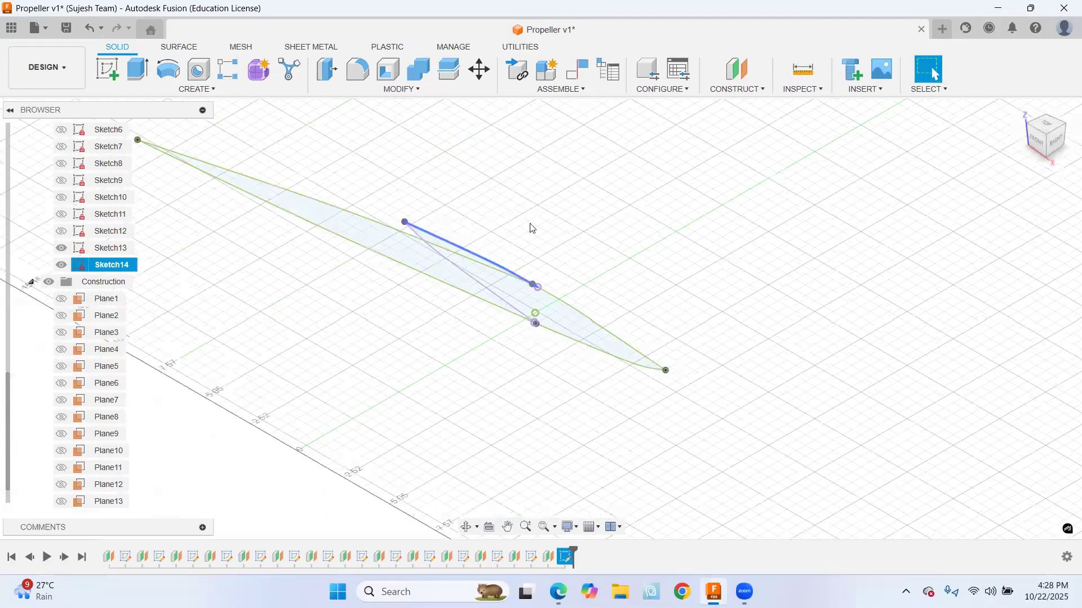
scroll(534, 351, down, 2)
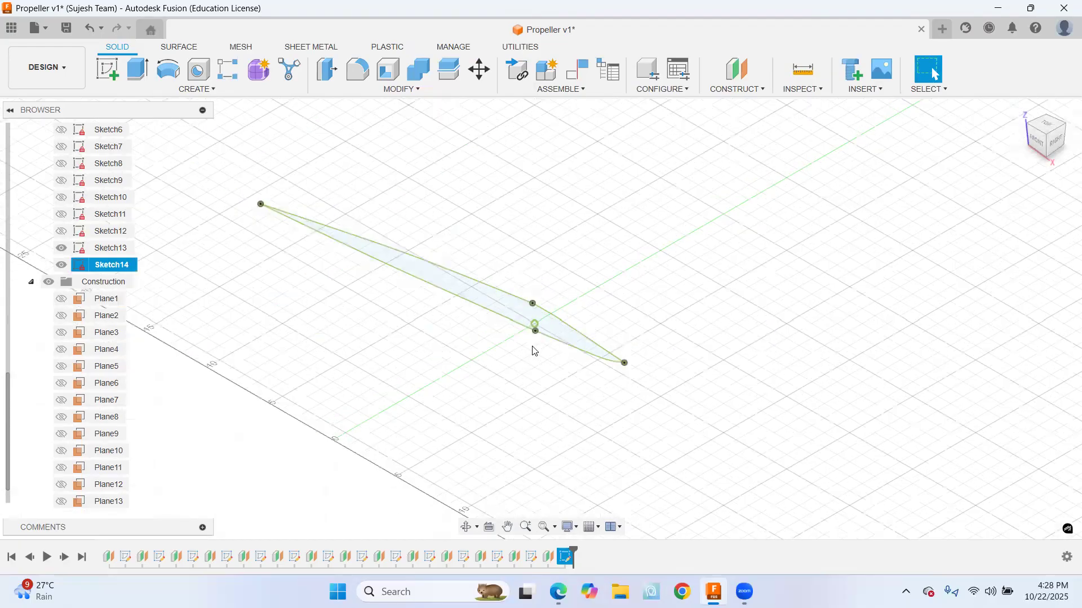
scroll(532, 342, down, 2)
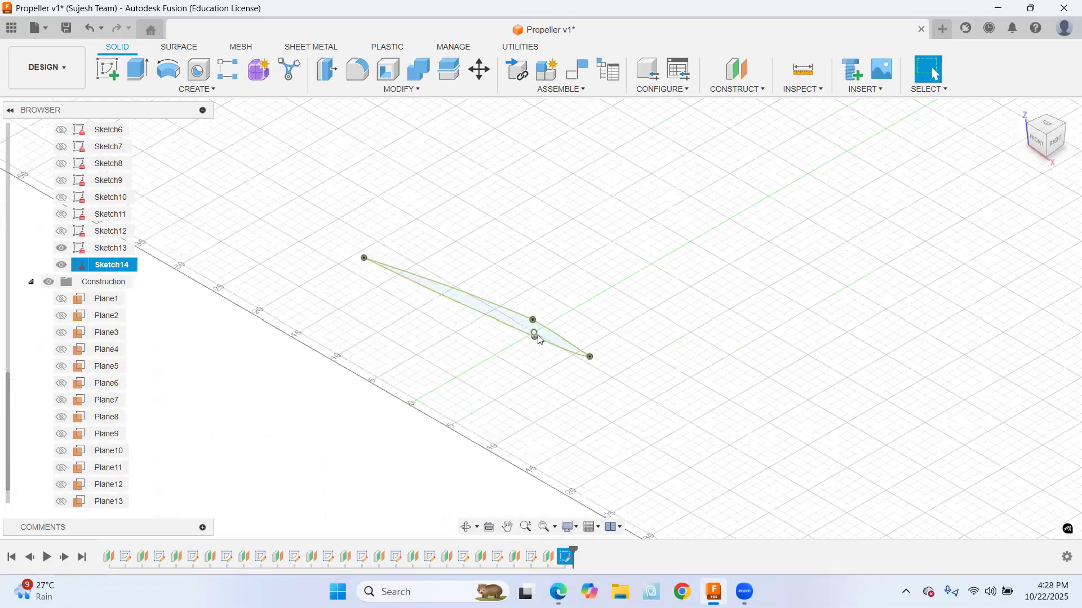
Show Plane13 and hide the airfoil sketches Sketch13 and Sketch14
click(546, 529)
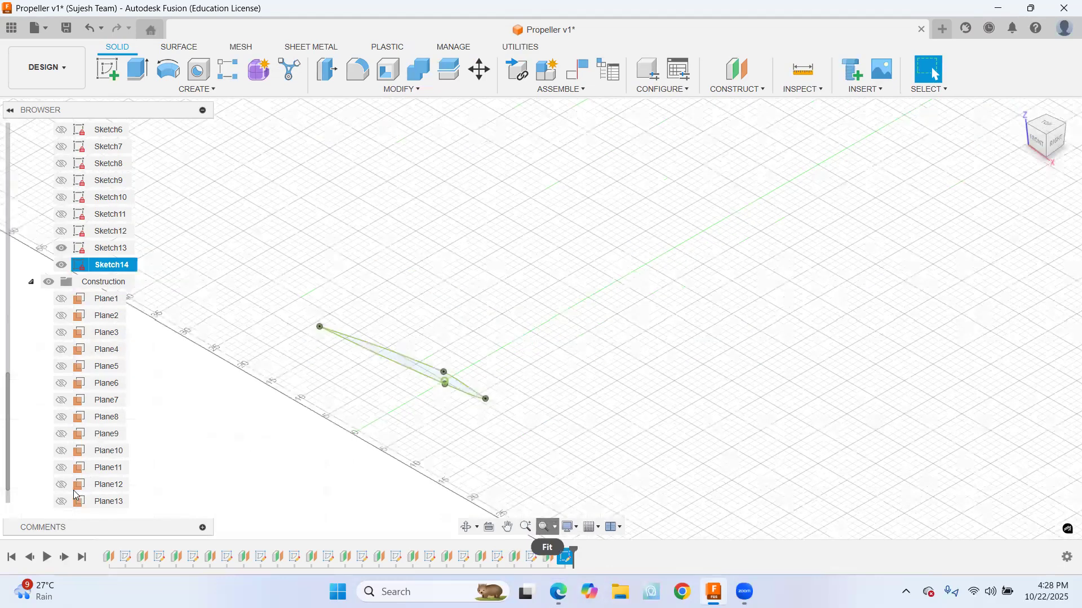
scroll(74, 491, down, 1)
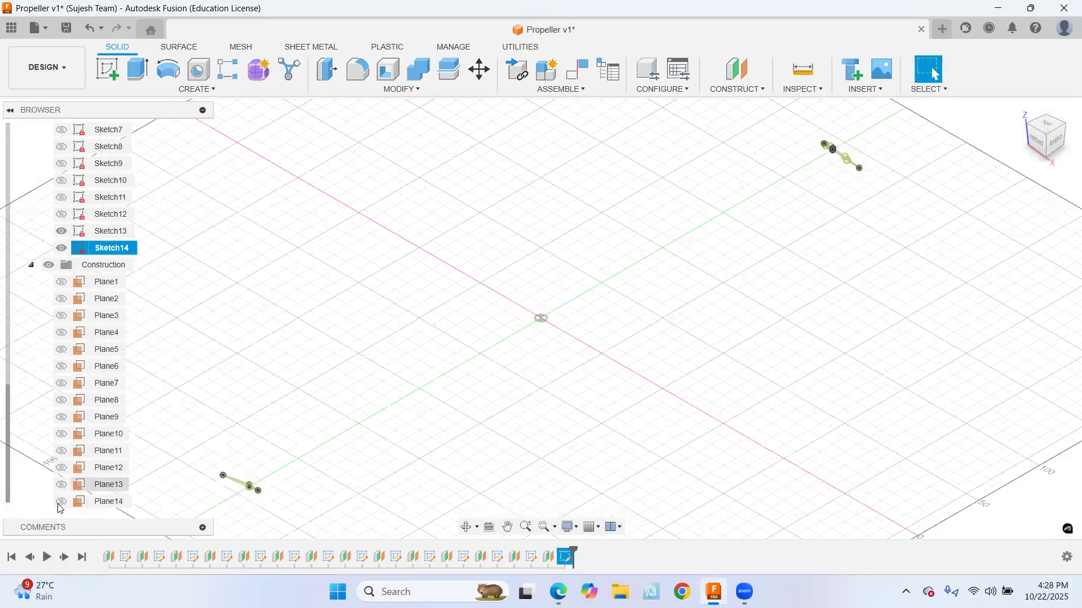
click(62, 486)
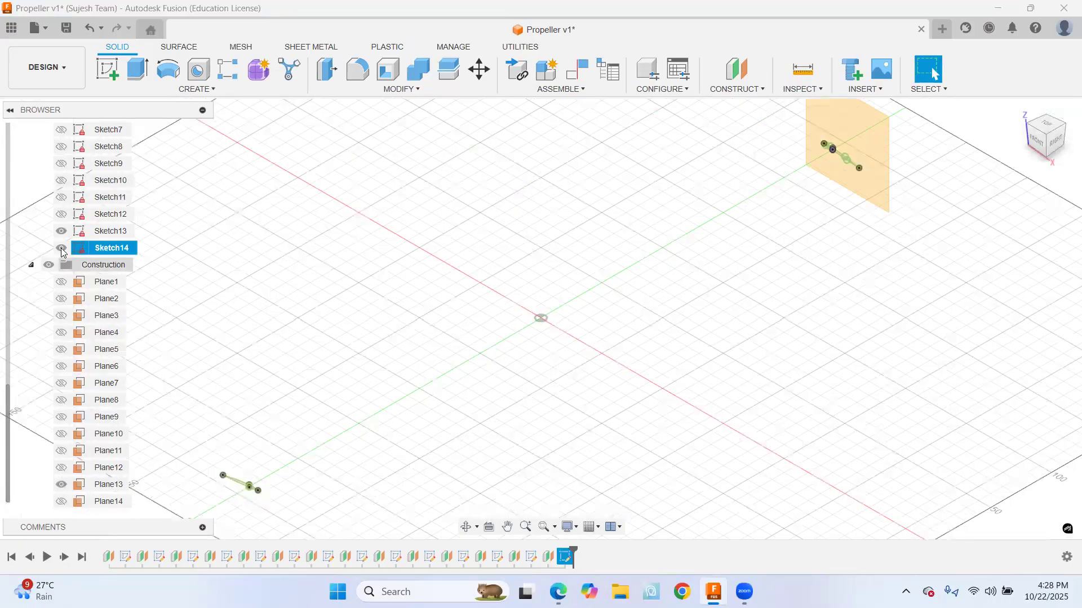
click(61, 231)
click(60, 248)
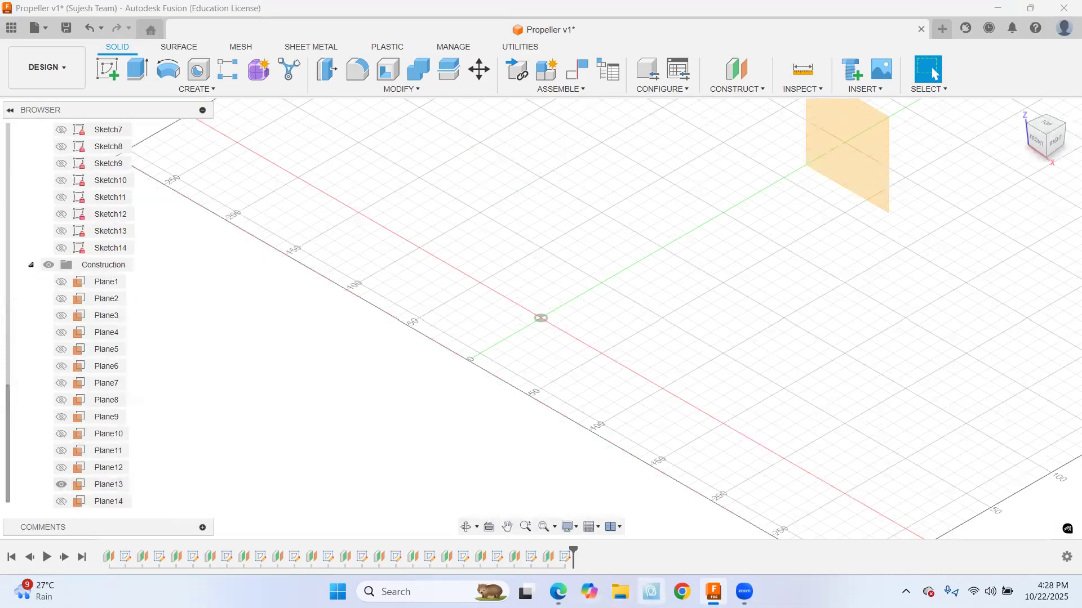
Check the blade tip spacing in the reference PDF, show Plane14, and create a plane offset 14 mm from Plane13
click(558, 591)
scroll(637, 375, up, 10)
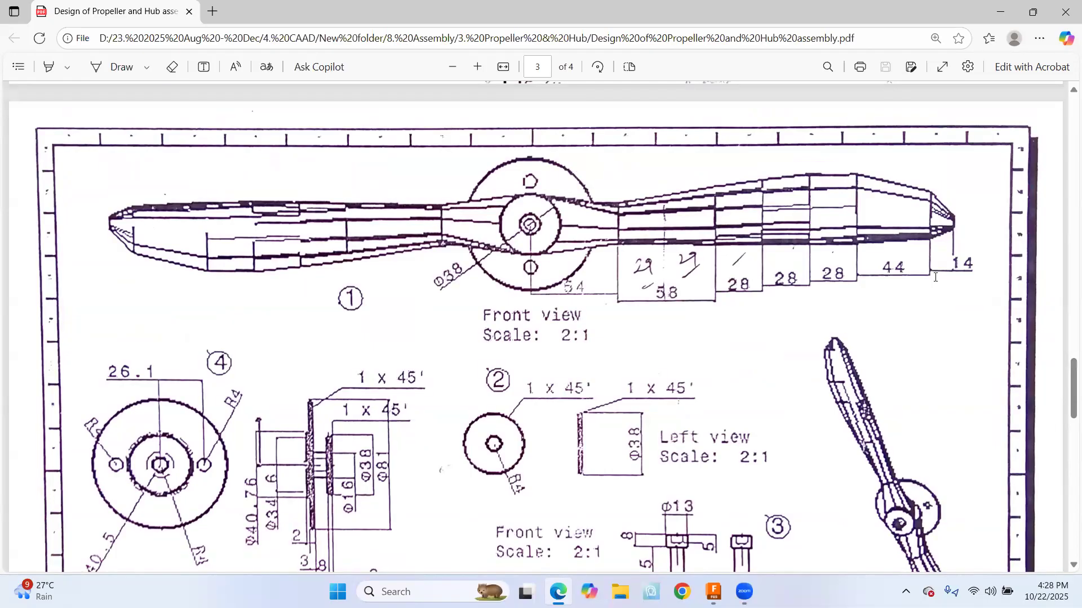
key(alt+Tab)
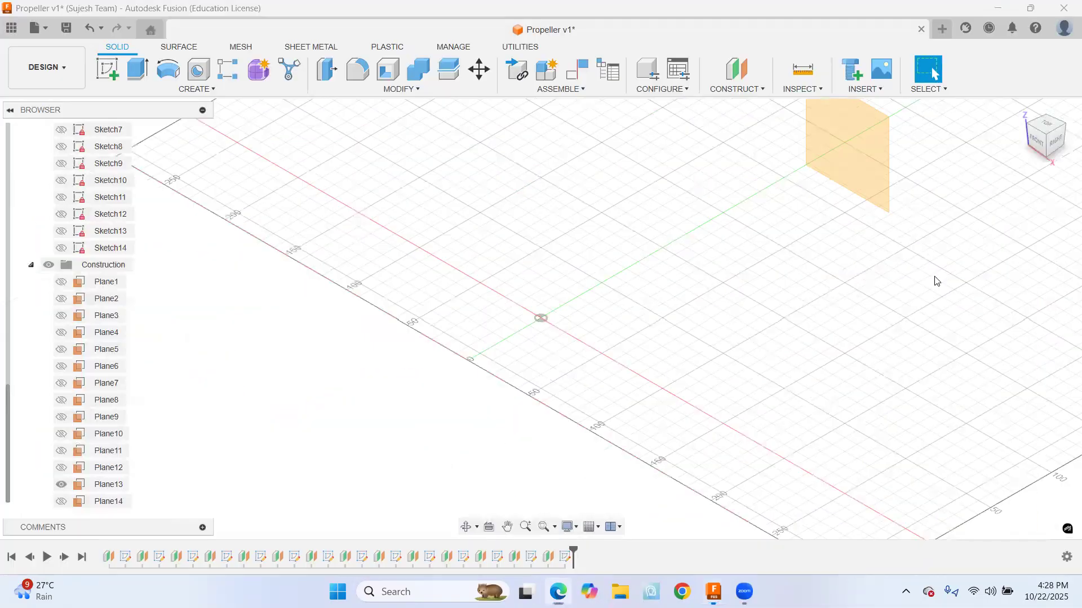
click(543, 526)
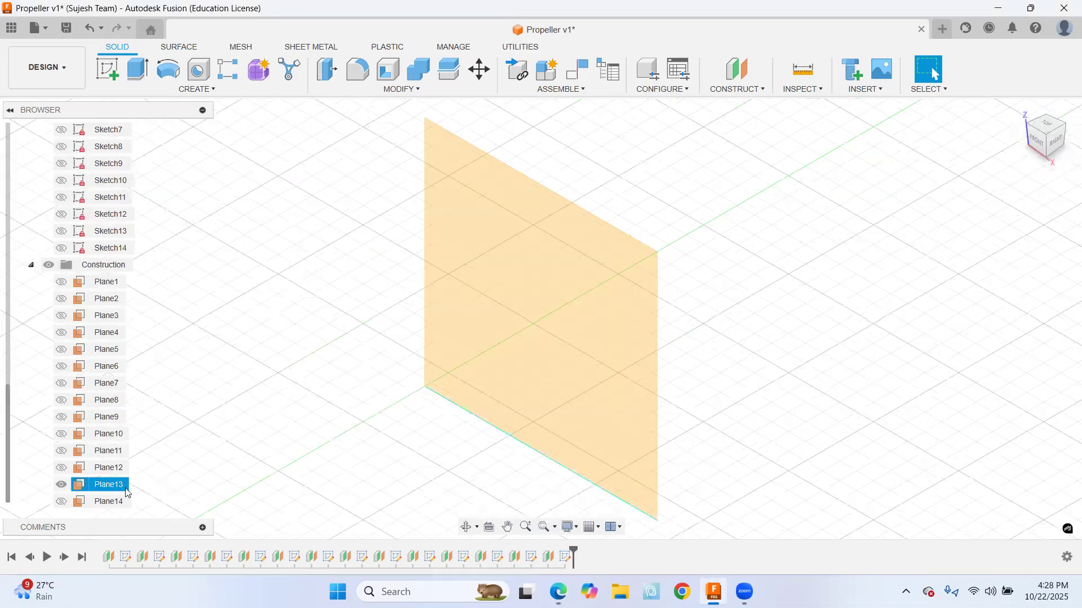
click(61, 501)
click(543, 527)
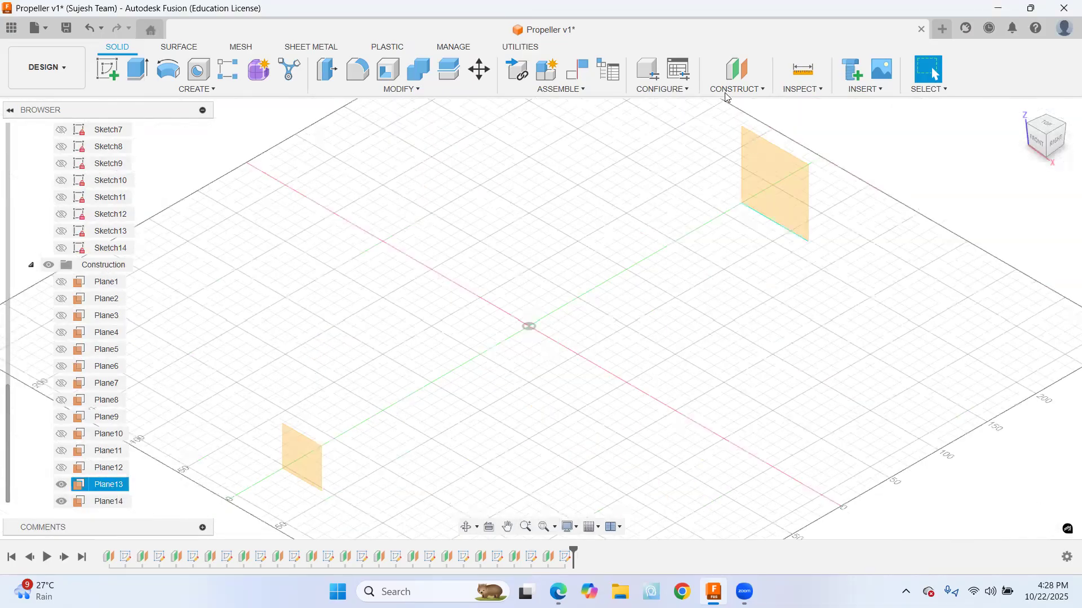
click(785, 202)
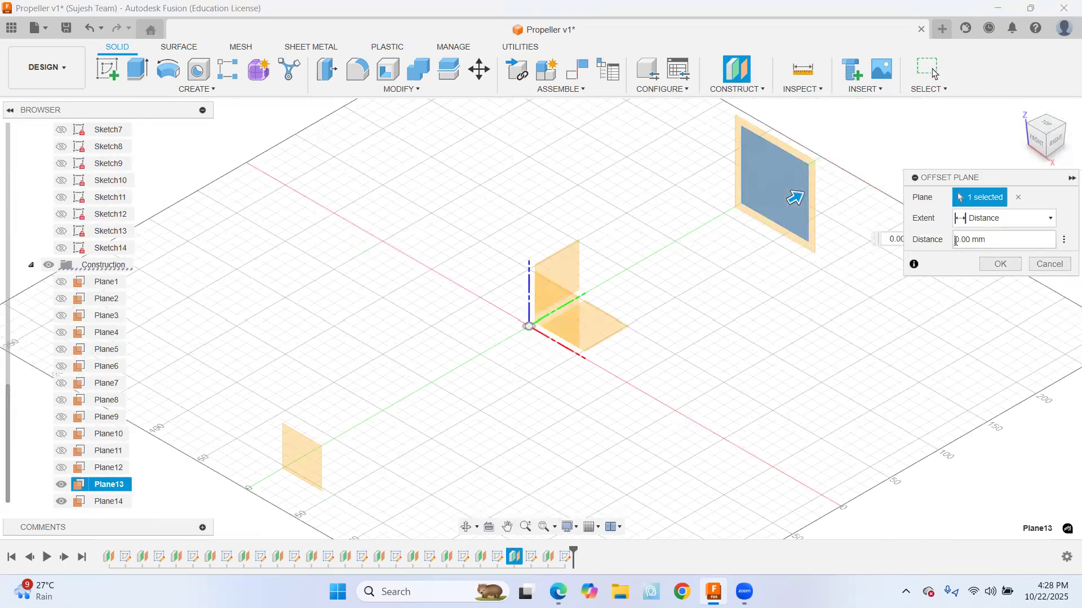
text(10)
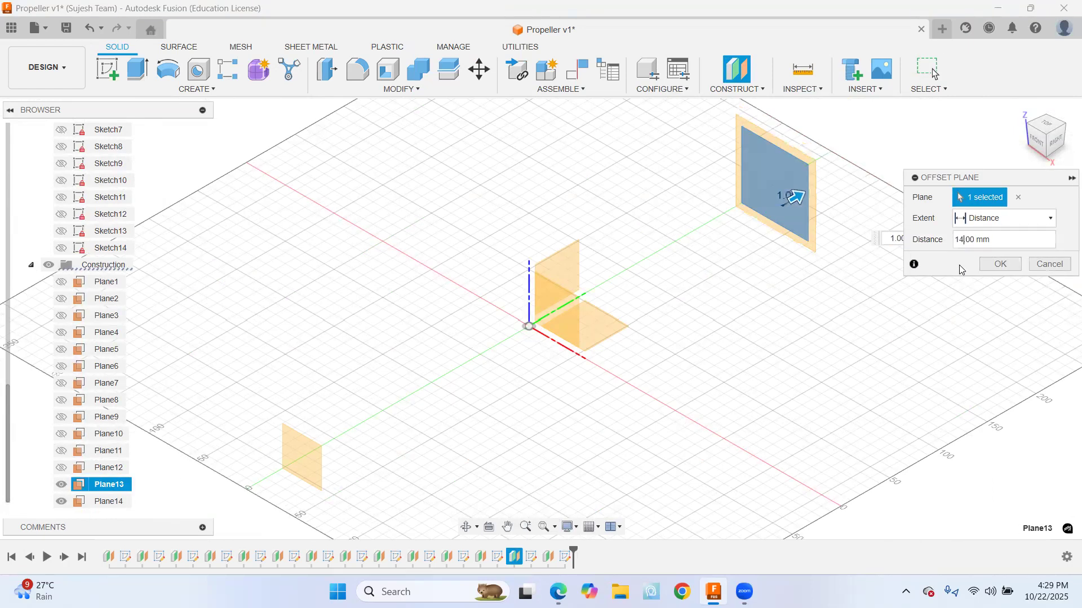
click(1000, 265)
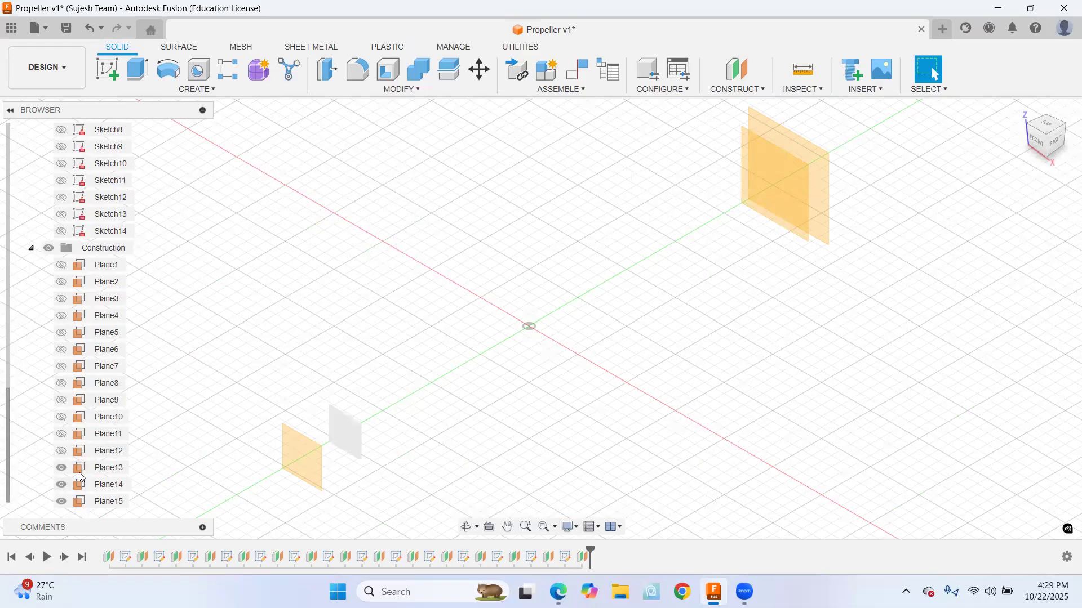
Hide Plane13 and Plane14 and start a new sketch on the new offset plane
click(61, 468)
click(61, 485)
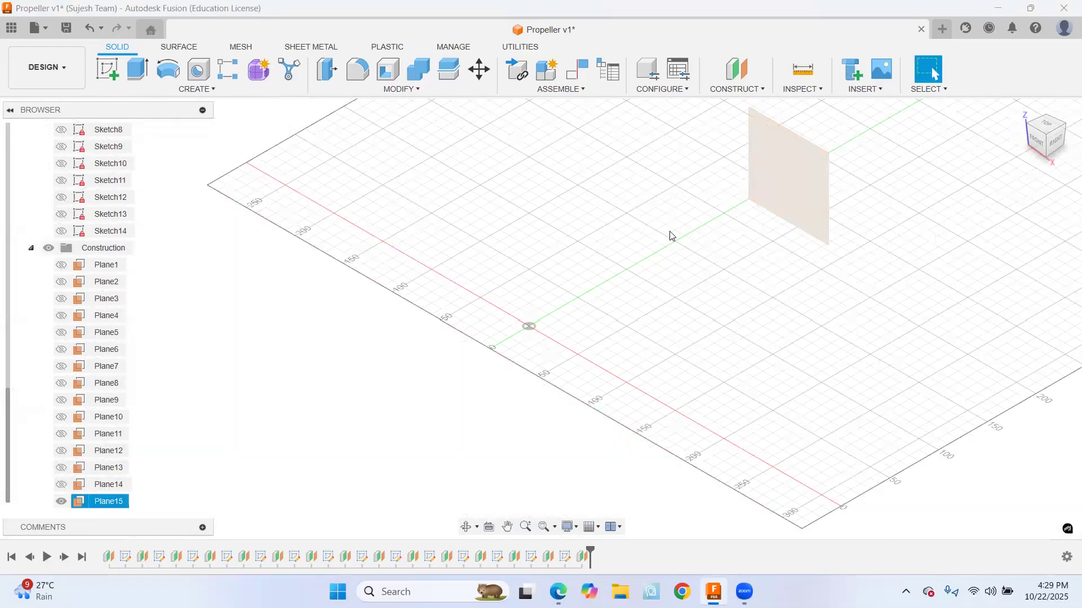
click(108, 71)
click(805, 208)
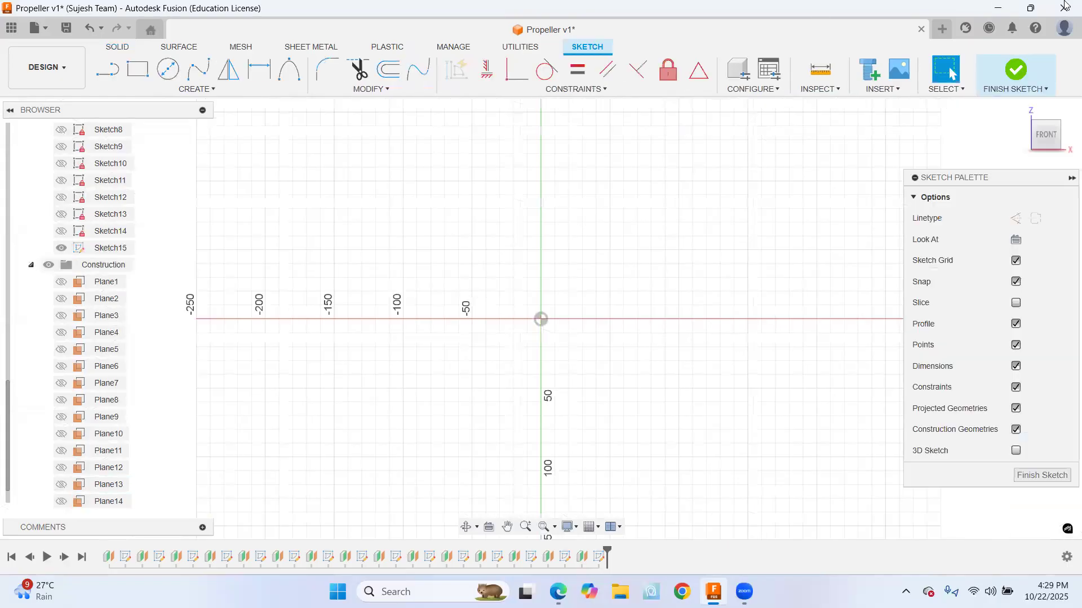
Consult airfoil 8 (TA 7) in the reference PDF and draw a line about 185 mm long from the origin, 7° below horizontal
key(alt+Tab)
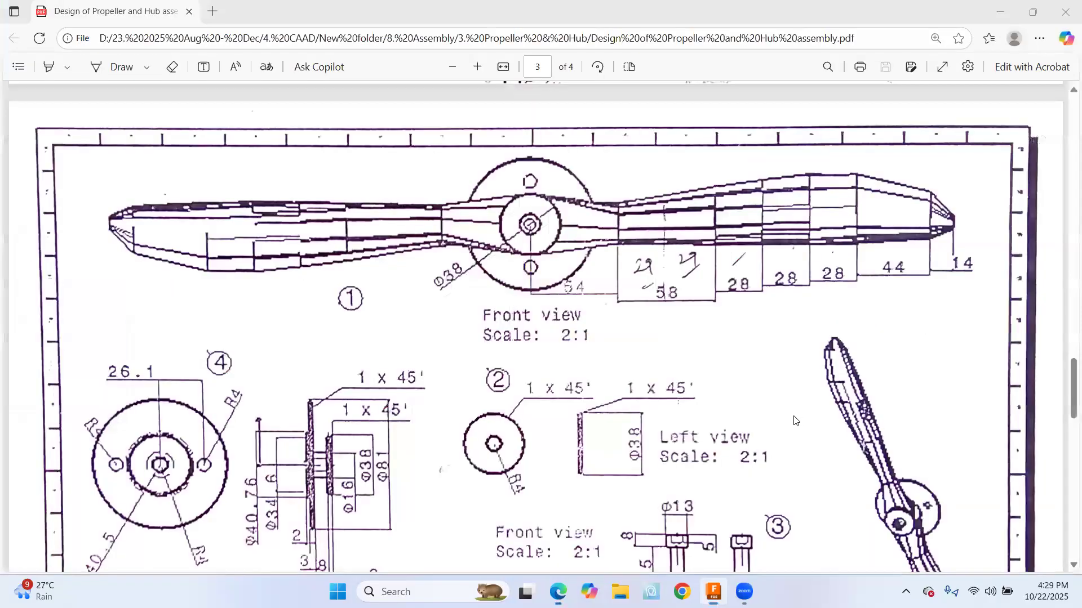
scroll(733, 427, down, 8)
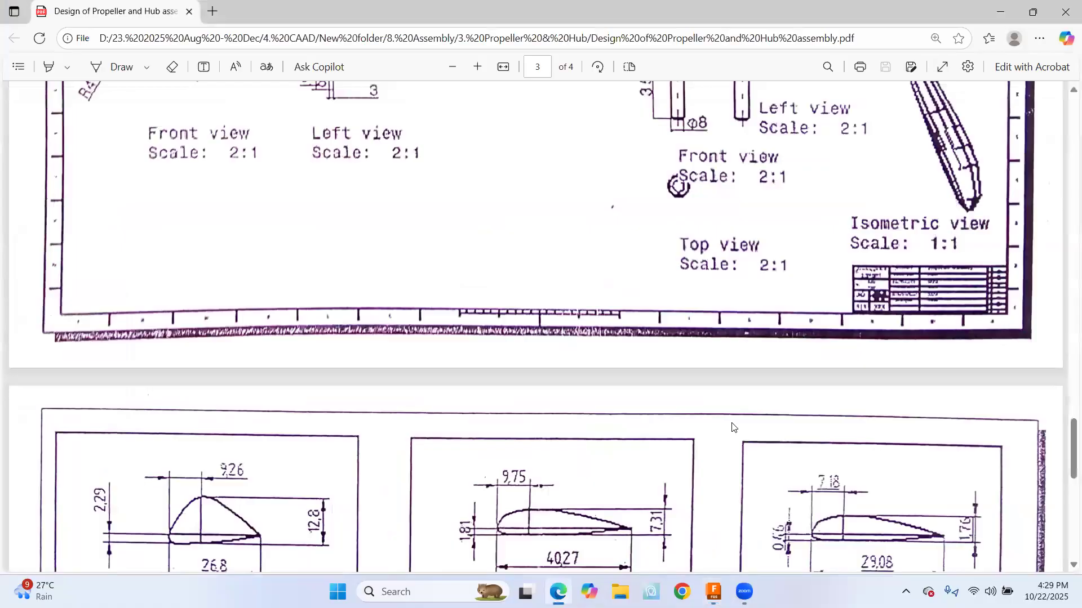
scroll(732, 427, down, 8)
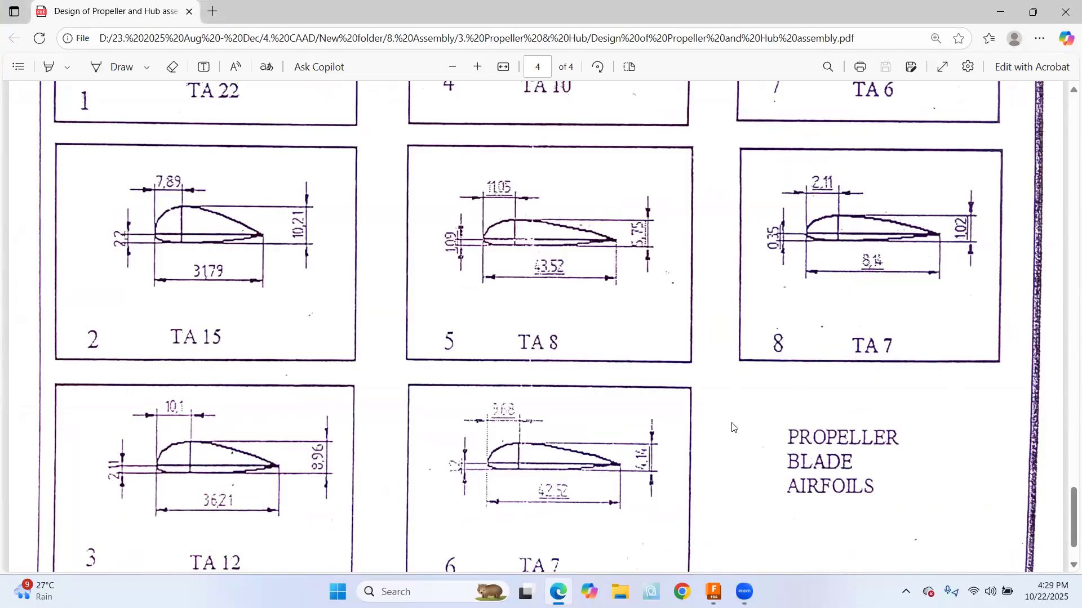
key(alt+Tab)
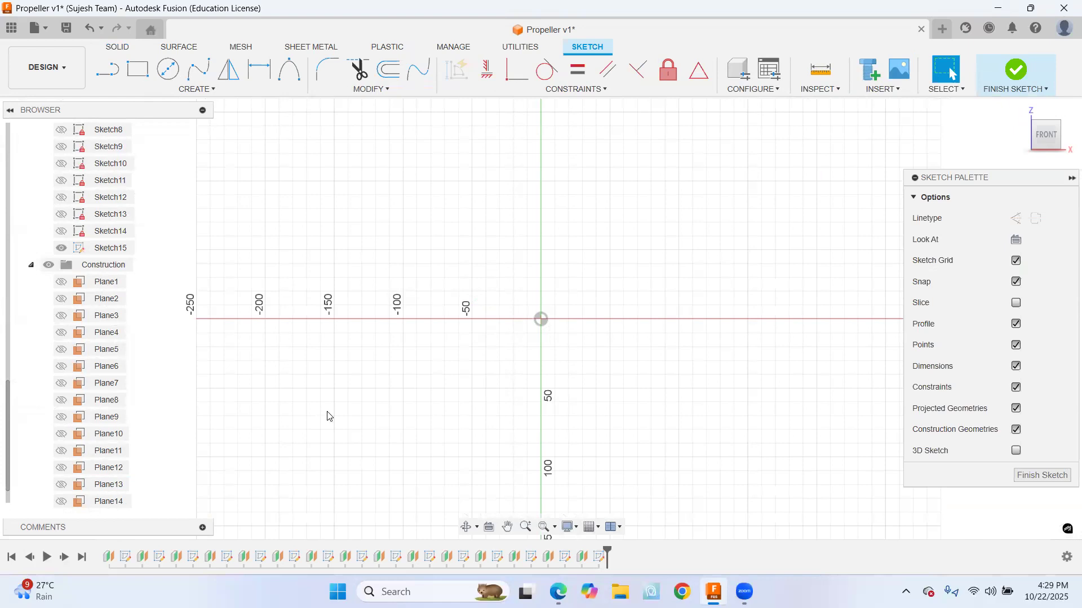
click(107, 69)
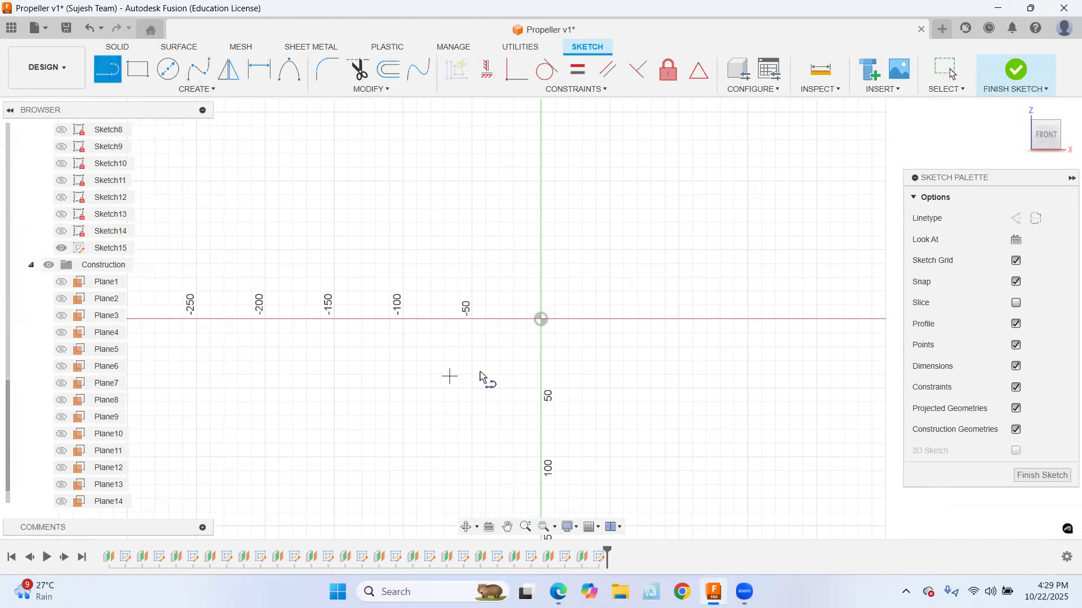
click(541, 319)
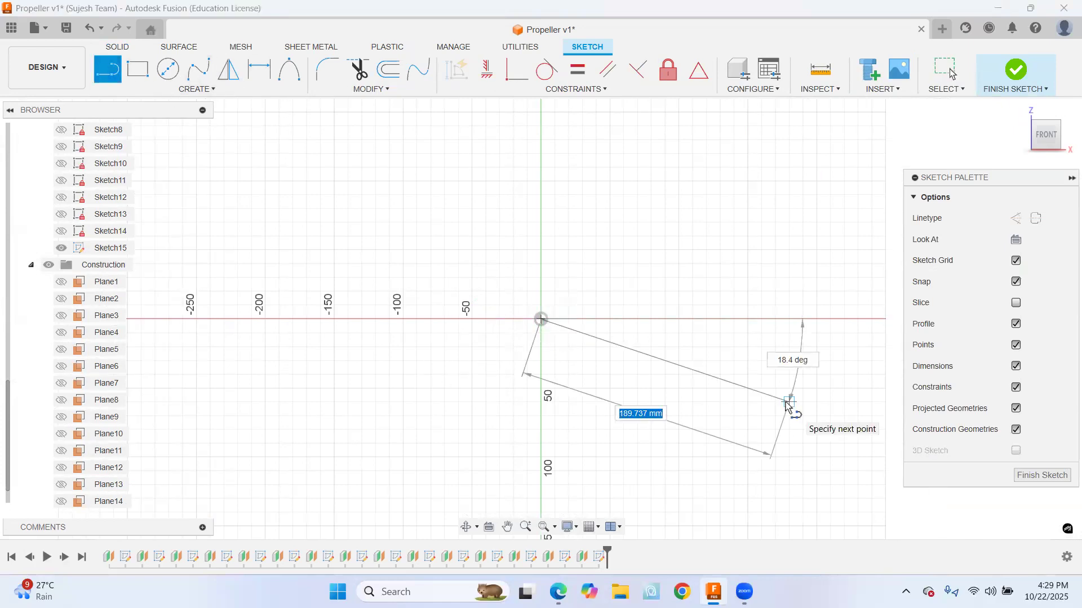
key(Tab)
text(7)
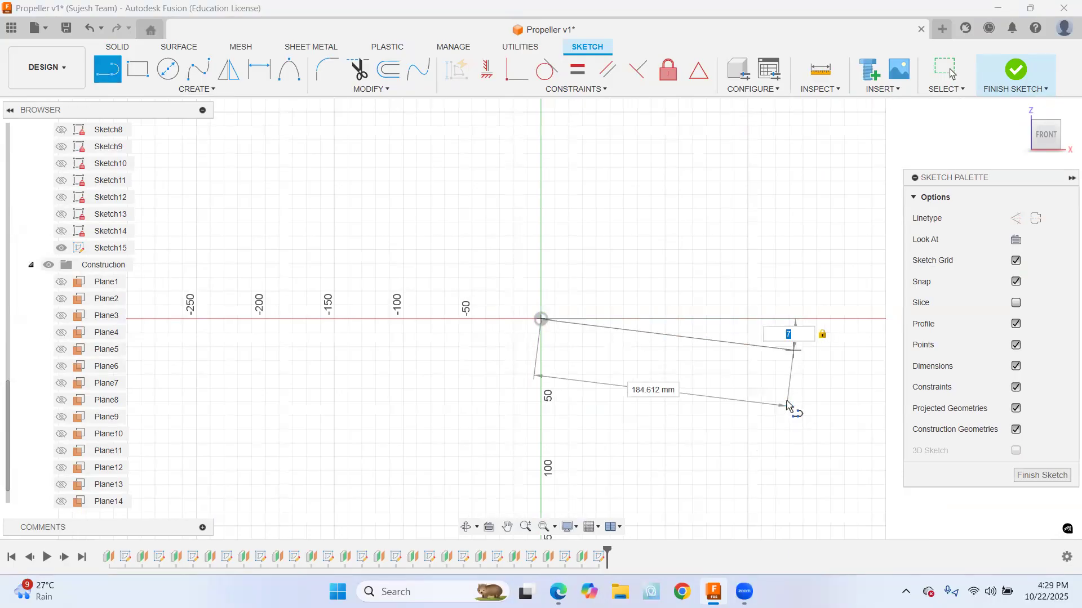
key(Return)
key(Escape)
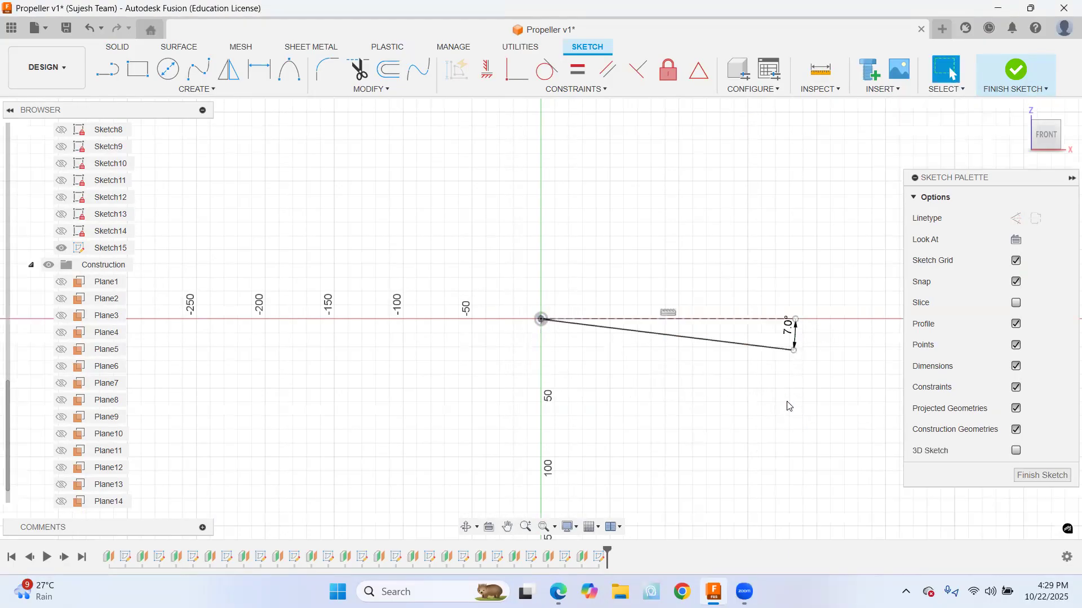
Recheck airfoil 8 in the reference PDF and convert the 7° inclined line to construction geometry
key(alt+Tab)
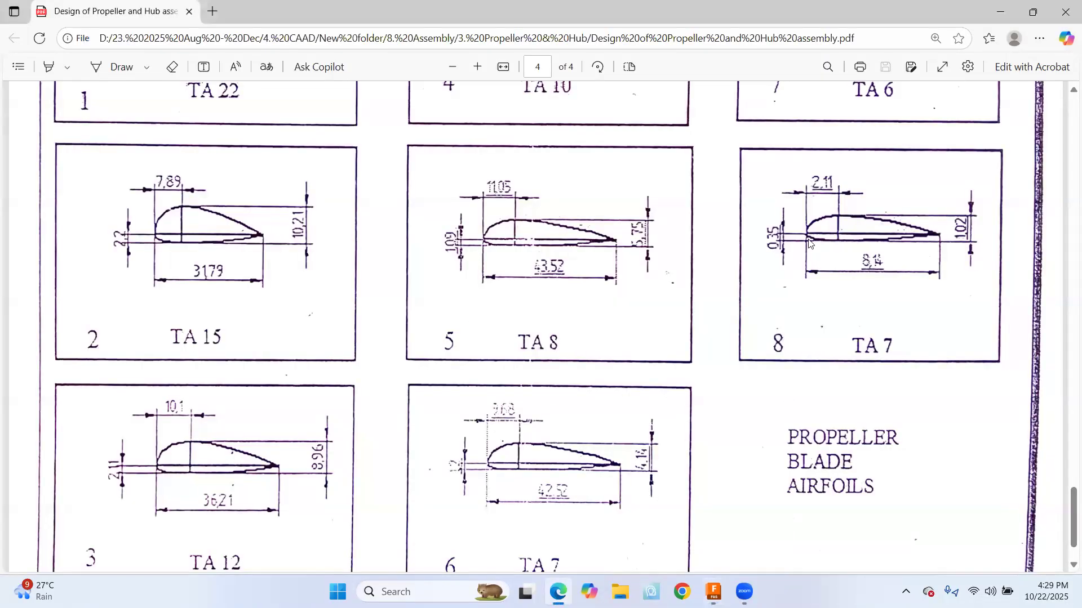
key(alt+Tab)
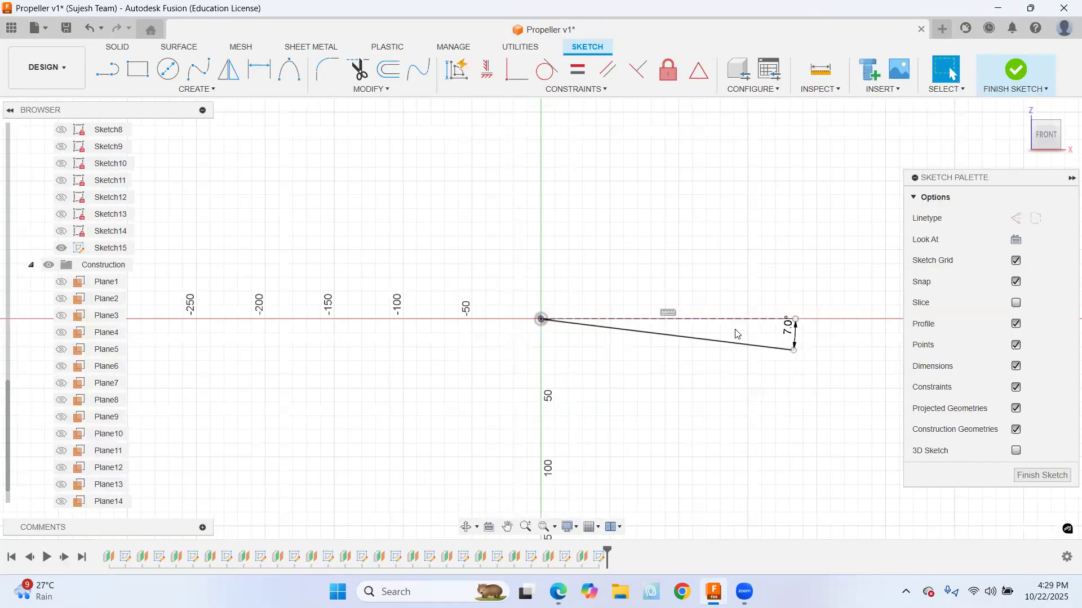
click(731, 343)
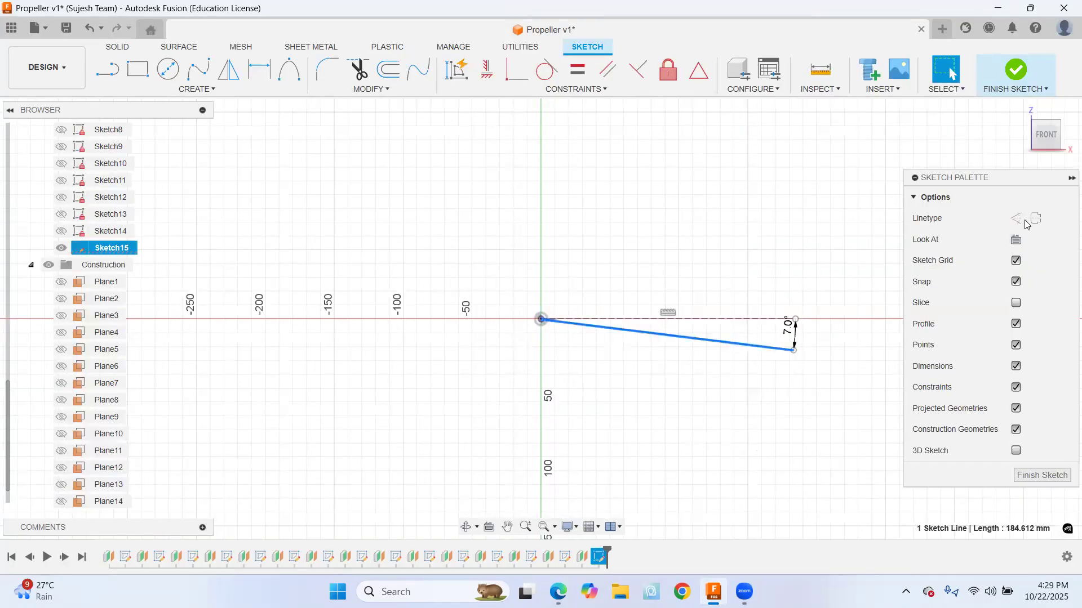
click(1022, 220)
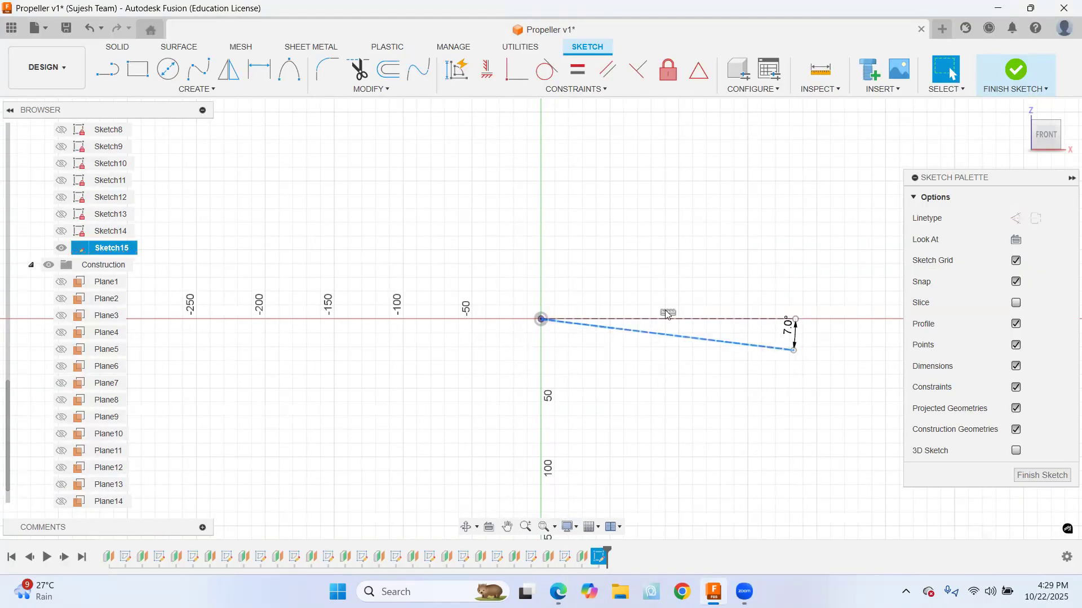
key(Escape)
Draw a 2.11 mm line from the origin, extending opposite to and parallel with the 7° construction line
click(108, 70)
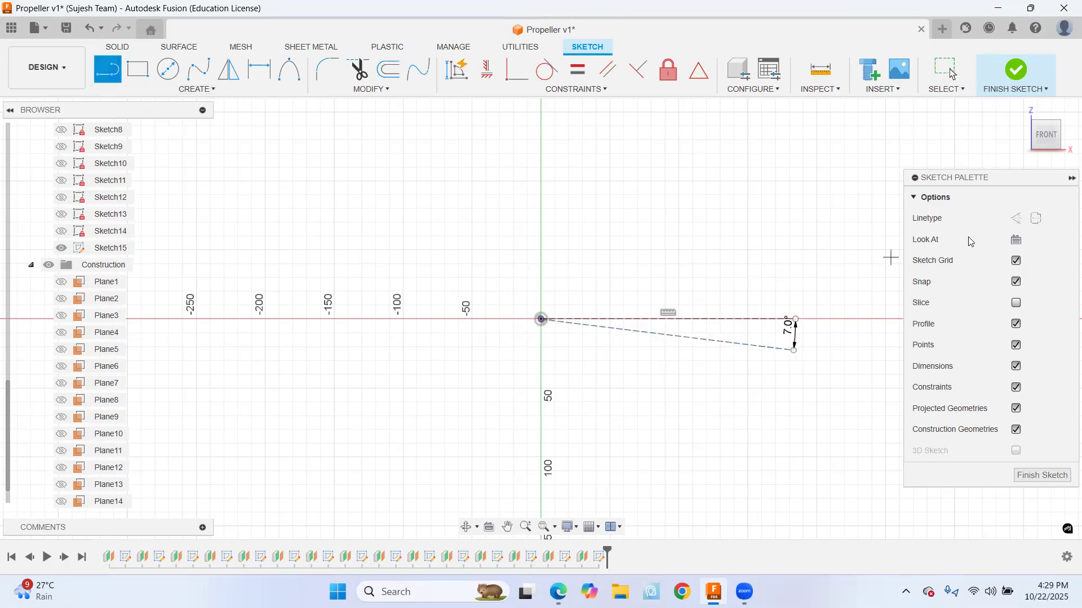
click(541, 320)
key(alt+Tab)
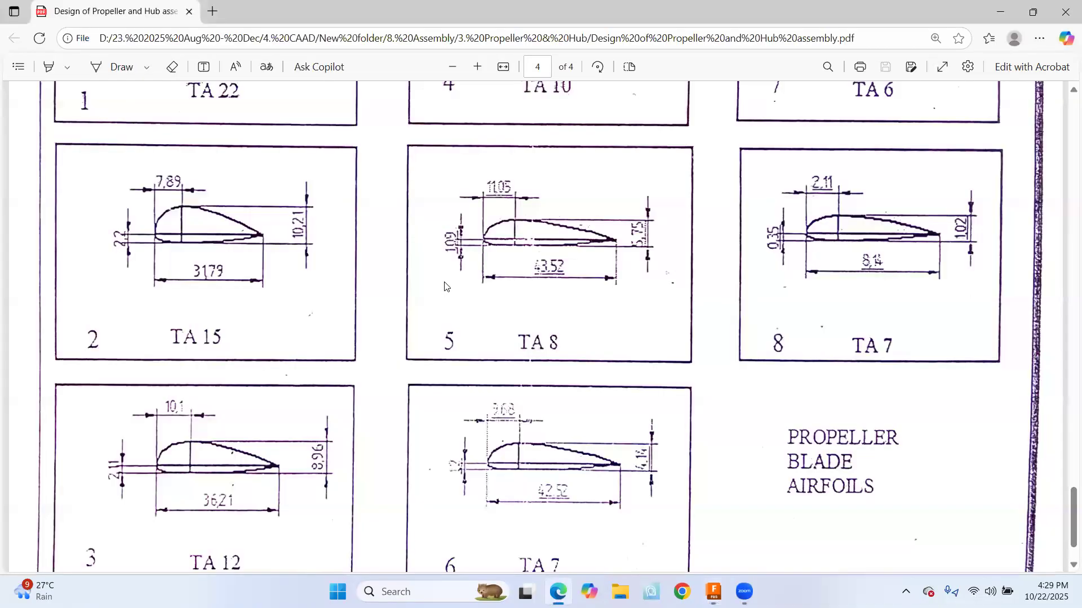
key(alt+Tab)
text(2)
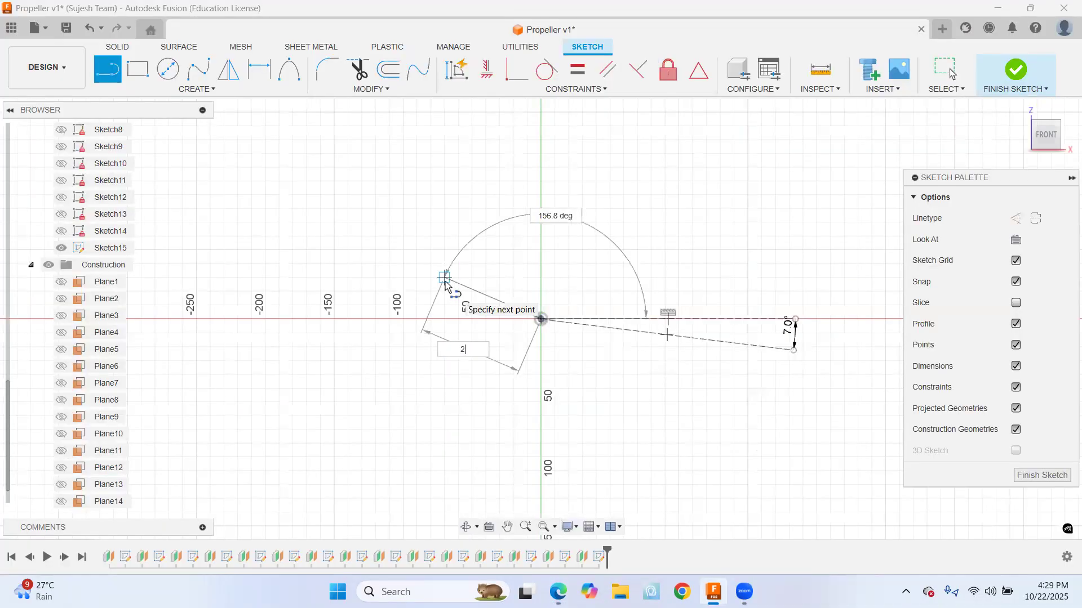
text(.1)
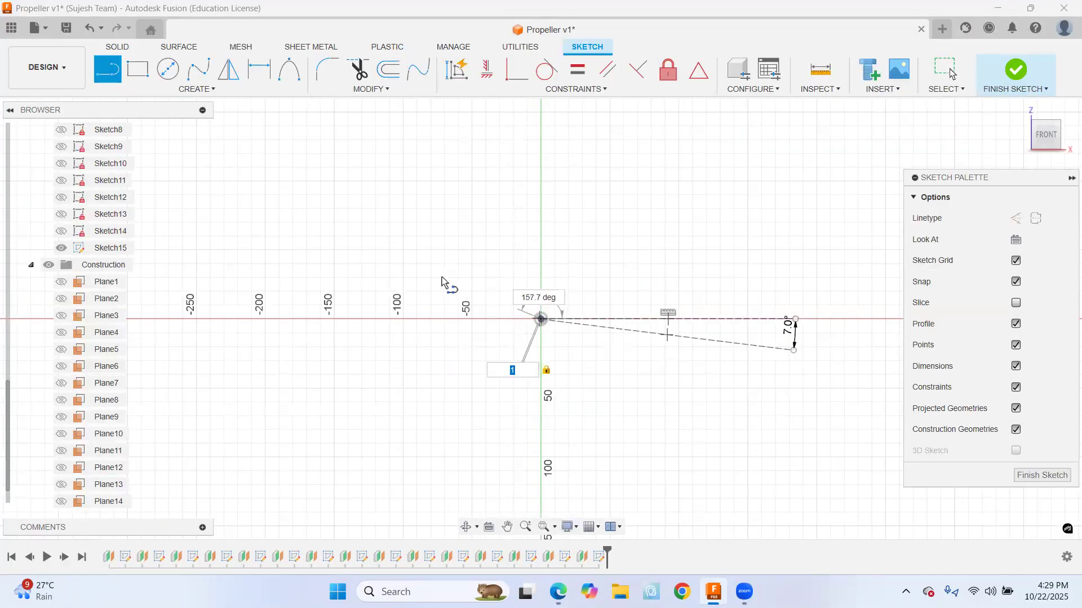
text(2.11)
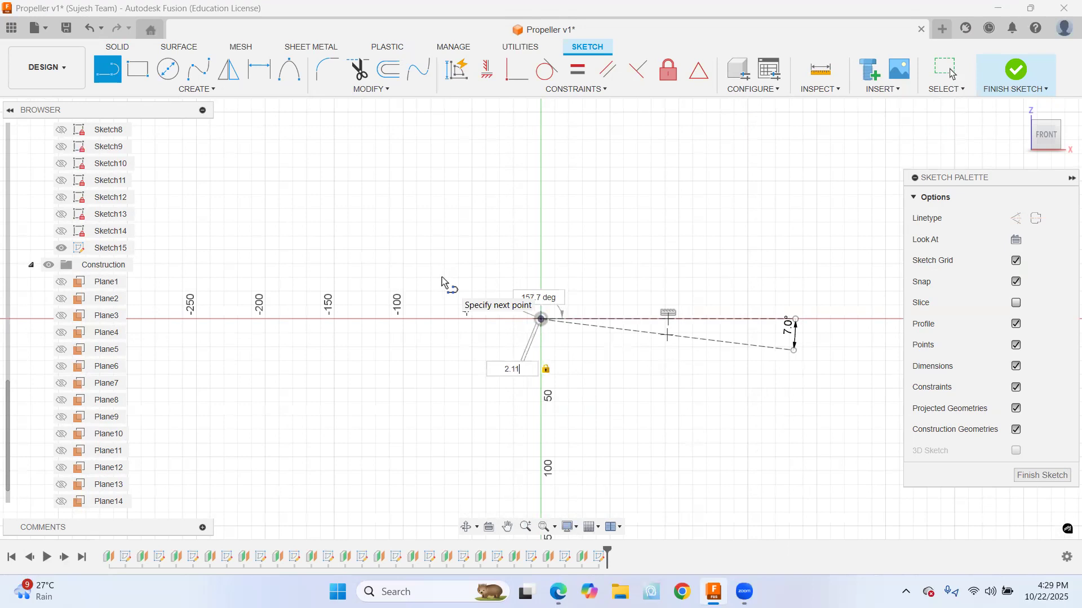
scroll(477, 295, up, 5)
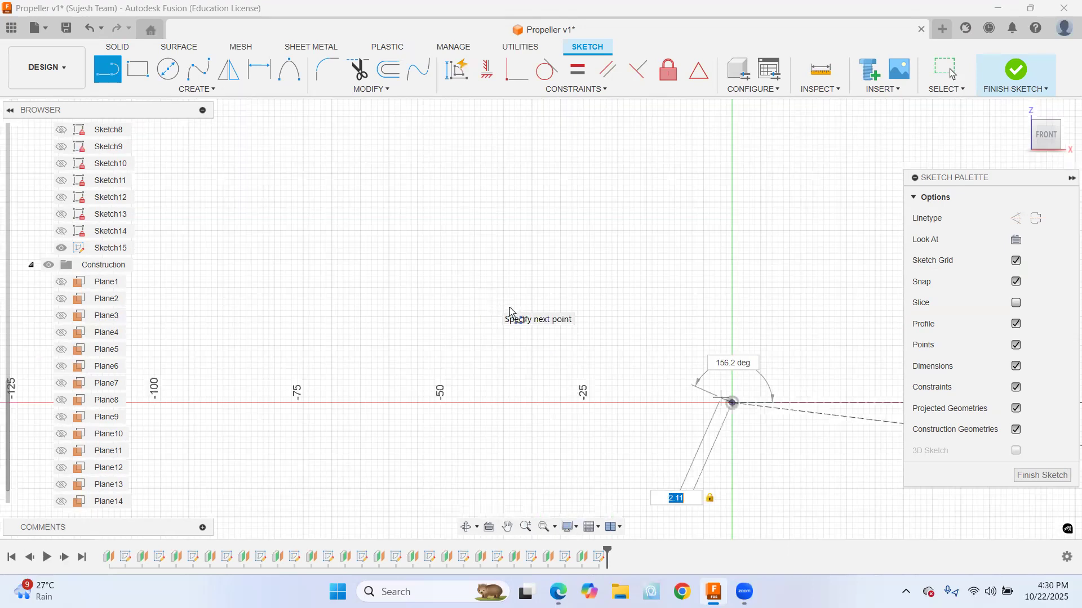
mouse_move(709, 419)
middle_down()
mouse_move(541, 420)
mouse_move(500, 414)
mouse_move(493, 391)
middle_up()
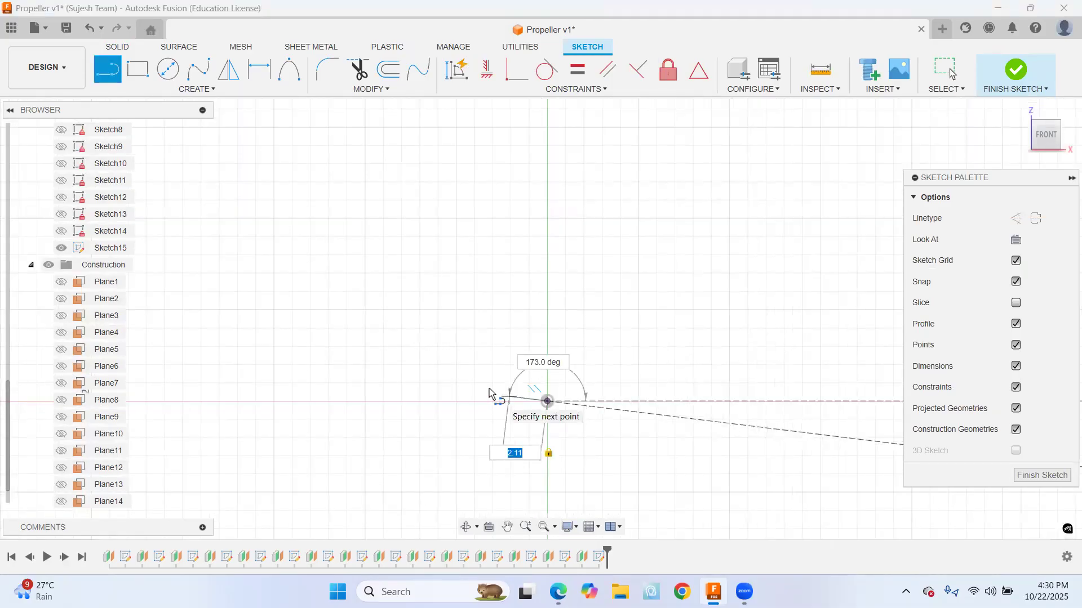
key(Return)
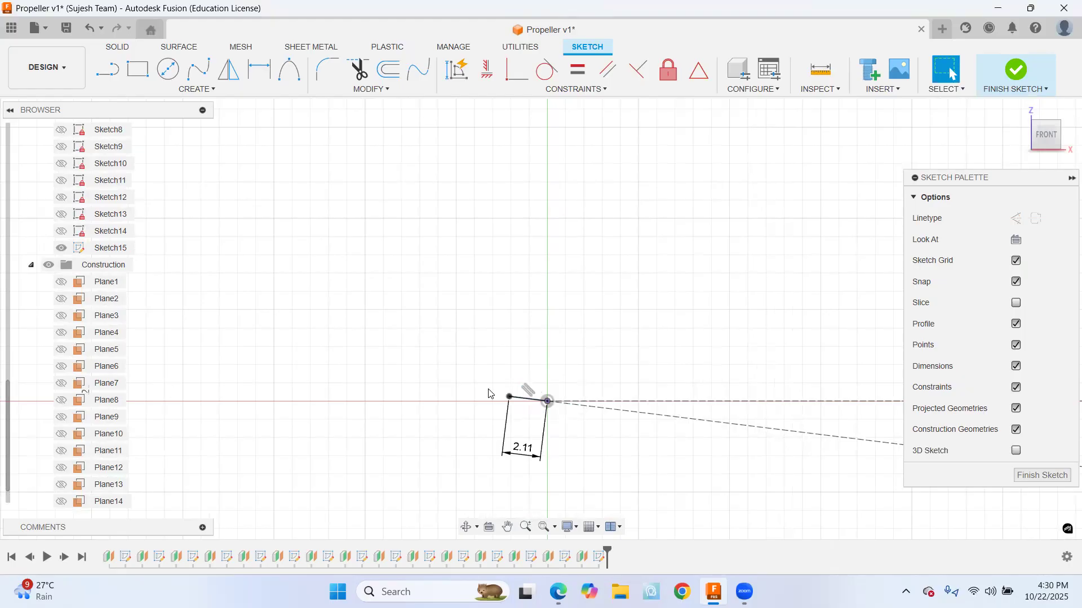
Draw the 8.14 mm chord line from the outer end of the 2.11 mm line along the 7° construction line, per the reference PDF
key(alt+Tab)
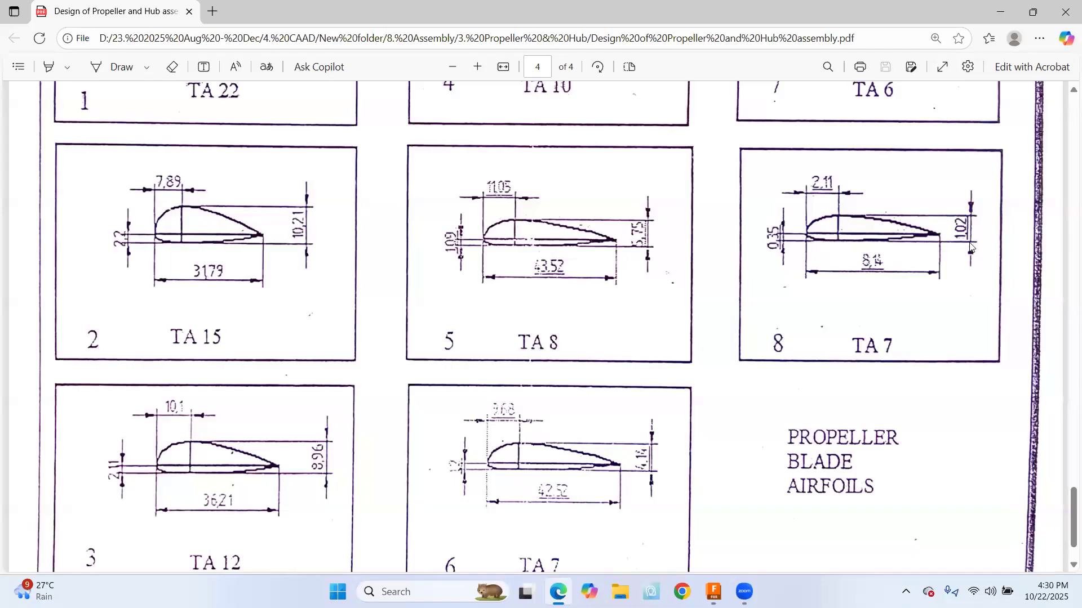
key(alt+Tab)
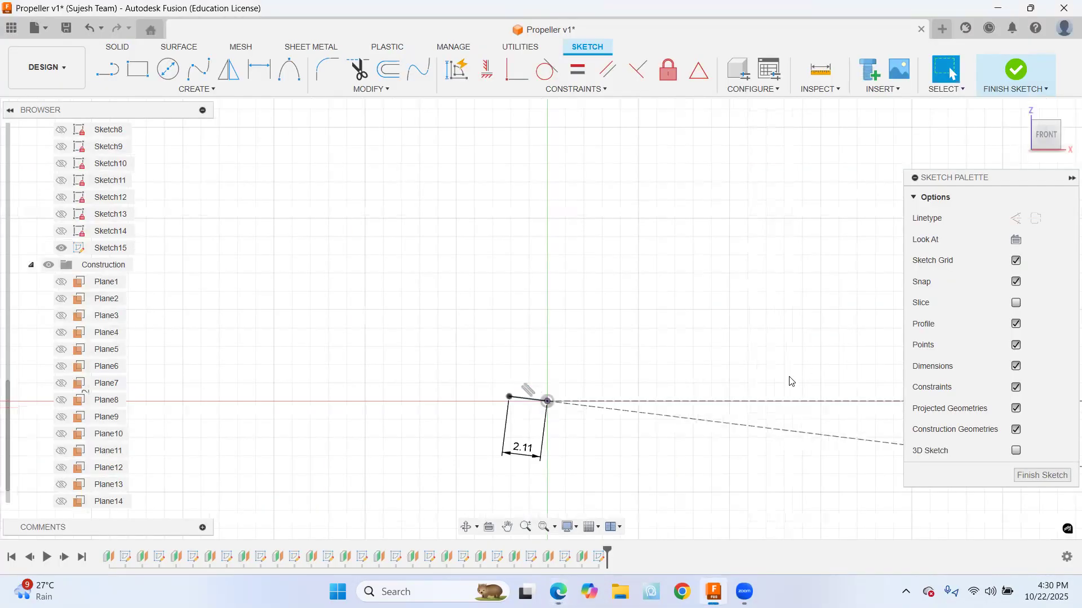
click(115, 75)
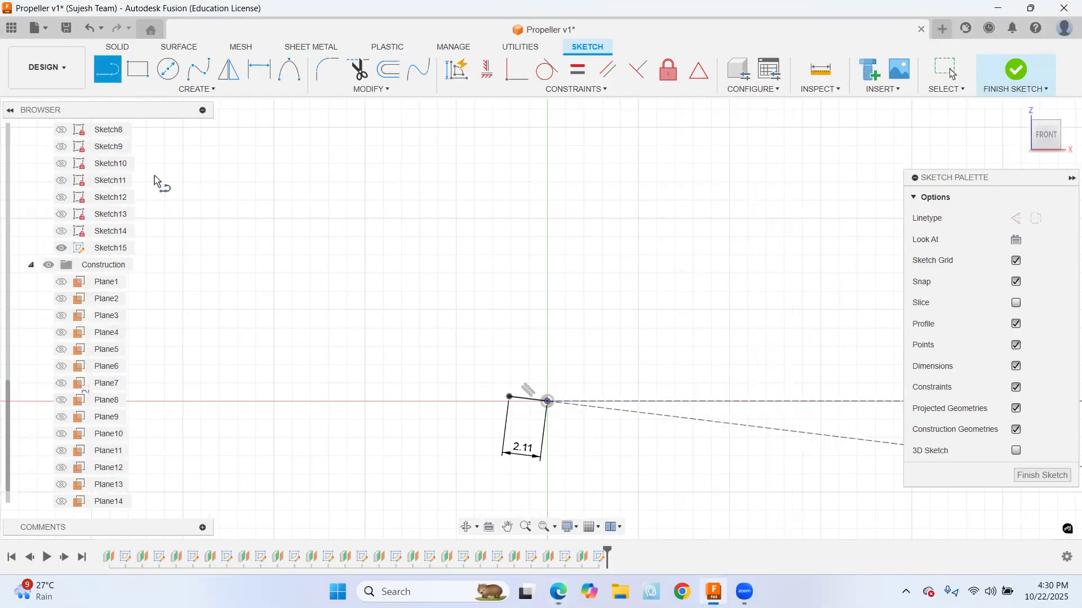
click(508, 397)
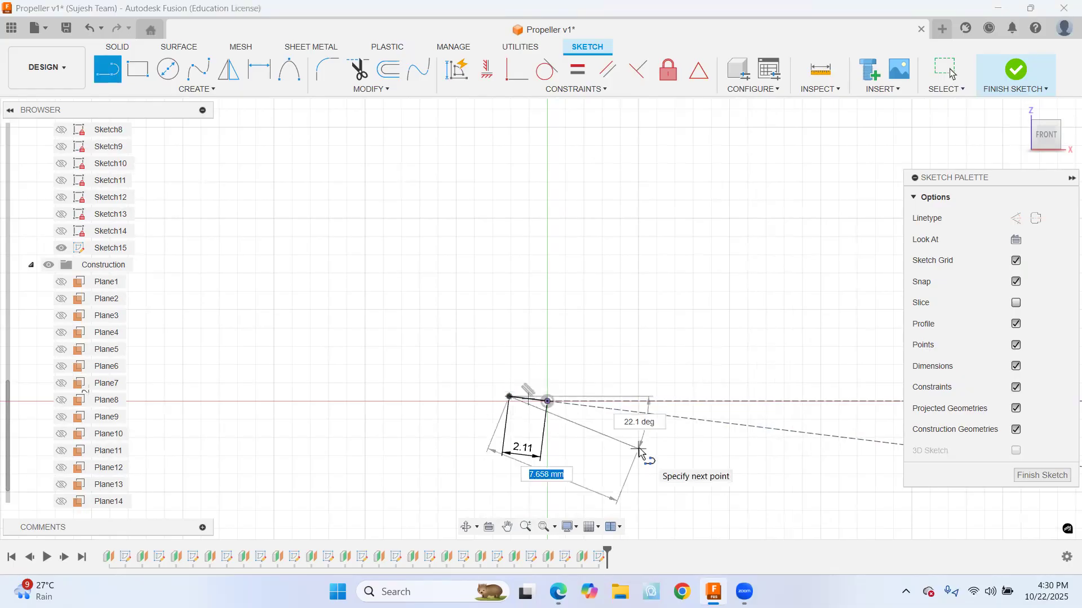
text(8.14)
key(Tab)
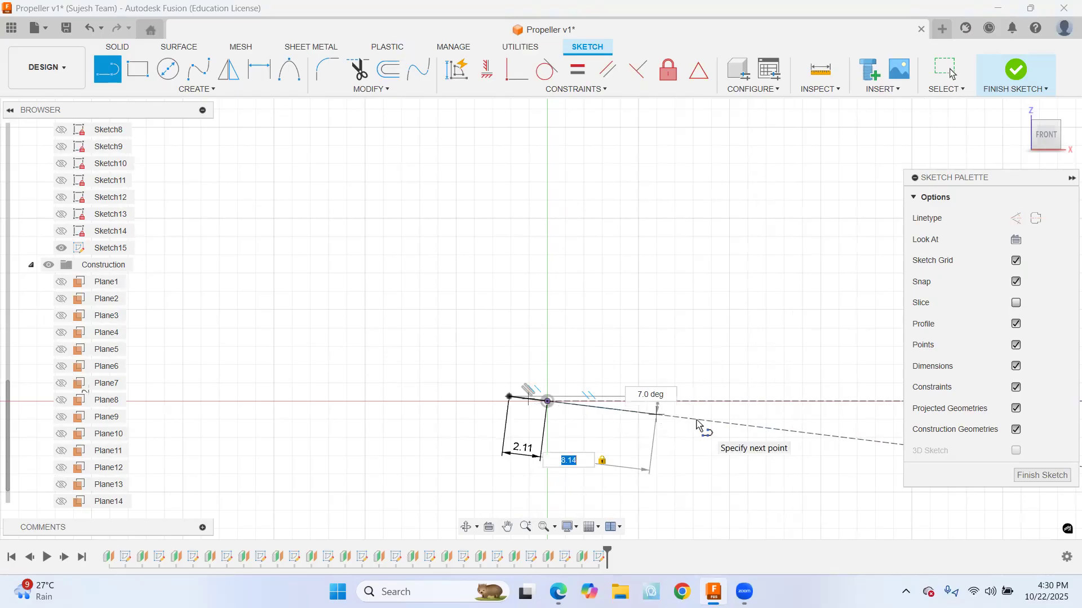
click(698, 423)
key(Escape)
key(alt+Tab)
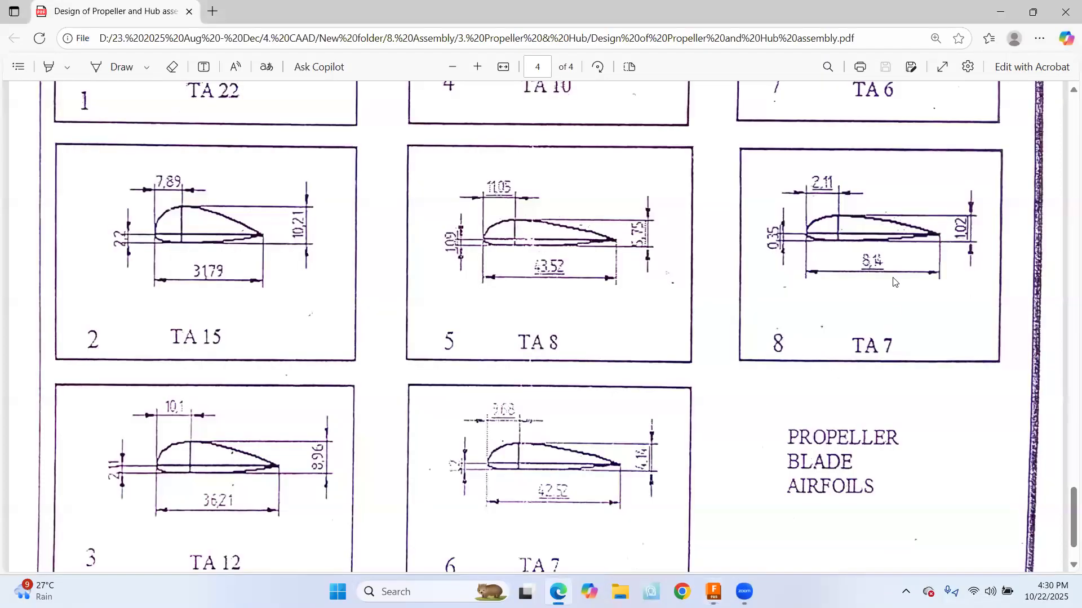
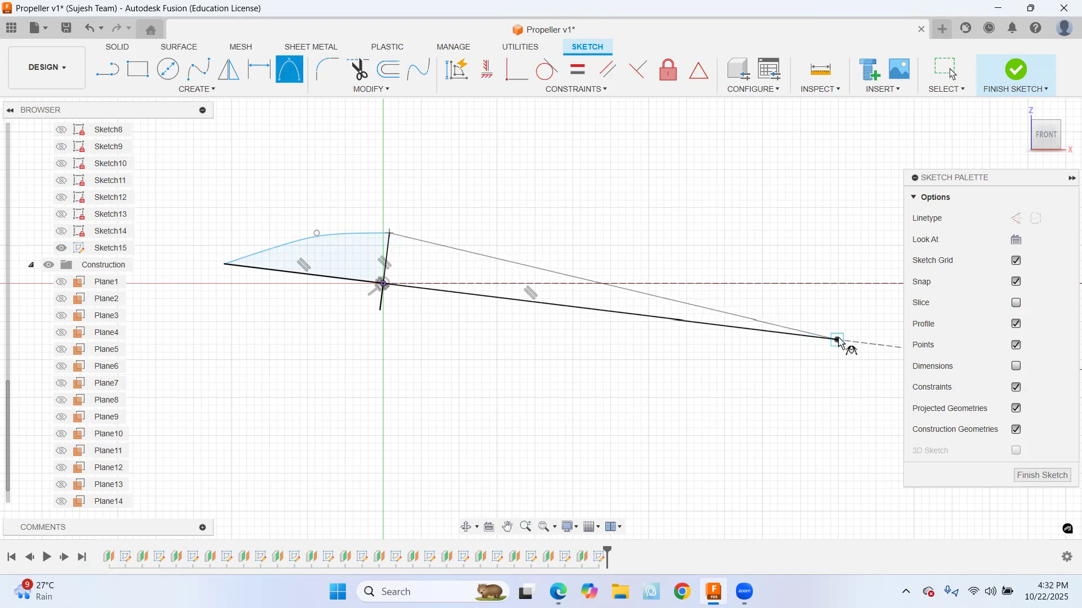
Complete the upper rear conic curve and draw the lower rear one from the trailing end to the thickness line's lower end, both with rho 0.75
click(435, 233)
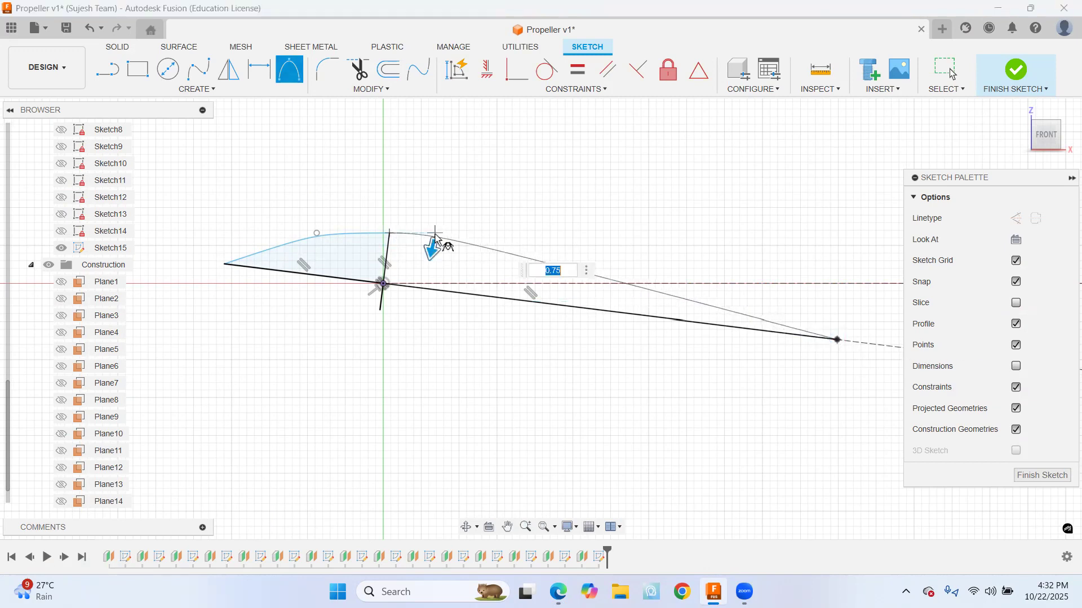
key(Return)
click(301, 77)
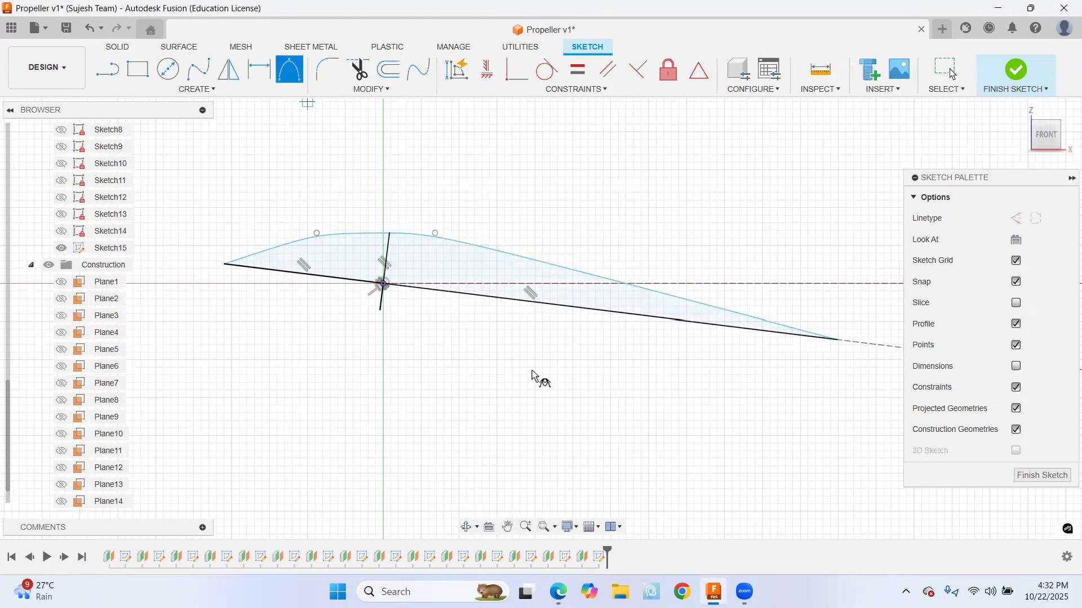
click(836, 340)
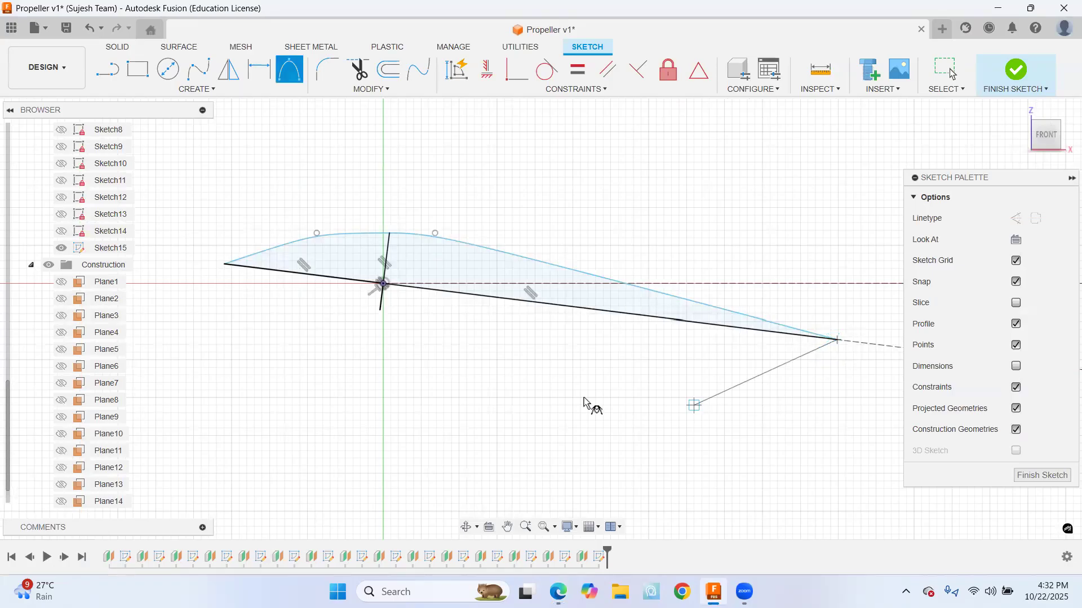
click(380, 310)
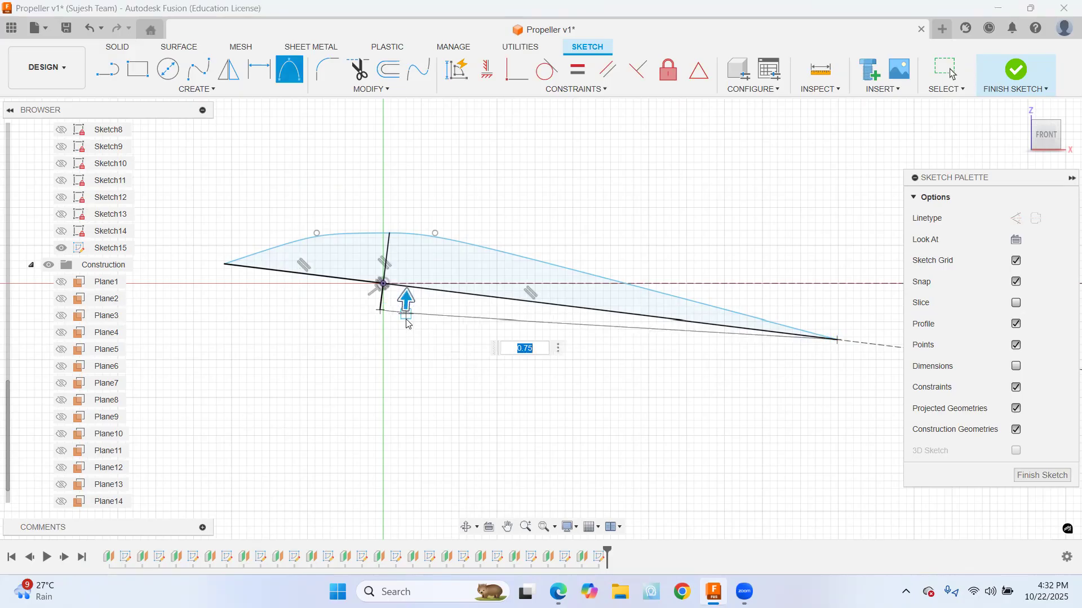
click(406, 316)
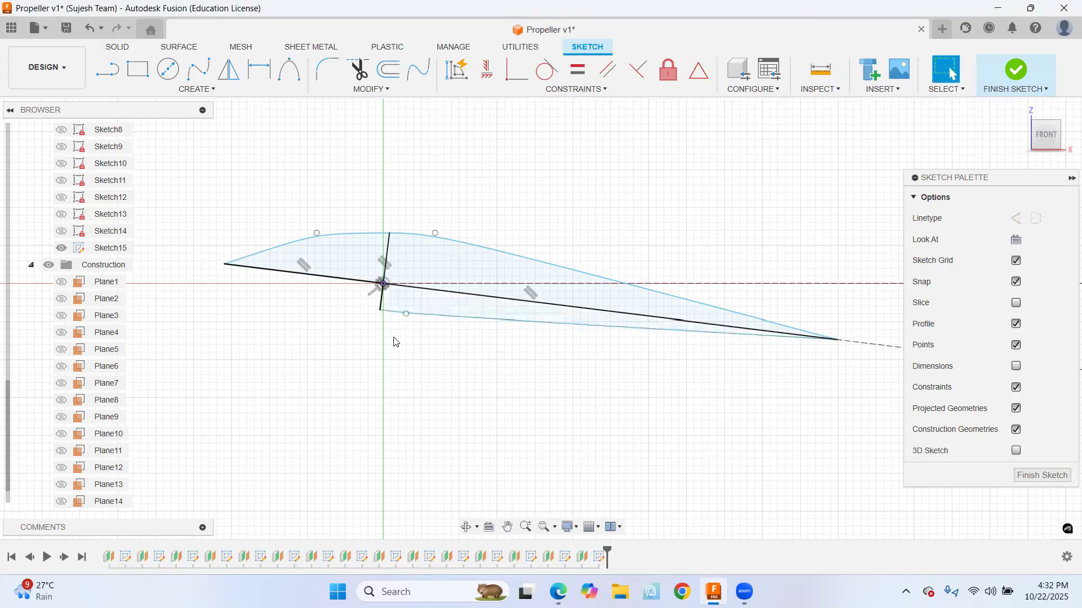
Draw the lower front conic curve from the thickness line's lower end to the airfoil's leading end
click(380, 310)
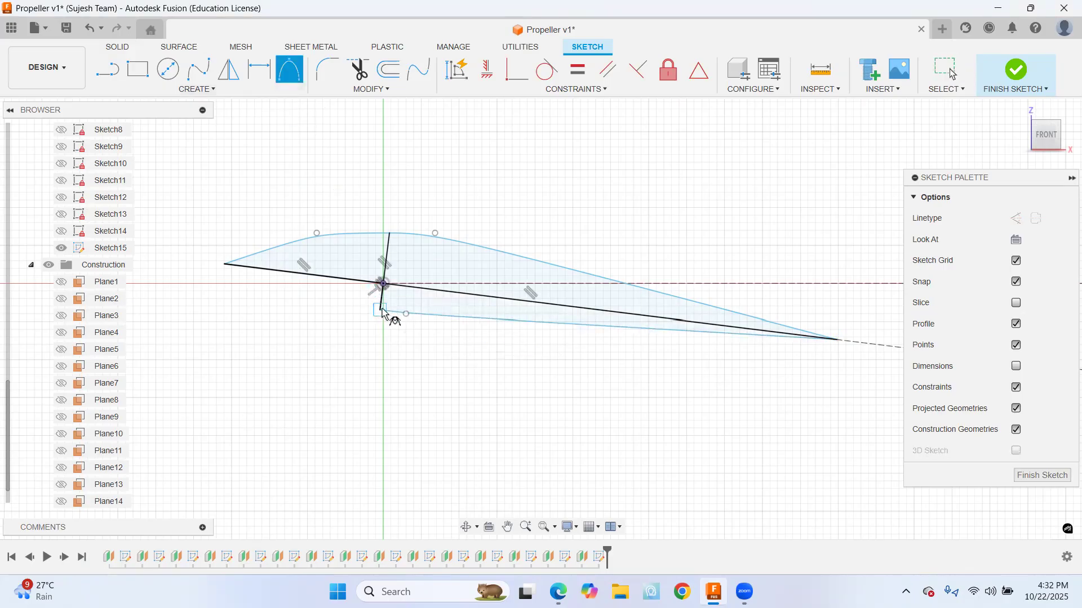
click(225, 264)
click(285, 292)
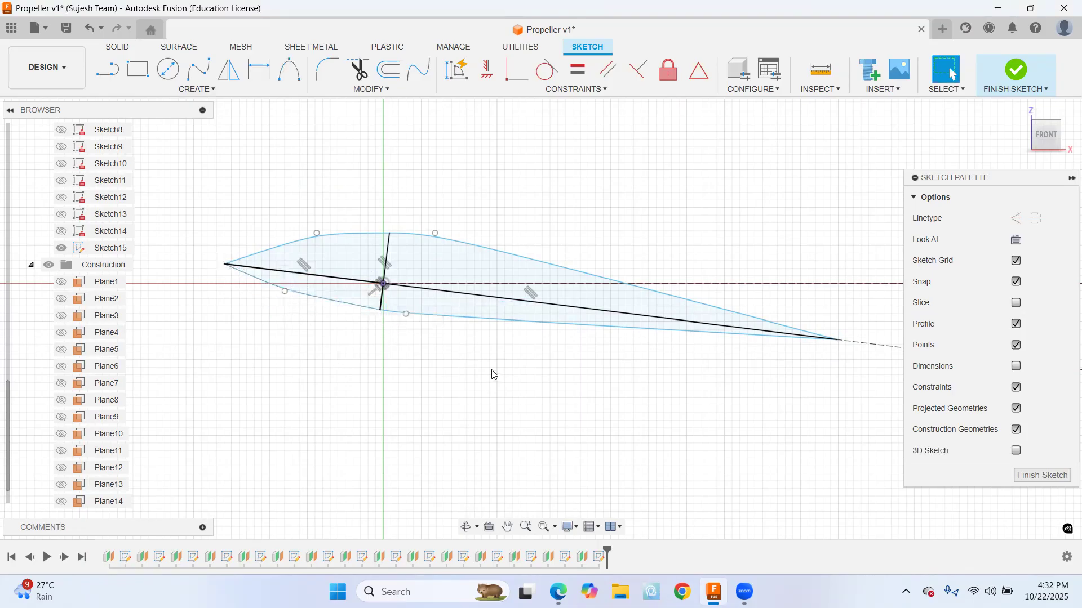
Trim the chord and thickness lines inside airfoil 8 and apply a Fix constraint to its outline
click(358, 69)
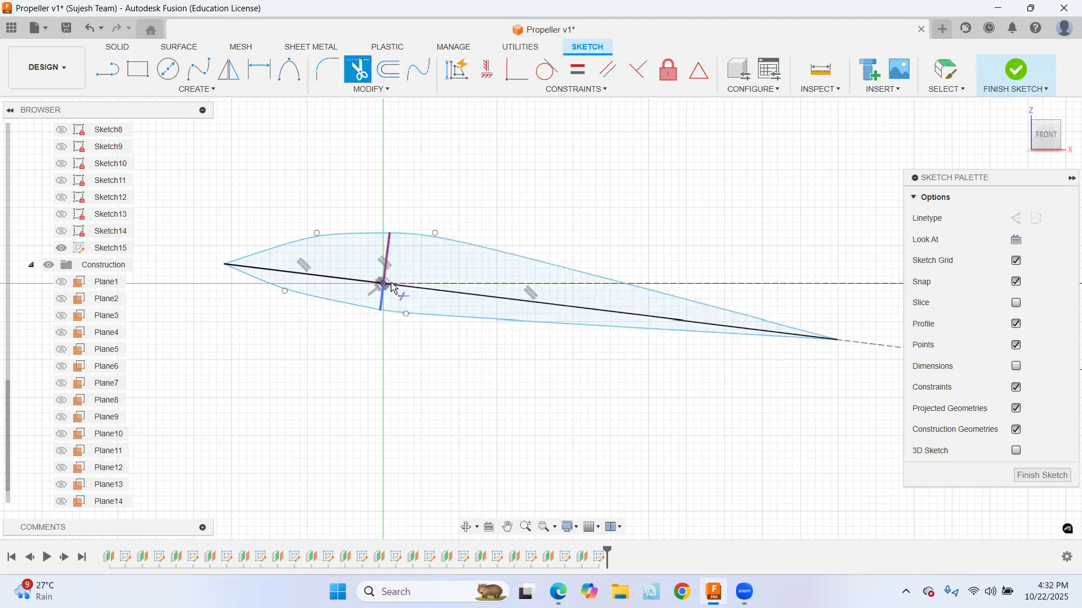
mouse_move(379, 286)
mouse_down()
mouse_move(385, 276)
mouse_move(395, 287)
mouse_up()
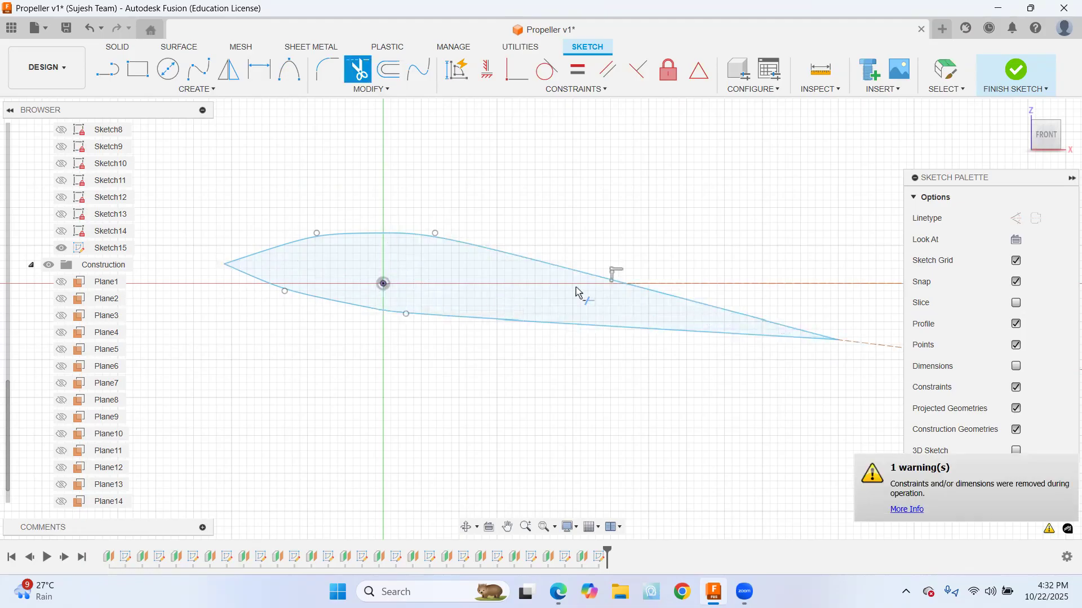
scroll(600, 323, down, 1)
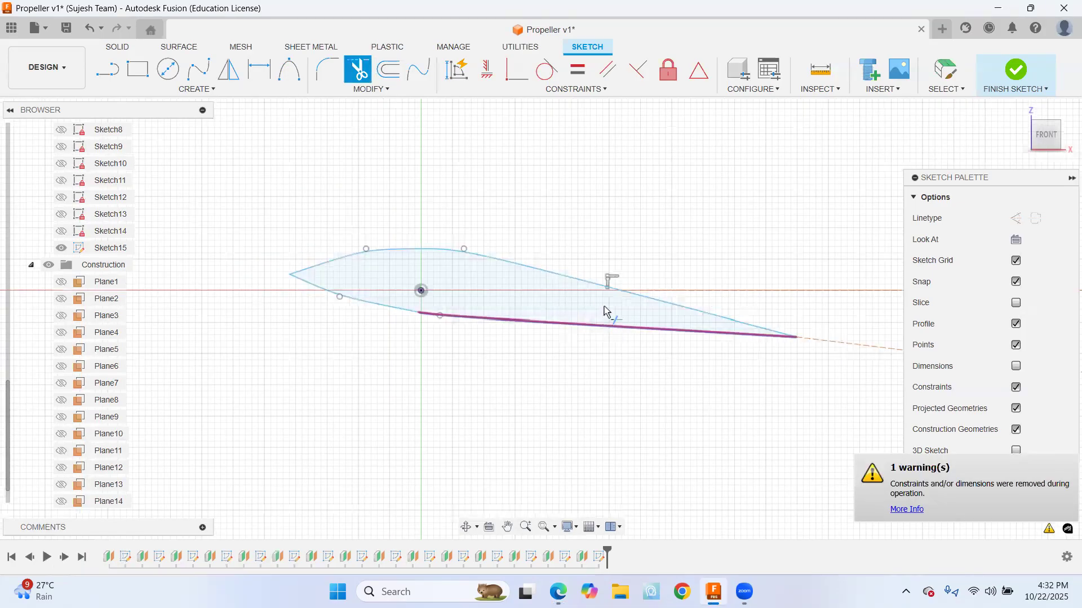
click(668, 70)
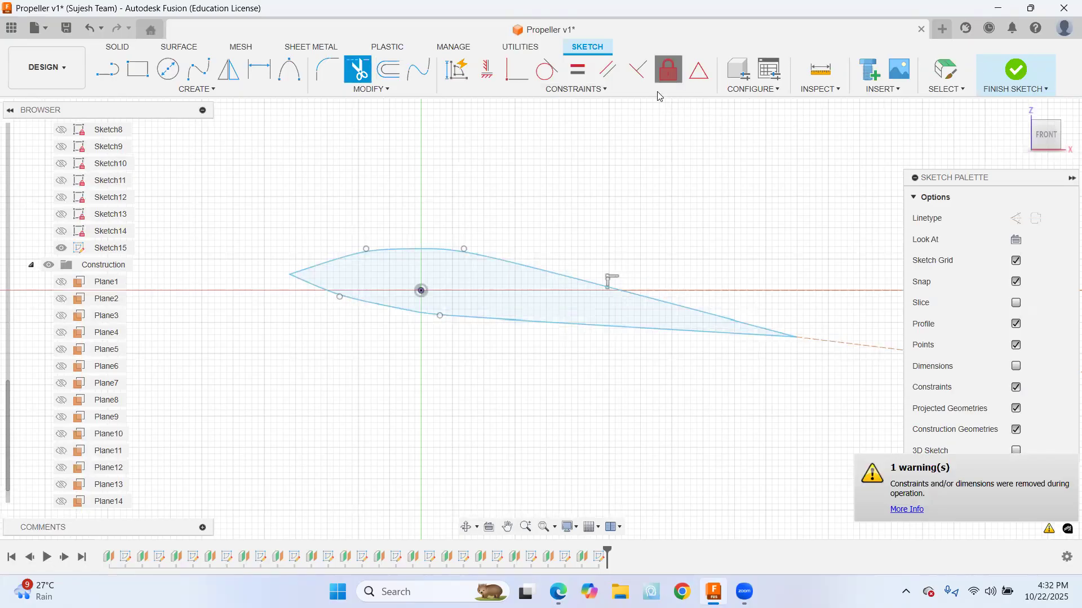
drag(221, 196, 847, 397)
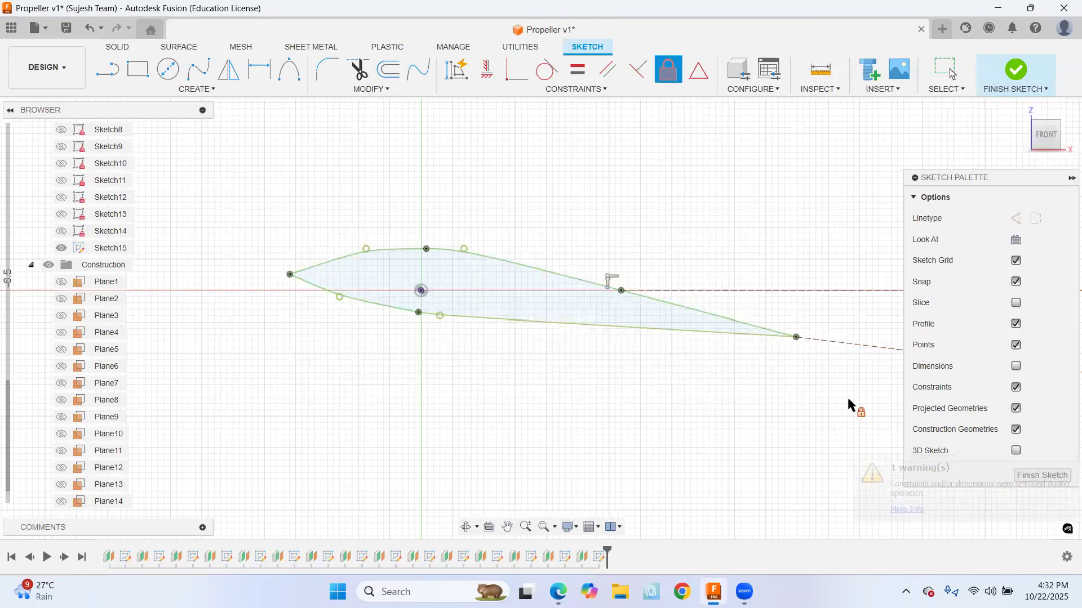
Trim away the leftover construction lines beside the airfoil and finish the sketch
click(359, 70)
click(842, 331)
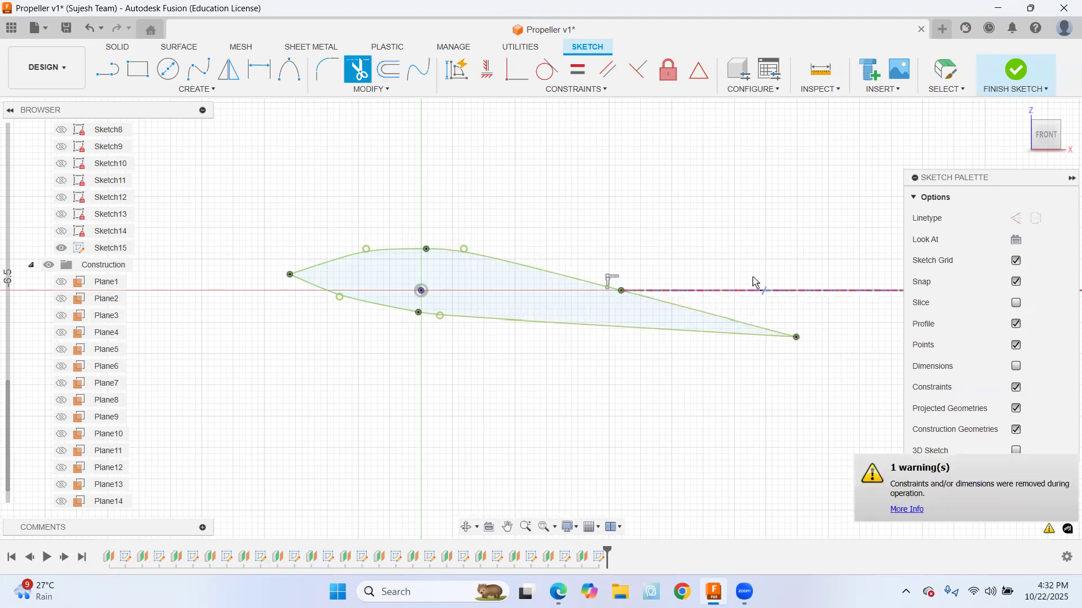
click(1014, 76)
Show Plane14 and Plane15 and bring both blade ends into view
drag(1041, 134, 915, 199)
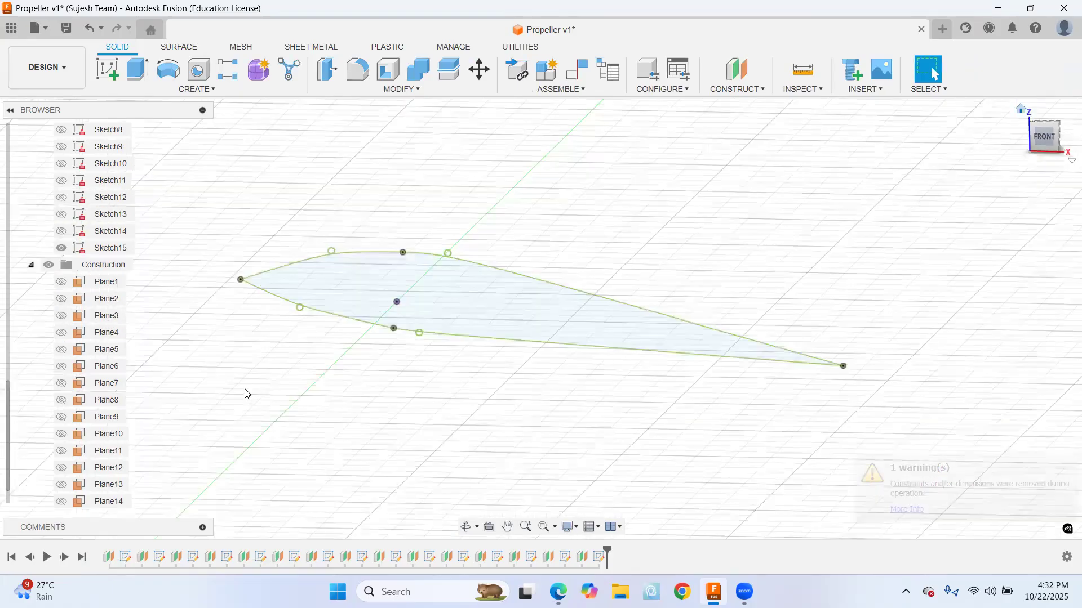
shift+middle_drag(246, 393, 21, 459)
scroll(83, 465, down, 1)
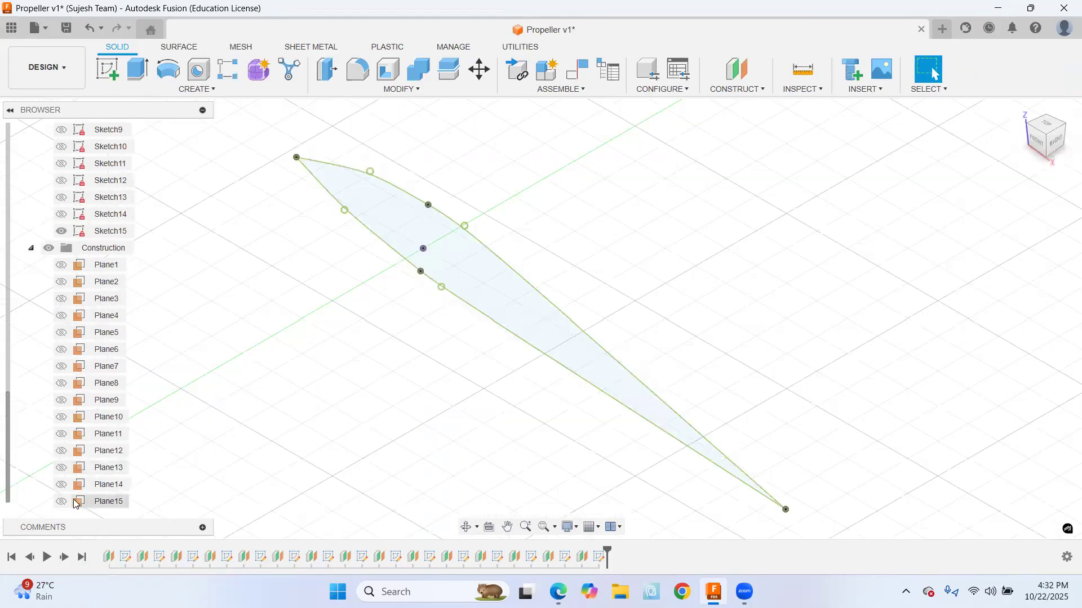
click(62, 501)
click(63, 485)
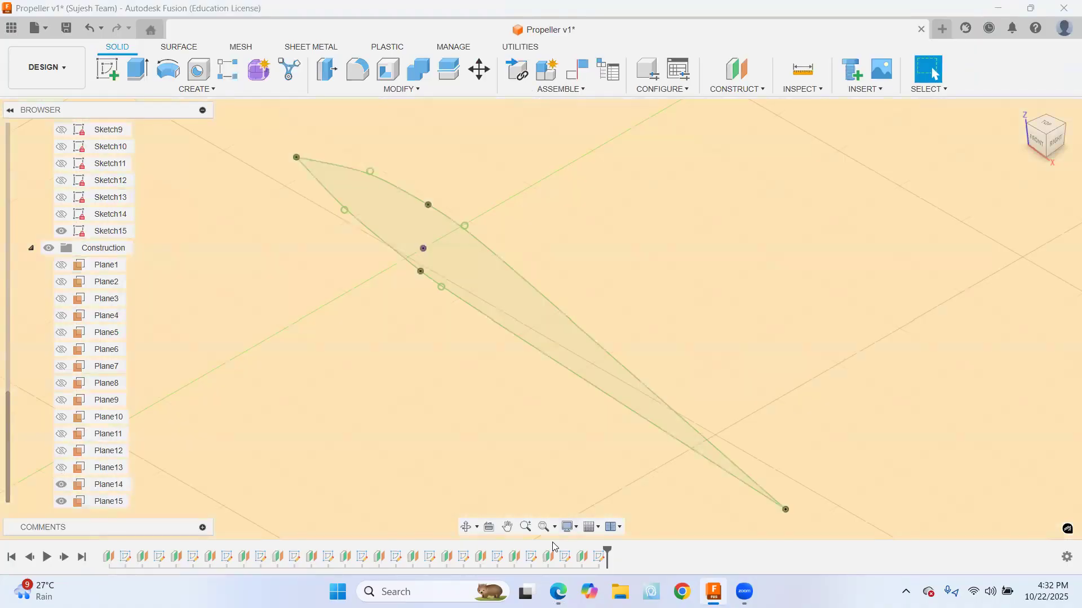
click(544, 527)
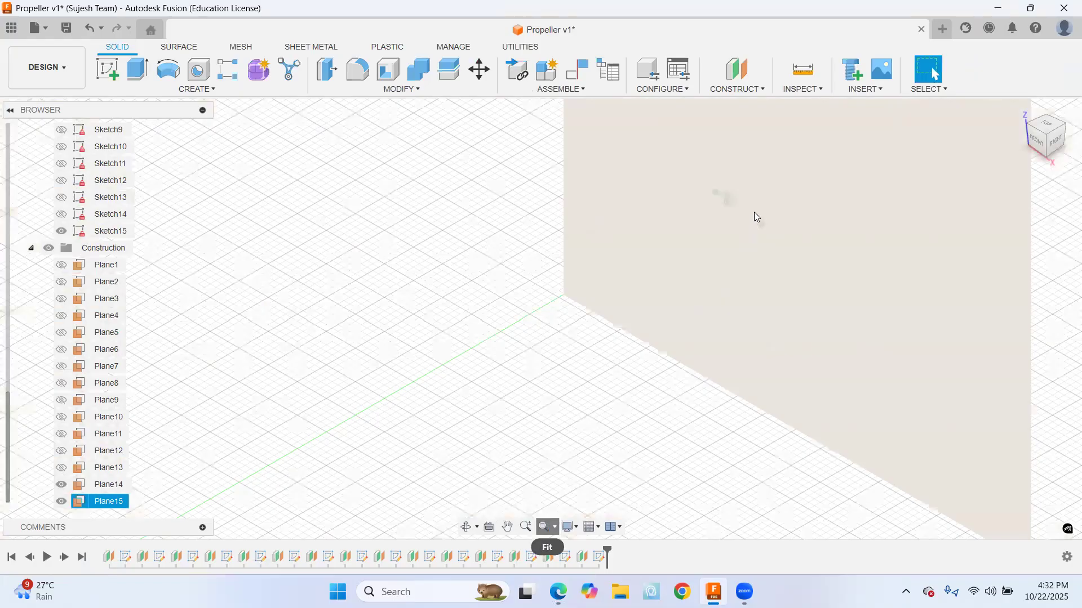
scroll(754, 214, down, 5)
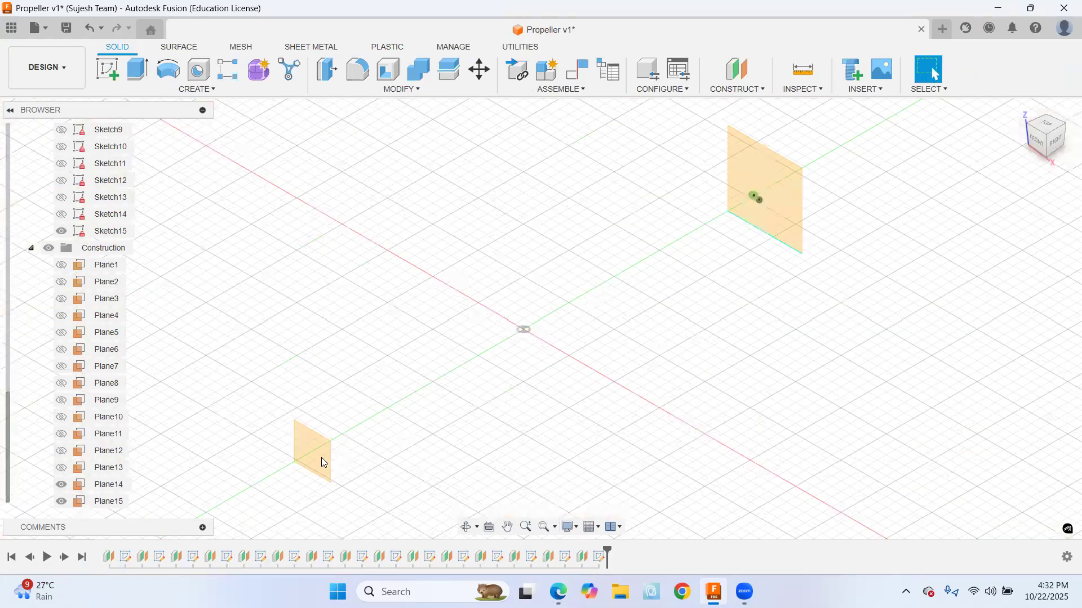
Create a construction plane offset -14 mm from Plane14 on the opposite blade side
click(737, 90)
click(741, 107)
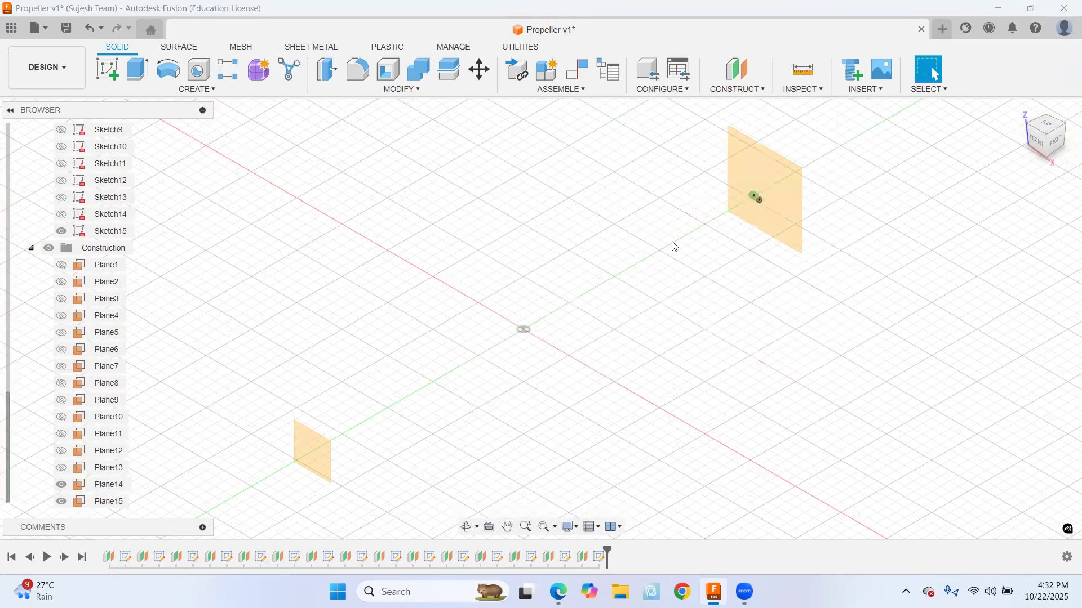
click(314, 455)
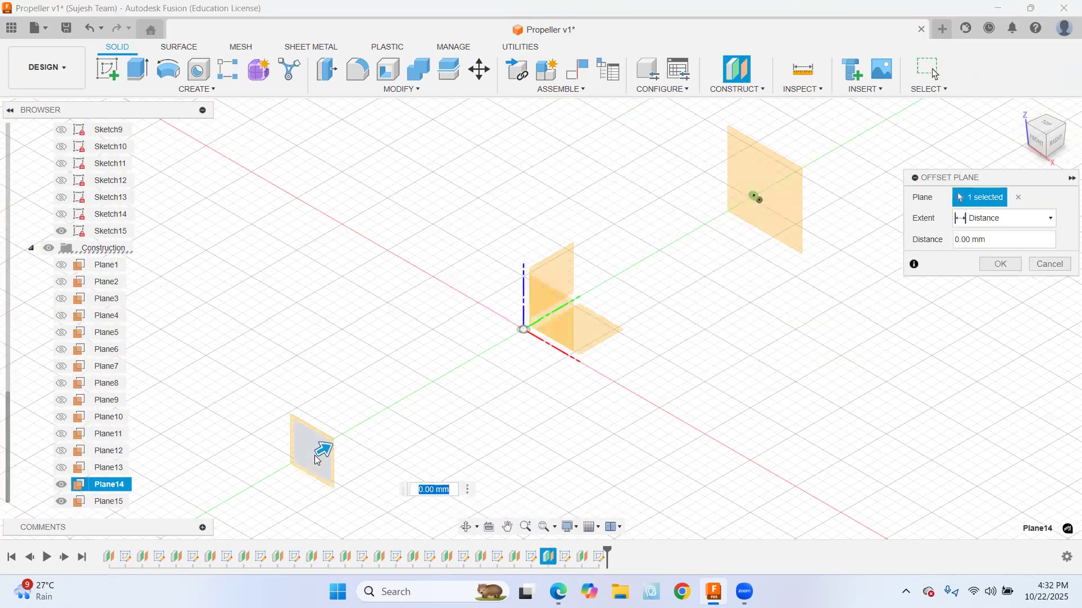
click(956, 240)
text(-14)
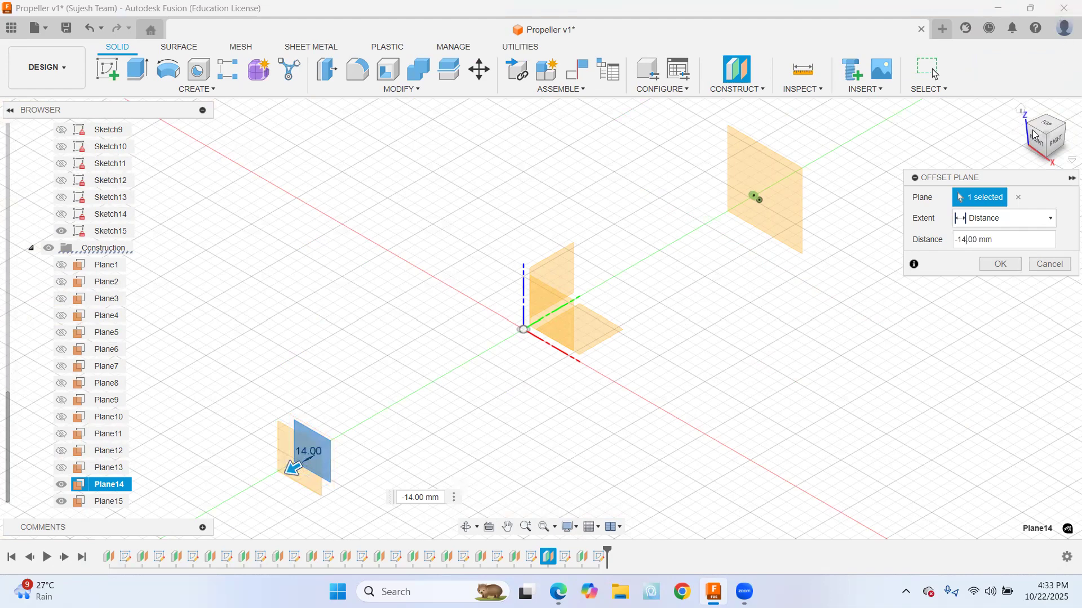
click(1008, 264)
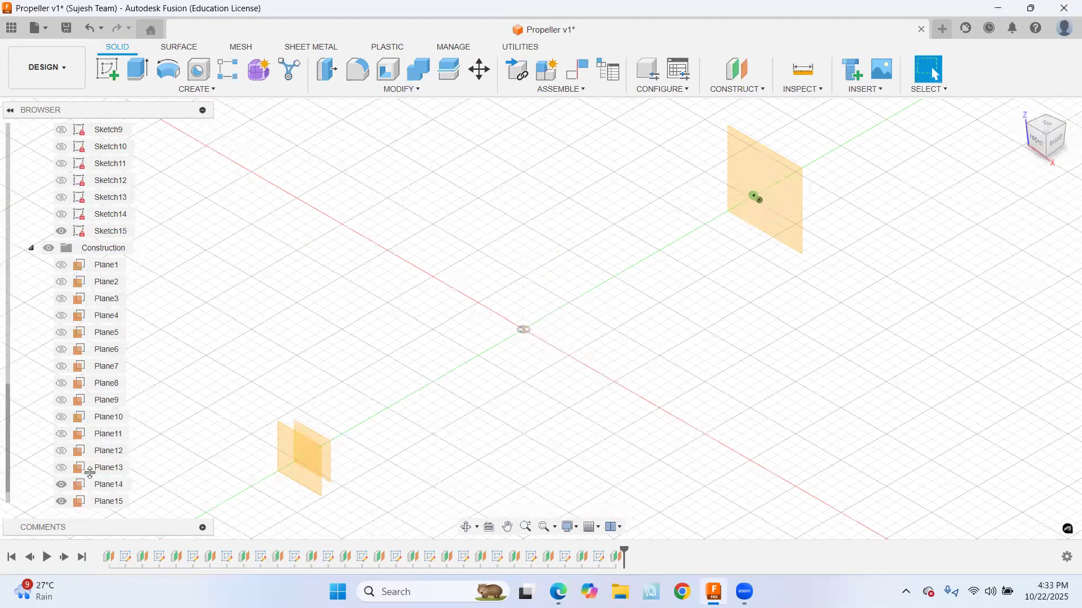
Hide Plane14 and Plane15 and start a sketch on the new offset plane
click(62, 467)
click(63, 485)
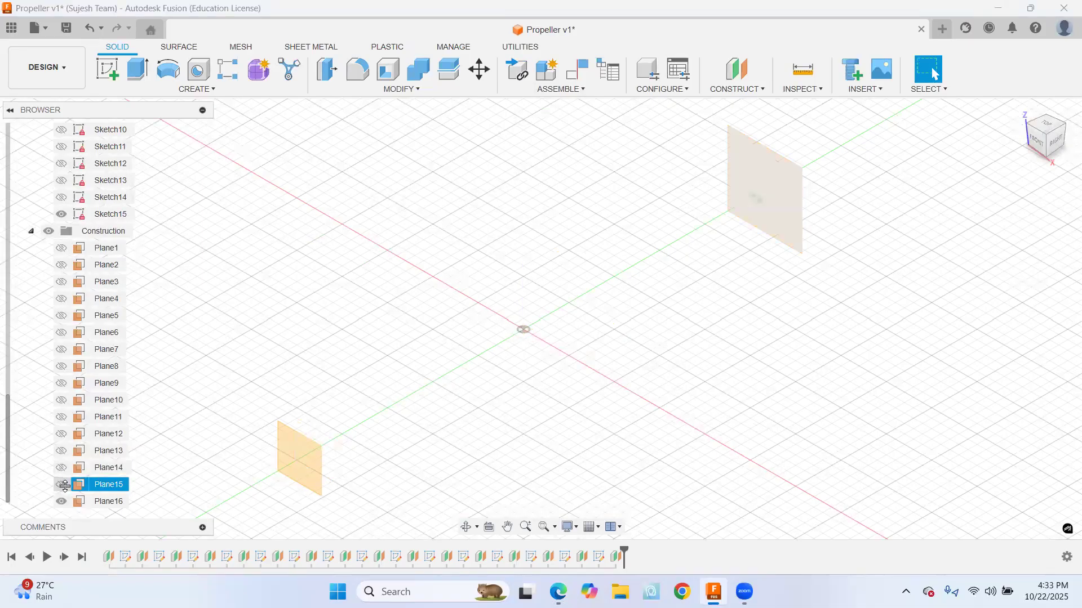
click(109, 77)
click(296, 460)
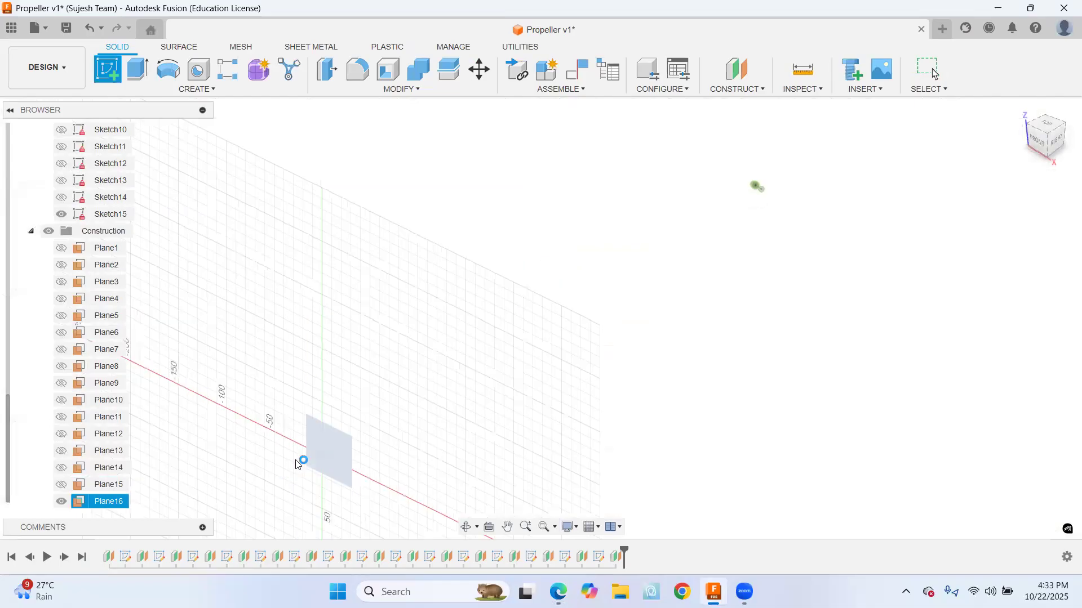
Project the four curves of the airfoil 8 outline into the new sketch with Projection Link on
scroll(544, 336, up, 5)
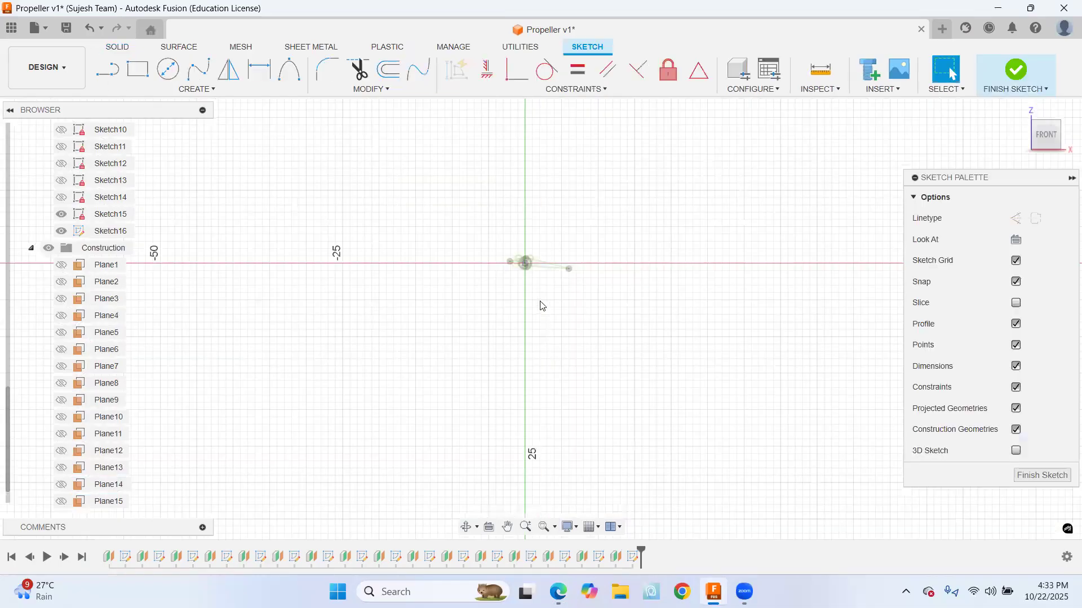
scroll(536, 298, up, 4)
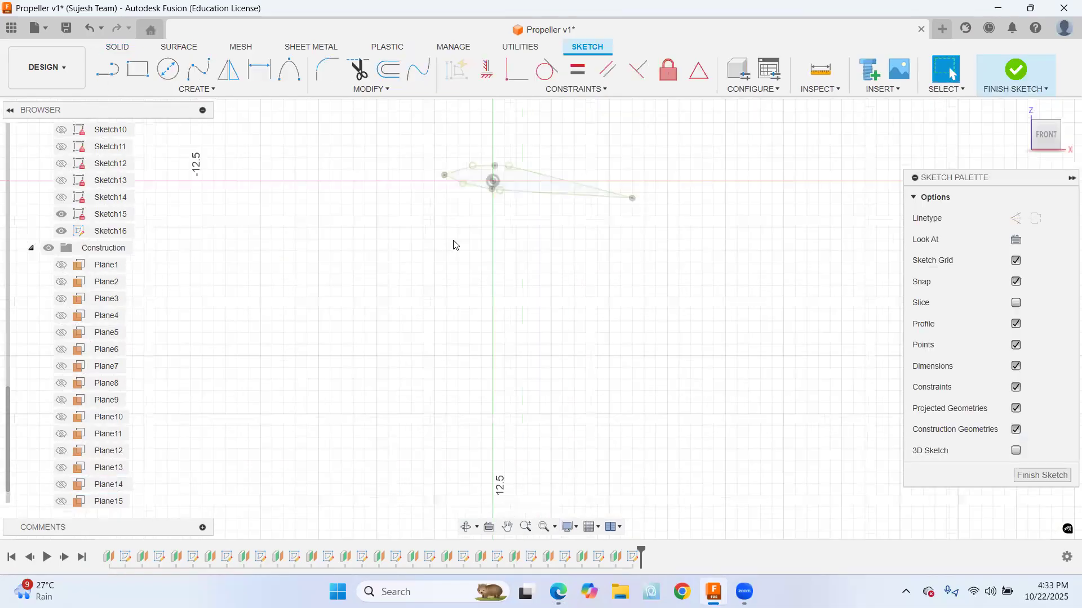
click(214, 89)
mouse_move(225, 303)
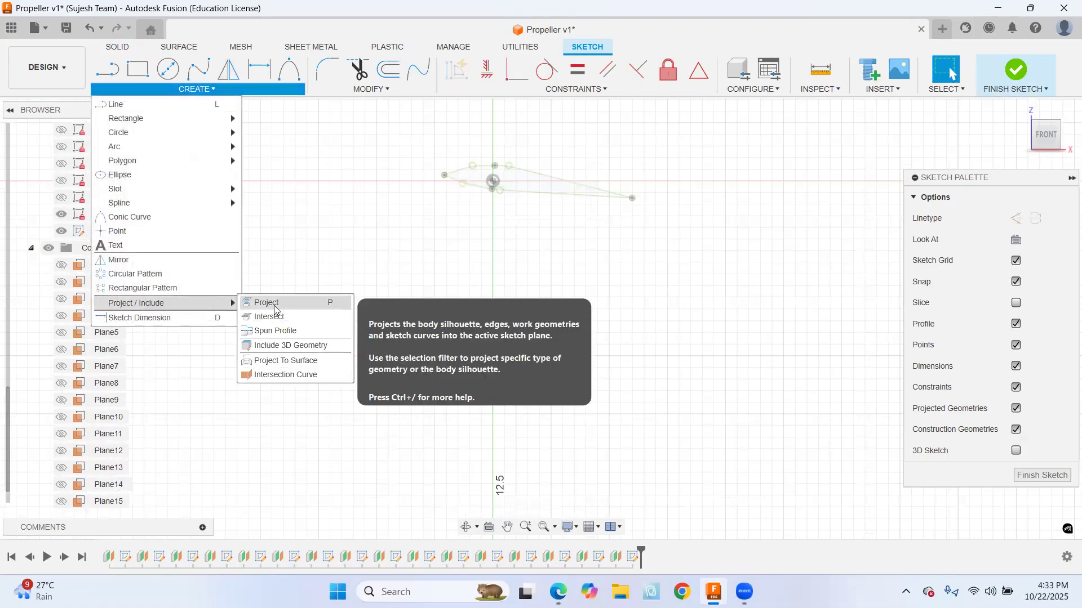
click(275, 305)
click(472, 168)
click(550, 177)
click(547, 194)
click(469, 185)
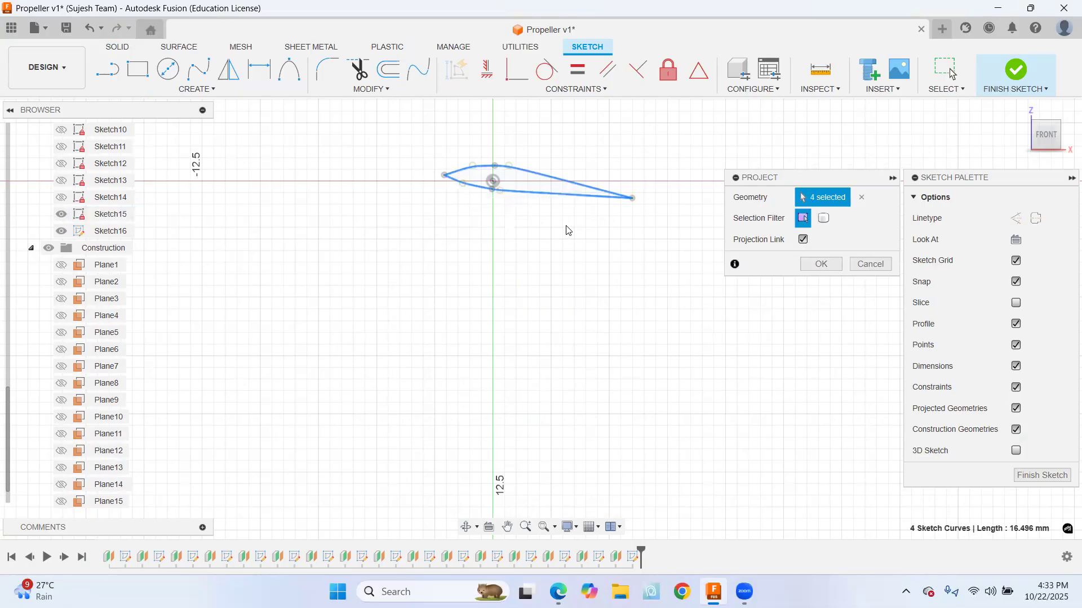
click(820, 264)
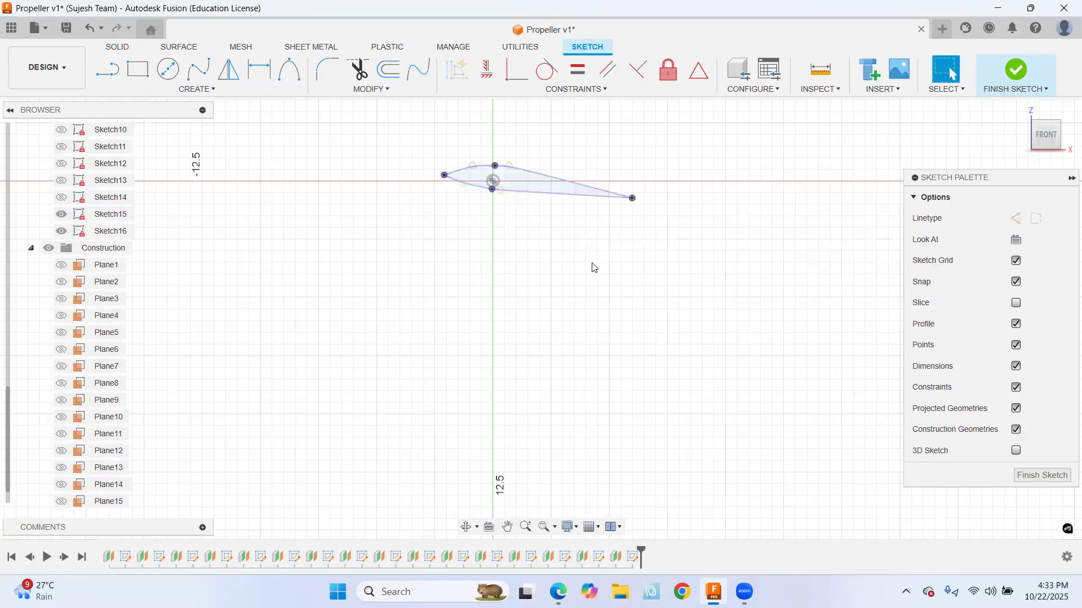
Draw a vertical line about 1.83 mm long upward from the origin as a mirror axis
scroll(582, 317, down, 1)
drag(582, 317, 572, 389)
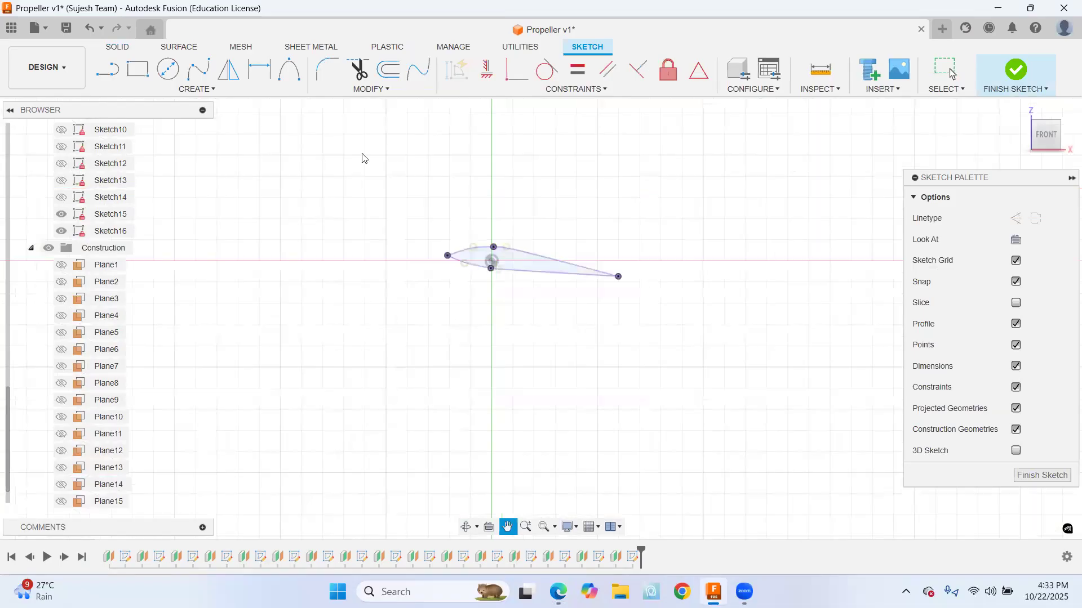
click(107, 70)
scroll(507, 293, up, 4)
click(469, 220)
click(469, 129)
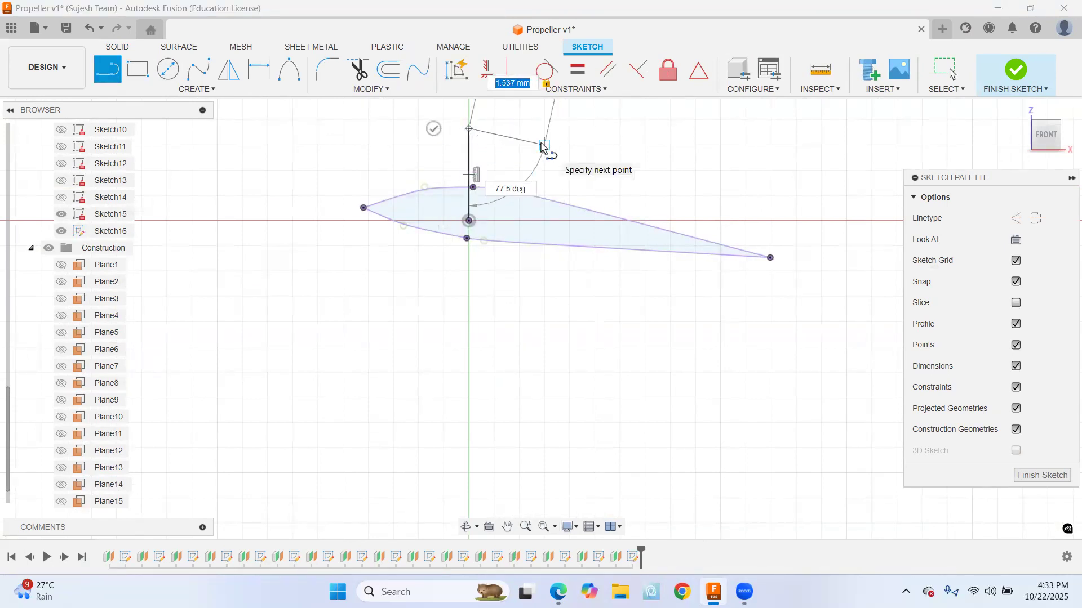
key(Escape)
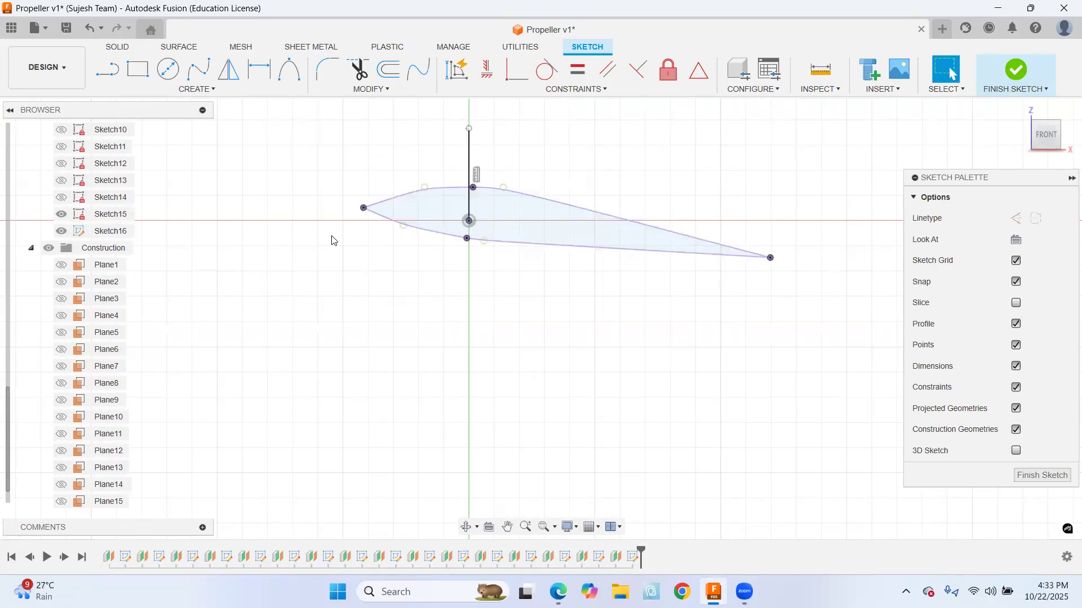
Mirror the projected airfoil 8 outline about the vertical line through the origin
click(228, 69)
drag(325, 160, 806, 337)
click(803, 218)
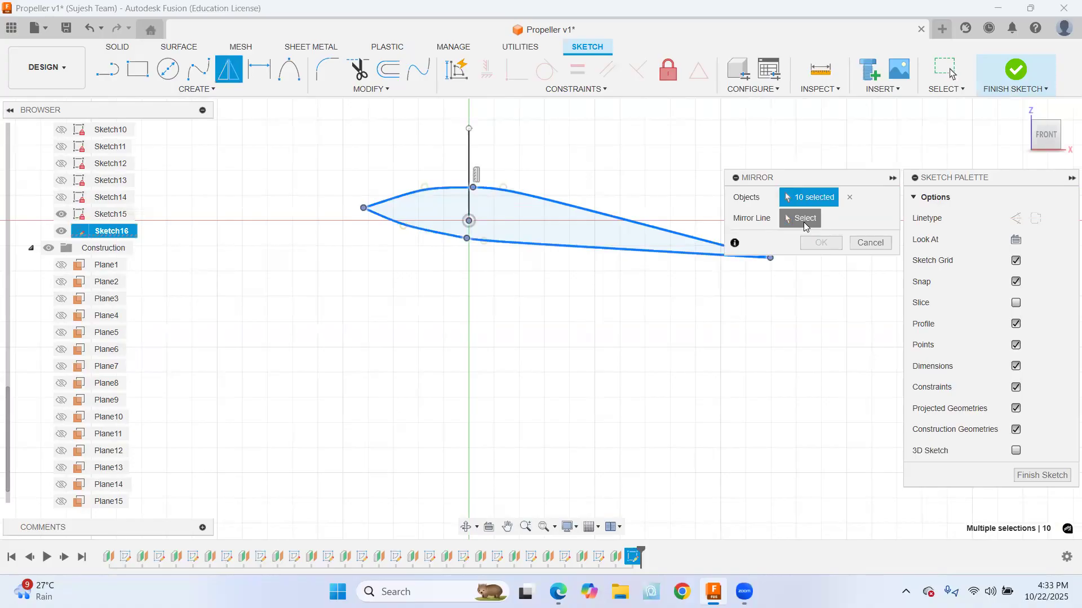
click(466, 168)
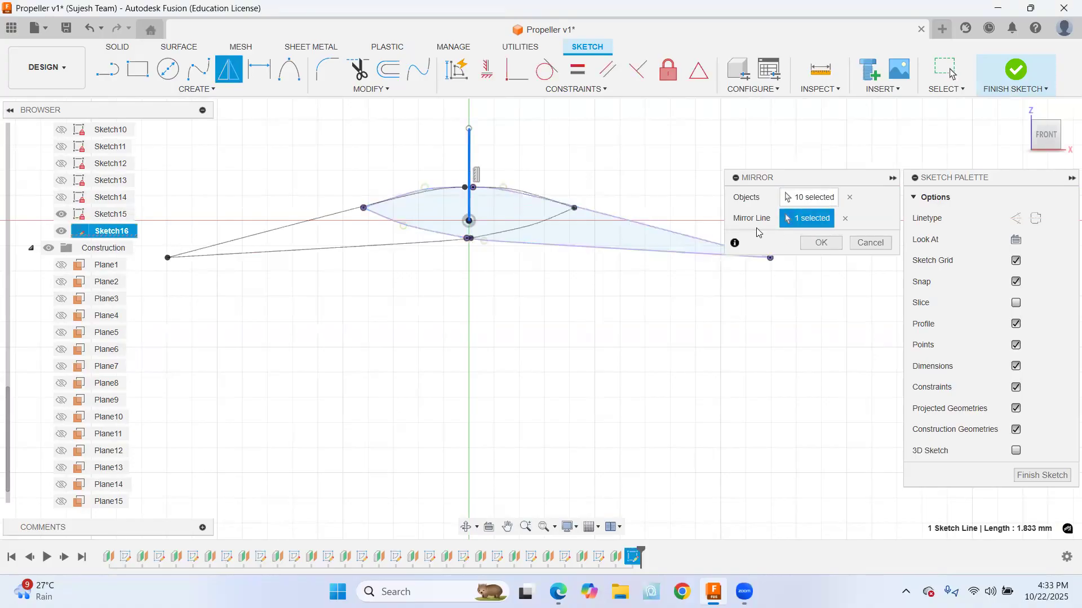
click(821, 245)
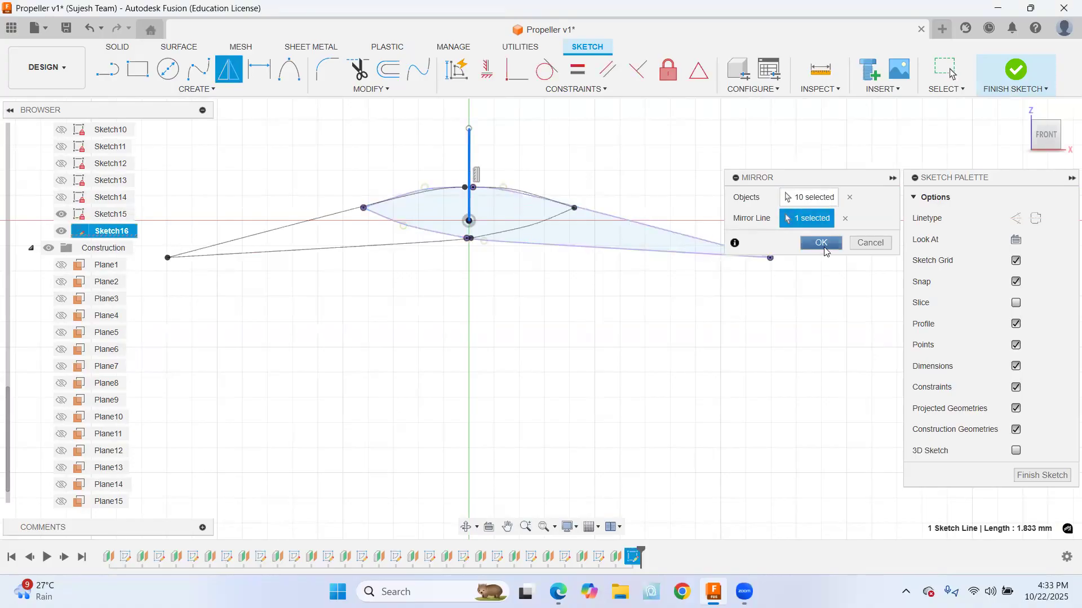
Delete the vertical mirror line from the sketch
click(651, 225)
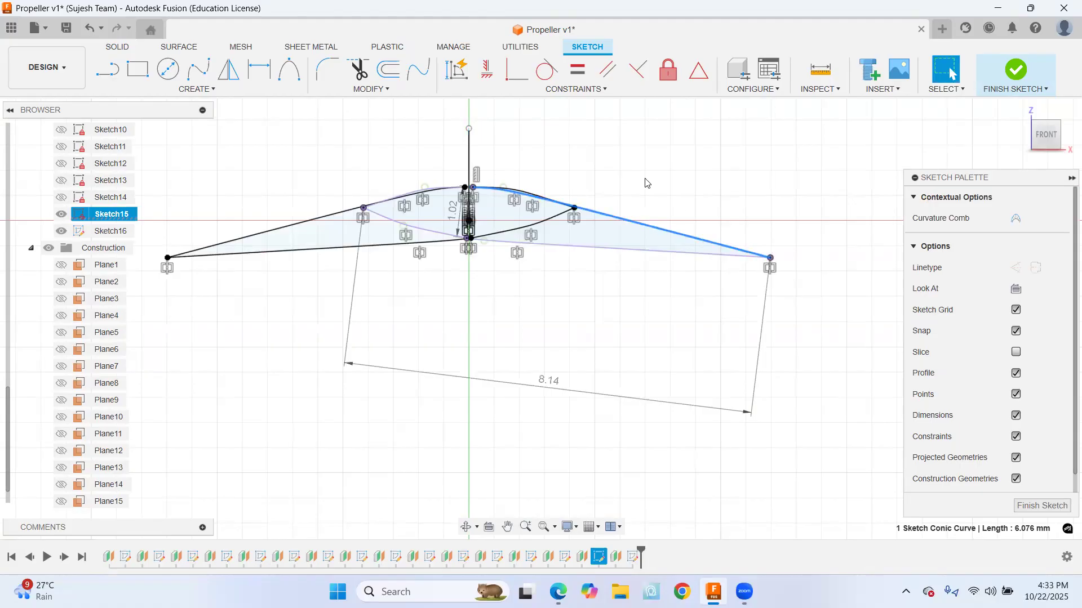
click(471, 151)
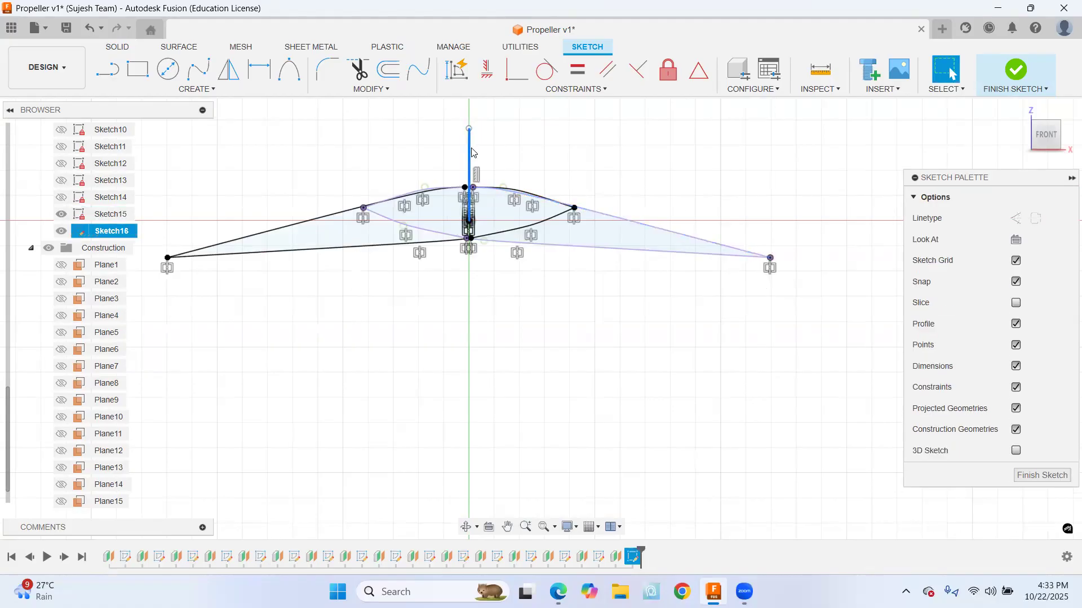
key(Delete)
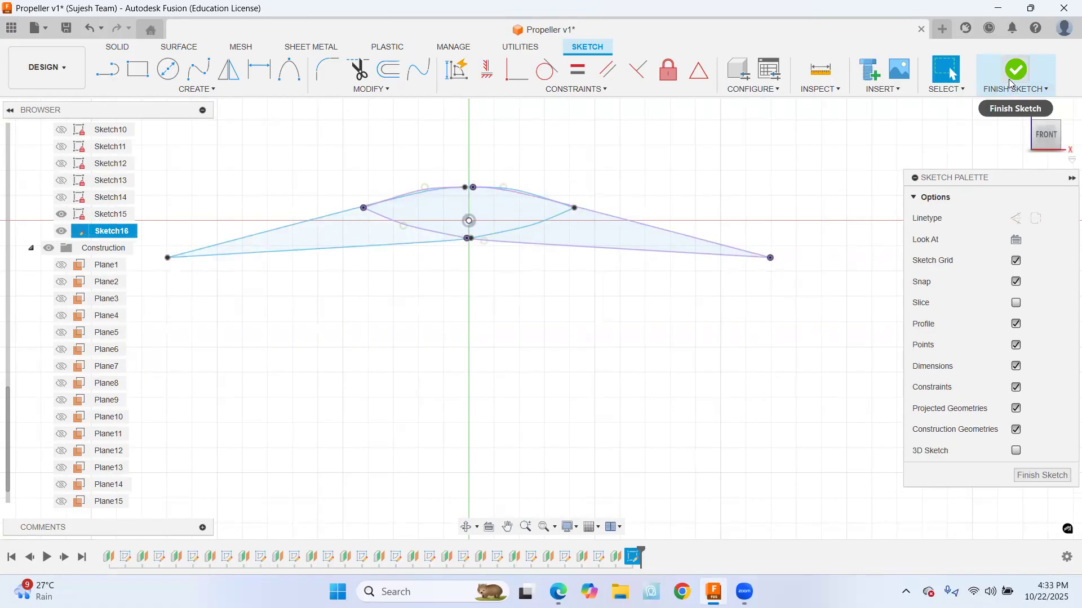
Apply a Fix constraint to the mirrored airfoil outline and finish the sketch
click(667, 70)
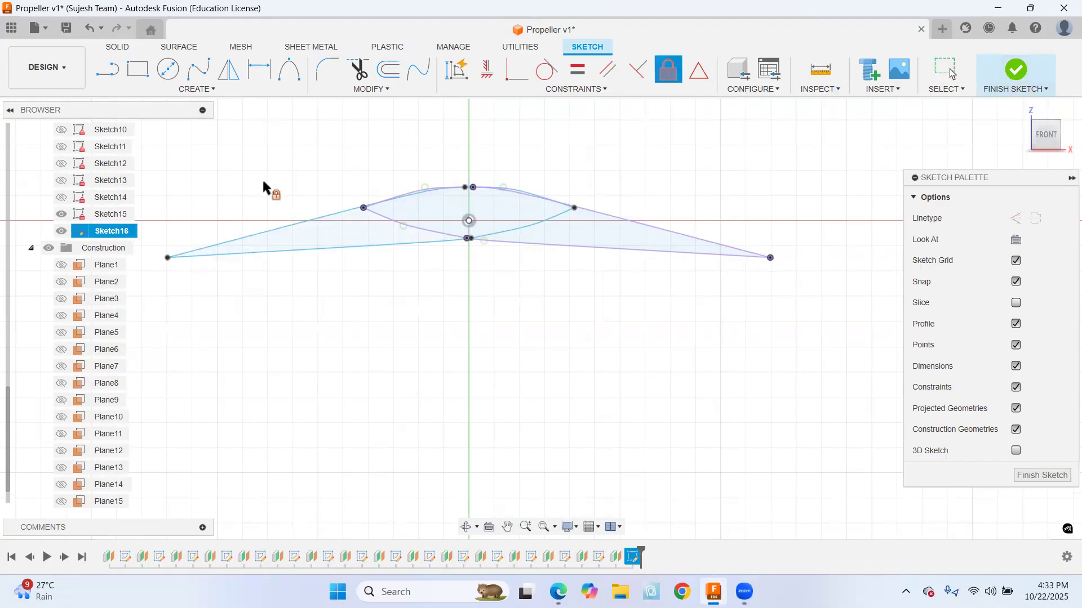
mouse_move(140, 169)
mouse_down()
mouse_move(361, 325)
mouse_move(602, 342)
mouse_up()
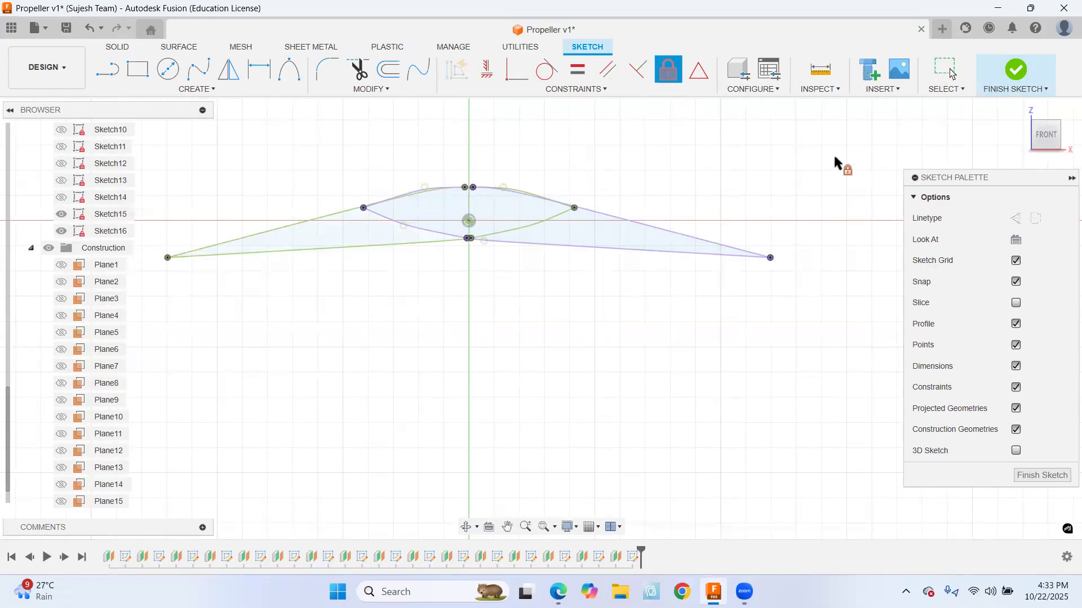
click(1014, 79)
click(1021, 109)
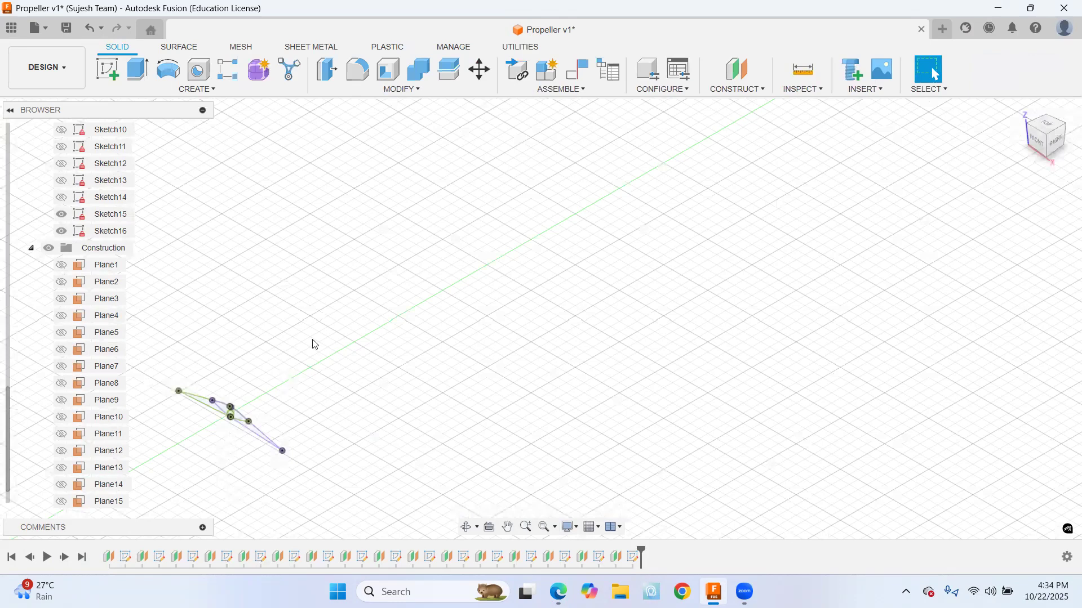
Remove the projected original airfoil curves from Sketch16, keeping only the mirrored outline
scroll(283, 365, up, 4)
click(284, 362)
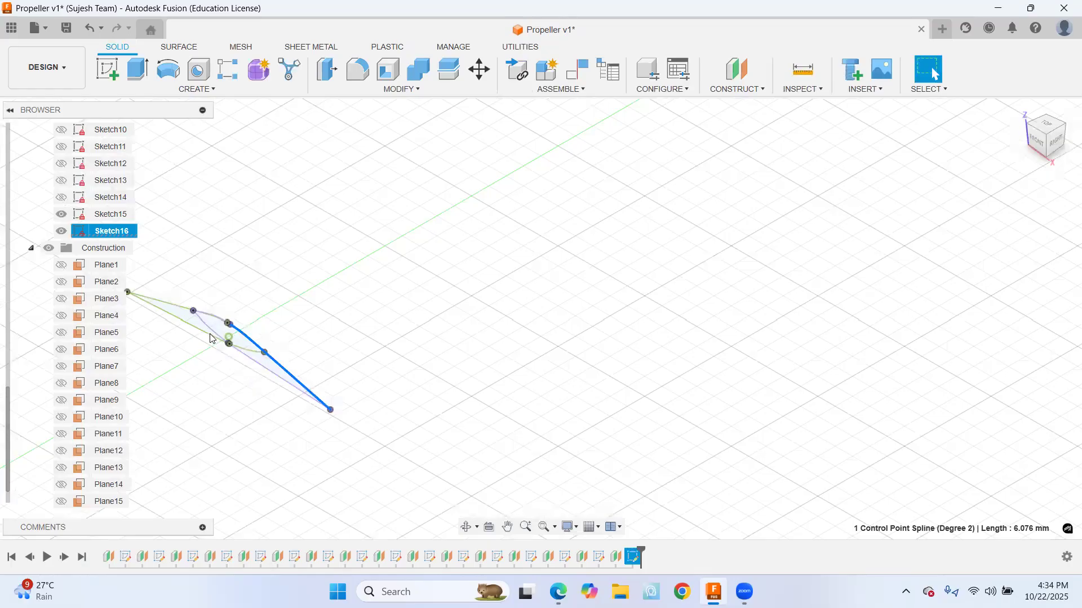
scroll(210, 324, up, 1)
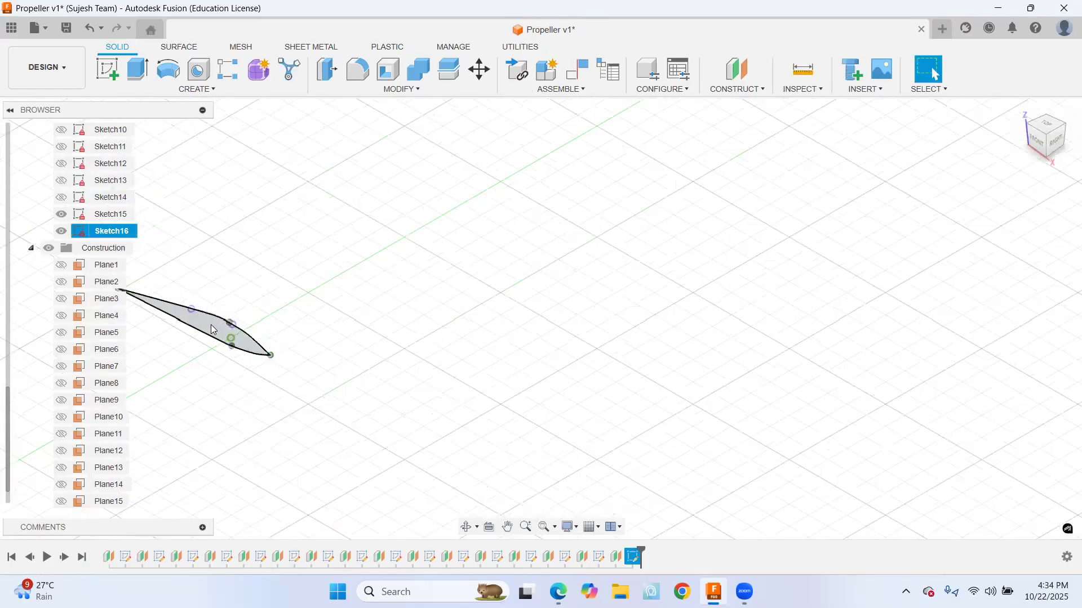
scroll(229, 287, up, 3)
click(242, 283)
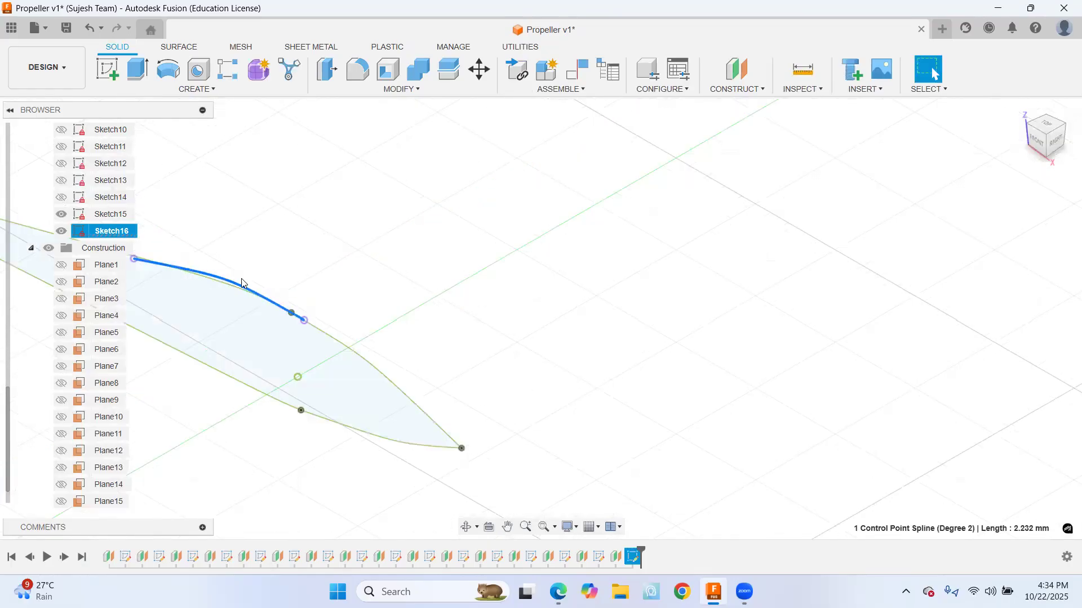
click(361, 278)
scroll(386, 280, down, 3)
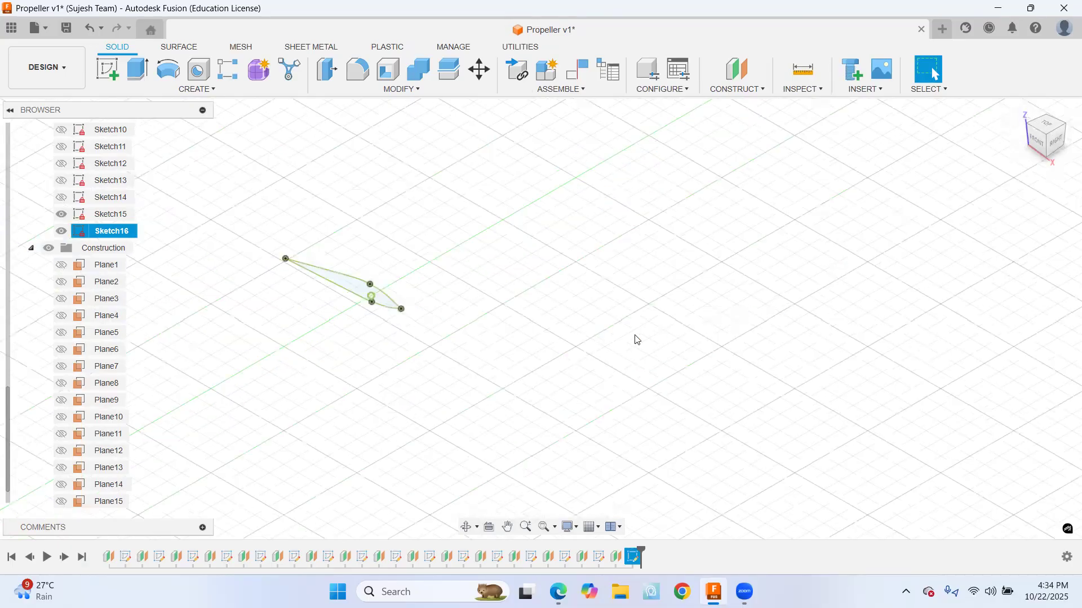
scroll(636, 339, down, 4)
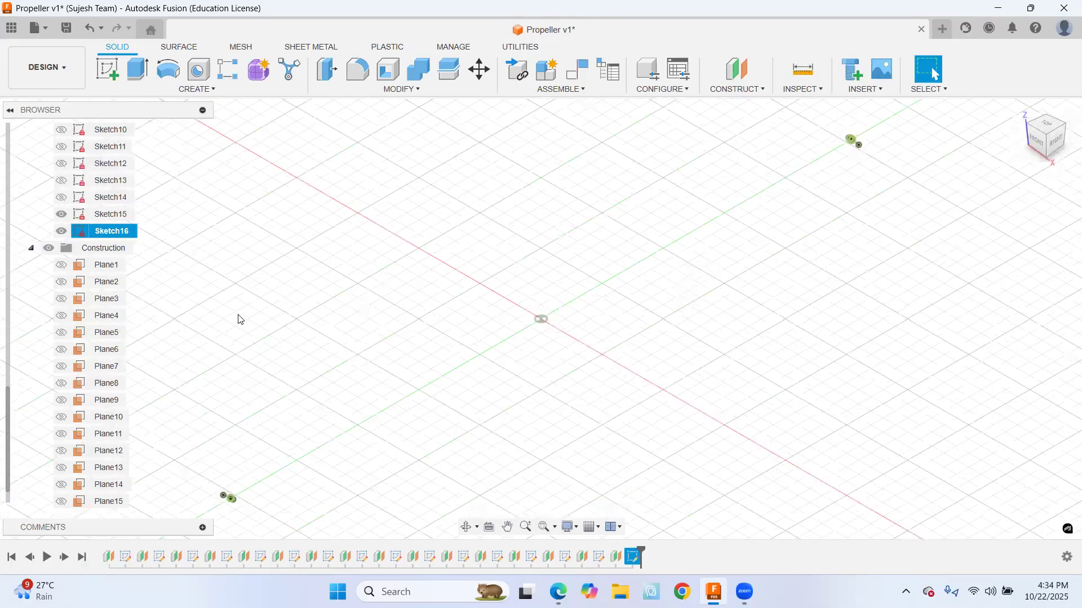
scroll(283, 382, down, 1)
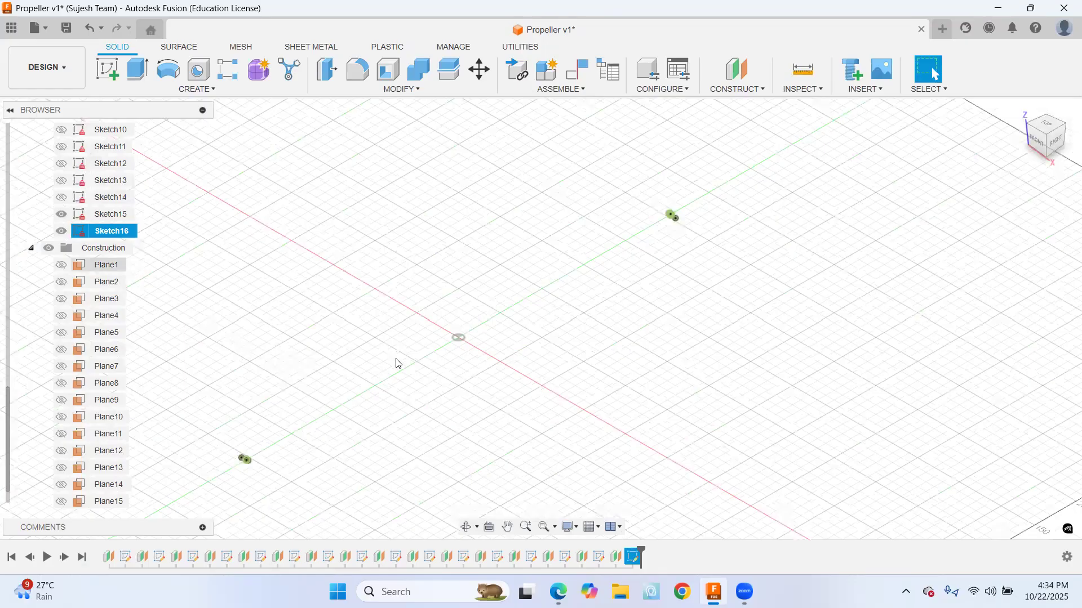
key(ctrl+s)
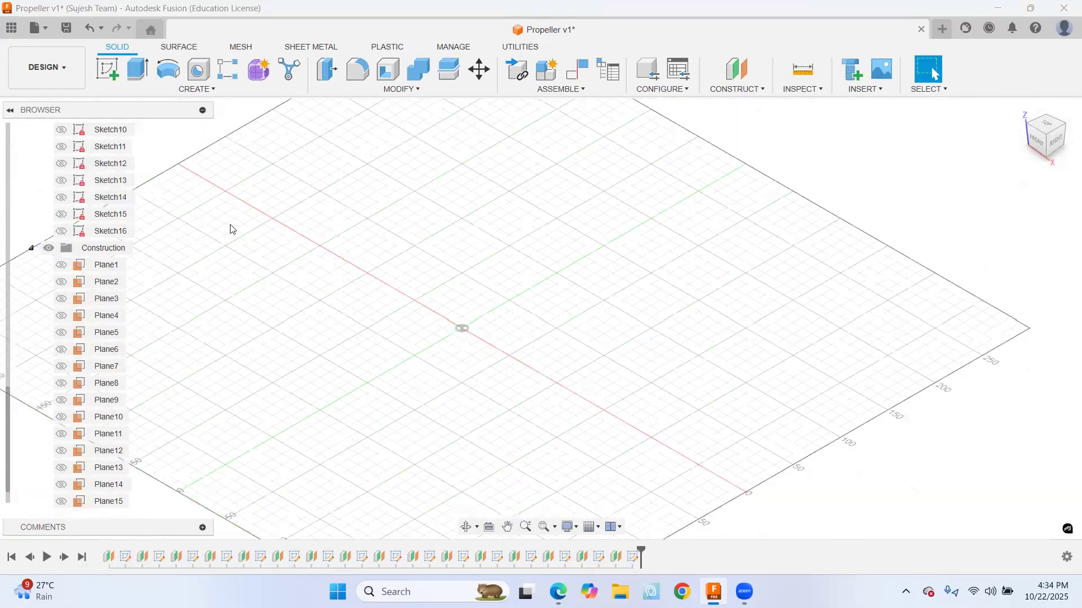
Turn on the visibility of Sketch1 through Sketch16 one by one
scroll(74, 227, up, 5)
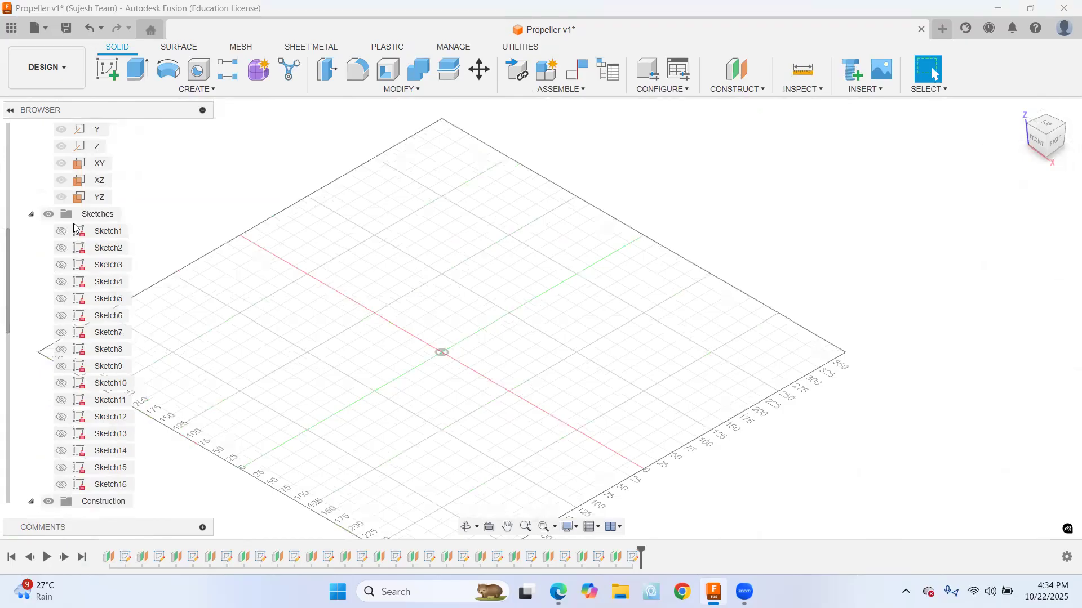
click(60, 216)
click(62, 232)
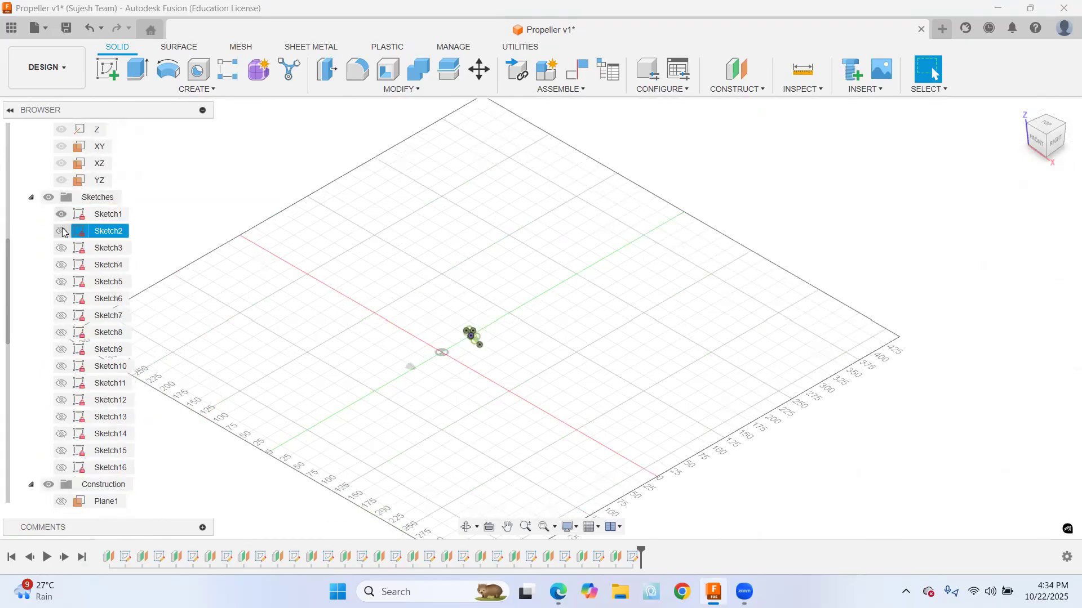
click(61, 248)
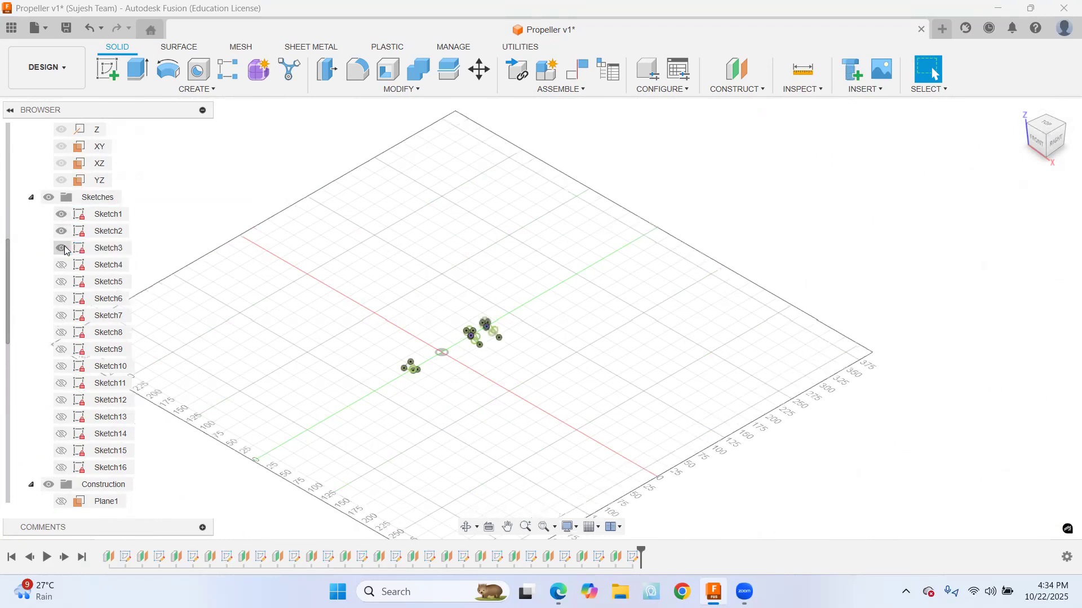
click(62, 265)
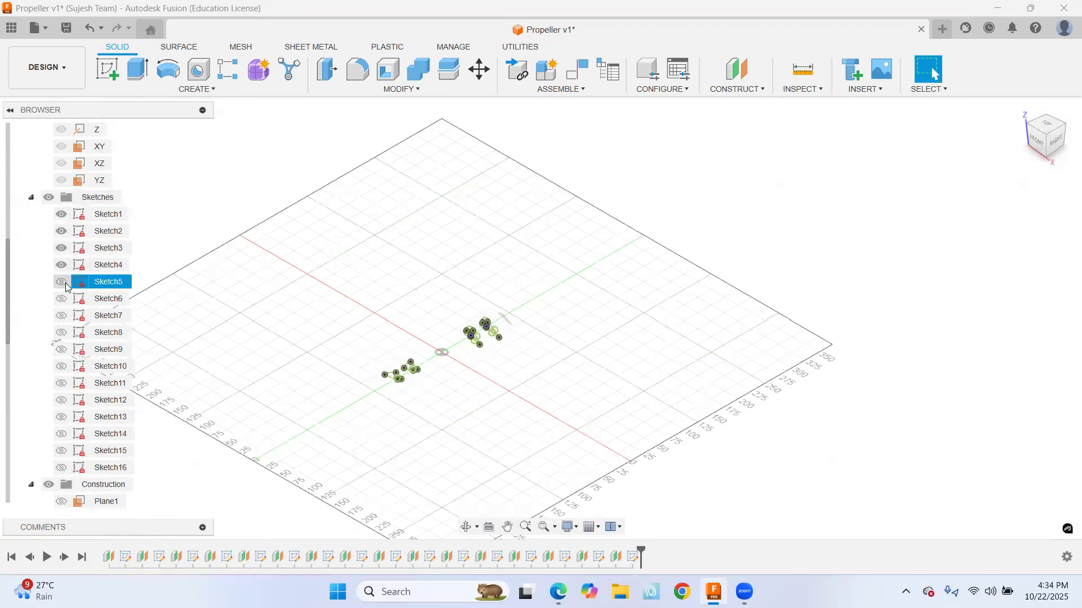
click(61, 282)
click(61, 298)
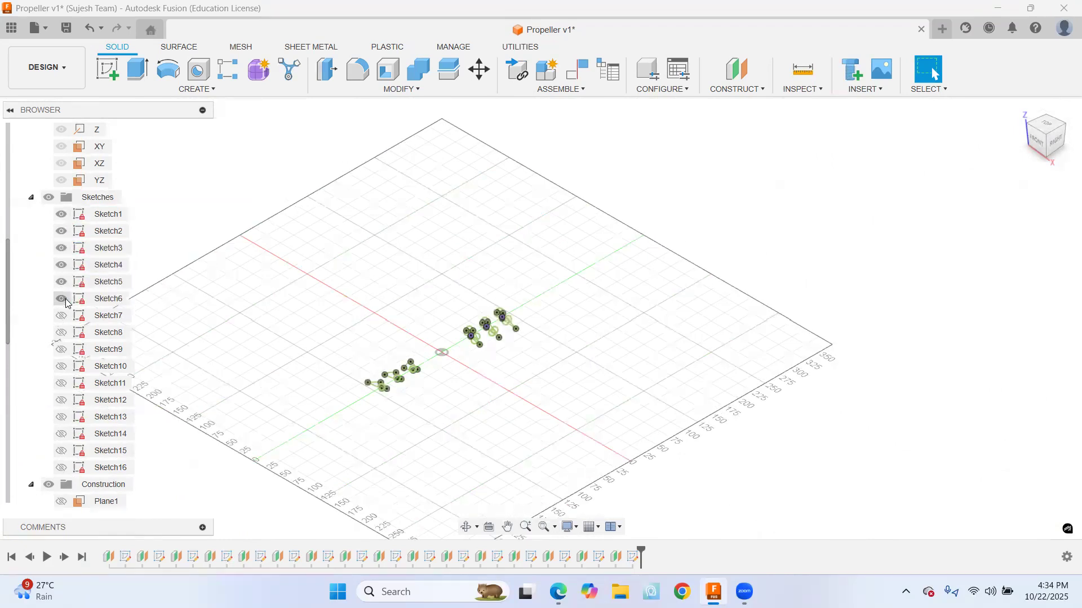
click(61, 316)
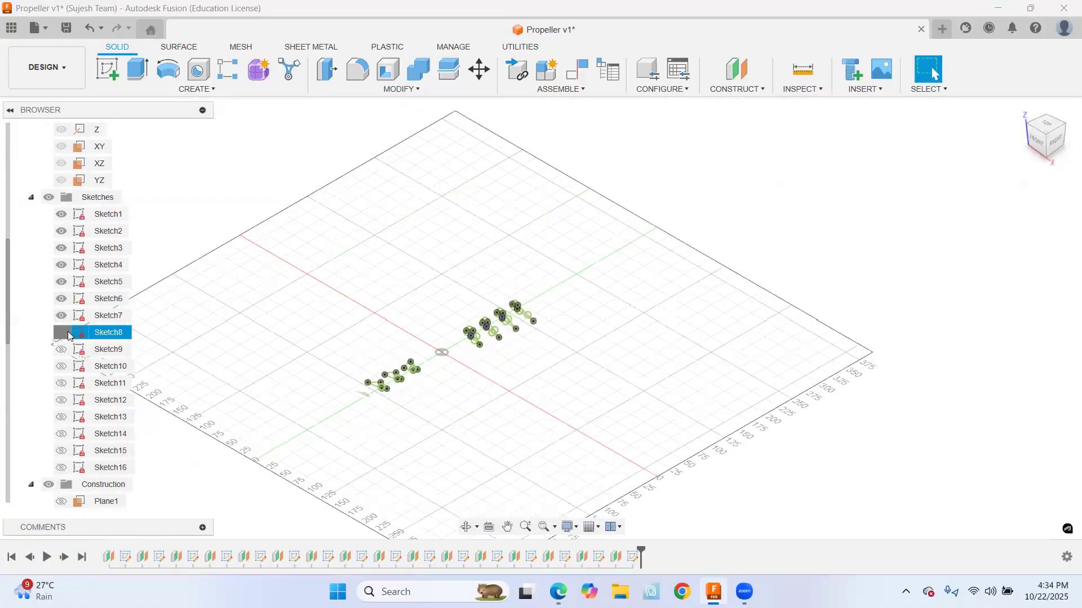
click(62, 332)
click(62, 349)
click(62, 366)
click(61, 383)
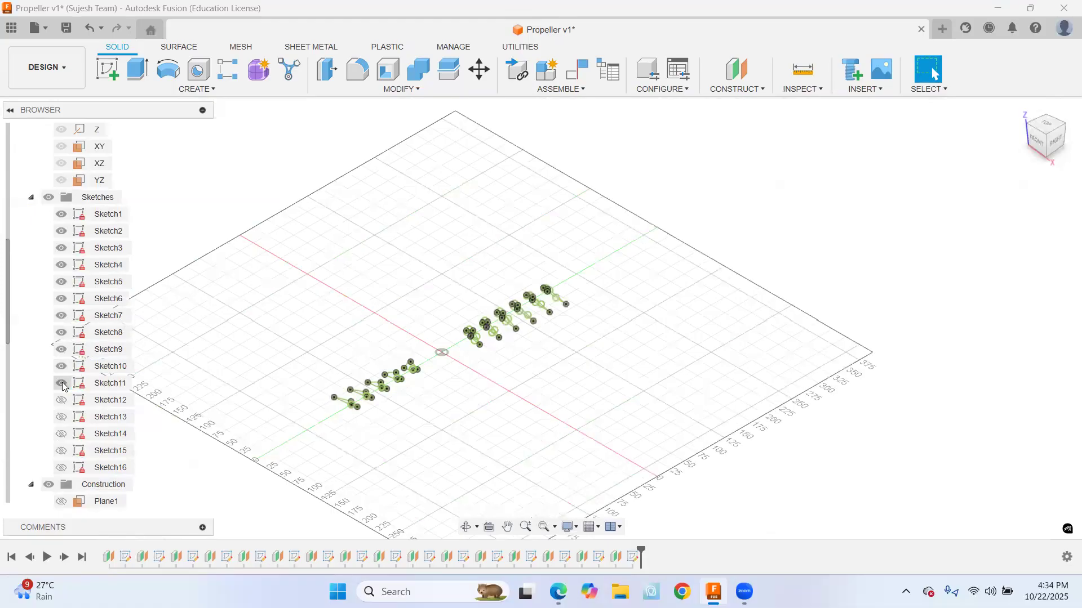
click(62, 400)
click(62, 417)
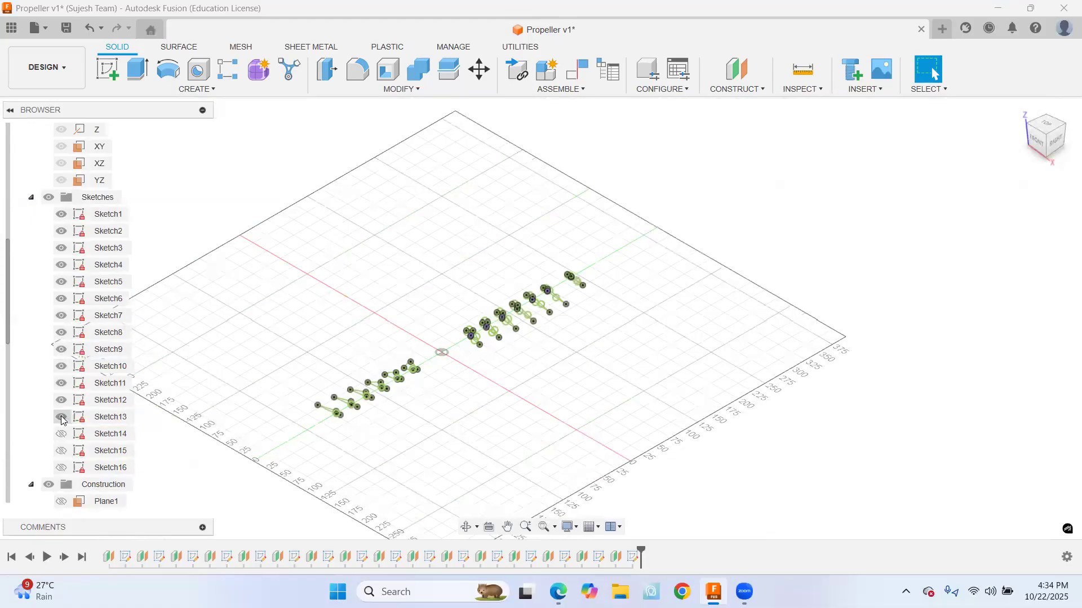
click(61, 434)
click(61, 450)
click(62, 467)
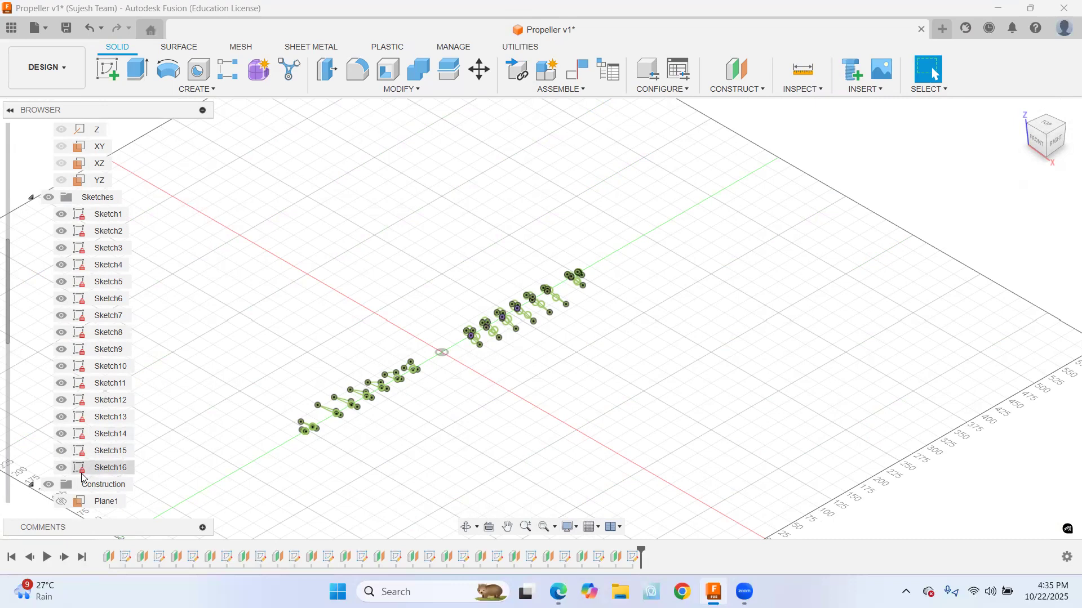
Toggle the visibility of the whole Sketches folder and leave it hidden
click(49, 198)
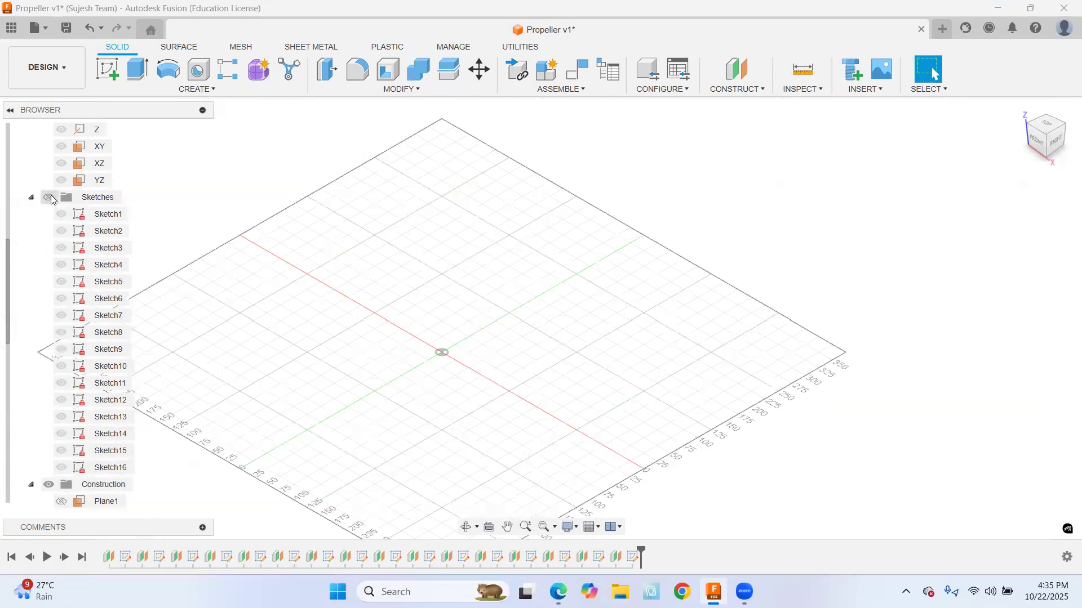
click(49, 197)
click(49, 198)
click(55, 200)
click(49, 198)
Start a new sketch on the front XZ plane and hide the Sketches folder again
click(108, 71)
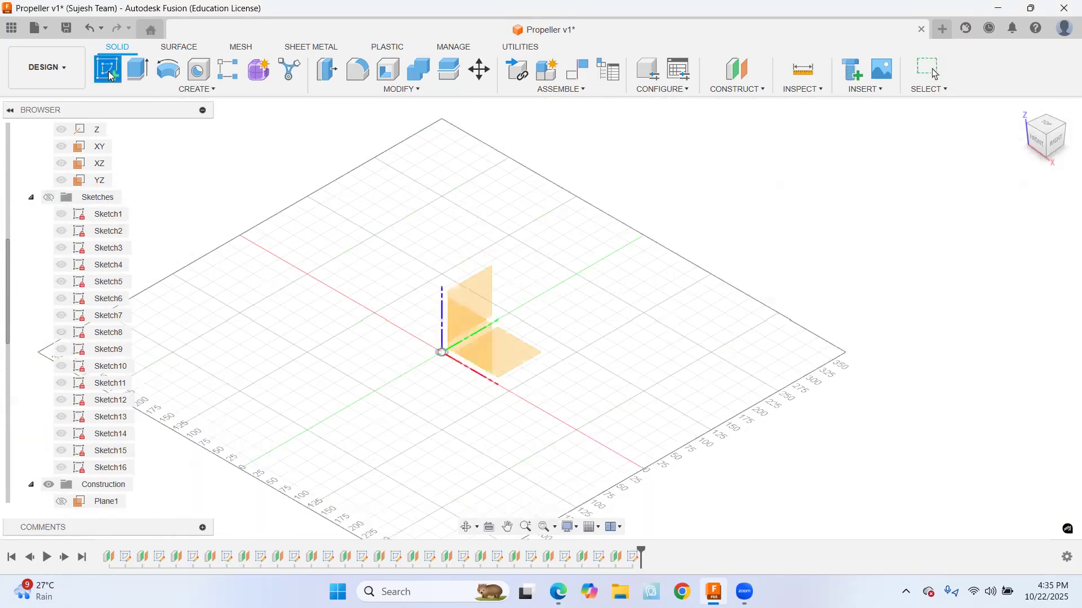
click(461, 337)
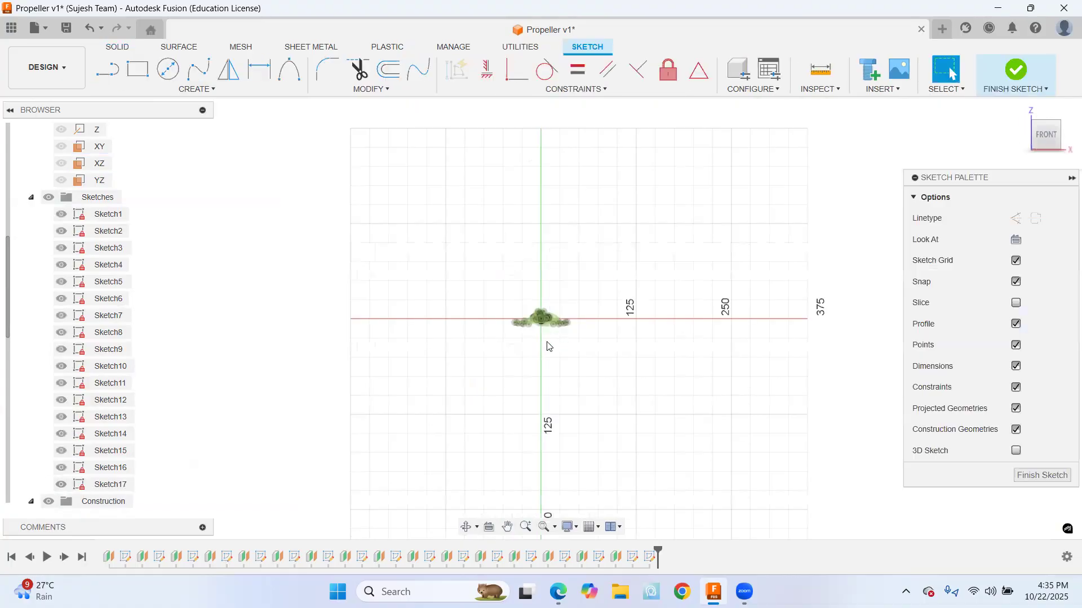
click(50, 199)
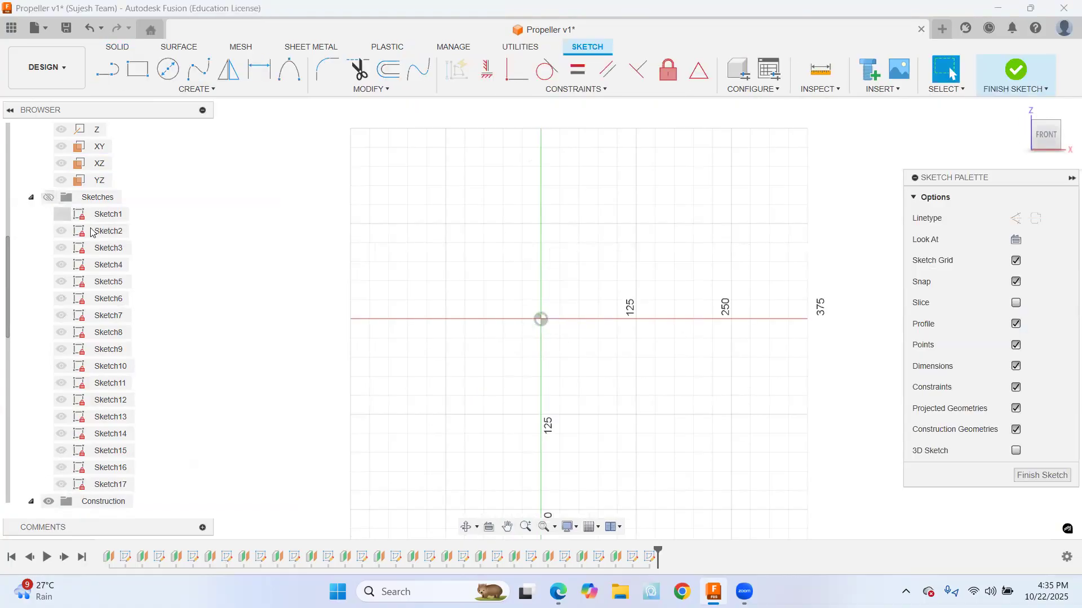
Draw an 8 mm vertical line upward from the origin in the front-plane sketch
scroll(585, 350, up, 3)
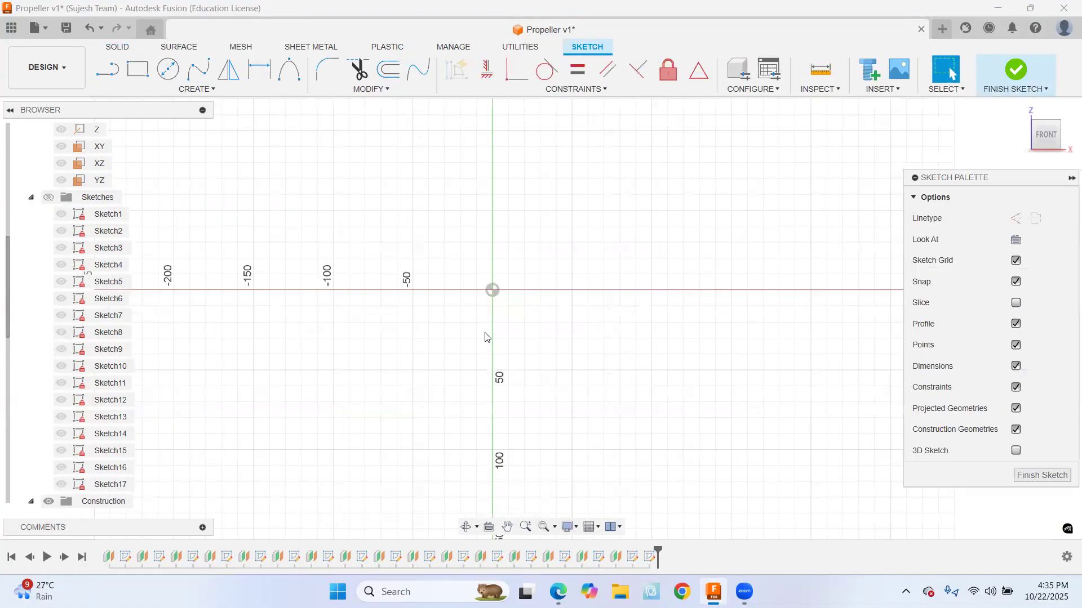
scroll(485, 337, up, 1)
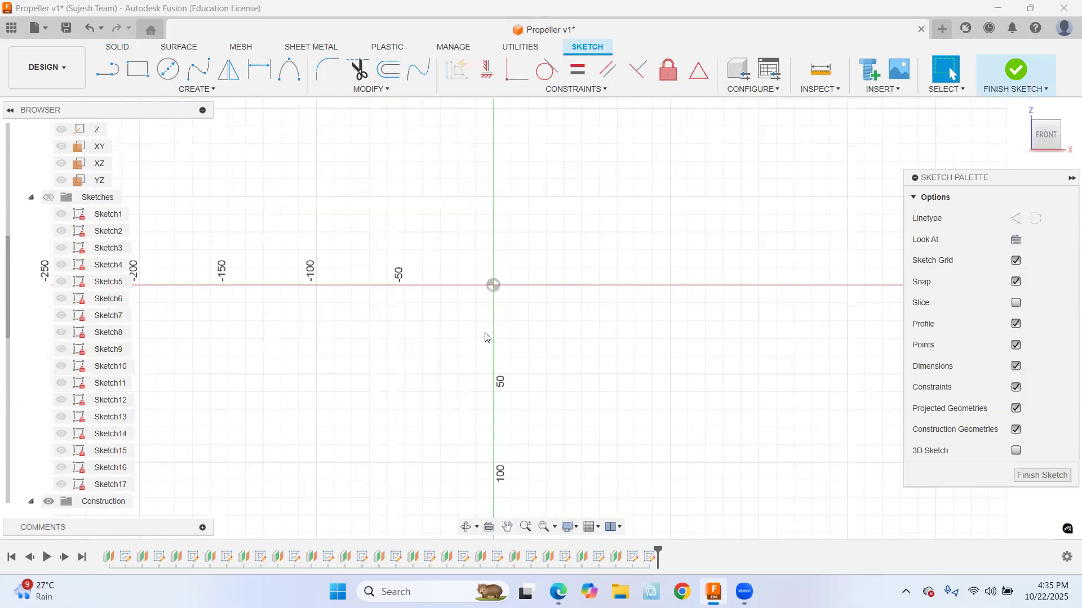
scroll(487, 337, up, 1)
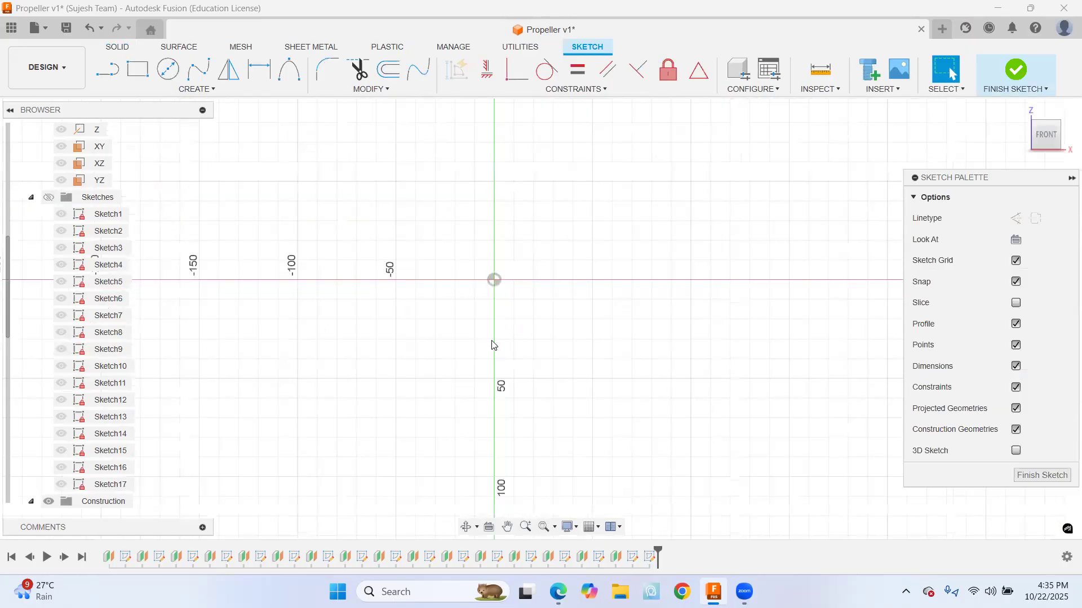
click(138, 73)
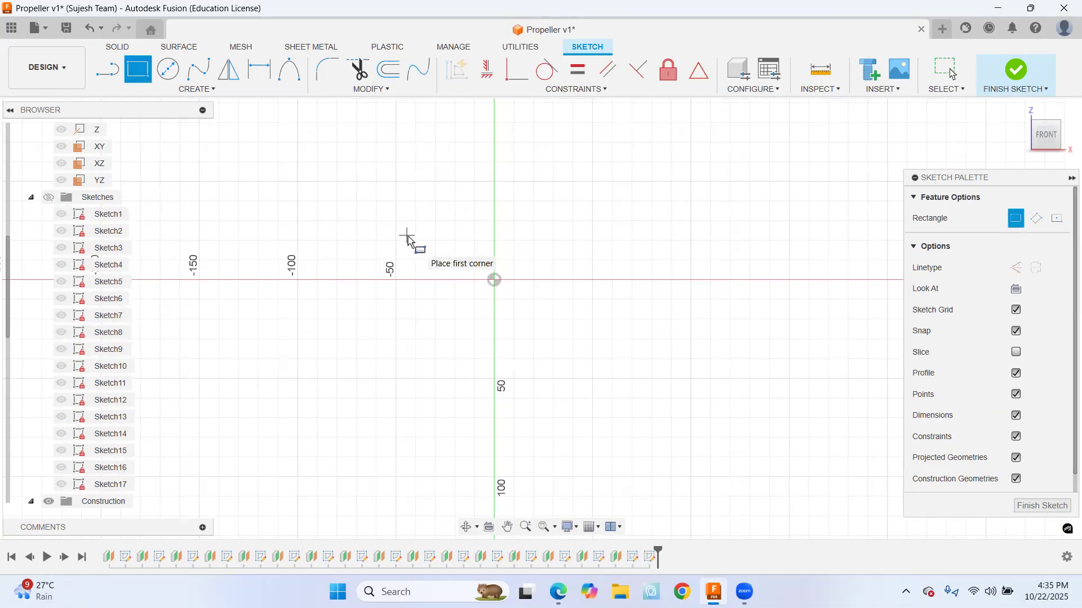
key(Escape)
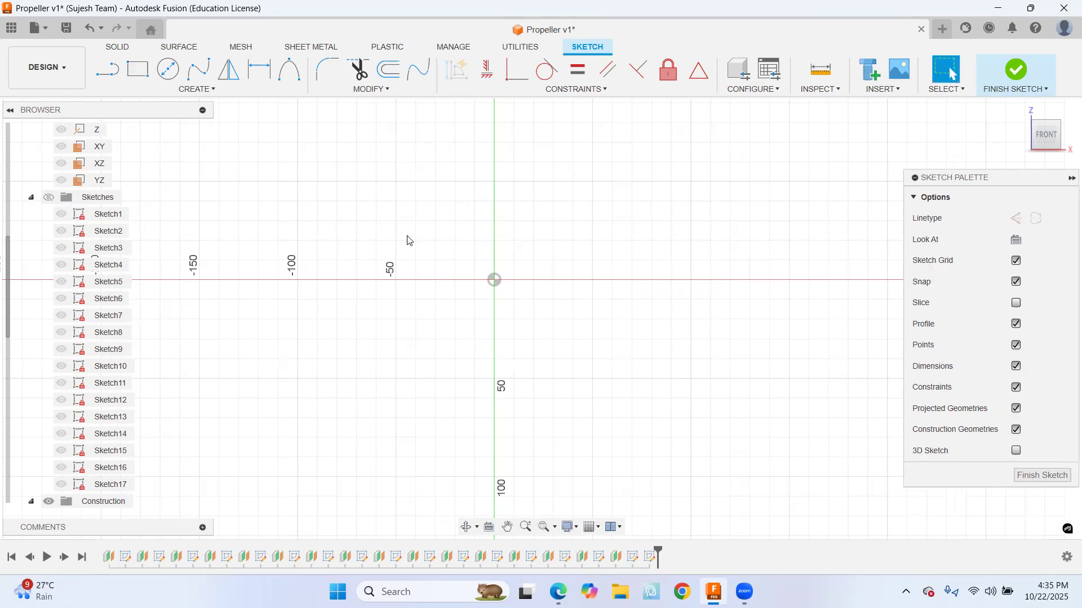
click(107, 70)
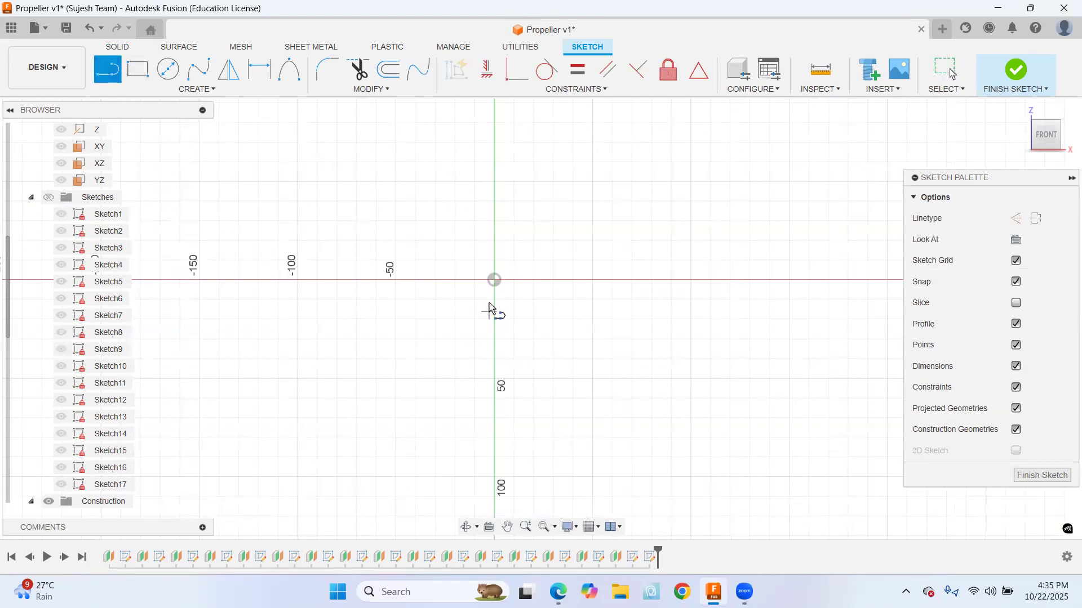
click(494, 280)
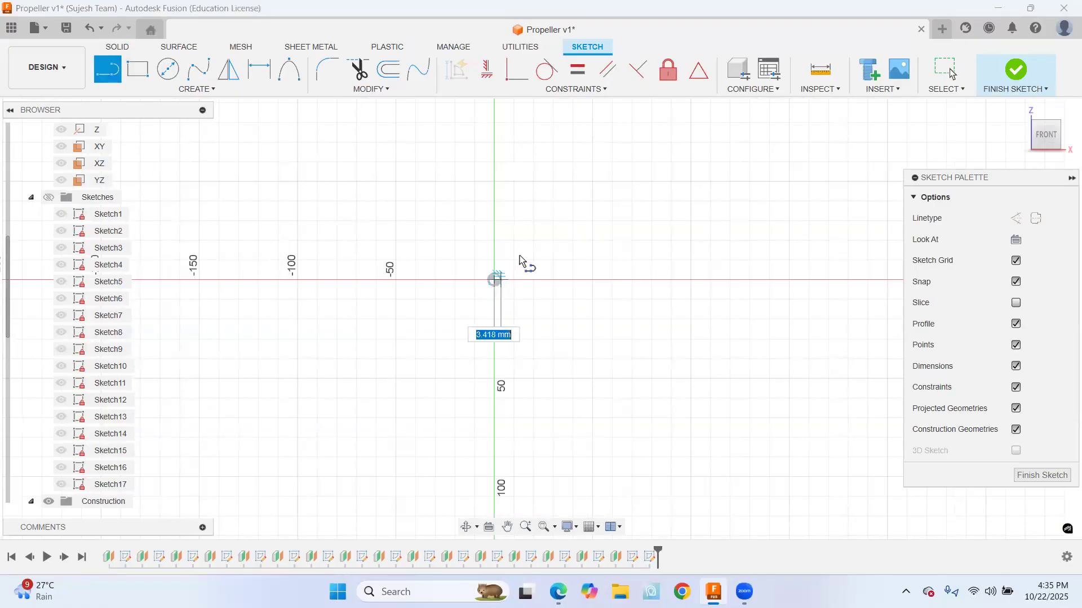
text(8)
key(Tab)
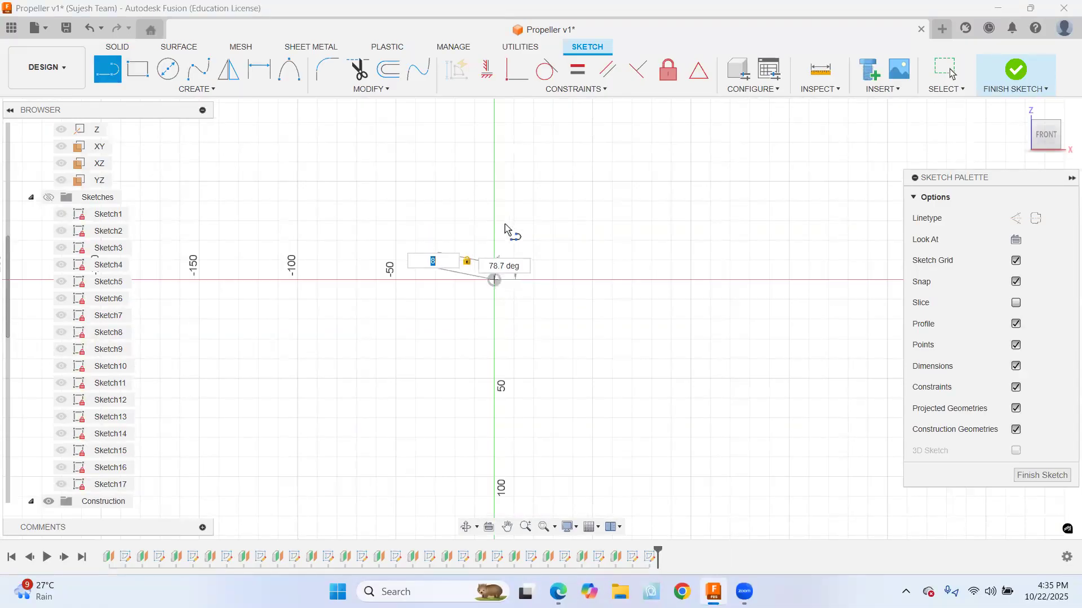
scroll(504, 225, up, 1)
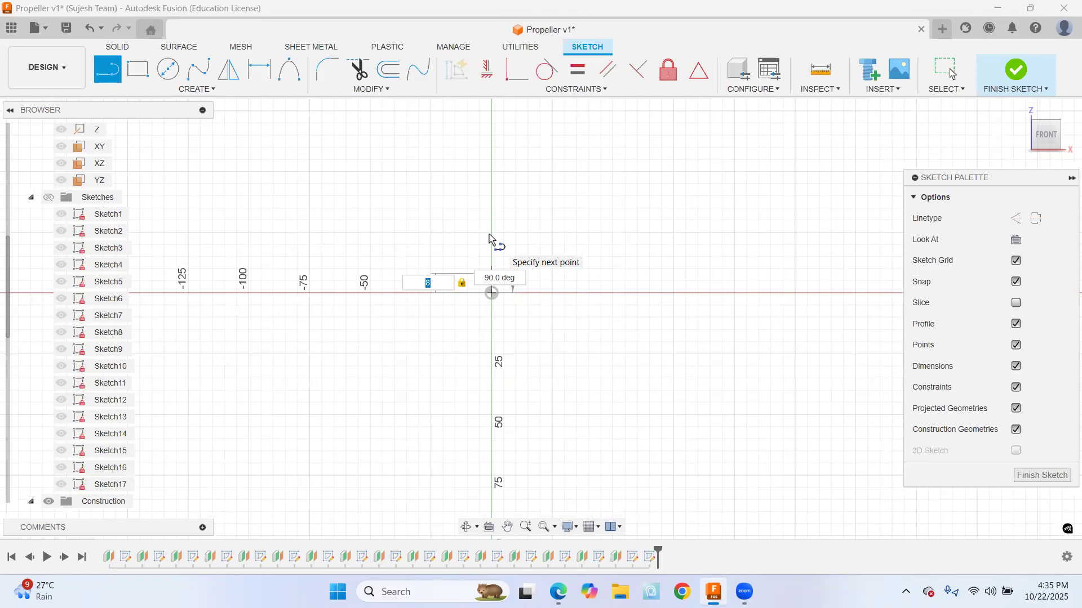
key(Return)
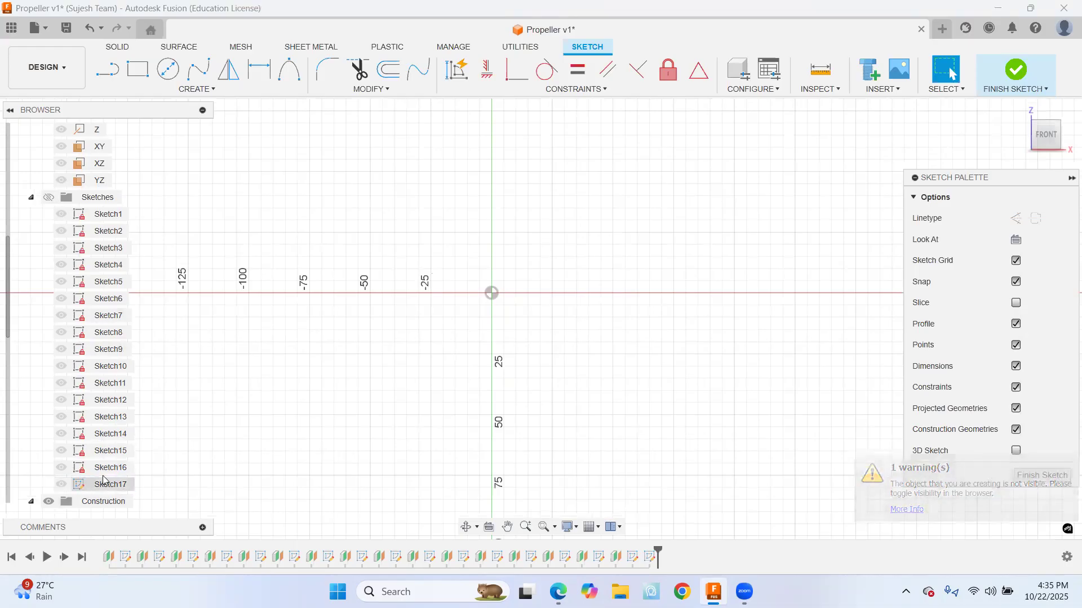
Show the Sketches folder and hide Sketch16 through Sketch1 individually, leaving only Sketch17 visible
scroll(164, 462, up, 1)
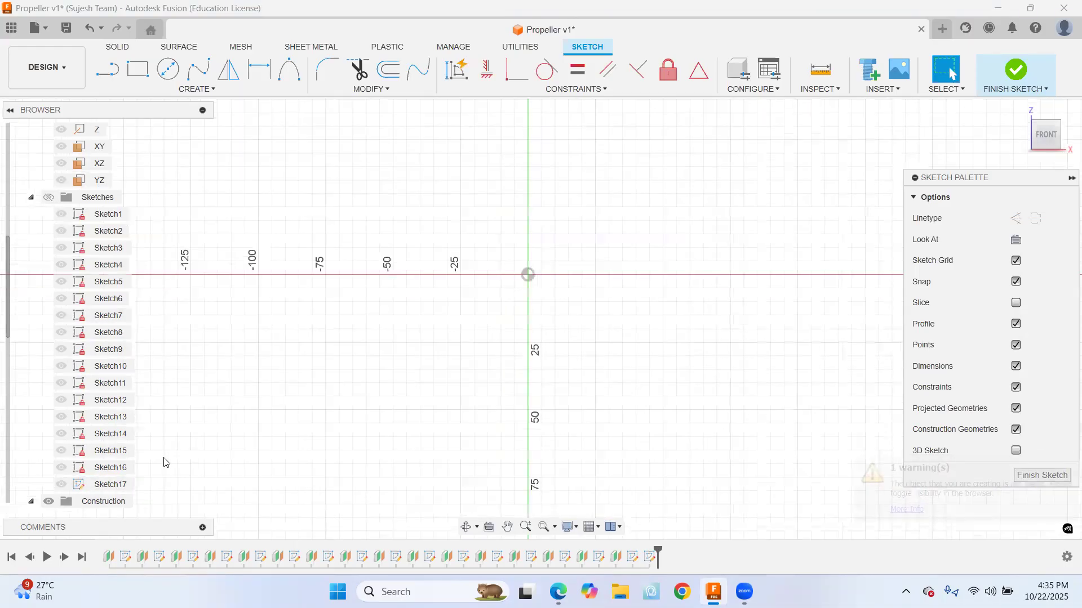
click(49, 197)
click(61, 468)
click(61, 451)
click(61, 434)
click(61, 417)
click(61, 400)
click(61, 383)
click(61, 367)
click(61, 349)
click(61, 332)
click(62, 316)
click(61, 298)
click(61, 282)
click(62, 265)
click(61, 248)
click(61, 231)
click(61, 214)
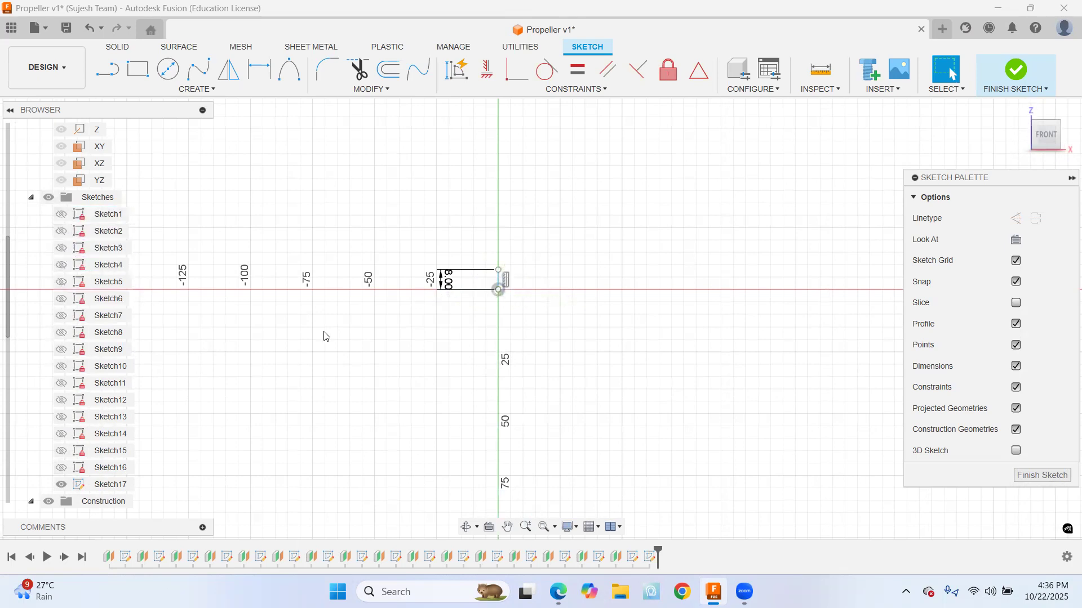
Hide the sketch dimensions and draw a 19 mm horizontal line leftward from the upper end of the vertical line
scroll(521, 312, up, 1)
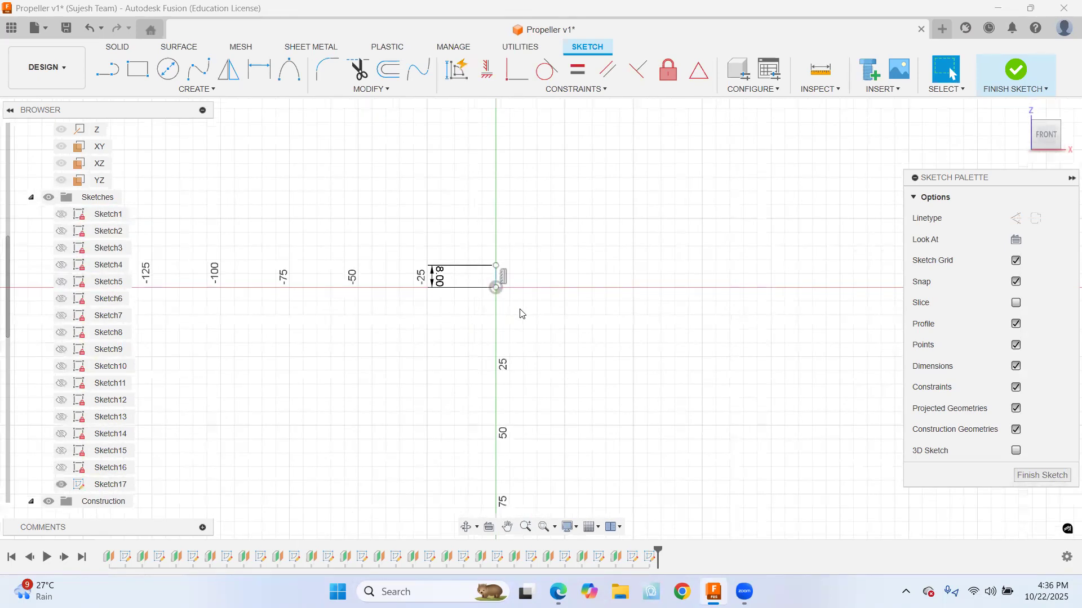
scroll(521, 313, up, 1)
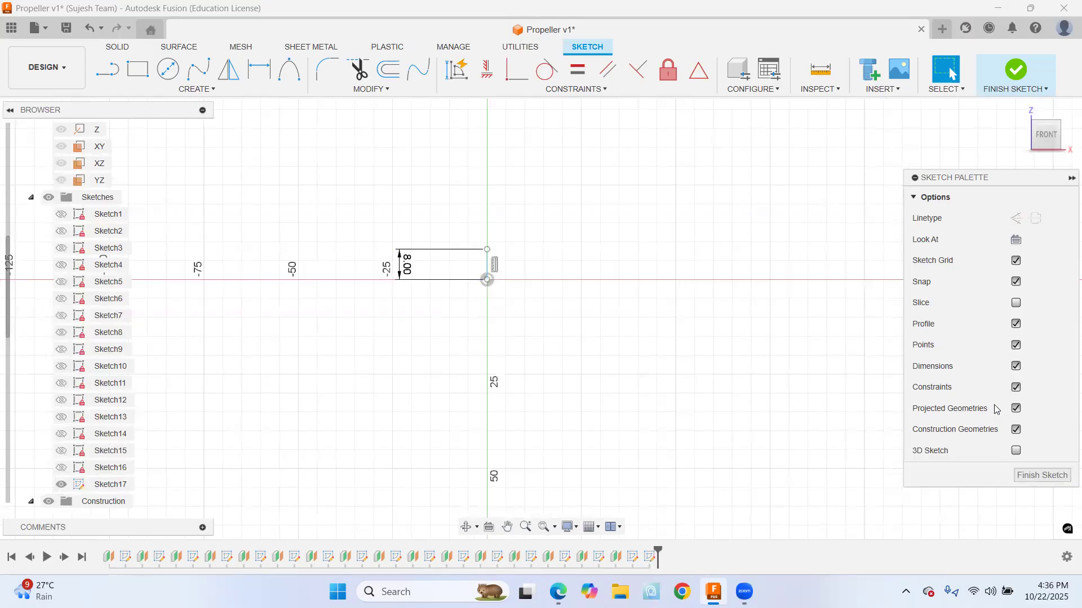
click(1016, 367)
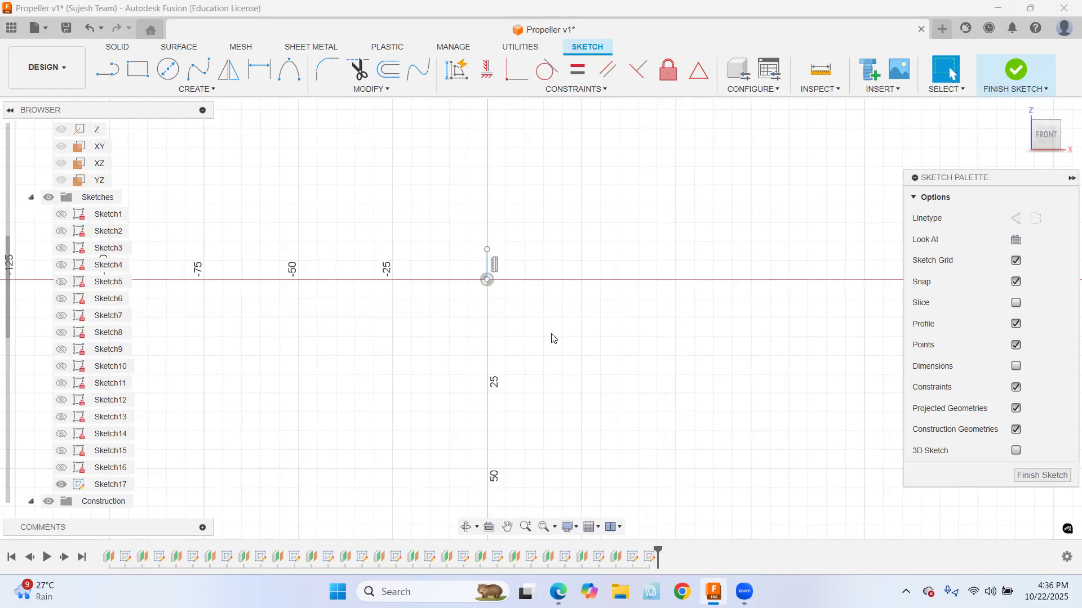
key(l)
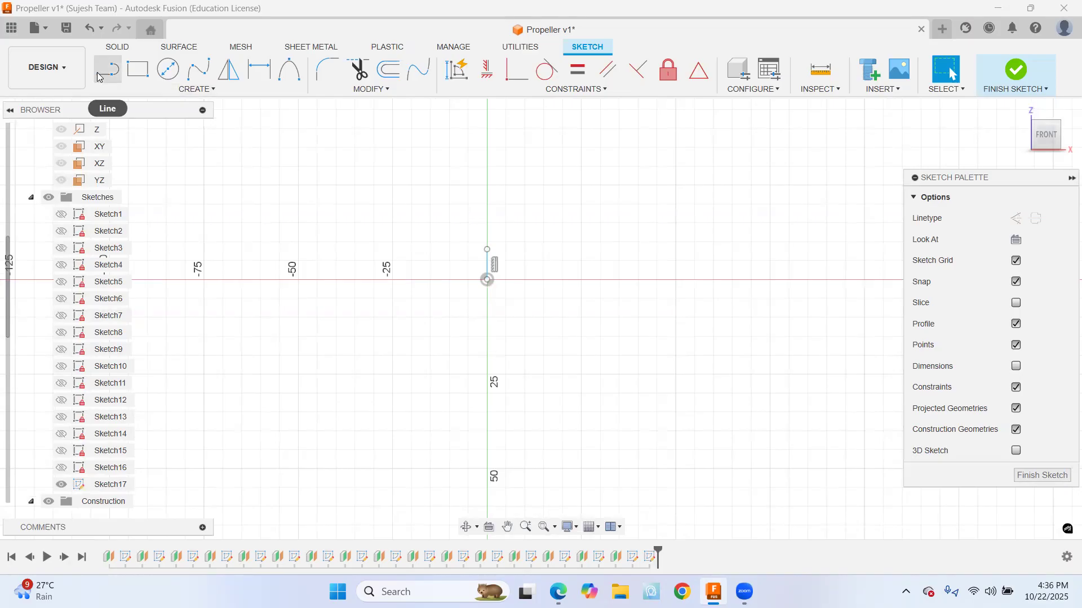
drag(488, 250, 402, 254)
text(19)
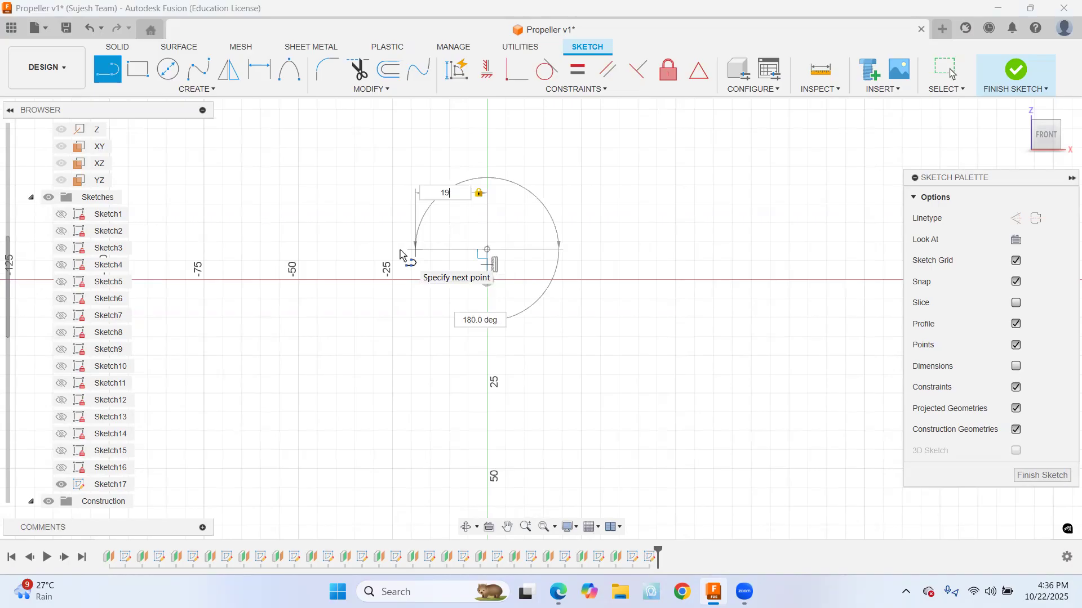
click(399, 252)
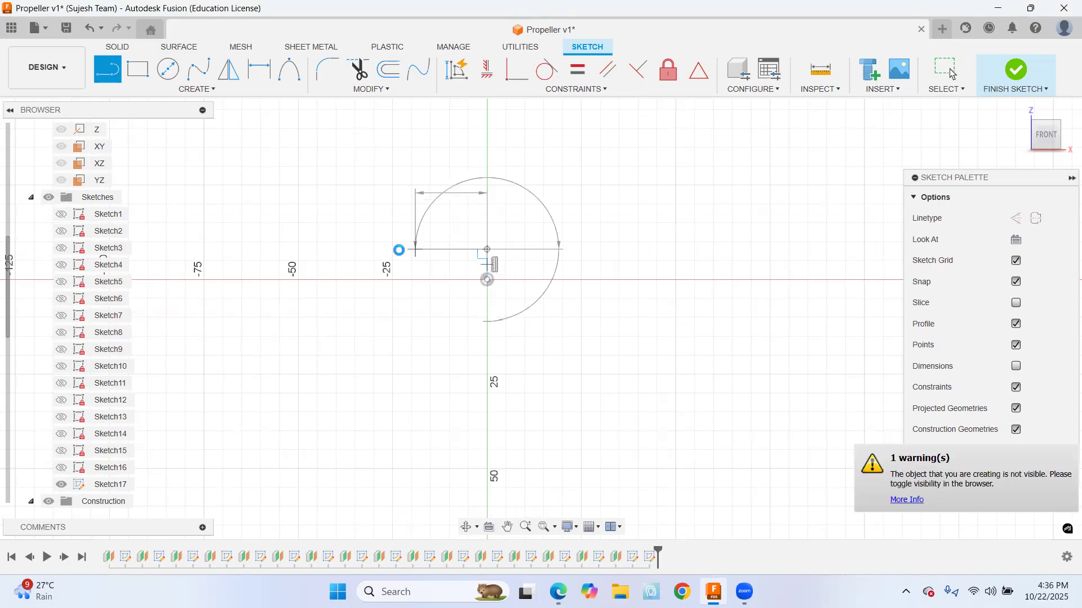
key(Escape)
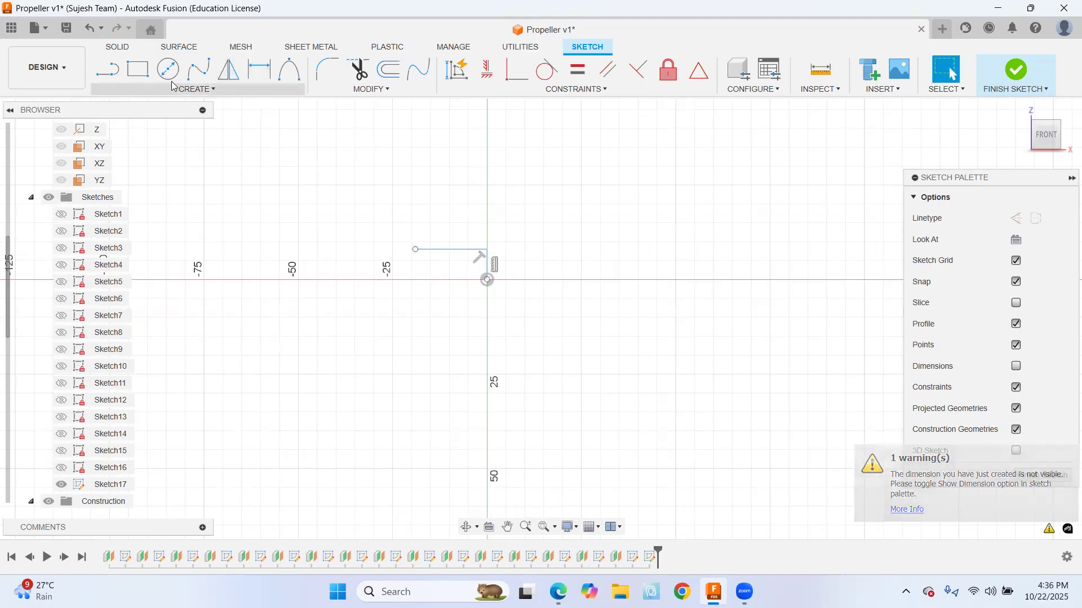
Draw a rectangle 38 mm wide and 16 mm high downward from the free end of the horizontal line, centred on the origin
click(138, 69)
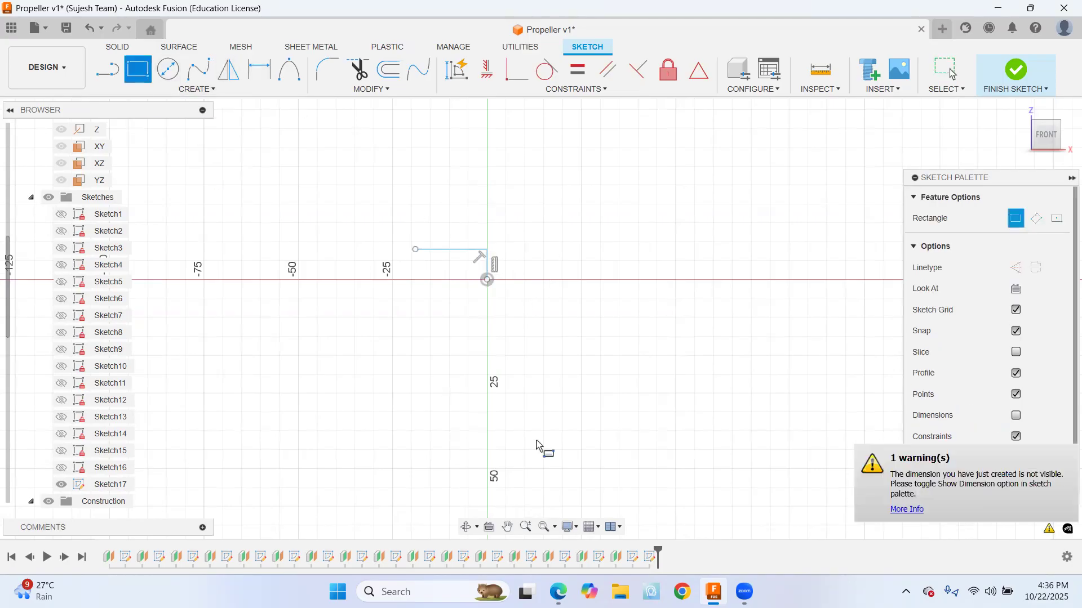
click(416, 250)
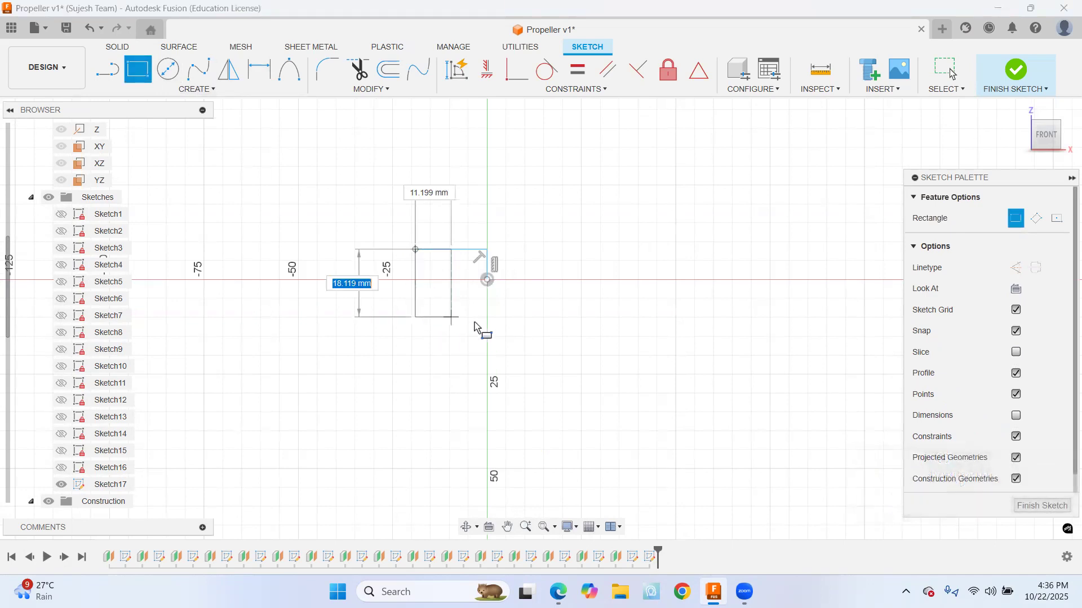
text(16)
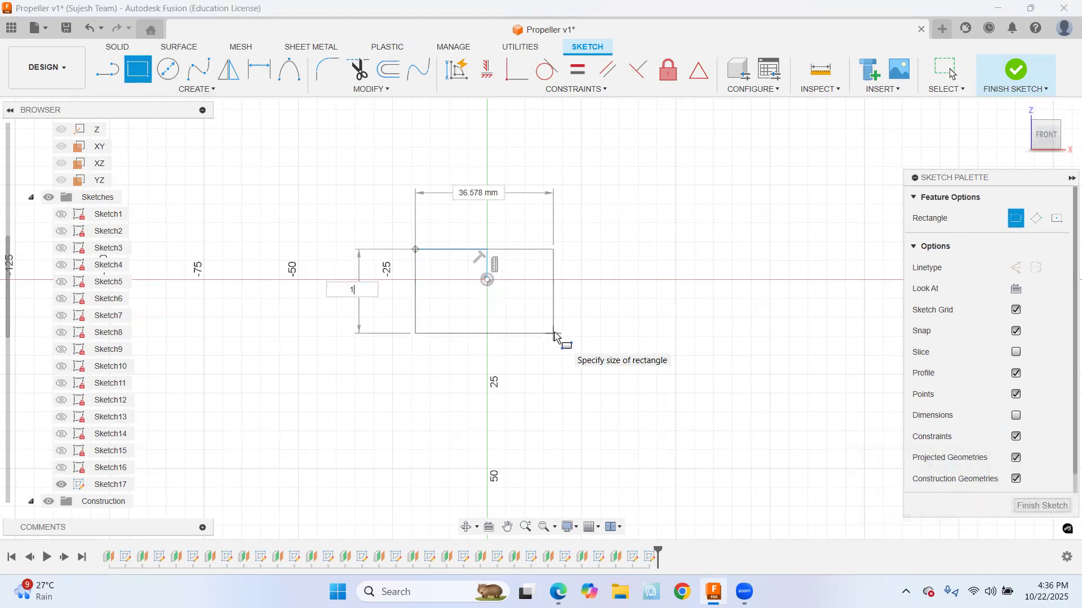
key(Tab)
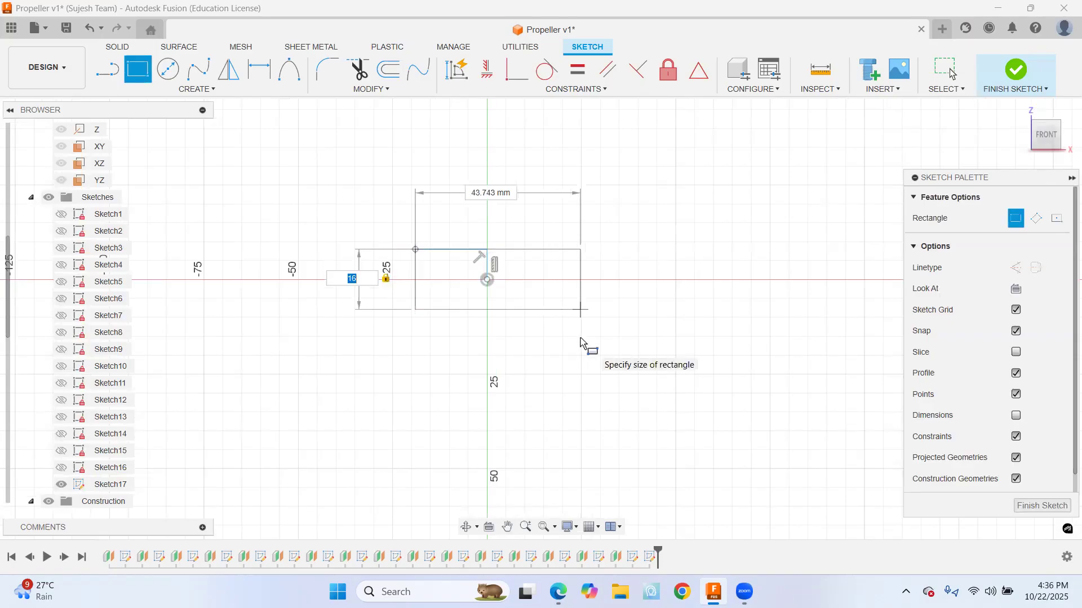
key(Tab)
text(38)
key(Tab)
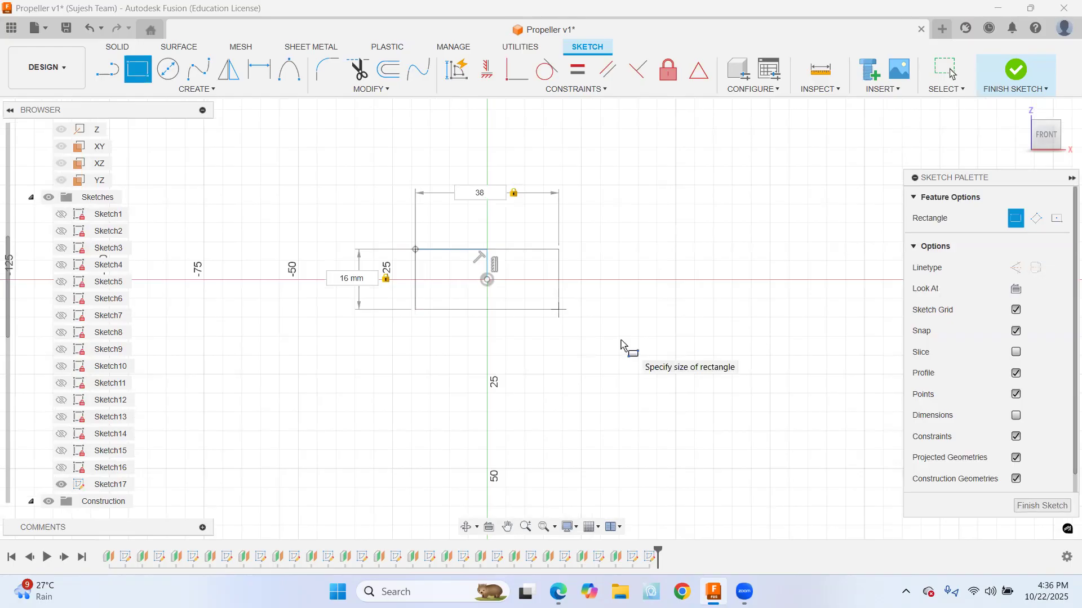
key(Return)
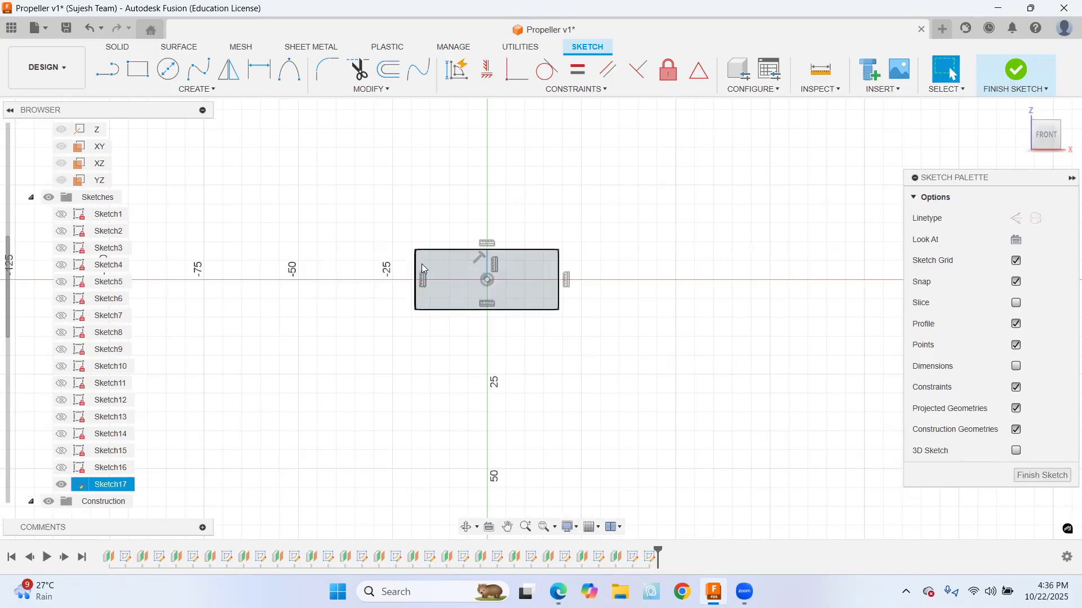
Delete the 19 mm horizontal and 8 mm vertical helper lines, keeping only the rectangle
scroll(440, 267, down, 2)
scroll(474, 275, up, 5)
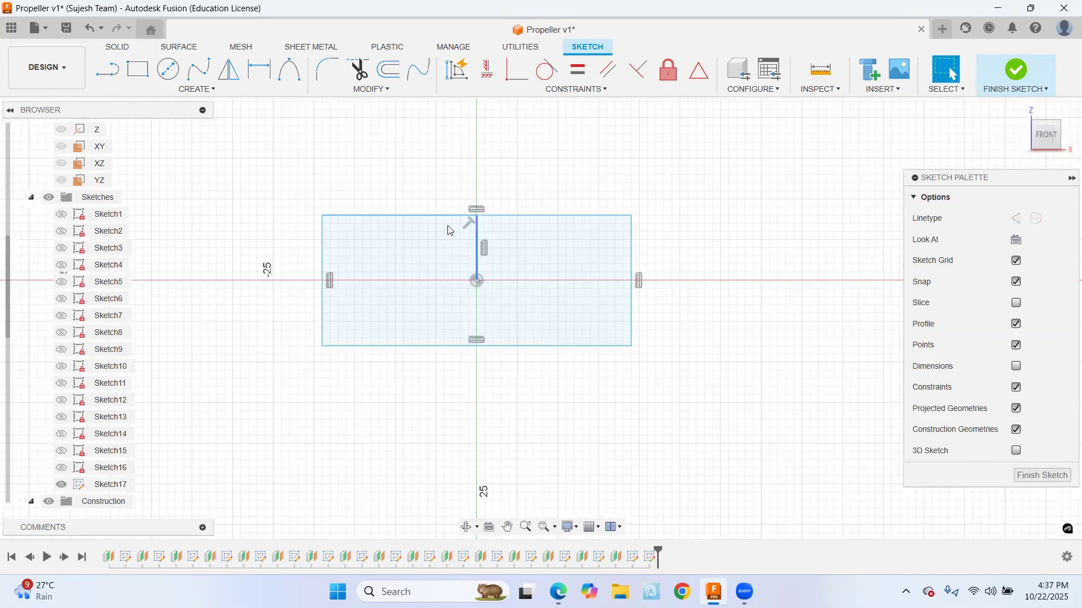
click(442, 216)
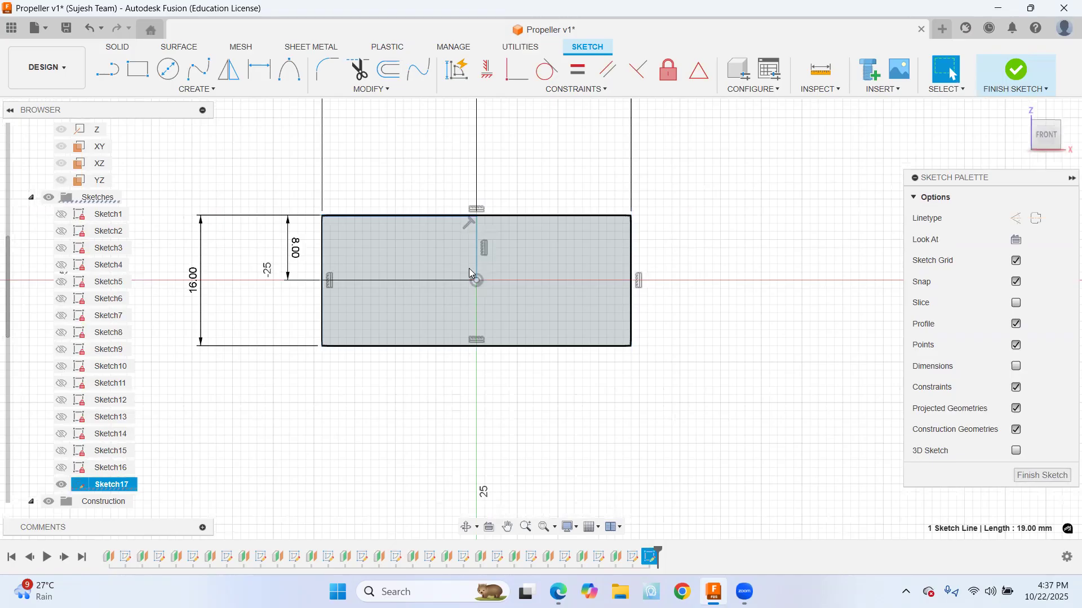
click(535, 122)
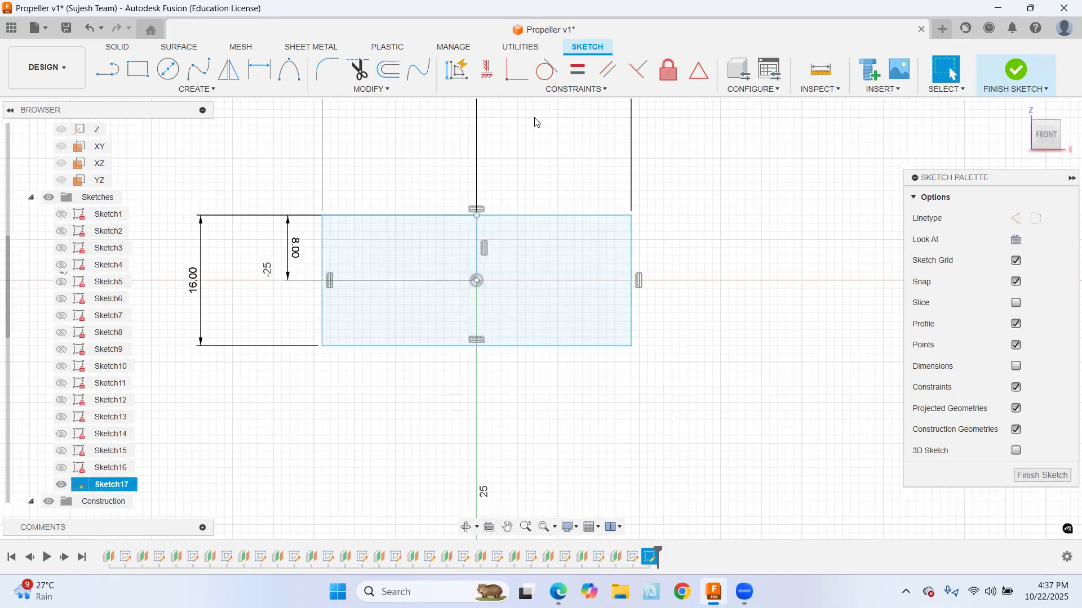
click(478, 232)
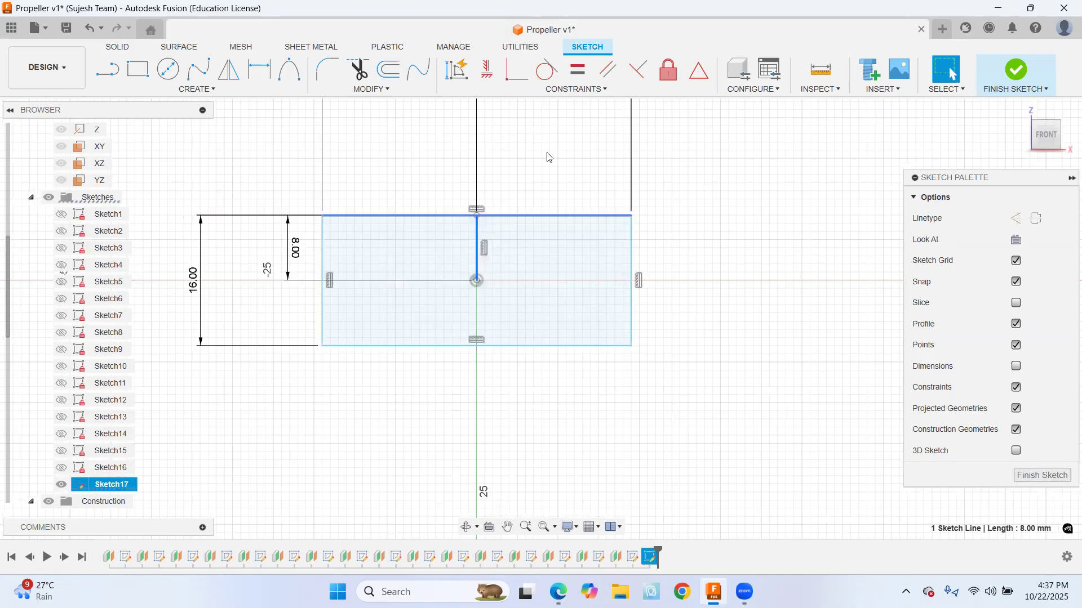
key(Delete)
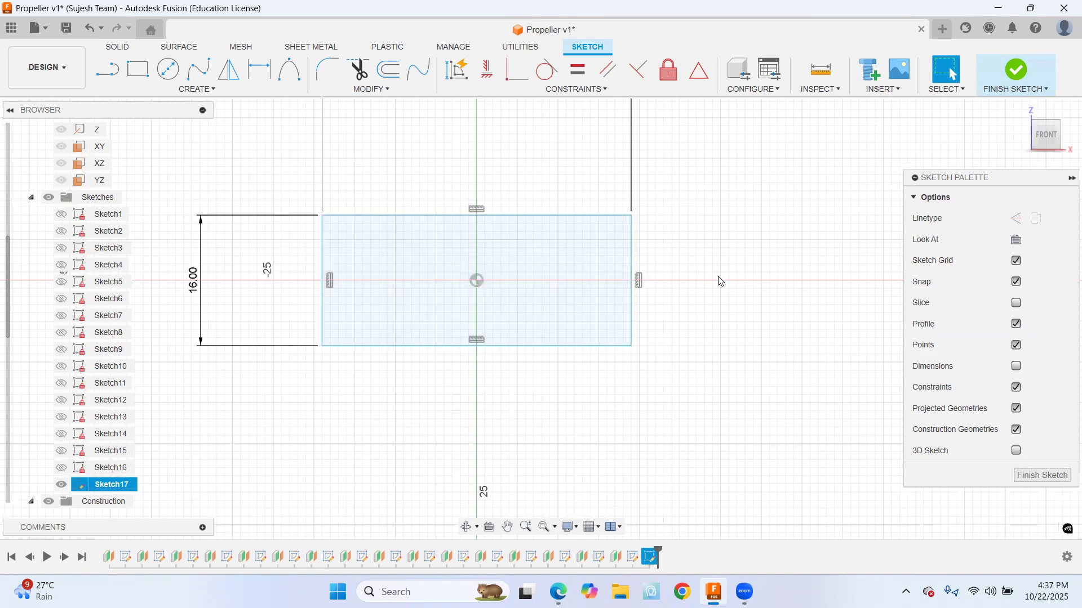
Lock the whole rectangle in place with the Fix constraint, finish the sketch and view the model isometrically
scroll(720, 280, down, 1)
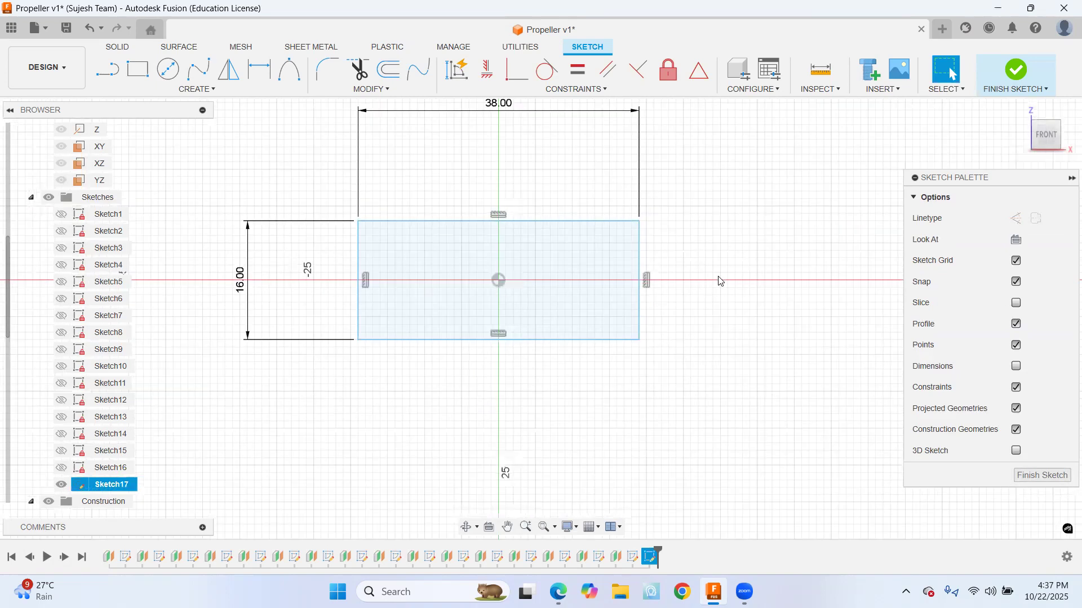
scroll(720, 281, down, 1)
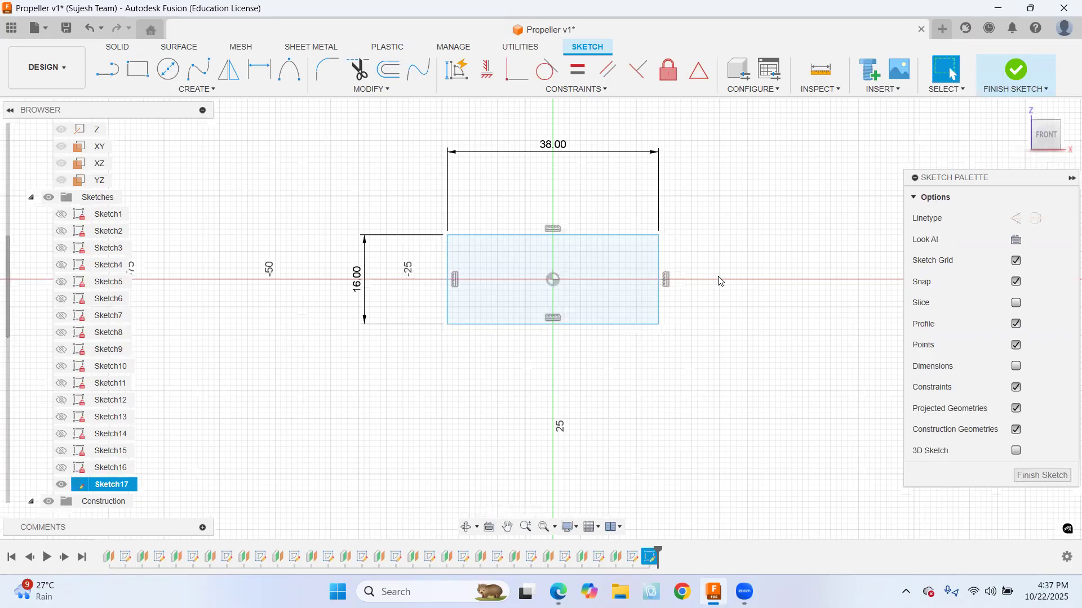
click(665, 77)
drag(406, 198, 726, 380)
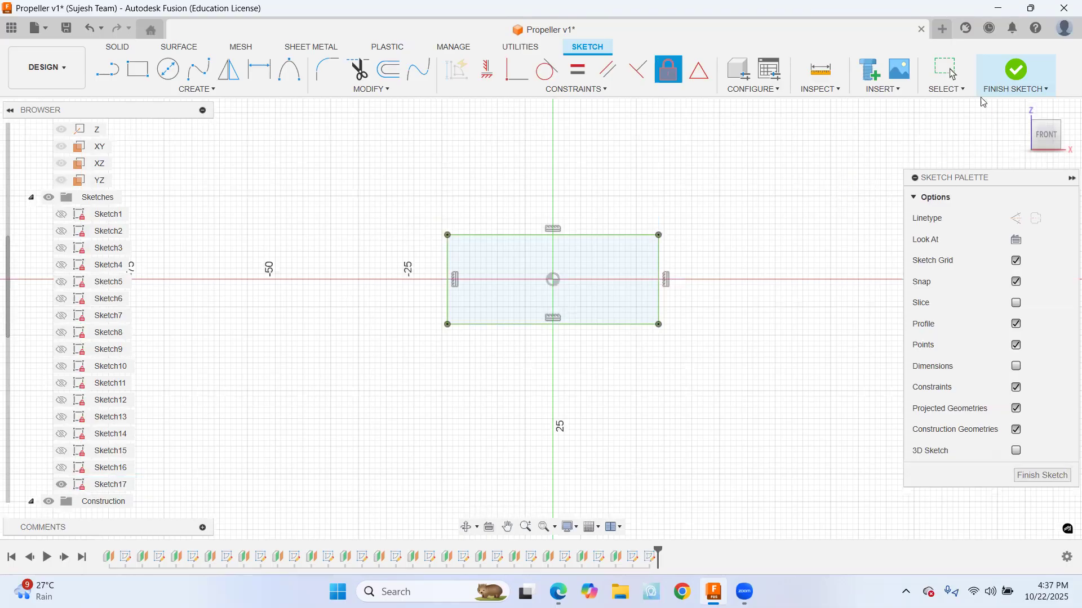
click(1016, 70)
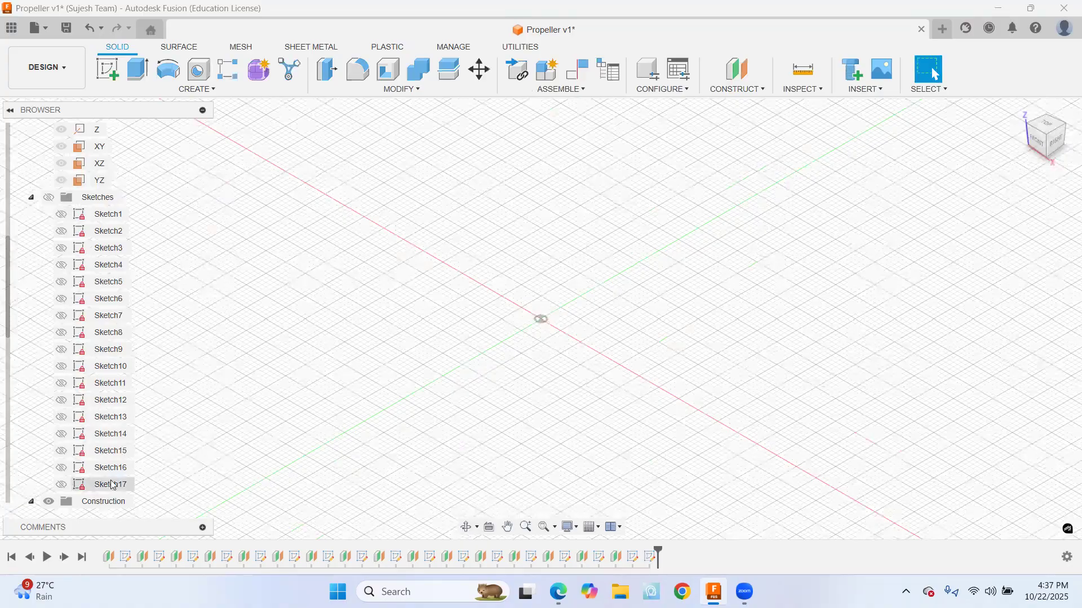
click(1020, 110)
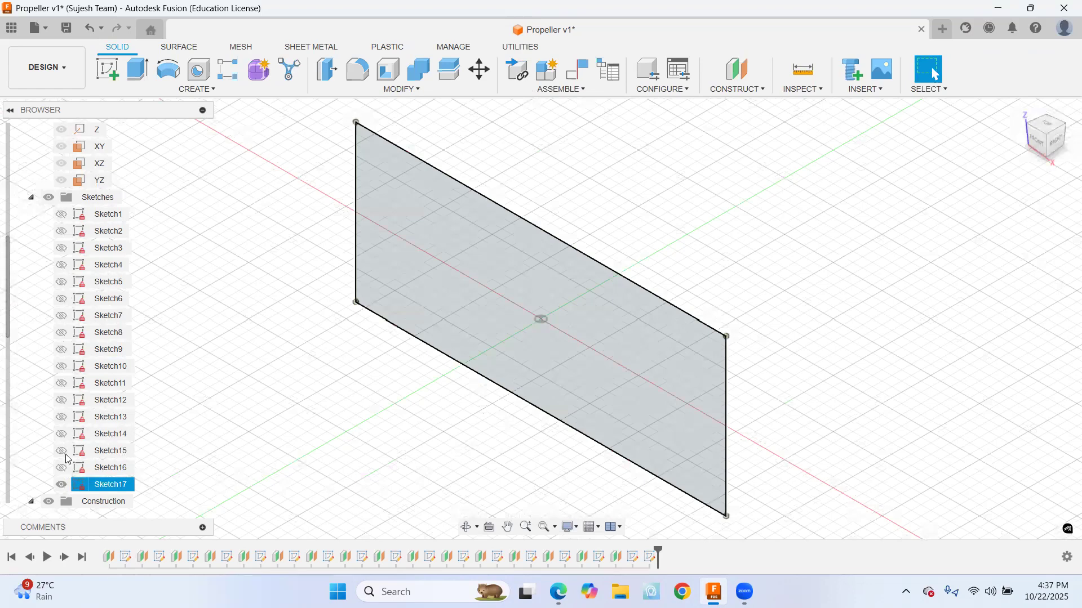
Show all the hidden section sketches, Sketch1 to Sketch16, and save the design as a new version
click(63, 417)
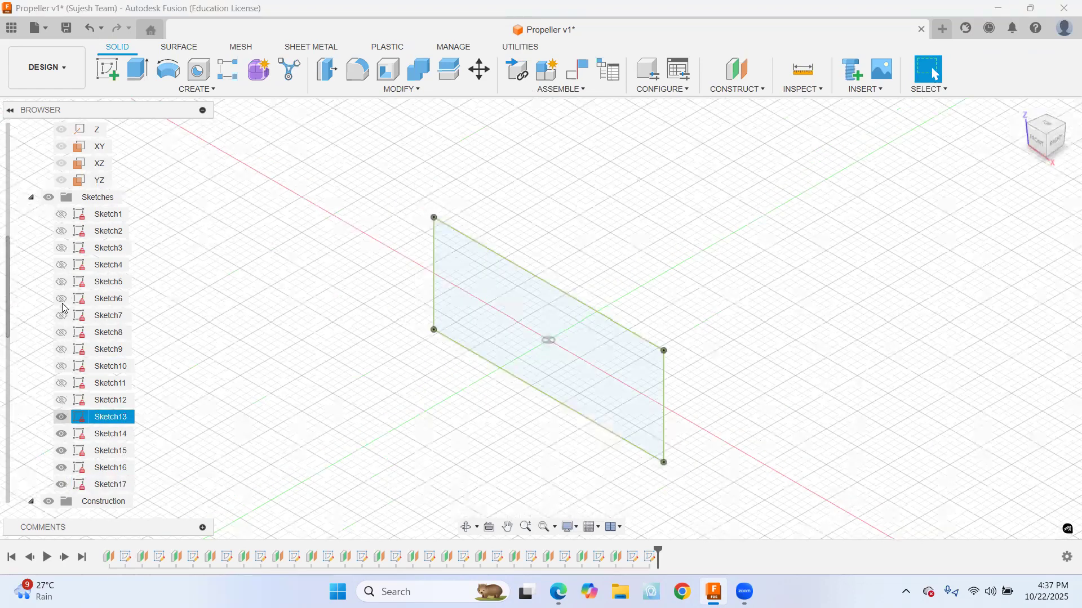
click(63, 285)
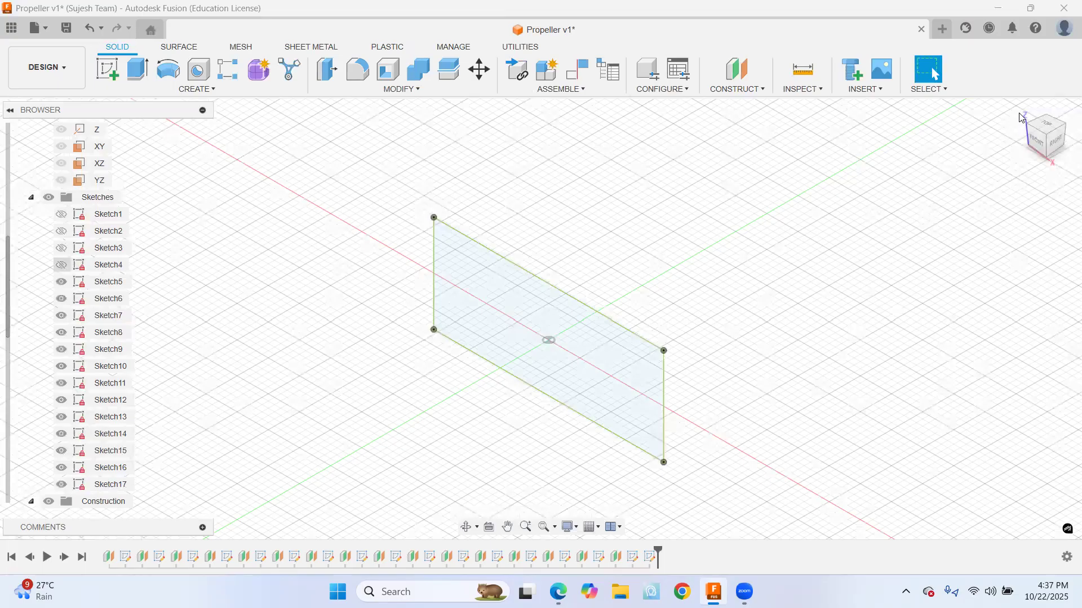
click(544, 527)
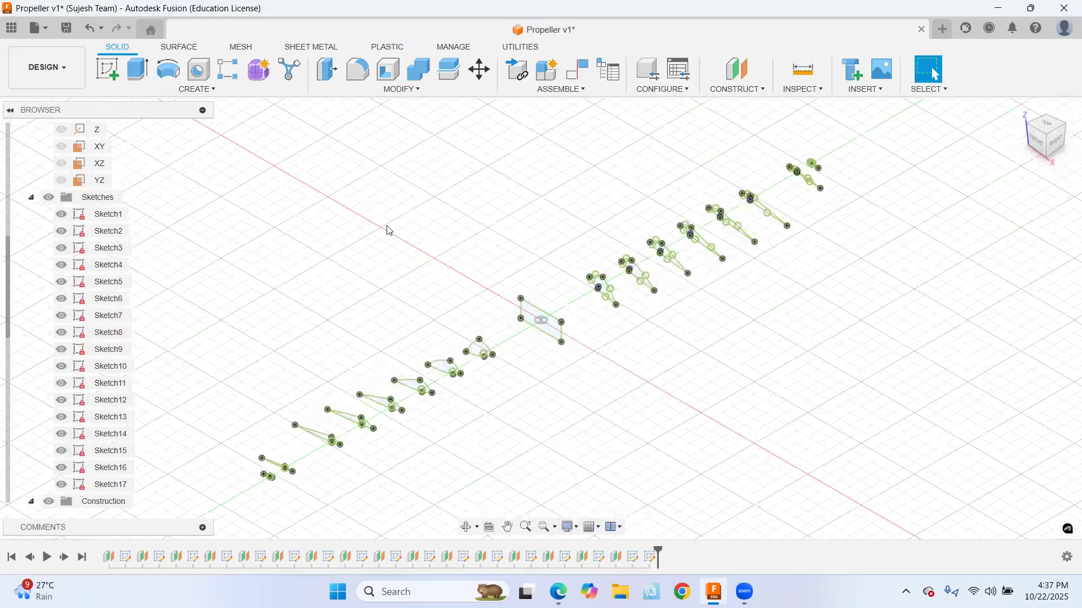
click(66, 27)
click(535, 327)
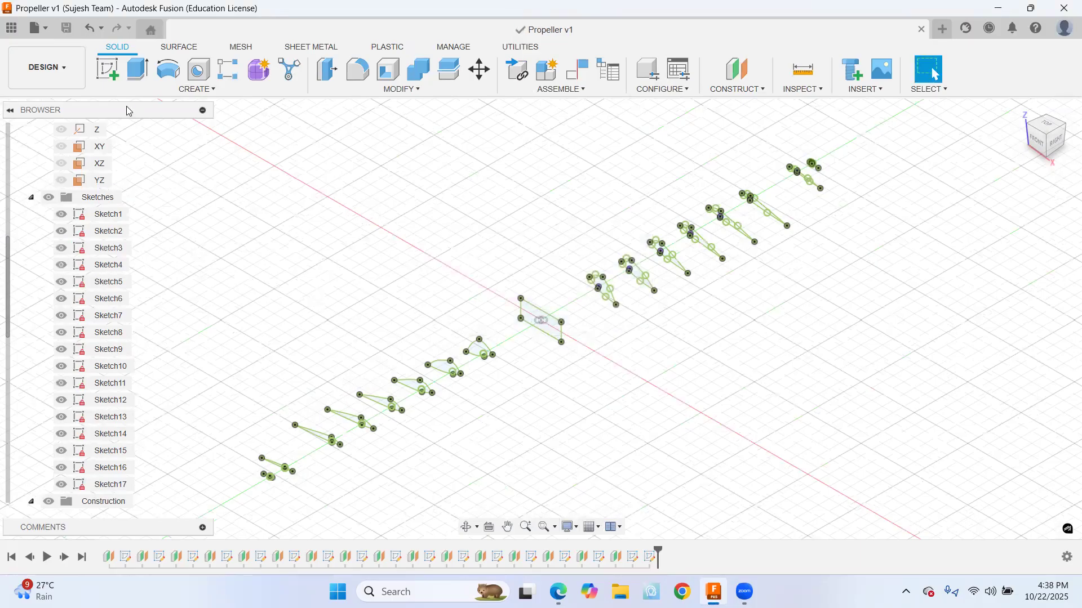
Start a loft and select the three outermost airfoil sections of the rear blade, from Sketch15 inward through Sketch13 and Sketch11
click(161, 95)
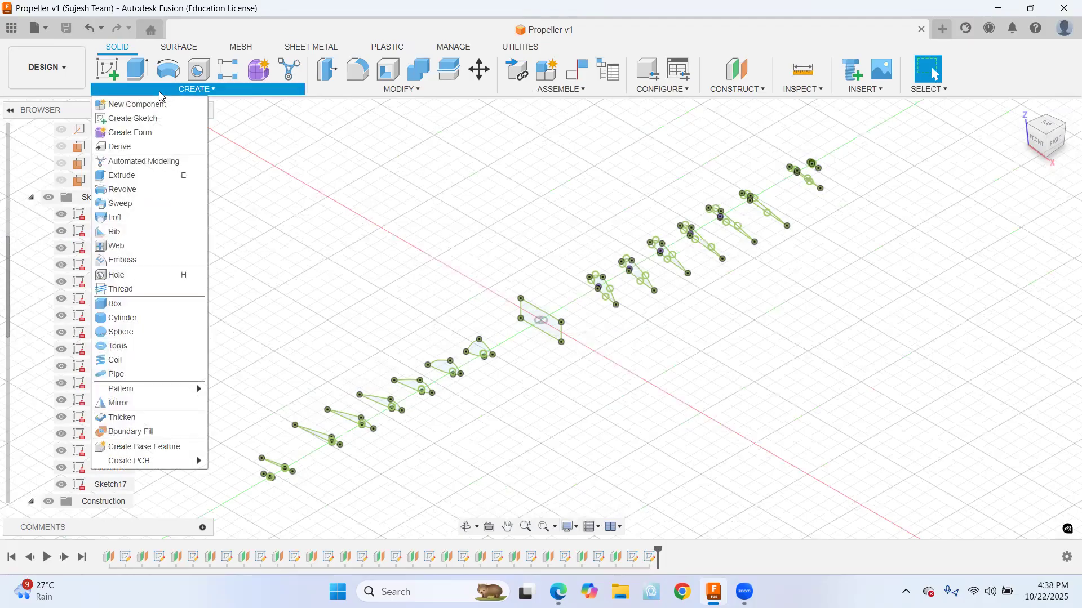
click(135, 218)
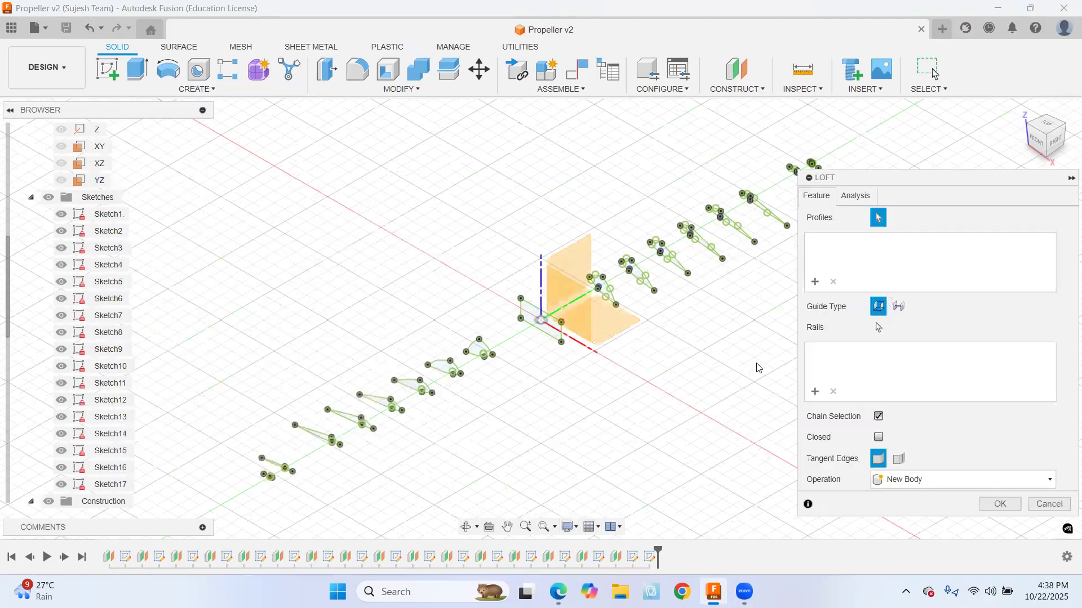
drag(974, 177, 1031, 156)
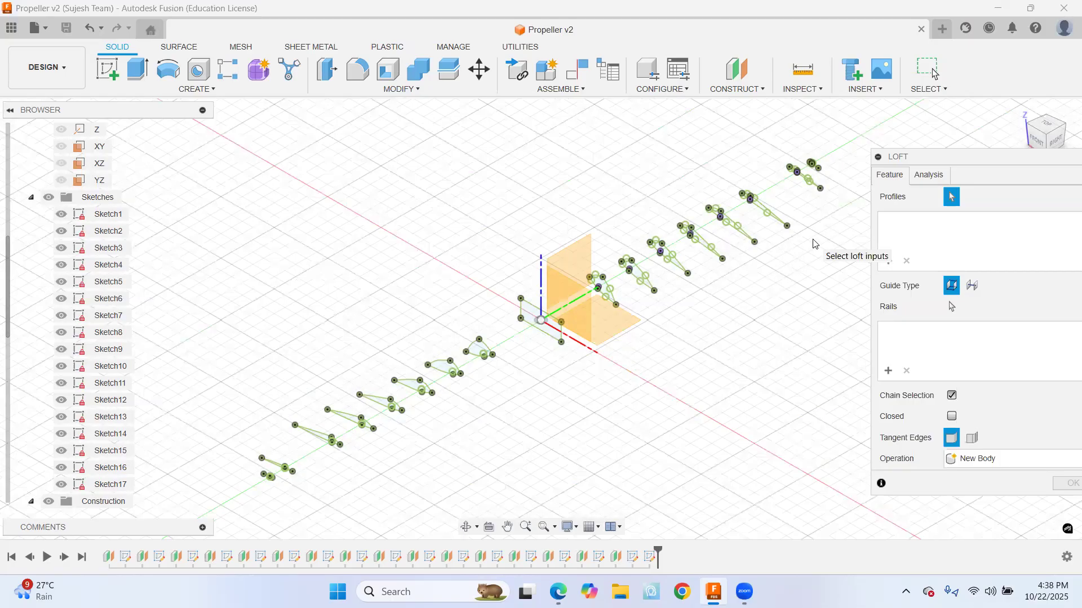
scroll(816, 242, down, 1)
scroll(821, 208, up, 3)
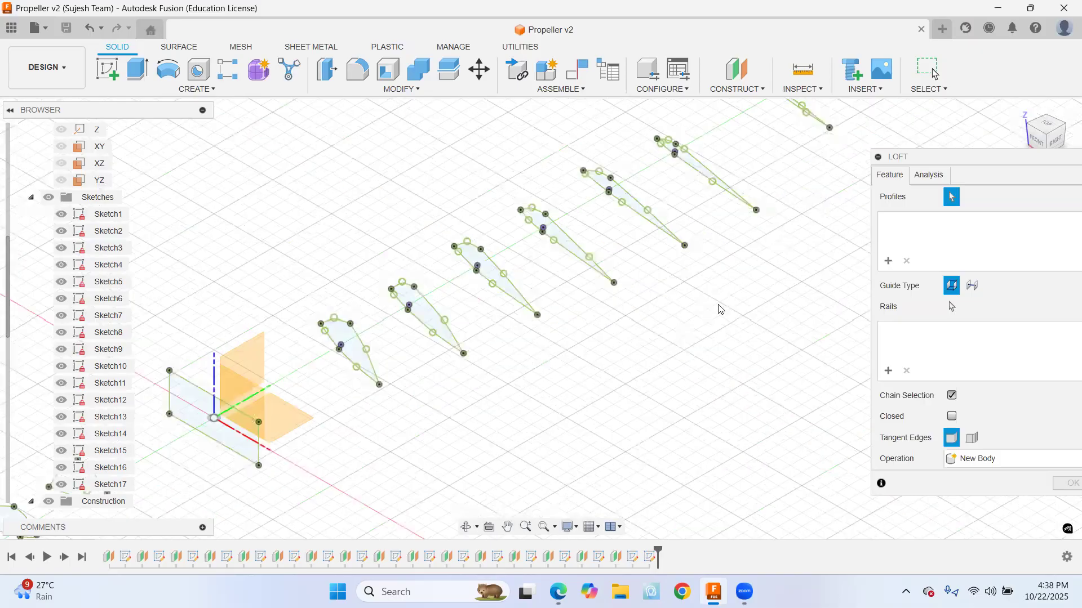
scroll(718, 309, up, 1)
scroll(699, 349, up, 3)
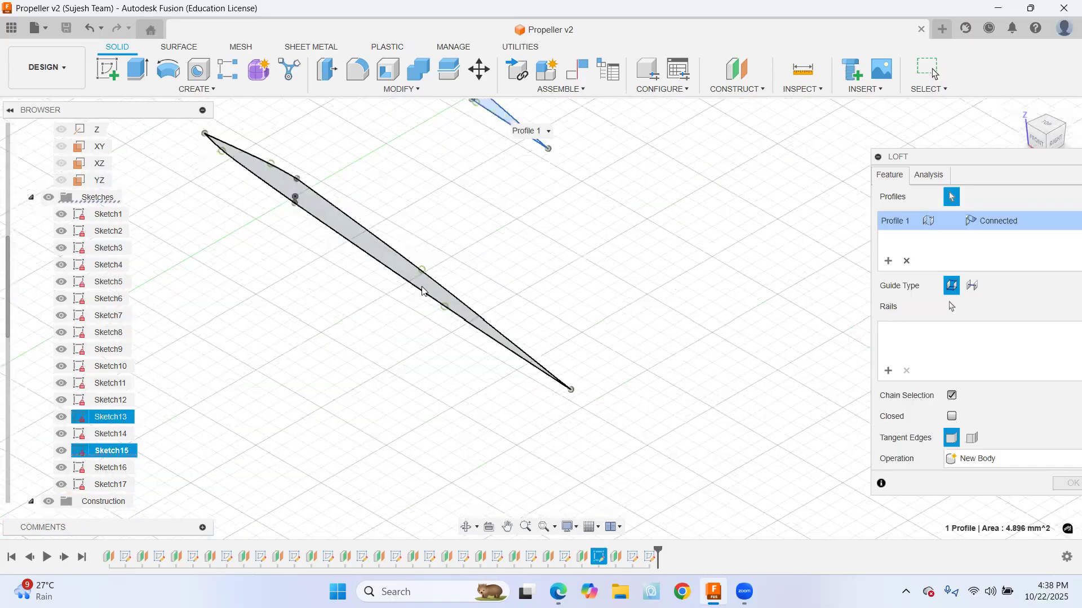
scroll(421, 352, down, 4)
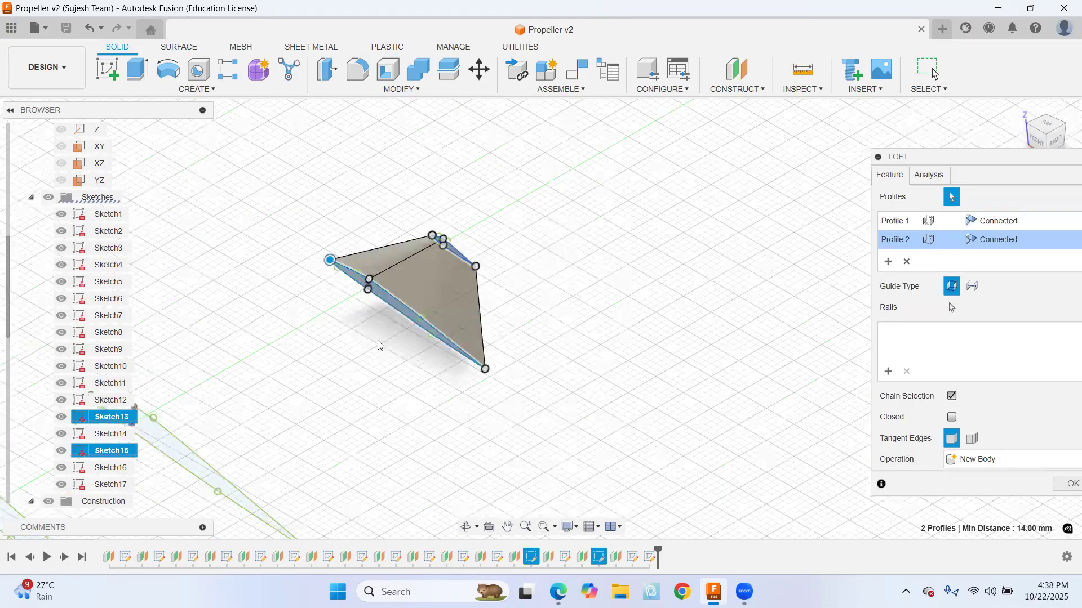
click(409, 363)
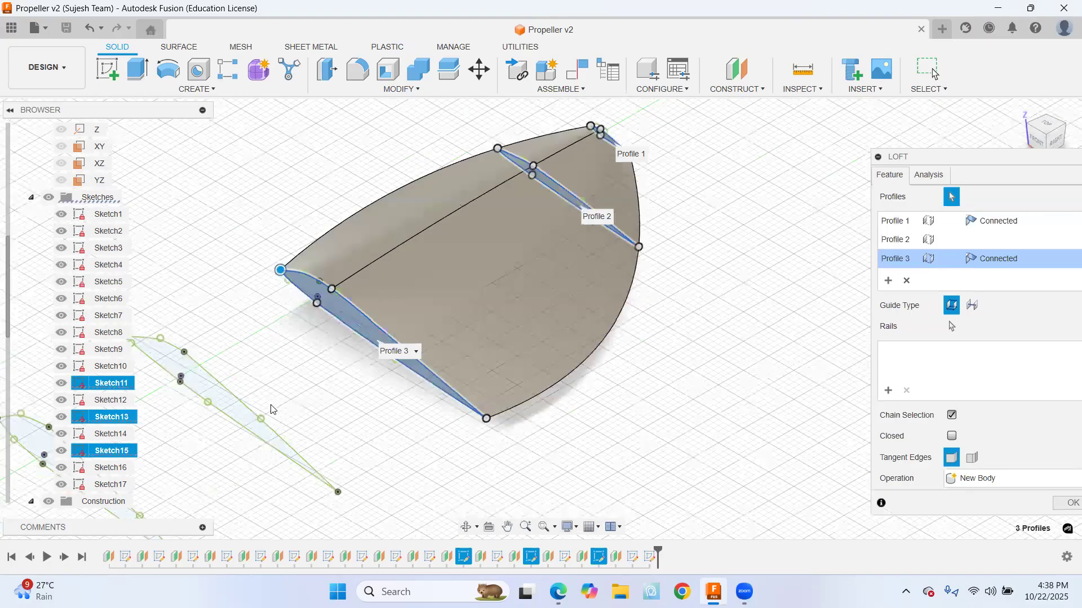
Add the rear blade's remaining five airfoil sections, Sketch9, 7, 5, 3 and 1, to the loft in order towards the hub
scroll(300, 387, down, 3)
middle_drag(299, 388, 459, 306)
click(435, 327)
middle_drag(394, 355, 584, 261)
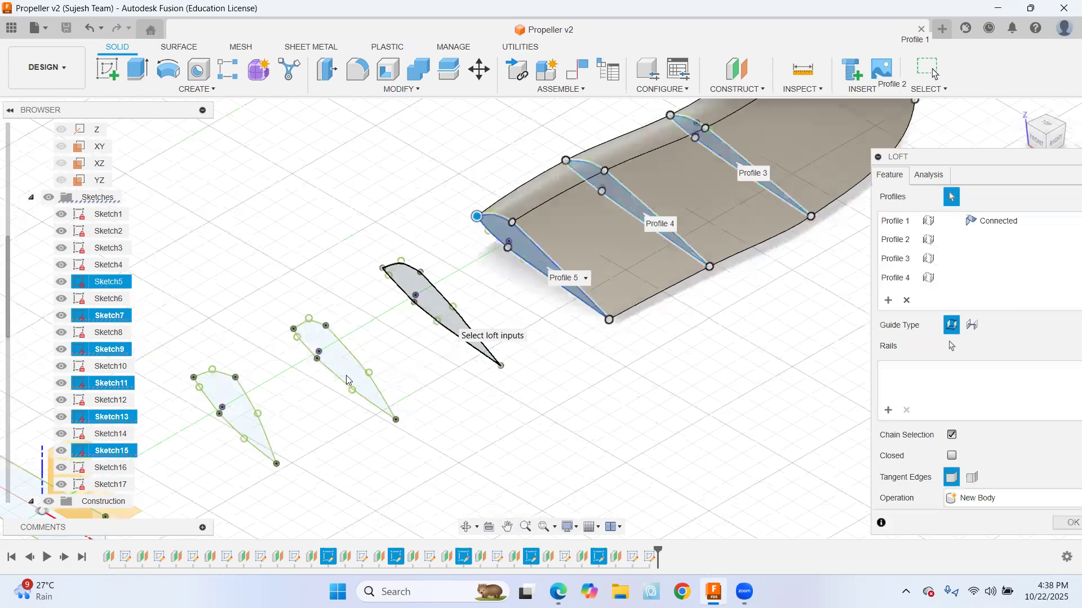
click(347, 381)
click(242, 415)
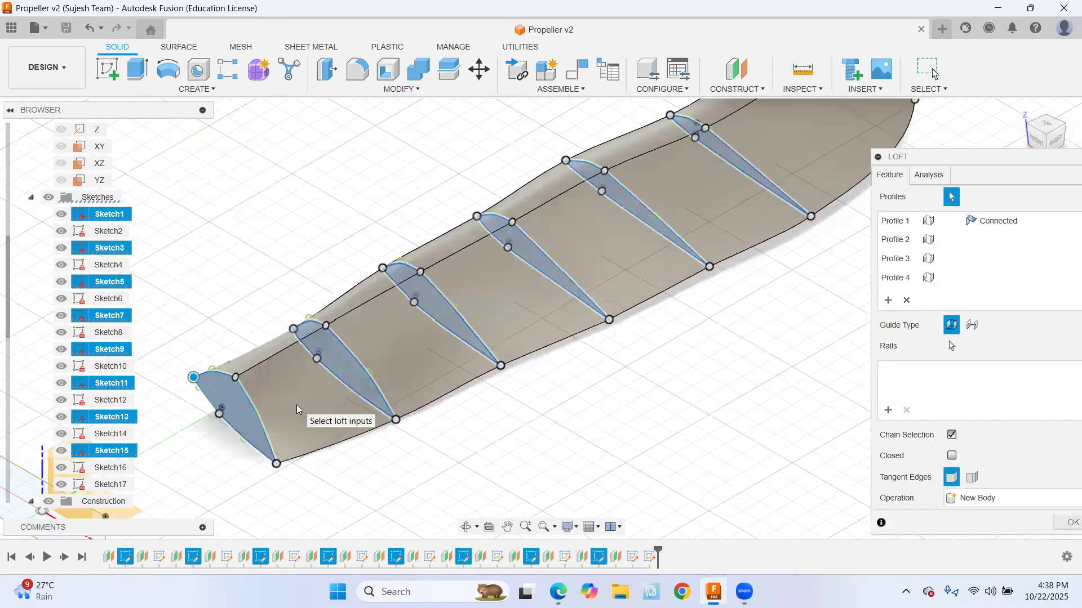
Add the centre rectangle as the ninth profile and create the rear blade loft as a new body
scroll(297, 403, down, 3)
middle_drag(233, 416, 457, 345)
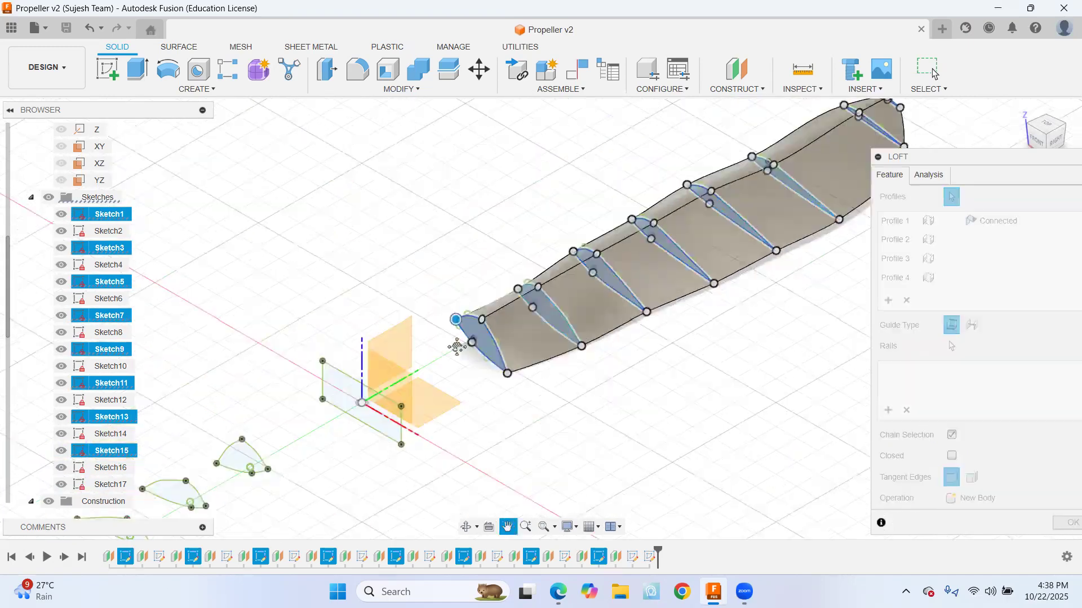
click(394, 424)
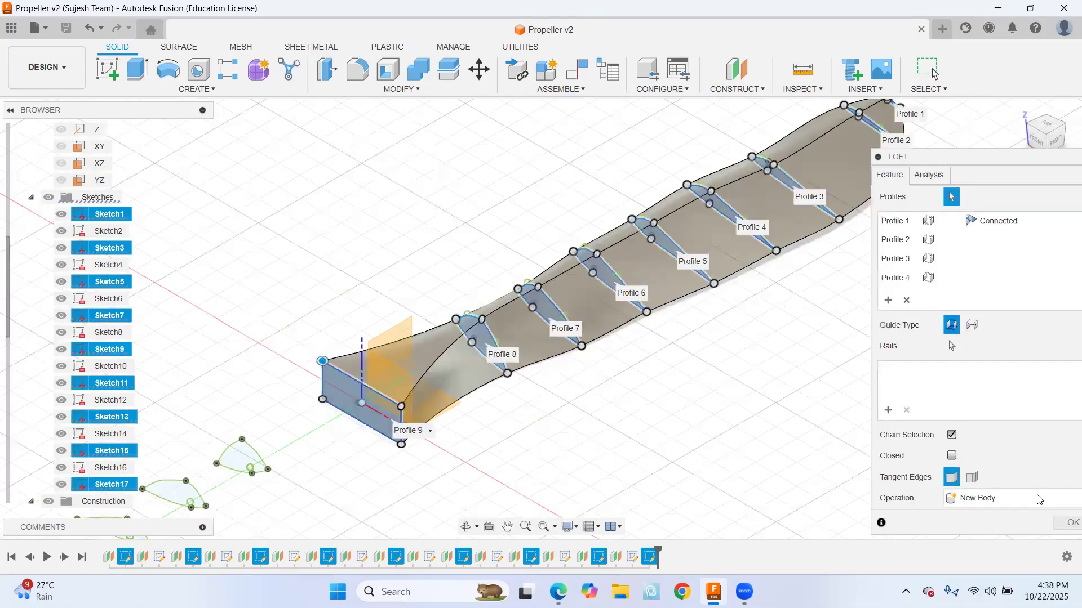
click(1068, 523)
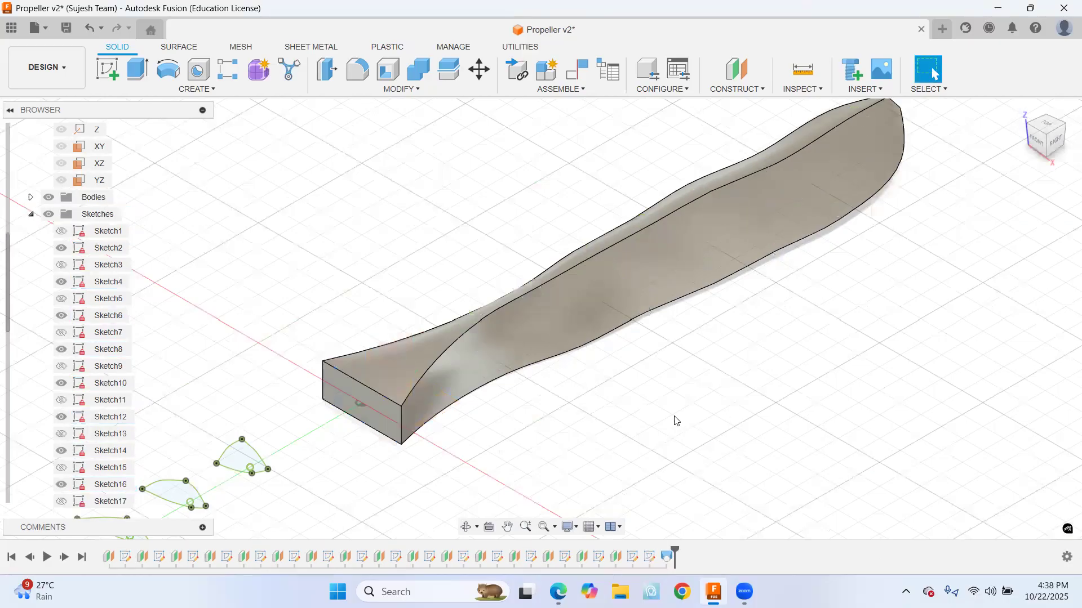
Start a second loft and select the front blade's five outermost sections, from Sketch16 at the tip inward to Sketch8
middle_drag(546, 415, 549, 412)
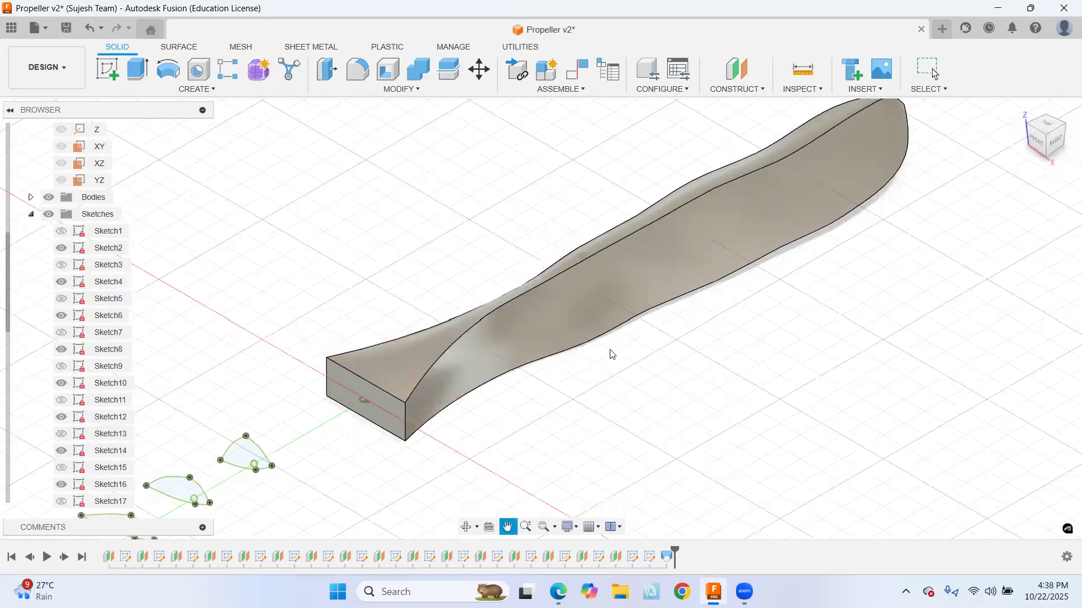
middle_drag(610, 350, 859, 236)
middle_drag(472, 408, 700, 289)
scroll(415, 403, up, 3)
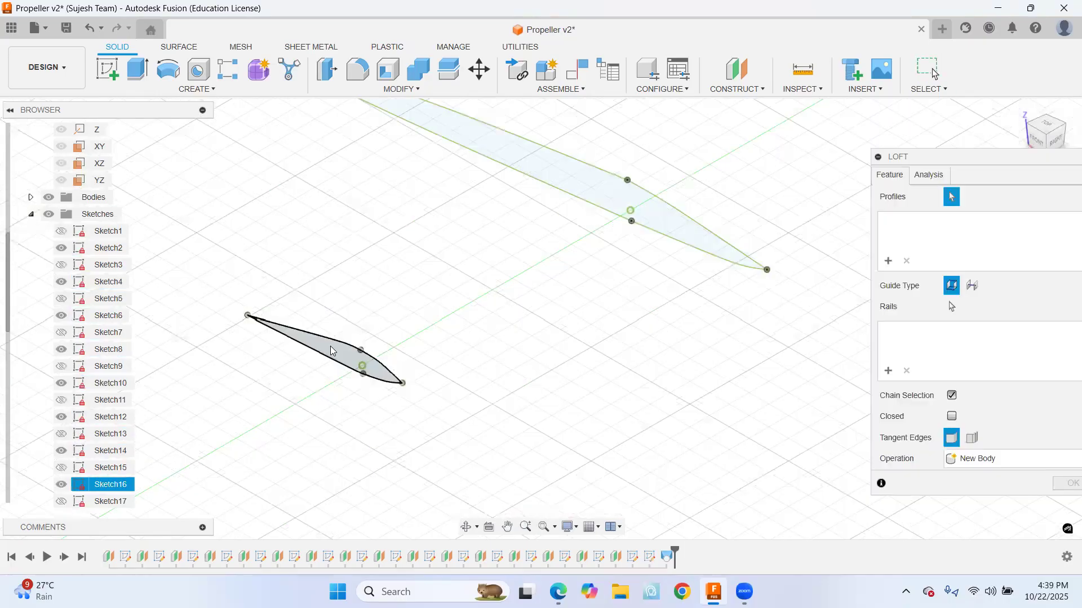
click(641, 242)
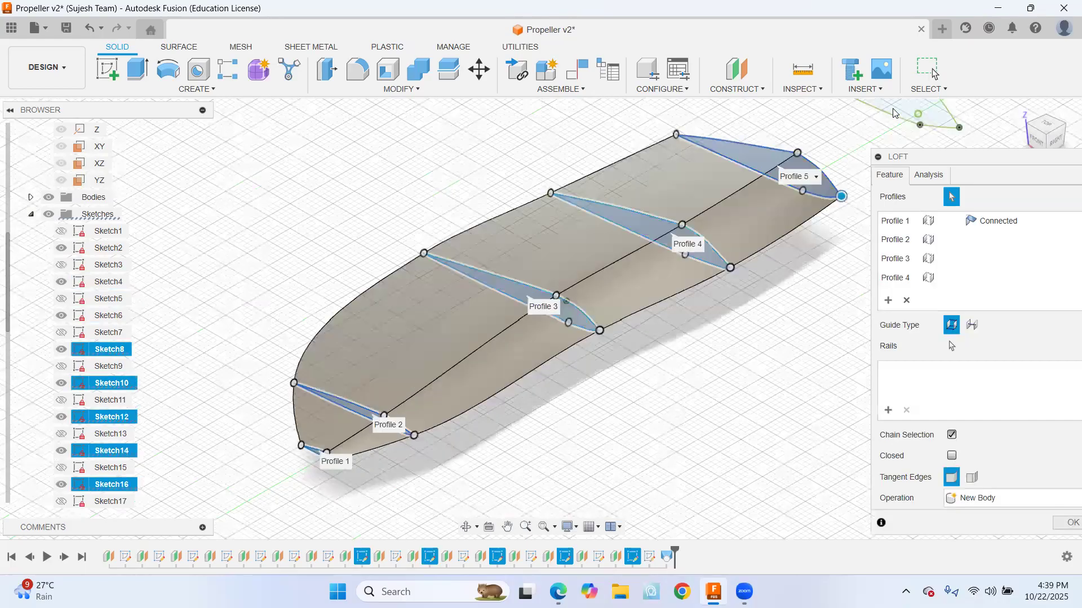
Add Sketch6, Sketch4, Sketch2 and the first blade's rectangular end face to the loft, and create the front blade with Join
click(896, 114)
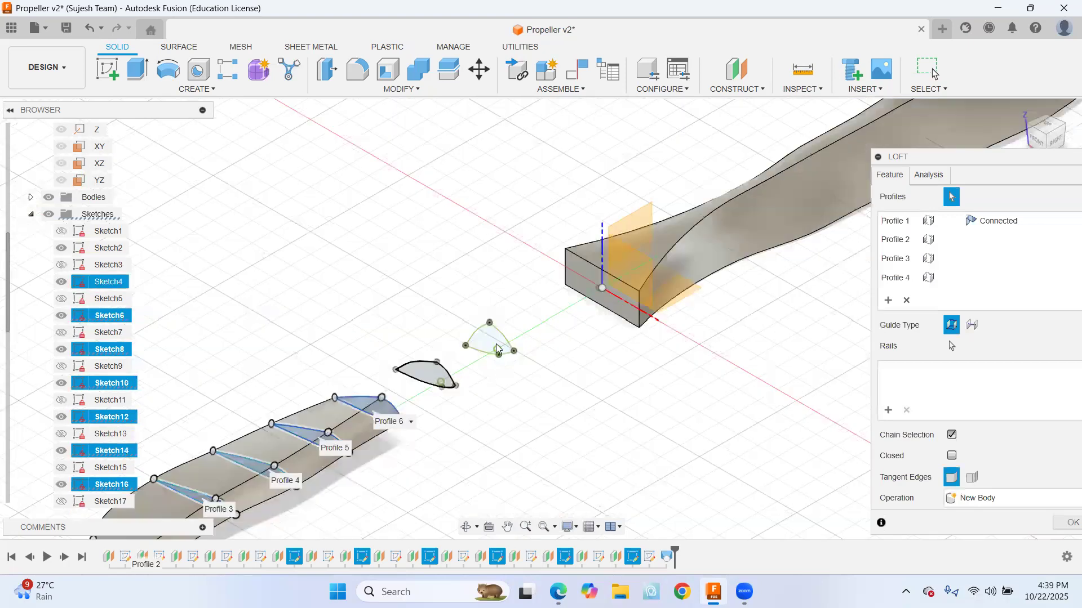
click(490, 348)
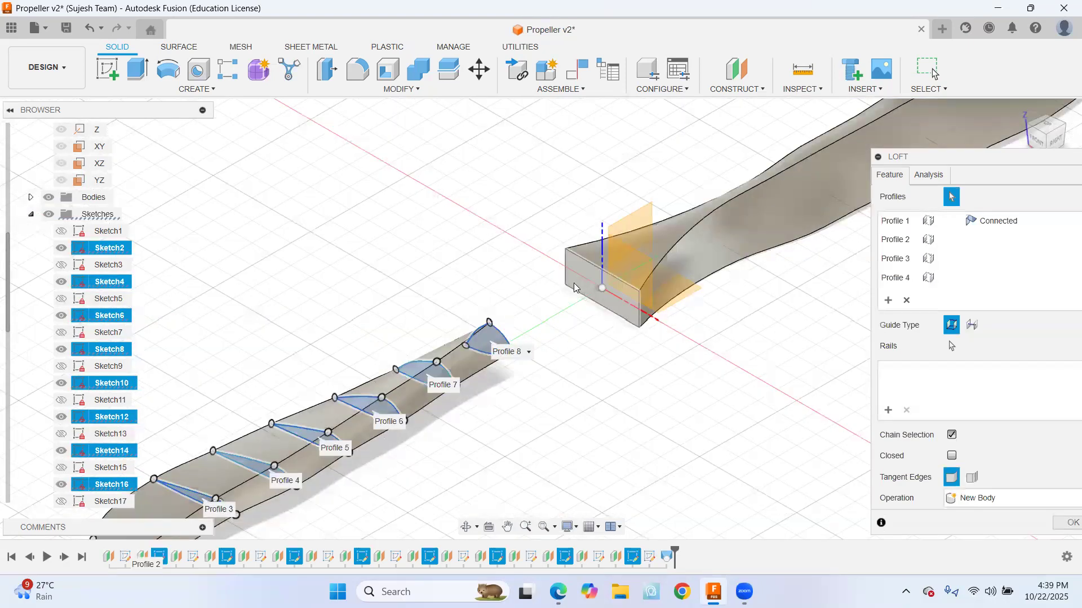
scroll(617, 384, down, 2)
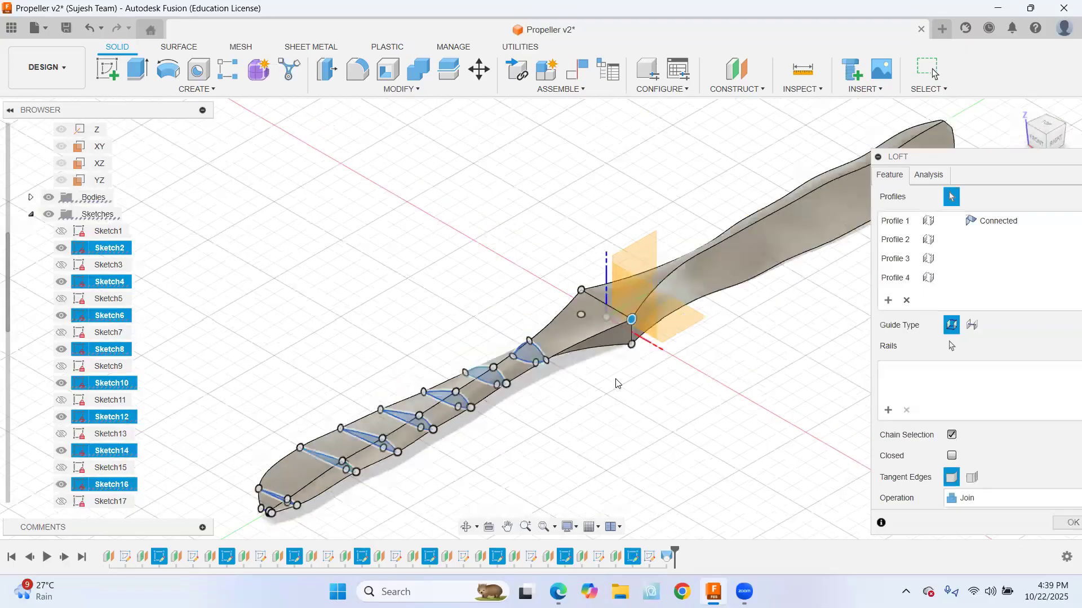
click(1067, 522)
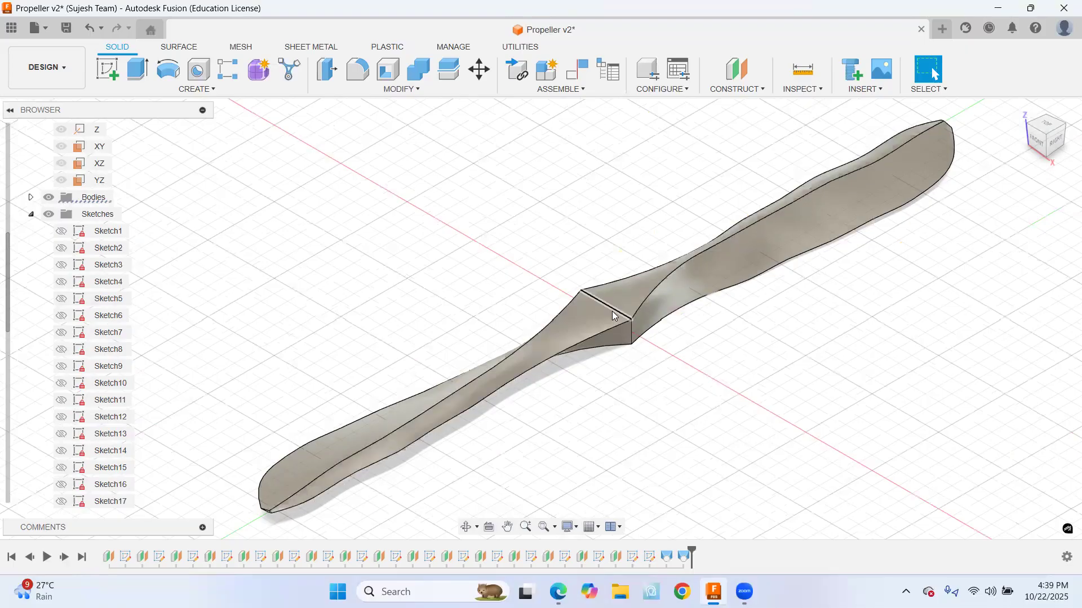
Sketch a 38 mm diameter circle centred on the origin on the horizontal XY plane and finish the sketch
click(109, 71)
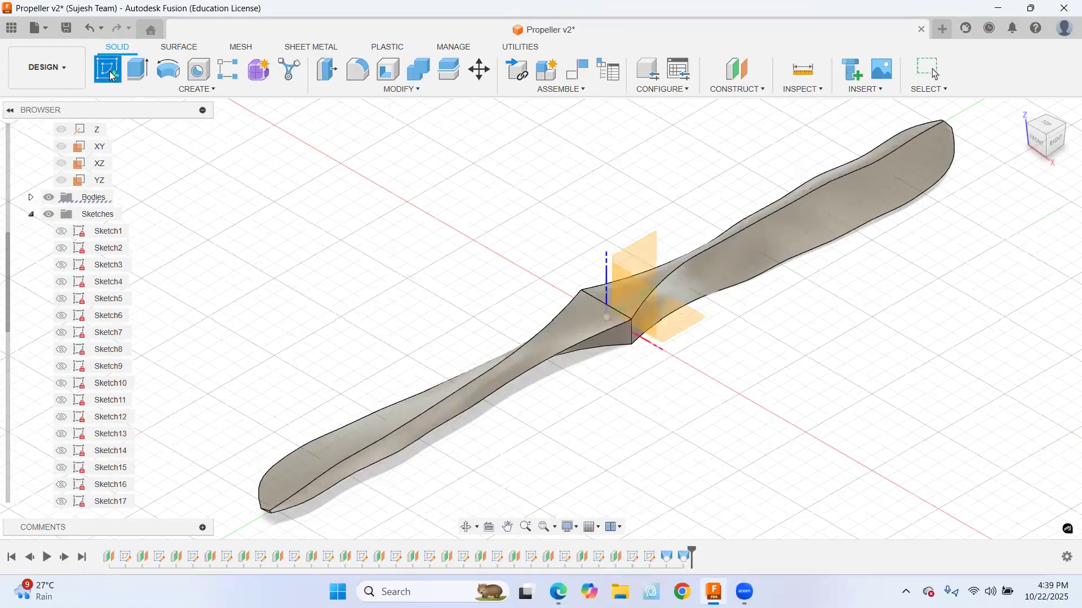
click(686, 319)
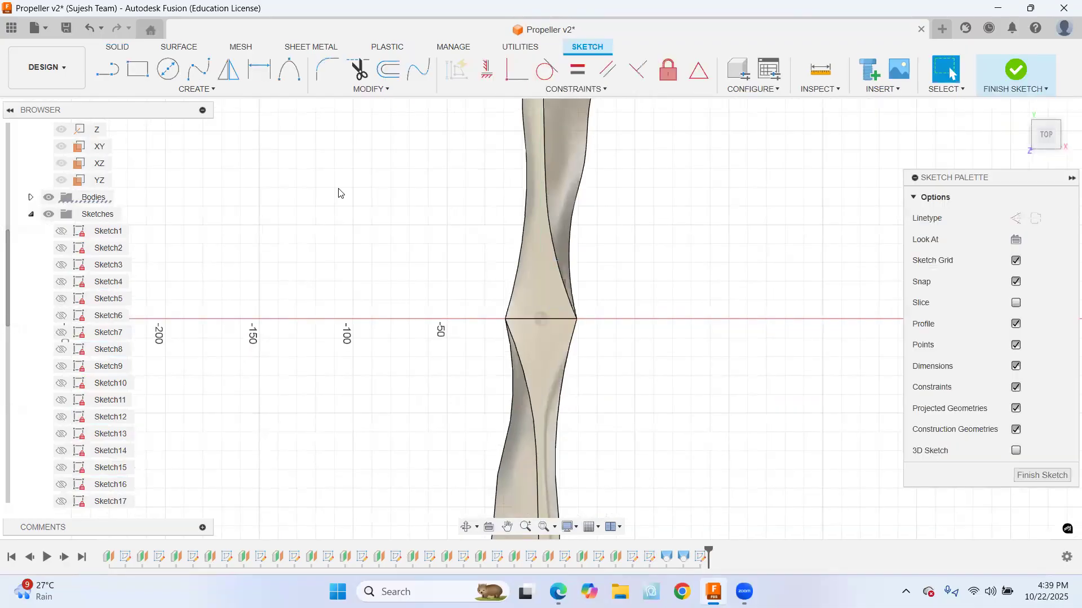
click(167, 69)
click(541, 319)
text(38)
key(Tab)
key(Return)
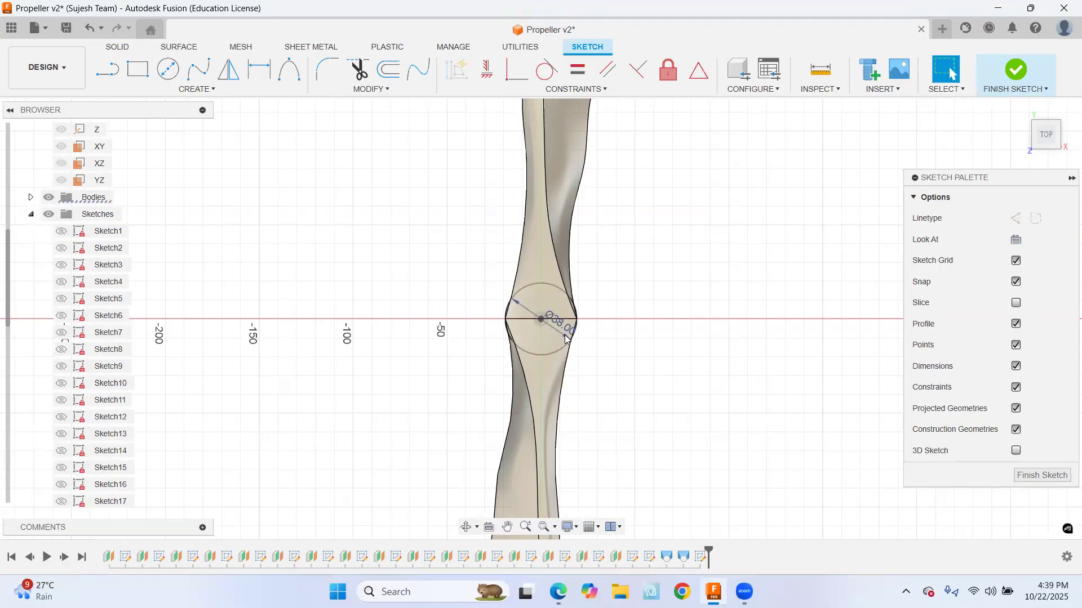
click(1016, 70)
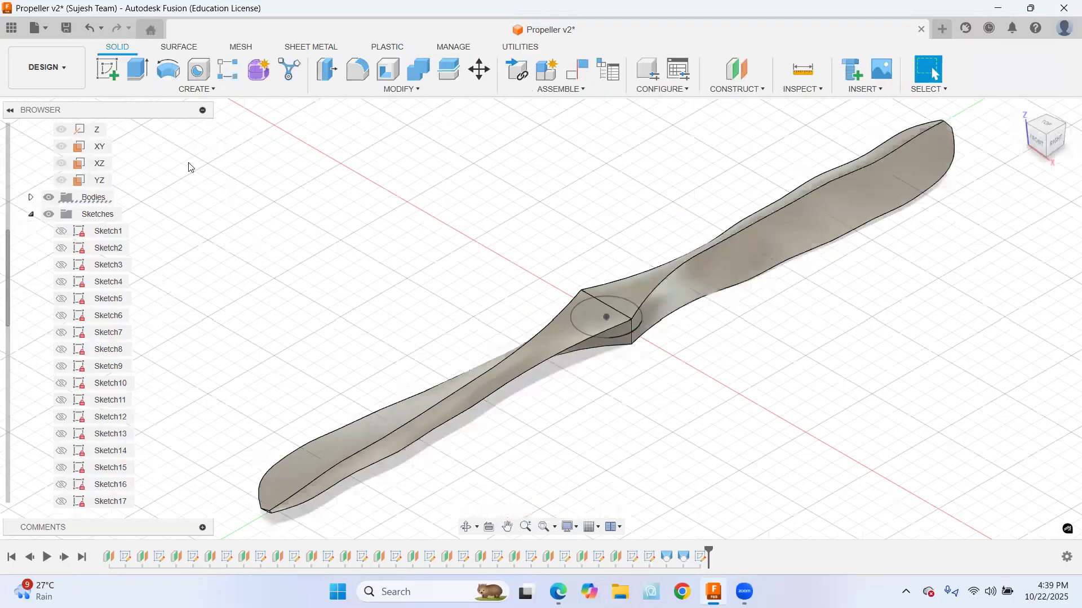
Extrude the 38 mm circle symmetrically to a whole length of 20 mm and join it to the blades as the hub
click(138, 69)
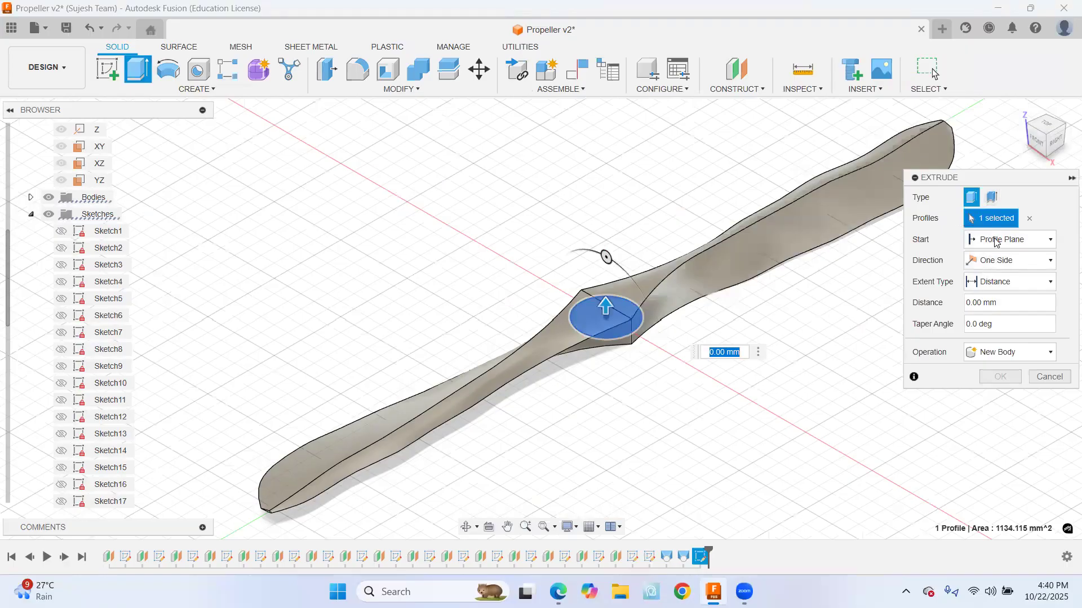
click(1008, 261)
click(995, 306)
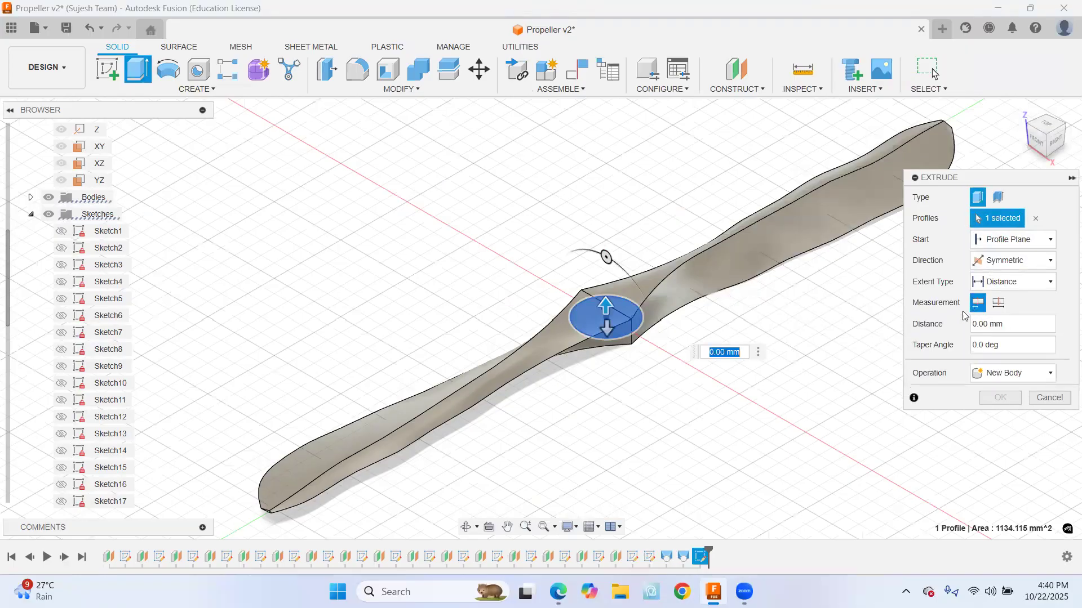
click(997, 306)
drag(978, 324, 970, 325)
text(2)
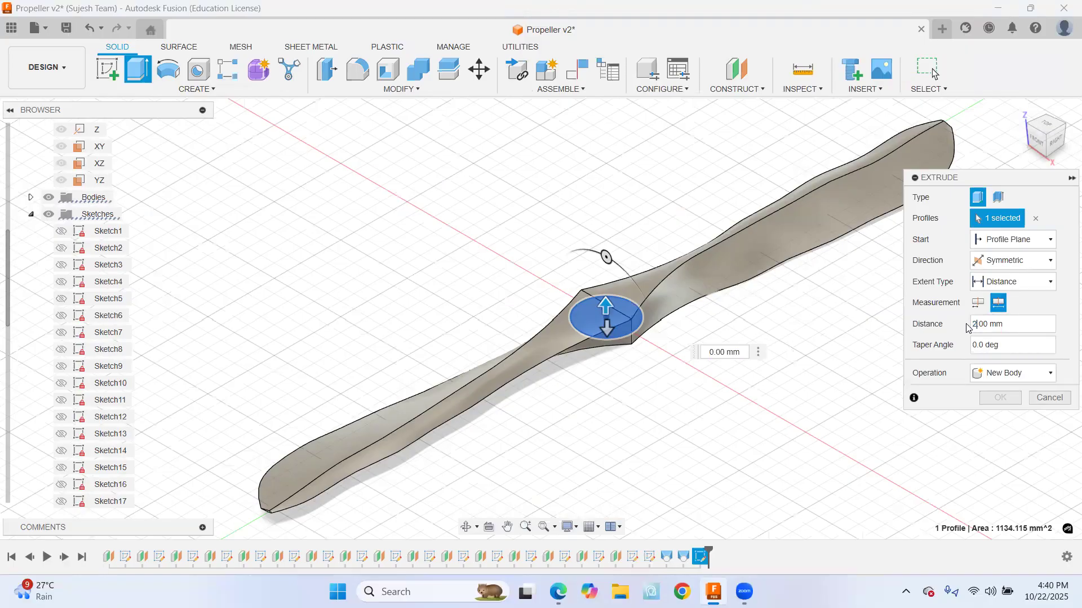
text(0)
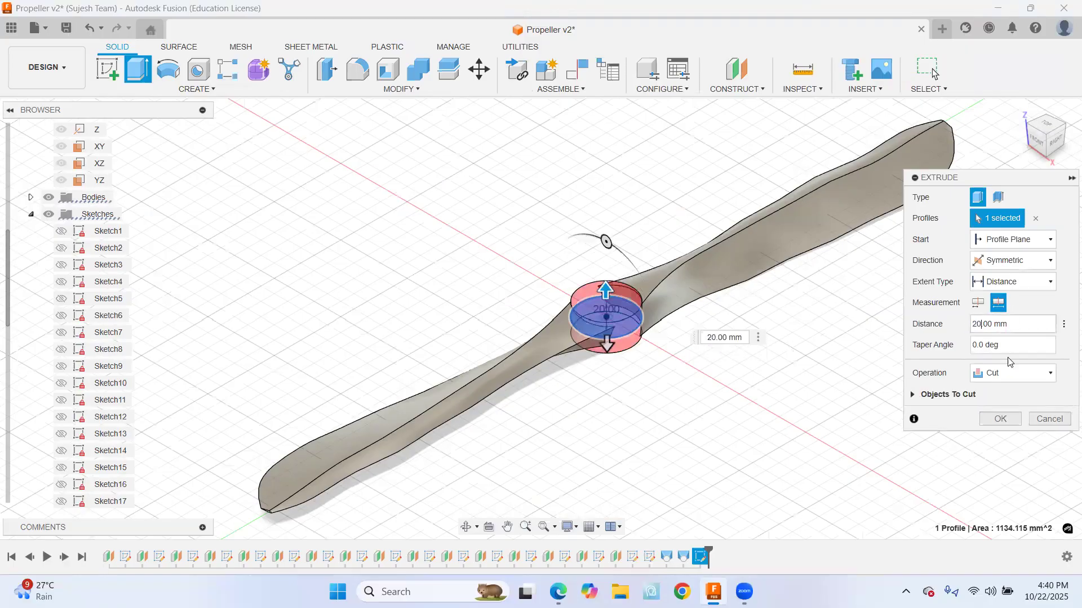
click(999, 375)
click(1000, 400)
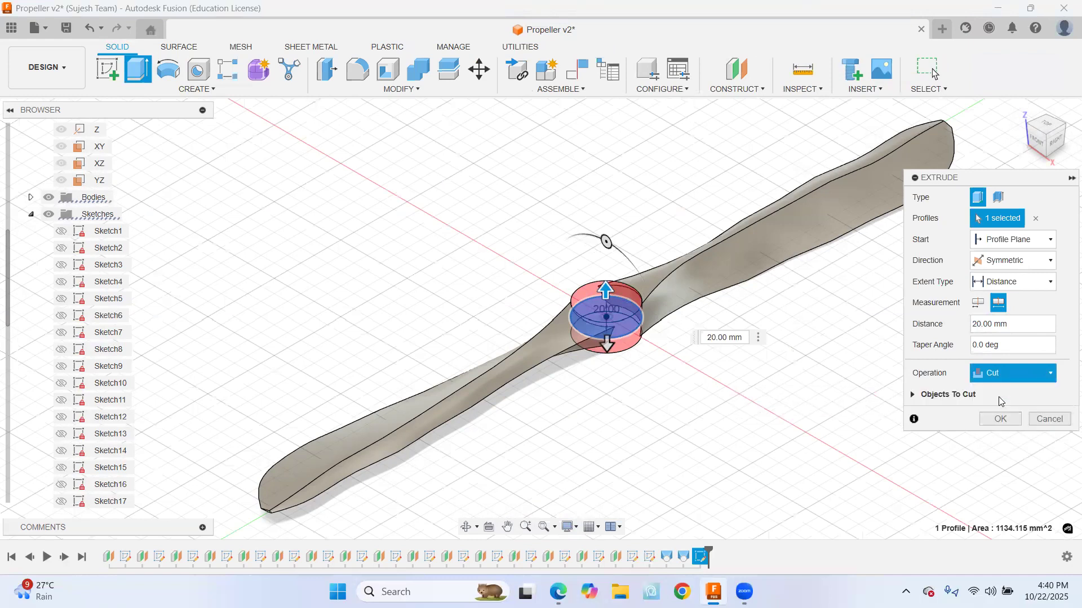
click(998, 398)
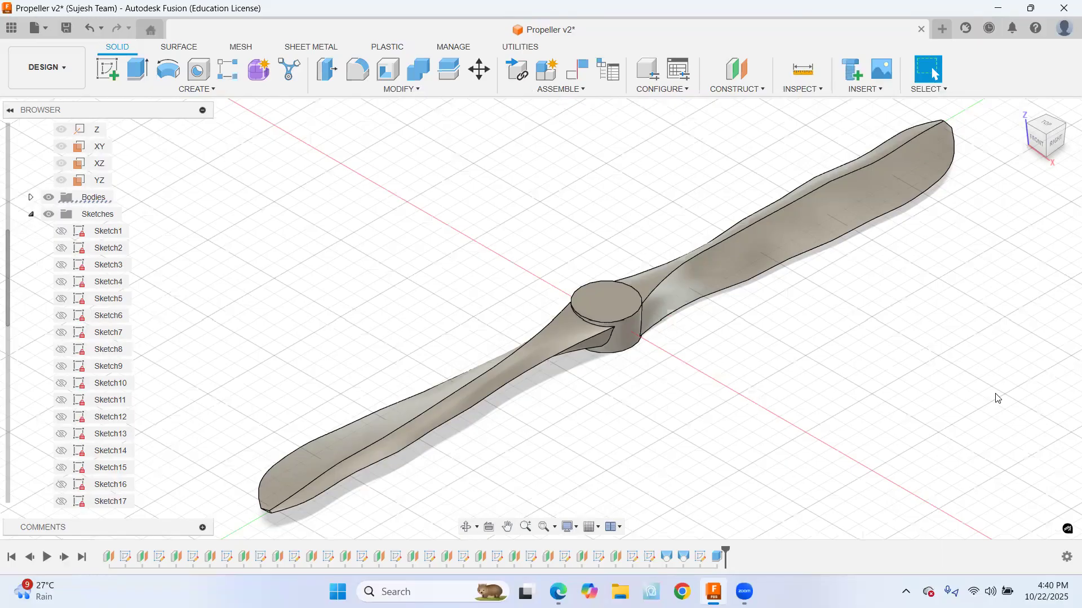
Start a hole on the hub's top face and snap its position to the centre of the circular face
click(210, 89)
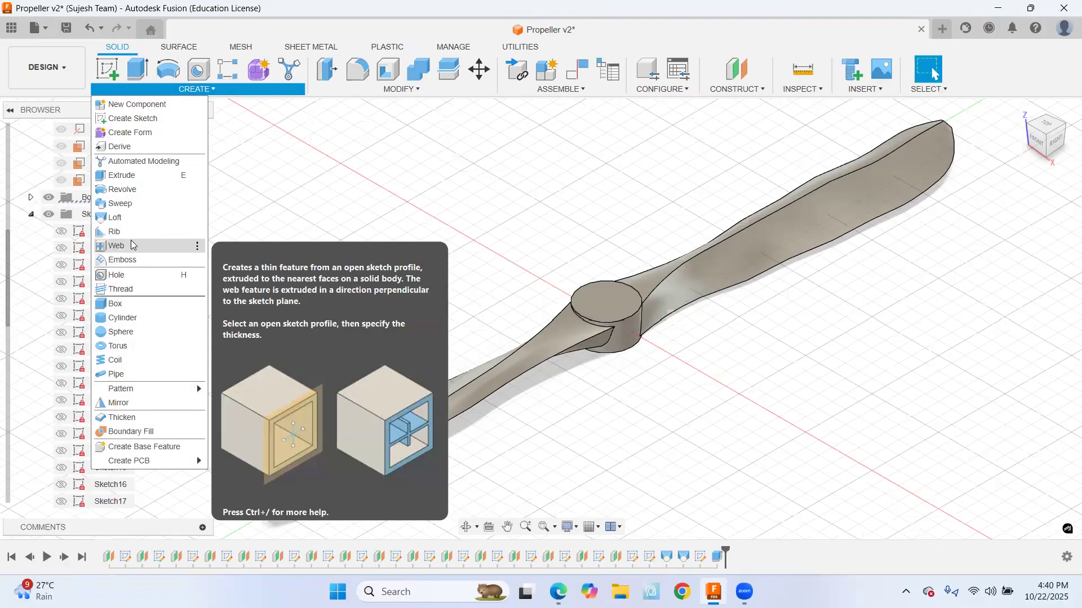
click(126, 277)
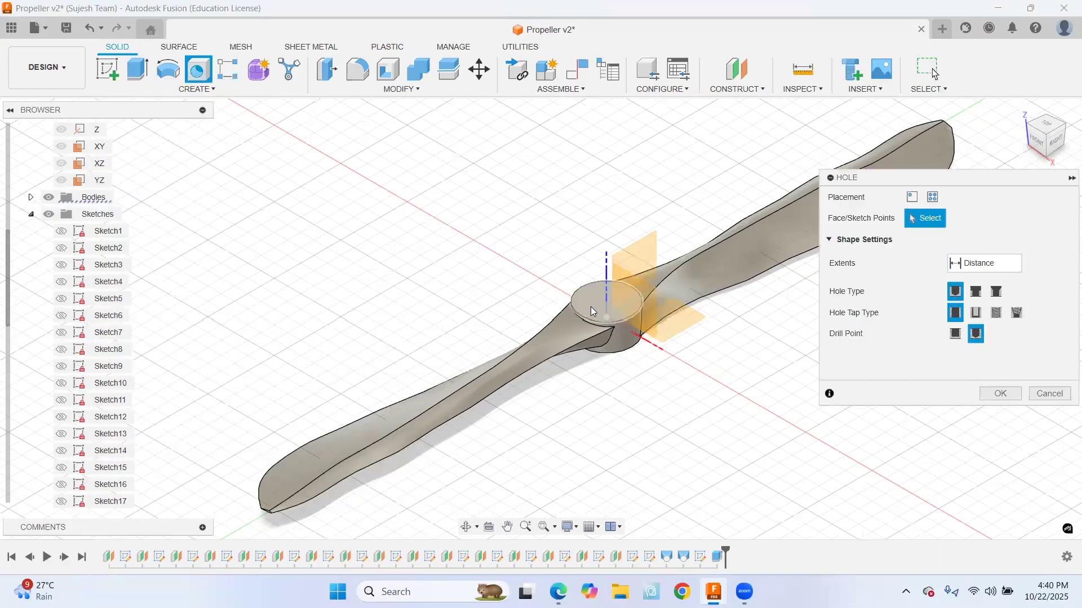
click(588, 304)
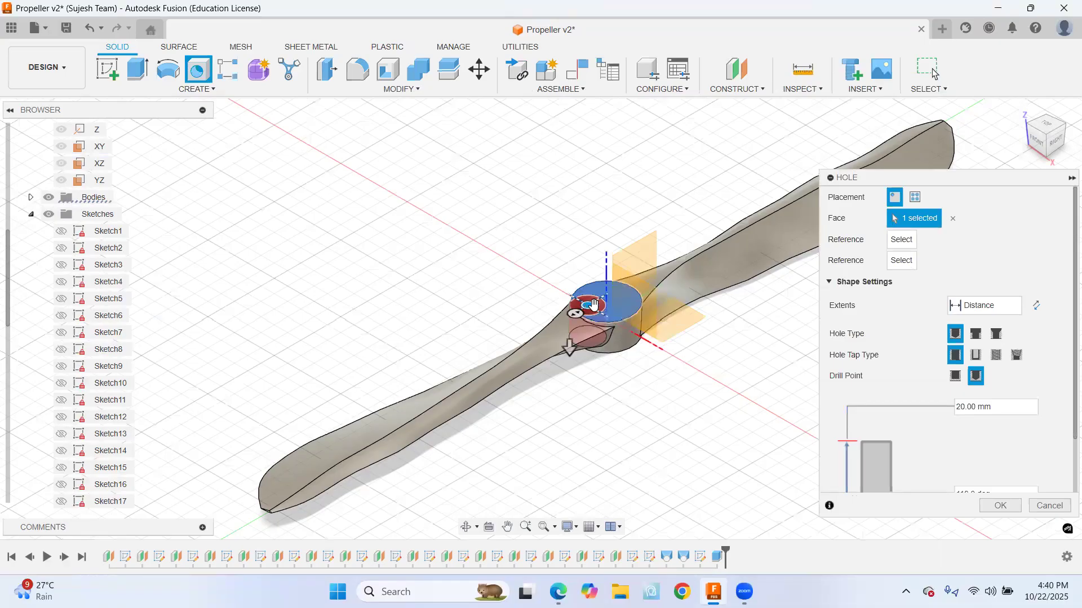
scroll(605, 307, up, 2)
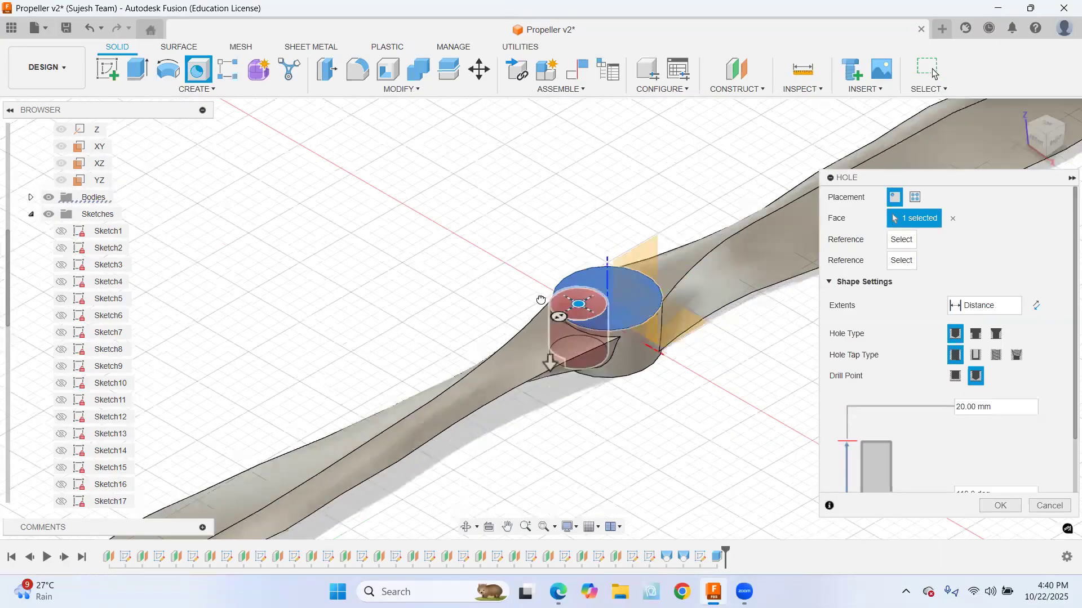
scroll(597, 302, up, 3)
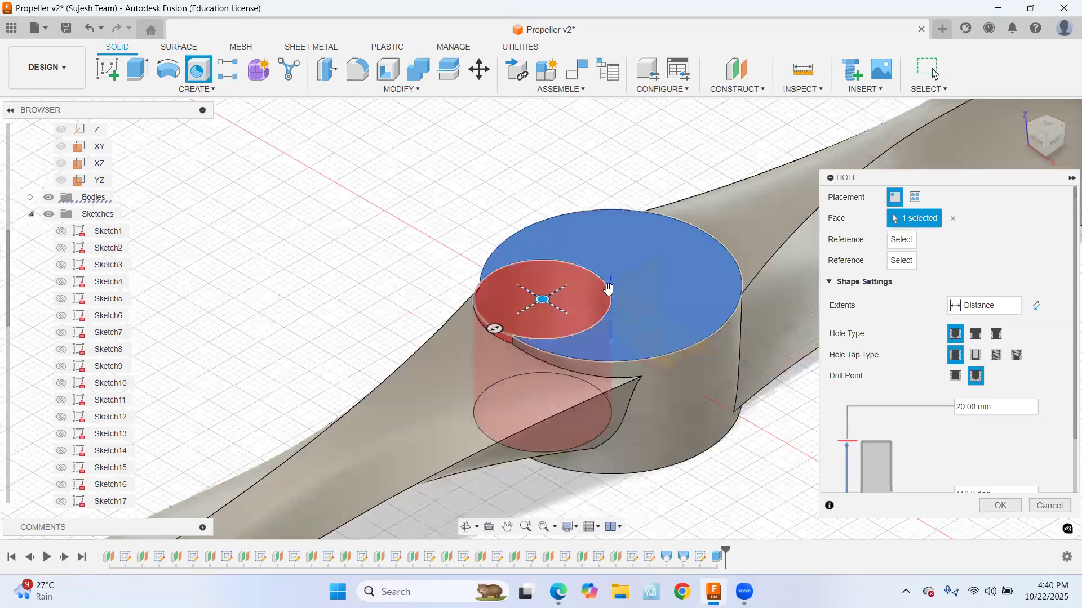
drag(542, 300, 608, 288)
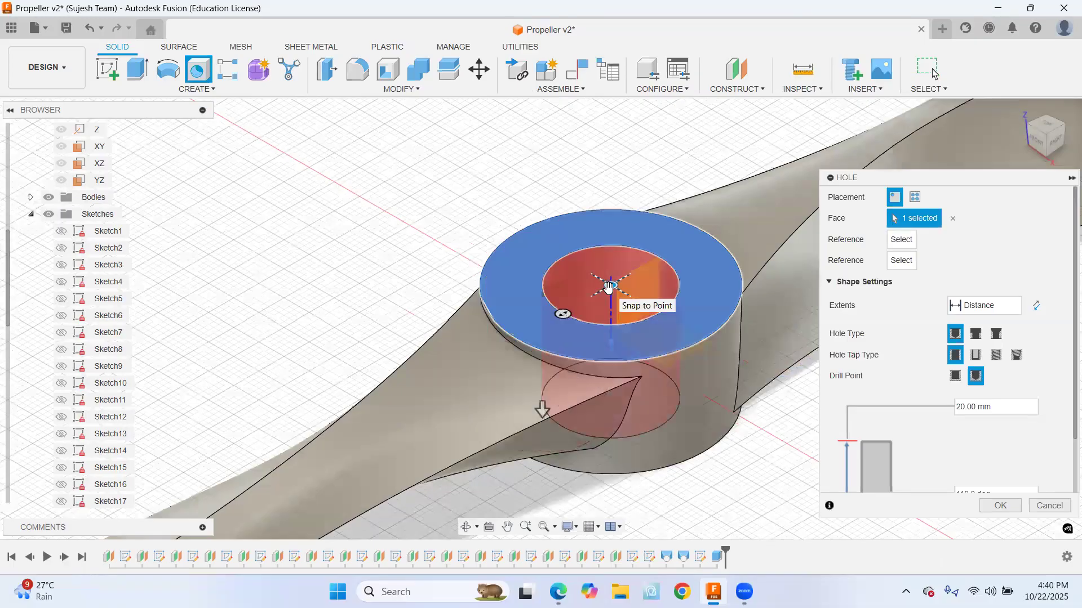
Set the hub hole's extents to All and its diameter to 8 mm, and create the hole
drag(955, 182, 906, 135)
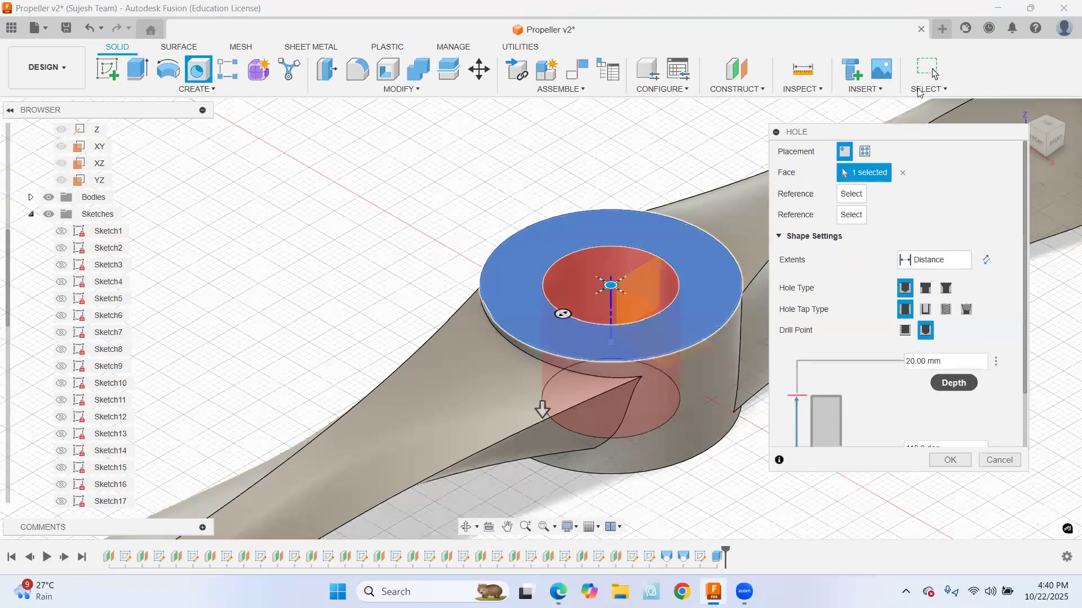
drag(890, 399, 886, 496)
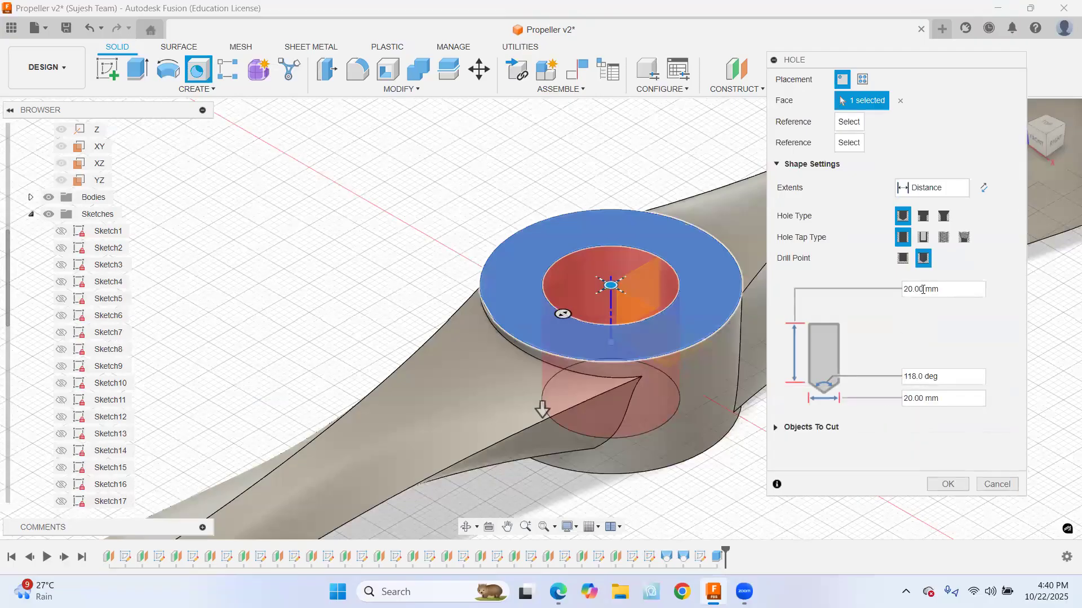
click(913, 194)
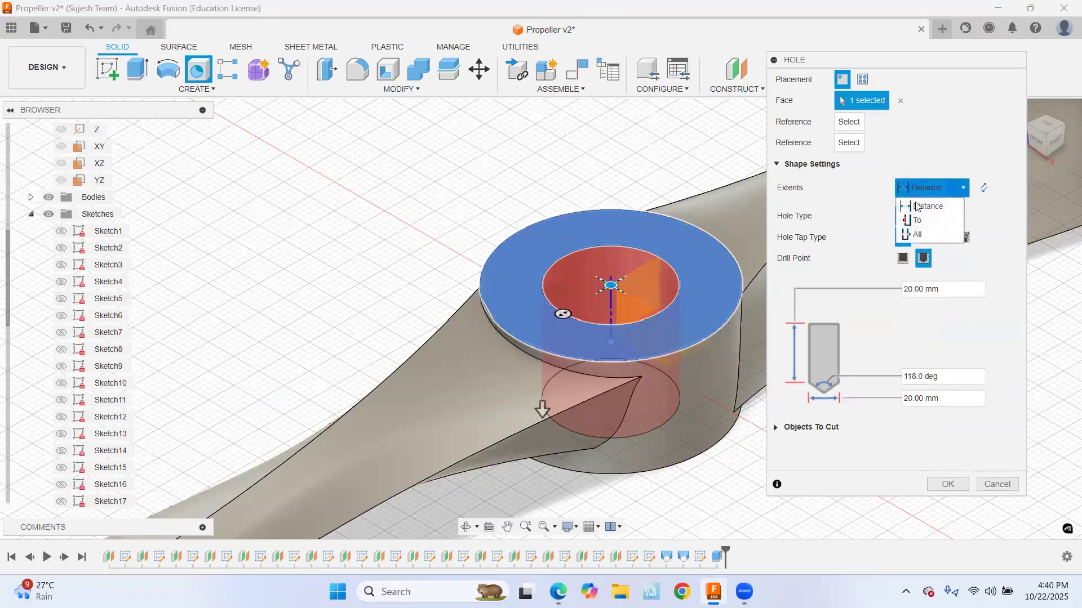
click(918, 235)
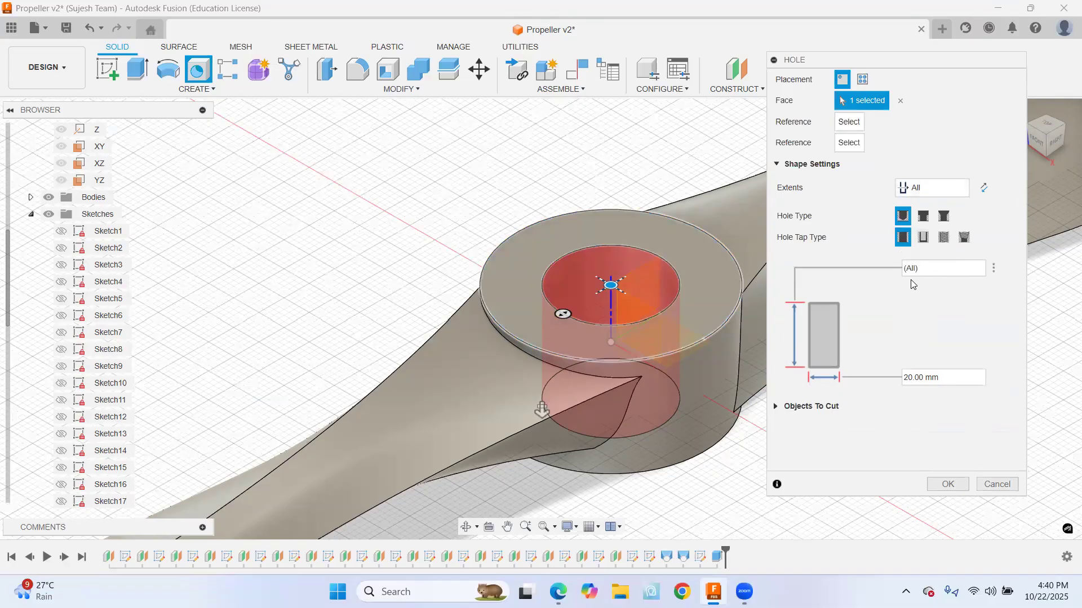
click(909, 382)
drag(914, 376, 903, 376)
text(8)
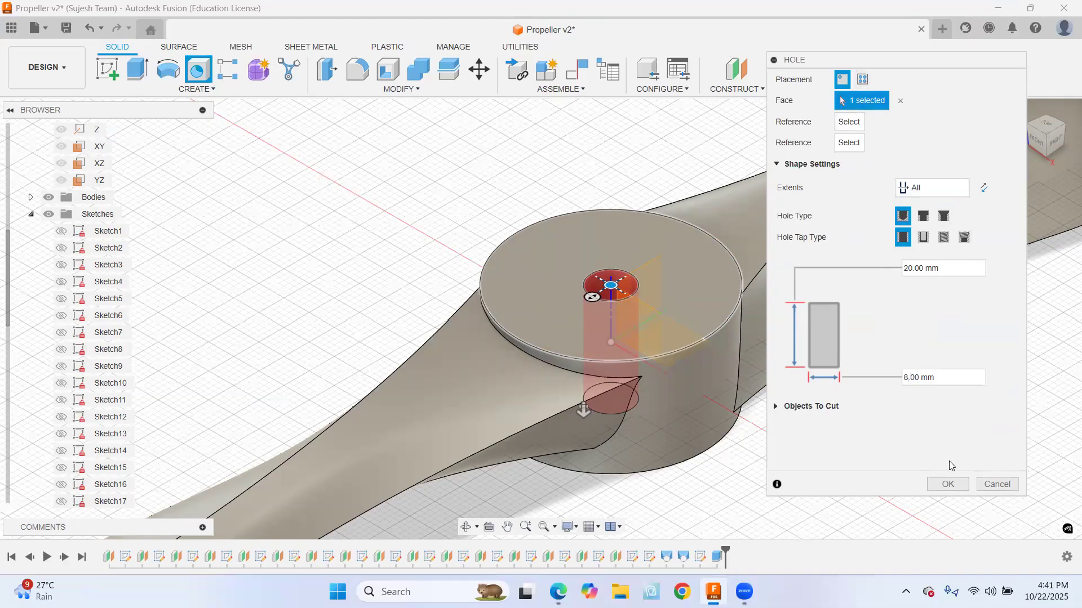
click(948, 485)
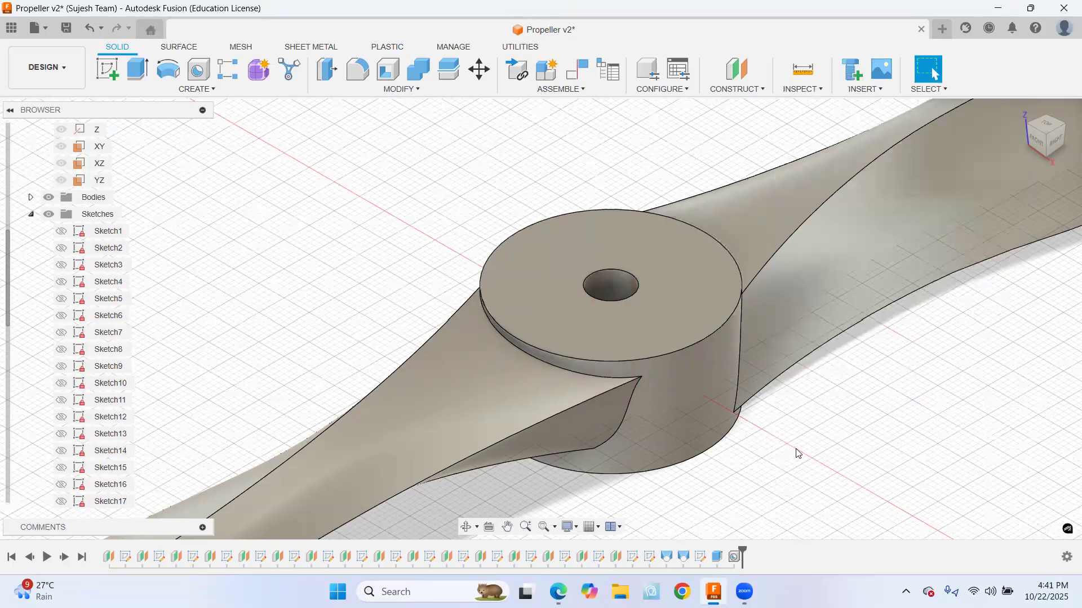
Save the propeller design as a new version with the default description
scroll(797, 453, down, 2)
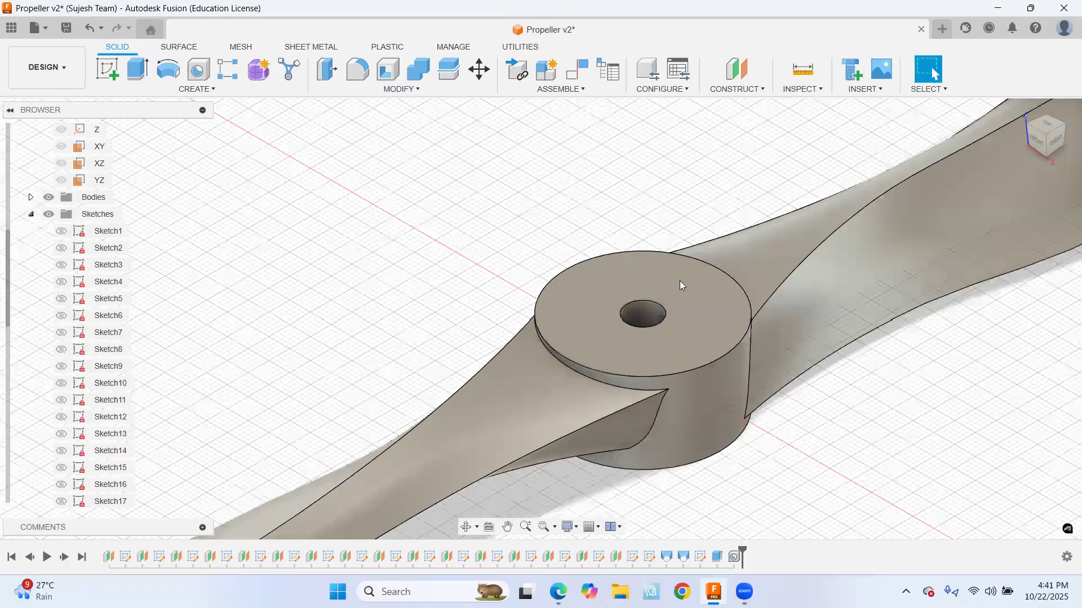
middle_click(657, 323)
middle_click(657, 322)
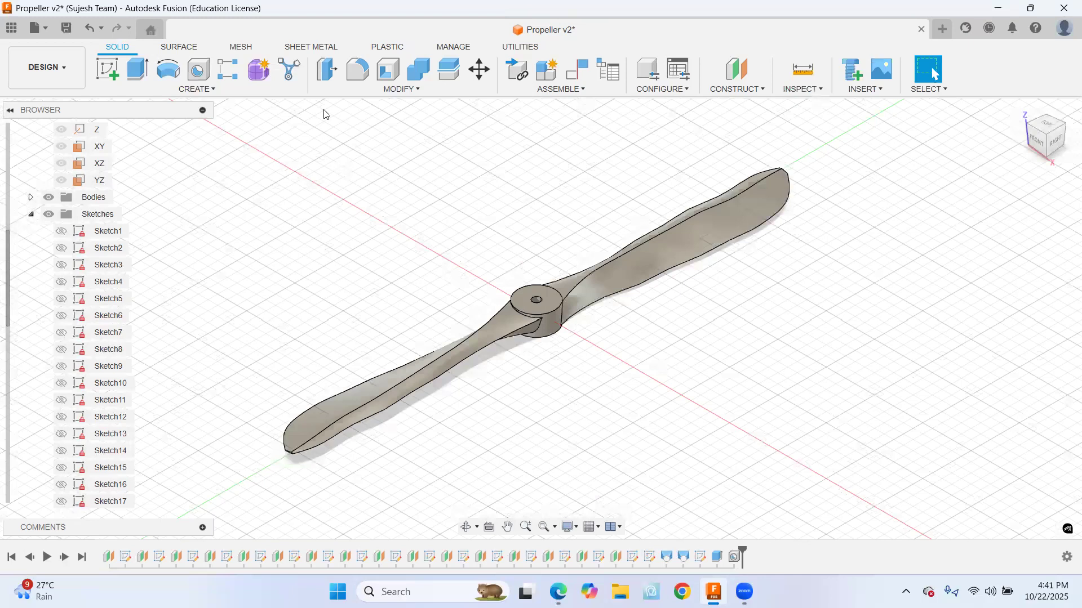
click(67, 28)
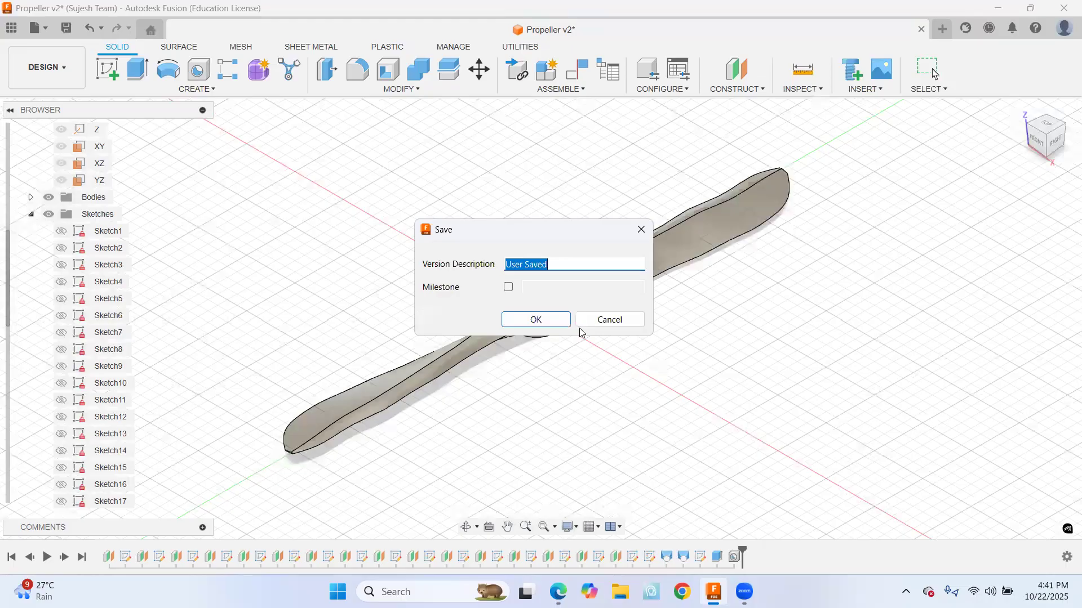
key(Return)
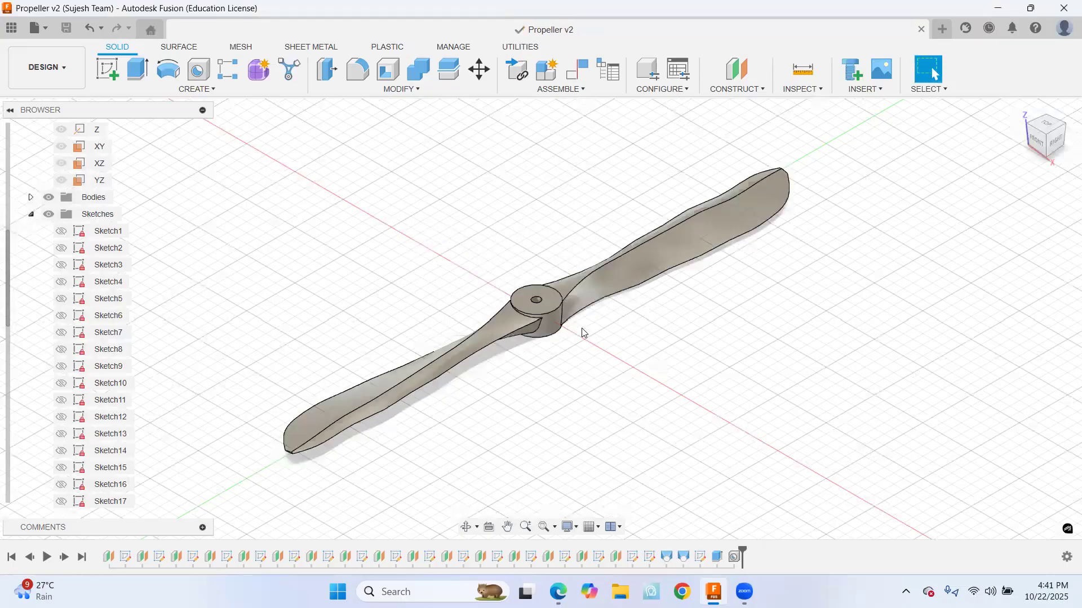
Open the appearance settings from a blade face and search the appearance library for wood
right_click(584, 291)
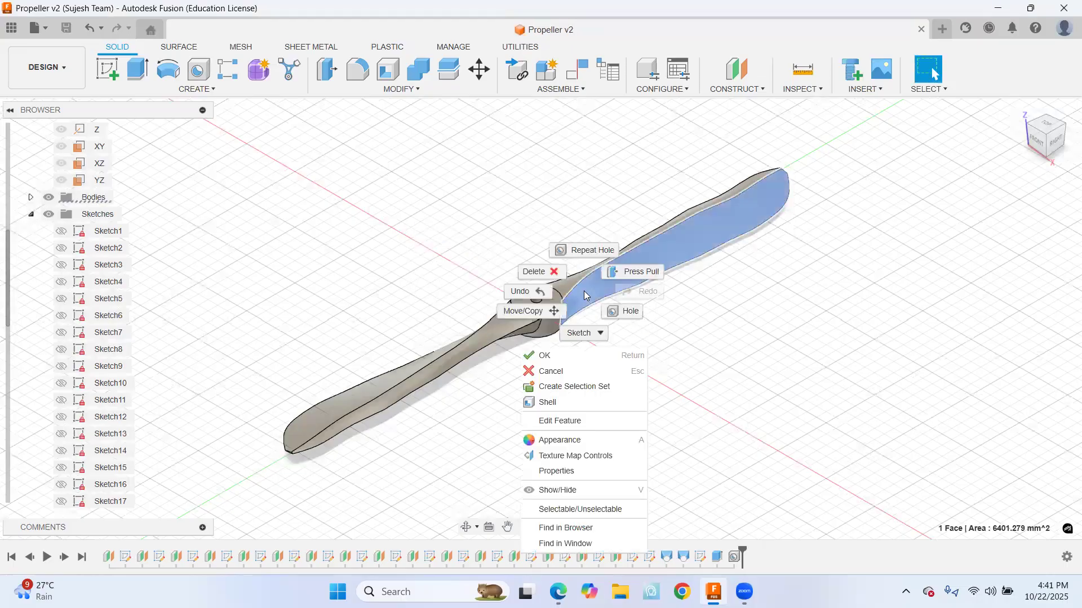
click(562, 440)
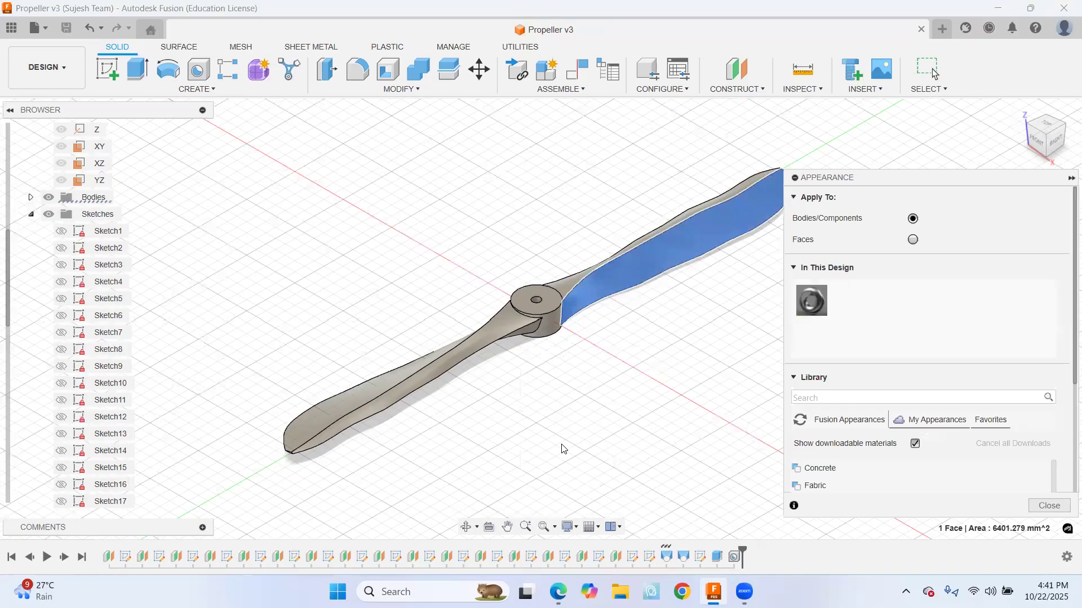
click(855, 396)
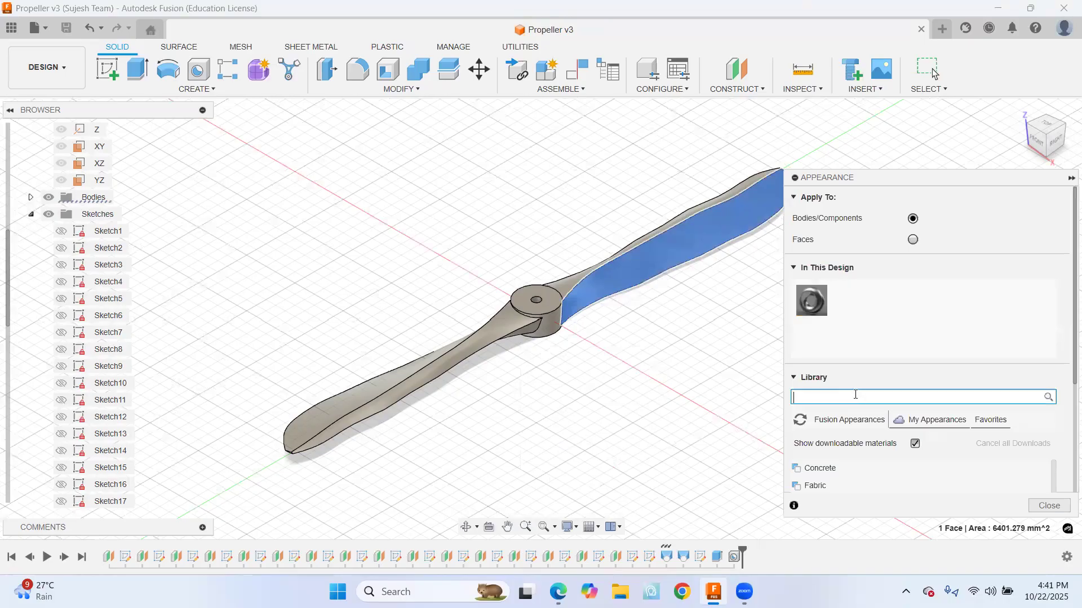
text(wood)
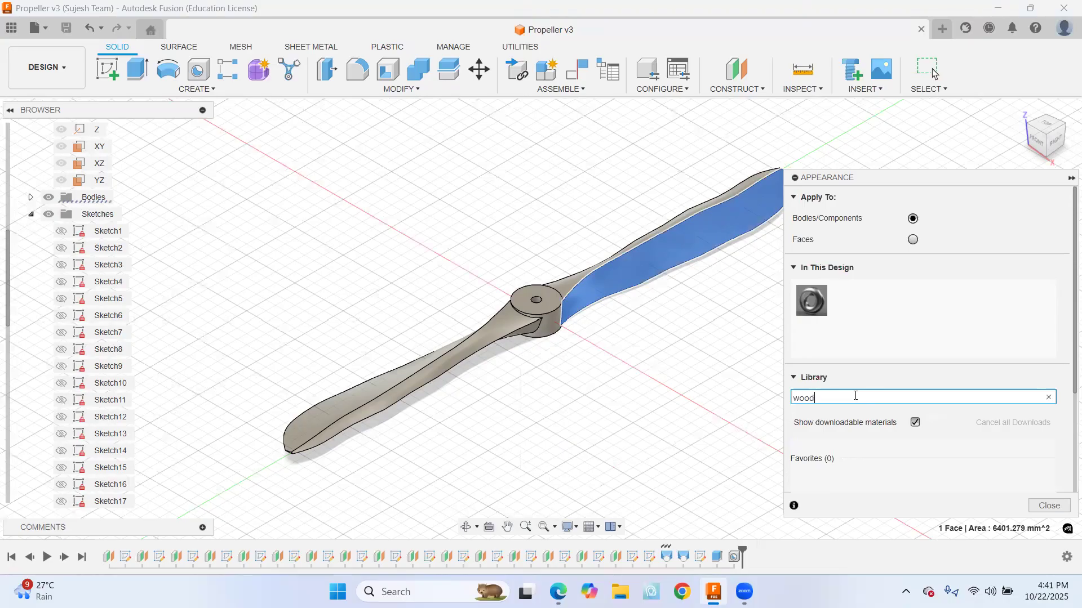
drag(892, 181, 882, 103)
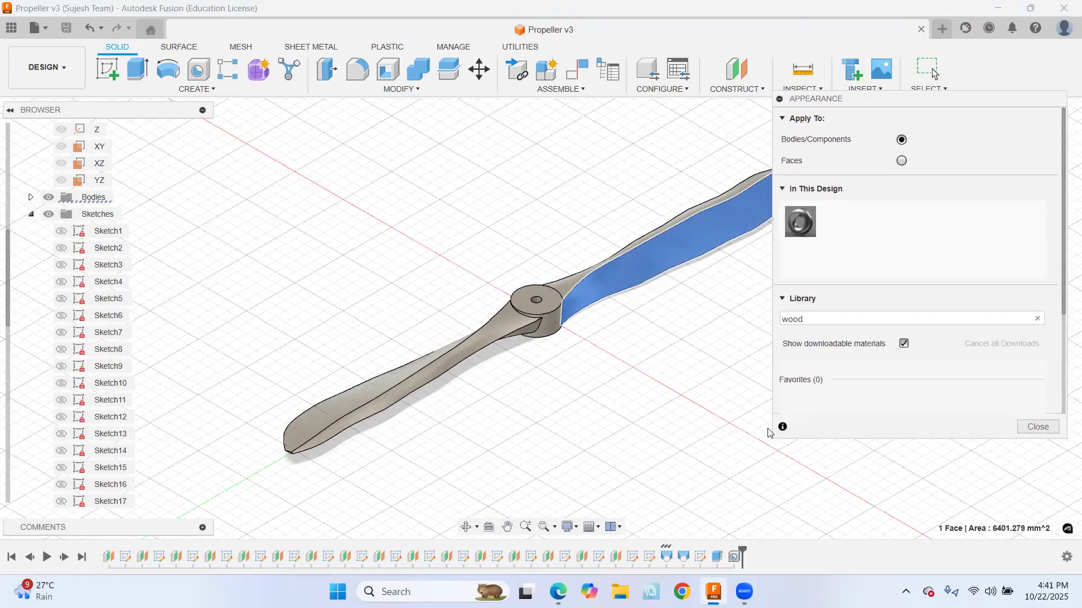
drag(837, 437, 837, 510)
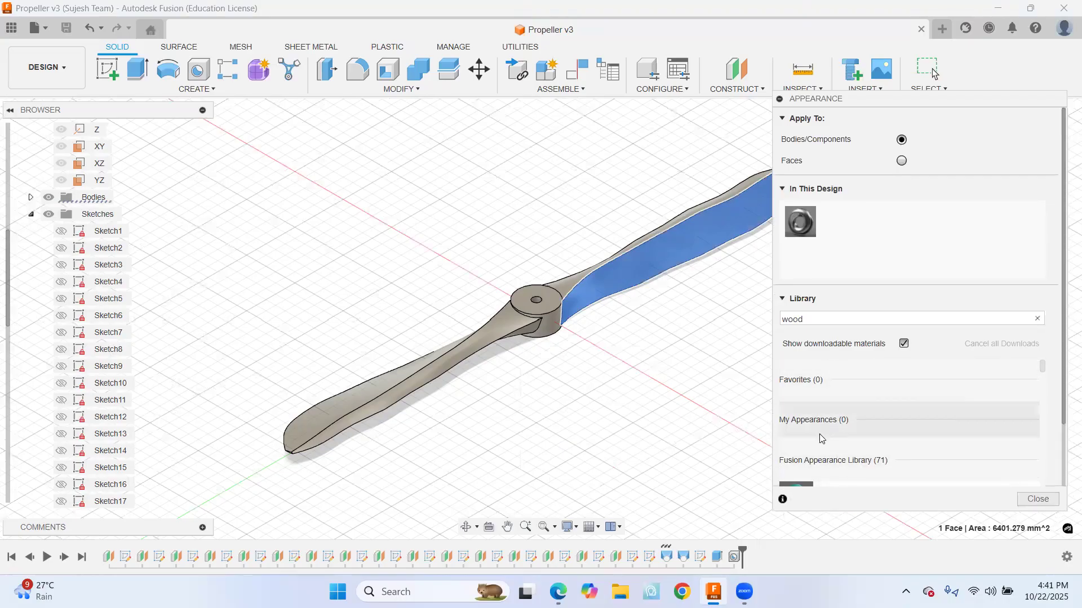
Browse the wood appearances in the Fusion Appearance Library, download Mahogany and add it to the favourites
click(824, 466)
scroll(823, 465, down, 3)
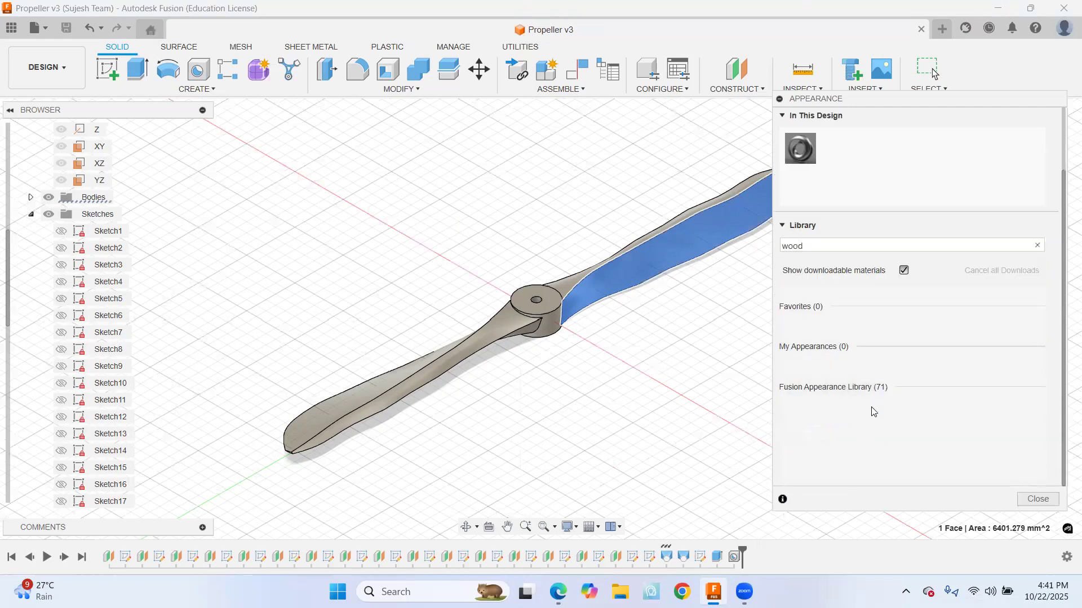
scroll(840, 397, down, 5)
scroll(840, 396, up, 5)
scroll(840, 396, up, 1)
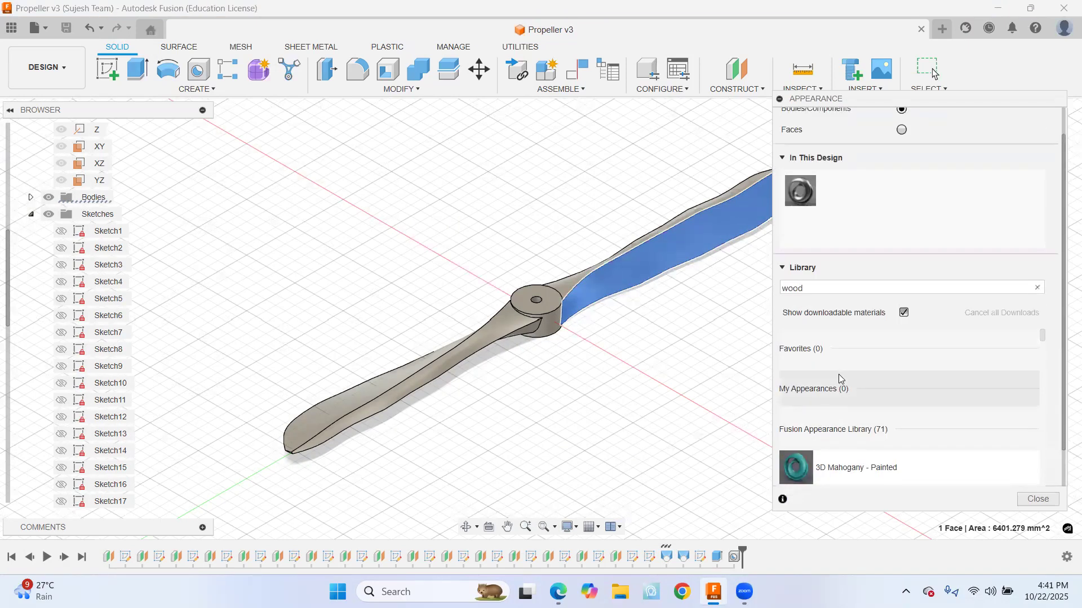
scroll(840, 376, down, 2)
scroll(841, 388, down, 3)
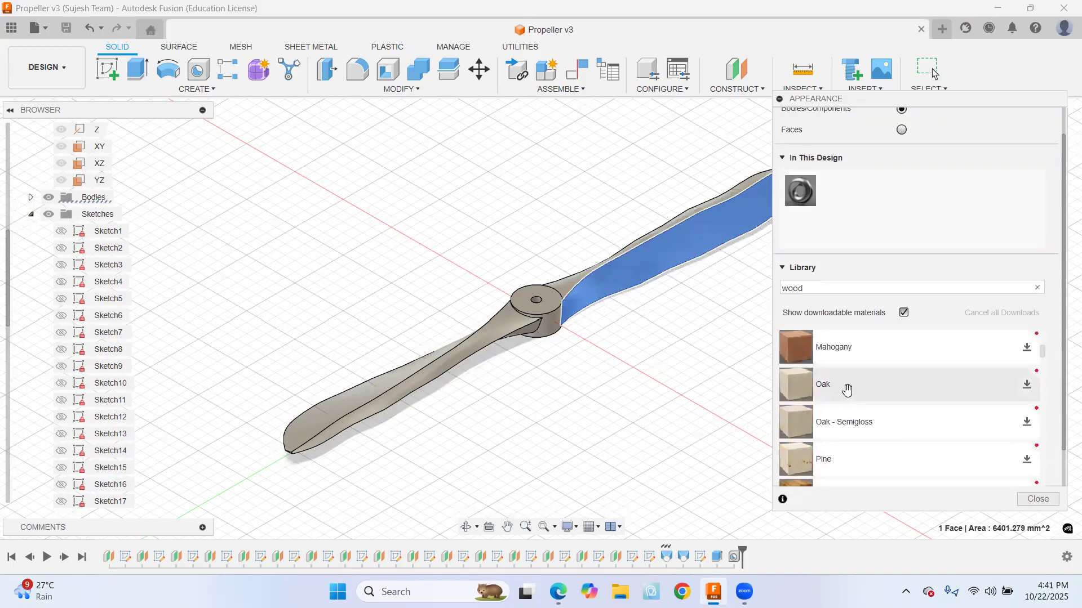
scroll(852, 431, down, 3)
scroll(854, 438, down, 10)
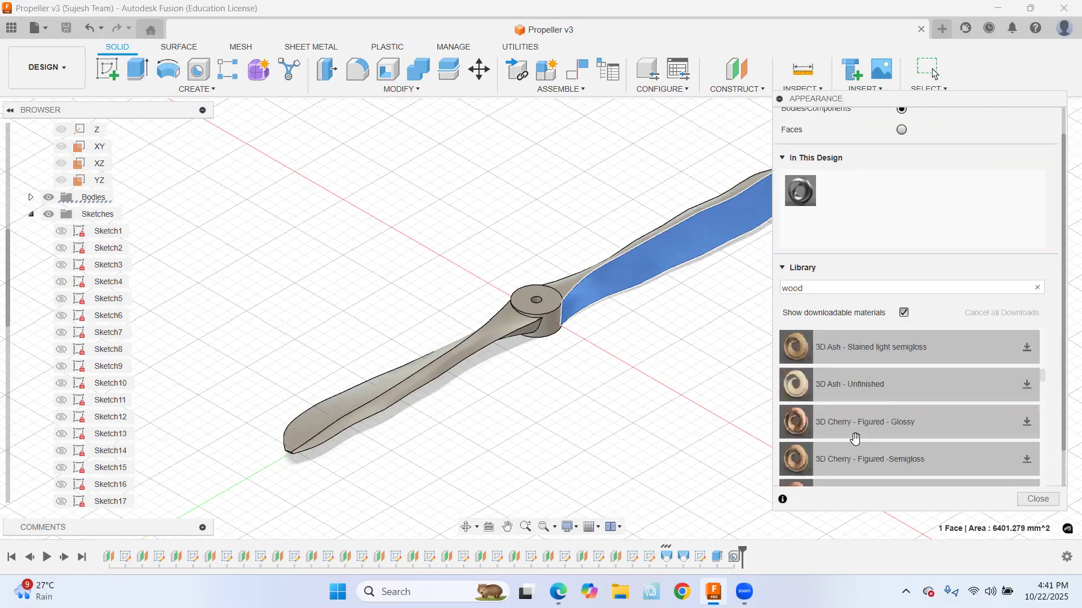
scroll(855, 438, down, 3)
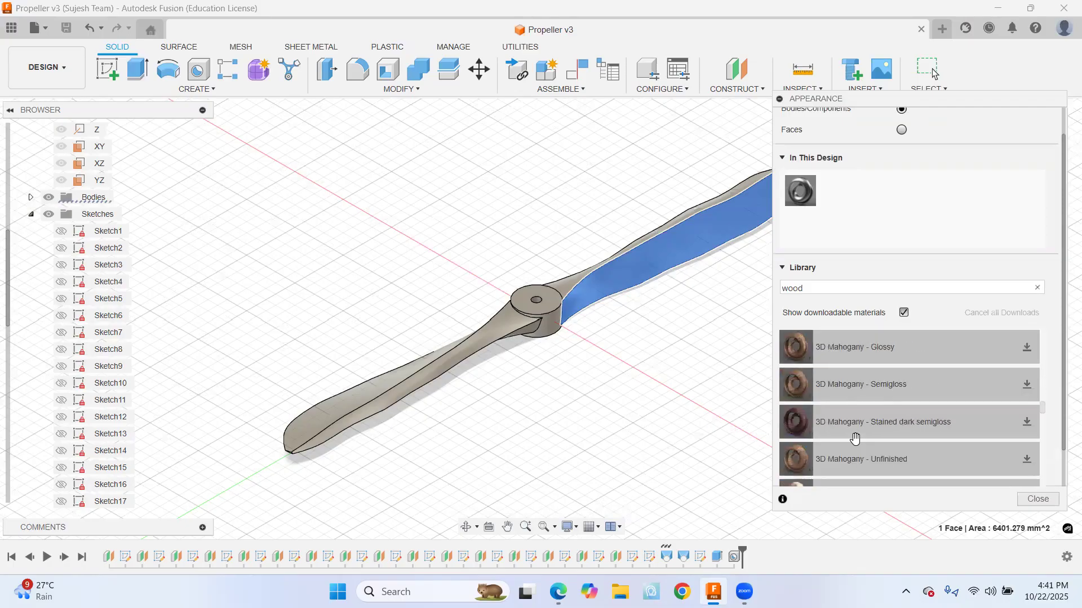
scroll(855, 439, up, 13)
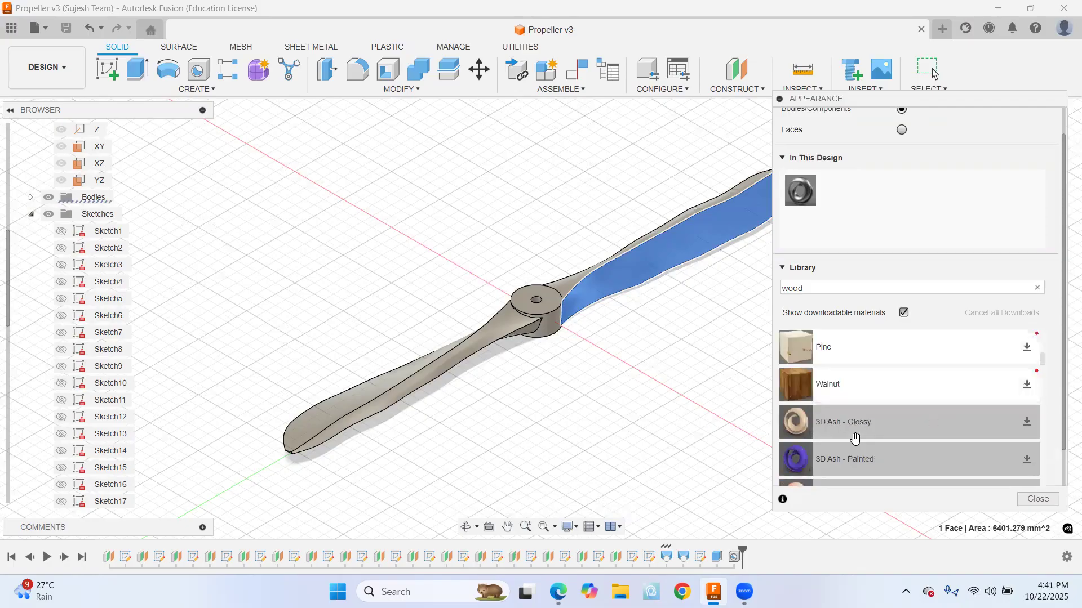
scroll(855, 438, up, 3)
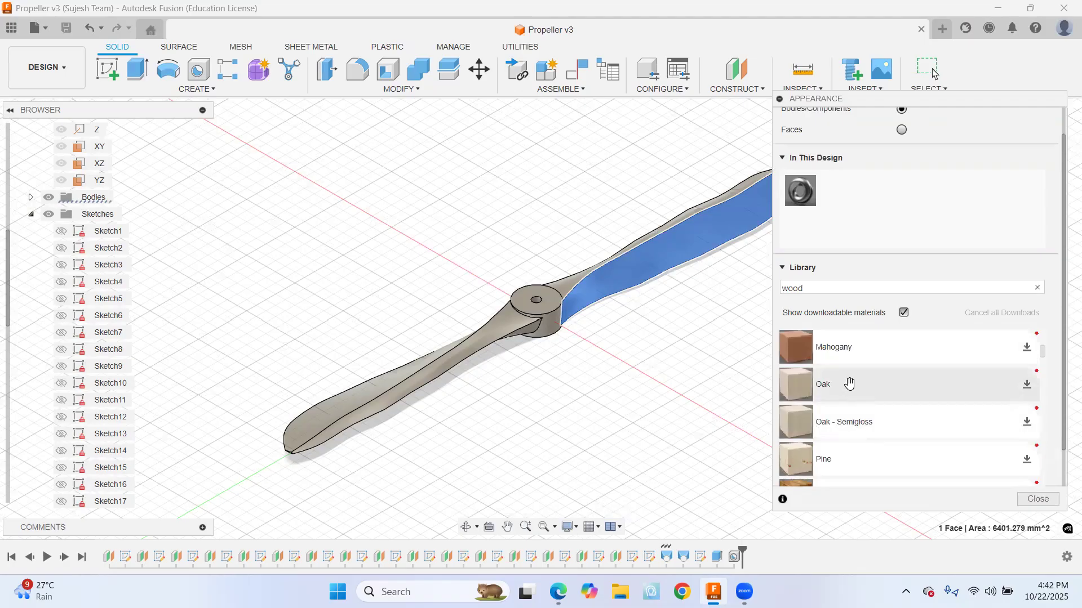
click(1027, 348)
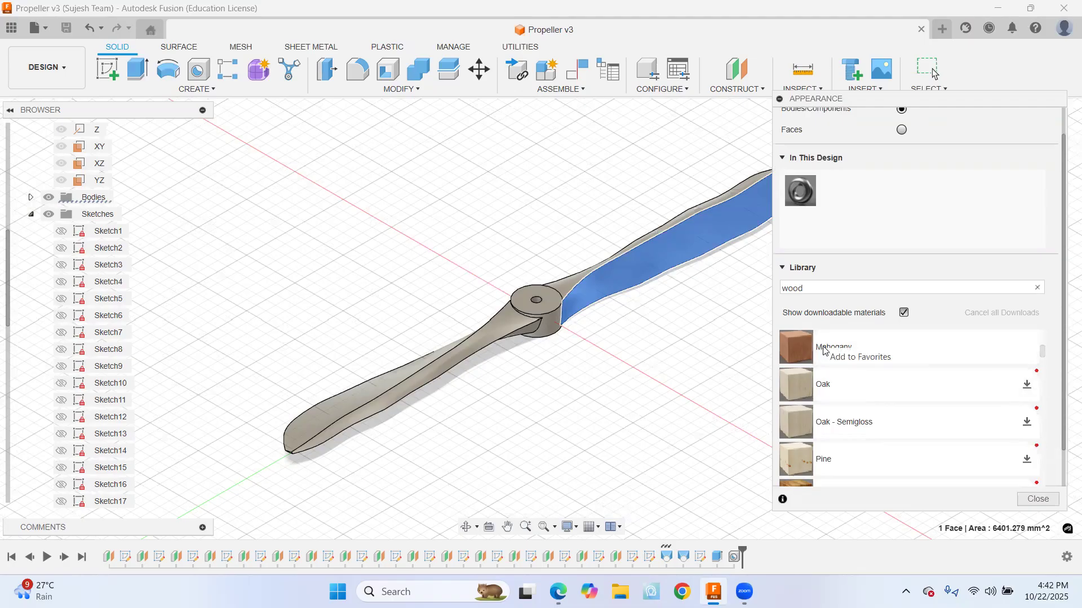
click(838, 357)
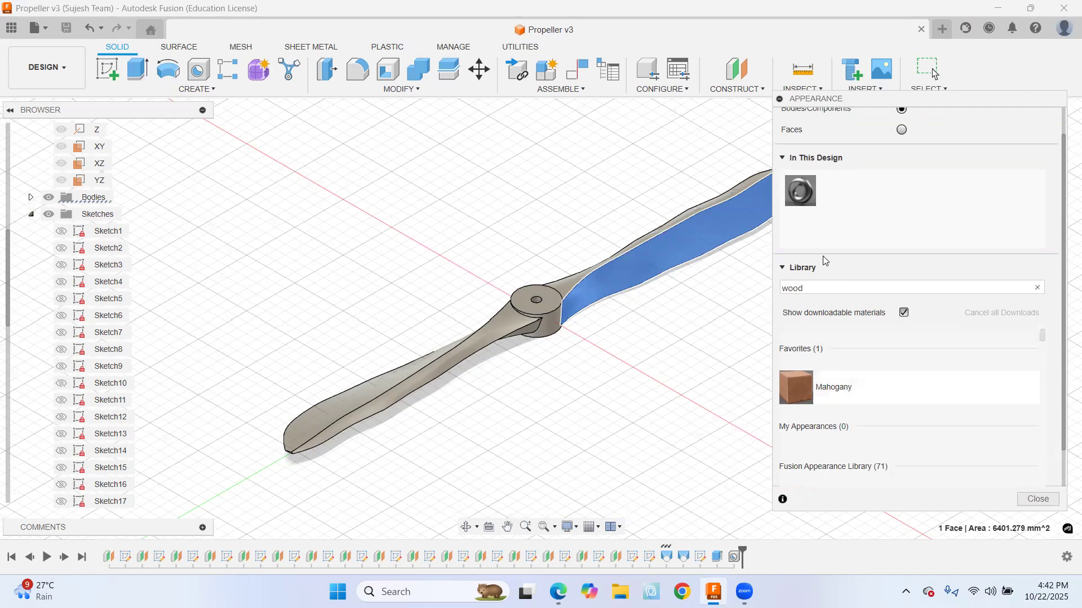
Apply the favourite Mahogany appearance to the whole propeller body and close the appearance settings
drag(797, 388, 567, 284)
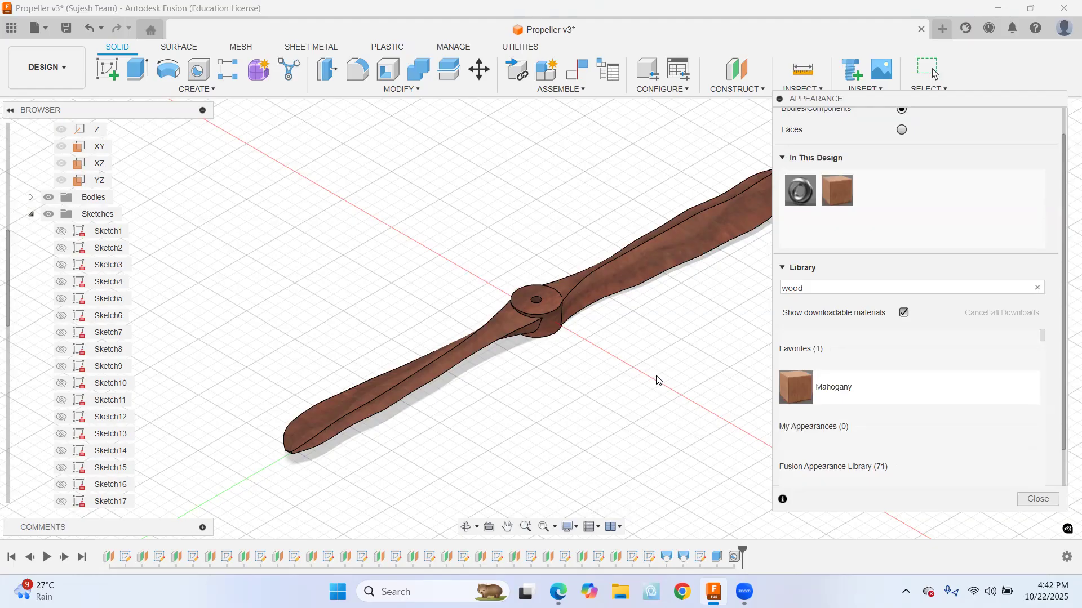
click(1038, 499)
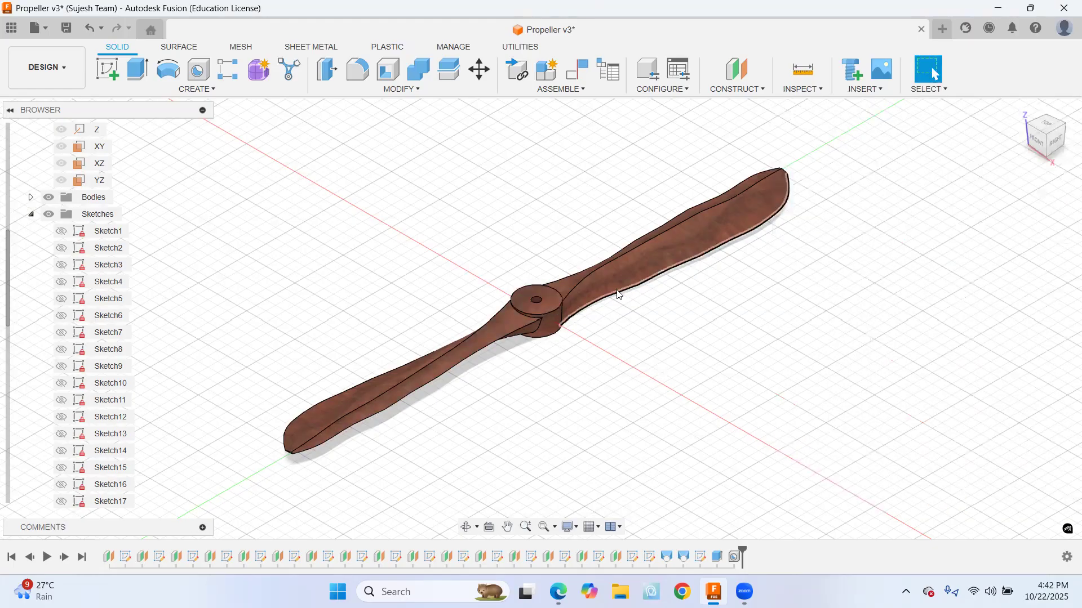
Save the Mahogany propeller design as a new version, keeping the default version description
mouse_move(618, 293)
shift+middle_down()
mouse_move(632, 345)
mouse_move(618, 313)
shift+middle_up()
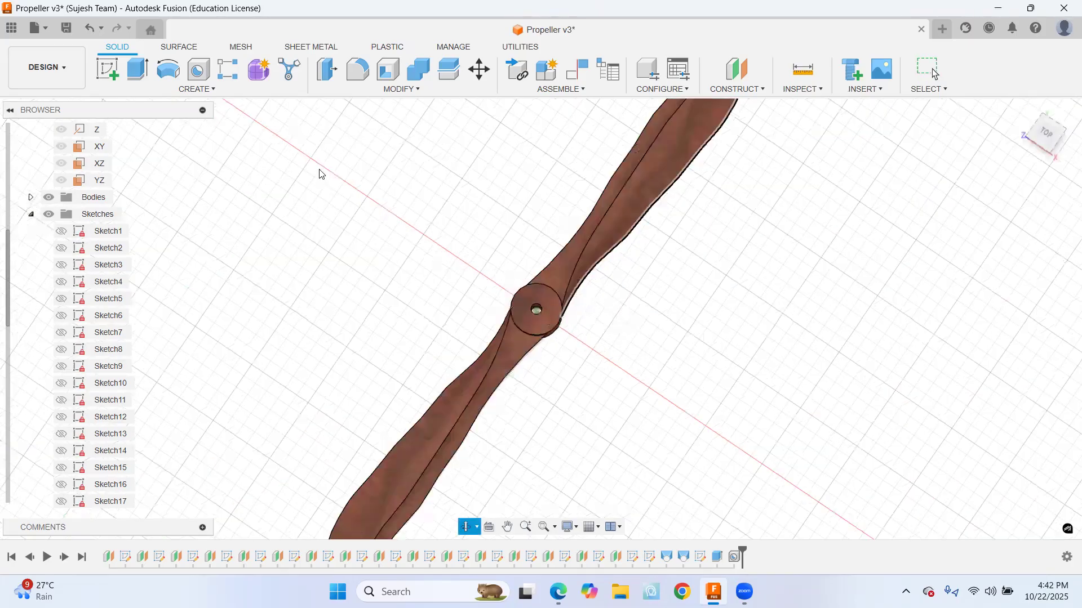
click(65, 29)
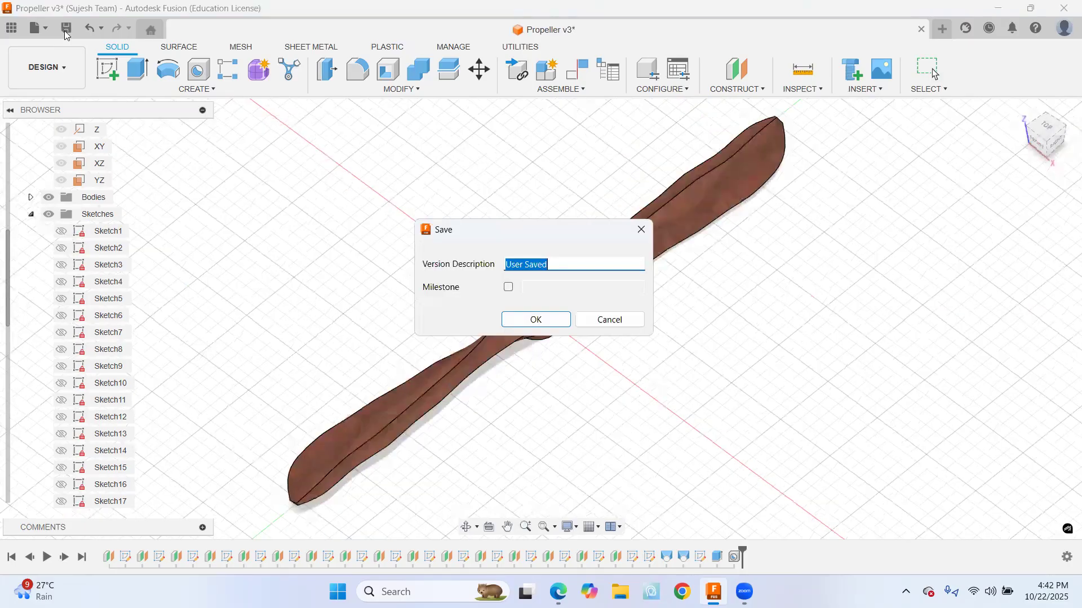
click(514, 321)
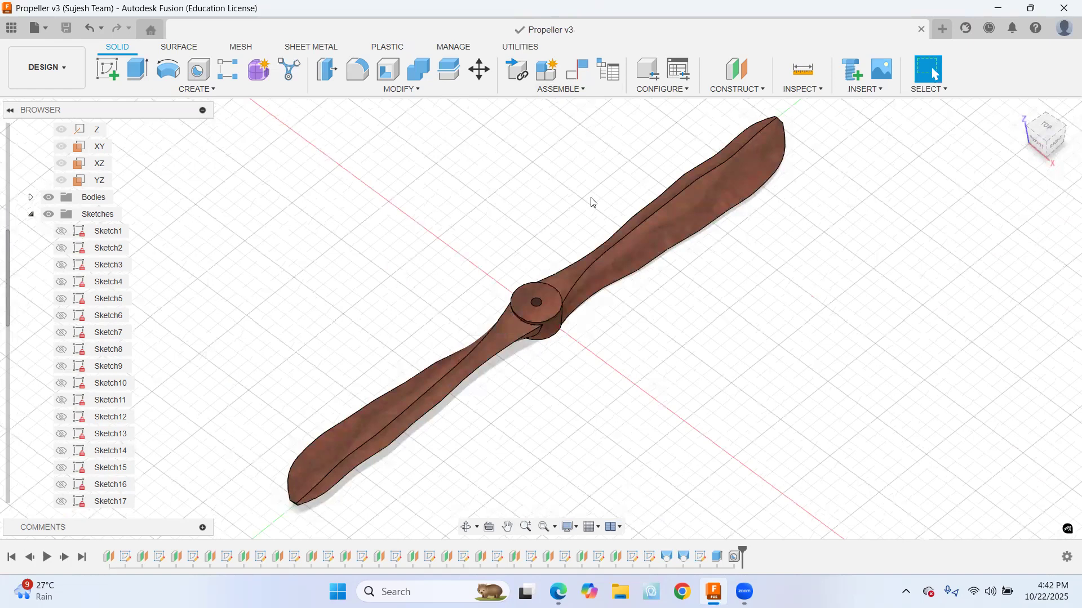
Create a new design and save it as Propeller Assembly in the Recording folder of the Propeller project folder
click(36, 28)
click(54, 50)
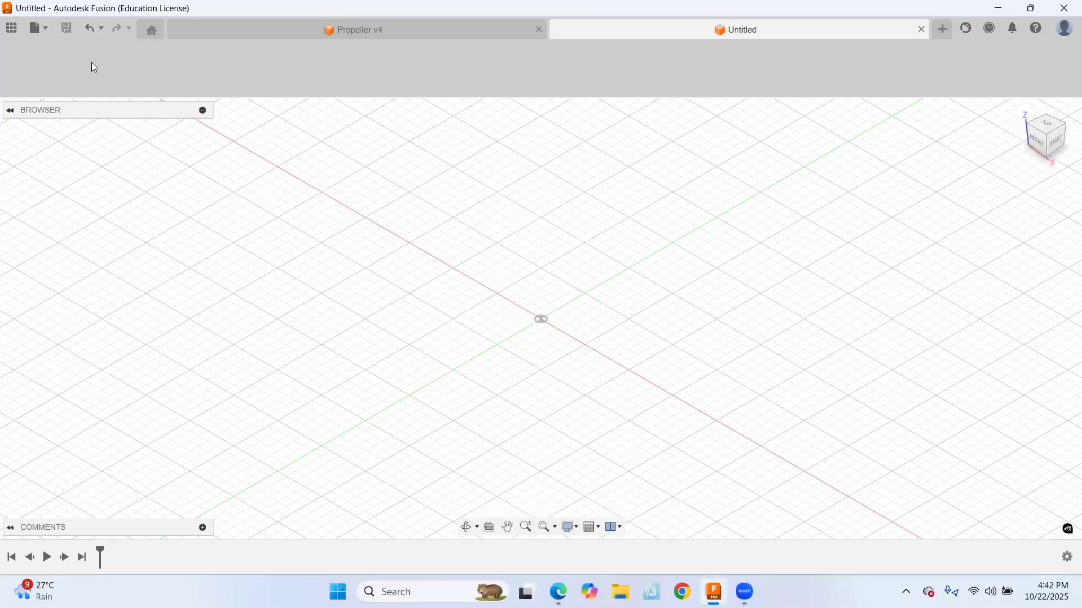
key(ctrl+s)
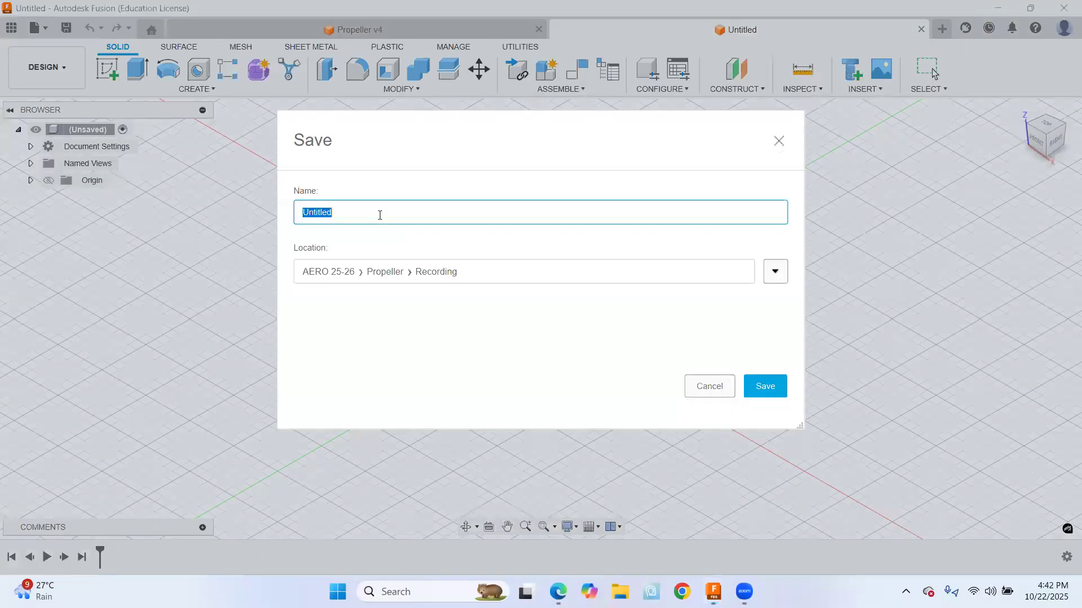
text(Propeller Assembly)
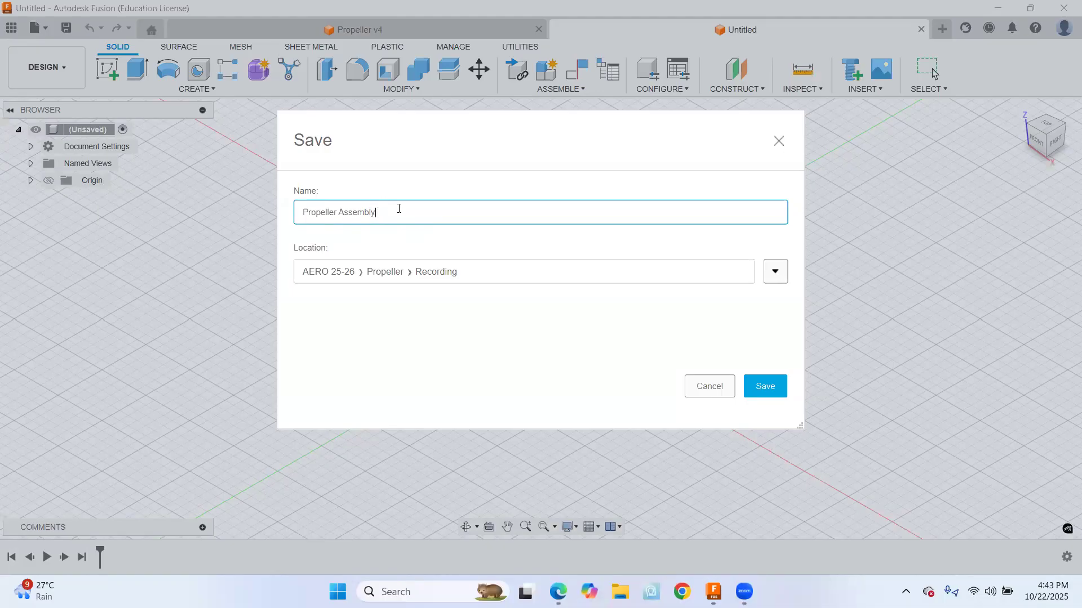
click(767, 387)
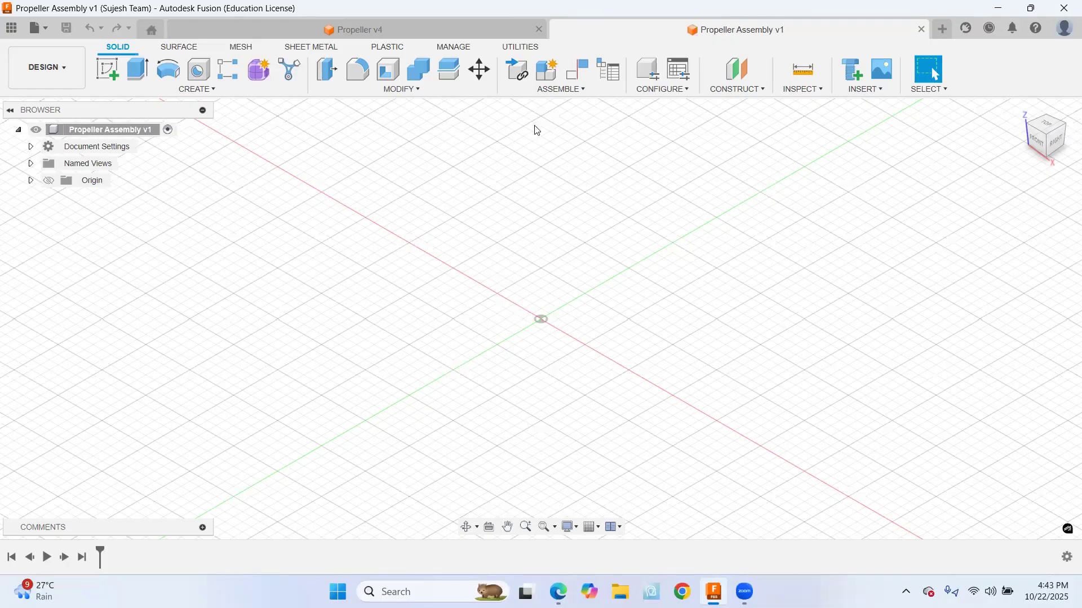
Add an active internal component named Face Plate under Propeller Assembly
click(560, 91)
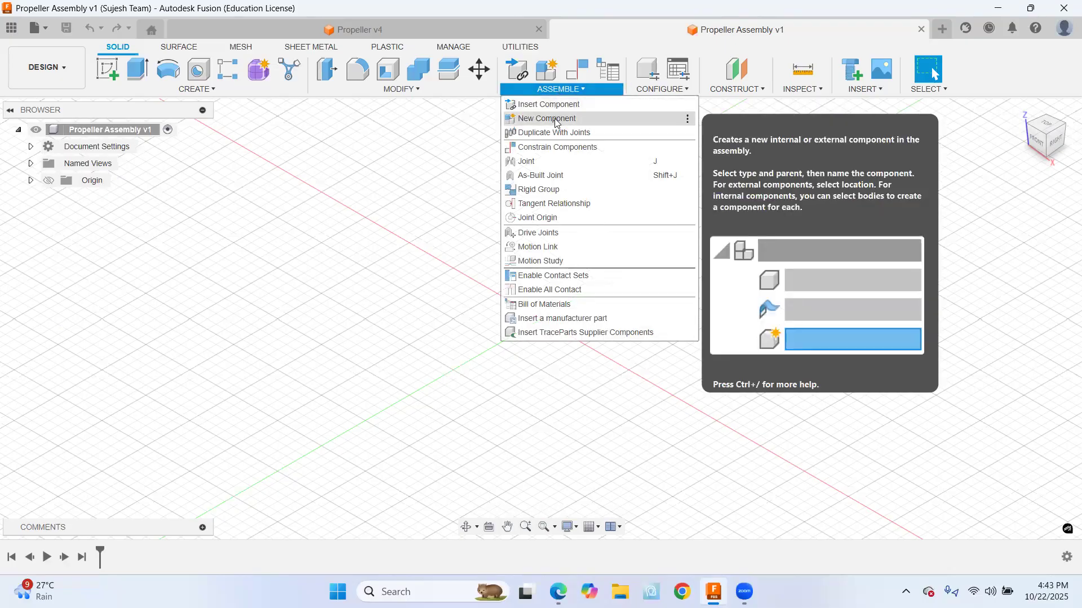
click(555, 119)
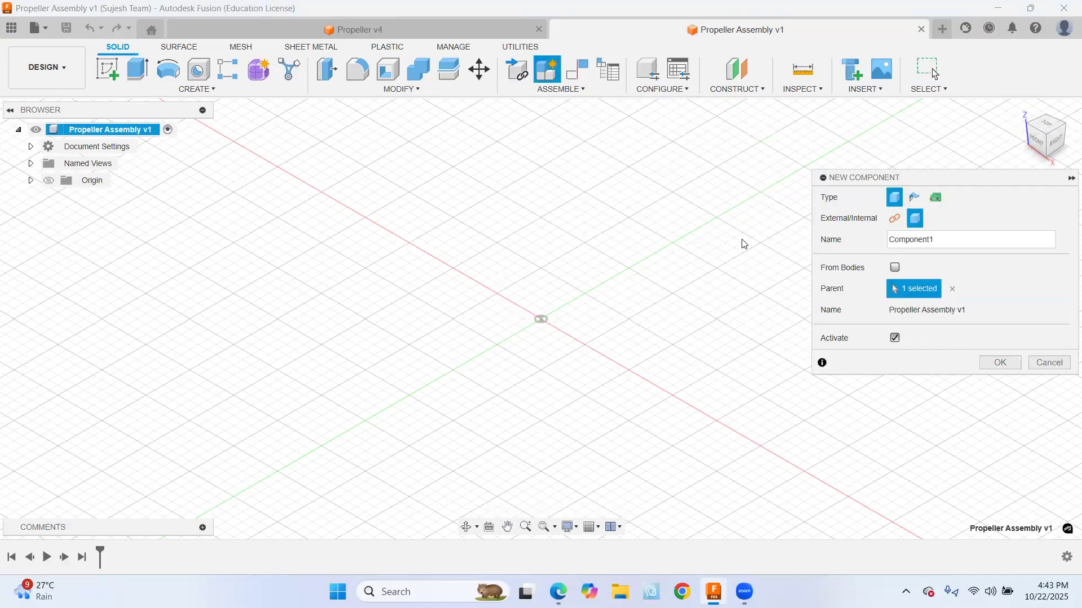
click(940, 239)
drag(889, 239, 971, 243)
text(F)
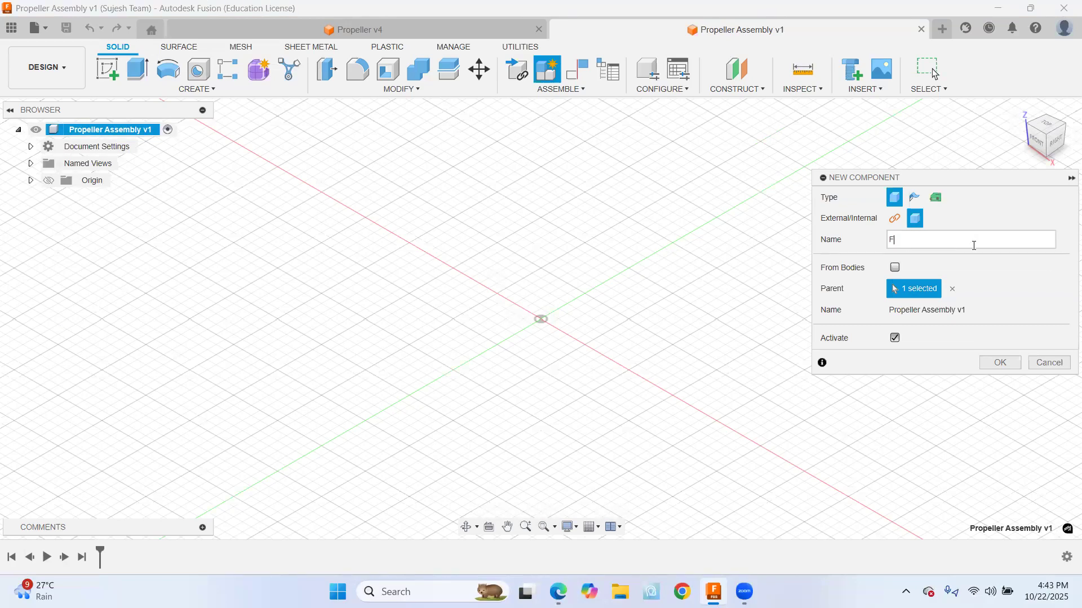
text(ace Plate)
click(1000, 364)
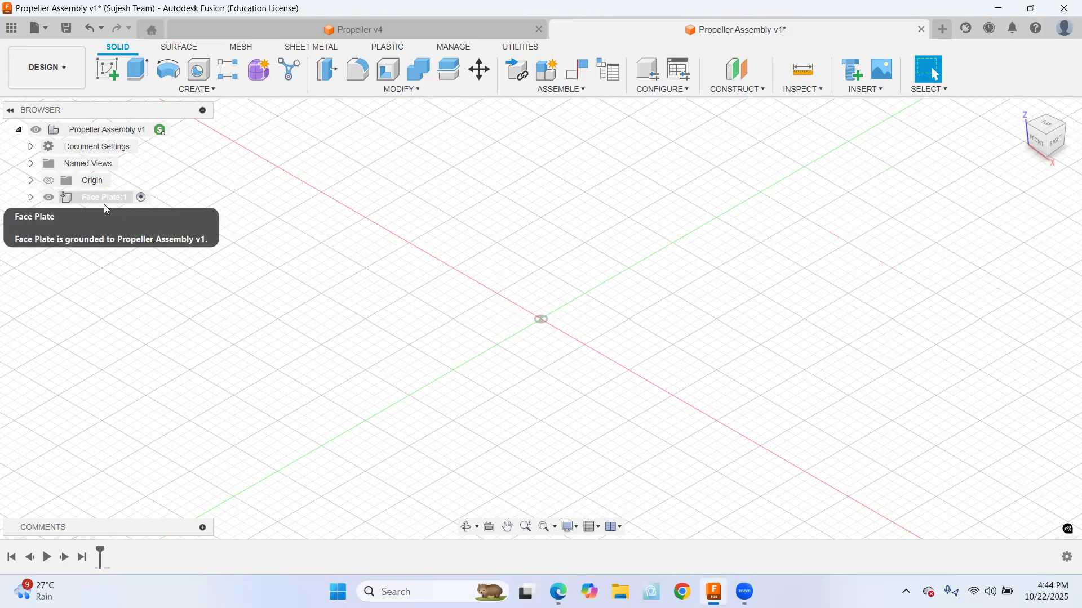
click(145, 203)
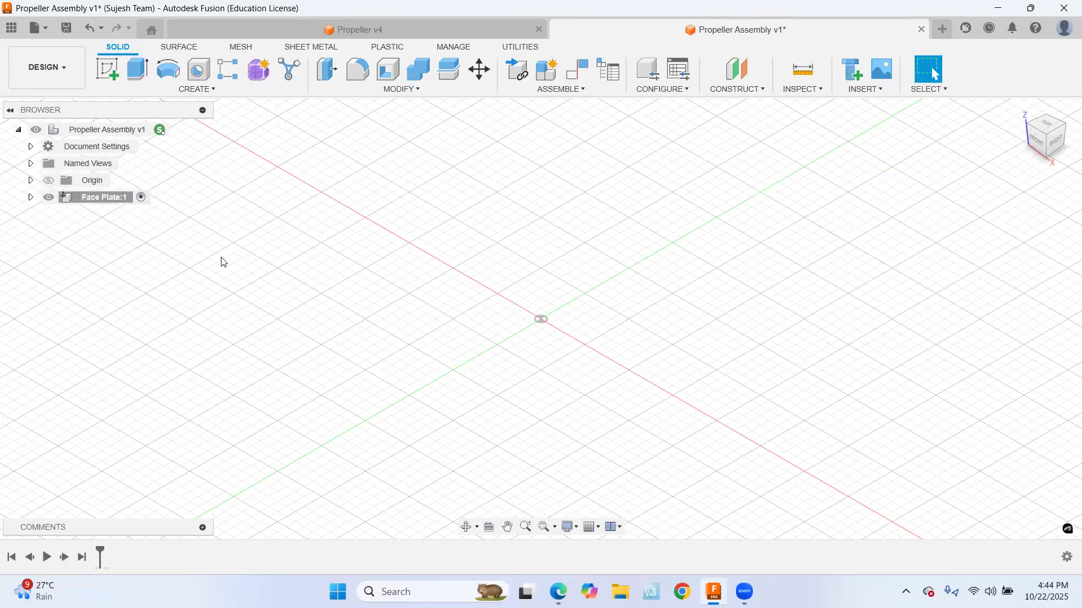
Start a sketch on the XY plane of the Face Plate component
click(31, 197)
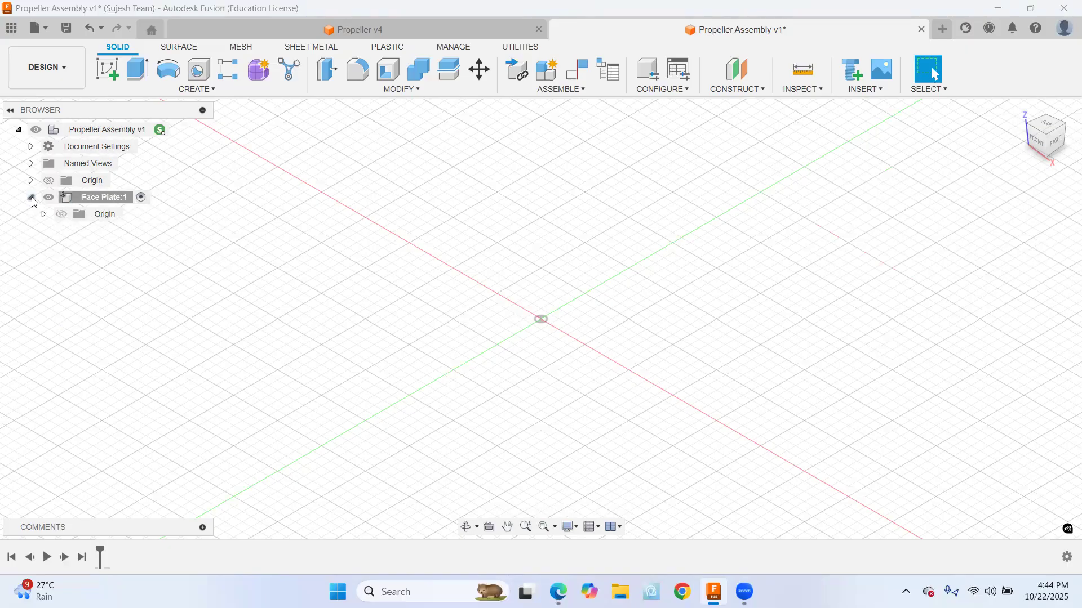
click(44, 215)
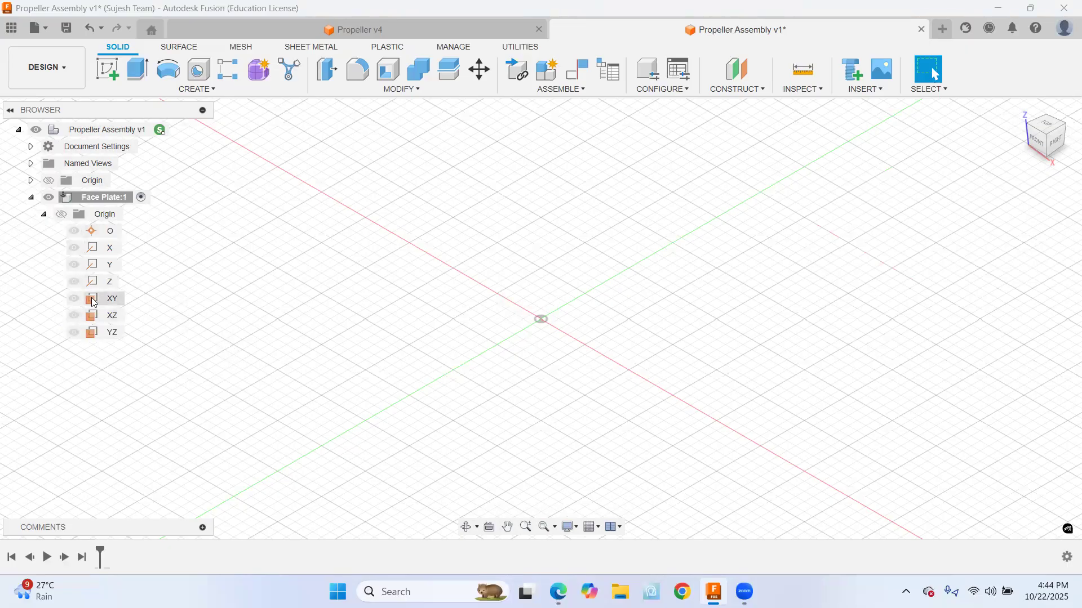
click(107, 70)
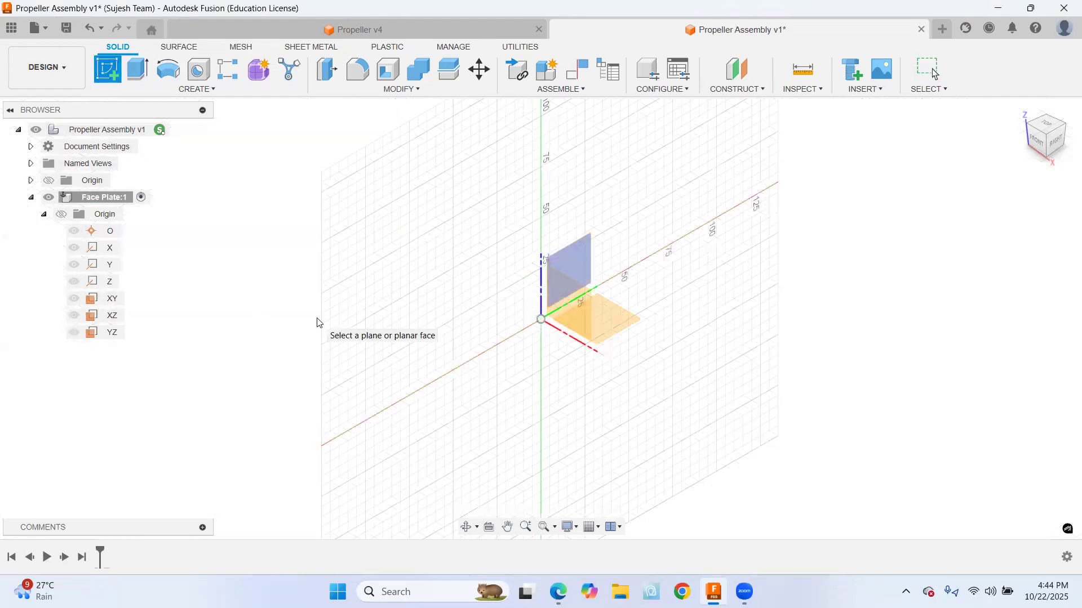
click(618, 325)
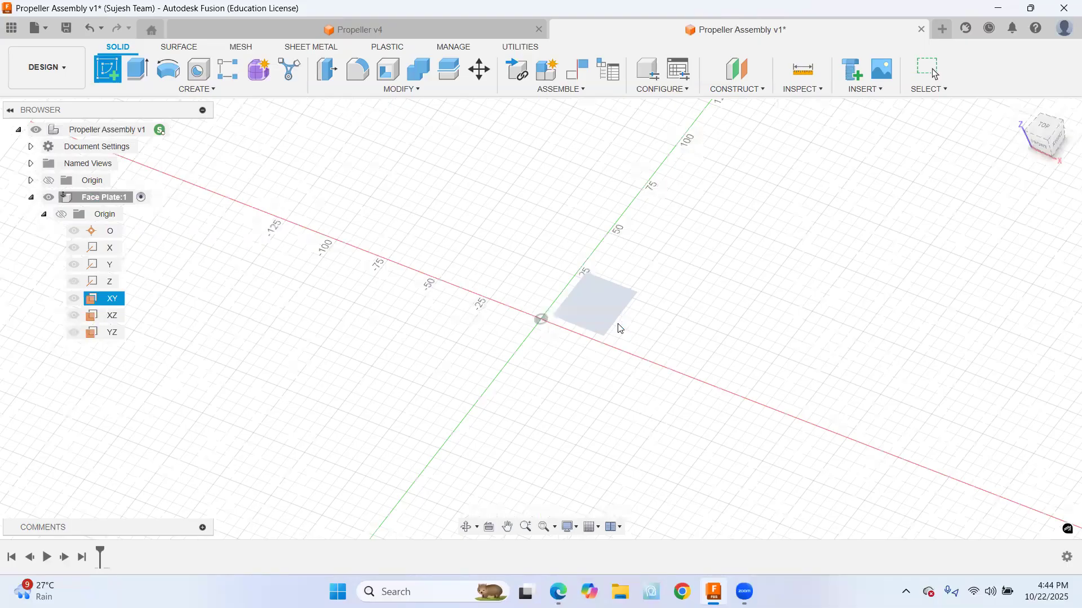
Examine the face plate's dimensions and the parts list on page 1 of the PDF drawing in Edge, and return to Fusion
mouse_move(558, 592)
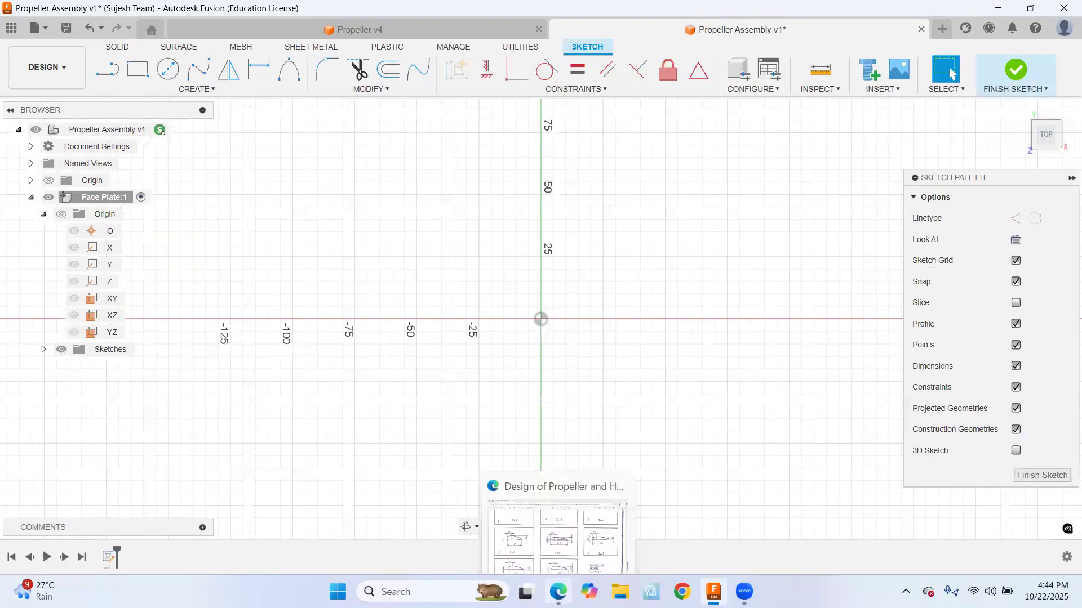
click(558, 533)
scroll(526, 441, up, 5)
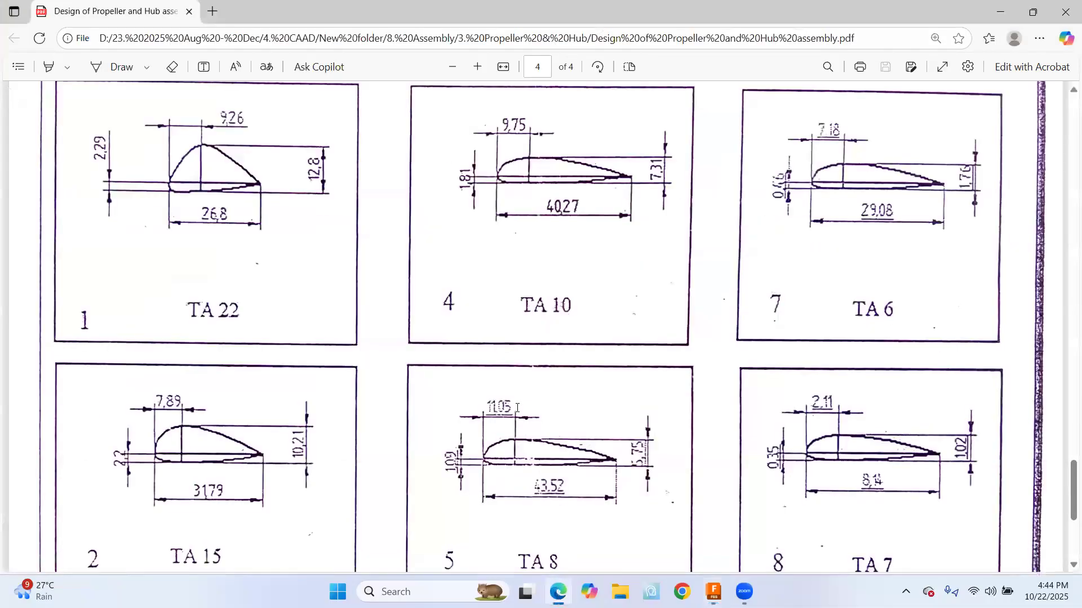
scroll(519, 412, up, 15)
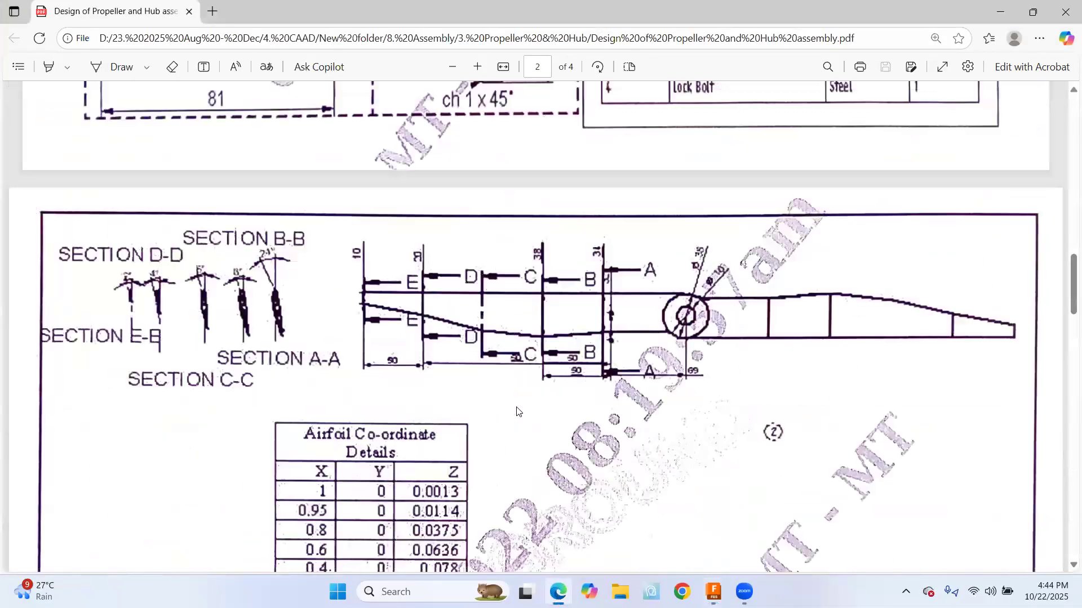
scroll(622, 394, up, 10)
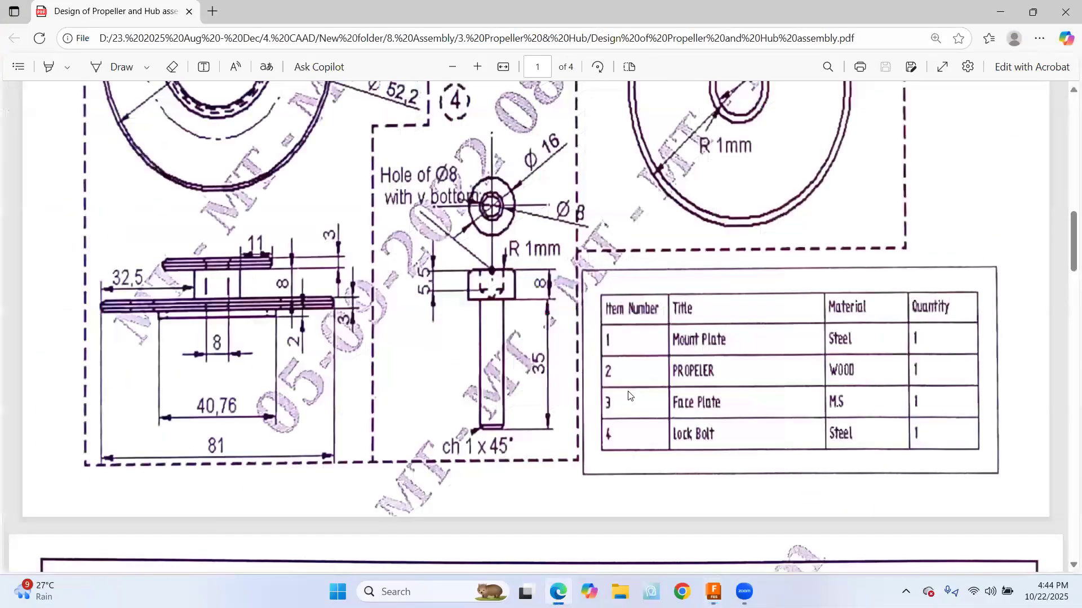
scroll(606, 393, up, 5)
scroll(727, 305, up, 1)
scroll(738, 383, down, 2)
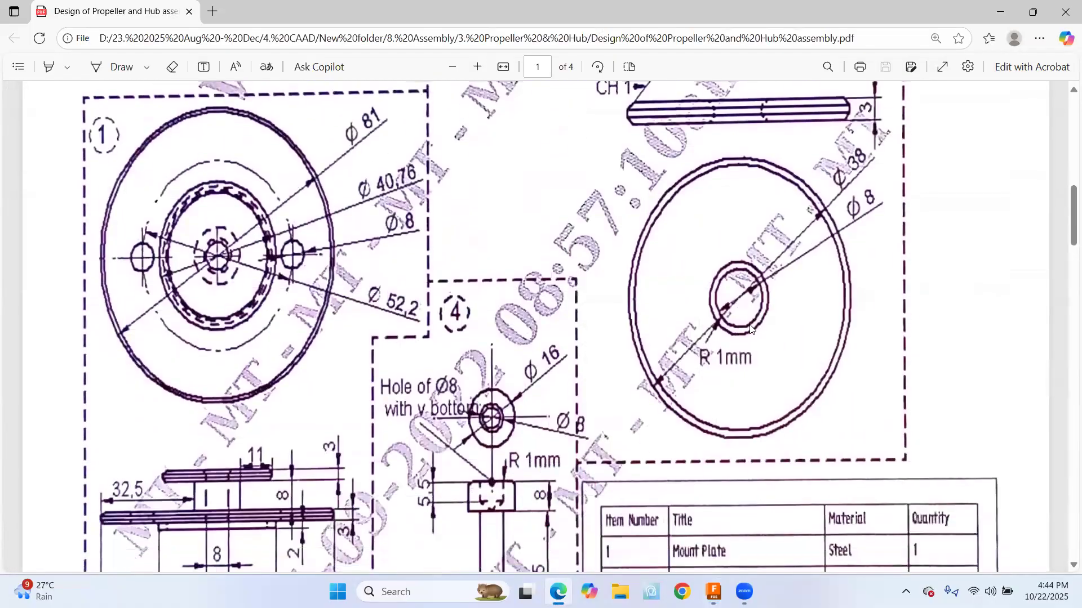
scroll(749, 338, up, 2)
scroll(748, 343, down, 5)
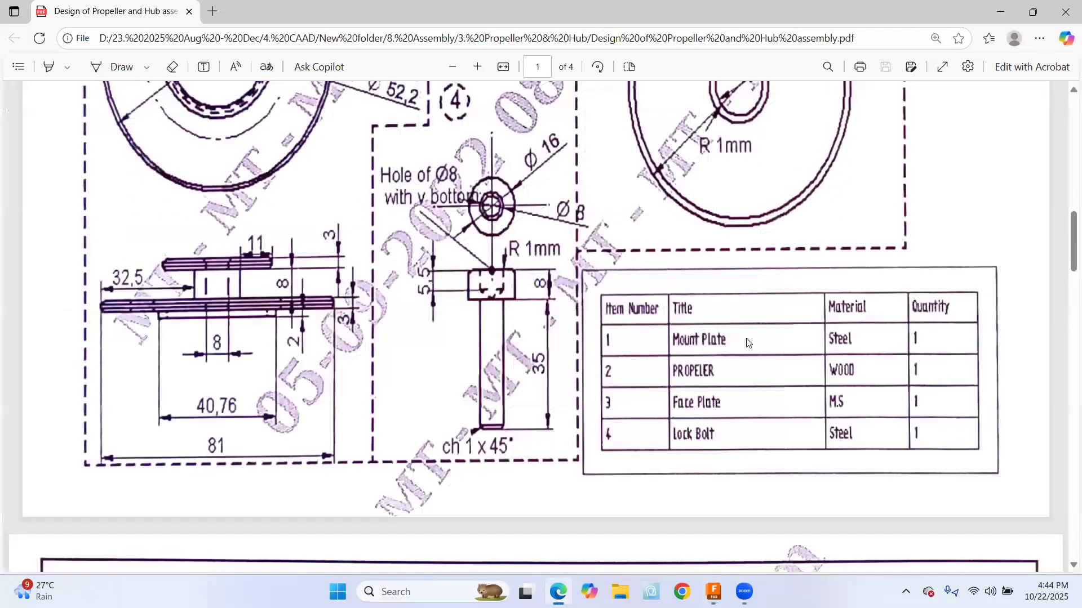
click(714, 592)
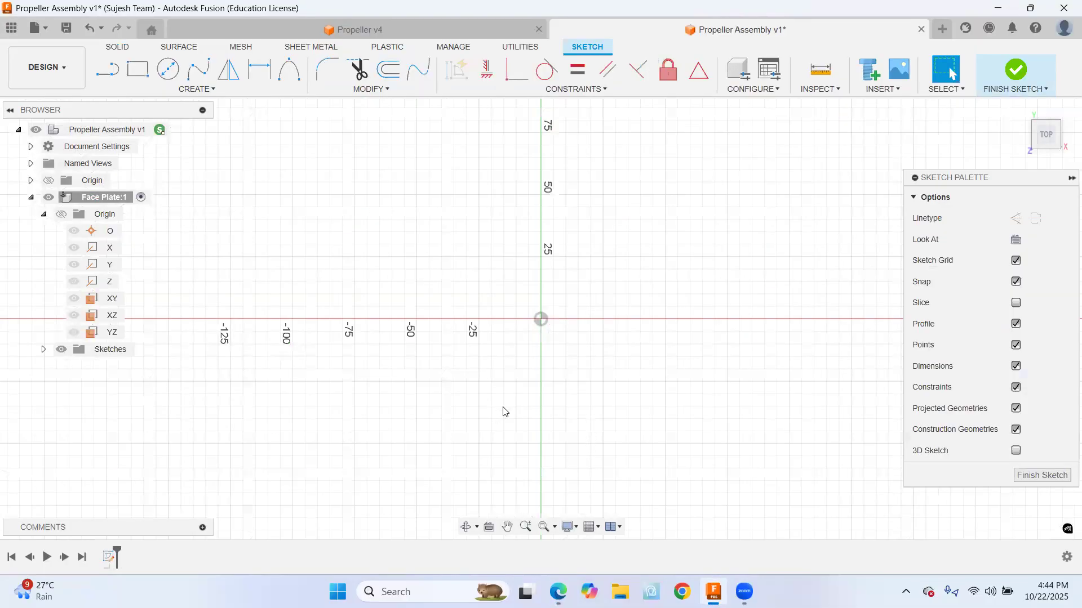
Sketch a 38 mm diameter circle centred on the origin for the face plate's outer edge
click(167, 80)
click(540, 319)
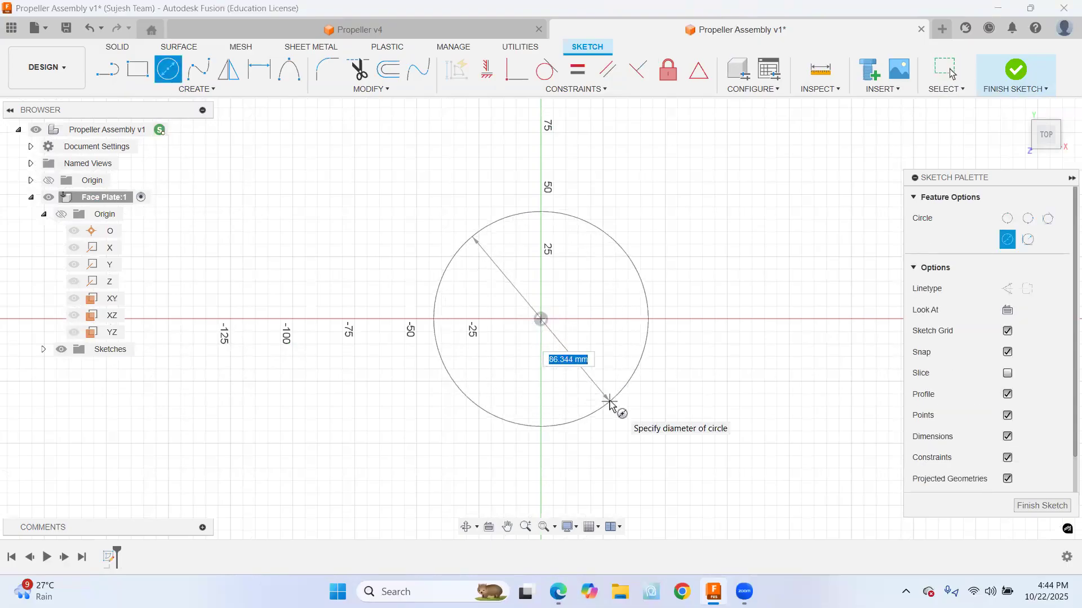
text(38)
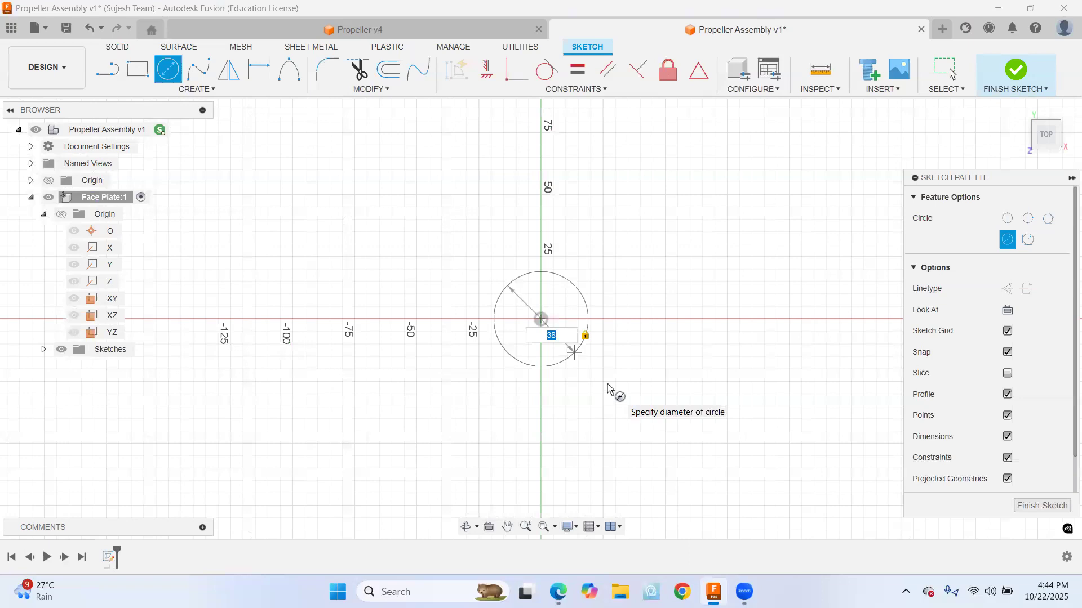
key(Return)
key(Escape)
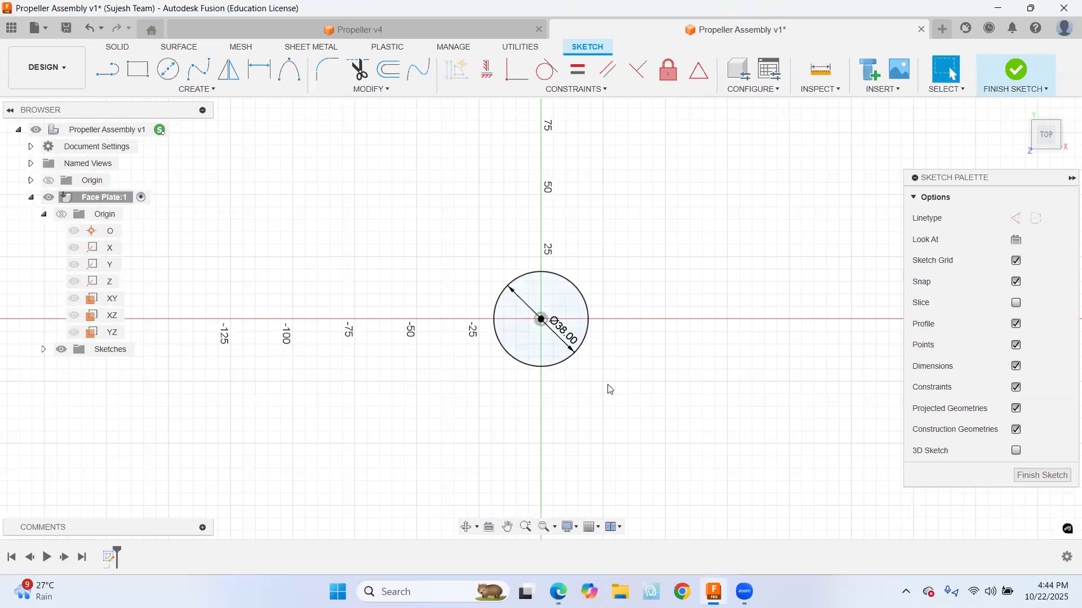
Add a concentric 8 mm diameter circle at the origin for the centre hole and finish the sketch
click(167, 68)
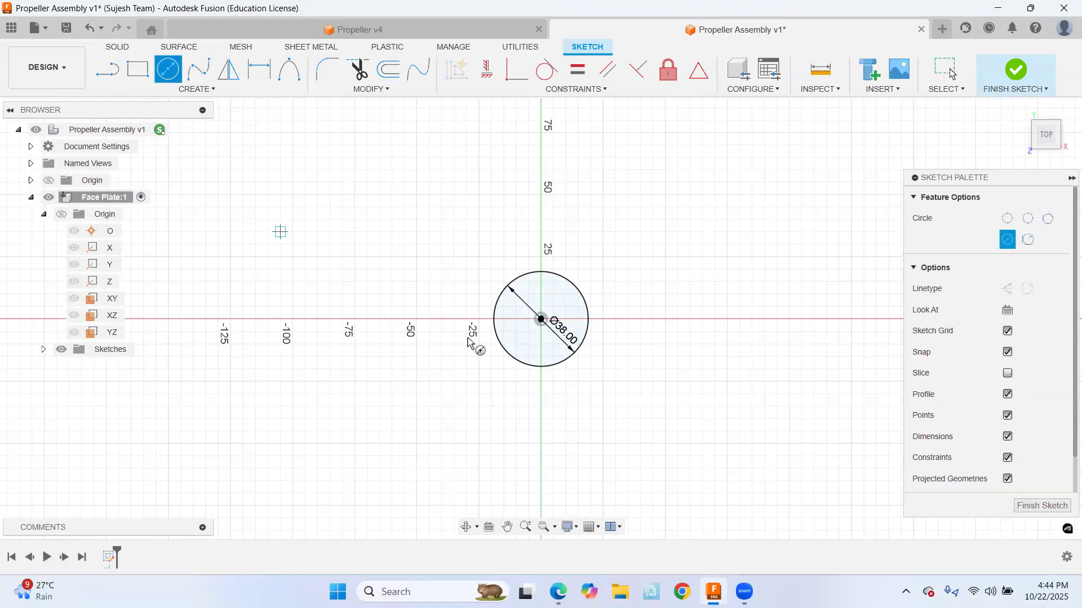
scroll(544, 320, up, 3)
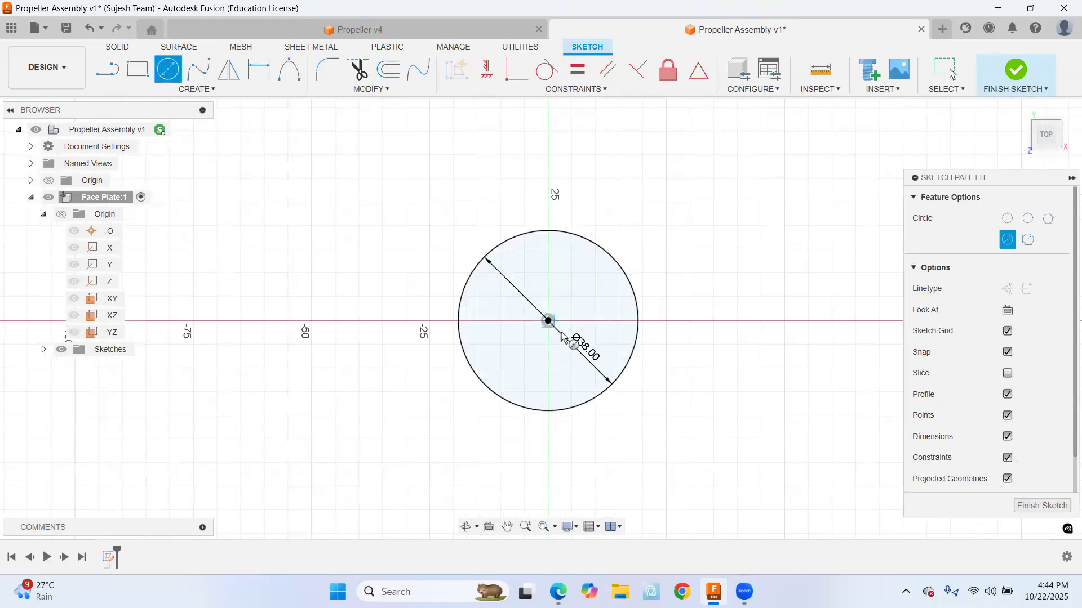
click(549, 321)
text(8)
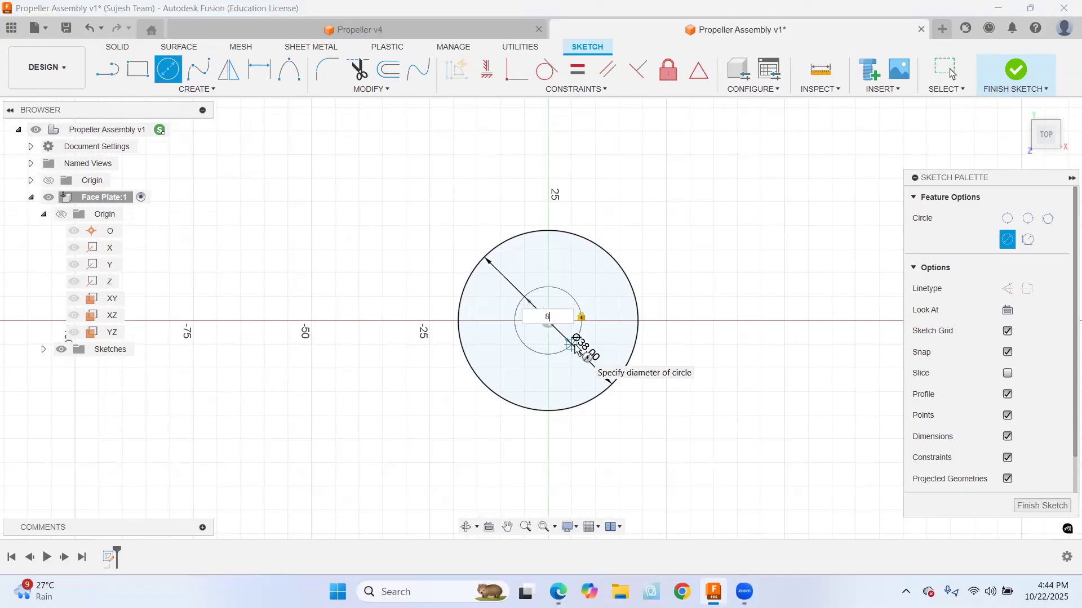
key(Tab)
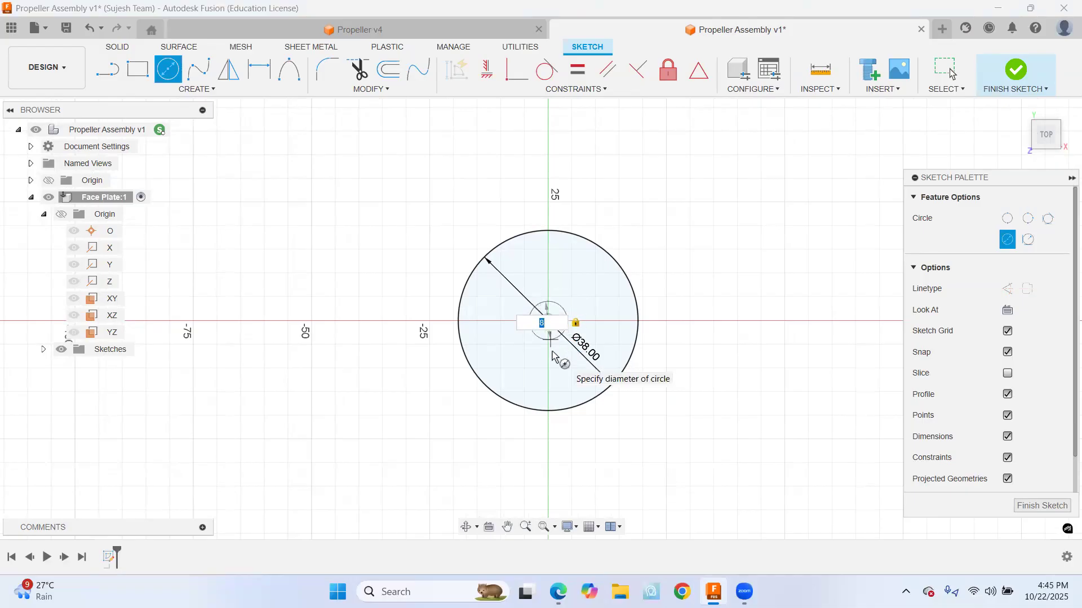
key(Return)
key(Escape)
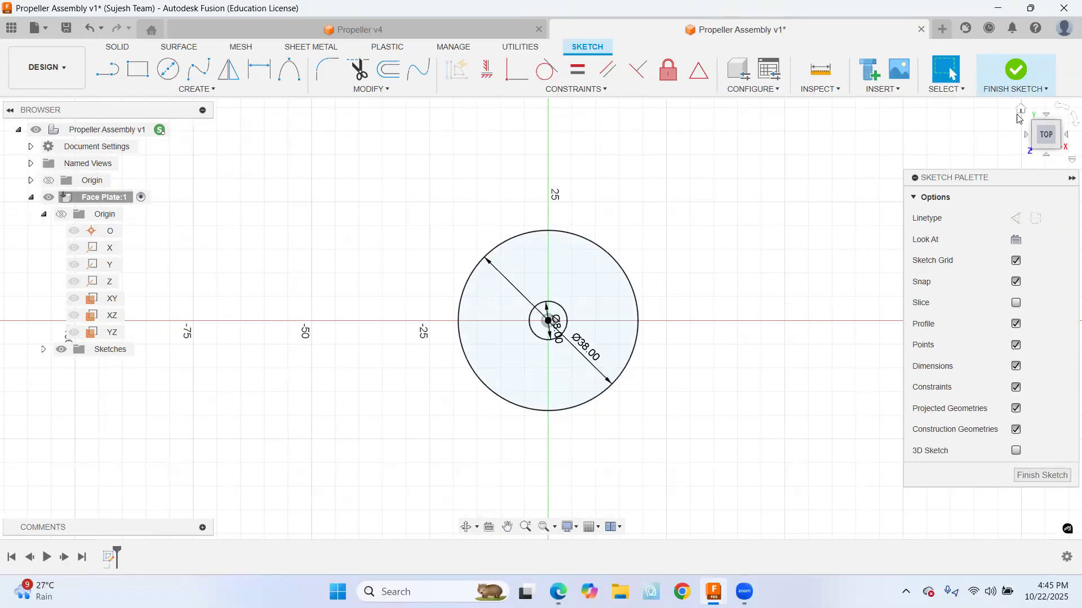
click(1015, 81)
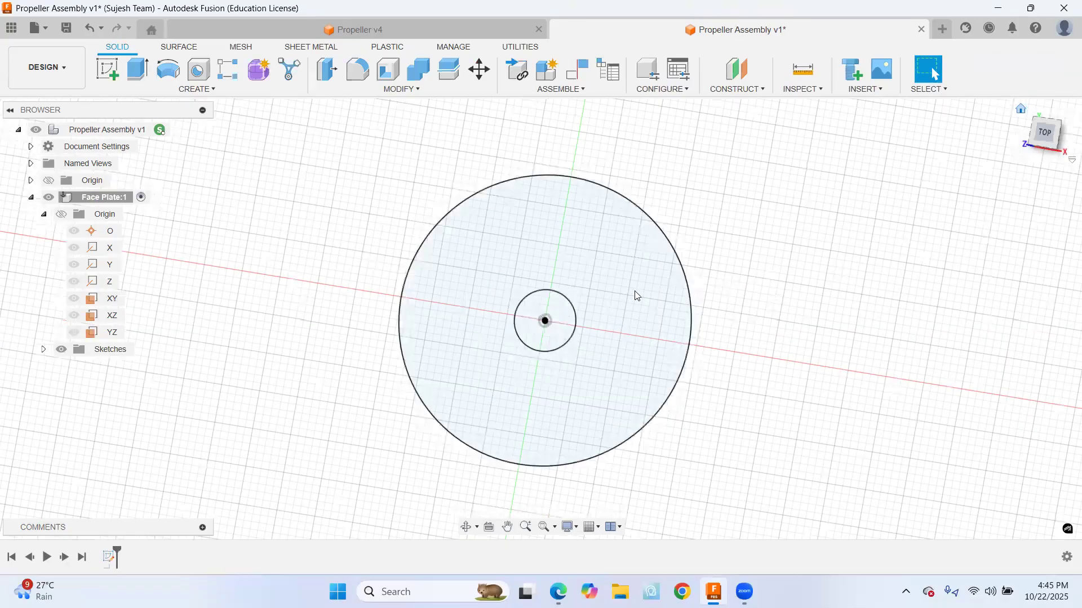
Extrude the ring profile between the two circles symmetrically, 3 mm whole length, as a new body
click(405, 329)
key(e)
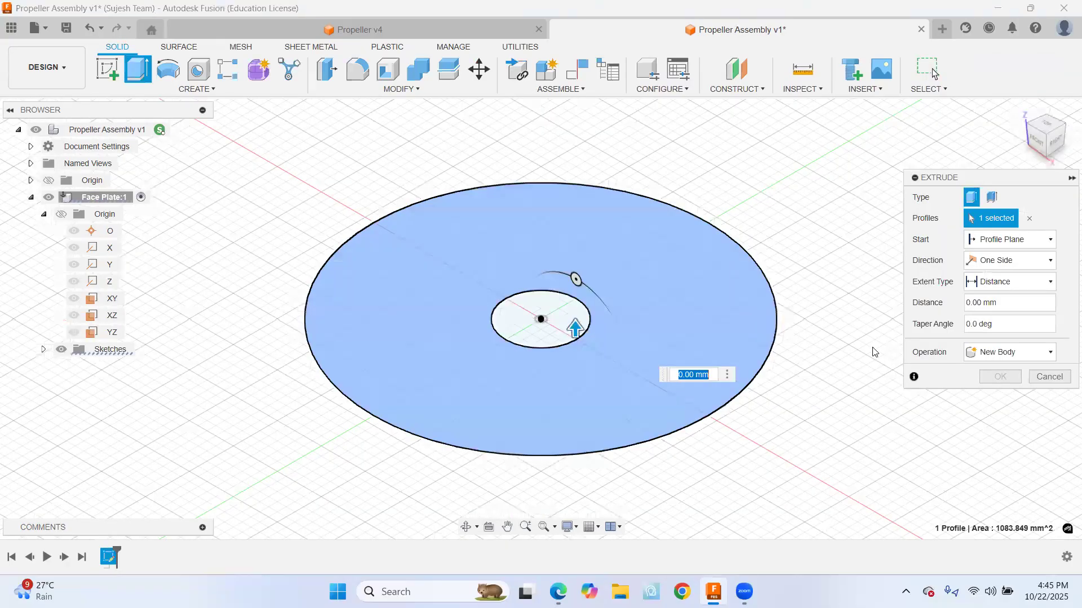
click(984, 267)
click(991, 303)
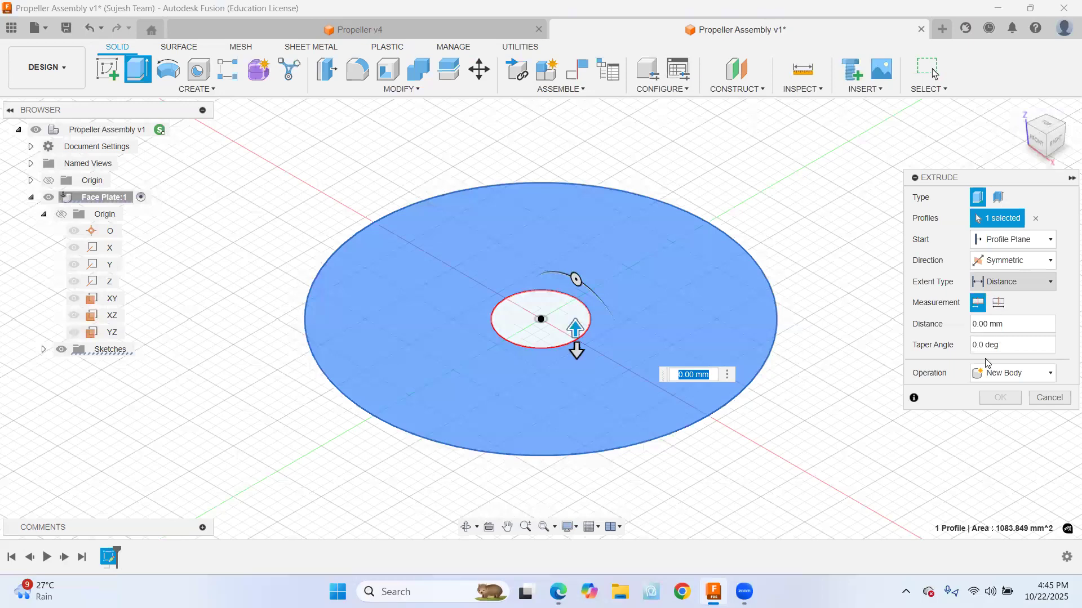
click(998, 303)
click(977, 324)
key(BackSpace)
text(3)
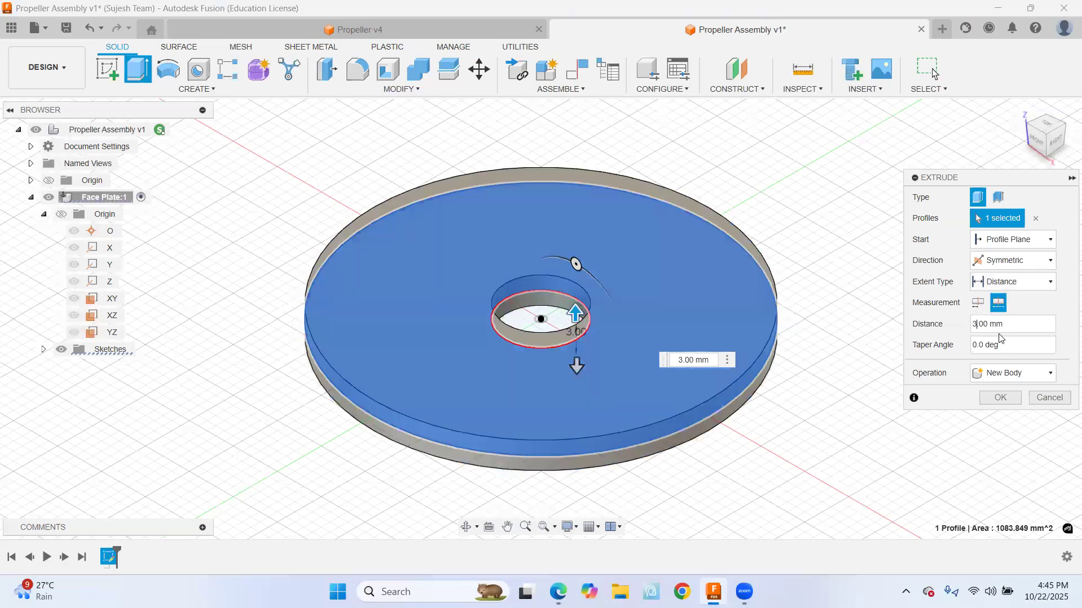
click(1001, 399)
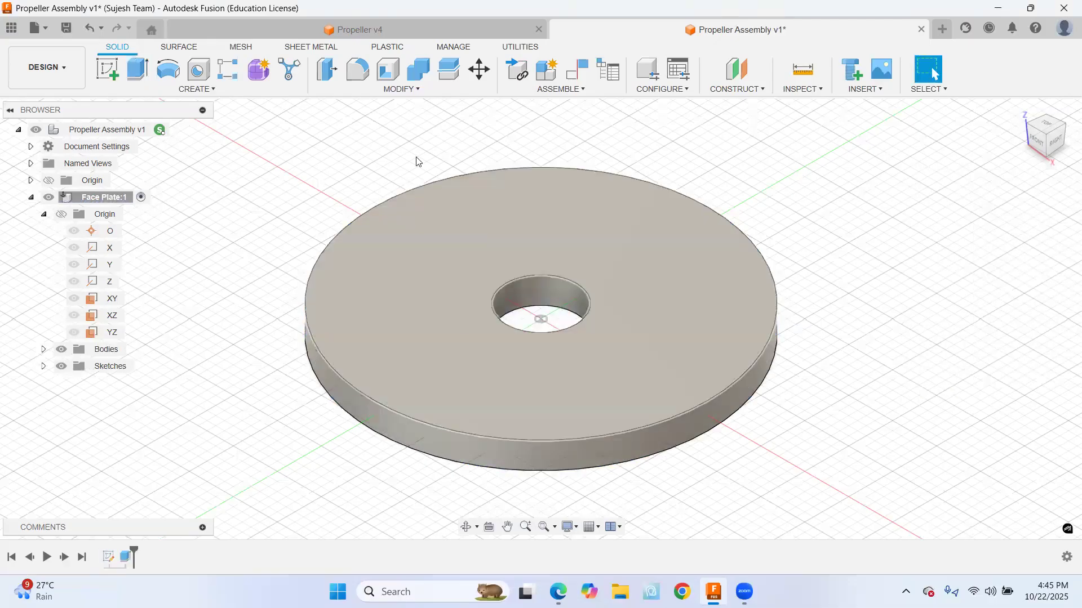
Chamfer both outer rim edges of the face plate with an equal distance of 1 mm and save the design
click(406, 90)
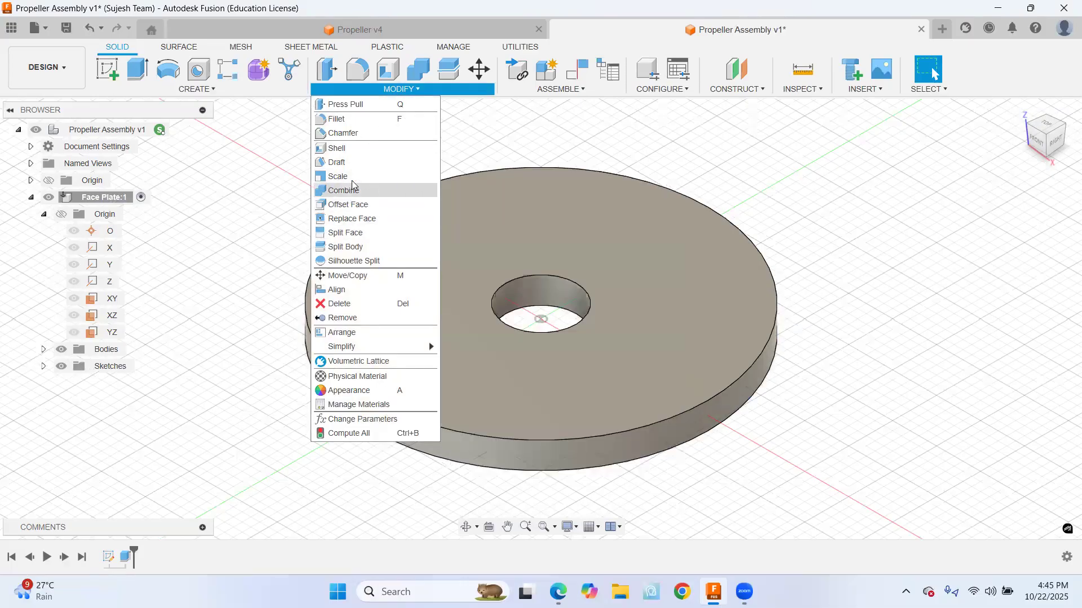
click(345, 133)
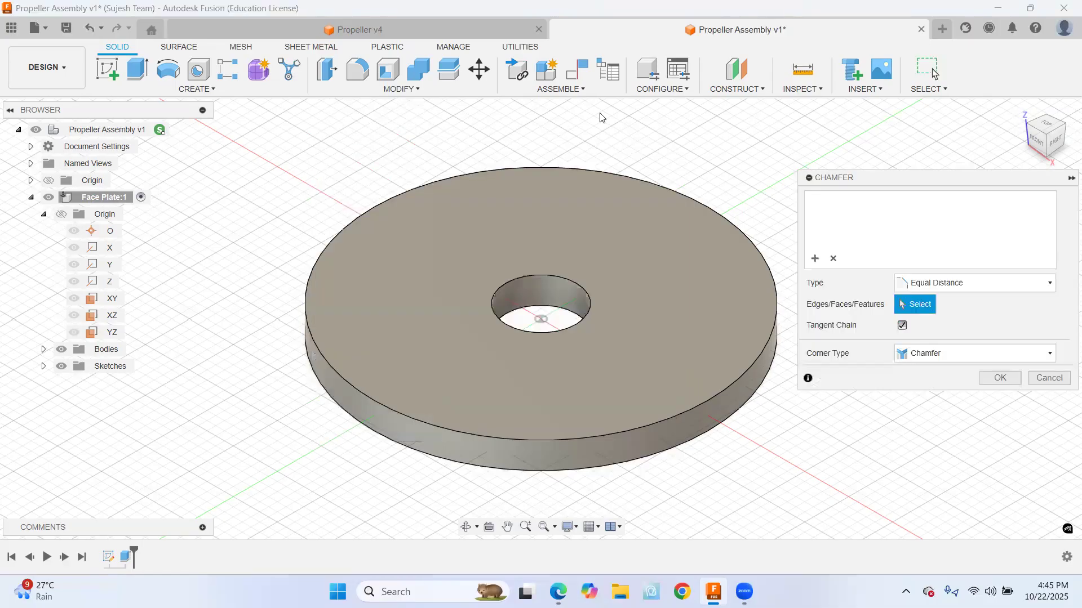
click(728, 387)
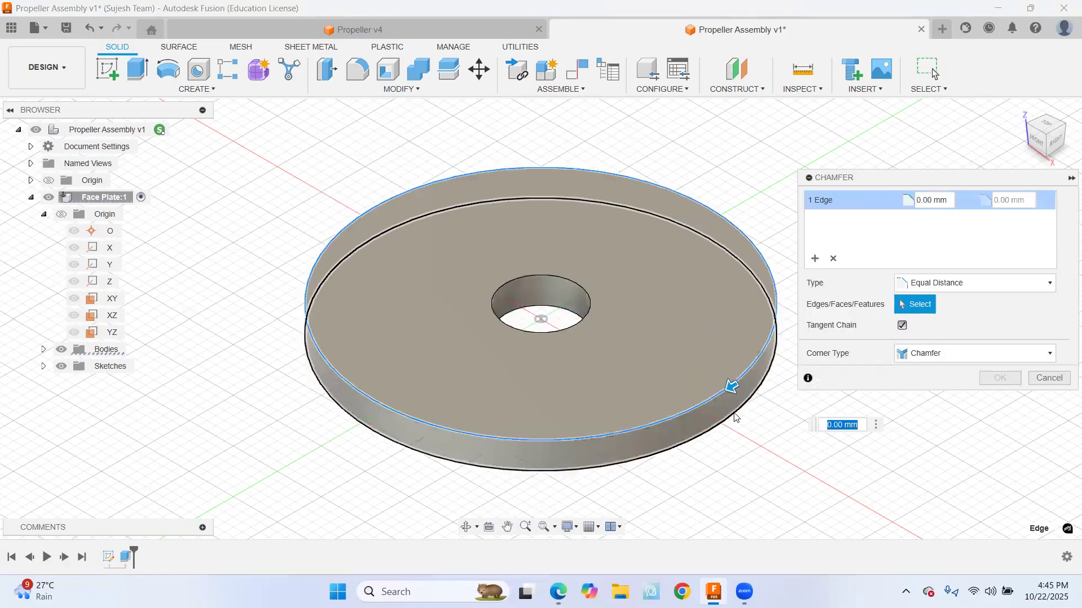
click(919, 202)
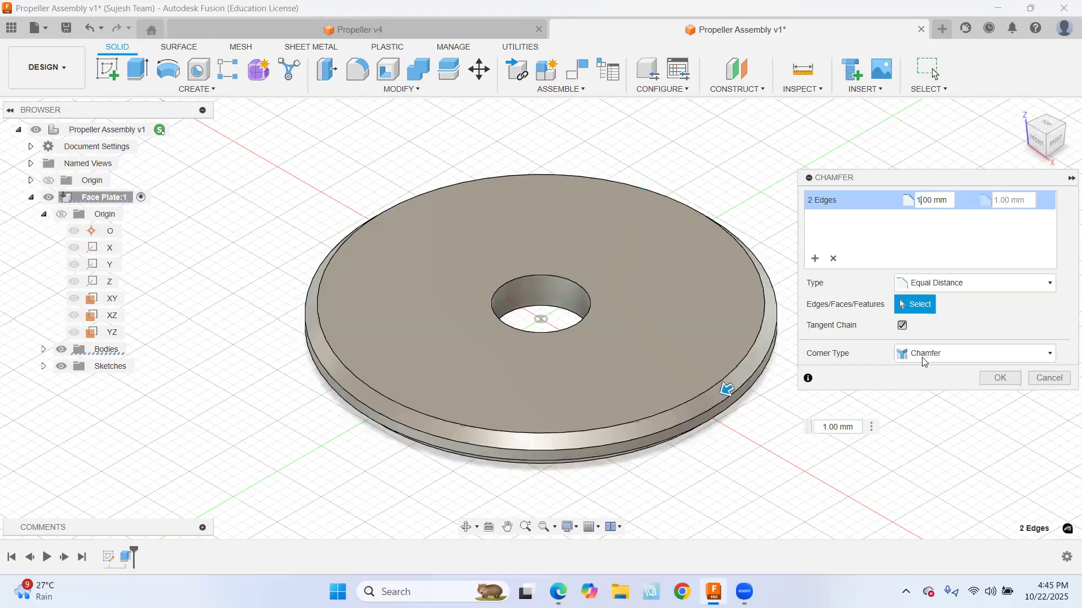
click(1001, 379)
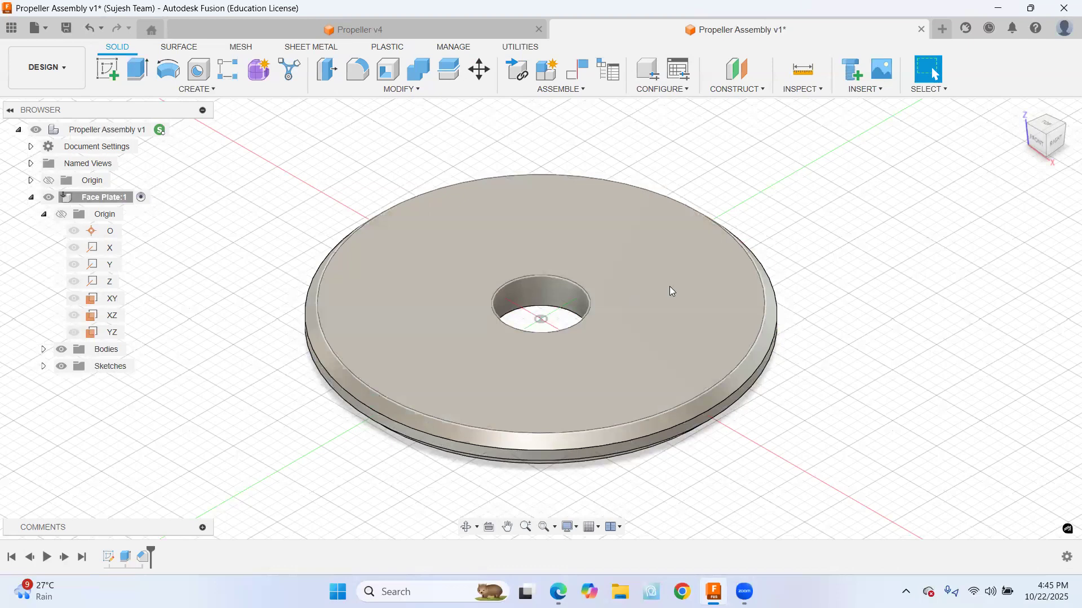
click(66, 28)
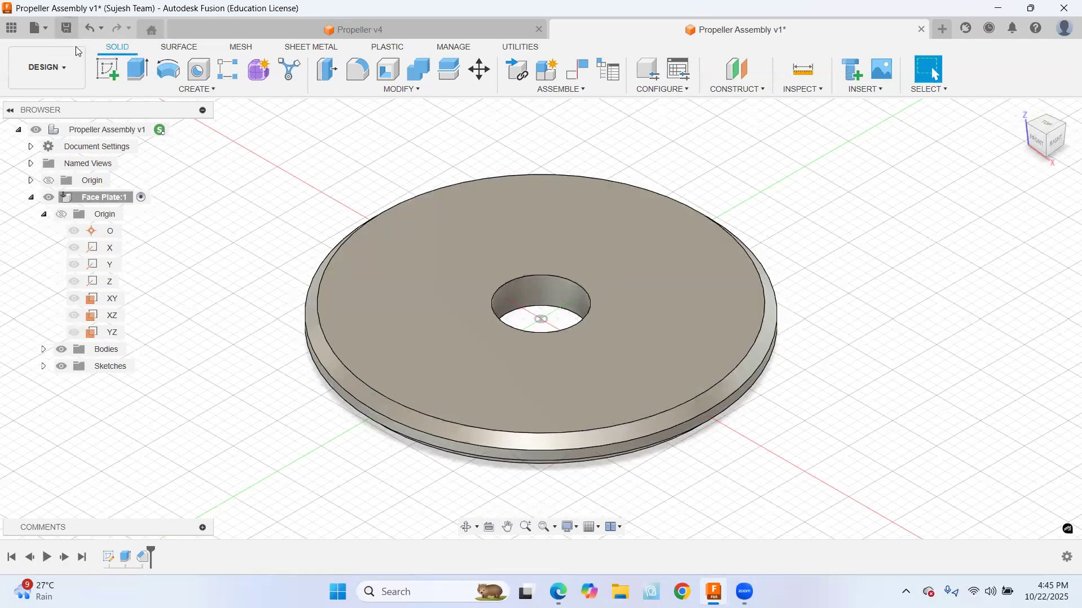
click(552, 319)
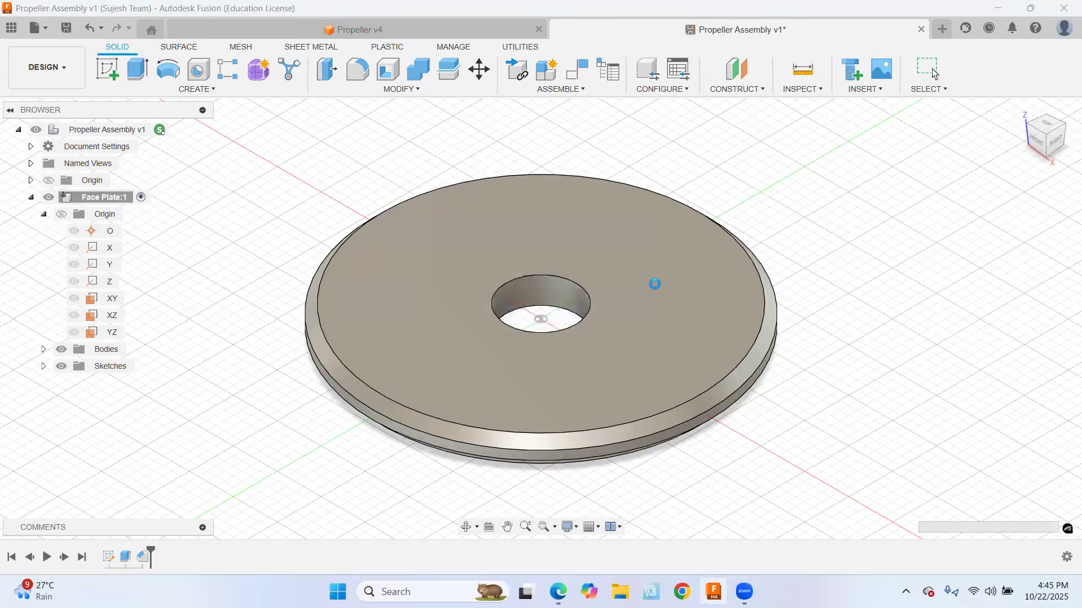
Search the appearance library for steel, download Steel - Galvanized (Small) and apply it to the face plate body
right_click(662, 287)
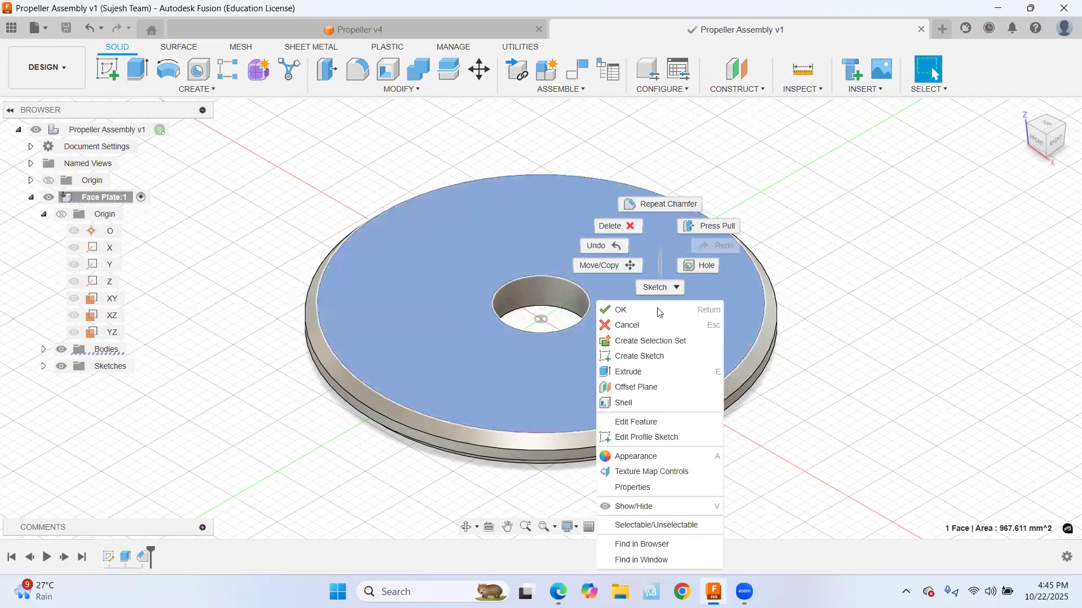
click(632, 457)
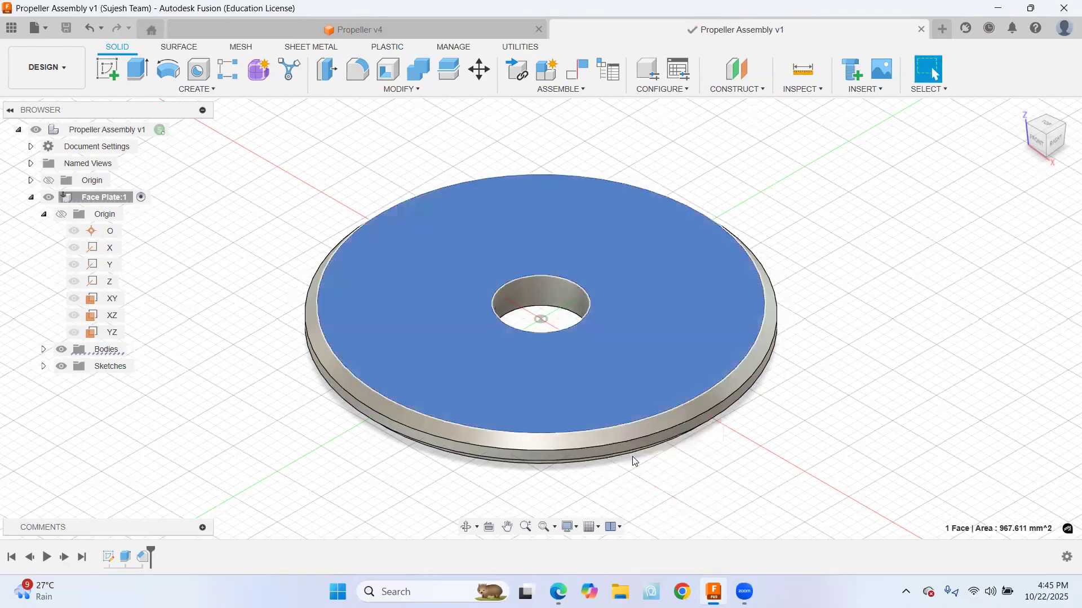
click(836, 319)
text(steel)
scroll(873, 431, down, 5)
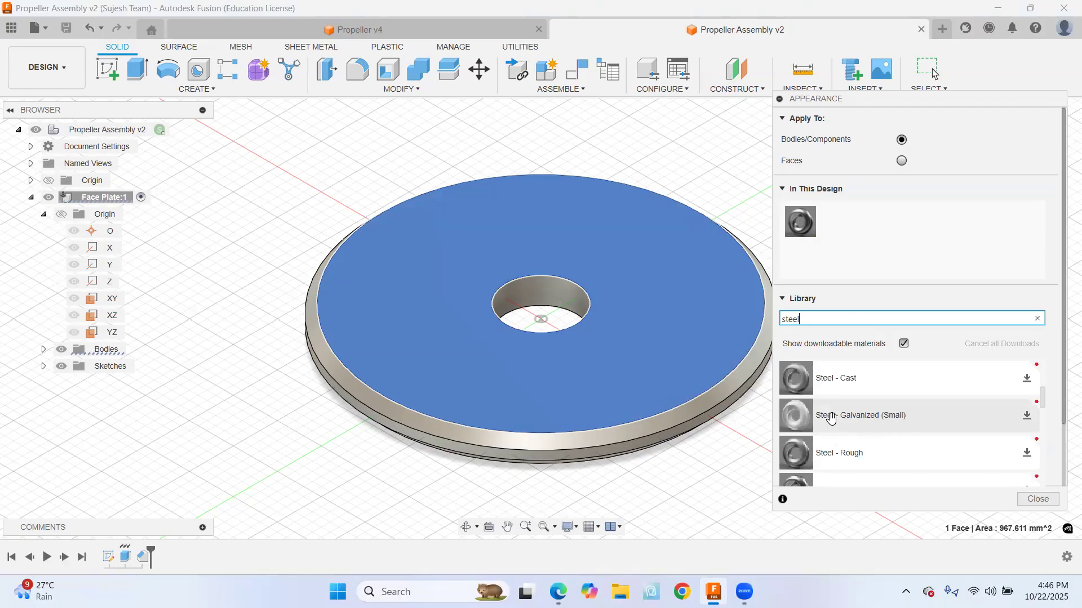
scroll(830, 417, down, 2)
scroll(830, 417, up, 6)
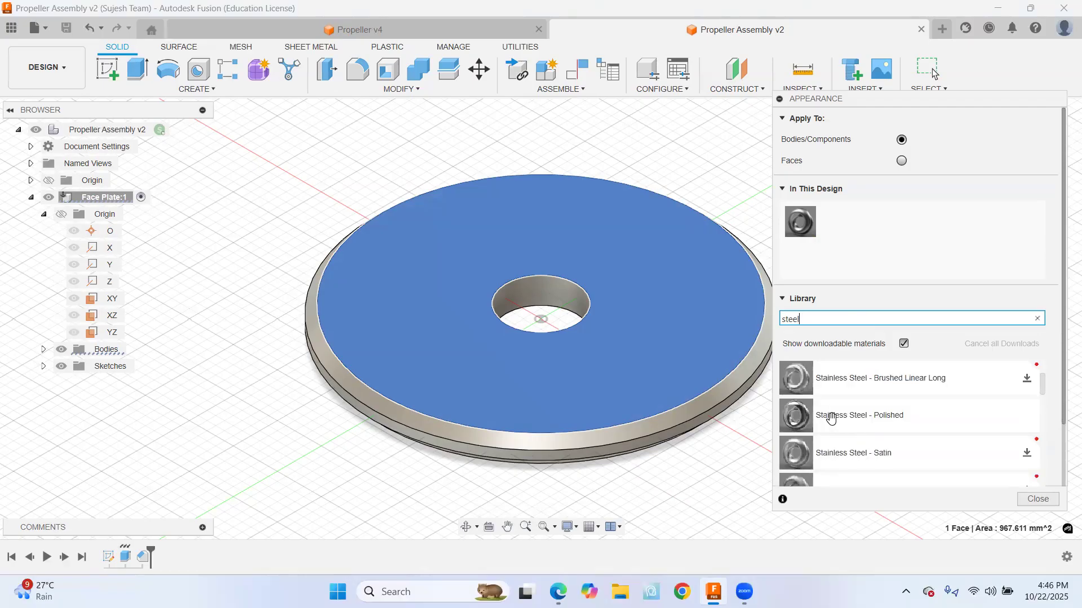
scroll(831, 417, down, 2)
scroll(831, 417, down, 1)
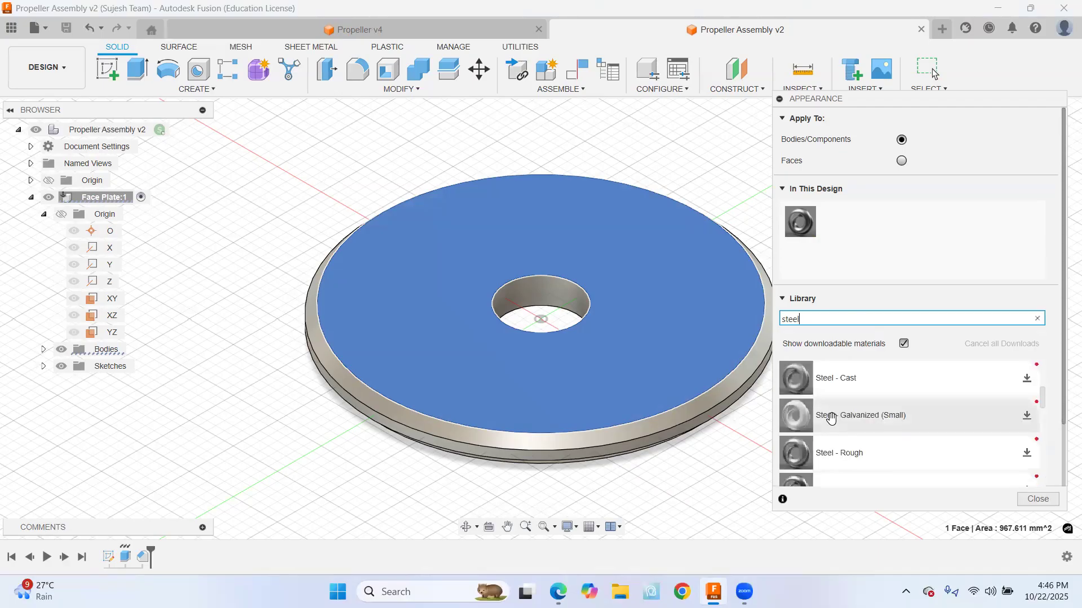
click(1024, 417)
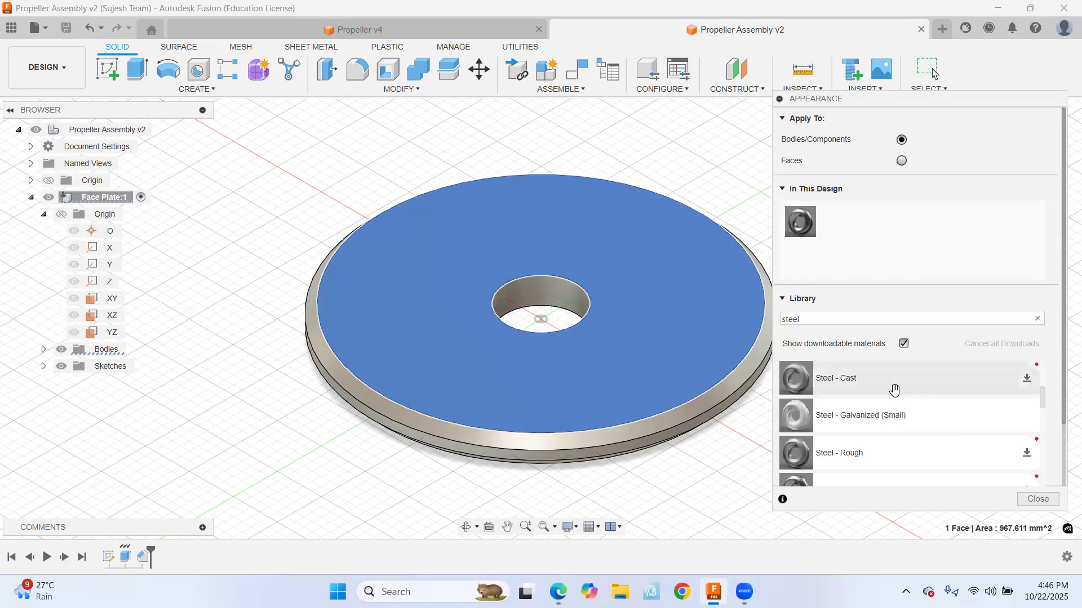
drag(847, 416, 698, 393)
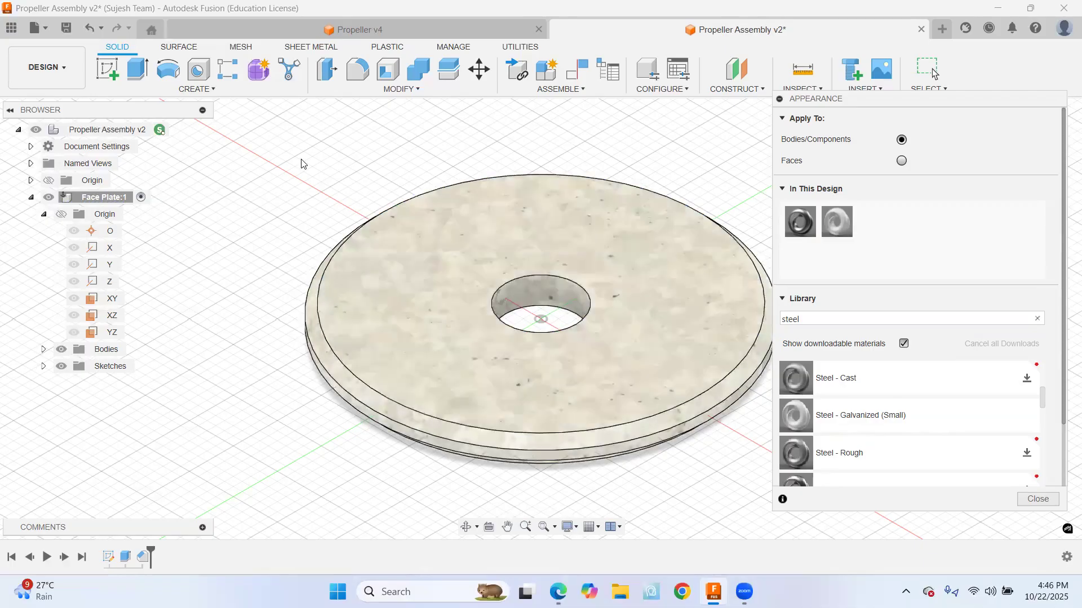
Save the design with the default version description and activate the top-level Propeller Assembly
click(66, 28)
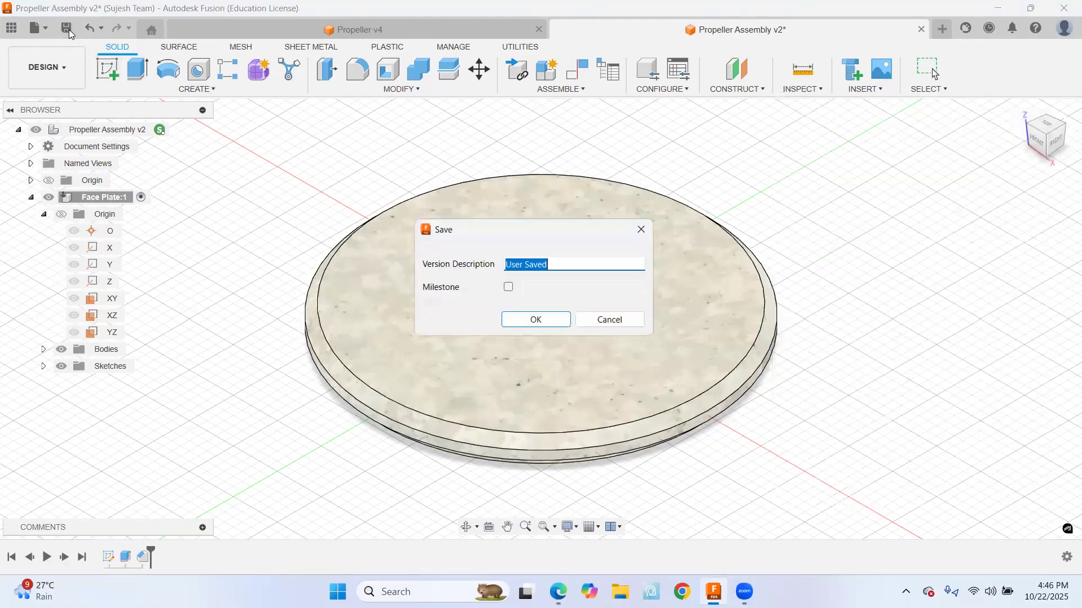
click(521, 324)
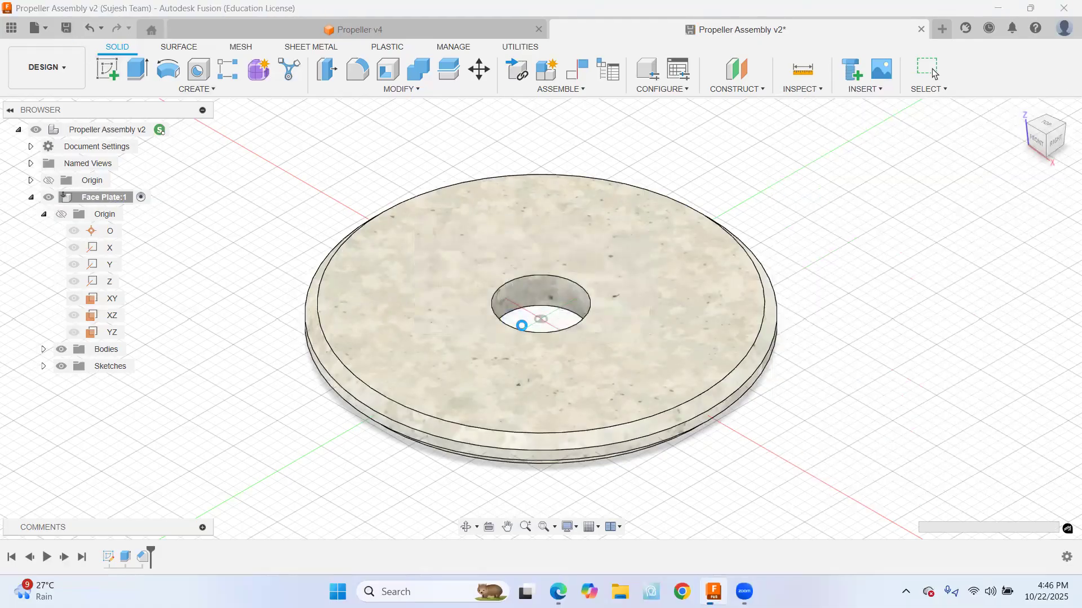
scroll(523, 329, down, 1)
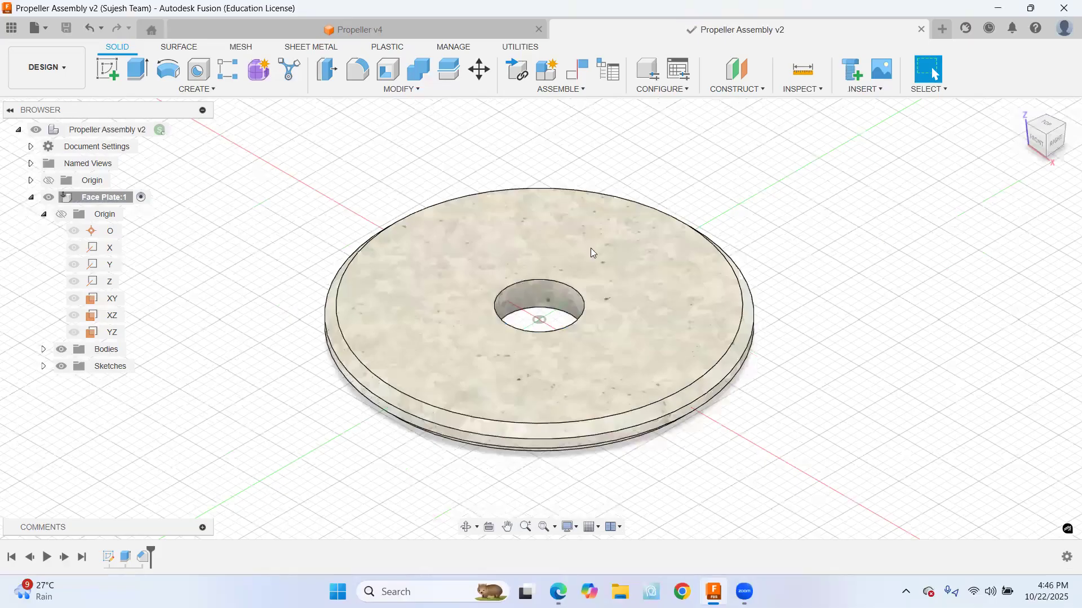
scroll(282, 232, down, 3)
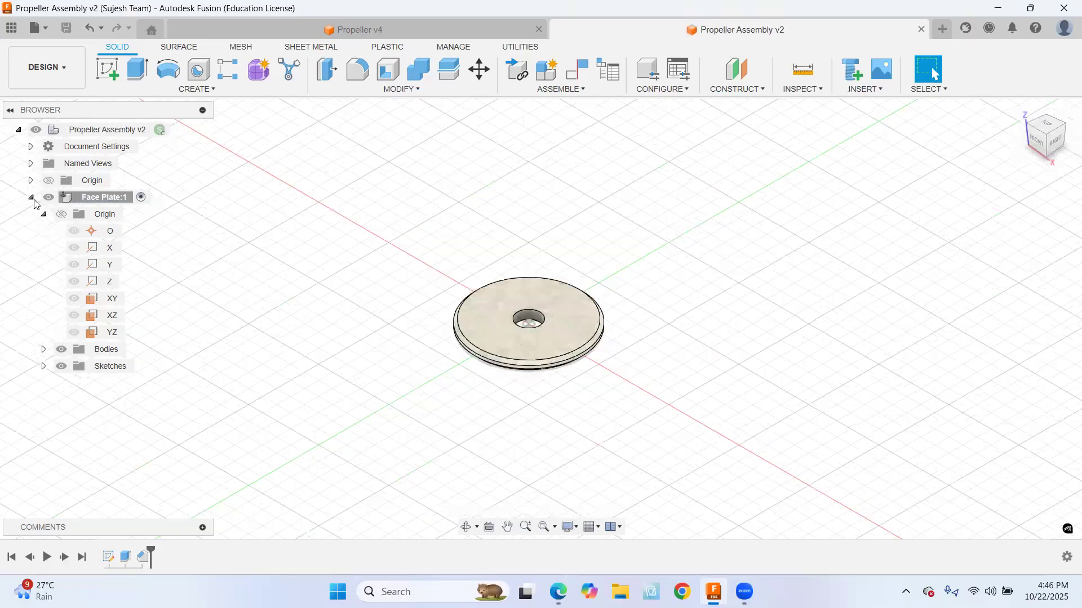
click(568, 90)
click(330, 159)
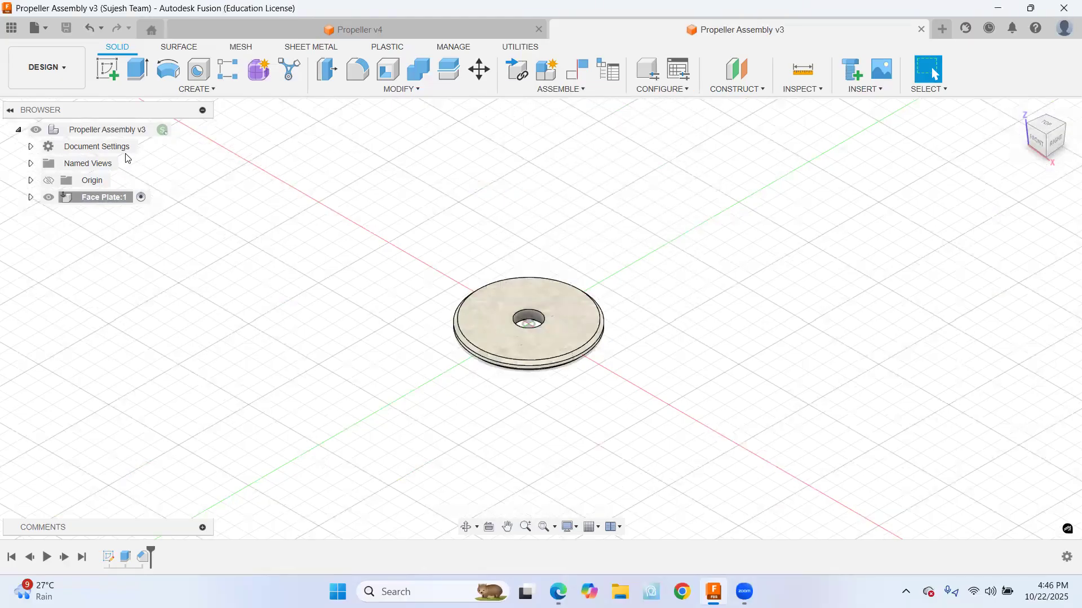
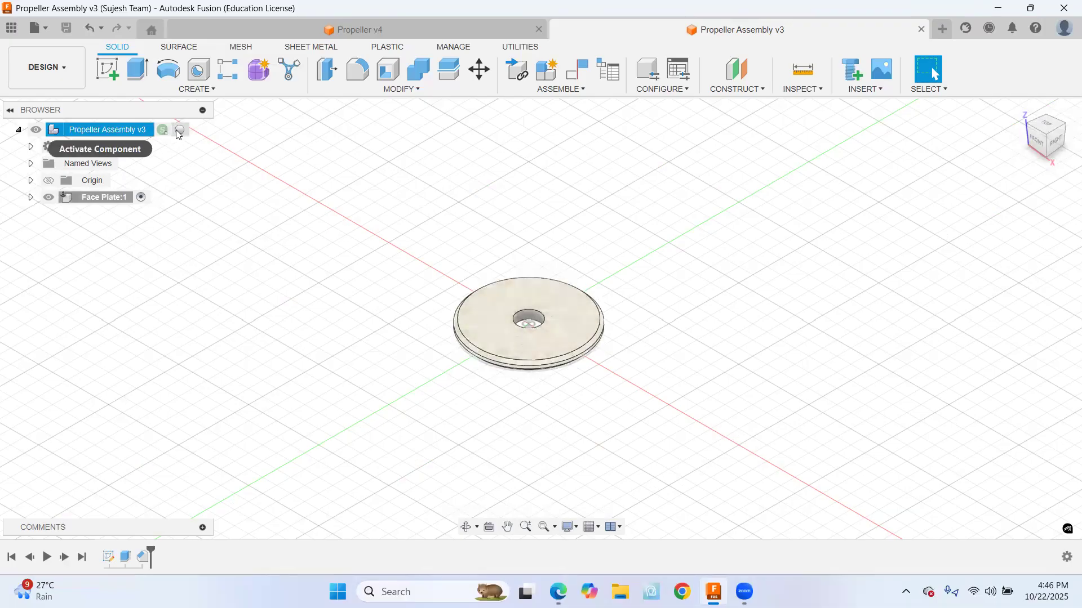
click(178, 131)
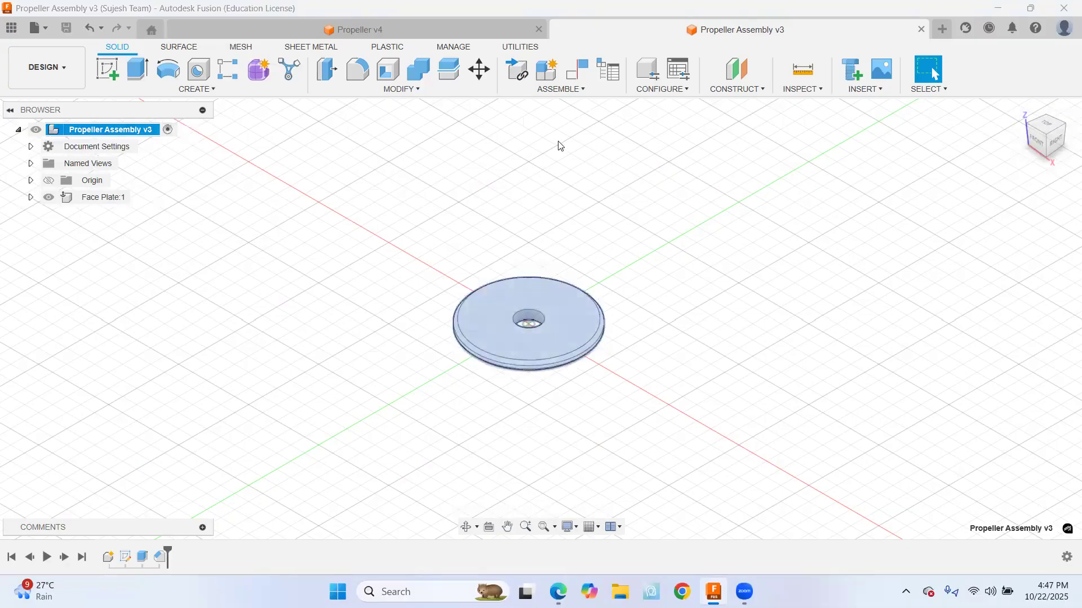
Create an active internal component named "Mount Plate" under the Propeller Assembly
click(566, 93)
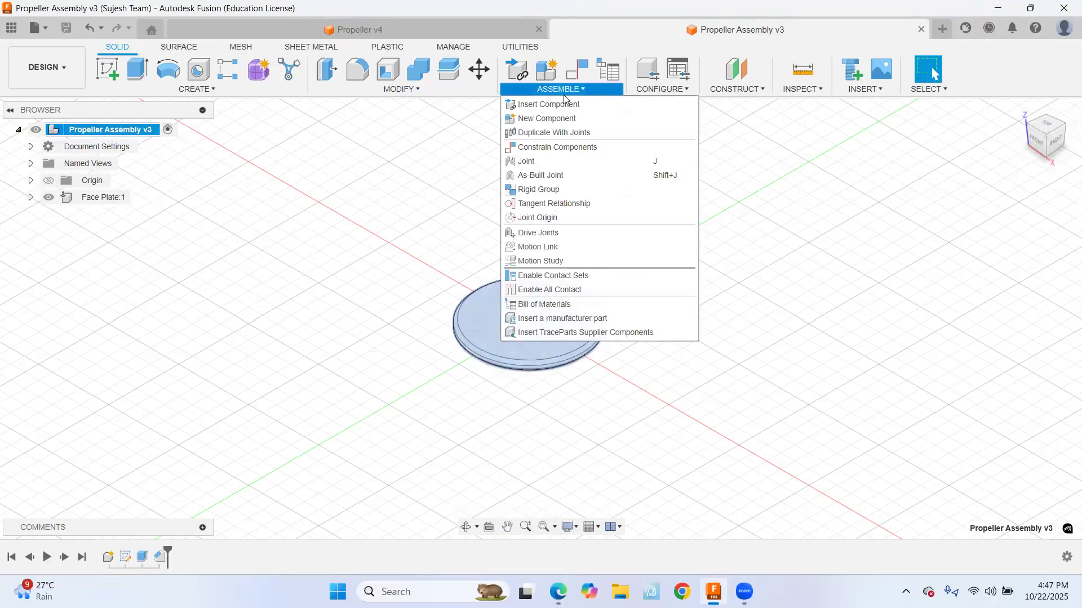
click(560, 120)
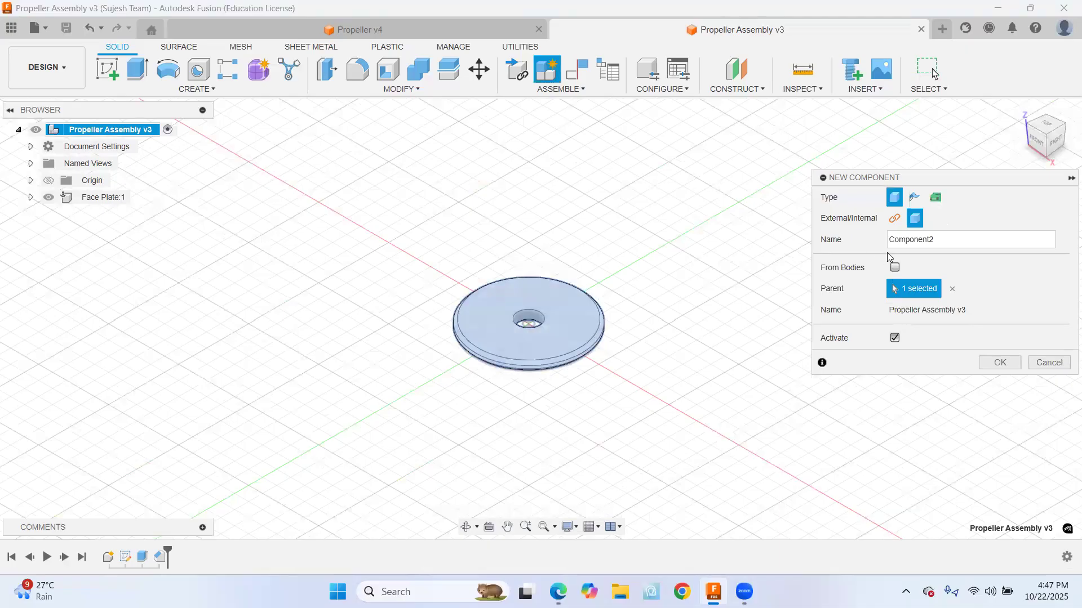
drag(965, 241, 857, 247)
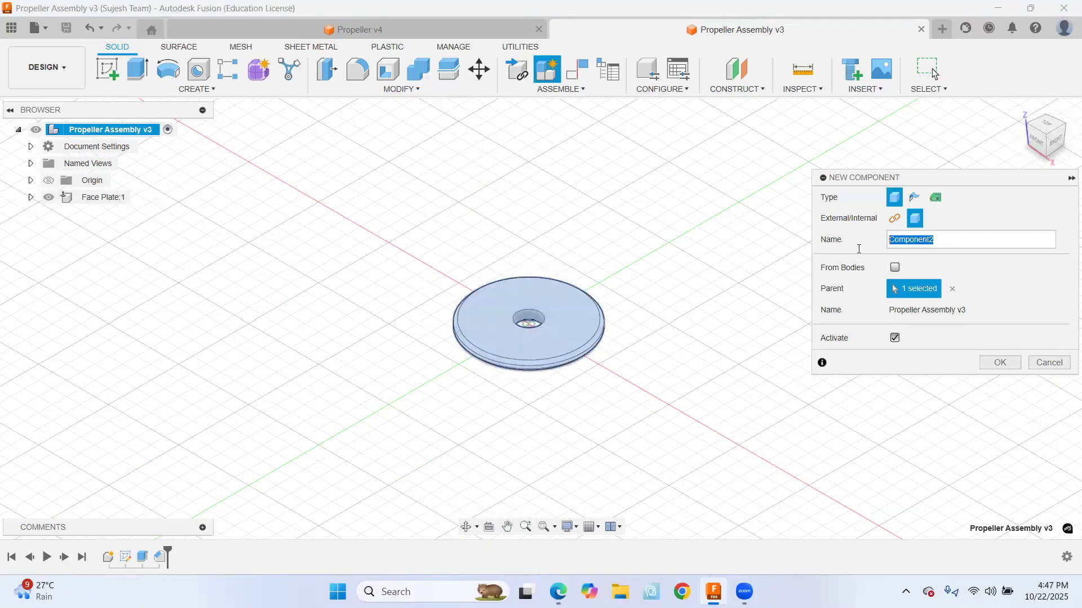
text(m)
click(895, 242)
key(BackSpace)
text(Mount Plate)
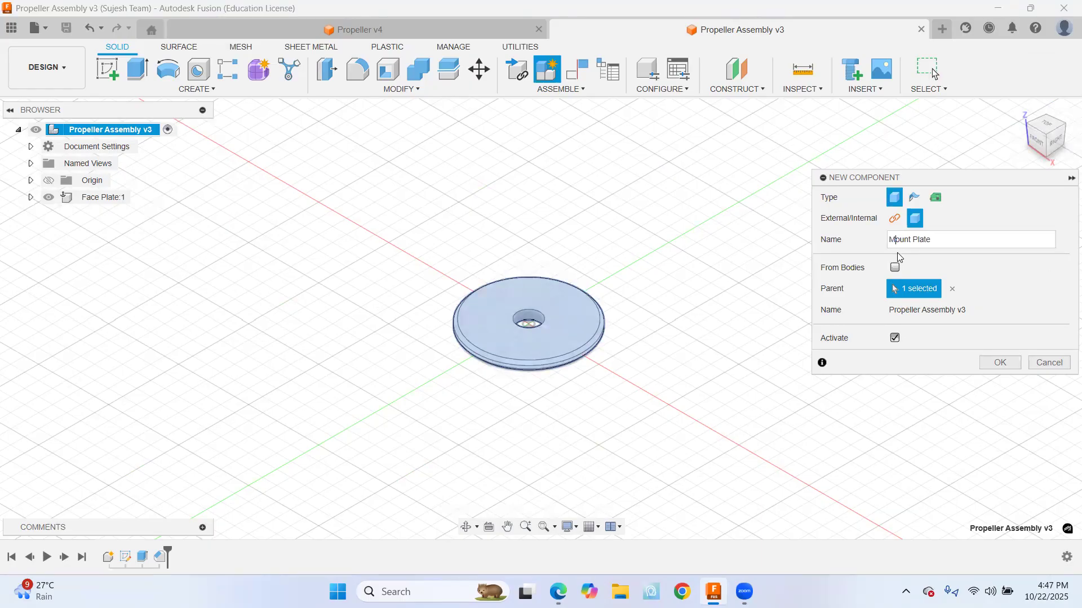
click(1001, 363)
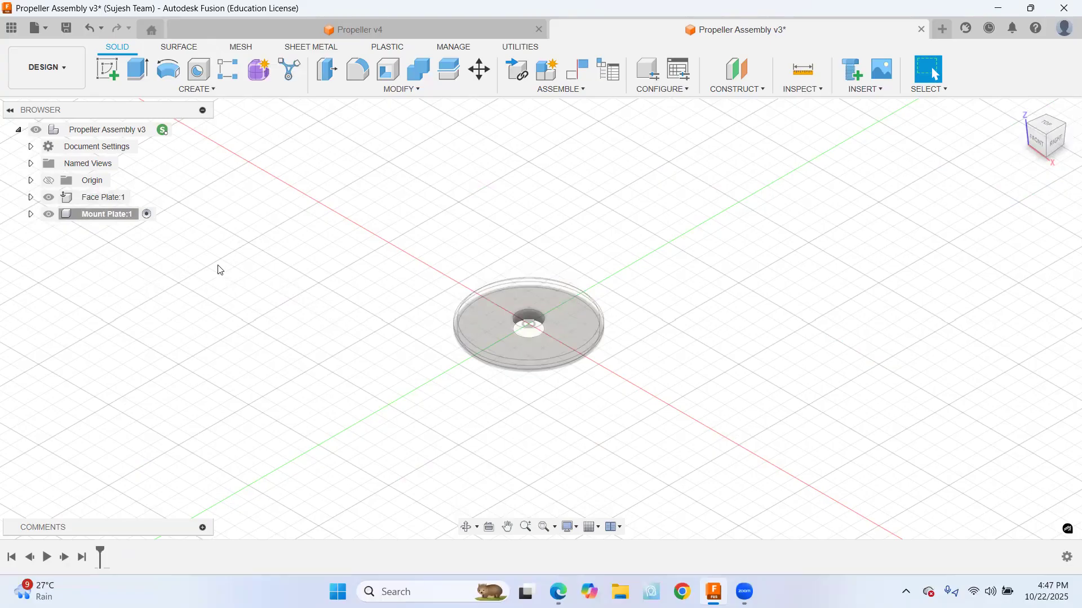
Start a sketch for the Mount Plate component and switch to Edge to examine the mount plate's dimensions on page 1 of the PDF drawing
click(109, 68)
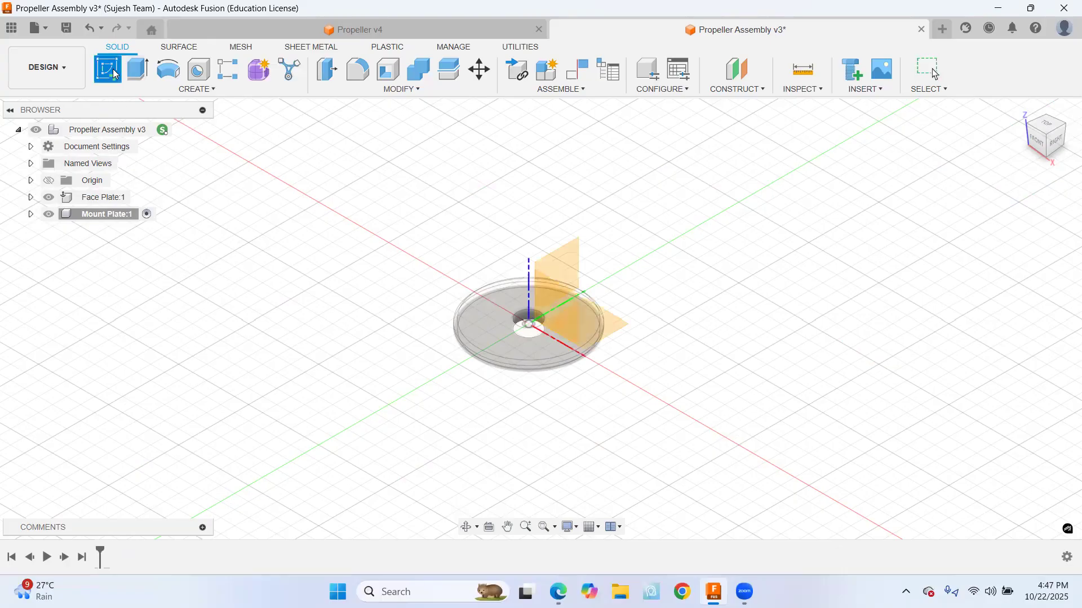
click(558, 591)
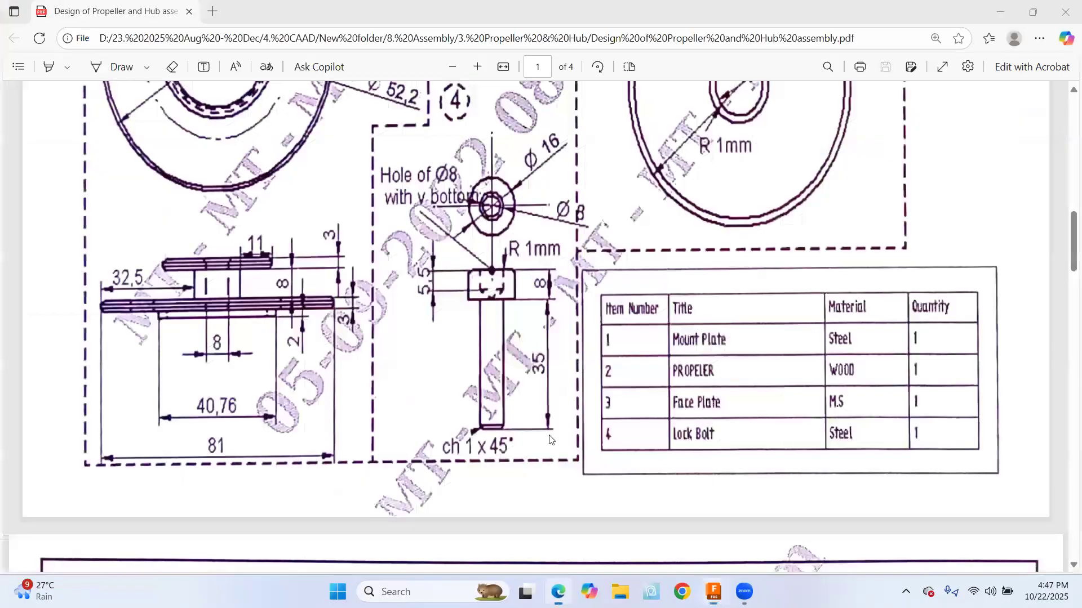
scroll(596, 438, up, 4)
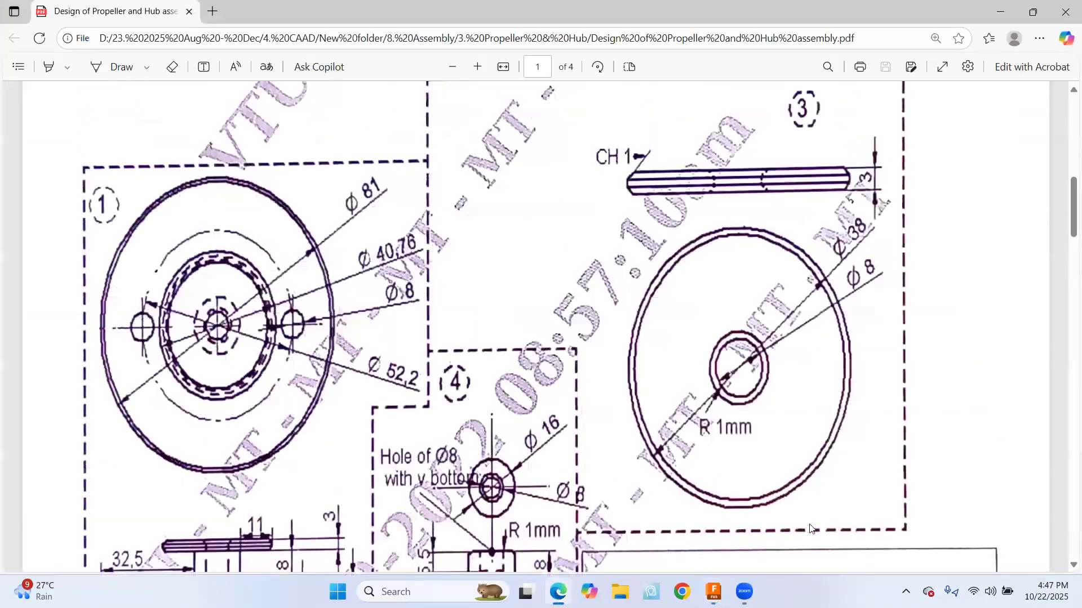
scroll(810, 528, down, 3)
scroll(809, 528, up, 3)
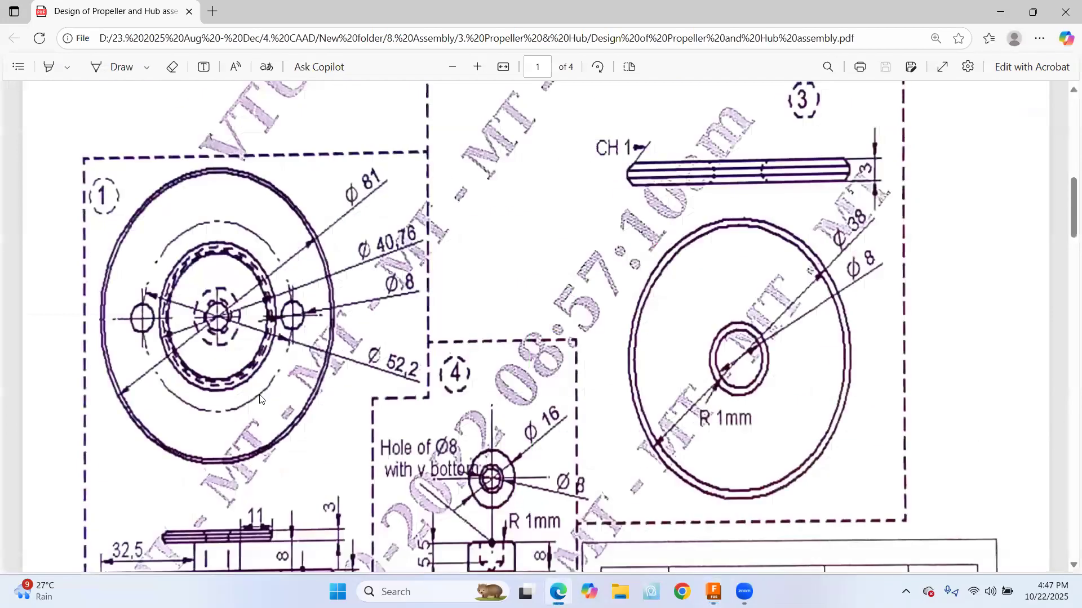
Switch to Autodesk Fusion and sketch an 81 mm diameter circle on the XY plane, centred on the X axis about 75 mm from the origin
scroll(259, 399, down, 3)
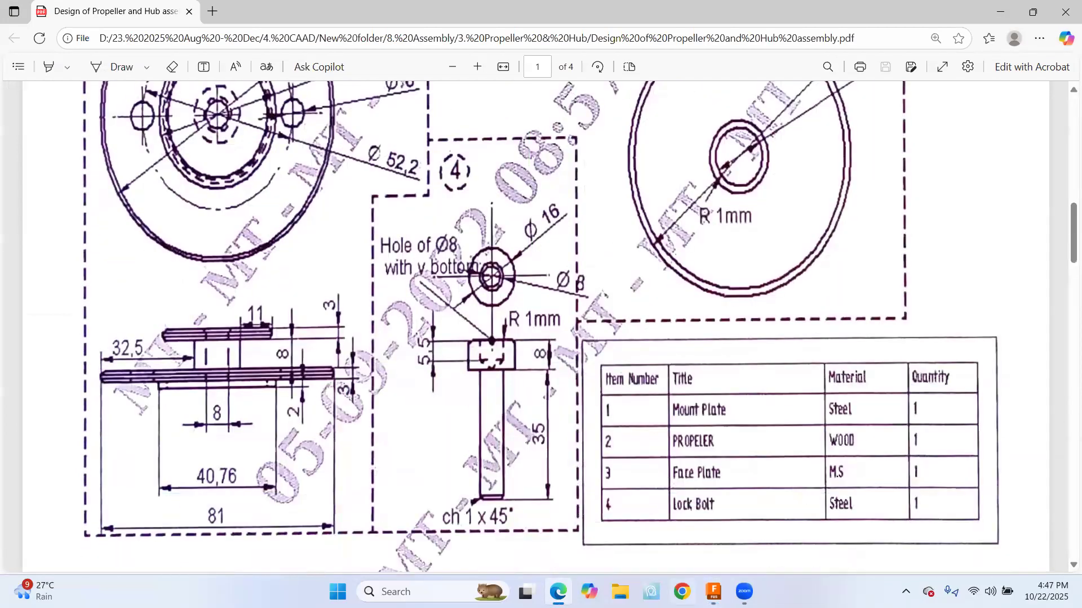
click(558, 592)
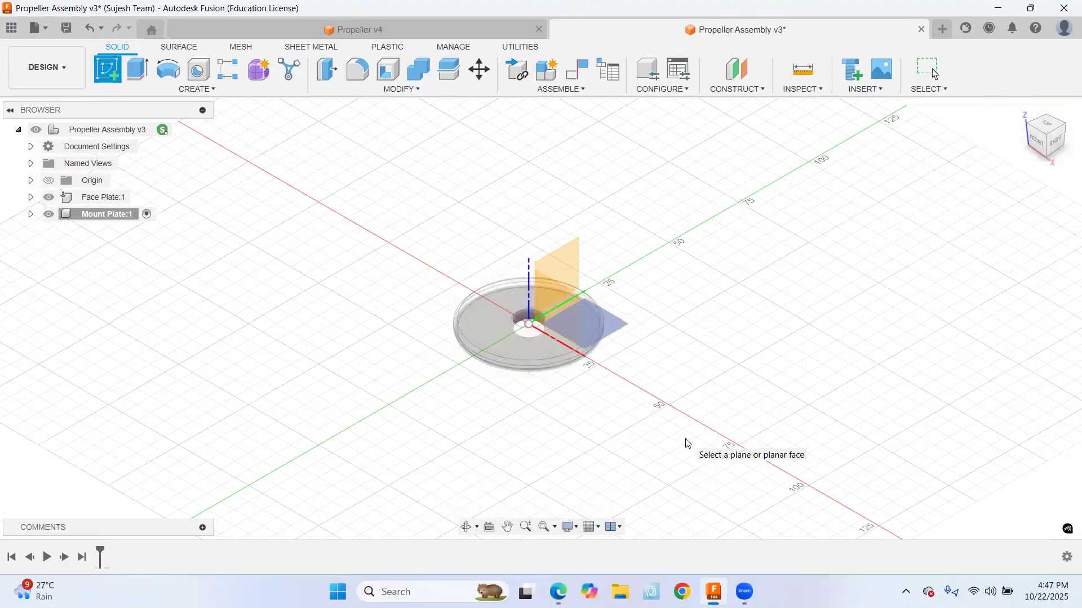
click(538, 348)
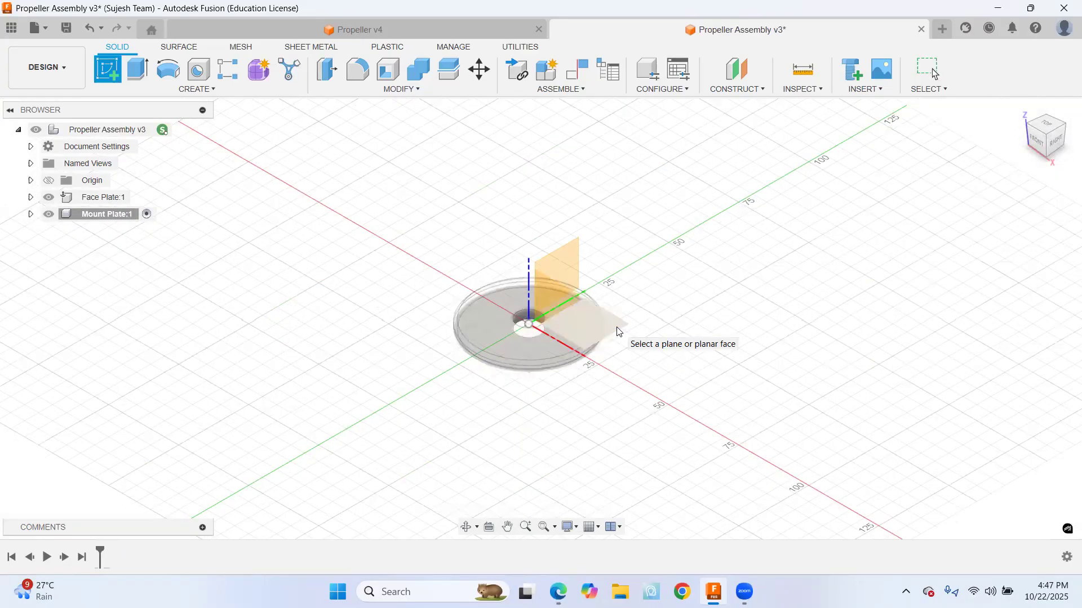
click(618, 332)
middle_drag(763, 347, 457, 344)
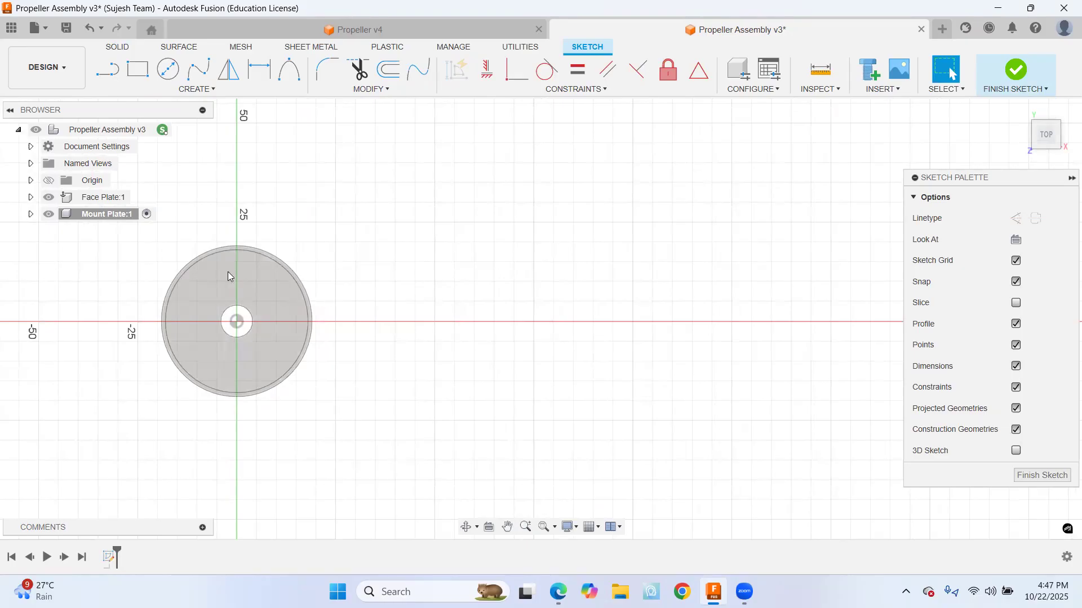
click(168, 69)
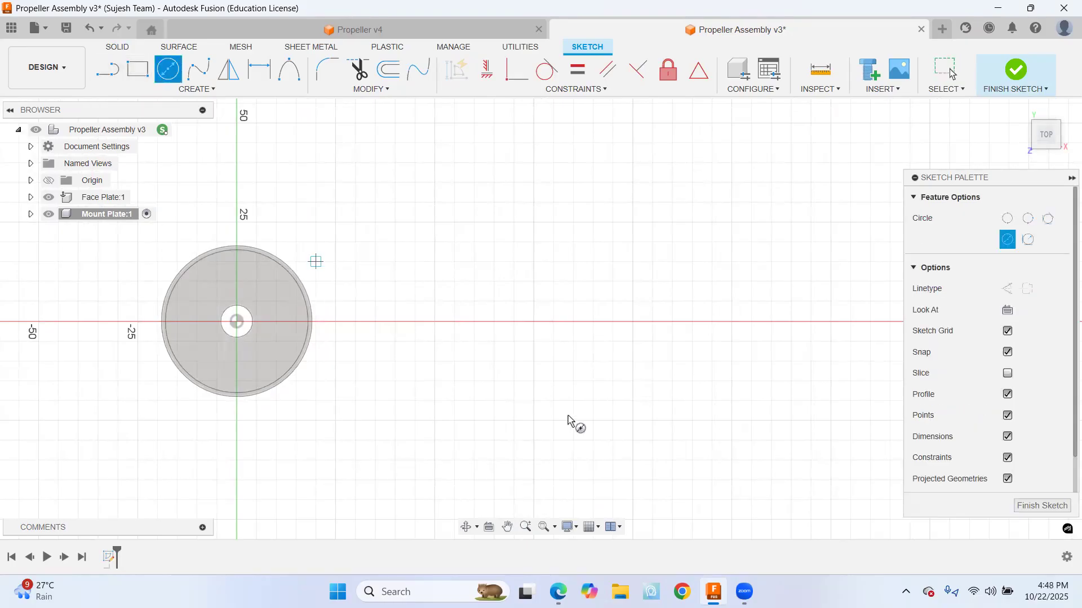
click(534, 322)
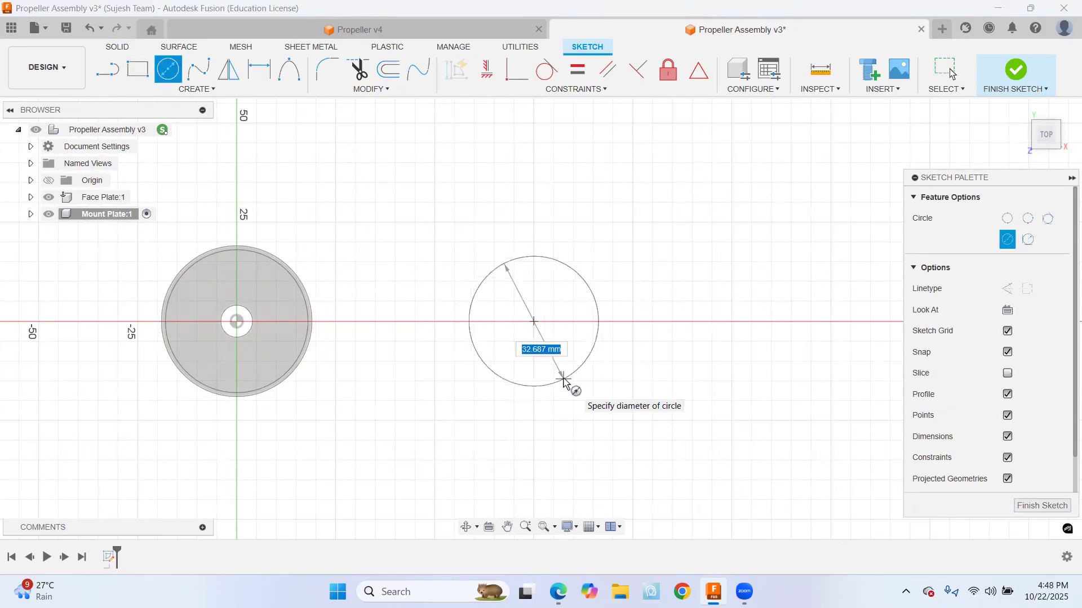
text(81)
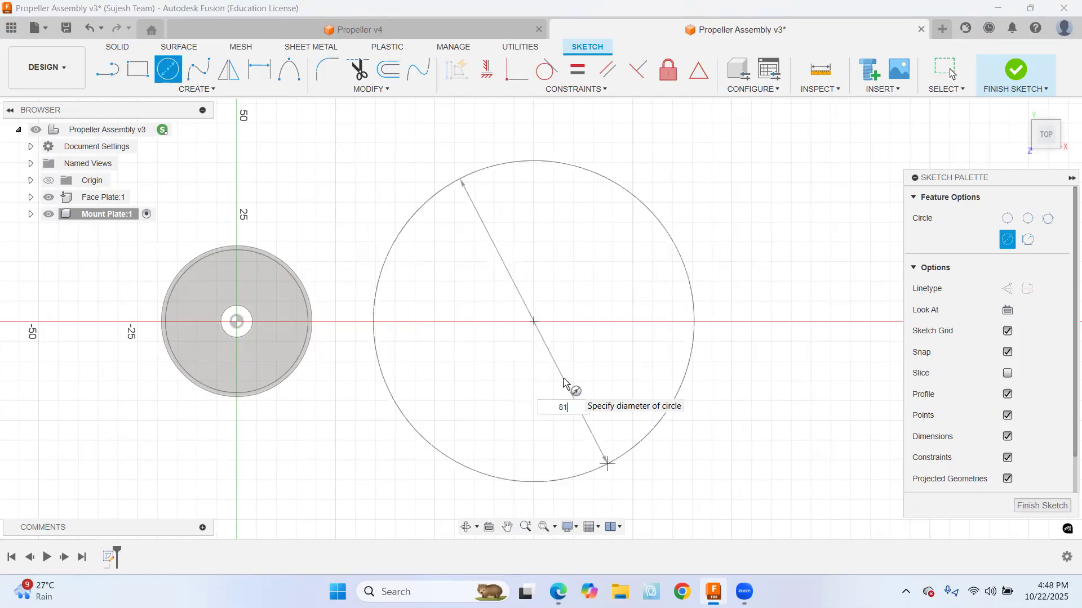
key(Return)
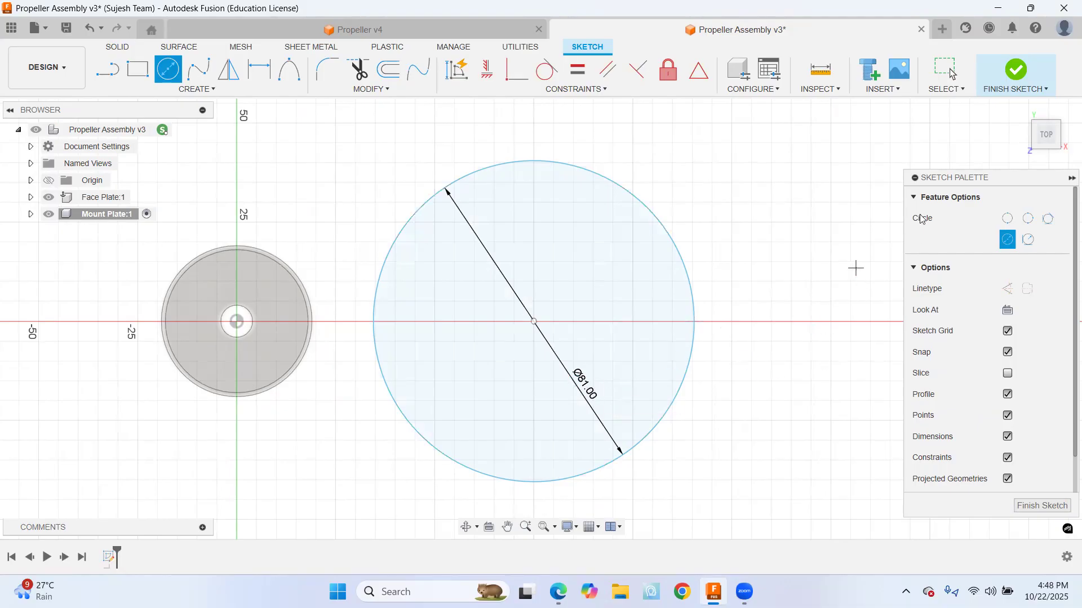
click(1015, 71)
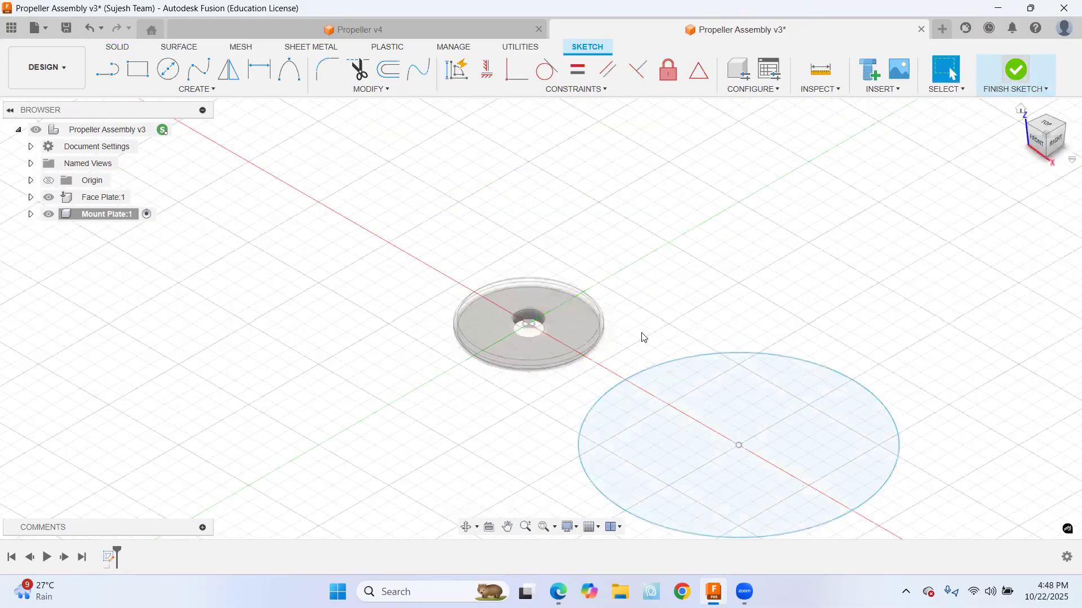
Extrude the 81 mm circle symmetrically as a new body with a whole-length distance of 3 mm
key(e)
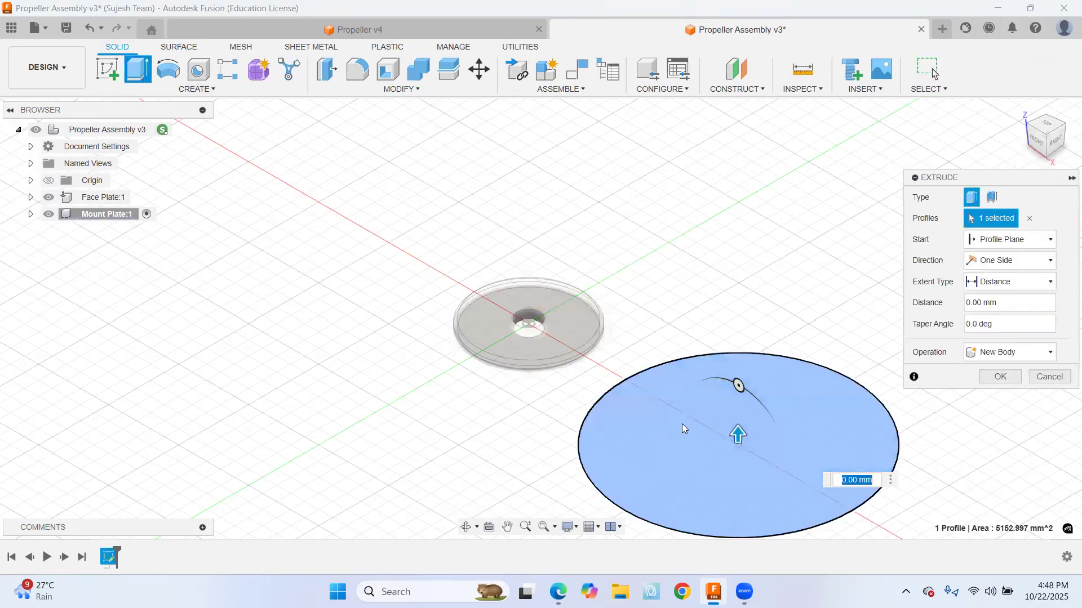
click(970, 303)
key(BackSpace)
text(3)
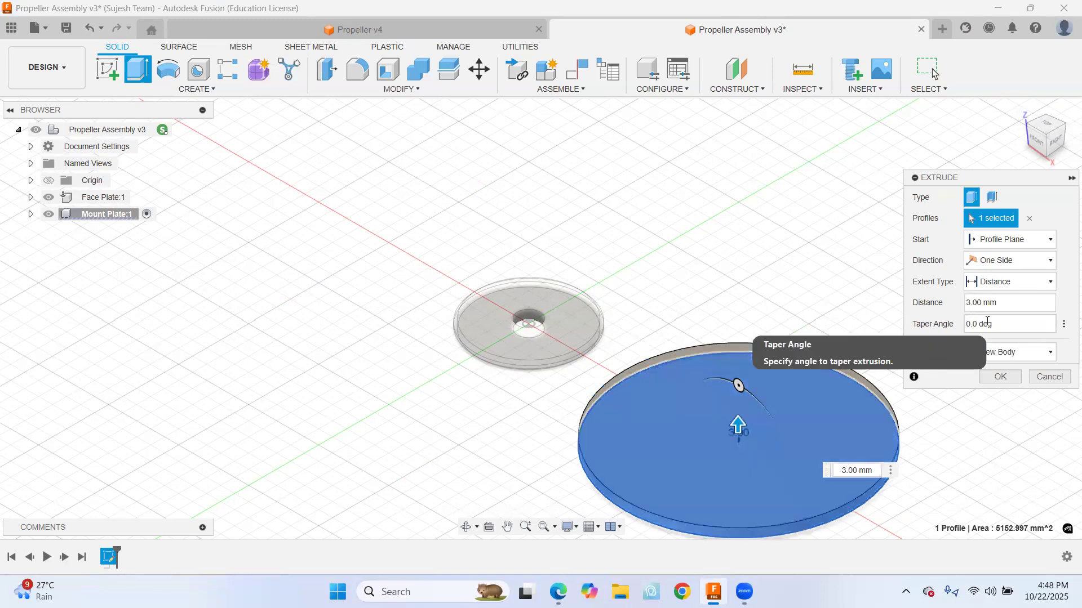
click(1000, 263)
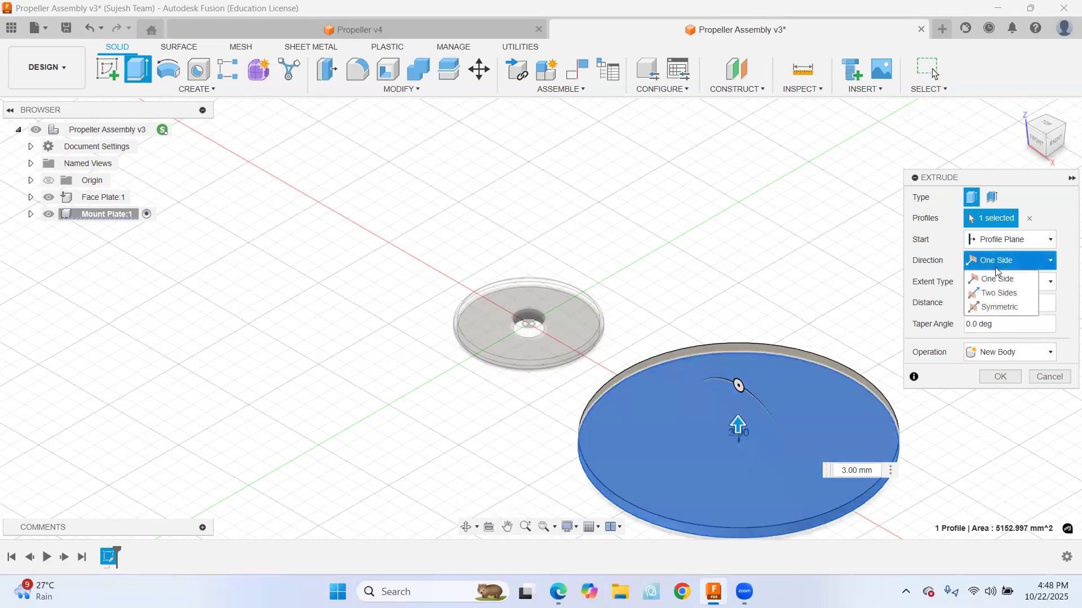
click(995, 306)
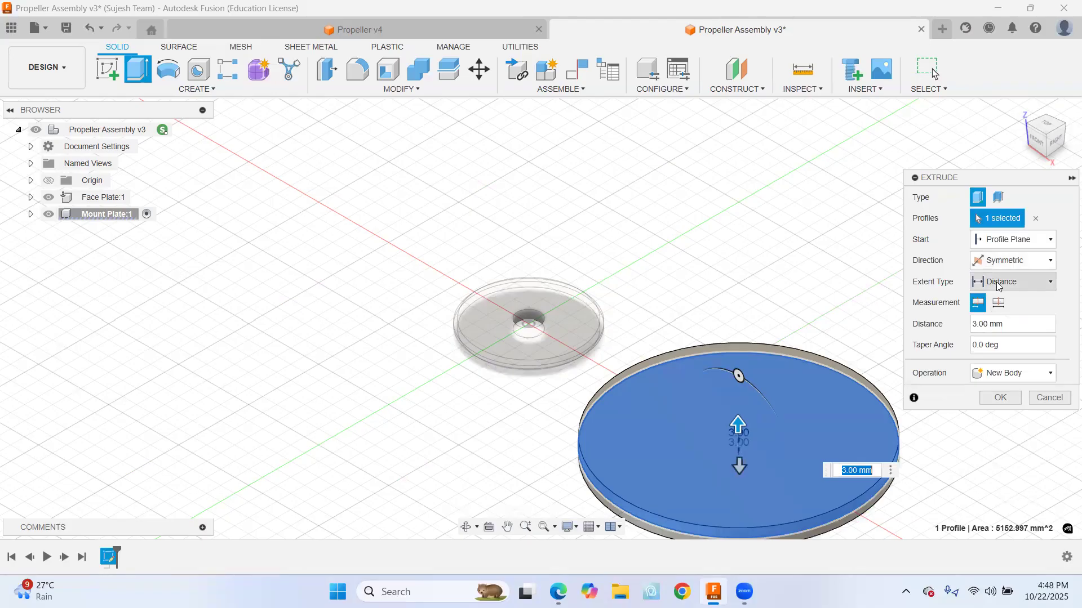
click(994, 305)
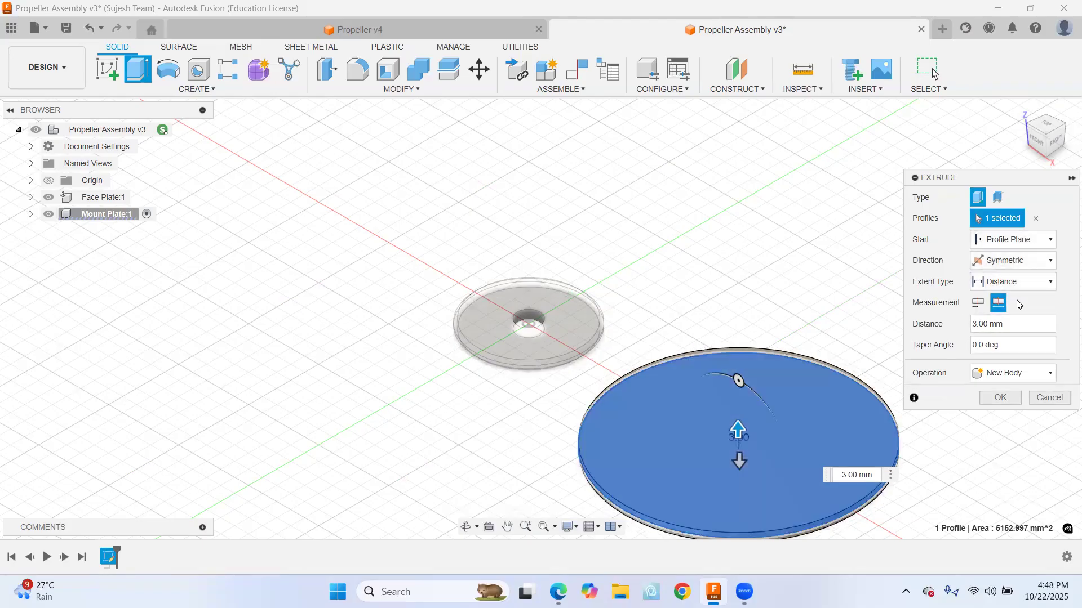
click(998, 398)
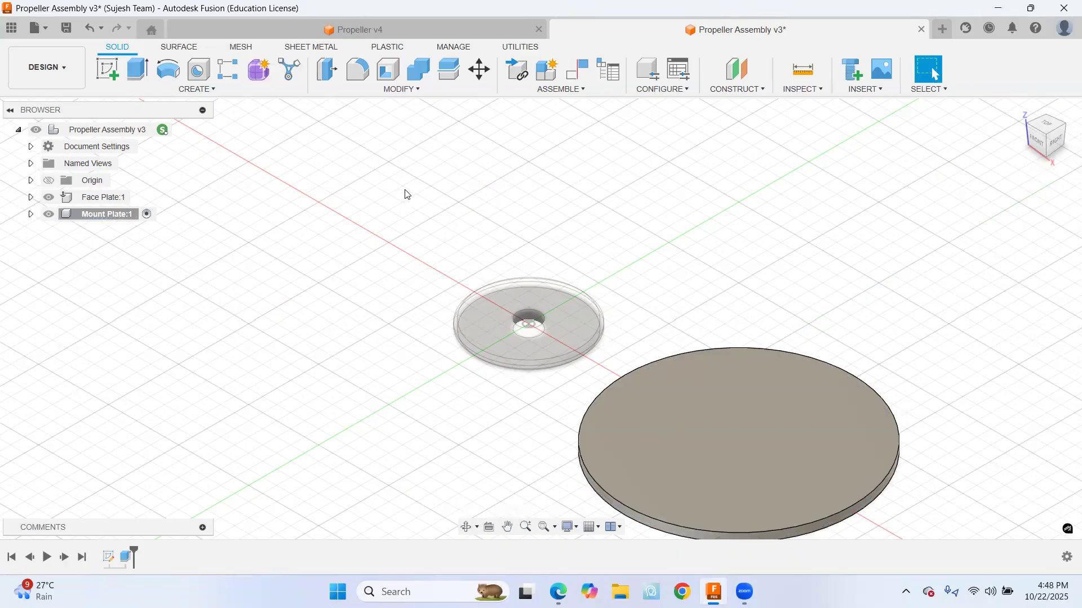
Sketch a 16 mm diameter circle at the centre of the 81 mm disc's upper face
click(106, 74)
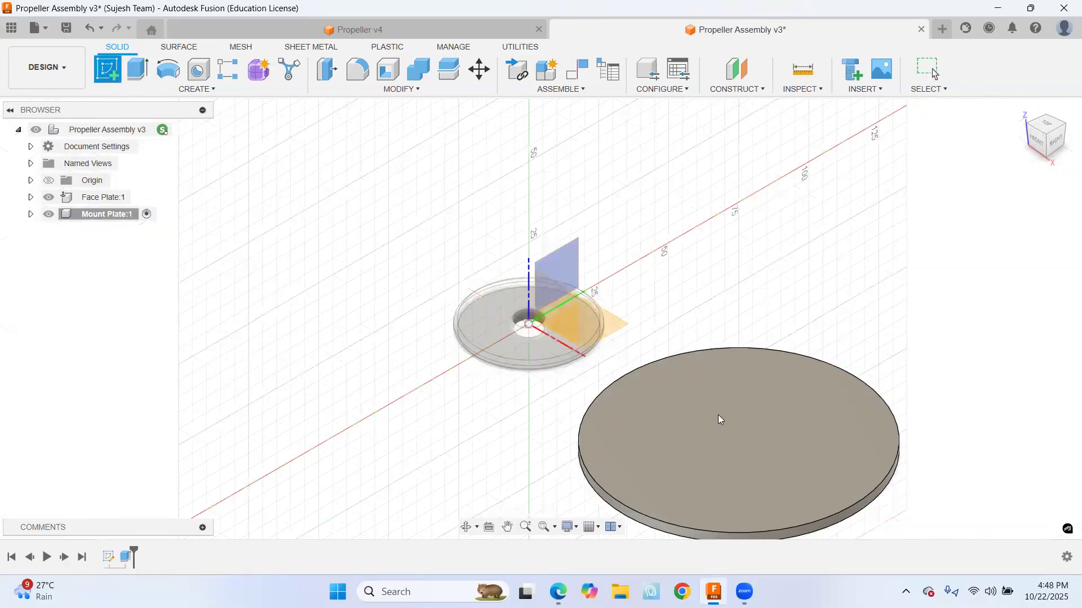
click(759, 397)
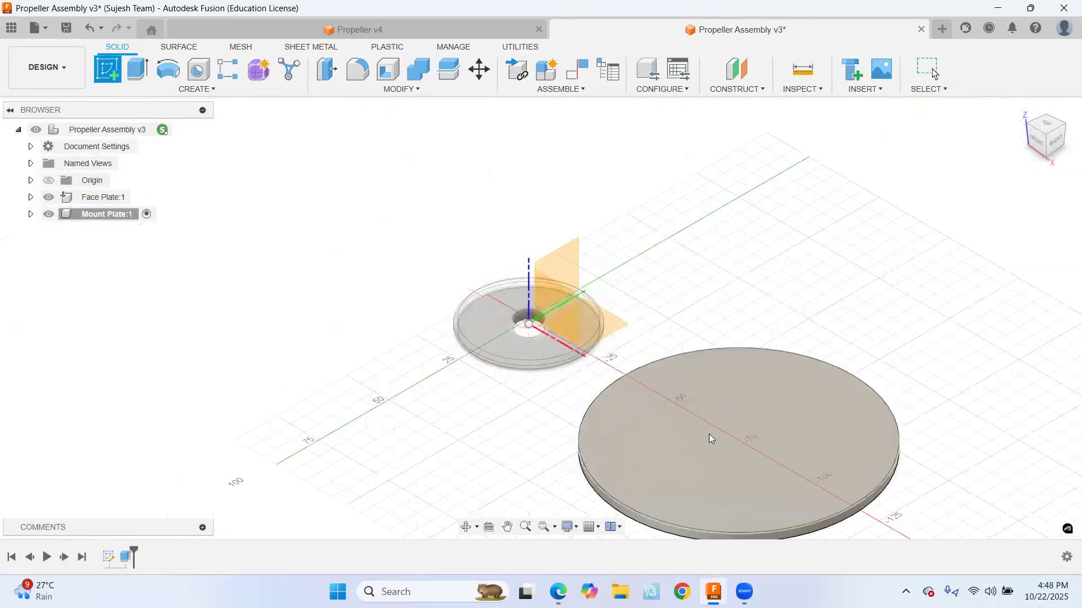
click(737, 396)
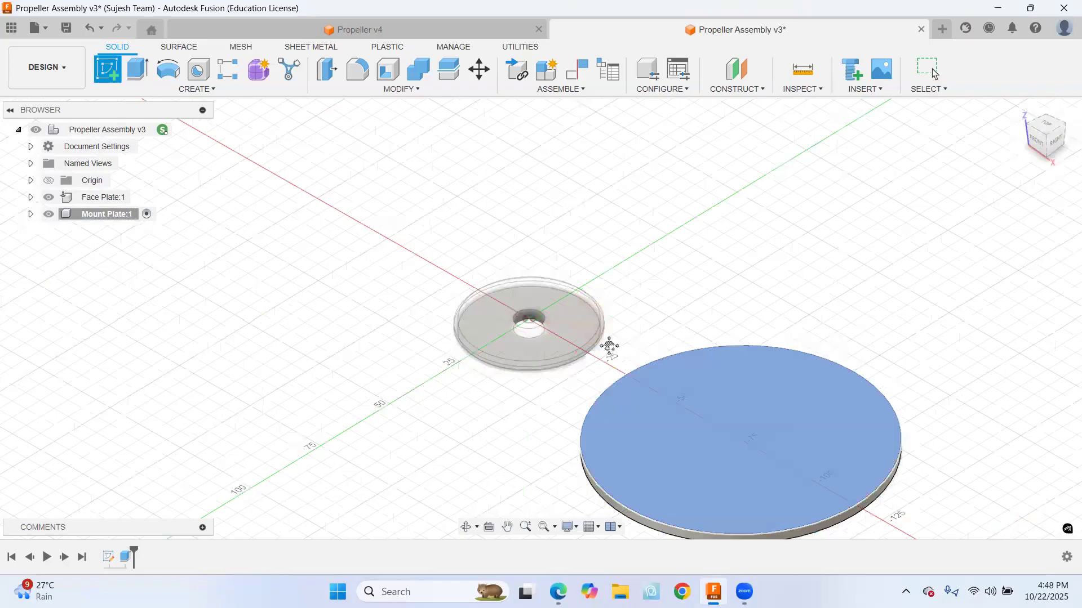
key(Escape)
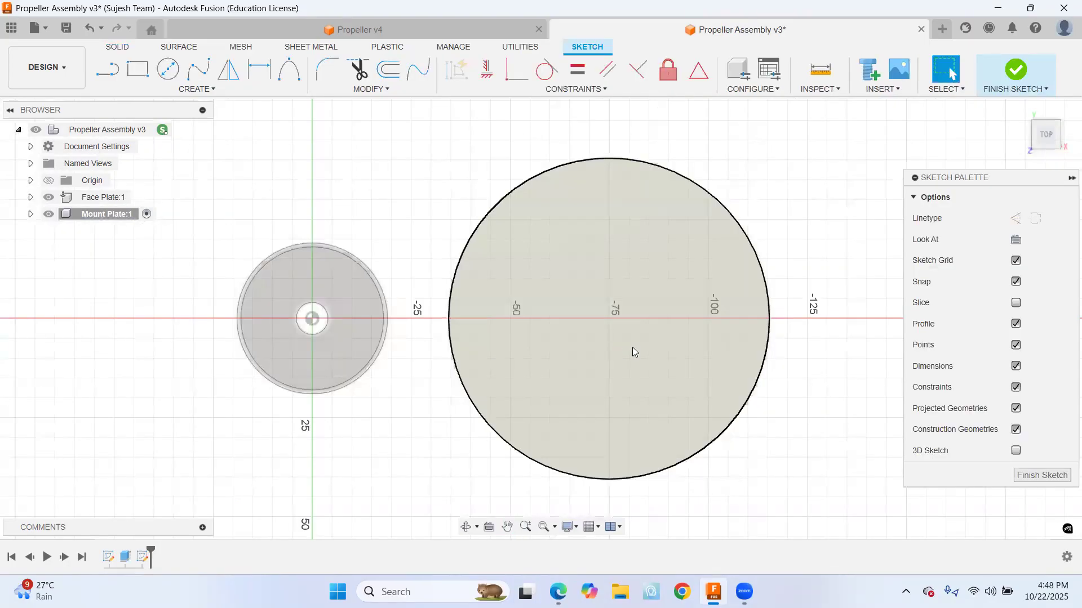
click(166, 70)
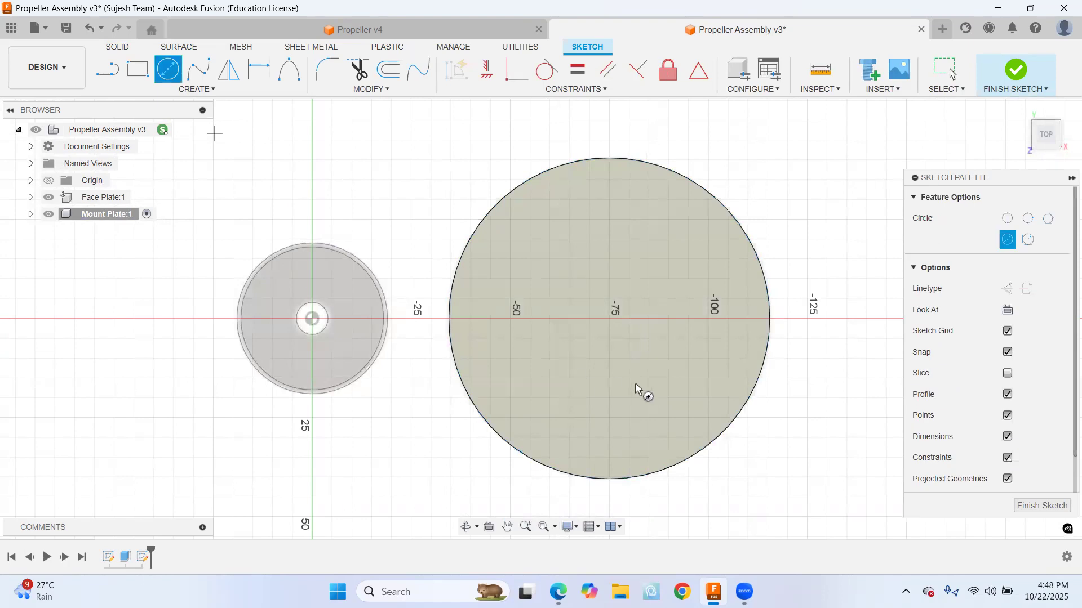
click(611, 325)
text(16)
key(Tab)
key(Return)
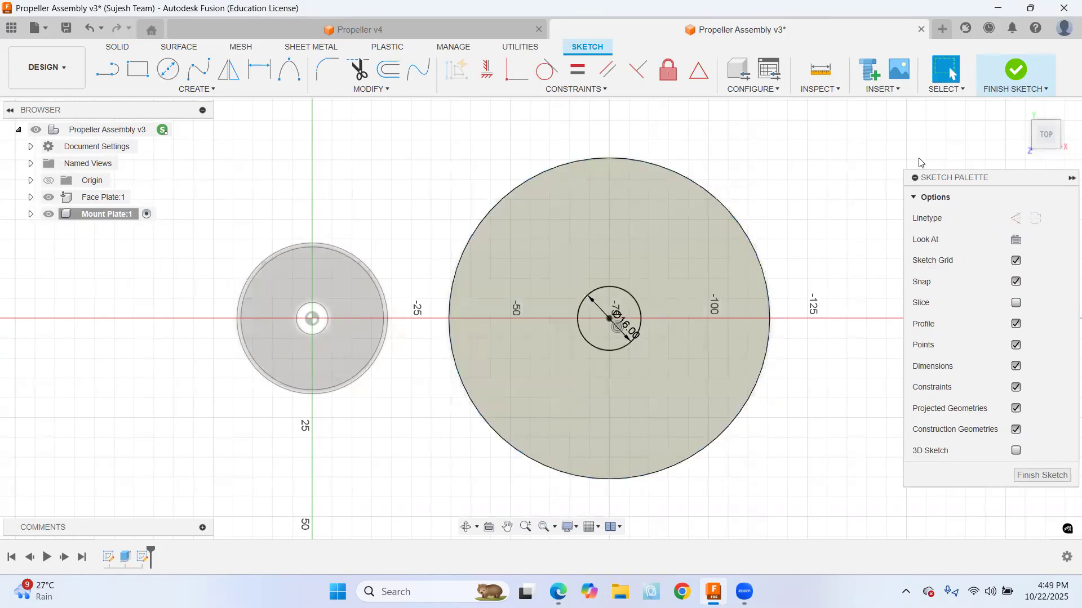
click(1016, 70)
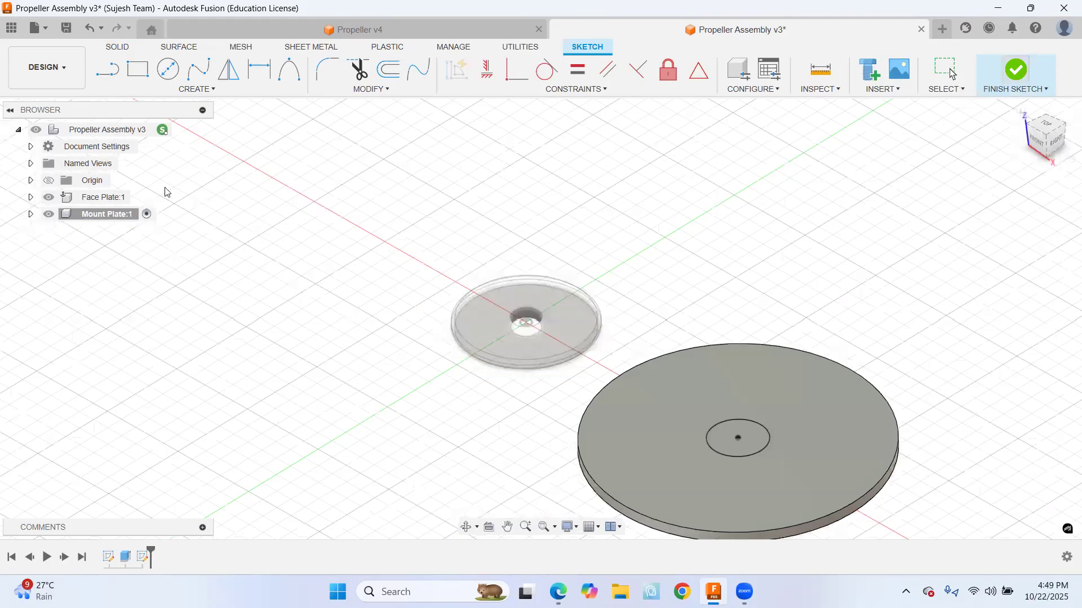
Extrude the 16 mm circle 8 mm upward on one side, joined to the disc
key(e)
click(734, 441)
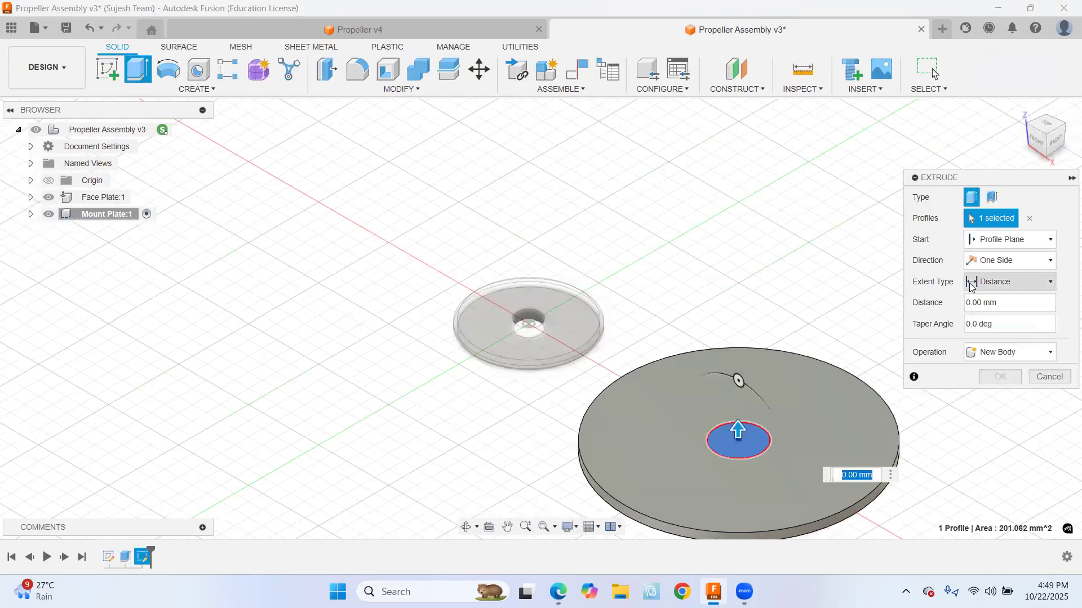
click(996, 262)
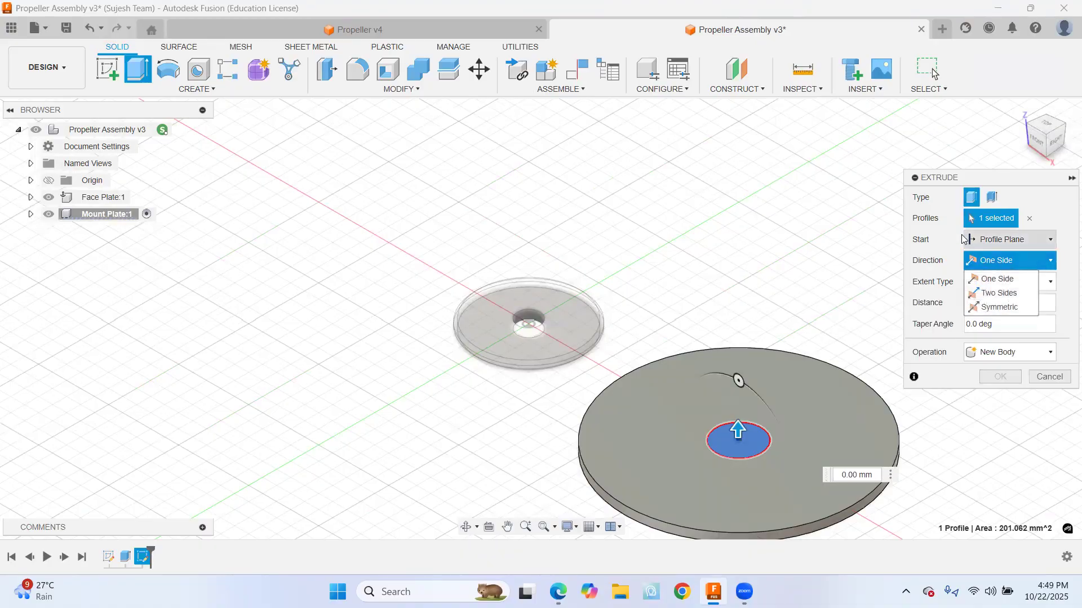
click(995, 279)
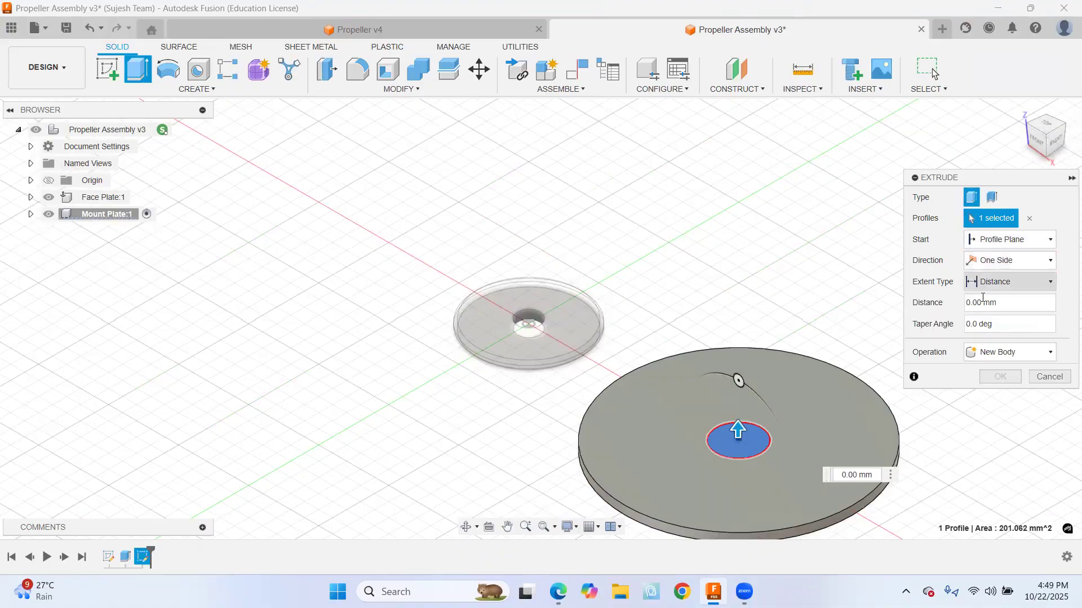
drag(970, 302, 959, 306)
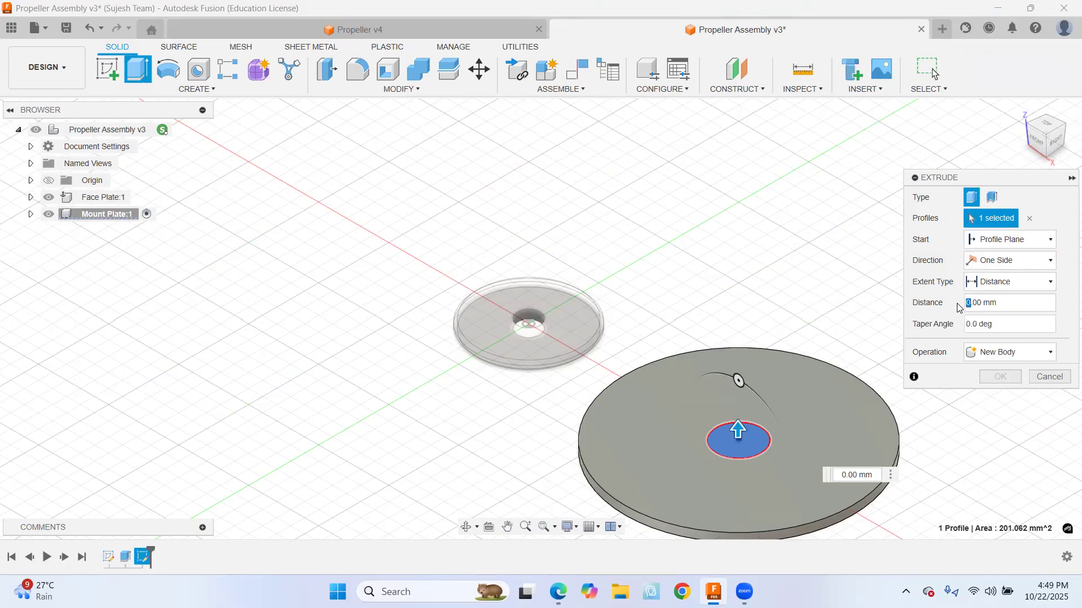
text(8)
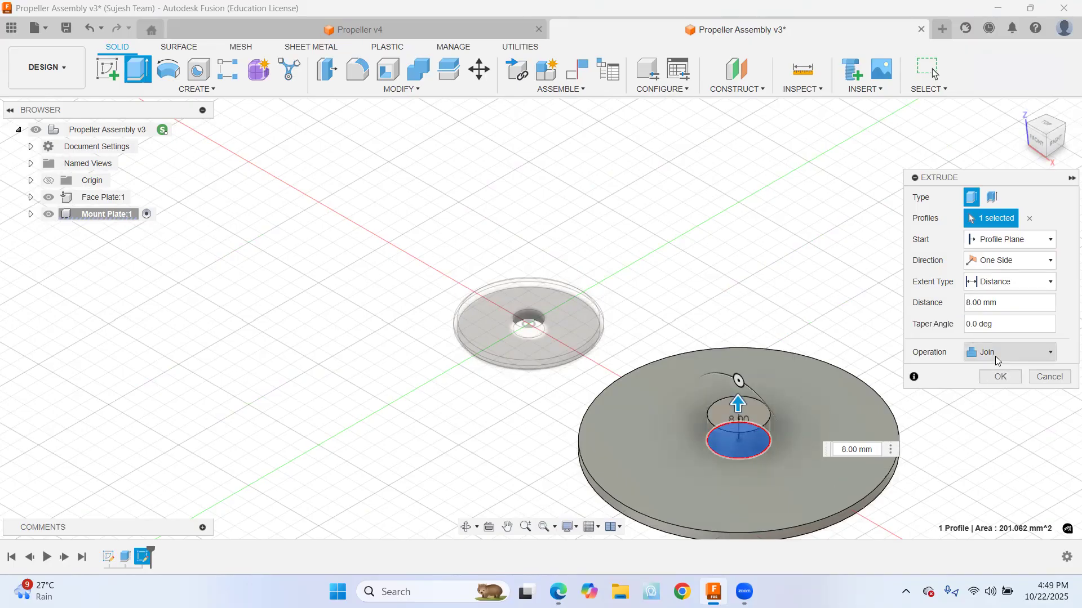
click(999, 377)
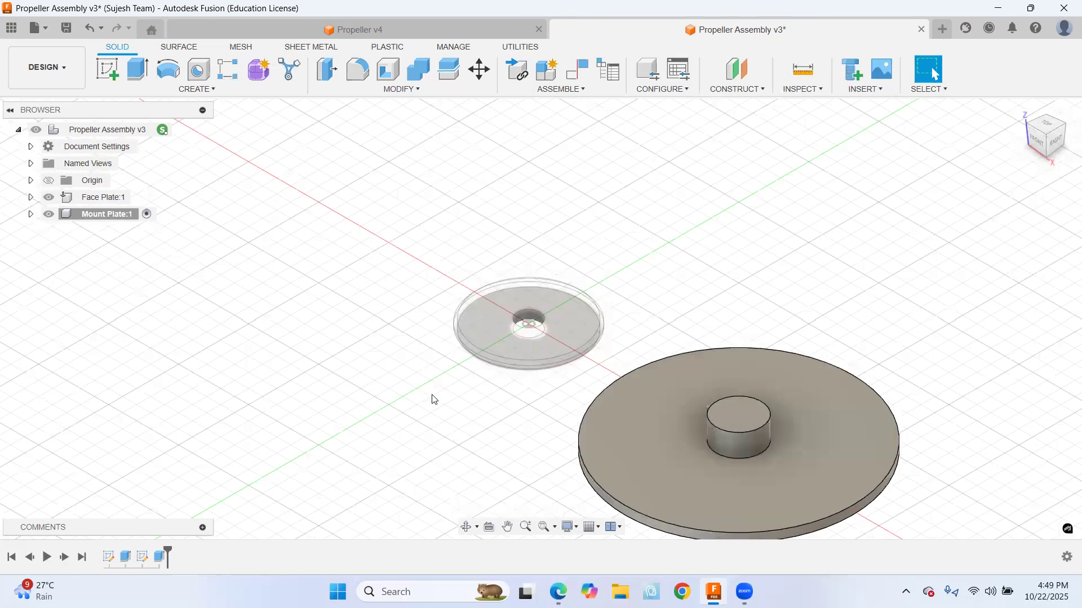
Sketch a 38 mm diameter circle on the top face of the central boss, concentric with it
click(105, 68)
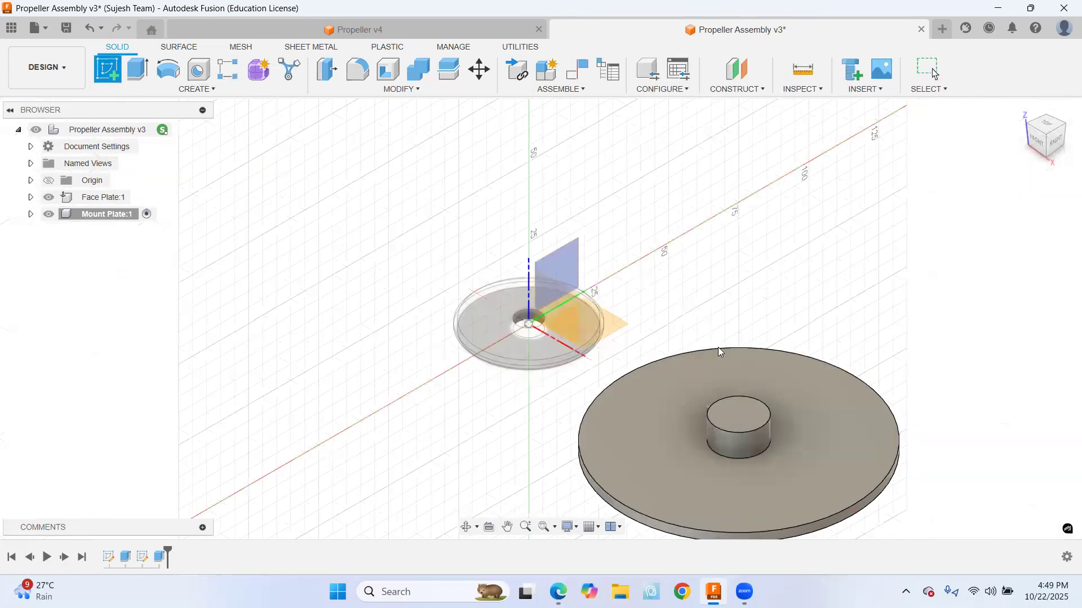
click(740, 408)
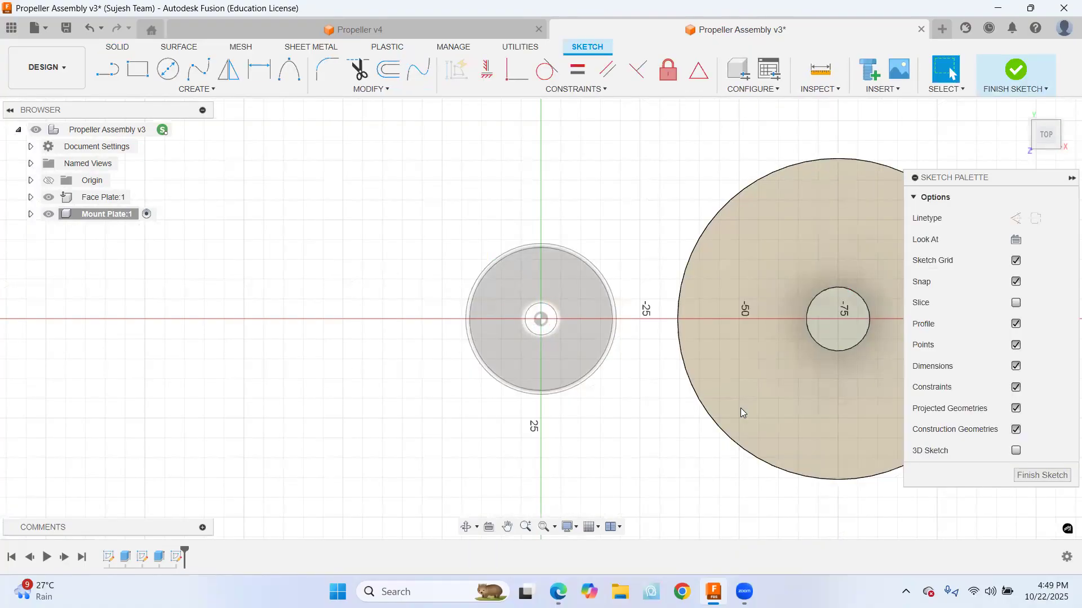
click(160, 64)
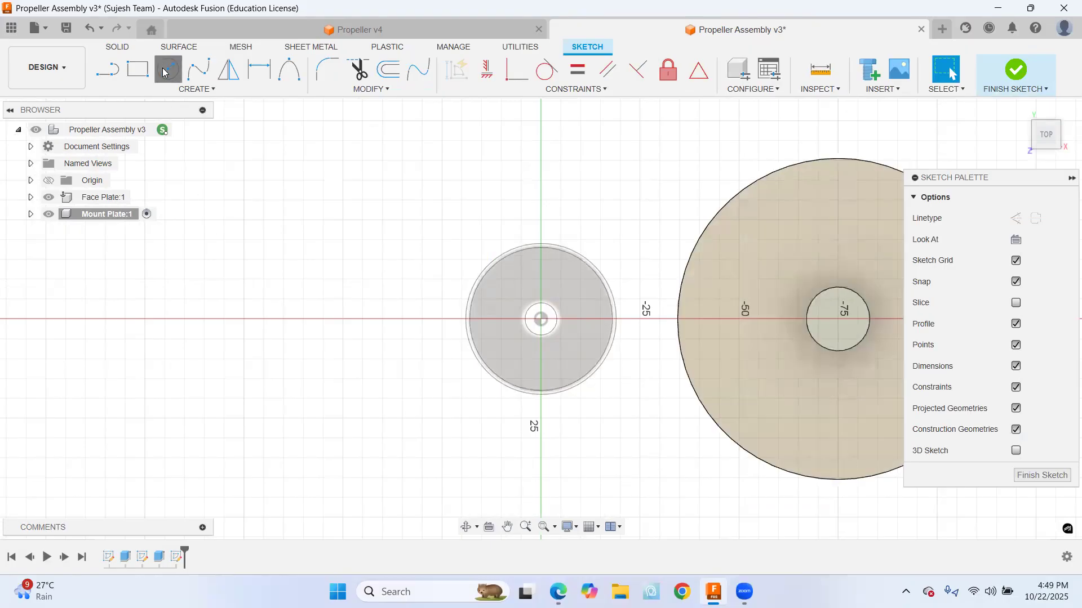
mouse_move(682, 375)
middle_down()
mouse_move(583, 335)
mouse_move(586, 316)
middle_up()
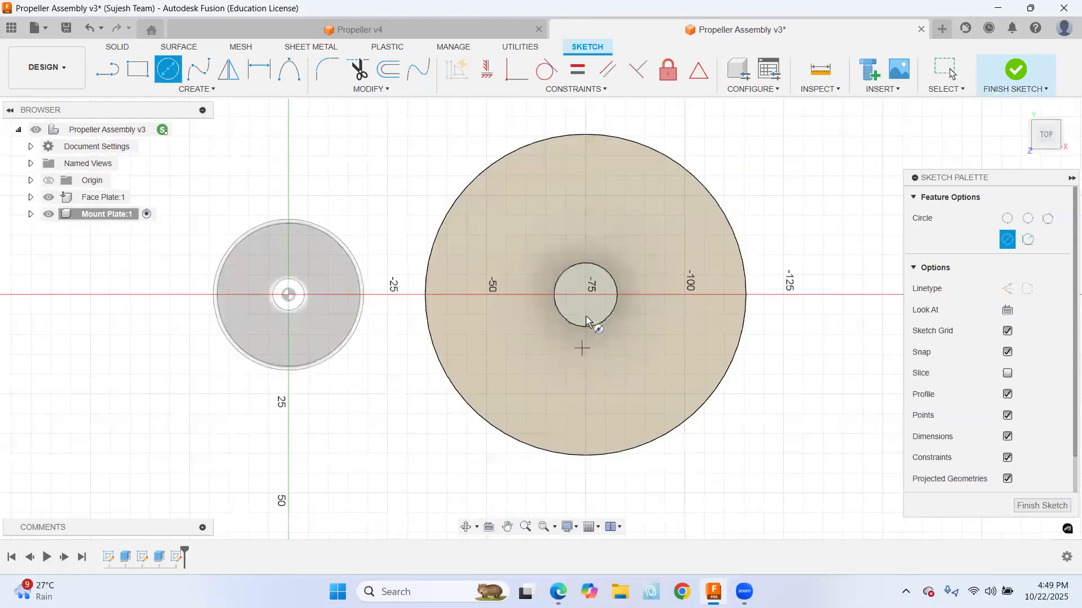
scroll(585, 293, up, 4)
click(585, 275)
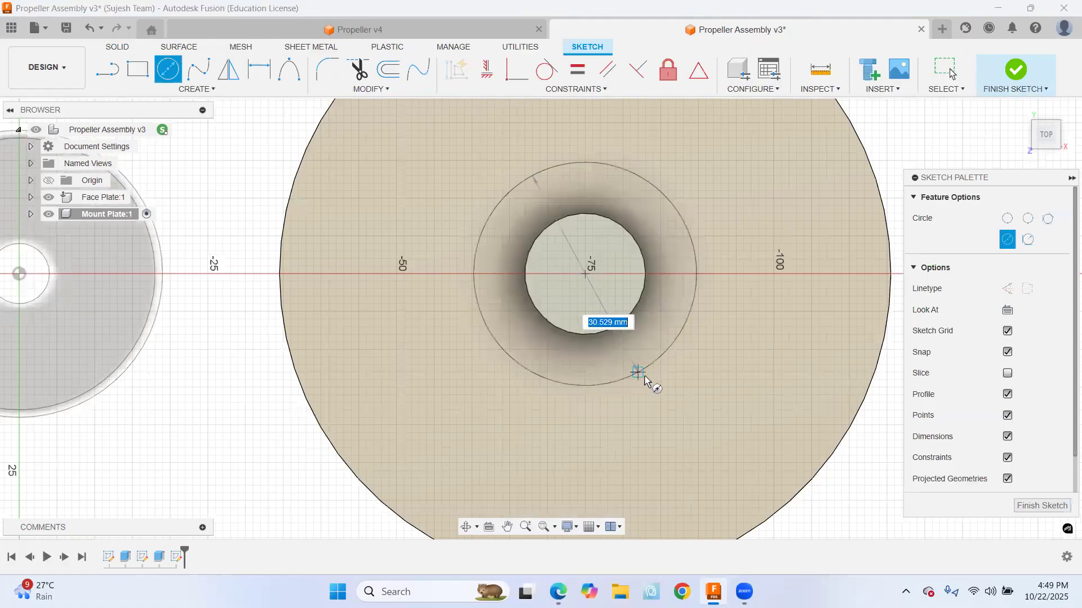
text(38)
key(Tab)
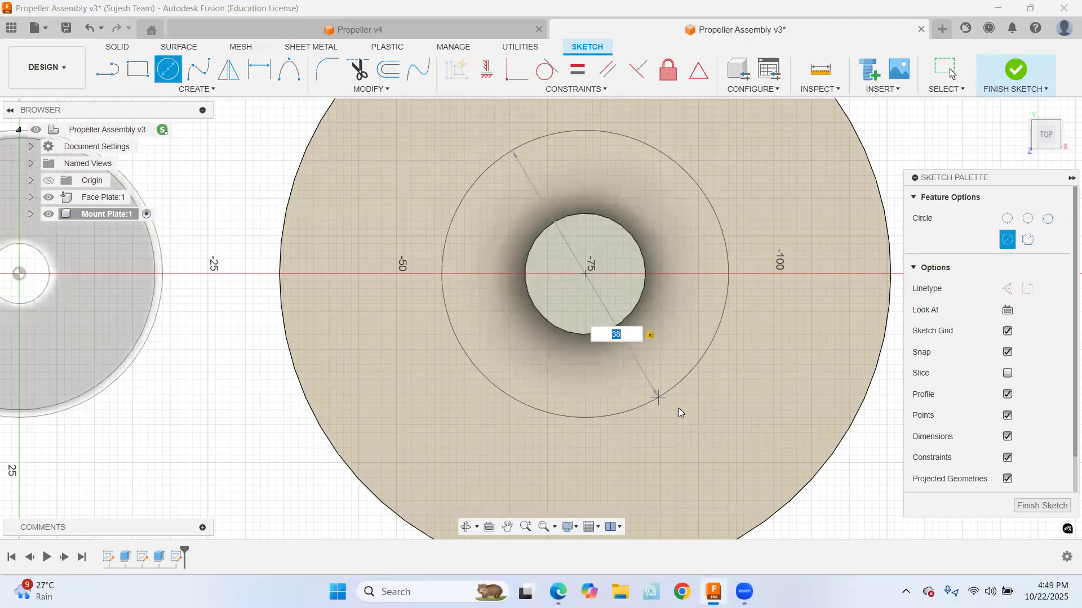
key(Return)
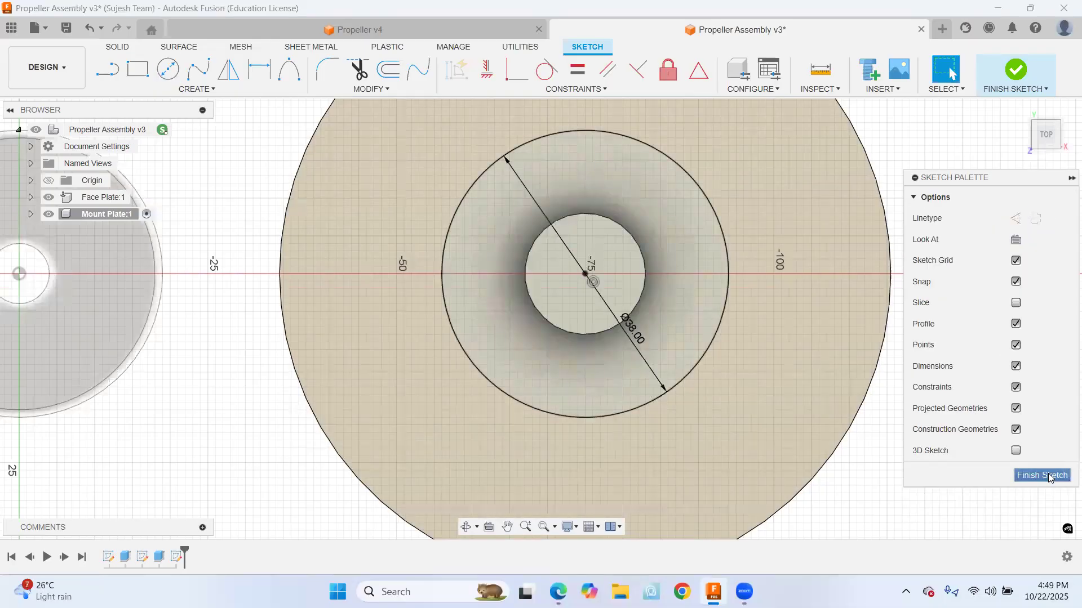
Finish the sketch of the 38 mm circle and return to the home view
click(1041, 475)
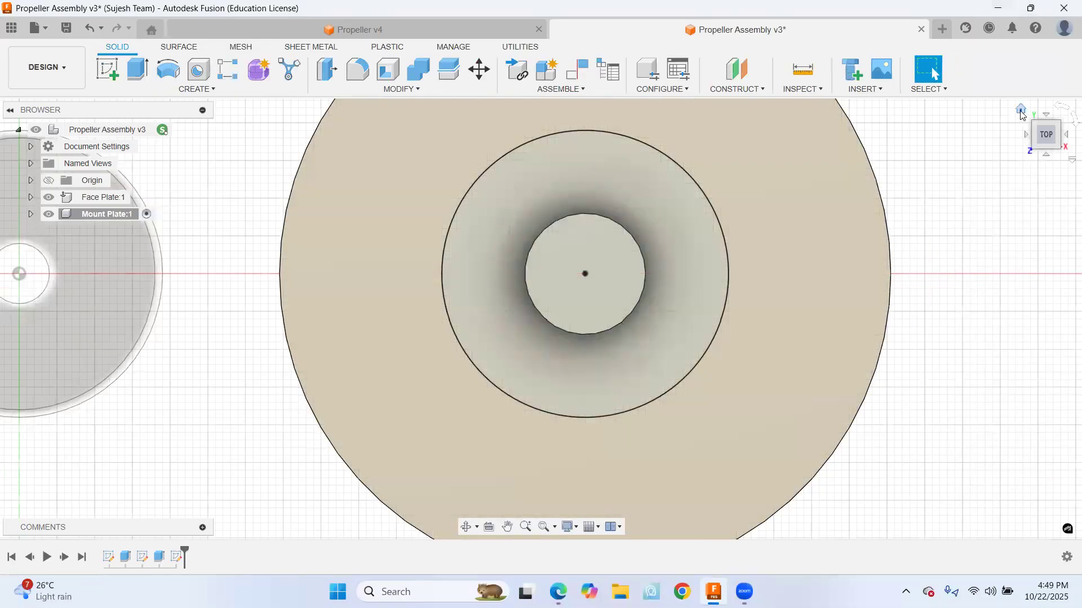
click(1021, 111)
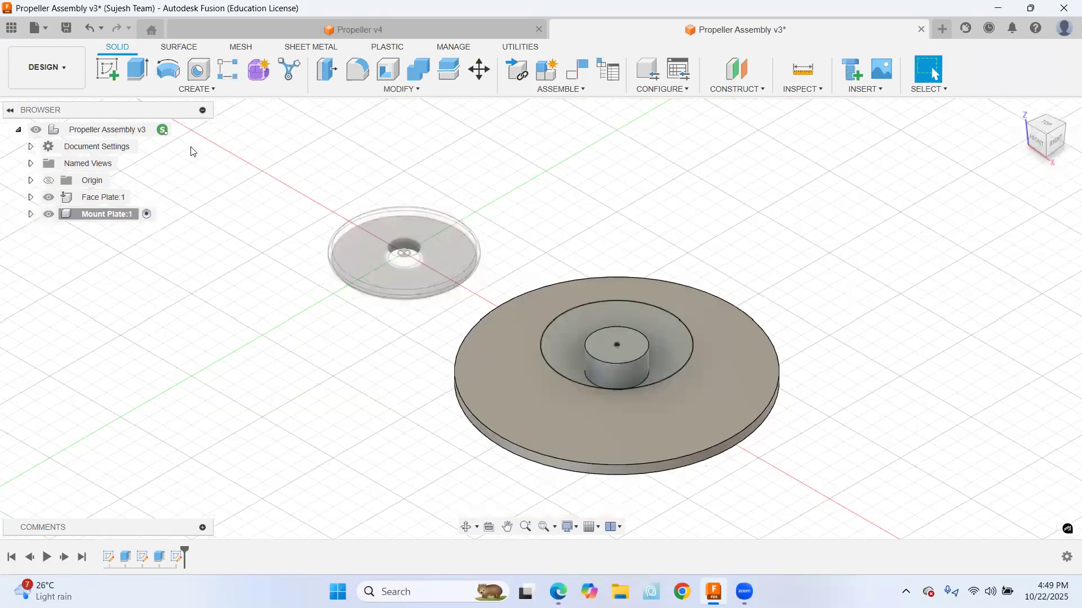
Try to extrude only the ring between the boss edge and the 38 mm circle 3 mm upward, joined to the body
key(e)
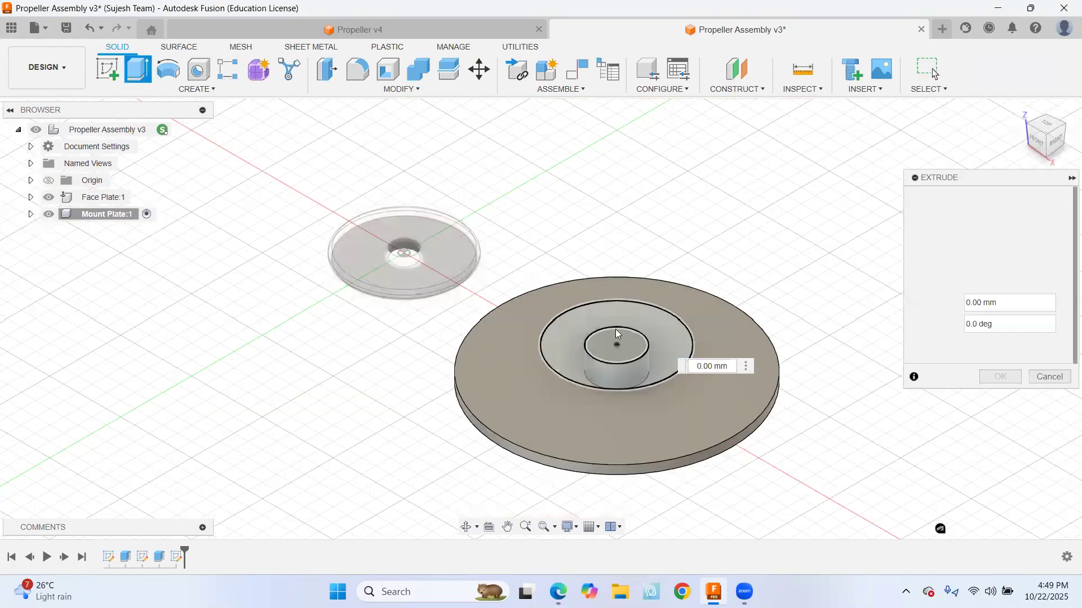
click(670, 355)
click(963, 304)
text(3)
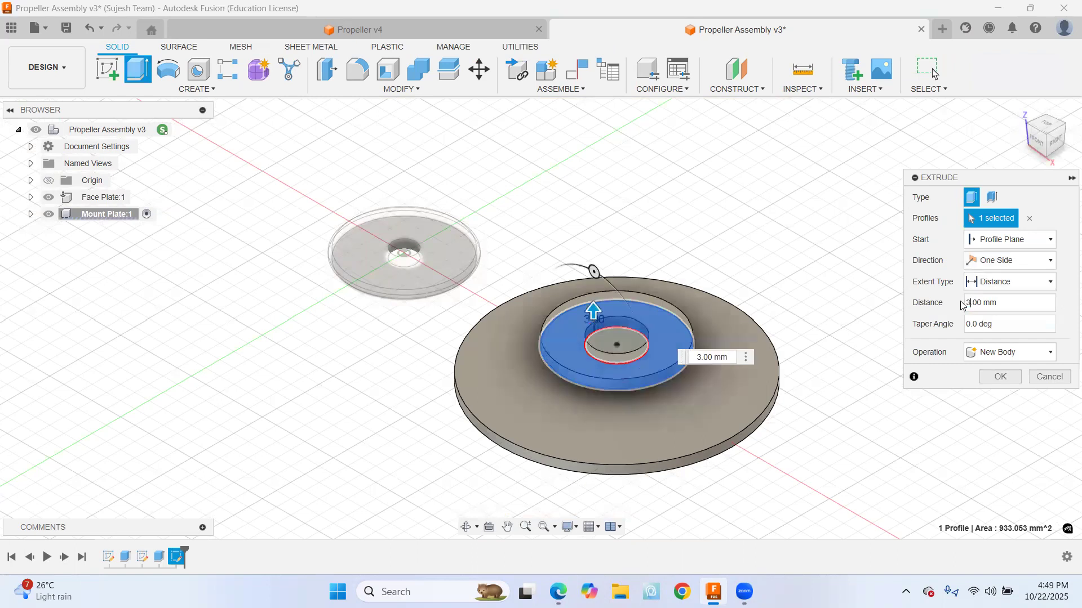
click(1001, 353)
click(999, 369)
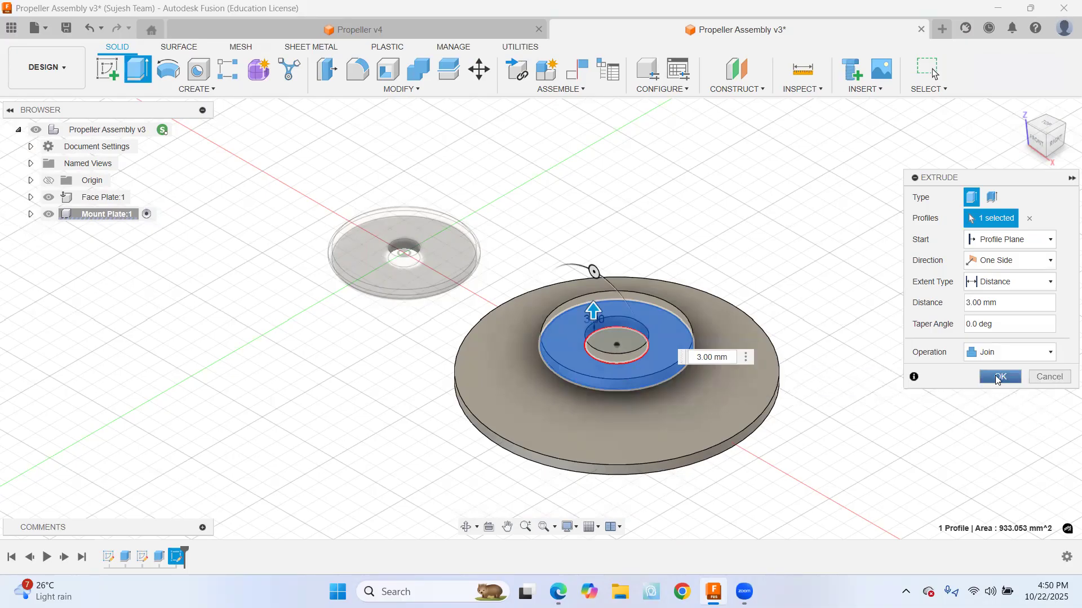
click(998, 378)
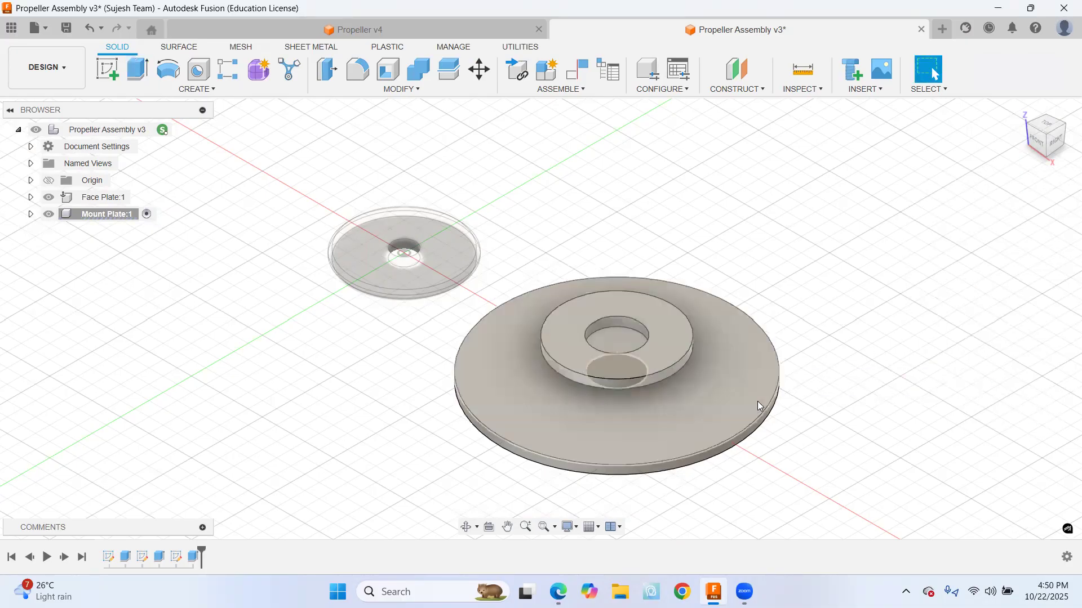
Inspect the extruded ring around the boss and undo its extrusion
shift+middle_drag(762, 392, 772, 367)
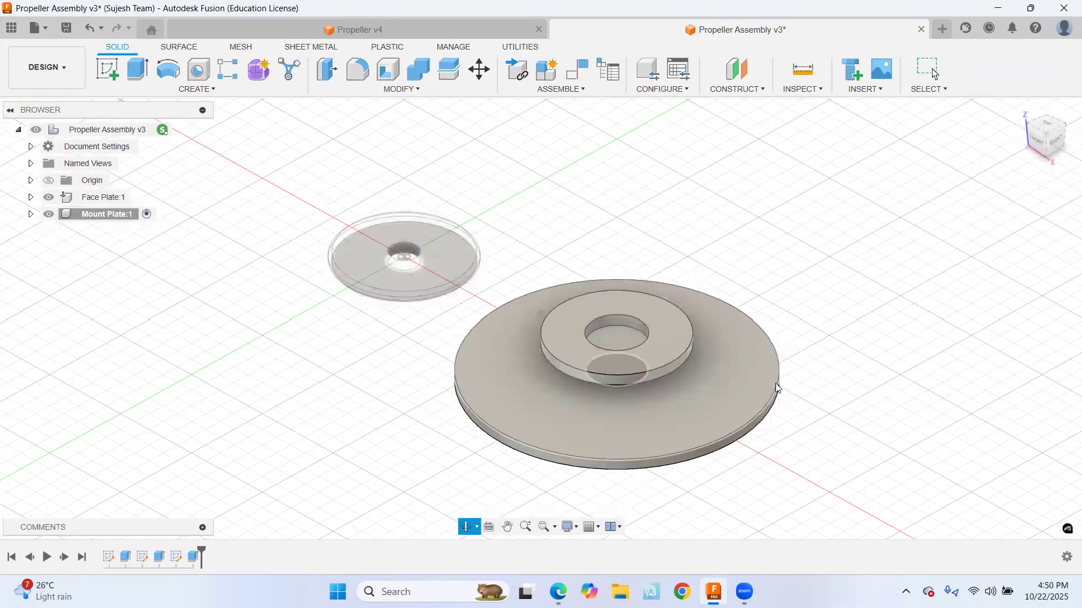
shift+middle_drag(678, 330, 710, 394)
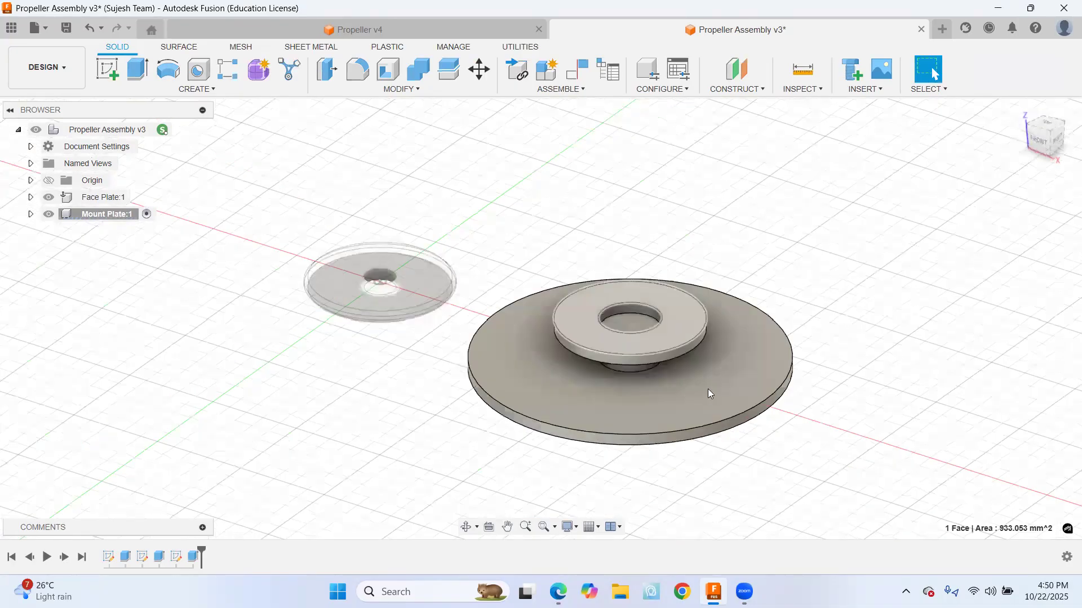
click(676, 332)
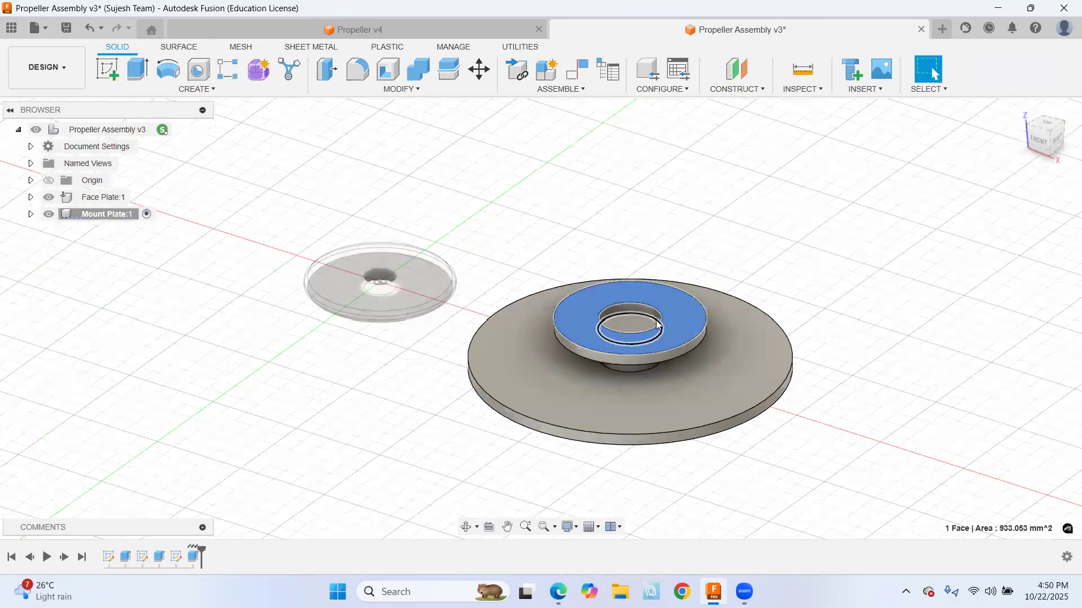
key(ctrl+z)
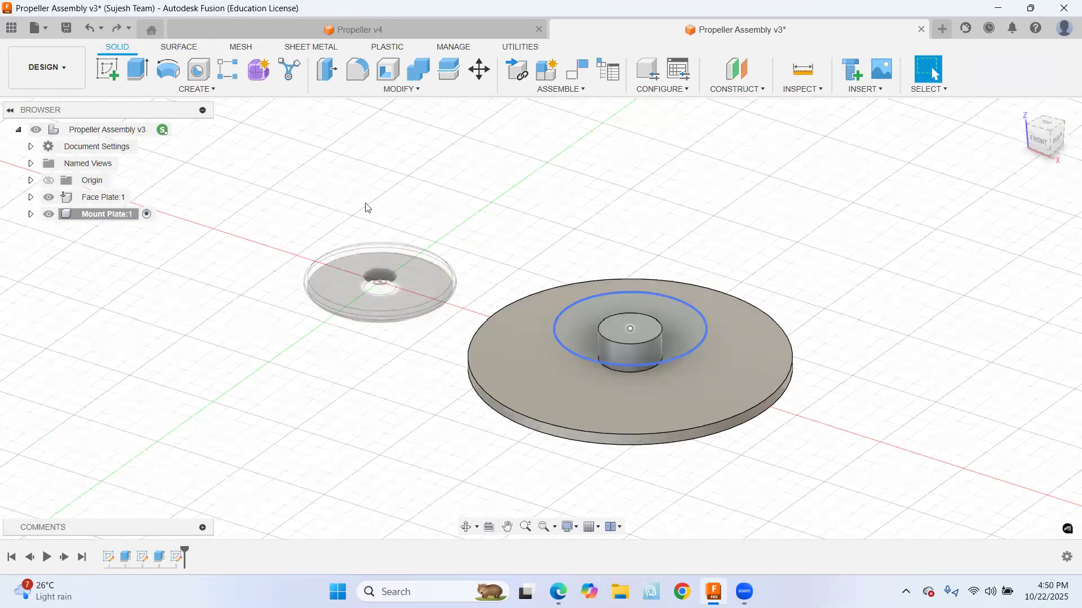
Extrude both the ring and the inner circle of the 38 mm sketch 3 mm upward on one side, joined to the boss
click(141, 77)
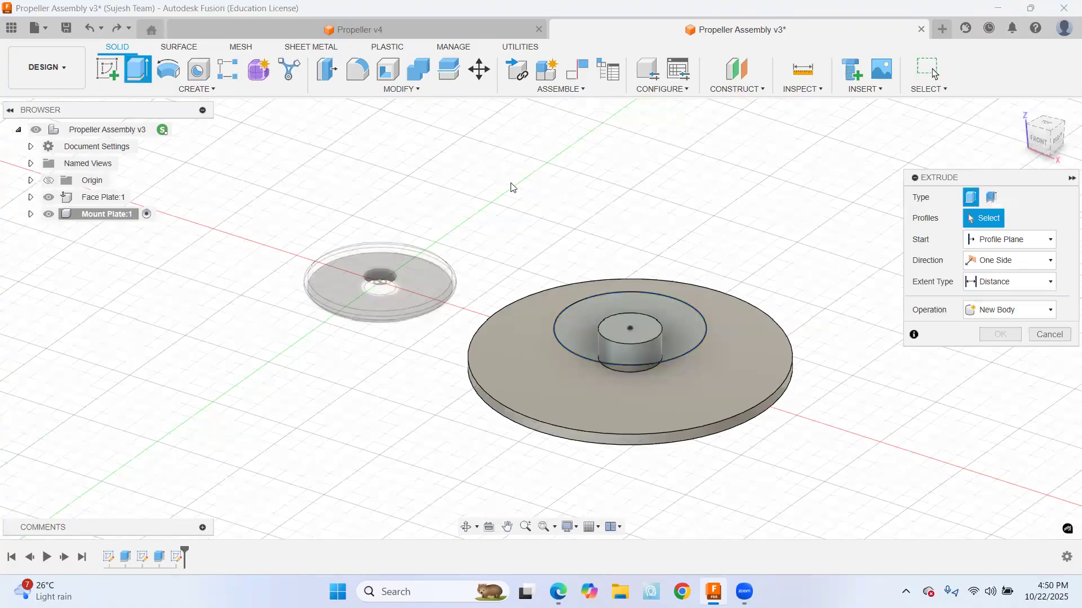
click(644, 301)
click(635, 336)
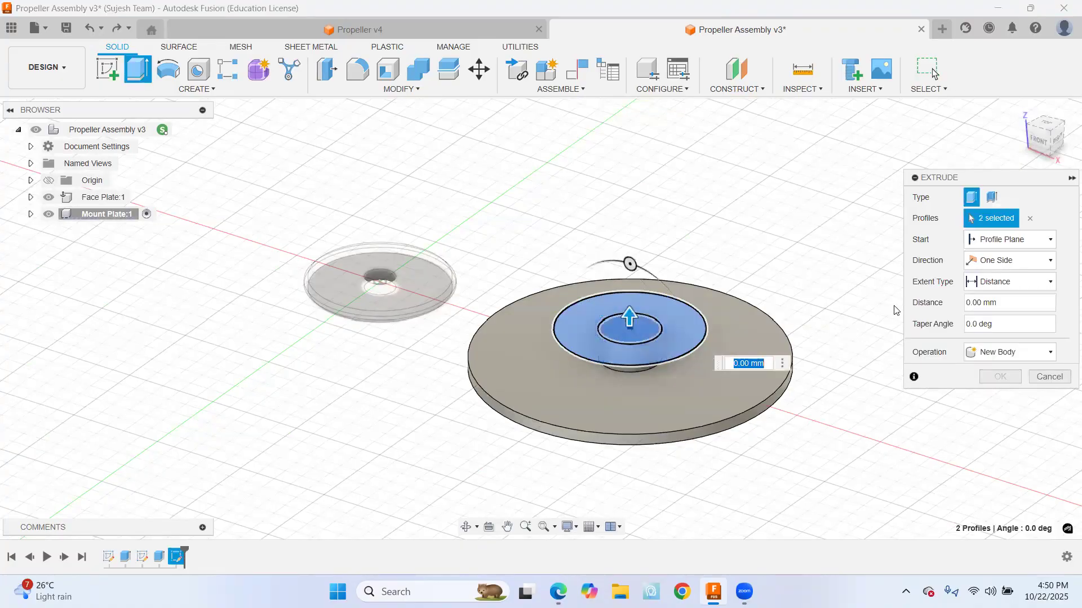
click(967, 303)
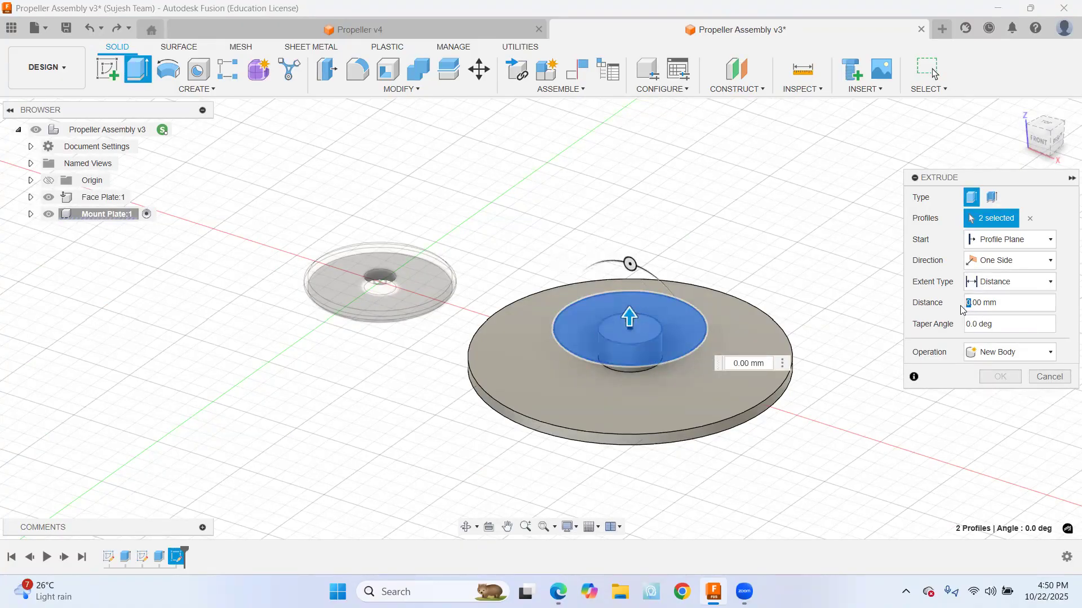
click(1009, 352)
click(986, 368)
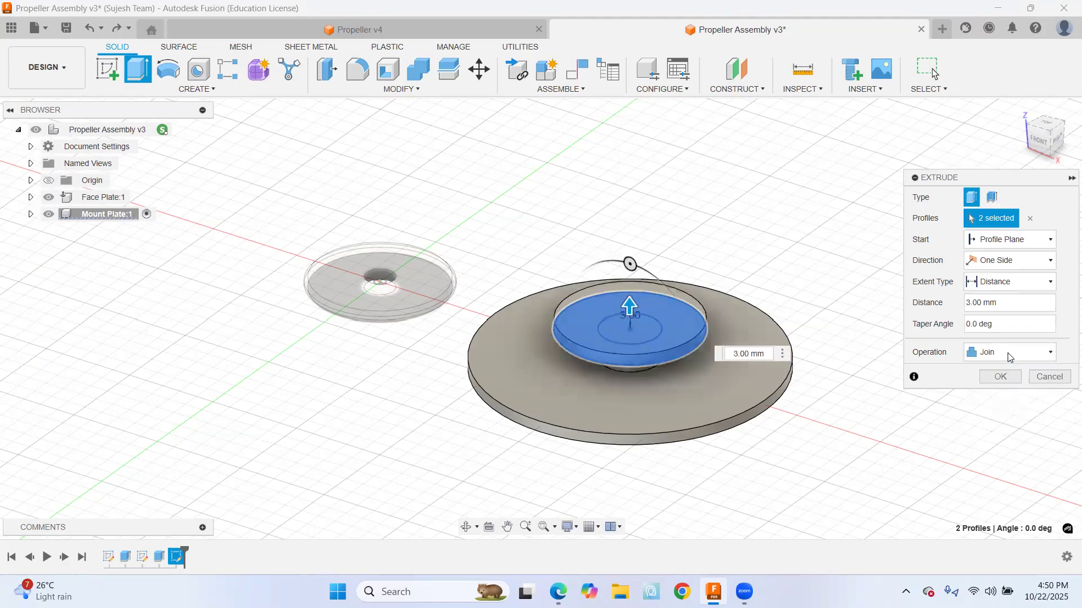
click(991, 379)
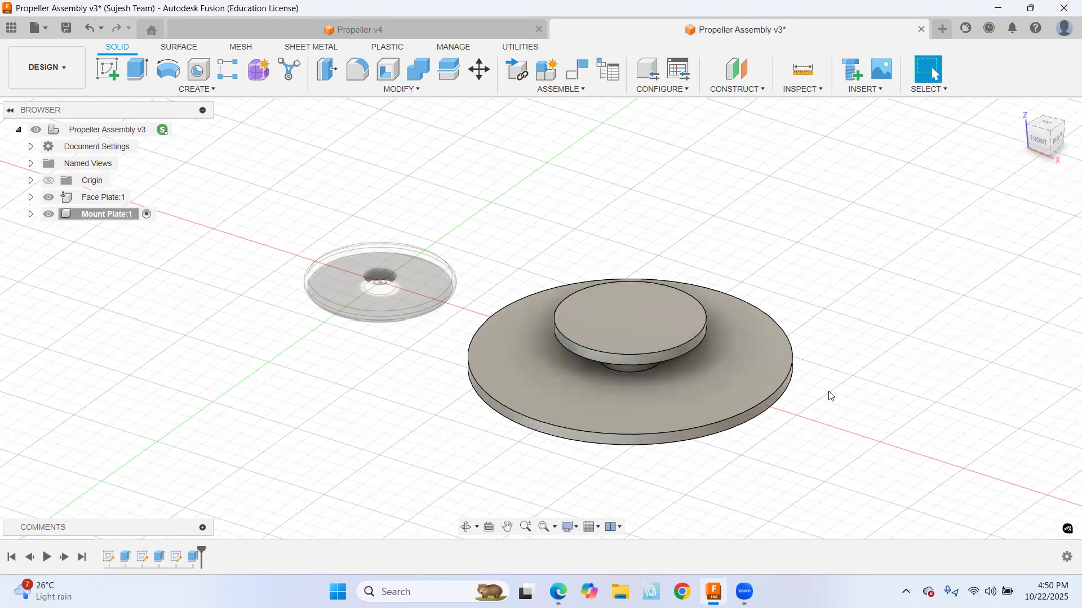
Start a sketch on the underside of the 81 mm disc and draw a centred circle 40.76 mm in diameter
shift+middle_drag(687, 487, 688, 430)
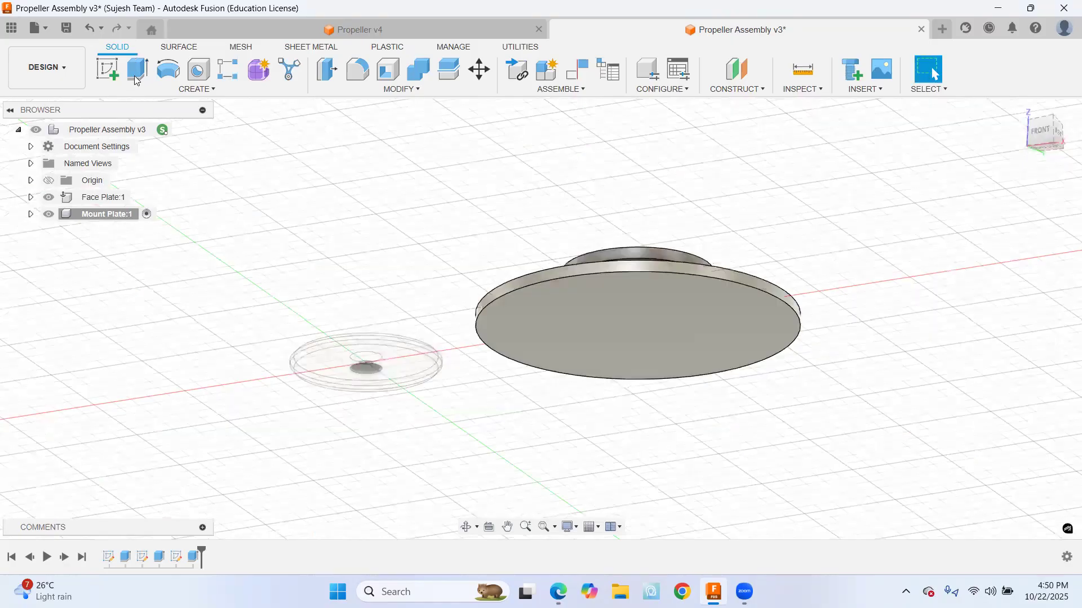
click(108, 76)
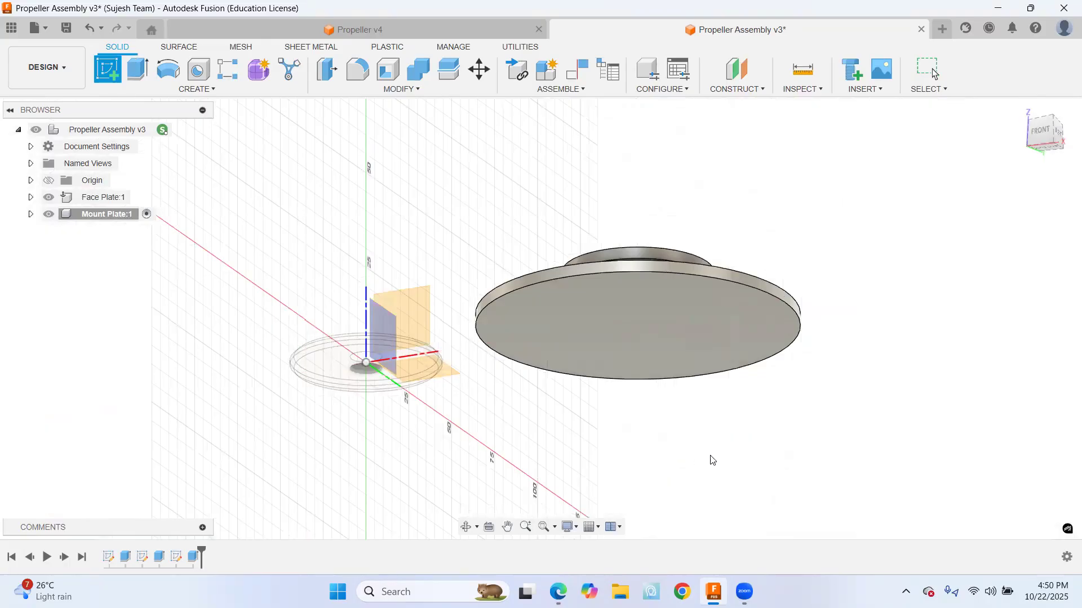
click(647, 309)
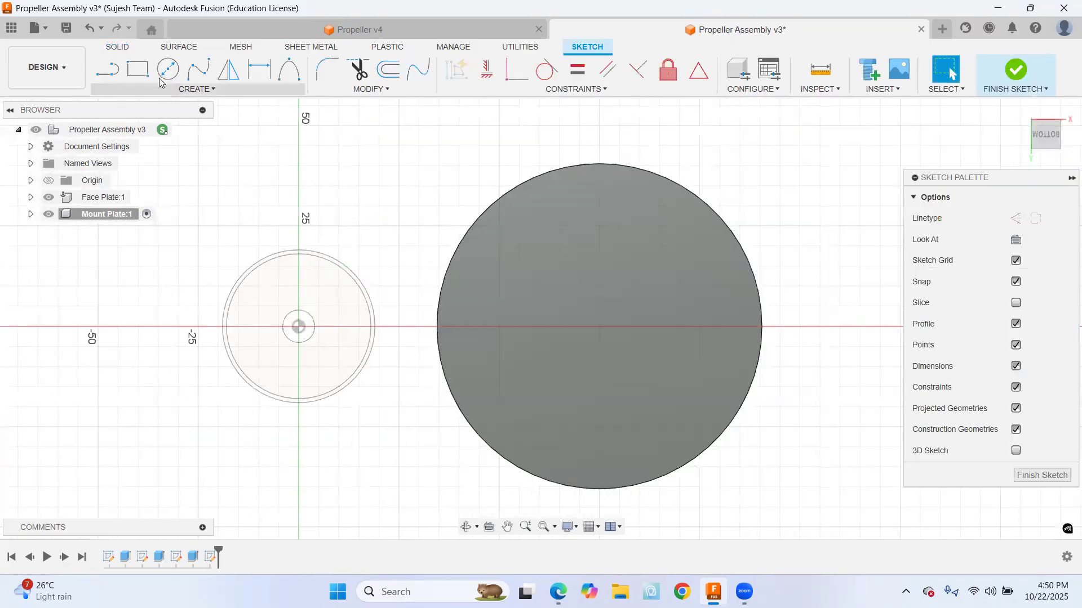
click(170, 74)
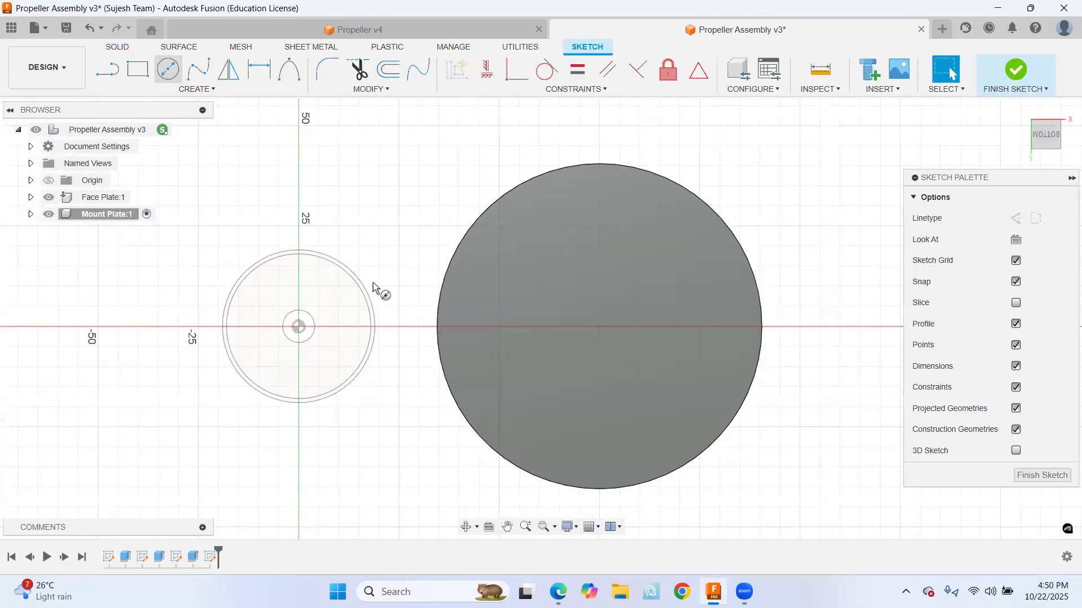
click(599, 326)
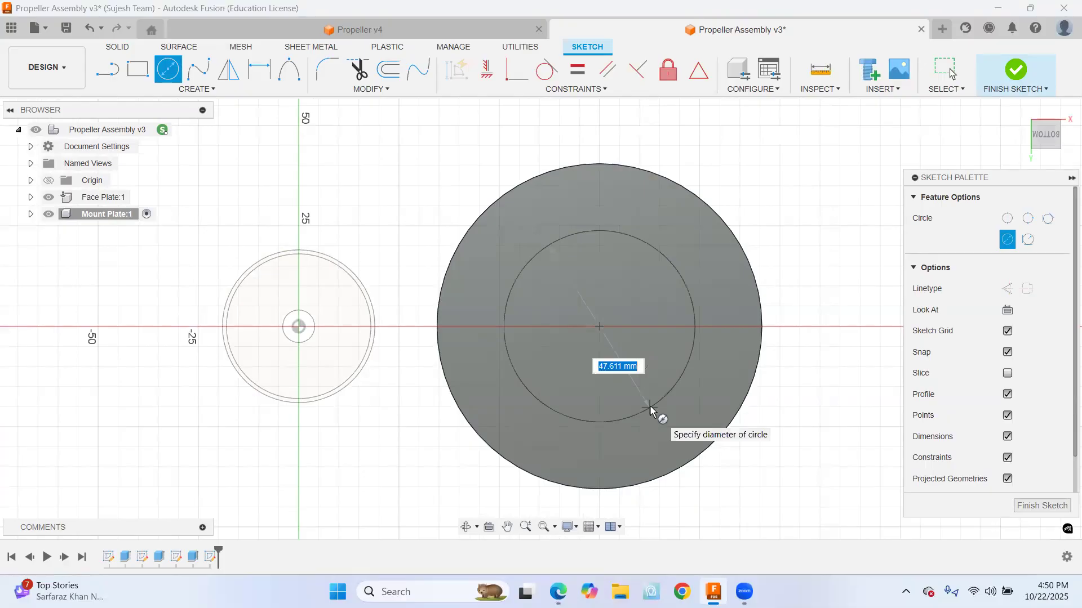
text(40)
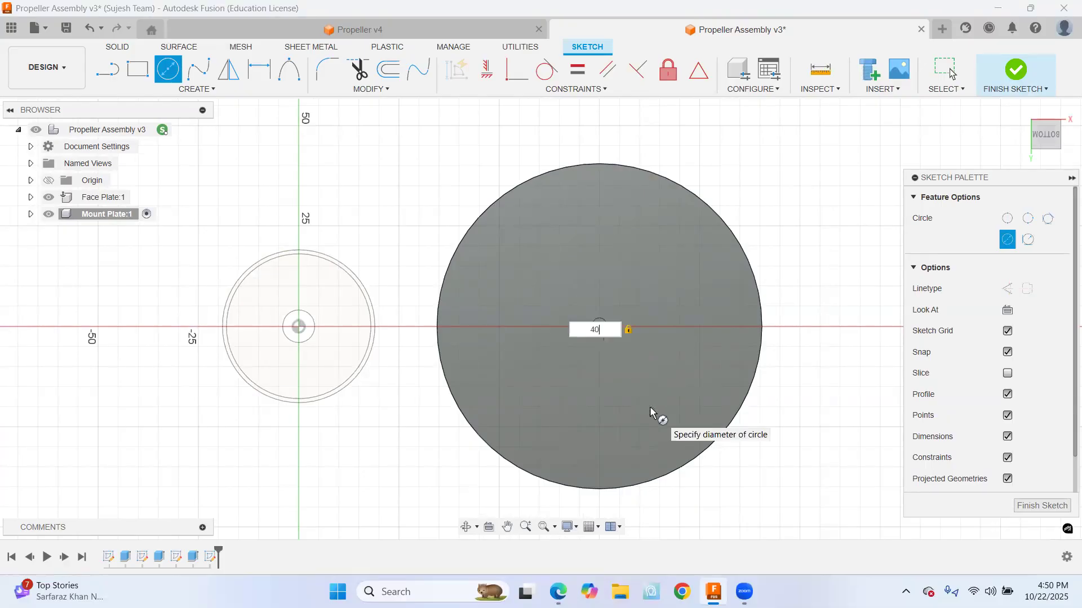
text(.)
key(Tab)
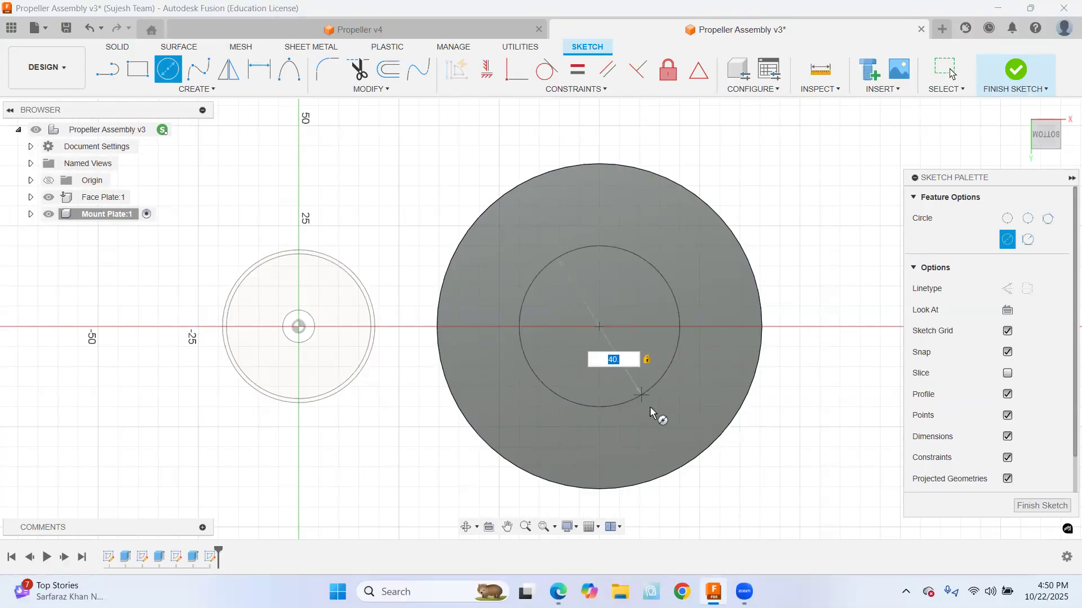
text(76)
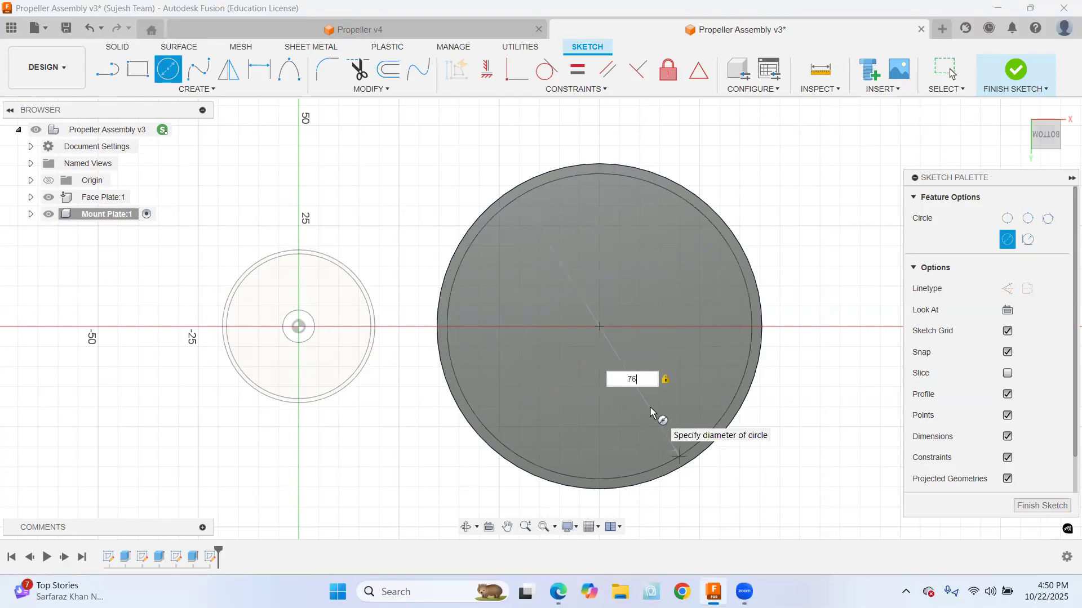
text(40.76)
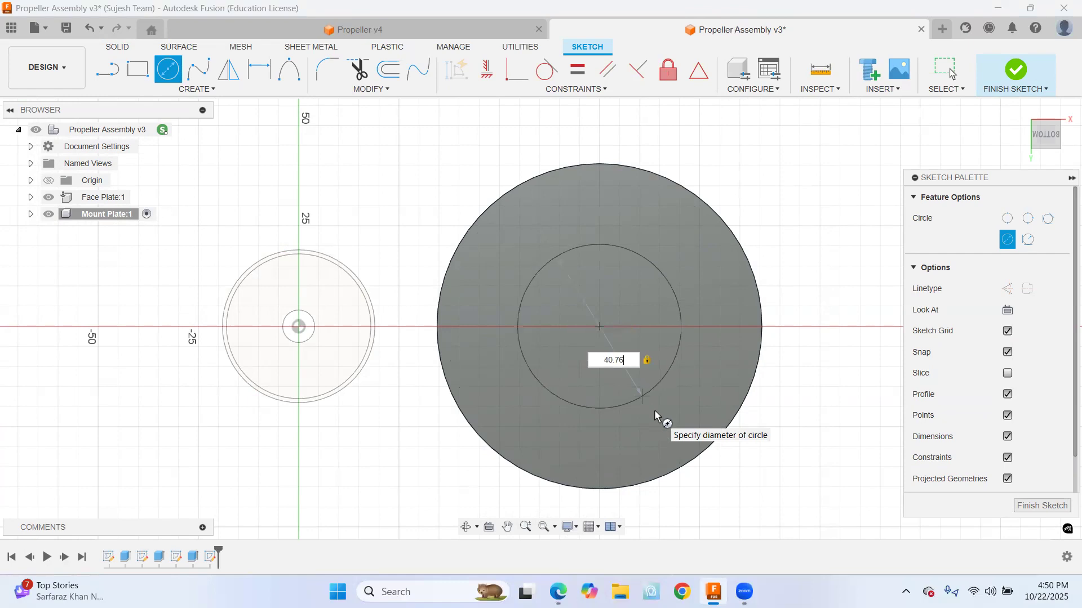
key(Tab)
key(Return)
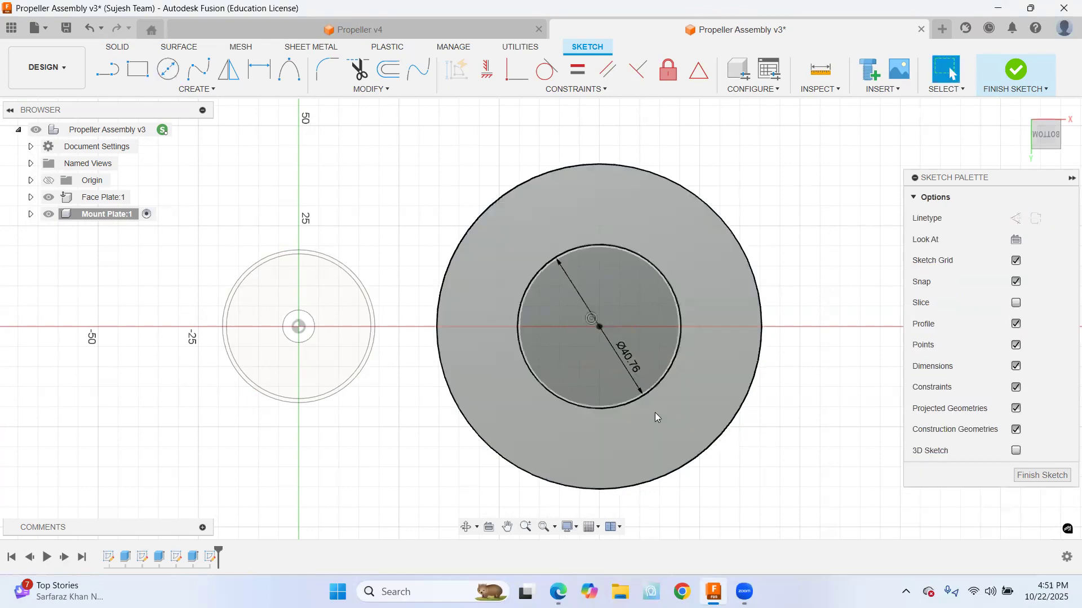
Add a concentric 34.6 mm diameter circle inside the 40.76 mm circle and finish the sketch
click(168, 69)
click(598, 327)
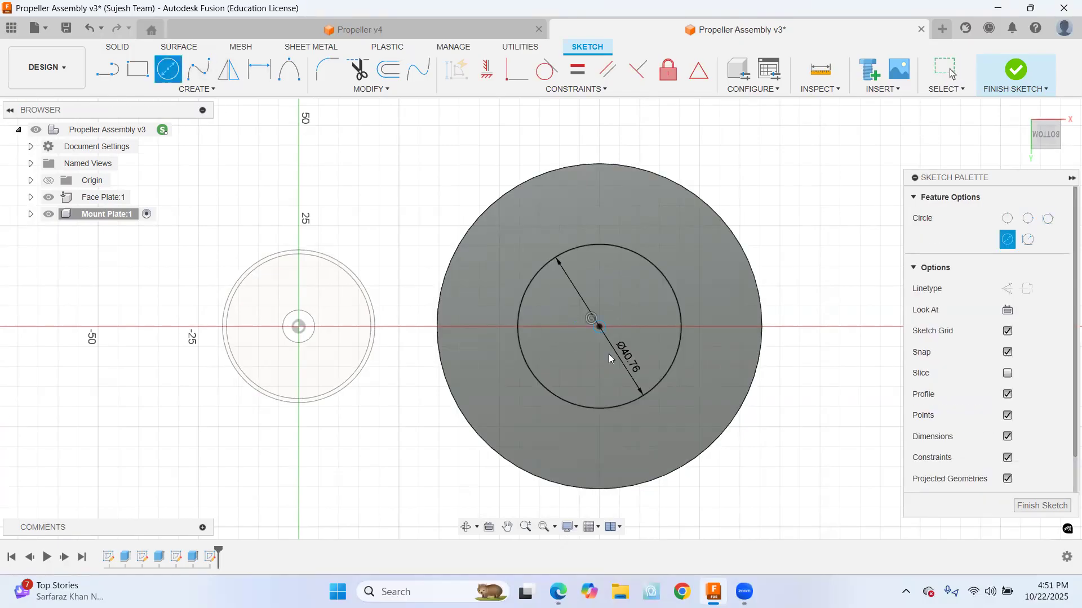
text(3)
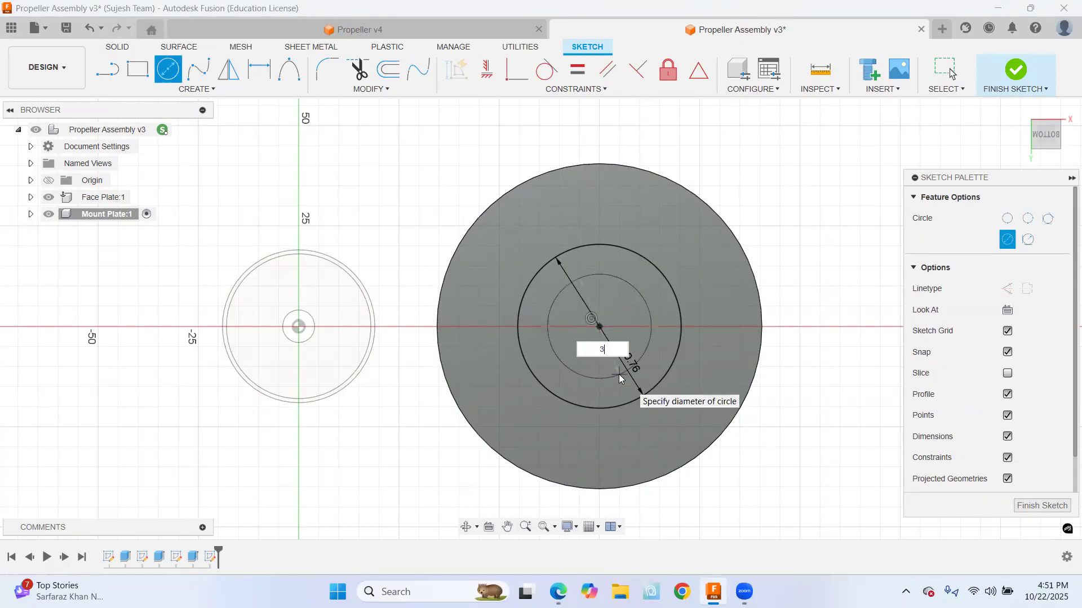
text(4.6)
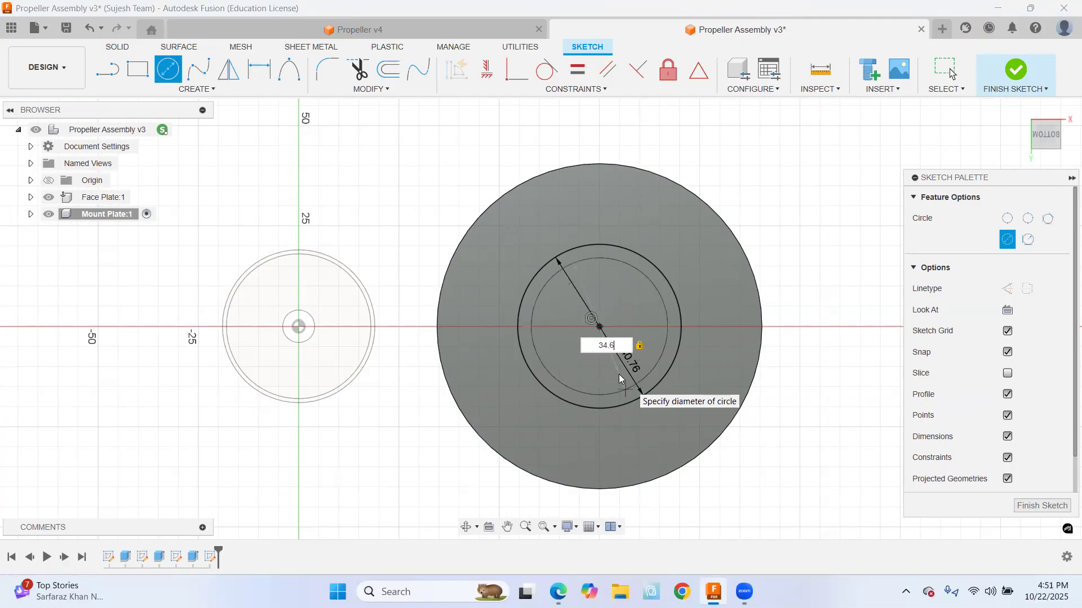
key(Tab)
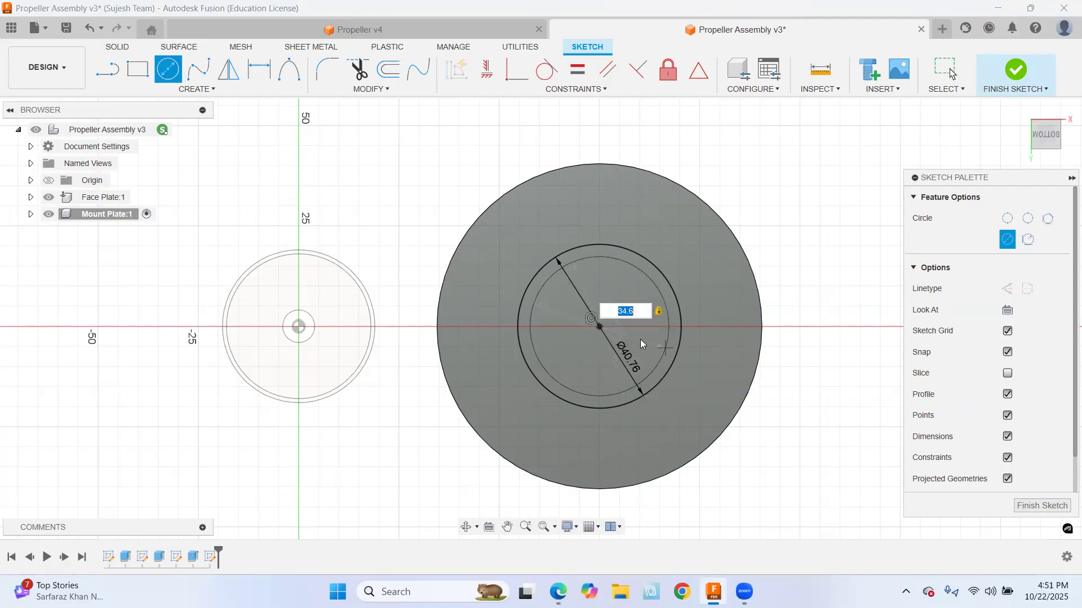
key(Return)
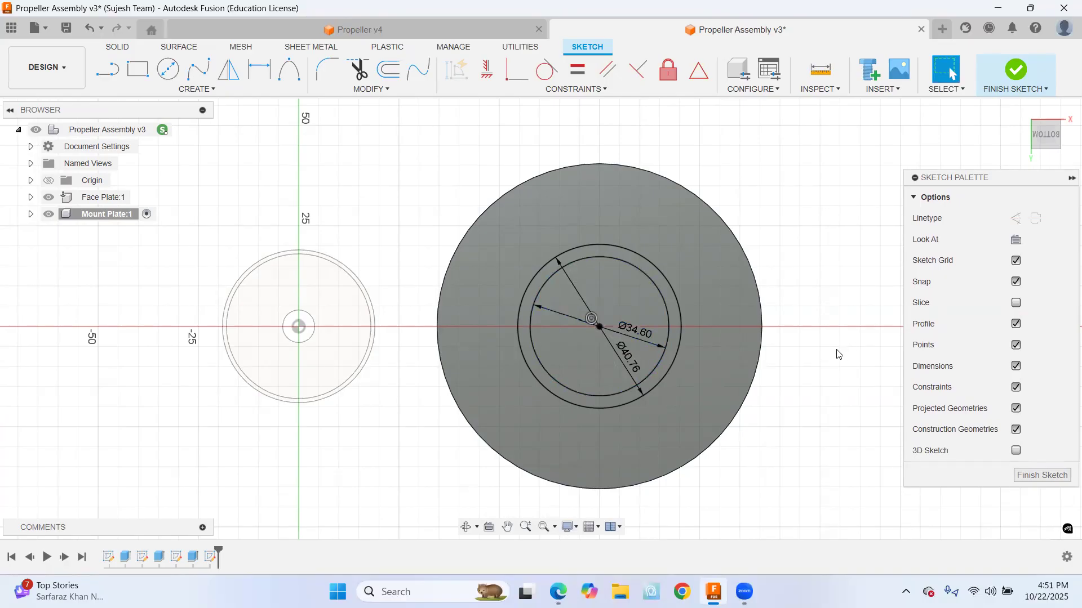
click(1039, 475)
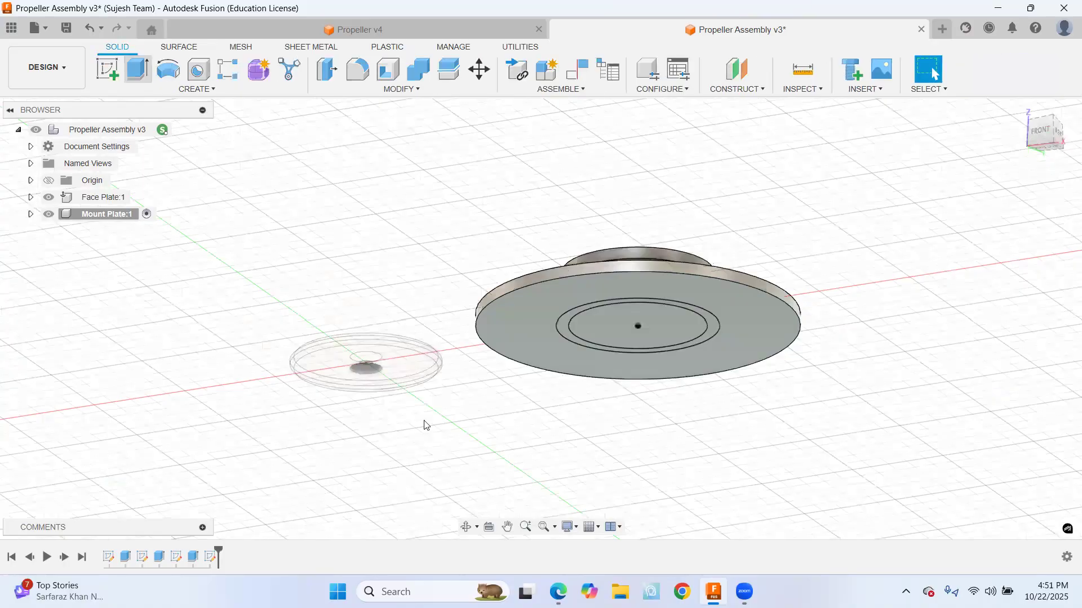
Extrude the ring between the 34.6 mm and 40.76 mm circles 2 mm outward from the disc's underside, joined to the body
key(e)
click(698, 346)
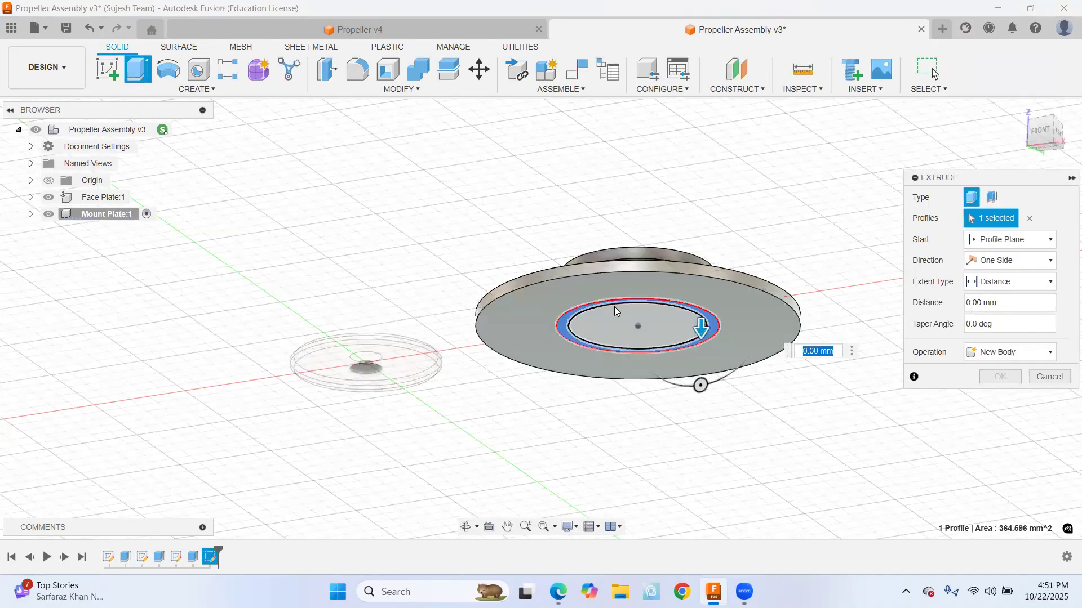
click(1005, 352)
click(1005, 373)
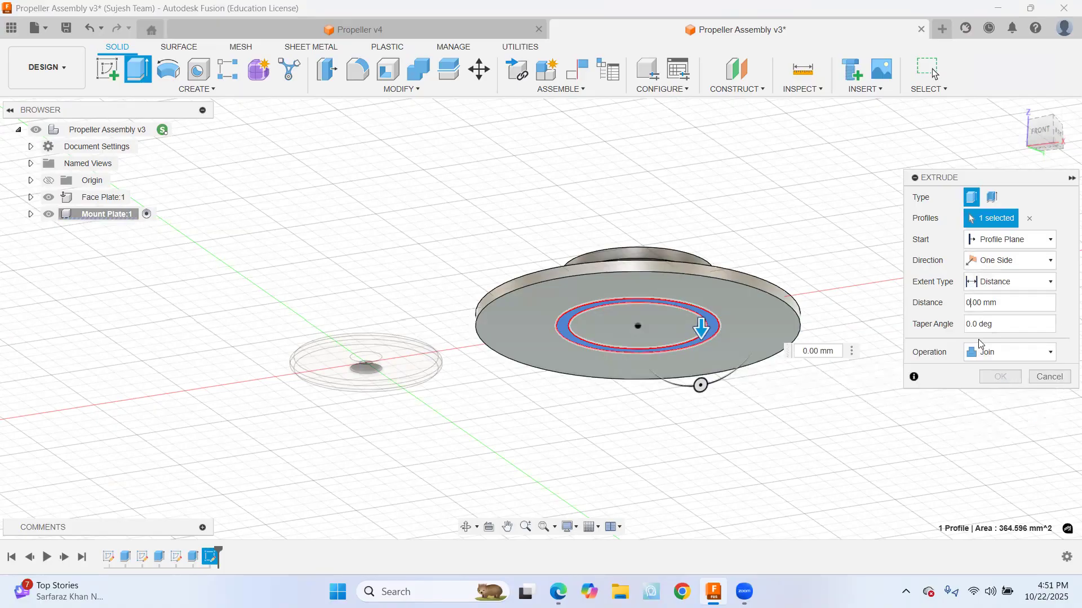
text(2)
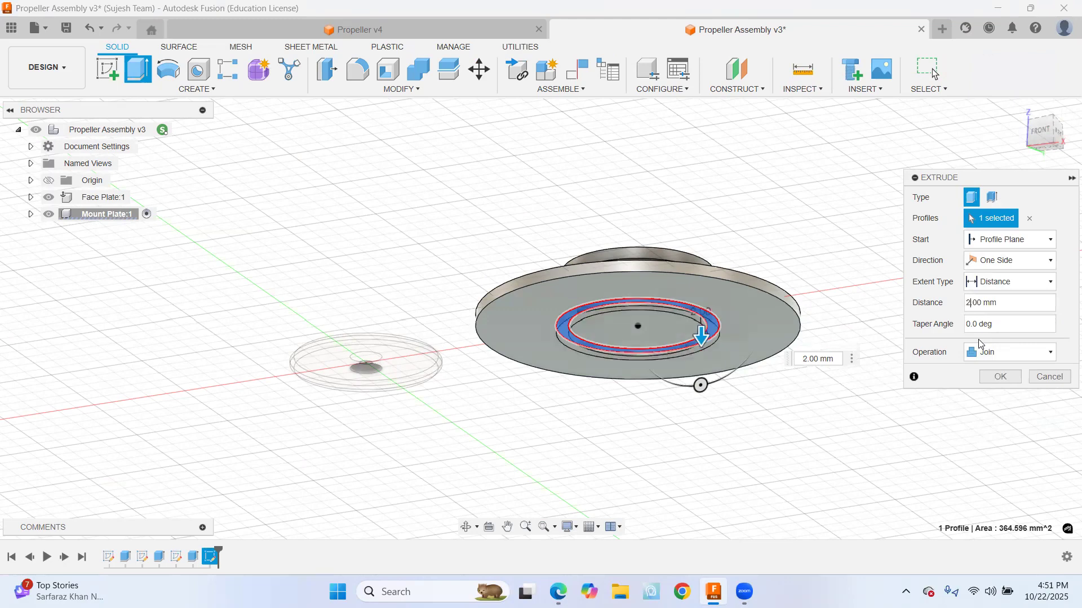
click(998, 381)
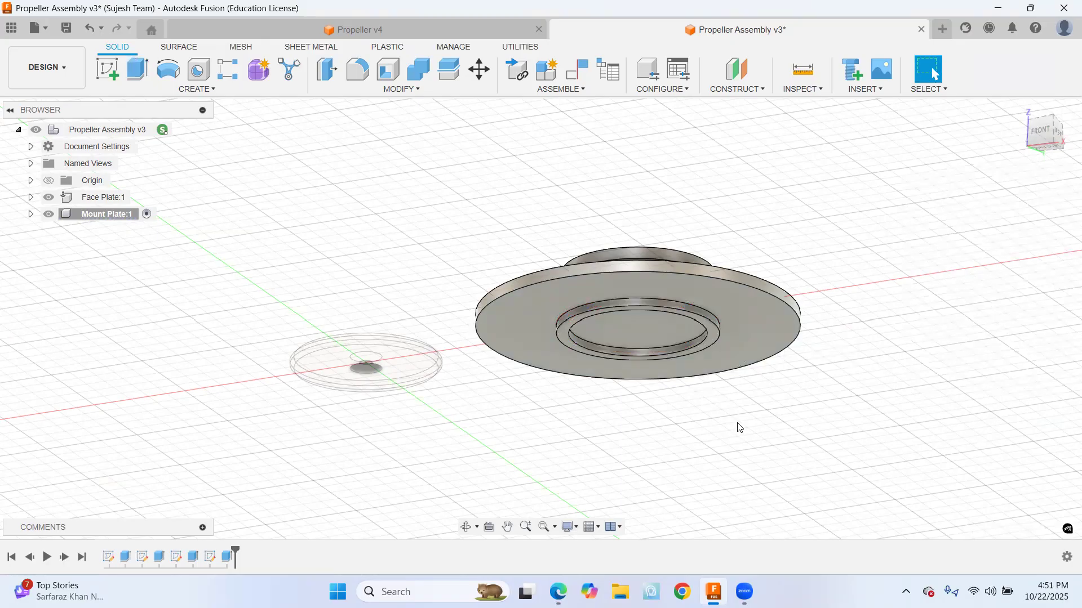
Start a sketch on the disc's underside and draw a 26.1 mm horizontal line from the centre, pointing away from the face plate
click(109, 69)
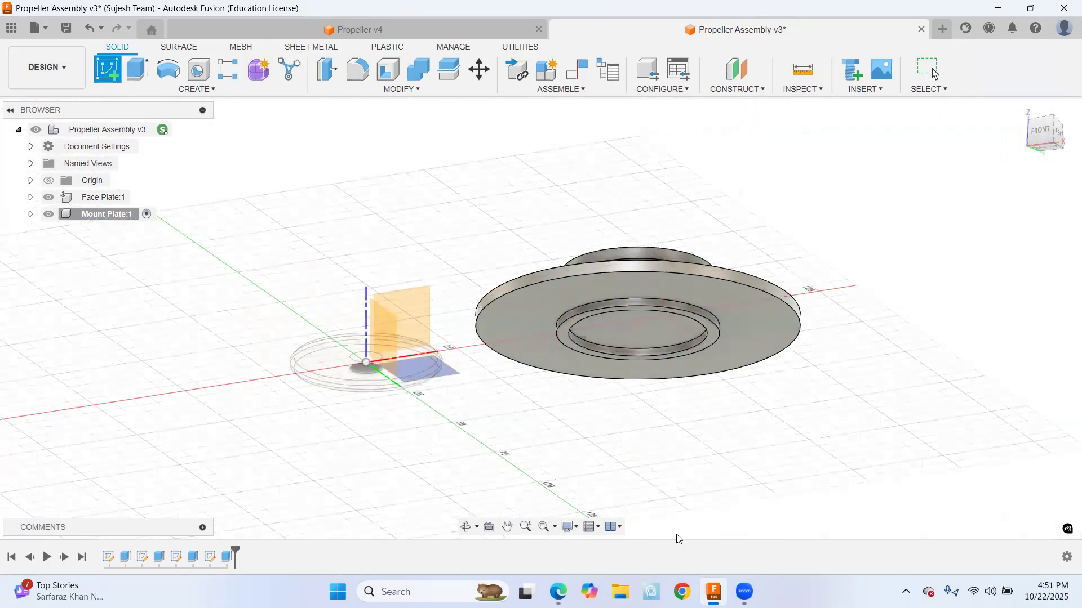
click(756, 327)
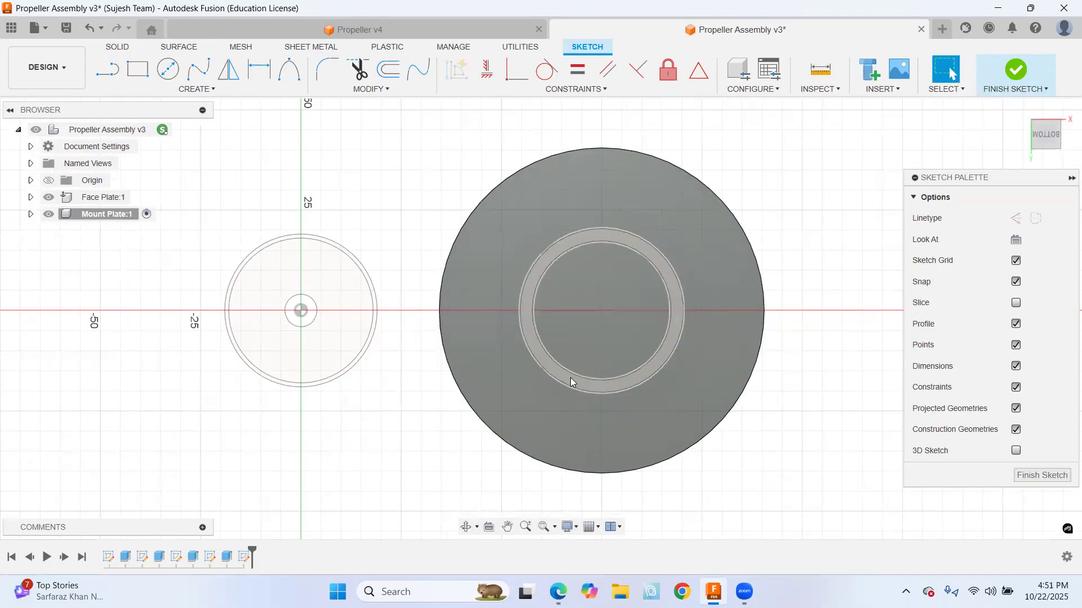
click(110, 72)
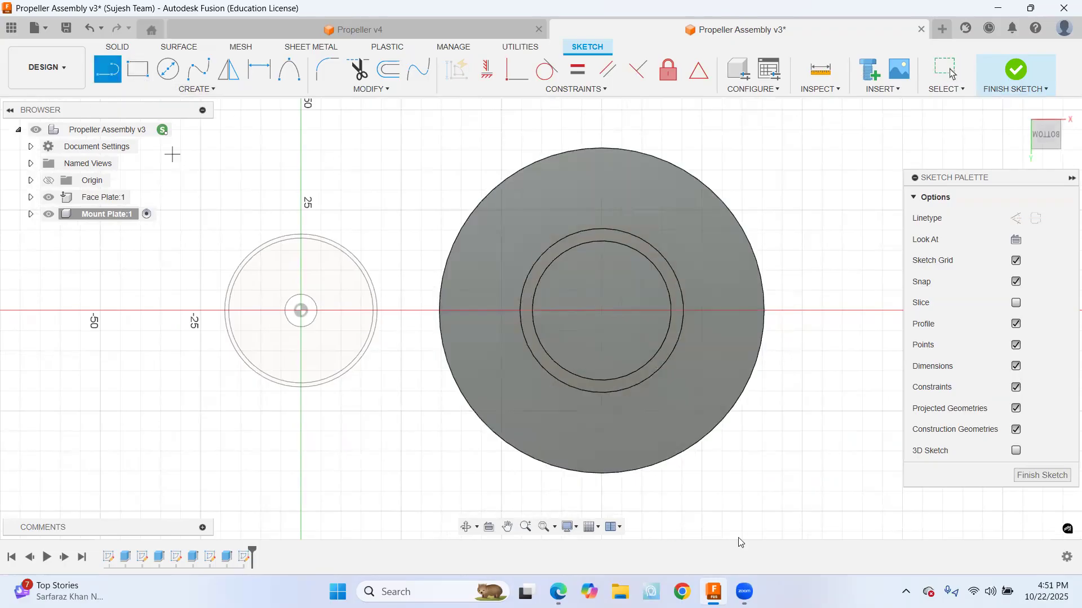
click(602, 310)
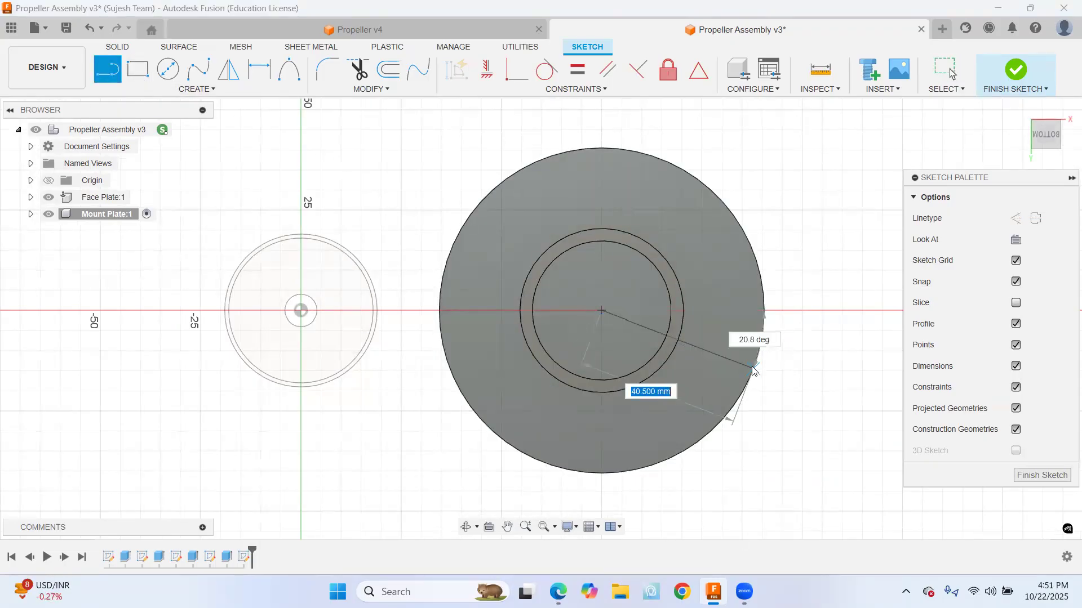
text(2)
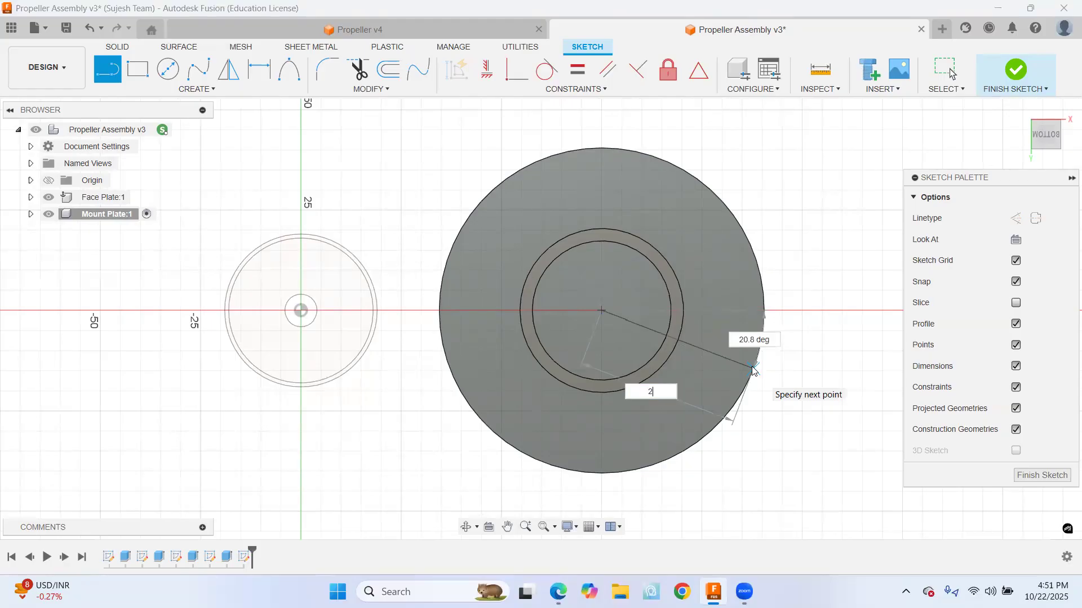
text(6.1)
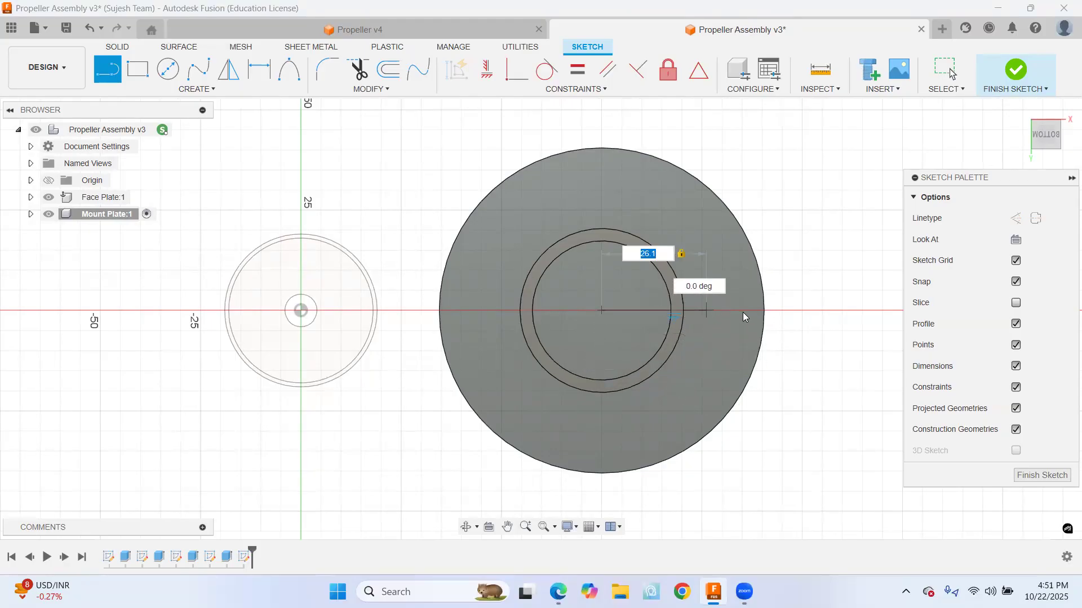
key(Return)
key(Escape)
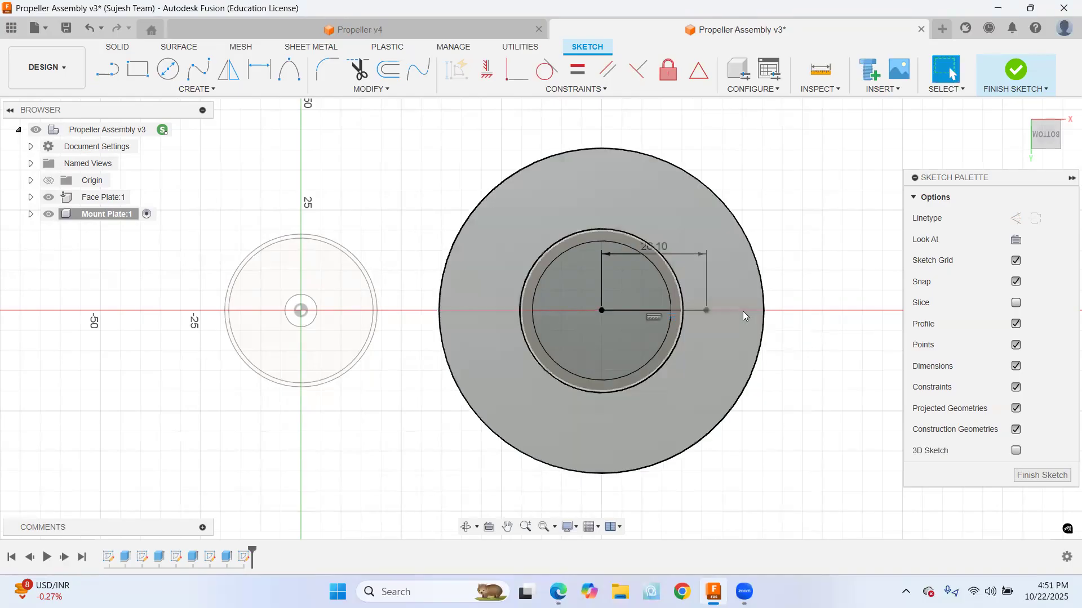
Draw a second 26.1 mm horizontal line from the disc's centre, pointing toward the face plate
click(107, 74)
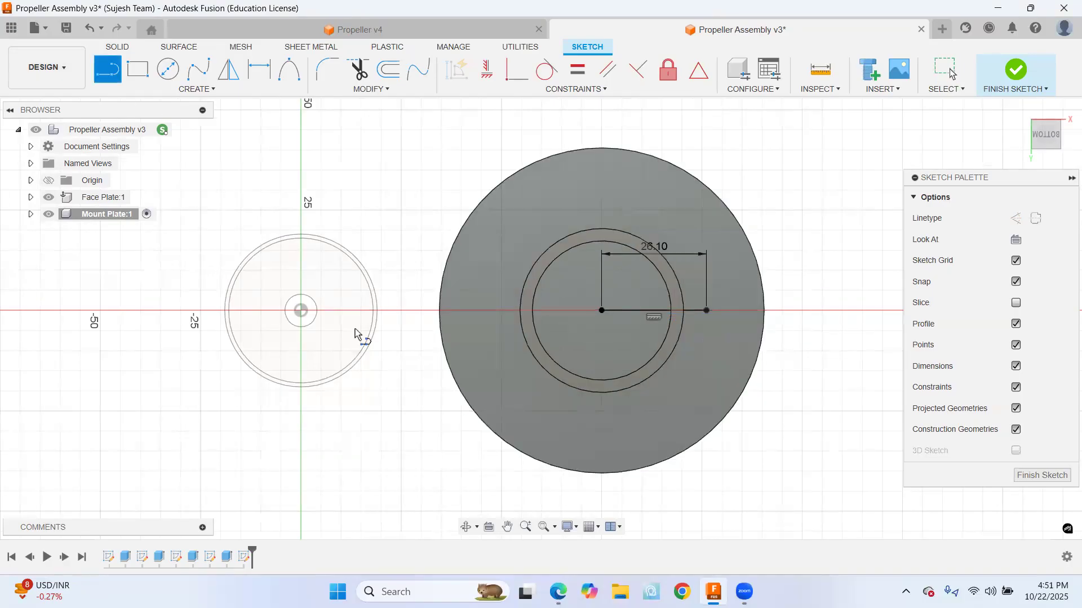
click(601, 311)
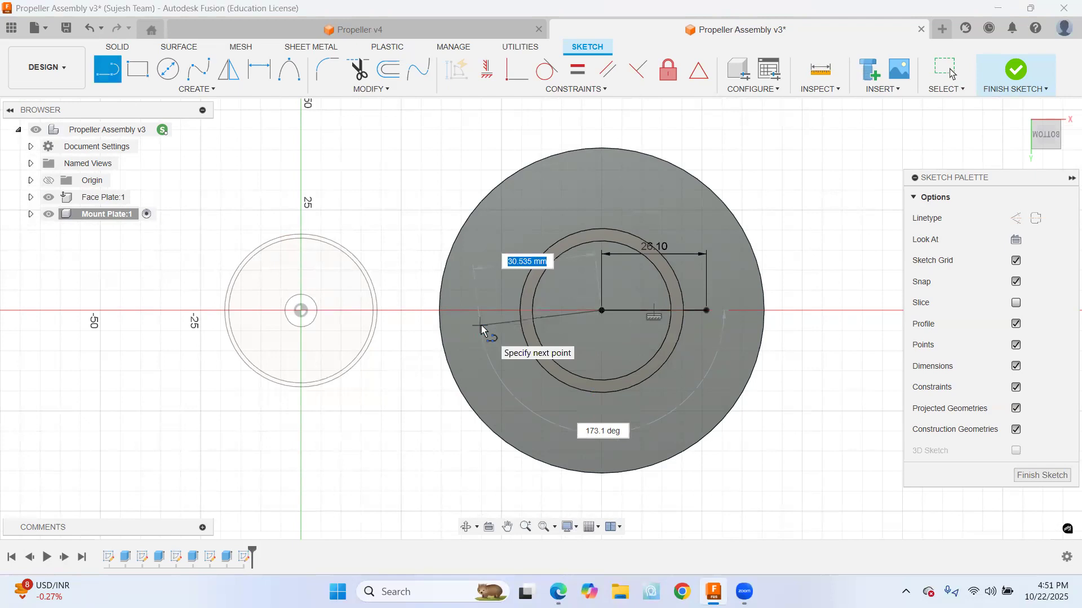
text(6.1)
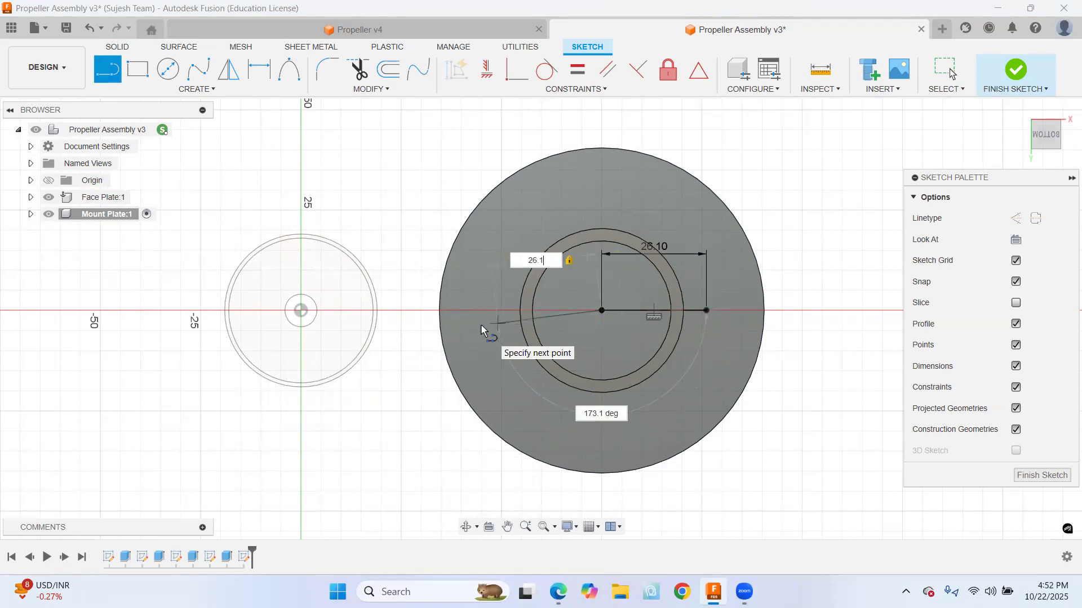
click(484, 305)
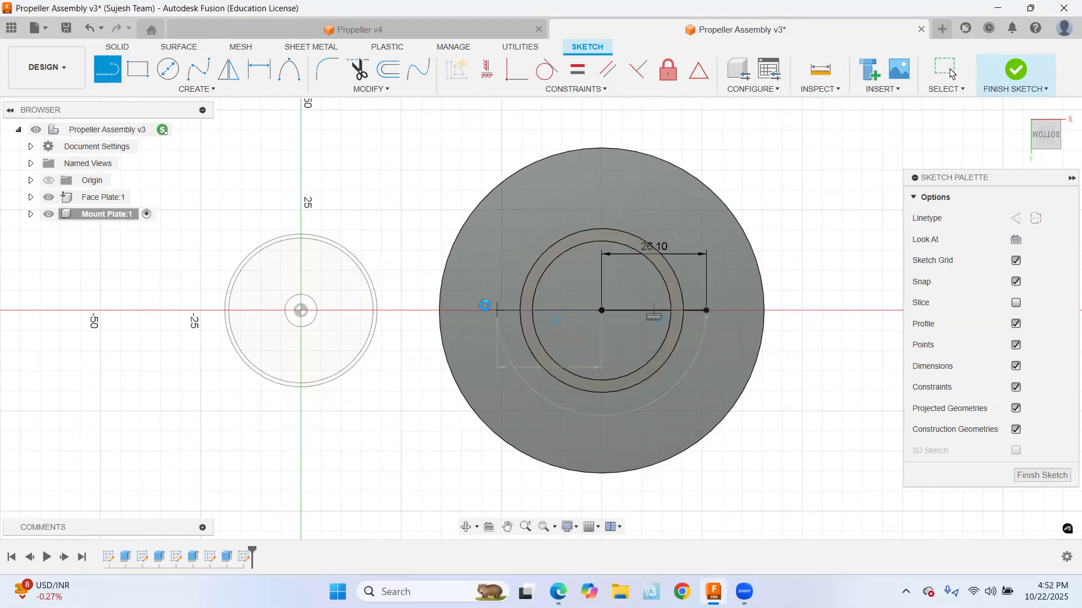
key(Escape)
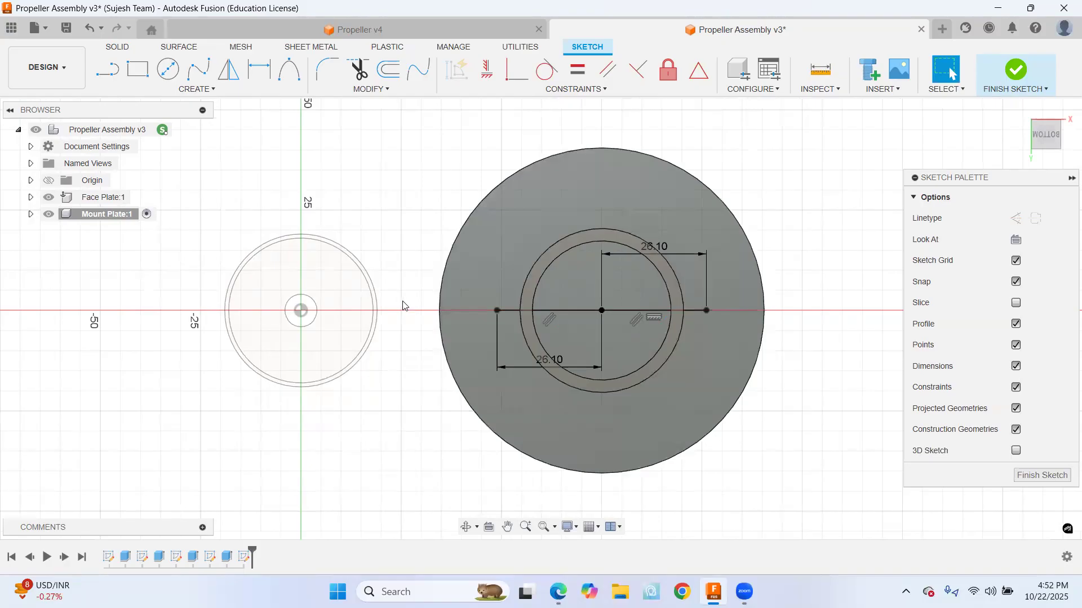
Draw an 8 mm diameter circle on the outer end of the line pointing away from the face plate
click(168, 70)
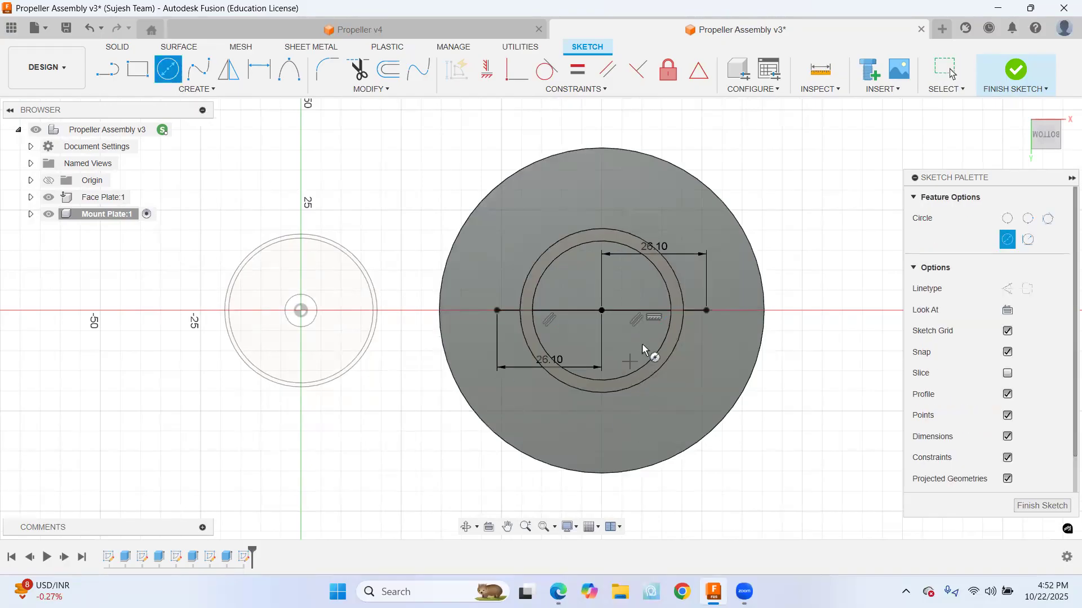
click(706, 311)
text(8)
key(Tab)
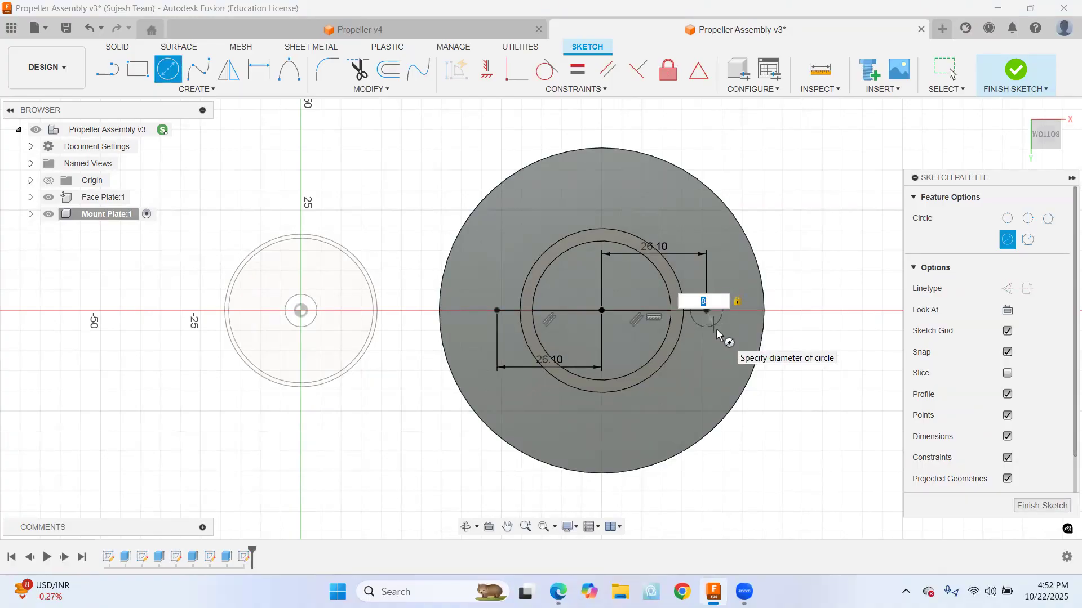
key(Return)
key(Escape)
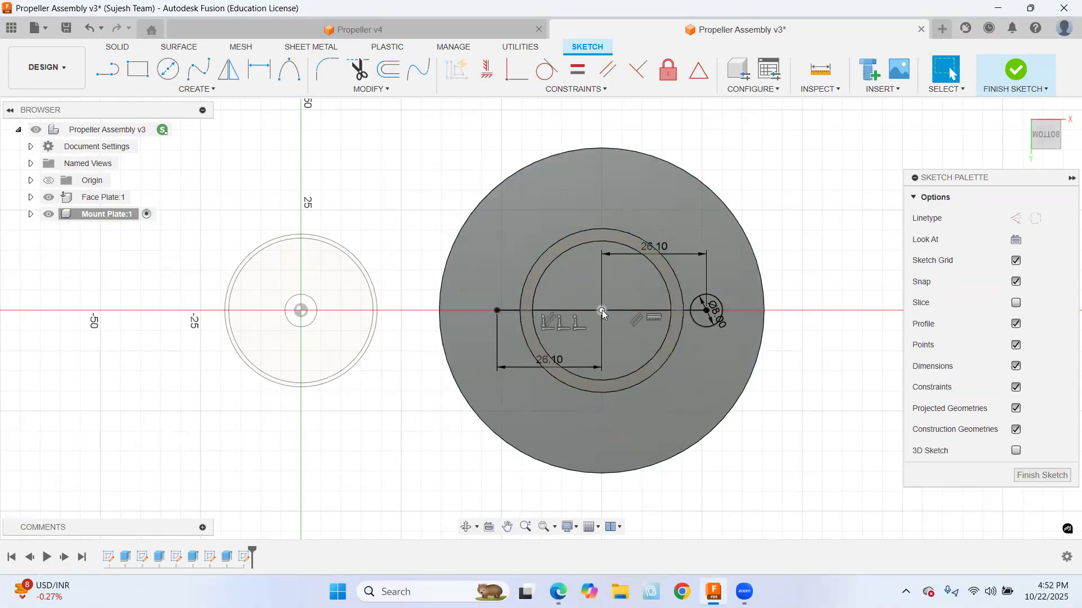
Add 8 mm diameter circles at the disc's centre and at the outer end of the line pointing toward the face plate
click(168, 70)
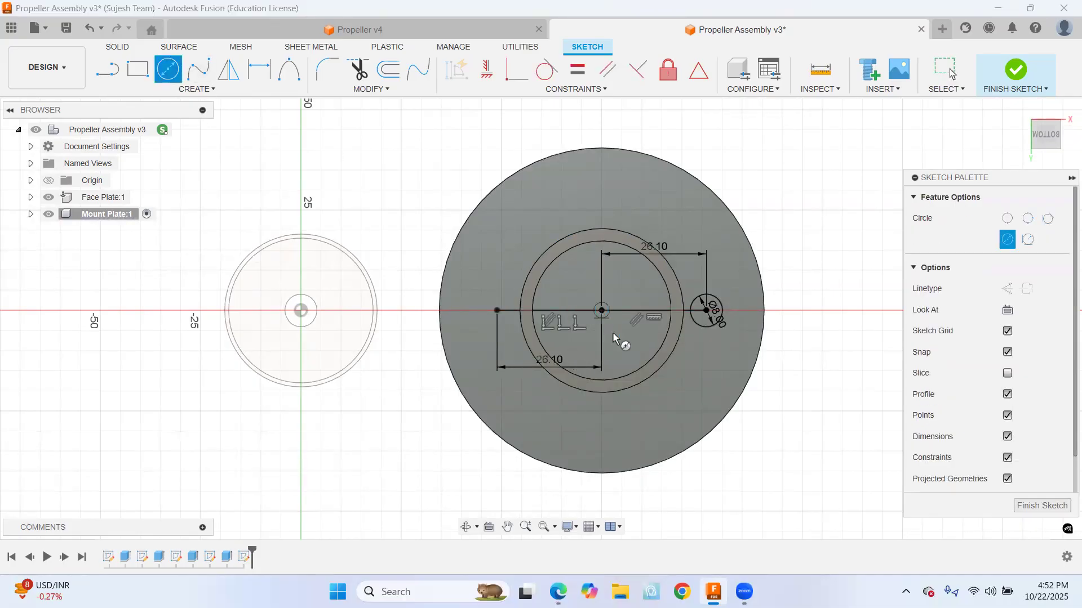
click(602, 311)
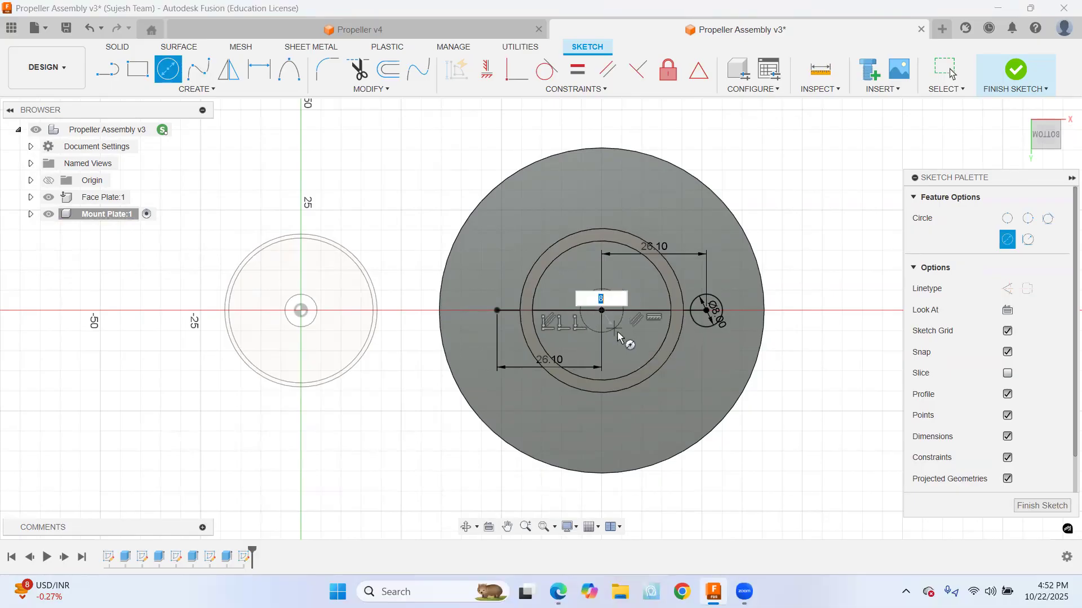
key(Return)
key(Escape)
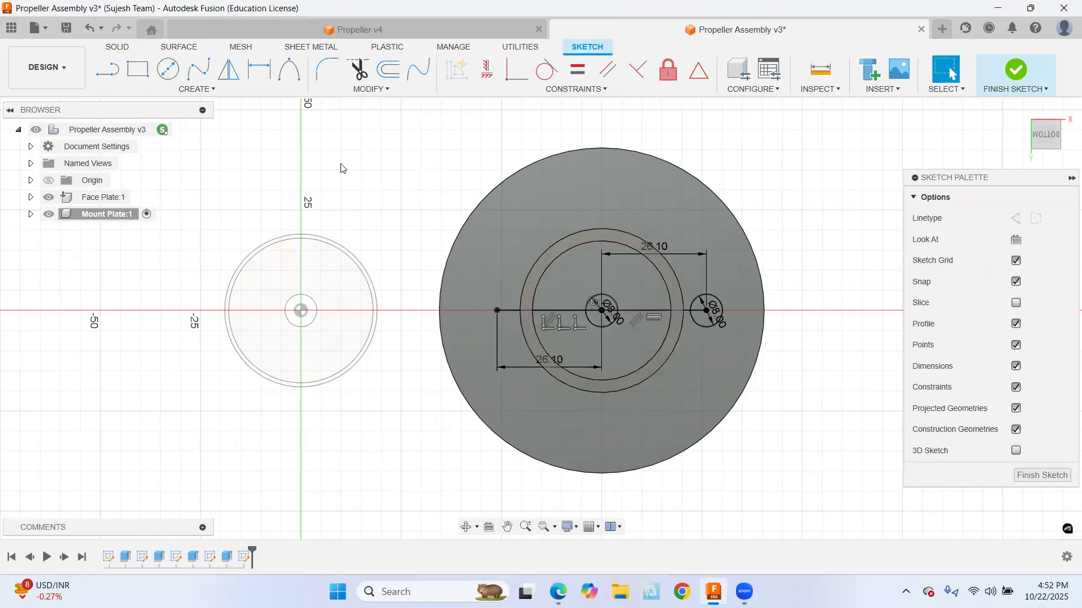
click(169, 70)
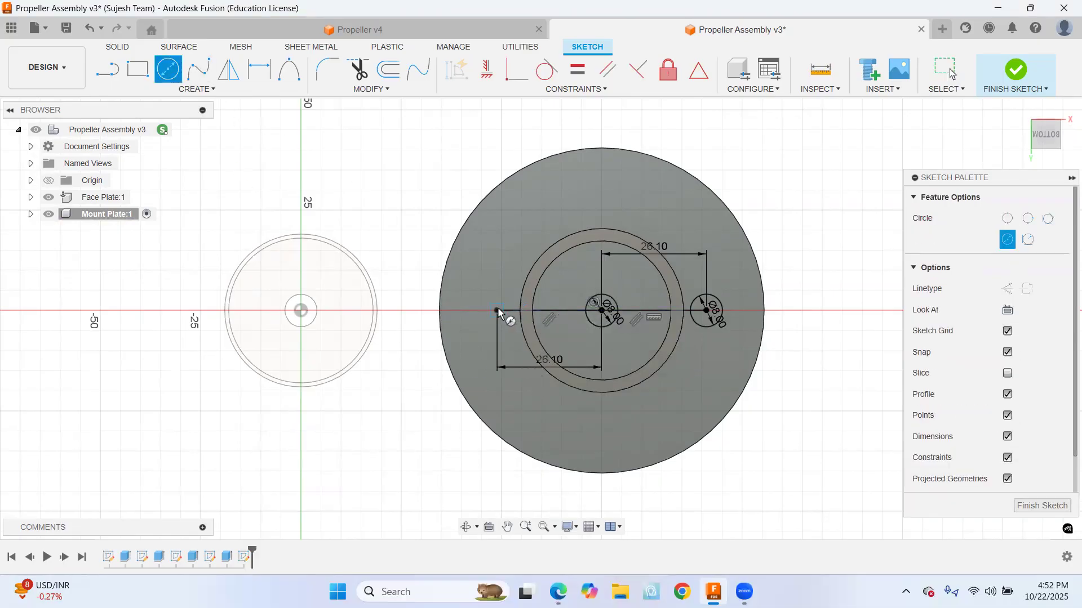
click(510, 330)
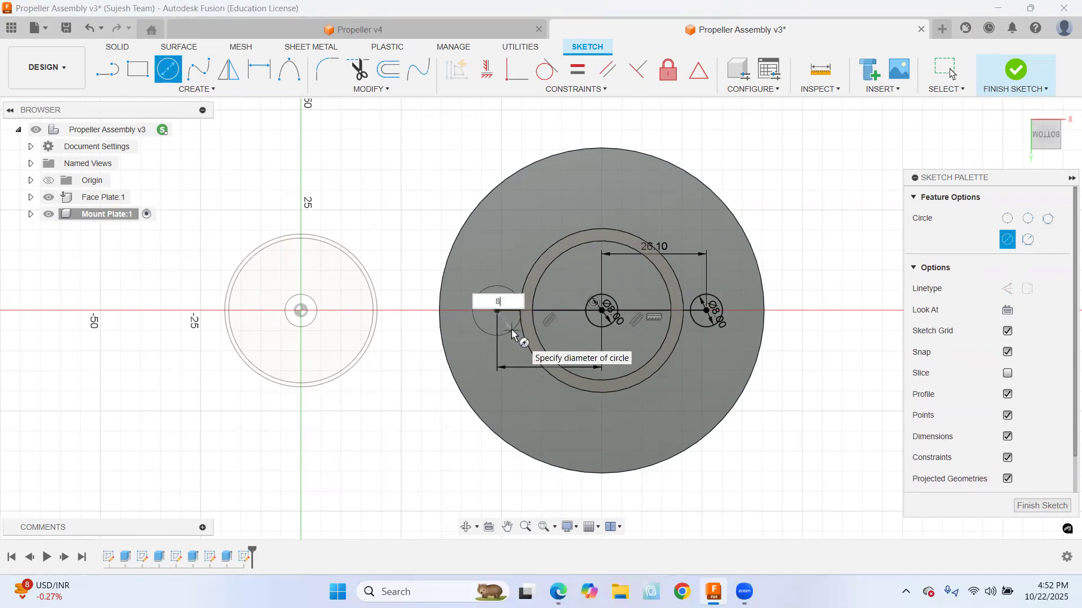
key(Tab)
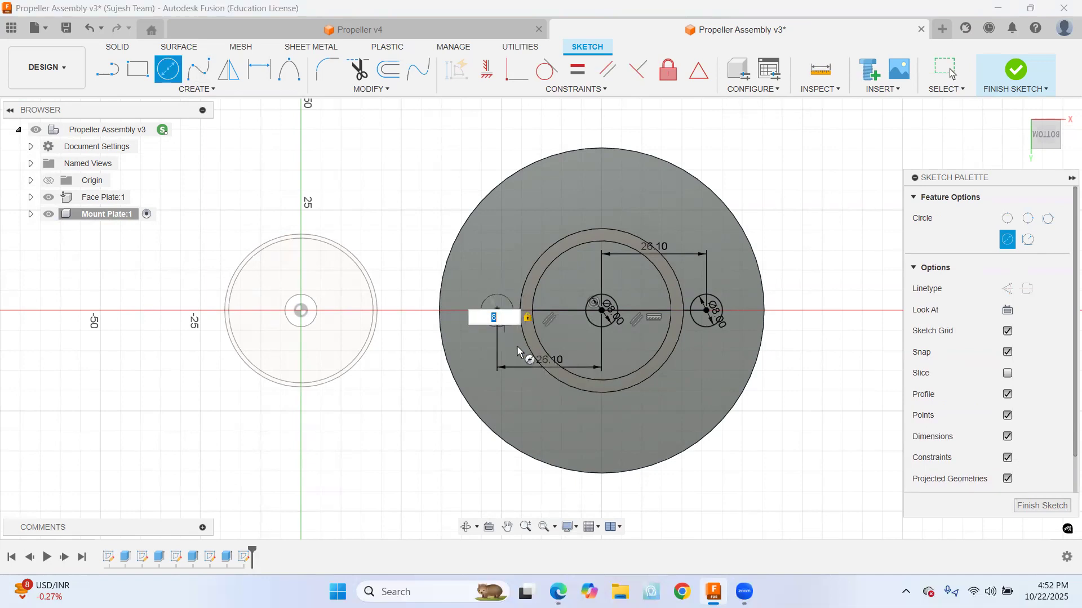
key(Return)
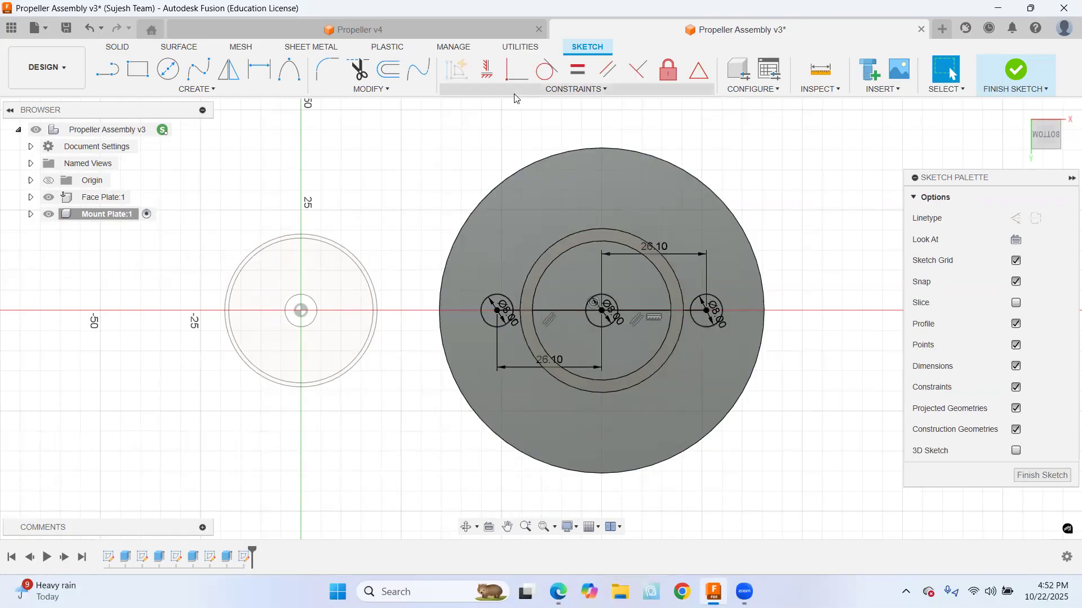
Delete both 26.1 mm guide lines, then finish the sketch with its dimensions hidden
click(359, 70)
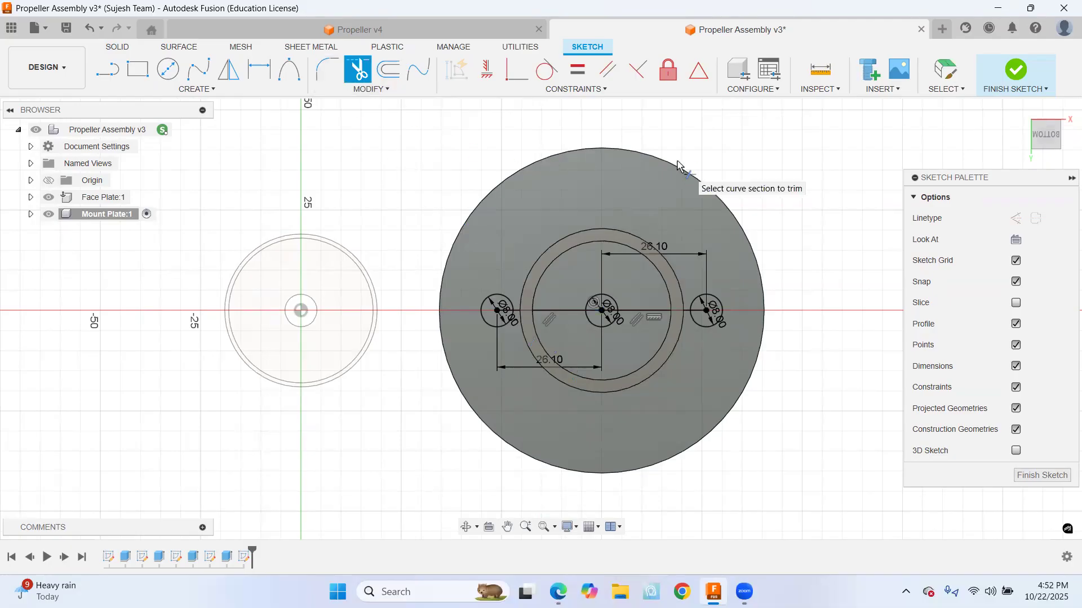
click(947, 76)
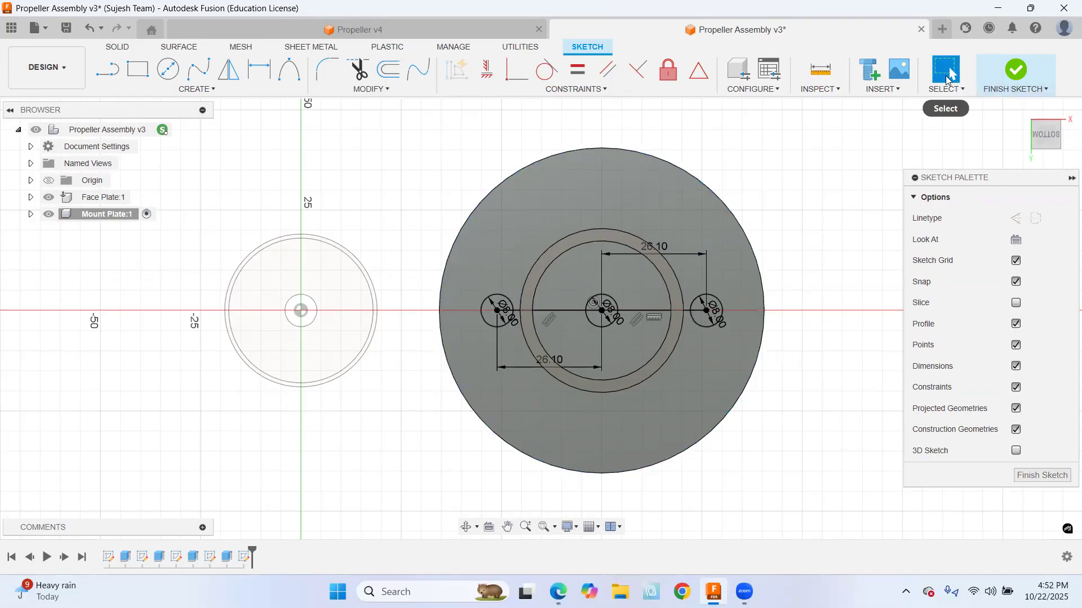
click(647, 311)
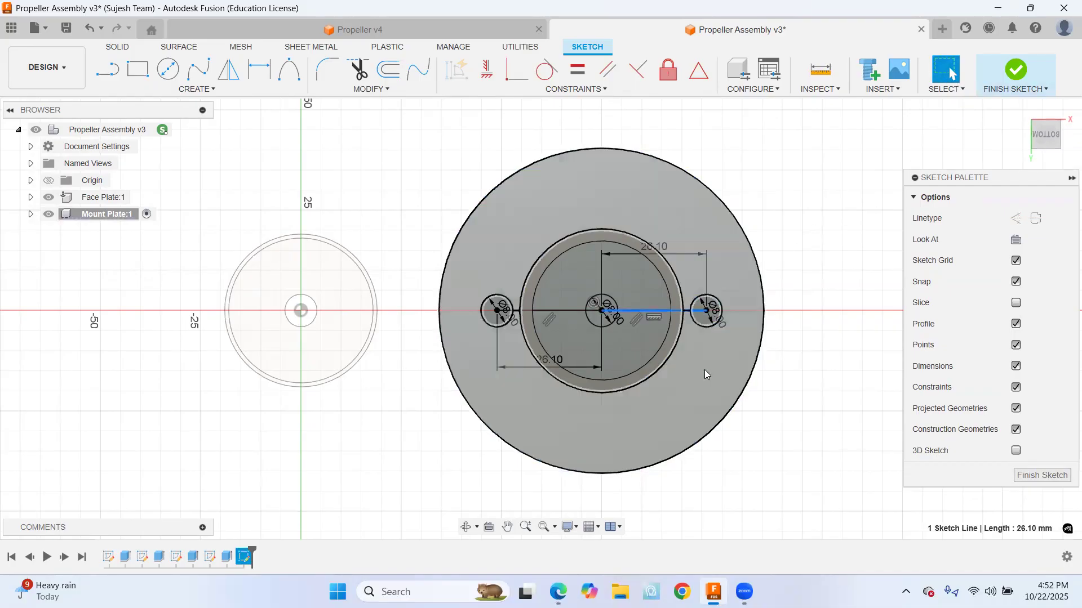
click(545, 311)
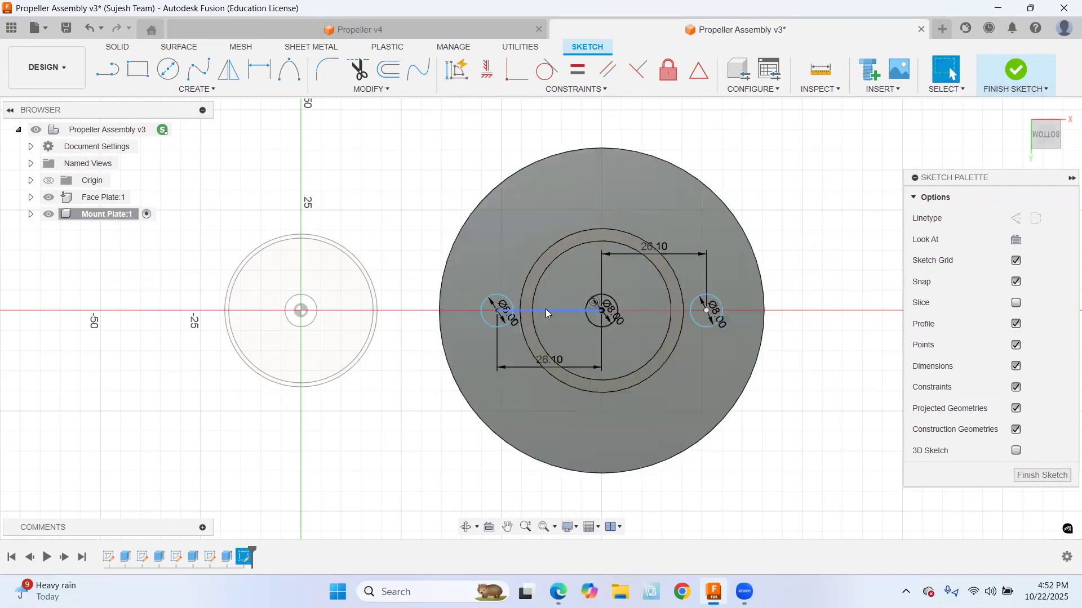
key(Delete)
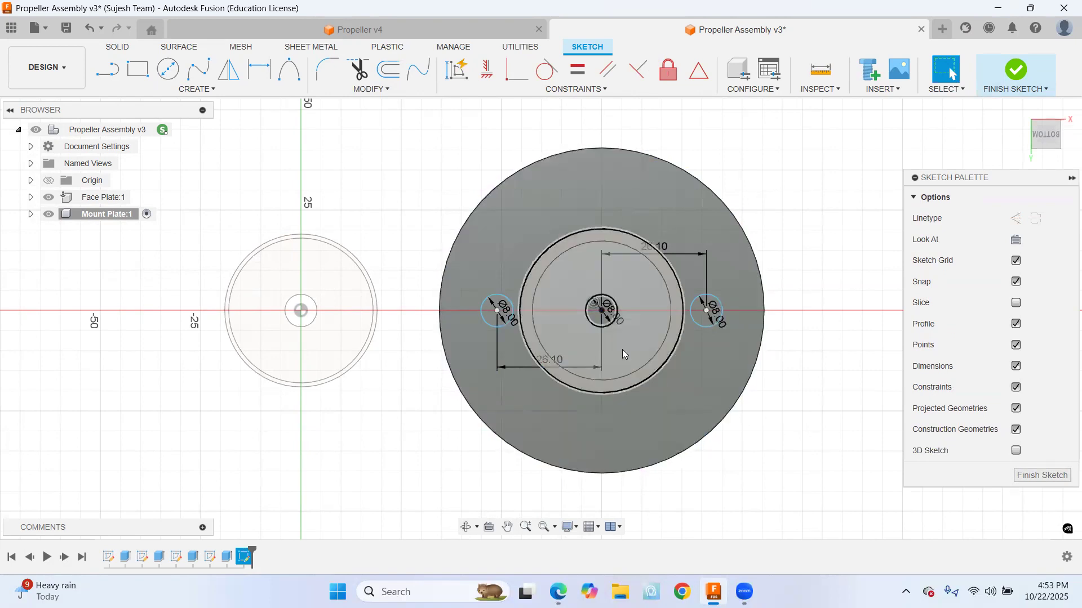
click(1014, 368)
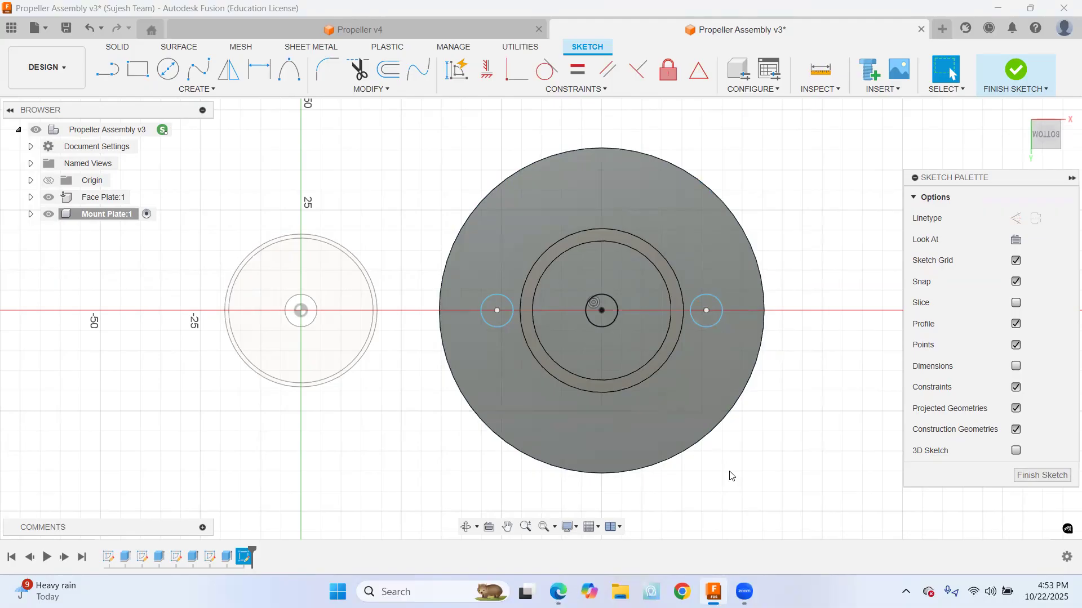
click(1017, 79)
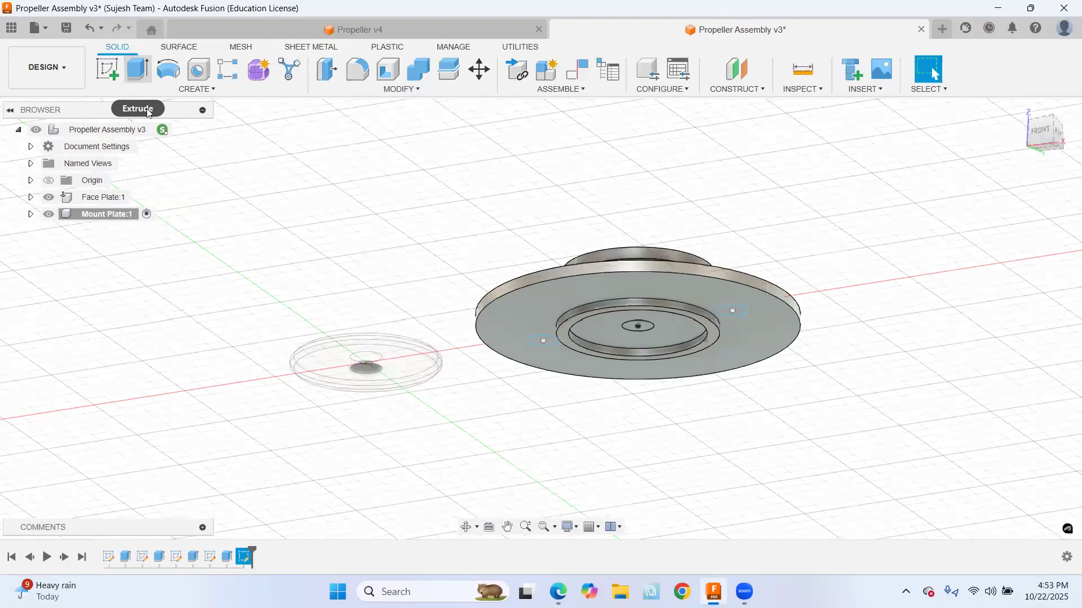
Extrude the three 8 mm circles as a cut with a distance of -40 mm, up through the mount plate
click(542, 342)
click(636, 326)
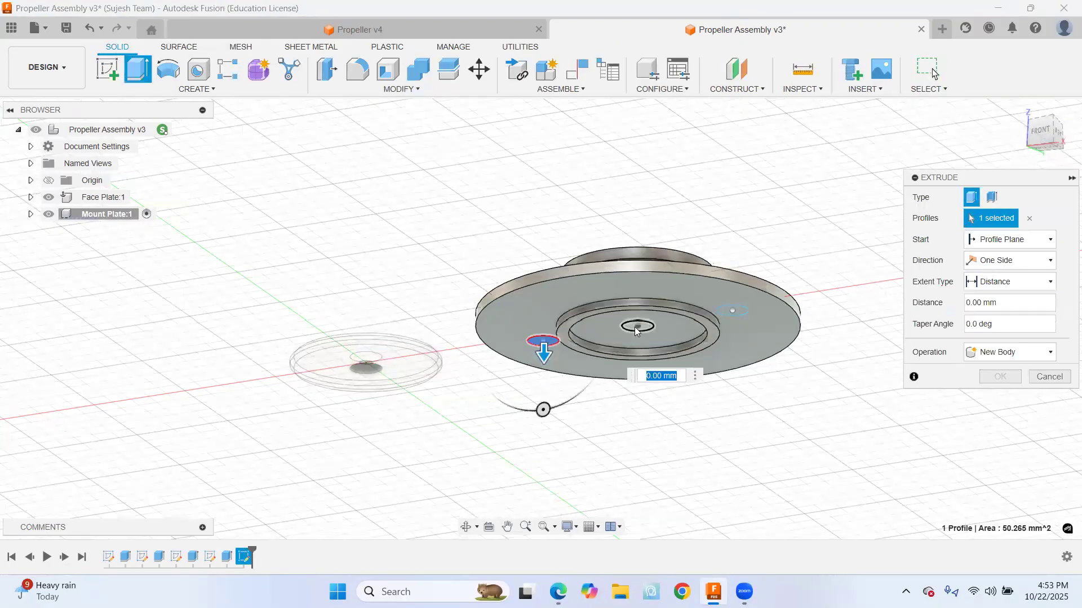
click(727, 314)
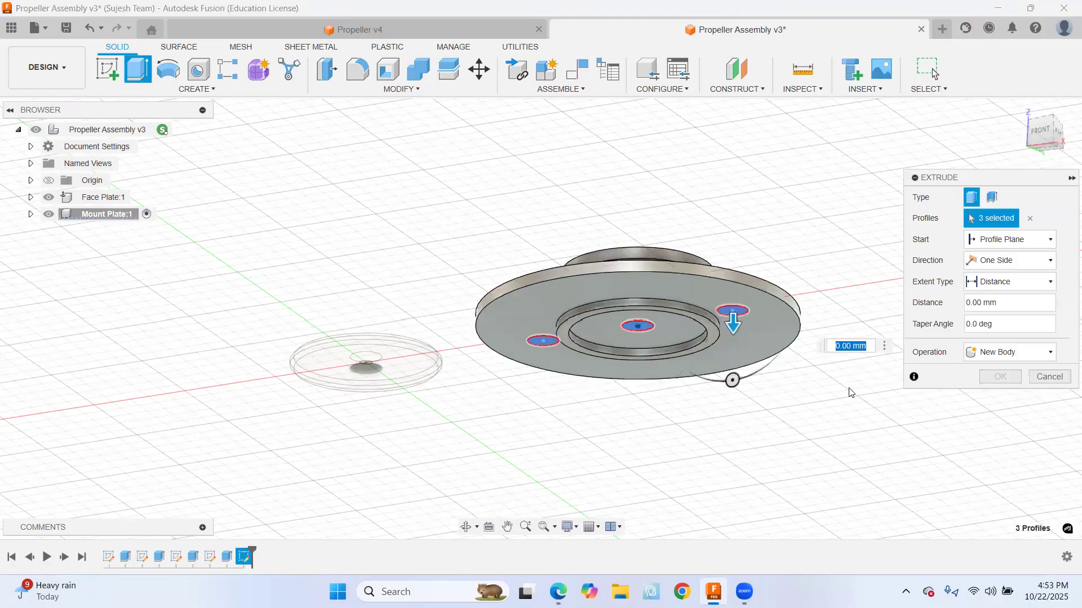
click(980, 356)
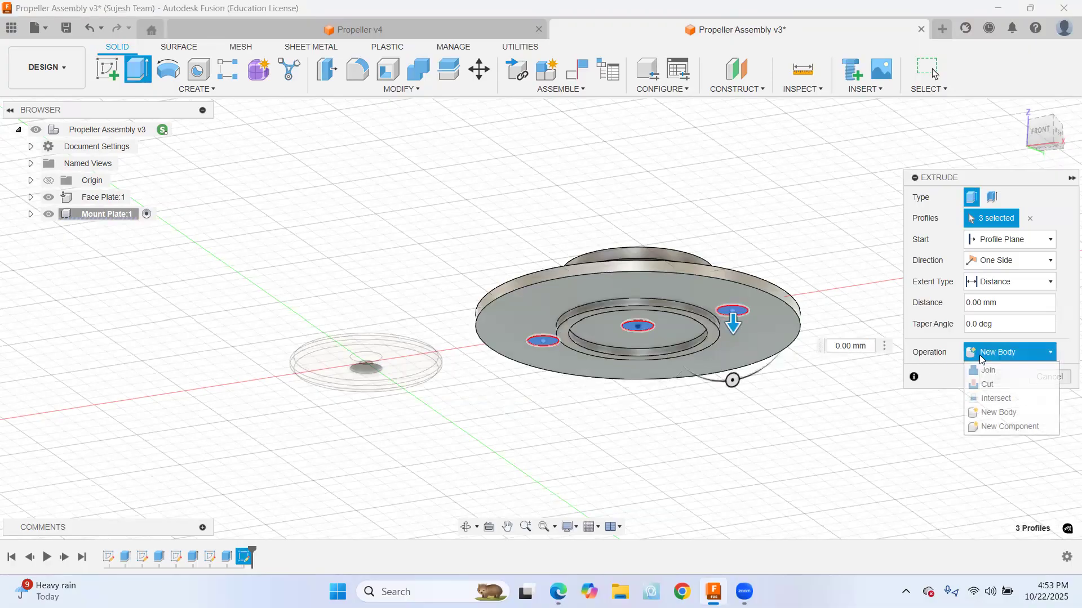
click(985, 384)
drag(729, 326, 725, 231)
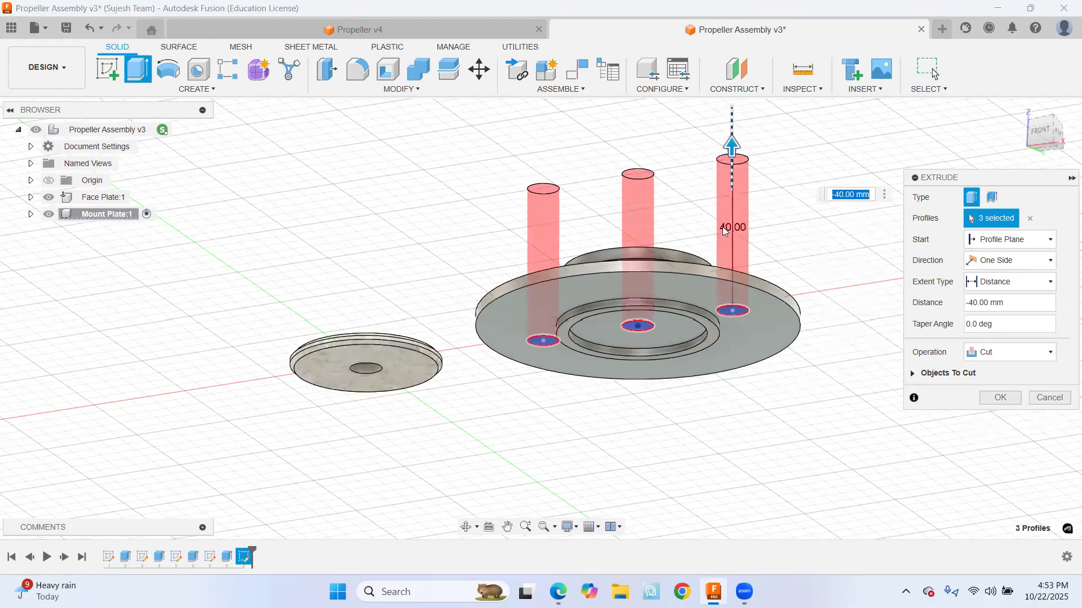
click(998, 398)
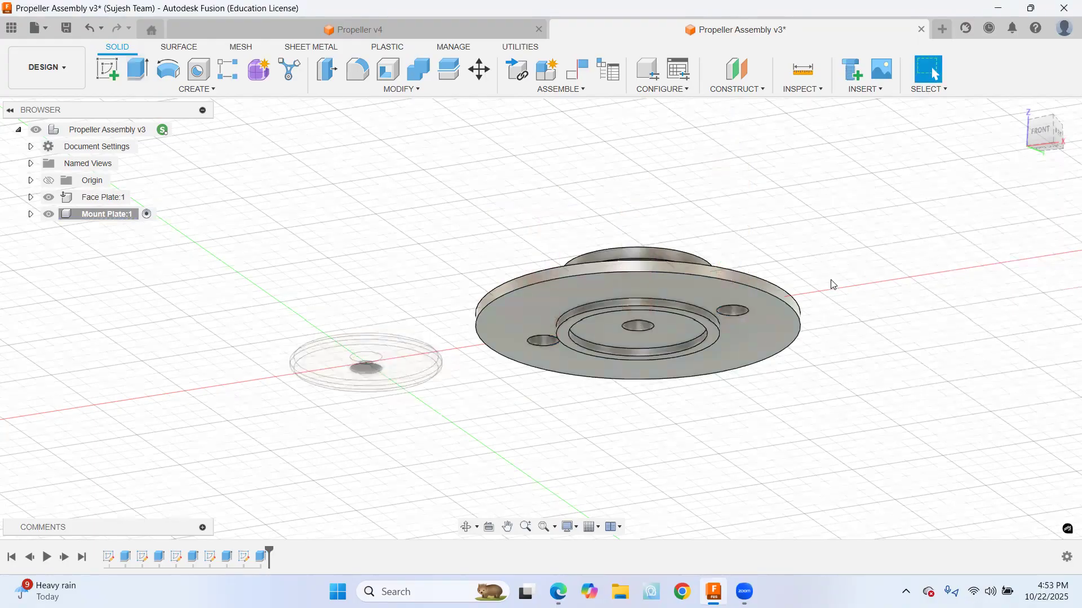
shift+middle_drag(833, 284, 841, 422)
shift+middle_drag(835, 288, 844, 339)
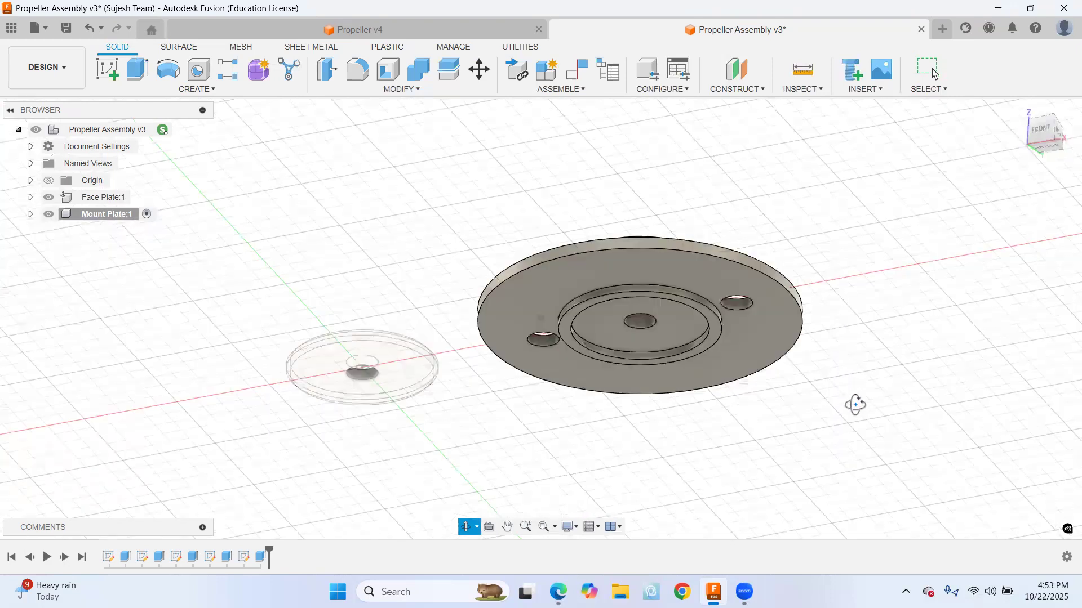
Add a full-length, right-hand ISO Metric M8x1.25 class 6H thread to the mount plate's centre hole
shift+middle_drag(854, 405, 857, 411)
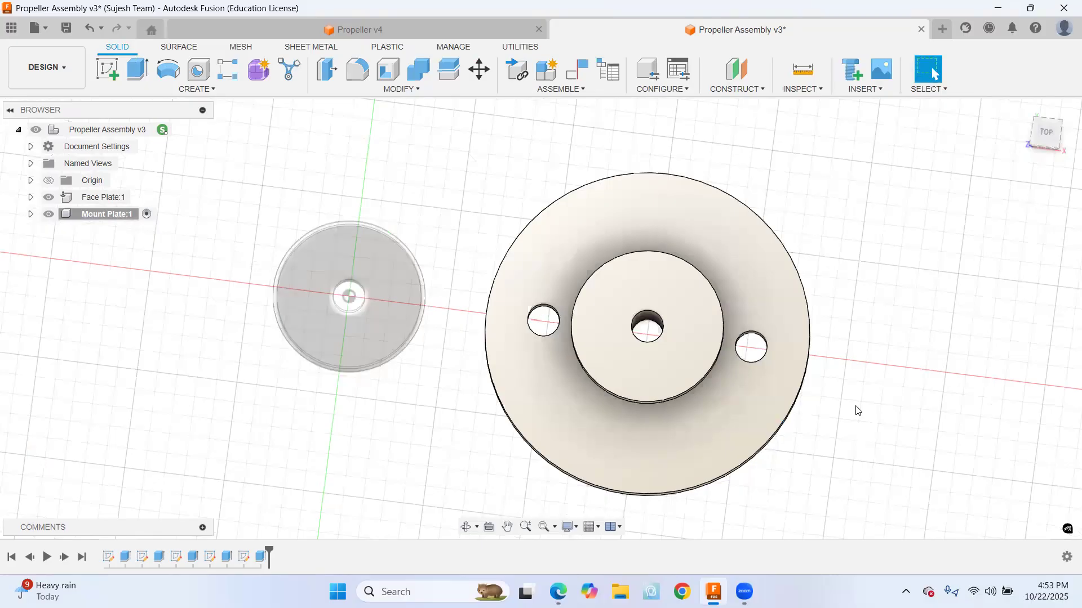
shift+middle_drag(857, 409, 850, 379)
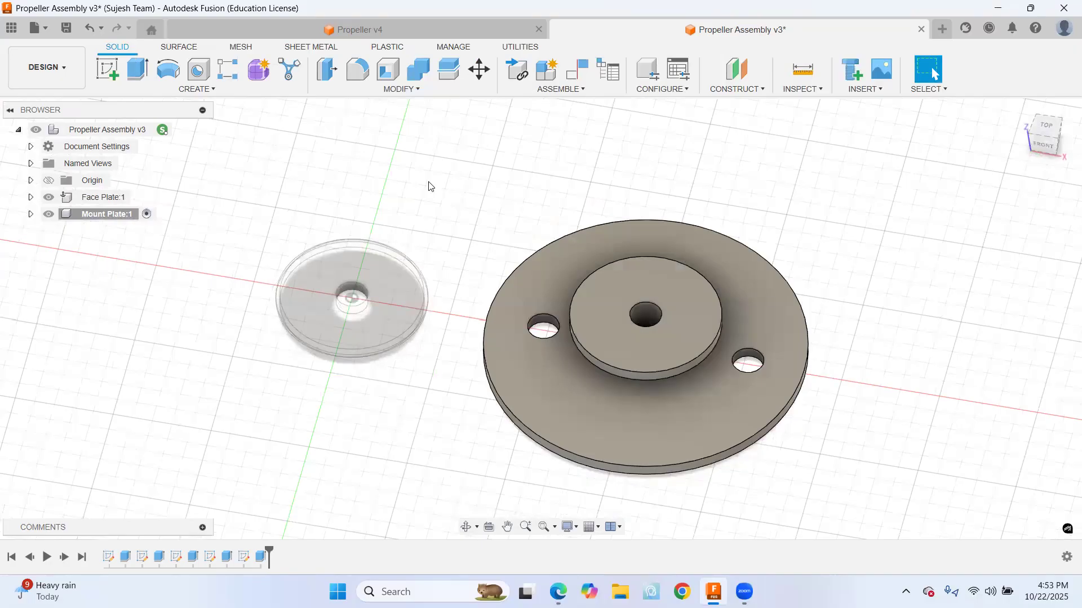
click(213, 90)
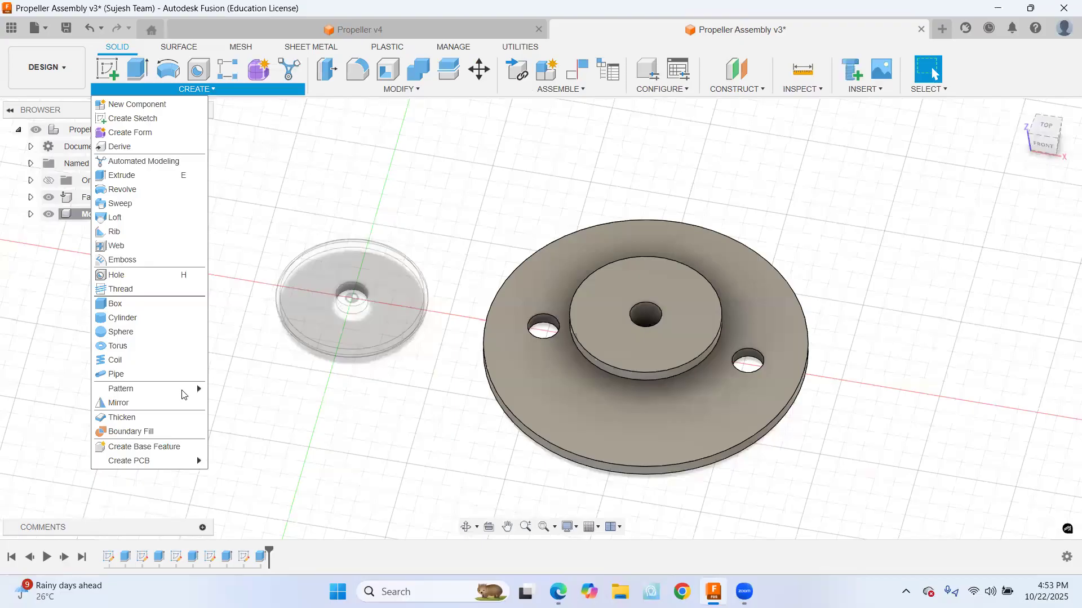
click(120, 288)
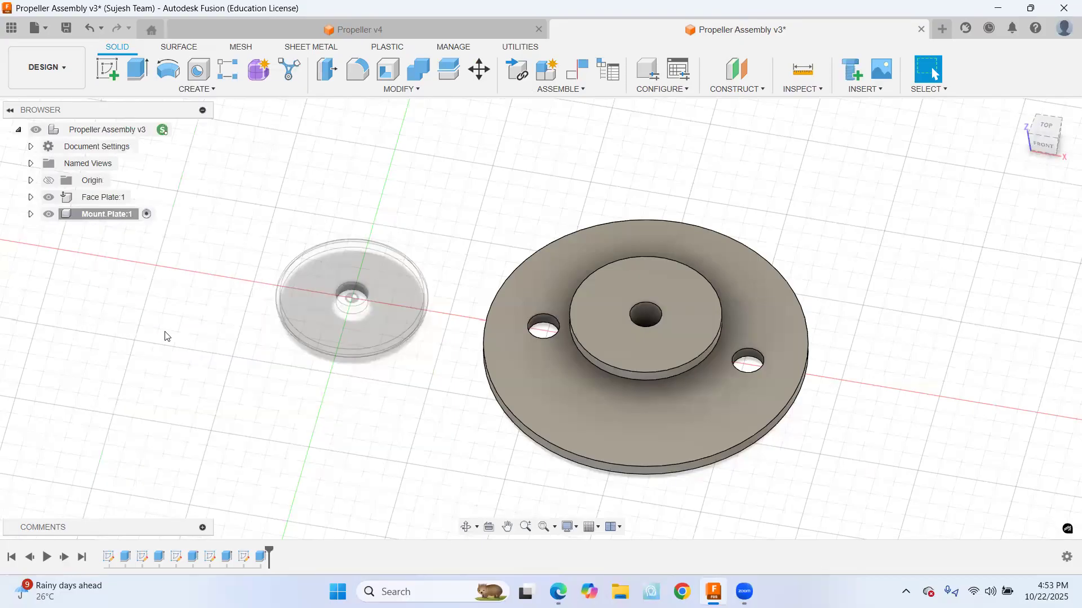
click(647, 325)
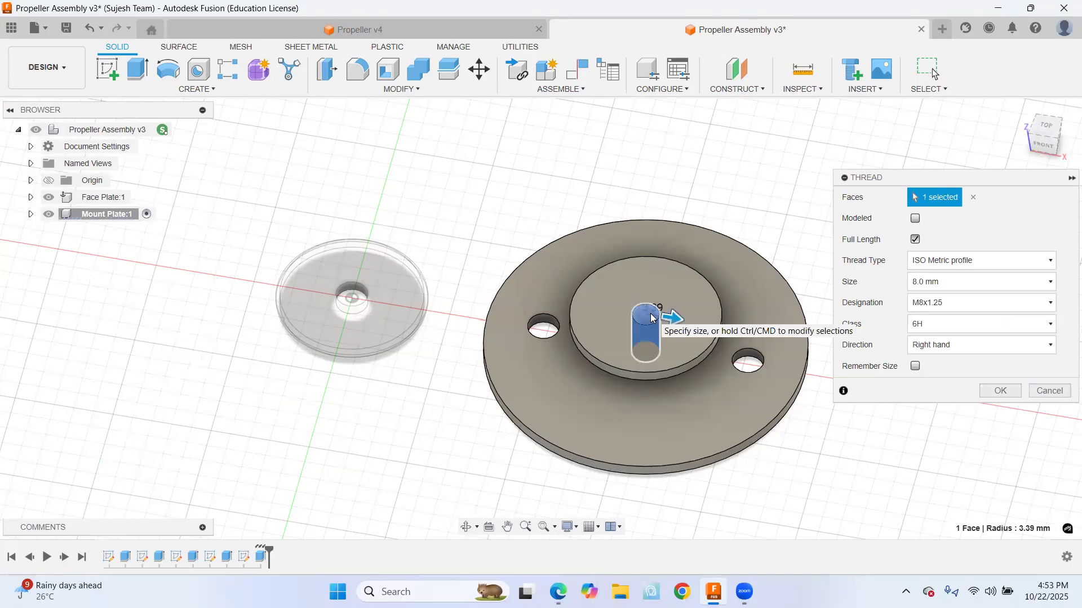
click(1001, 391)
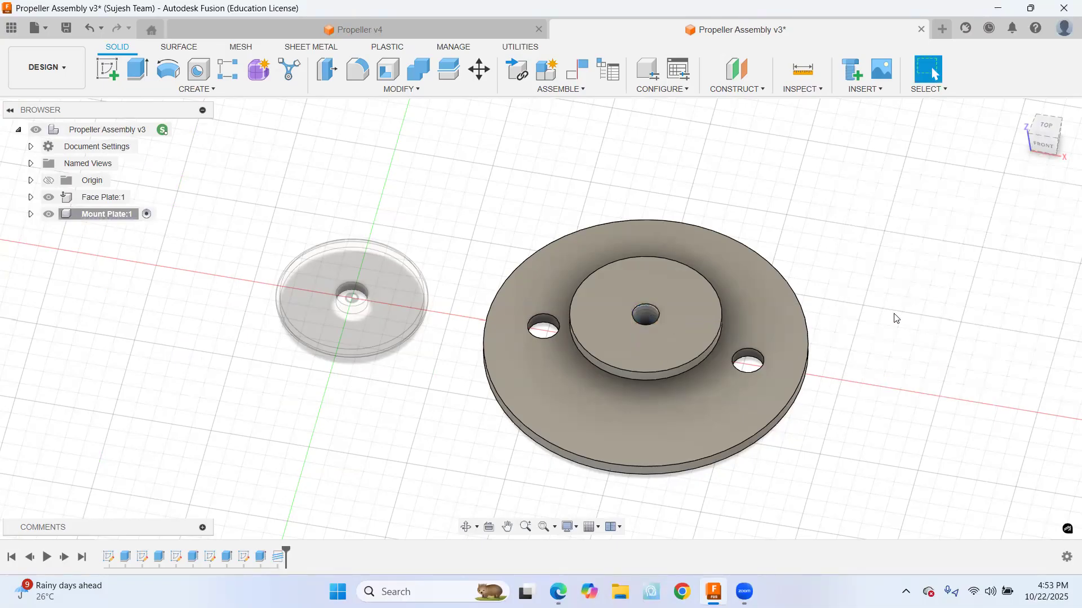
Chamfer the top and bottom outer edges of the raised centre disc and the large disc with an equal distance of 1 mm
scroll(639, 332, up, 2)
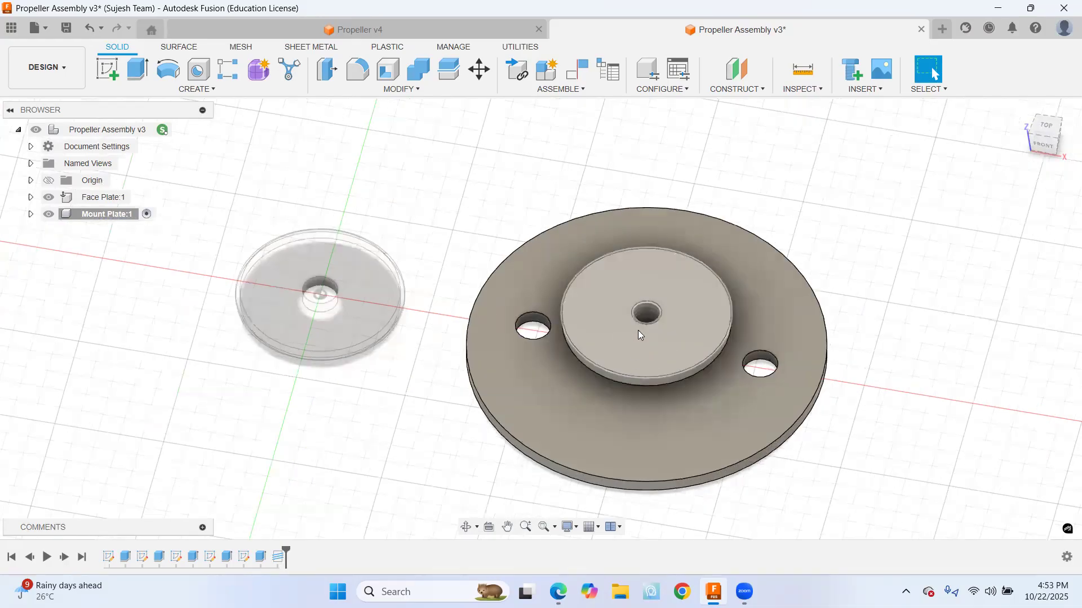
scroll(639, 334, up, 2)
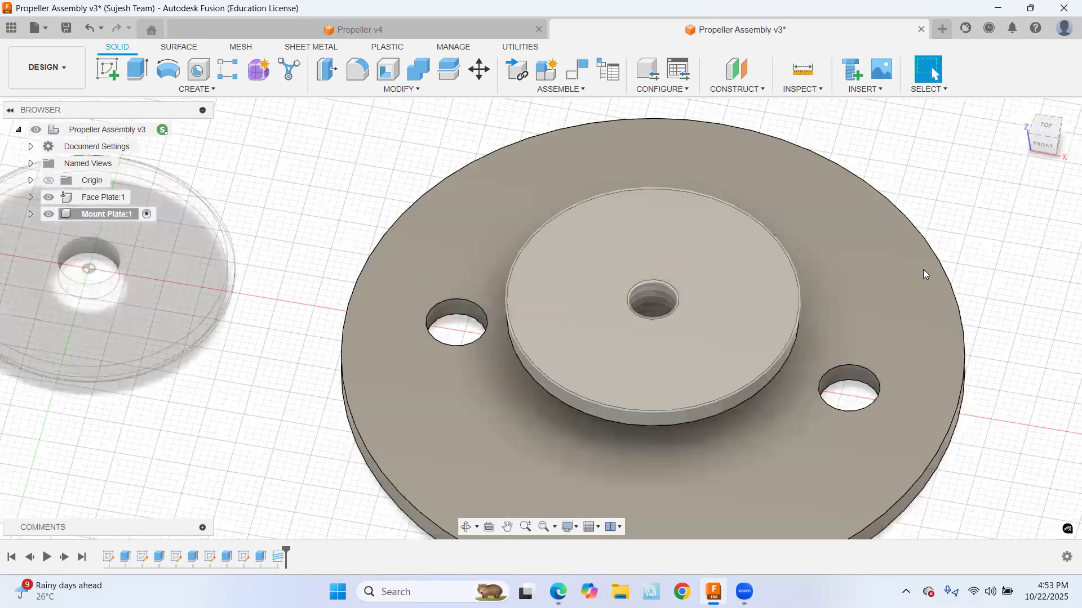
scroll(924, 273, down, 2)
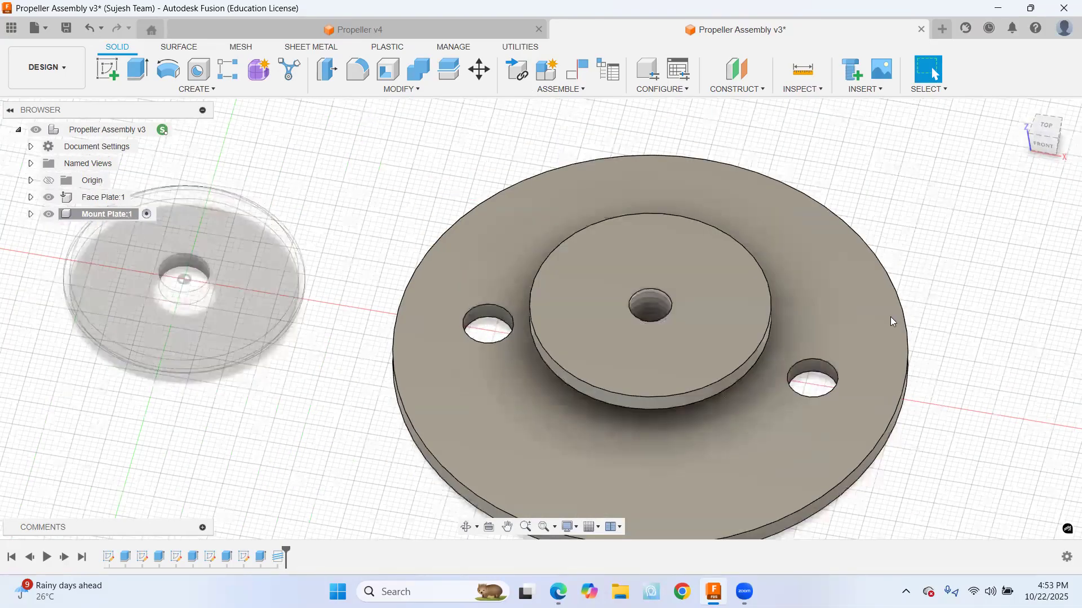
click(400, 90)
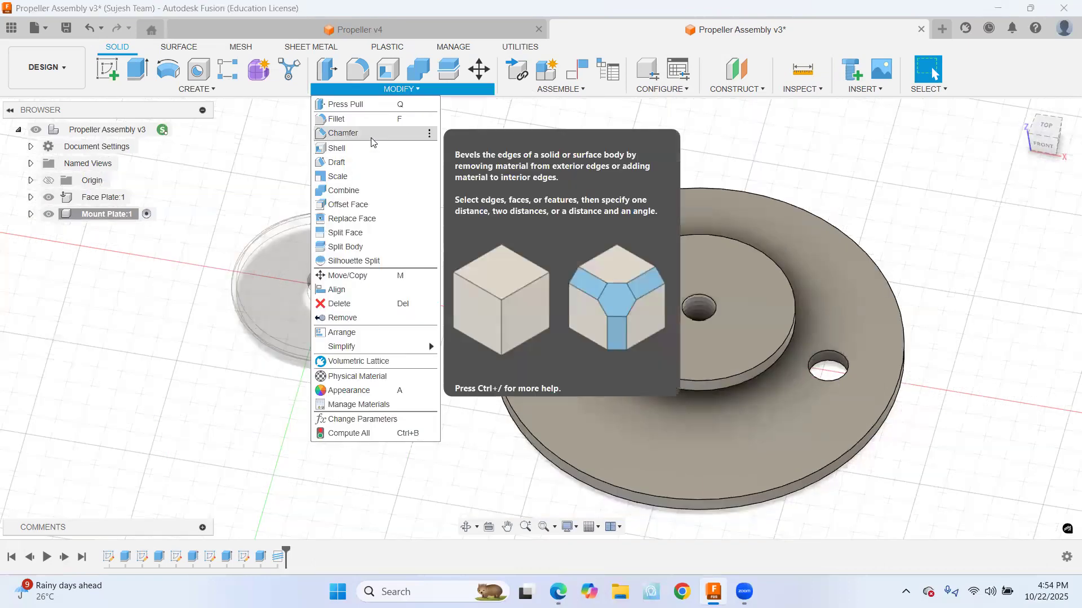
click(343, 133)
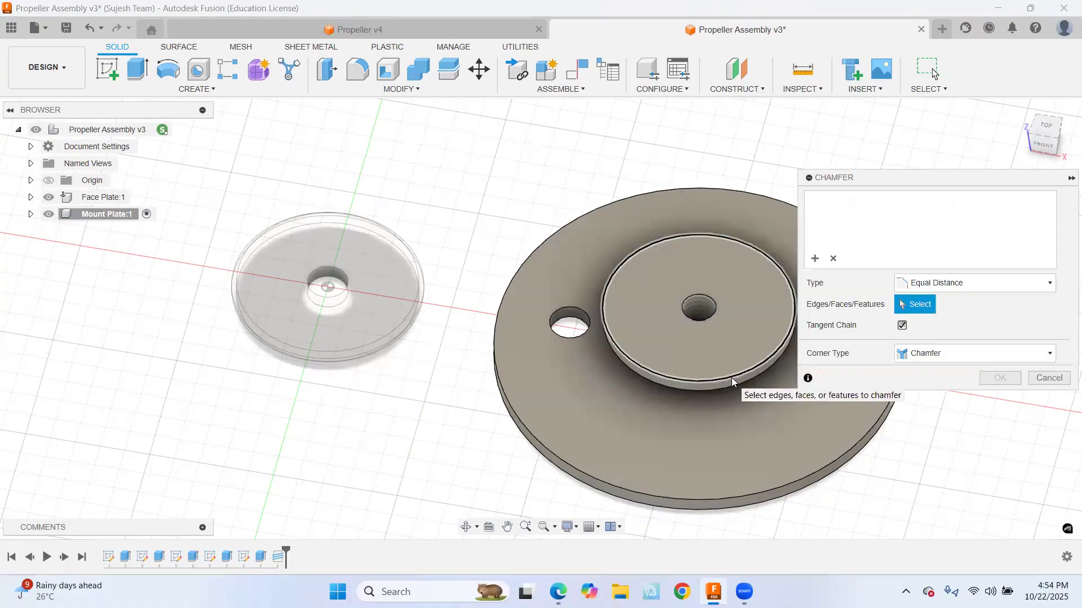
click(732, 381)
click(746, 498)
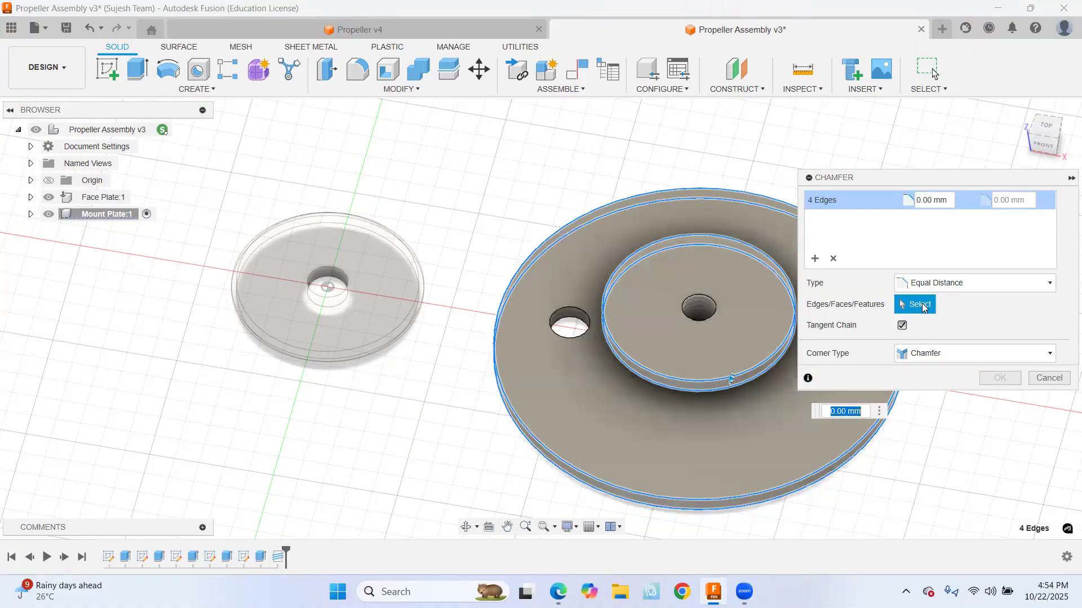
click(906, 203)
text(1)
key(Return)
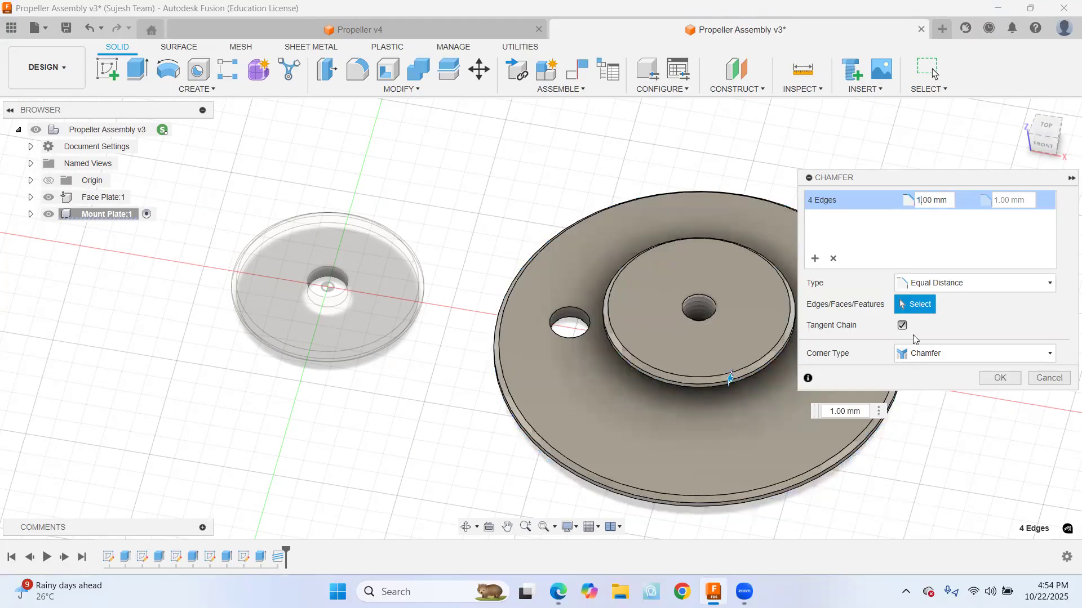
click(1000, 379)
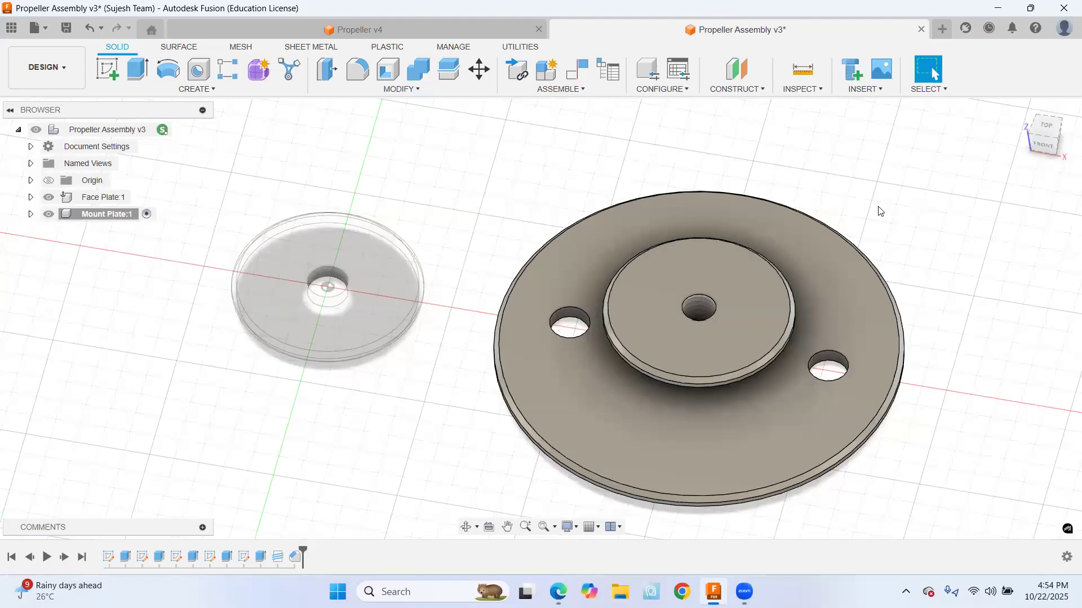
Apply the light speckled appearance already in this design to the mount plate's large disc and raised centre disc bodies
right_click(827, 276)
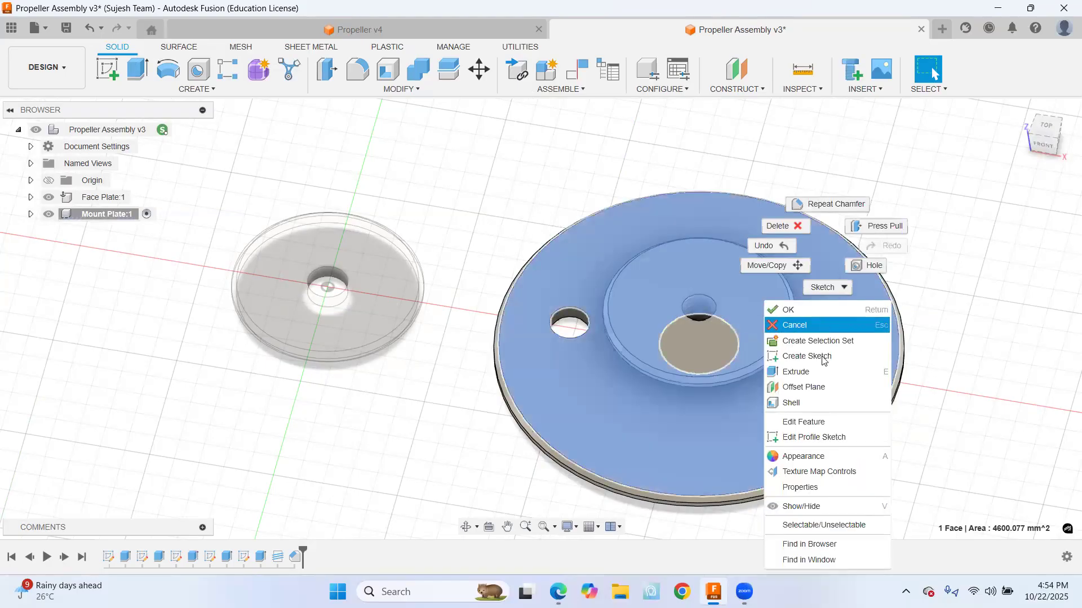
click(821, 461)
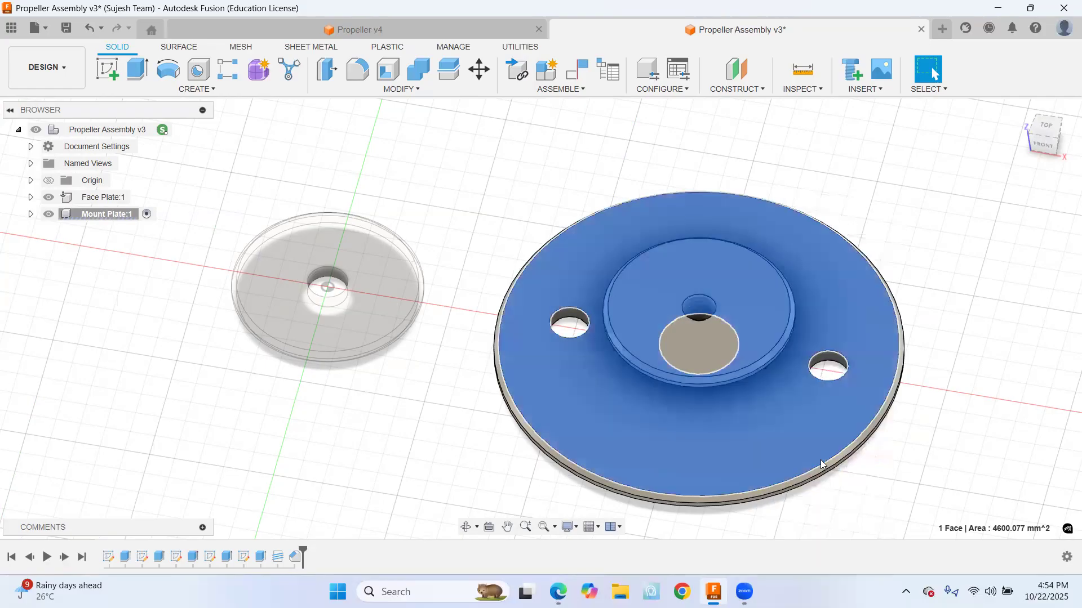
drag(838, 223, 730, 437)
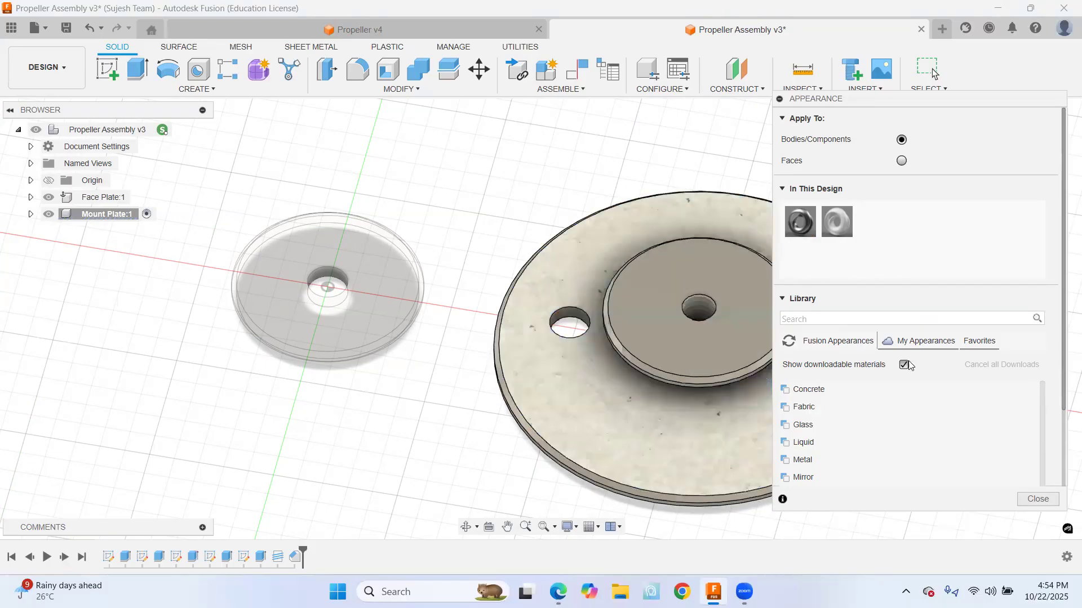
click(1036, 500)
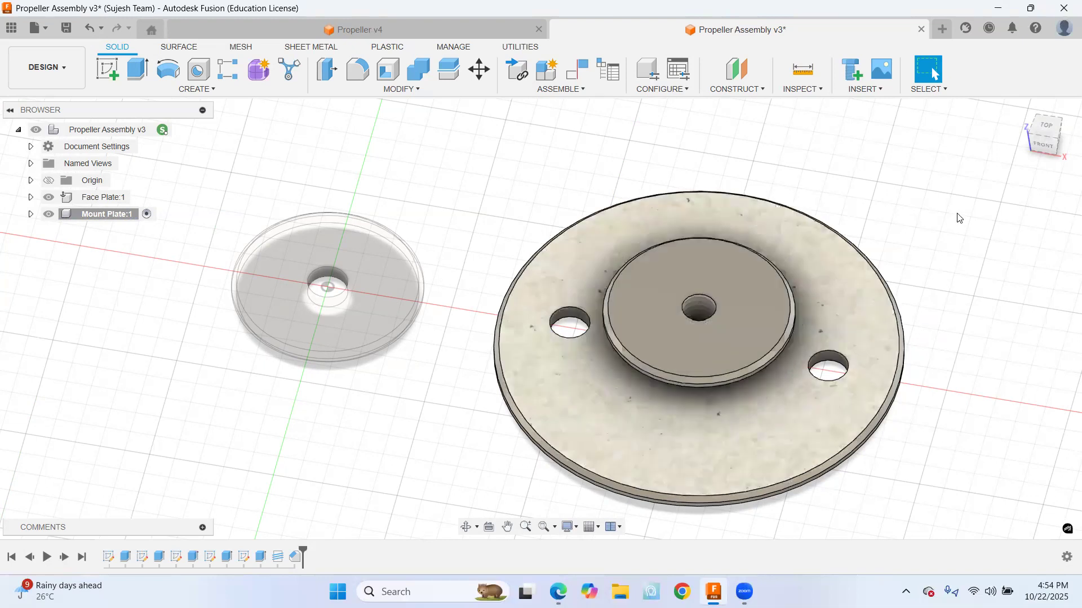
click(747, 314)
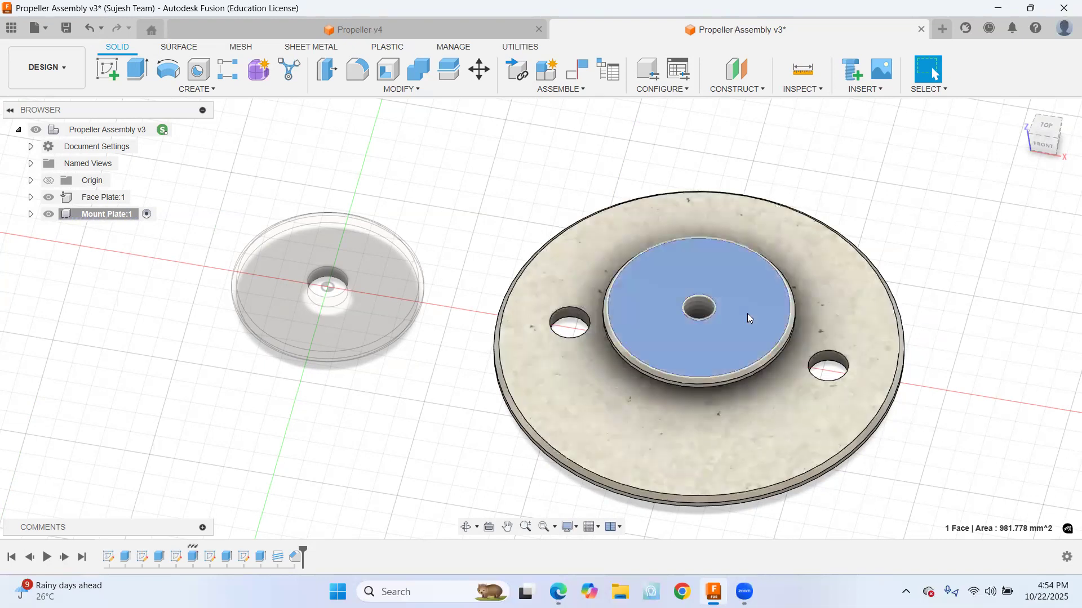
right_click(747, 314)
click(733, 458)
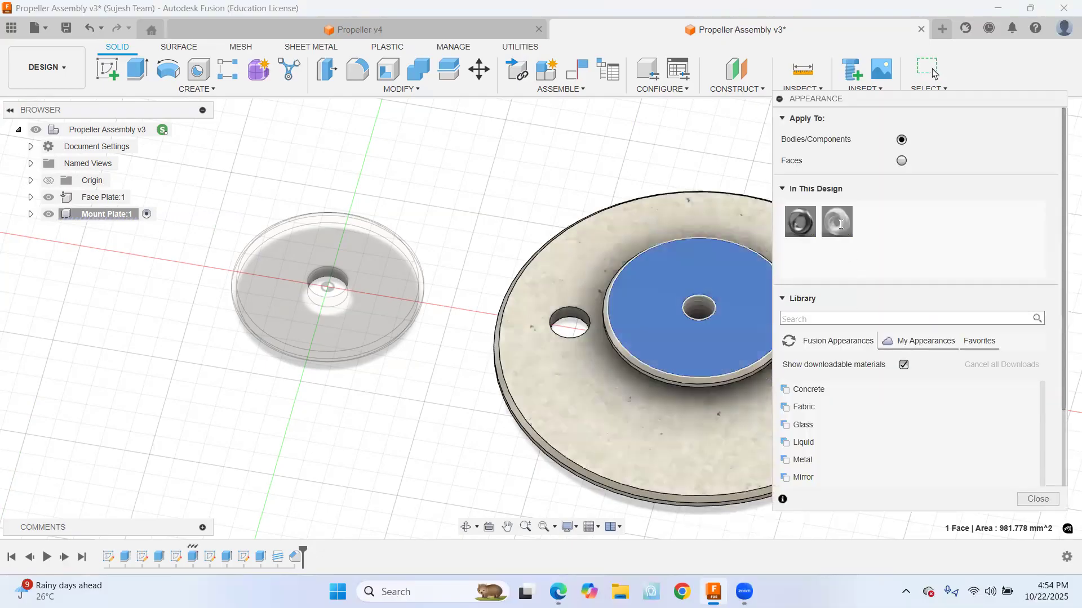
drag(840, 224, 754, 298)
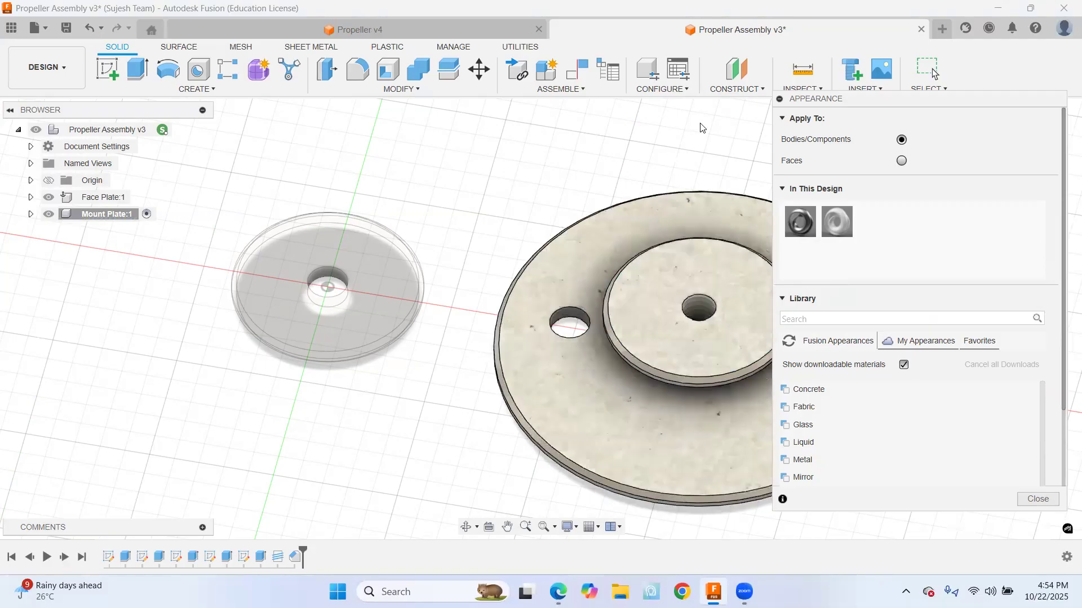
click(1035, 499)
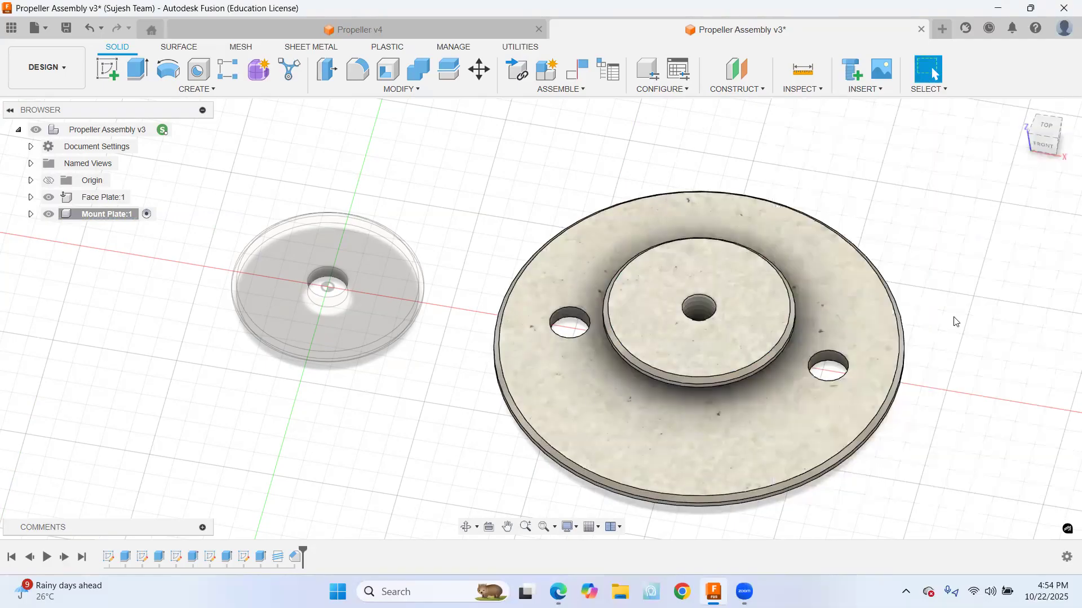
Activate the top-level Propeller Assembly and create a new internal component named Lock Bolt under it
scroll(756, 297, down, 1)
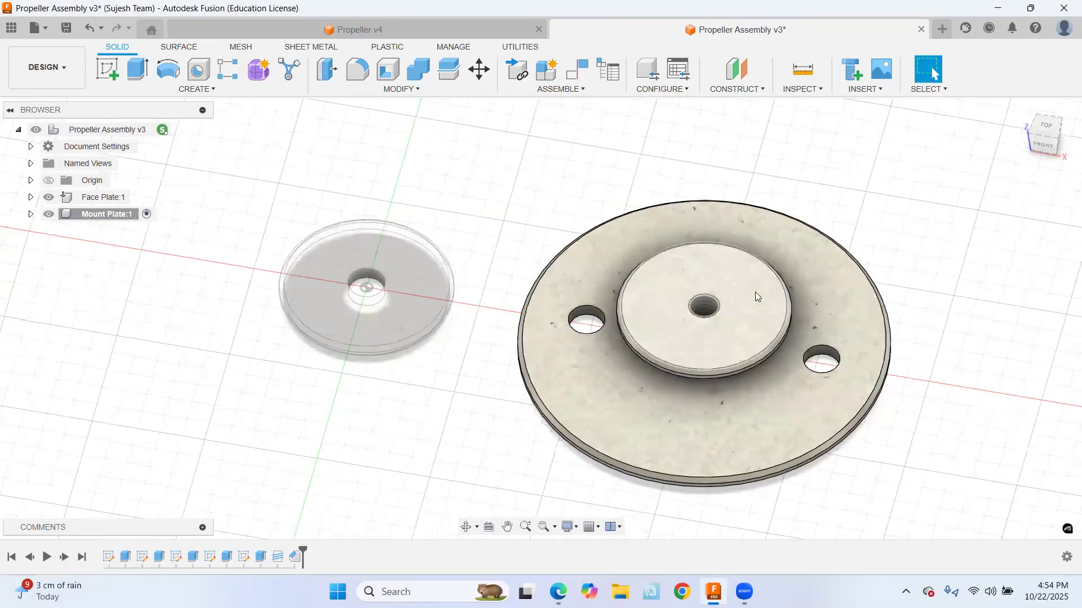
scroll(757, 297, down, 2)
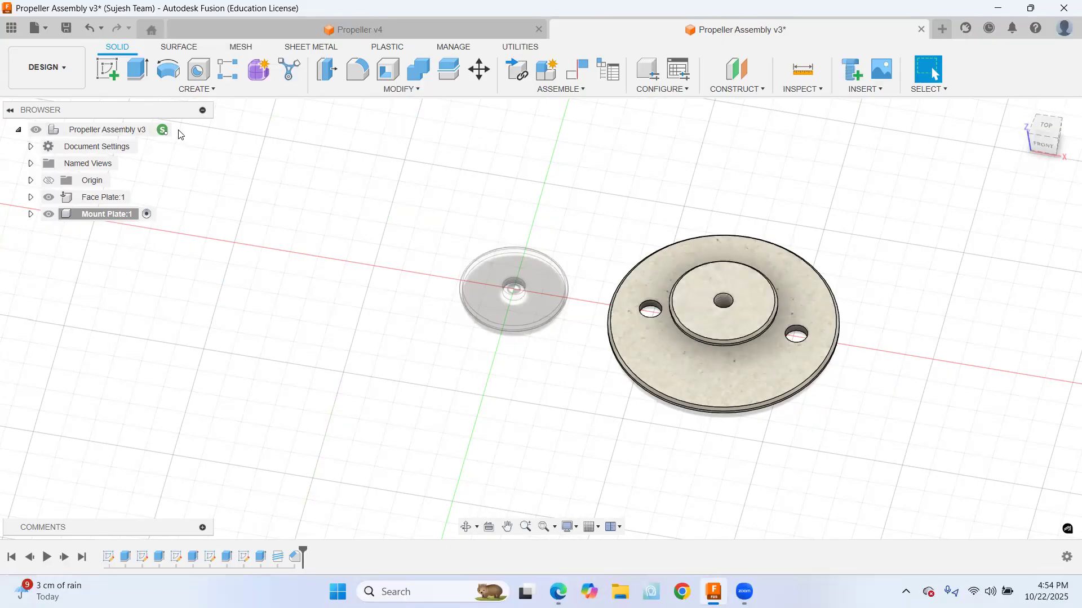
click(158, 129)
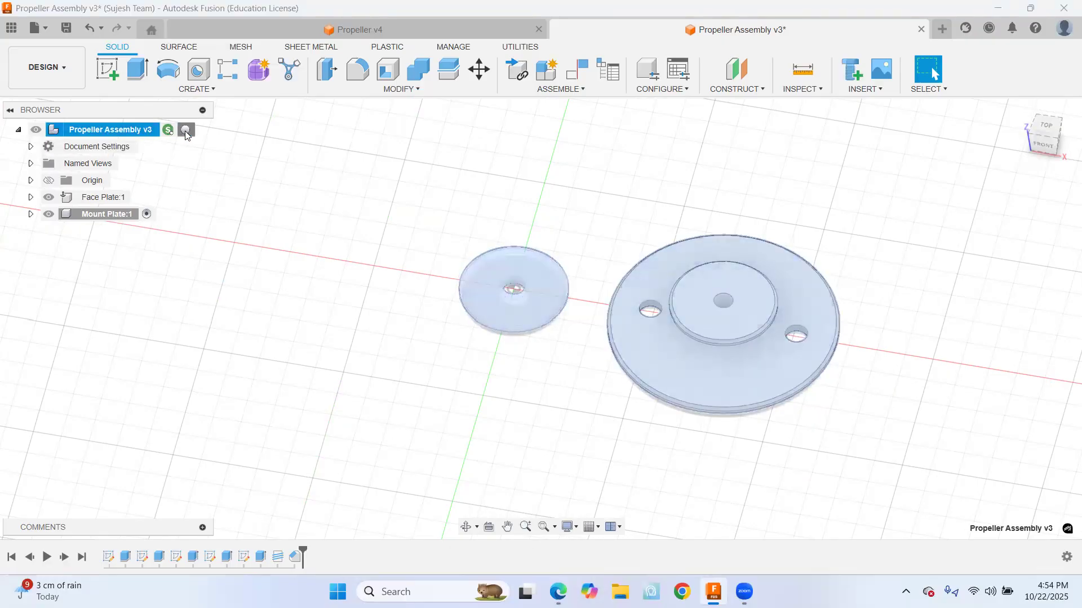
click(186, 130)
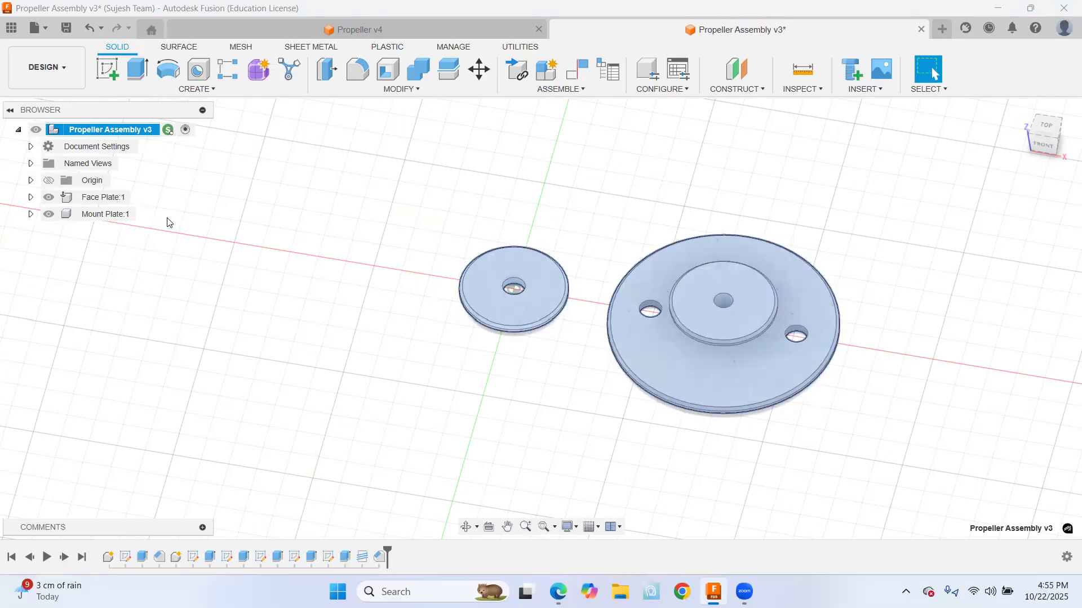
click(571, 92)
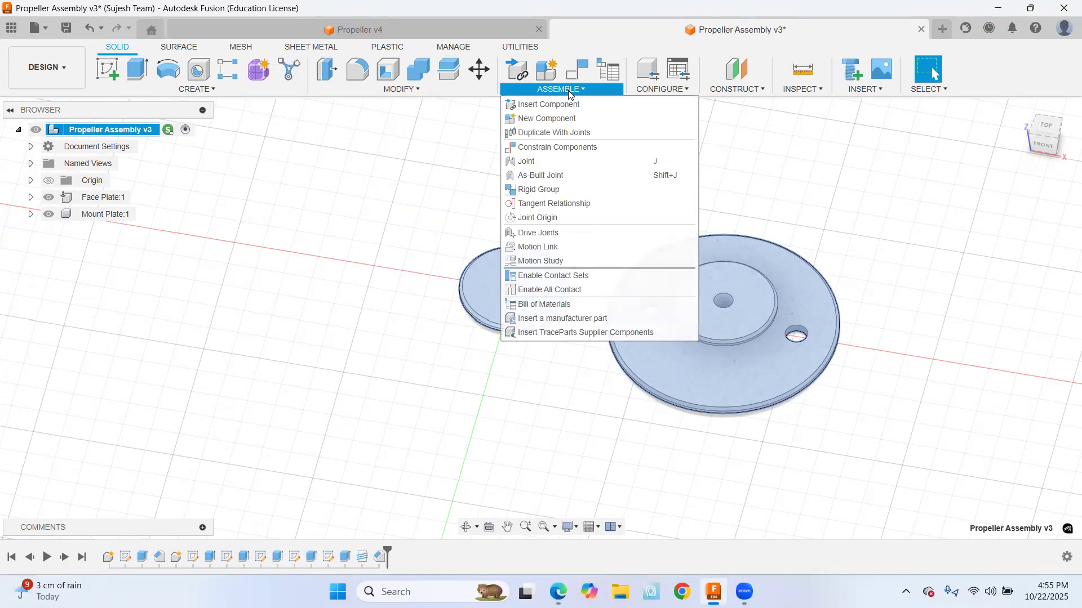
click(552, 119)
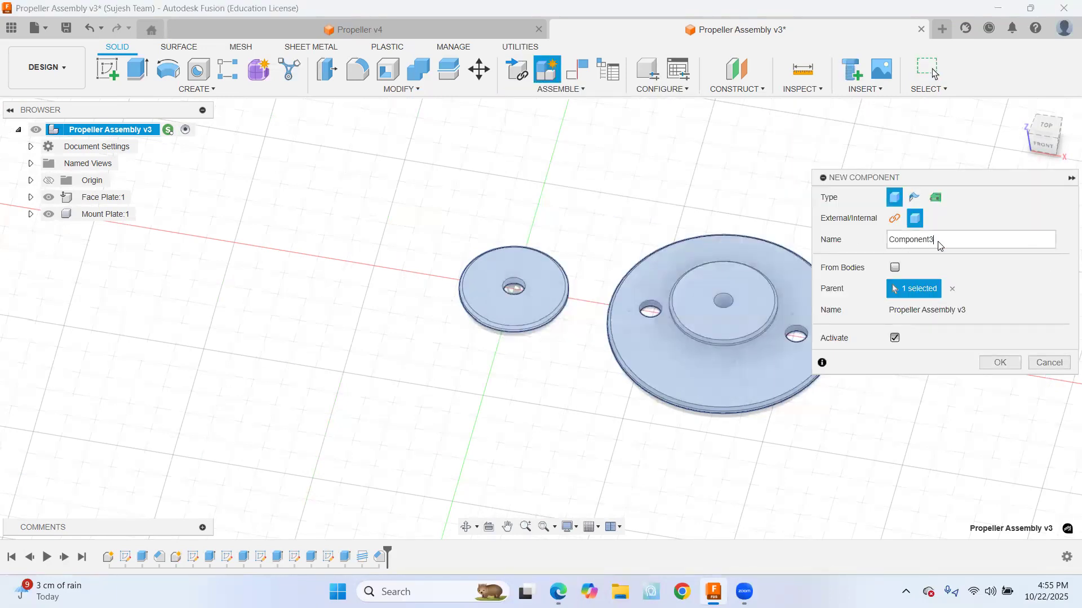
drag(933, 239, 891, 242)
text(Lock Bolt)
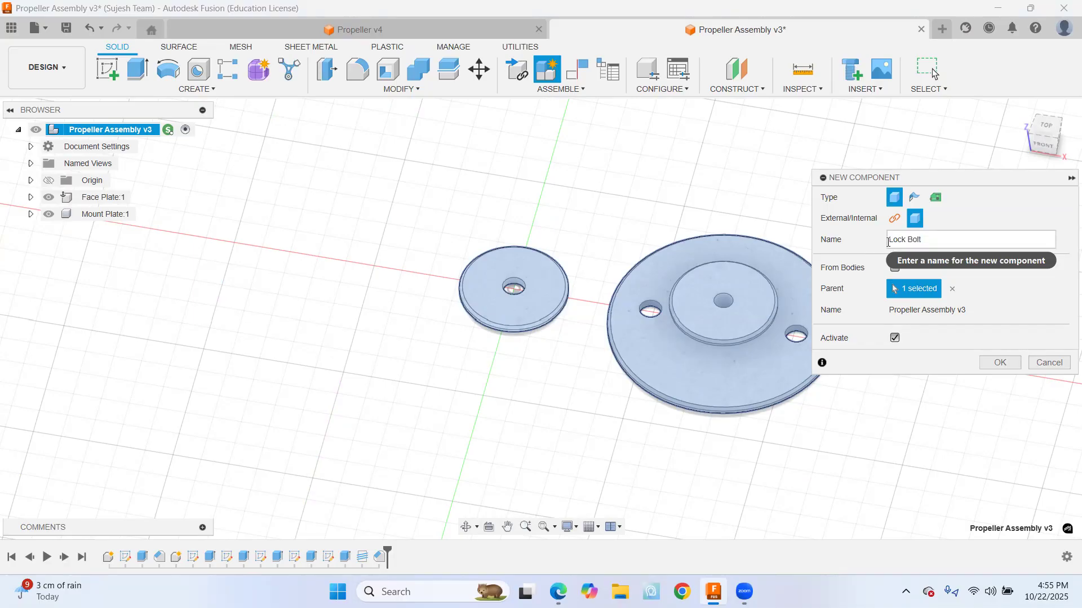
key(Return)
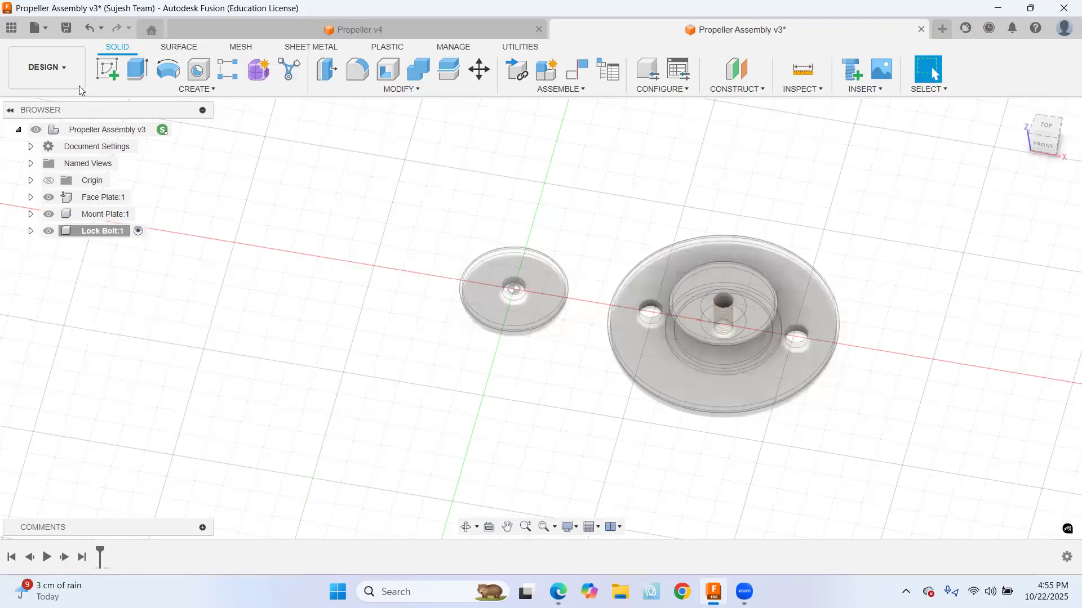
Start a sketch on the XY origin plane of the Lock Bolt component, with the empty area beside the face plate in view
click(109, 69)
click(112, 71)
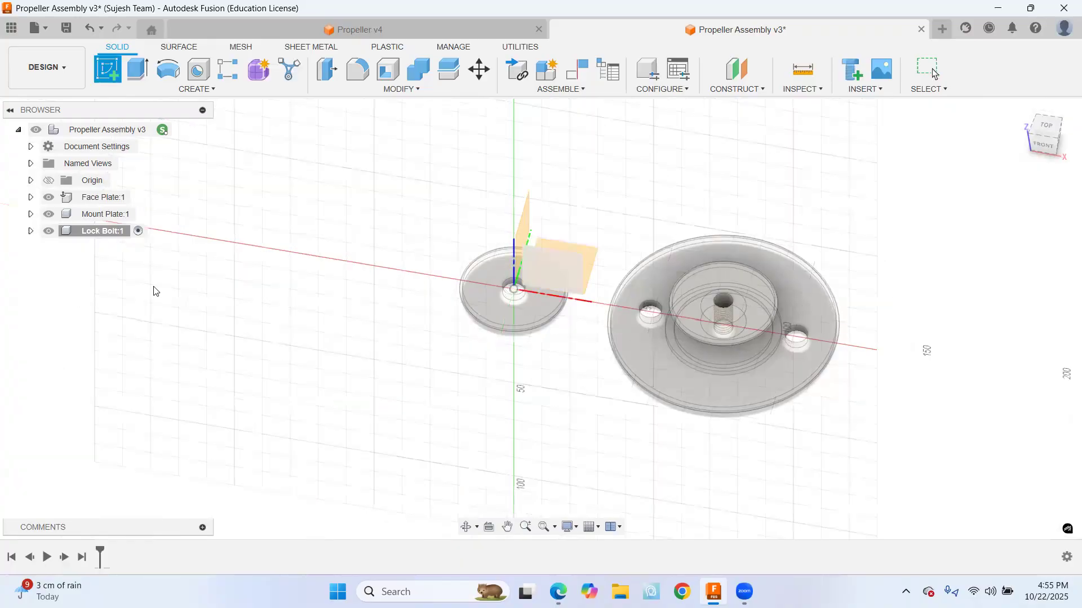
click(31, 231)
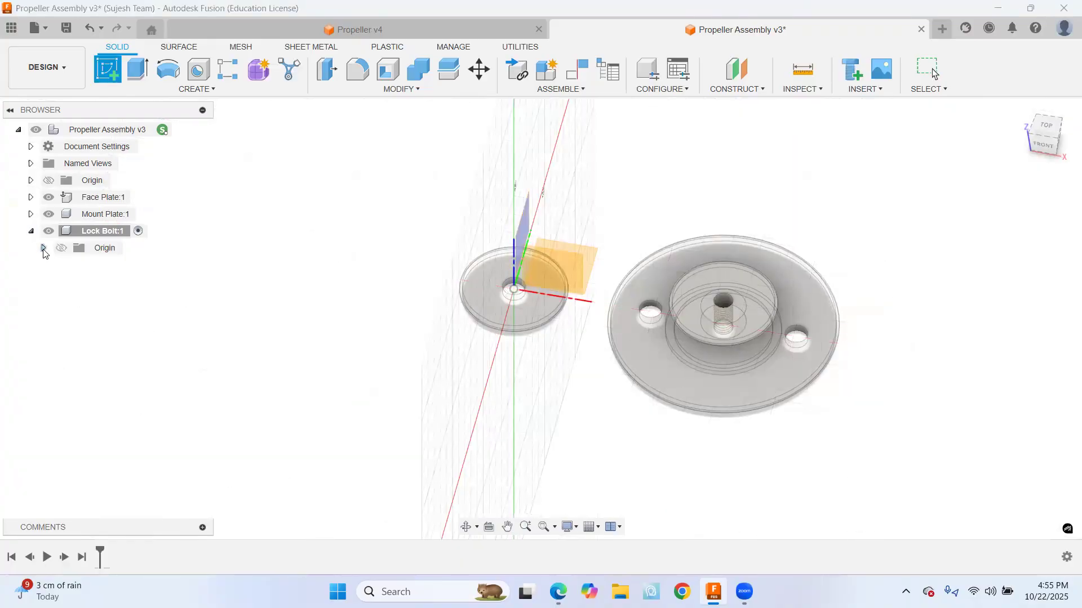
click(44, 248)
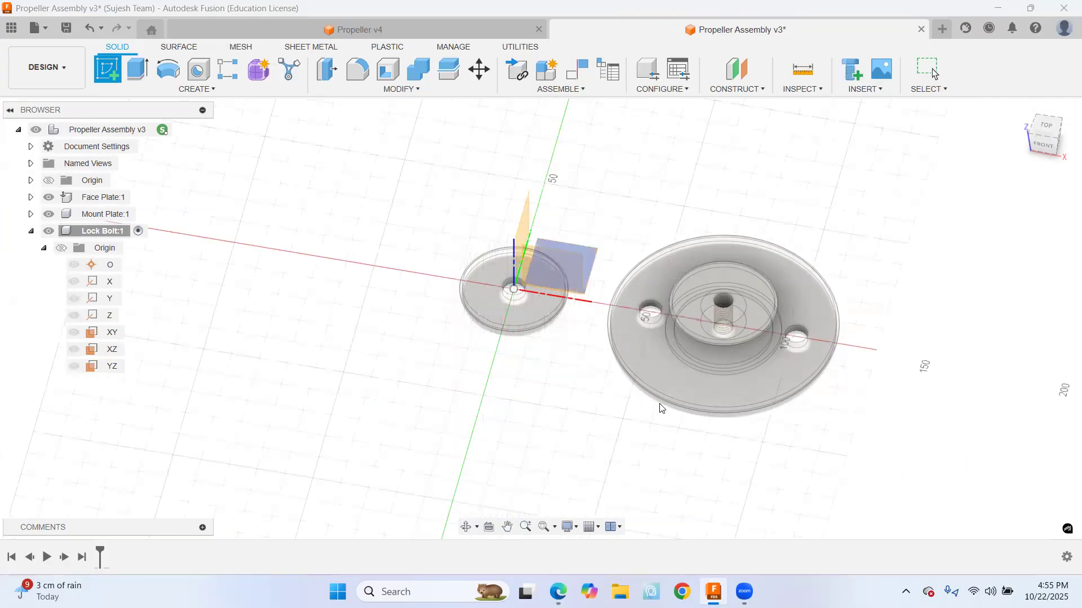
click(588, 254)
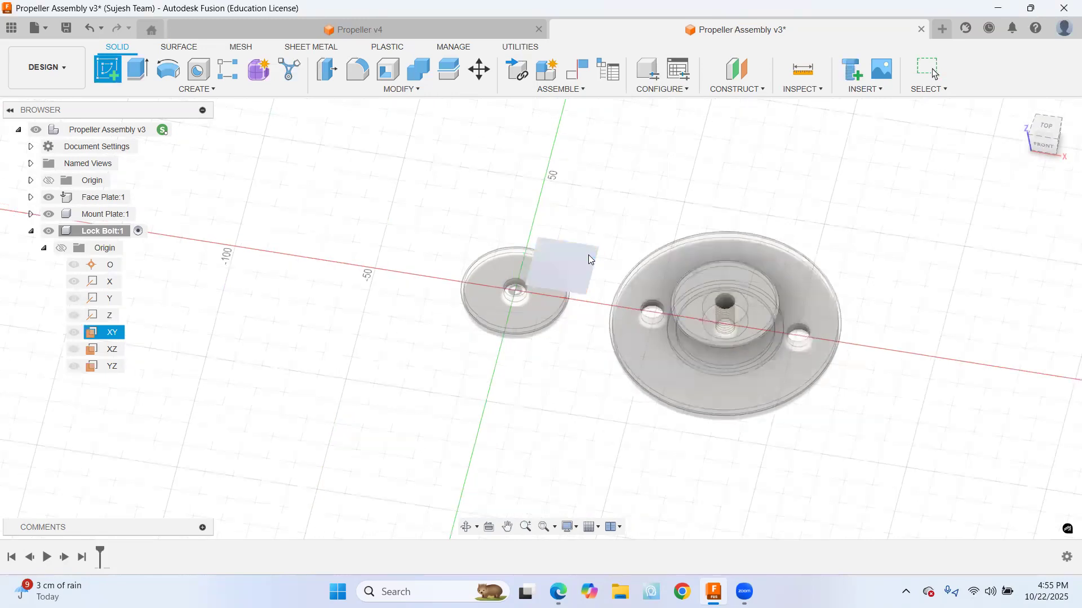
mouse_move(818, 345)
middle_down()
mouse_move(631, 348)
mouse_move(886, 311)
mouse_move(932, 316)
middle_up()
scroll(457, 385, up, 2)
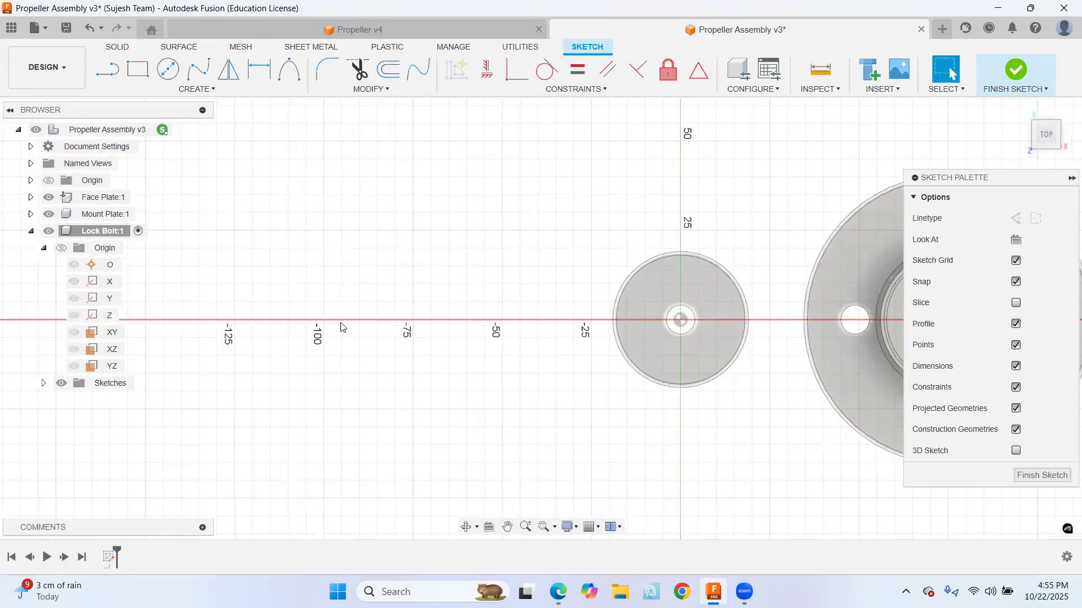
Sketch a 16 mm diameter circle centred on the X axis at the -75 mm mark and finish the sketch
click(168, 68)
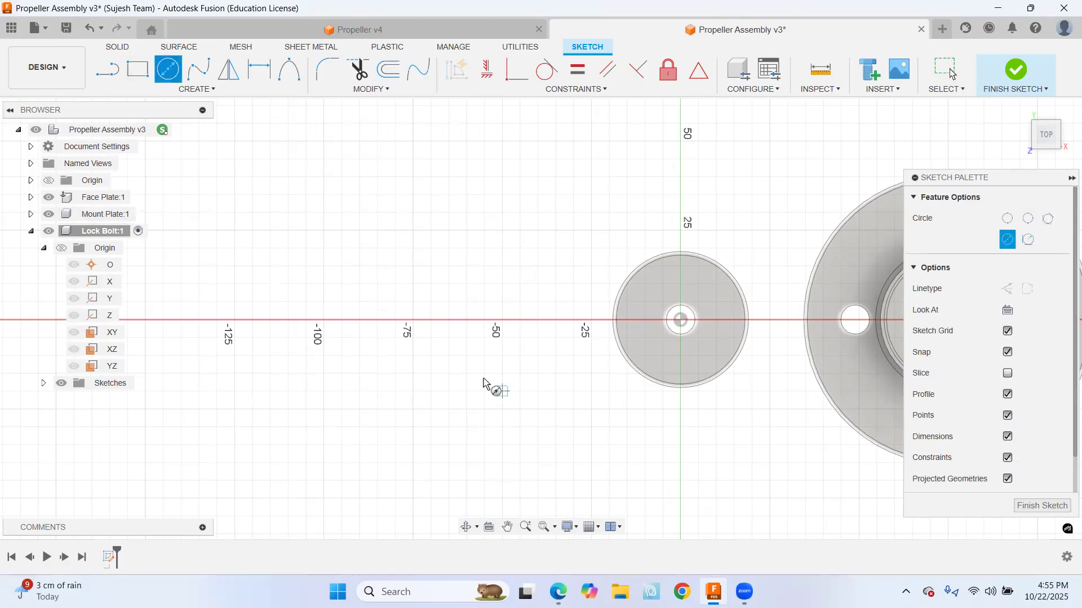
click(413, 320)
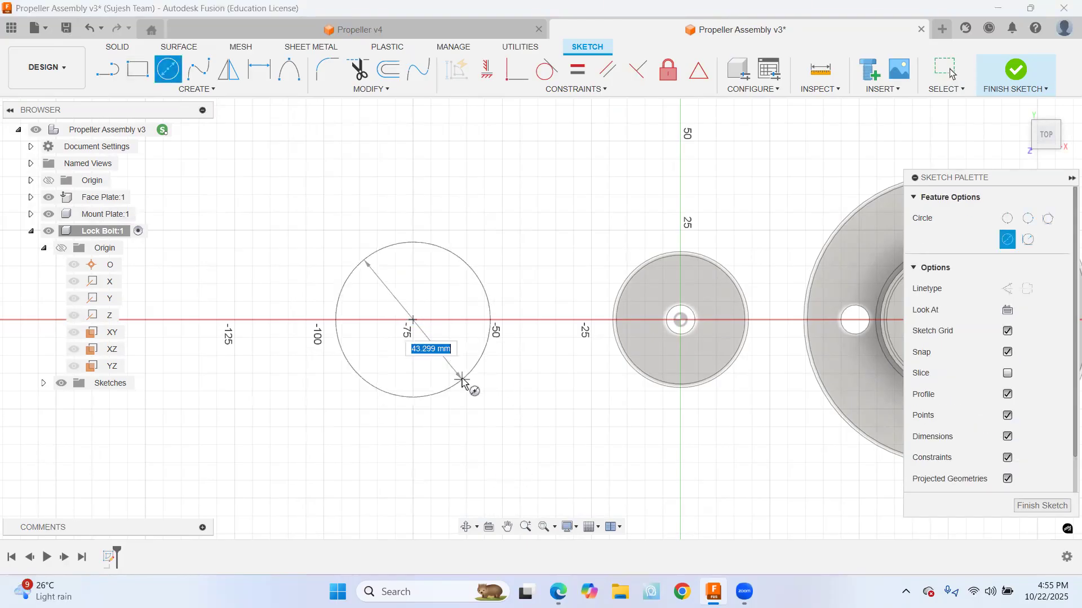
text(16)
key(Tab)
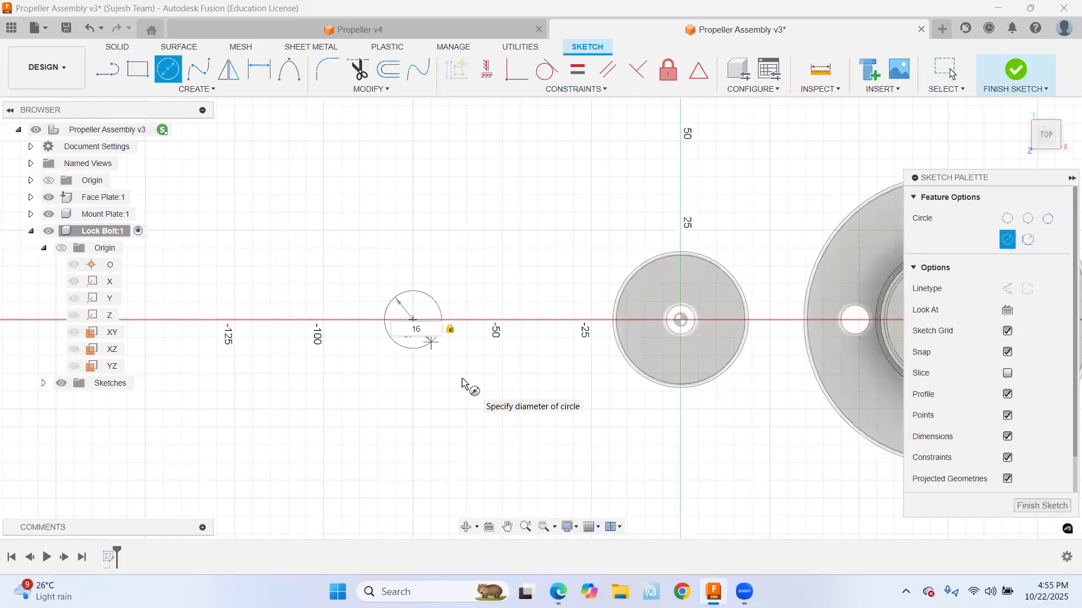
key(Return)
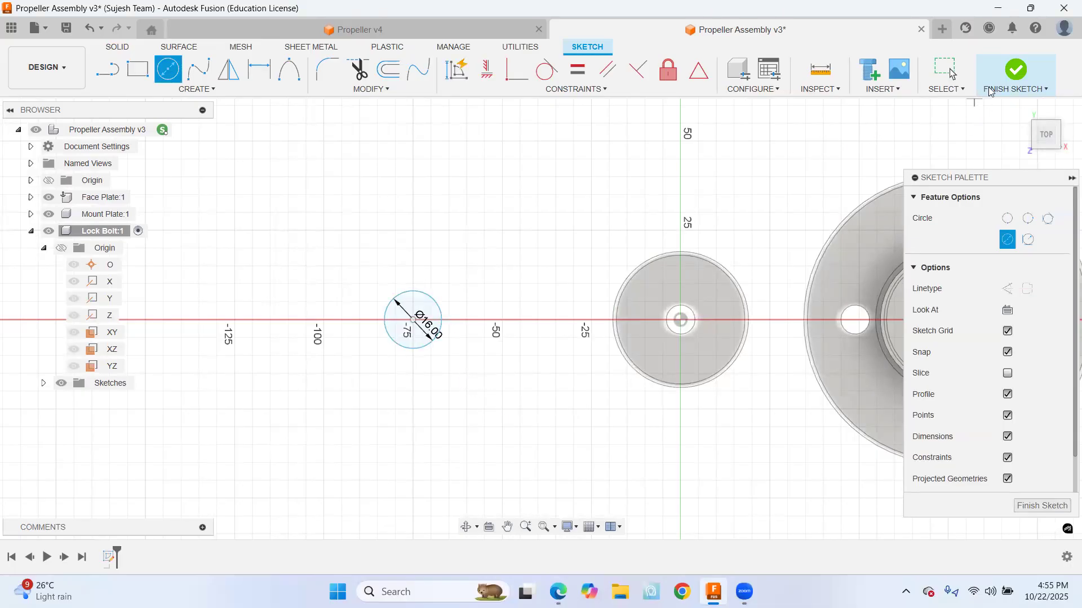
click(1014, 70)
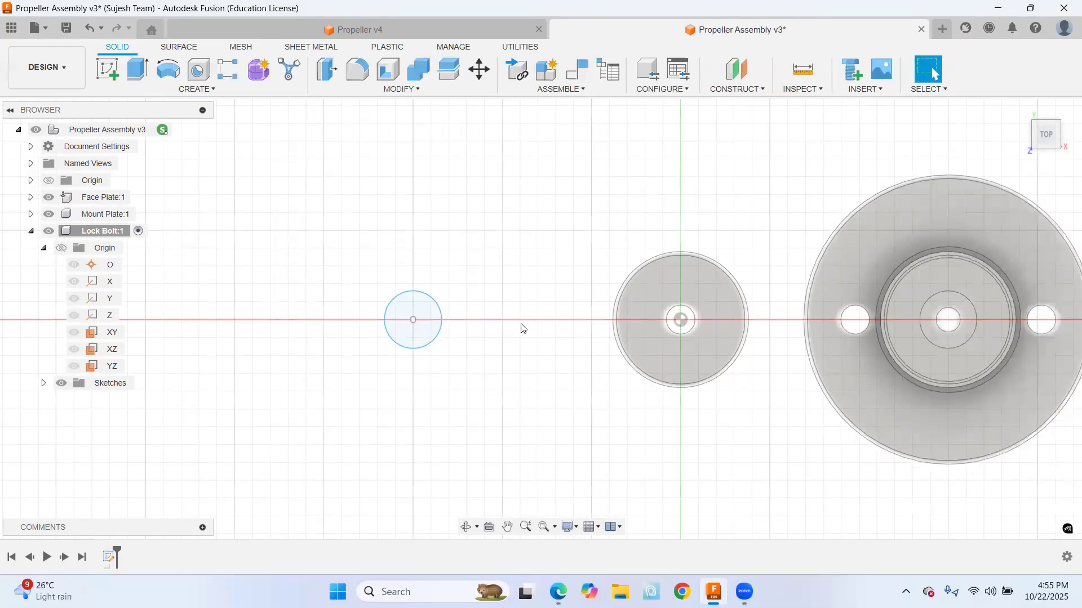
Extrude the 16 mm circle symmetrically as a new body with a whole-length distance of 8 mm
click(137, 69)
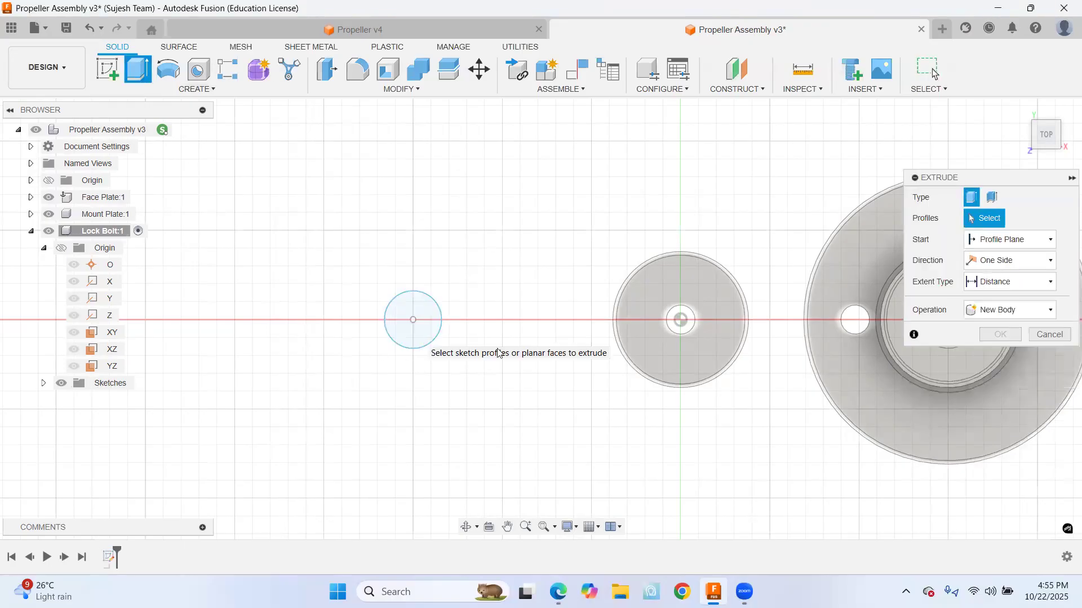
click(1020, 109)
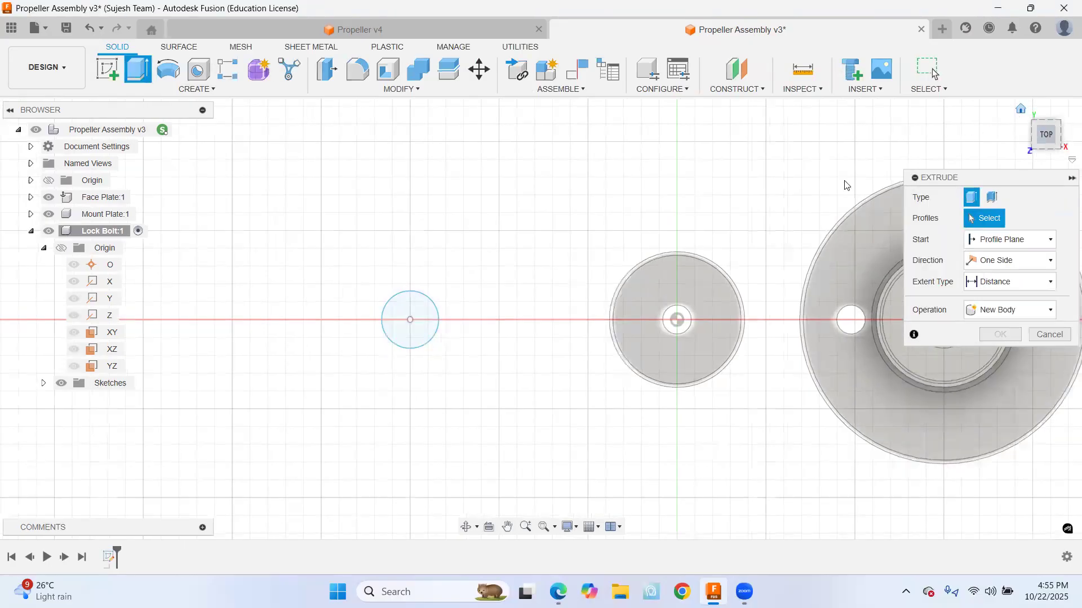
click(970, 260)
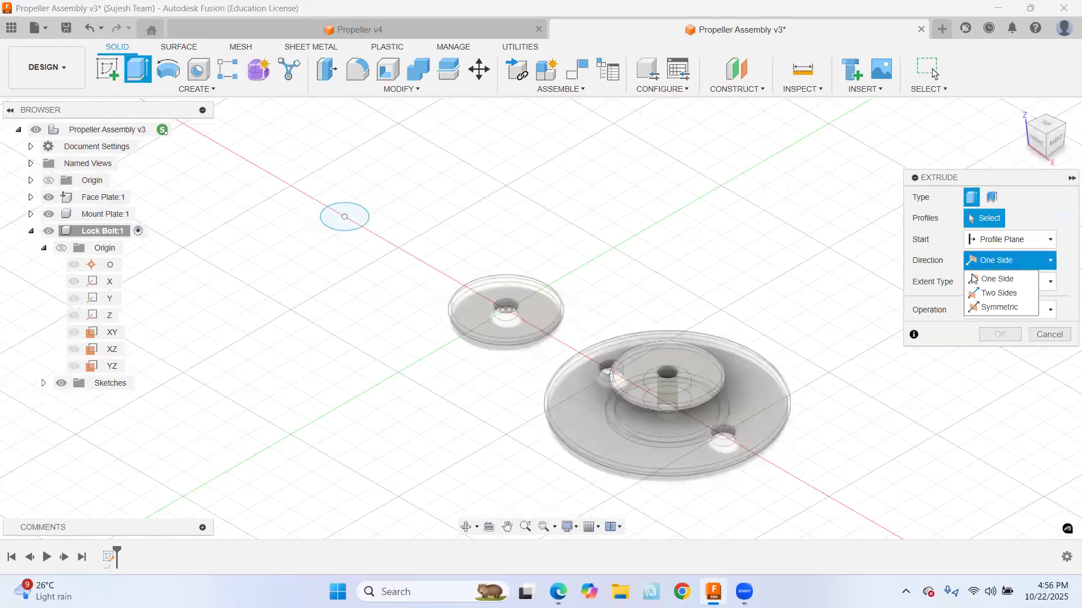
click(970, 304)
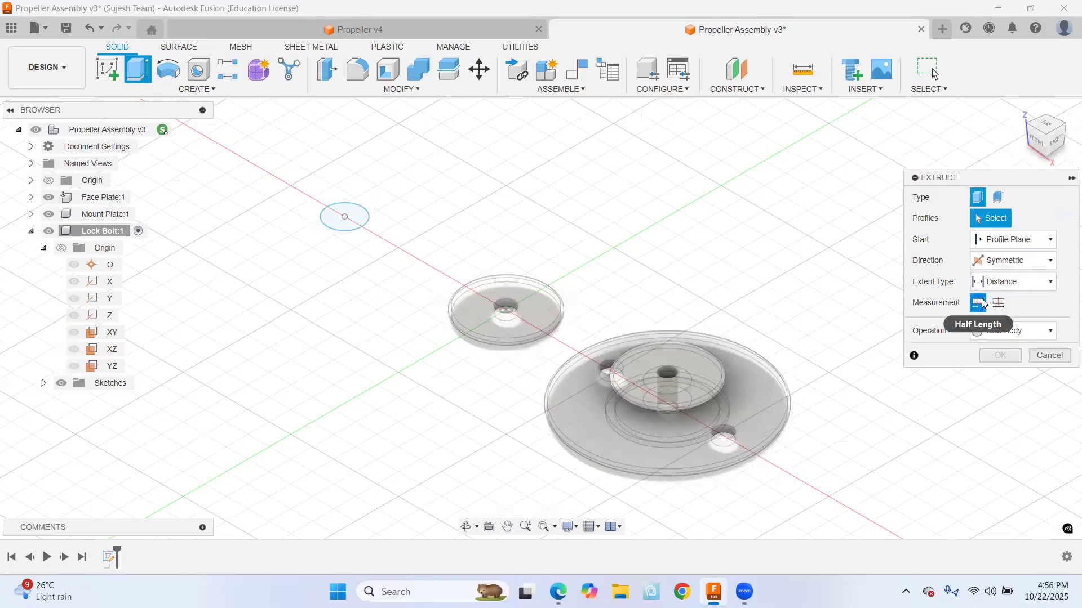
click(997, 304)
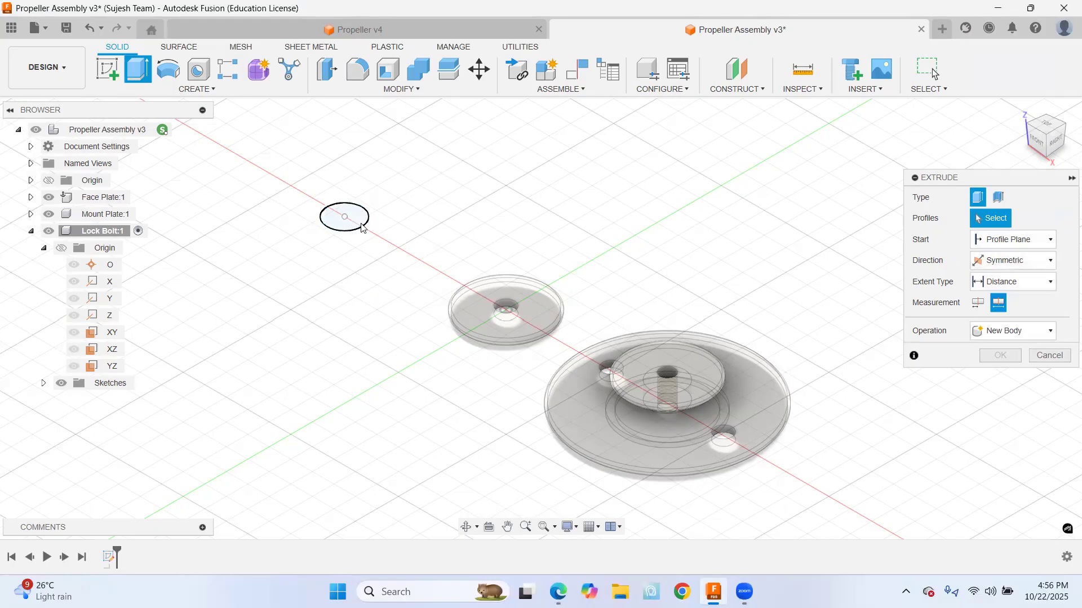
click(344, 217)
drag(973, 324, 980, 323)
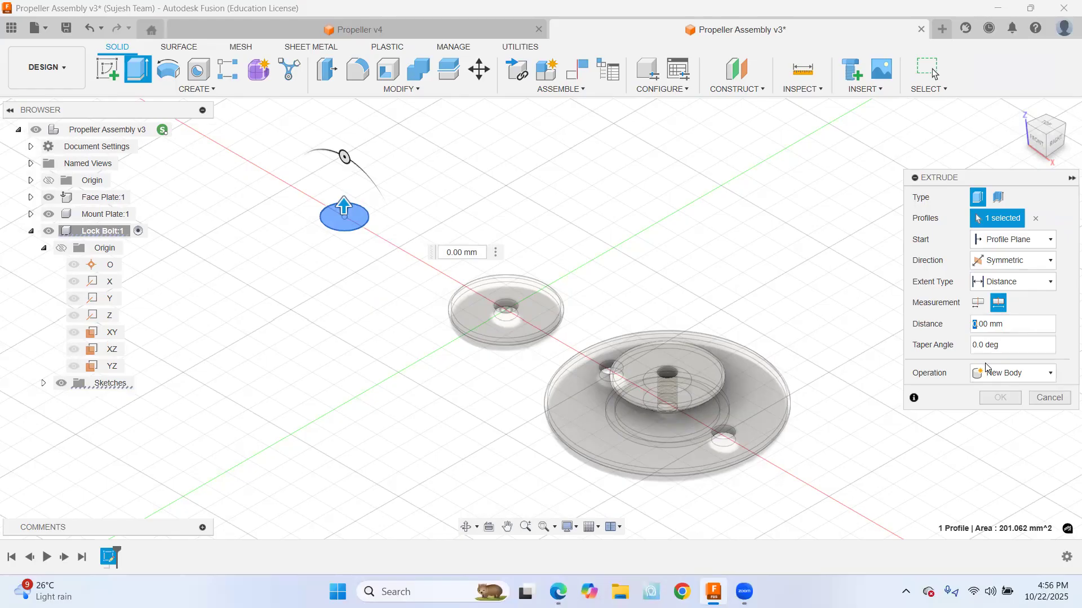
text(8)
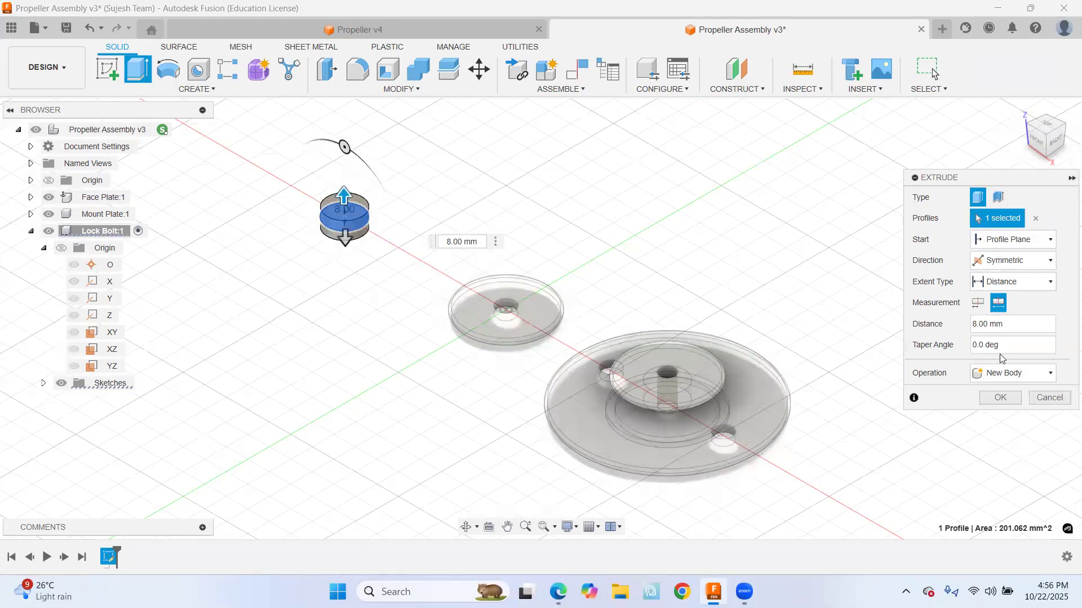
click(1001, 398)
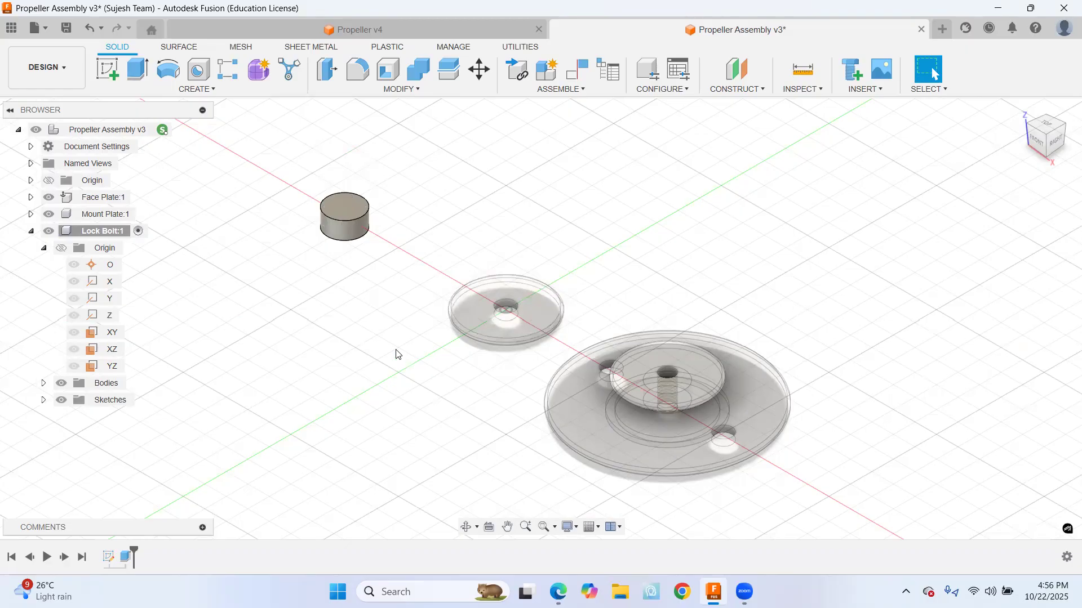
Sketch an 8 mm diameter circle at the centre of the bolt head's underside and finish the sketch
shift+middle_drag(420, 362, 421, 324)
click(107, 69)
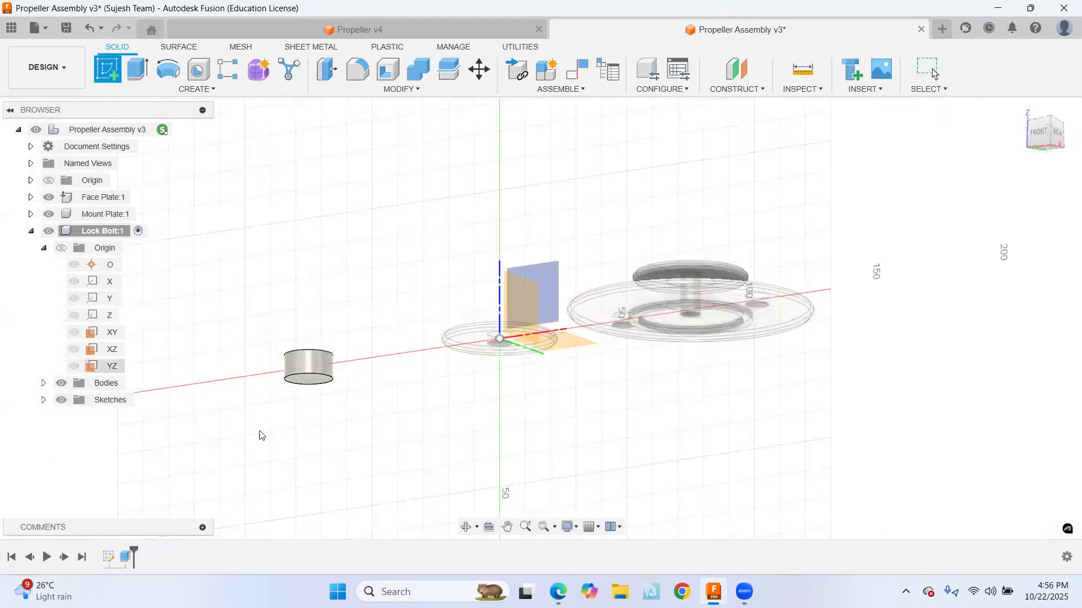
click(303, 377)
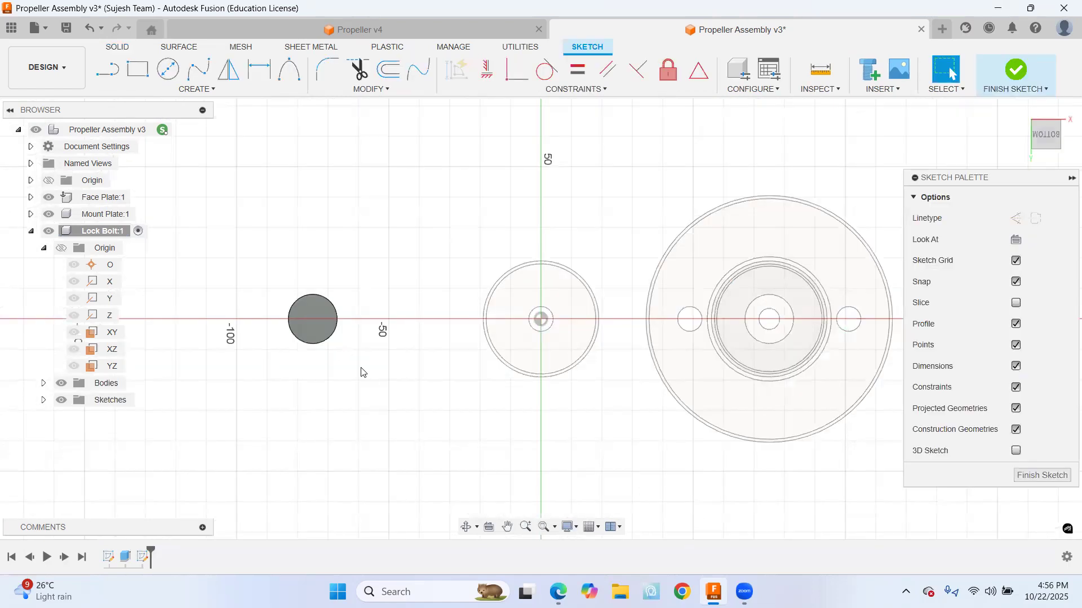
scroll(349, 366, up, 3)
key(c)
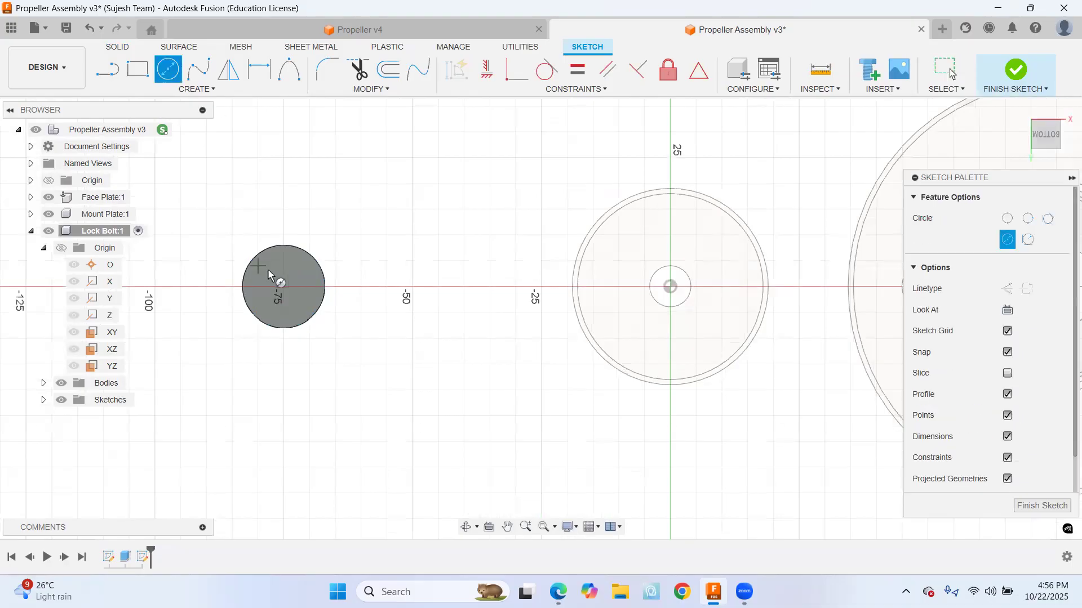
click(285, 286)
text(8)
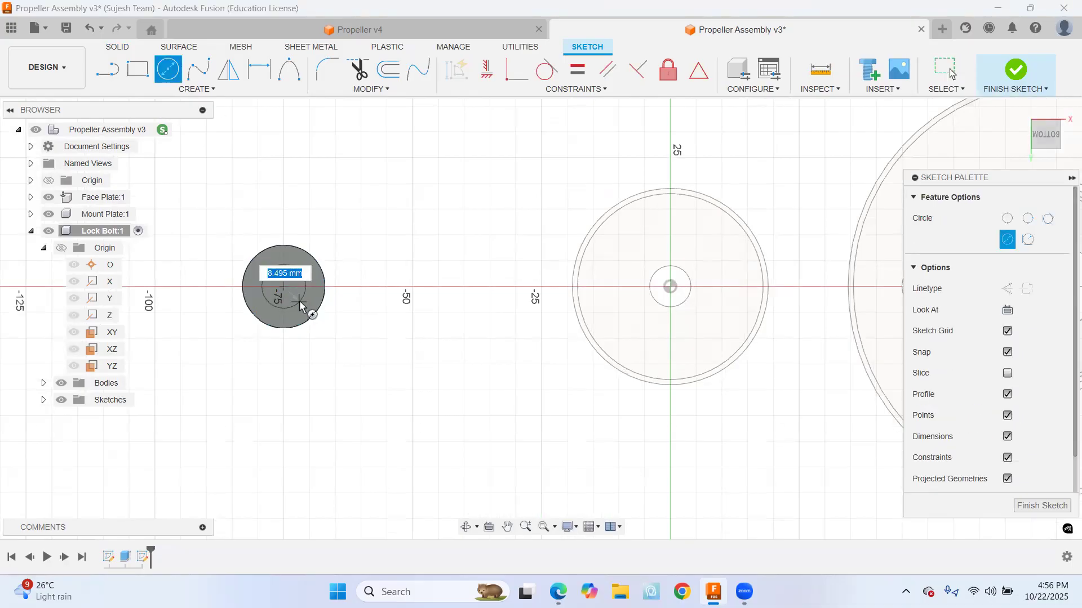
key(Tab)
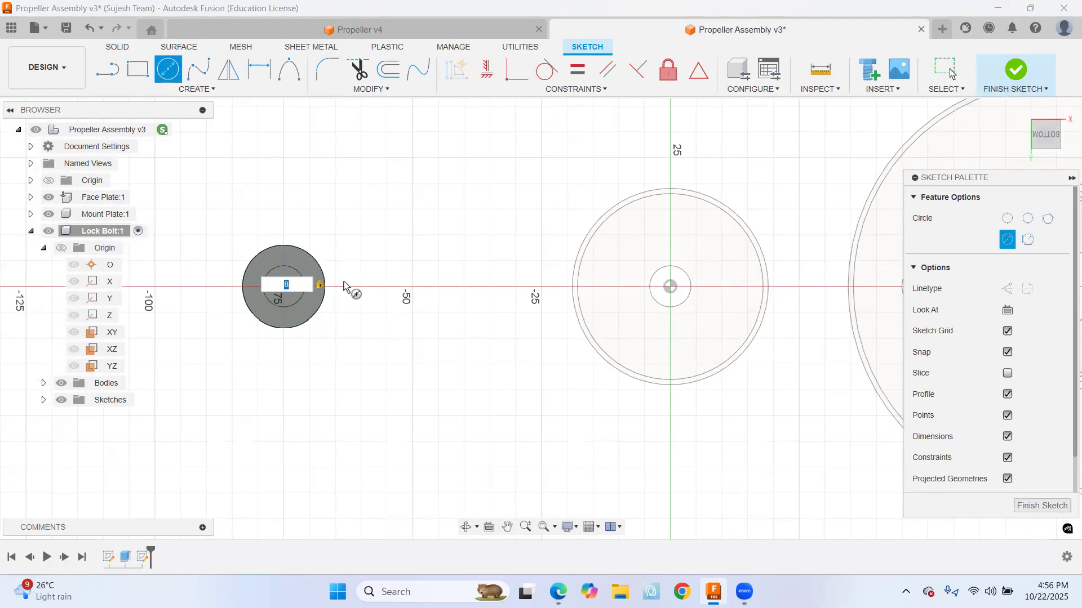
key(Return)
key(Escape)
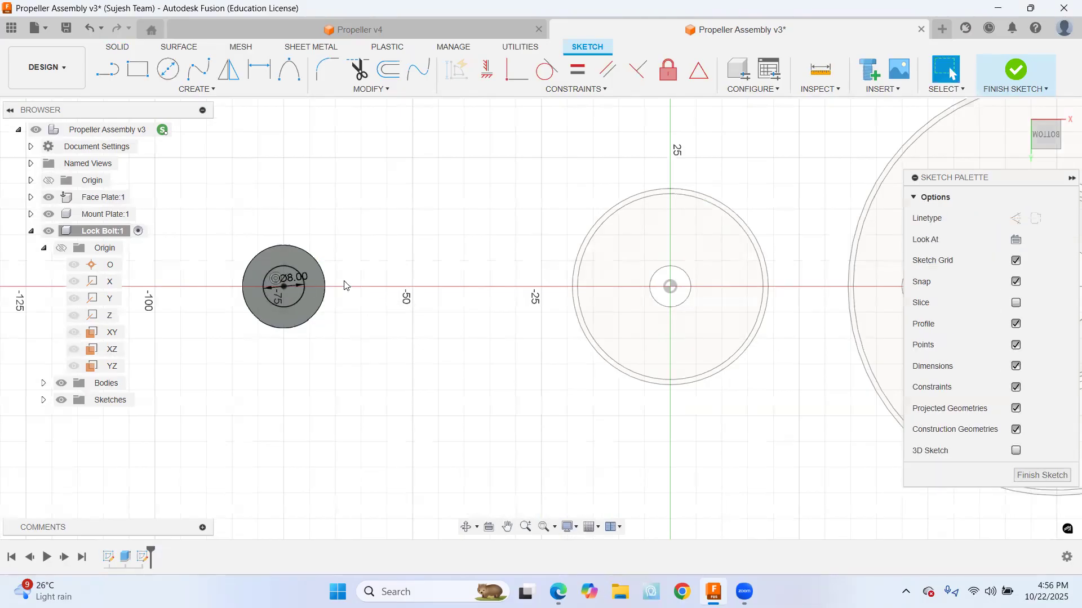
click(1011, 83)
Extrude the 8 mm circle 35 mm downward from the bolt head, joining it as the shank
click(1021, 110)
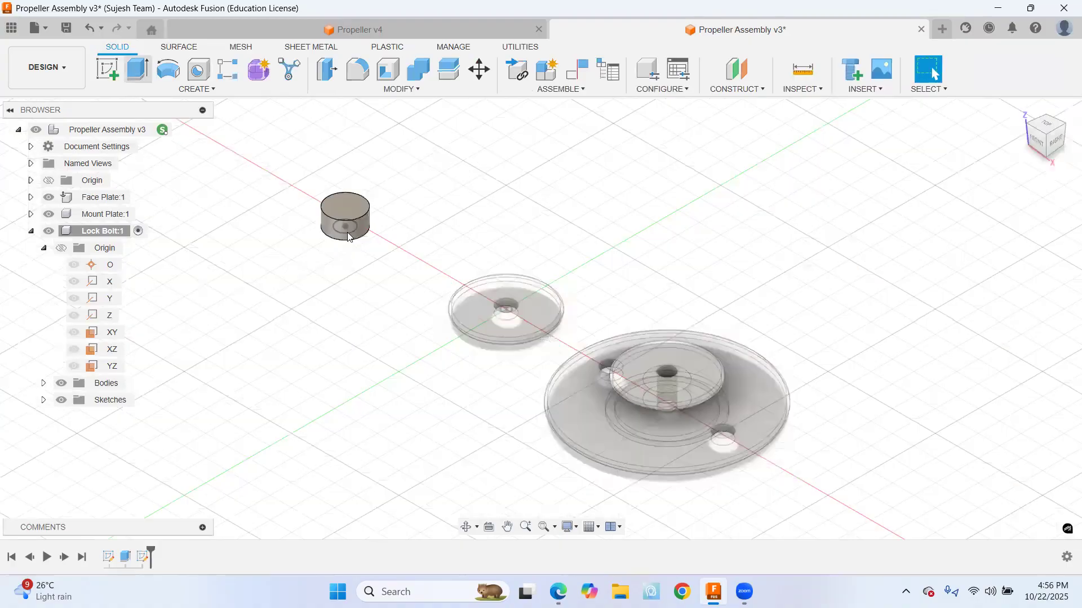
click(347, 231)
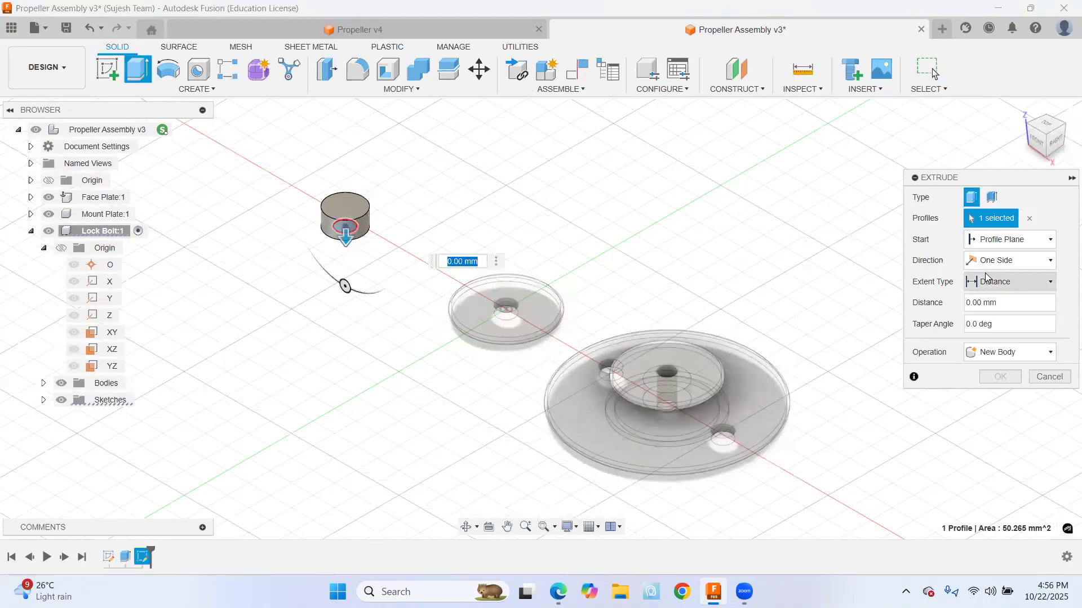
click(965, 304)
text(35)
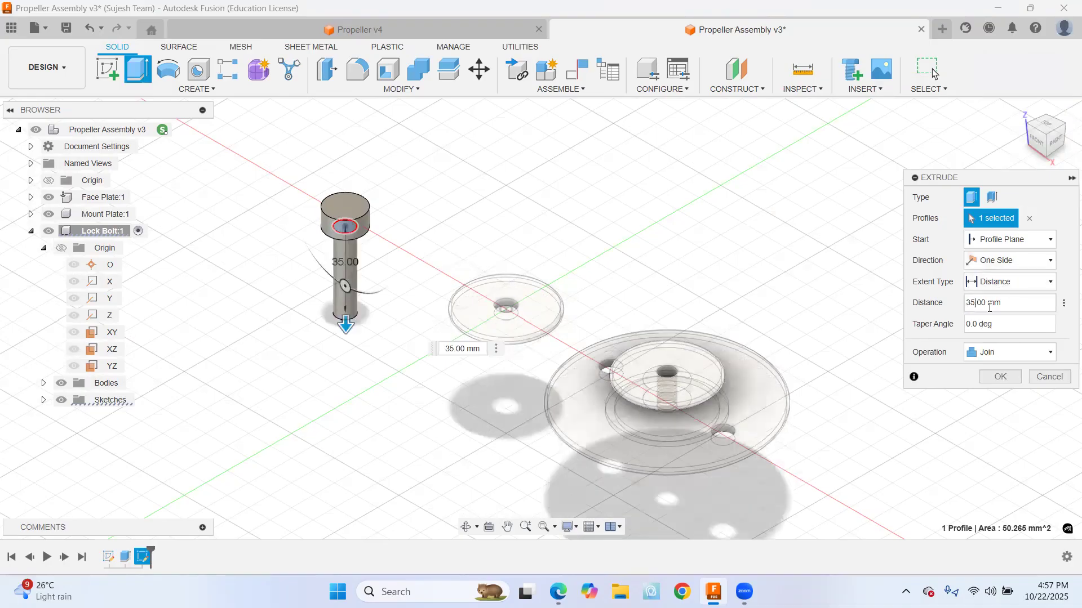
click(999, 377)
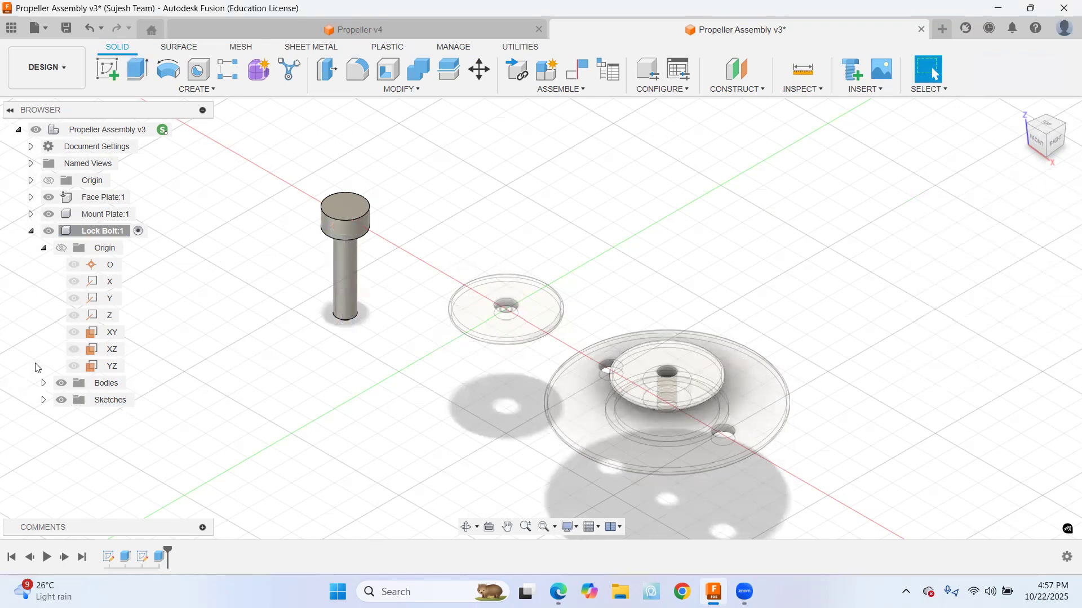
Add a full-length right-hand ISO Metric M8x1.25 thread, class 6g, to the bolt's shank
click(197, 89)
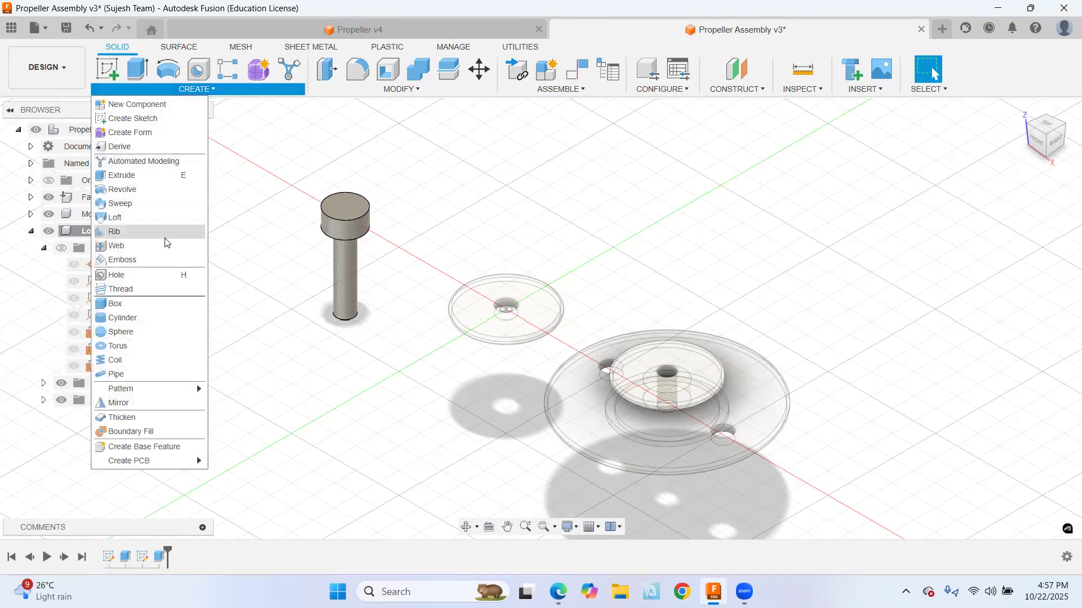
click(352, 276)
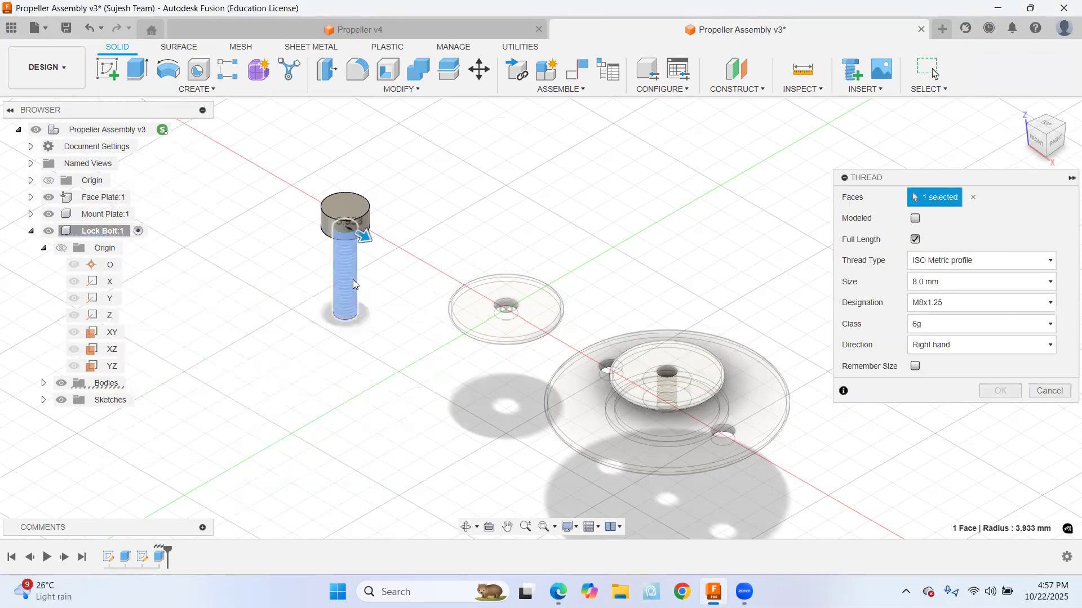
click(993, 391)
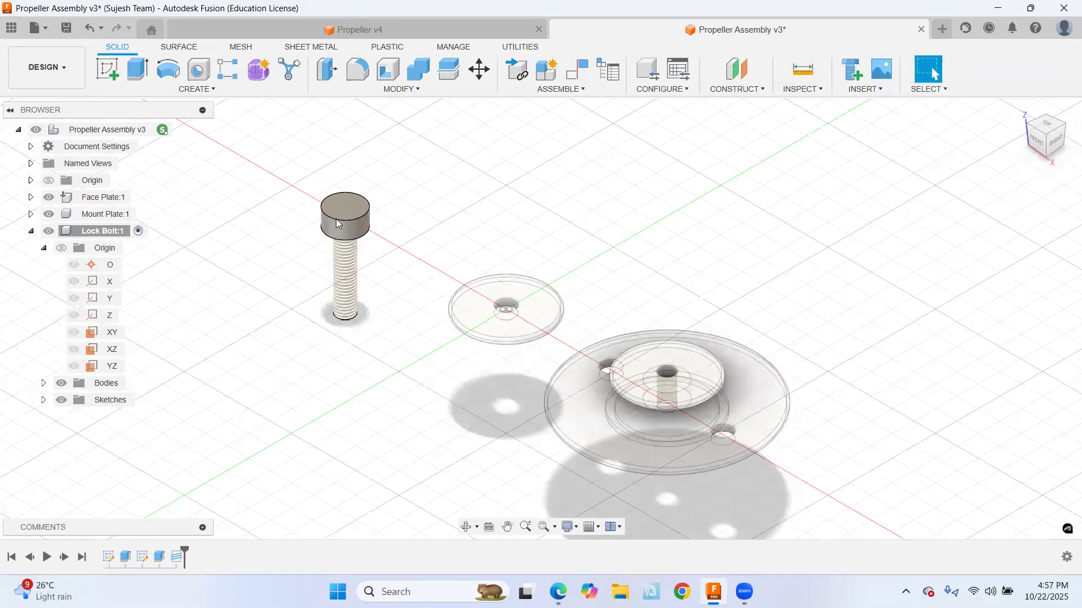
Start a simple hole with an angled drill point, placed at the centre of the bolt head's top face
click(194, 89)
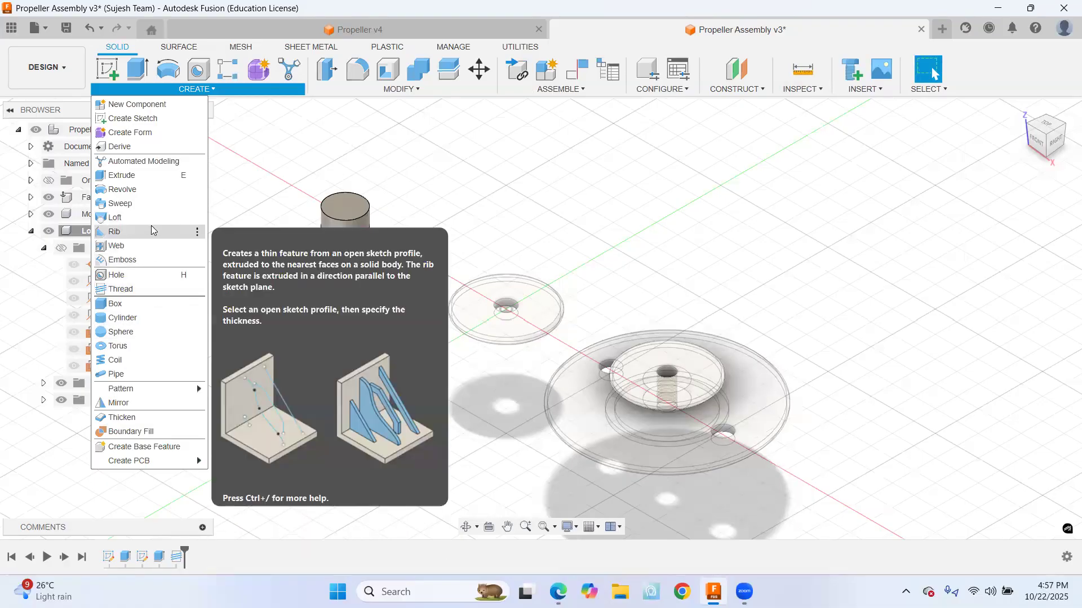
click(151, 275)
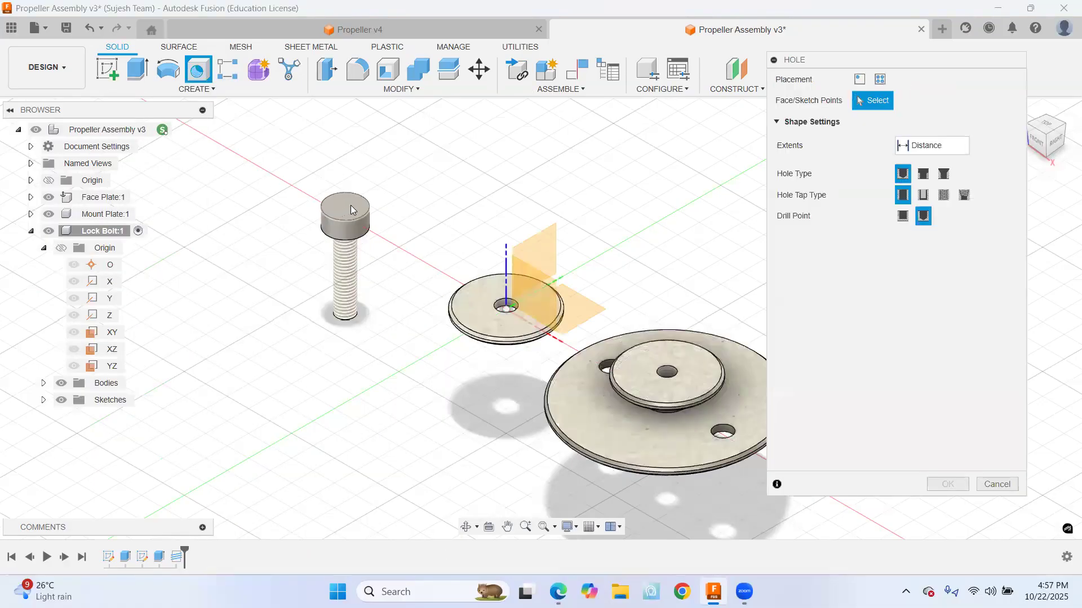
click(345, 207)
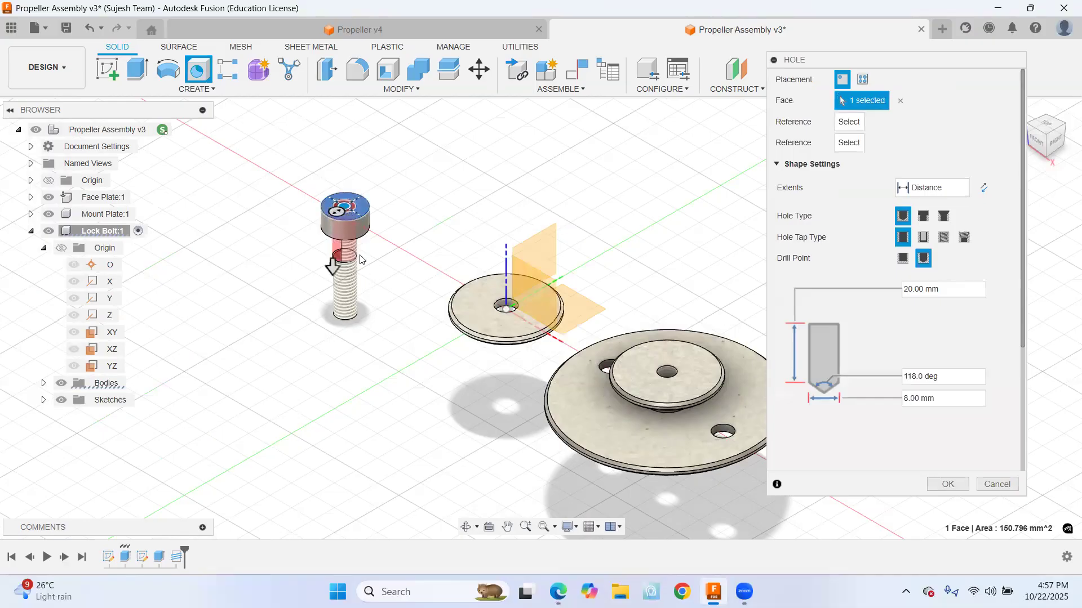
scroll(360, 257, up, 5)
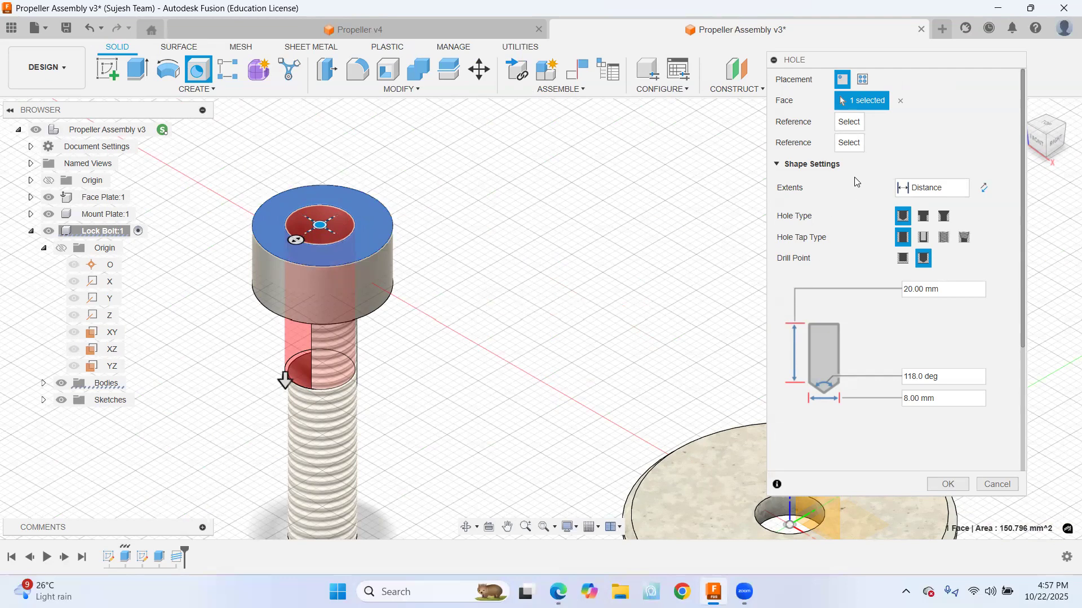
Check the Lock Bolt's head hole dimensions in the PDF drawing in the browser and return to the hole settings in Fusion
click(557, 591)
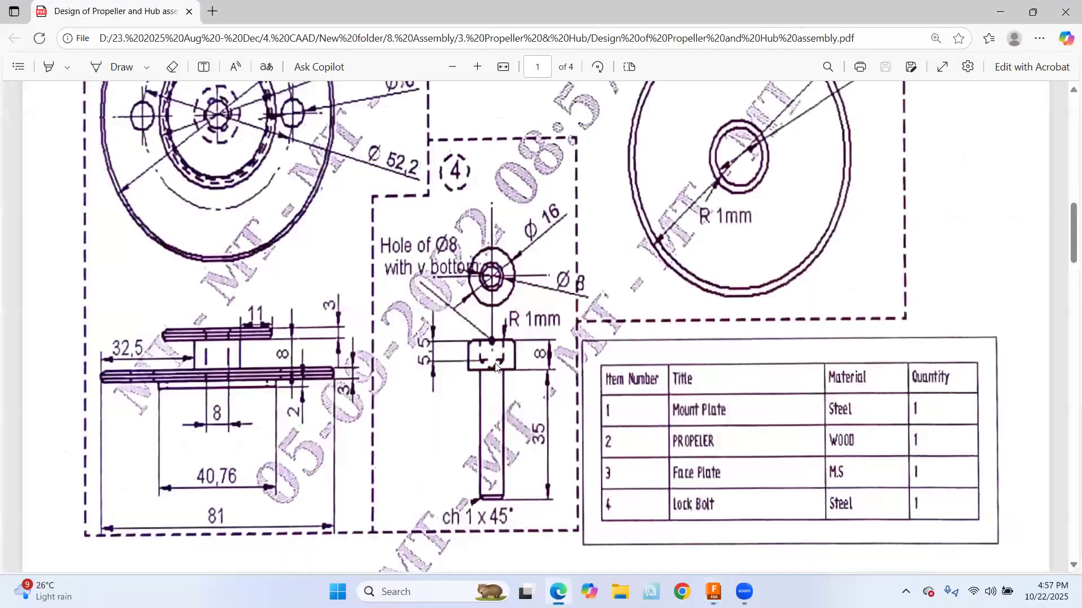
scroll(470, 361, down, 3)
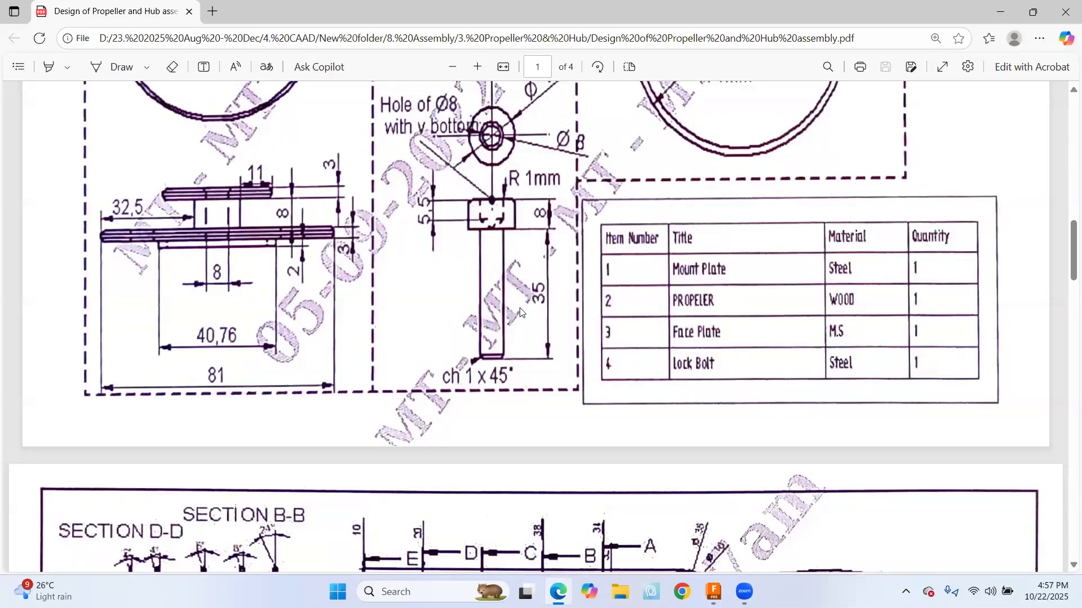
scroll(521, 315, up, 1)
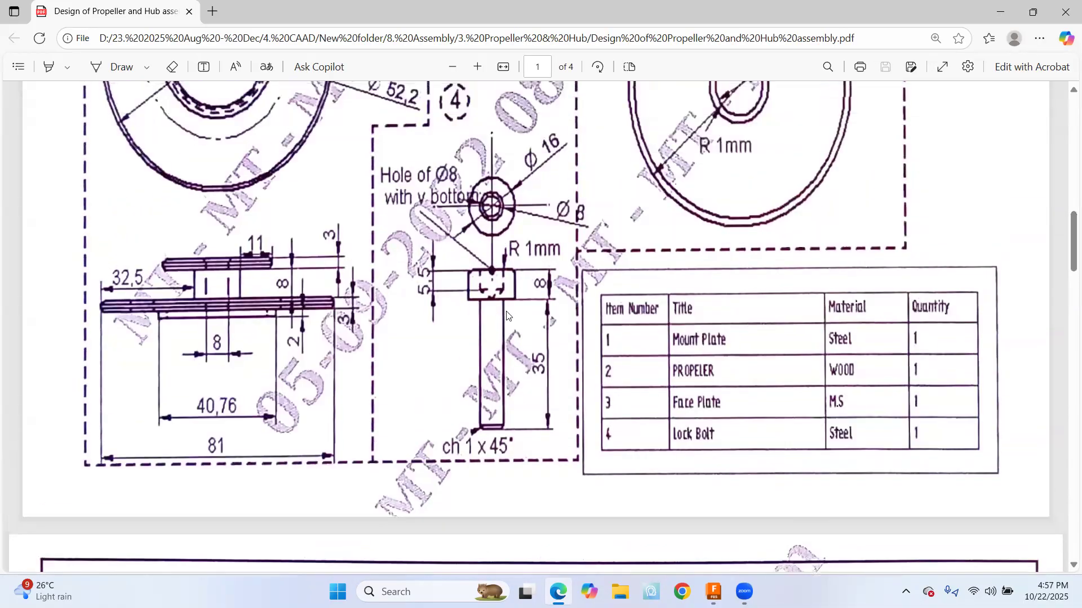
click(560, 590)
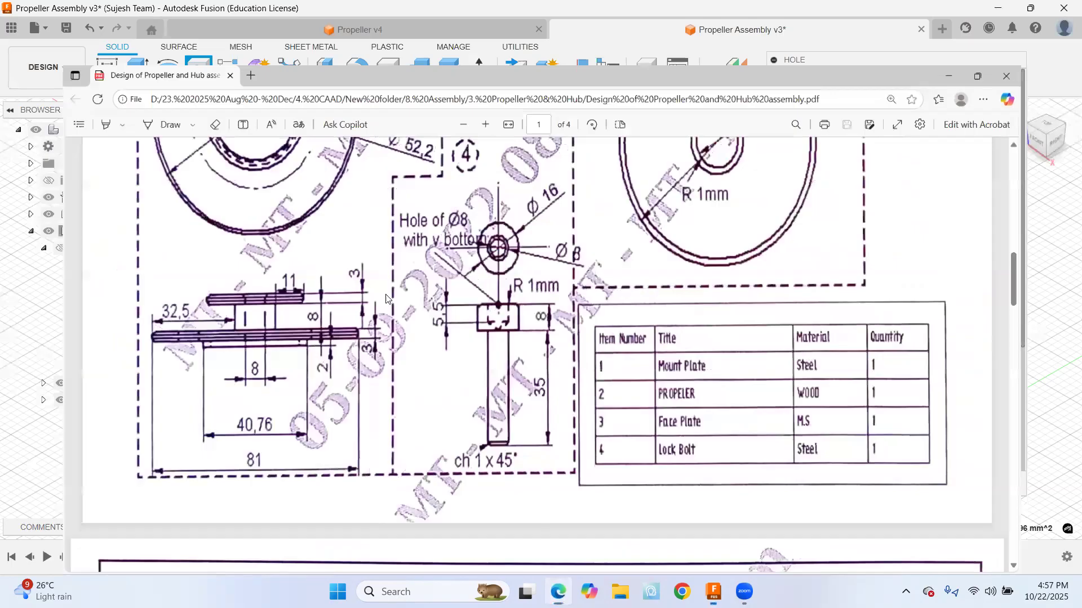
key(alt+Tab)
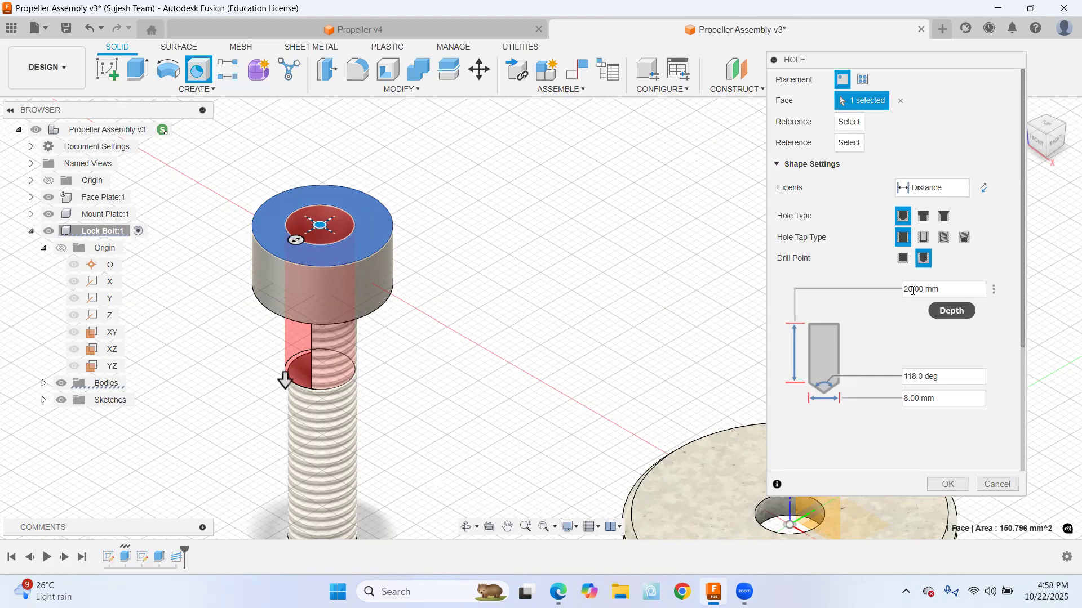
Set the head hole's depth to 5.5 mm, keeping its 8 mm diameter and 118° drill point, and create it
drag(913, 290, 898, 293)
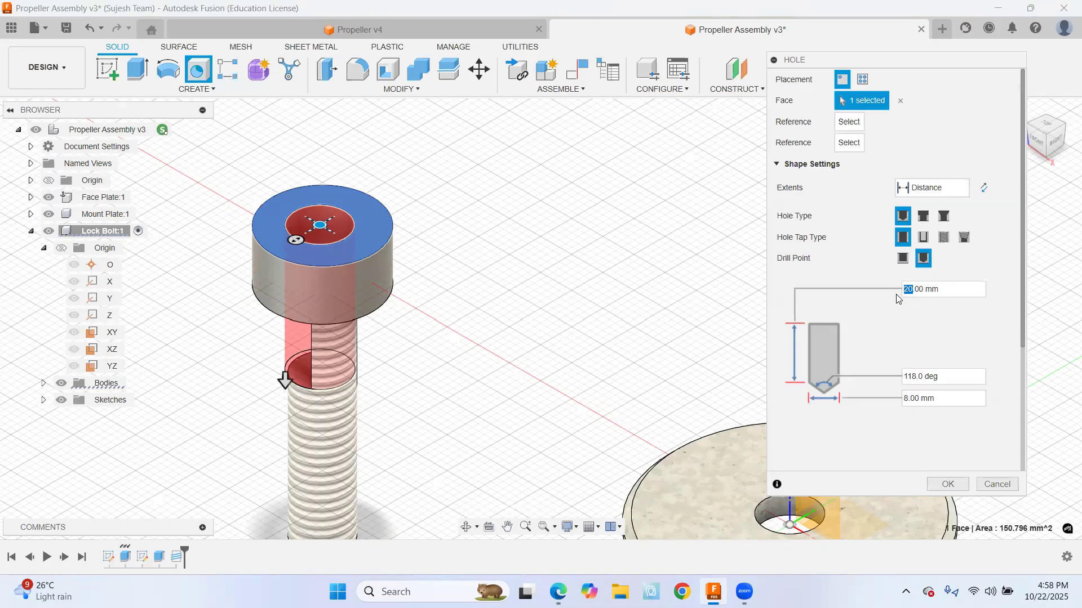
text(5.5)
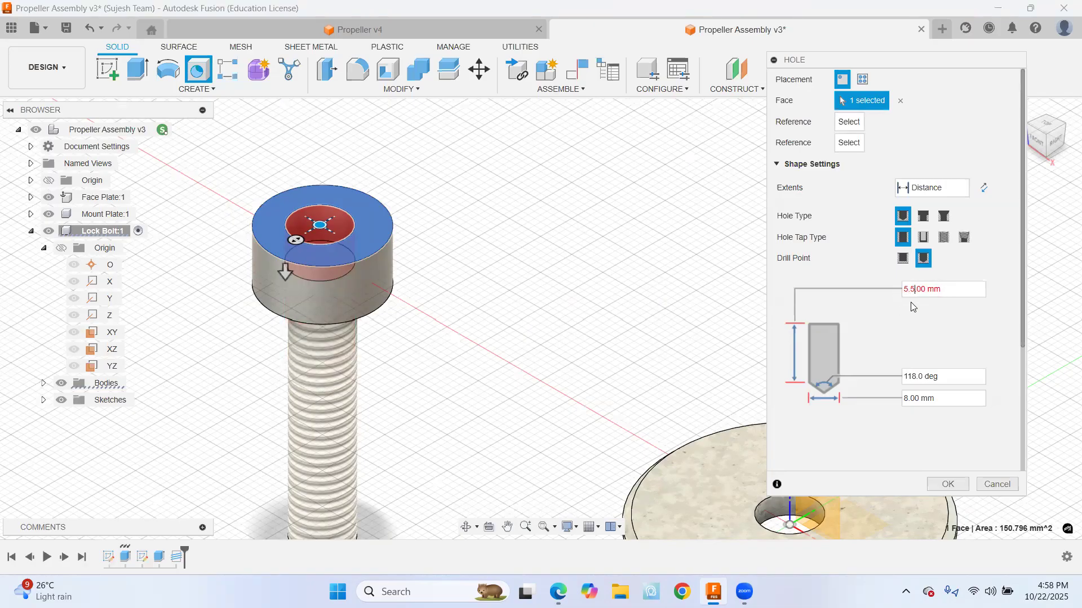
key(Delete)
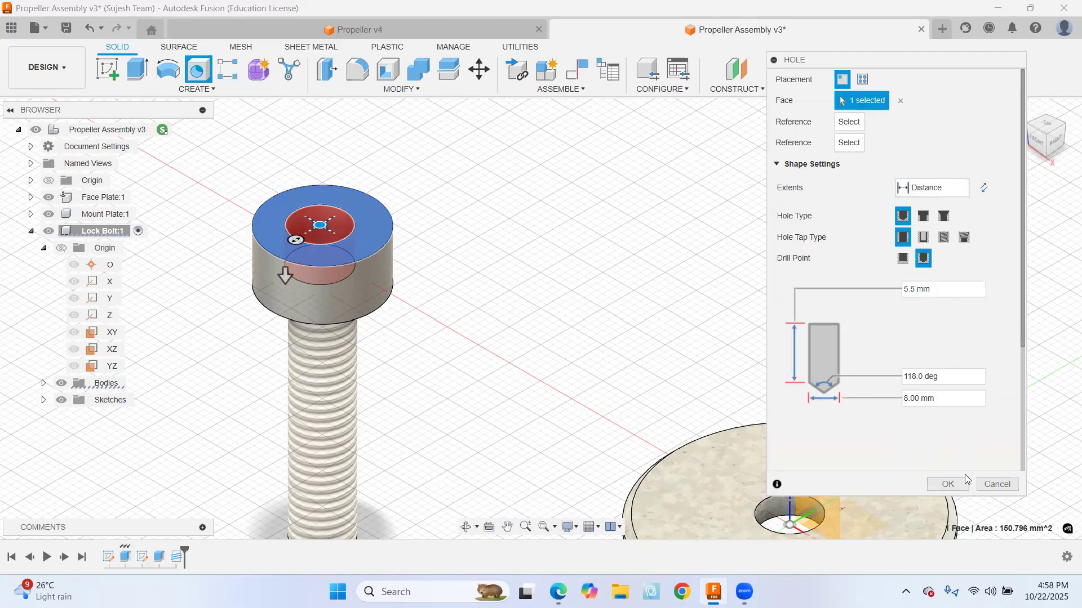
click(949, 485)
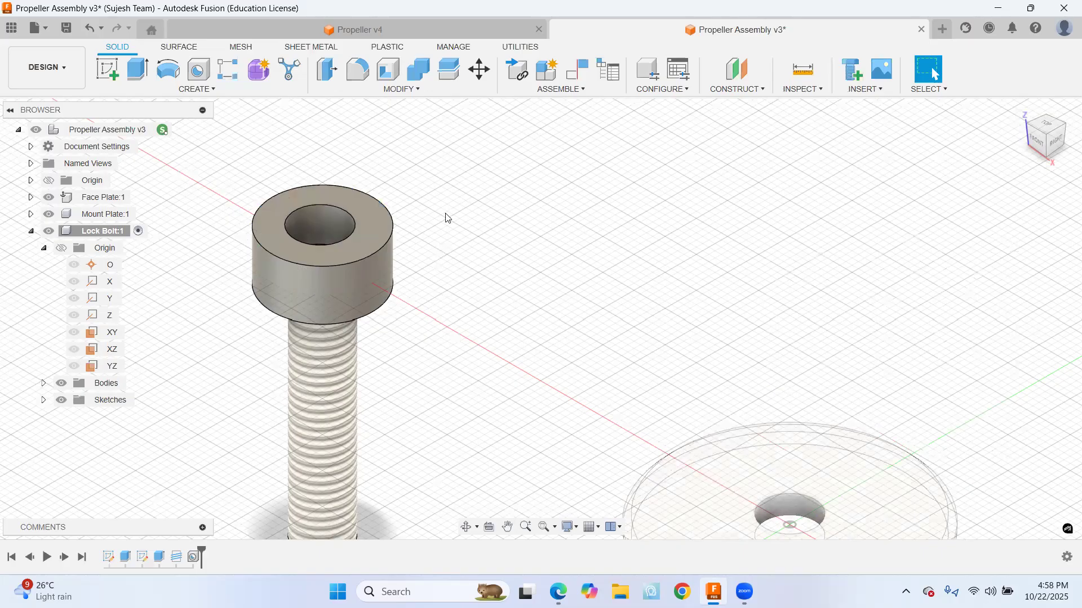
Check the Lock Bolt in the PDF drawing, then chamfer the head's upper outer edge and the shank's lower end edge by 1 mm in Fusion
click(558, 591)
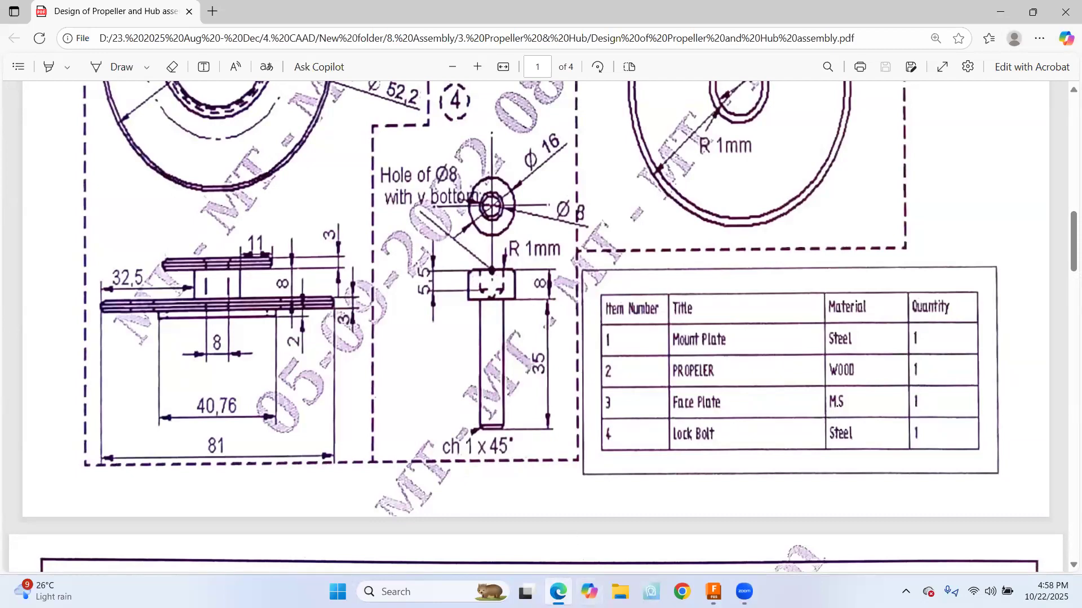
key(alt+Tab)
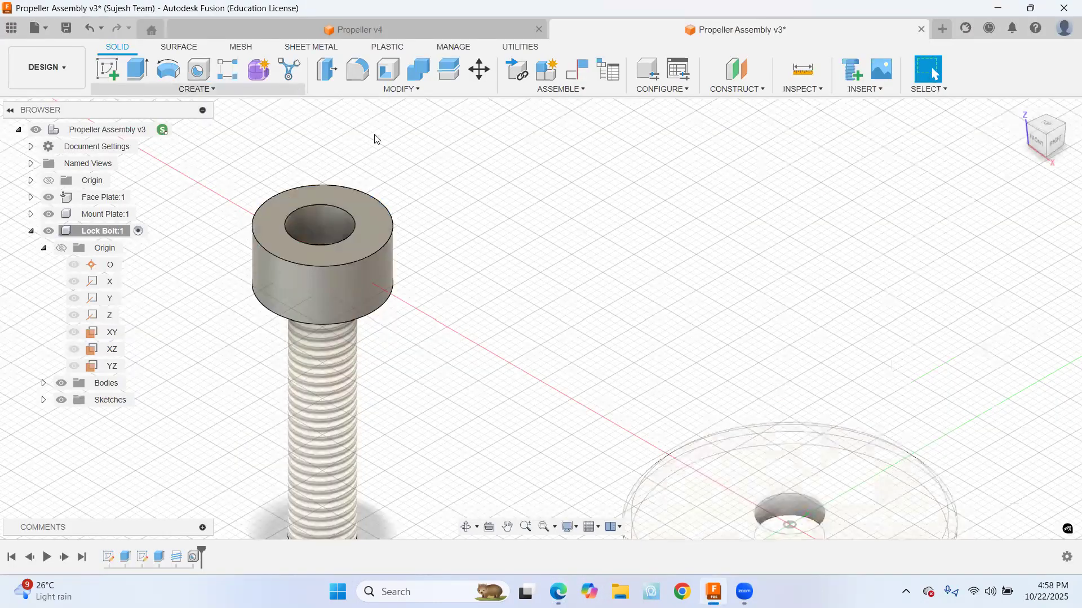
click(395, 90)
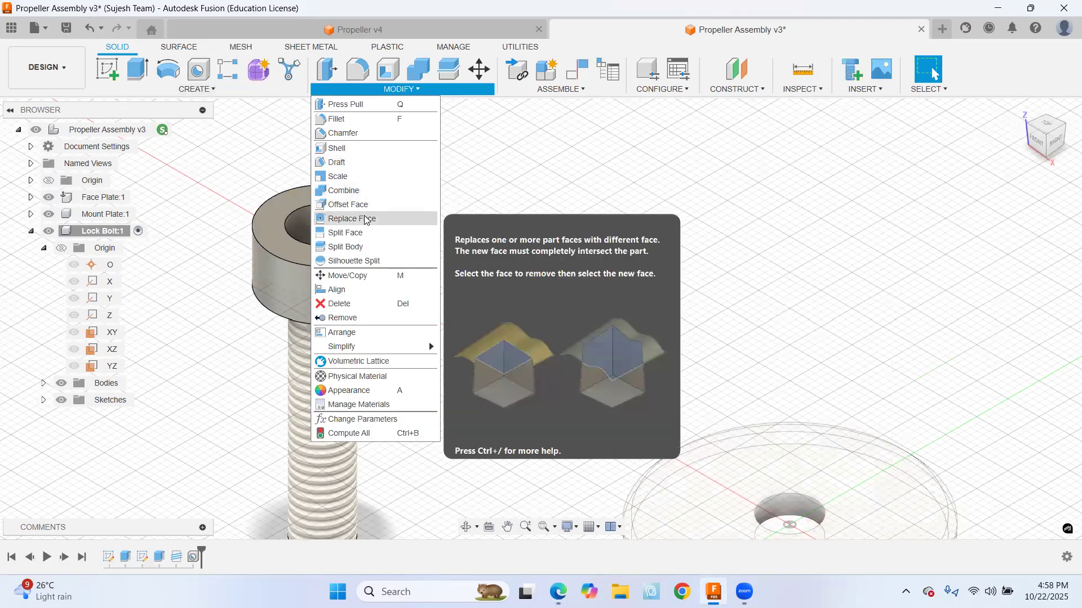
click(344, 133)
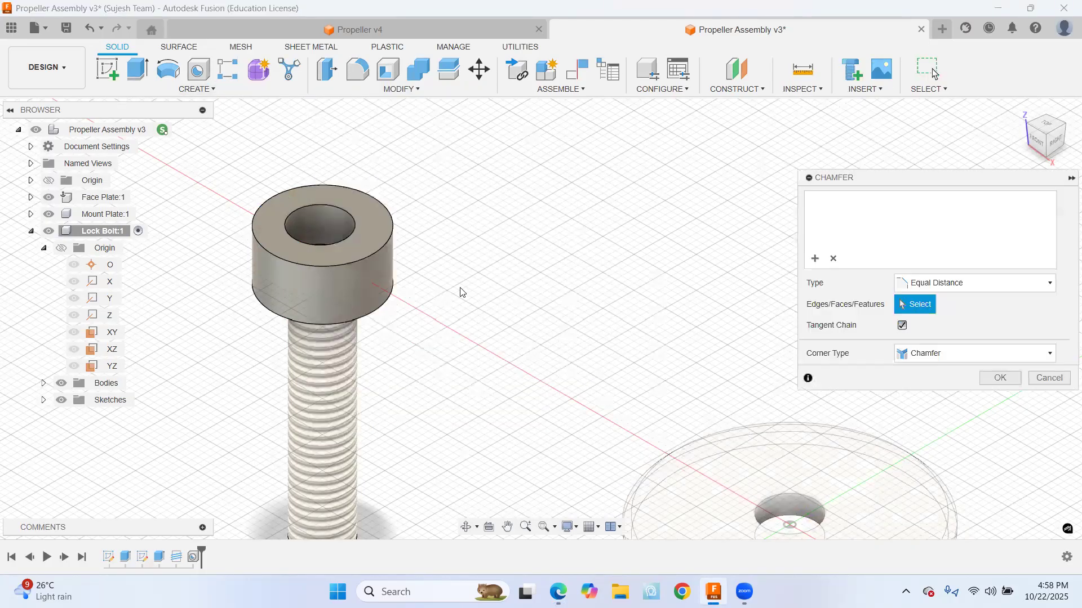
click(392, 240)
middle_drag(426, 293, 432, 255)
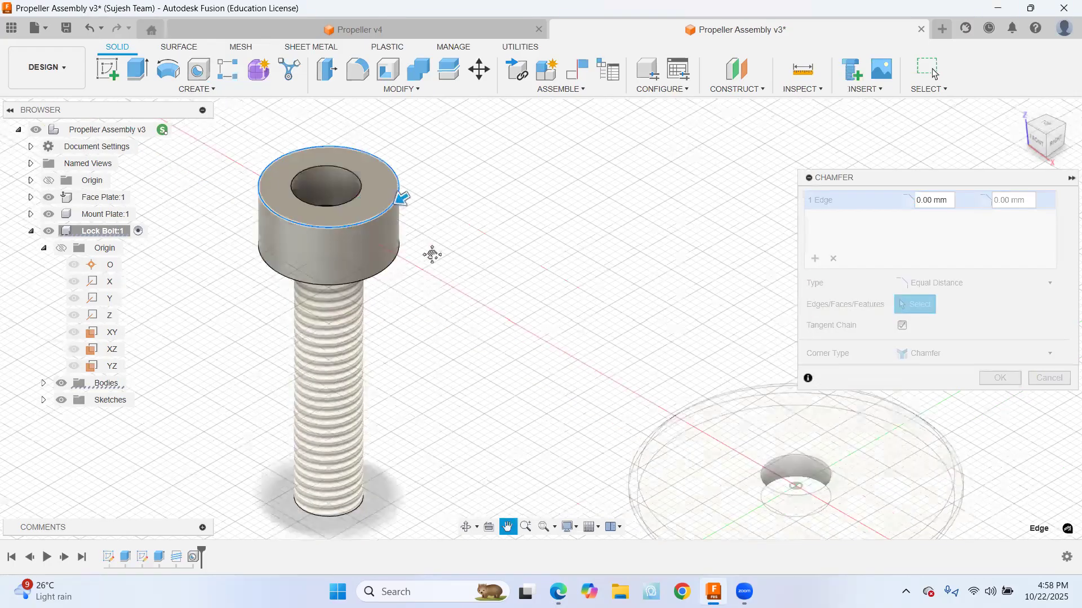
middle_drag(434, 359, 430, 313)
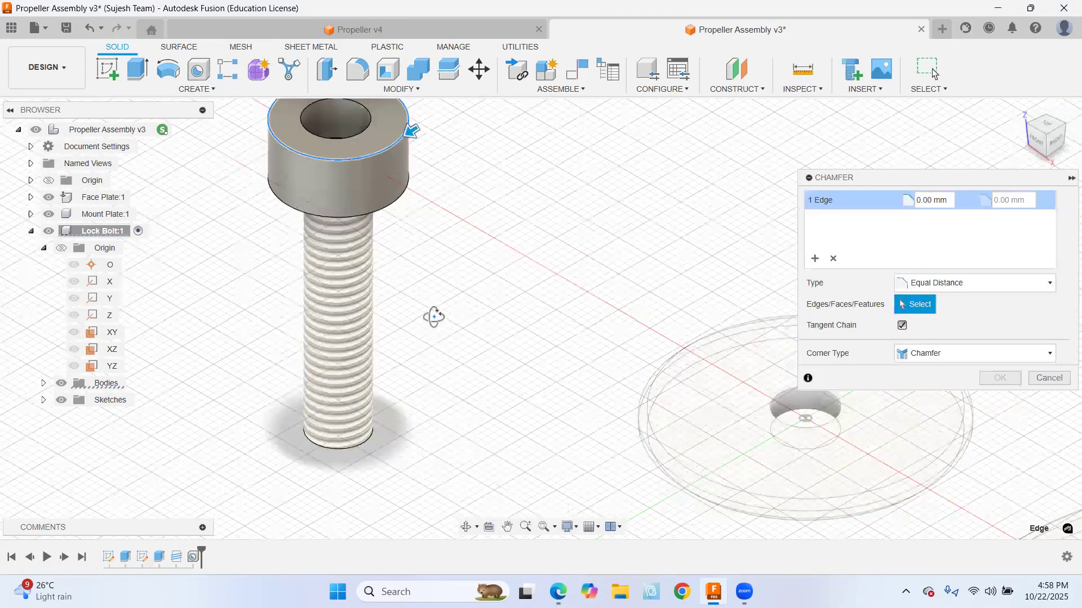
shift+middle_drag(371, 424, 378, 426)
click(373, 425)
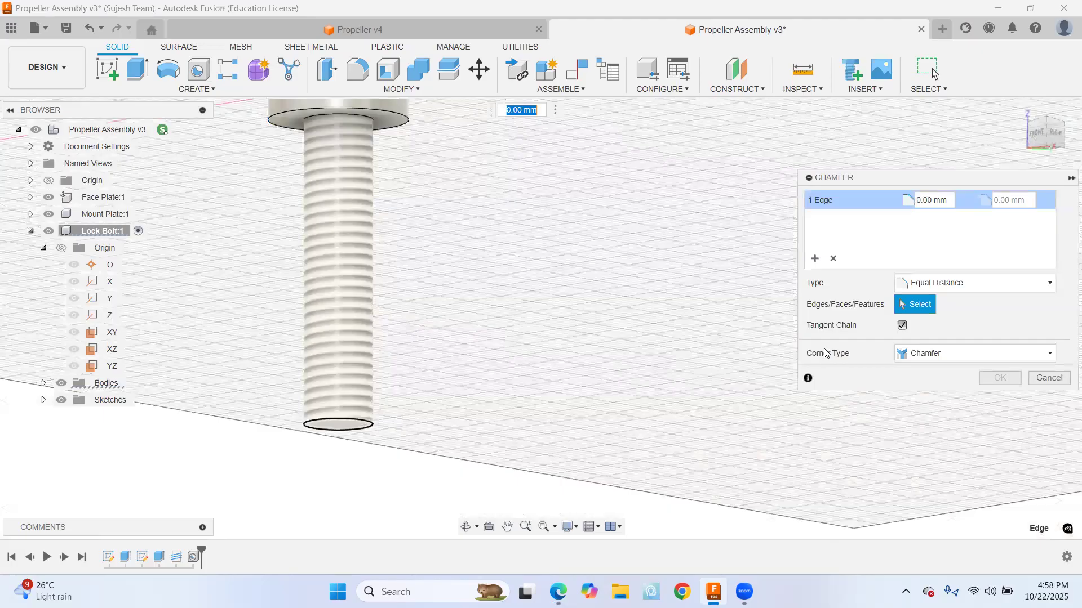
click(917, 201)
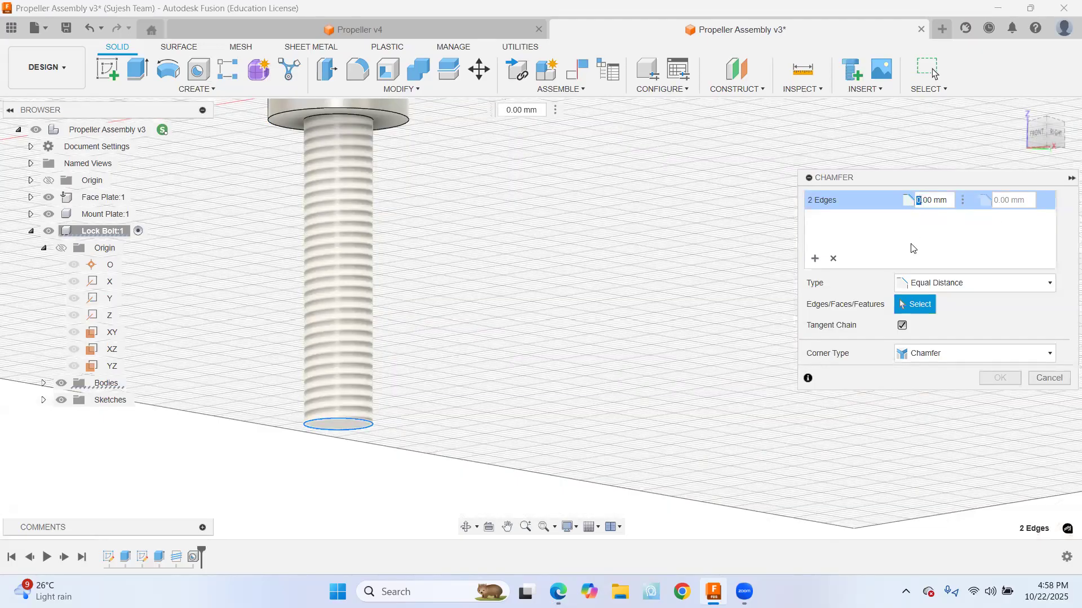
text(1)
click(991, 376)
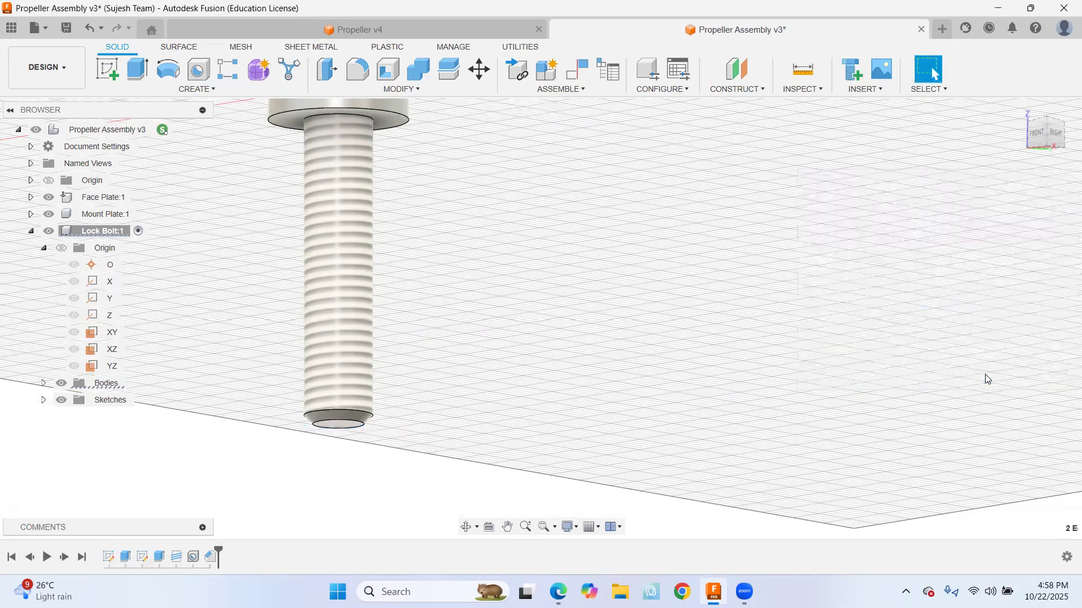
Return to the top-level assembly and spread the Mount Plate and Lock Bolt freely apart from the Face Plate
scroll(464, 226, down, 1)
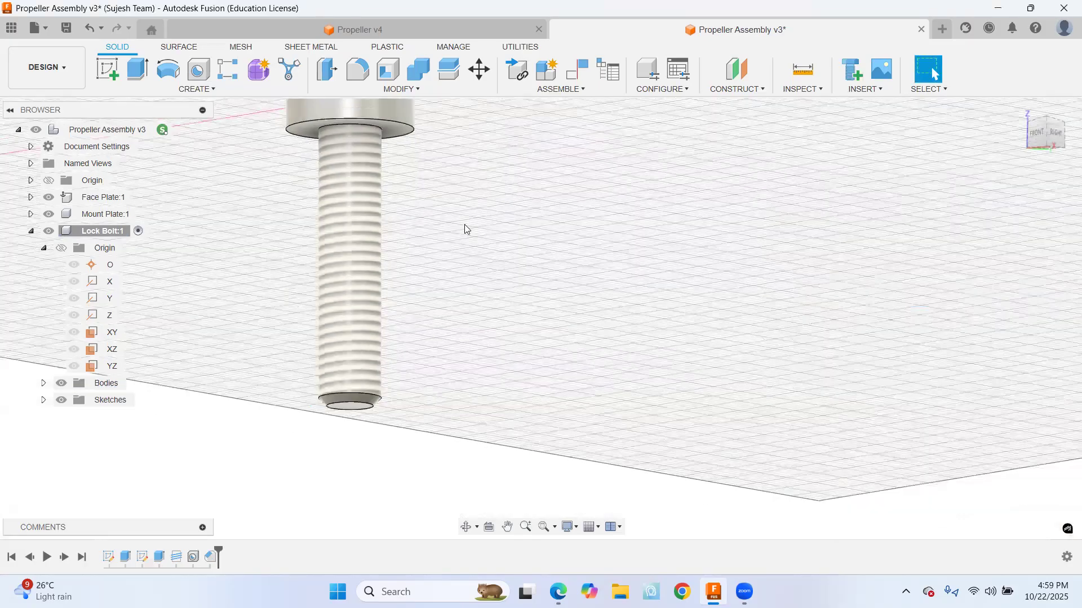
scroll(491, 191, down, 2)
shift+middle_drag(490, 196, 532, 275)
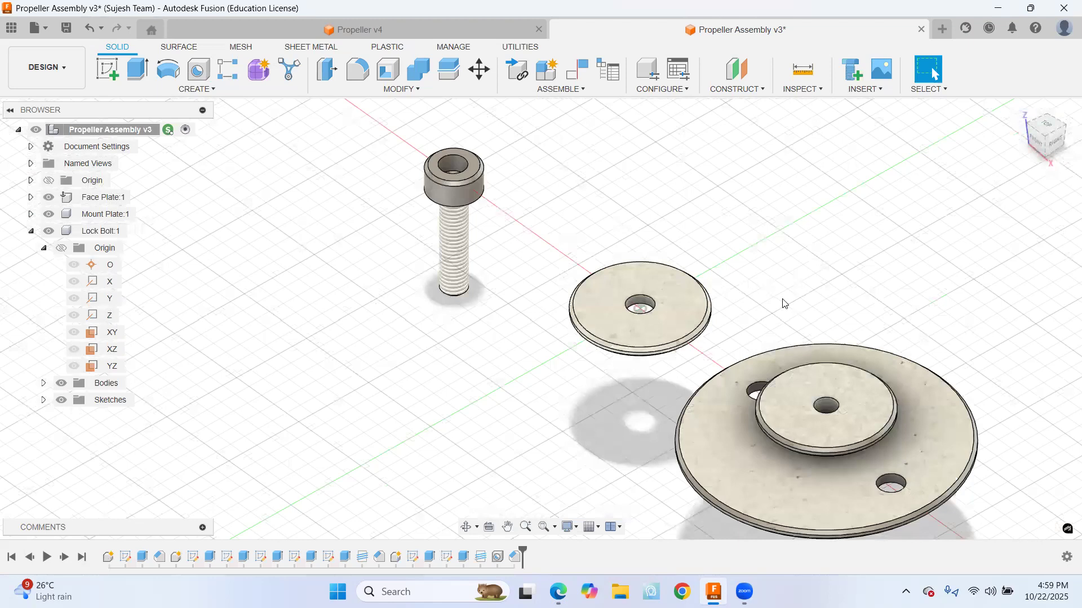
scroll(784, 304, down, 2)
drag(857, 252, 435, 270)
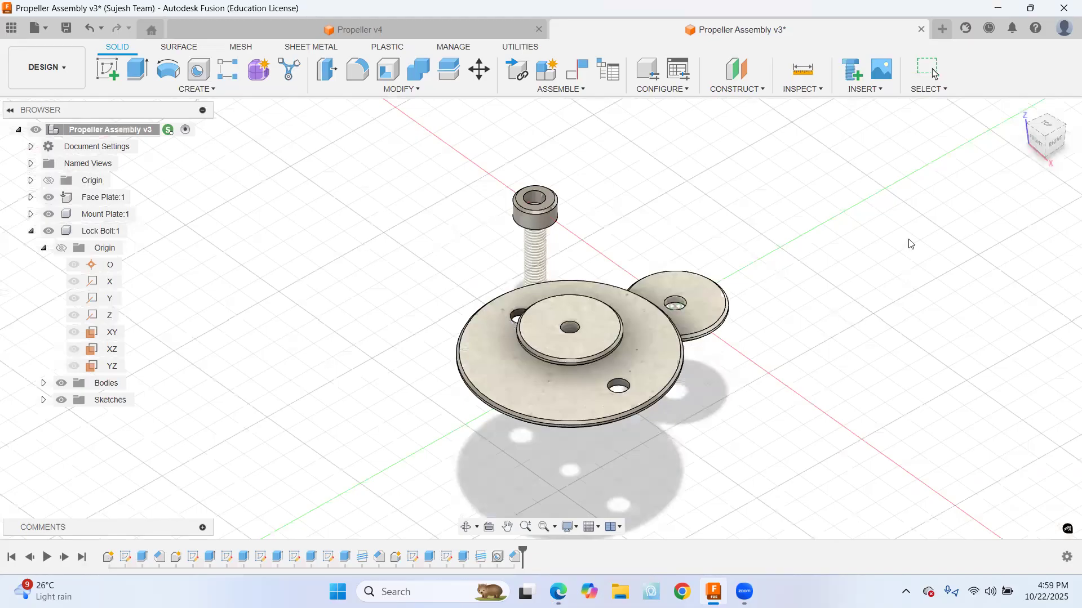
key(ctrl+z)
drag(515, 163, 563, 228)
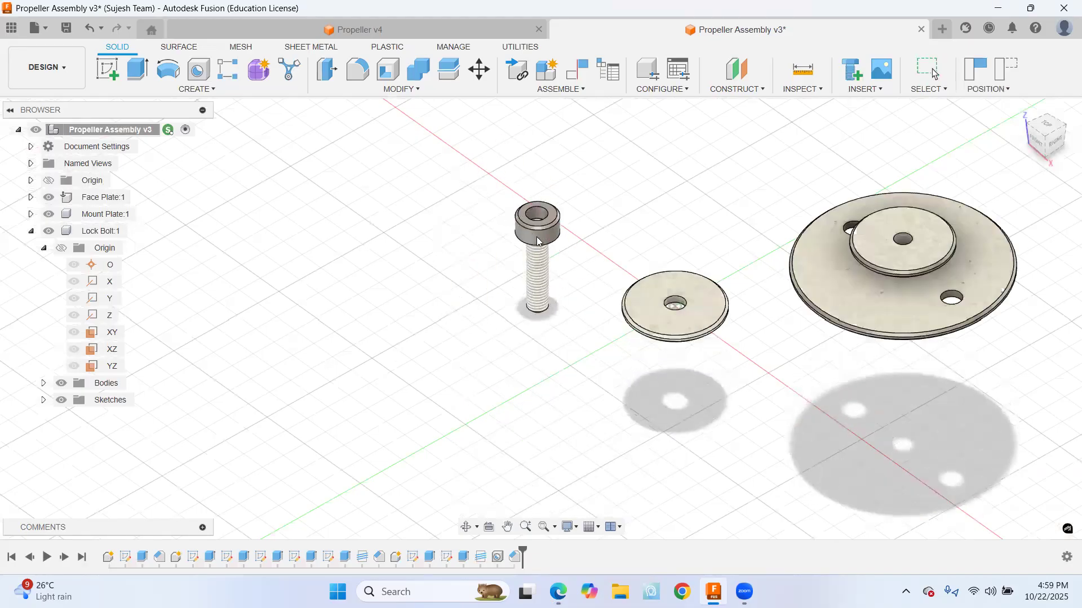
drag(832, 320, 805, 395)
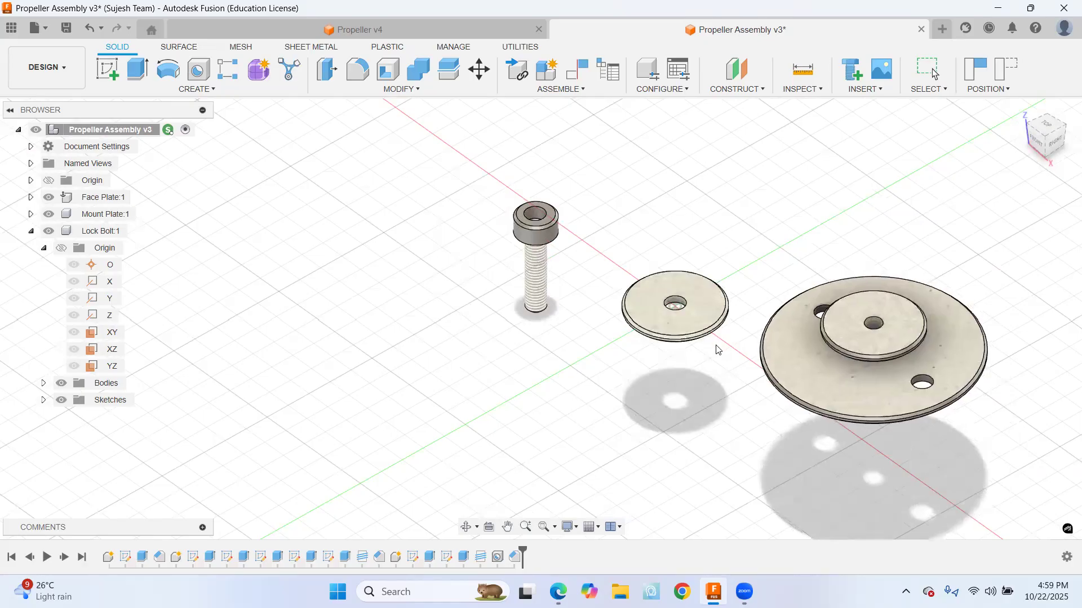
drag(529, 245, 528, 174)
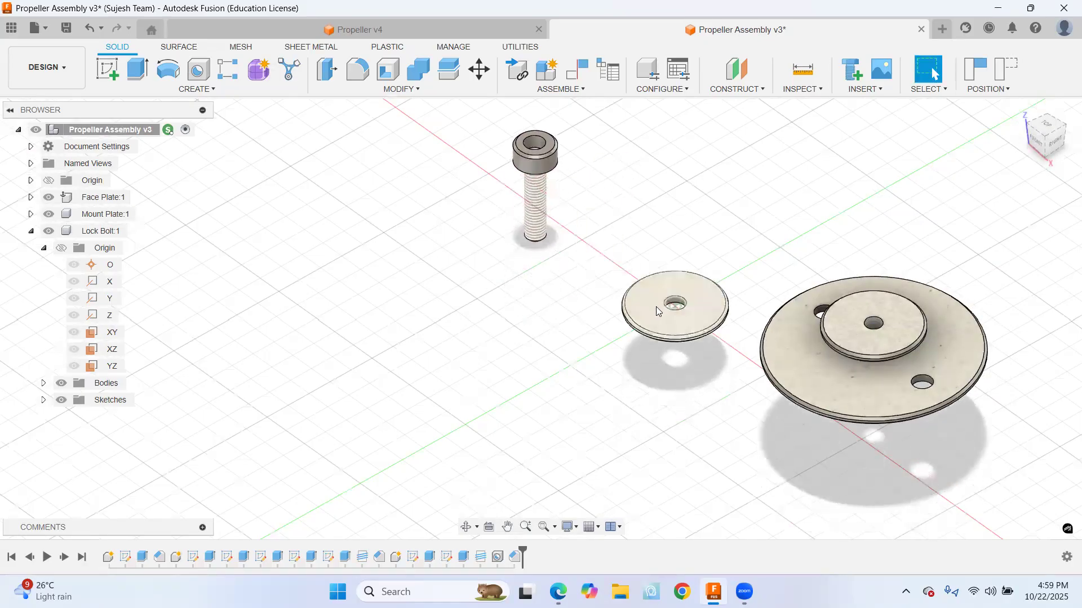
Unground the Face Plate from its parent, then freely reposition it and the Lock Bolt around the origin
click(32, 232)
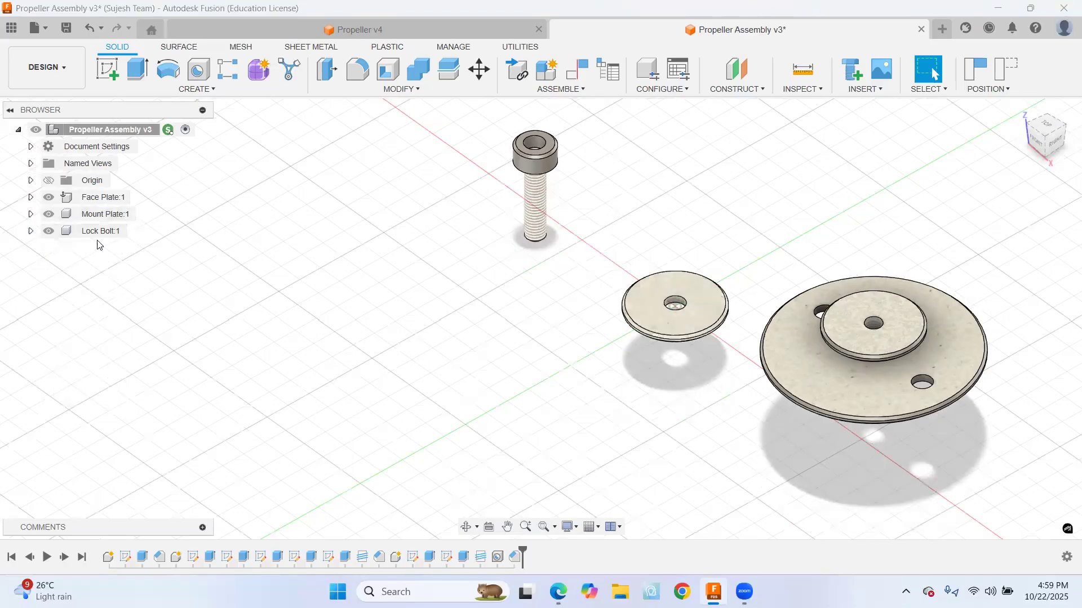
right_click(79, 199)
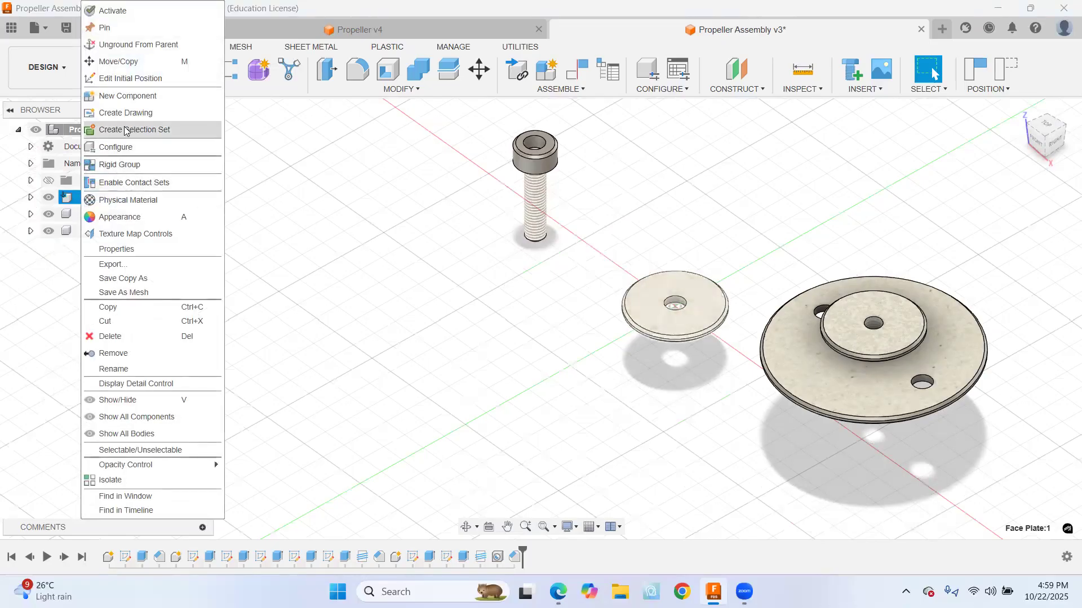
click(138, 47)
mouse_move(647, 314)
mouse_down()
mouse_move(515, 352)
mouse_move(490, 277)
mouse_up()
drag(523, 201, 613, 211)
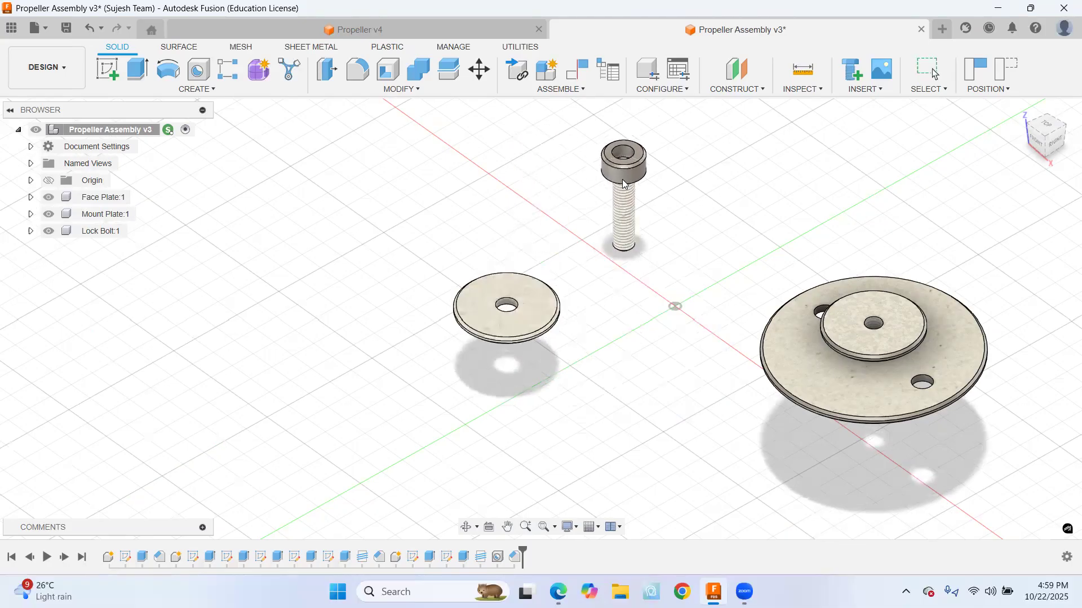
drag(534, 312, 719, 390)
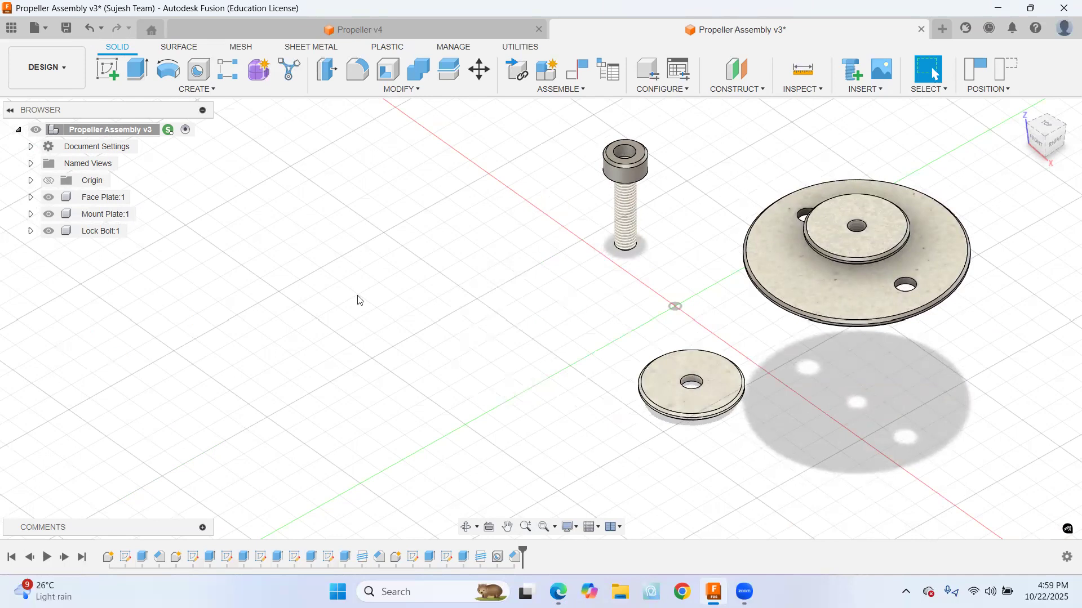
Insert the Propeller design from the project's Propeller/Recording folder, offset 200.748 mm in X and 54.887 mm in Z
click(11, 29)
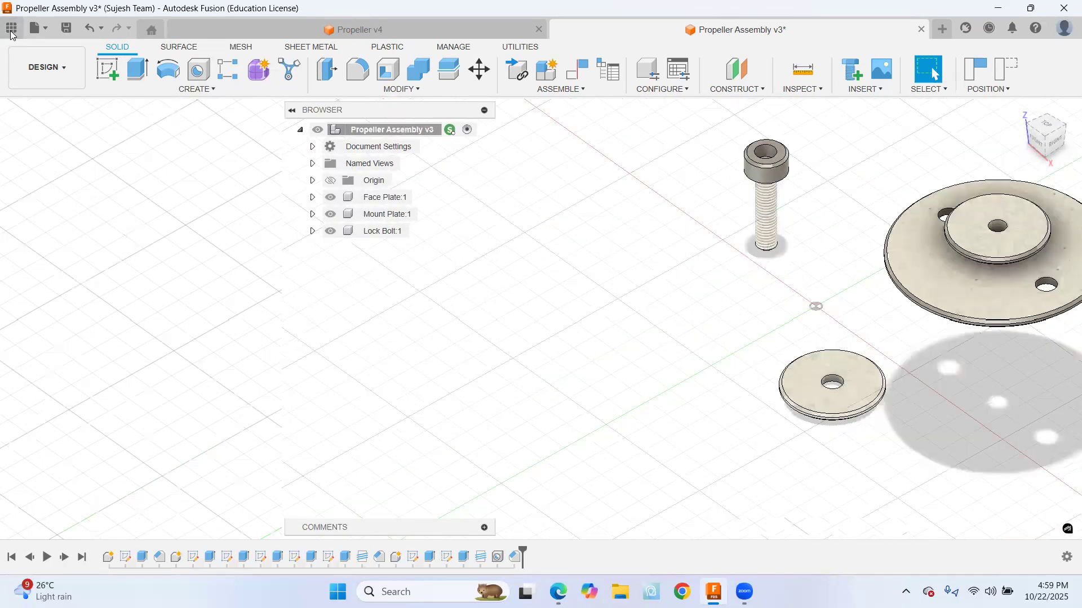
click(12, 30)
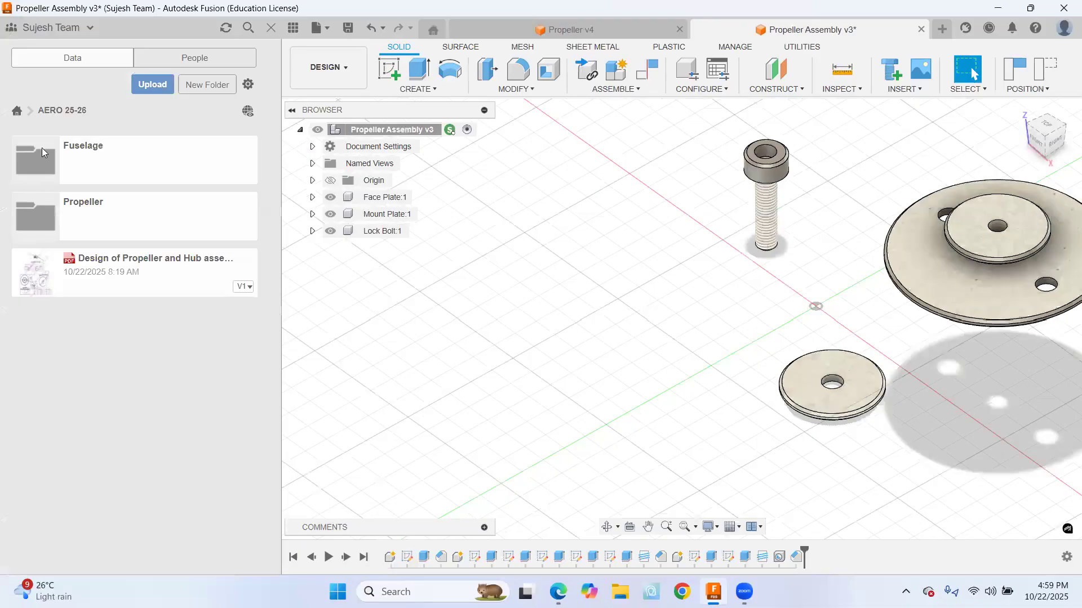
click(39, 211)
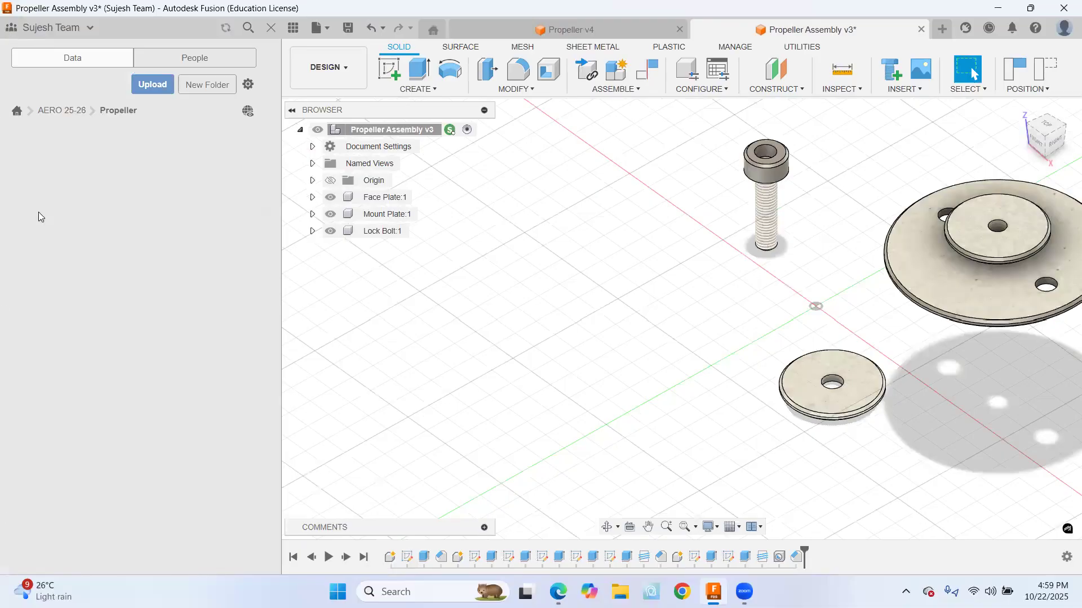
click(41, 171)
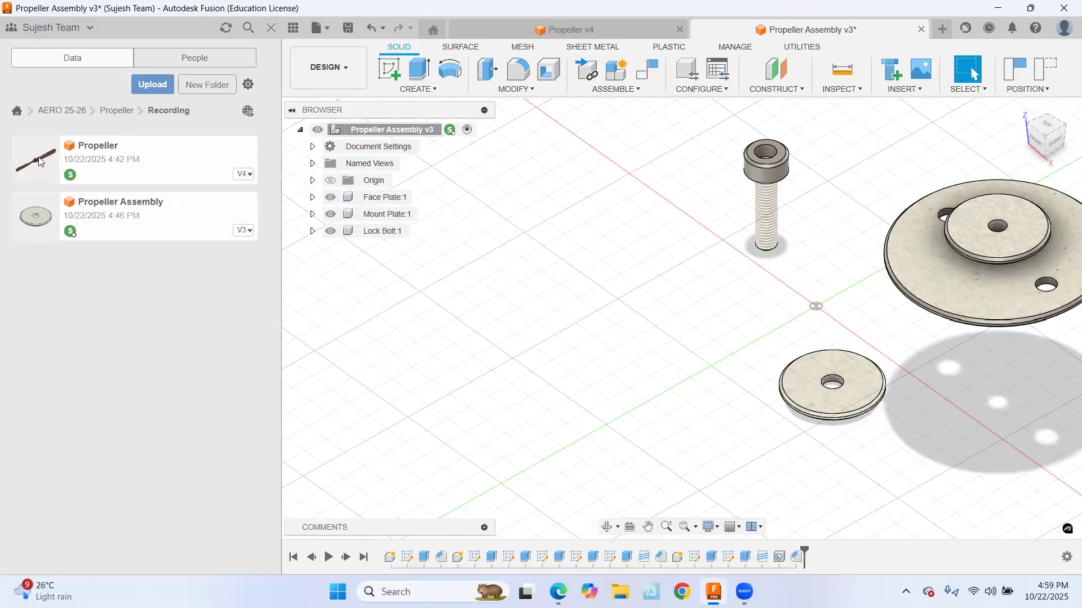
right_click(39, 162)
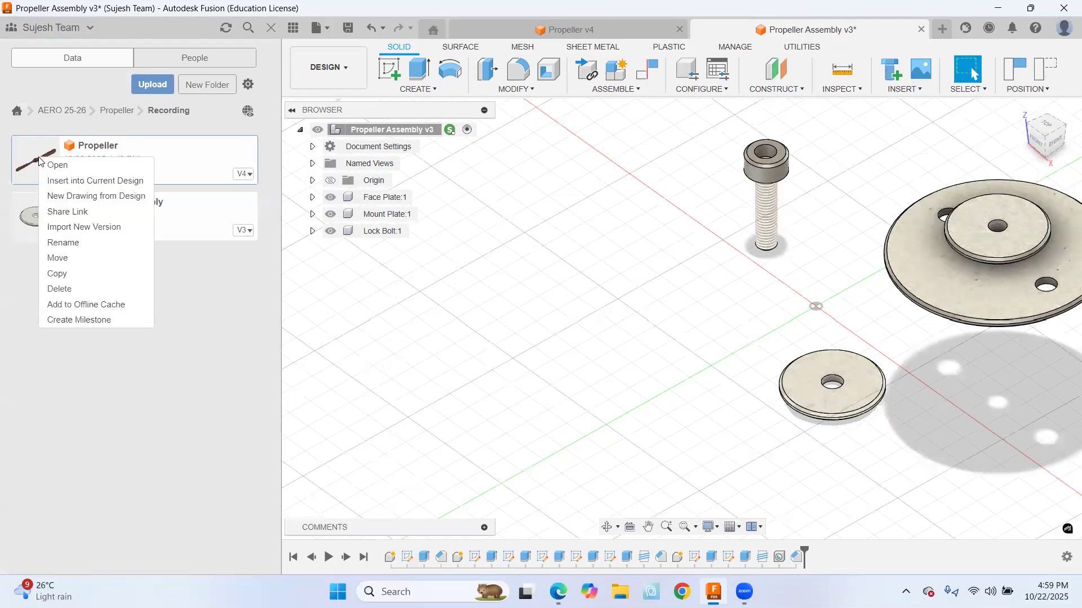
click(80, 181)
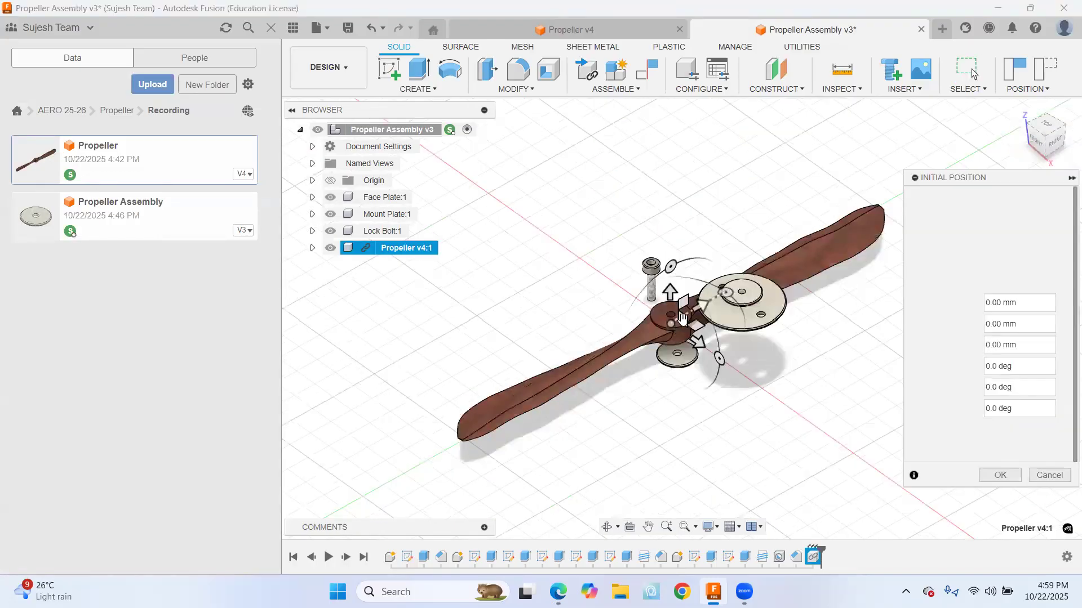
drag(681, 320, 829, 378)
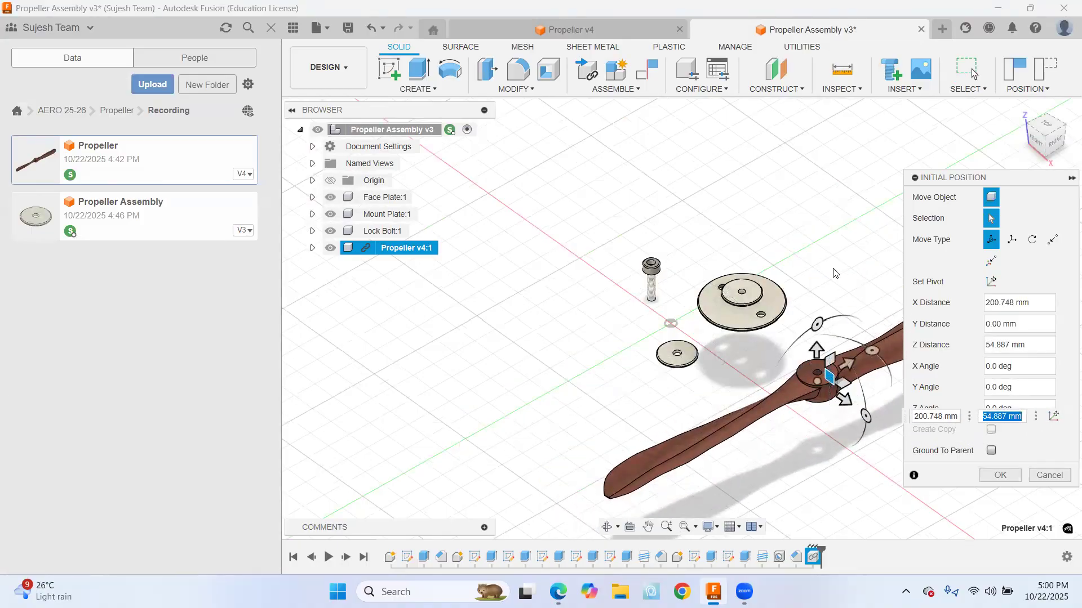
click(1002, 476)
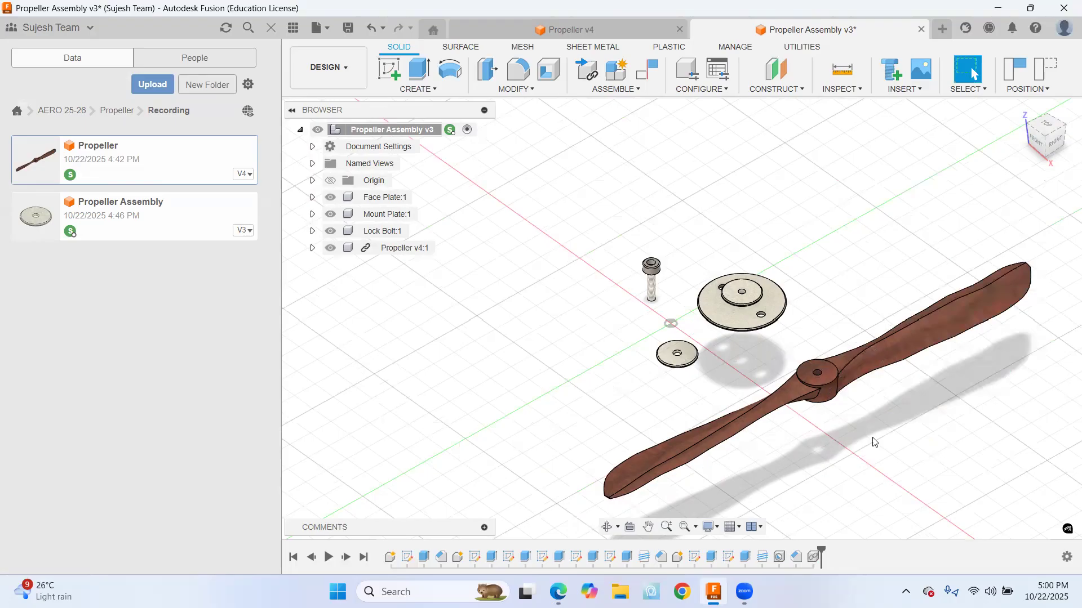
Rearrange the Lock Bolt, Mount Plate, Face Plate and Propeller so that all four components sit clear of one another
drag(652, 270, 583, 253)
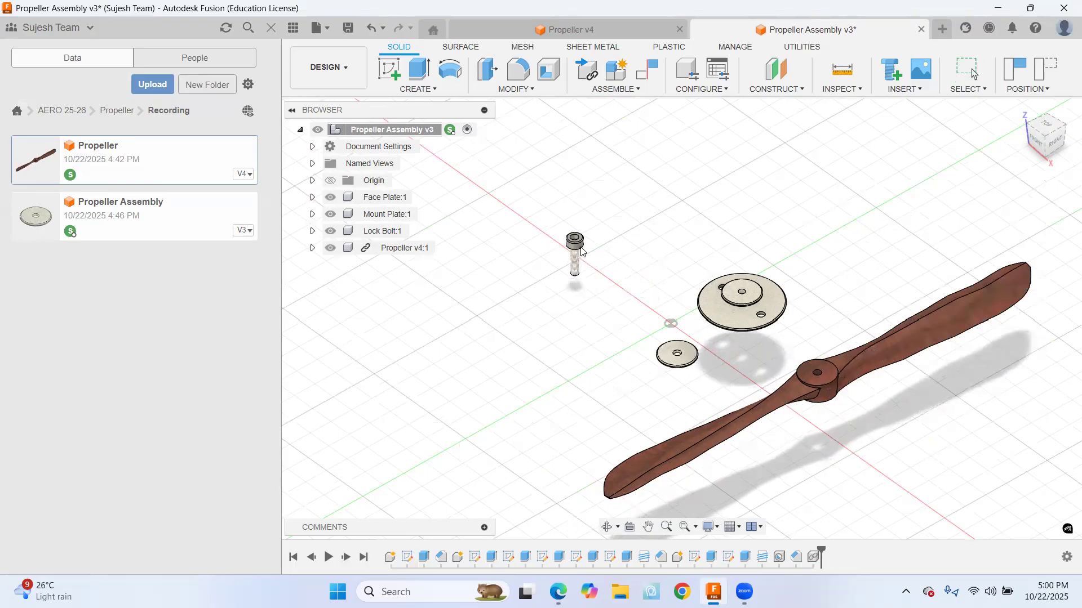
drag(757, 321, 700, 254)
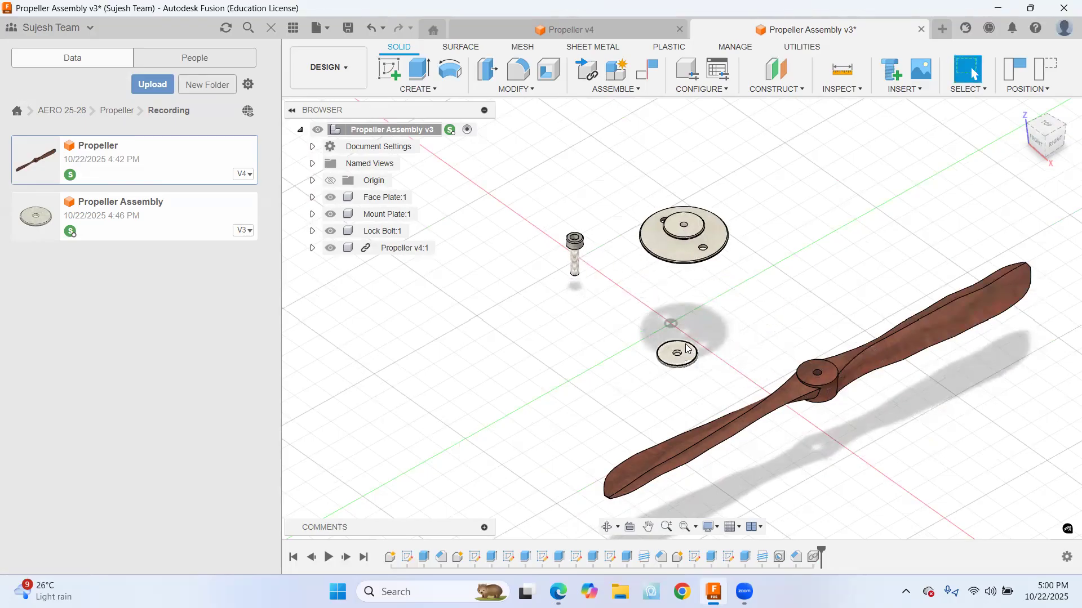
drag(629, 343, 614, 343)
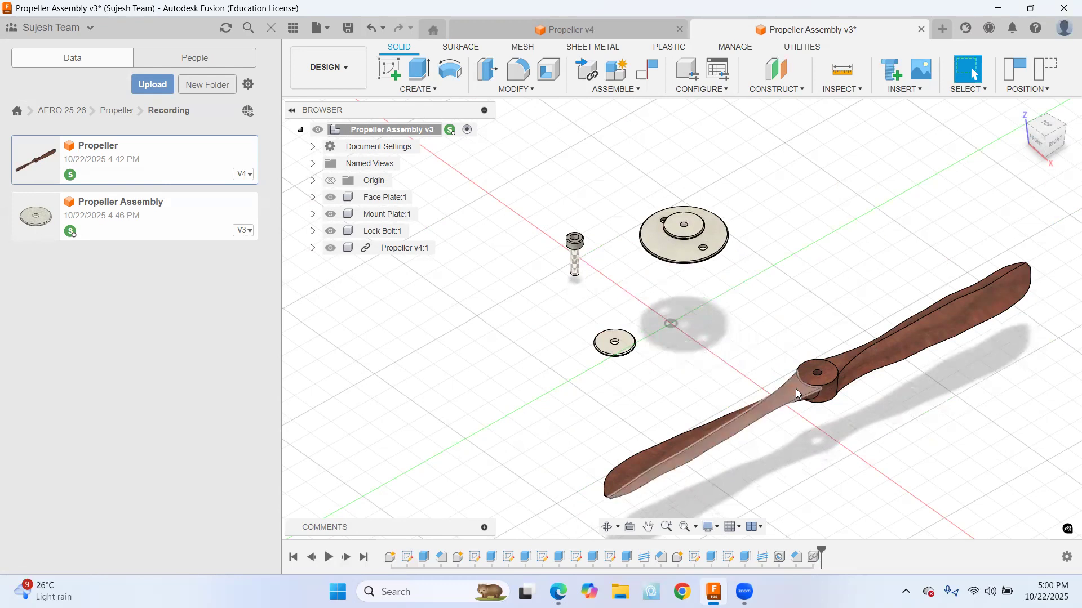
drag(780, 409, 751, 359)
drag(689, 234, 728, 256)
drag(628, 345, 597, 346)
drag(579, 279, 596, 278)
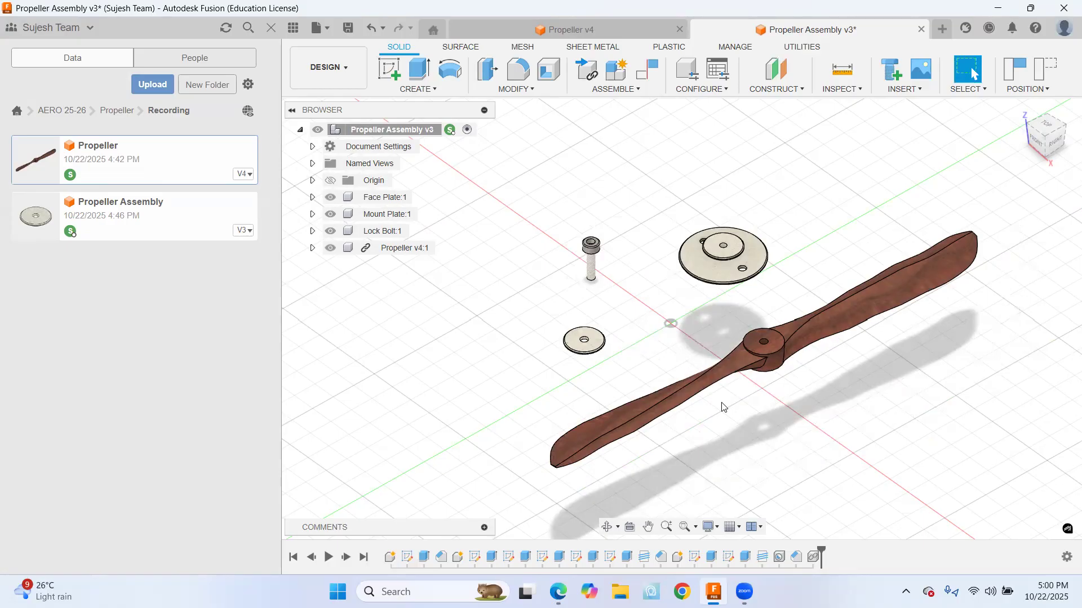
Move the Mount Plate close to the origin and ground it to its parent, updating its initial position
drag(711, 262, 655, 336)
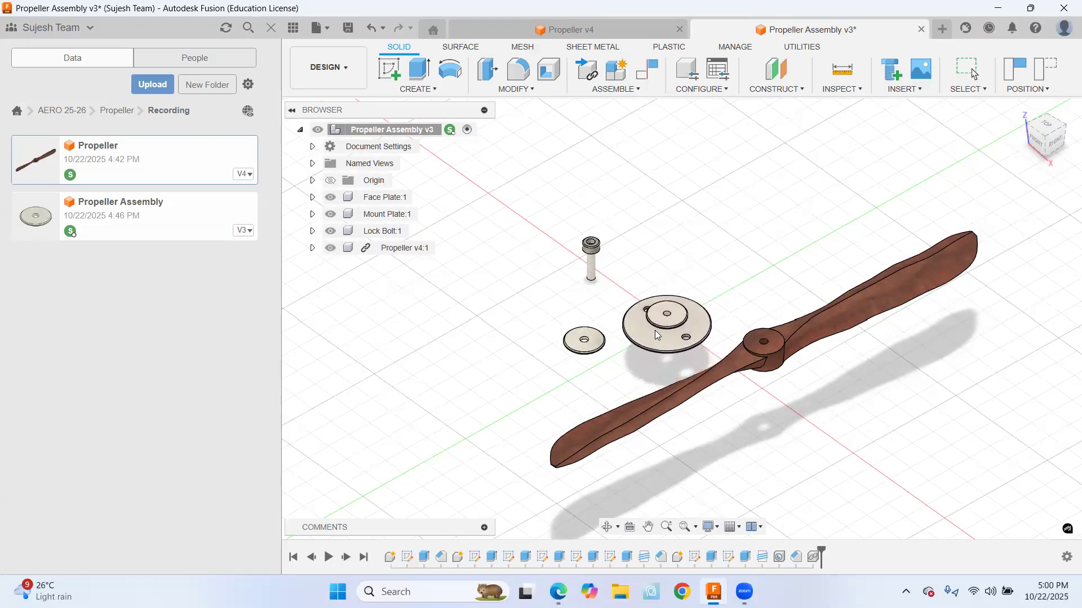
drag(655, 331, 653, 331)
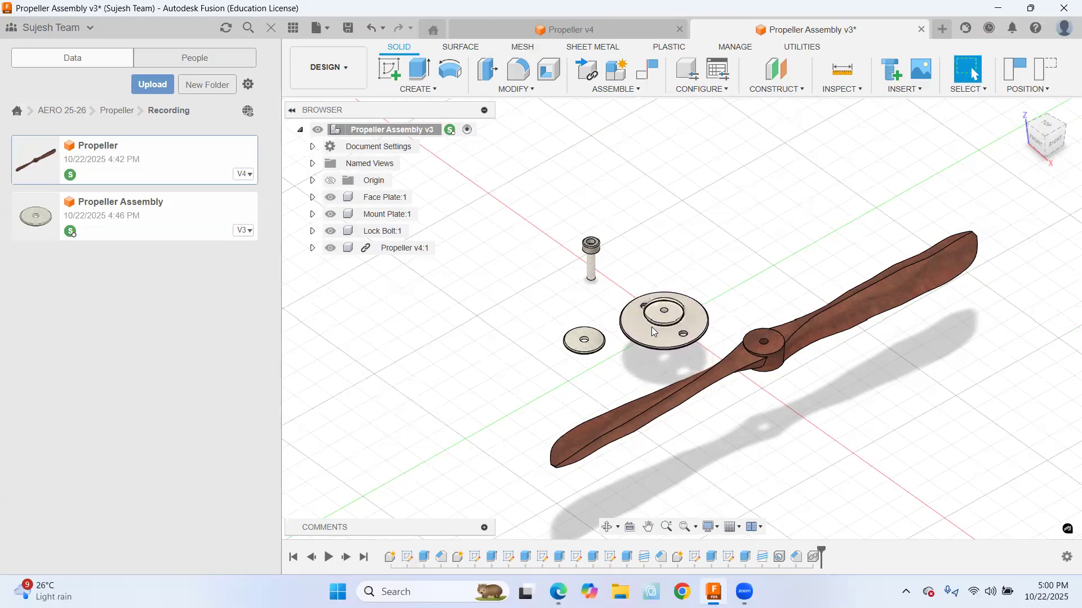
right_click(388, 217)
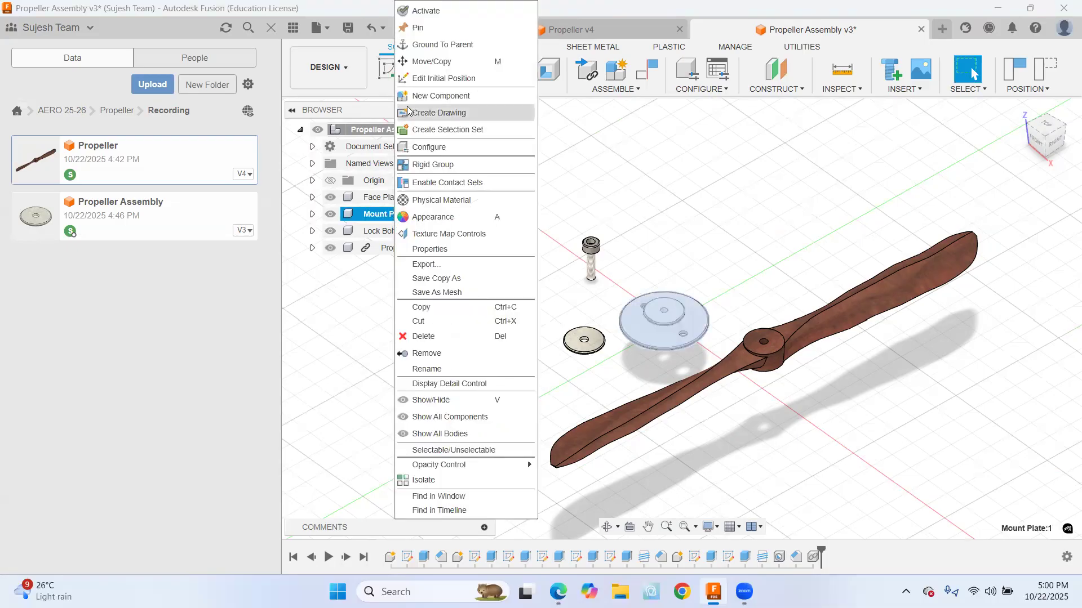
click(445, 45)
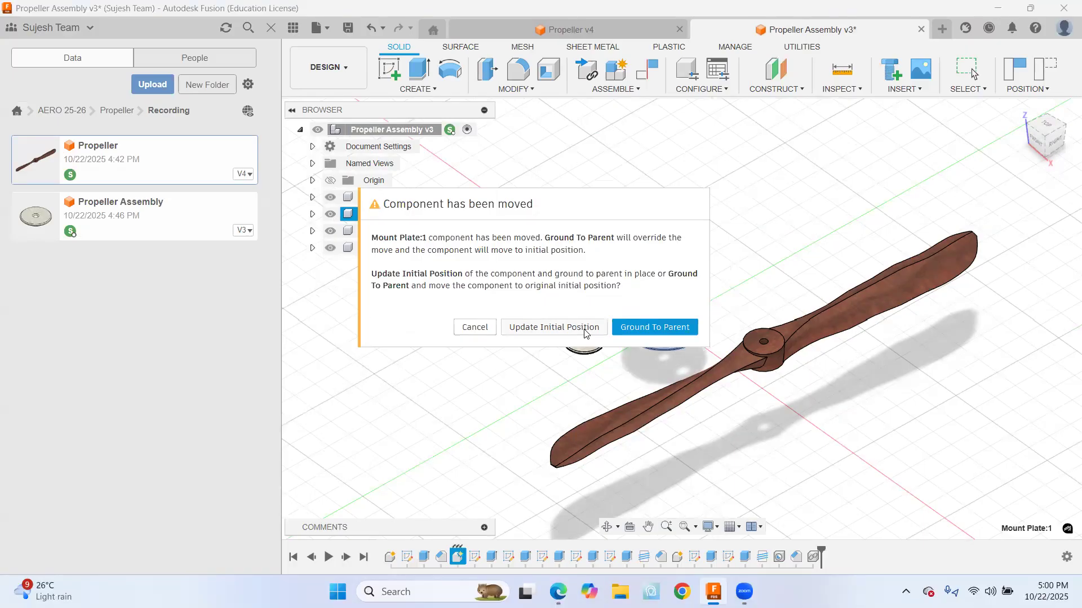
click(586, 327)
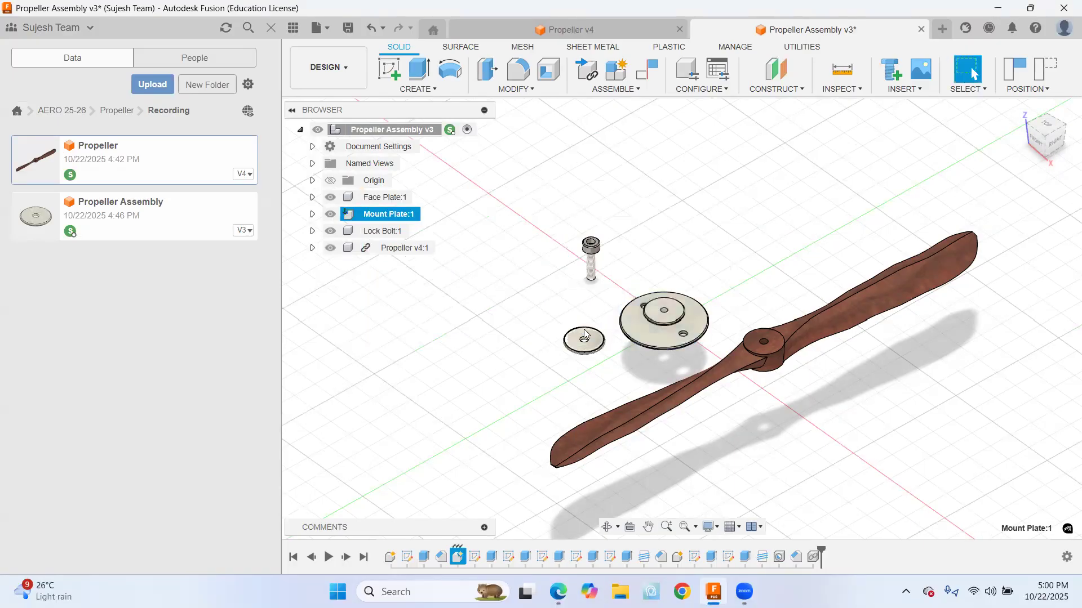
click(613, 365)
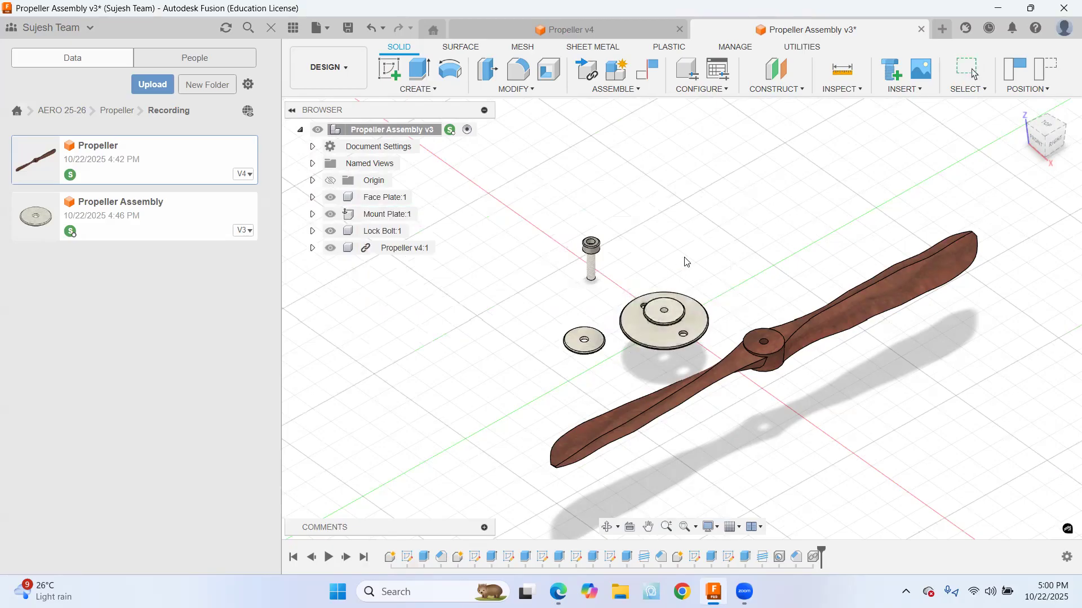
Freely reposition the Propeller, Face Plate and Lock Bolt farther away from the grounded Mount Plate
drag(742, 357, 780, 338)
drag(583, 348, 555, 332)
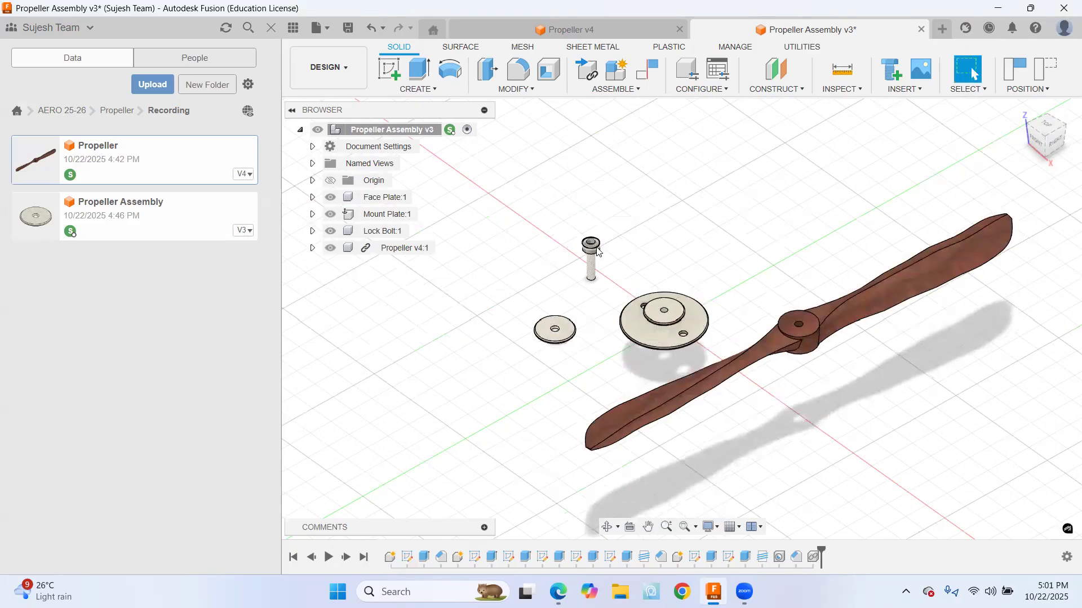
drag(591, 265, 611, 226)
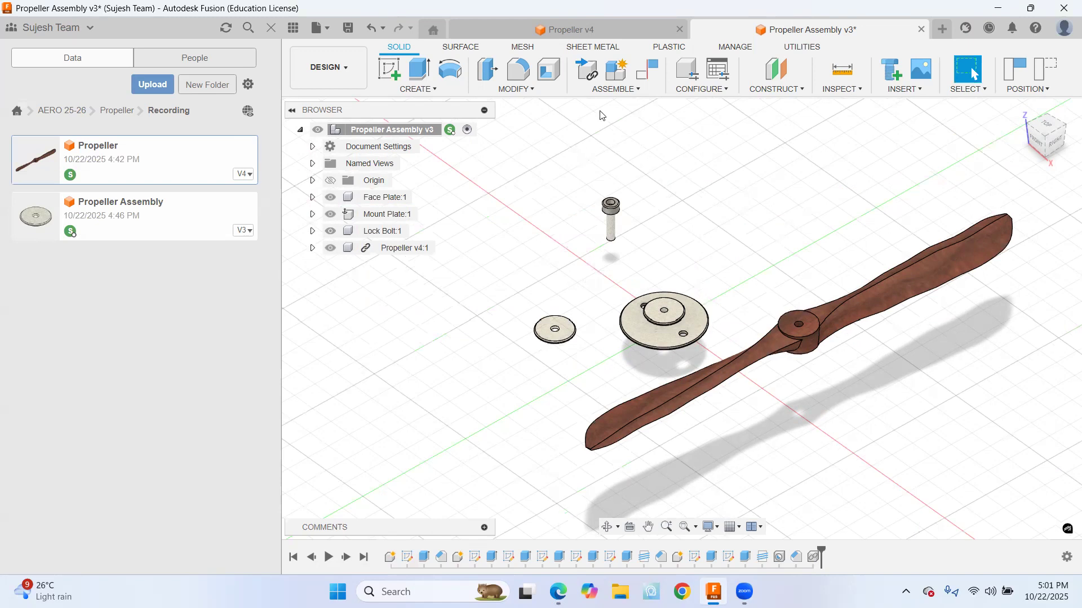
click(616, 88)
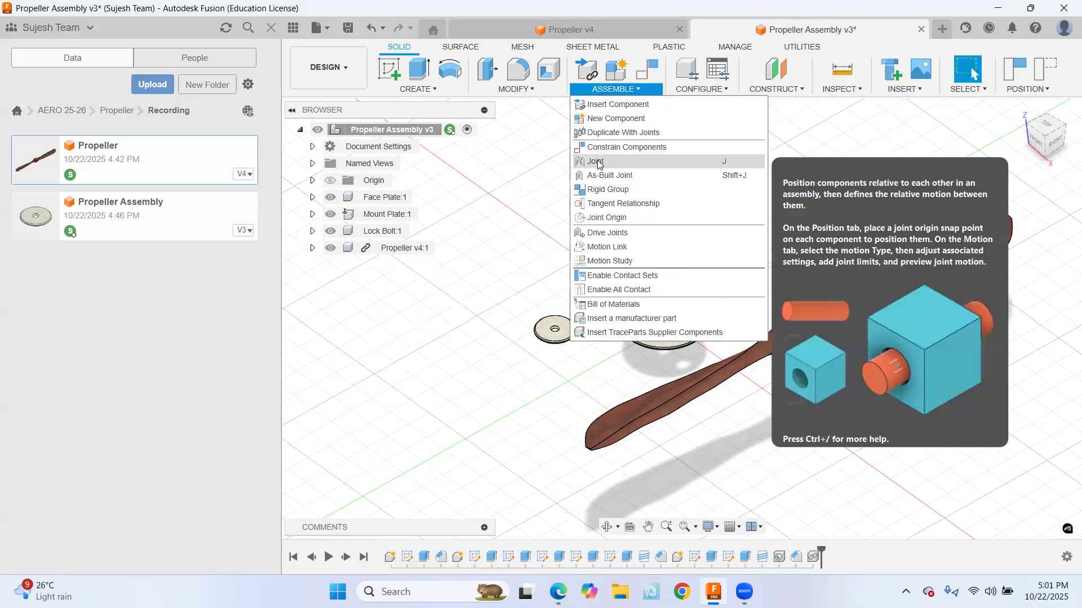
click(598, 161)
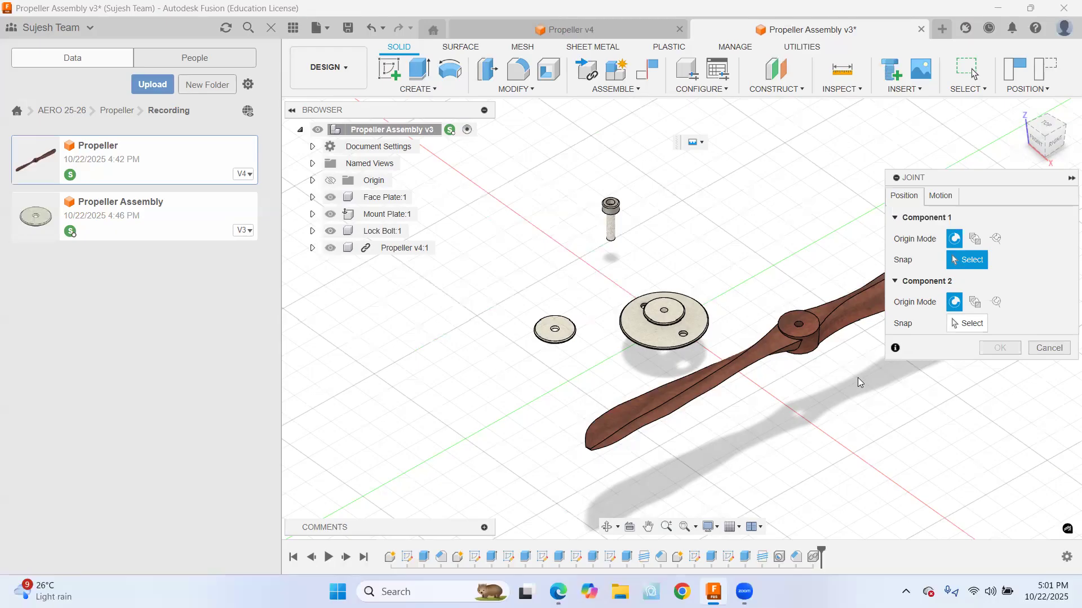
scroll(801, 313, up, 5)
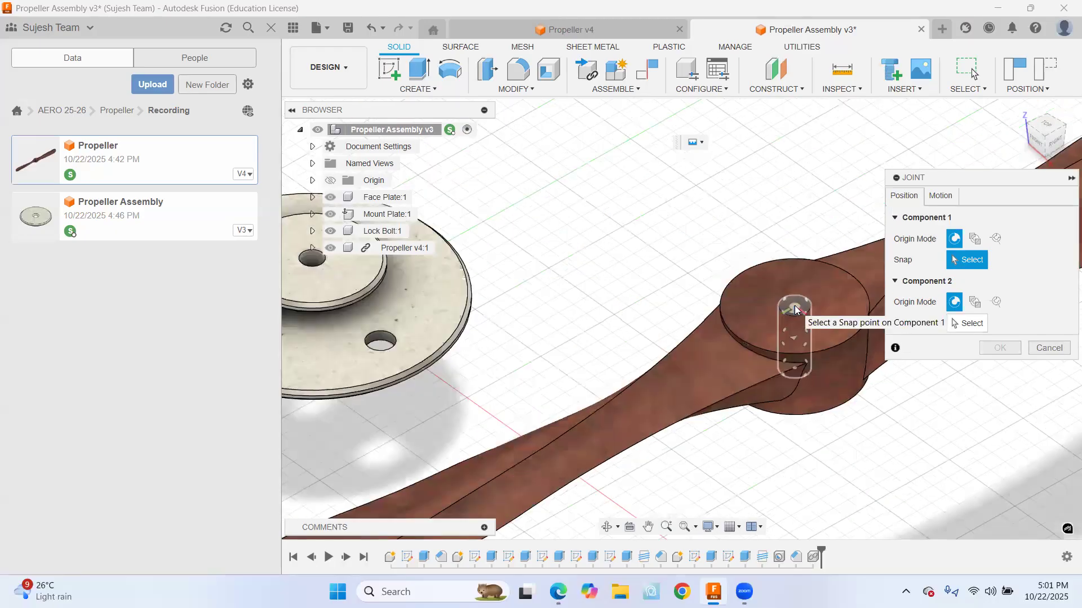
click(795, 310)
middle_drag(612, 292, 699, 310)
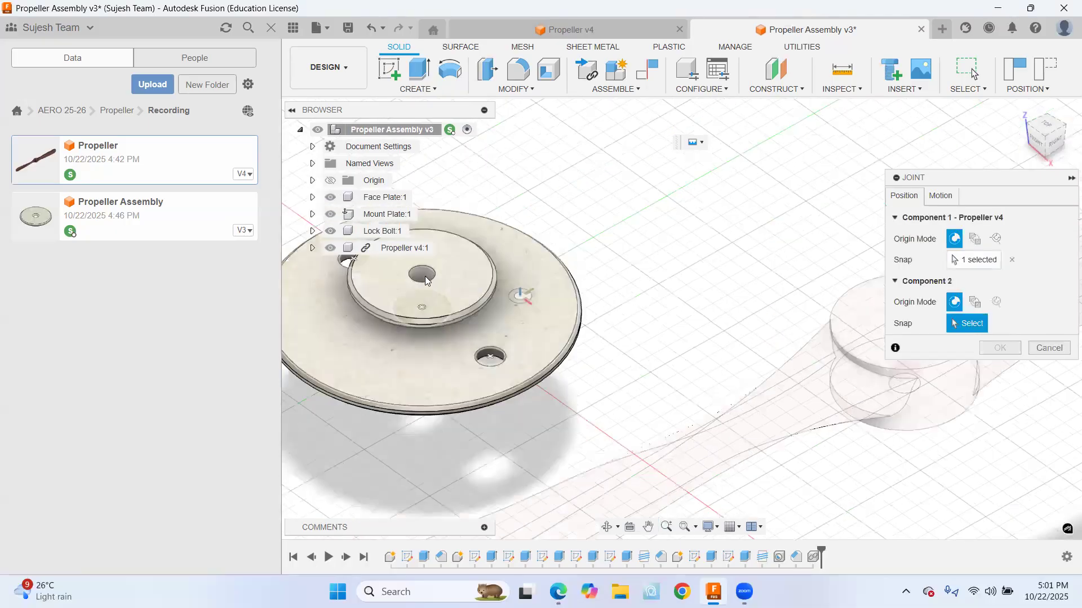
click(425, 279)
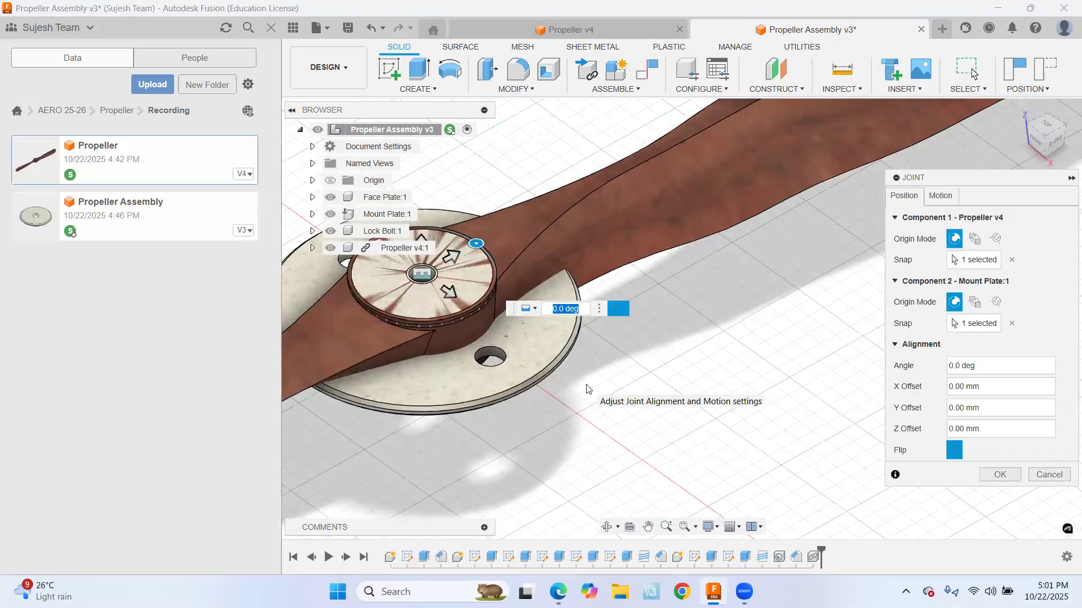
key(Escape)
middle_drag(911, 473, 875, 367)
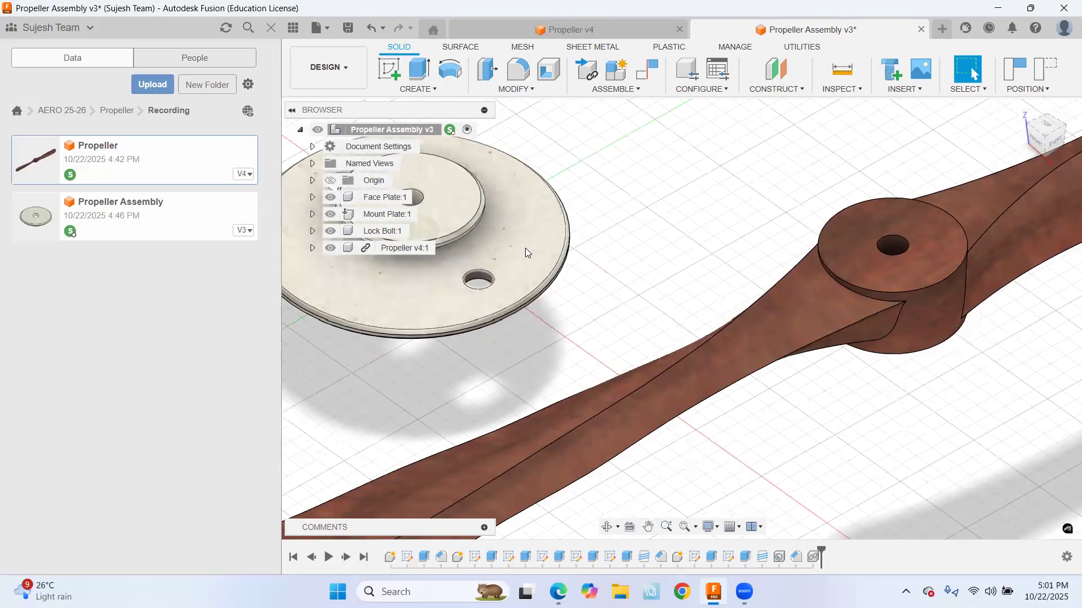
Start a joint that snaps the underside centre of the Propeller's hub bore onto the top centre of the Mount Plate's central hole
click(613, 88)
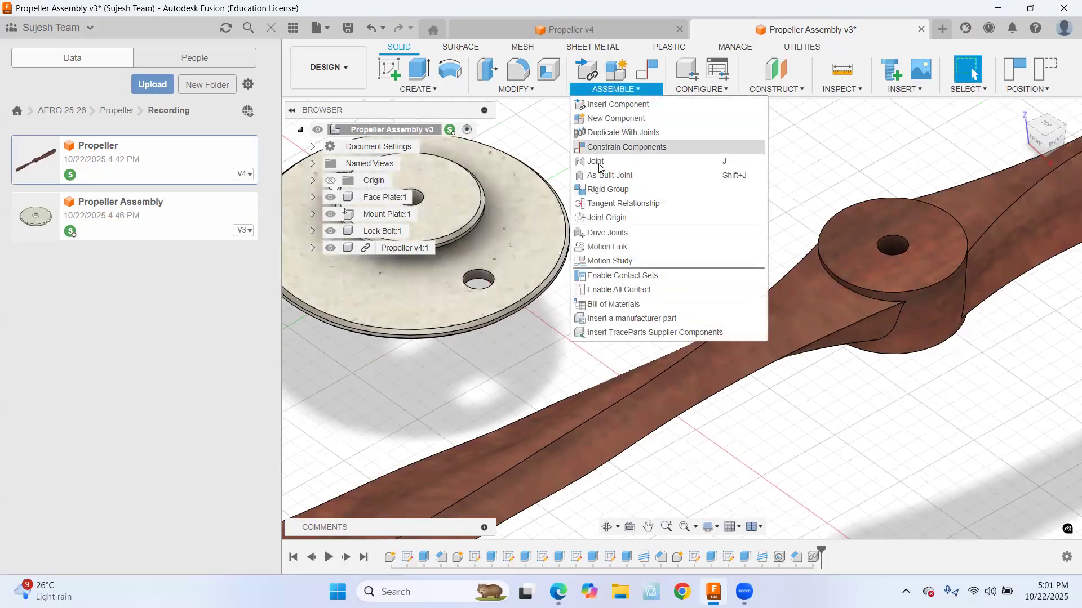
click(598, 161)
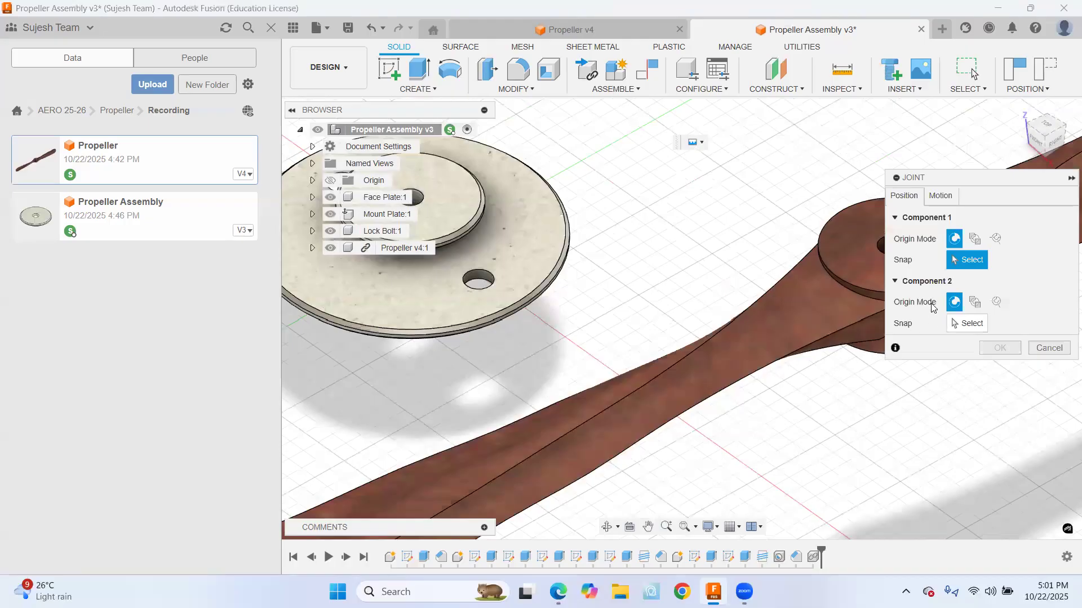
drag(975, 177, 1065, 307)
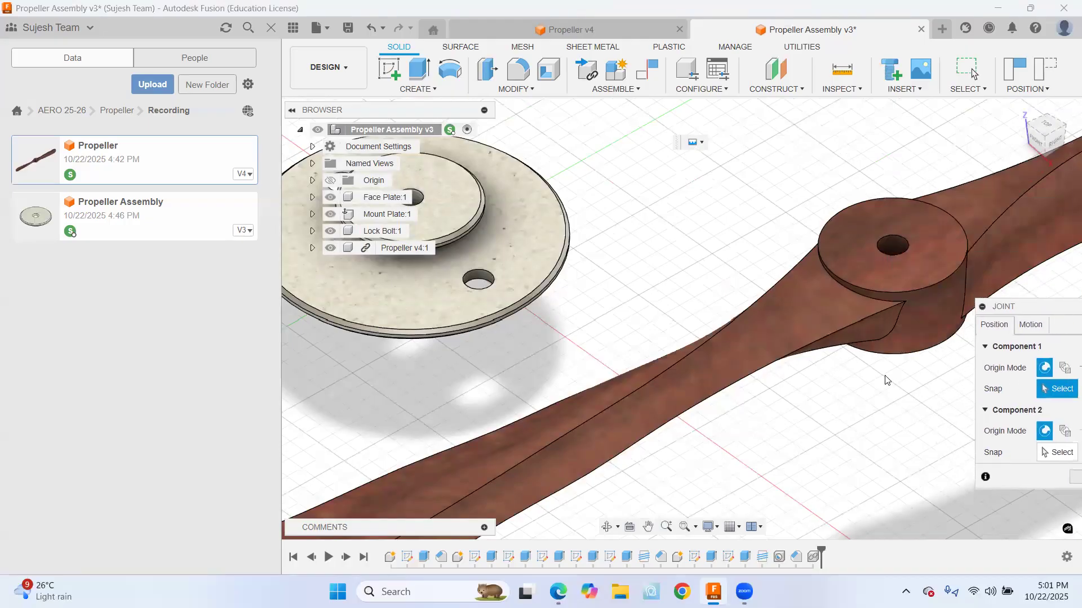
click(867, 335)
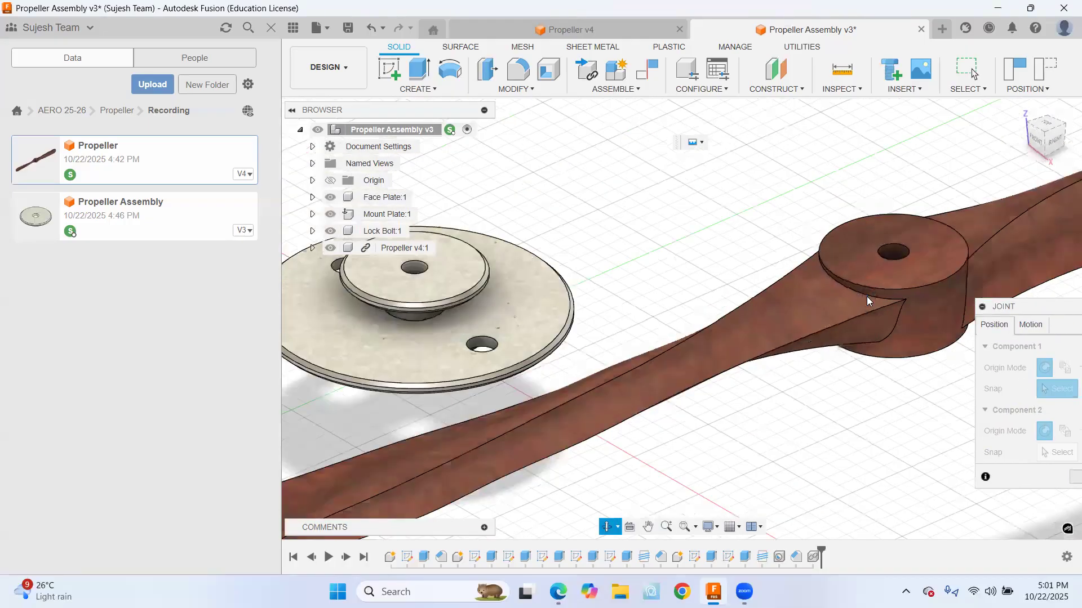
click(897, 395)
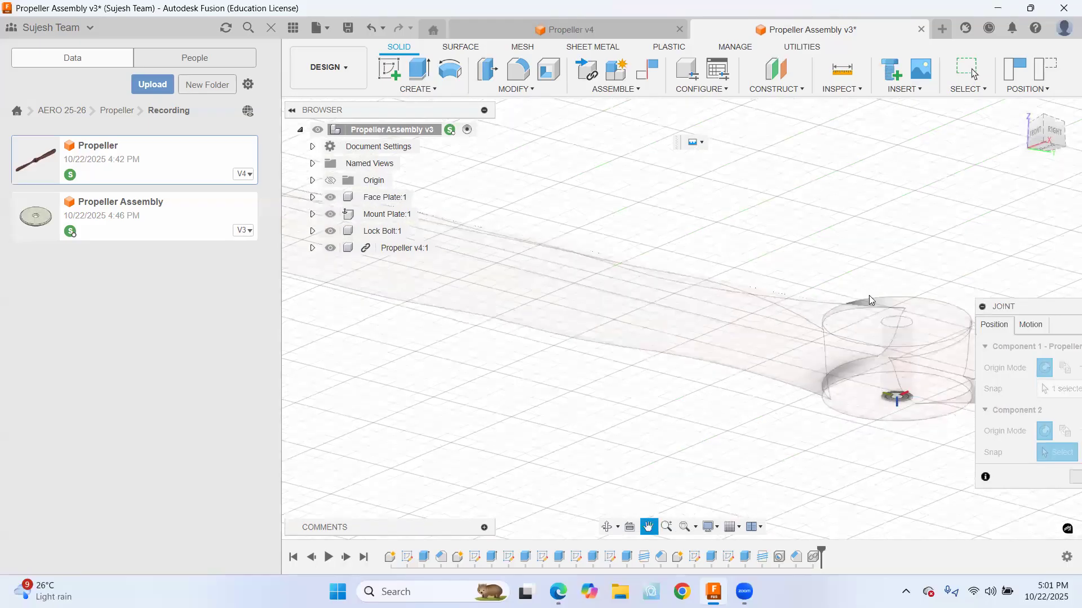
shift+middle_drag(854, 316, 857, 335)
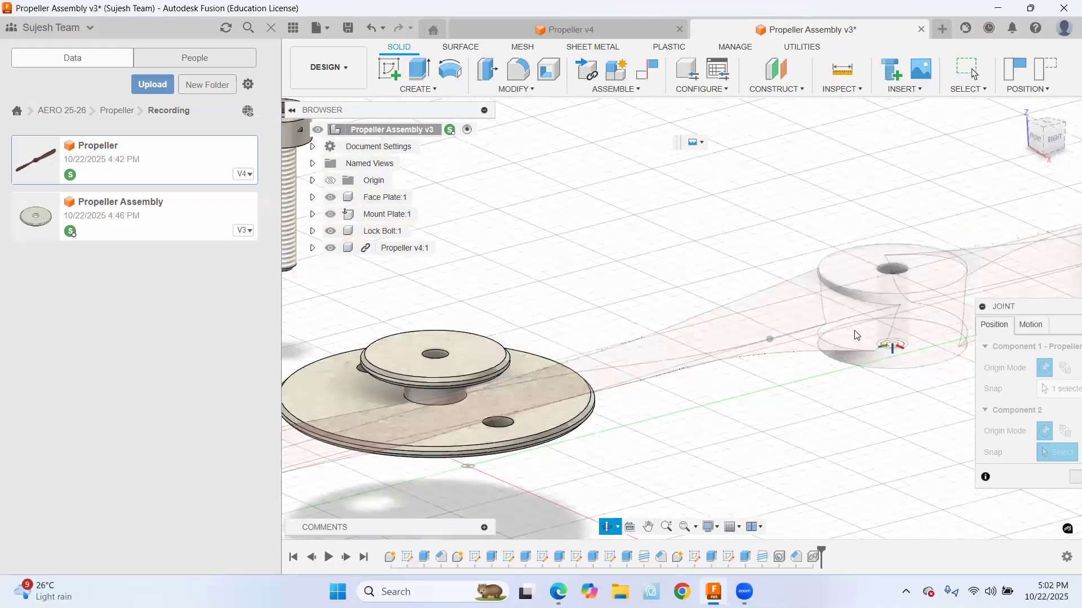
shift+middle_drag(471, 229, 462, 222)
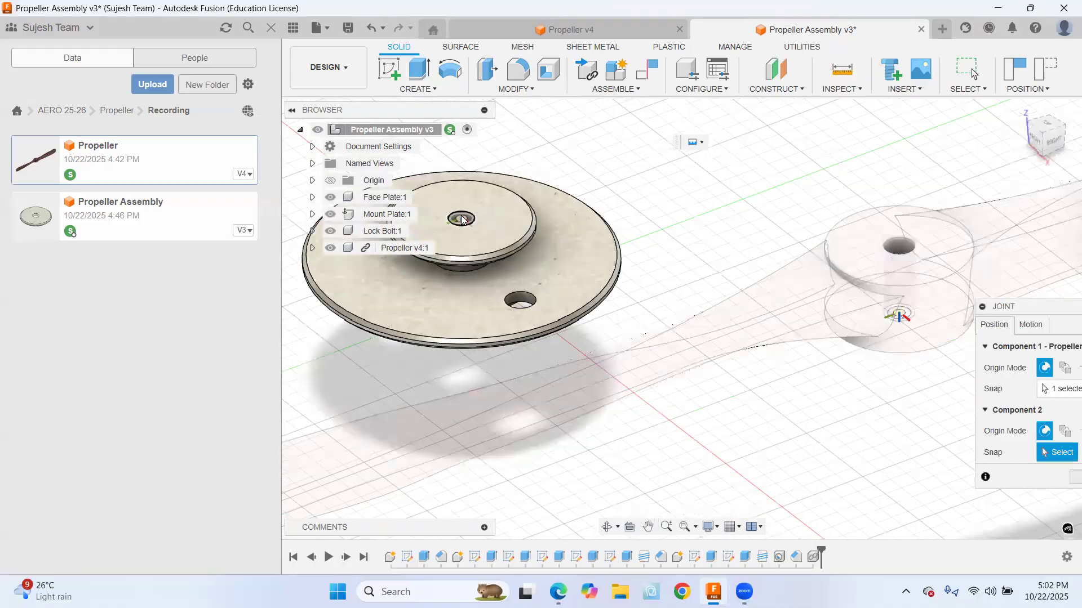
click(461, 222)
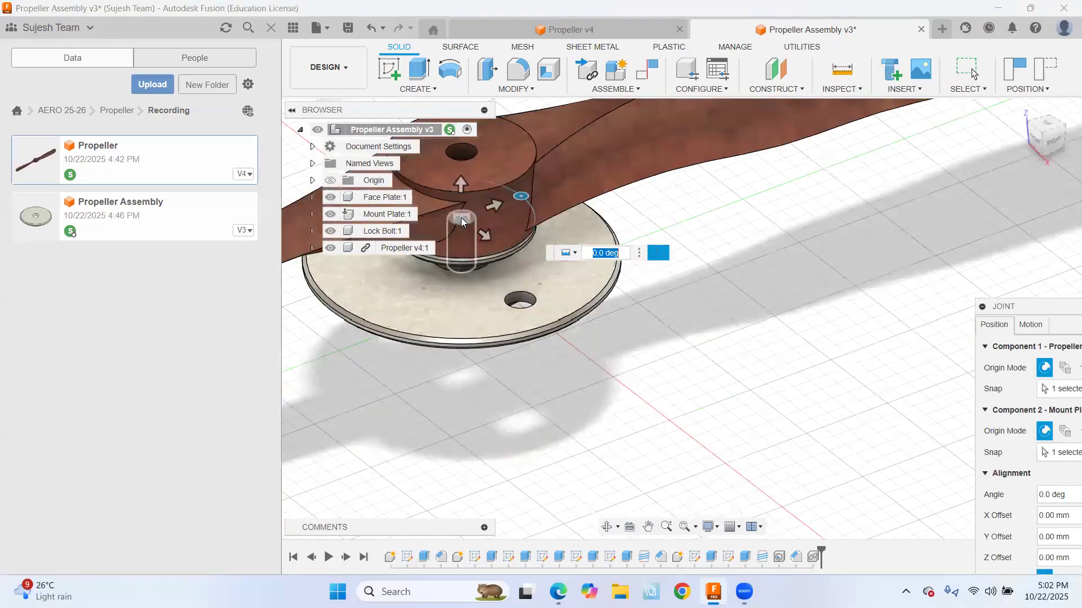
Set the Propeller-to-Mount Plate joint's motion type to Revolute, rotating about the Z axis
drag(1022, 310, 851, 188)
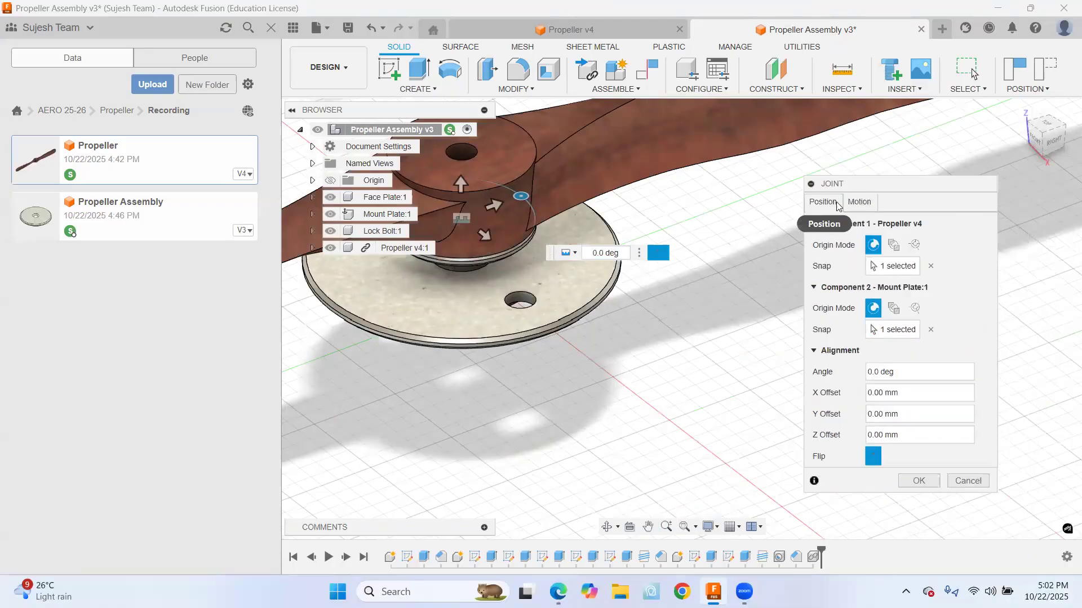
click(683, 527)
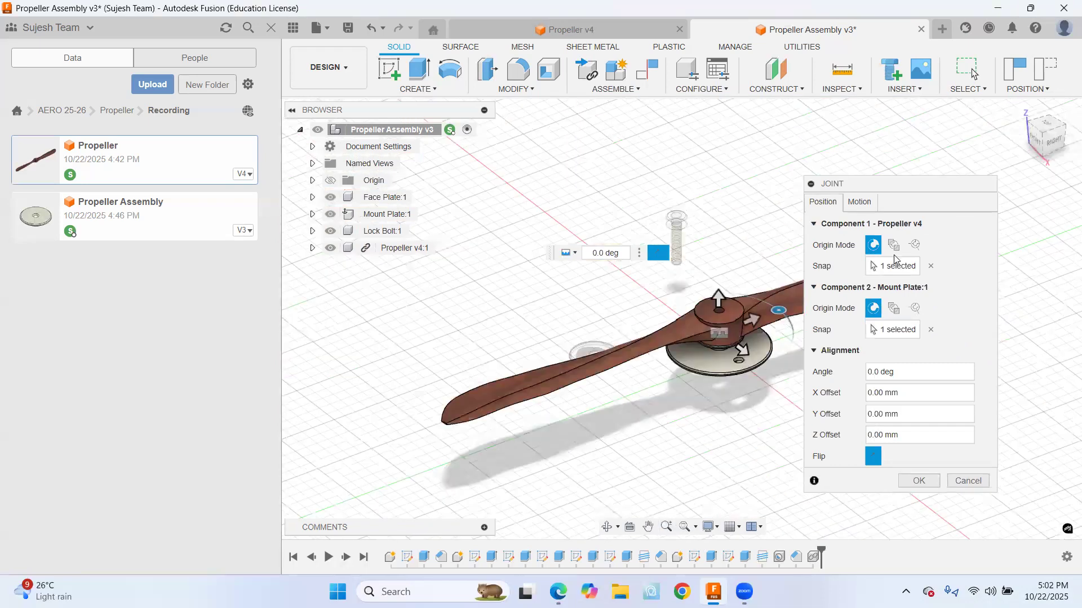
click(868, 208)
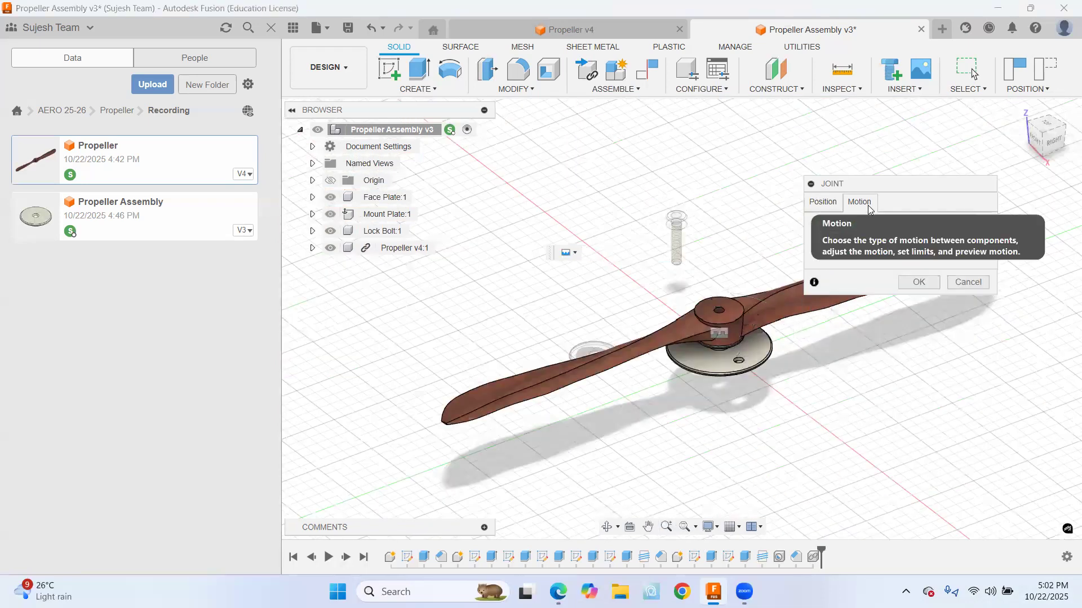
click(907, 227)
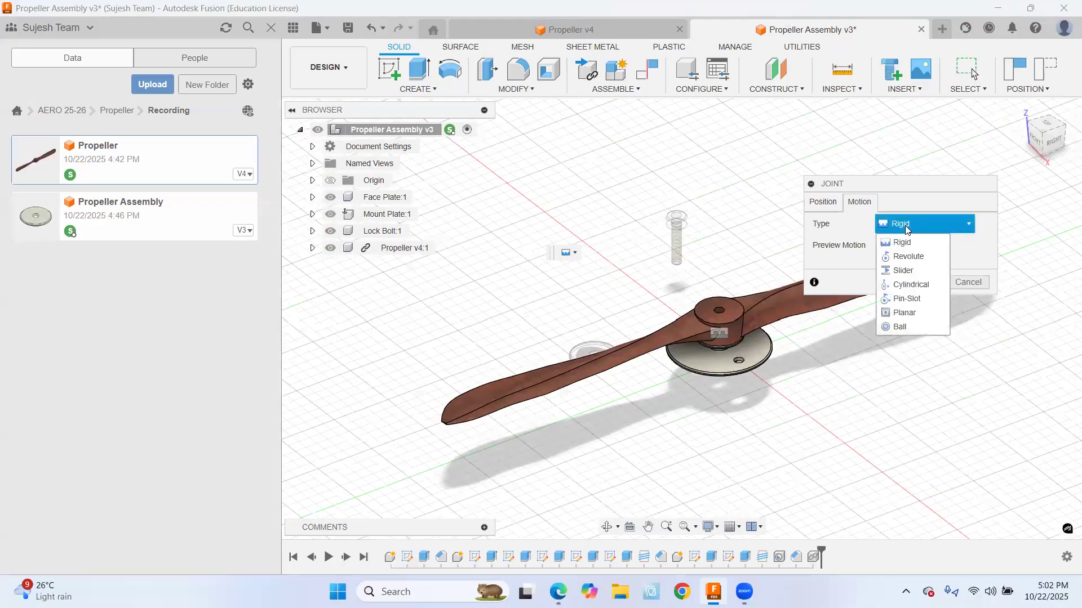
click(907, 257)
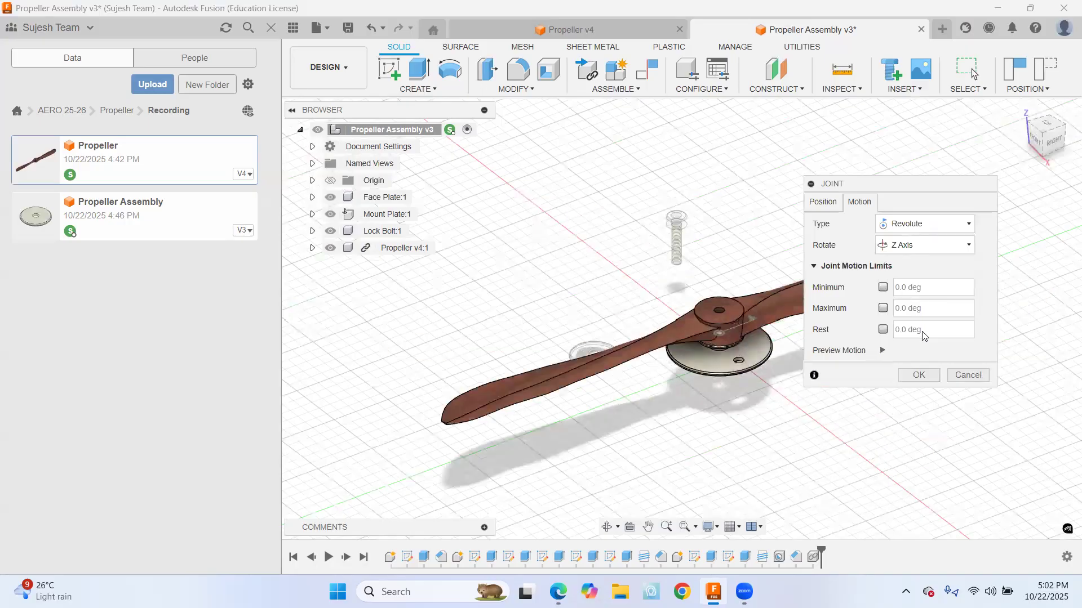
Examine how the Propeller hub seats on the Mount Plate from the right and left side views
middle_drag(773, 328, 693, 288)
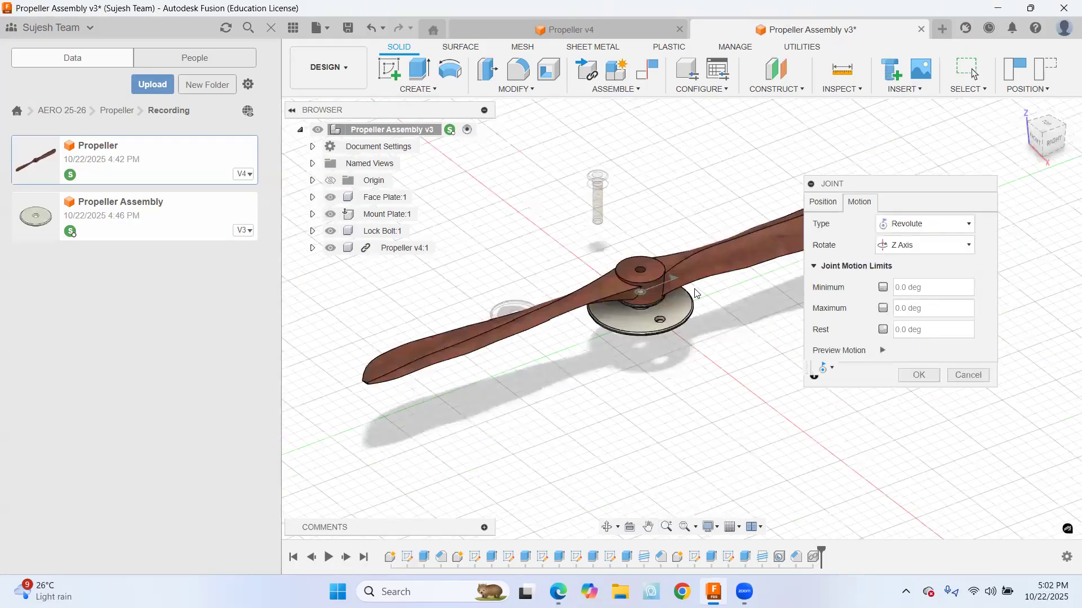
click(1053, 141)
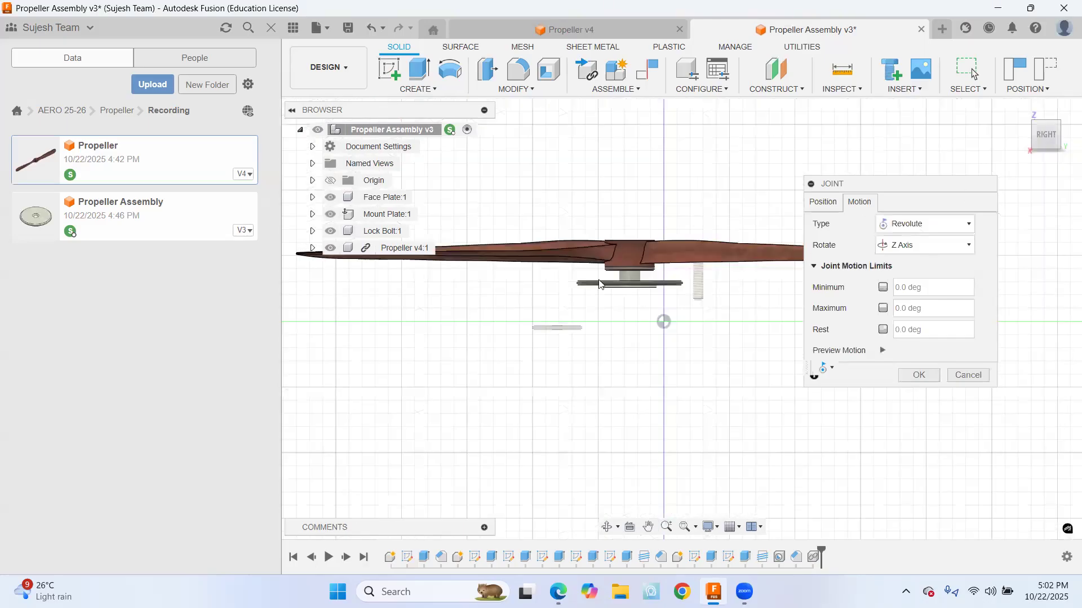
scroll(600, 284, up, 3)
scroll(574, 307, up, 5)
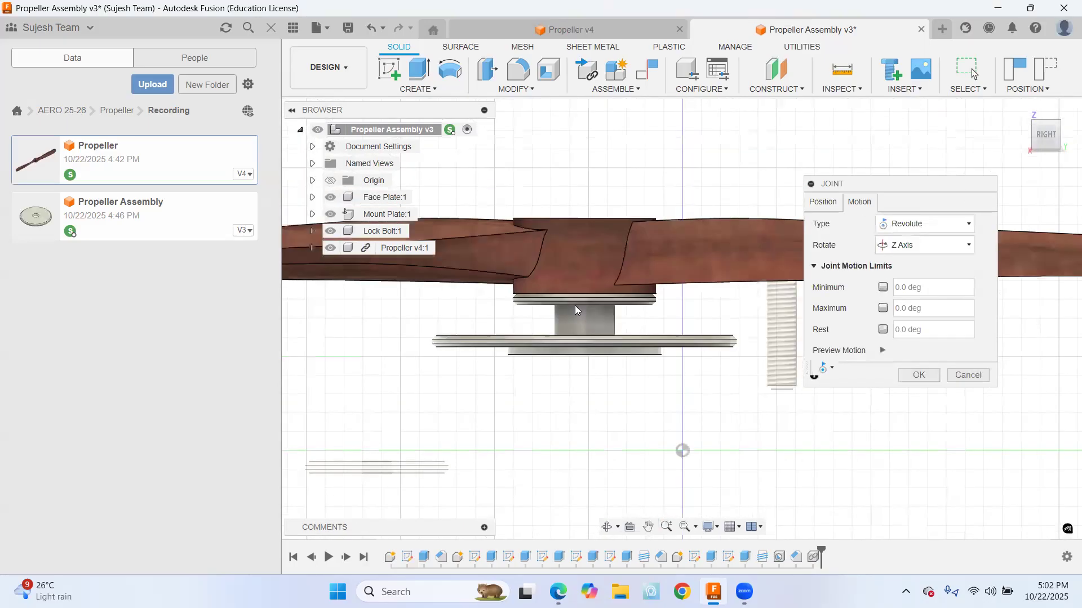
scroll(576, 305, down, 1)
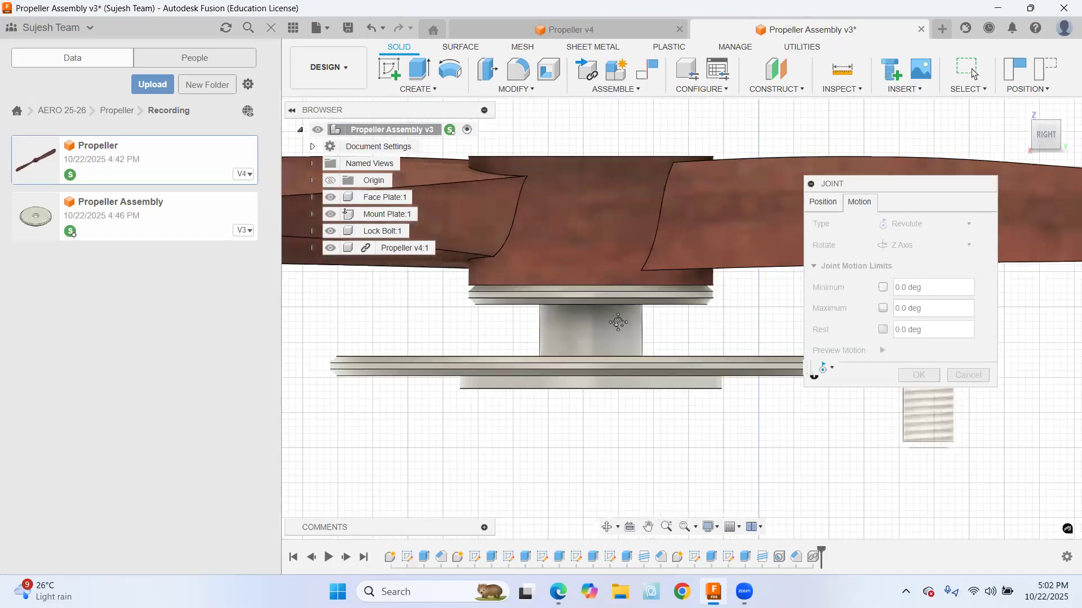
middle_drag(623, 315, 614, 336)
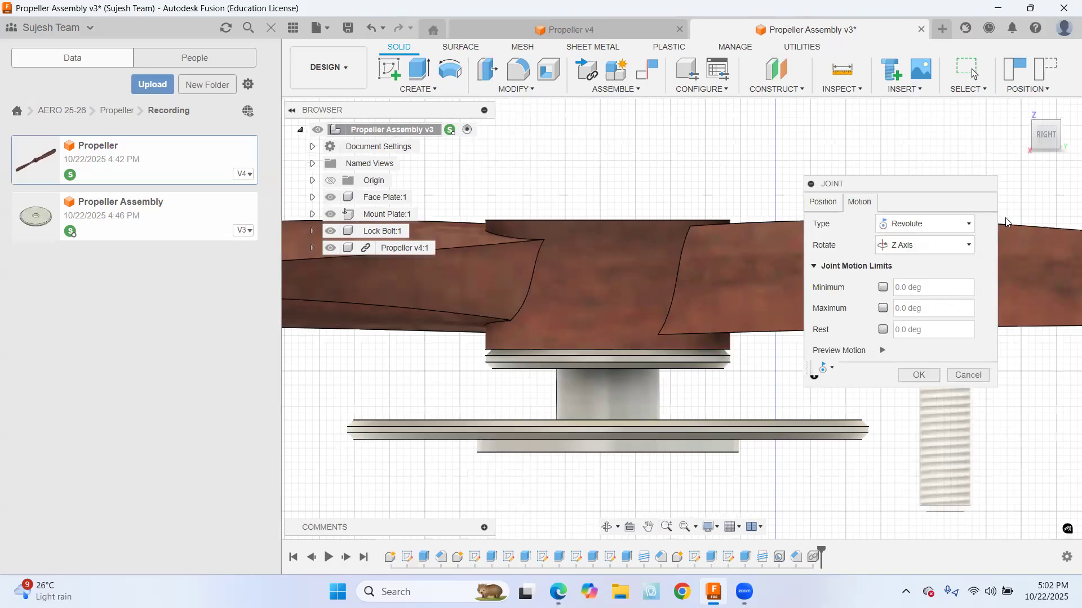
click(1066, 138)
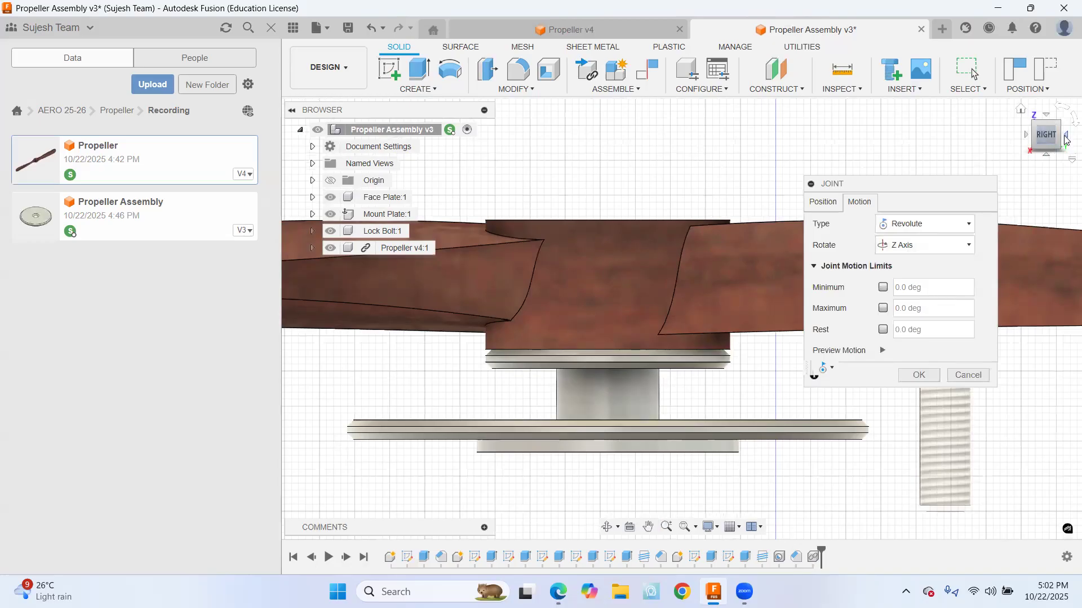
click(1066, 141)
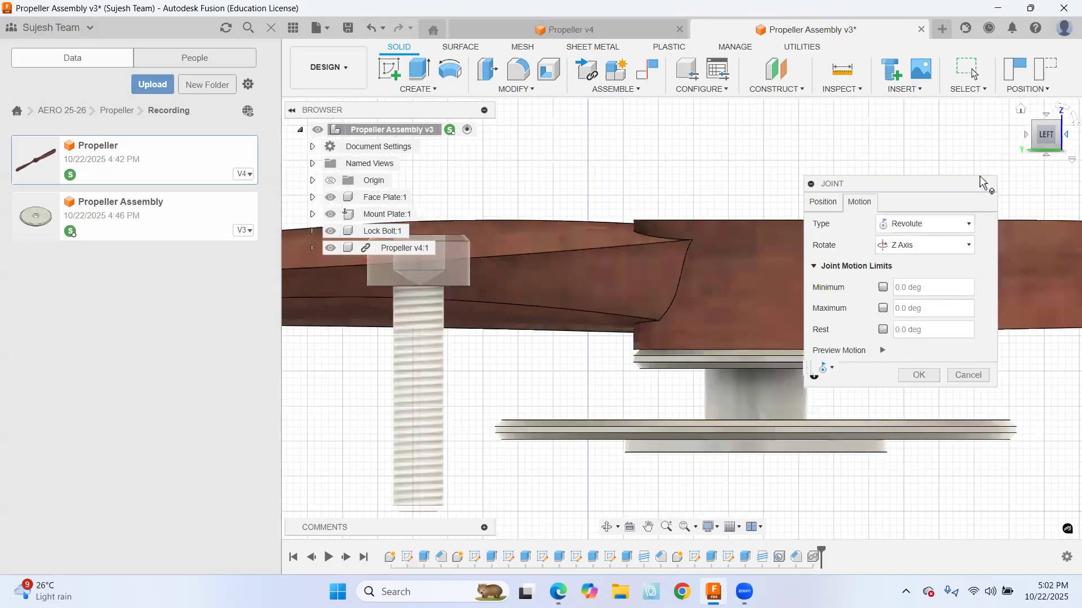
middle_drag(742, 277, 631, 284)
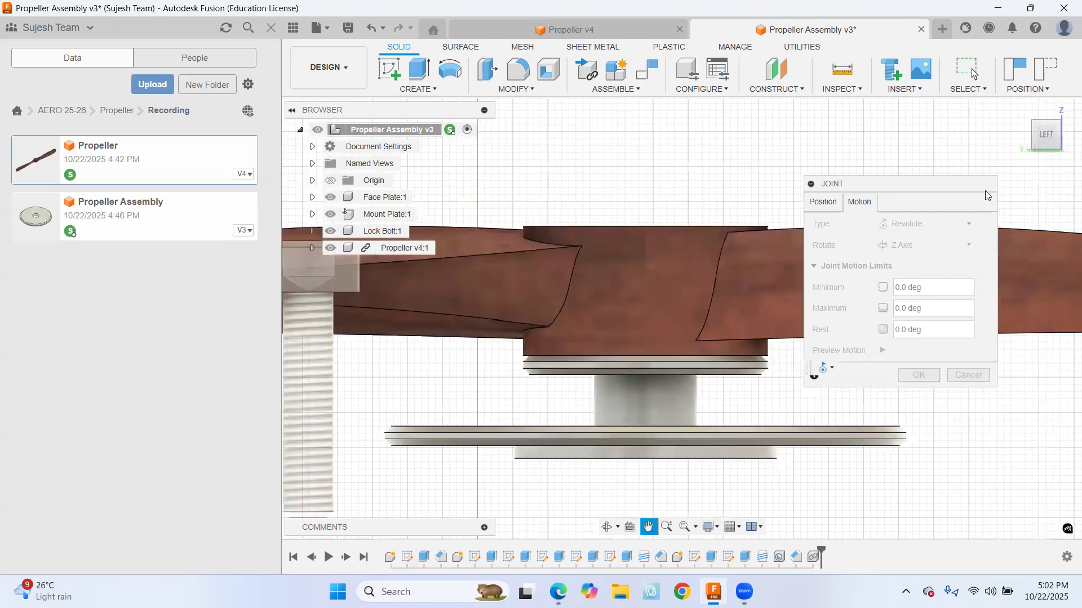
Check the Propeller's seating on the Mount Plate from the top and sides, and create their Revolute joint about the Z axis
click(1046, 115)
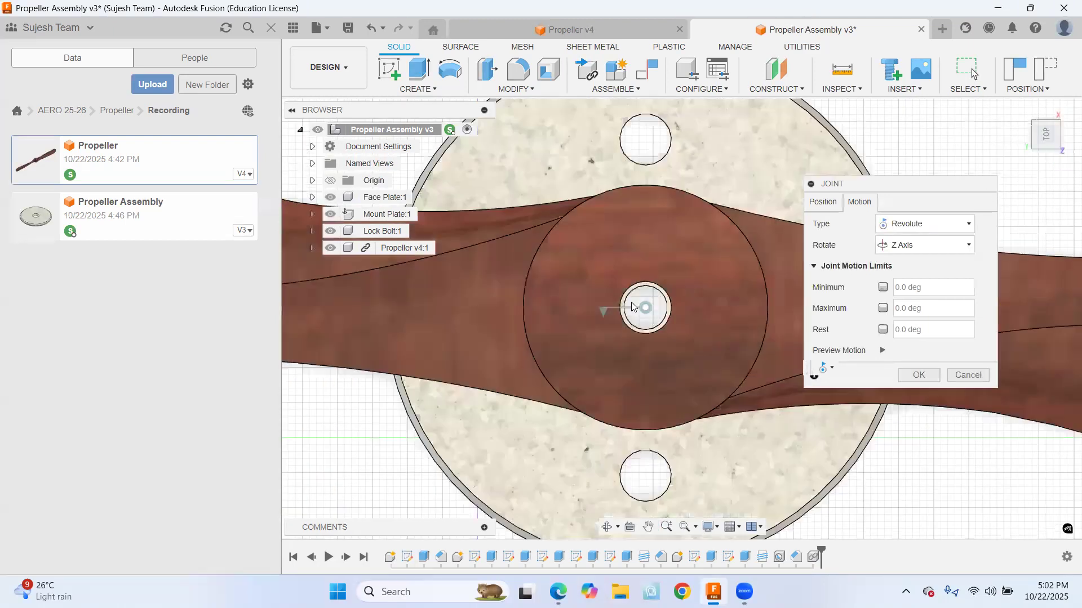
click(1046, 115)
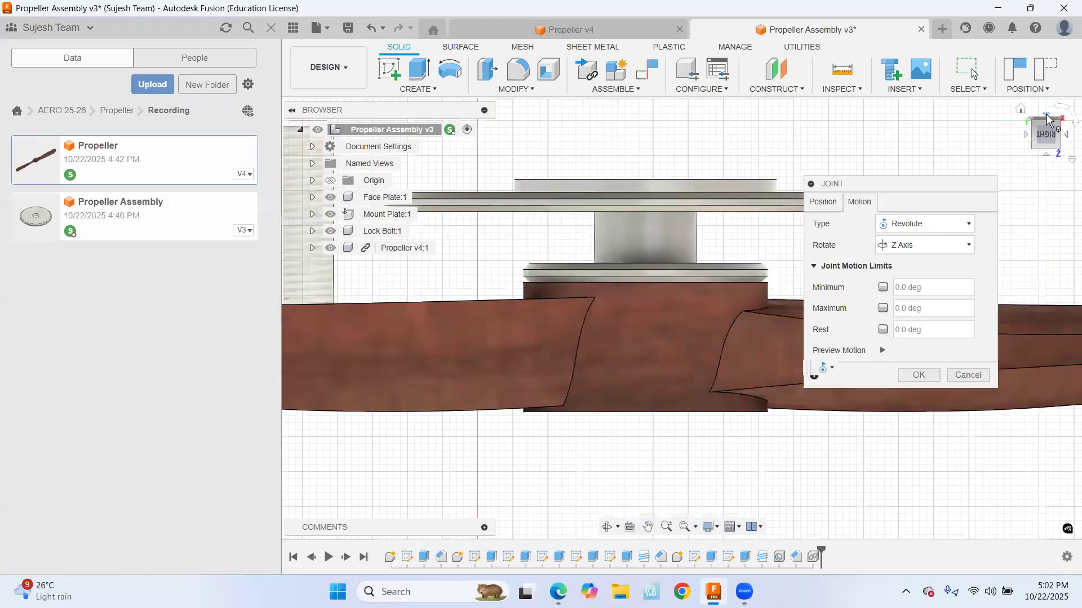
click(1025, 136)
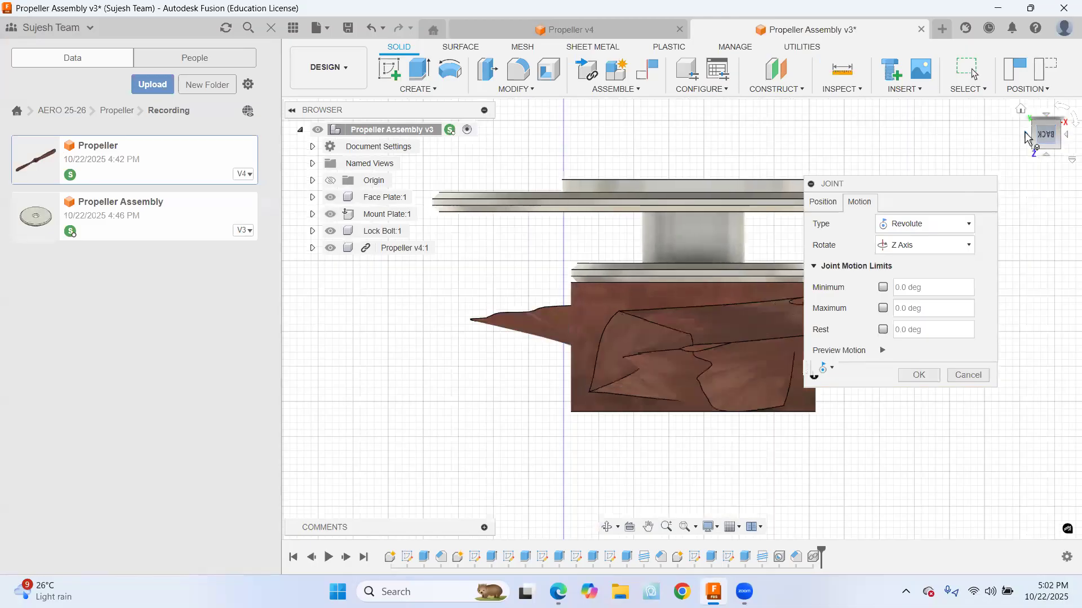
click(1026, 135)
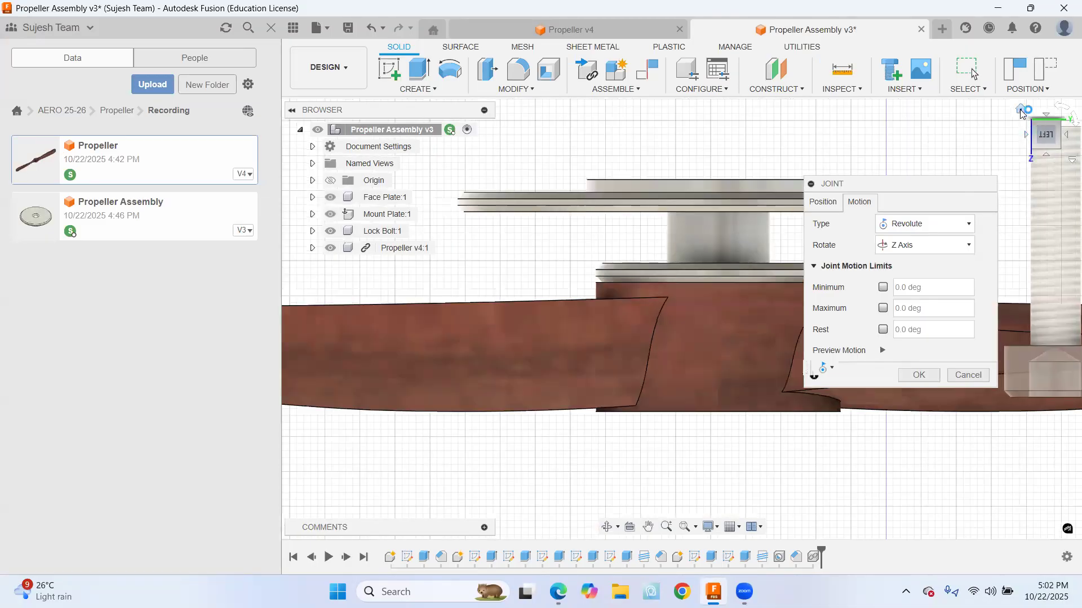
click(1020, 111)
click(919, 376)
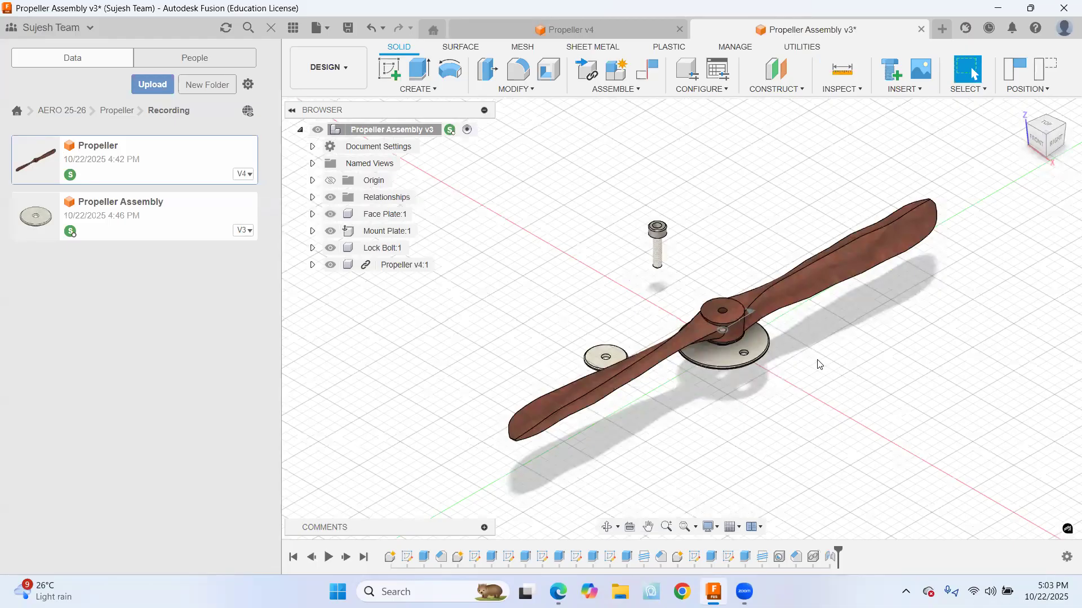
Move the Face Plate clear of the blade and start a joint snapping its underside hole centre onto the top centre of the Propeller's hub bore
drag(599, 353, 699, 246)
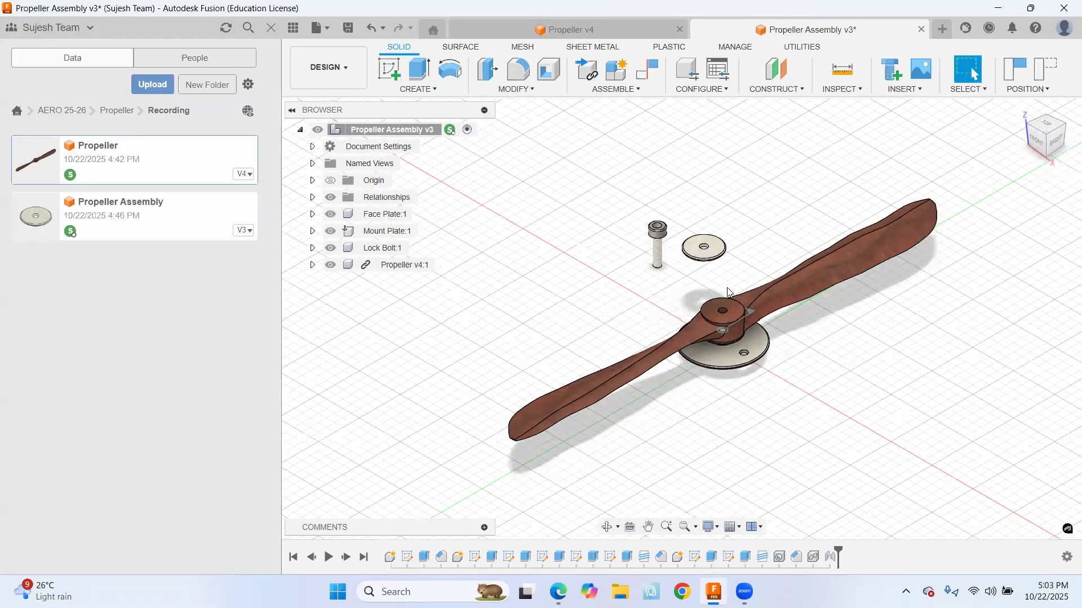
click(613, 89)
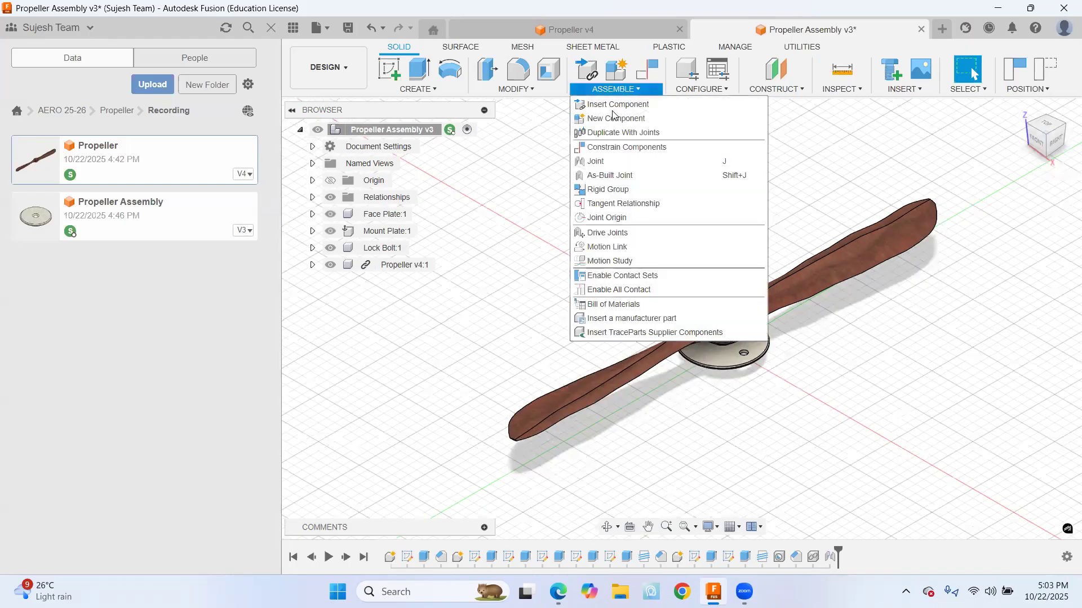
click(596, 161)
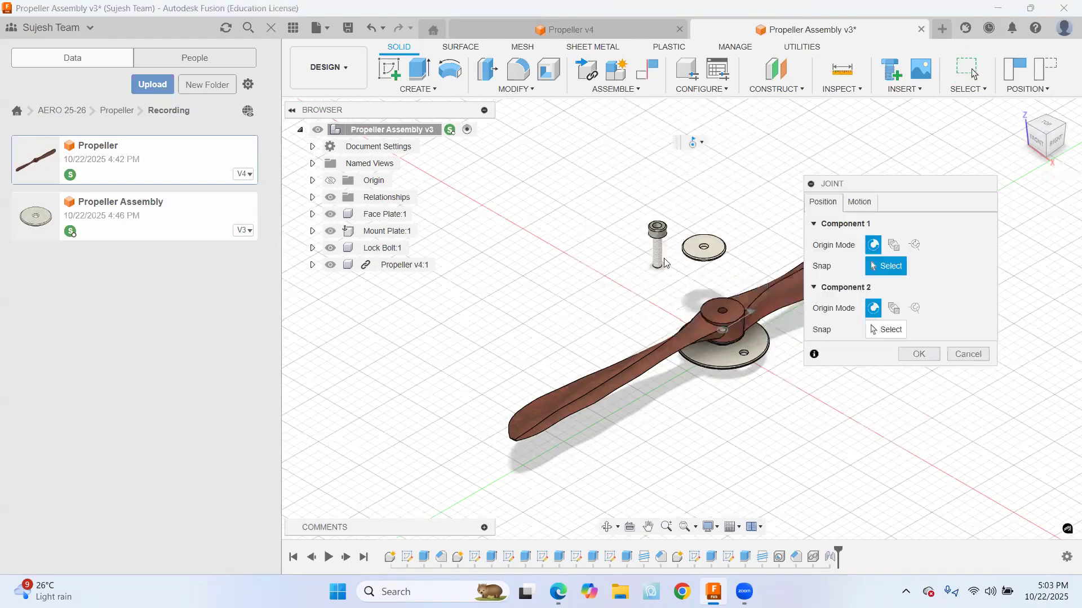
shift+middle_drag(692, 286, 717, 220)
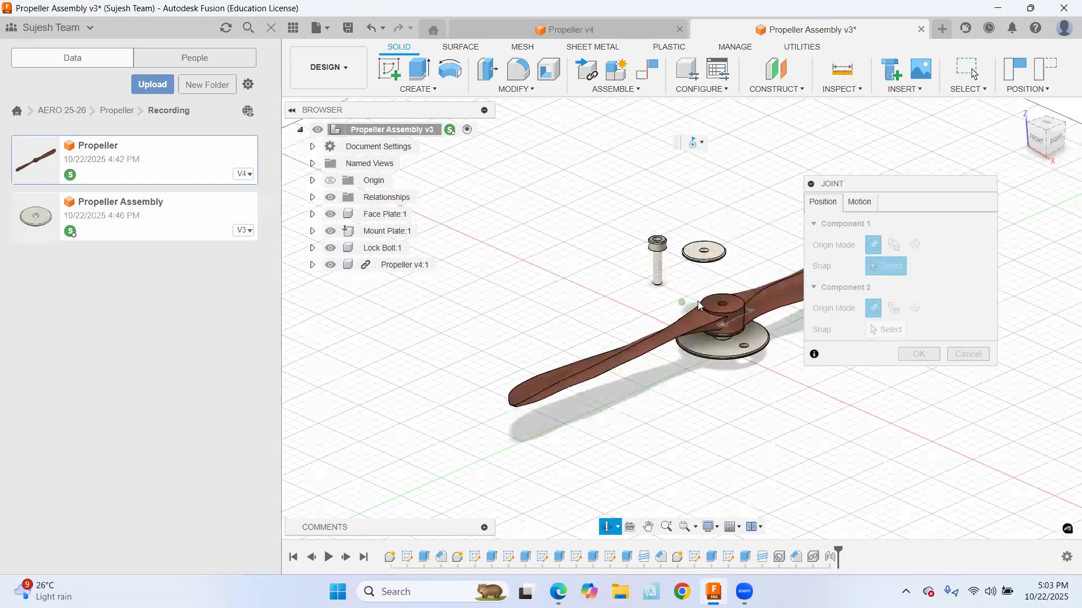
scroll(698, 300, up, 4)
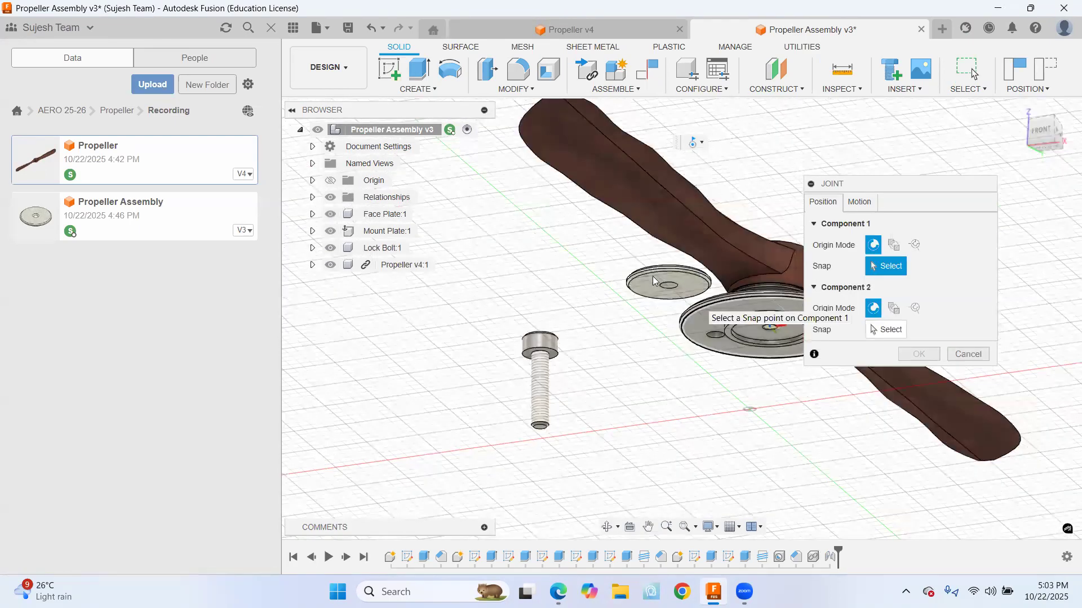
click(653, 280)
shift+middle_drag(688, 262, 644, 327)
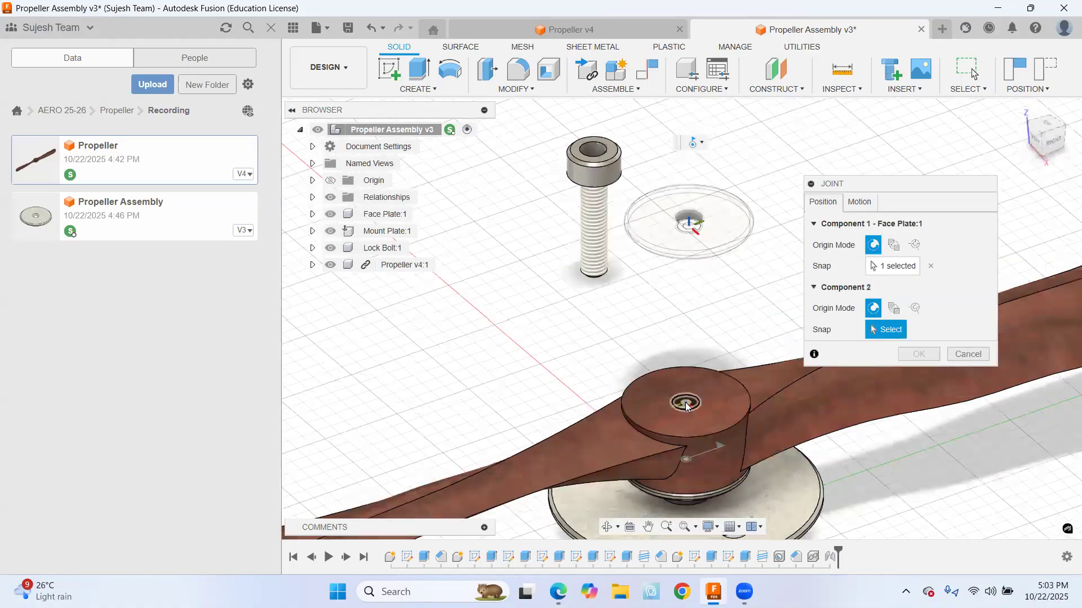
click(686, 406)
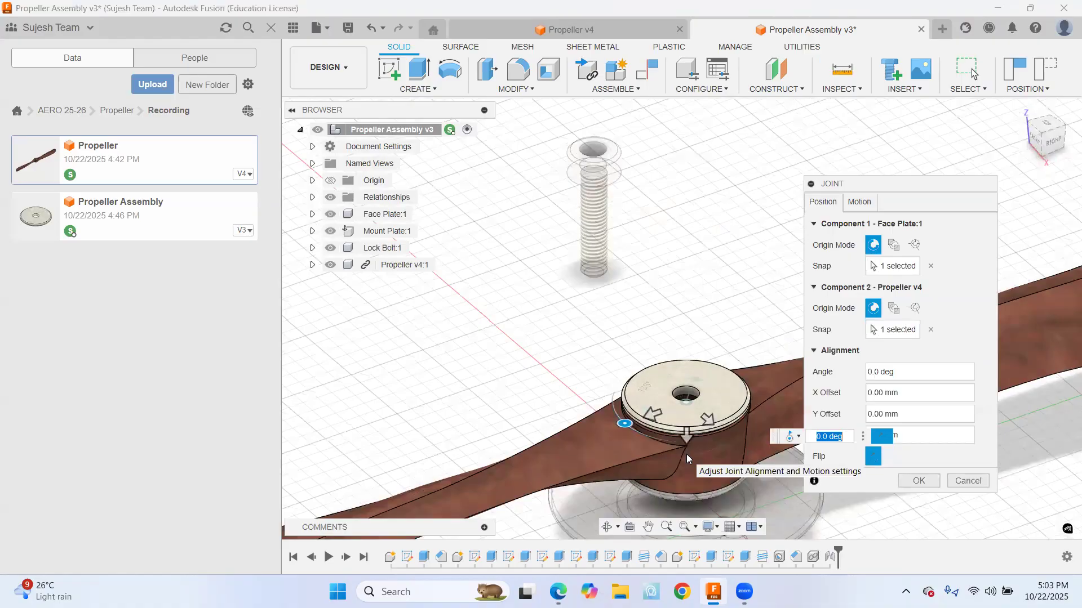
Check the Face Plate's seating from the right side and create its joint to the Propeller as Revolute about the Z axis
click(859, 203)
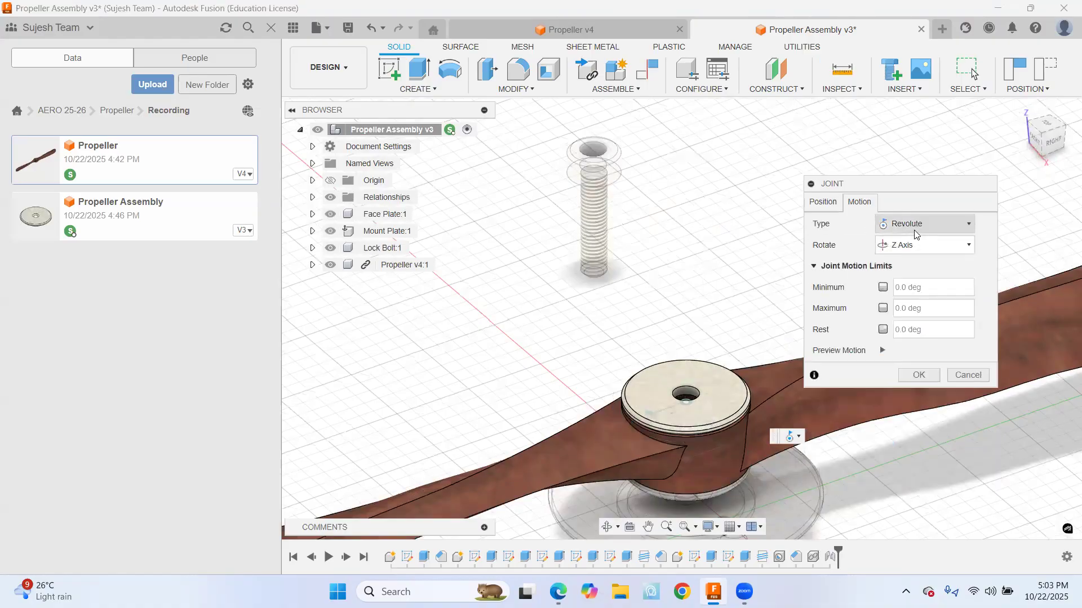
click(1053, 143)
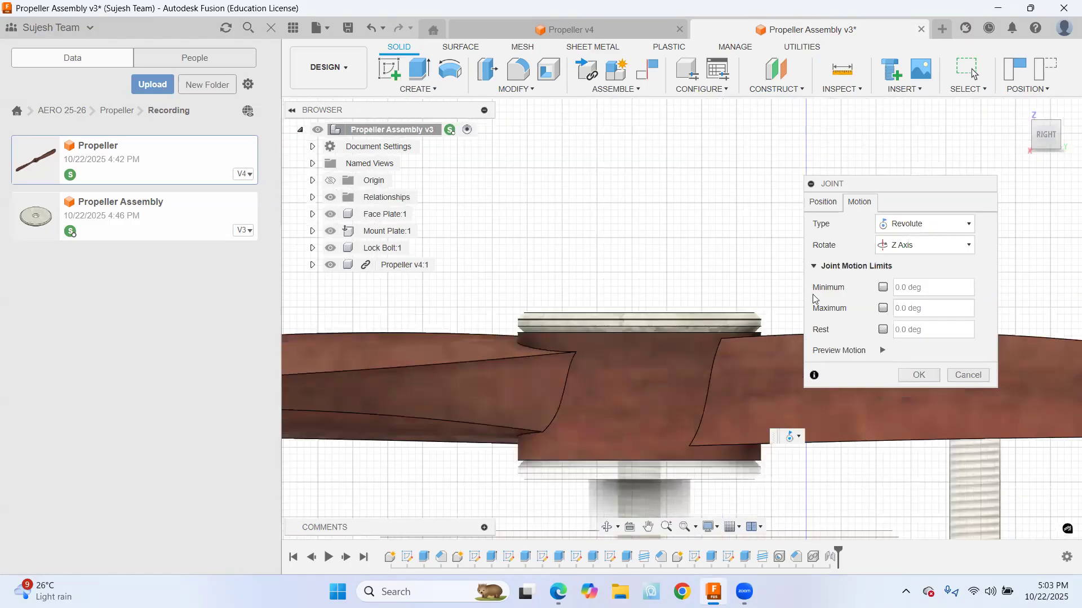
click(1020, 108)
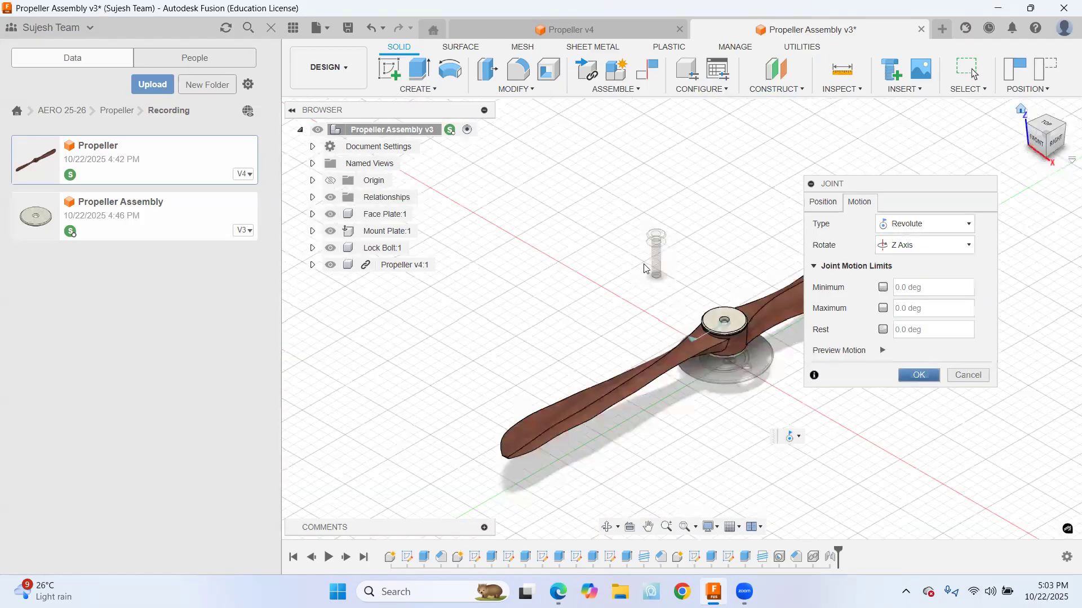
key(Return)
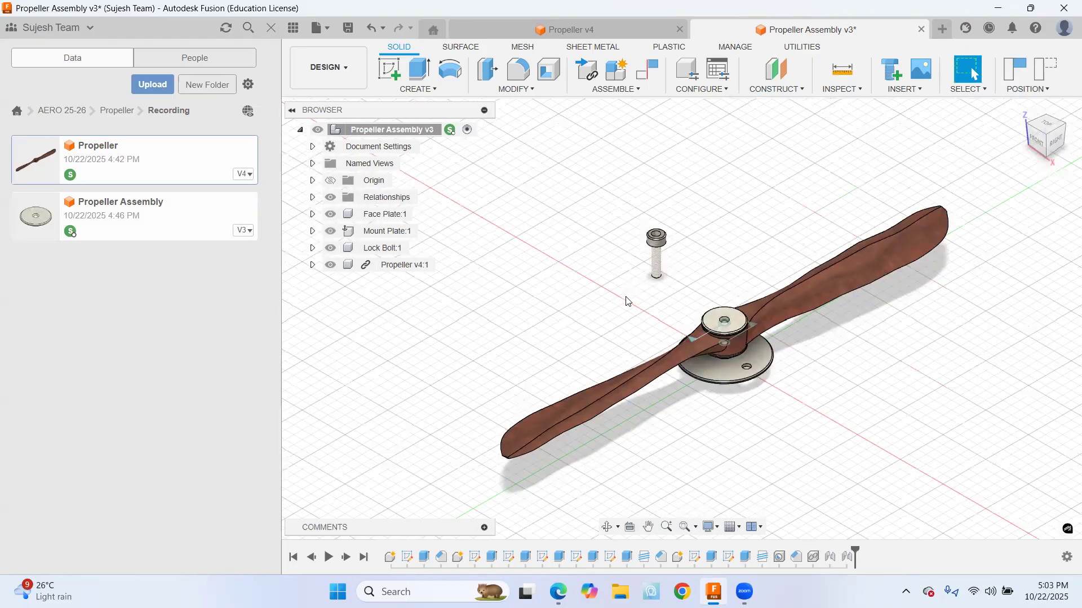
Start a joint that snaps the centre under the Lock Bolt's head onto the top centre of the Propeller's hub bore
click(616, 89)
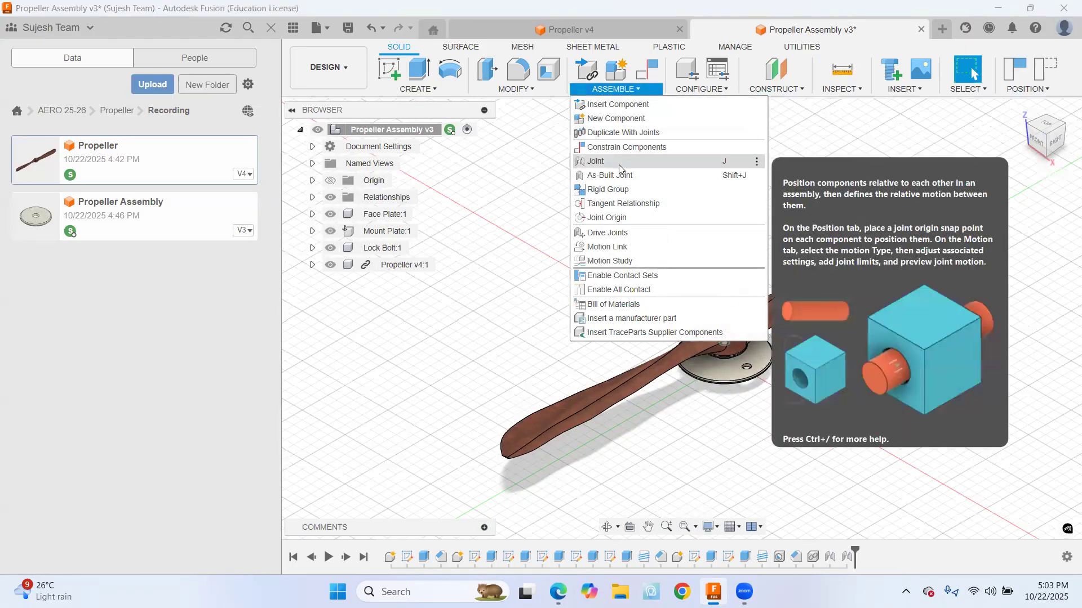
click(614, 160)
shift+middle_drag(642, 283, 651, 283)
shift+middle_drag(652, 343, 654, 345)
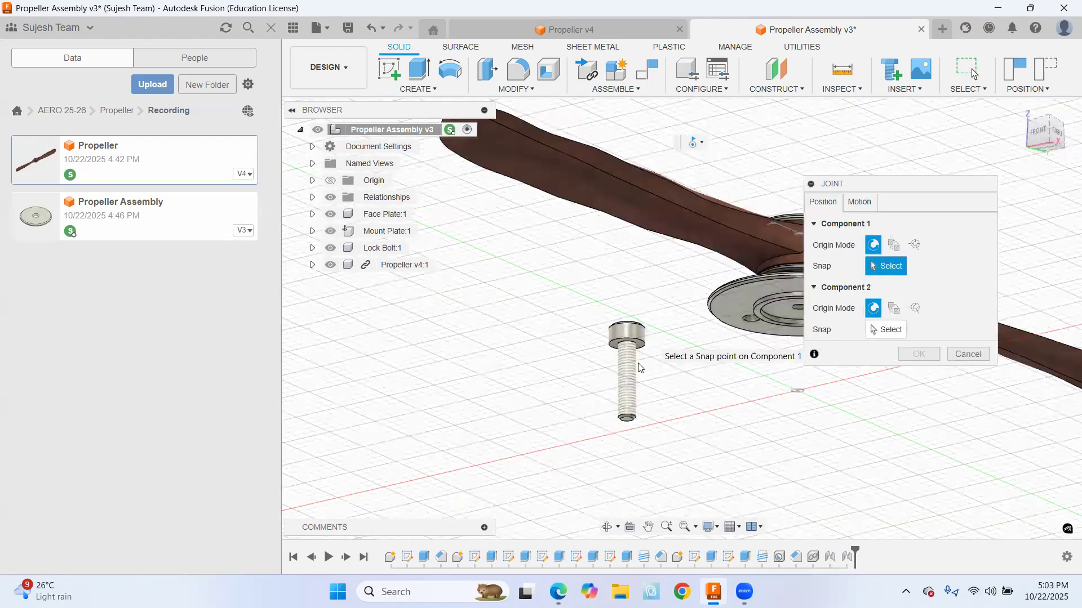
scroll(633, 356, up, 3)
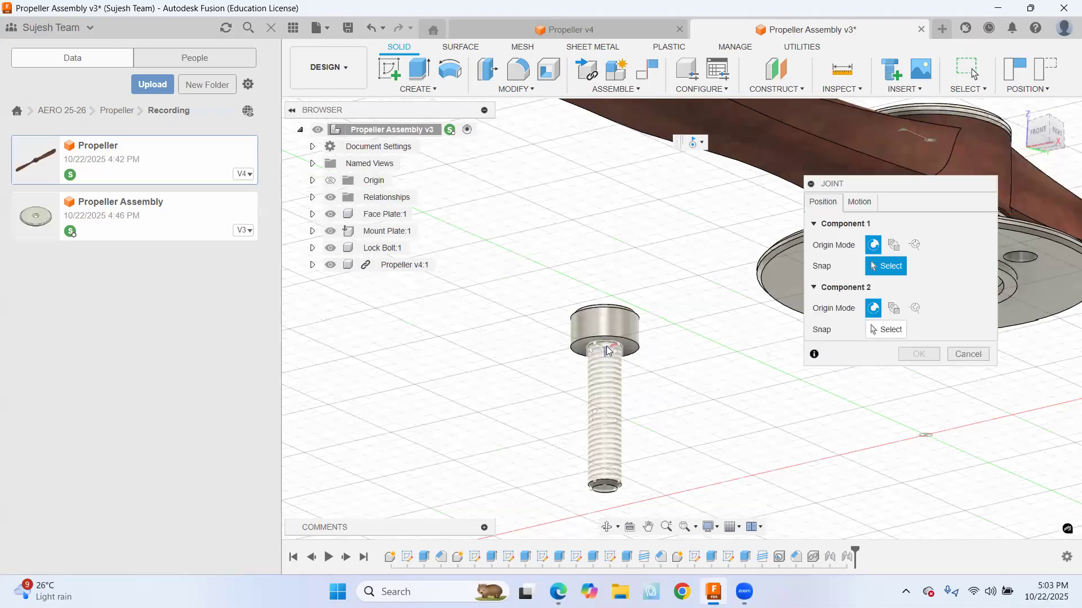
click(606, 350)
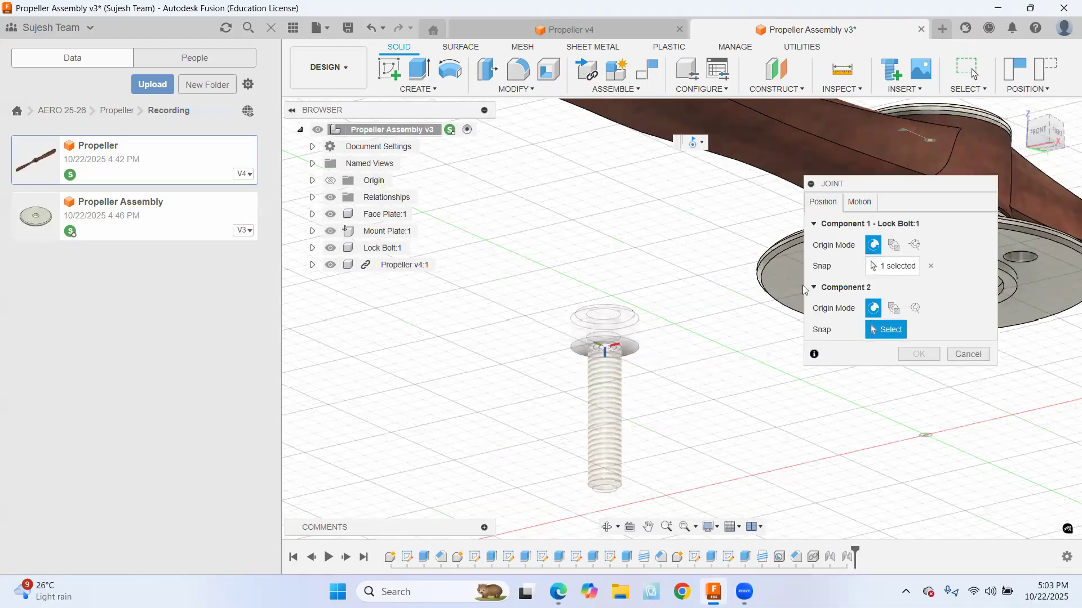
shift+middle_drag(746, 229, 725, 282)
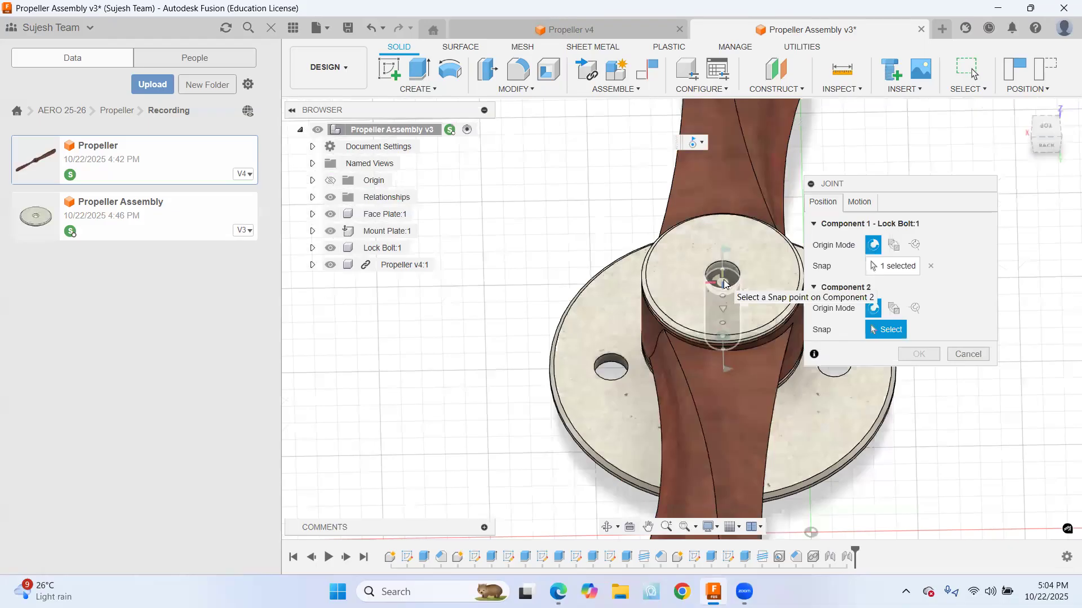
click(725, 283)
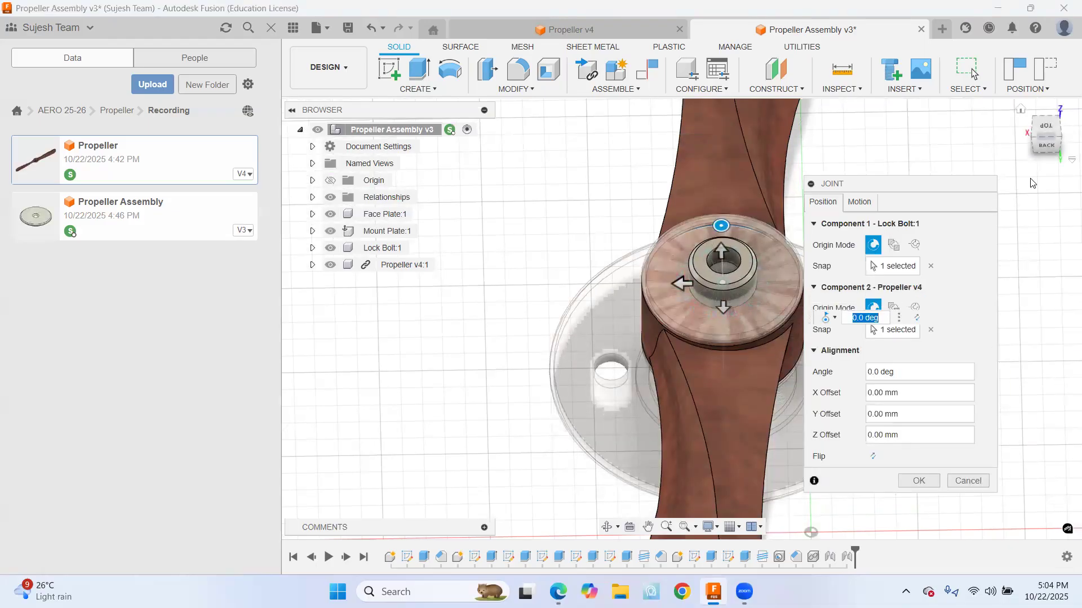
Review the Lock Bolt joint's motion settings and examine from the right side how the bolt head sits against the Face Plate
click(867, 206)
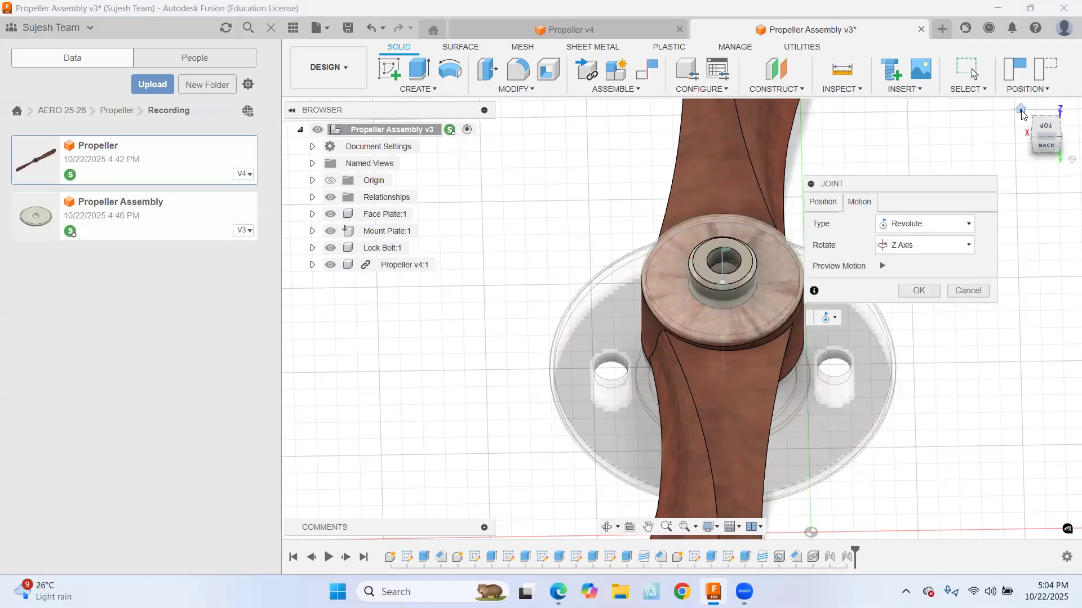
scroll(1021, 111, down, 1)
click(1021, 110)
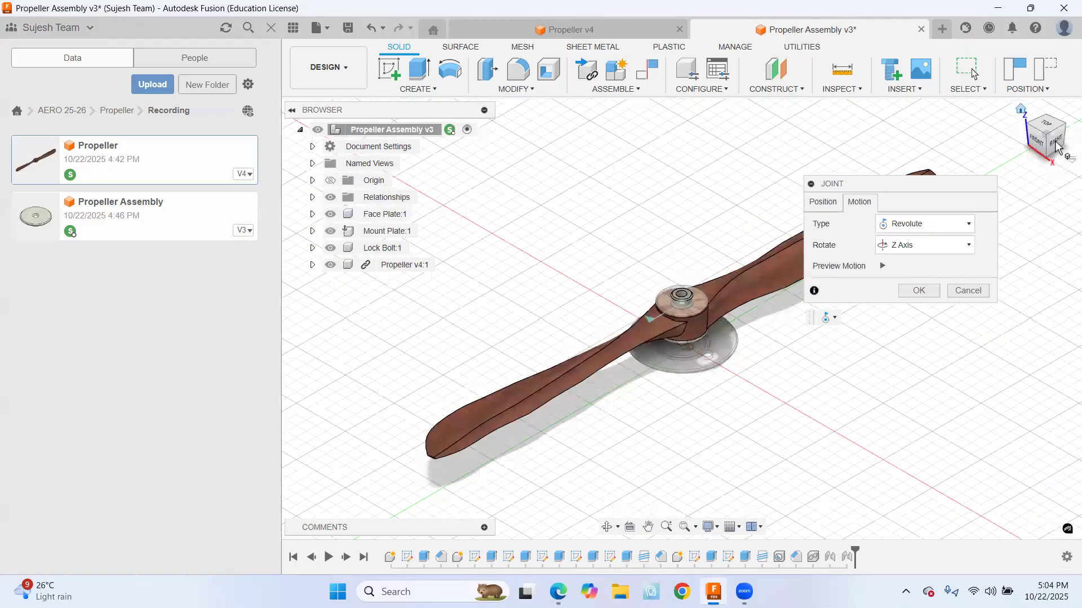
click(1057, 148)
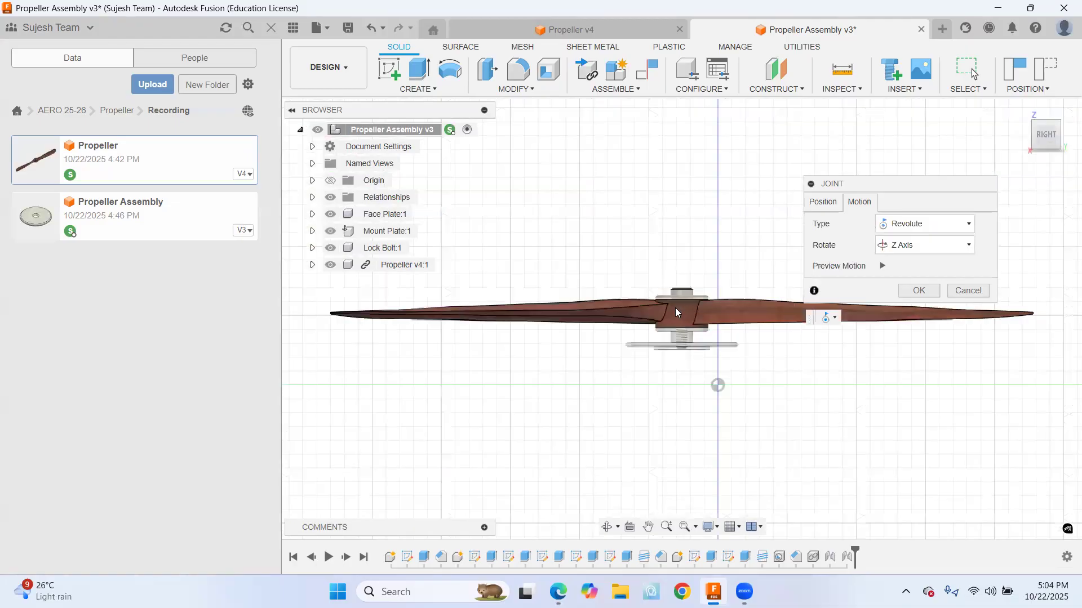
scroll(700, 284, up, 5)
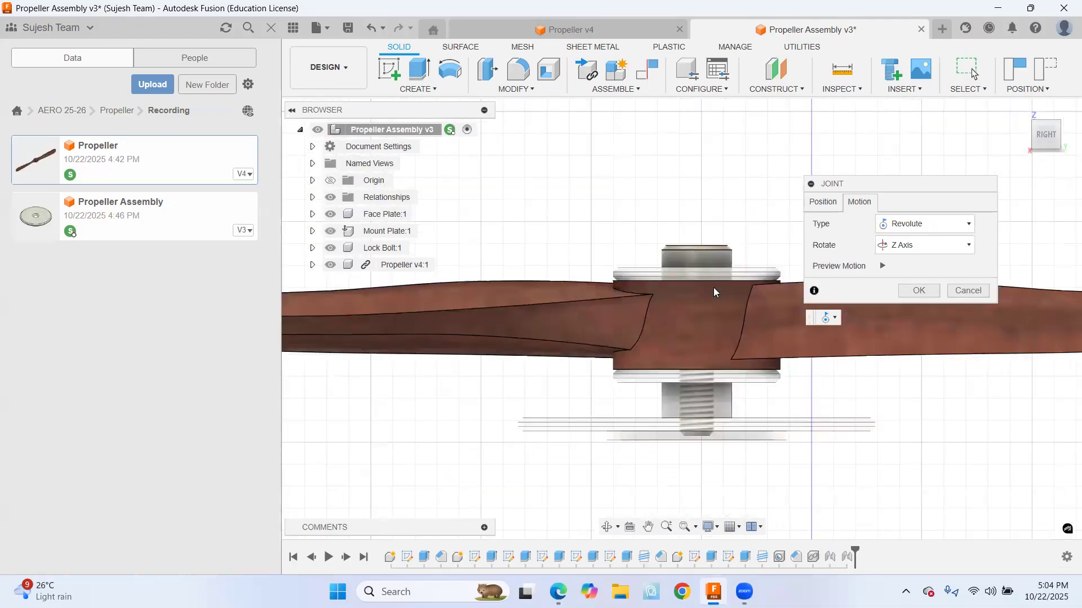
middle_drag(713, 291, 640, 336)
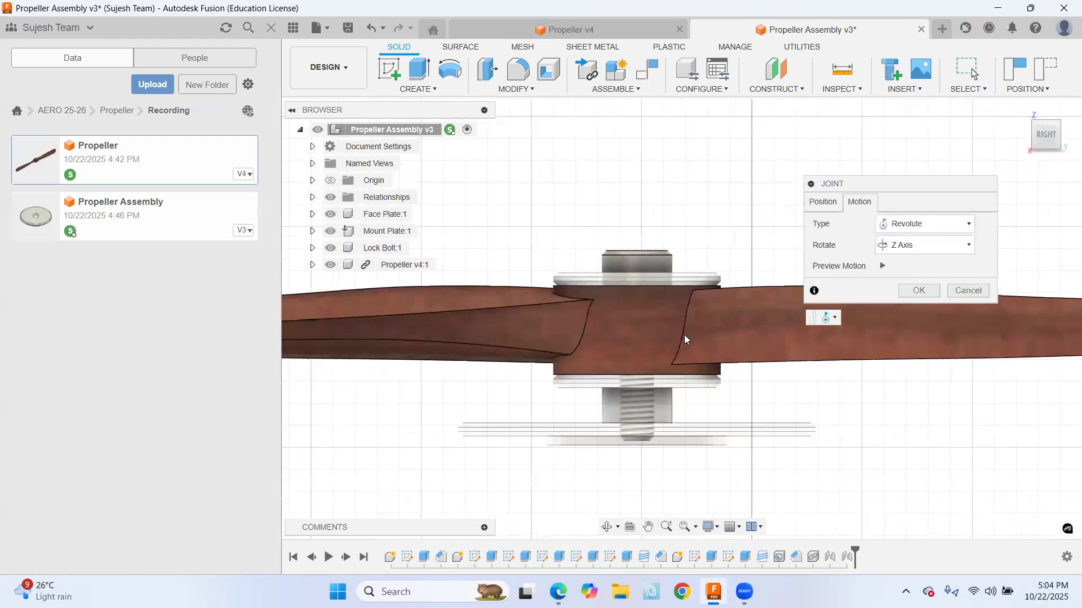
Set the Lock Bolt joint's Z offset to -3 mm to raise the head onto the Face Plate, and create the joint
click(824, 202)
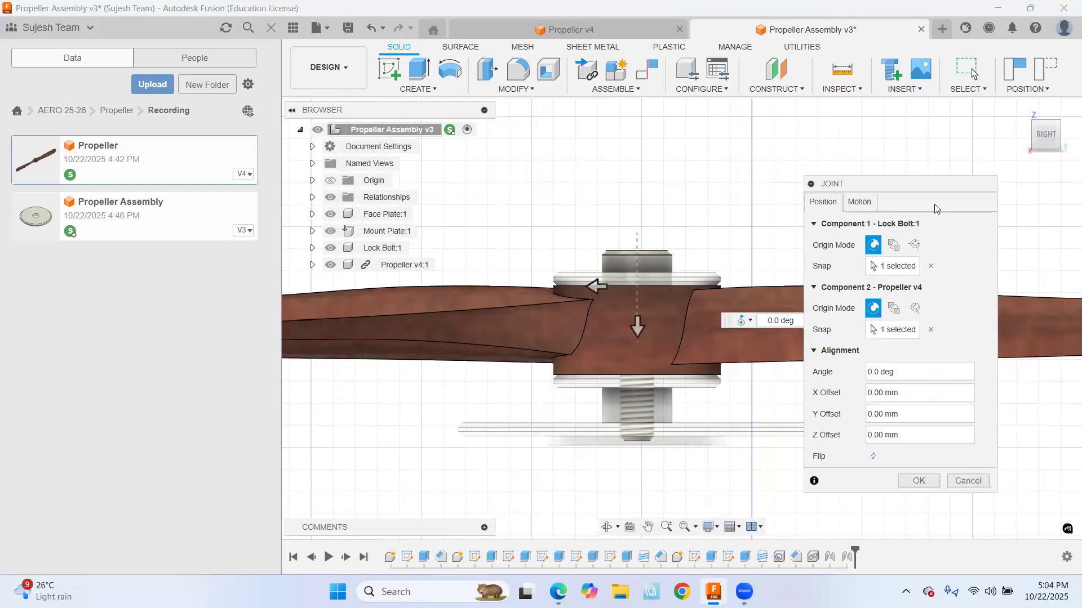
drag(934, 184, 979, 102)
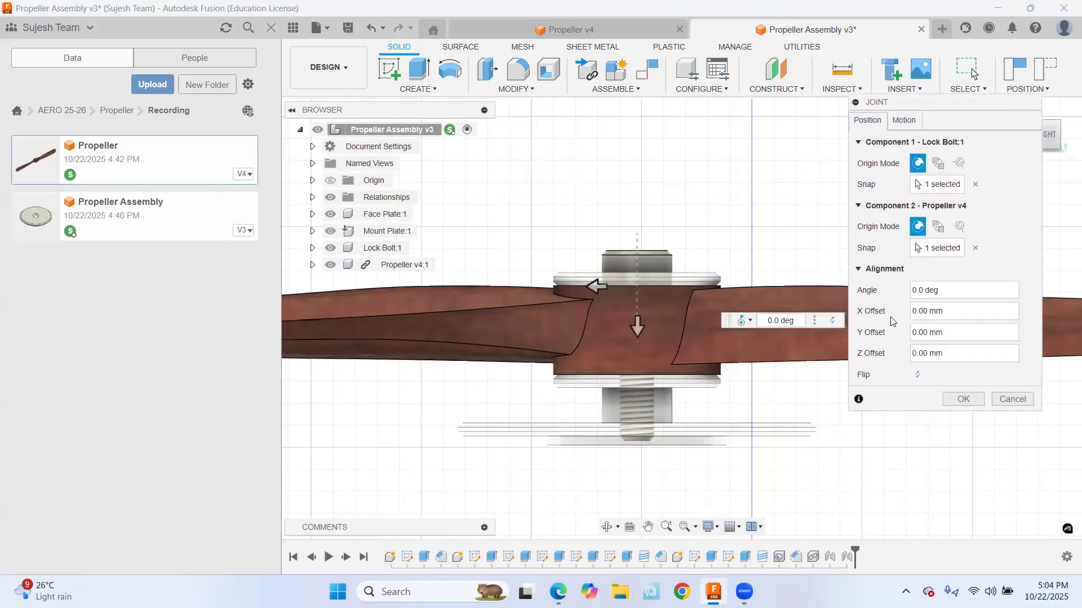
click(928, 312)
click(638, 326)
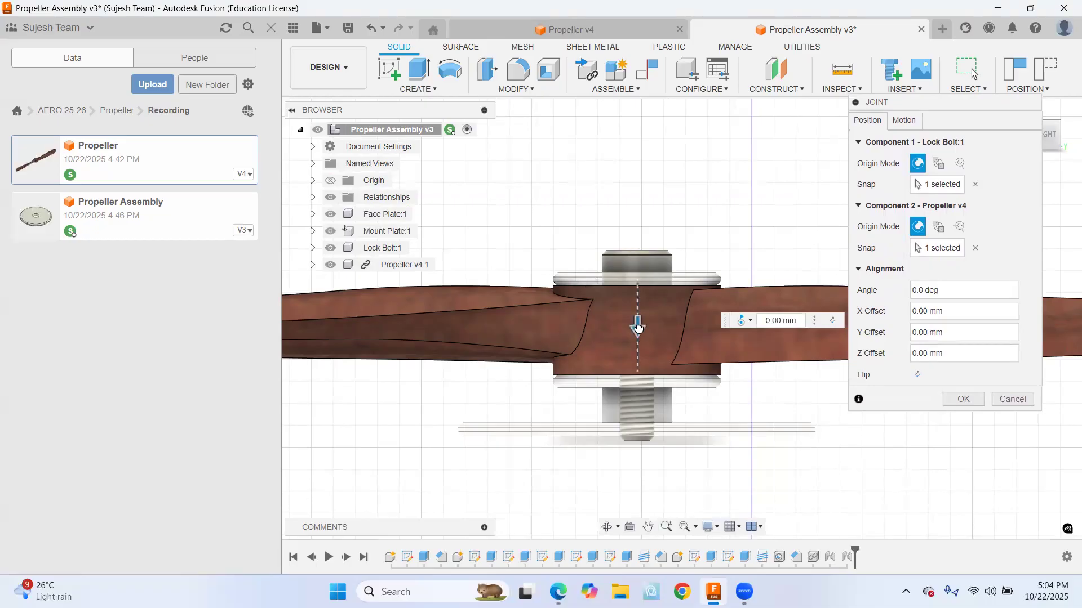
drag(637, 320, 632, 300)
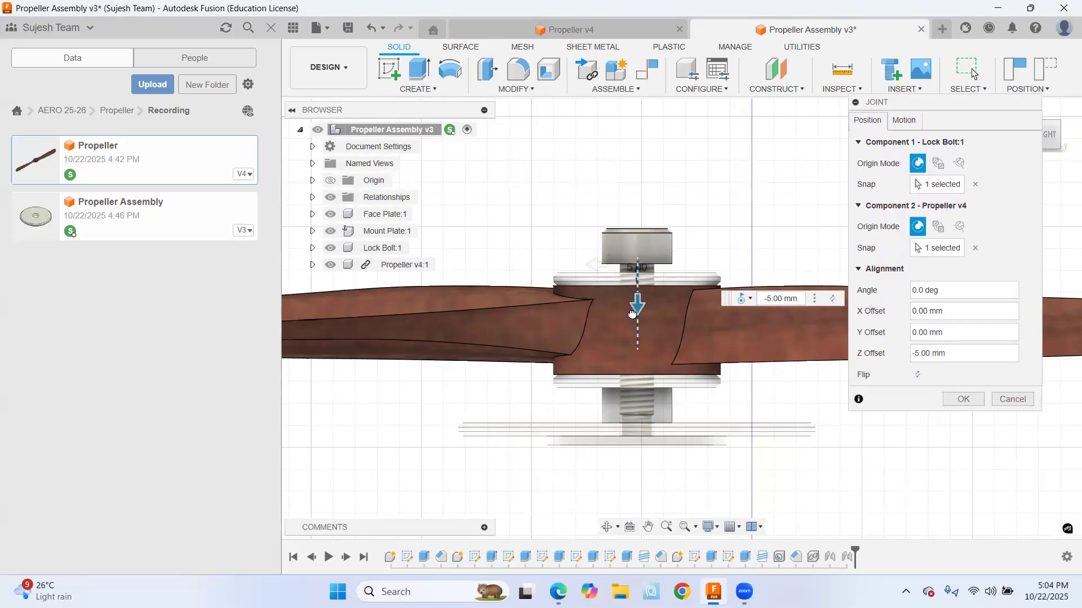
drag(632, 317, 631, 310)
click(922, 355)
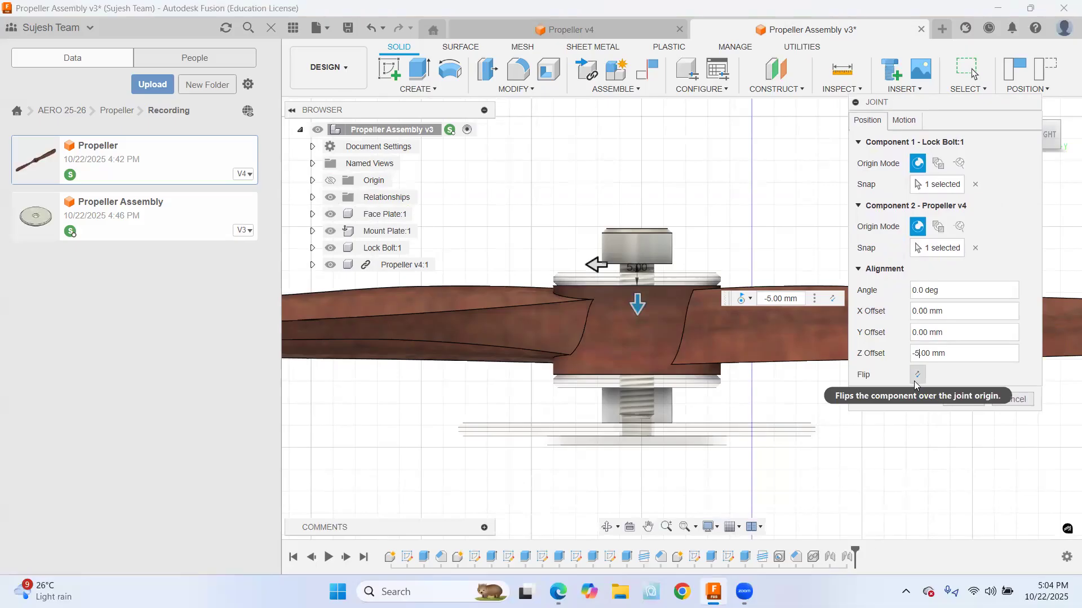
text(4)
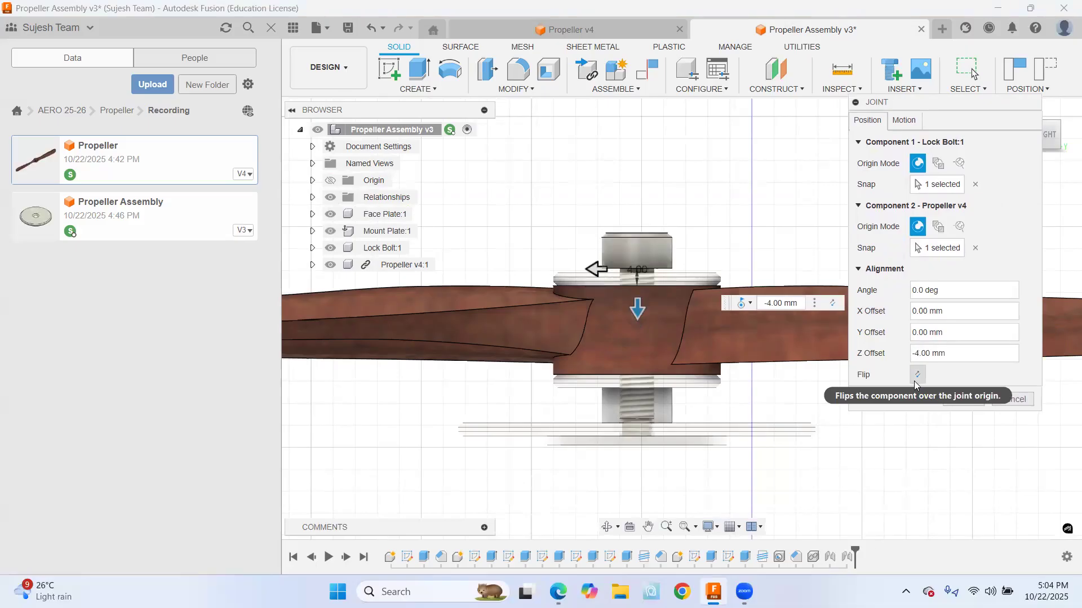
key(BackSpace)
text(3)
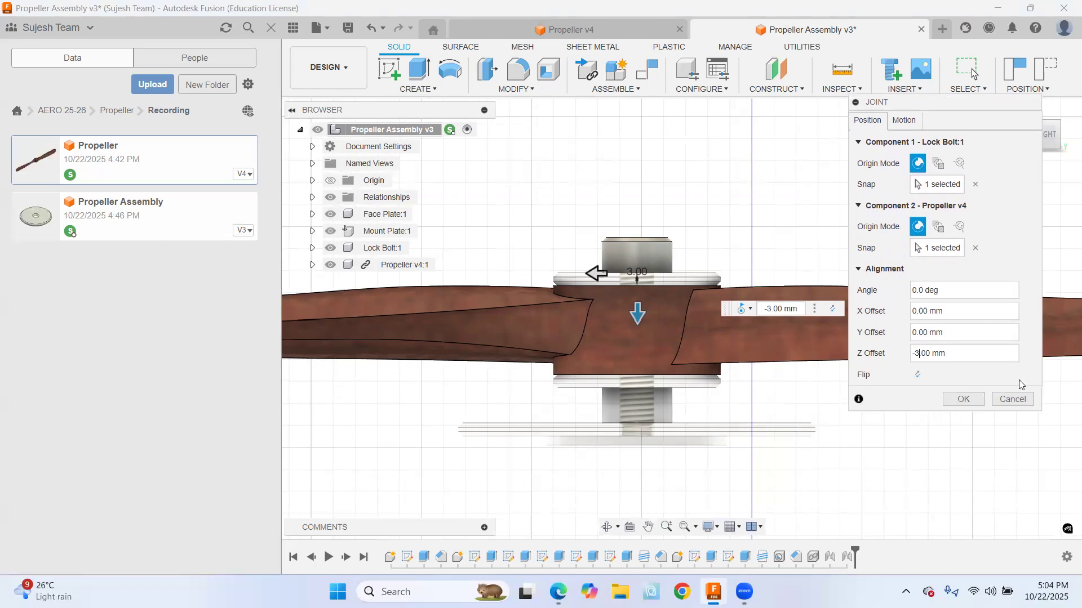
click(963, 400)
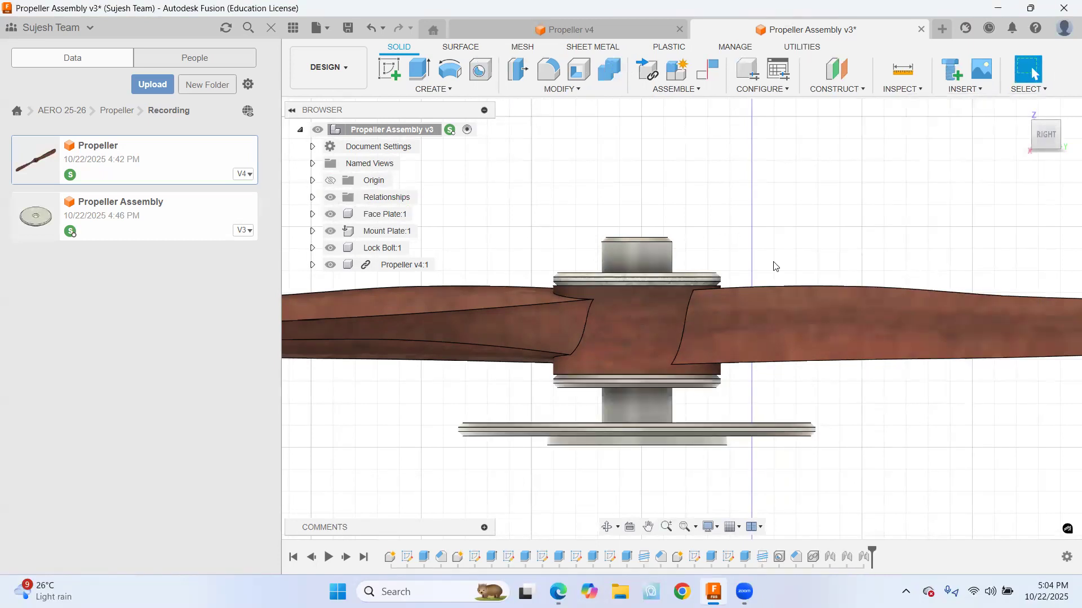
Return to the home view and animate the assembly's first revolute joint to check its motion
click(1021, 109)
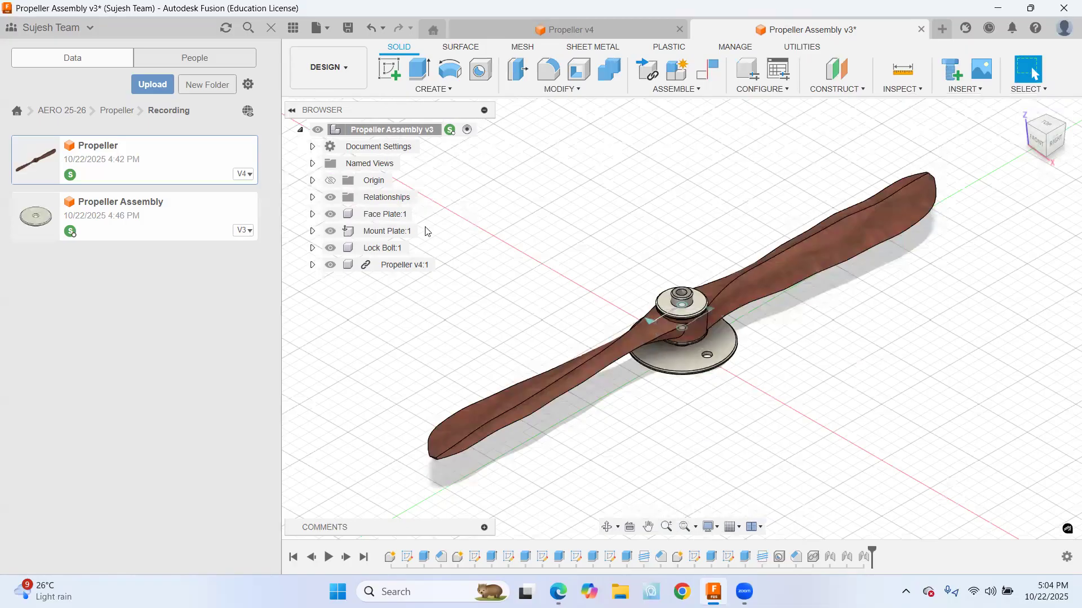
click(312, 198)
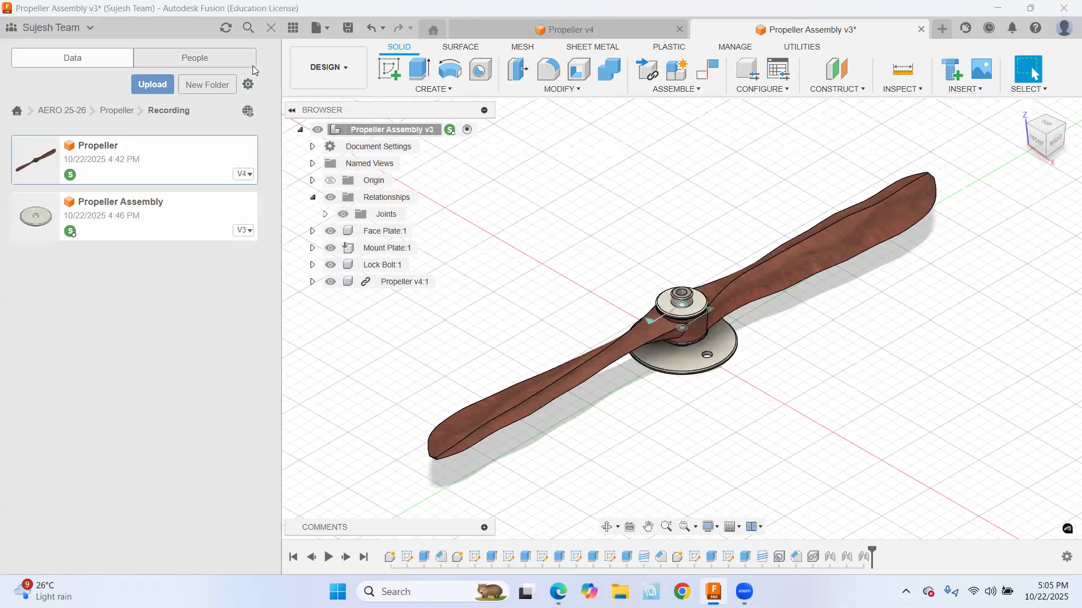
click(271, 28)
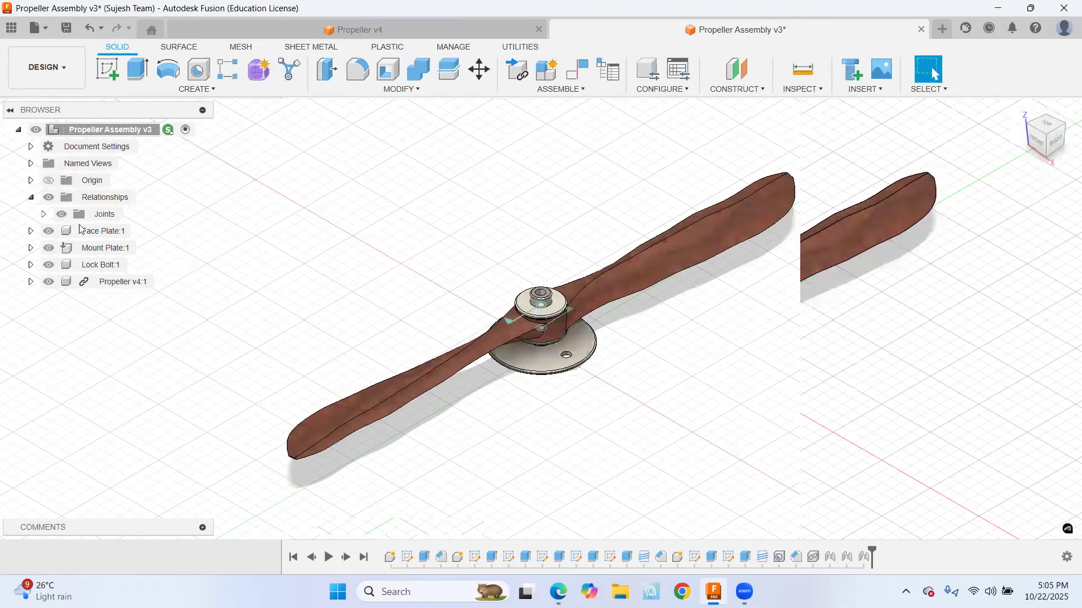
right_click(116, 238)
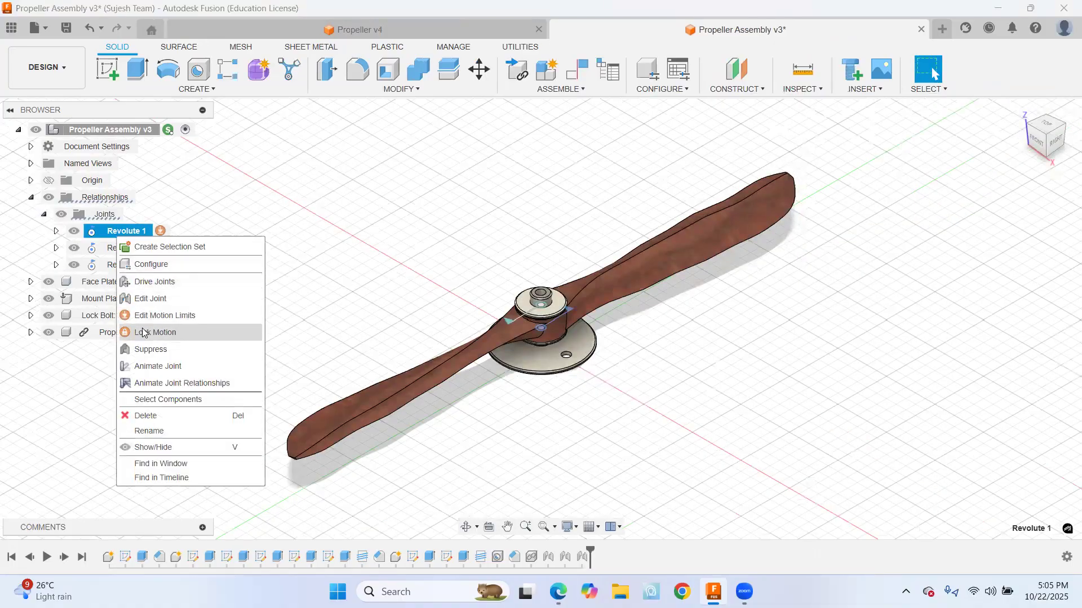
click(157, 367)
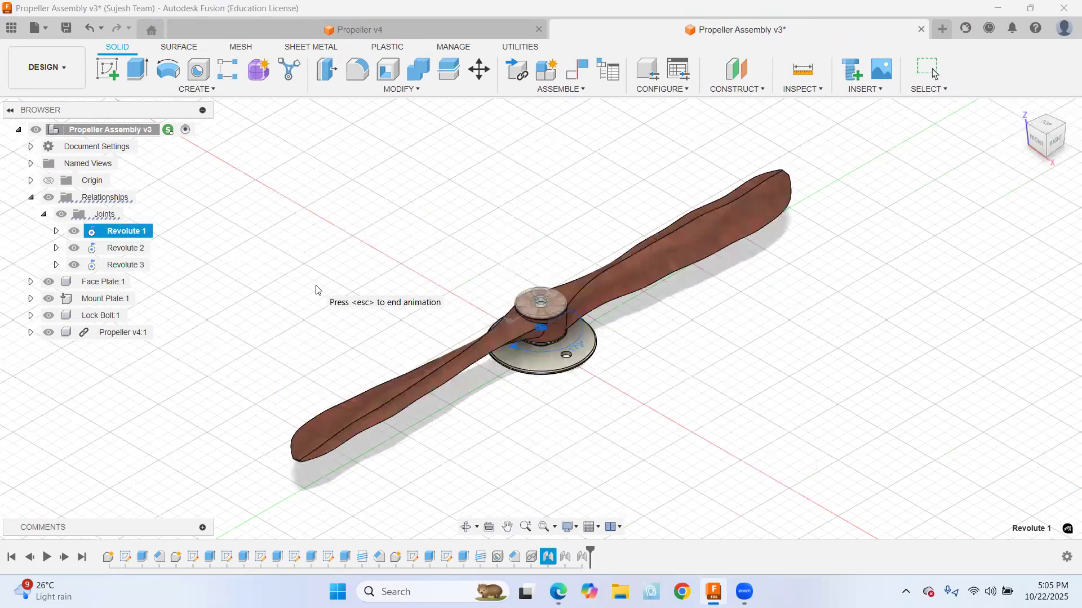
key(Escape)
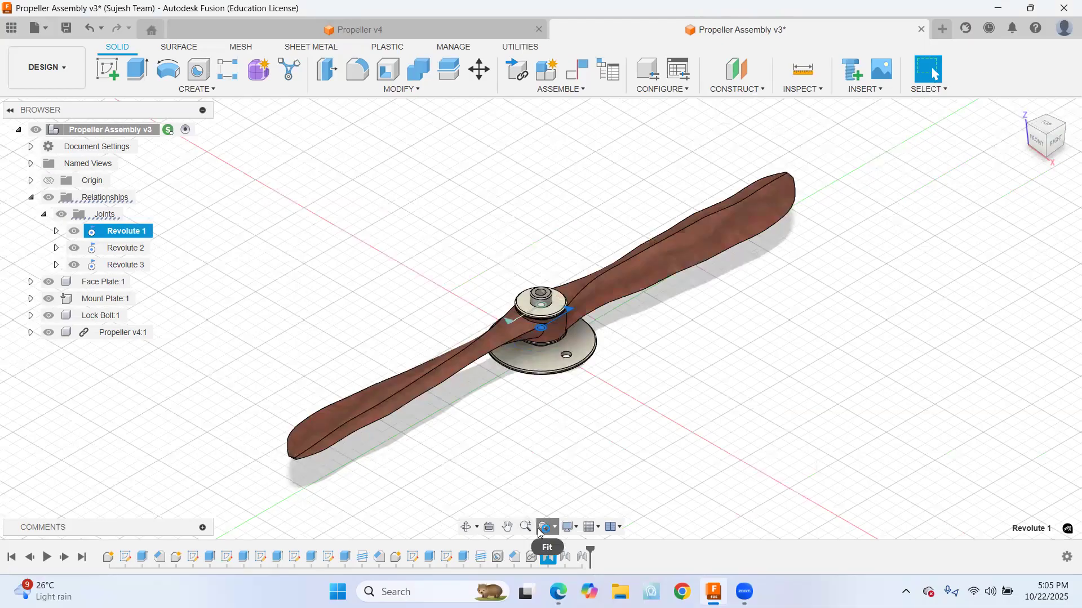
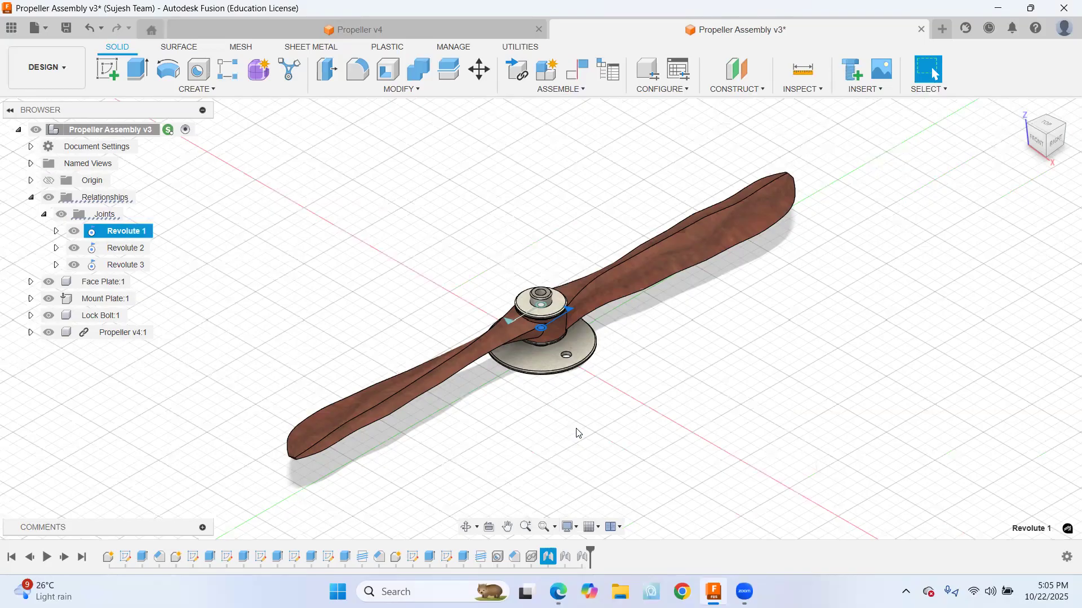
Create a manual drawing from the full assembly with the ISO standard, millimetre units and a landscape A4 sheet
click(48, 33)
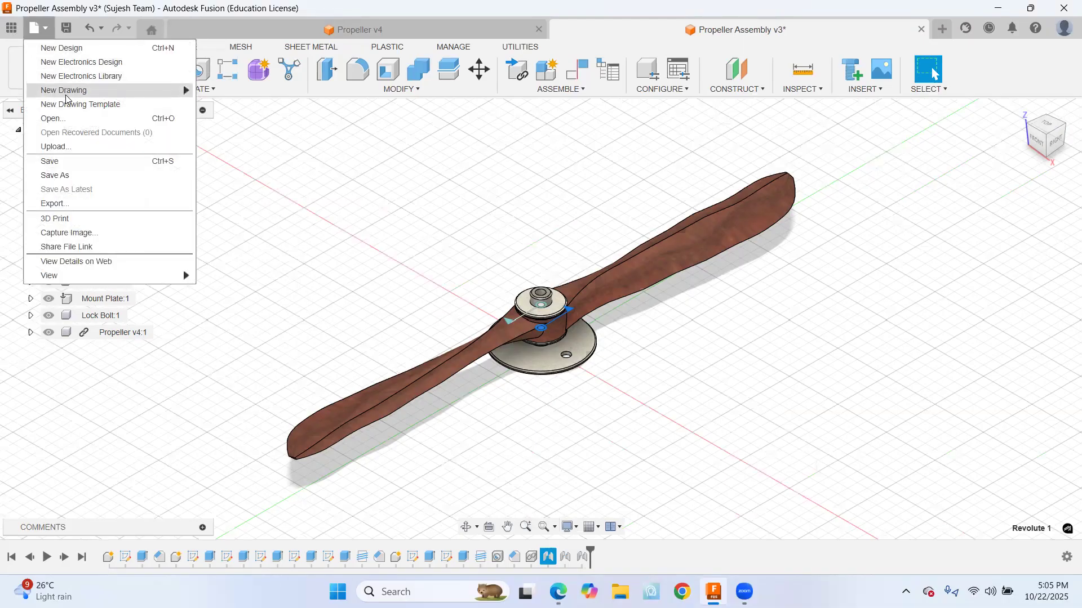
mouse_move(67, 91)
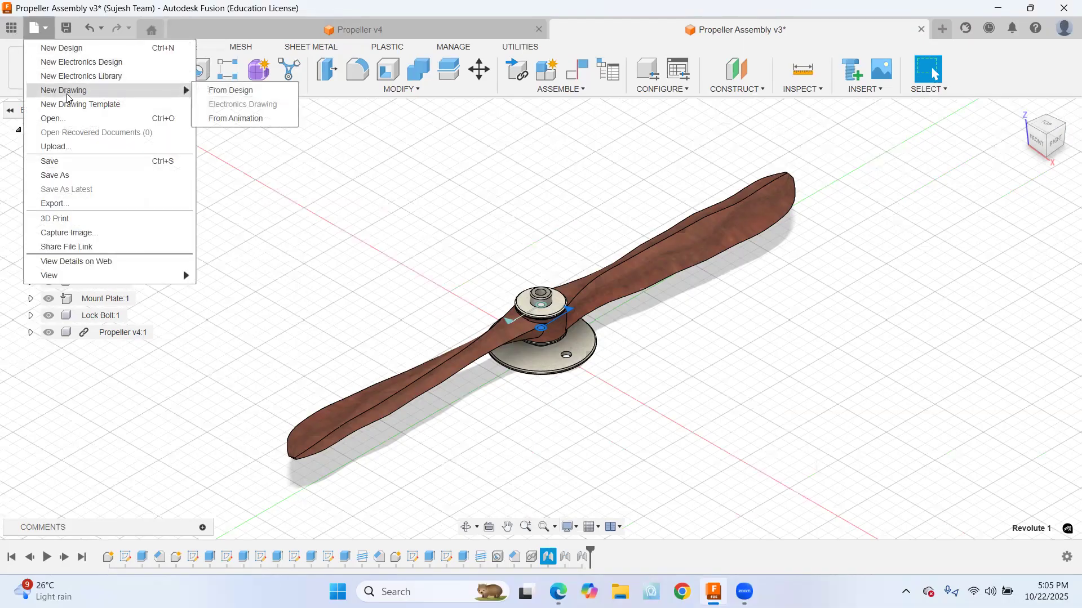
click(233, 92)
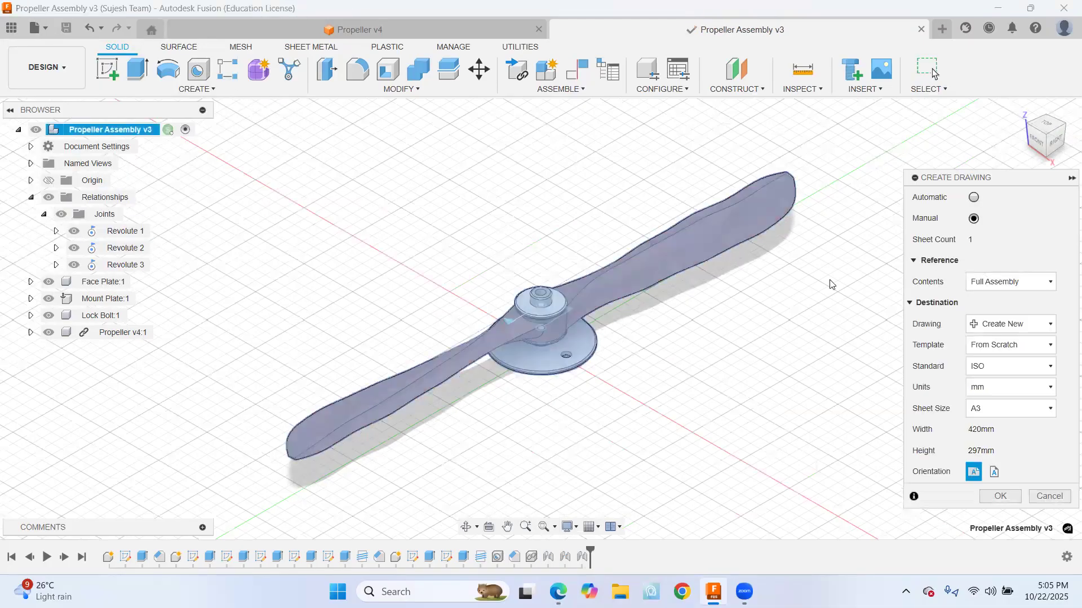
drag(982, 176, 913, 134)
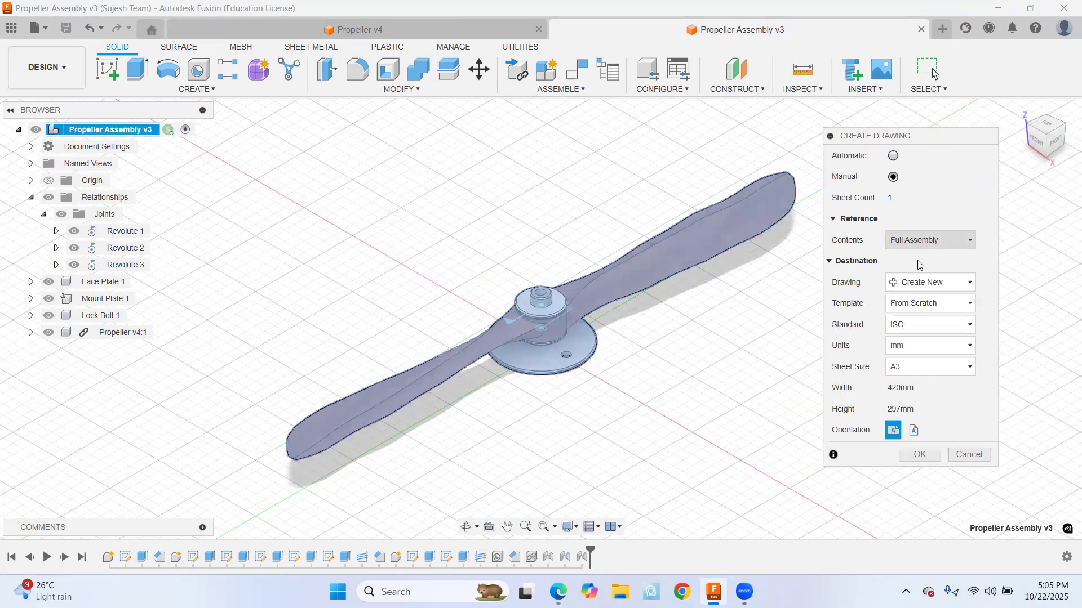
click(913, 369)
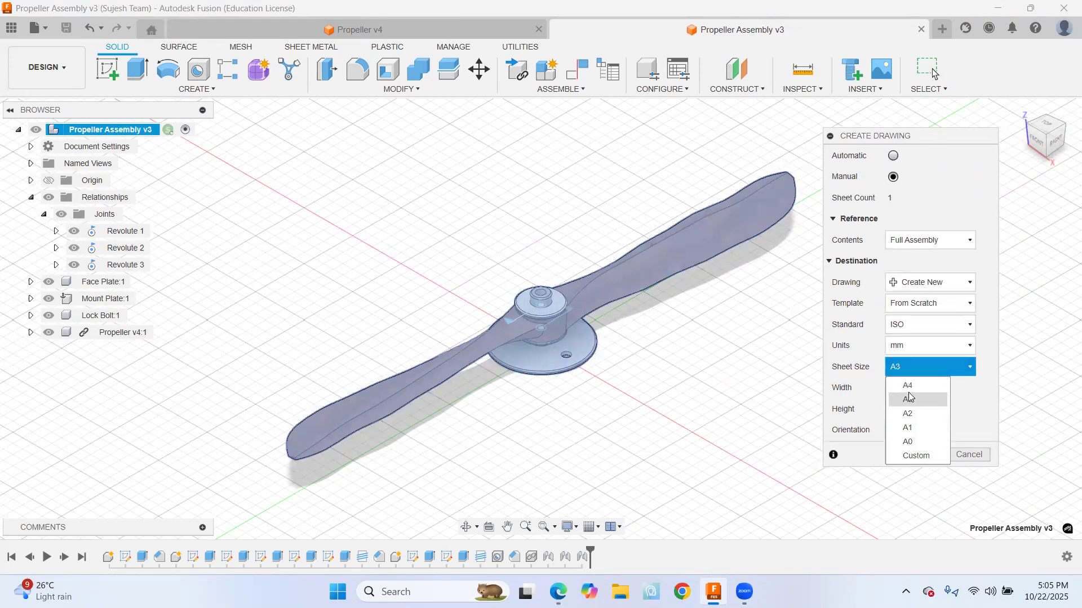
click(907, 386)
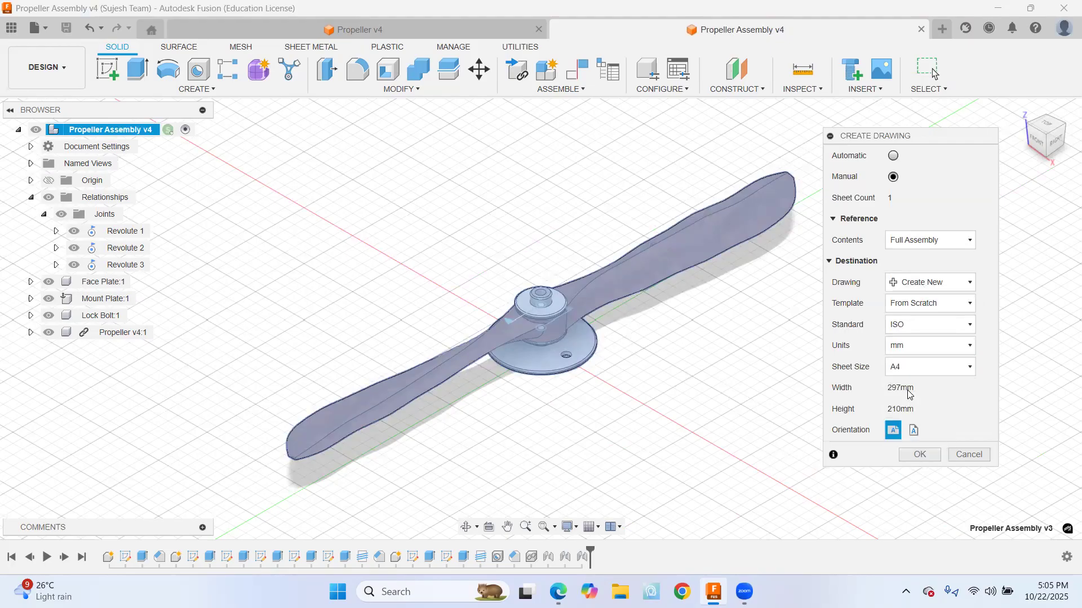
click(920, 457)
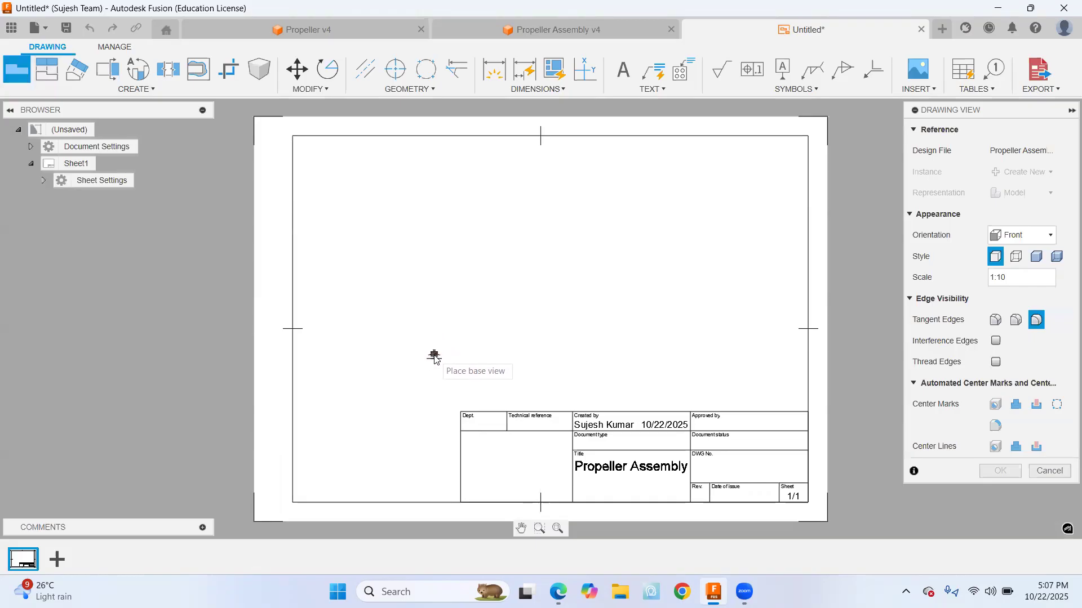
Place a base view above and left of the title block with HOME orientation and a 1:4 scale
click(434, 357)
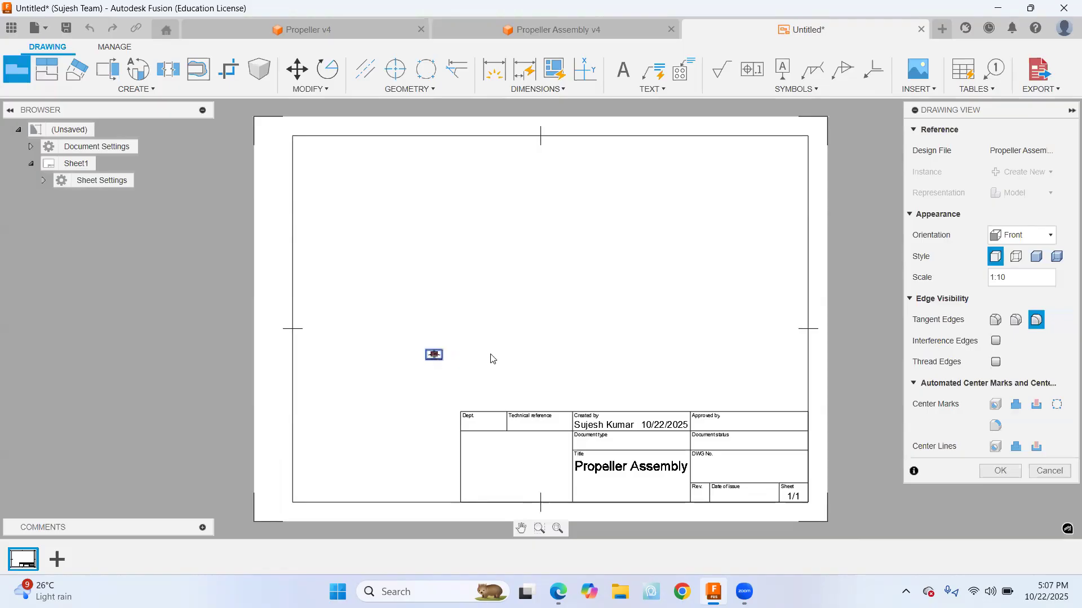
click(1017, 240)
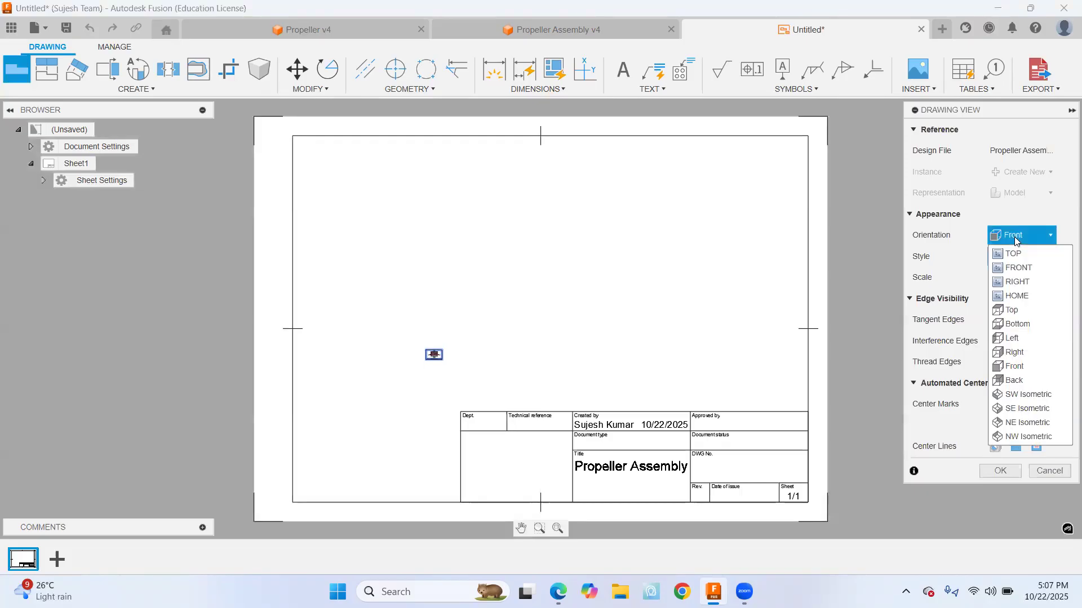
click(1015, 296)
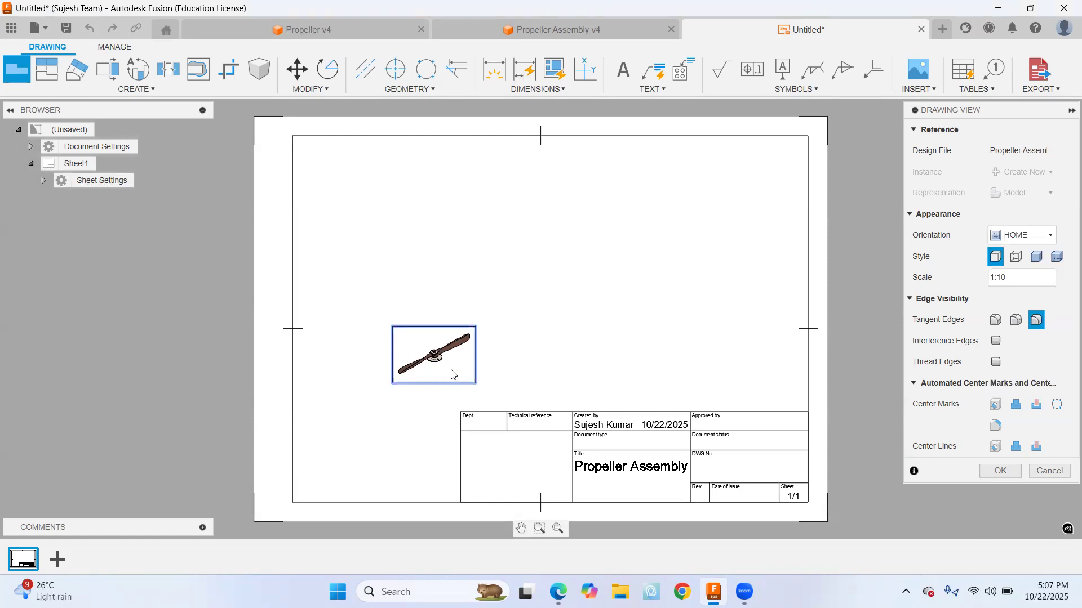
click(1033, 278)
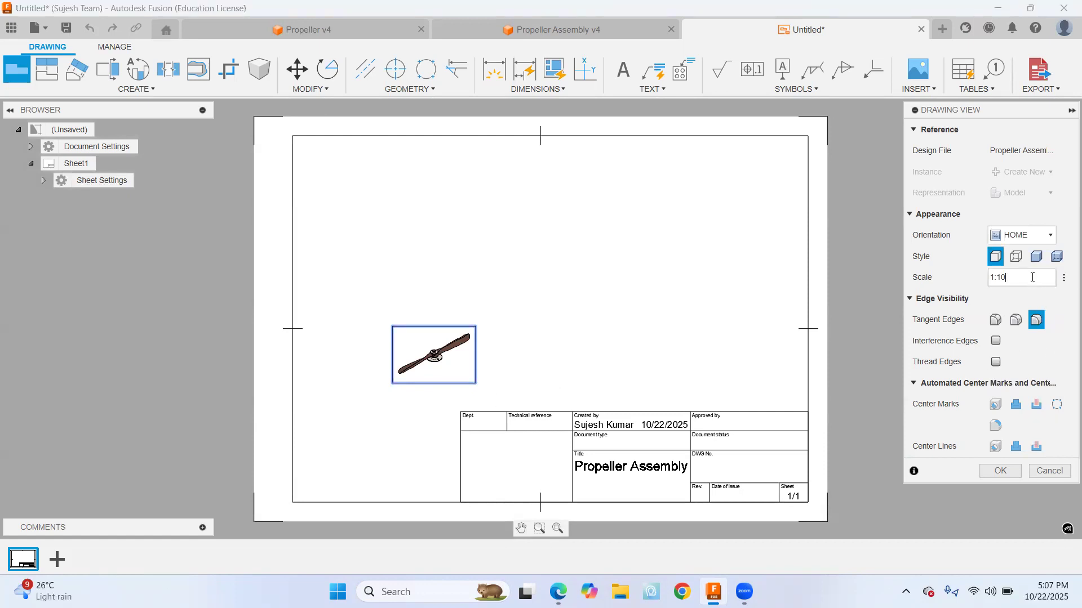
key(BackSpace)
key(BackSpace)
text(4)
key(Return)
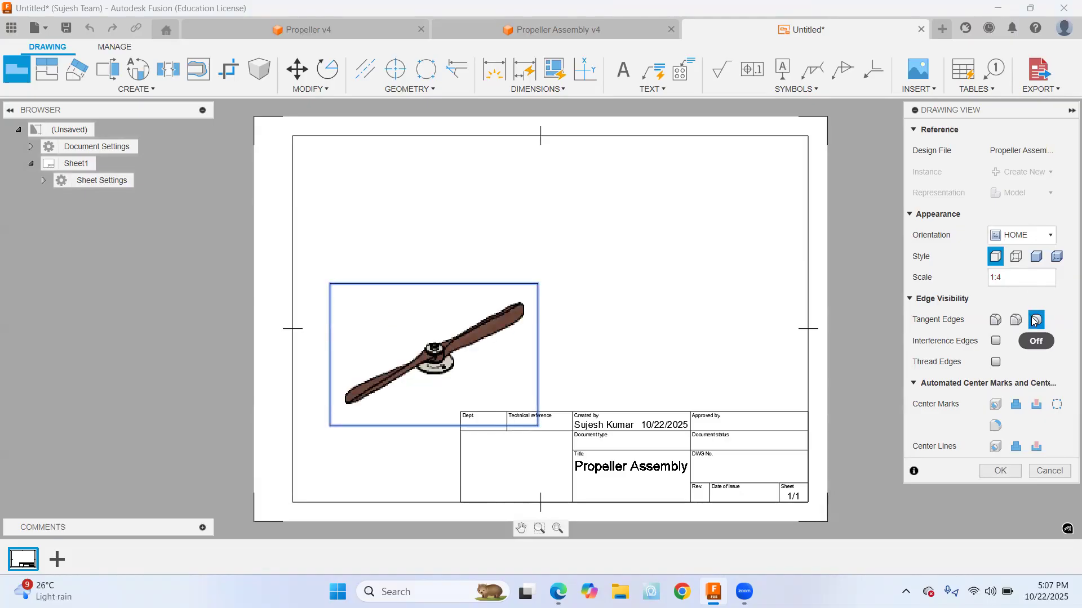
Try the base view at a 1:1 scale, and return it to 1:4
key(BackSpace)
text(1)
key(Return)
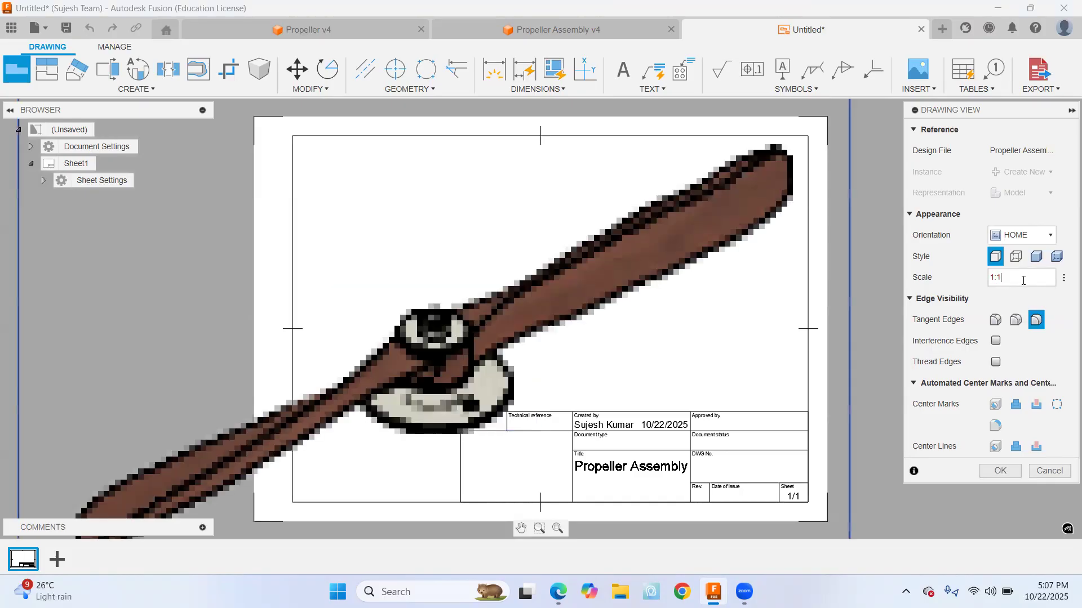
scroll(690, 301, up, 2)
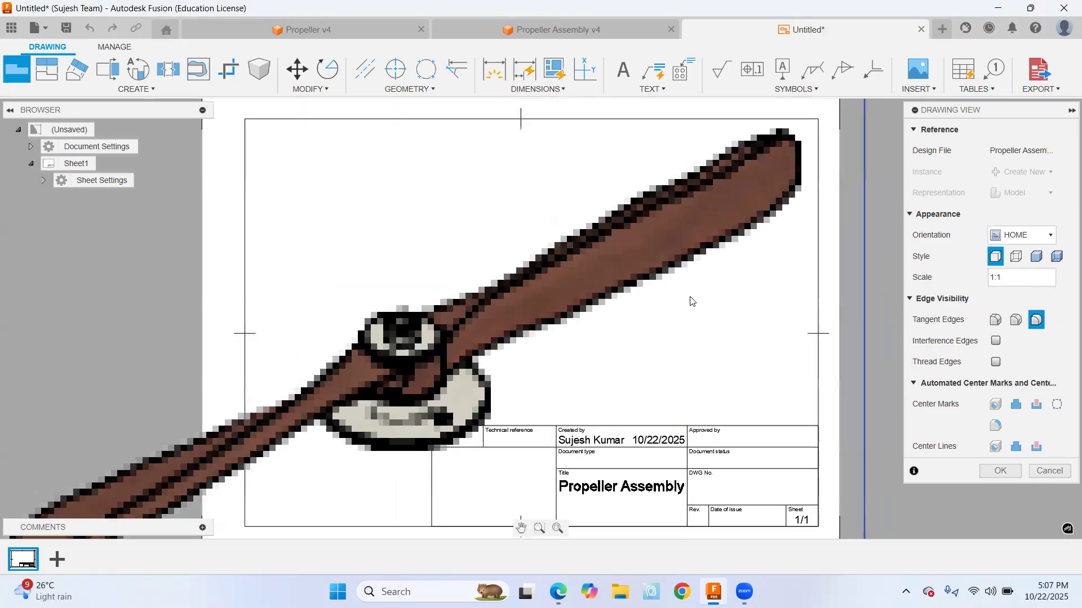
scroll(691, 301, down, 3)
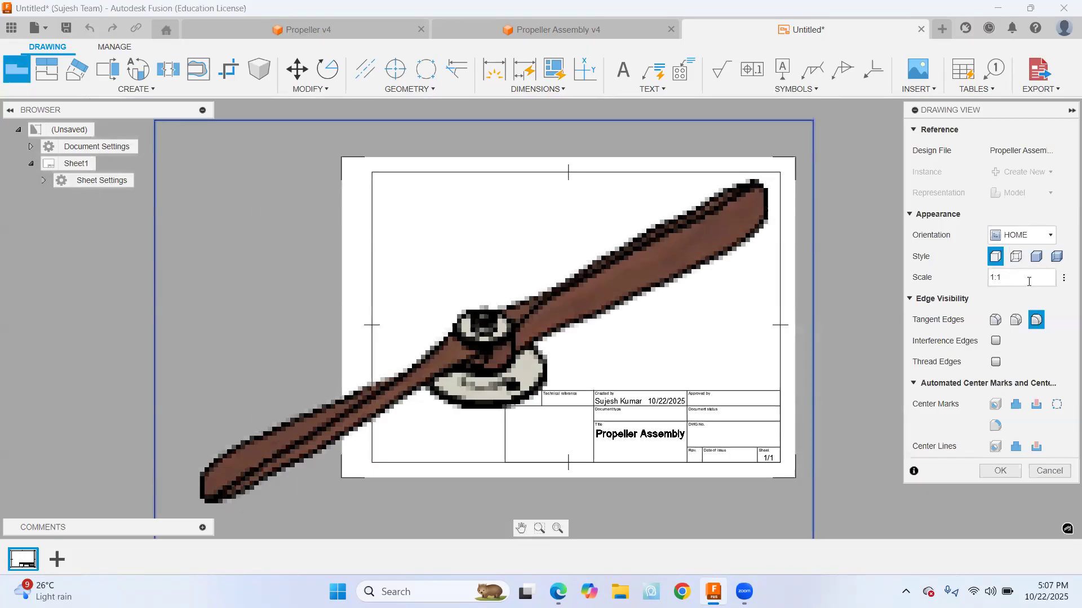
key(BackSpace)
key(BackSpace)
text(:4)
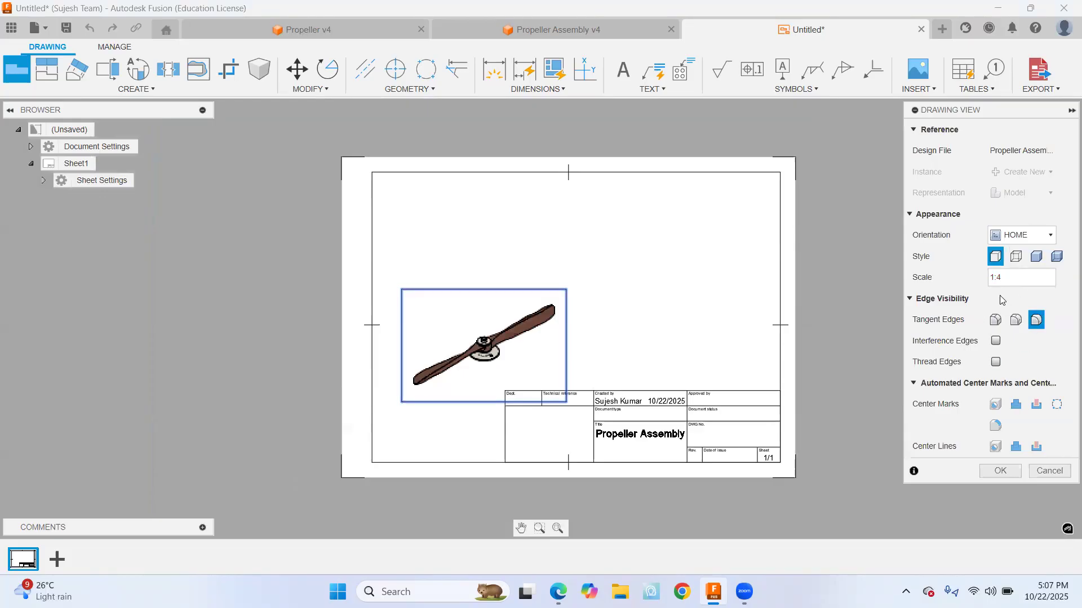
Turn on full tangent edges for the base view, keep the style without hidden edges, and create the view
click(995, 320)
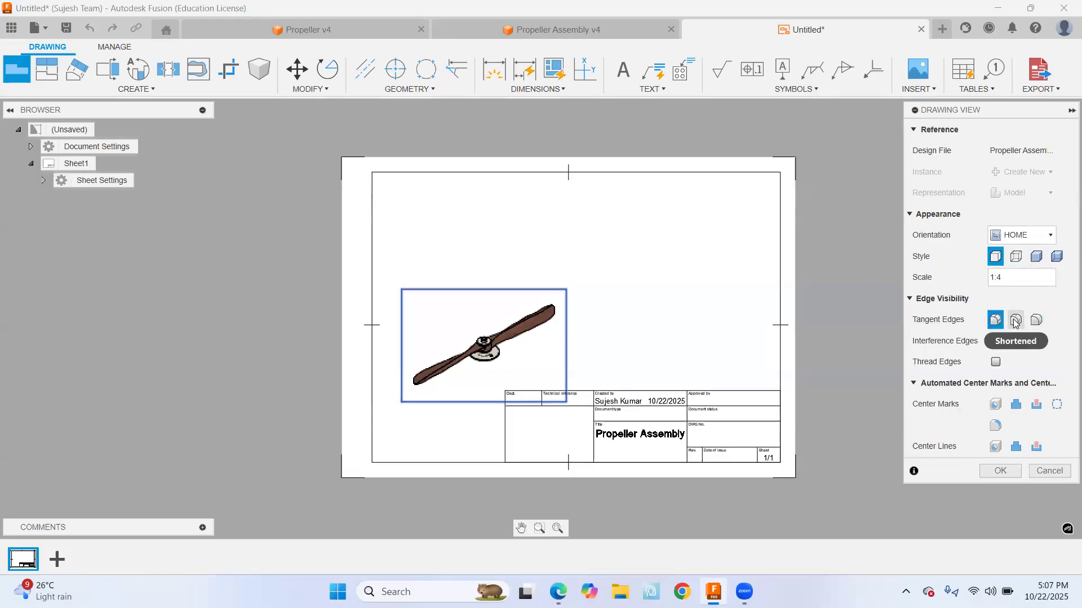
click(1036, 320)
click(996, 322)
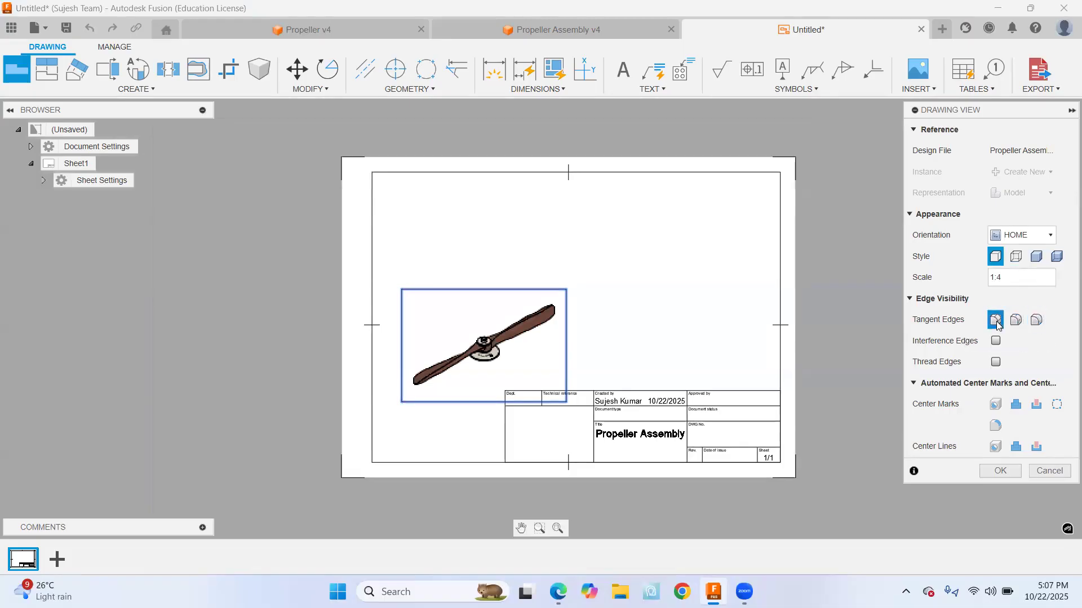
click(1016, 259)
click(996, 258)
click(998, 472)
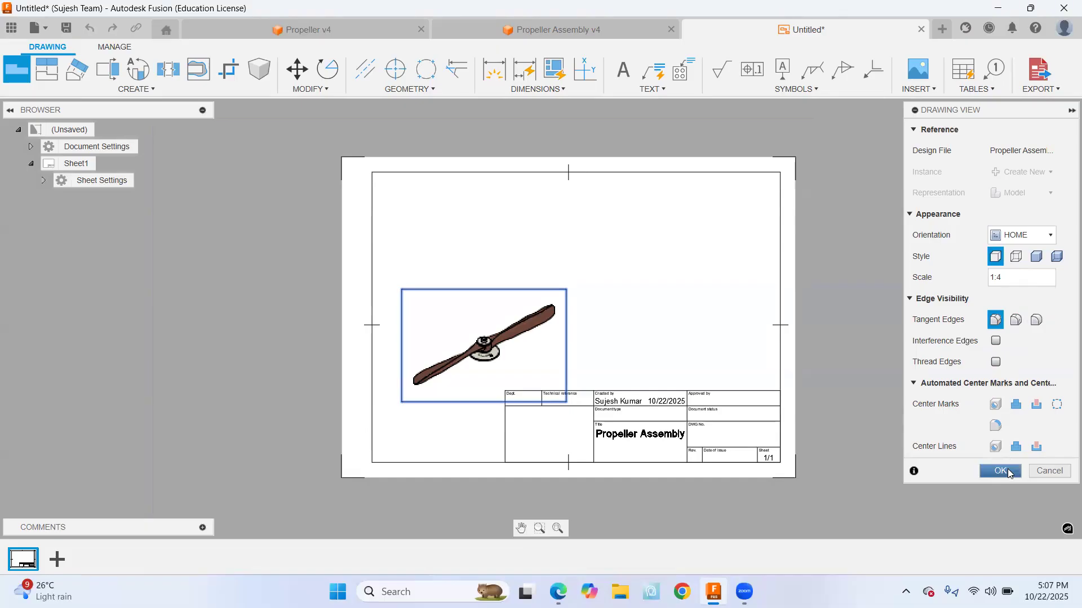
click(1000, 472)
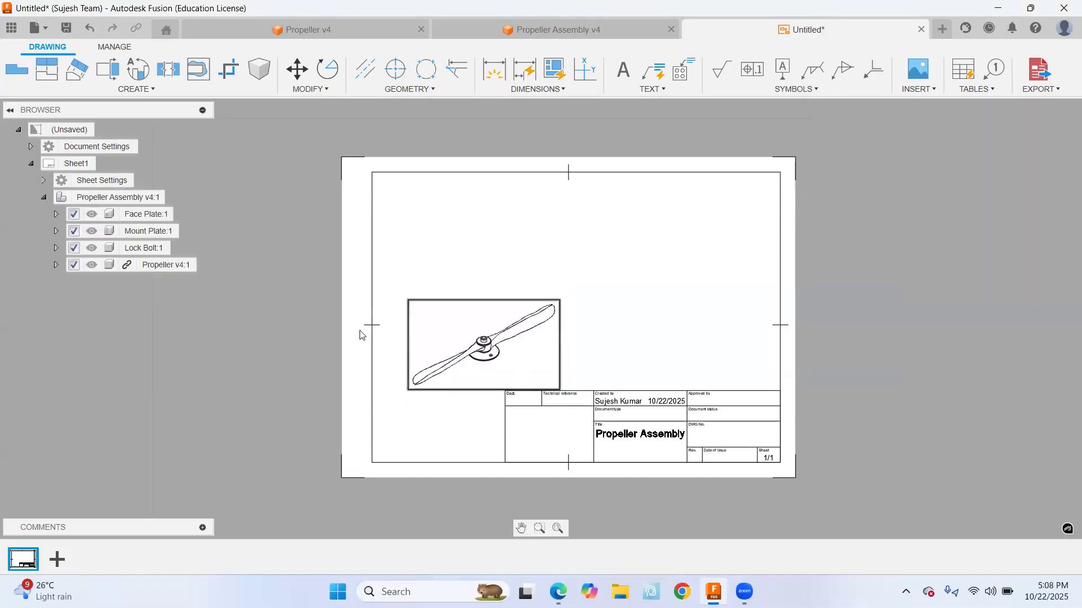
scroll(492, 352, up, 5)
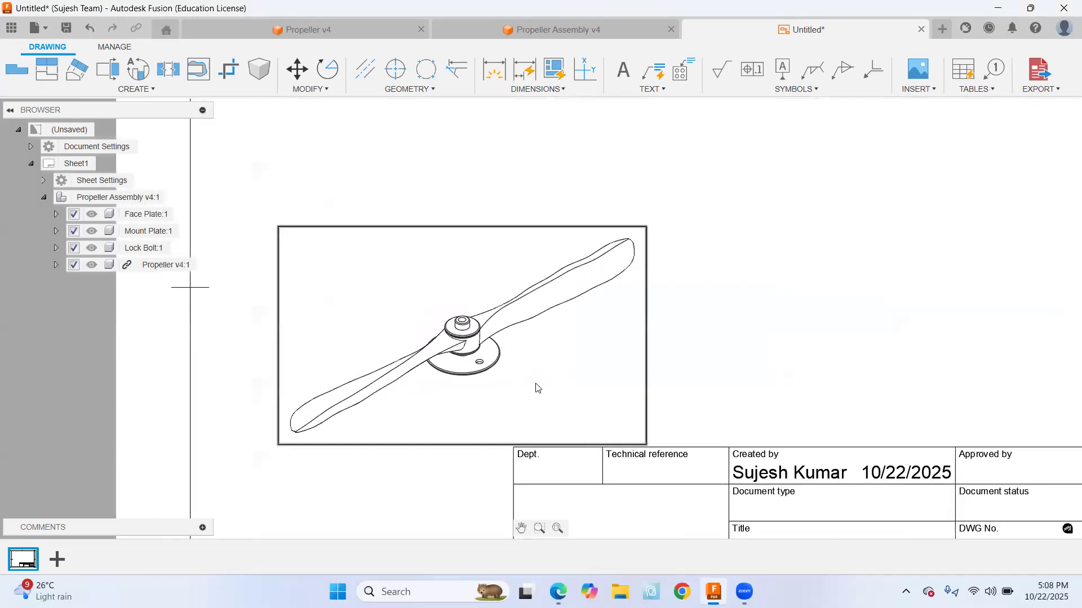
scroll(537, 387, down, 2)
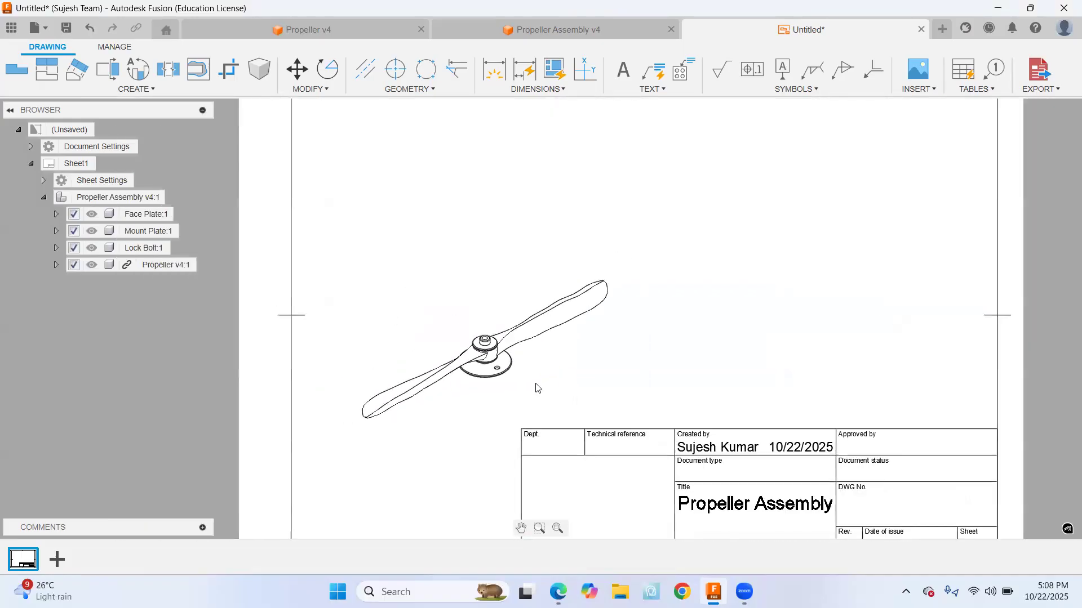
scroll(537, 387, down, 3)
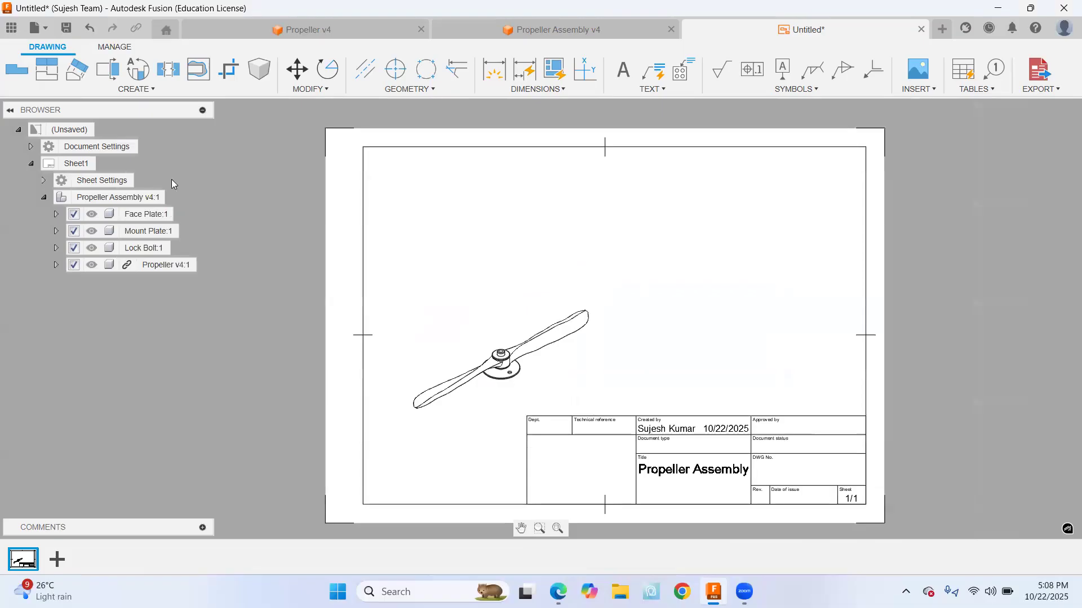
click(46, 75)
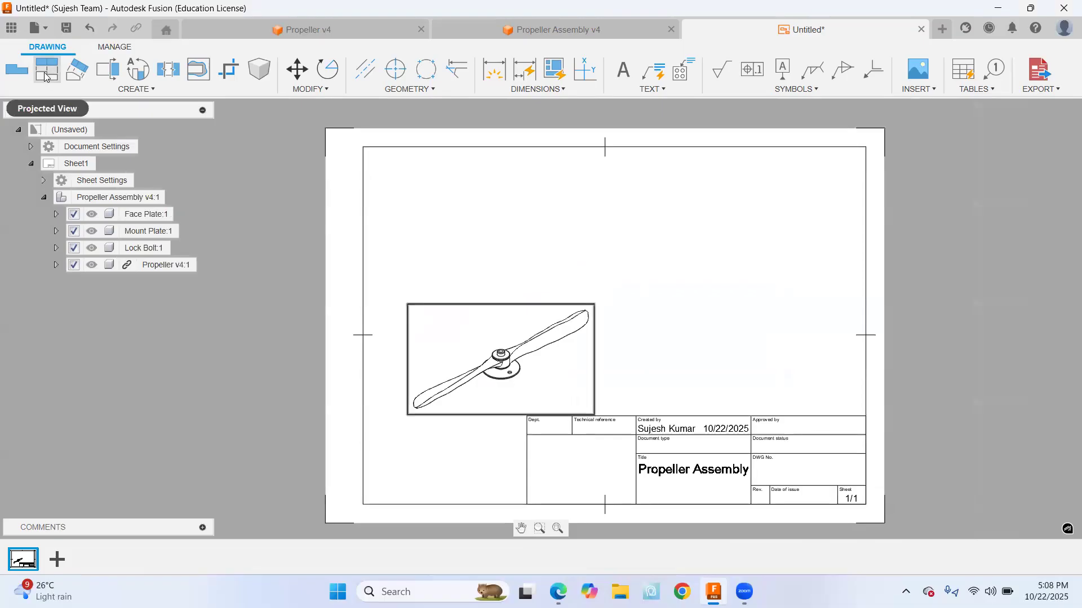
click(46, 78)
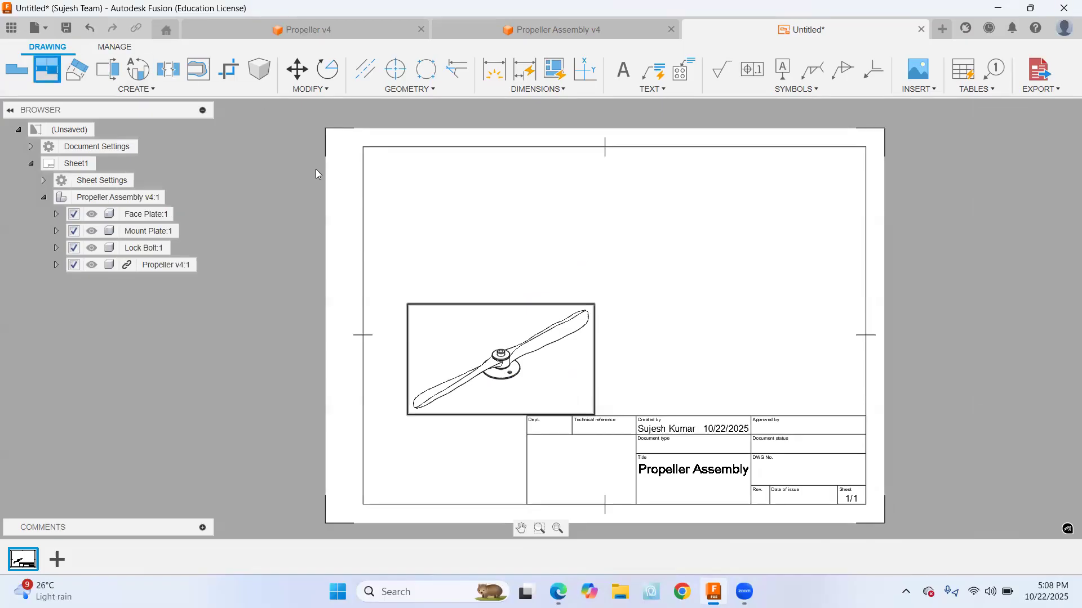
click(468, 362)
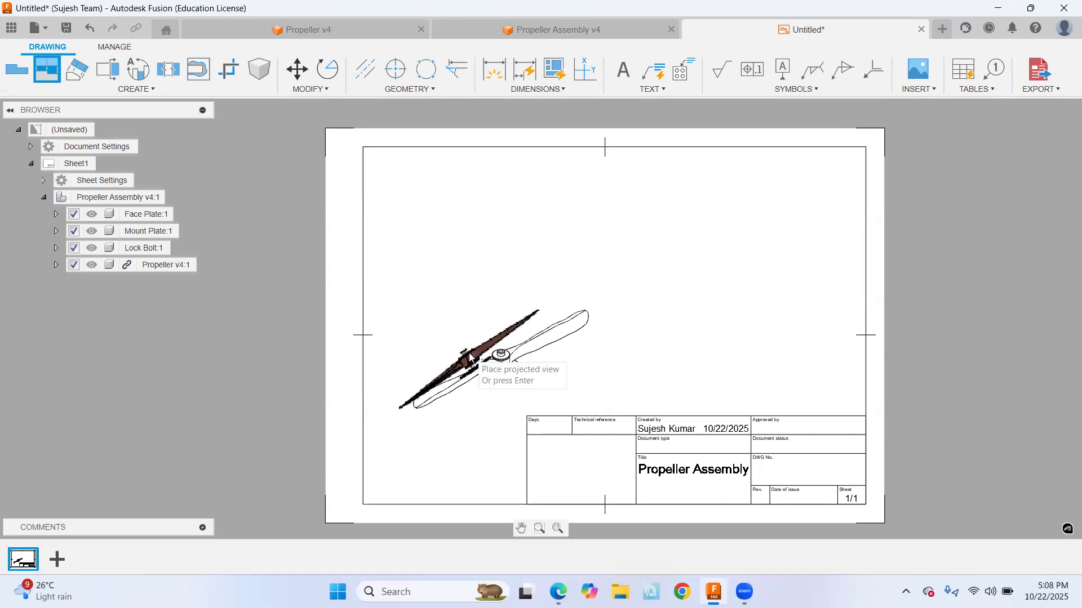
key(Escape)
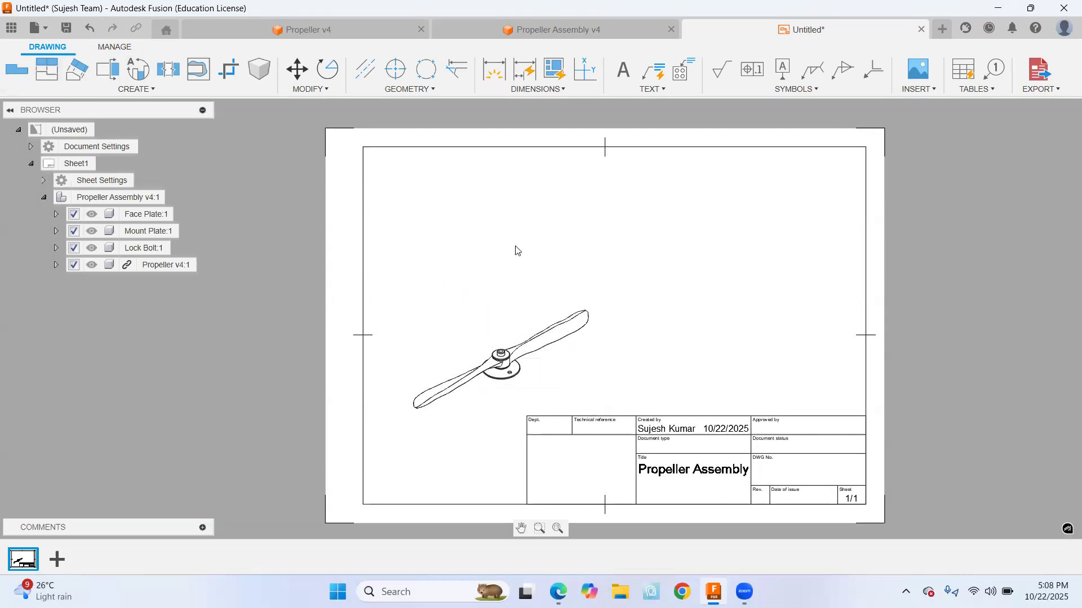
Try a Front base view at 1:10 scale above the isometric view, and undo its placement
click(16, 69)
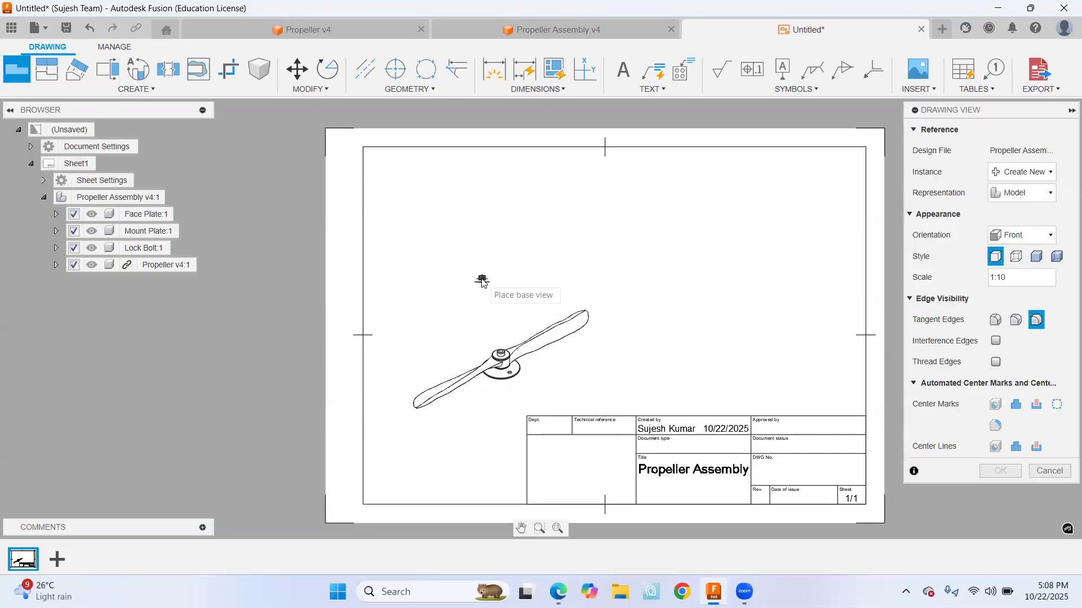
click(482, 281)
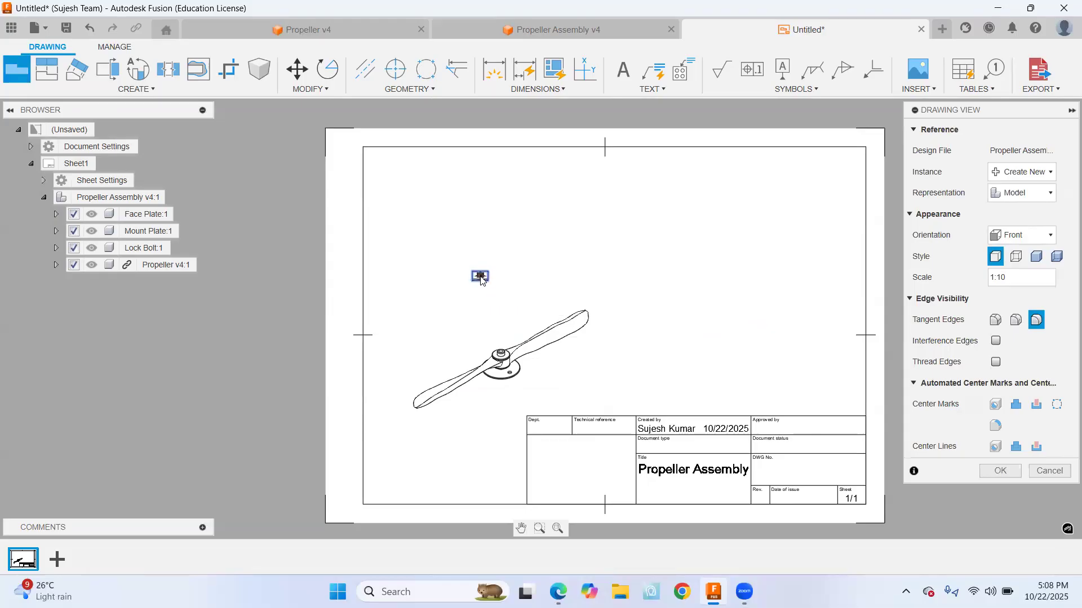
click(1000, 471)
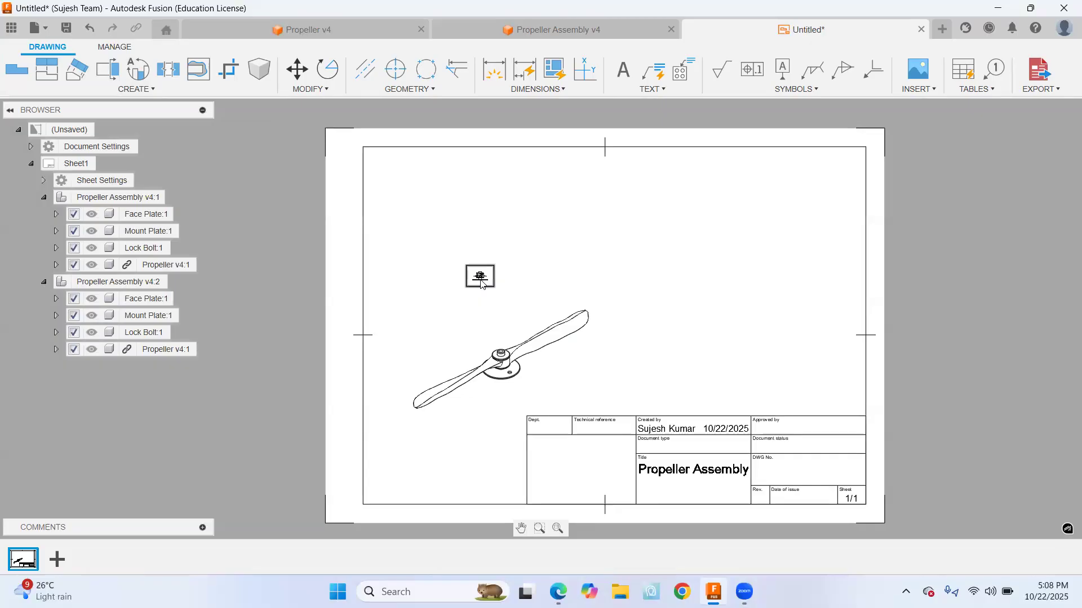
drag(481, 274, 480, 306)
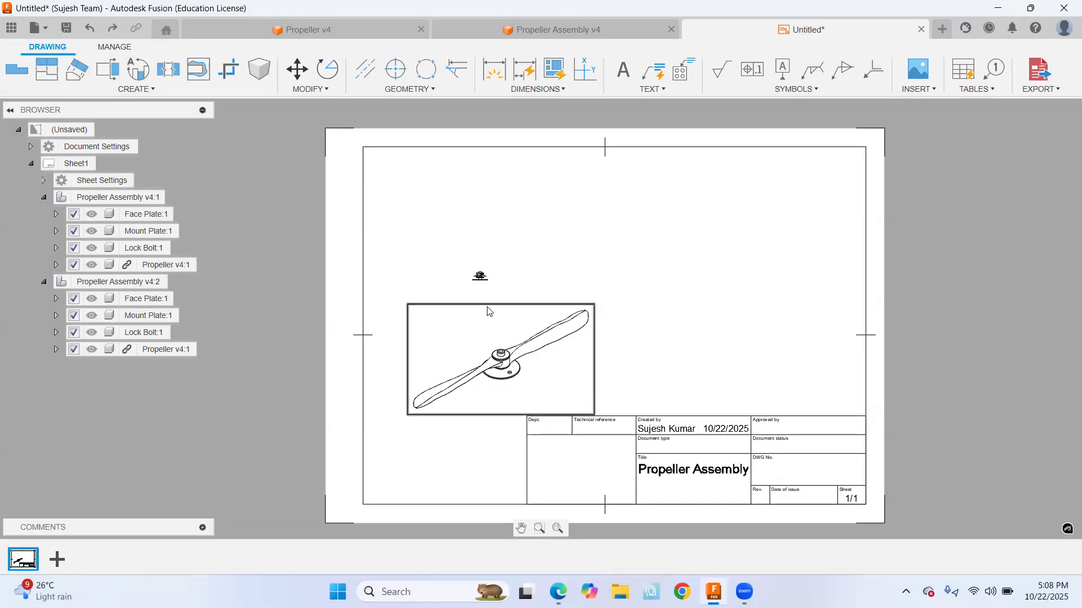
key(ctrl+z)
Create a base view with RIGHT orientation and 1:4 scale above the isometric view, and shift it inside the sheet border
click(17, 69)
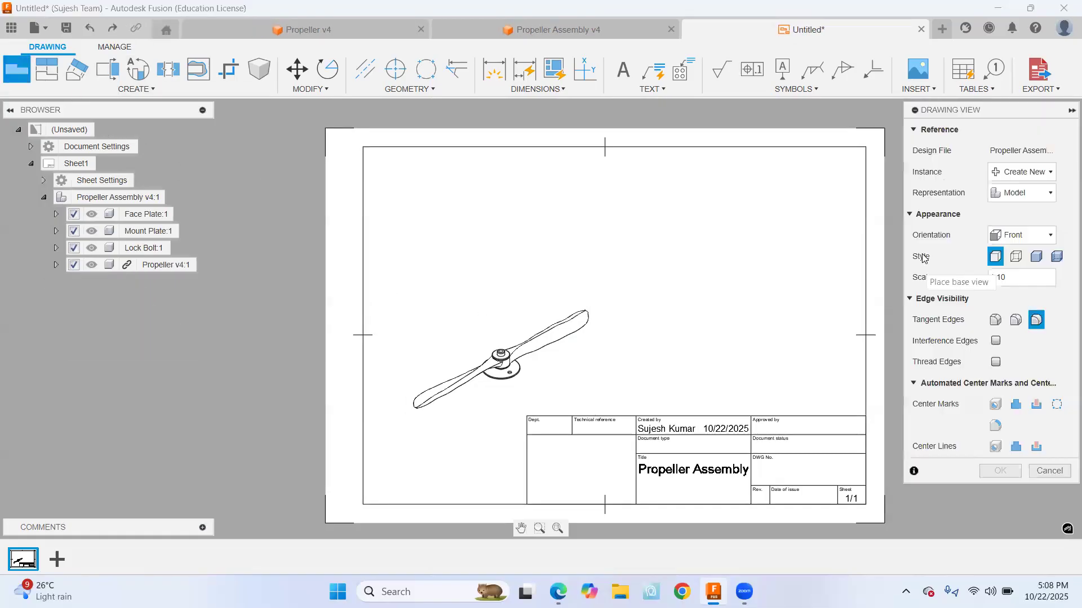
click(1011, 236)
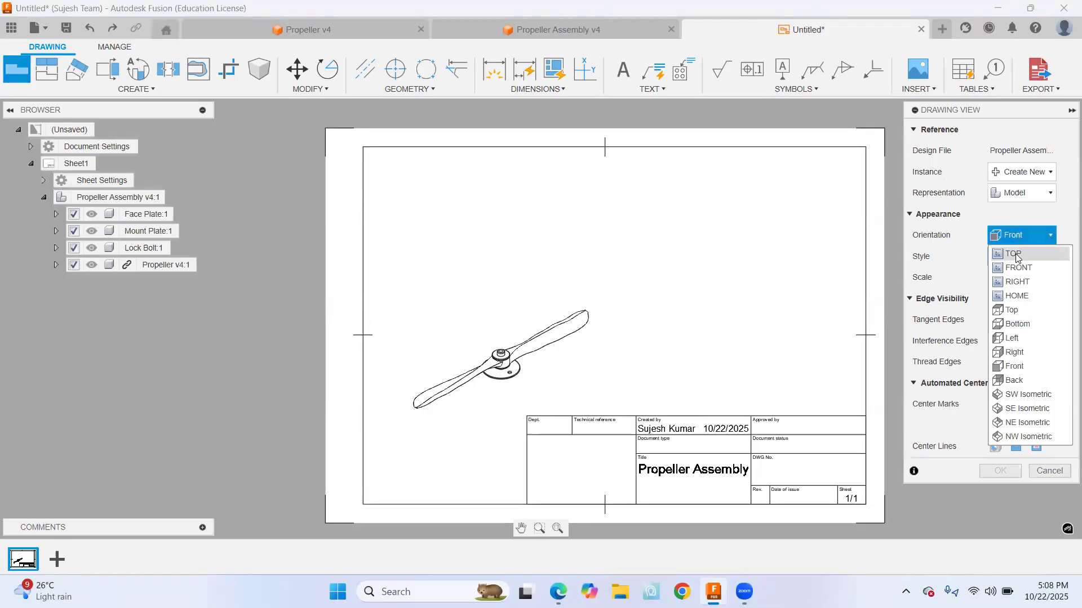
click(1017, 282)
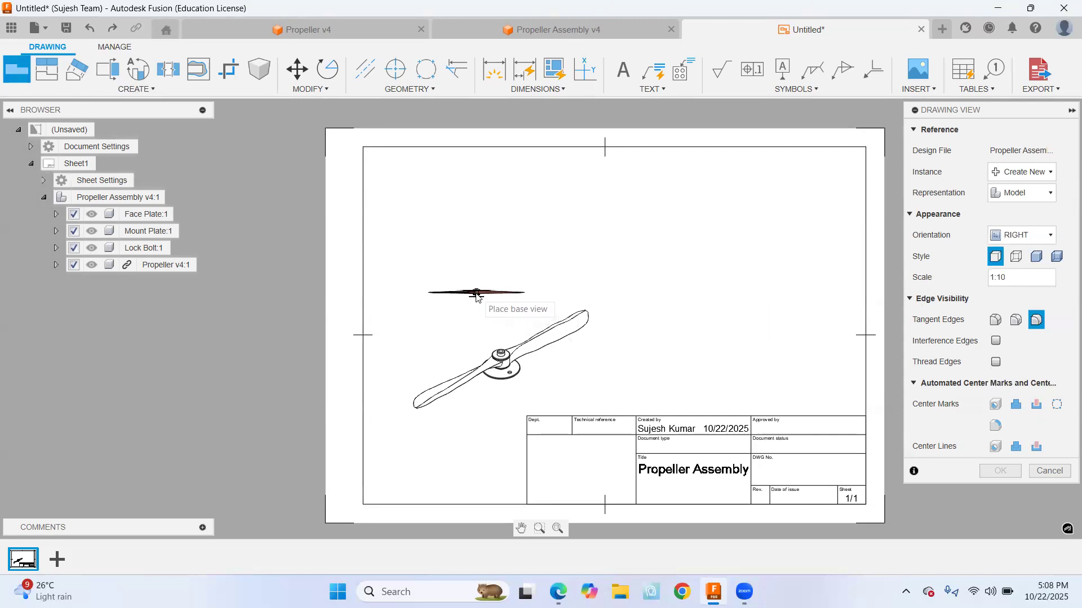
click(477, 297)
click(1021, 277)
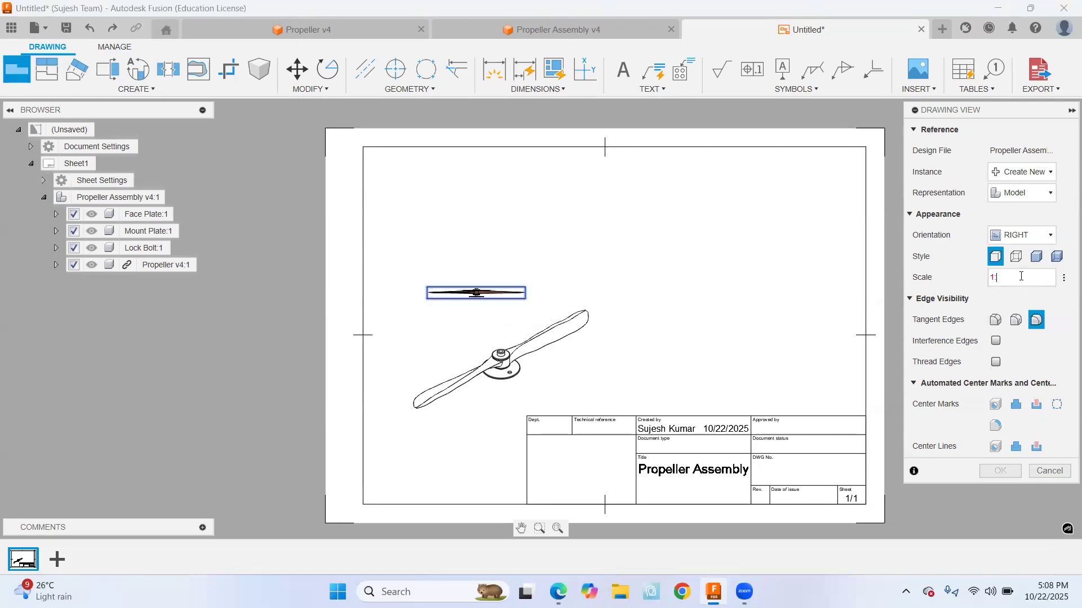
key(Return)
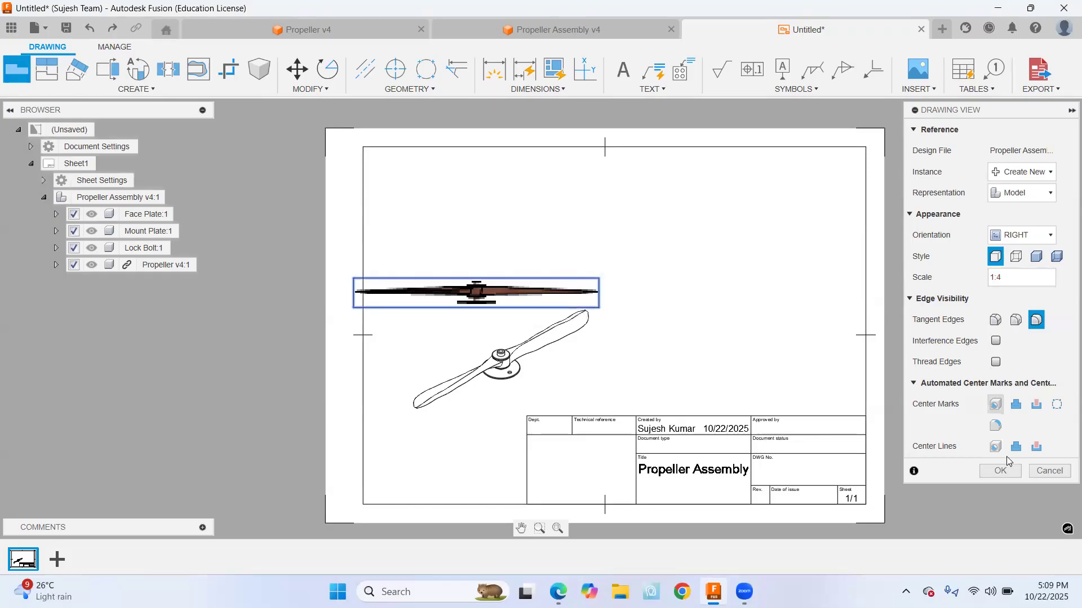
click(1001, 471)
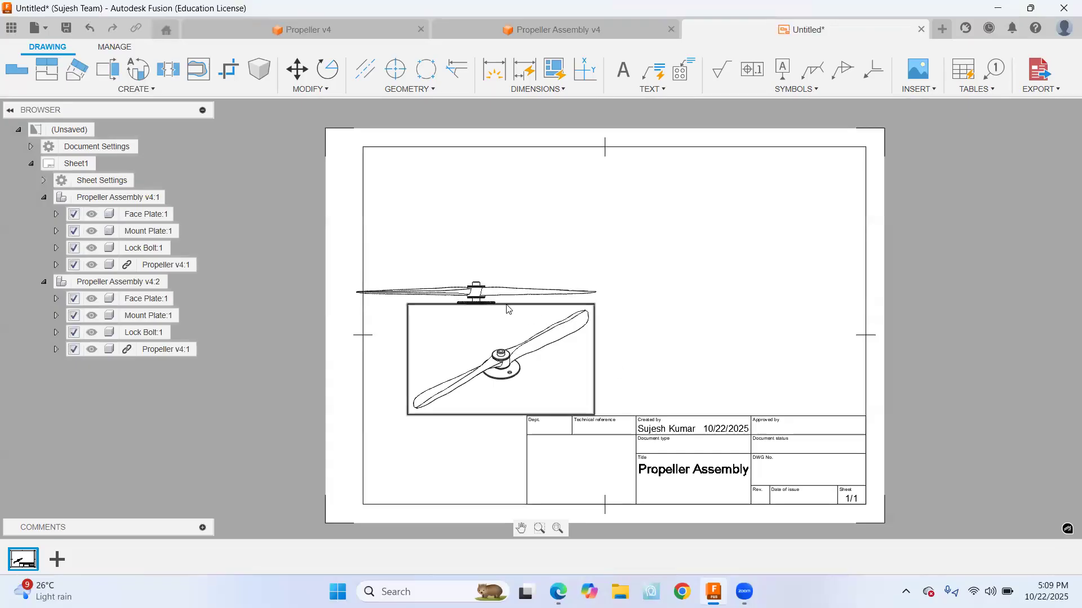
click(521, 286)
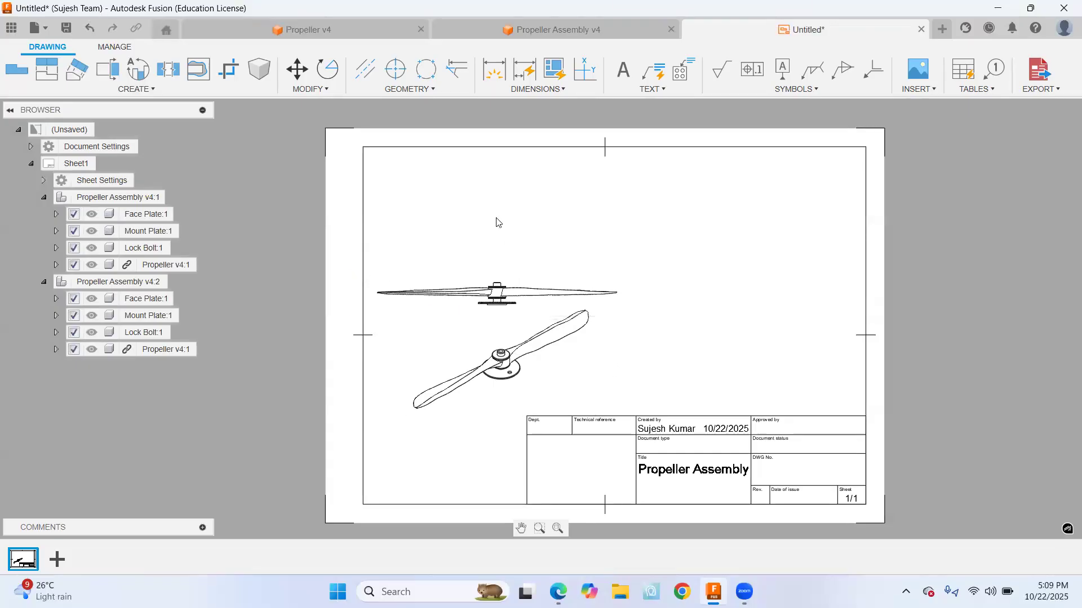
Project two views from the RIGHT base view, one straight above it and one level with it near the sheet's right side
click(47, 69)
click(503, 301)
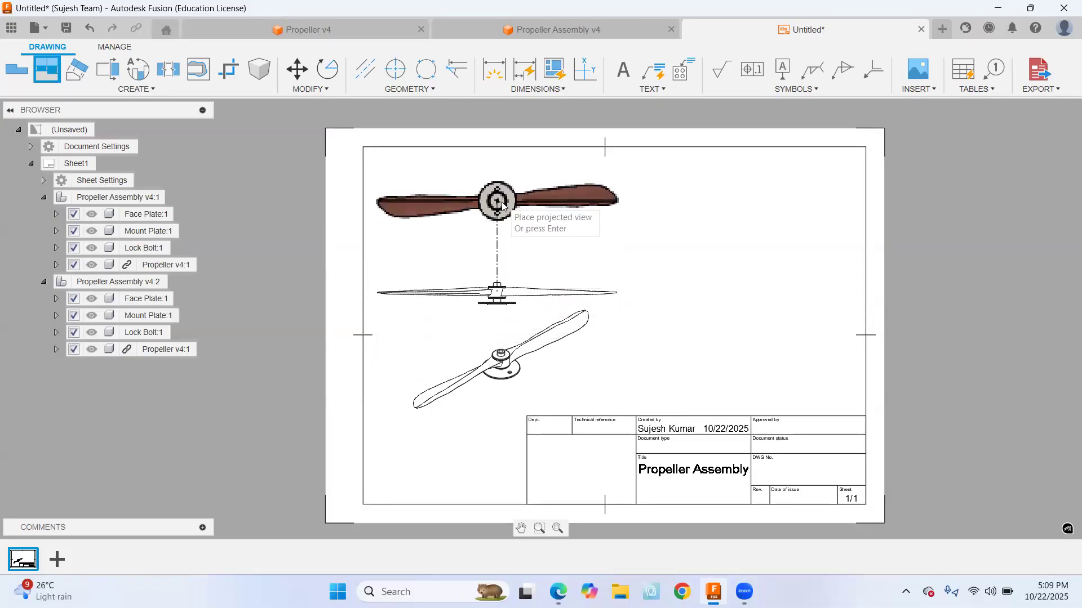
click(502, 213)
click(509, 292)
click(744, 292)
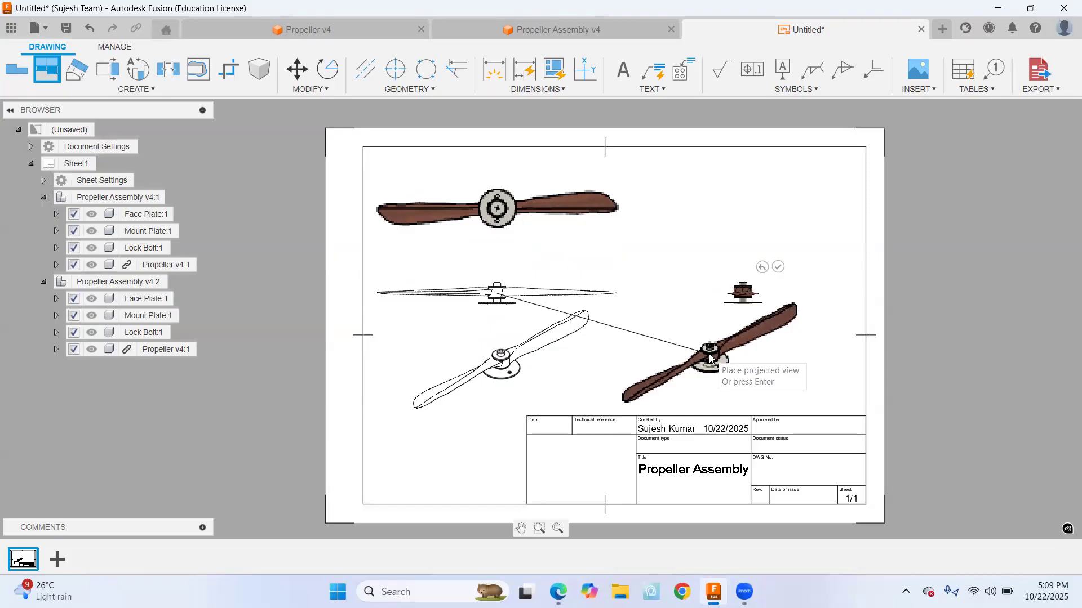
key(Return)
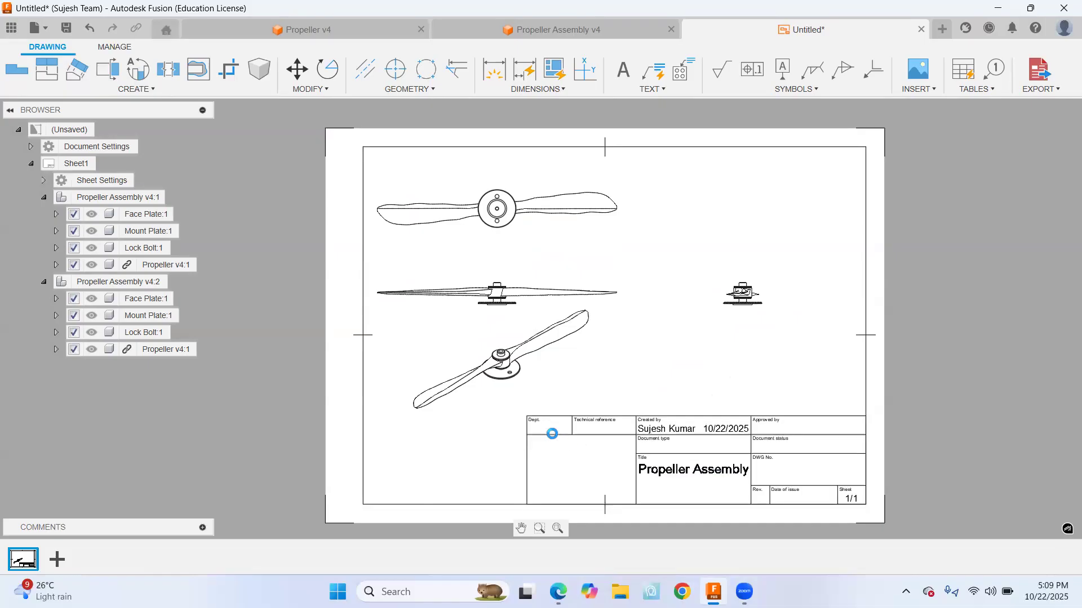
Delete the title block from the sheet
click(527, 441)
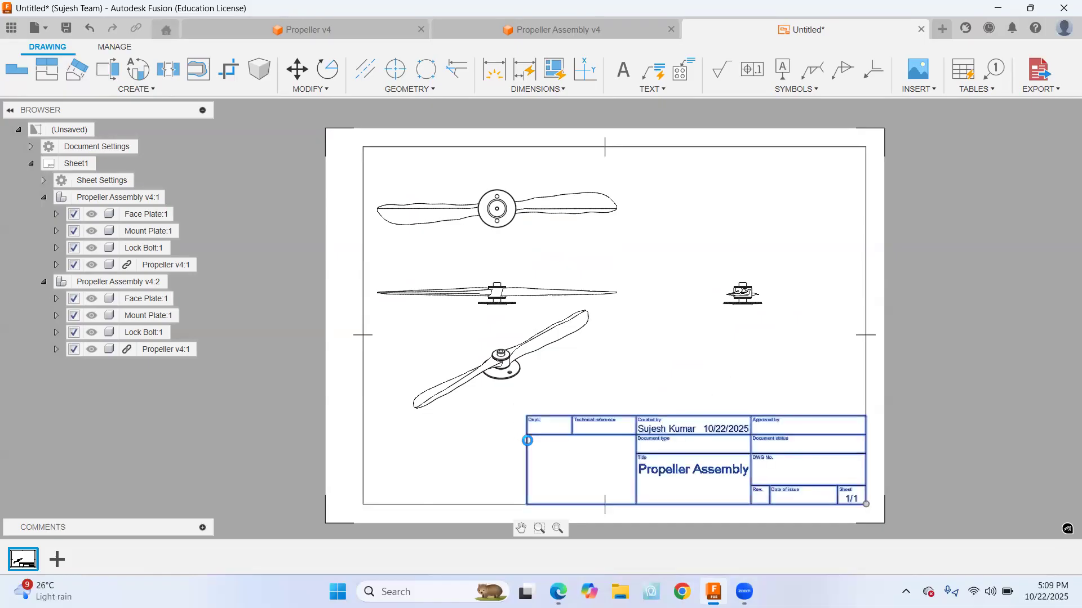
key(Delete)
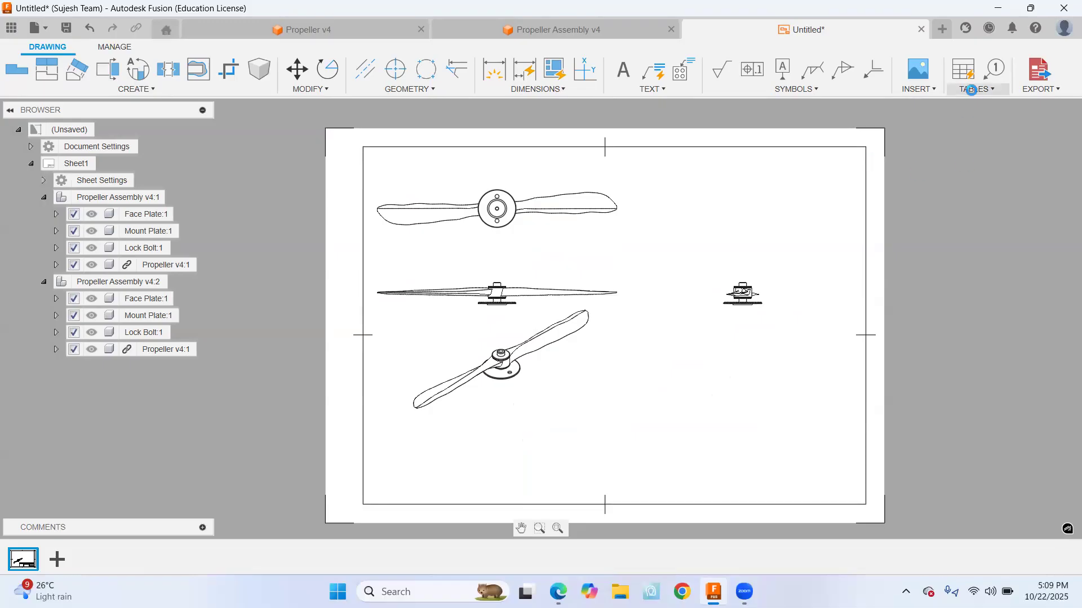
Try a first-level parts list with automatic balloons for the isometric view in the sheet's lower-right corner, and delete it
click(971, 89)
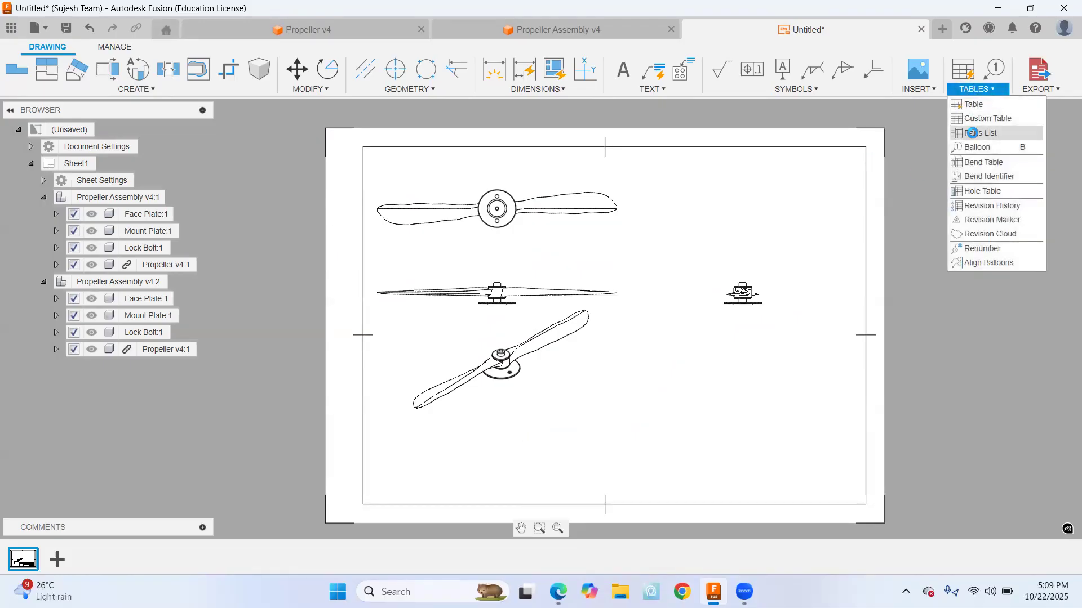
click(977, 133)
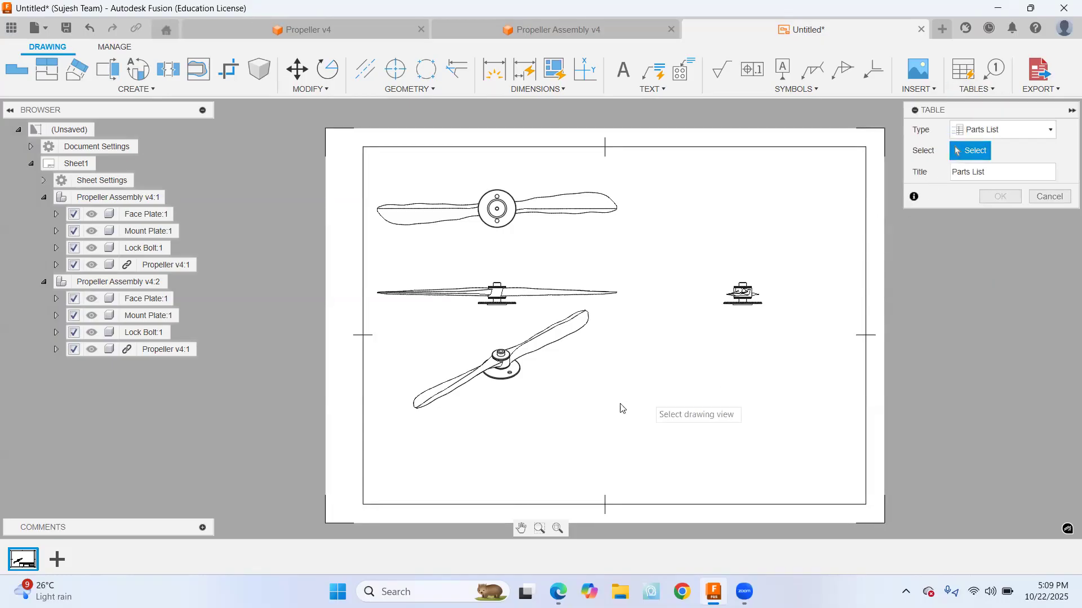
click(509, 354)
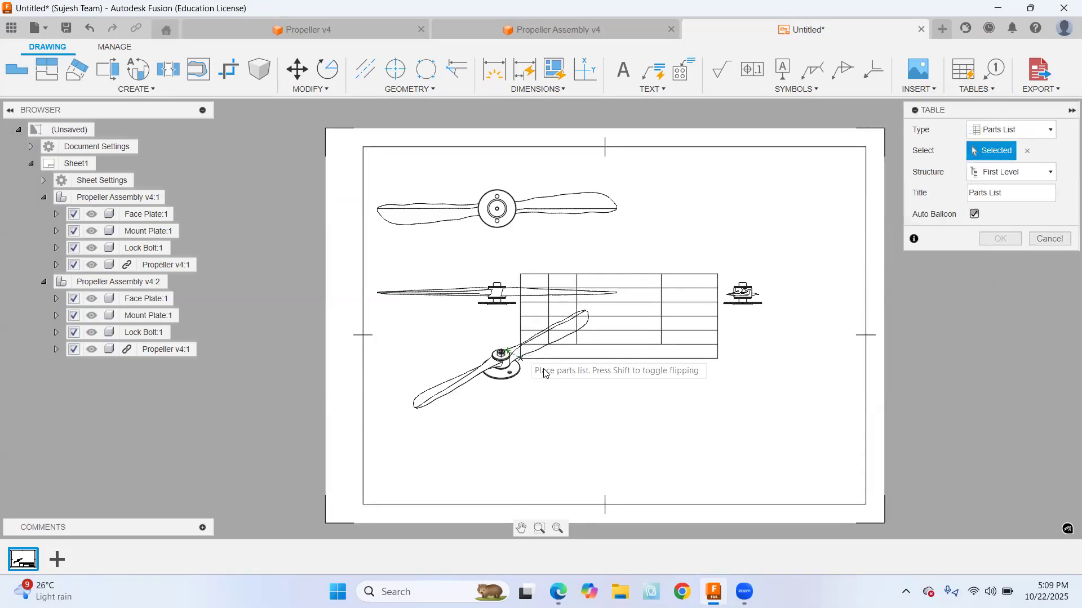
click(850, 498)
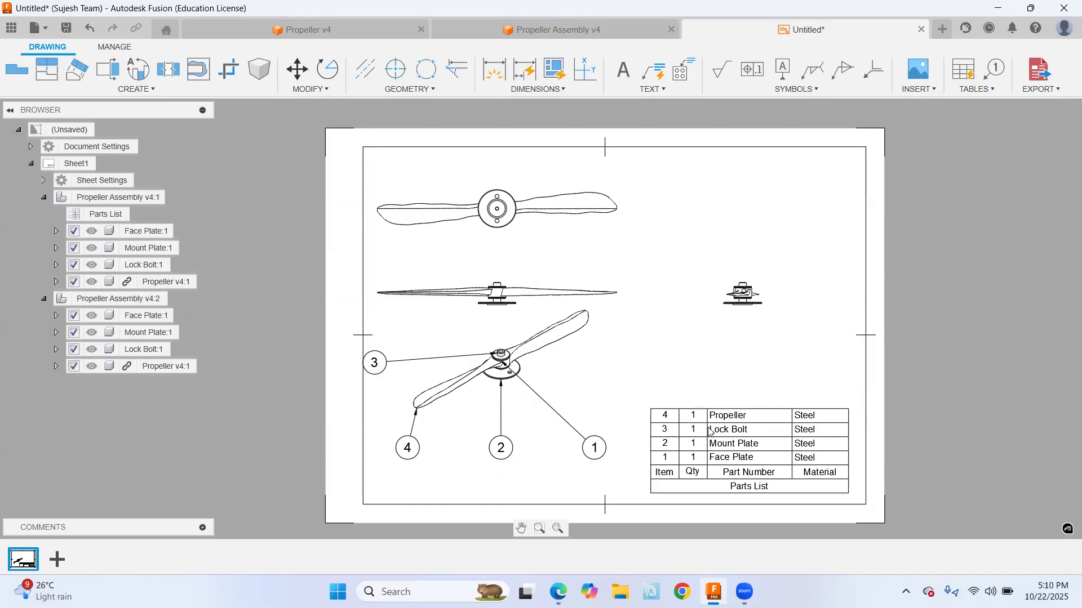
click(680, 428)
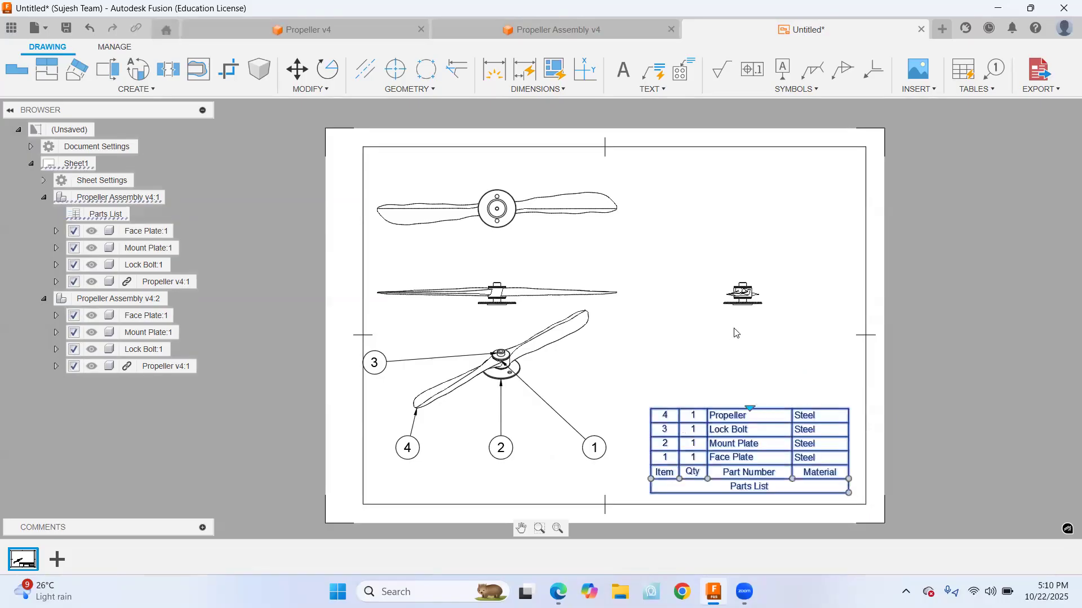
key(Delete)
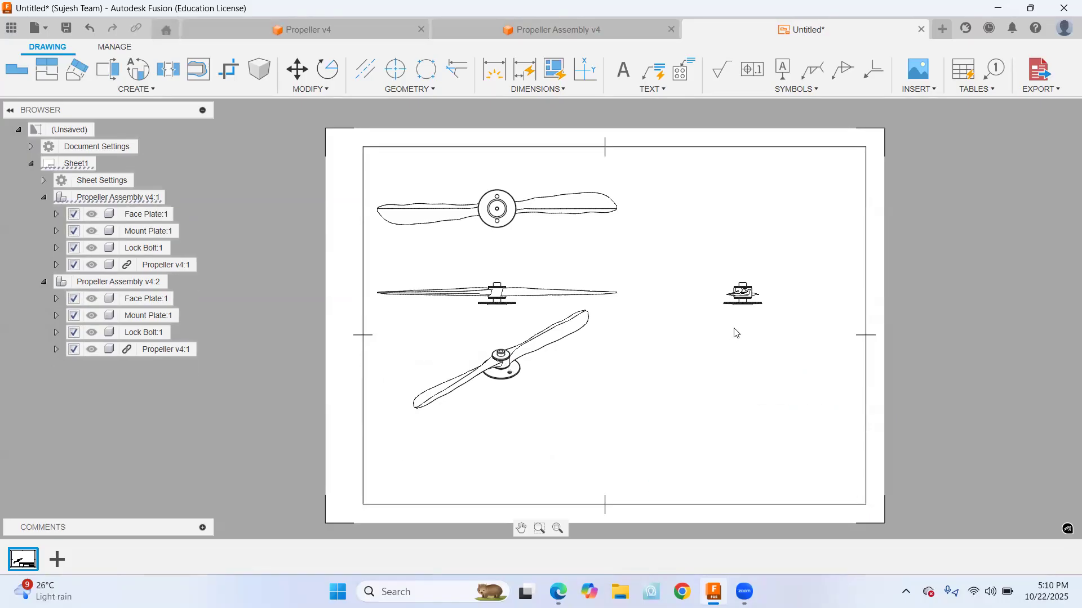
Insert a custom table in the sheet's lower-right corner
click(976, 89)
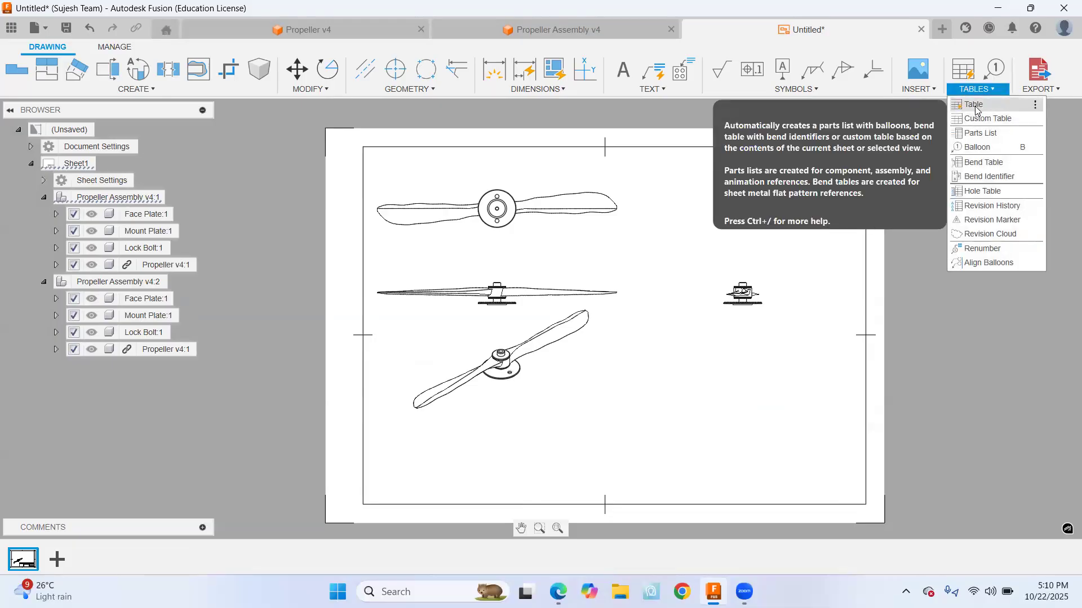
click(974, 105)
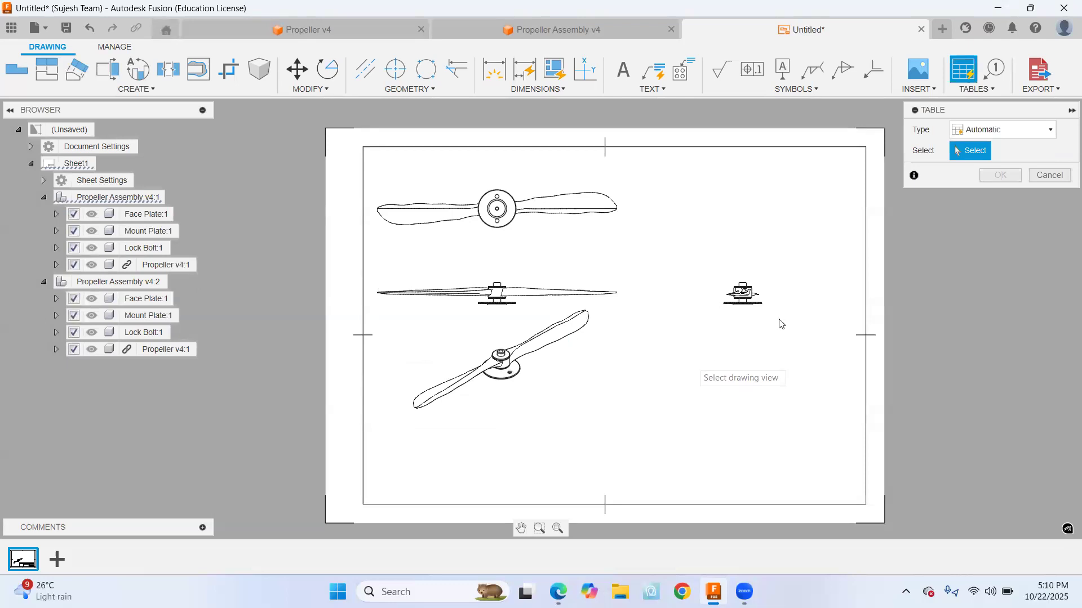
click(968, 132)
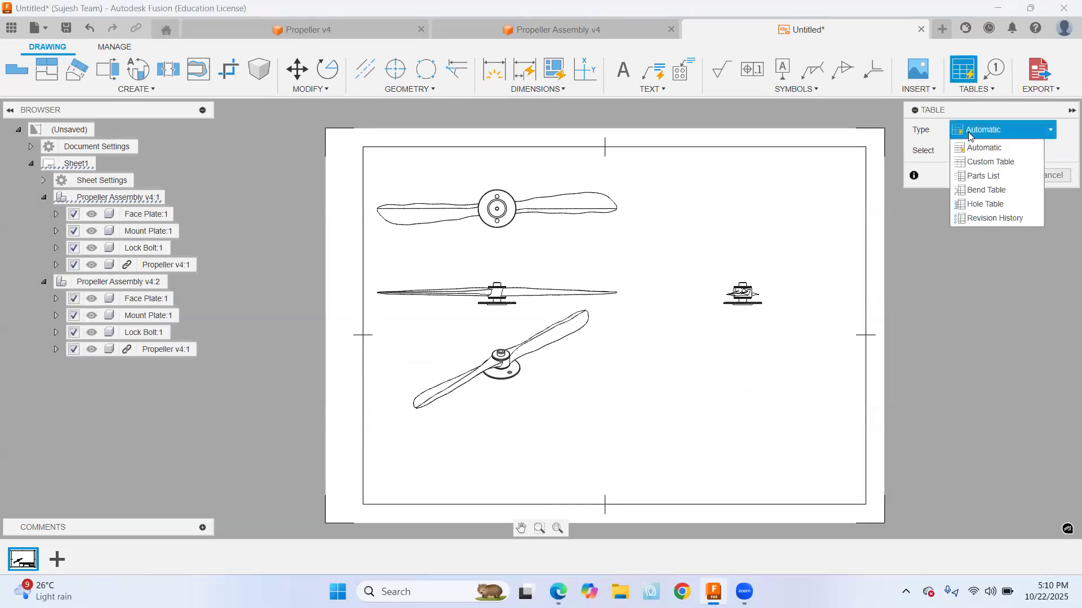
click(968, 132)
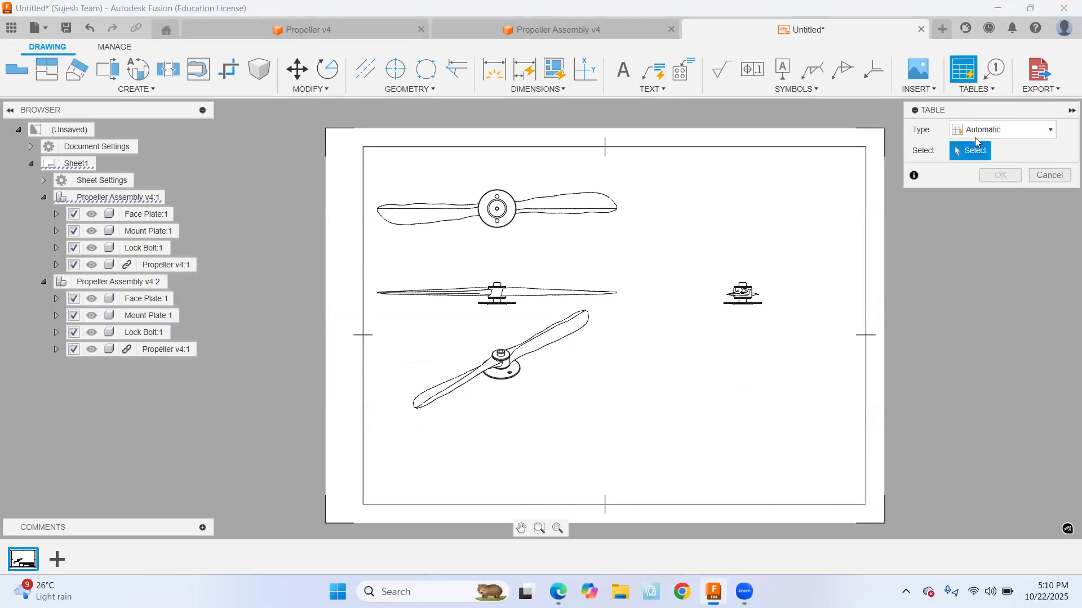
click(968, 132)
click(985, 162)
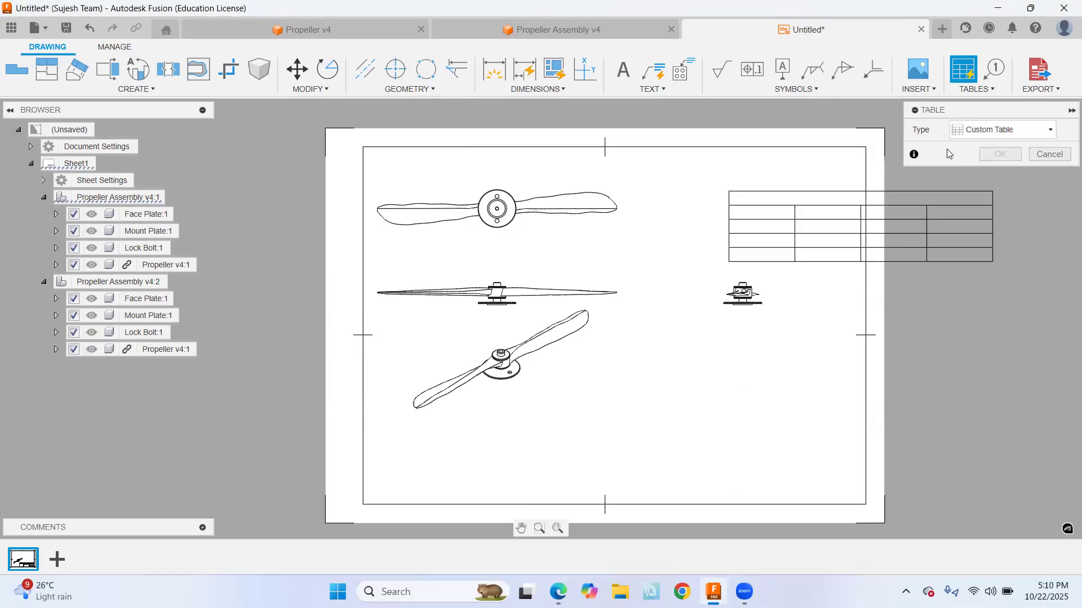
click(851, 476)
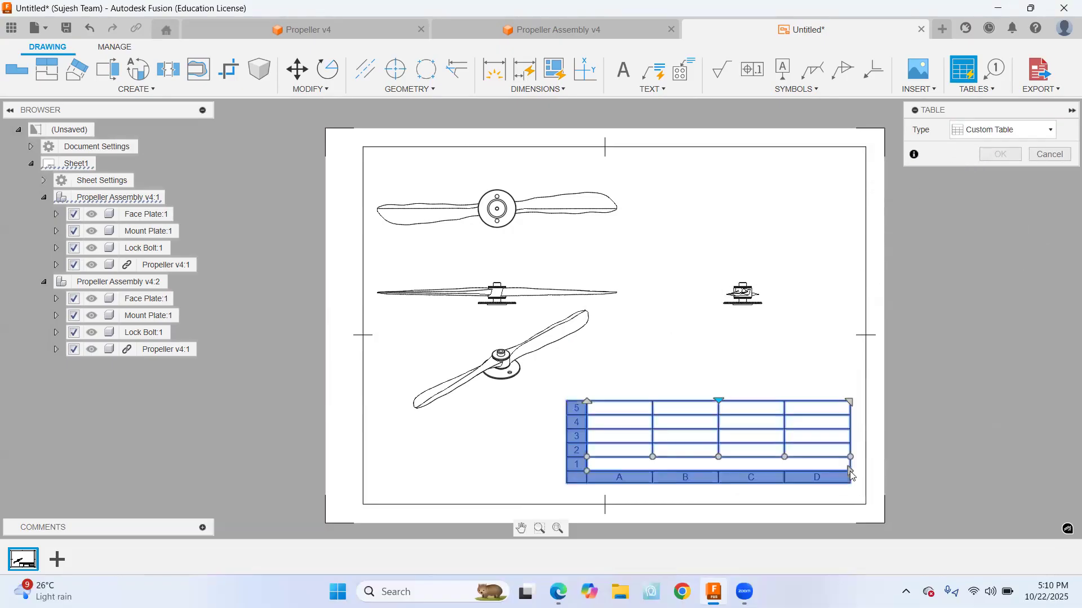
Enter "Parts List" as the title in row 1 of the custom table
double_click(709, 463)
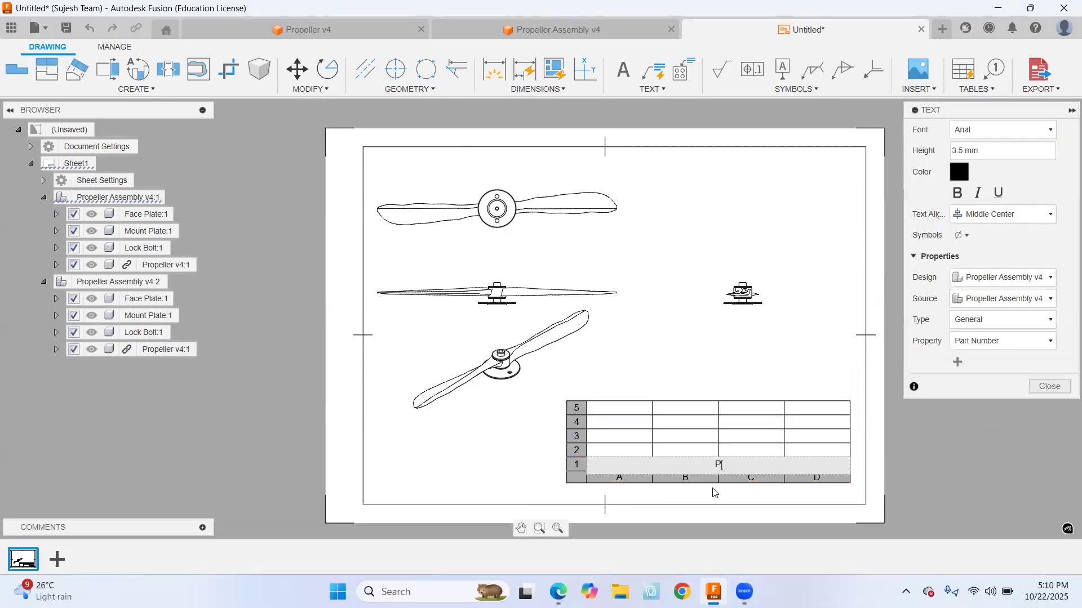
text(Parts List)
click(617, 451)
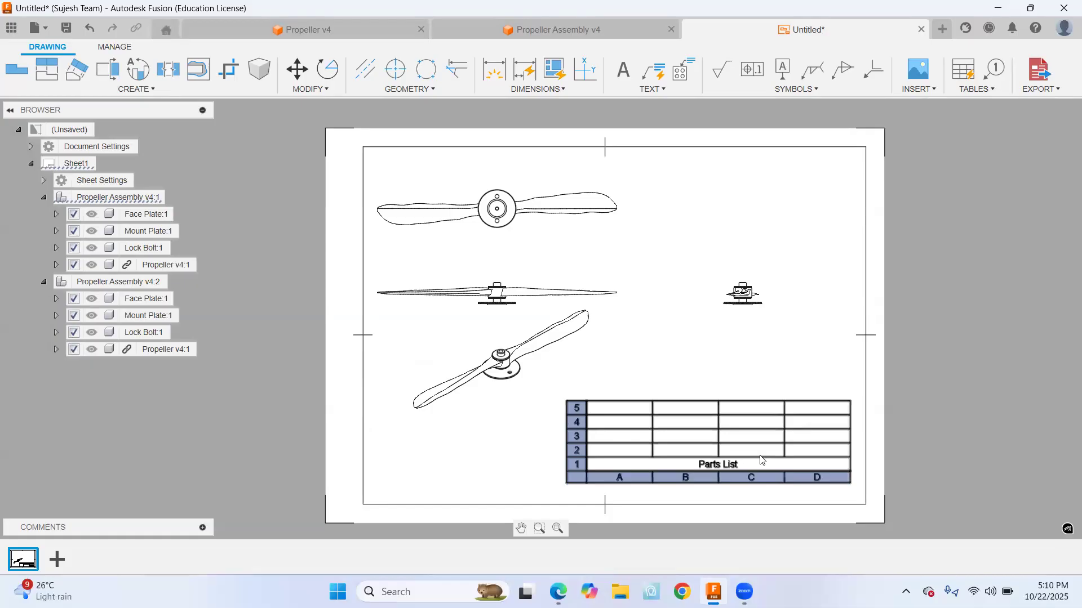
click(710, 381)
click(772, 421)
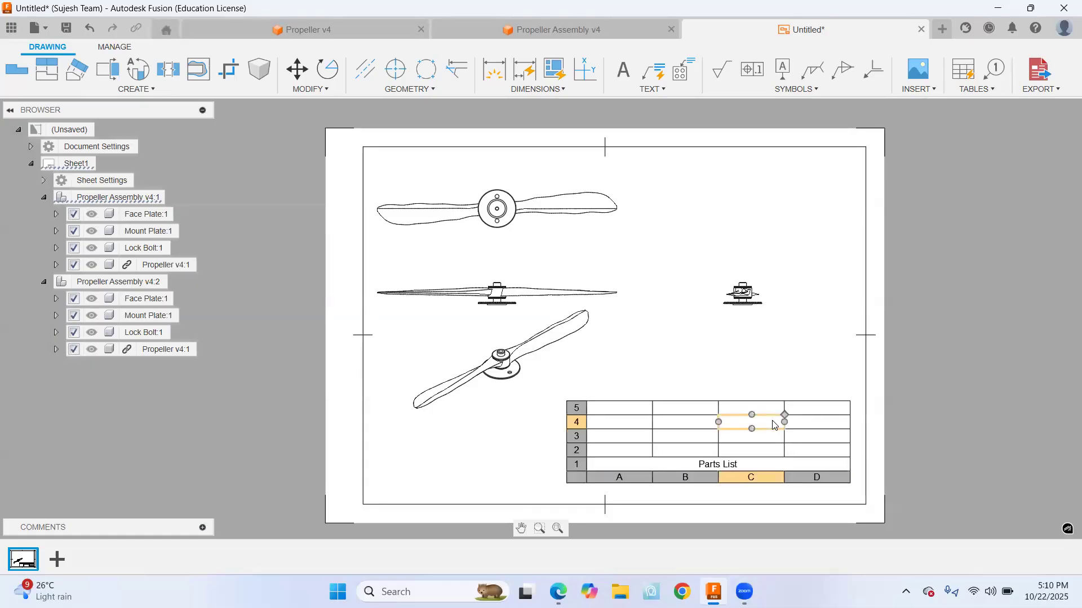
click(800, 408)
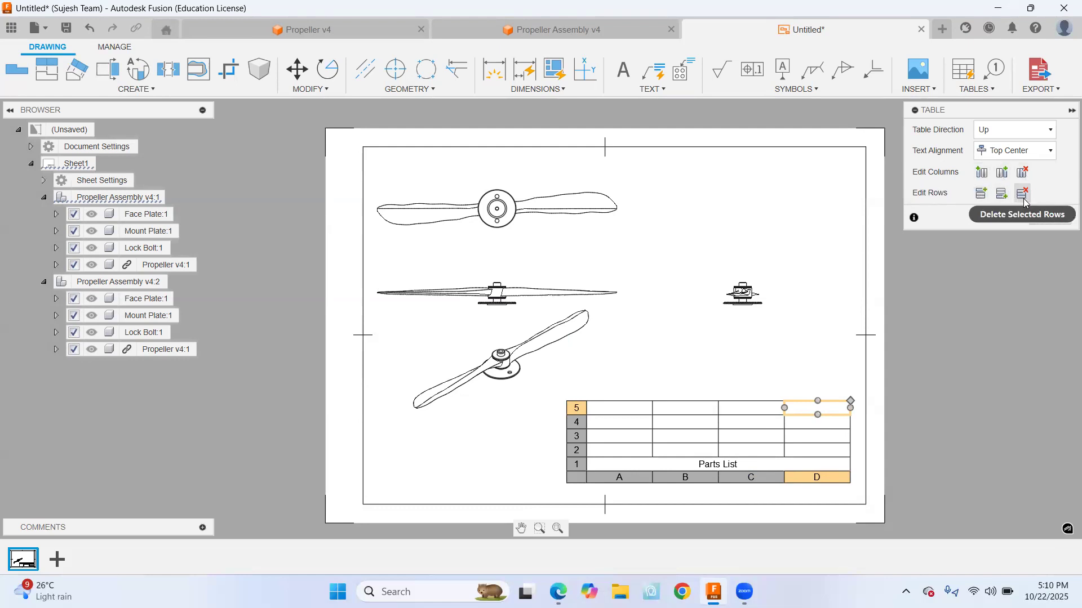
click(733, 383)
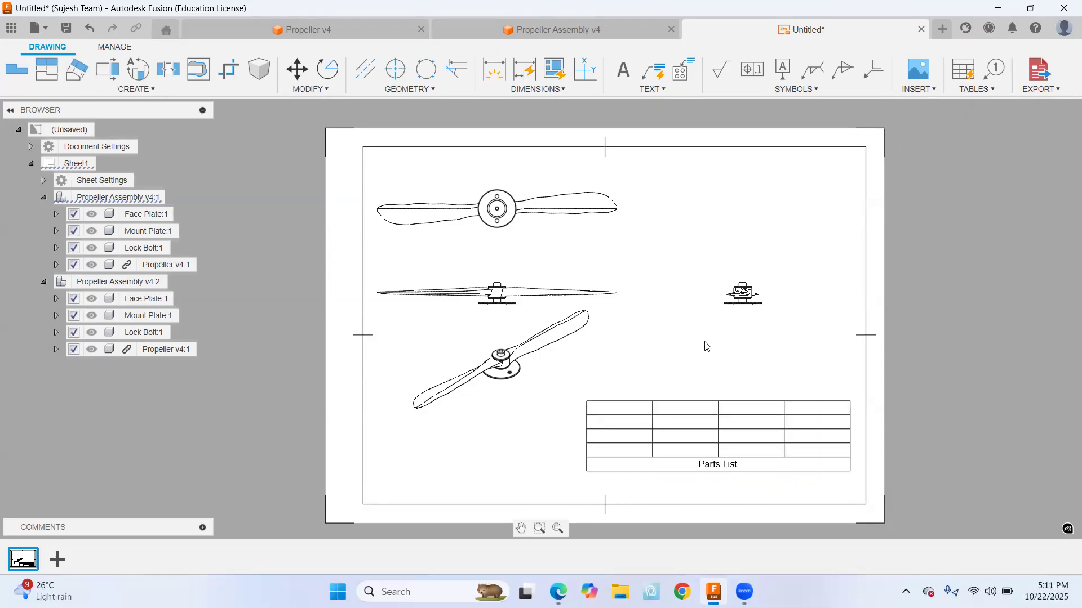
double_click(708, 413)
click(595, 362)
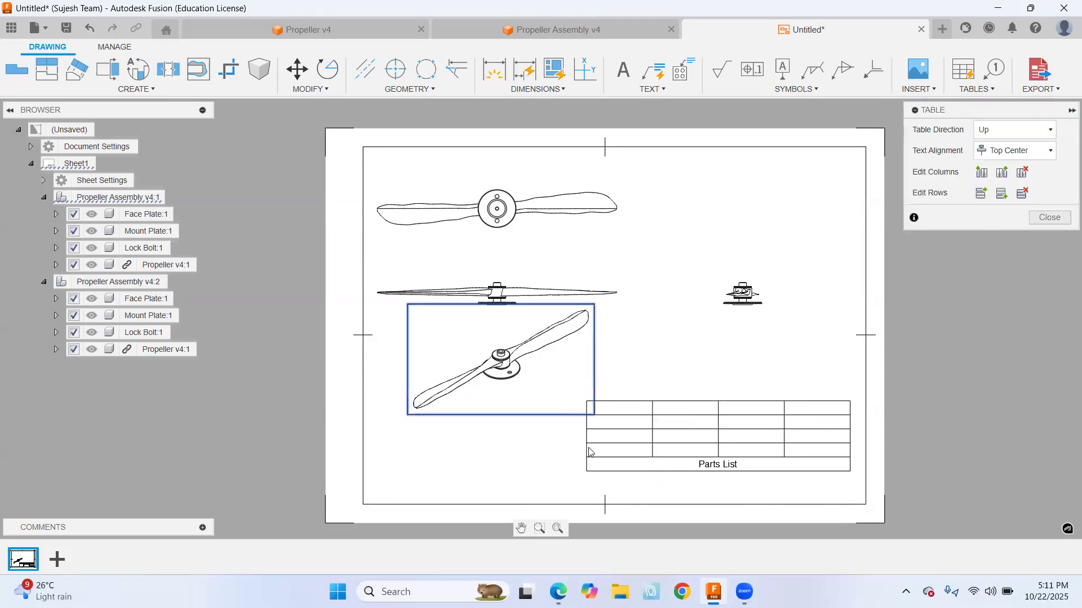
double_click(594, 468)
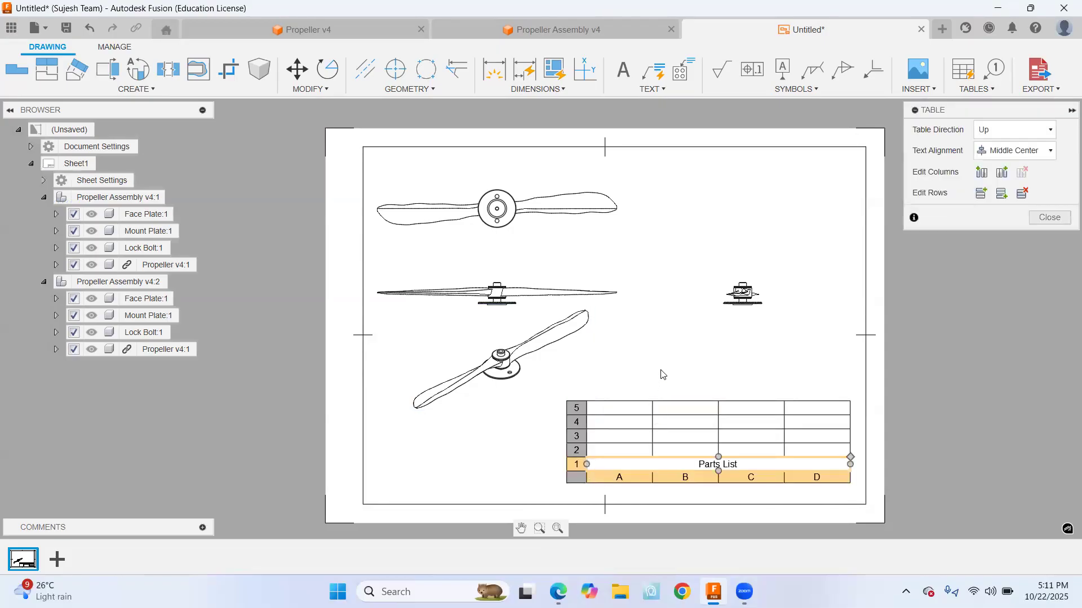
click(671, 389)
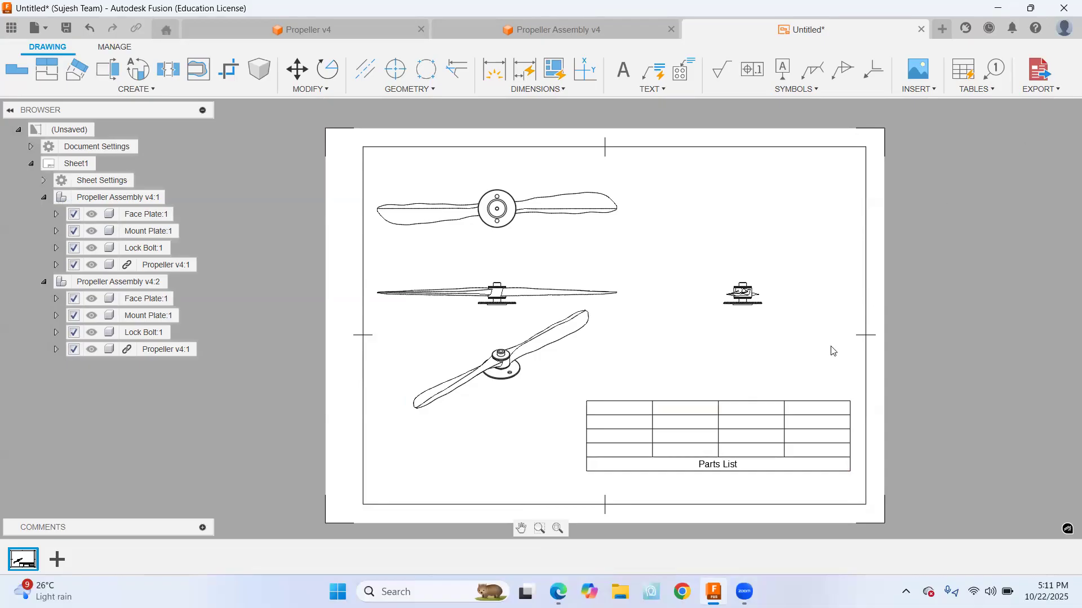
double_click(788, 446)
click(824, 434)
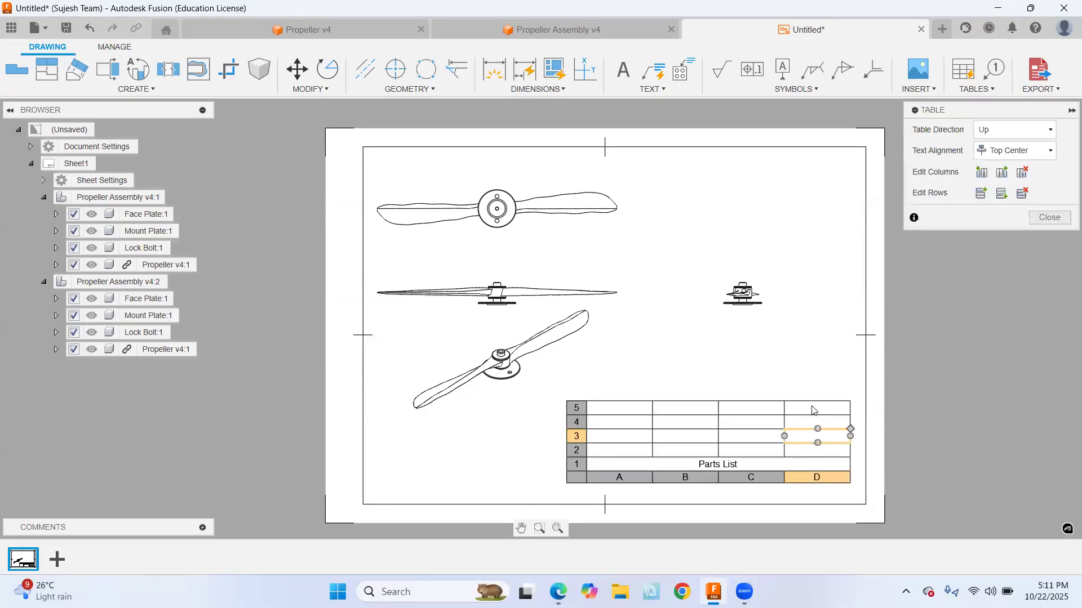
click(1049, 218)
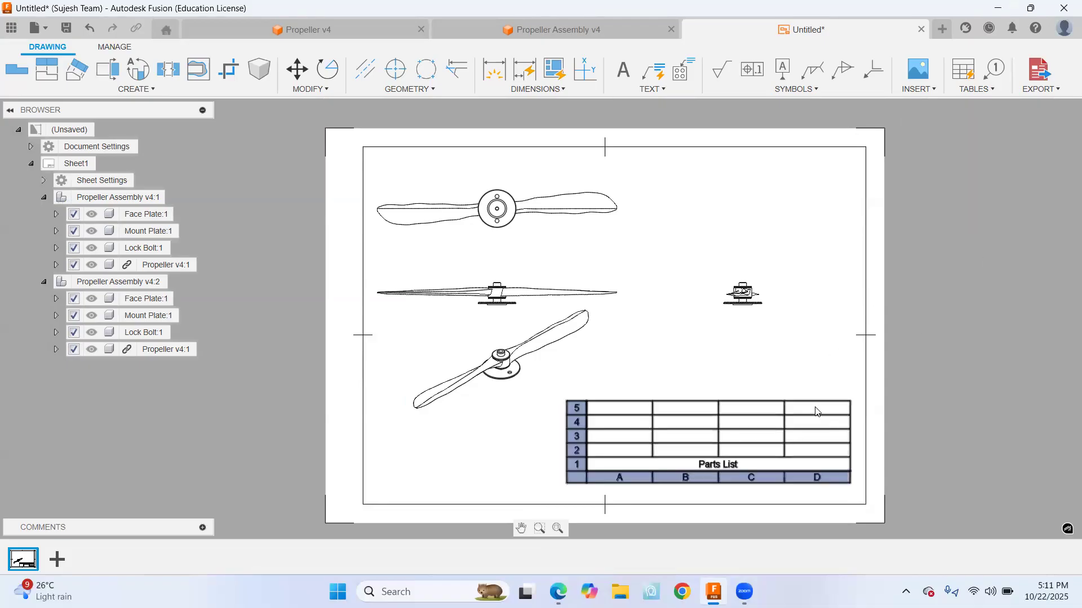
click(815, 408)
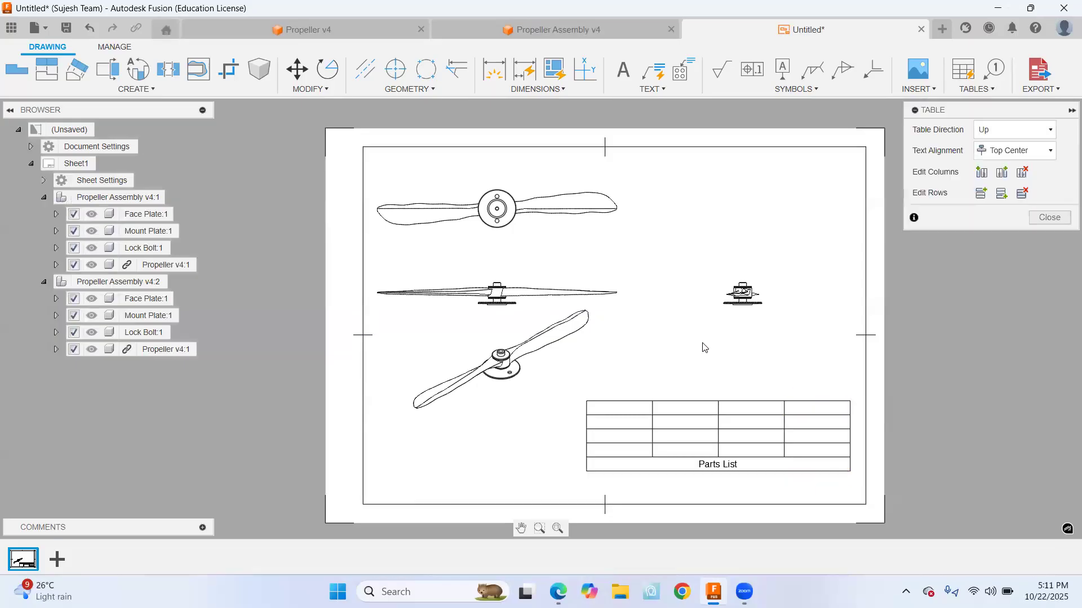
click(699, 327)
Reposition the base, projected and isometric propeller views on the sheet, spacing them apart and clear of the parts list table
drag(498, 289, 526, 273)
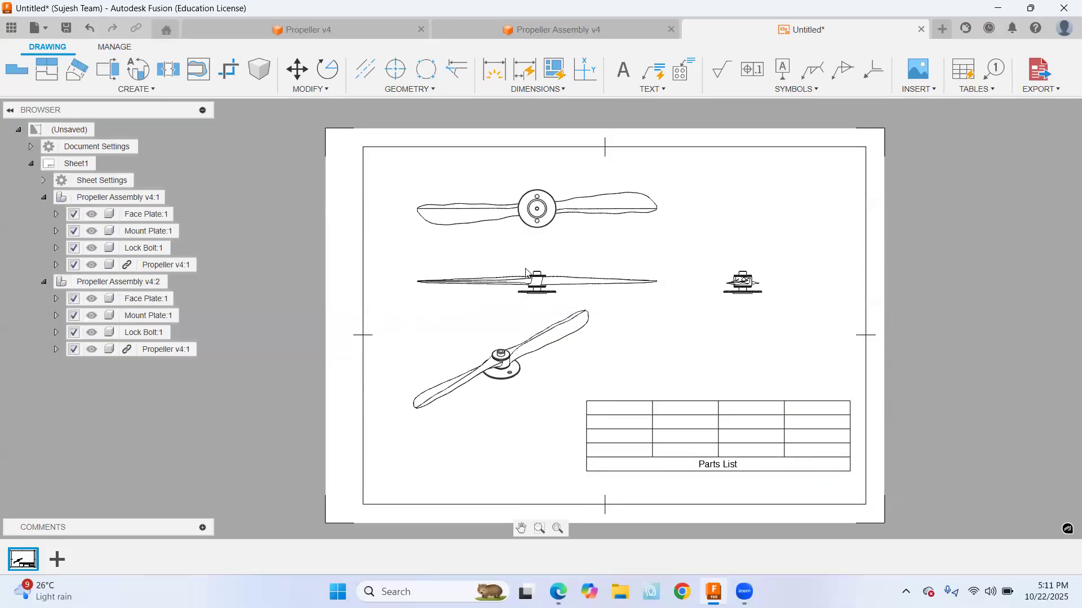
drag(509, 208, 496, 192)
drag(518, 288, 489, 289)
drag(498, 359, 500, 381)
mouse_move(742, 297)
mouse_down()
mouse_move(768, 307)
mouse_move(758, 304)
mouse_up()
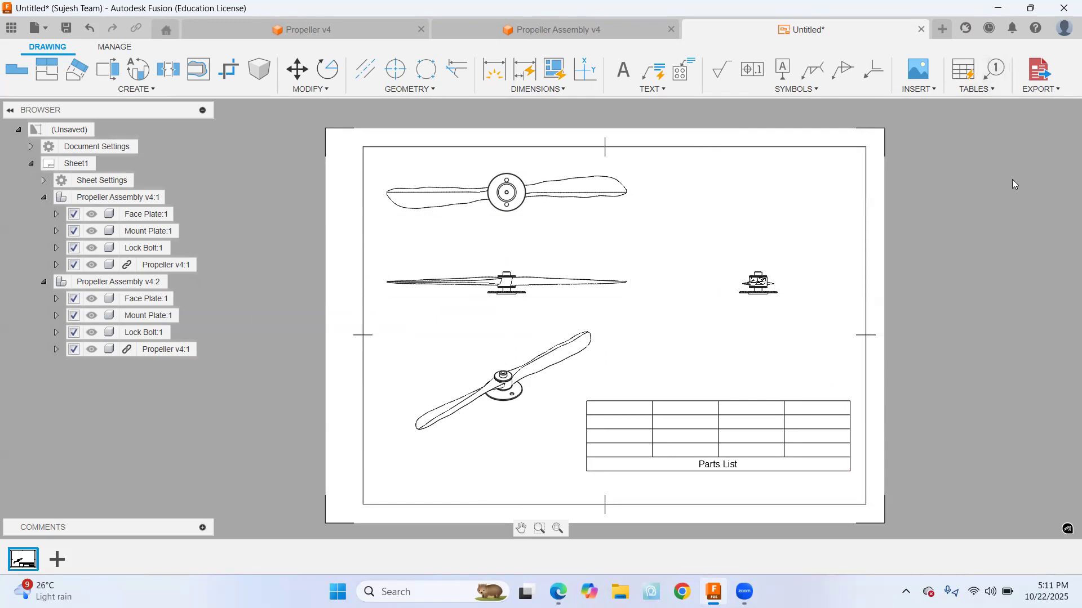
Start a PDF export of all sheets with lineweights and Open PDF enabled
click(1040, 70)
drag(1010, 111, 779, 152)
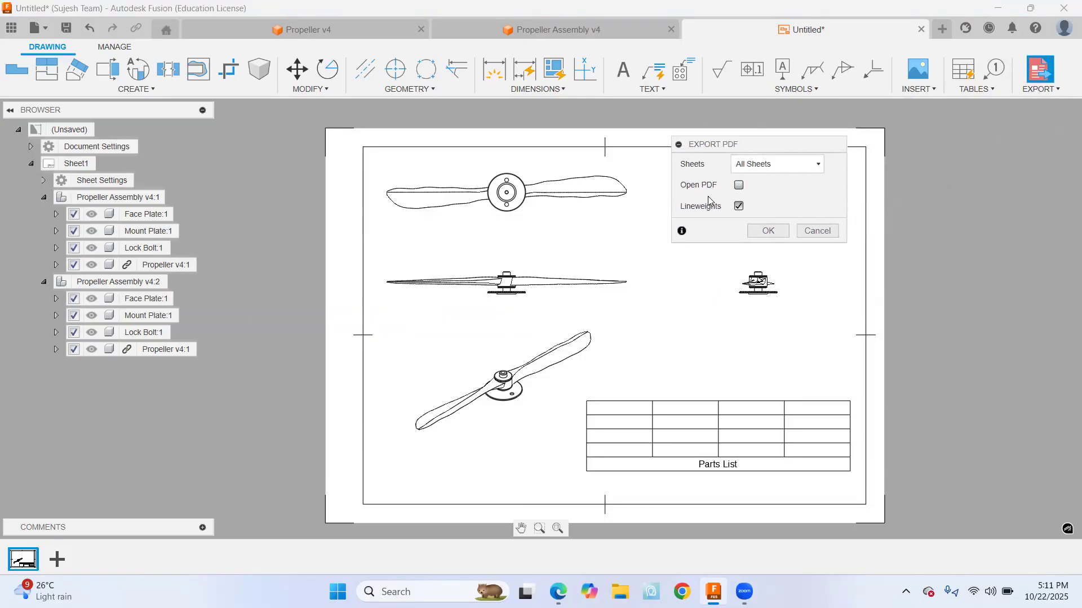
click(738, 186)
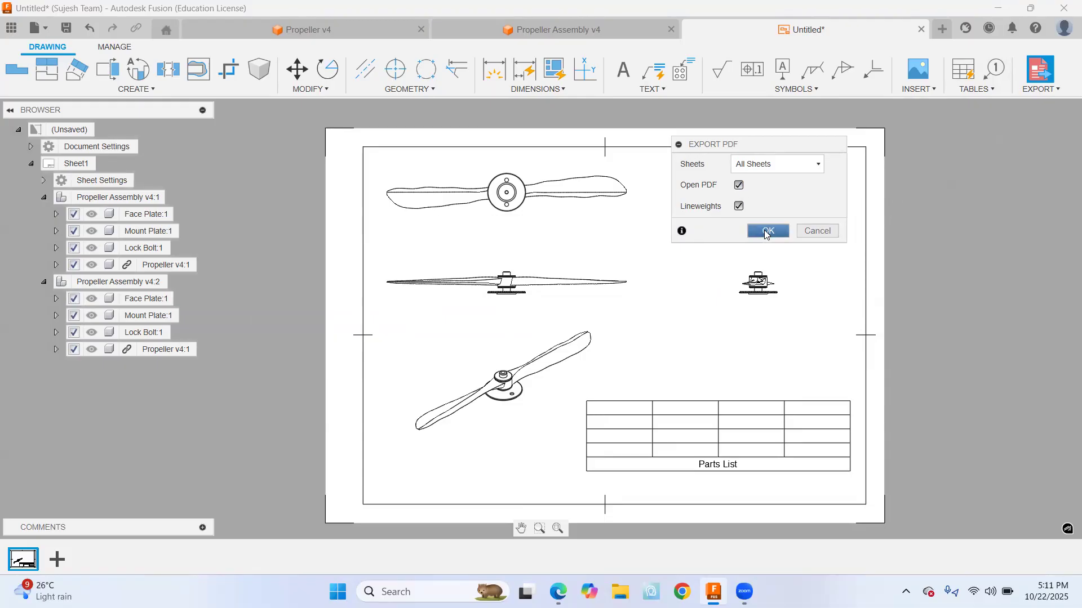
click(768, 231)
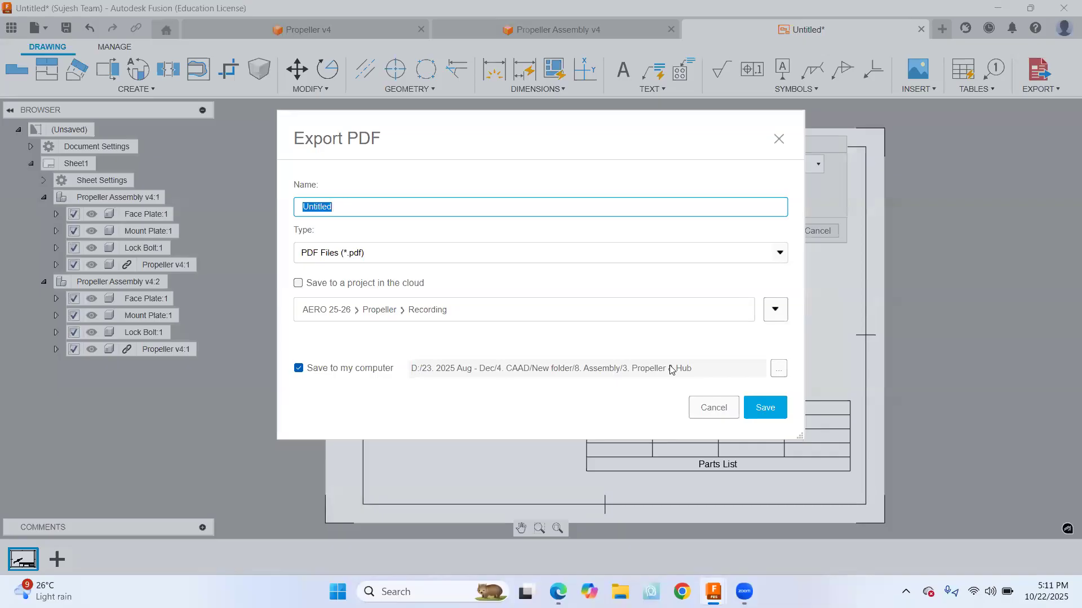
Choose the Desktop folder as the computer save location for the exported PDF
click(775, 373)
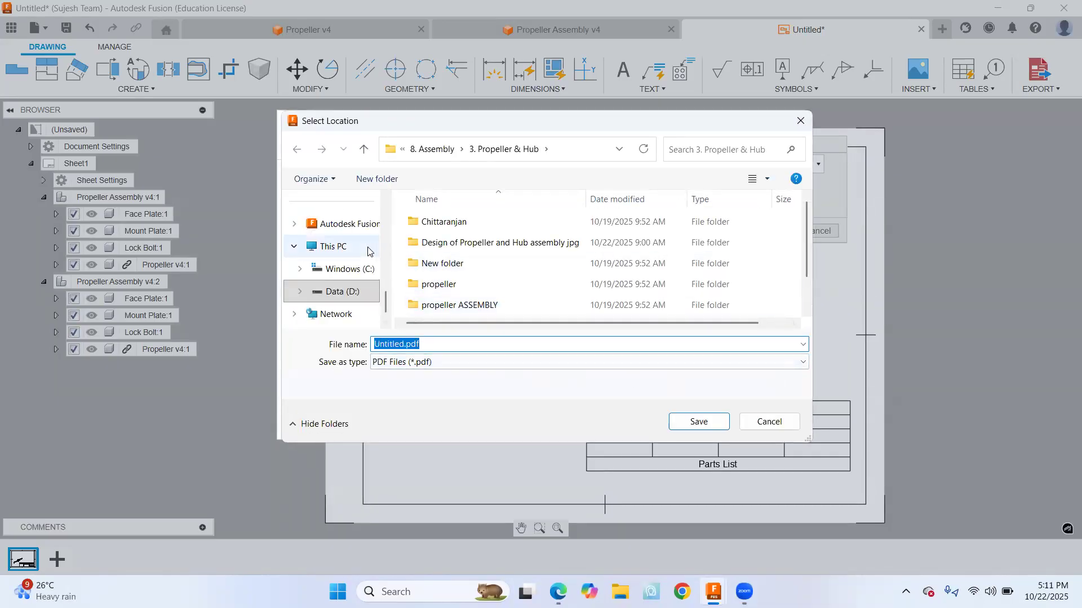
scroll(366, 253, down, 2)
click(354, 254)
scroll(349, 253, up, 5)
click(343, 211)
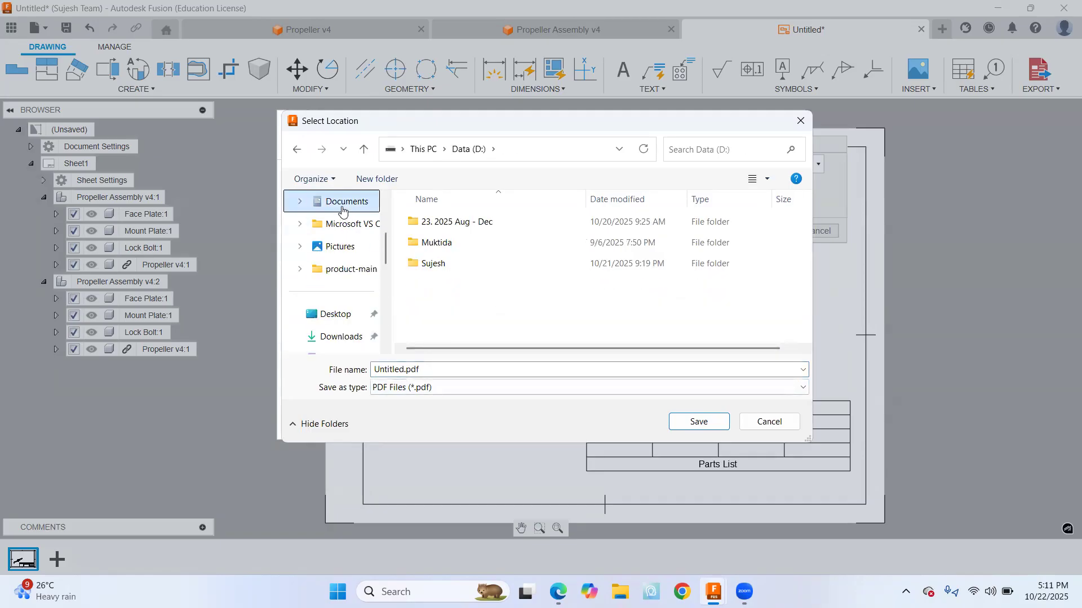
click(342, 318)
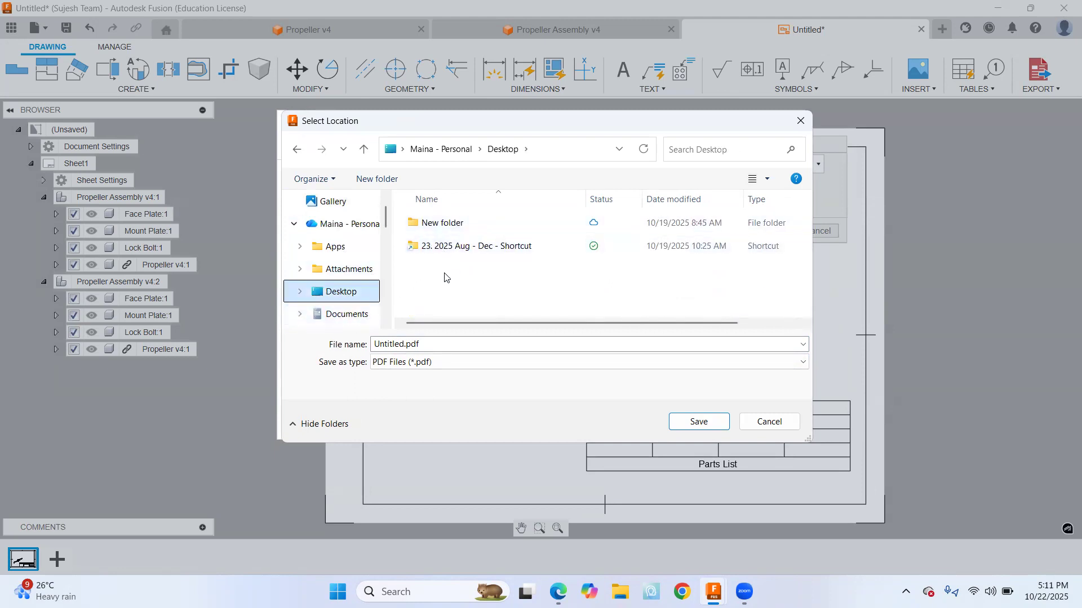
Name the exported file Propeller.pdf and save it to the computer
click(401, 344)
click(403, 344)
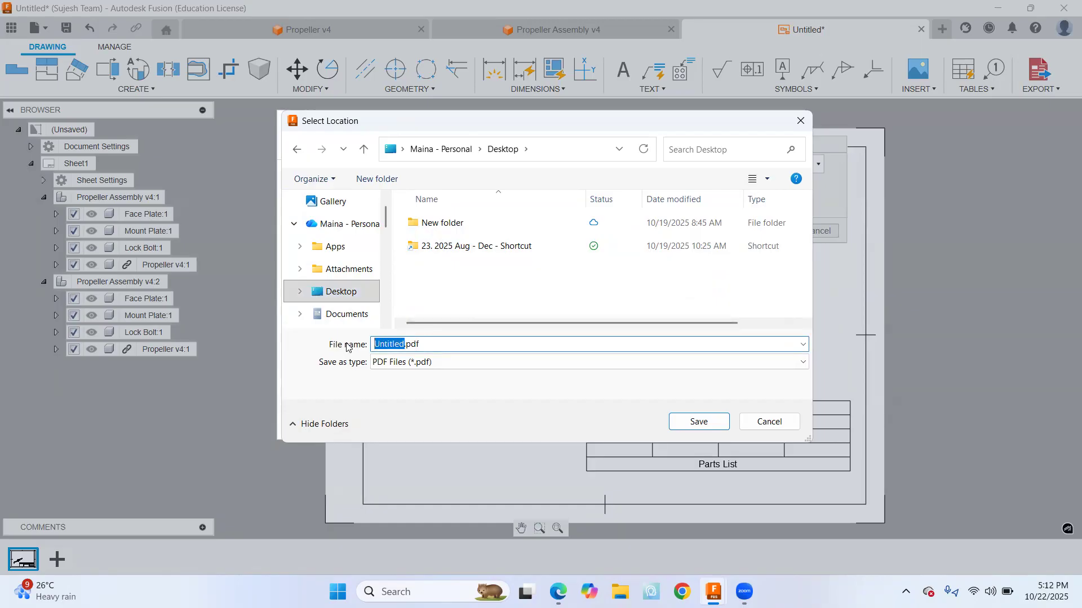
text(Propeller)
click(688, 423)
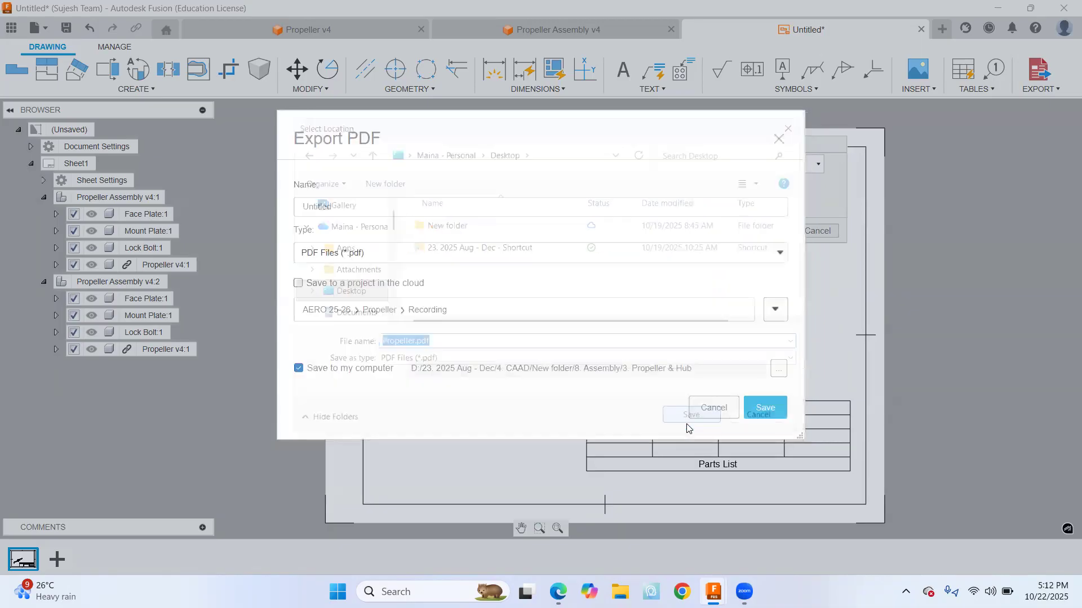
click(766, 411)
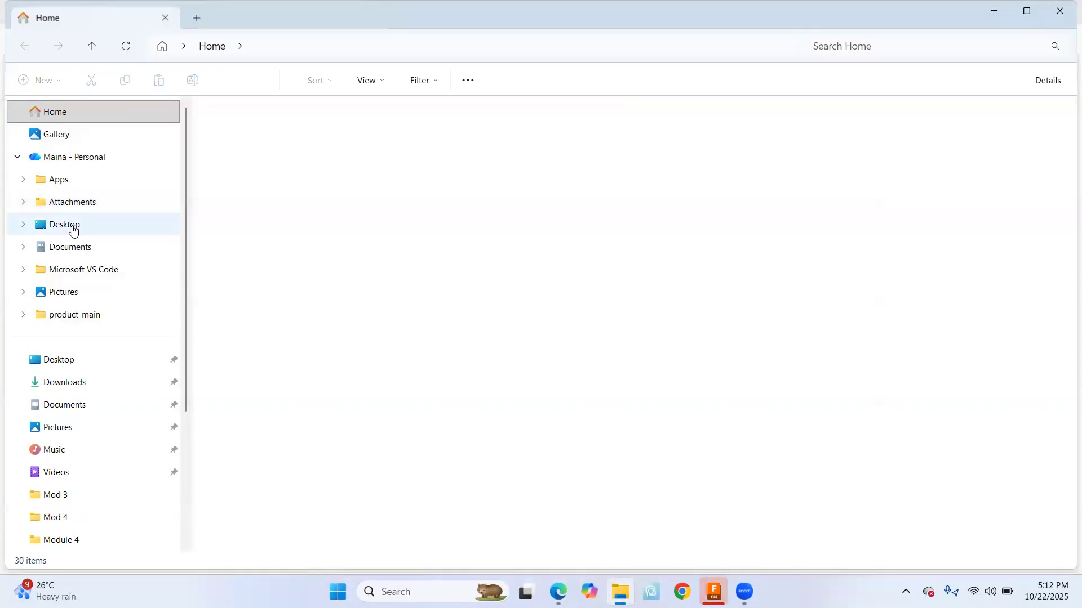
Open Propeller.pdf from the Desktop folder in File Explorer and review its drawing views and parts list table
click(72, 227)
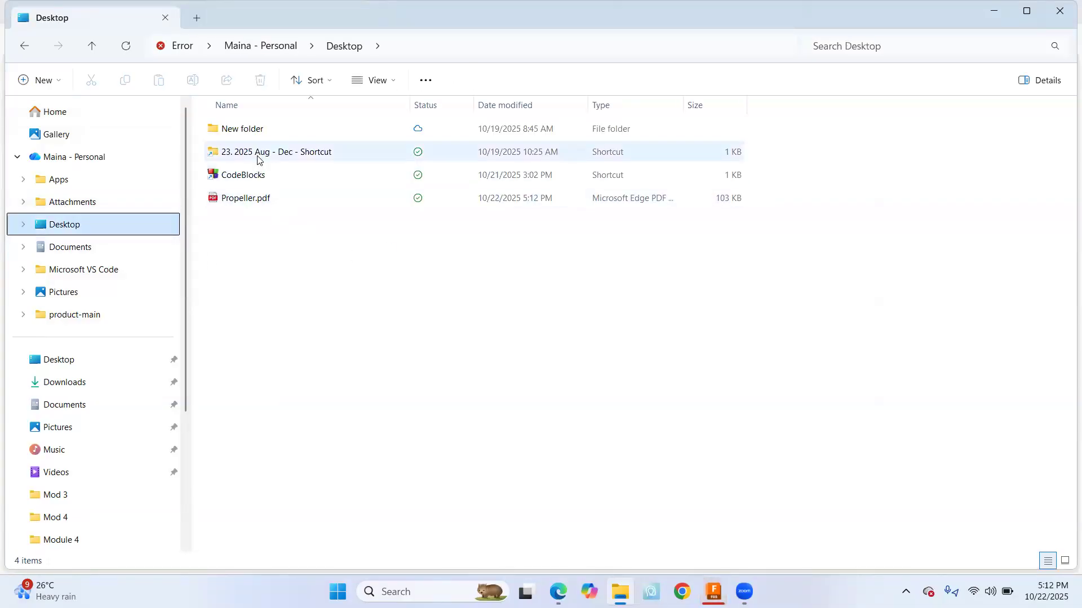
double_click(247, 200)
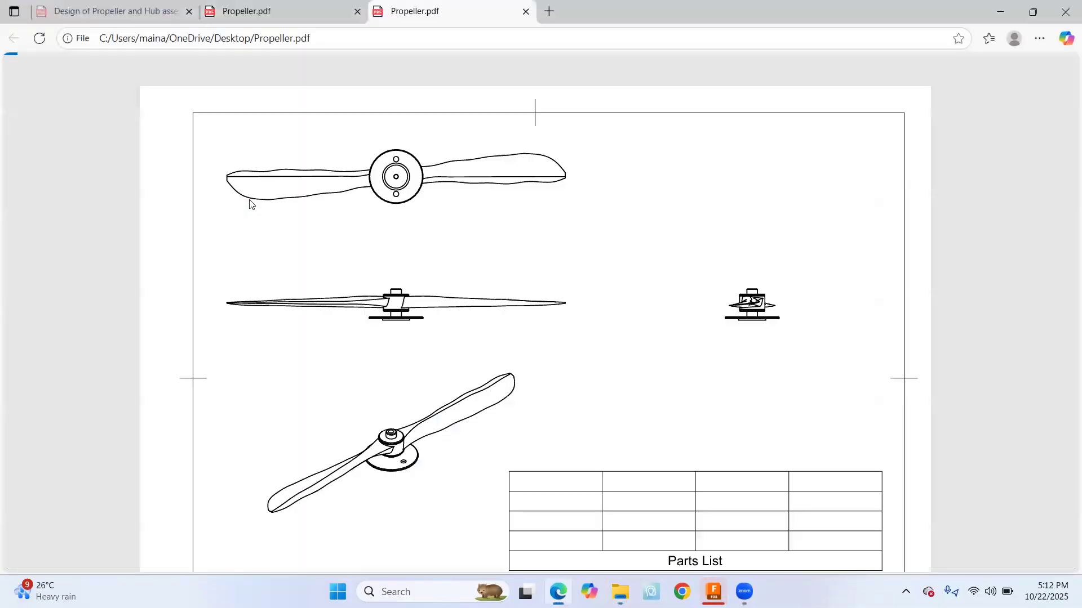
scroll(532, 276, down, 2)
scroll(531, 276, up, 2)
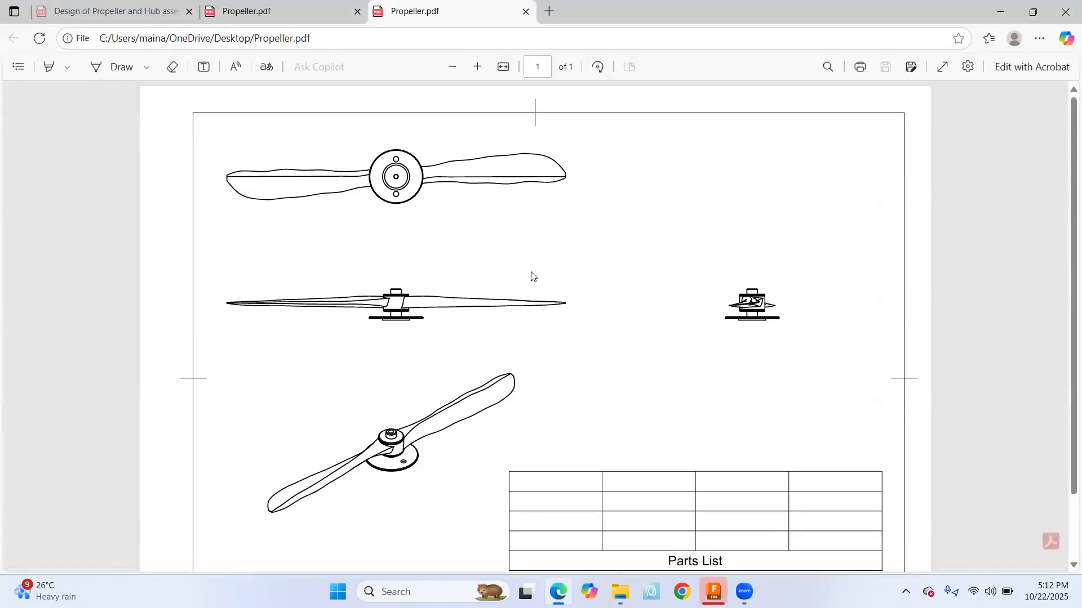
scroll(563, 338, down, 2)
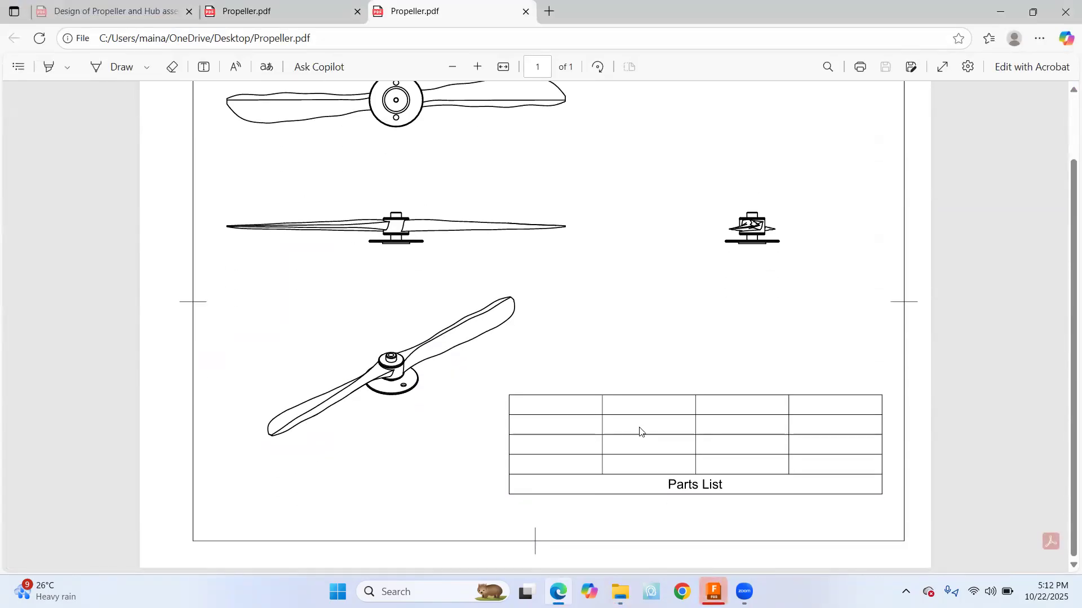